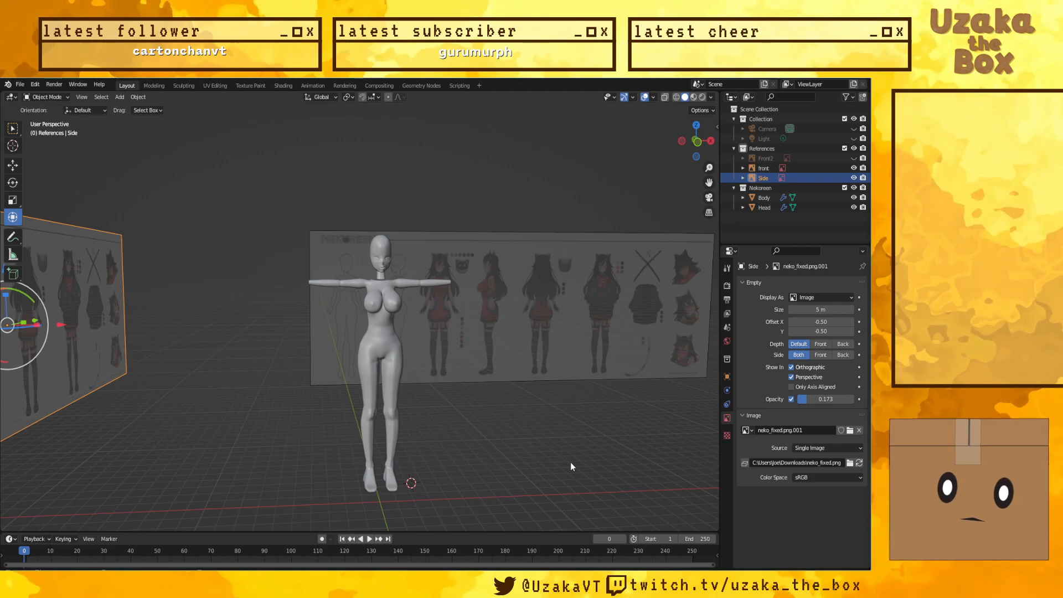
Step: Put the body mesh into Edit Mode
middle_click_drag(569, 500, 510, 494)
scroll(495, 489, "up", 3)
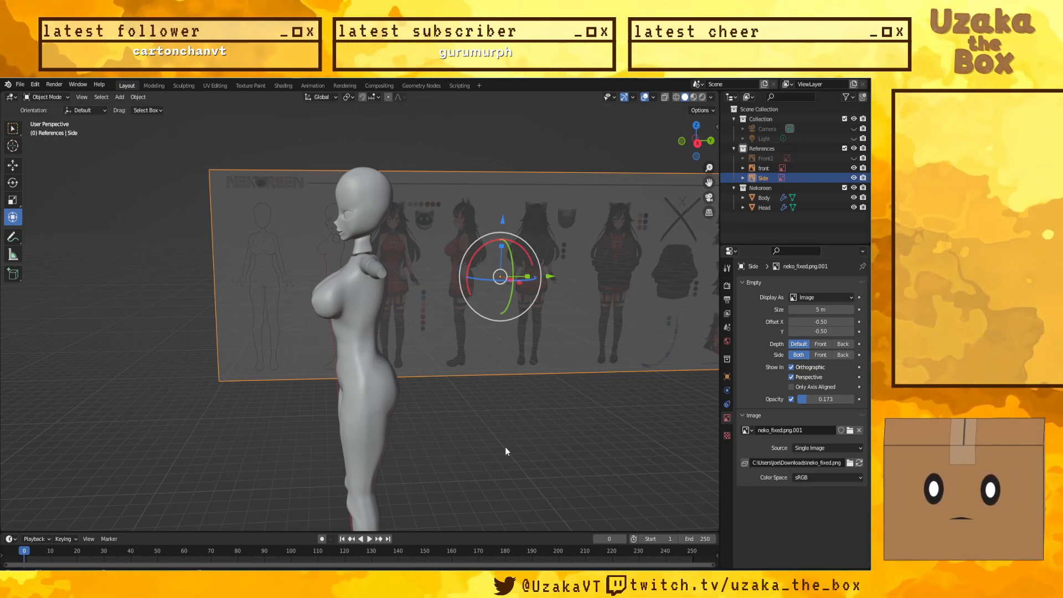
middle_click_drag(506, 448, 505, 443)
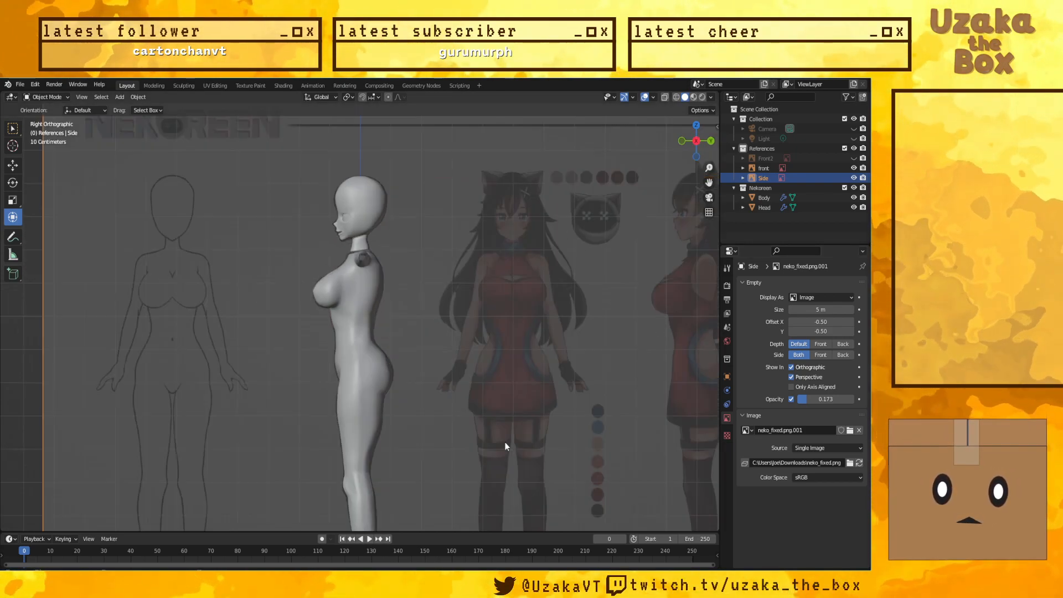
key("KP_3")
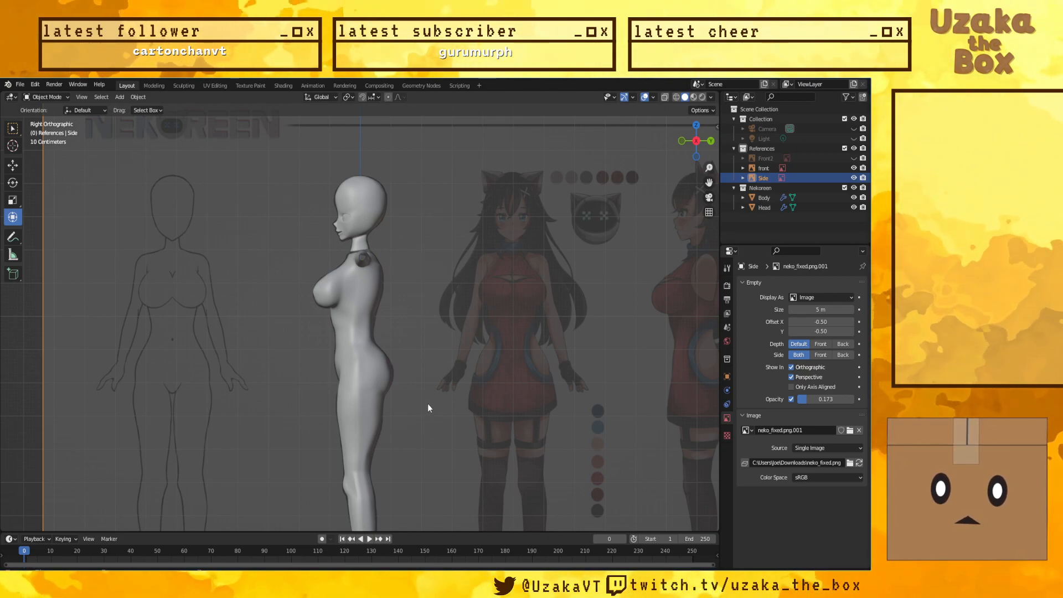
mouse_move(428, 405)
middle_mouse_down()
mouse_move(434, 430)
mouse_move(420, 453)
mouse_move(534, 452)
mouse_move(431, 399)
middle_mouse_up()
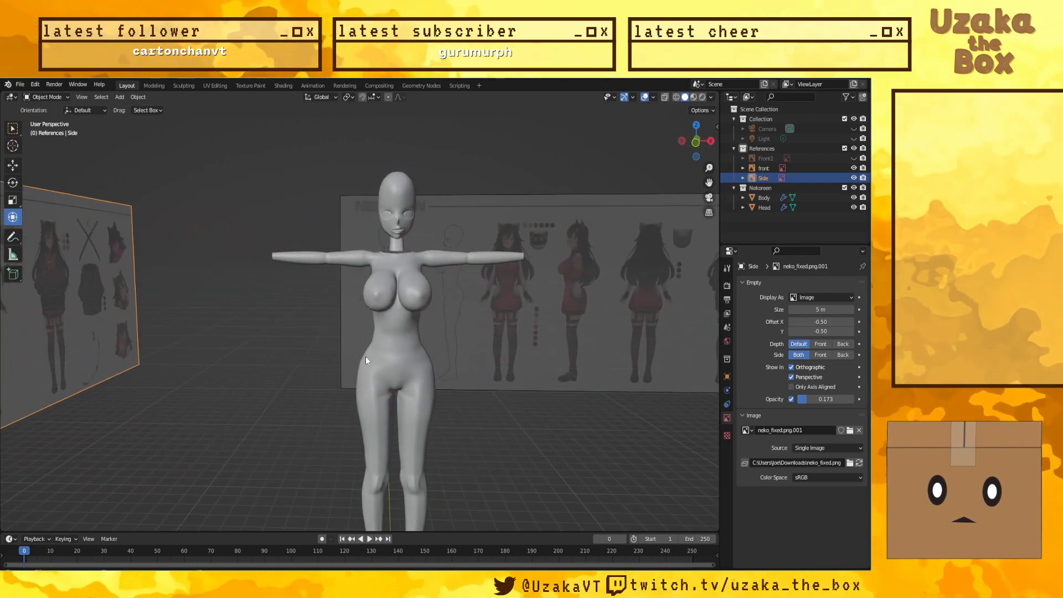
left_click(408, 341)
left_click(43, 99)
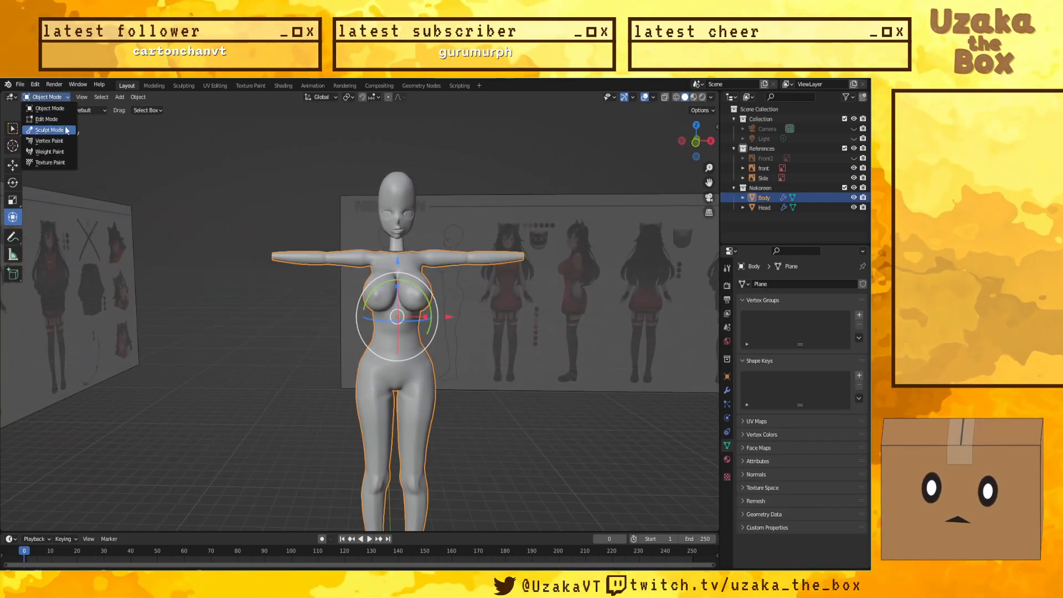
left_click(45, 115)
Step: Examine the body mesh's topology from the back and front, and the head and torso profile in the right orthographic view
middle_click_drag(261, 370, 223, 306)
scroll(224, 307, "up", 3)
middle_click_drag(169, 327, 144, 332)
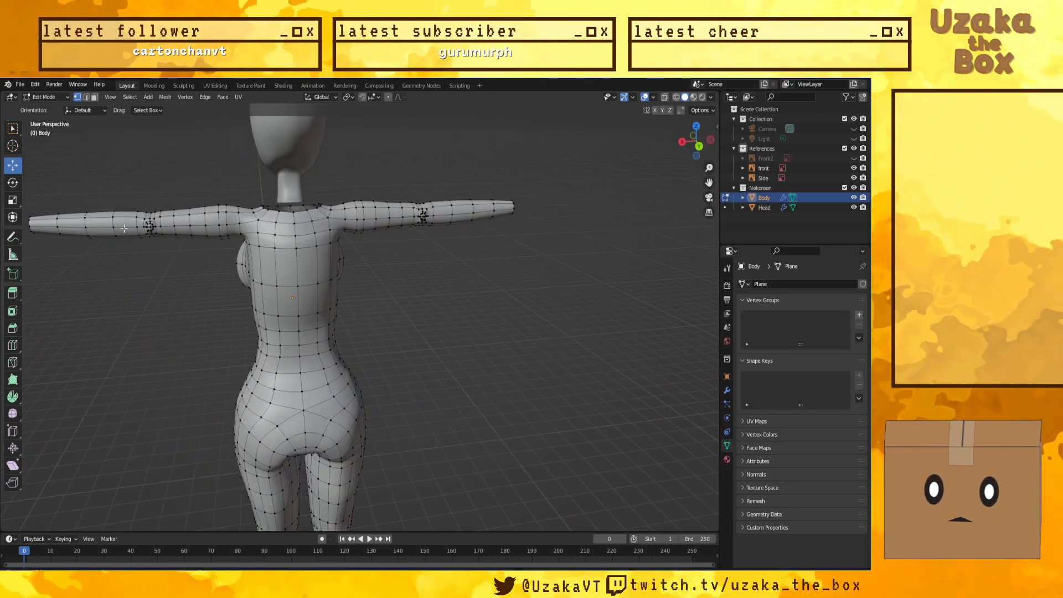
middle_click_drag(176, 298, 140, 325)
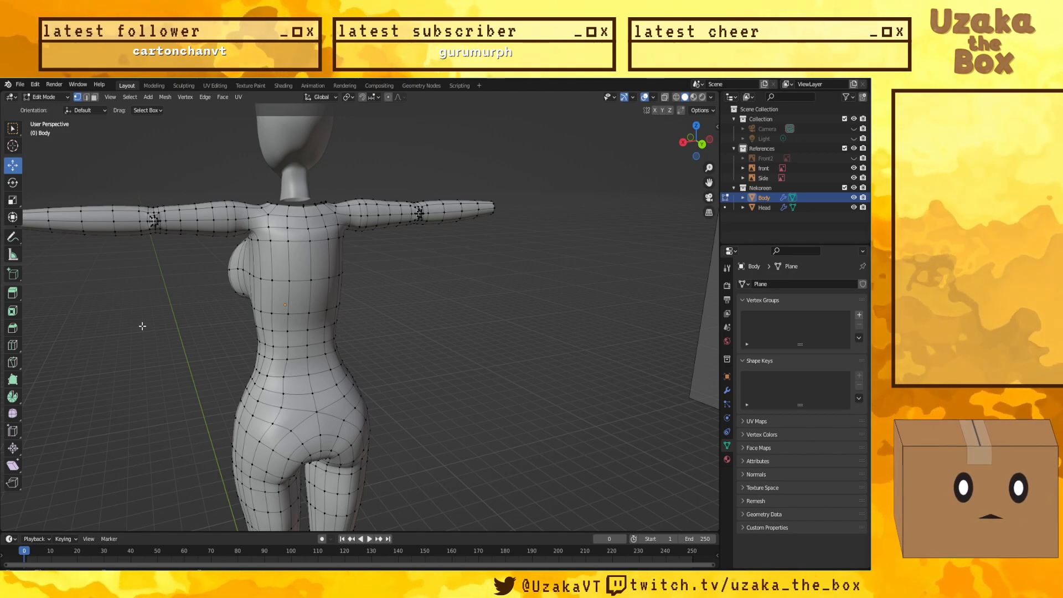
scroll(411, 412, "down", 2)
middle_click_drag(411, 411, 424, 219)
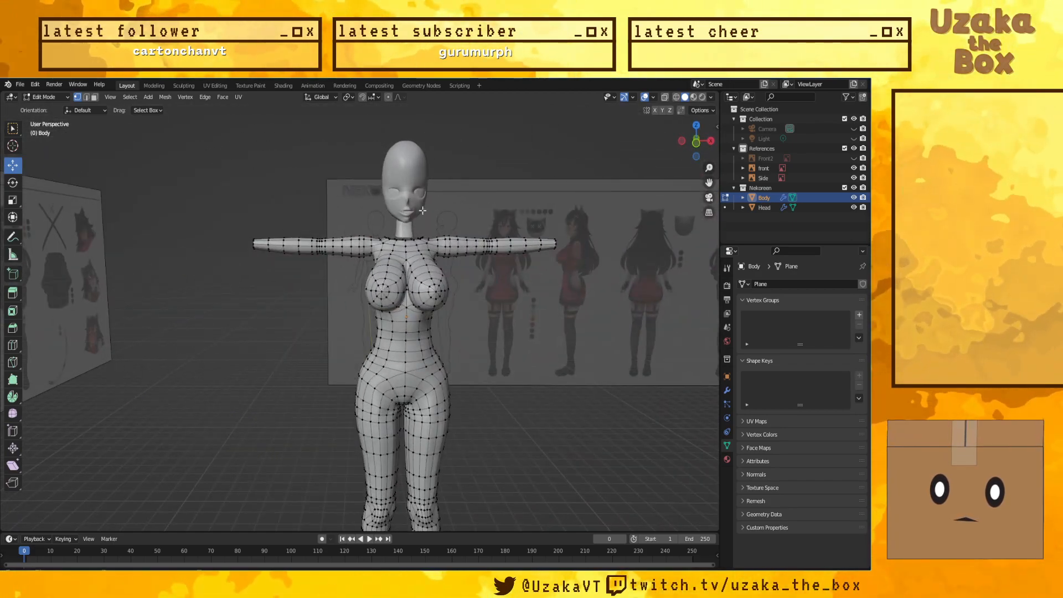
scroll(454, 150, "up", 3)
middle_click_drag(454, 150, 458, 305)
key("KP_3")
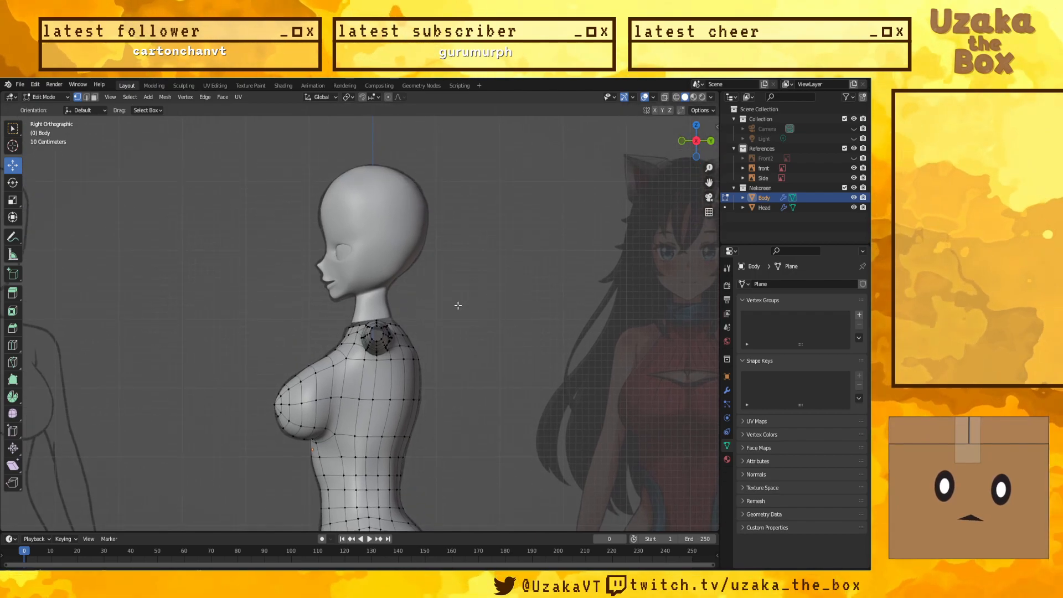
scroll(357, 178, "up", 1)
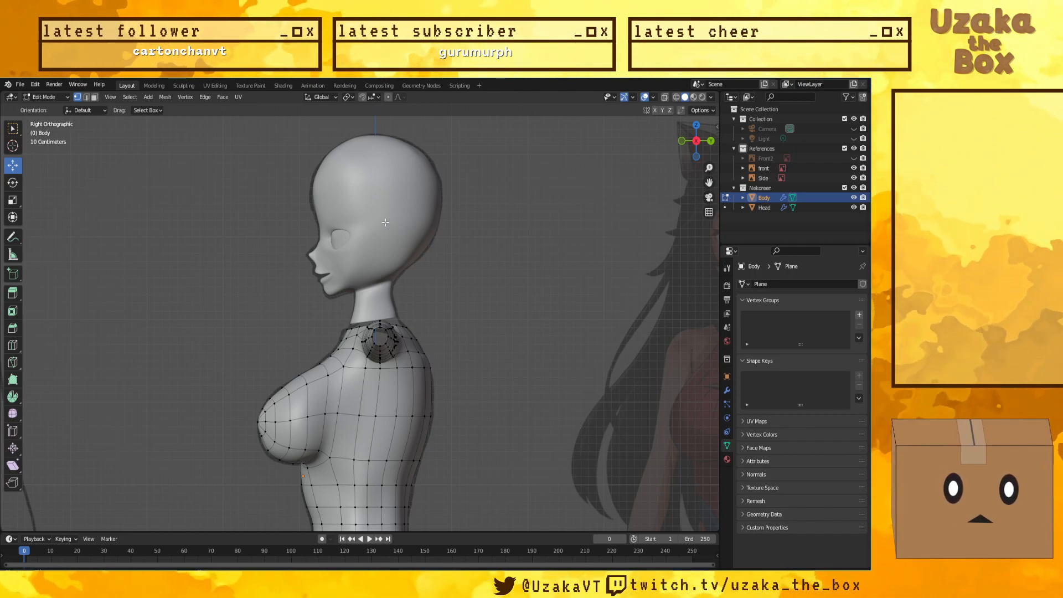
scroll(536, 322, "down", 2)
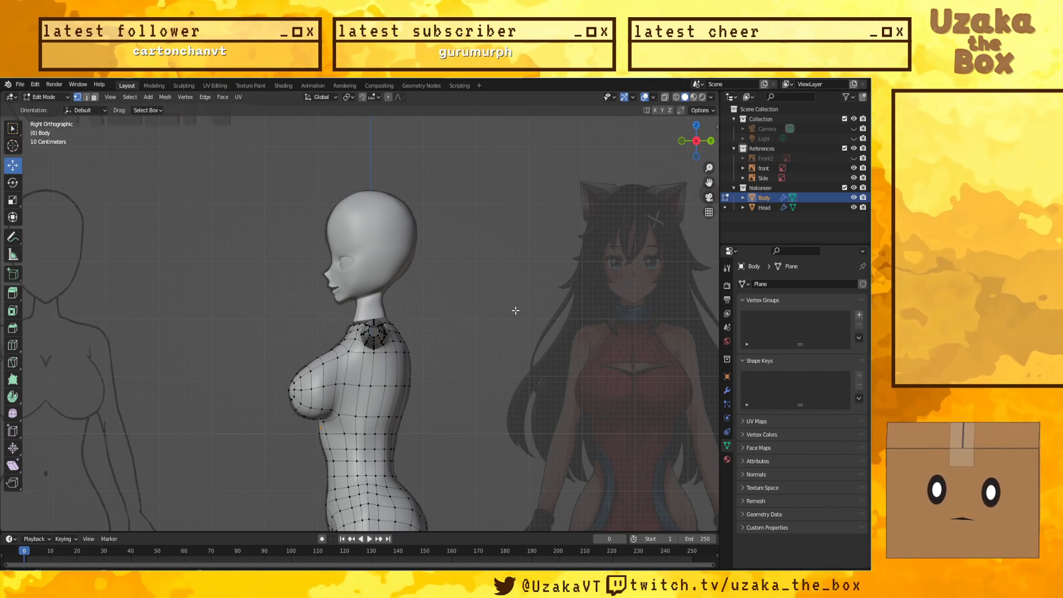
scroll(255, 300, "down", 1)
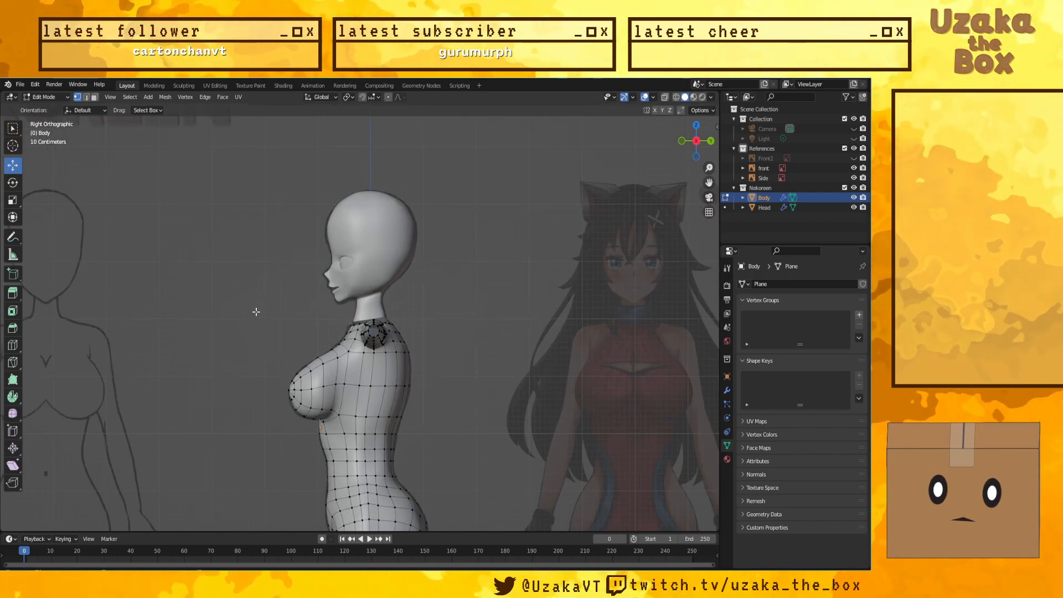
Step: Compare the full body mesh with the character reference sheet, in perspective and in the front orthographic view
middle_click_drag(408, 320, 538, 322)
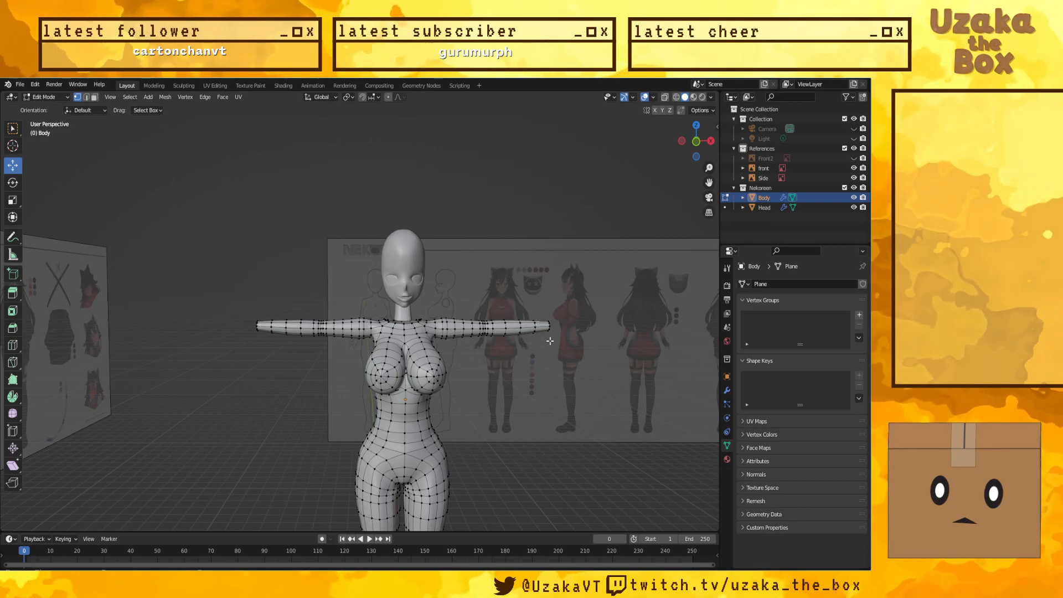
scroll(553, 371, "down", 3)
scroll(575, 425, "up", 1)
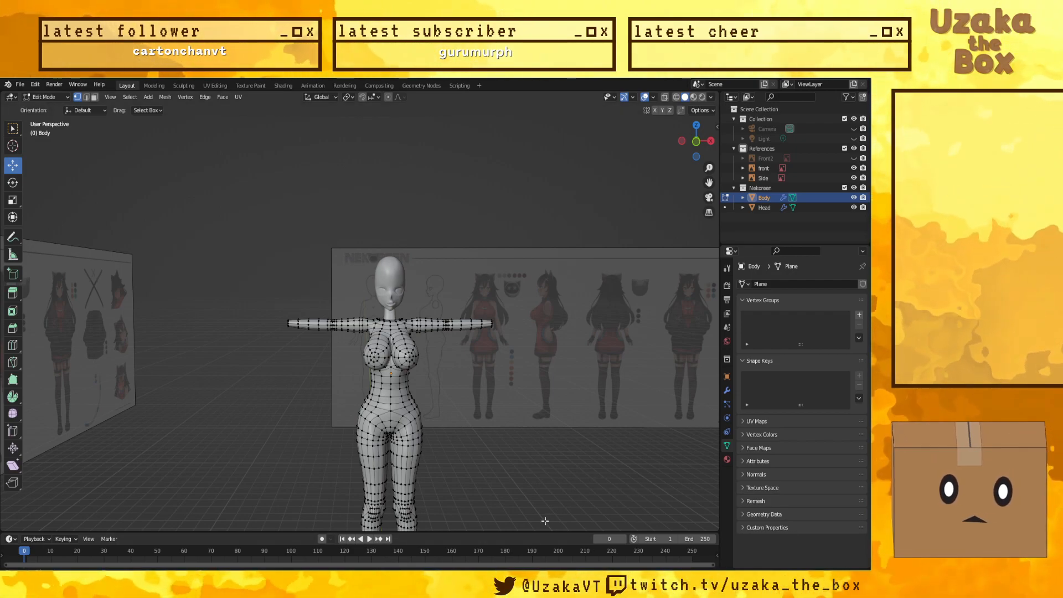
scroll(510, 464, "up", 3)
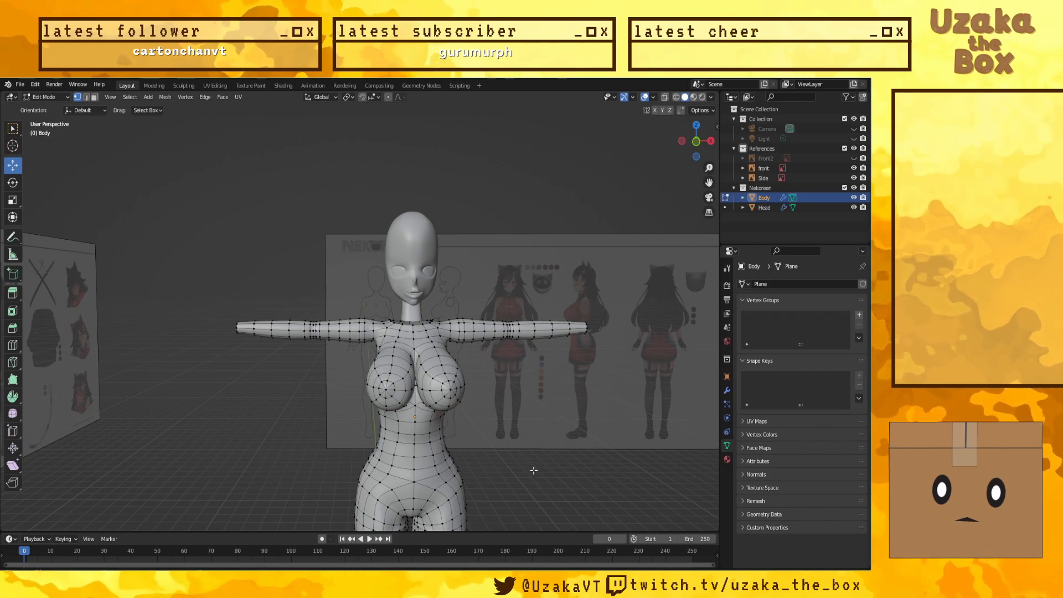
scroll(533, 470, "down", 2)
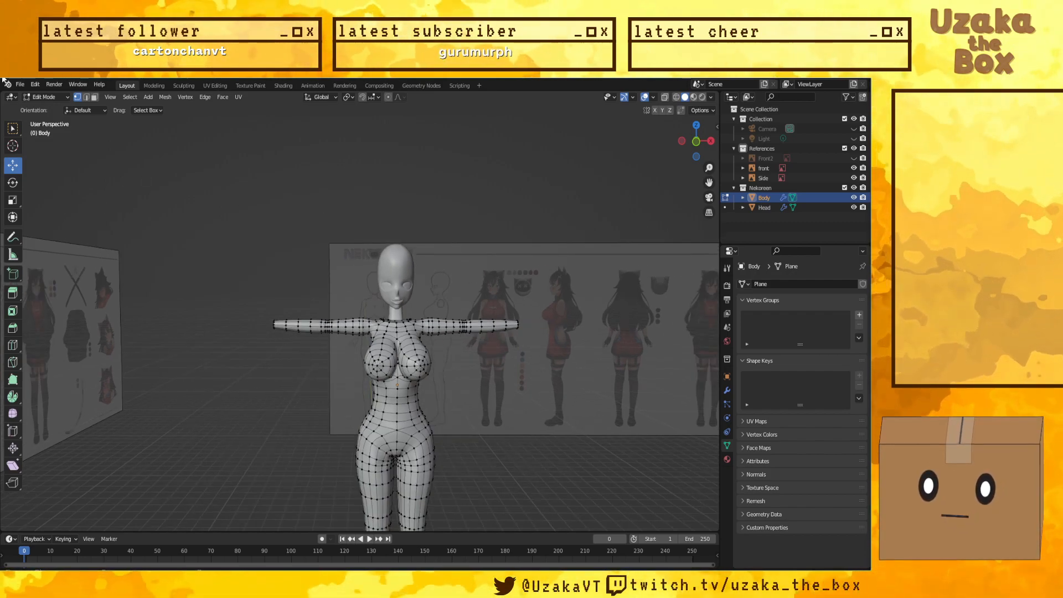
scroll(182, 212, "down", 1)
middle_click_drag(559, 414, 605, 352)
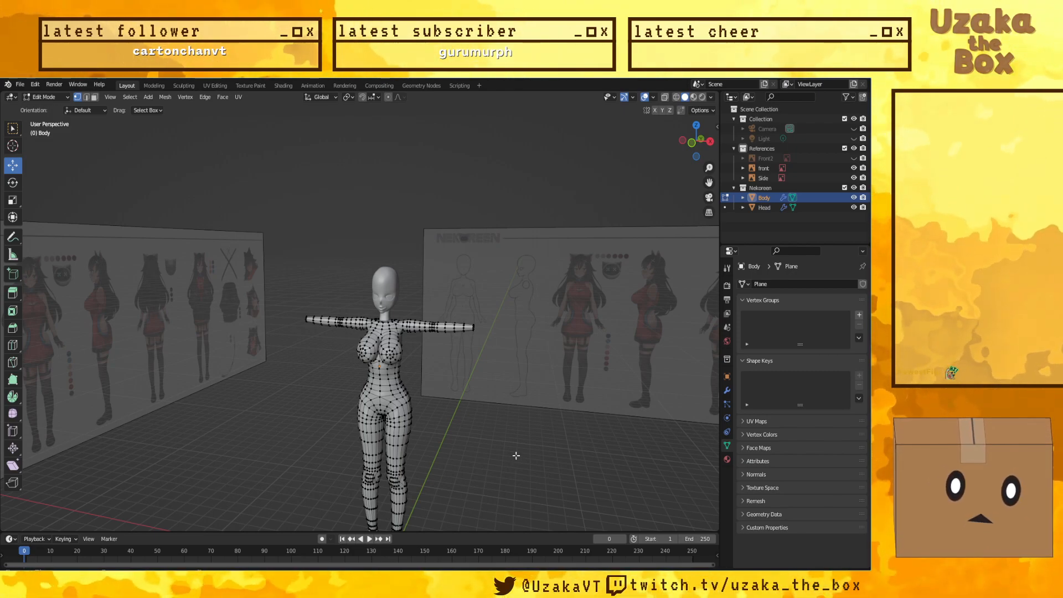
key("KP_1")
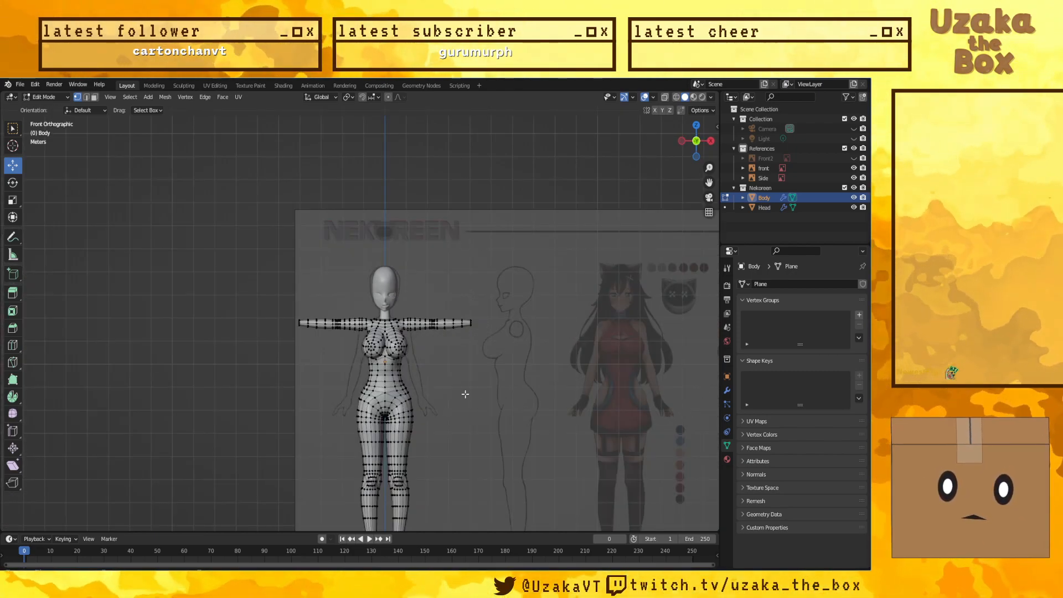
scroll(467, 397, "up", 3)
middle_click_drag(569, 408, 415, 437, "shift")
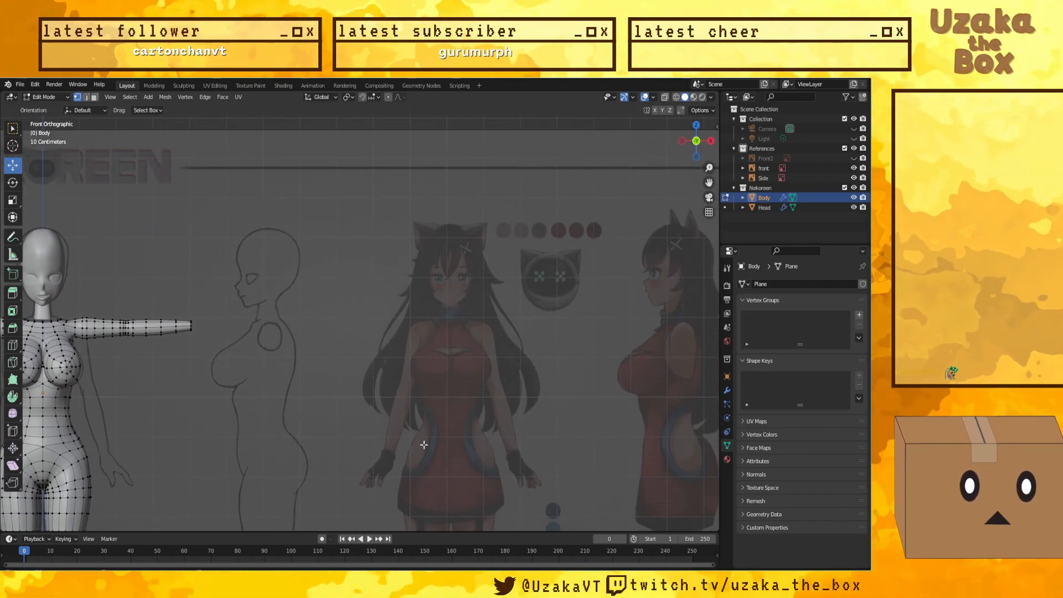
scroll(332, 368, "down", 2)
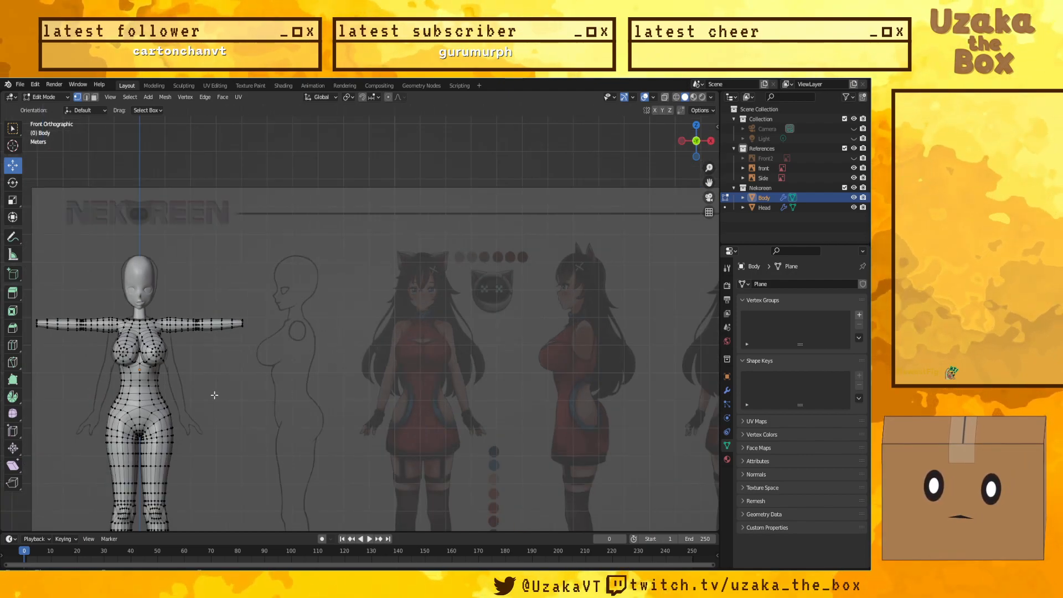
Step: Open the recent project containing the starting head strip, saving the changes to the current file NekoreenRedo23.blend
left_click(21, 86)
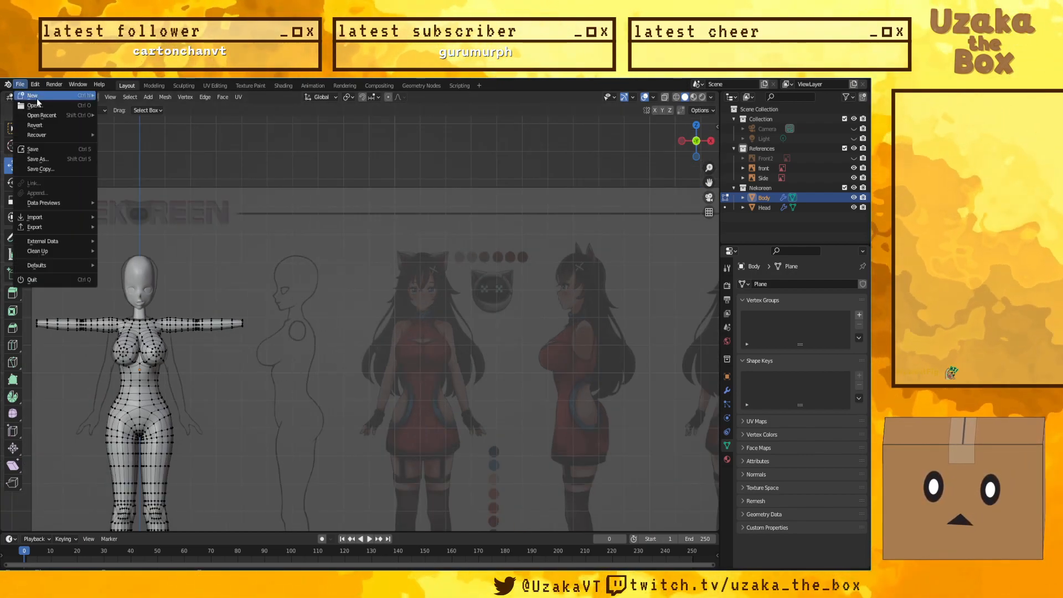
mouse_move(53, 118)
left_click(136, 114)
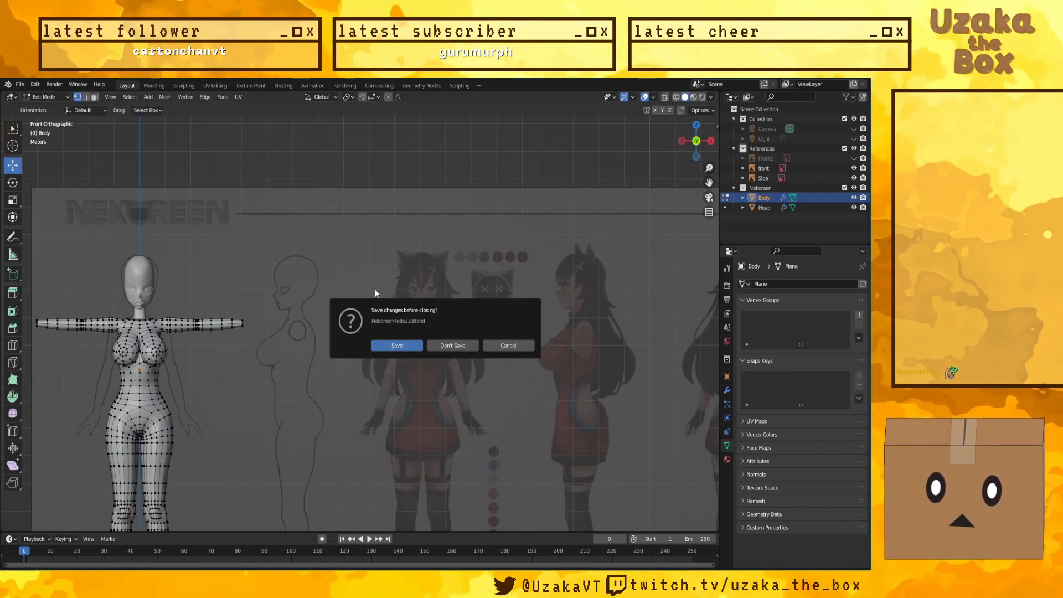
left_click(407, 344)
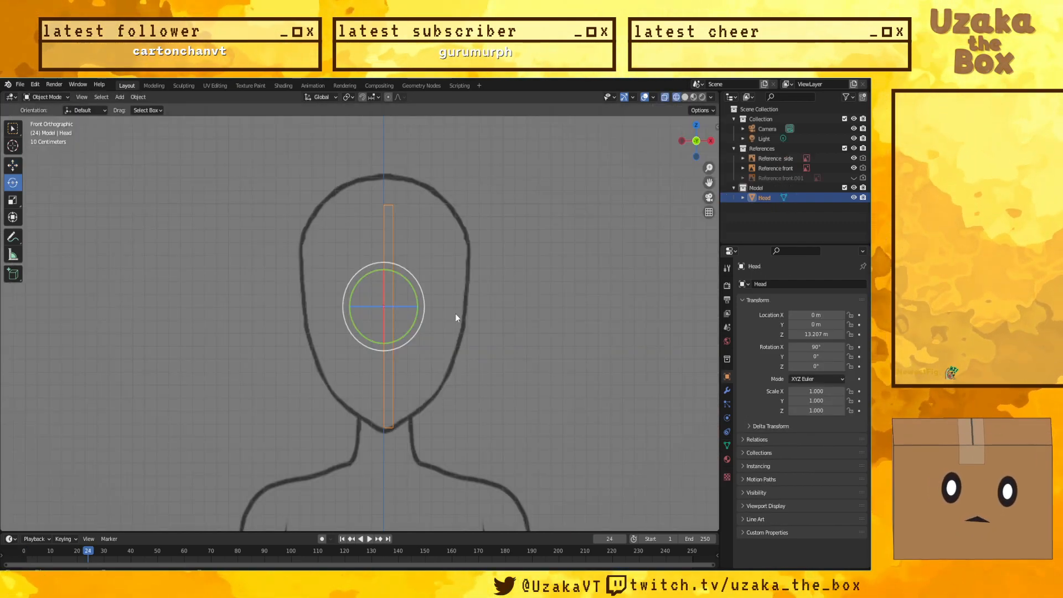
Step: Select the narrow Head plane in the front orthographic view and put it into Edit Mode
scroll(455, 316, "down", 2)
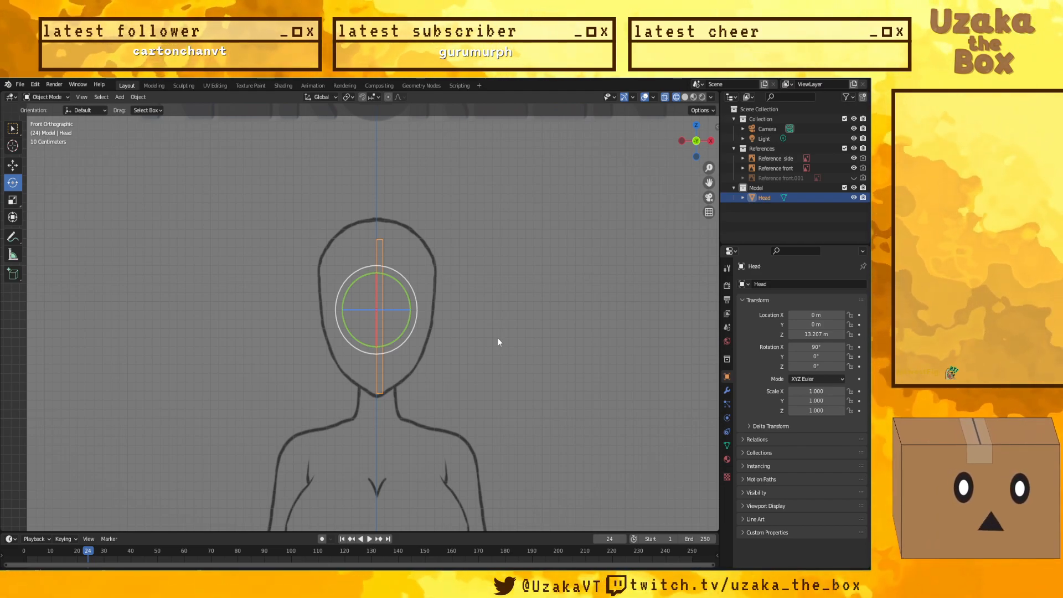
middle_click_drag(538, 372, 564, 387)
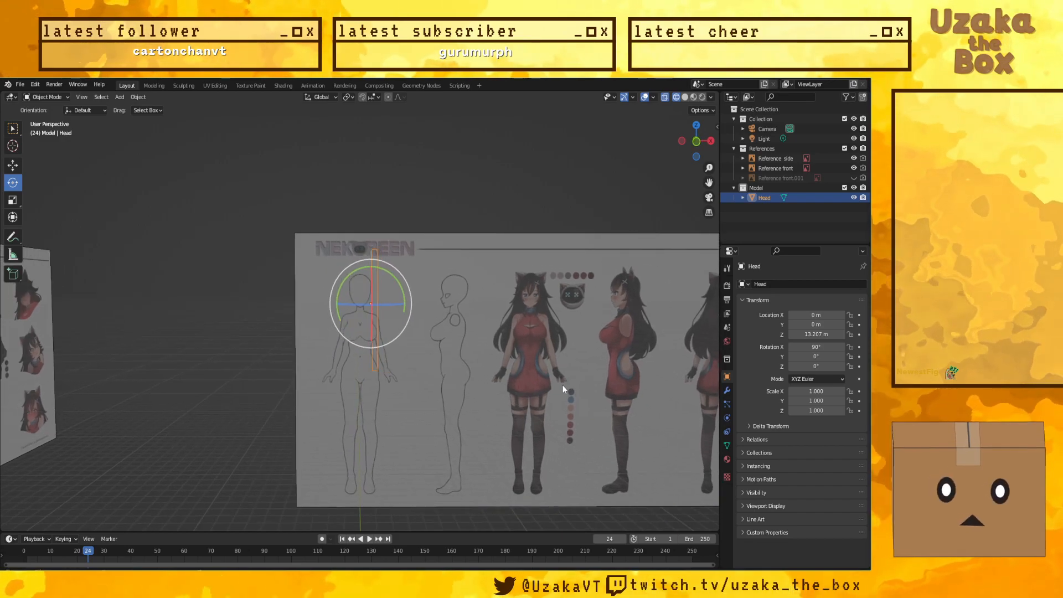
key("KP_1")
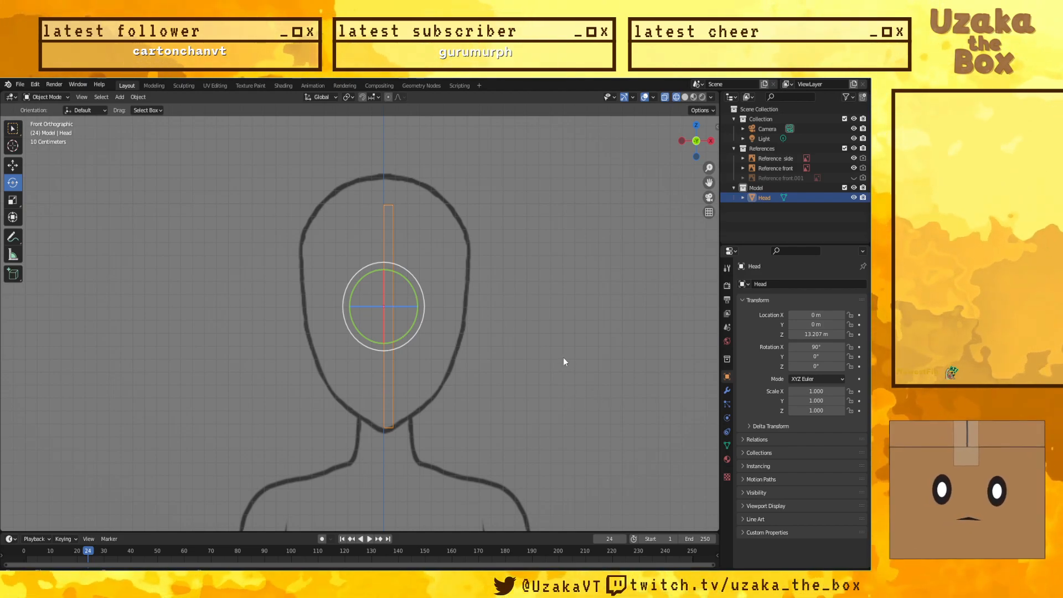
key("KP_3")
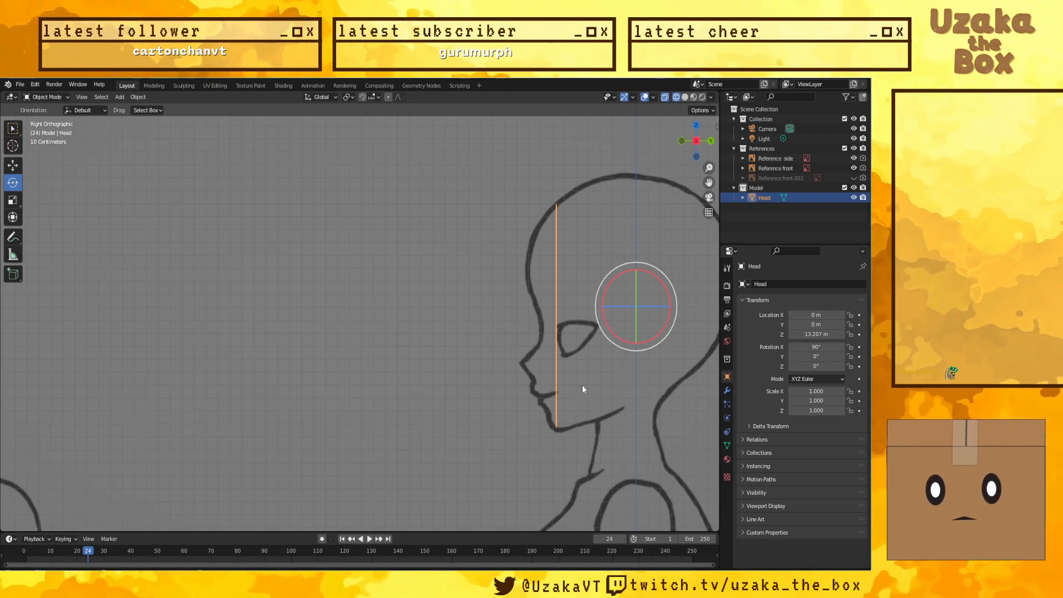
key("KP_1")
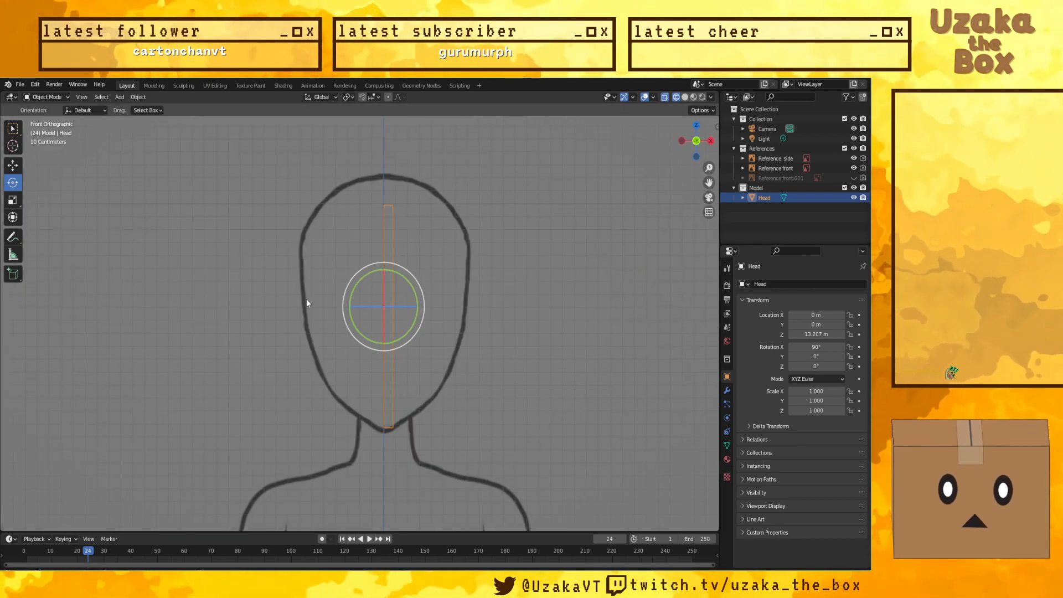
left_click(334, 200)
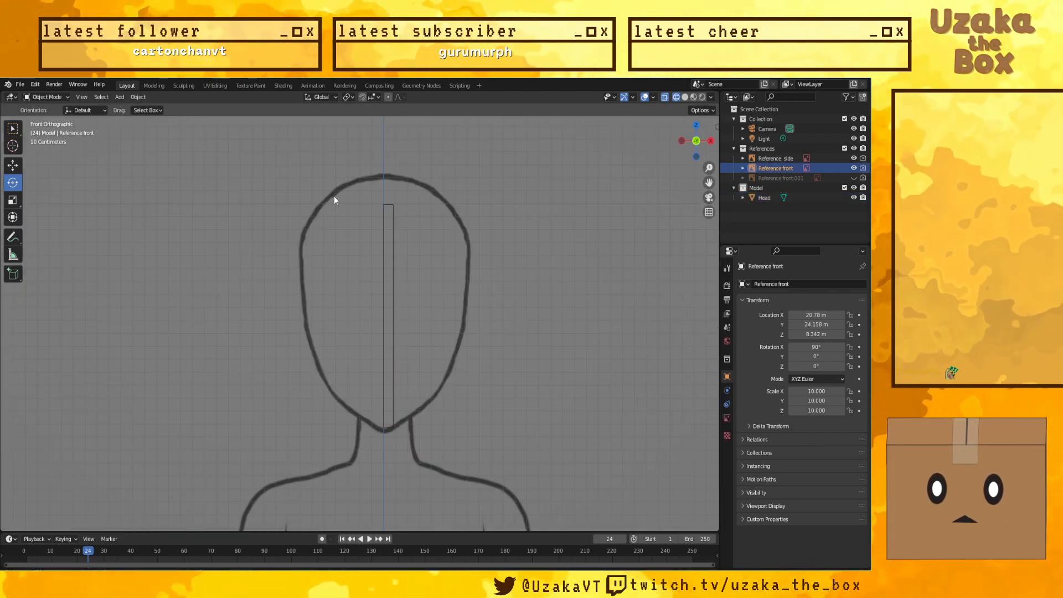
left_click(385, 218)
left_click(47, 97)
left_click(42, 131)
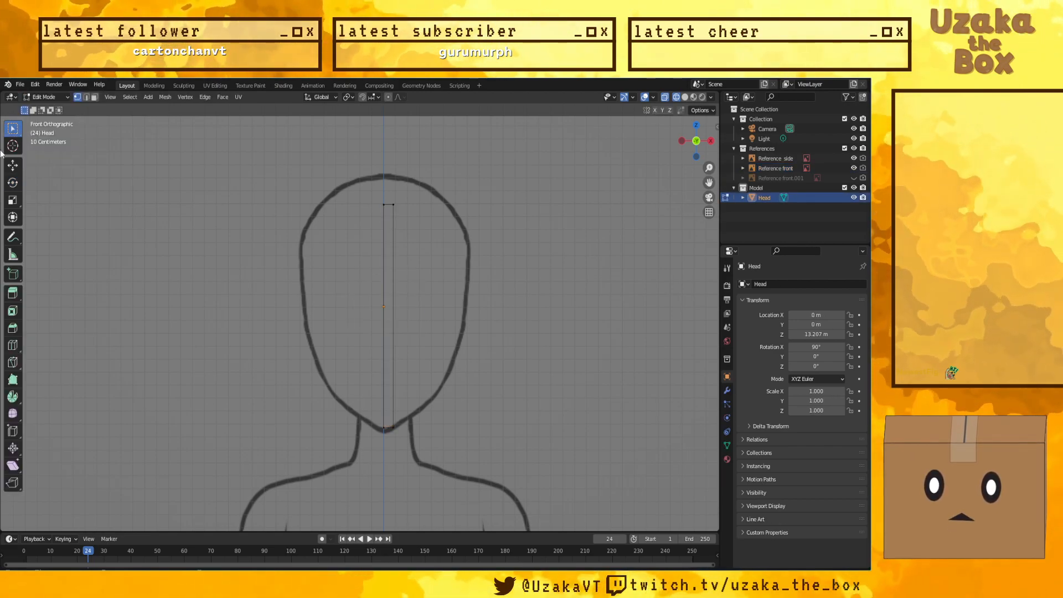
Step: Add four evenly spaced horizontal loop cuts along the head strip, without sliding them
key("ctrl+r")
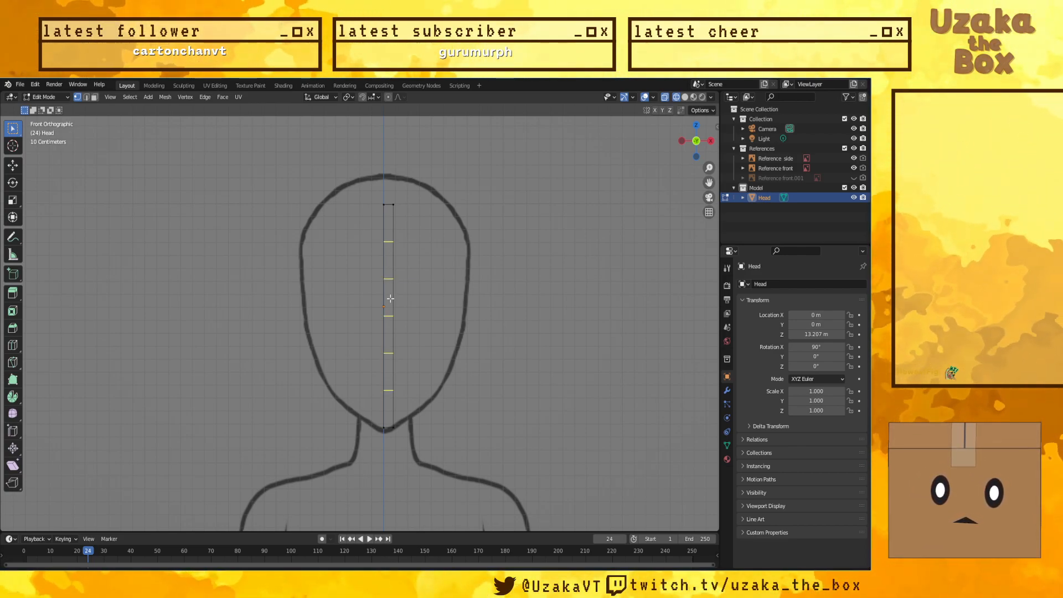
left_click(390, 299)
right_click(424, 300)
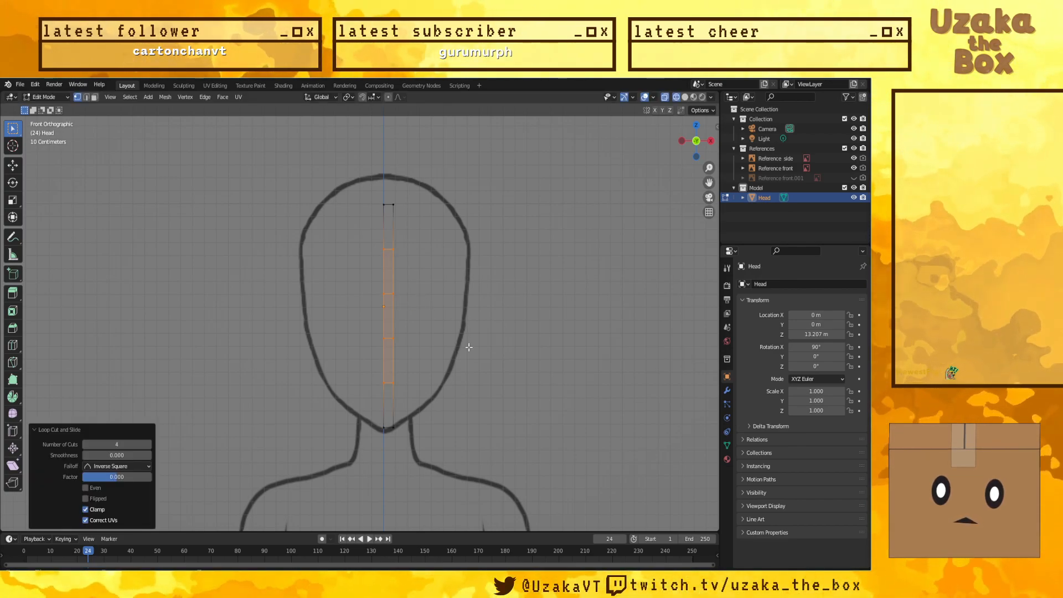
left_click(572, 347)
Step: In the right side view, move the head strip's mouth-level edge about -0.17 m along Y onto the profile drawing
key("KP_3")
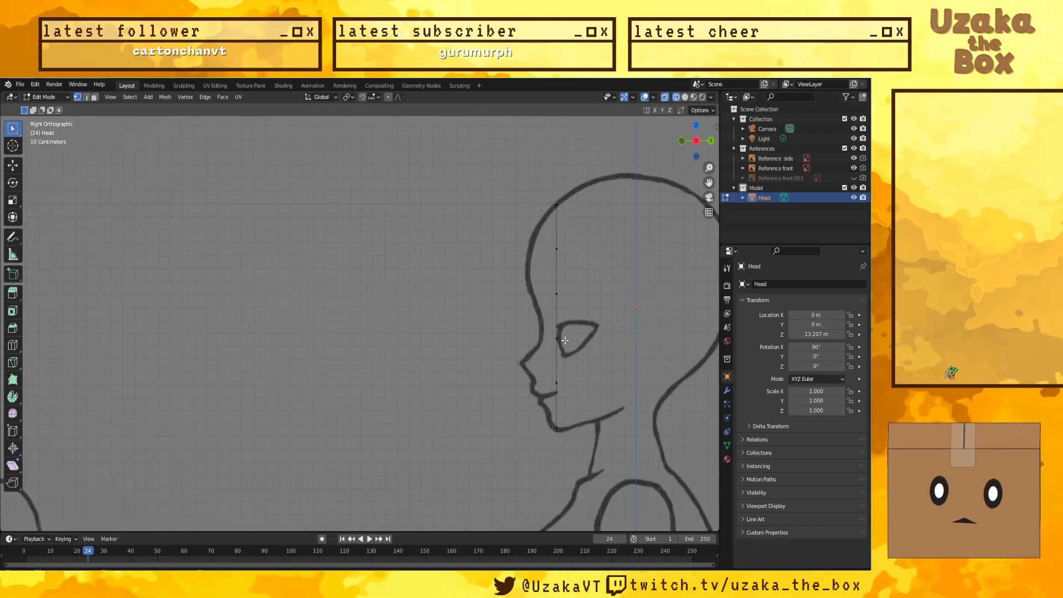
middle_click_drag(595, 292, 593, 293, "shift")
mouse_move(457, 299)
middle_mouse_down("shift")
mouse_move(434, 289)
mouse_move(389, 297)
middle_mouse_up("shift")
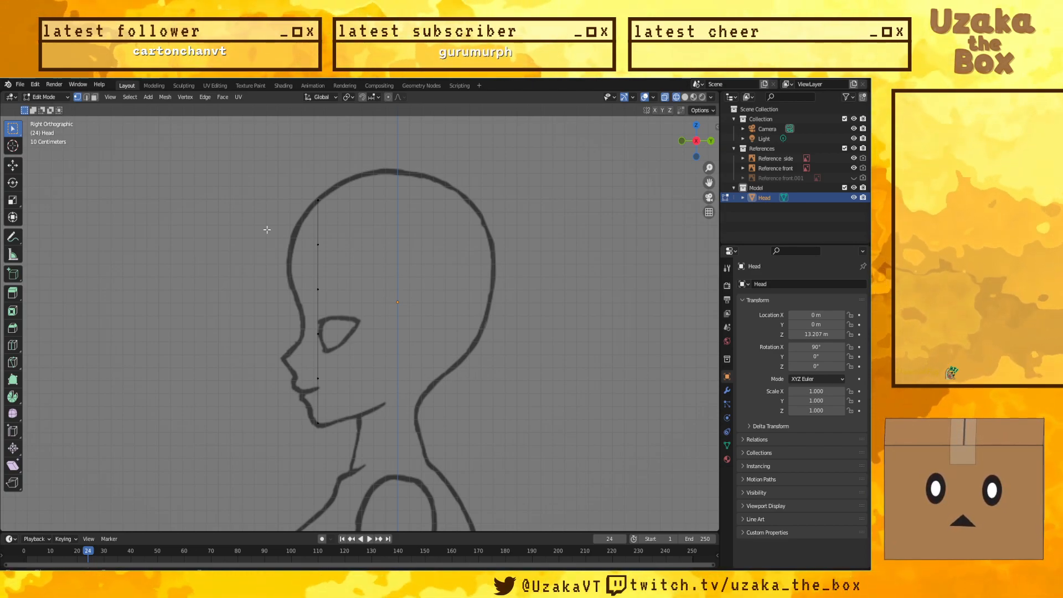
left_click_drag(285, 237, 366, 272)
left_click_drag(290, 285, 372, 361)
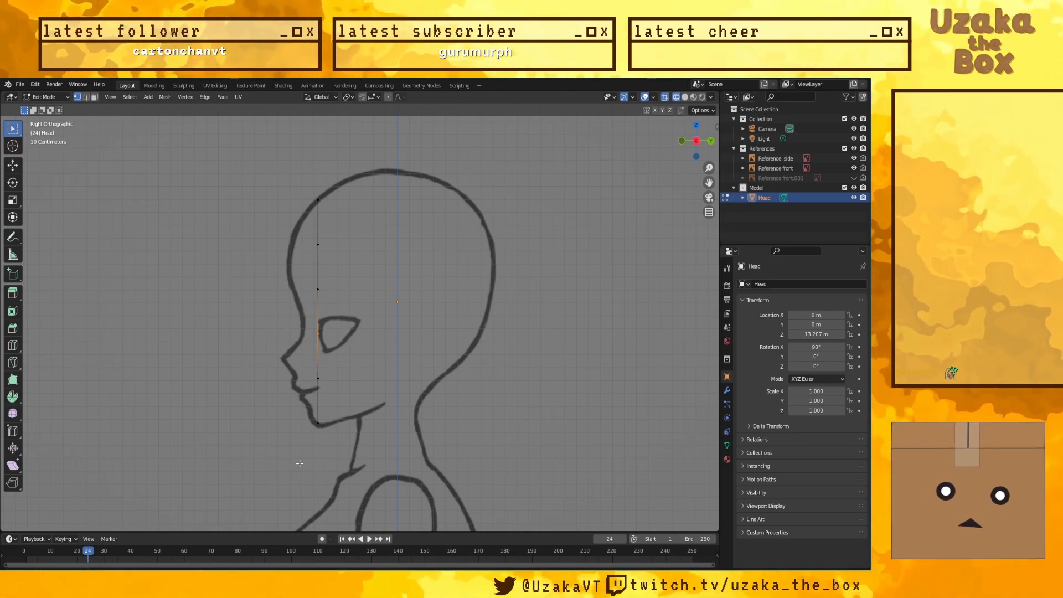
left_click_drag(330, 397, 278, 367)
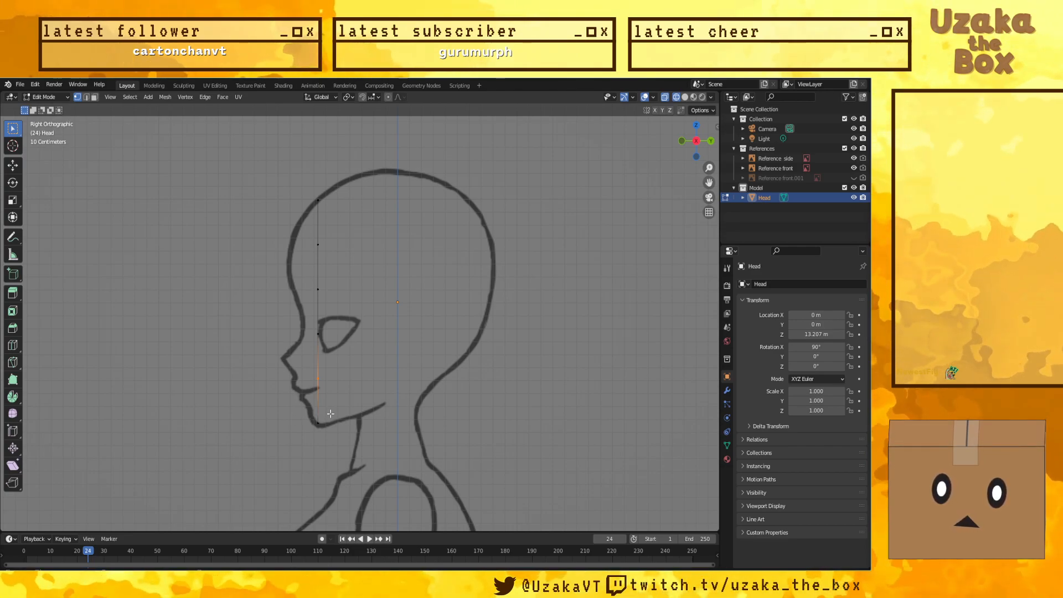
left_click_drag(329, 406, 294, 377)
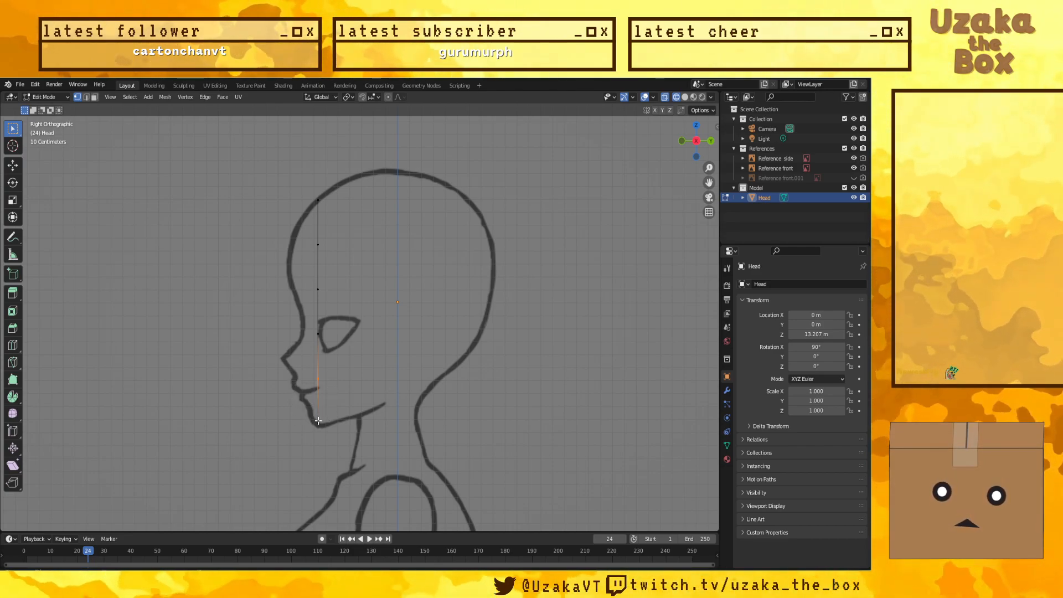
key("g")
key("y")
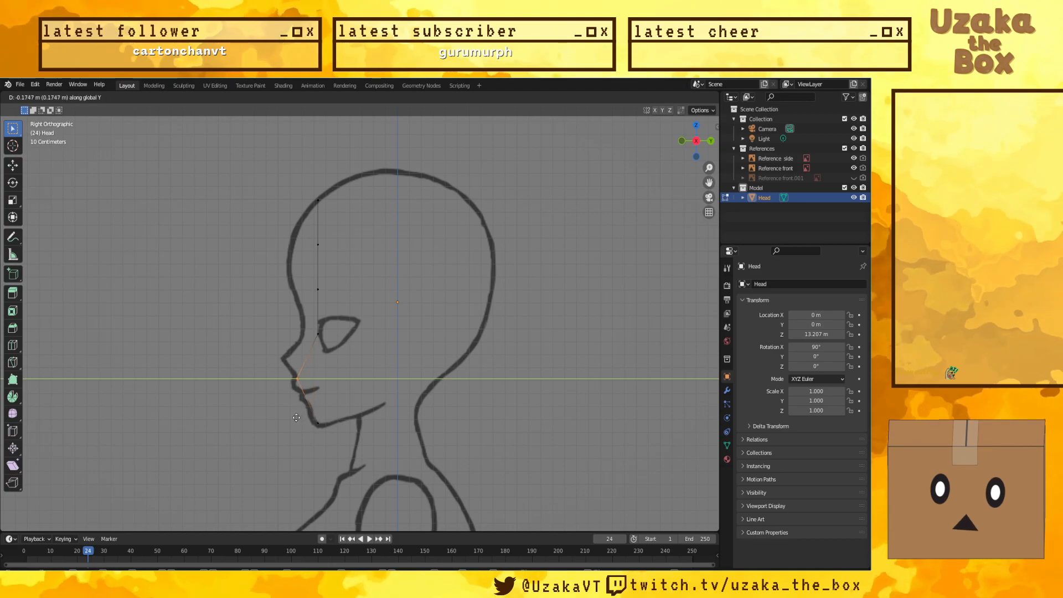
left_click(296, 418)
Step: Move the strip's eye-level edge forward along Y onto the nose bridge of the profile drawing
left_click(322, 326)
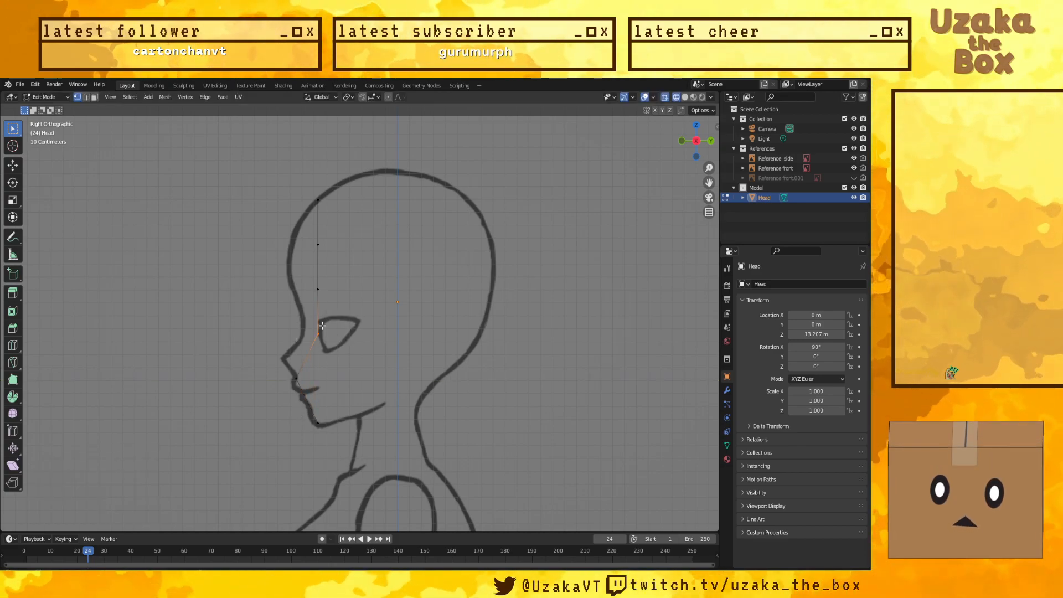
key("g")
key("y")
left_click(303, 327)
Step: Move the two forehead edges along Y onto the profile outline, the lower by about -0.2 m and the upper by about -0.21 m
left_click(316, 288)
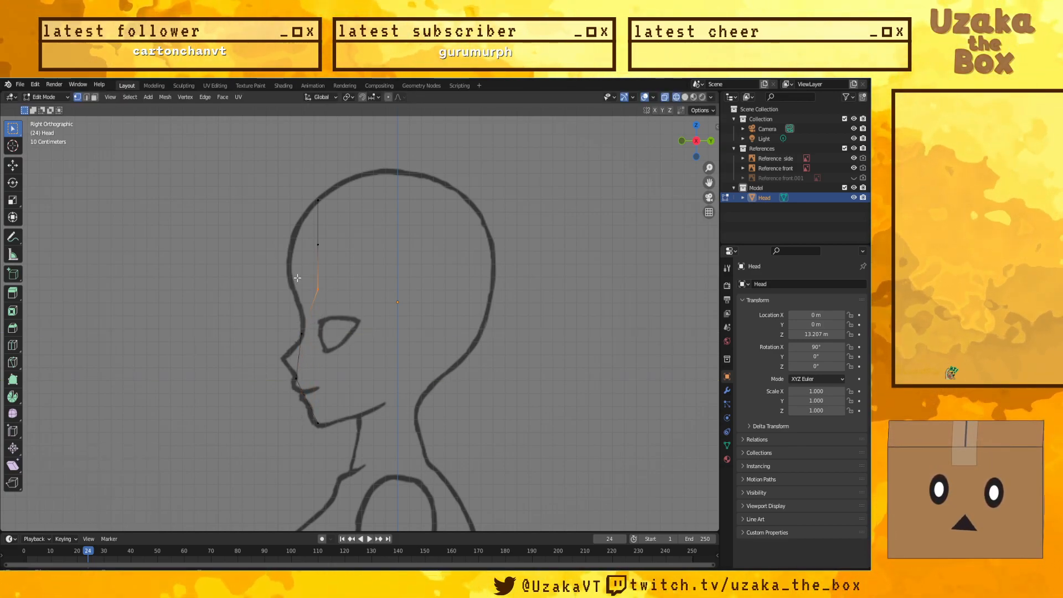
key("g")
key("y")
left_click(308, 282)
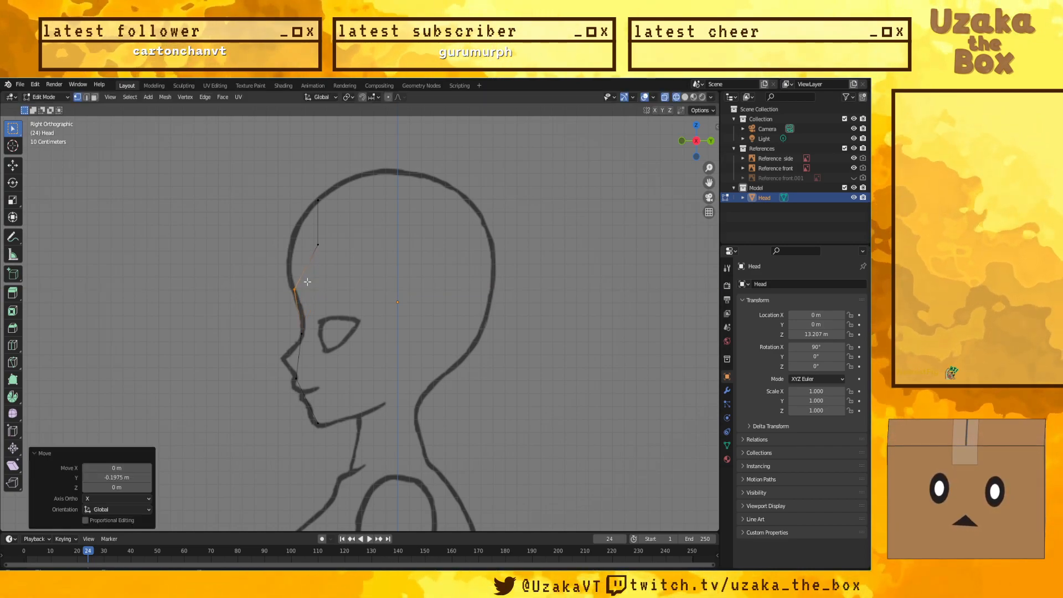
left_click_drag(298, 231, 298, 231)
key("g")
key("y")
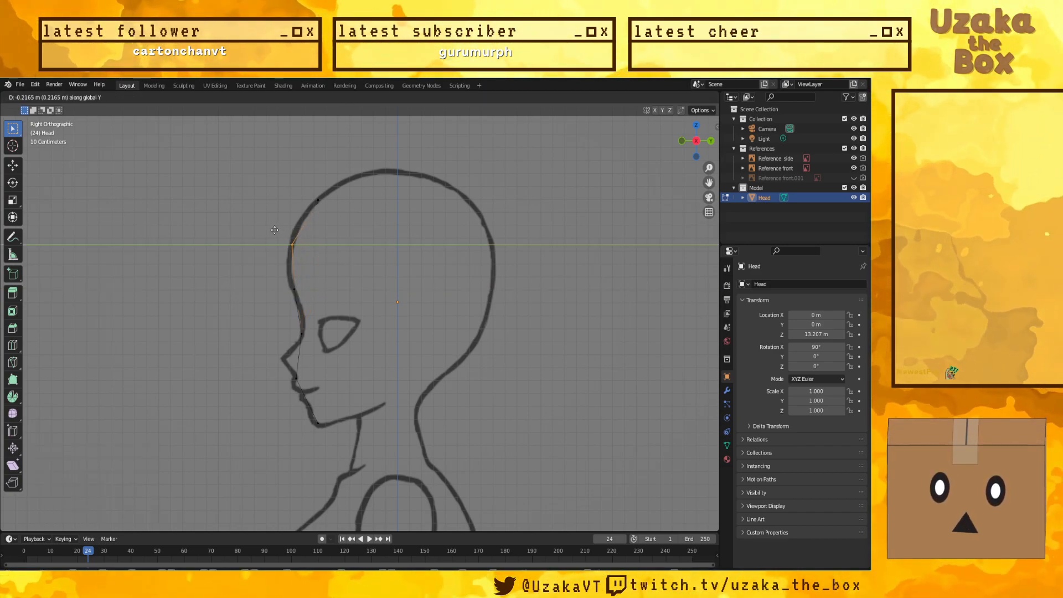
left_click(276, 231)
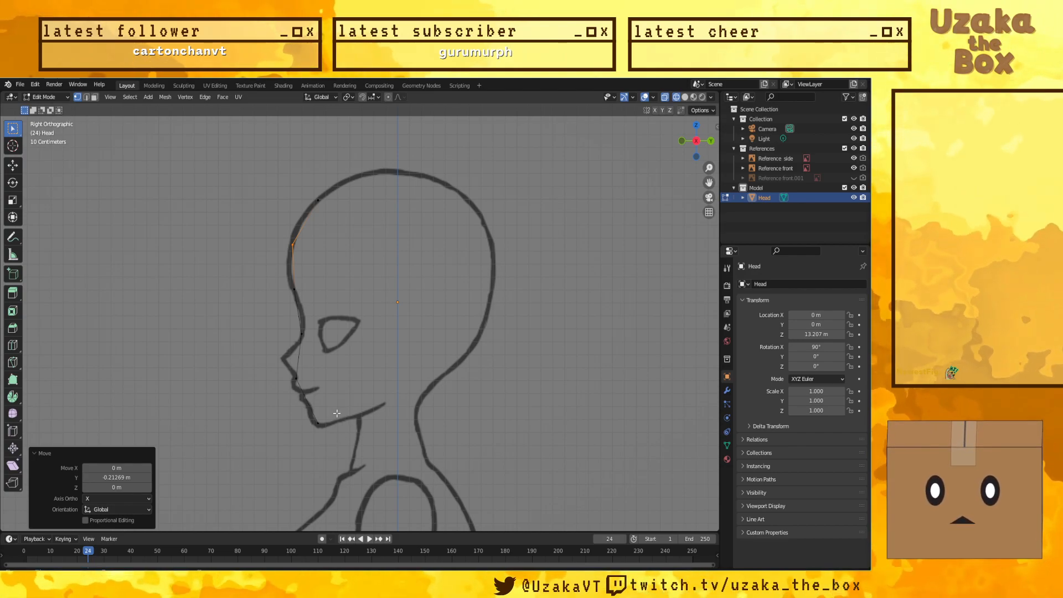
Step: Extrude the strip's top edge twice along the skull outline, over the crown and about 0.67 m further toward the back in Y
mouse_move(366, 413)
middle_mouse_down("shift")
mouse_move(357, 380)
mouse_move(319, 369)
mouse_move(367, 410)
middle_mouse_up("shift")
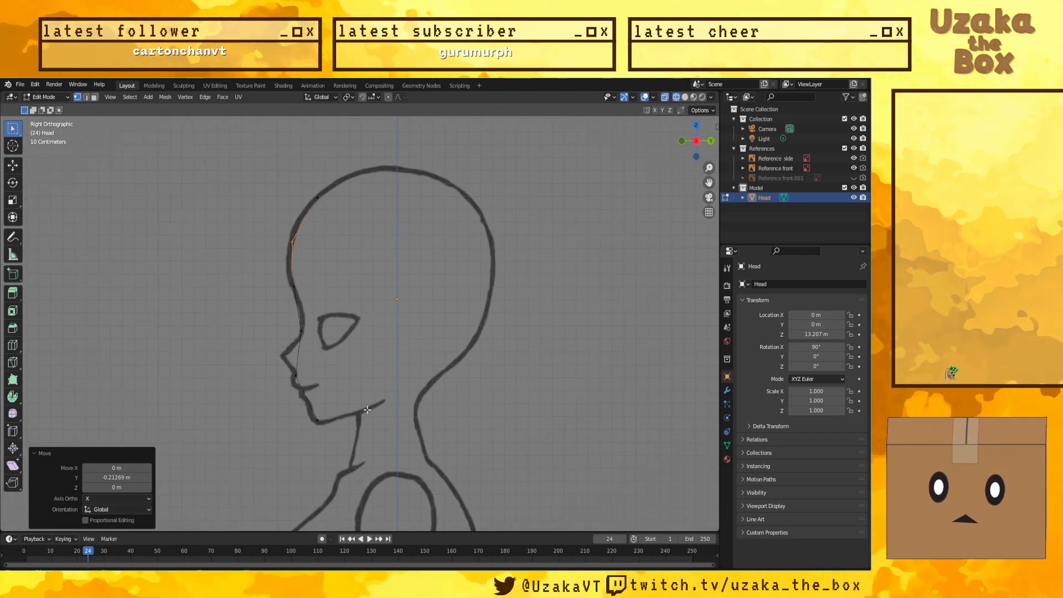
left_click(344, 203)
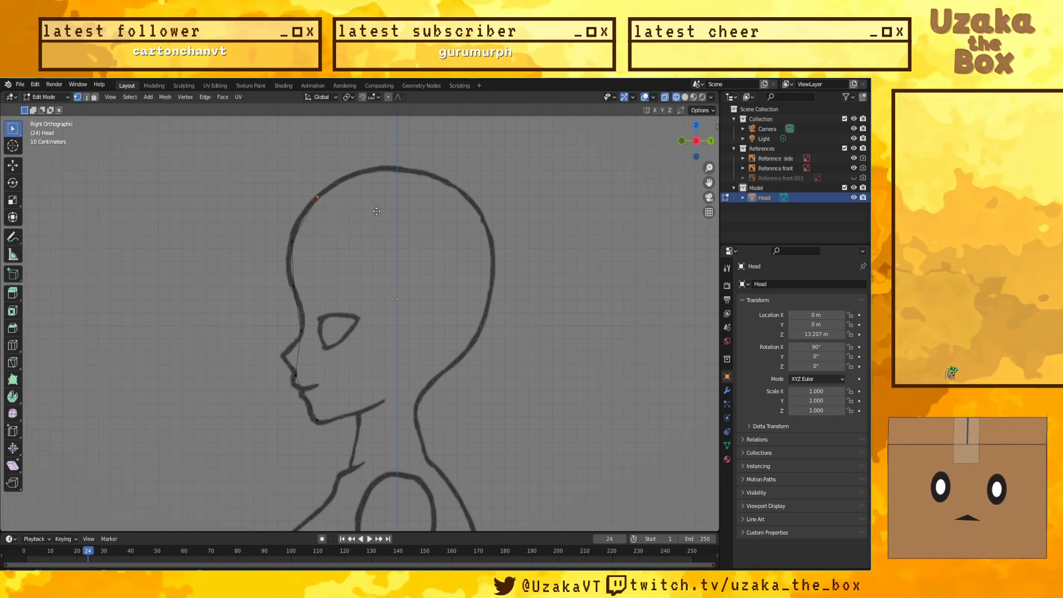
key("e")
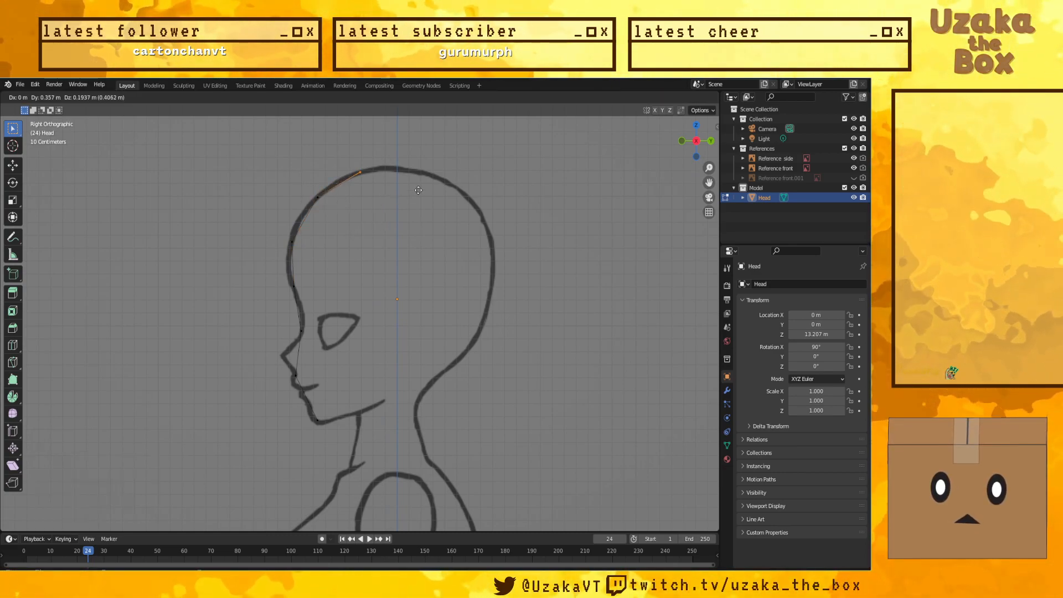
left_click(441, 187)
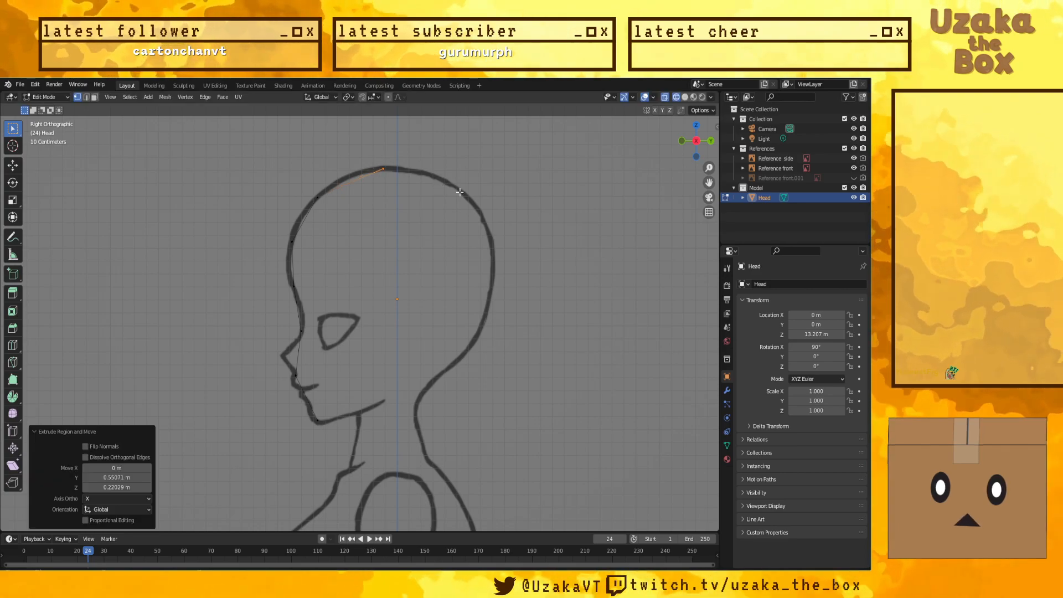
key("e")
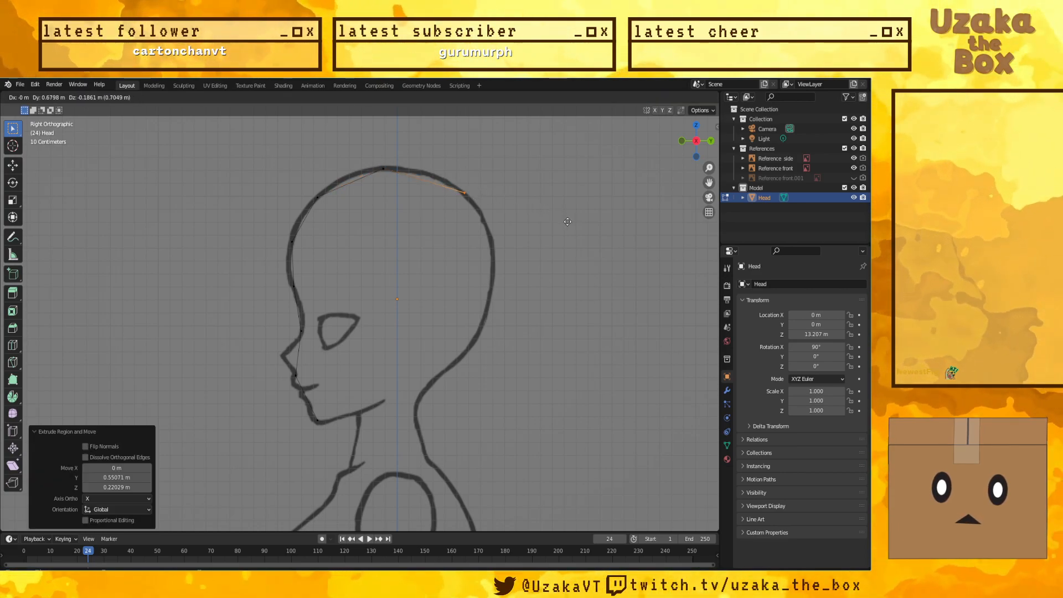
left_click(566, 222)
Step: Extrude the strip's end edge four more times down the back of the skull to the nape, following the side drawing
key("e")
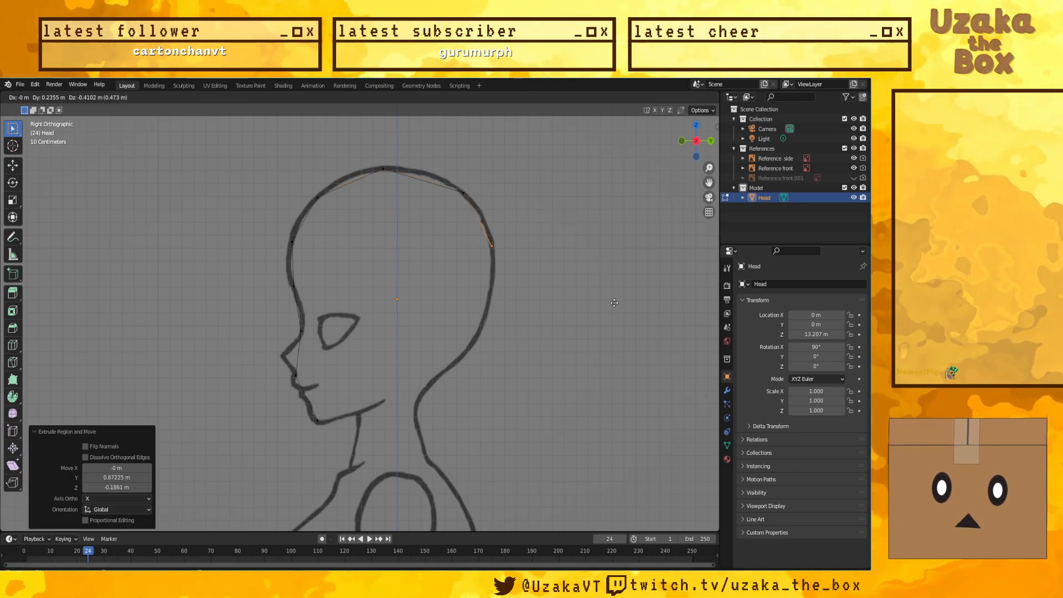
left_click(614, 303)
key("e")
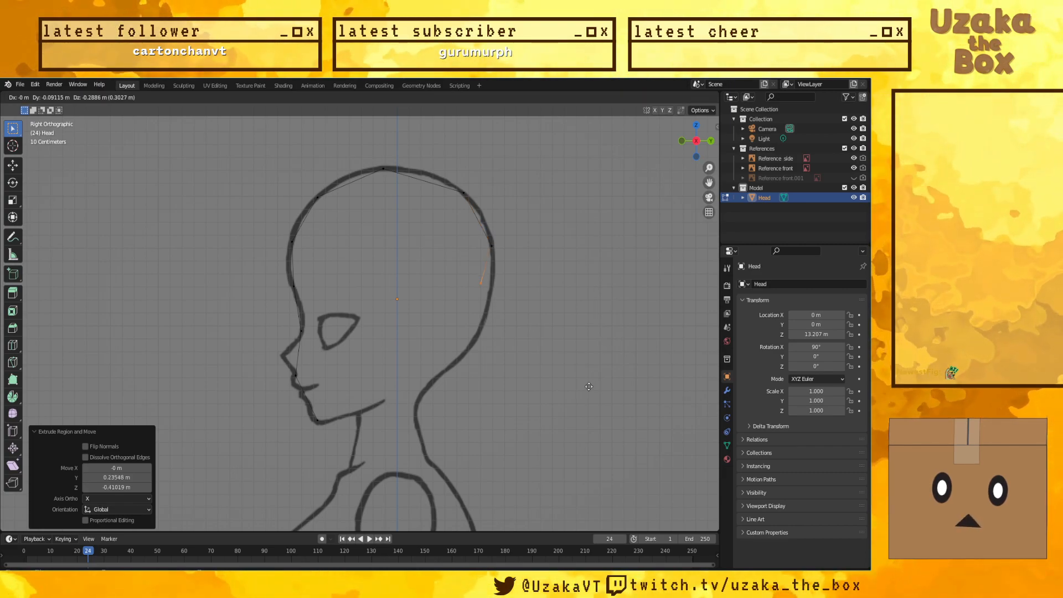
left_click(590, 429)
key("e")
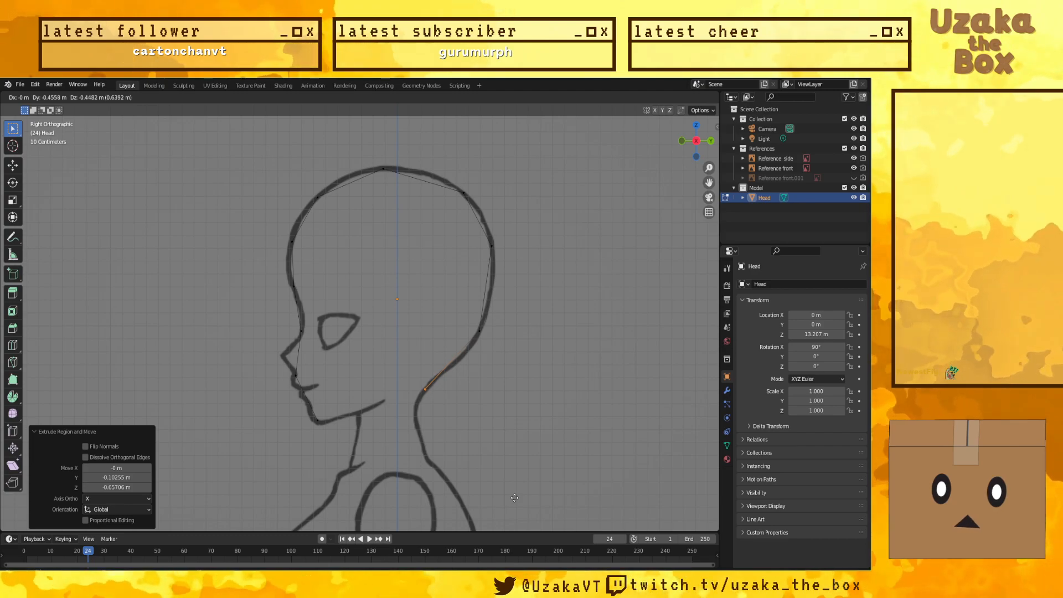
left_click(517, 490)
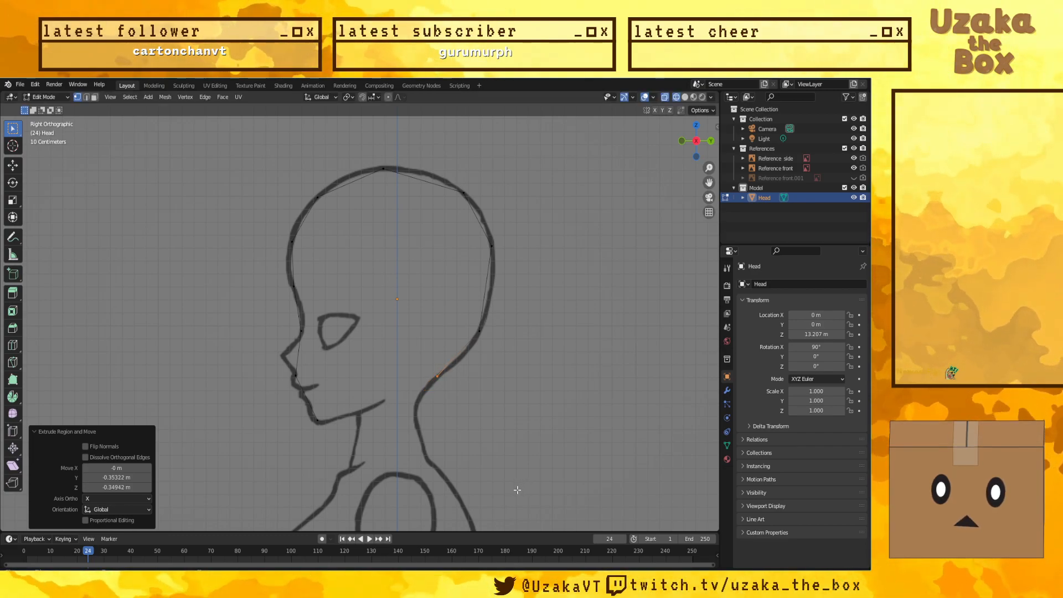
key("e")
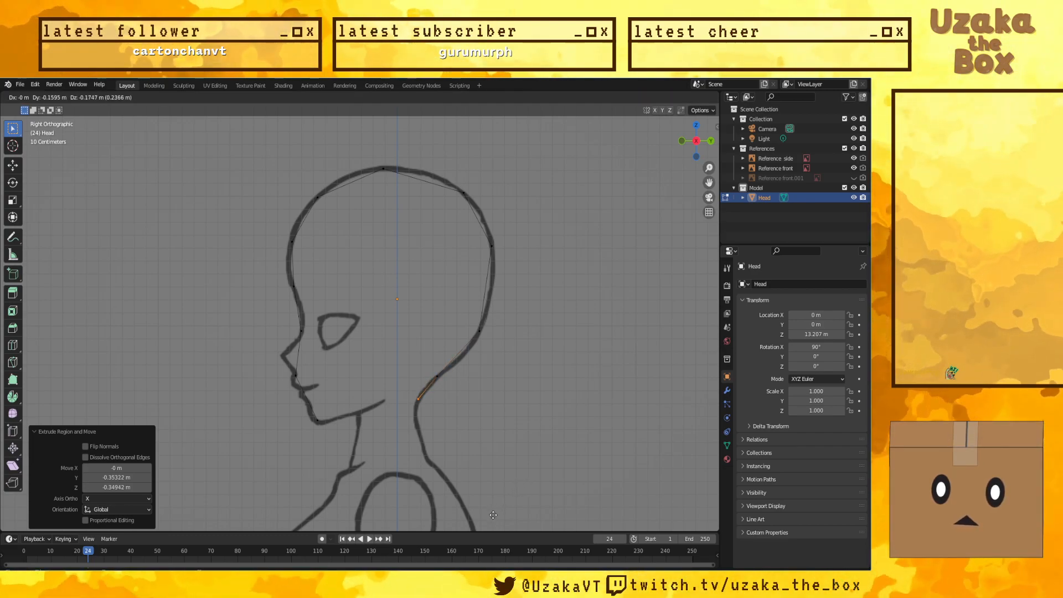
left_click(493, 516)
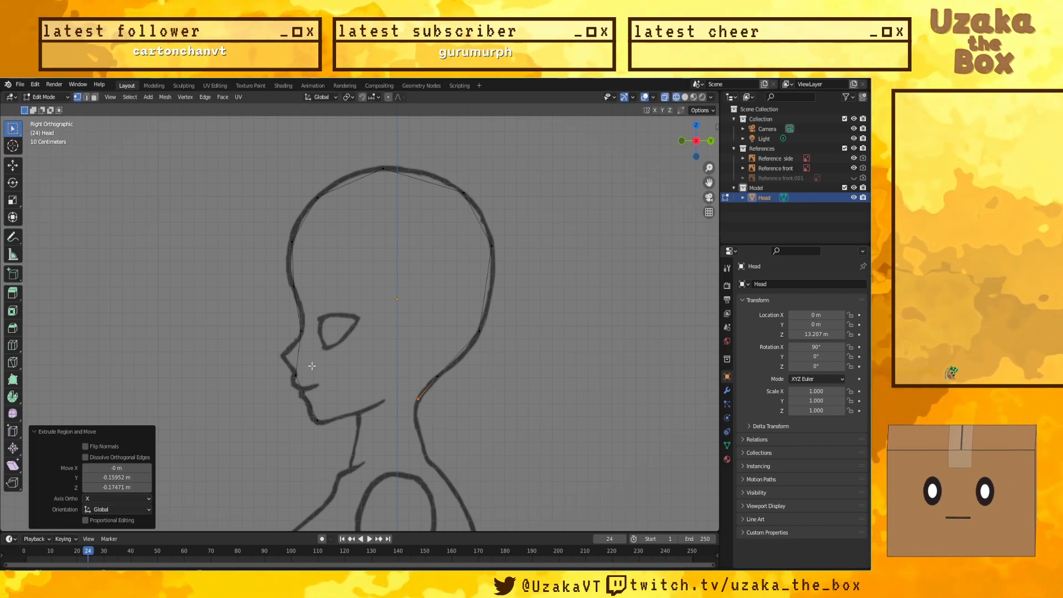
Step: Add one centred loop cut to the long face at the back of the head strip, without sliding it
left_click(512, 240)
middle_click_drag(537, 273, 465, 276)
key("ctrl+r")
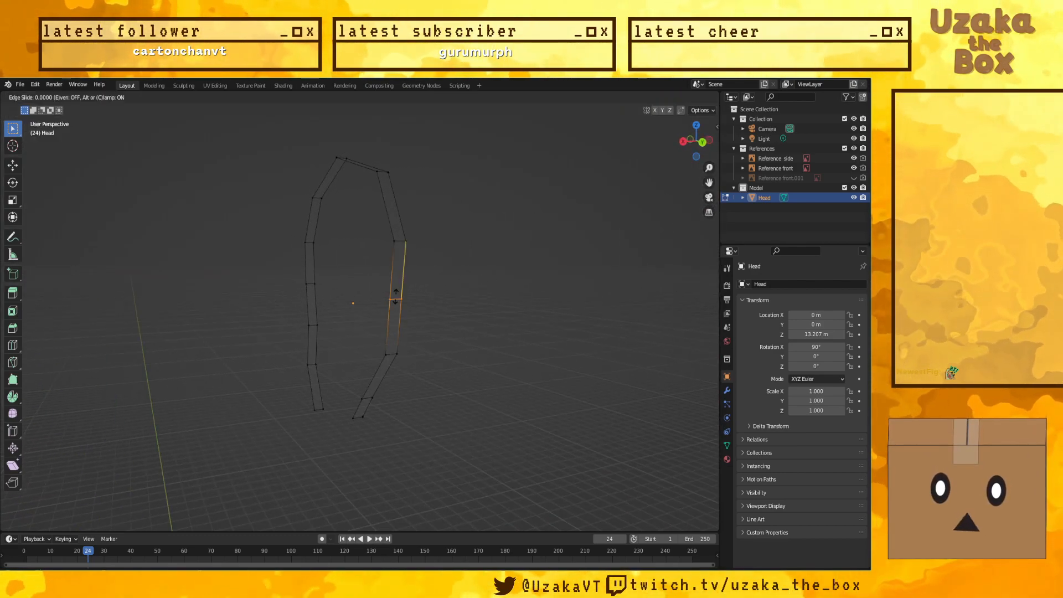
left_click(396, 299)
right_click(396, 299)
key("KP_3")
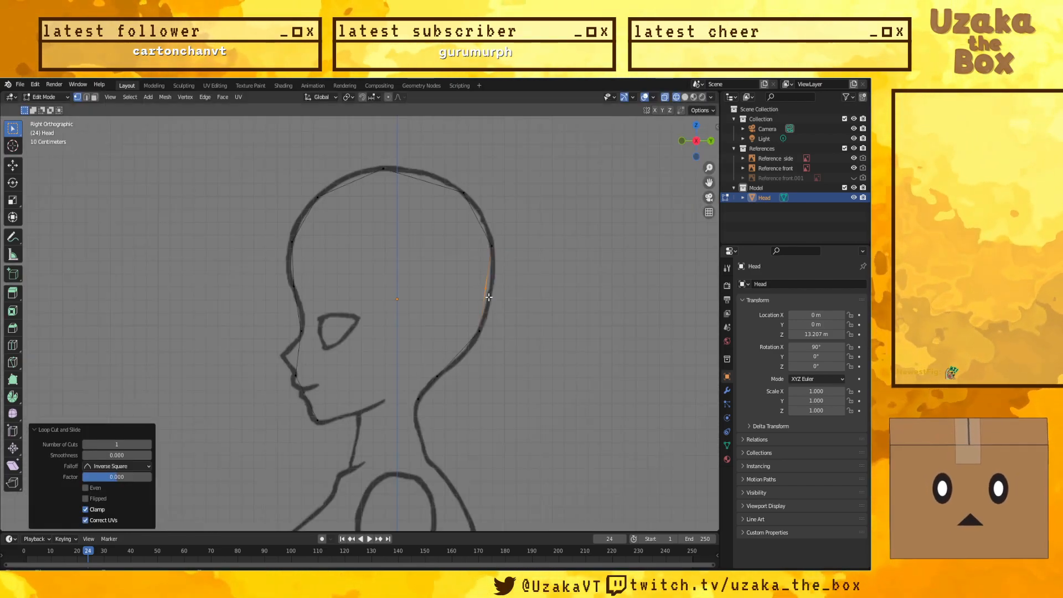
Step: Move the new back-of-head loop about 0.046 m along Y onto the skull outline
left_click_drag(470, 281, 466, 279)
key("g")
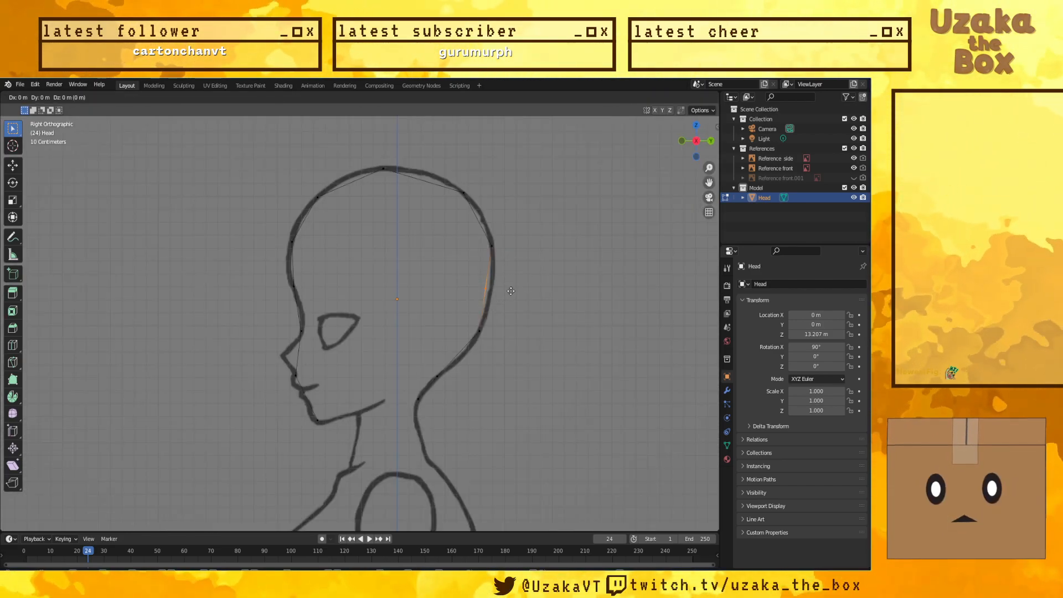
key("y")
left_click(517, 292)
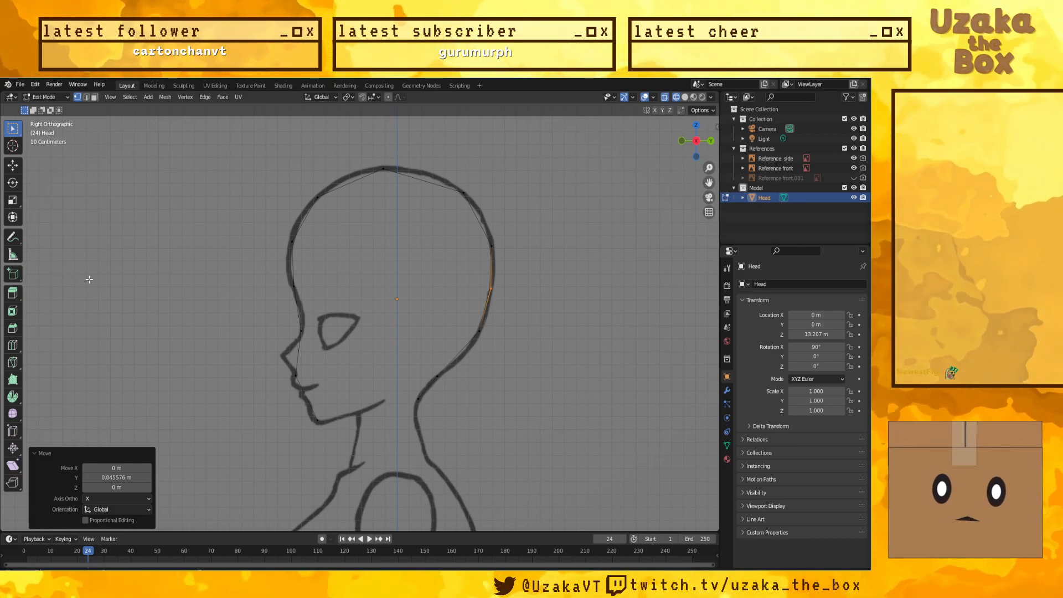
Step: Examine the completed head strip in perspective and against the side and front head outlines
middle_click_drag(119, 292, 170, 296)
key("KP_3")
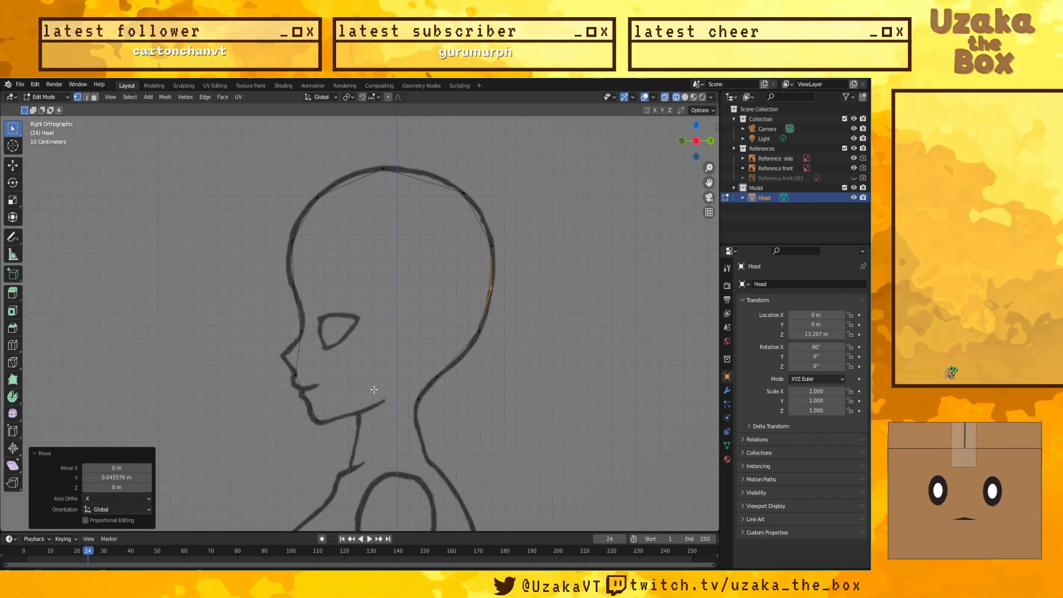
middle_click_drag(405, 378, 360, 400)
key("KP_1")
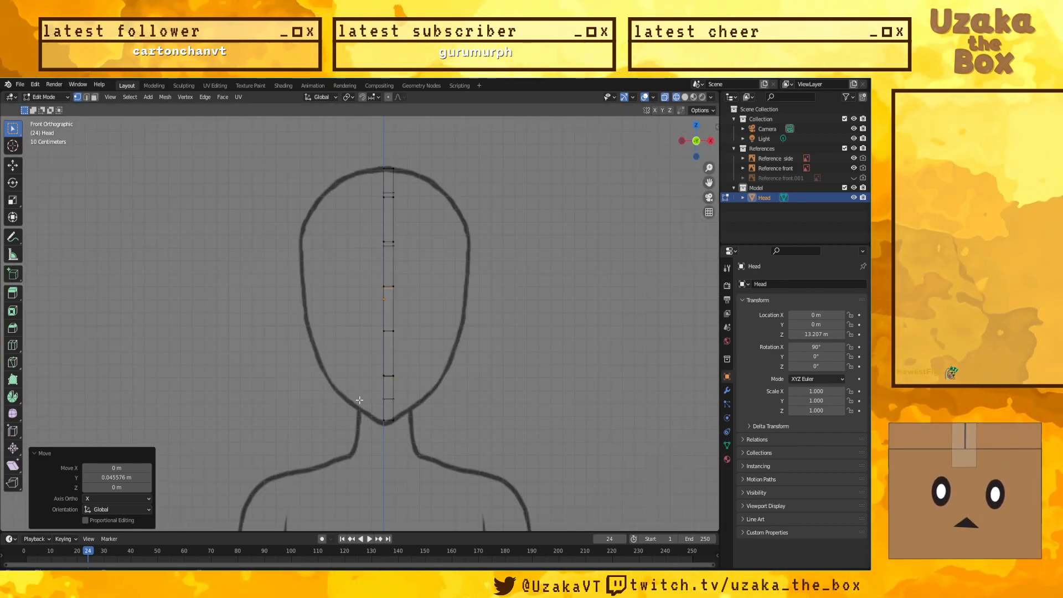
key("KP_3")
key("KP_1")
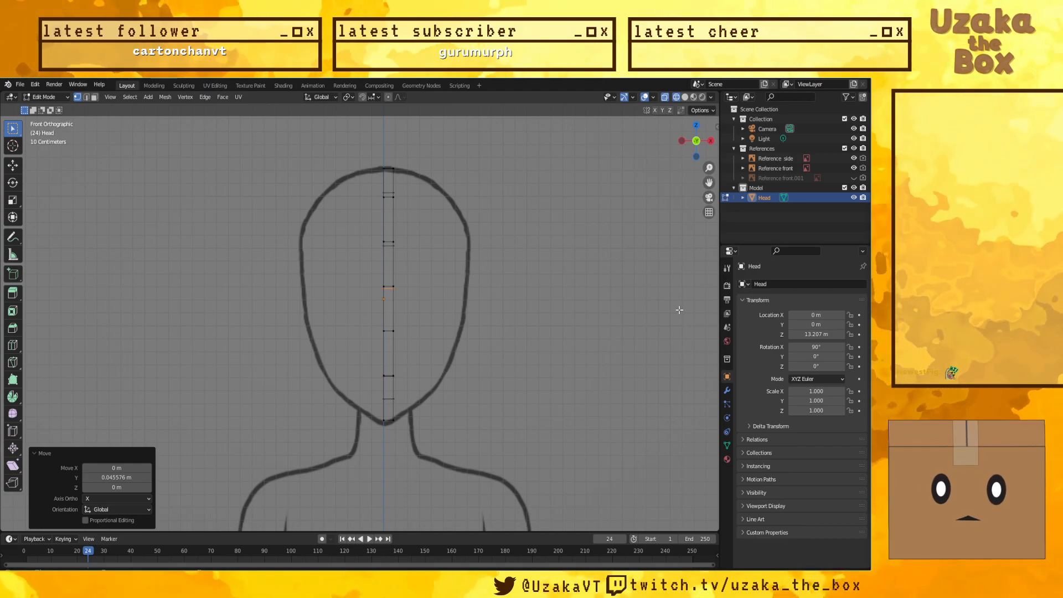
Step: Show the coloured Reference front.001 image and compare the head strip with the character's face and side design
left_click(854, 178)
left_click(853, 178)
left_click(854, 178)
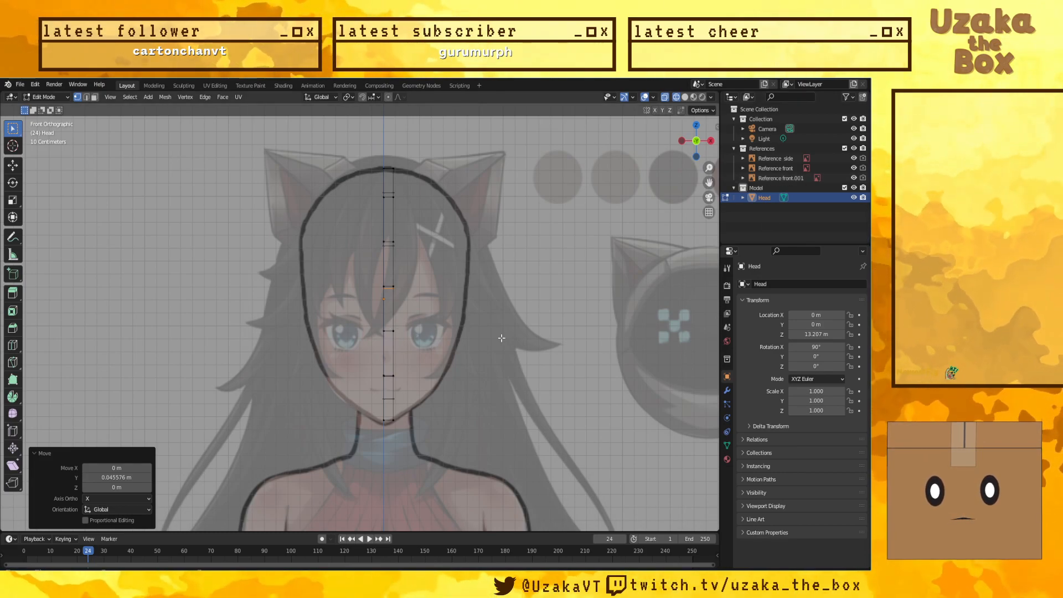
scroll(517, 375, "down", 5)
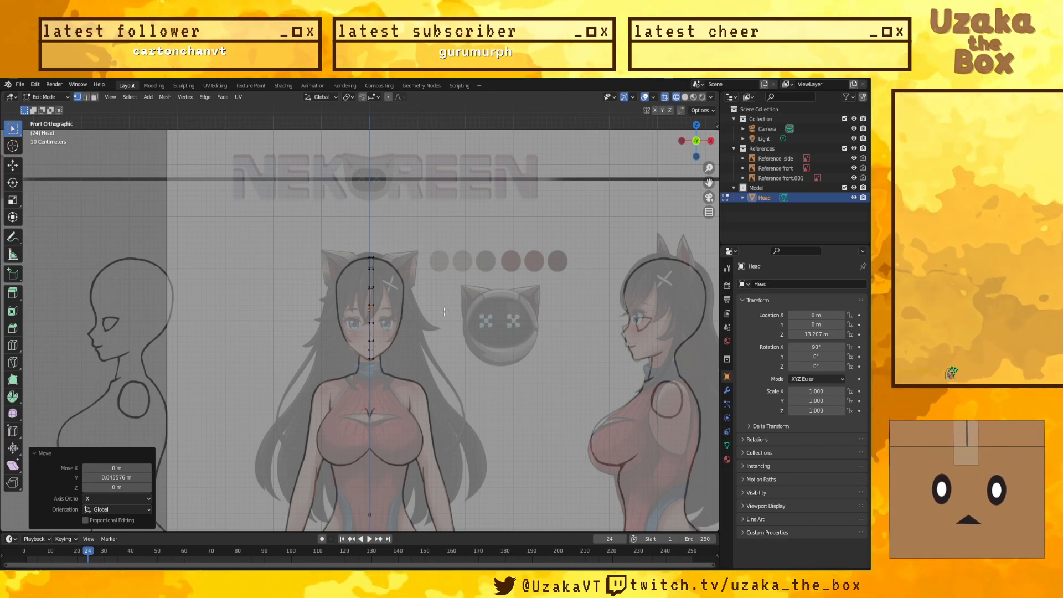
scroll(404, 366, "up", 4)
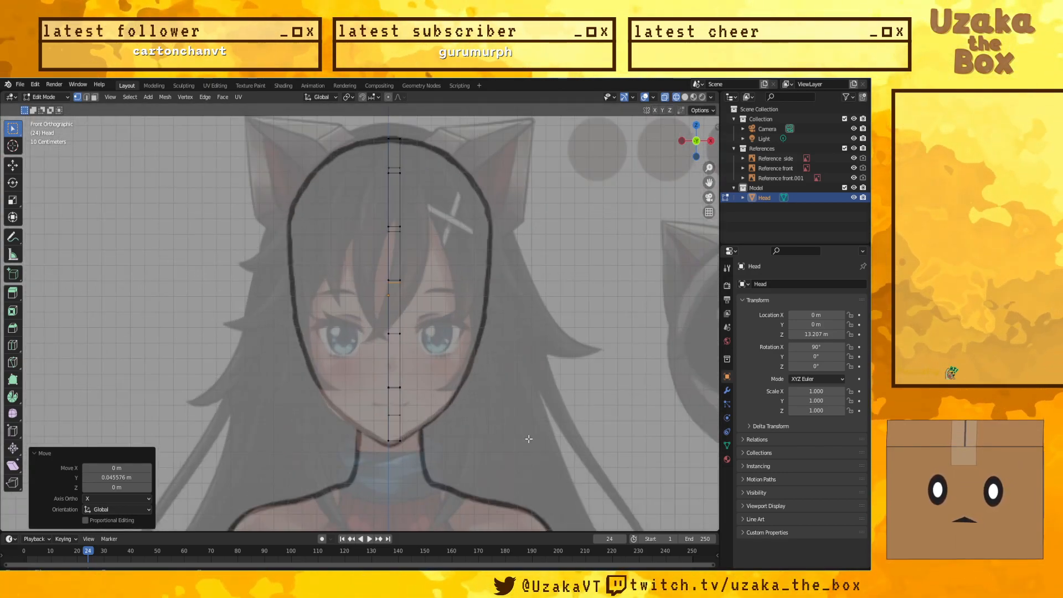
scroll(531, 331, "down", 5)
scroll(628, 287, "down", 2)
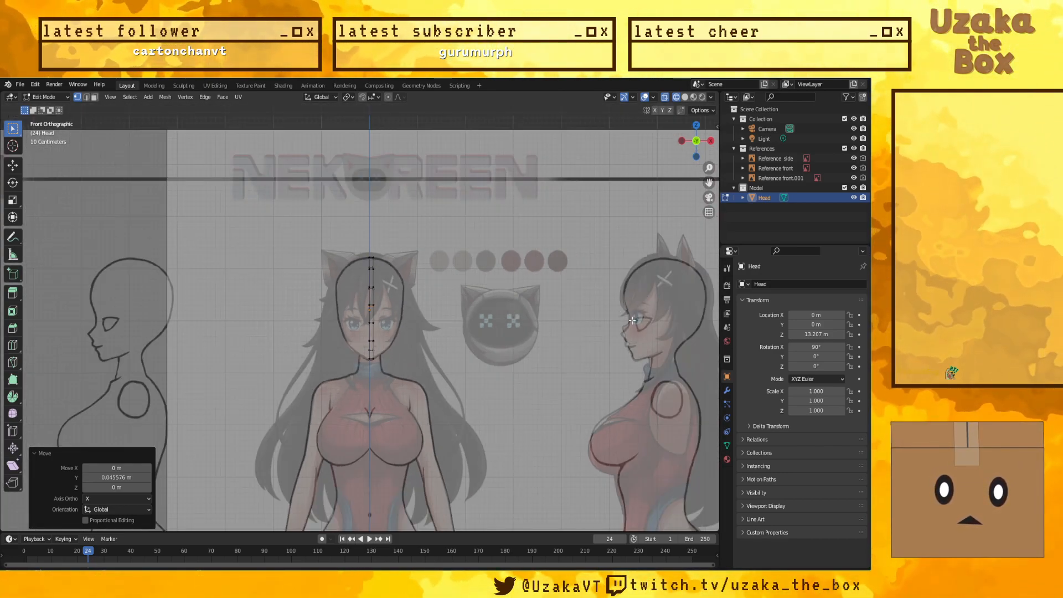
scroll(597, 333, "up", 4)
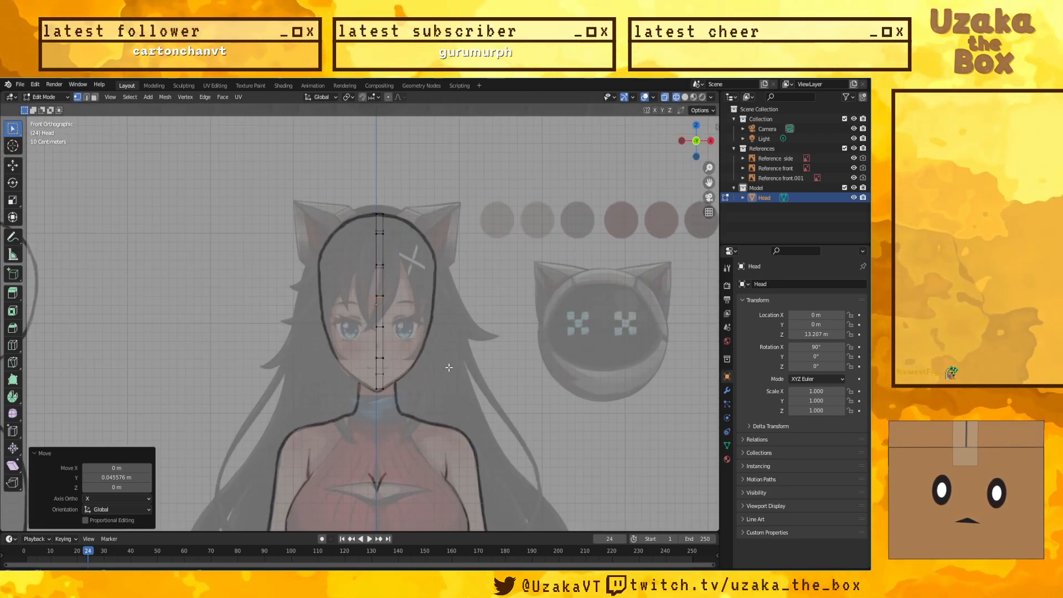
scroll(471, 356, "down", 4)
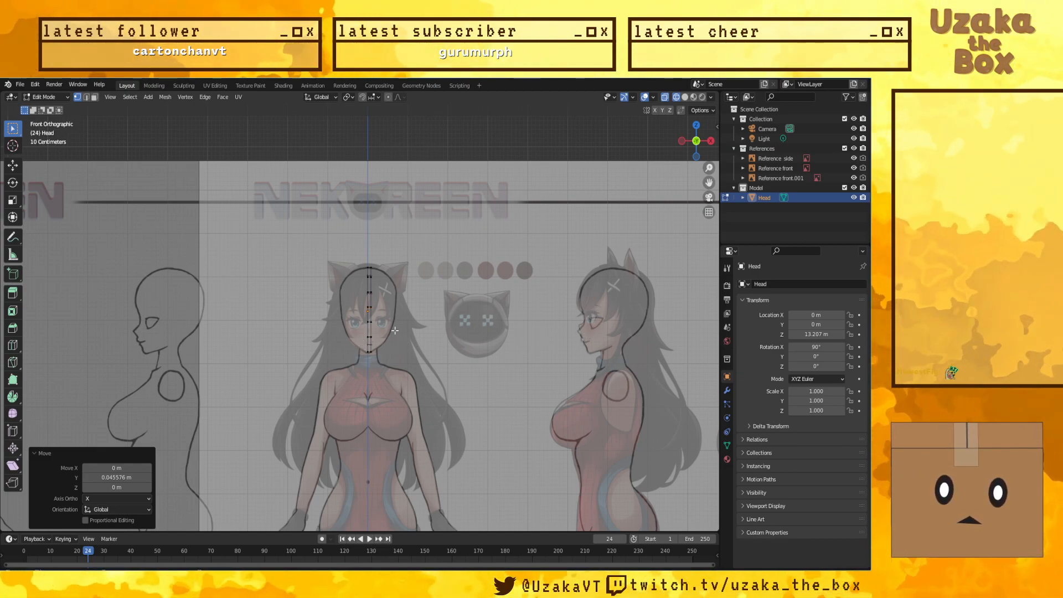
Step: Hide Reference front.001, compare the head strip with the bare side and front outlines, and show that reference again
scroll(386, 328, "up", 4)
scroll(514, 395, "down", 3)
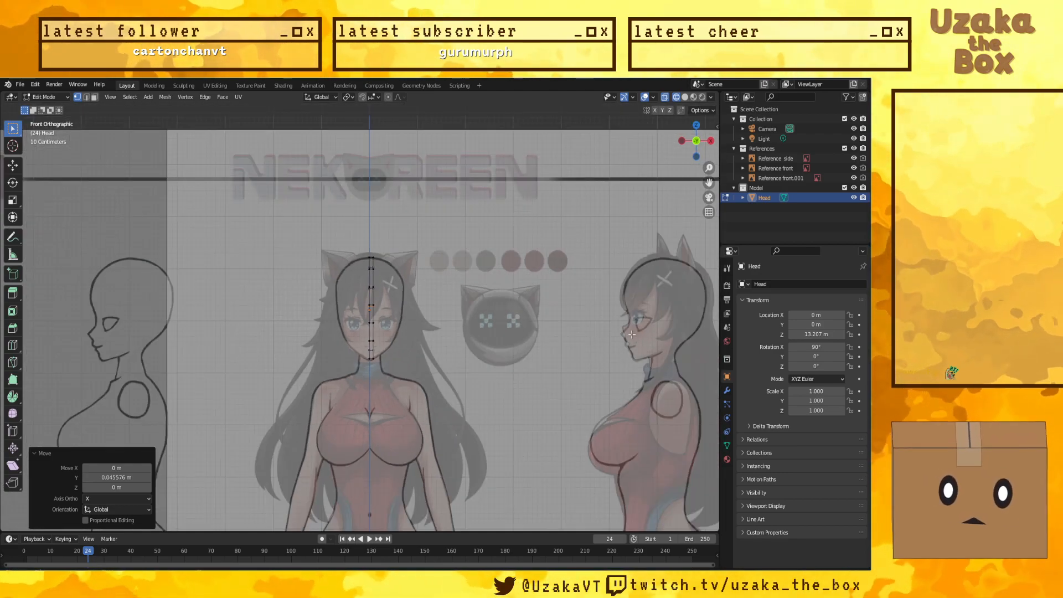
left_click(854, 177)
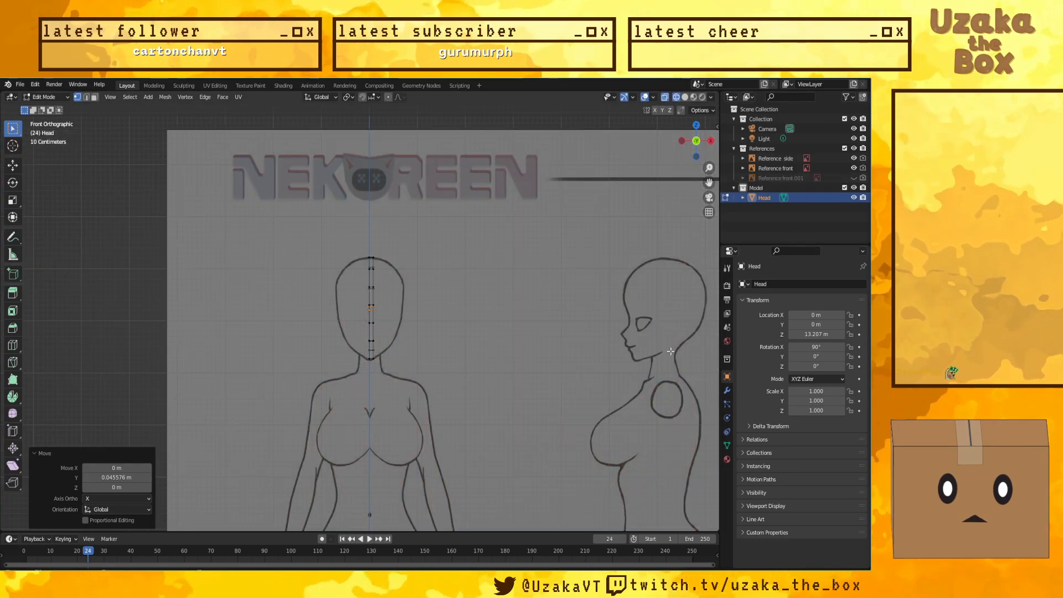
middle_click_drag(664, 352, 354, 360, "shift")
key("KP_3")
scroll(336, 370, "up", 3)
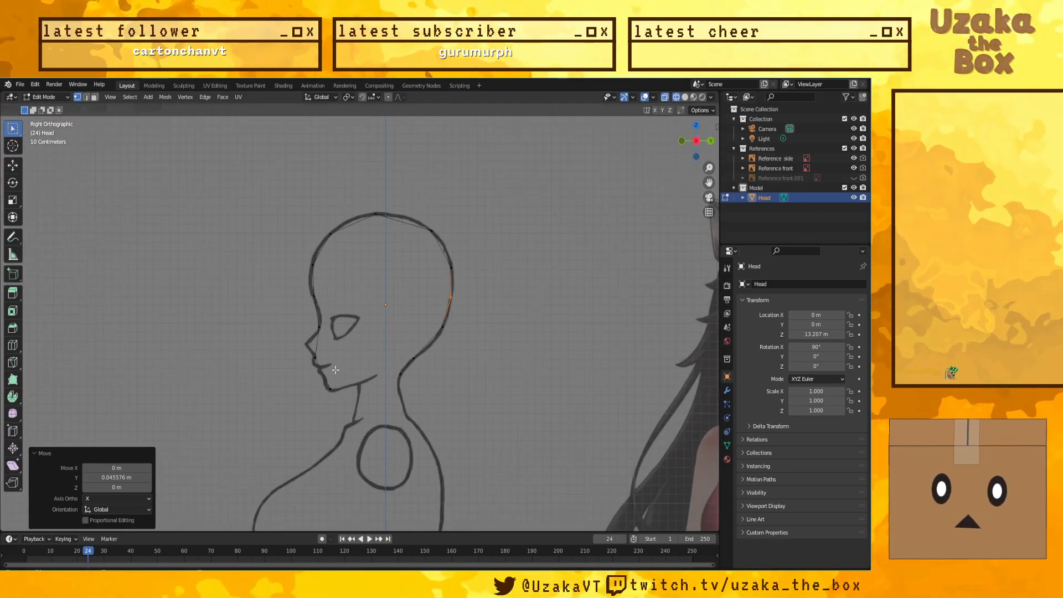
scroll(369, 371, "up", 1)
key("KP_1")
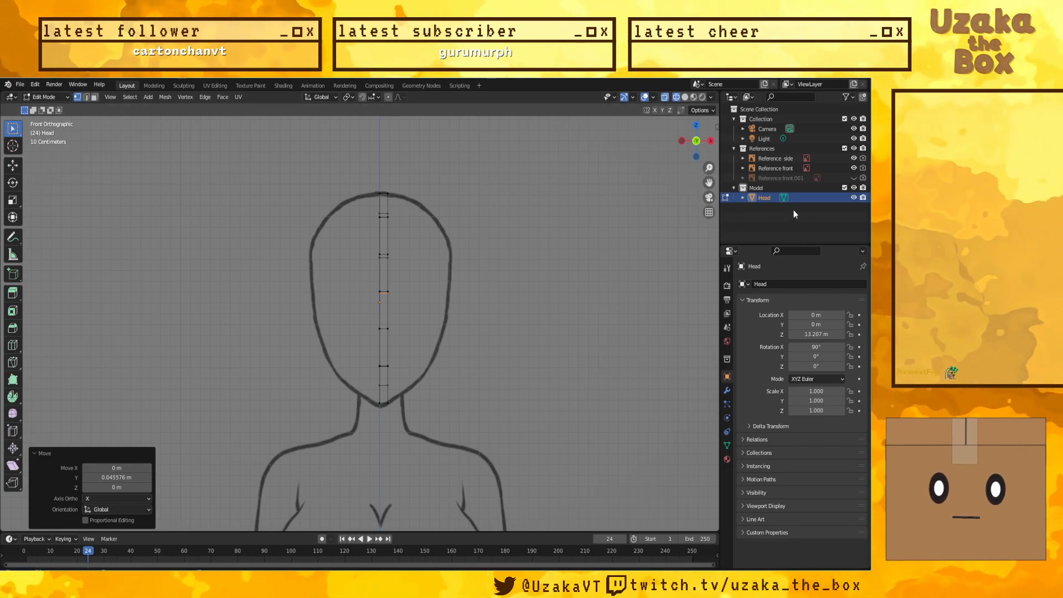
left_click(854, 178)
scroll(408, 347, "up", 1)
scroll(408, 347, "up", 1)
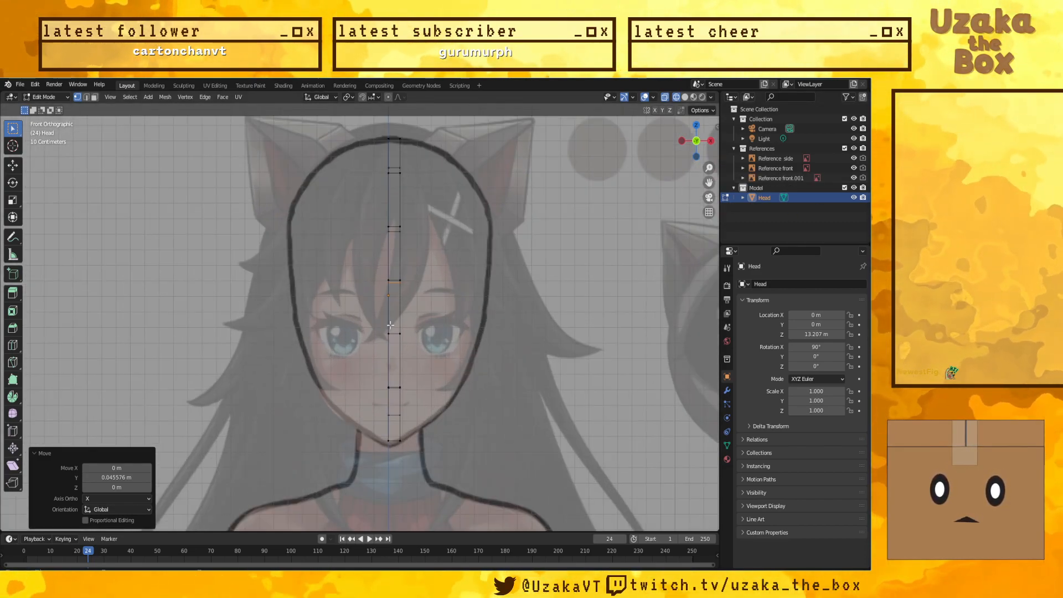
Step: Scale the mouth-level vertices to 0.052 along Z and level the brow-height vertices with a Z scale of 0
left_click(362, 380)
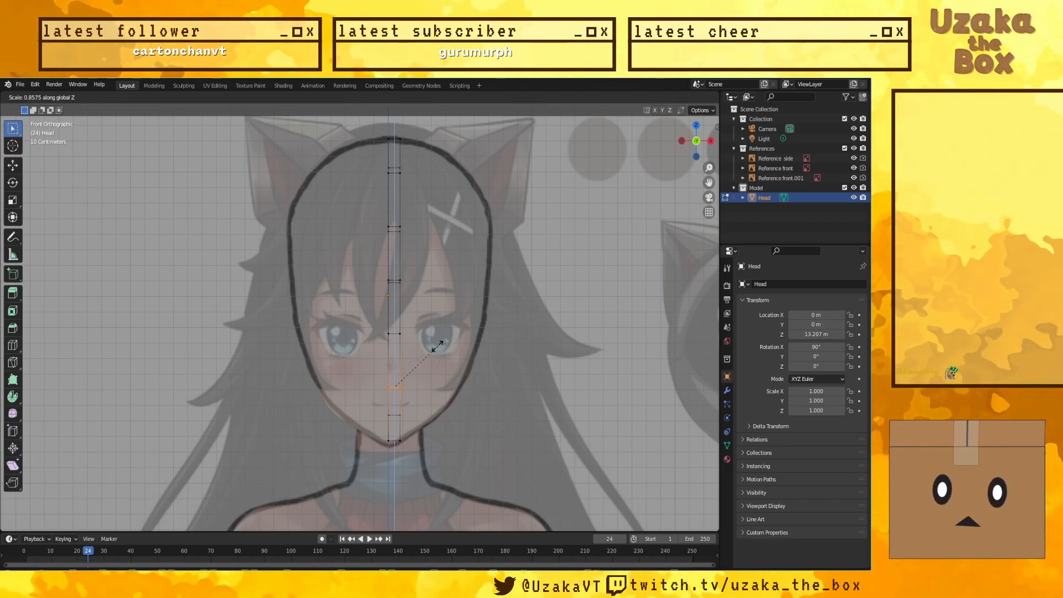
left_click(393, 300)
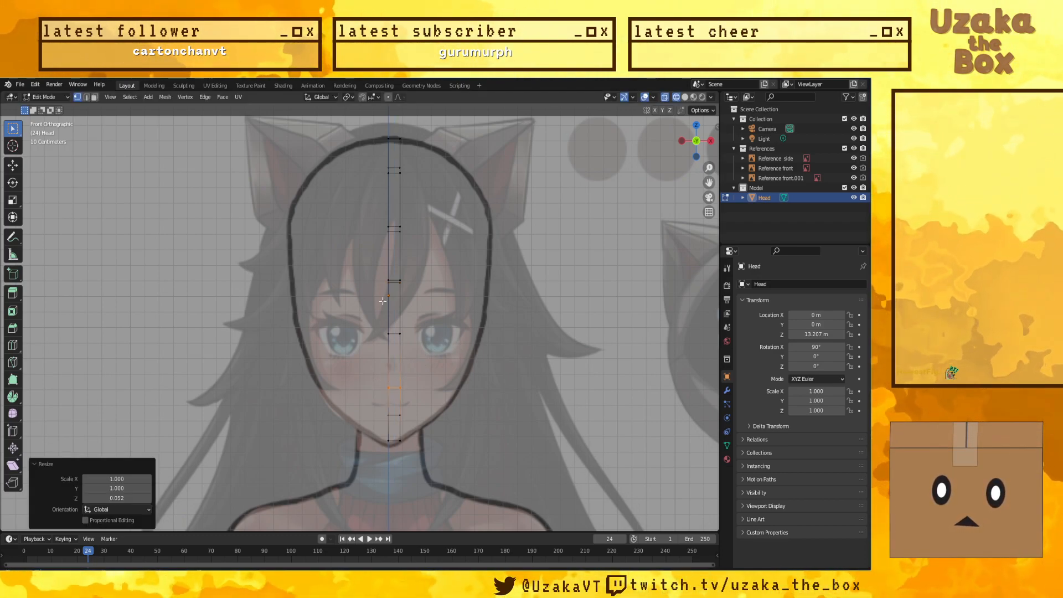
left_click(407, 283)
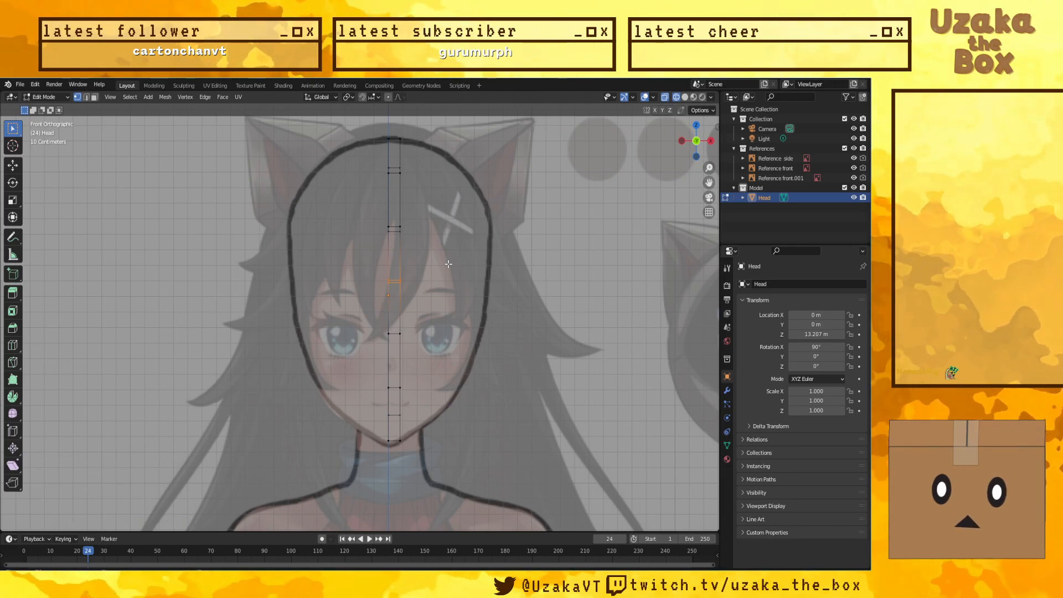
key("g")
key("z")
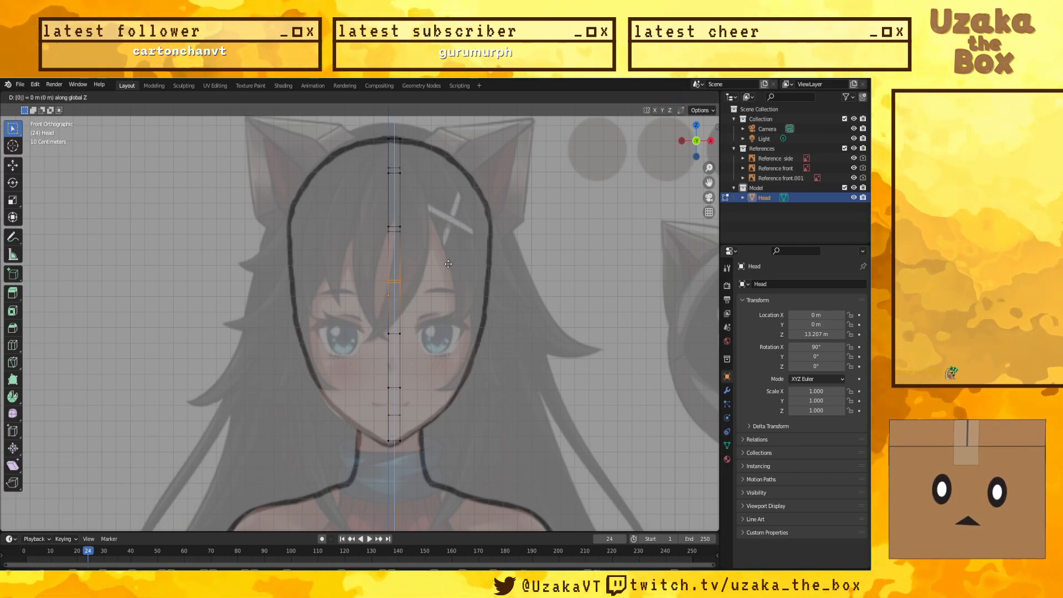
left_click(448, 264)
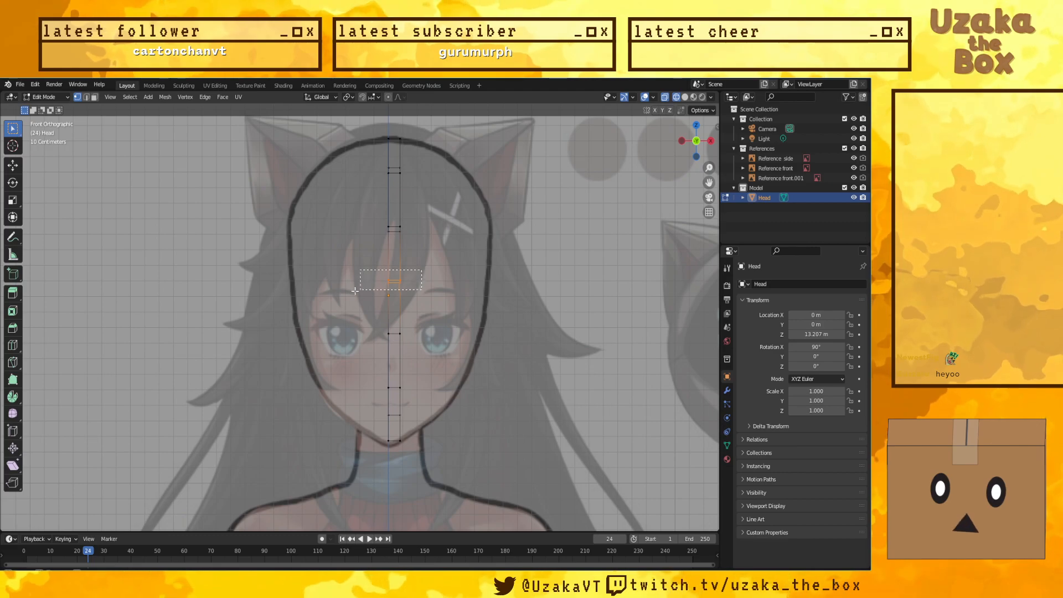
key("g")
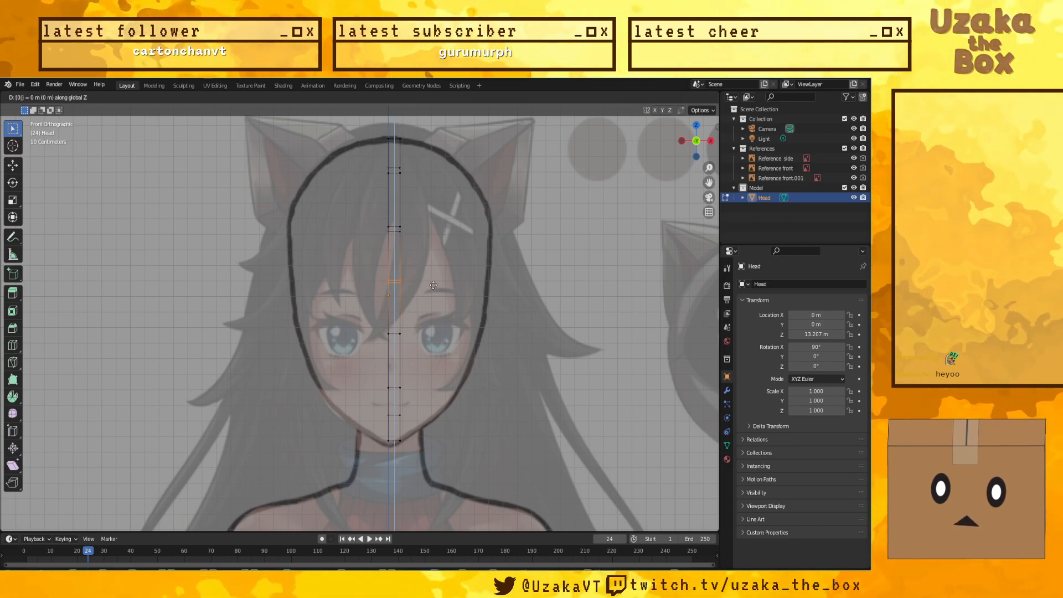
key("Return")
key("s")
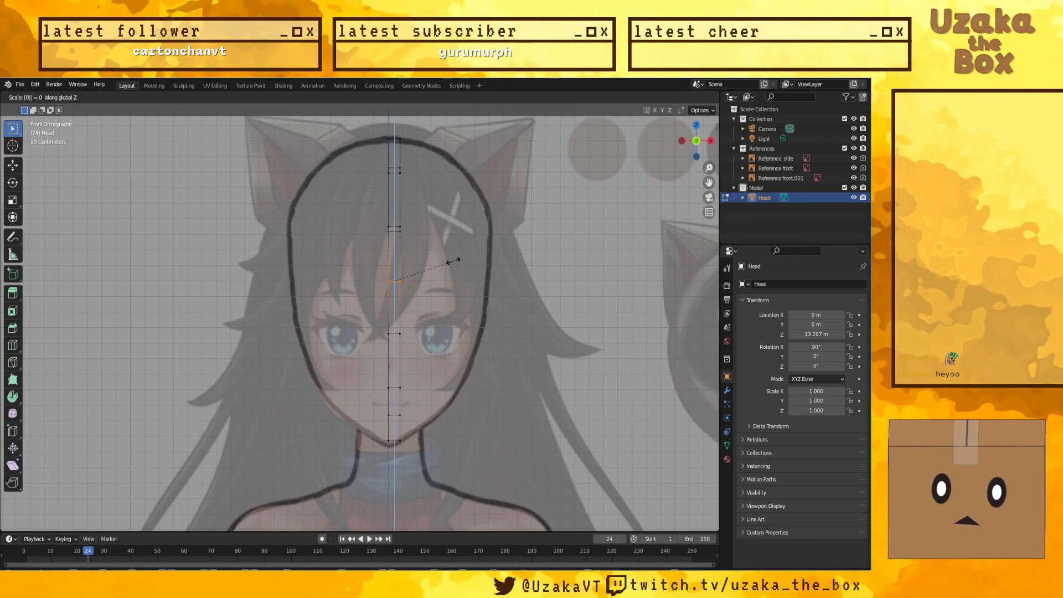
key("Return")
Step: Level the upper-forehead vertices and the vertices just below the crown, each with a Z scale of 0
left_click(437, 224)
key("s")
key("z")
key("0")
key("Return")
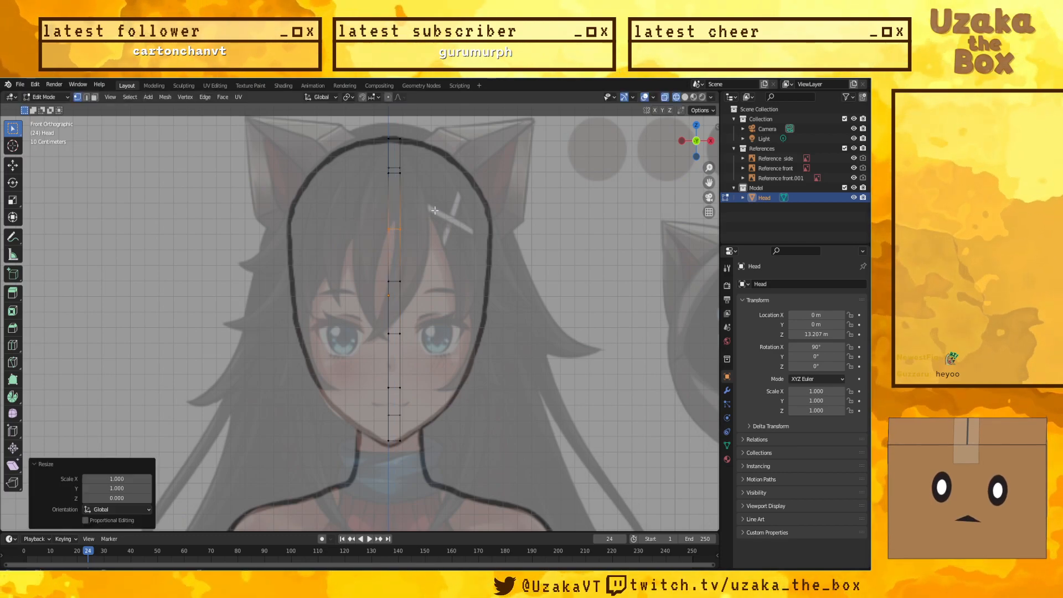
left_click(440, 169)
key("s")
key("z")
key("0")
key("Return")
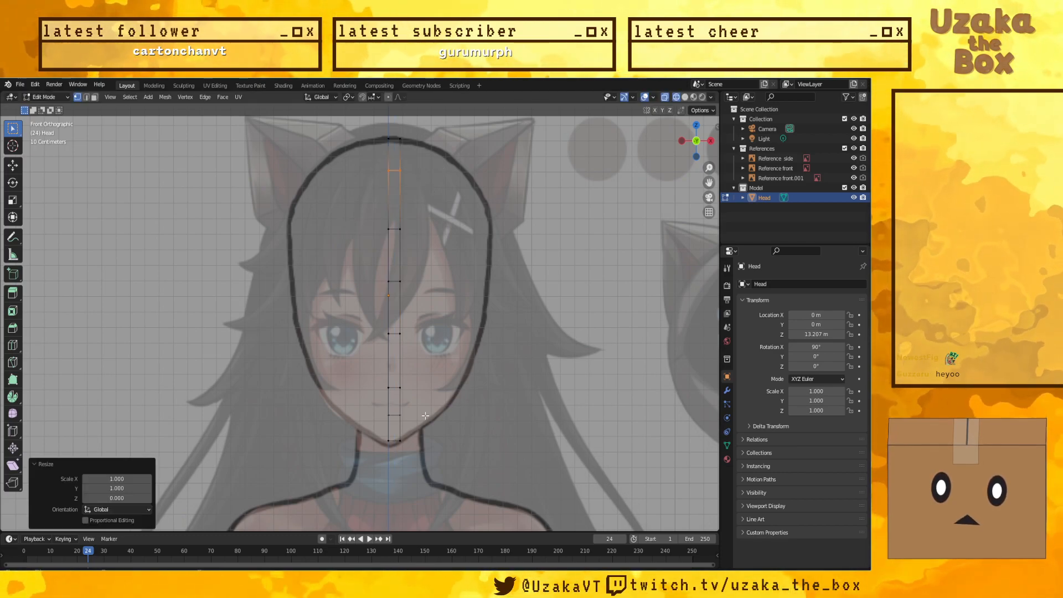
Step: Level the lowest vertices at the chin and the nape with each other using a Z scale of 0
key("KP_3")
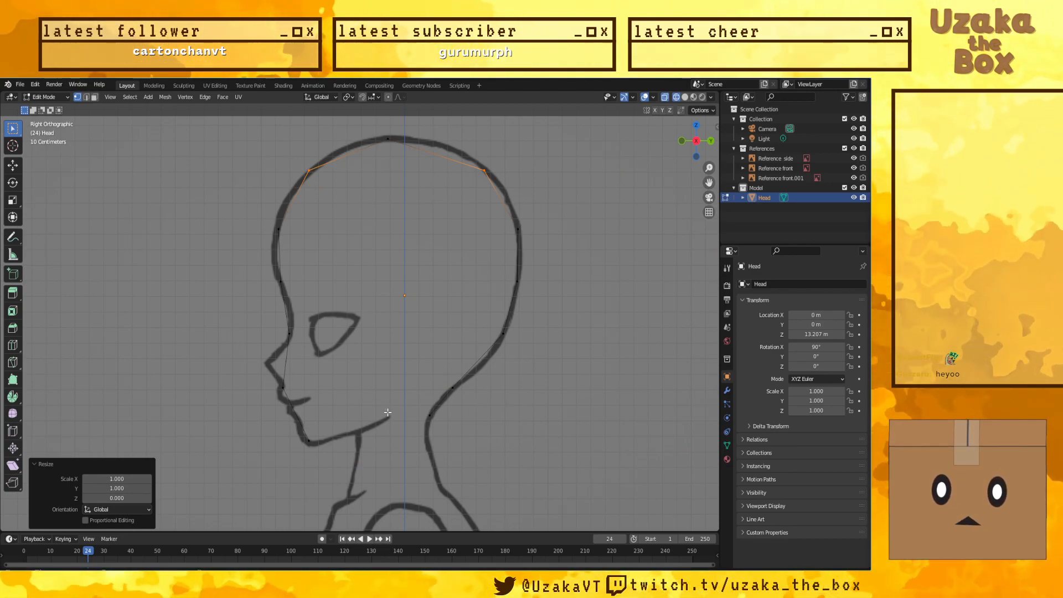
key("KP_1")
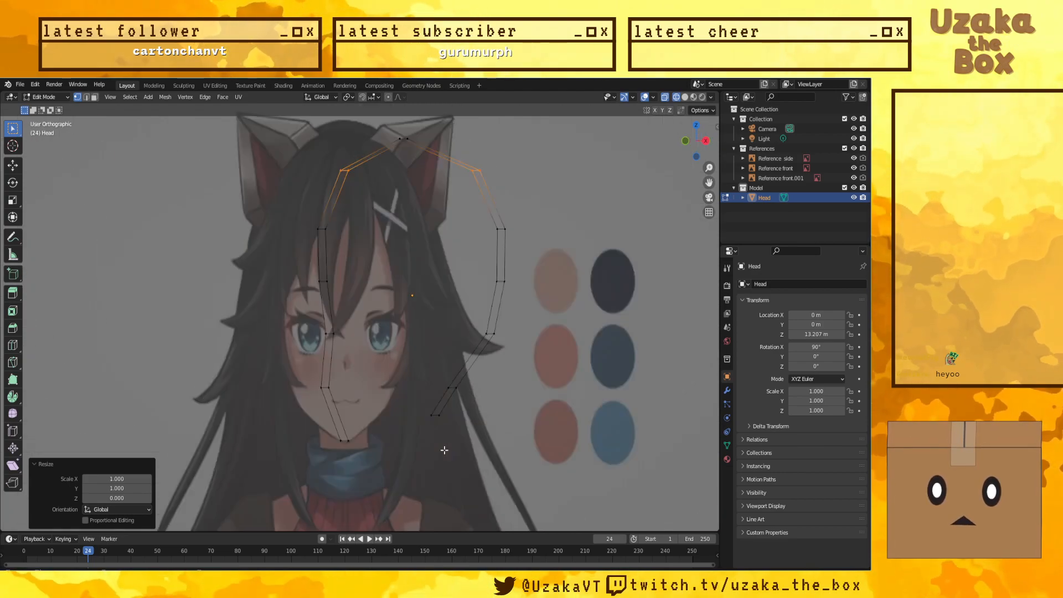
left_click_drag(365, 403, 426, 428)
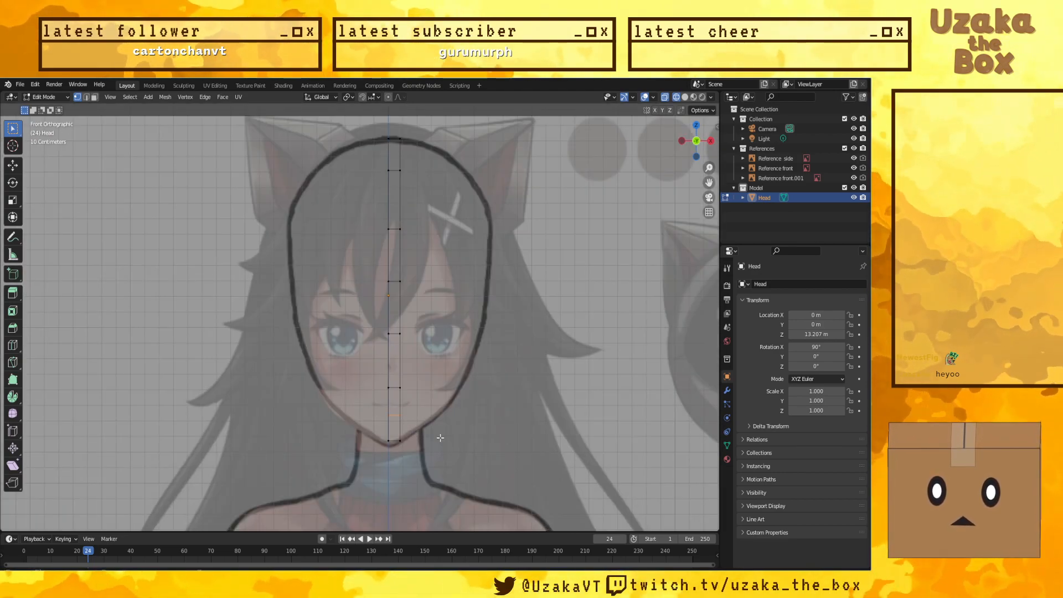
key("KP_3")
key("KP_1")
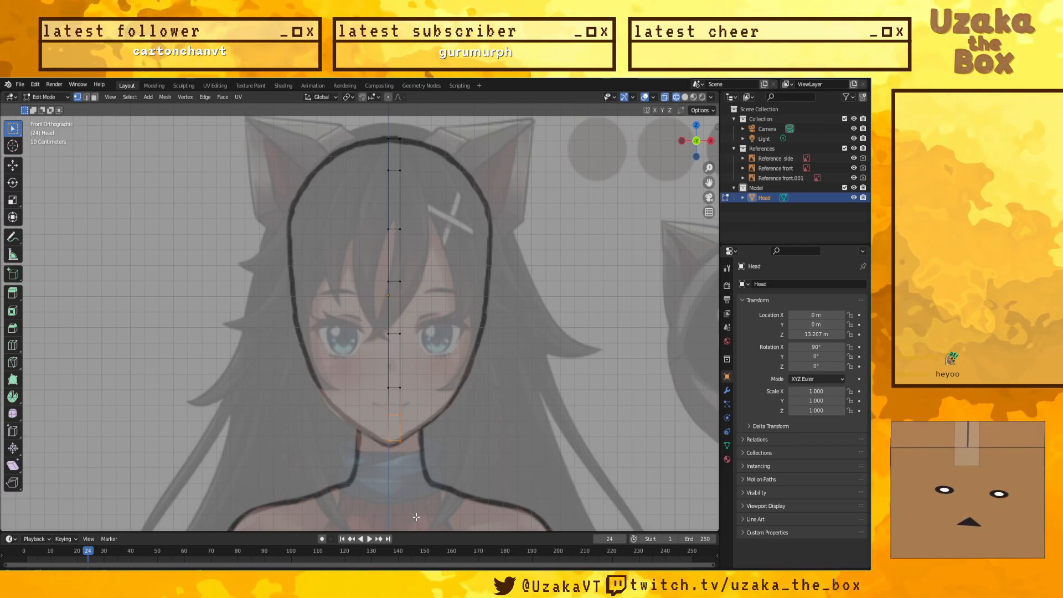
key("s")
key("z")
key("0")
key("Return")
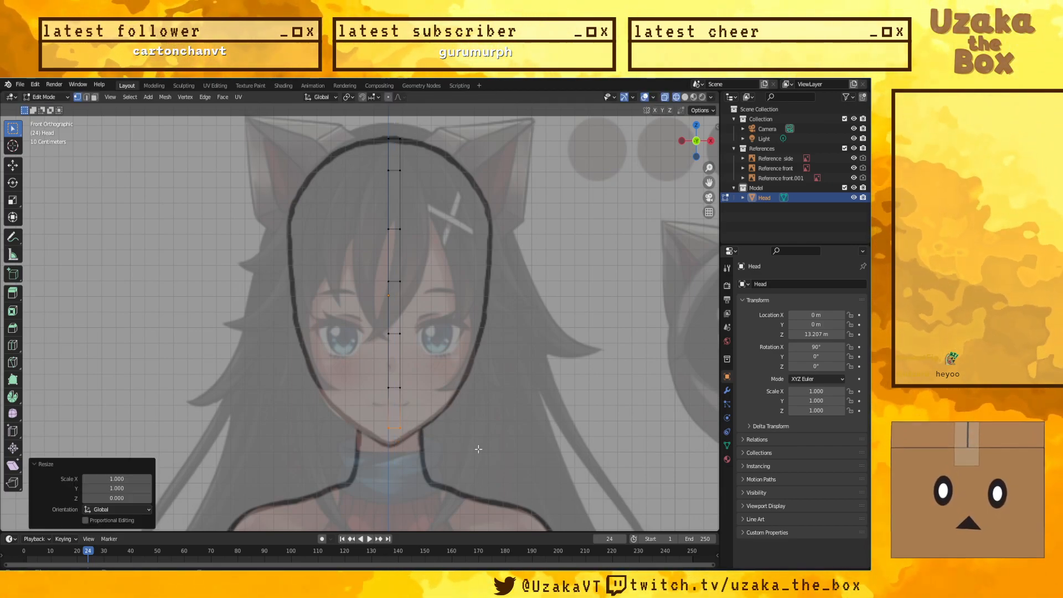
Step: Move the levelled chin and nape vertices about -0.088 m along Z to the bottom of the chin outline
key("KP_3")
key("KP_Decimal")
scroll(478, 320, "down", 8)
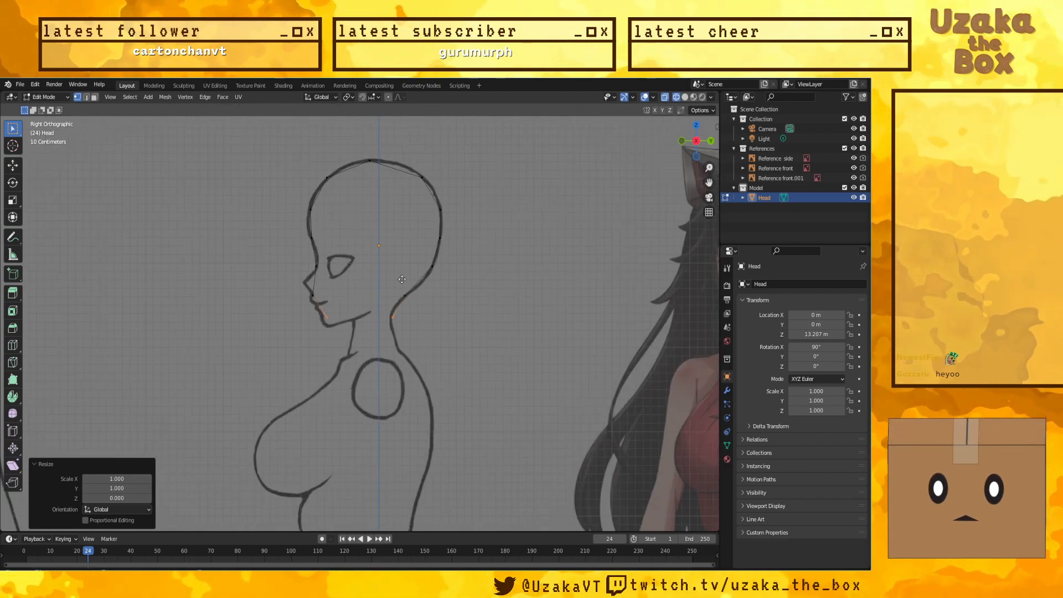
key("g")
key("z")
left_click(404, 286)
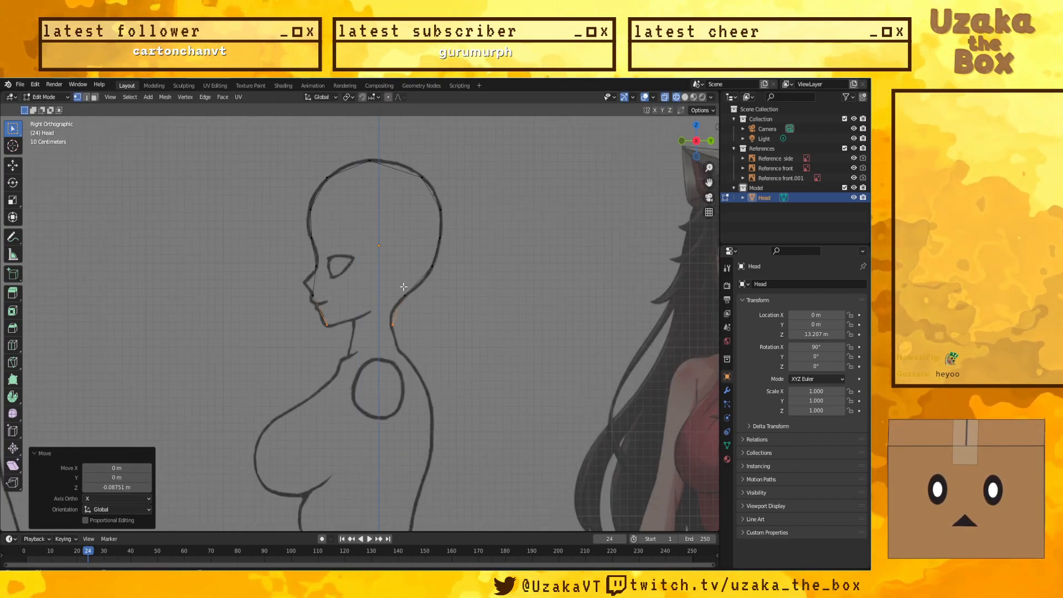
Step: Level the front and back vertices at mouth height and at nose-bridge height, each with a Z scale of 0
scroll(413, 296, "up", 3)
middle_click_drag(467, 310, 488, 352, "shift")
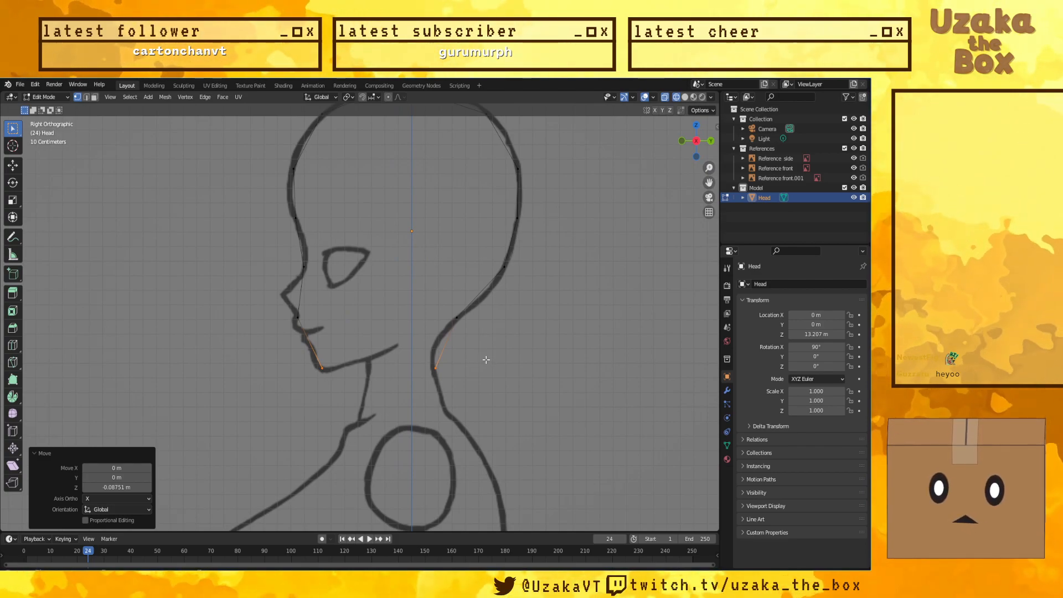
left_click_drag(475, 329, 268, 301)
key("s")
key("z")
key("0")
left_click(613, 286)
left_click_drag(559, 288, 262, 242)
key("s")
key("z")
key("0")
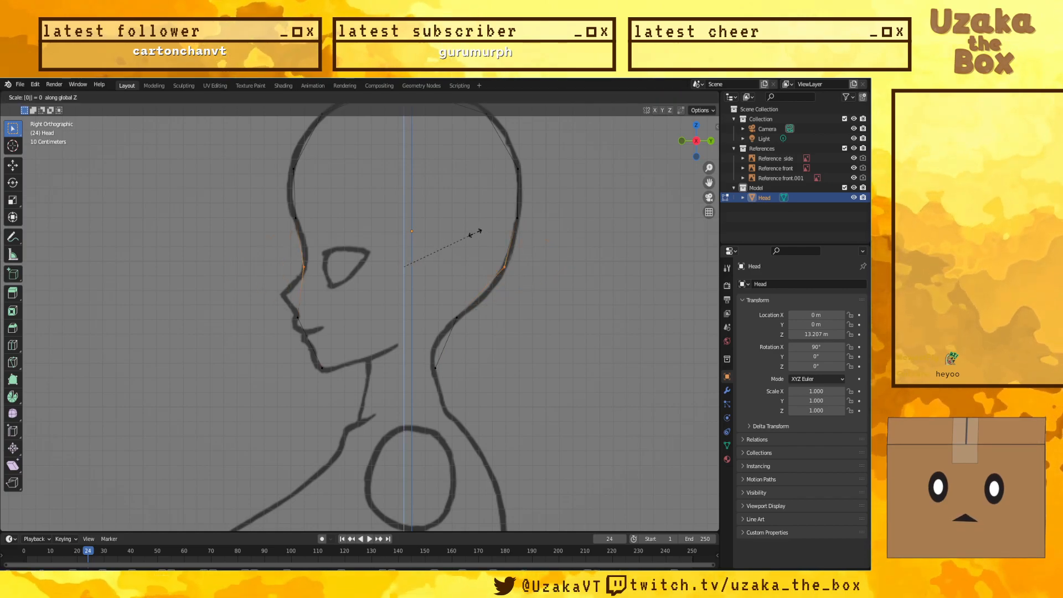
key("BackSpace")
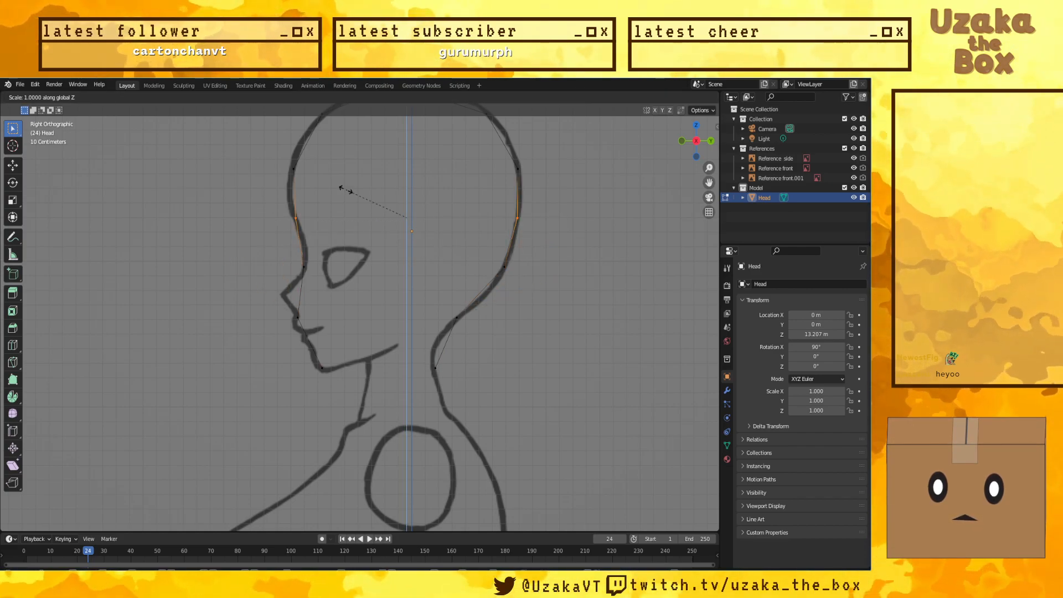
Step: Level the front and back vertex pairs from brow height up to just below the crown with a Z scale of 0
key("0")
left_click(365, 188)
left_click_drag(539, 192, 569, 185)
key("s")
key("z")
key("0")
key("Return")
scroll(517, 159, "down", 2)
left_click_drag(484, 203, 515, 185)
type("sz0")
key("Return")
Step: Move the eye-level vertices about -0.121 m along Z to the lower edge of the eyes in the front reference
key("KP_1")
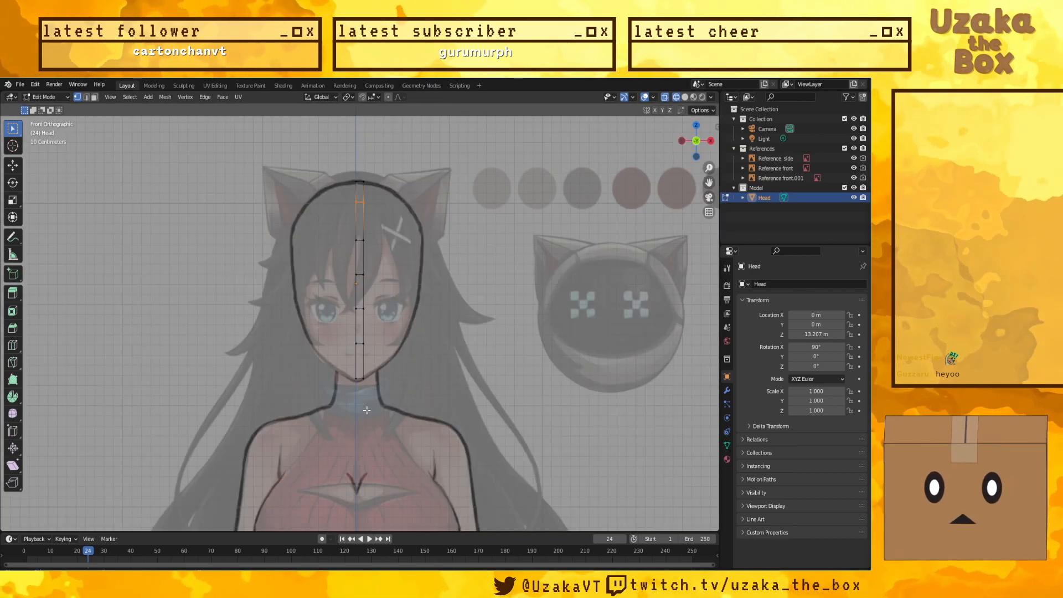
scroll(423, 340, "up", 4)
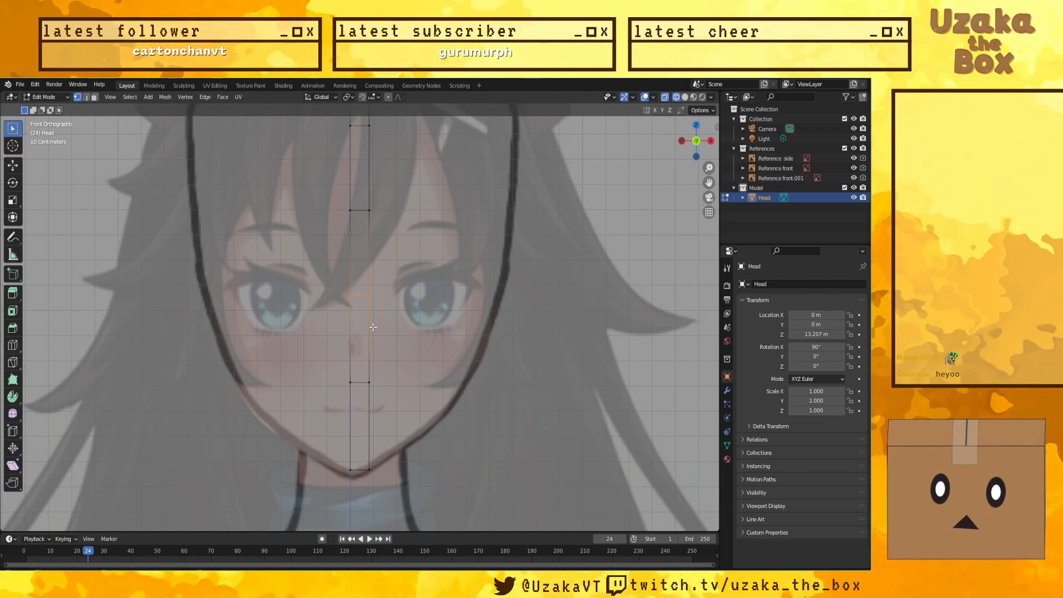
key("g")
key("z")
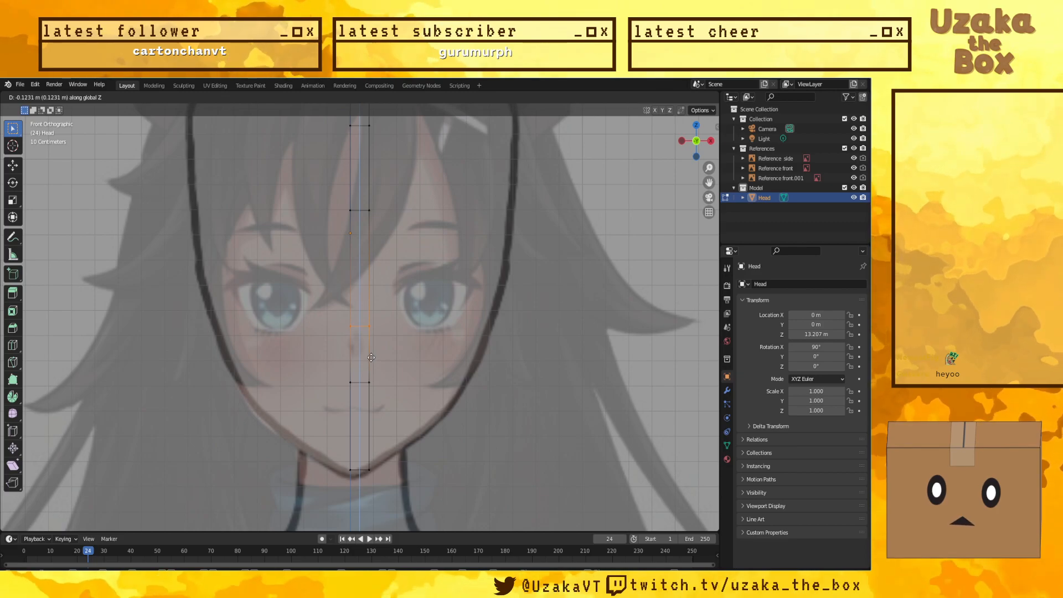
left_click(372, 358)
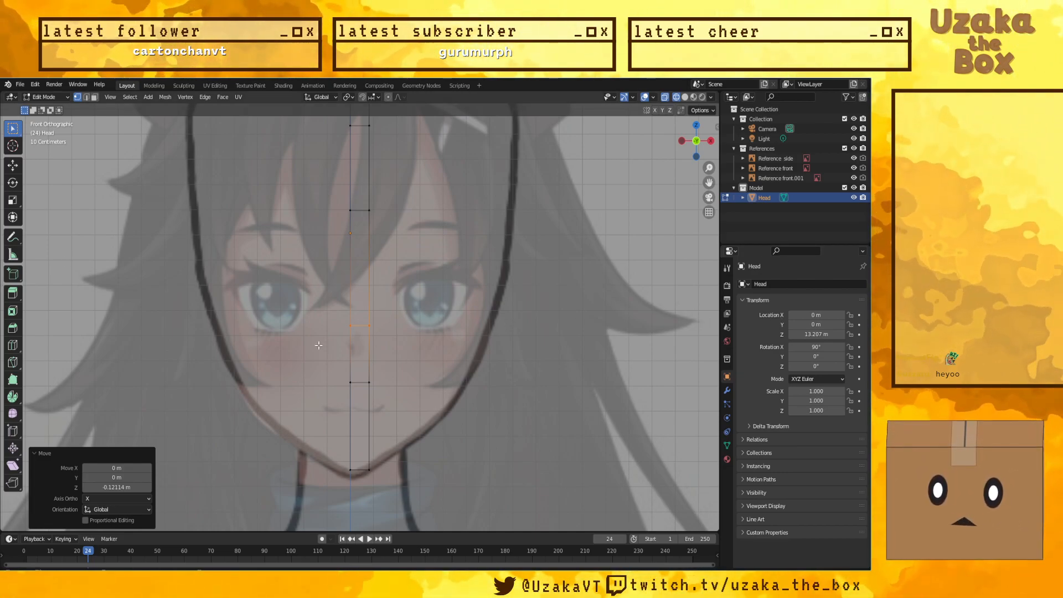
Step: Move the mouth-level vertices about -0.041 m along Z and check the strip against the front and side outlines
key("KP_3")
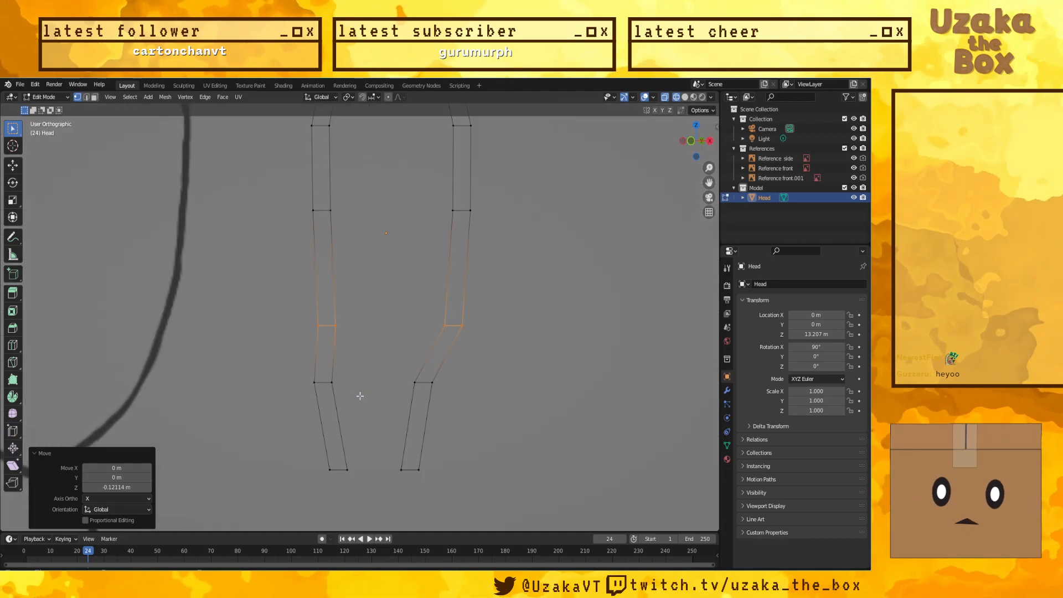
key("KP_1")
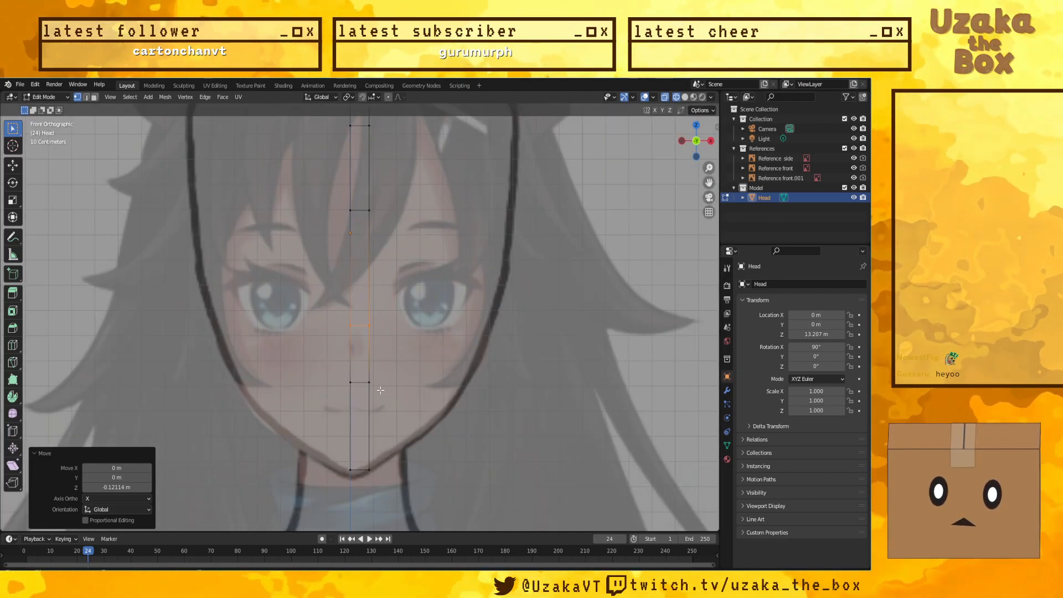
key("g")
key("z")
key("KP_3")
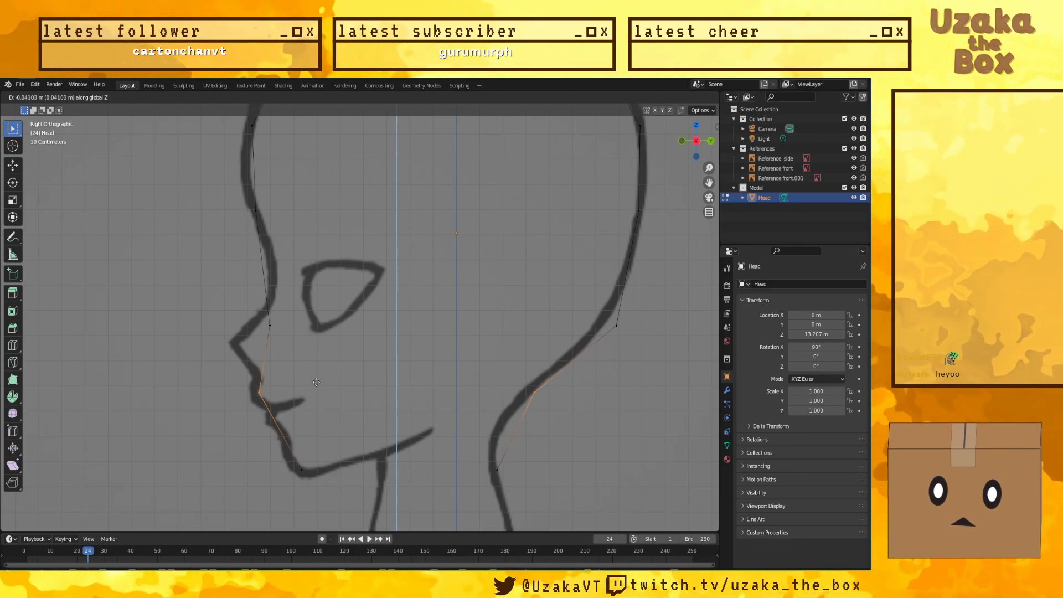
left_click(317, 382)
key("KP_1")
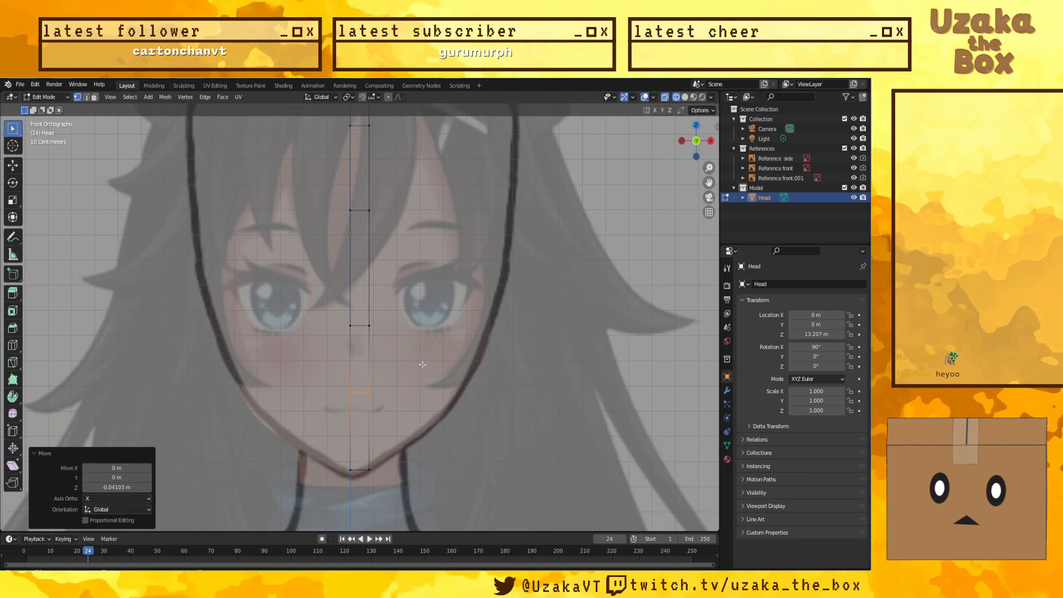
scroll(426, 321, "down", 4)
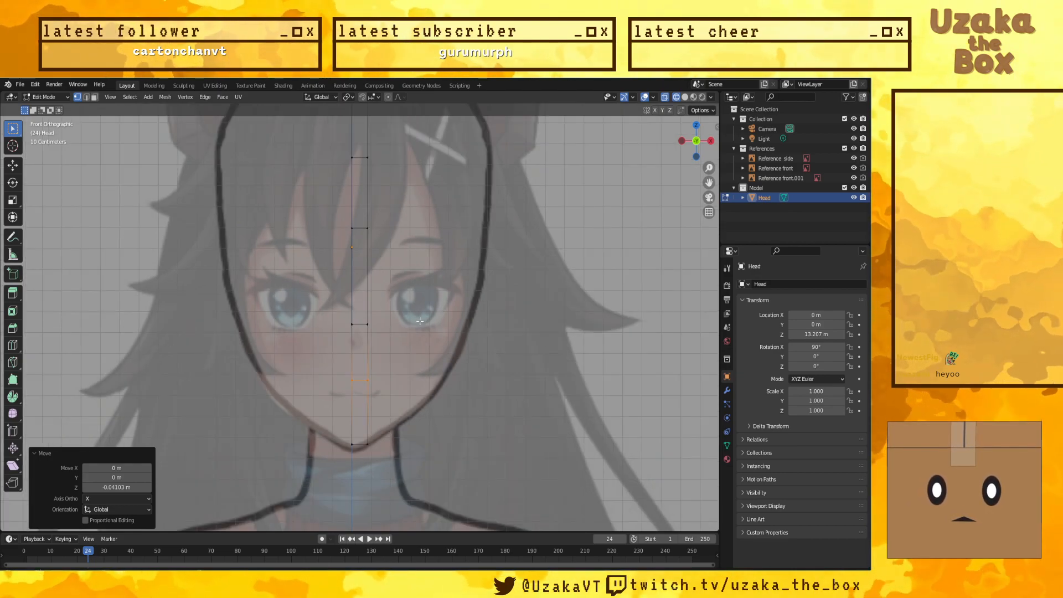
scroll(421, 321, "up", 3)
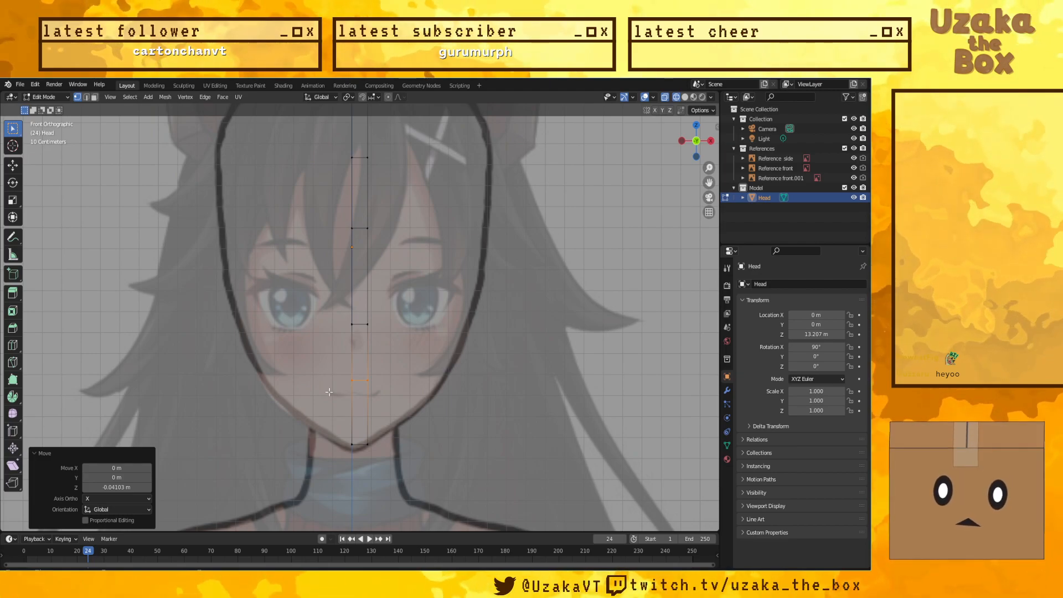
middle_click_drag(407, 434, 417, 402)
key("KP_3")
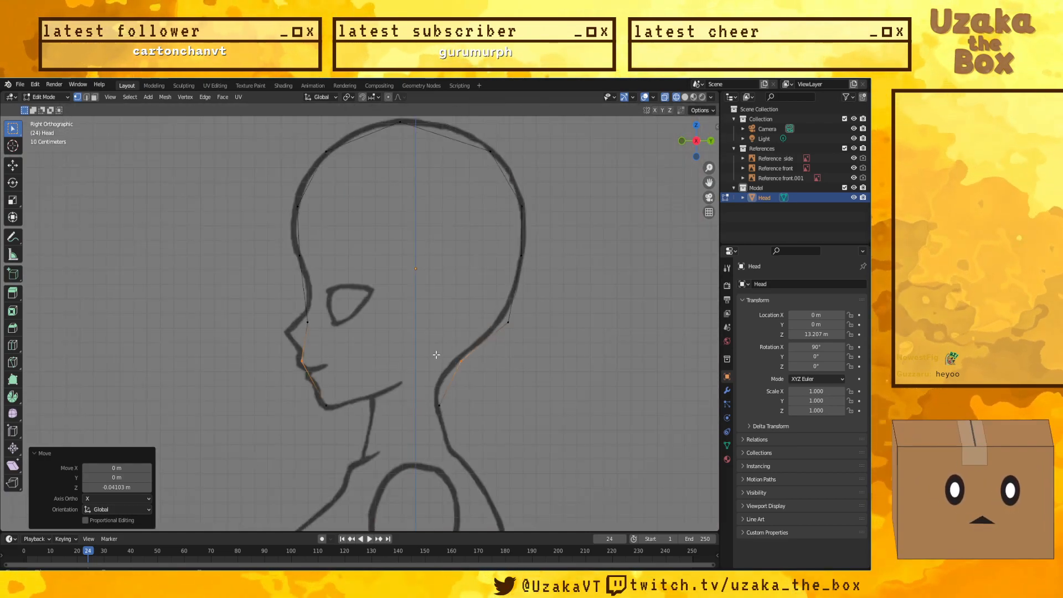
Step: Select the strip's chin-level side vertices in the front view
key("KP_1")
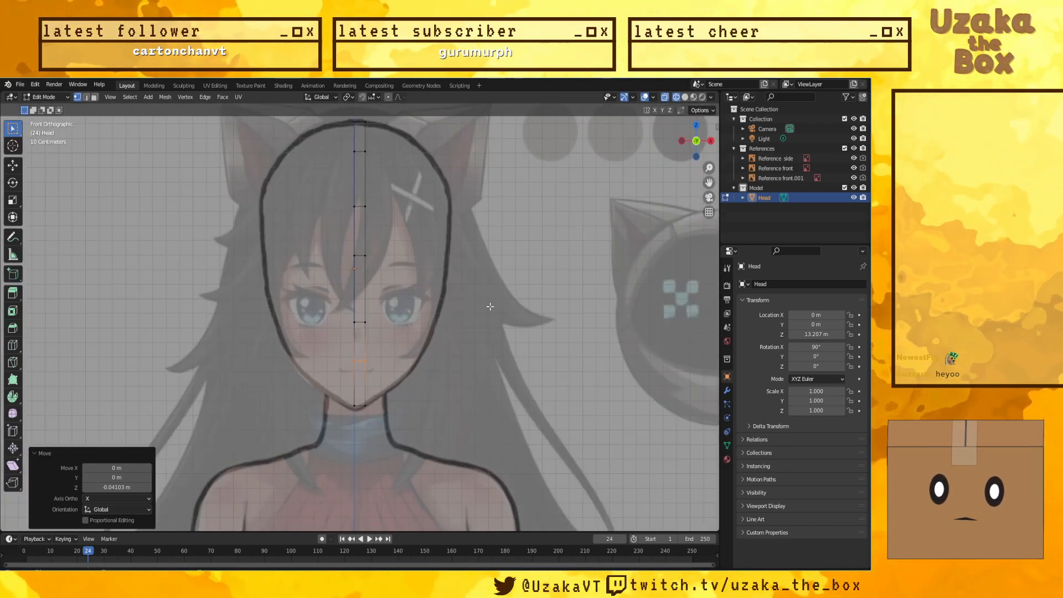
left_click_drag(379, 407, 360, 402)
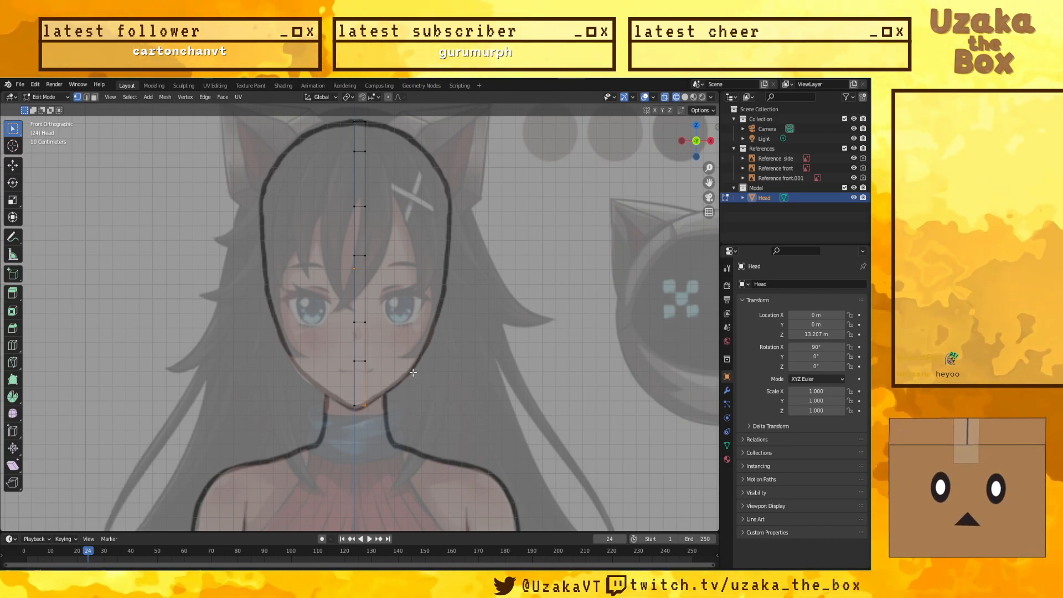
key("e")
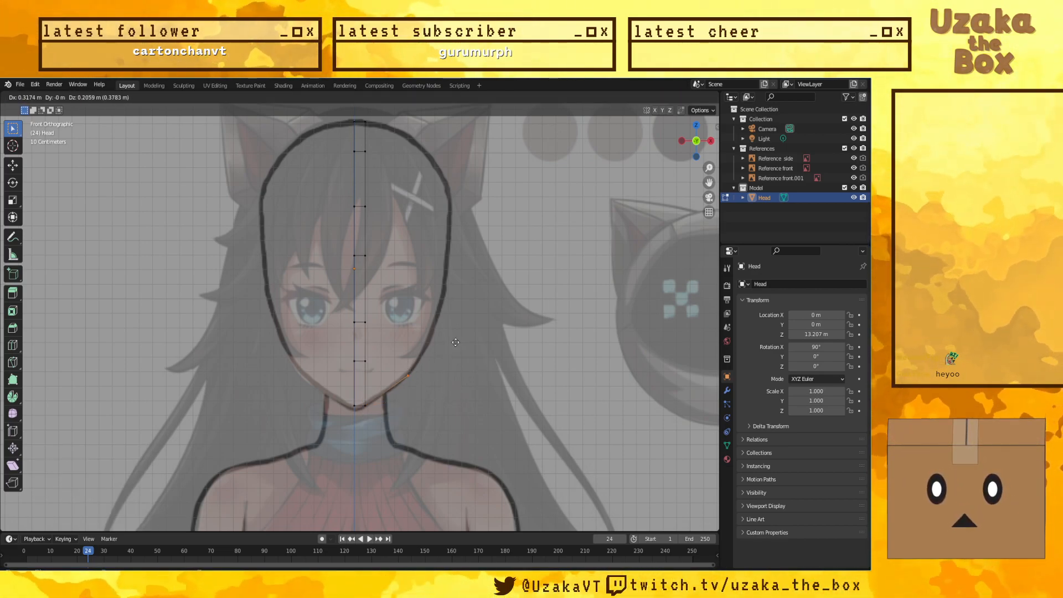
left_click(462, 340)
key("e")
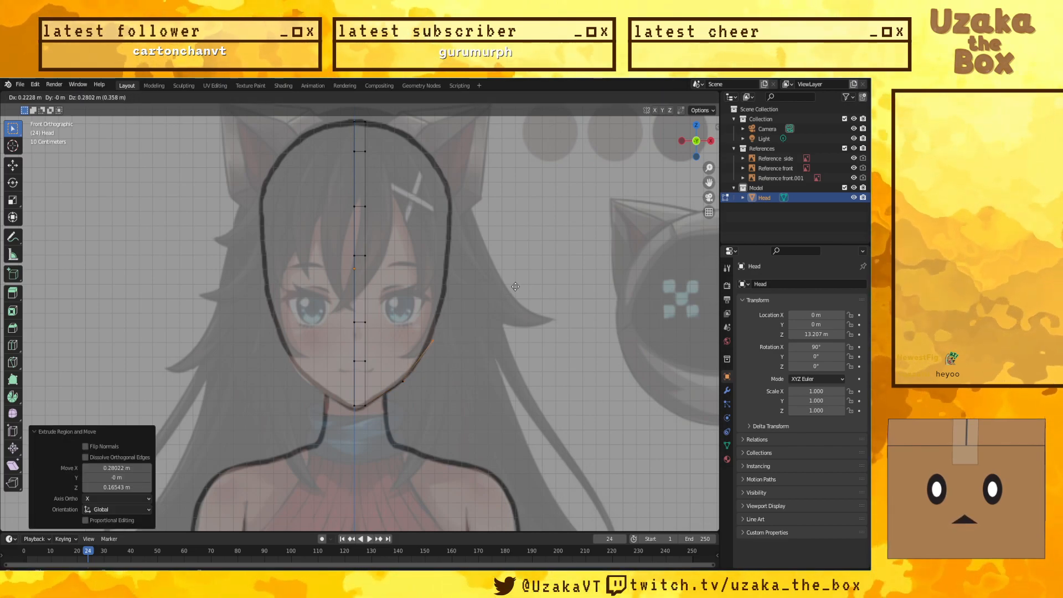
left_click(526, 253)
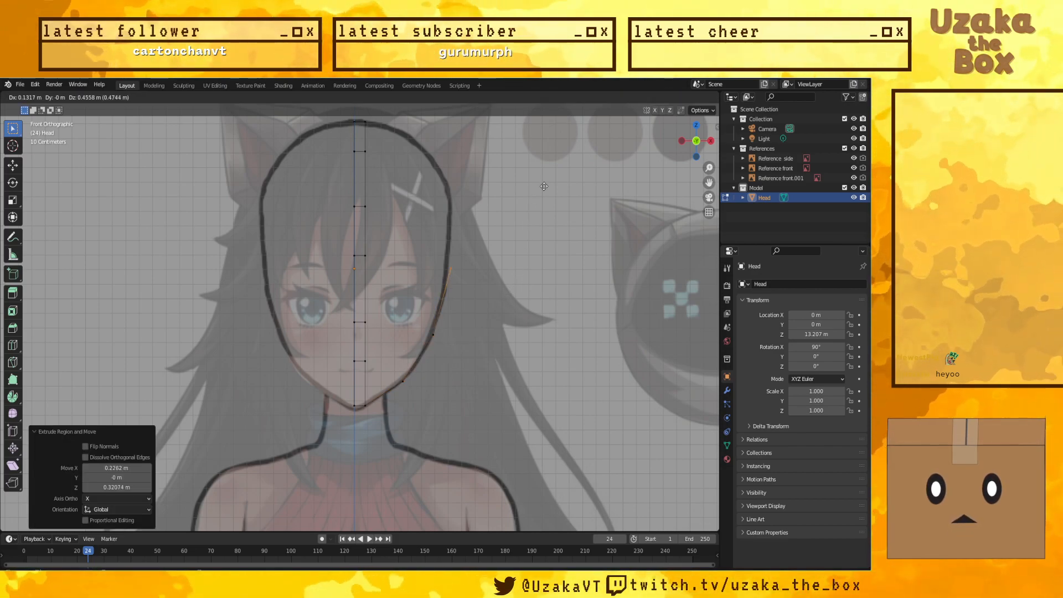
key("e")
key("Escape")
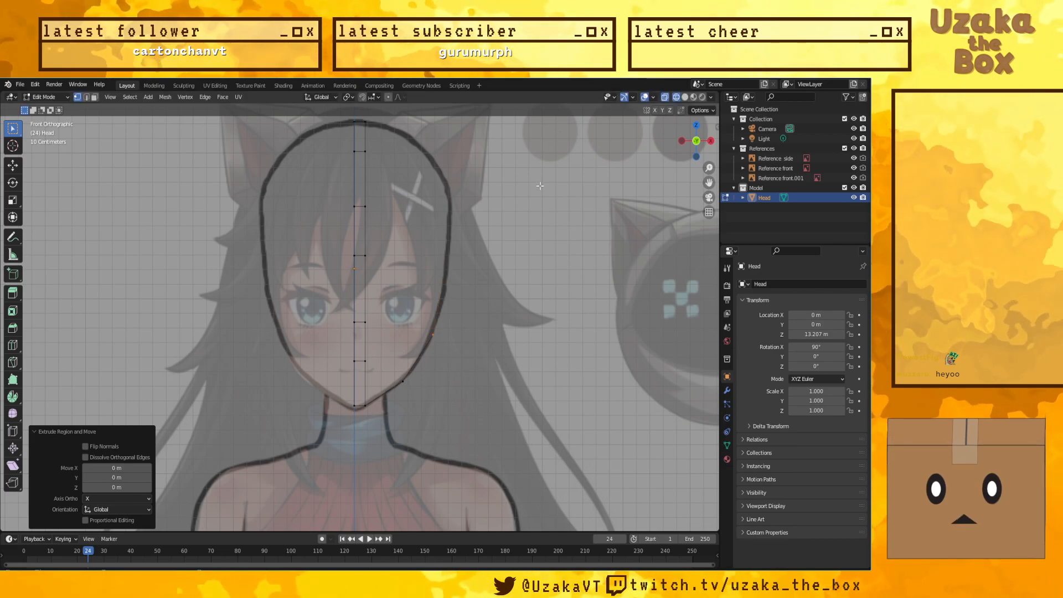
key("ctrl+z")
key("ctrl+z")
key("ctrl+z")
Step: Extrude the chin vertices up the face outline in four segments, through mouth, eye and brow height to the upper forehead
key("e")
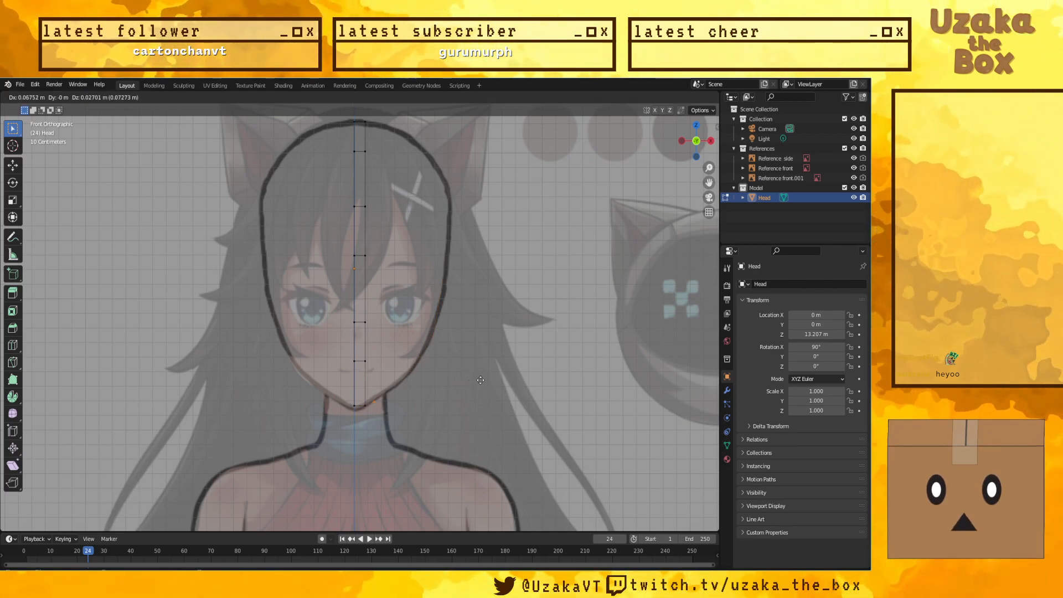
left_click(518, 339)
key("e")
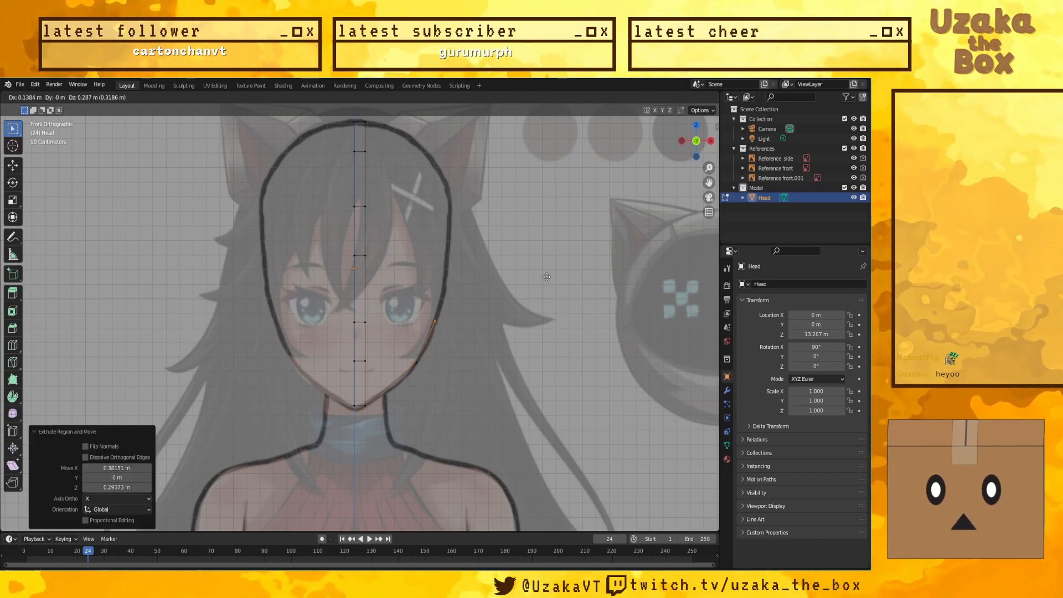
left_click(547, 277)
key("e")
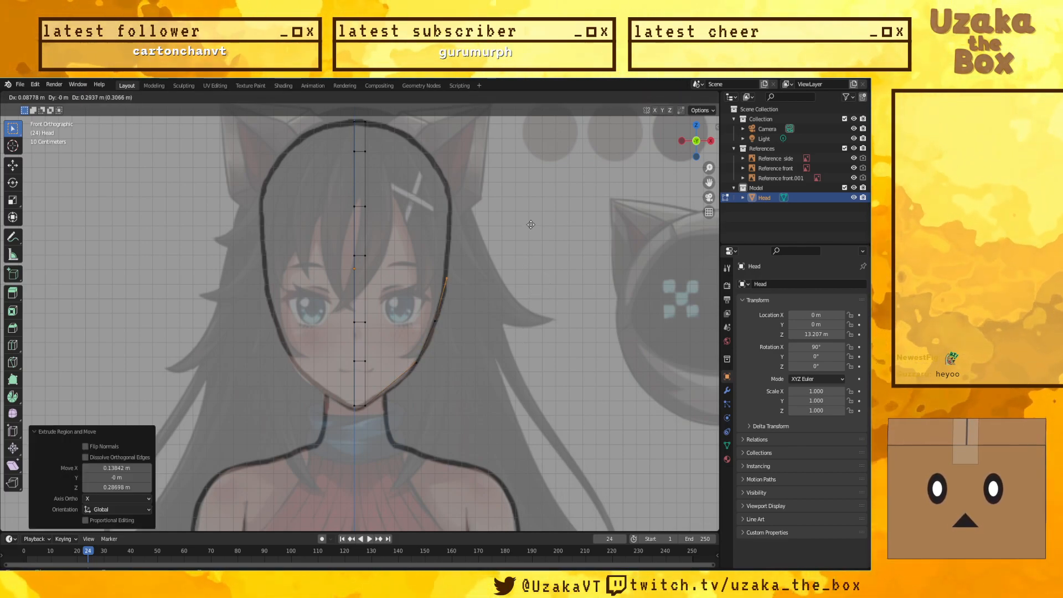
left_click(531, 202)
key("e")
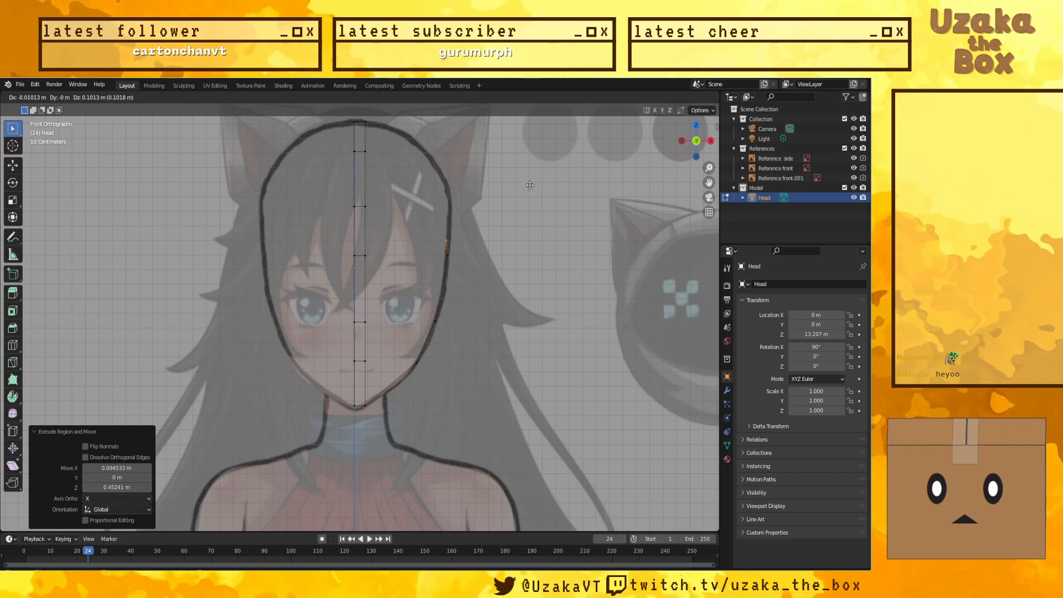
left_click(534, 159)
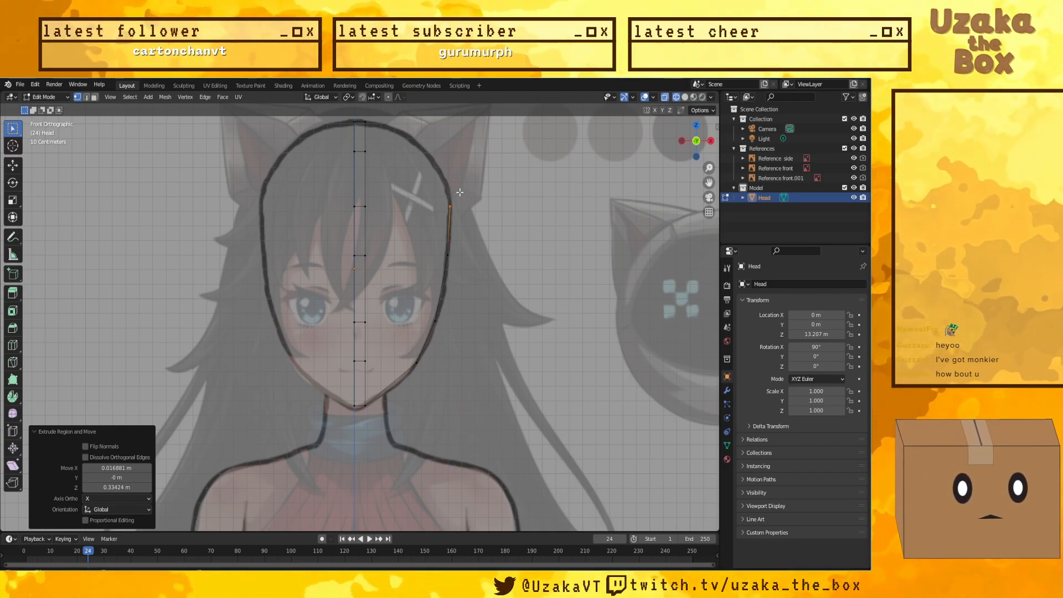
Step: Delete the rear column of newly extruded vertices in the side view, keeping the front column and the original head strip
left_click(503, 299)
key("KP_3")
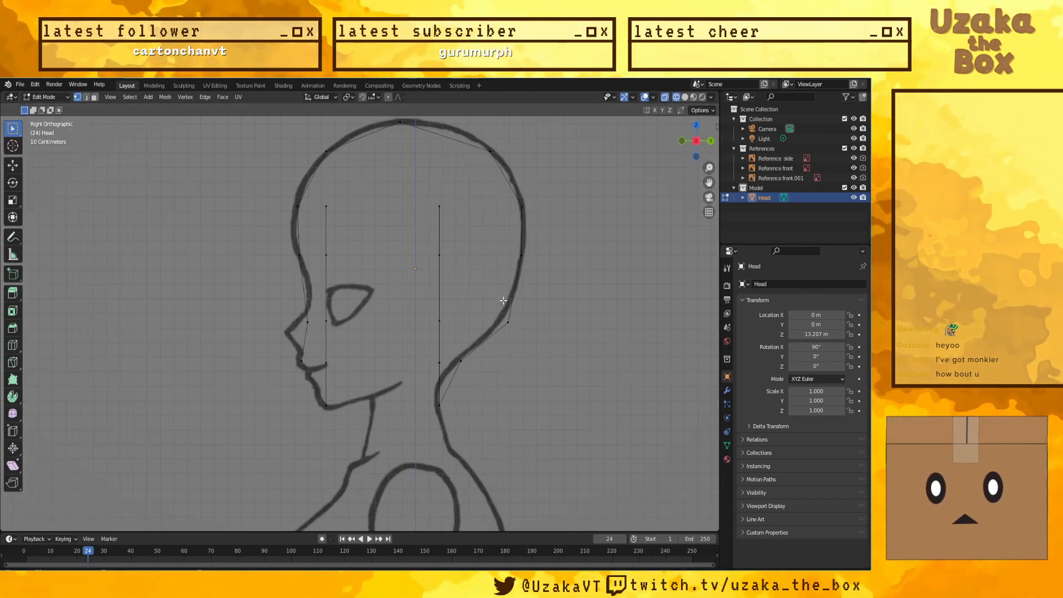
left_click_drag(463, 195, 419, 336)
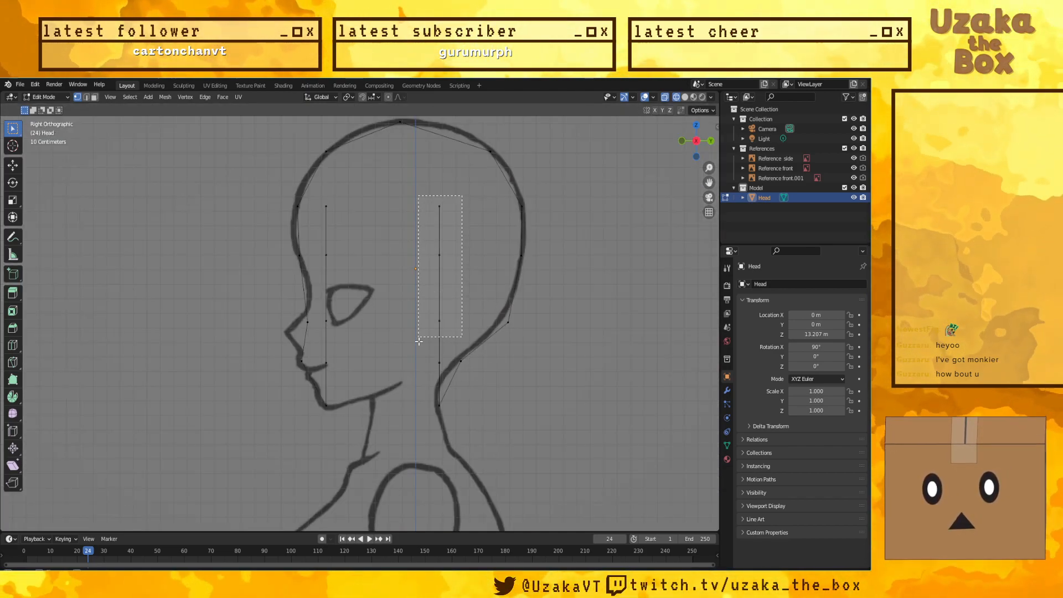
left_click_drag(418, 372, 420, 368)
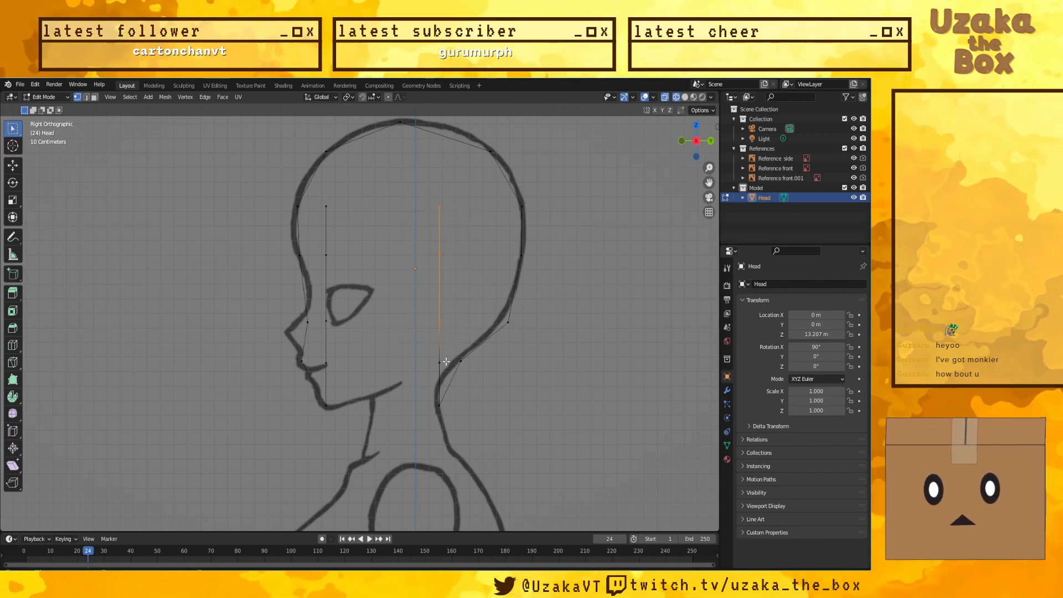
key("x")
left_click(443, 355)
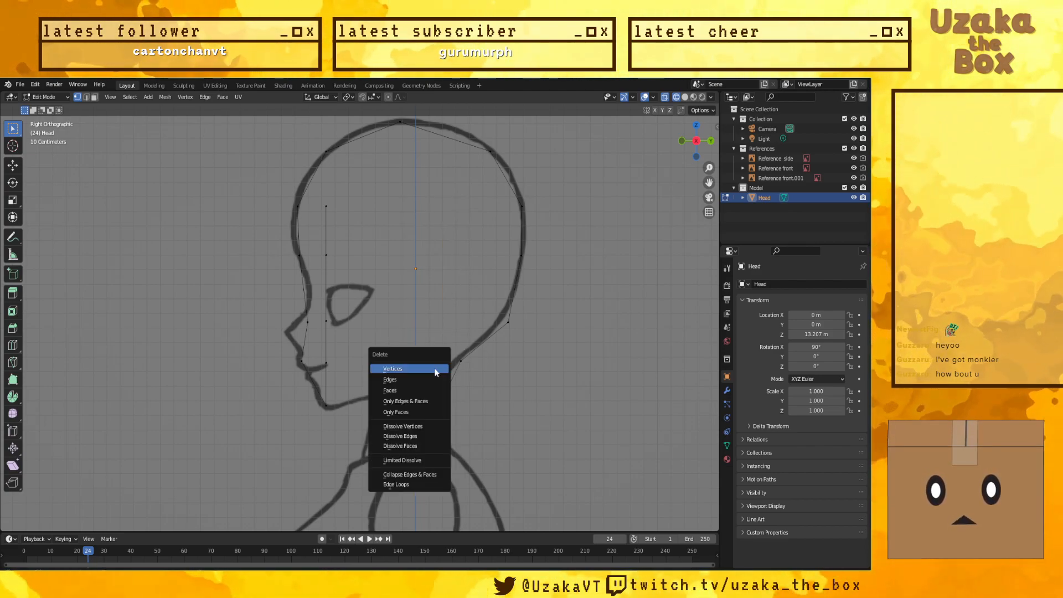
Step: Extrude the face outline's top vertex about -0.115 m along X and 0.321 m along Z, following the front reference
key("KP_1")
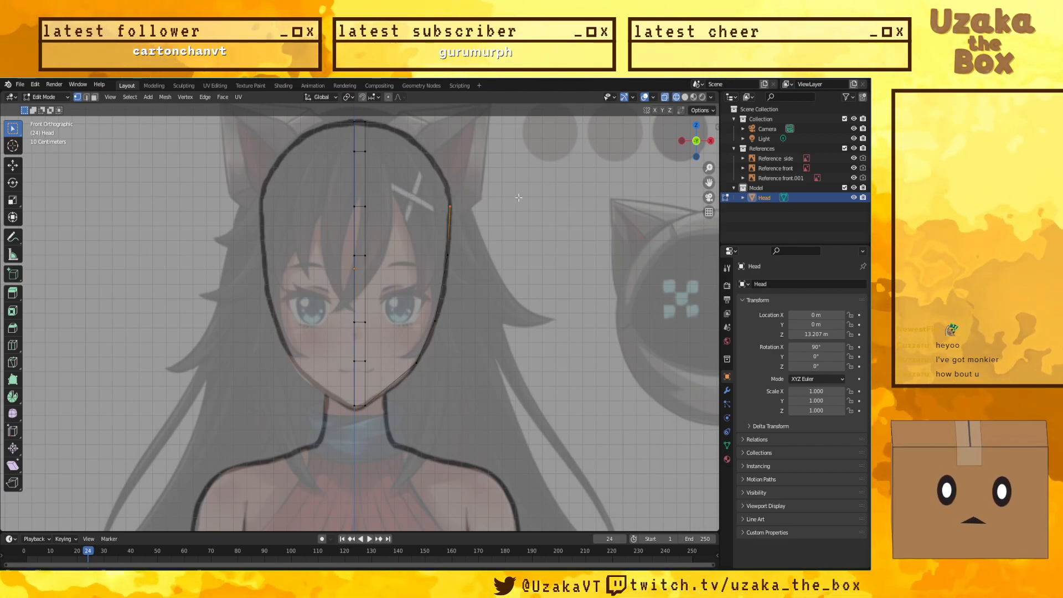
key("g")
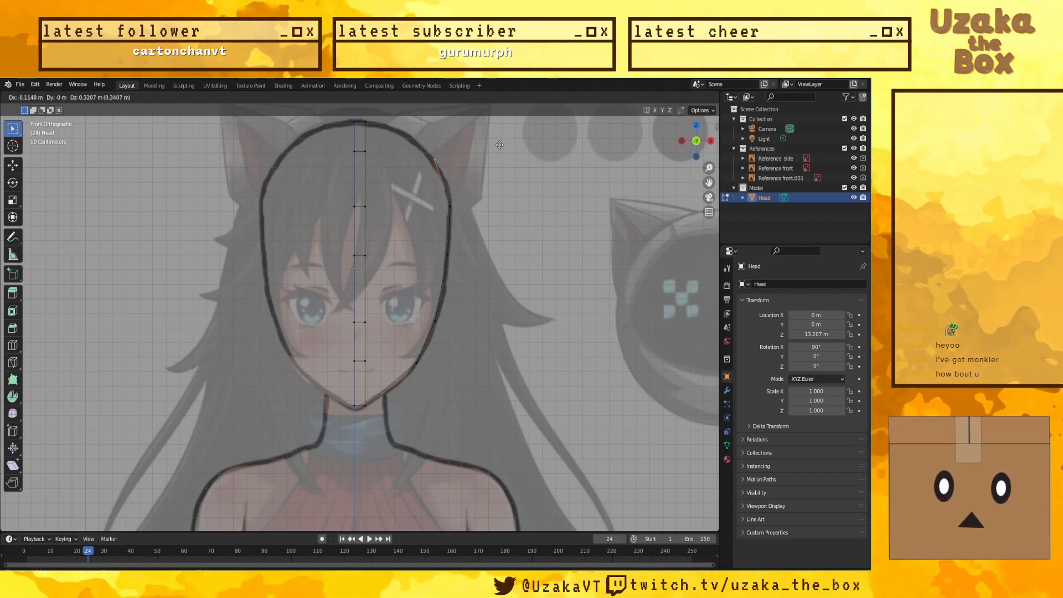
left_click(500, 145)
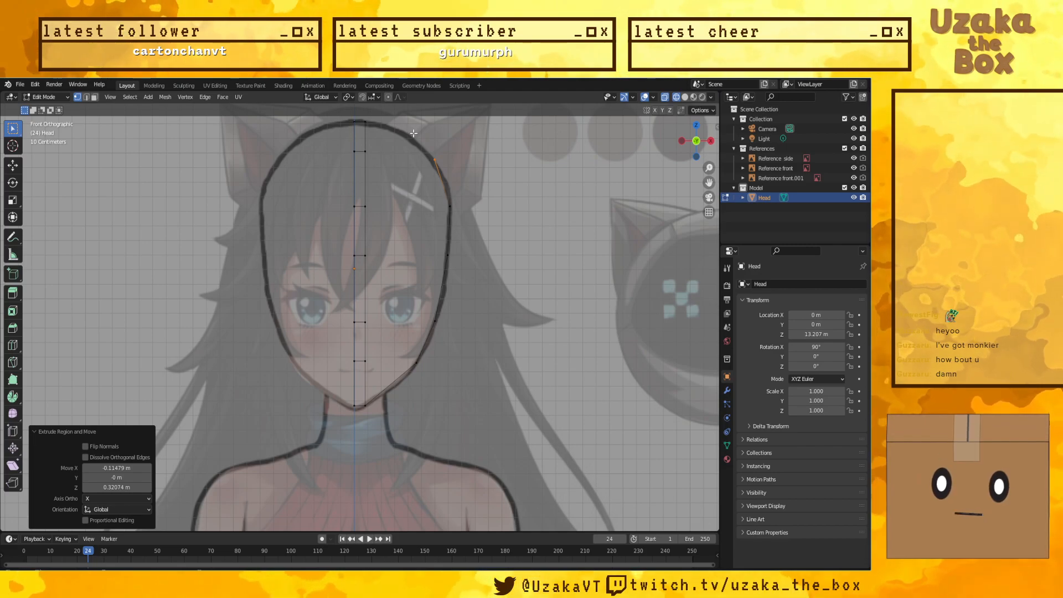
Step: Extrude the outline's top vertex about -0.358 m along X and 0.233 m along Z and join it to the strip's crown vertex
key("e")
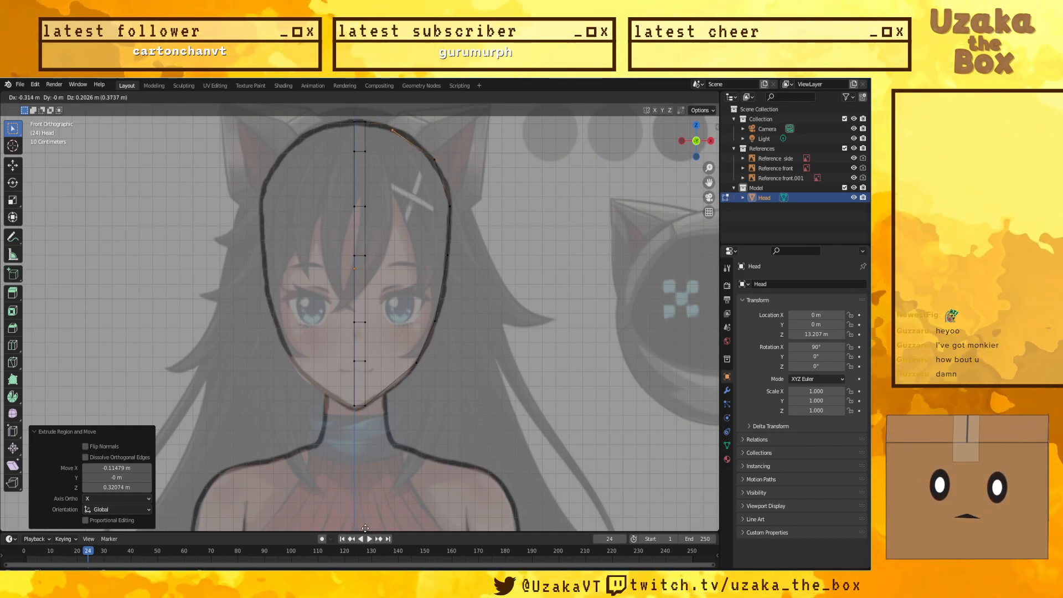
left_click(360, 525)
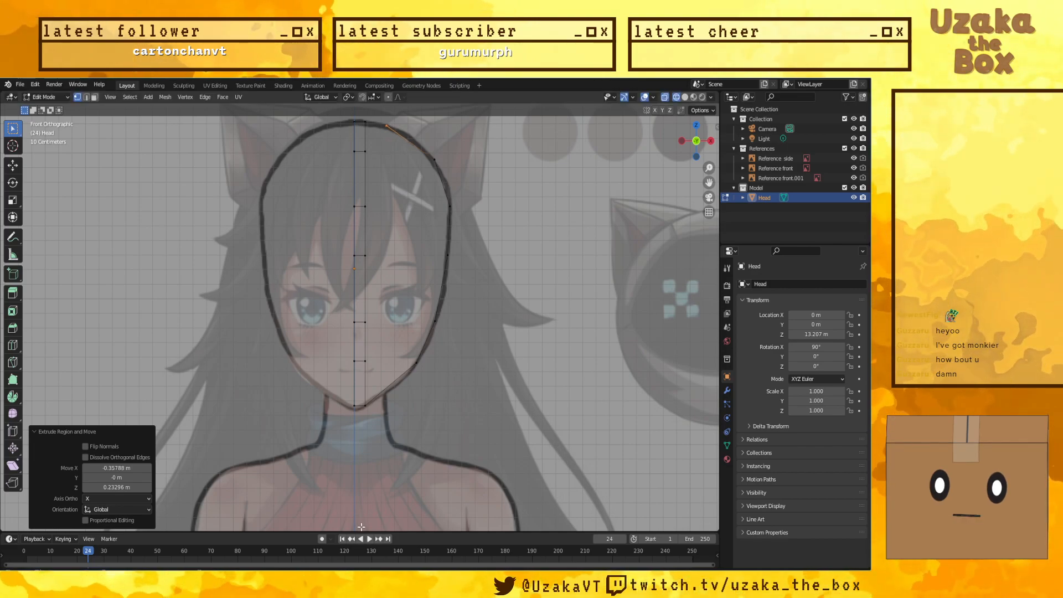
left_click(367, 122)
left_click(386, 126, "shift")
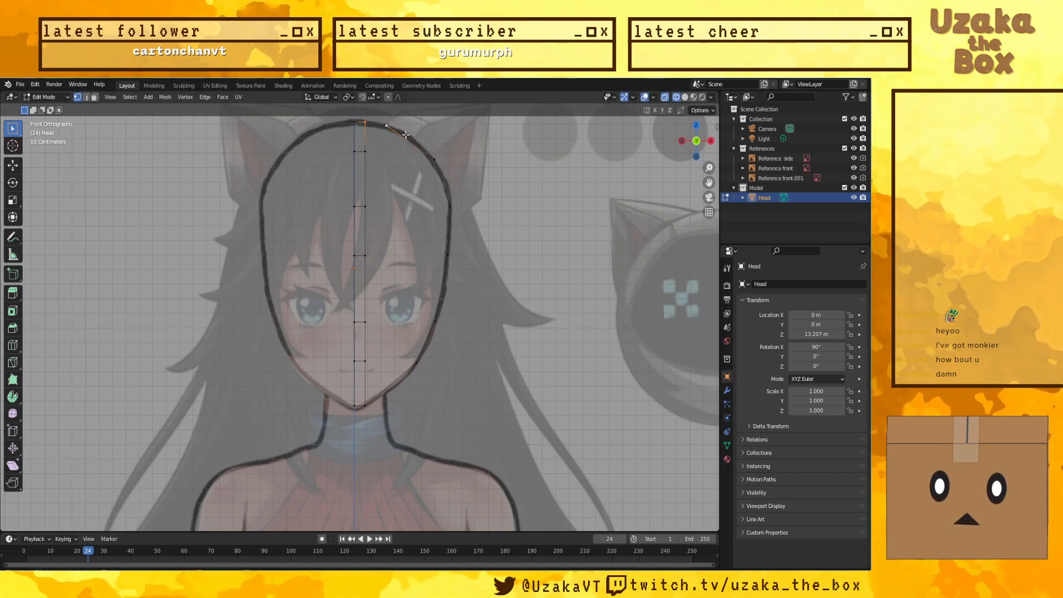
key("f")
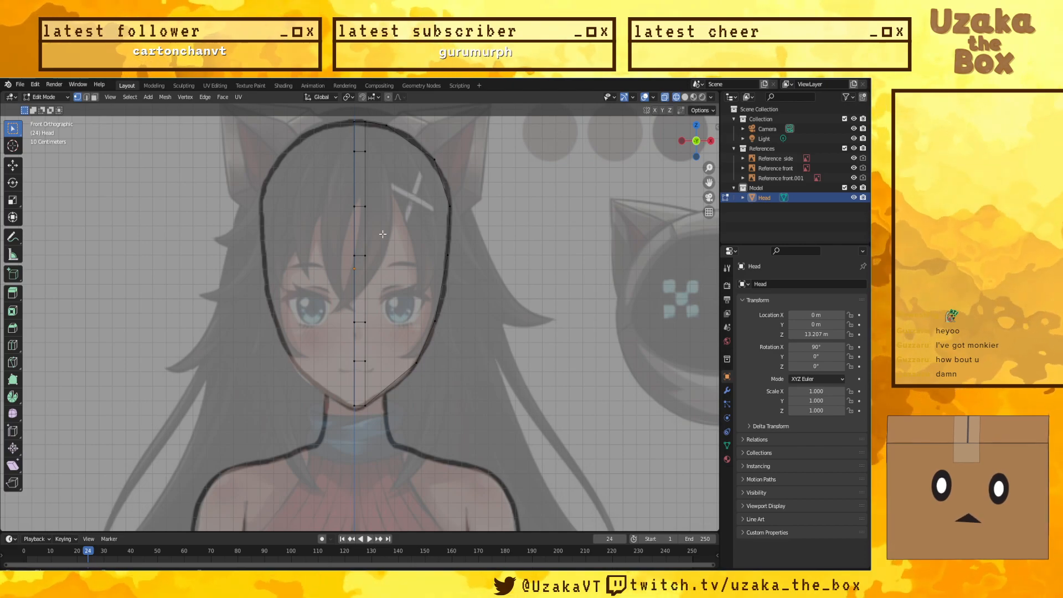
Step: Delete the face outline's topmost vertex, which links it to the crown
middle_click_drag(494, 221, 502, 283)
mouse_move(456, 288)
middle_mouse_down()
mouse_move(434, 290)
mouse_move(446, 300)
middle_mouse_up()
key("KP_3")
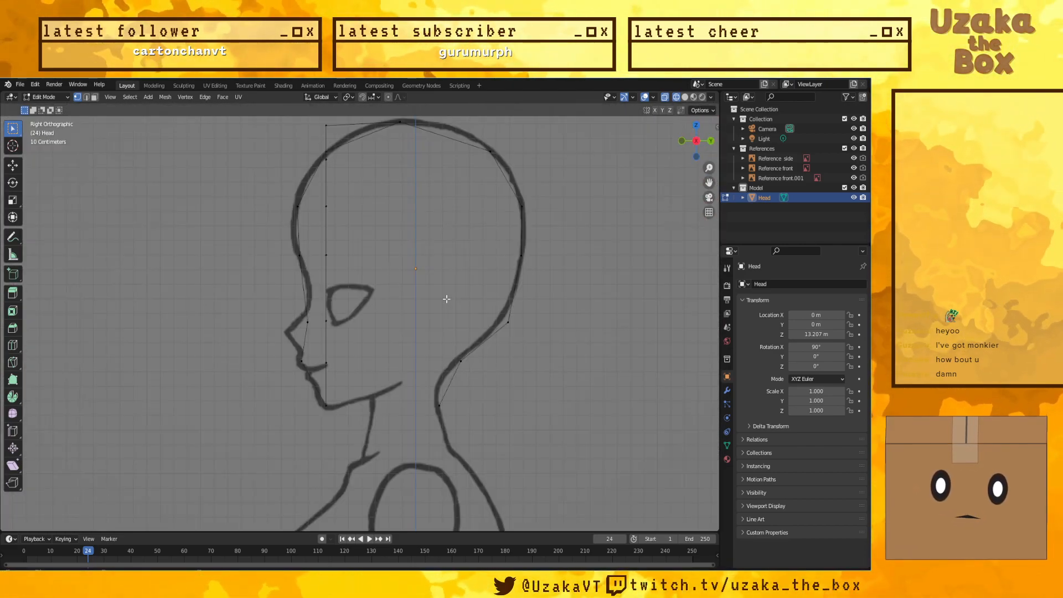
key("x")
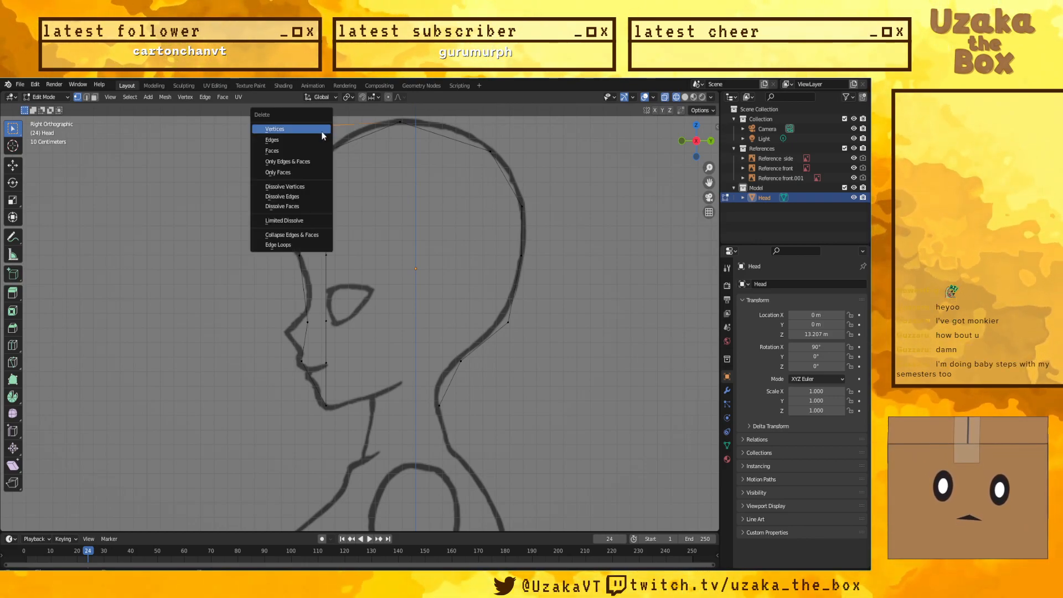
left_click(321, 131)
Step: Level the side outline vertices with the strip's brow-height and upper-forehead rows, each with a Z scale of 0
key("KP_1")
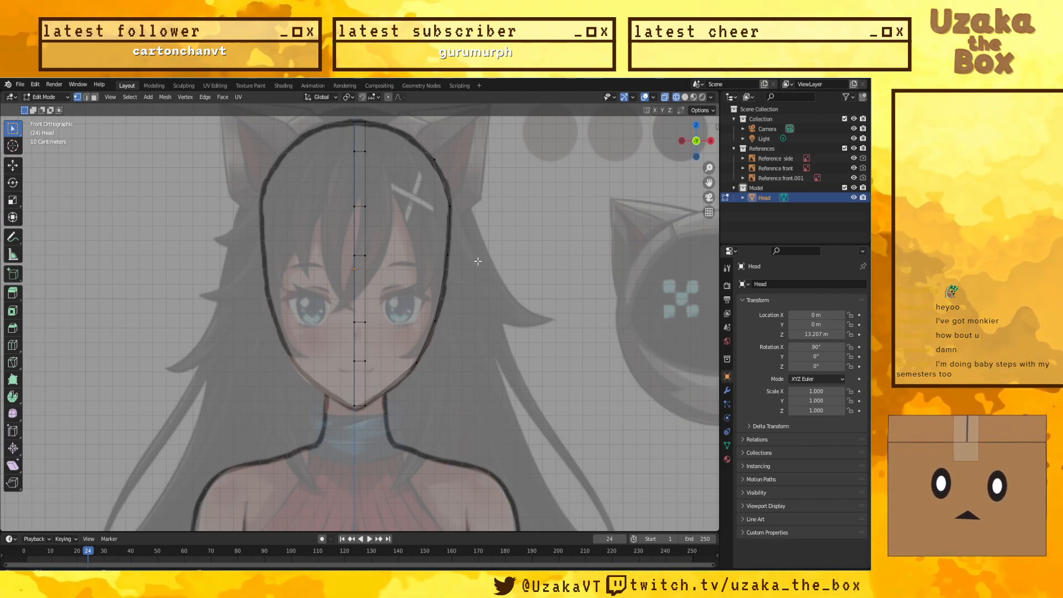
left_click_drag(465, 278, 338, 248)
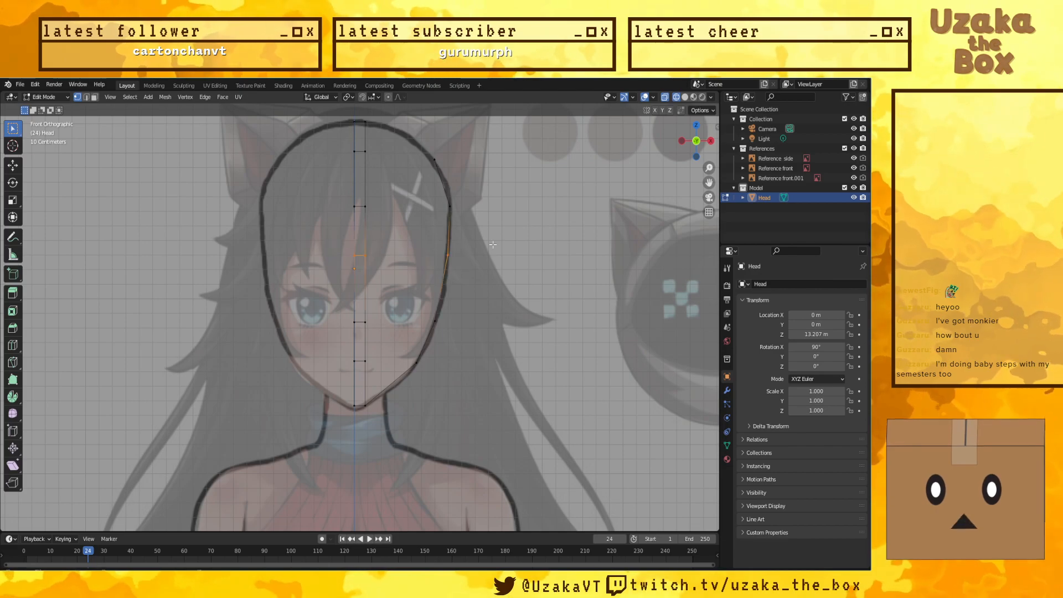
key("s")
key("z")
key("0")
left_click(550, 234)
left_click_drag(547, 230, 301, 181)
key("shift+r")
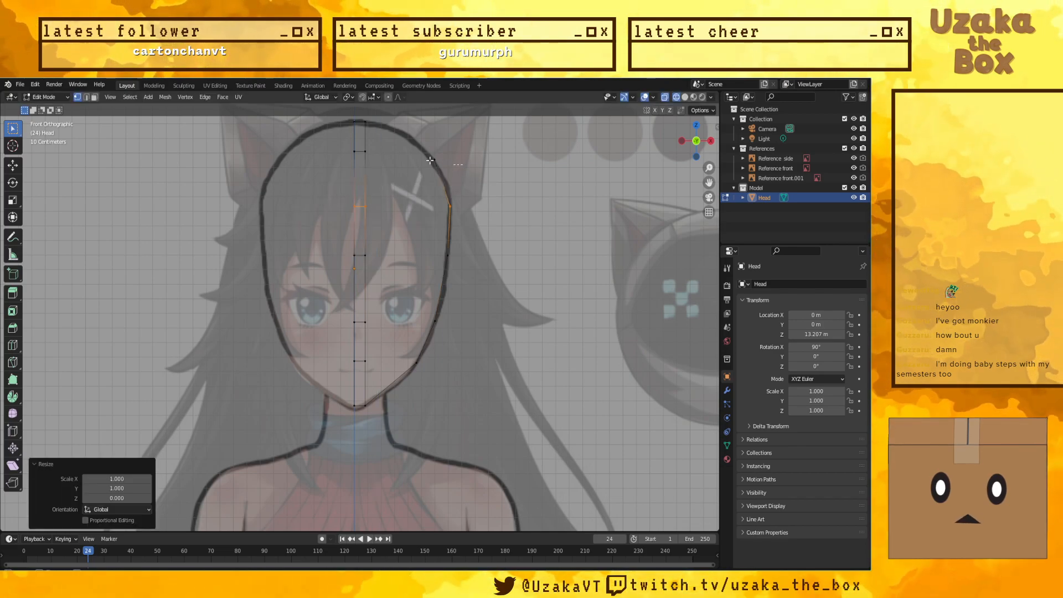
Step: Level the outline's top vertex with the strip's row just below the crown using a Z scale of 0
left_click_drag(446, 165, 339, 132)
key("s")
key("z")
key("0")
left_click(379, 153)
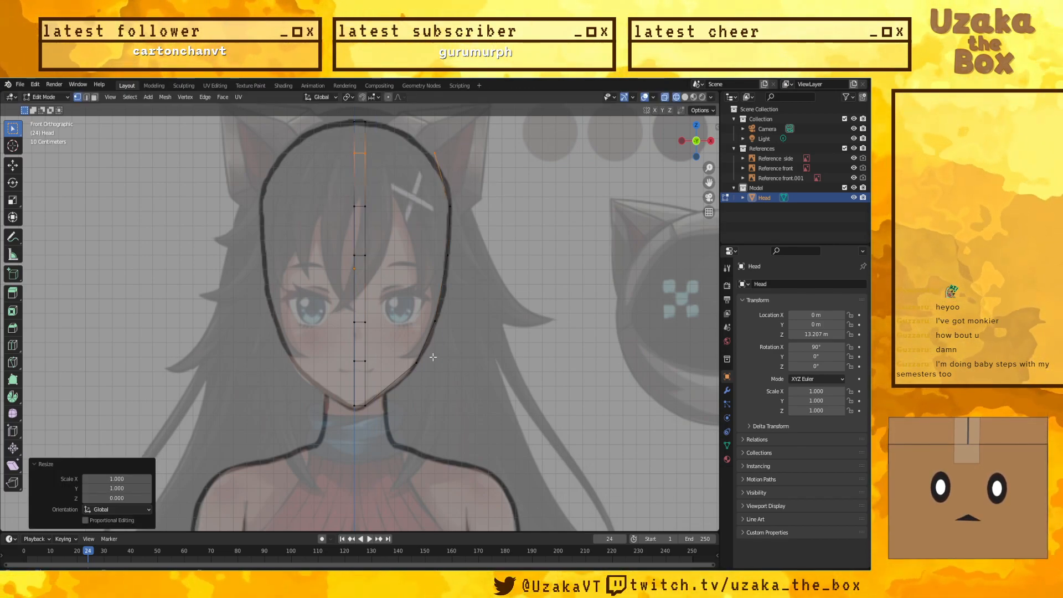
Step: Level the side outline vertices with the strip's eye-level and mouth-level rows, each with a Z scale of 0
left_click_drag(321, 307, 321, 306)
key("s")
key("z")
key("0")
left_click(509, 329)
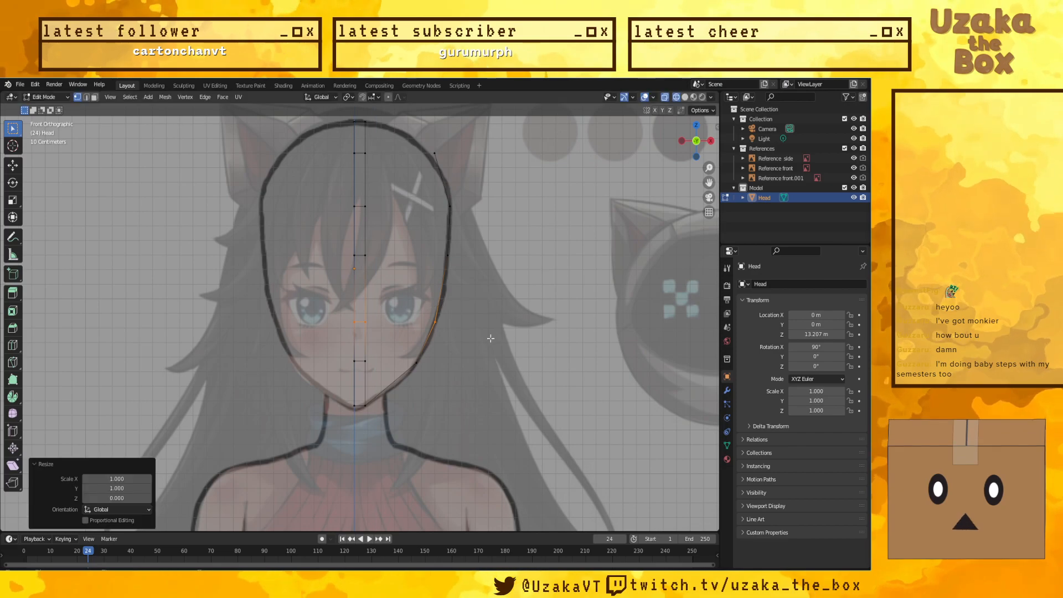
left_click_drag(391, 363, 391, 363)
key("s")
key("z")
key("0")
left_click(547, 339)
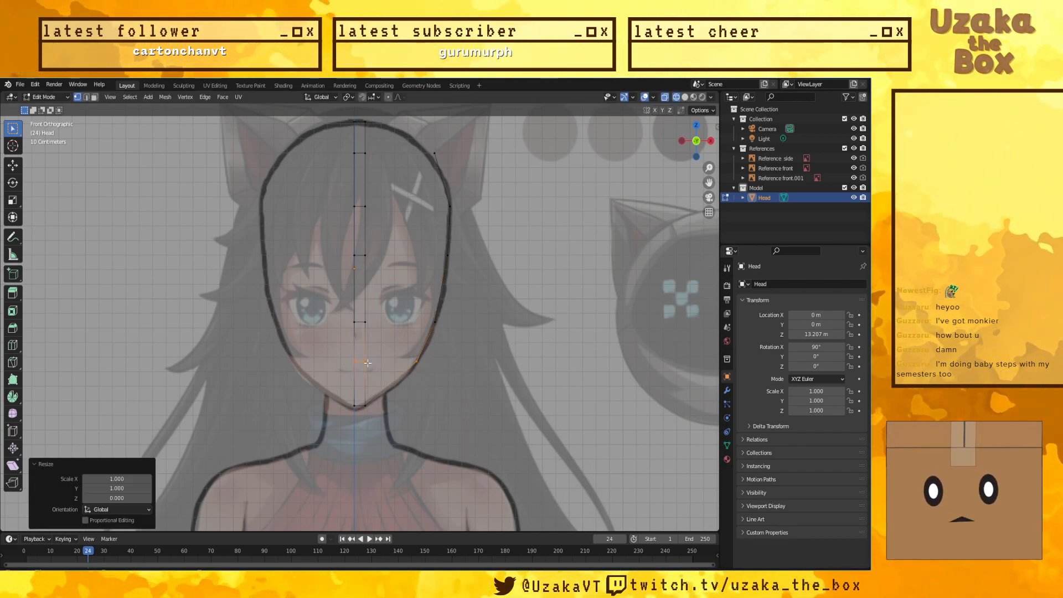
Step: Select the face outline's mouth-level vertex and examine the outline's depth in perspective and side views
left_click_drag(432, 369, 401, 357)
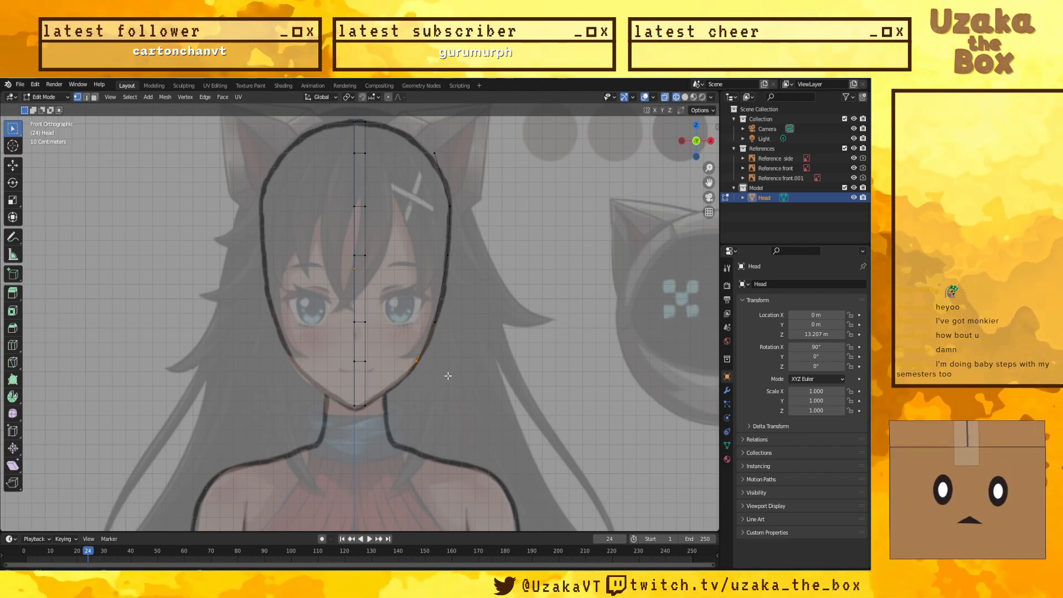
middle_click_drag(423, 381, 384, 365)
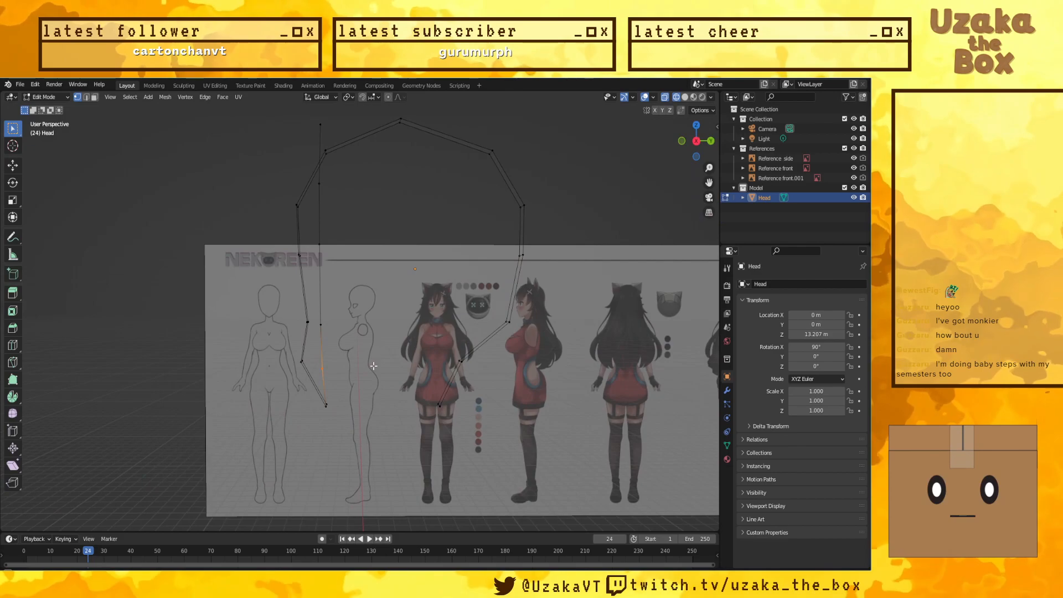
key("KP_1")
key("KP_3")
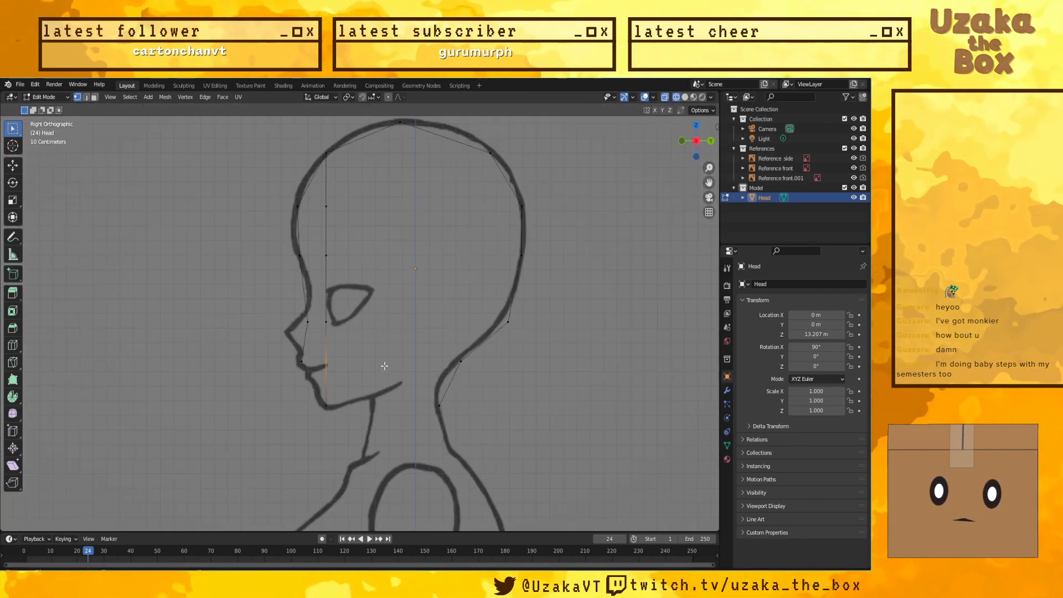
middle_click_drag(378, 327, 457, 352)
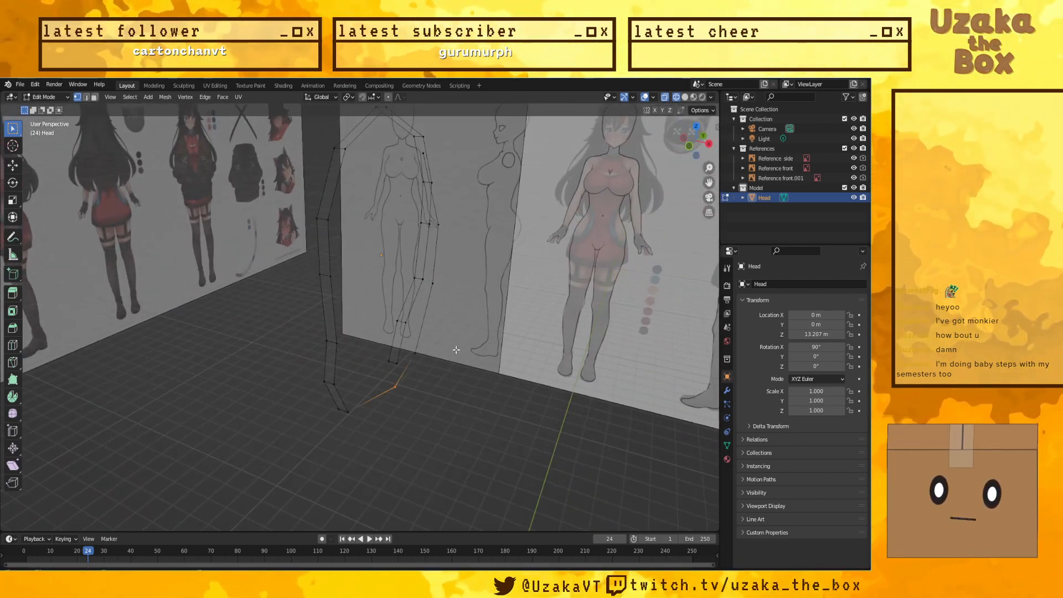
key("KP_1")
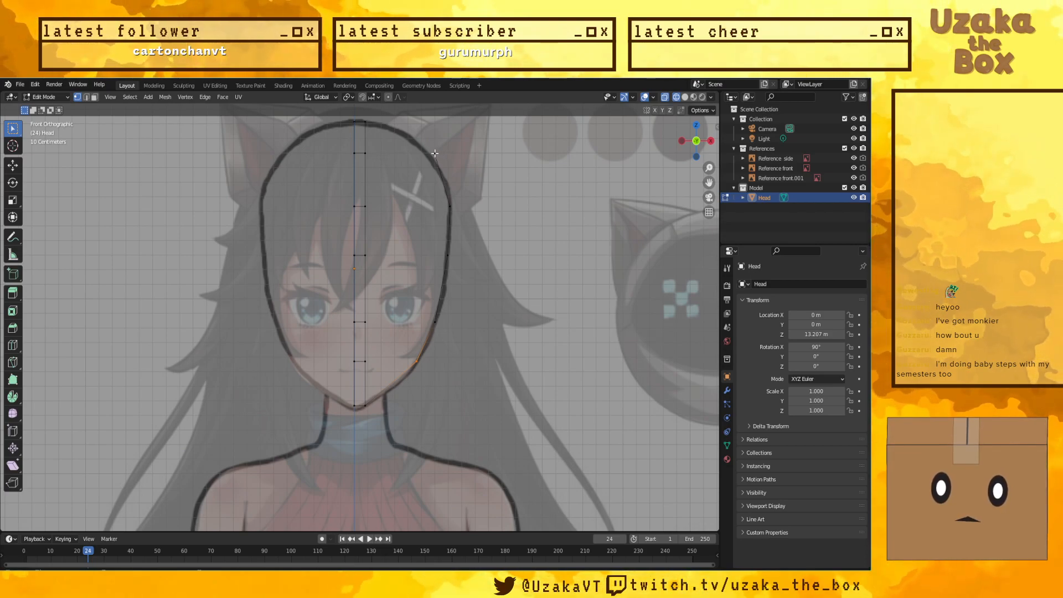
Step: Join the side outline's top vertex to the strip's row just below the crown with an edge and try to shift it along Y
left_click(369, 152, "shift")
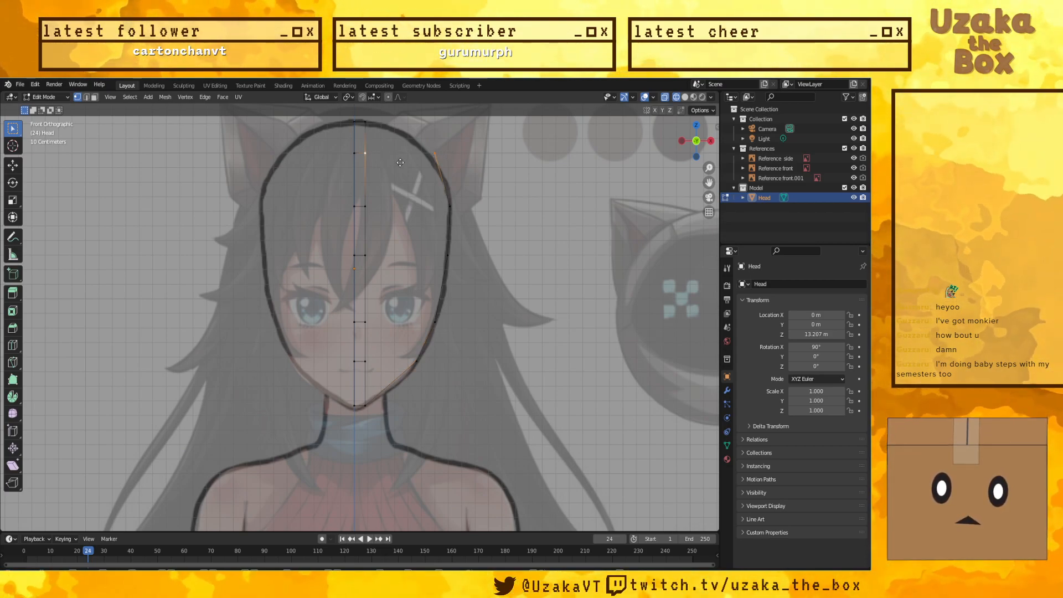
key("f")
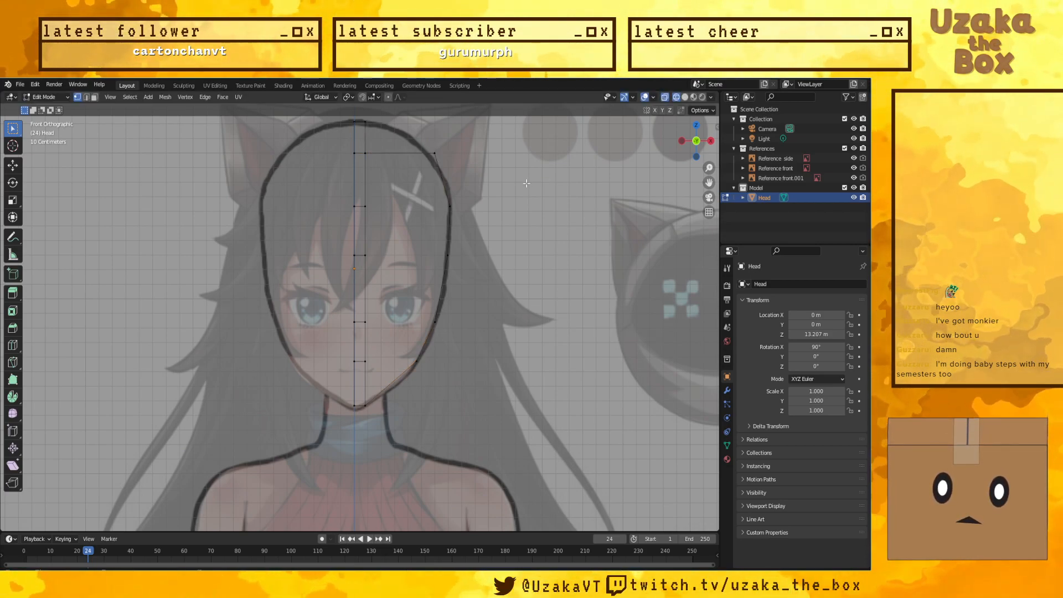
key("g")
key("y")
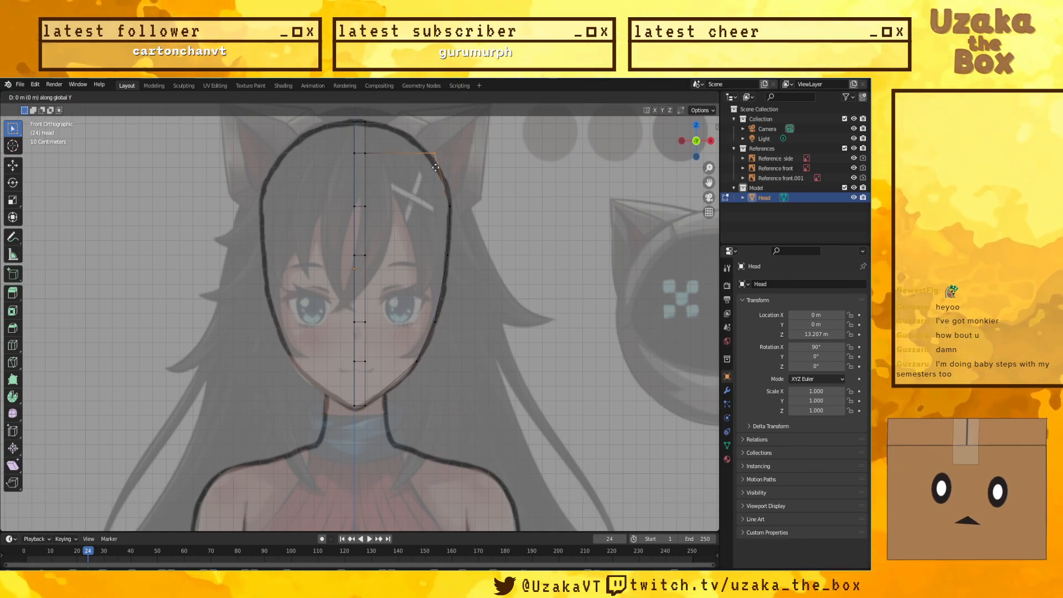
left_click(427, 166)
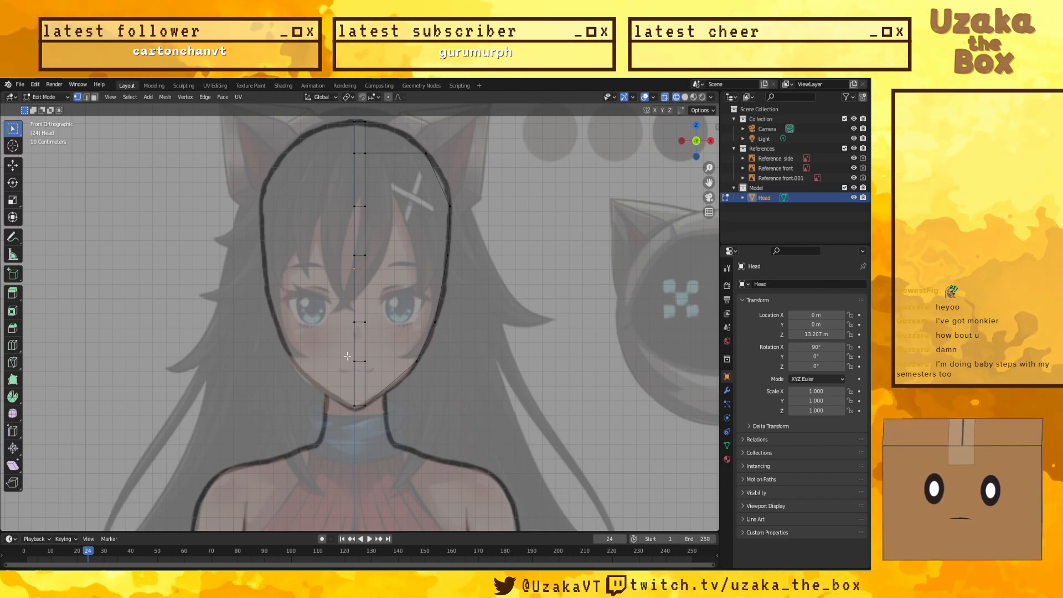
mouse_move(473, 407)
middle_mouse_down()
mouse_move(499, 404)
mouse_move(440, 410)
mouse_move(434, 427)
mouse_move(537, 444)
mouse_move(610, 430)
mouse_move(489, 405)
middle_mouse_up()
key("KP_3")
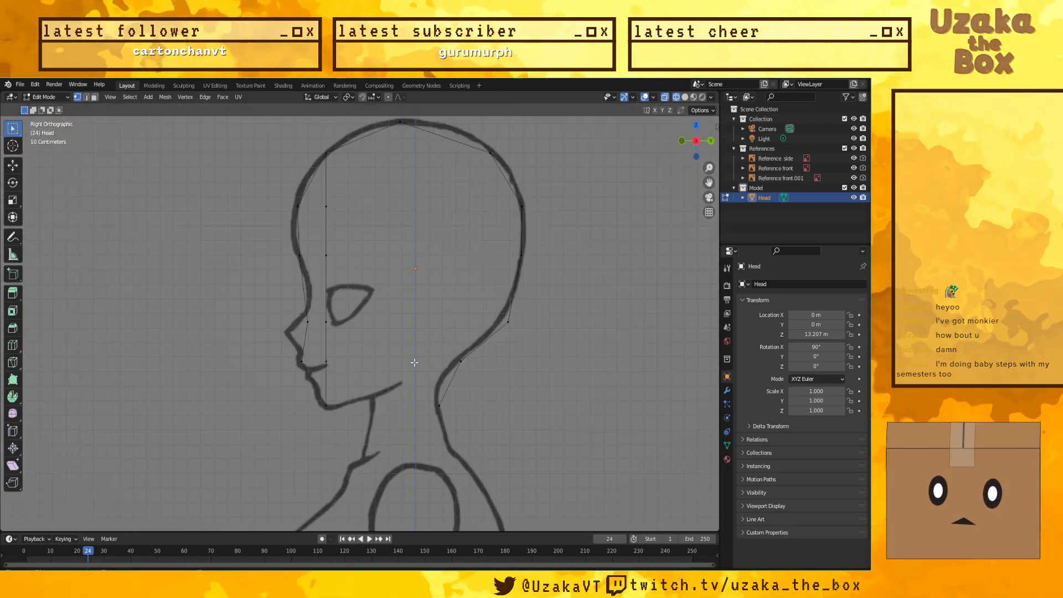
scroll(353, 326, "down", 1)
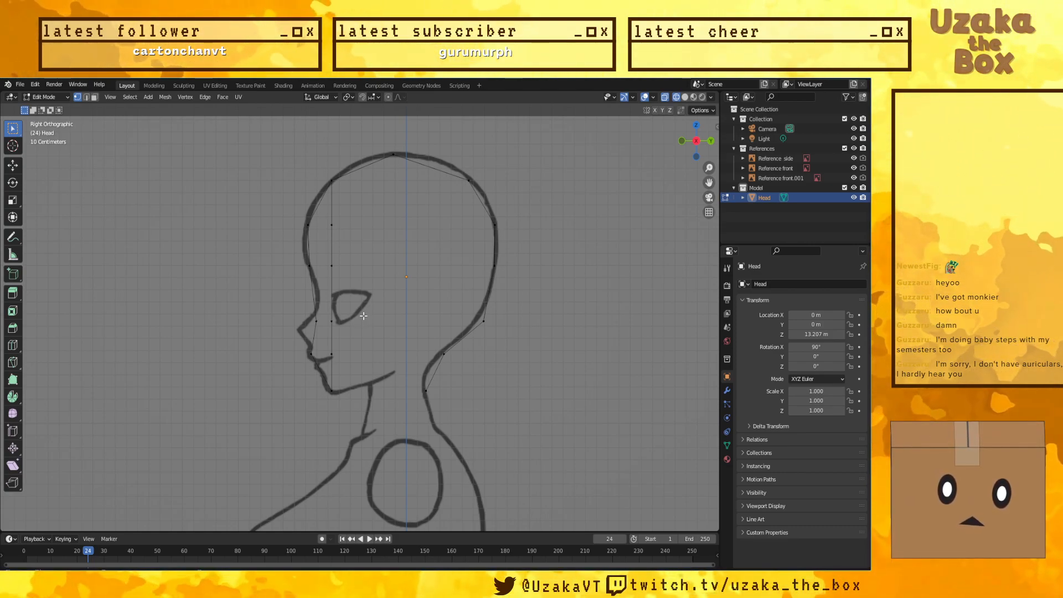
scroll(364, 316, "up", 2)
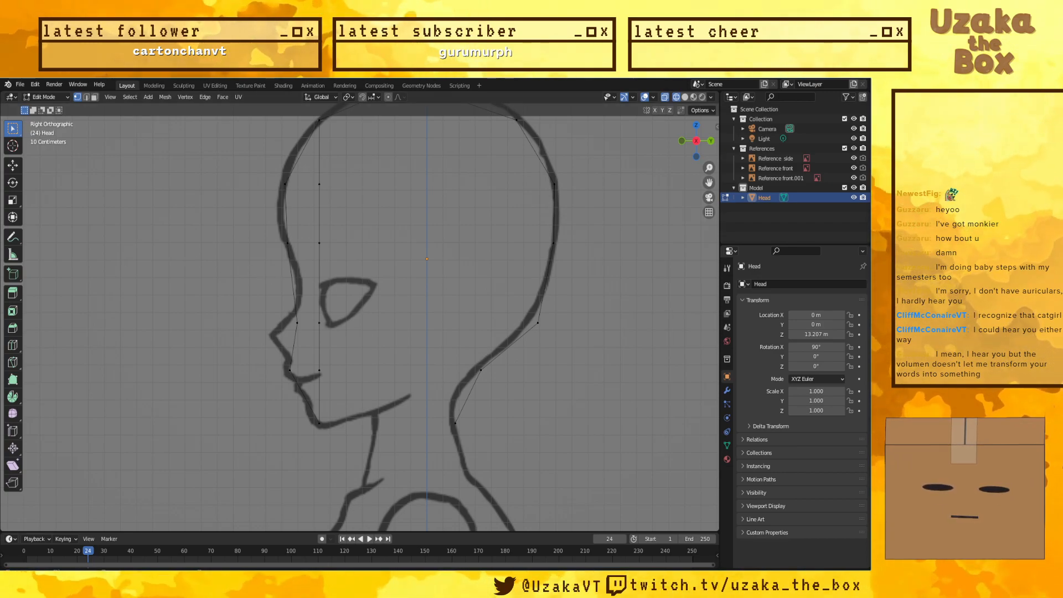
mouse_move(389, 576)
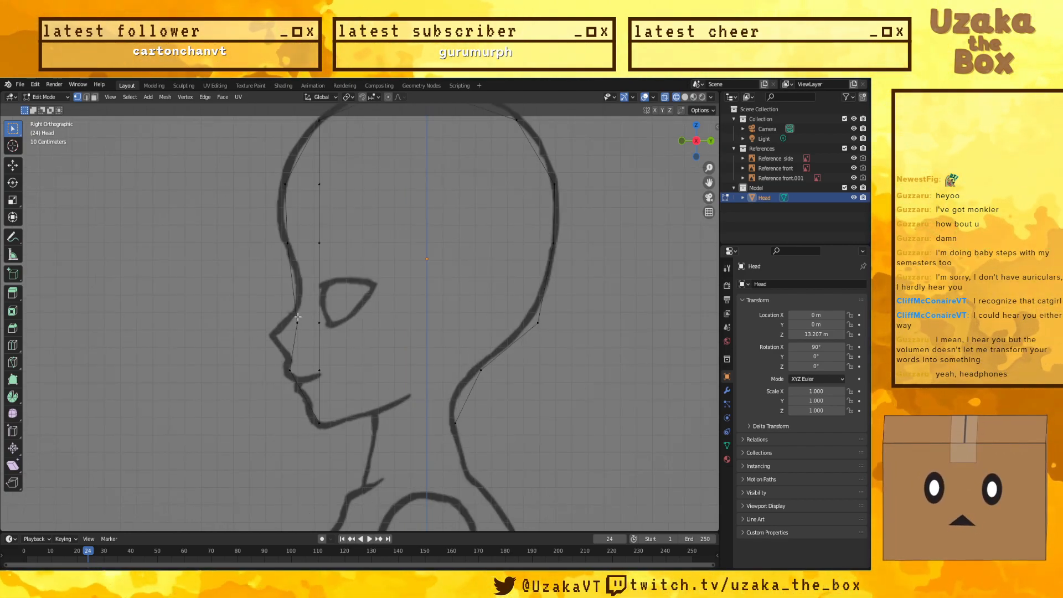
left_click_drag(259, 281, 597, 345)
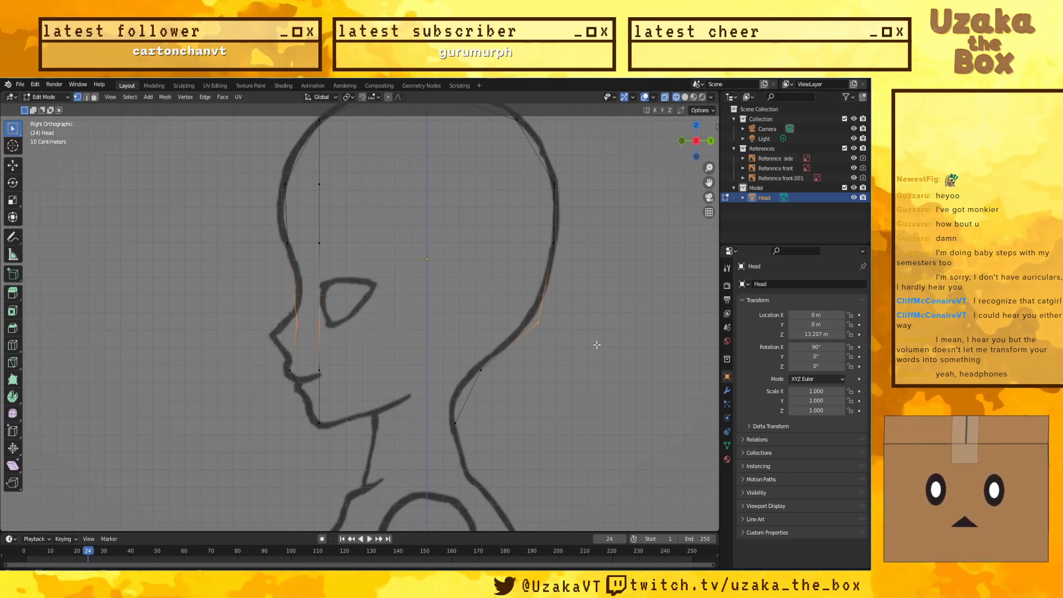
key("g")
key("z")
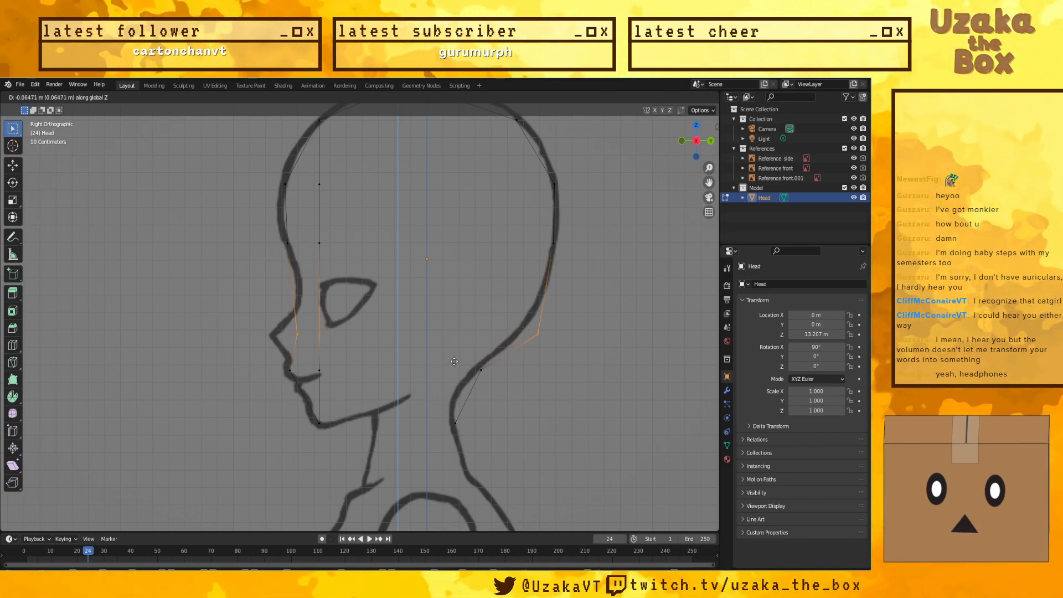
right_click(453, 367)
left_click(369, 355)
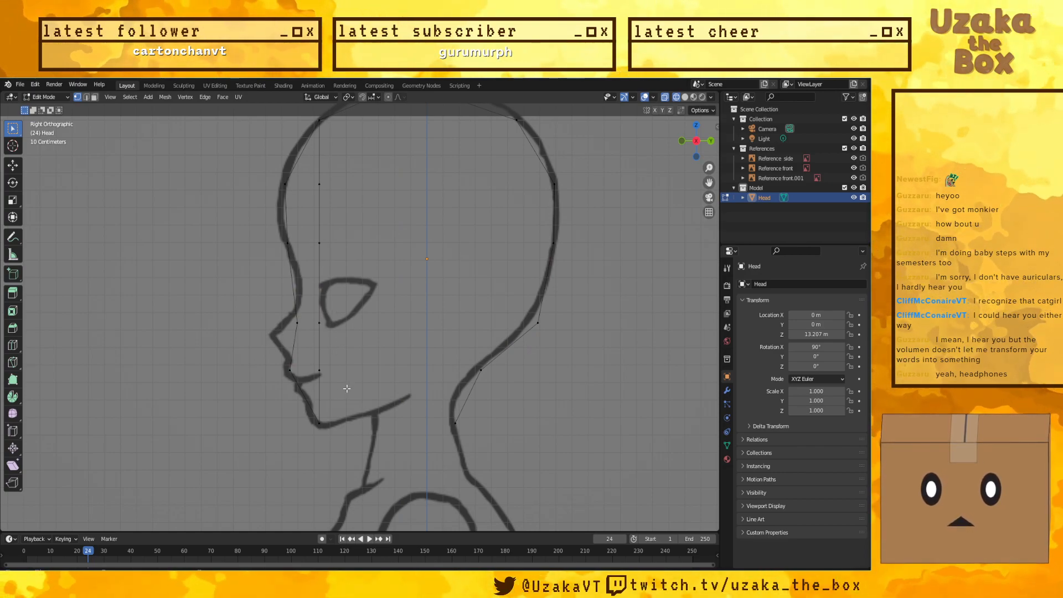
Step: Move the side outline's vertices from the upper forehead down to mouth level by -0.087218 m along Y
left_click_drag(320, 299, 317, 144)
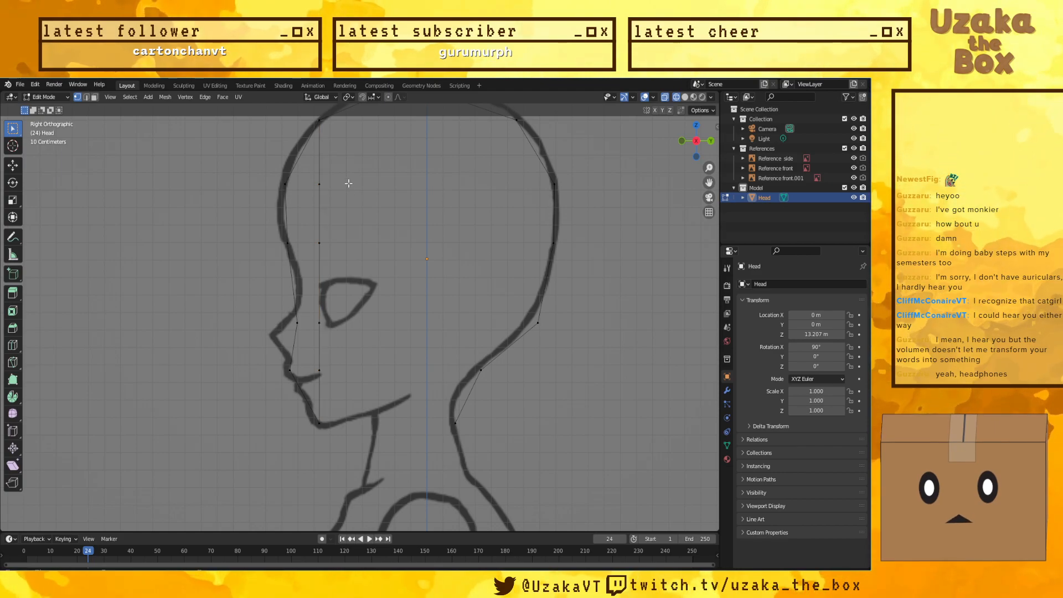
left_click_drag(313, 390, 314, 390)
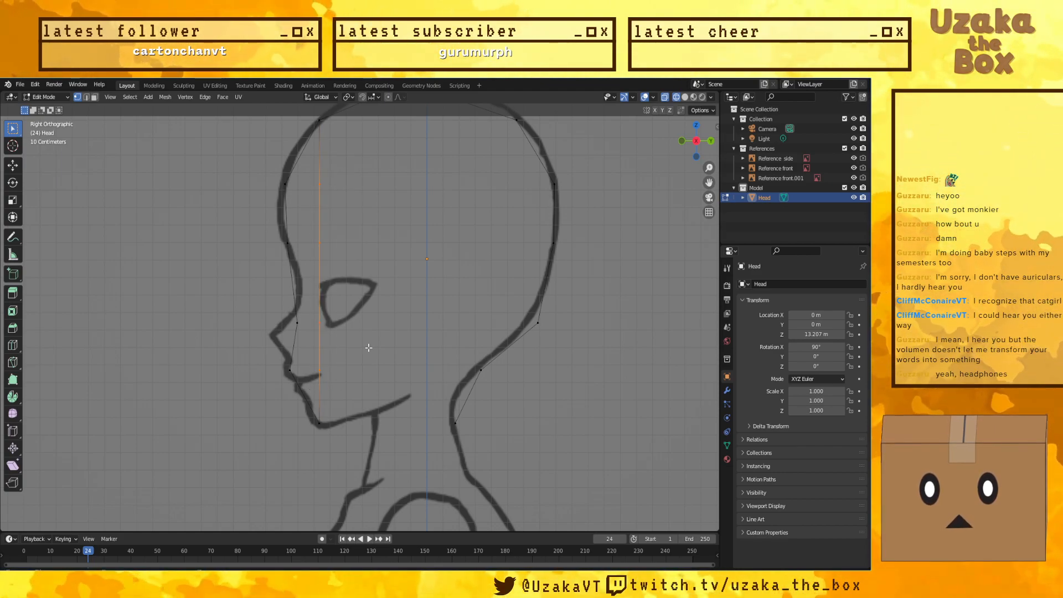
key("g")
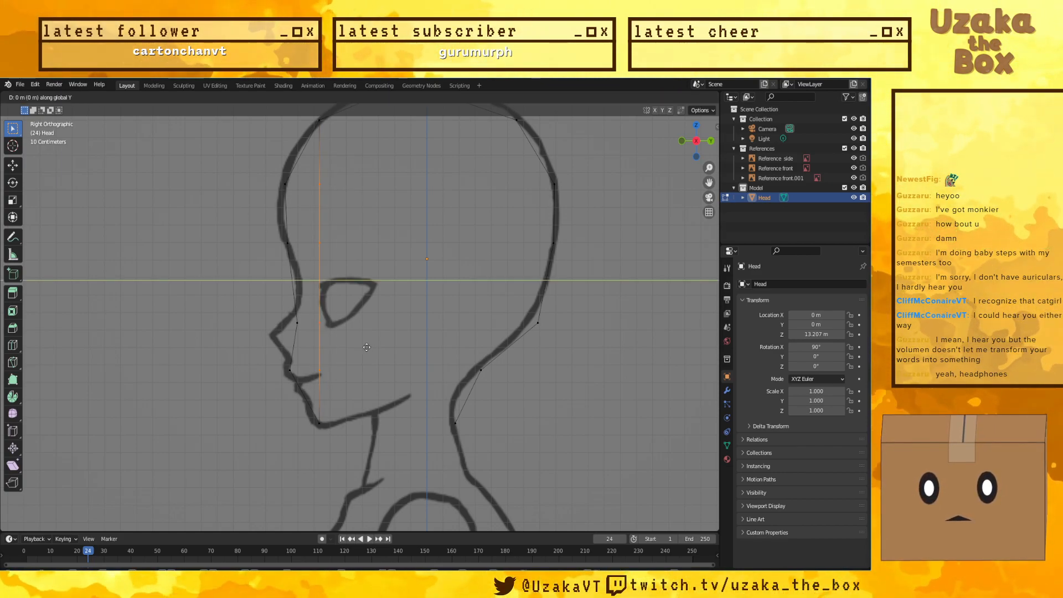
left_click(354, 342)
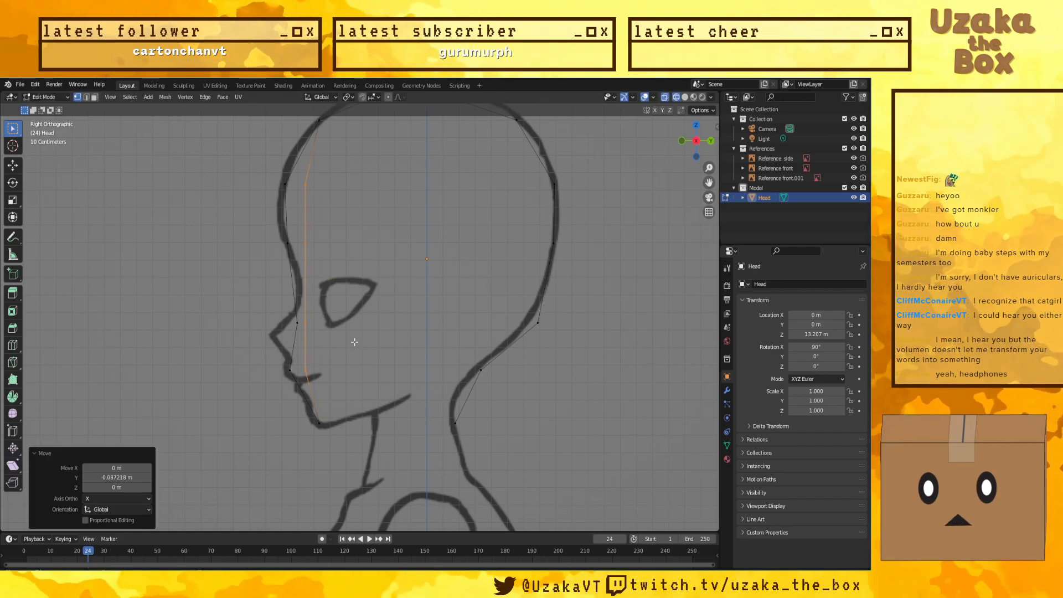
Step: Move the side outline's mouth-level vertex by 0.078777 m along Y
left_click(309, 369)
key("g")
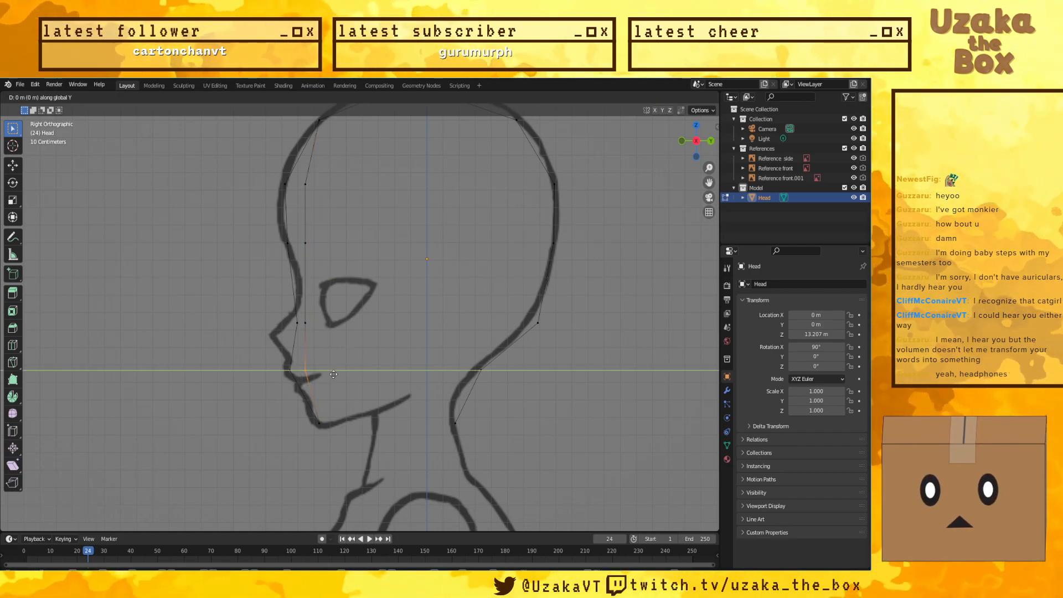
key("y")
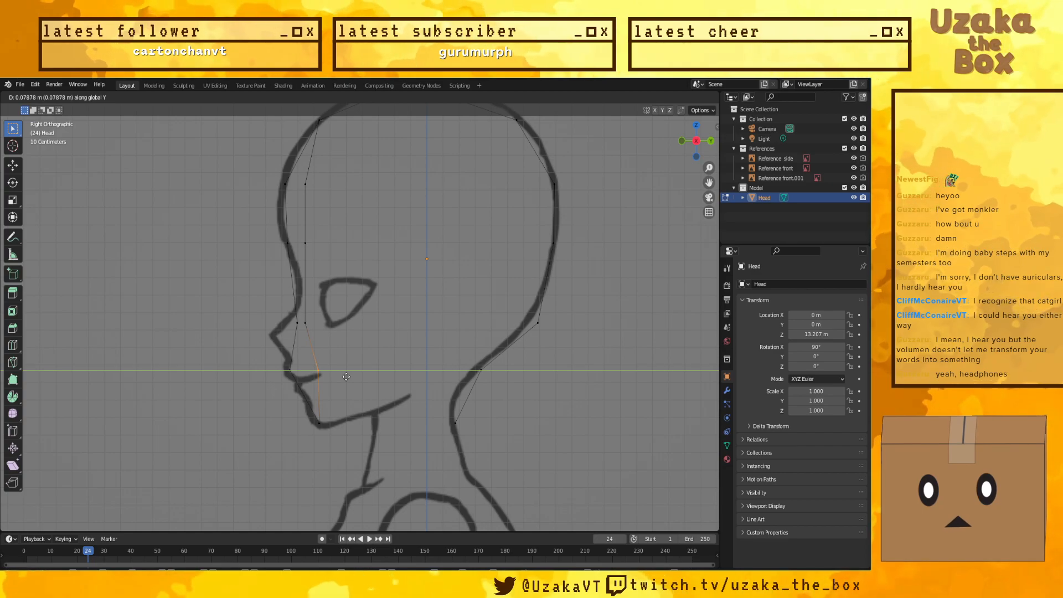
left_click(346, 376)
Step: Delete all vertices of the side face outline, leaving only the central strip
middle_click_drag(339, 403, 448, 384)
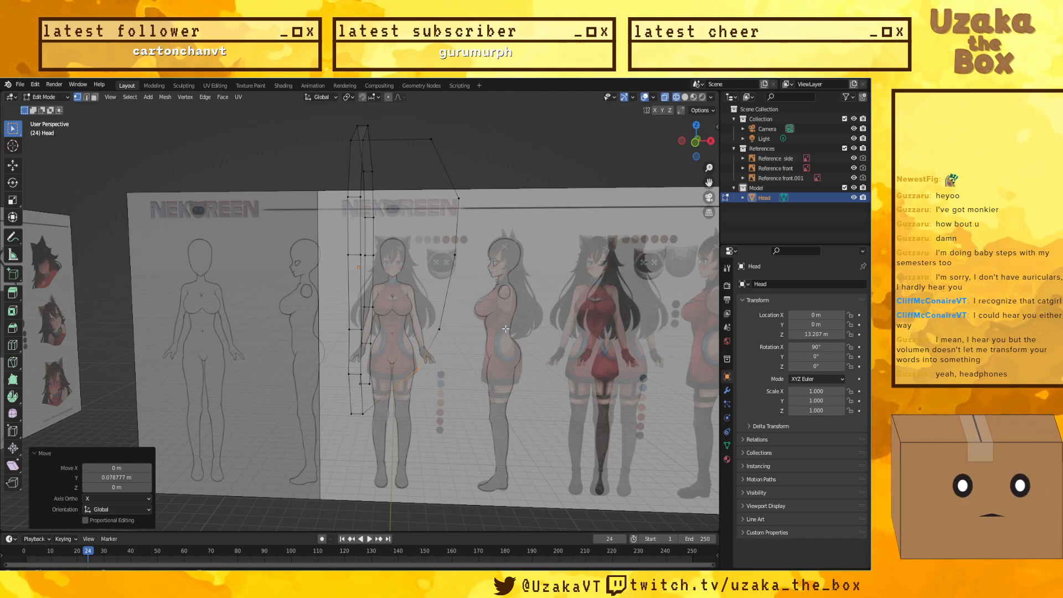
key("KP_1")
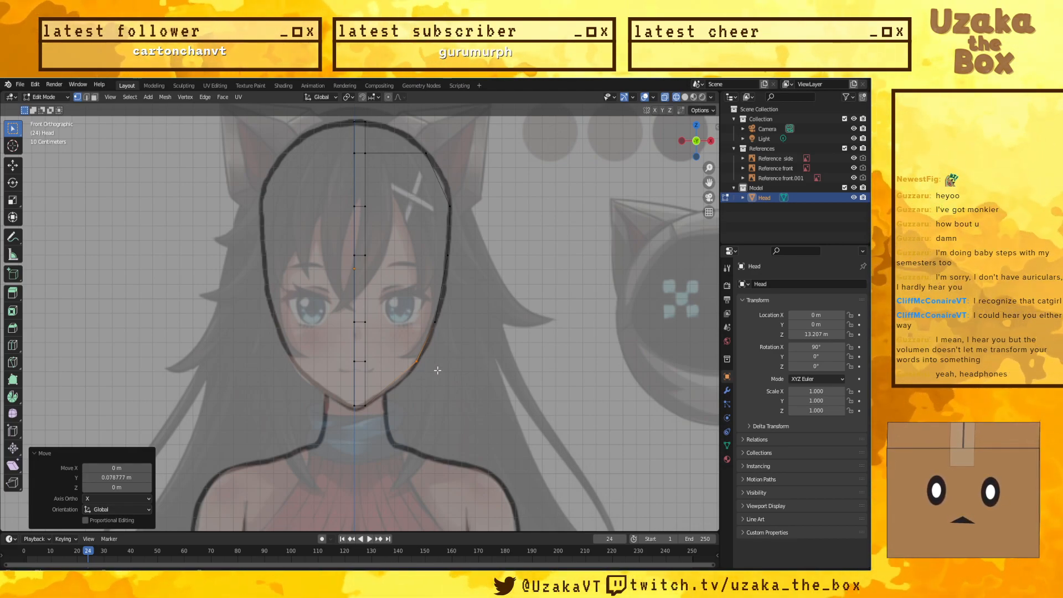
middle_click_drag(365, 348, 385, 390)
key("KP_1")
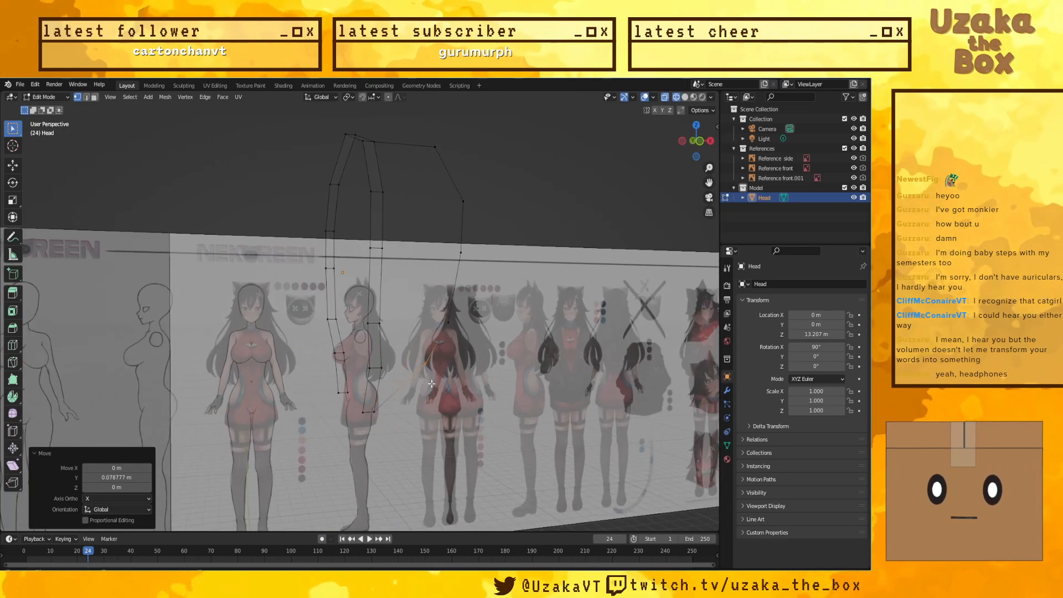
scroll(369, 122, "up", 4)
left_click_drag(494, 409, 406, 172)
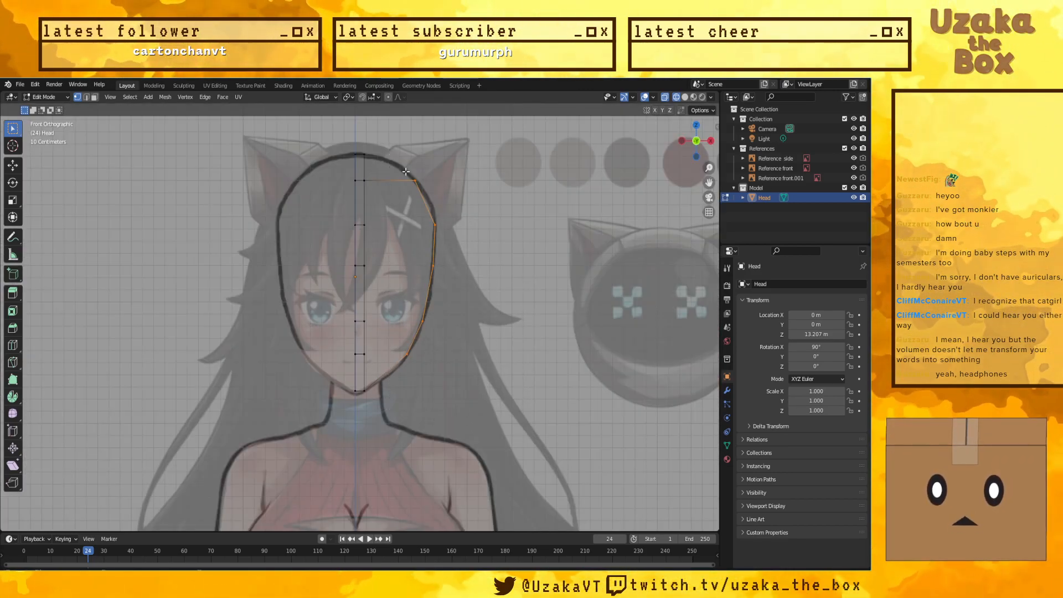
key("x")
left_click(404, 173)
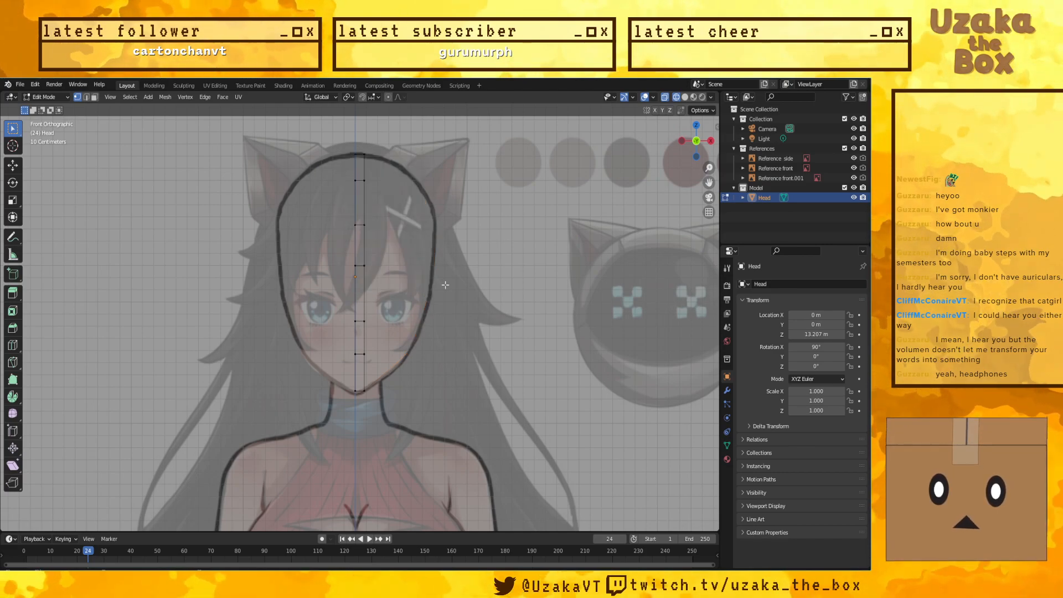
Step: Add a single loop cut across the strip midway between its eye-level and mouth-level rows
scroll(414, 347, "up", 3)
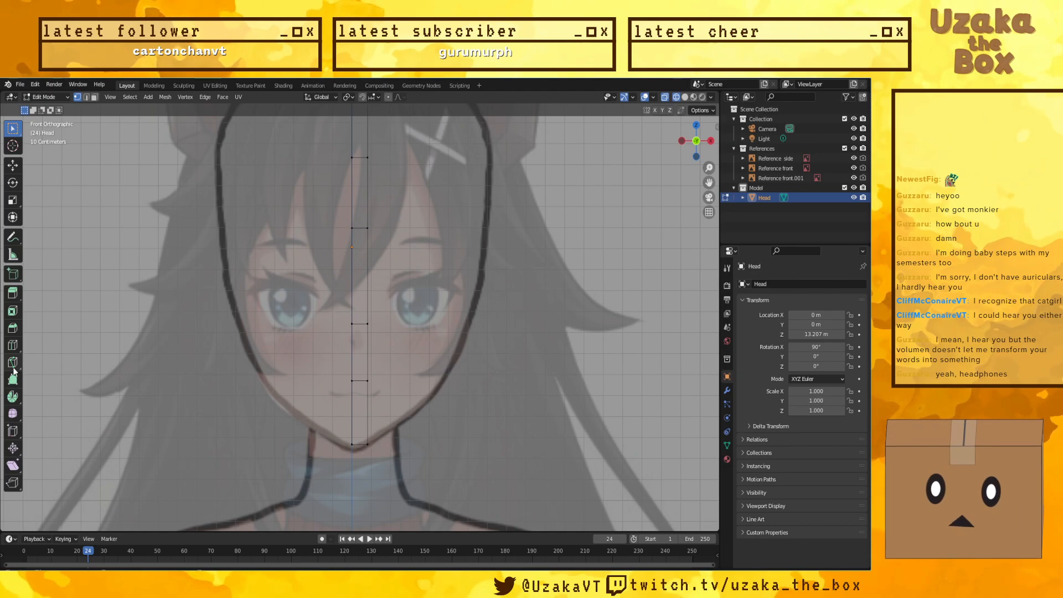
left_click(13, 345)
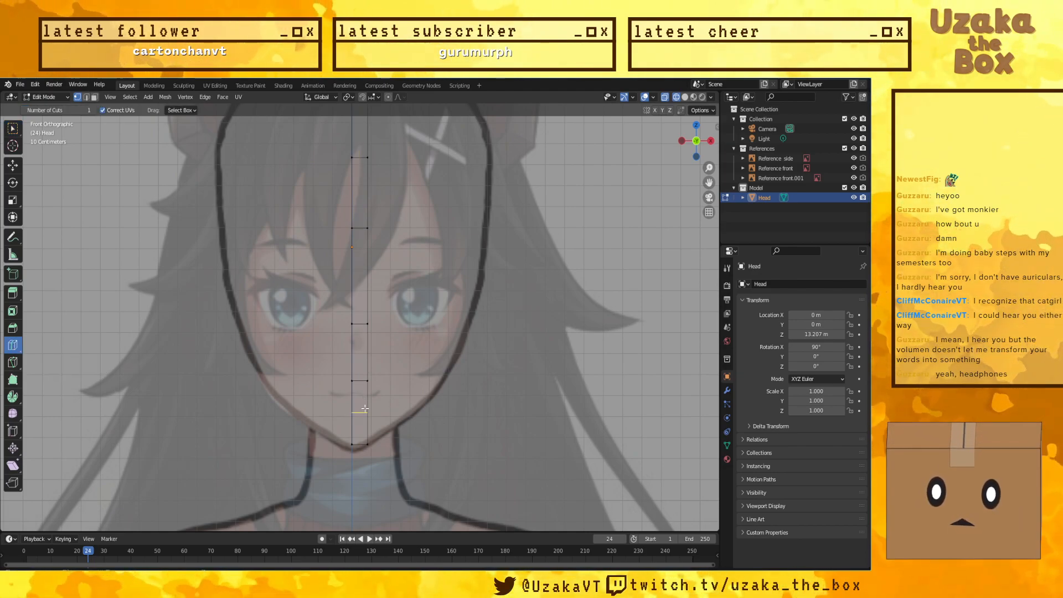
left_click(359, 359)
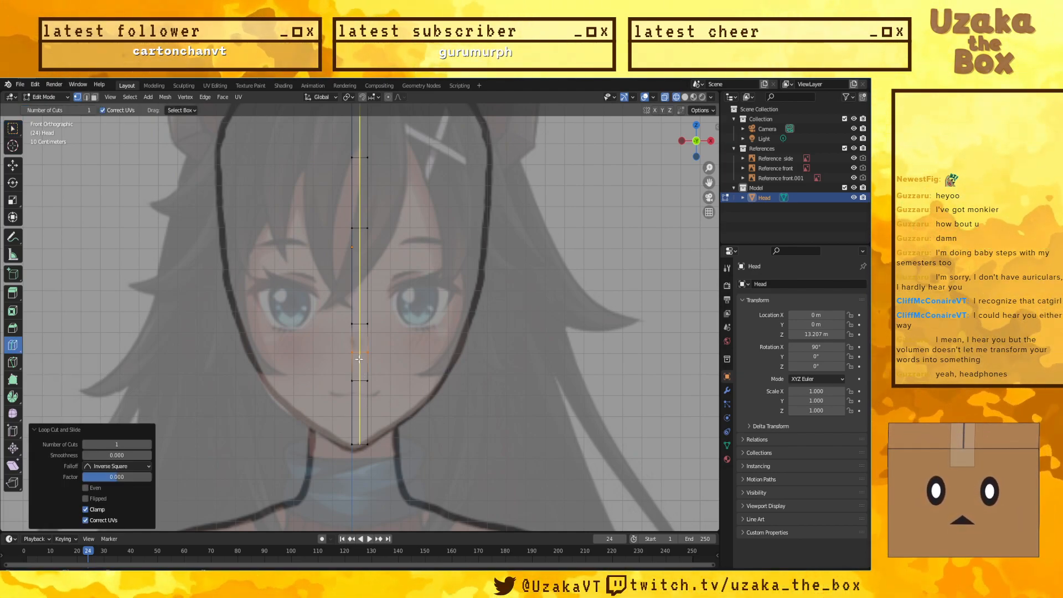
left_click(13, 129)
key("c")
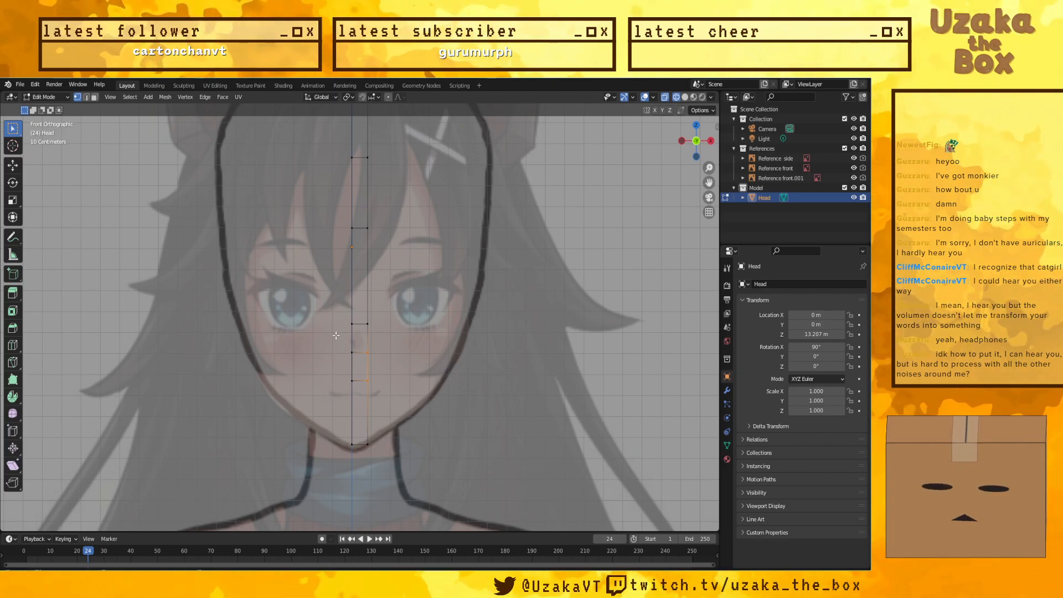
key("g")
key("Escape")
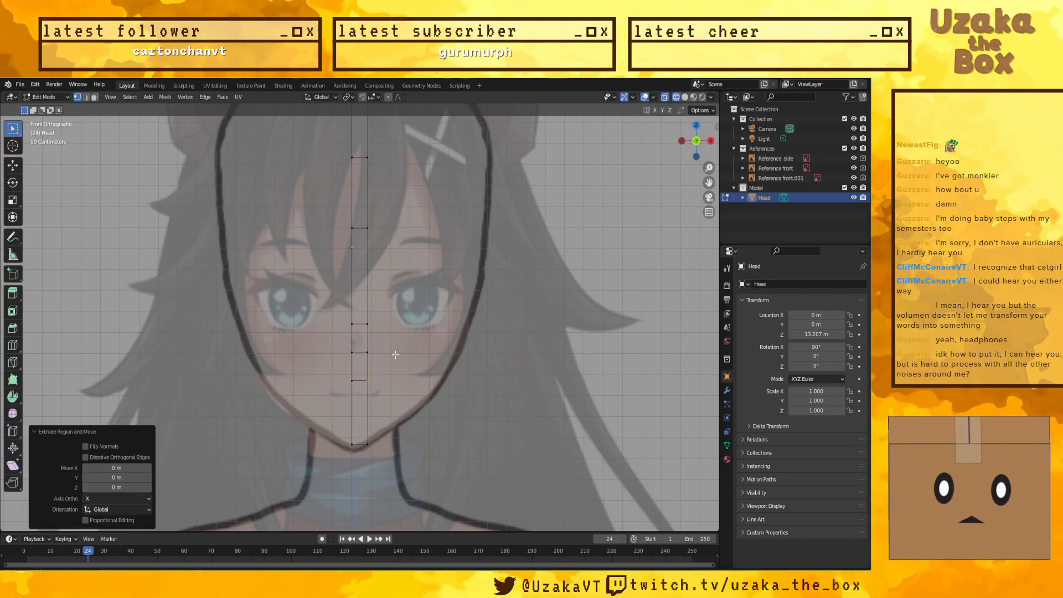
key("KP_3")
key("ctrl+KP_Add")
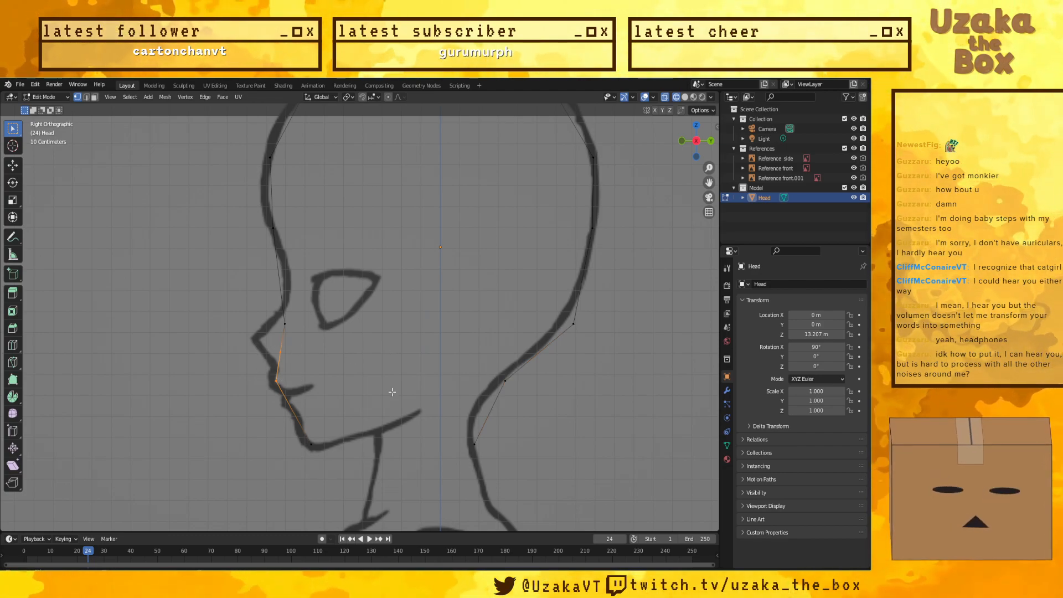
Step: Add a single loop cut across the strip between its mouth-level and chin rows, with a slide factor of 0.125
key("KP_1")
key("shift+z")
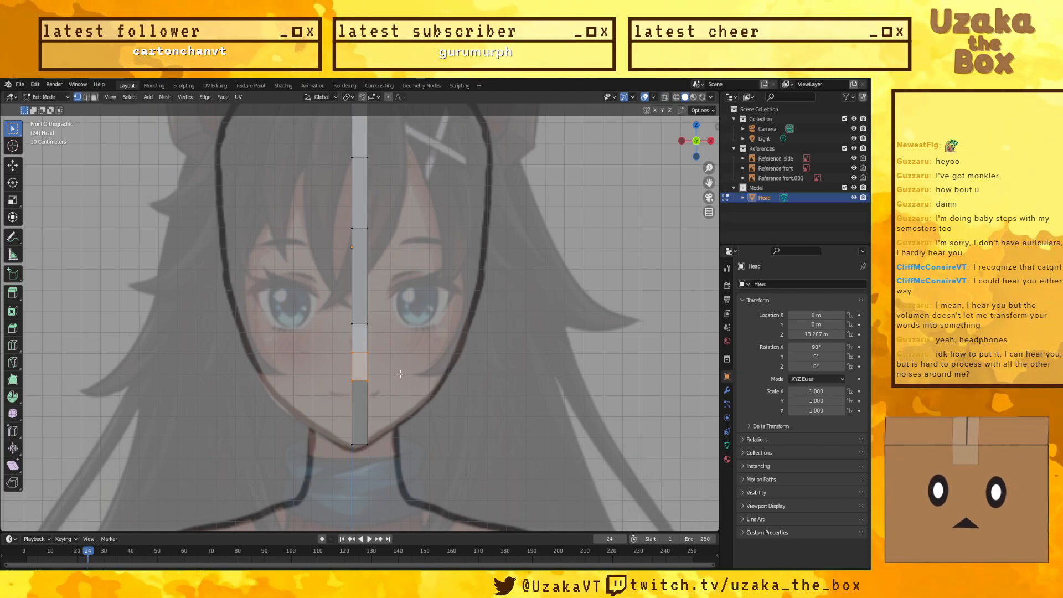
left_click(394, 405)
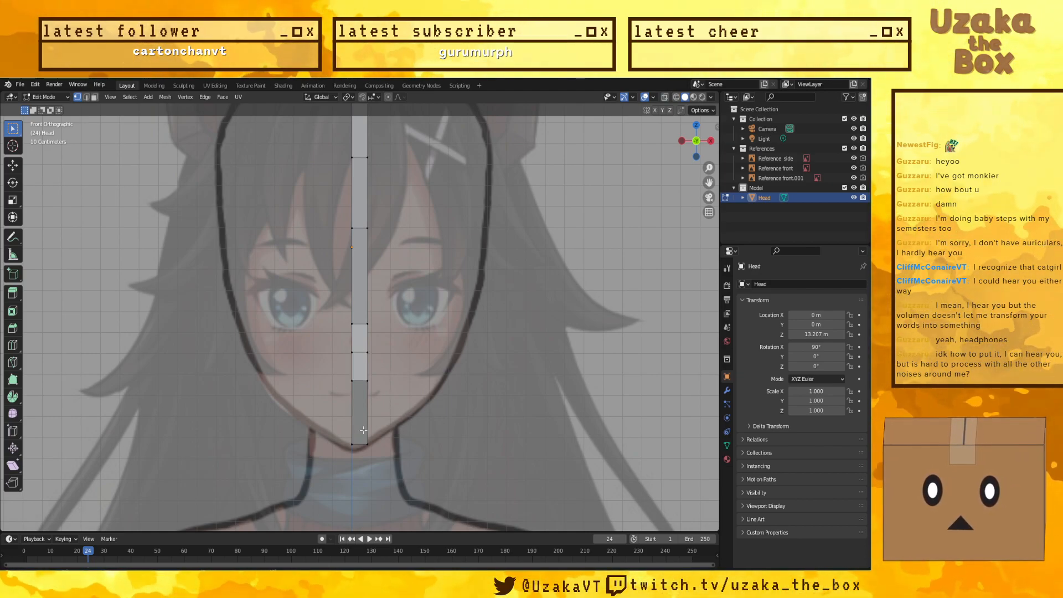
left_click(362, 409)
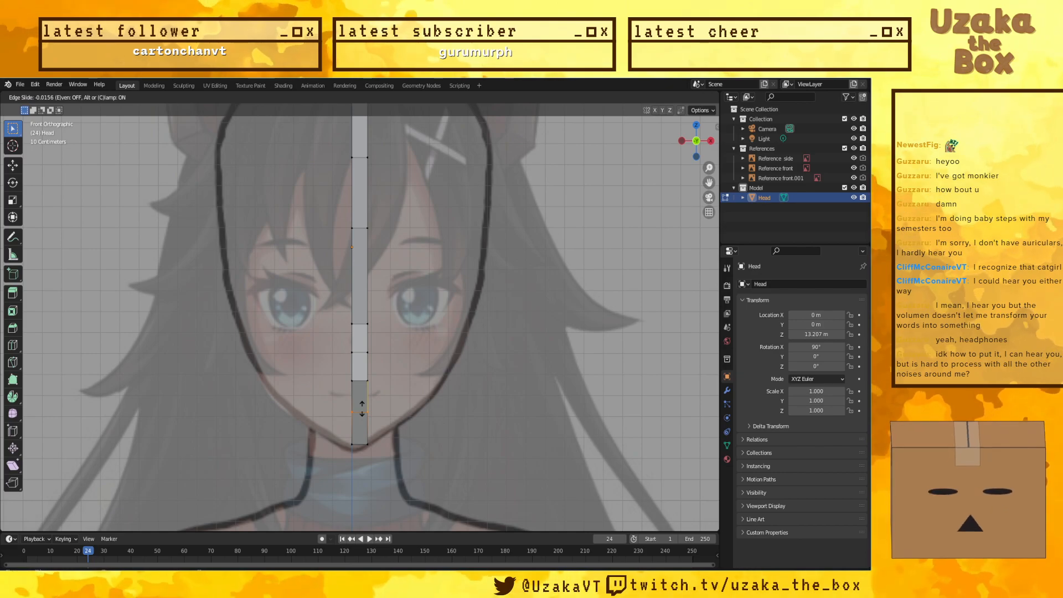
left_click(422, 403)
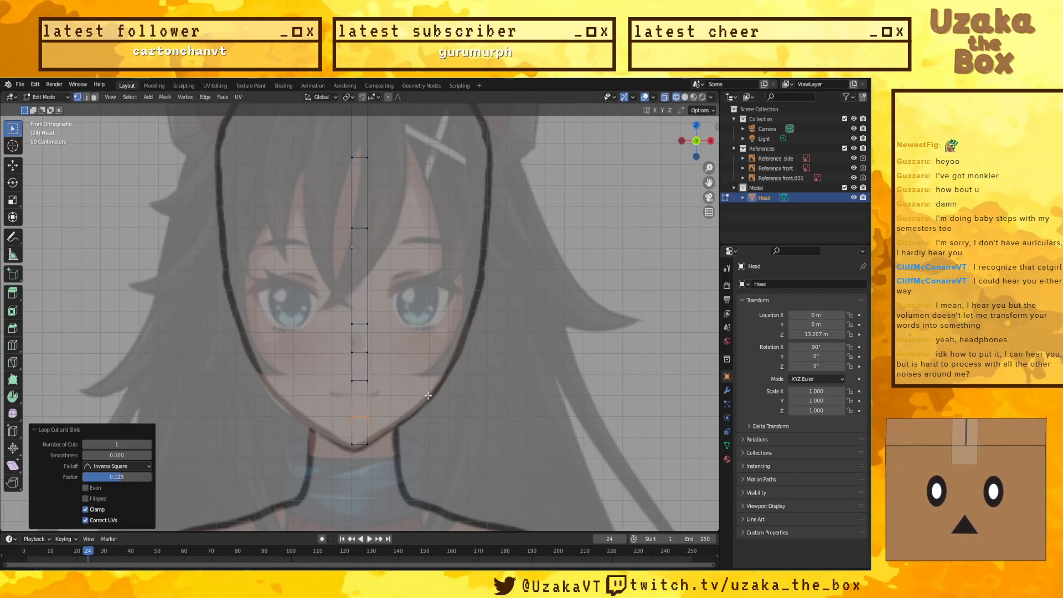
Step: Select the strip face directly below its mouth-level row and display the mesh in solid shading
key("KP_3")
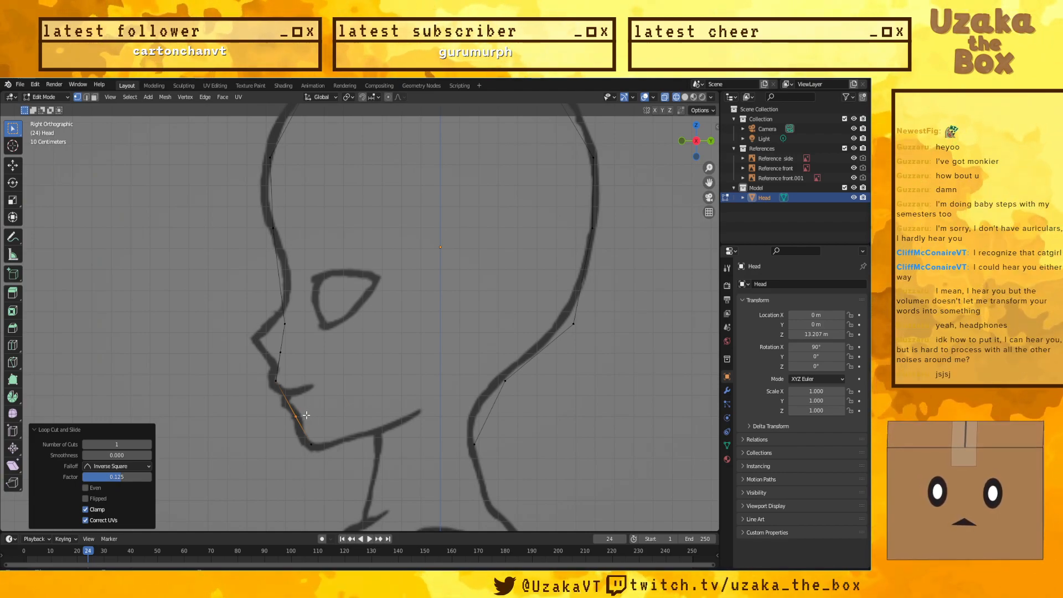
key("KP_1")
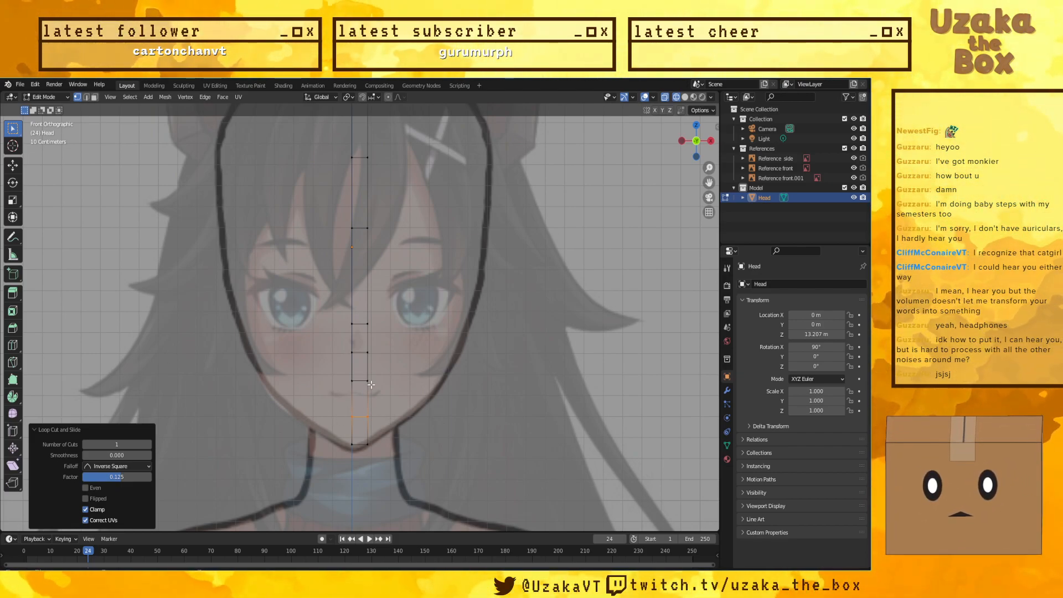
left_click_drag(376, 428, 375, 425)
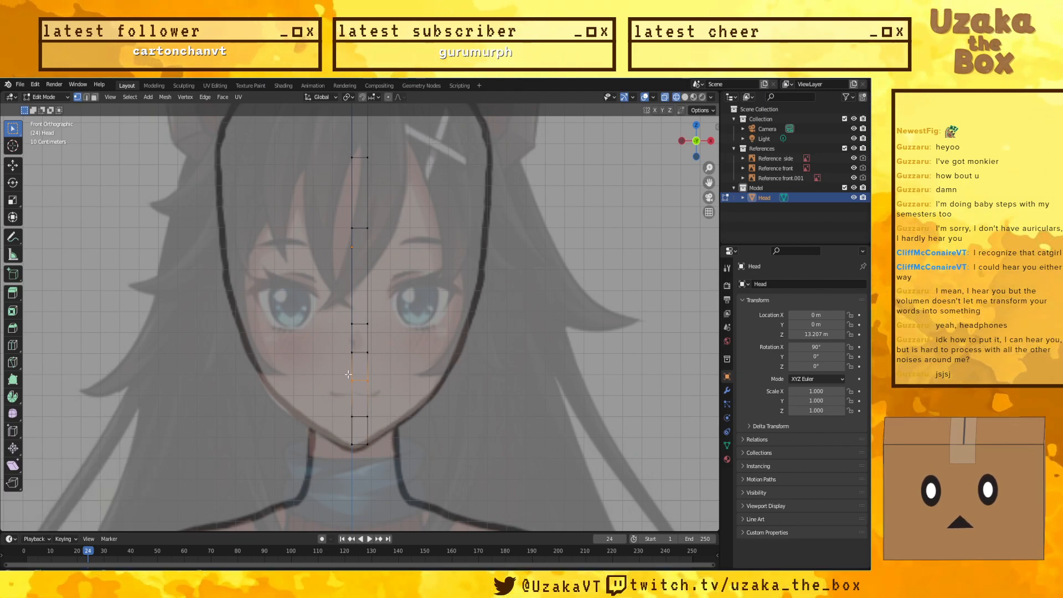
left_click(352, 381)
key("shift+z")
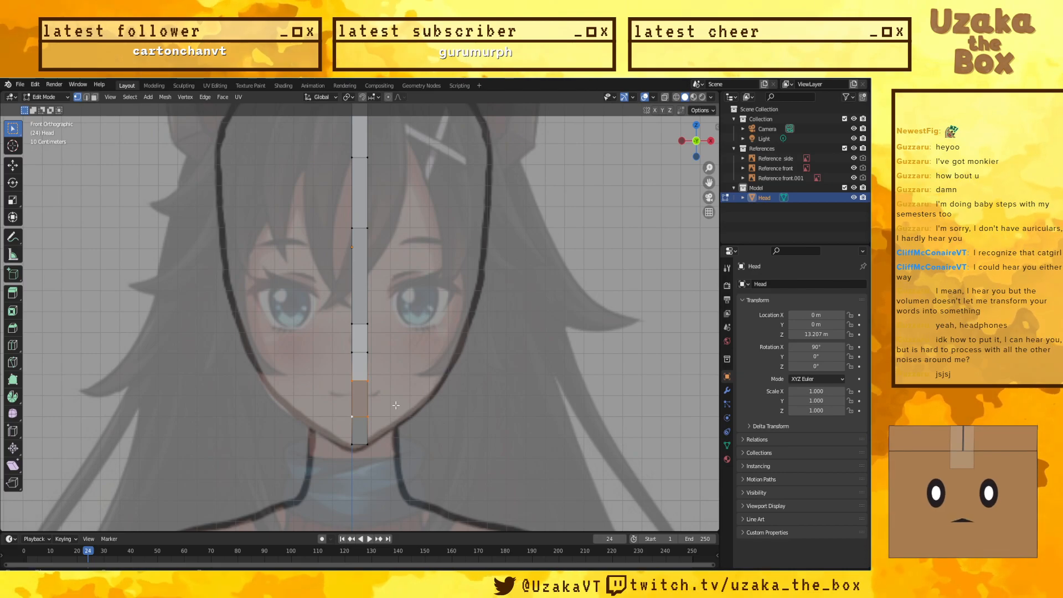
middle_click_drag(405, 408, 359, 399)
key("KP_1")
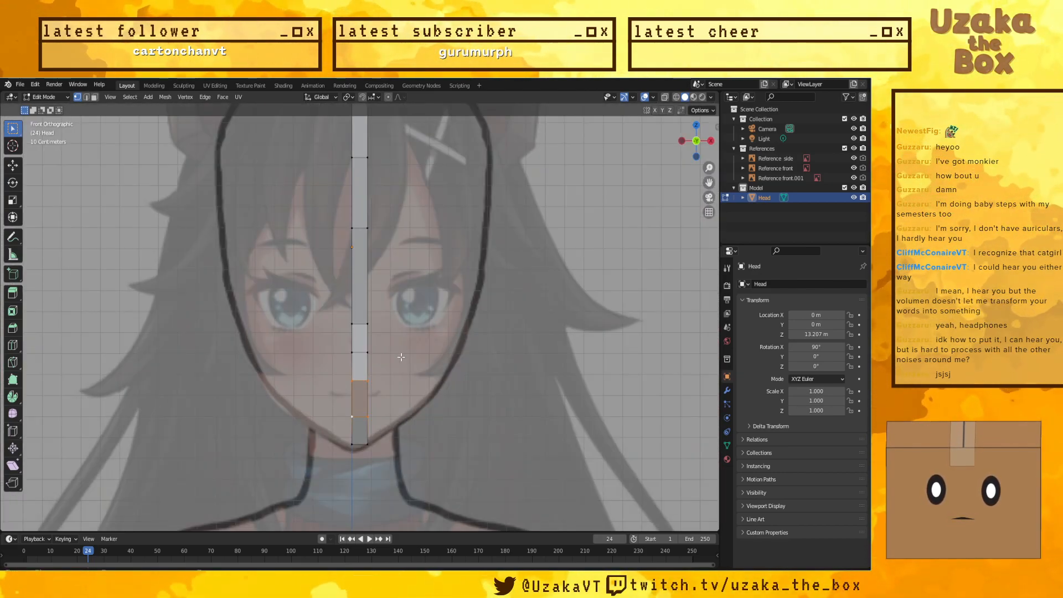
Step: Select the face above the strip's mouth-level row in face mode, and the face below that row by its four corner vertices
left_click(95, 97)
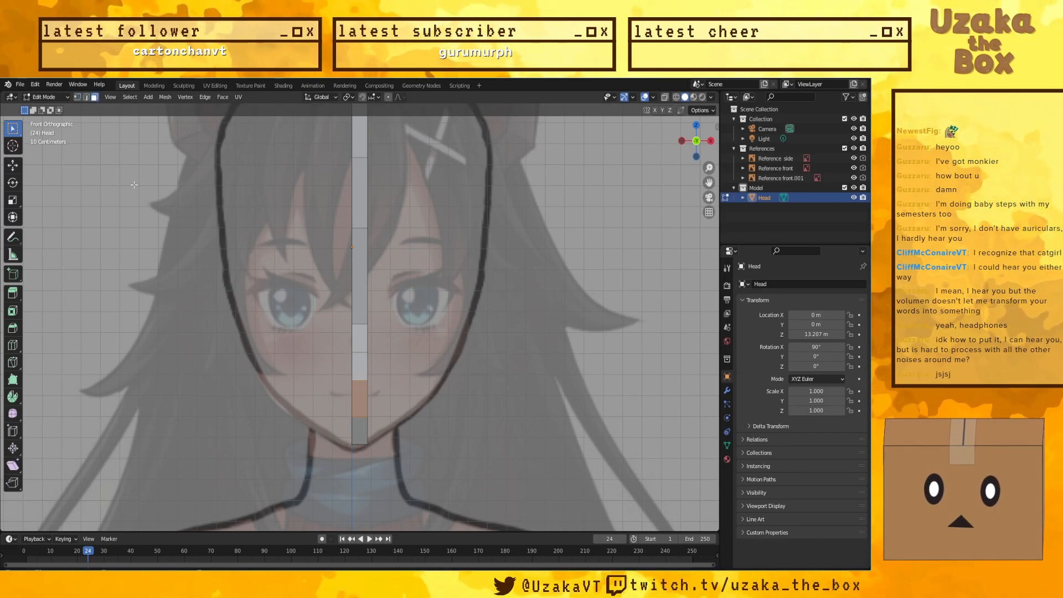
left_click(361, 374)
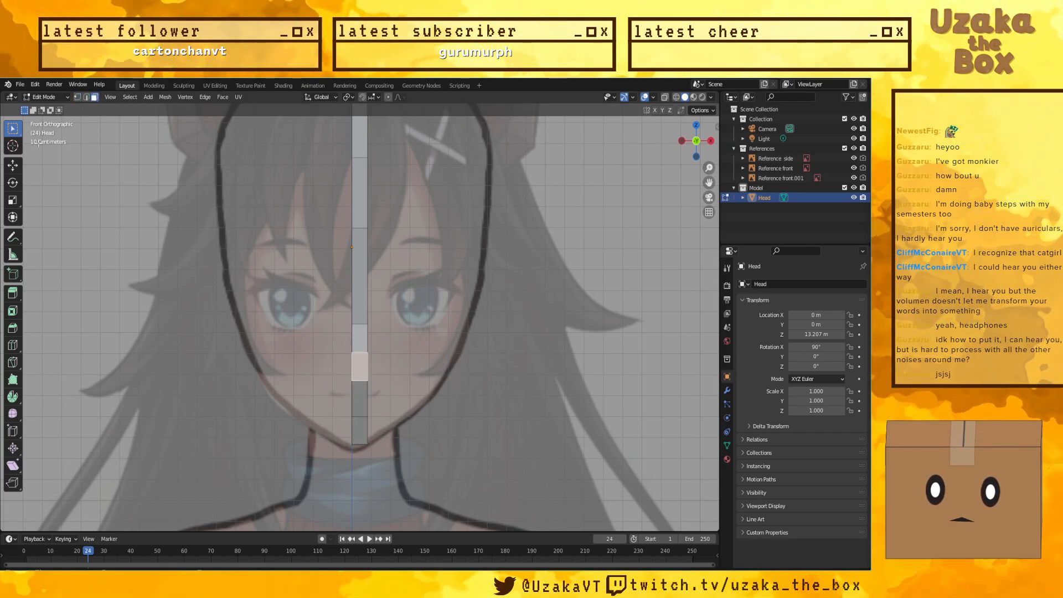
left_click(77, 97)
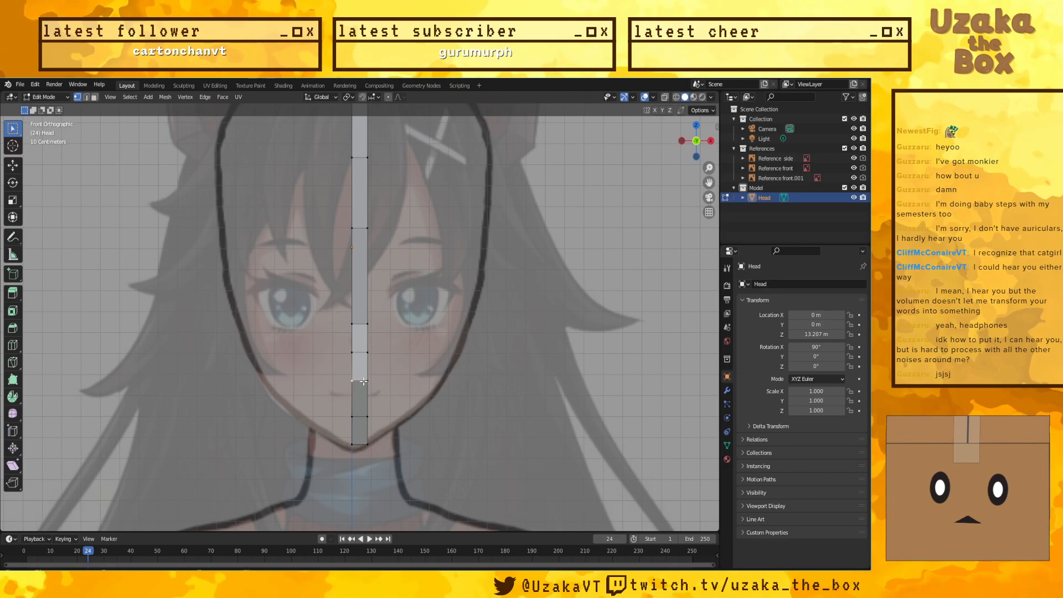
left_click(367, 381, "shift")
left_click(368, 415, "shift")
left_click(353, 416, "shift")
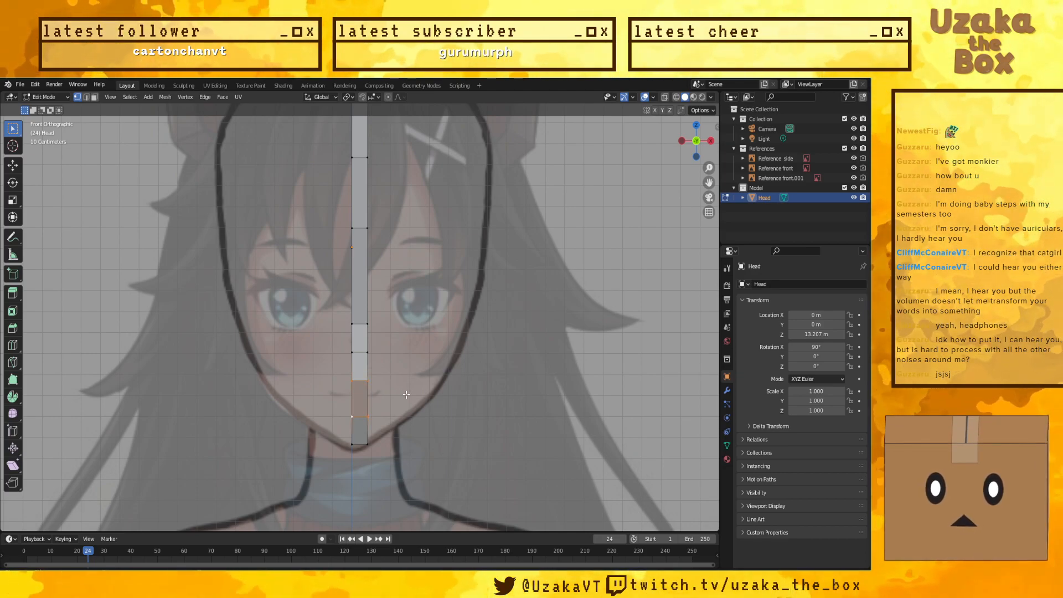
Step: Examine the strip's face rows from an angle and compare them with the front and side reference drawings
scroll(407, 394, "up", 2)
middle_click_drag(407, 394, 394, 392)
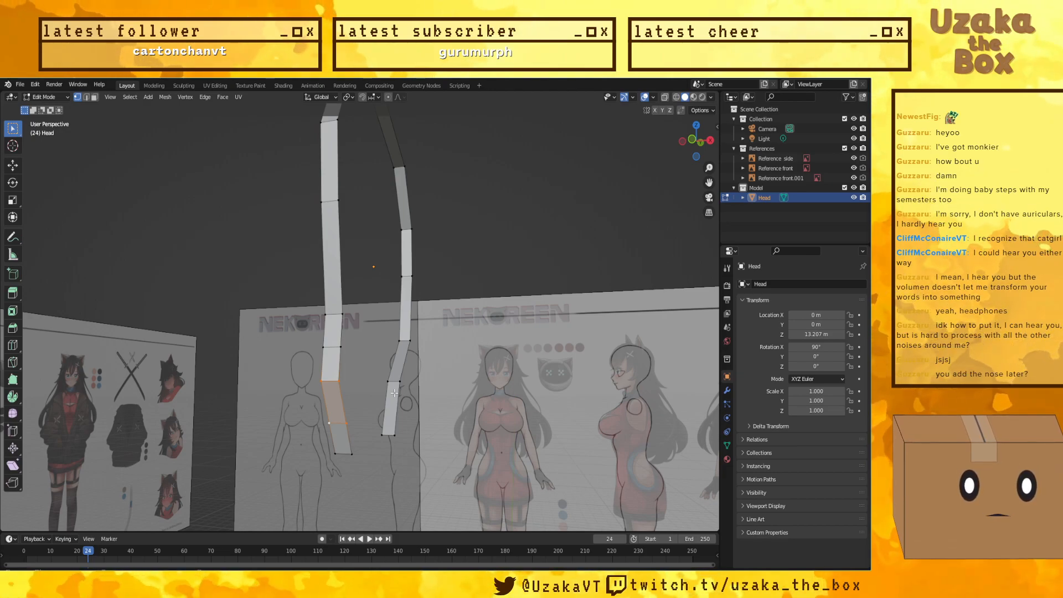
key("KP_1")
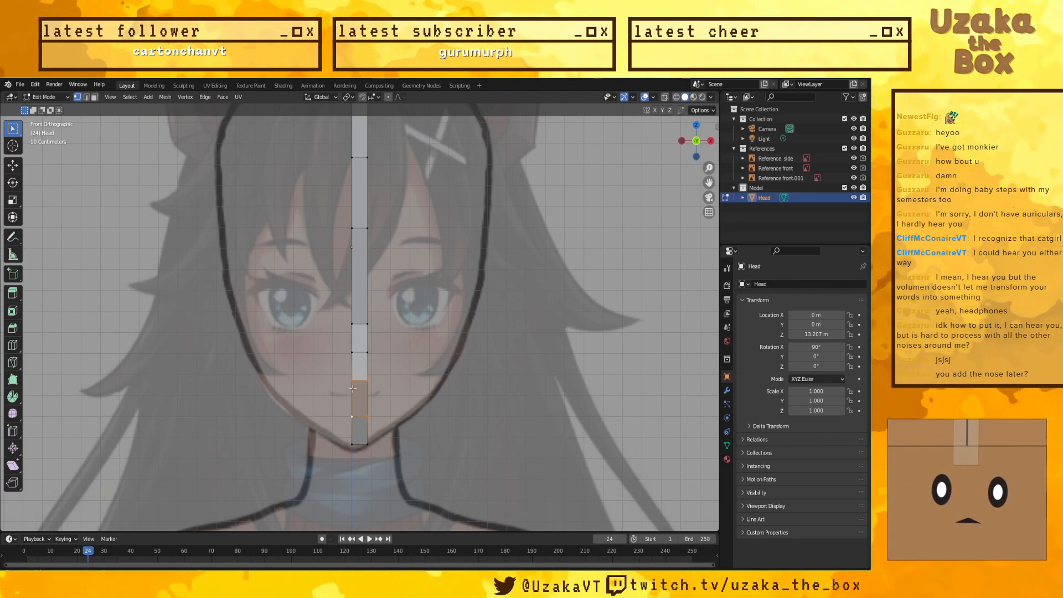
scroll(435, 278, "down", 3)
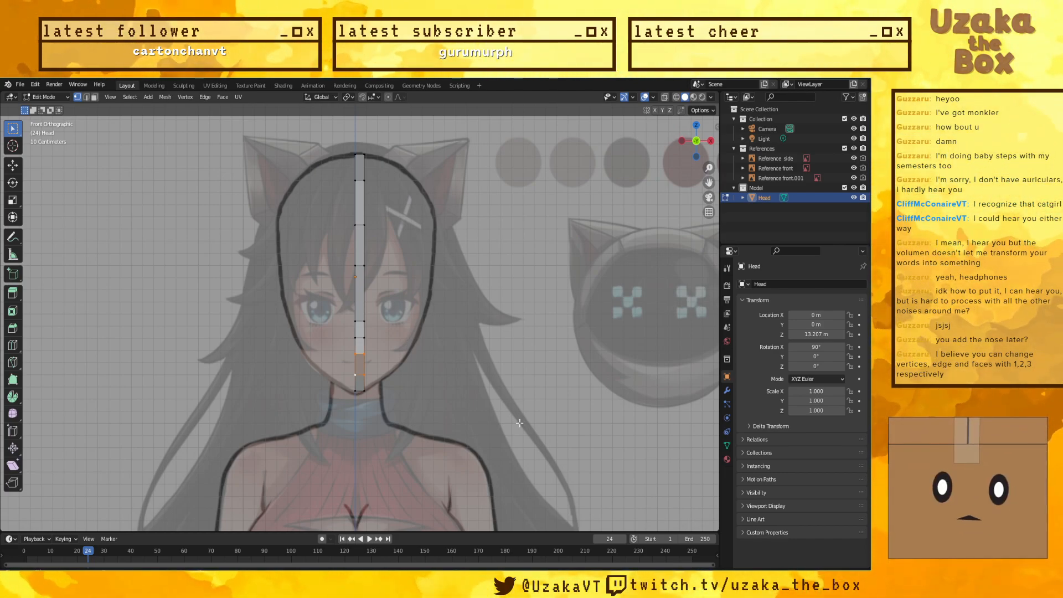
scroll(504, 457, "down", 2)
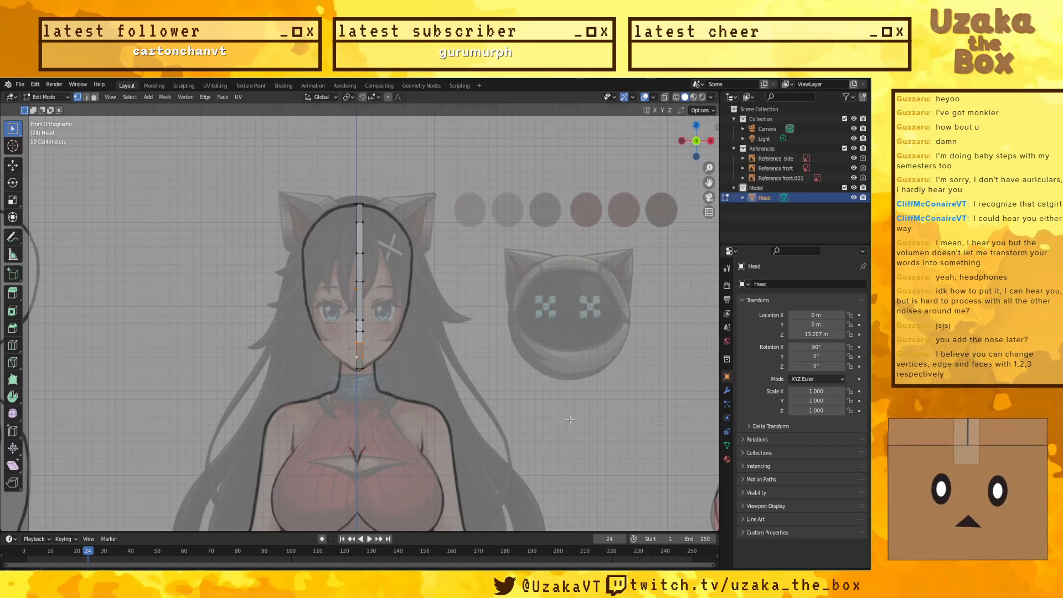
middle_click_drag(486, 354, 392, 352)
key("KP_1")
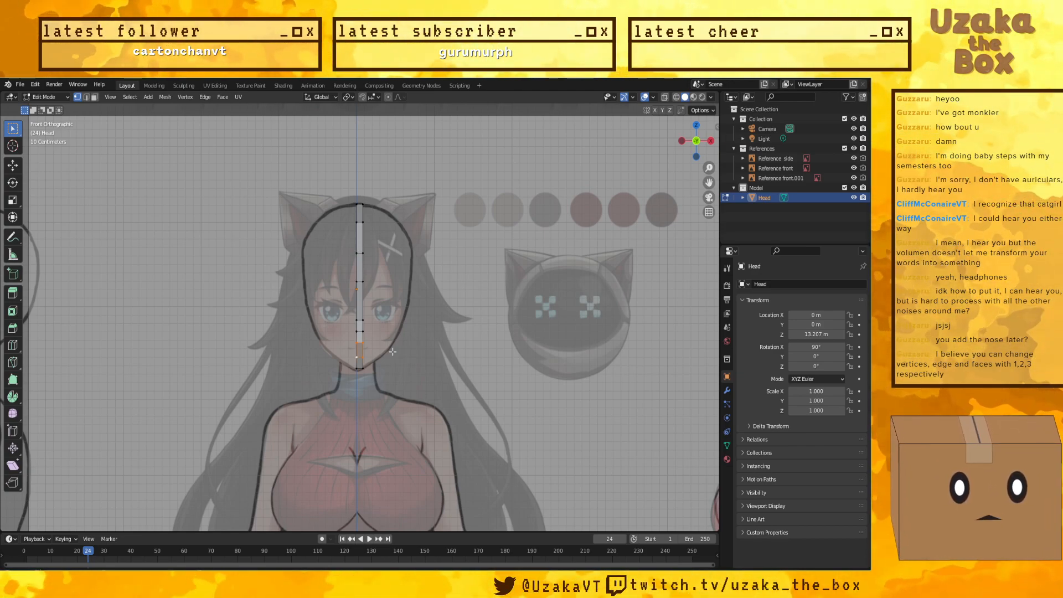
key("KP_3")
key("KP_1")
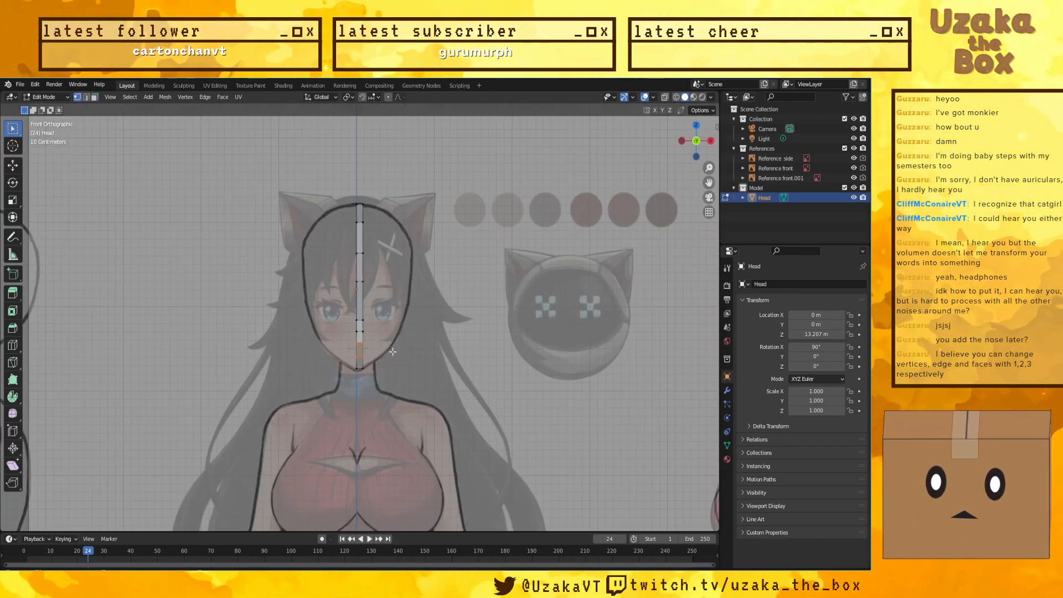
scroll(393, 351, "up", 4)
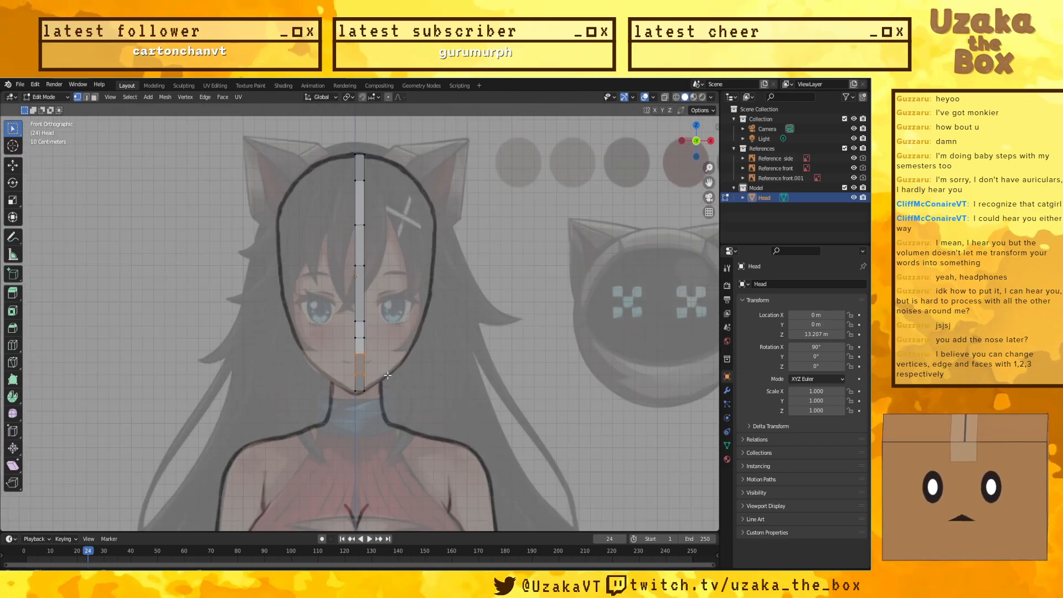
key("KP_3")
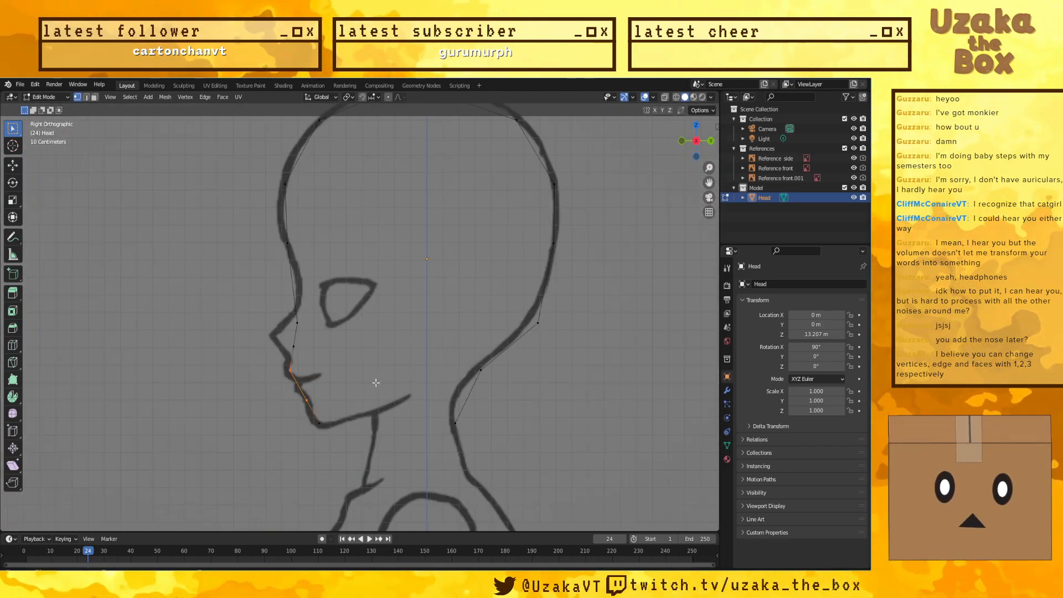
key("KP_1")
key("KP_3")
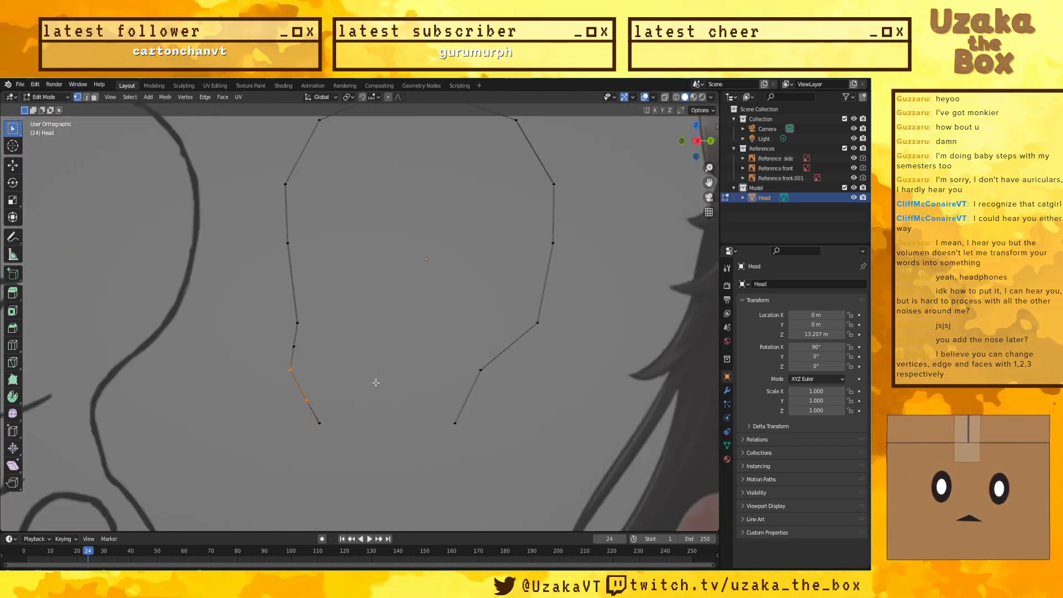
key("KP_1")
key("KP_3")
key("KP_1")
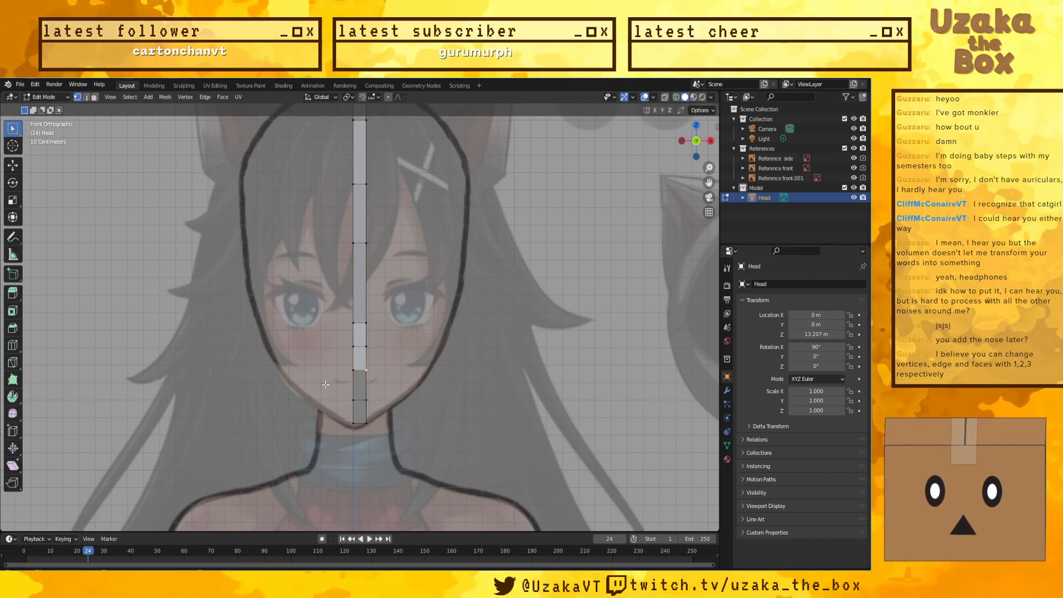
key("KP_3")
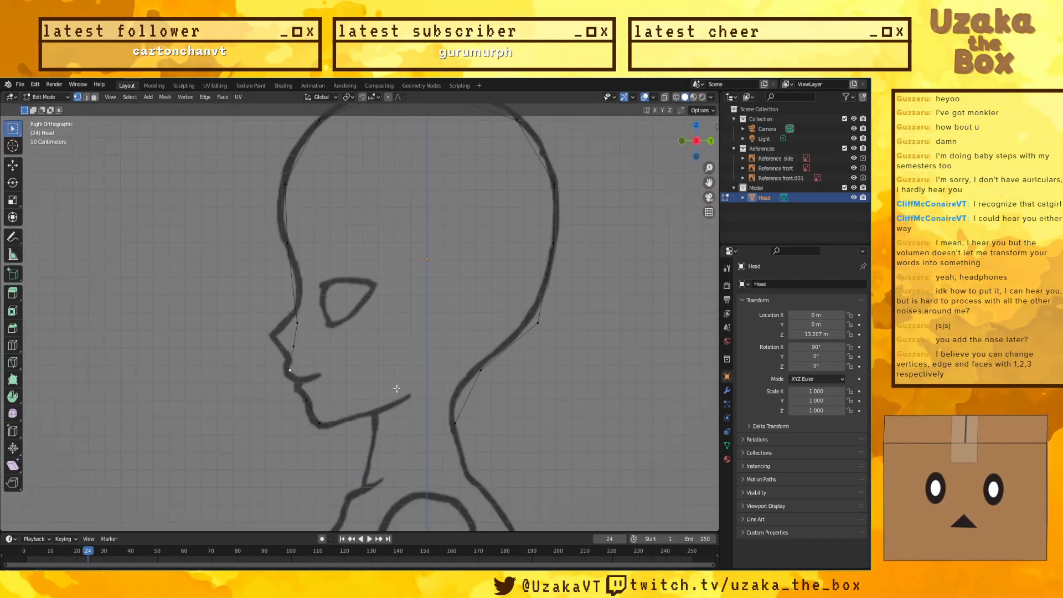
Step: Move the strip's row between eye level and mouth level down along Z to just under the nose in the side reference
left_click(294, 347)
mouse_move(270, 333)
left_mouse_down()
mouse_move(468, 370)
mouse_move(523, 349)
mouse_move(515, 346)
left_mouse_up()
left_click_drag(275, 302, 307, 324)
key("g")
key("z")
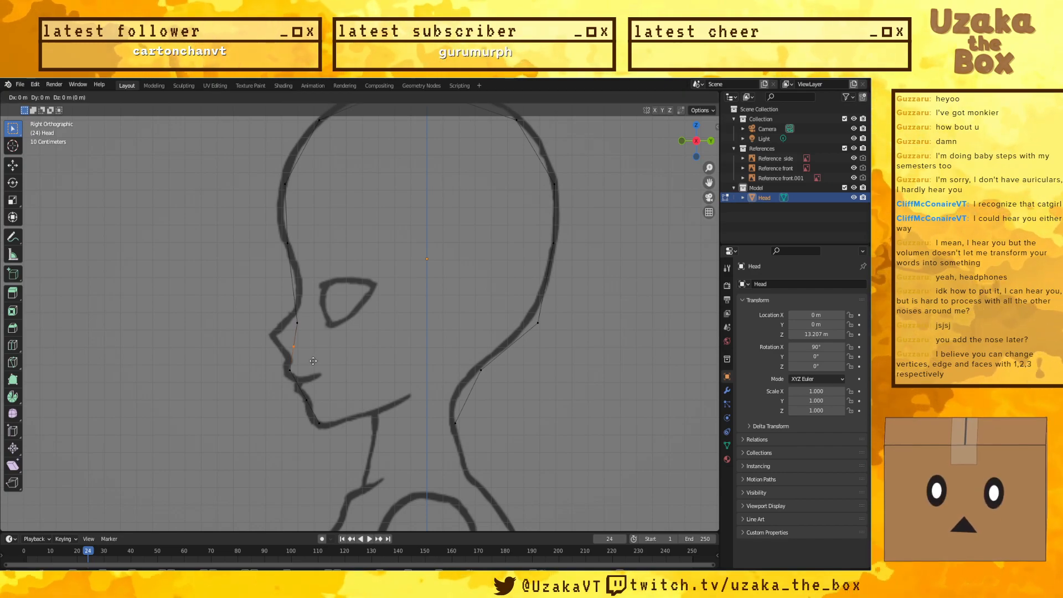
key("Escape")
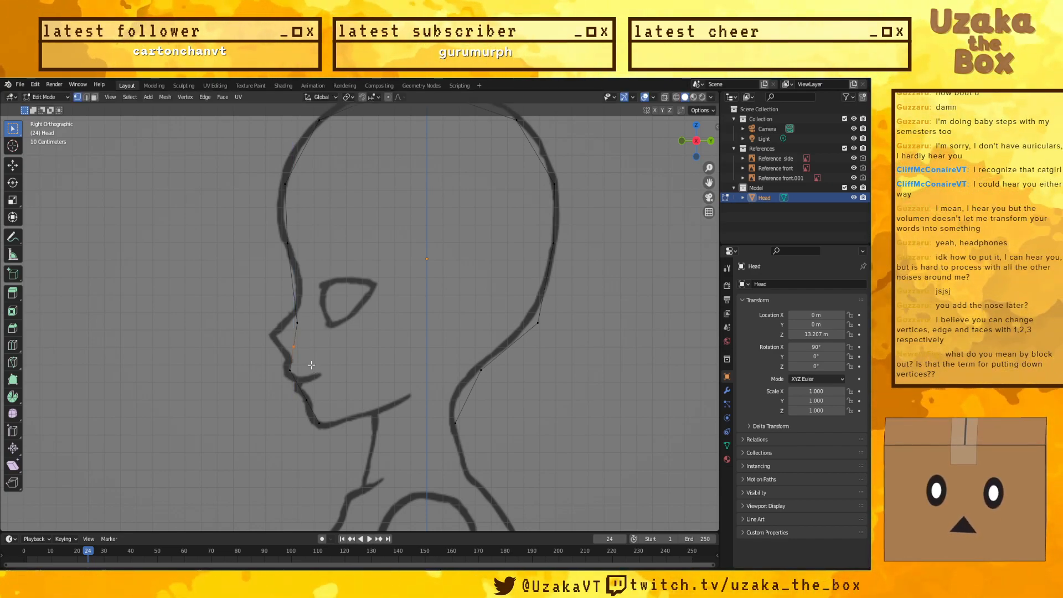
key("g")
key("z")
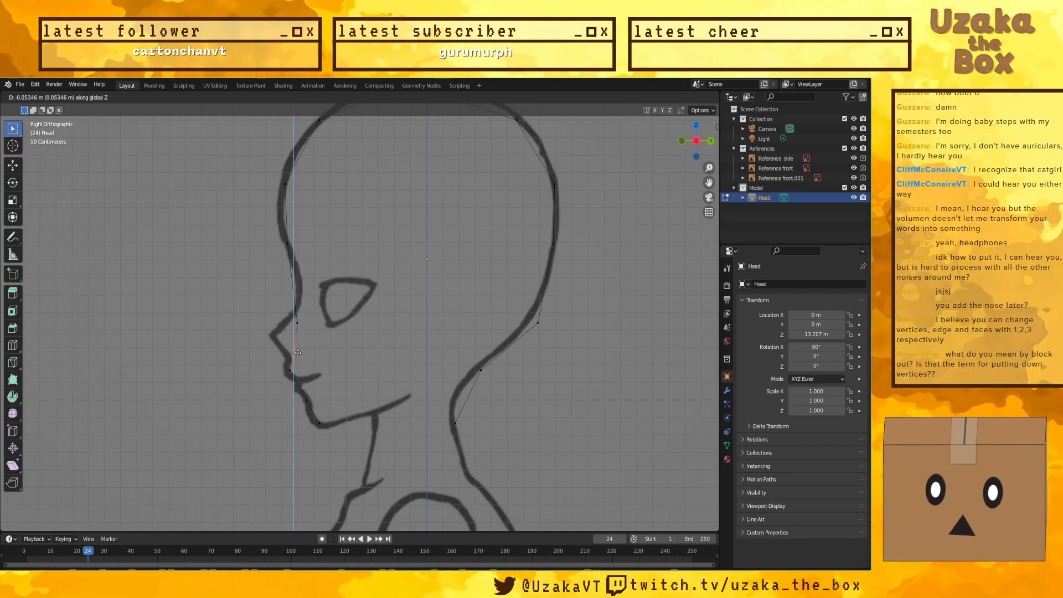
left_click(296, 357)
Step: Move the strip's front eye-level row up by 0.070337 m along Z to the nose bridge
left_click(298, 302)
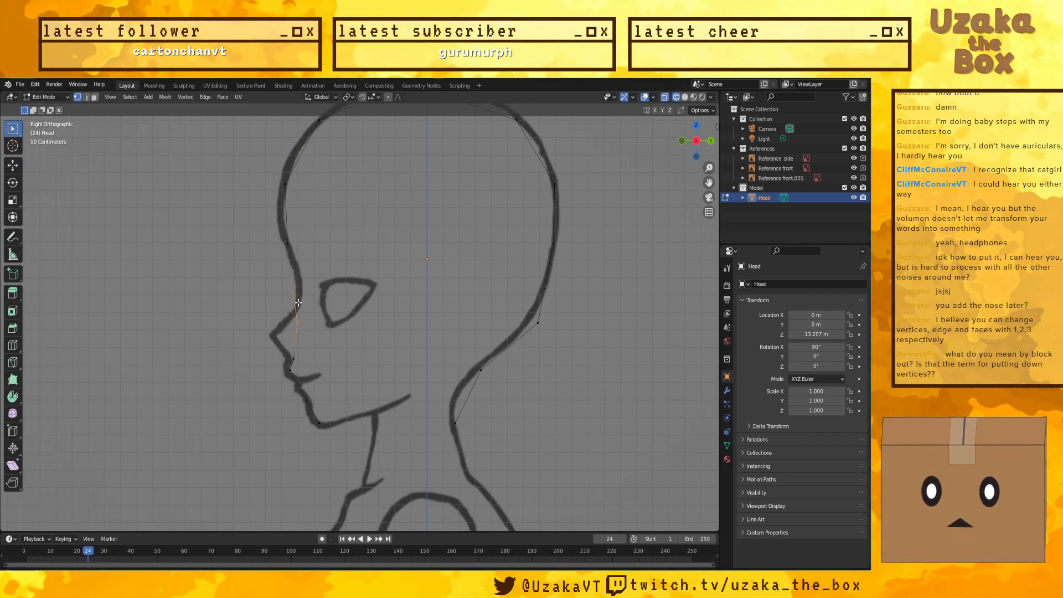
key("g")
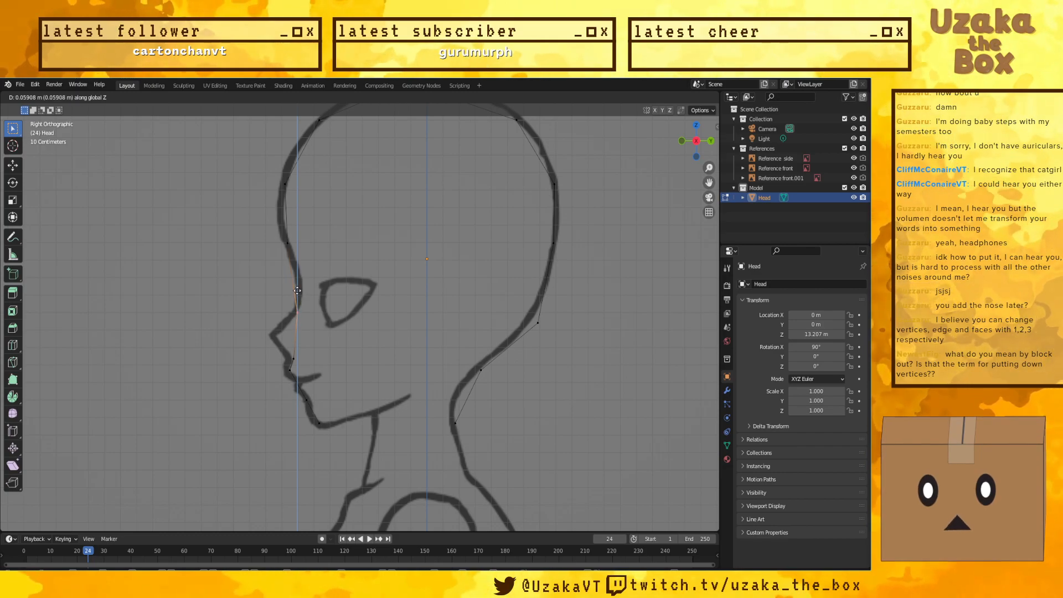
left_click(298, 290)
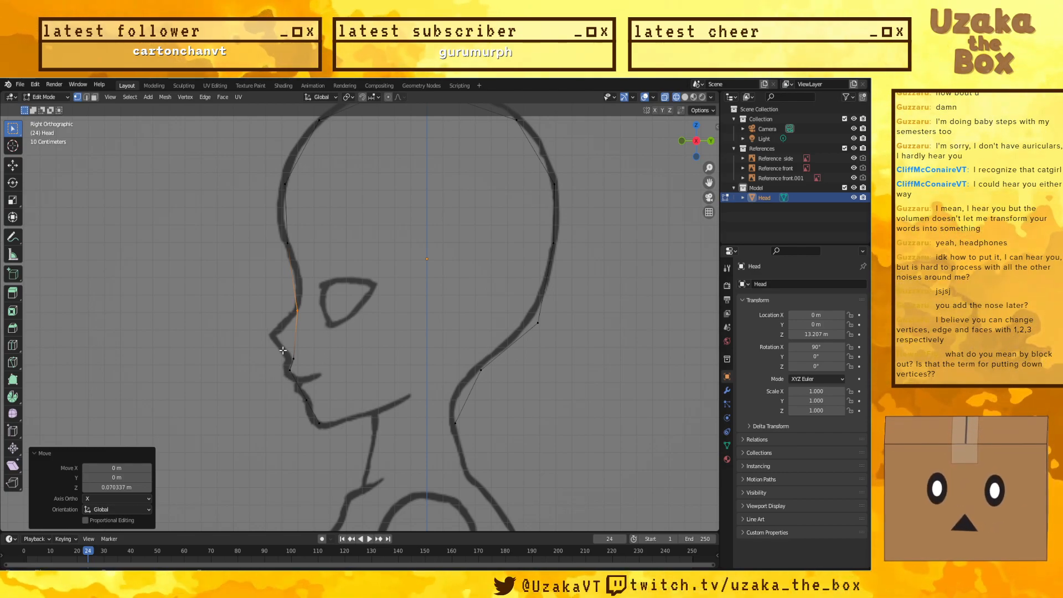
key("KP_1")
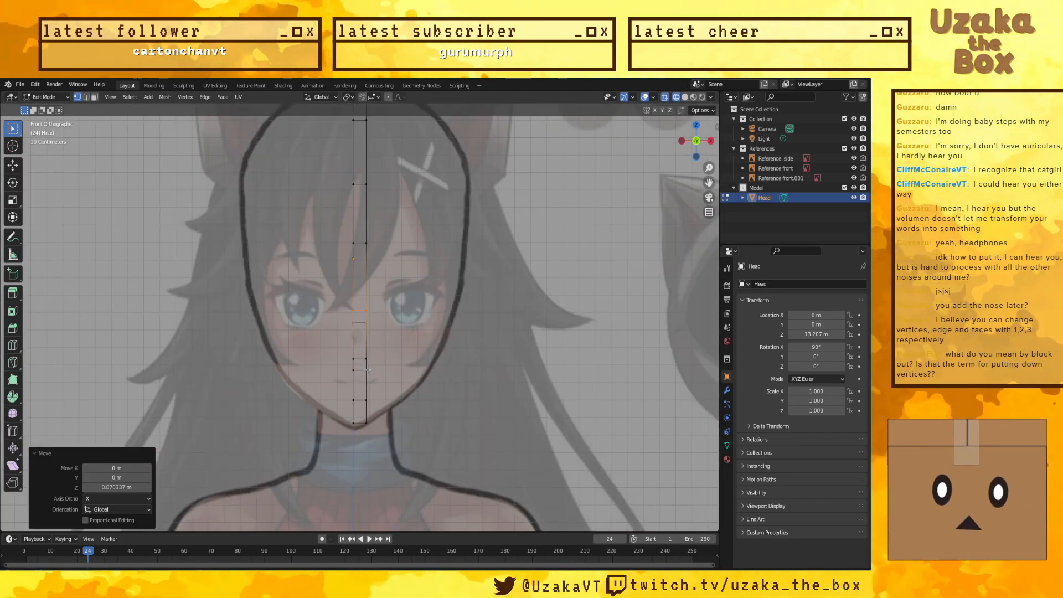
key("KP_3")
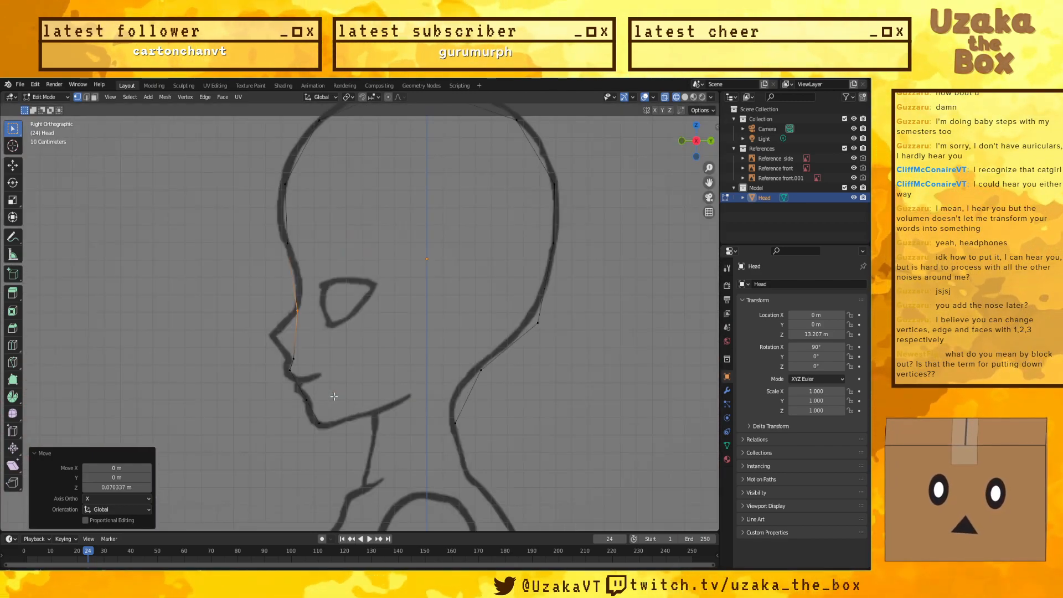
Step: Move the row between the mouth and chin up along Z and by -0.047829 m along Y onto the side profile
left_click(292, 393)
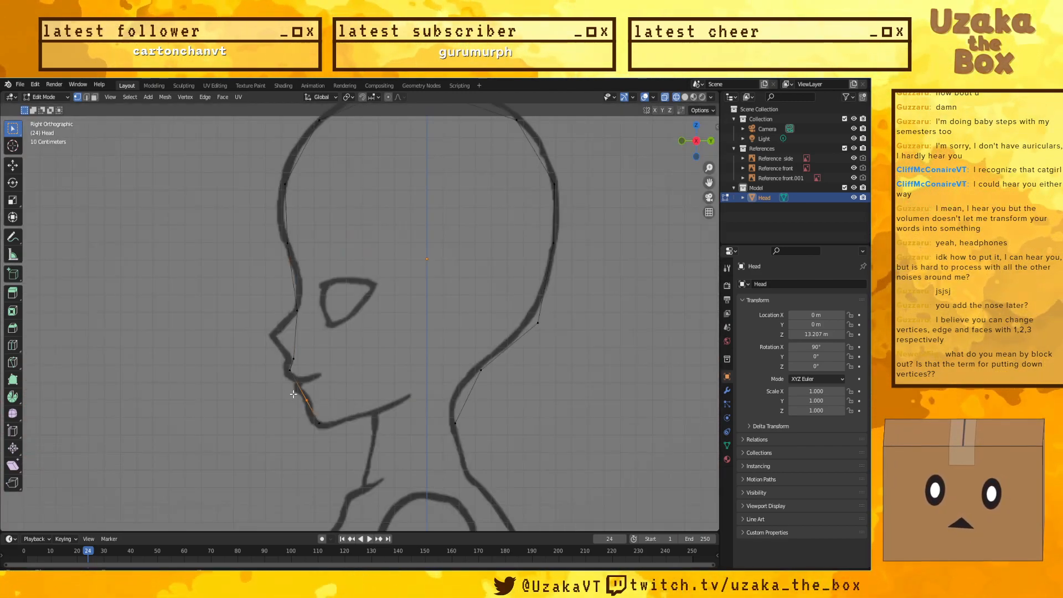
key("g")
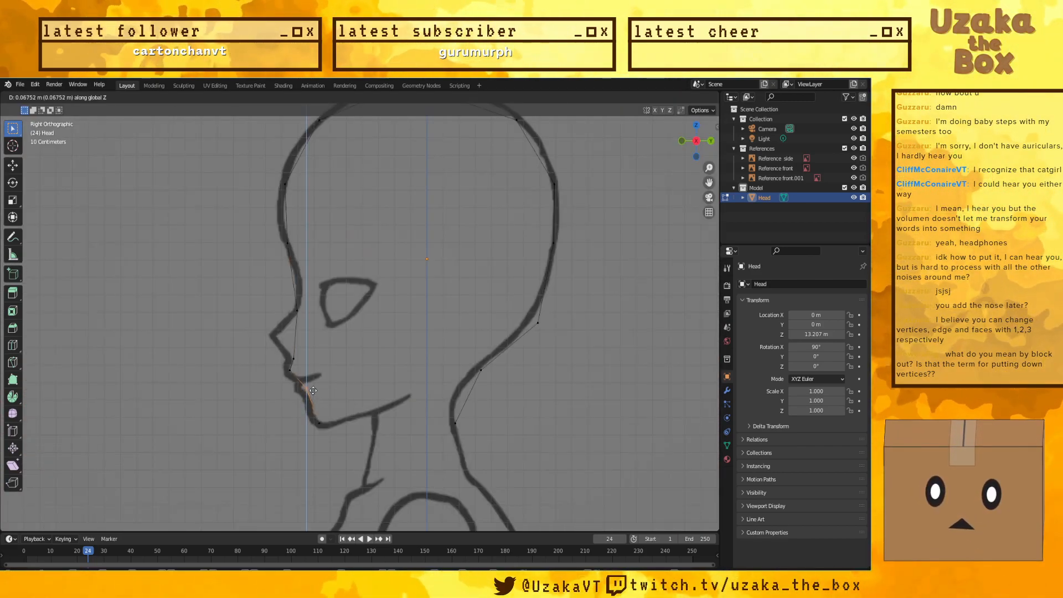
left_click(330, 386)
key("g")
key("y")
left_click(323, 389)
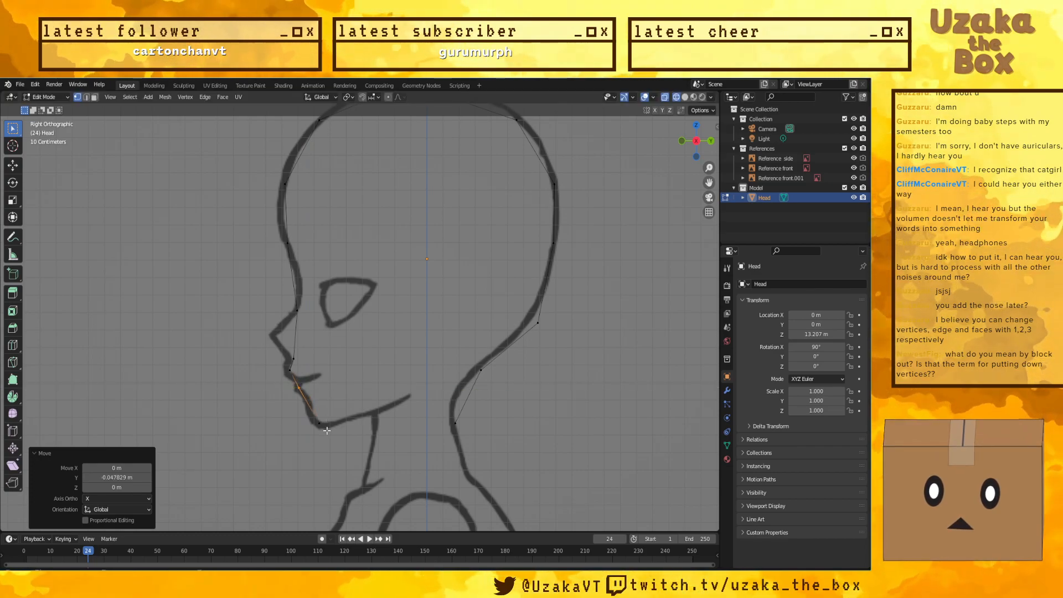
Step: Add a single loop cut across the strip between its lower-lip row and chin row, with a slide factor of 0.106
key("g")
key("g")
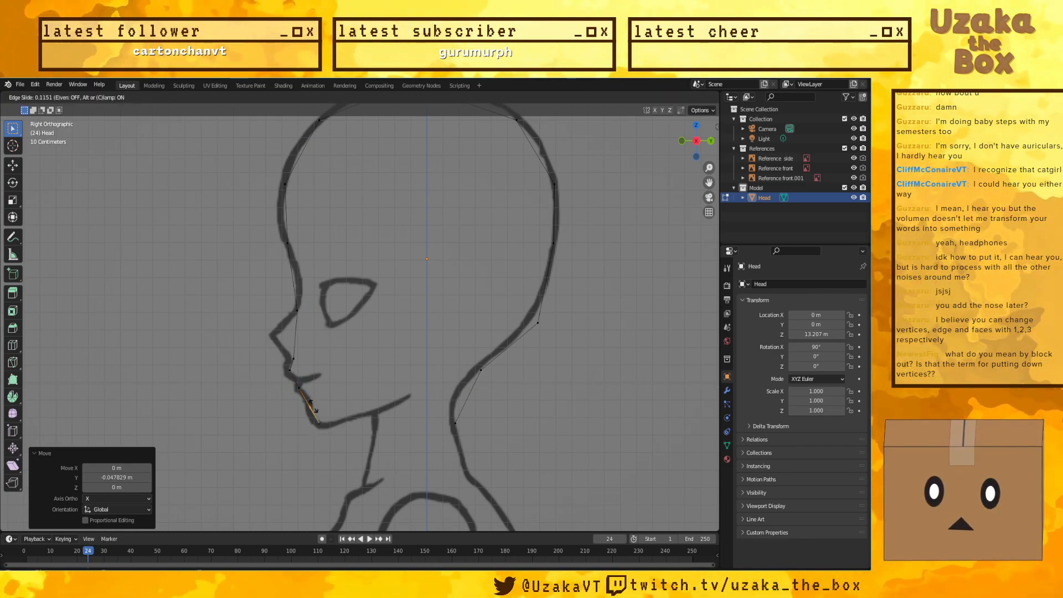
key("Escape")
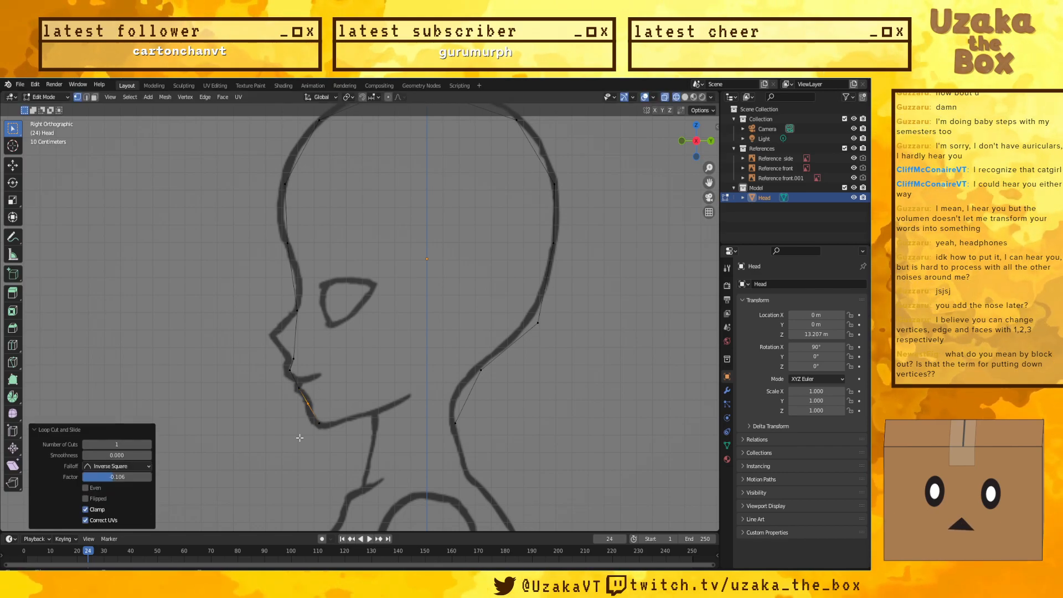
key("KP_1")
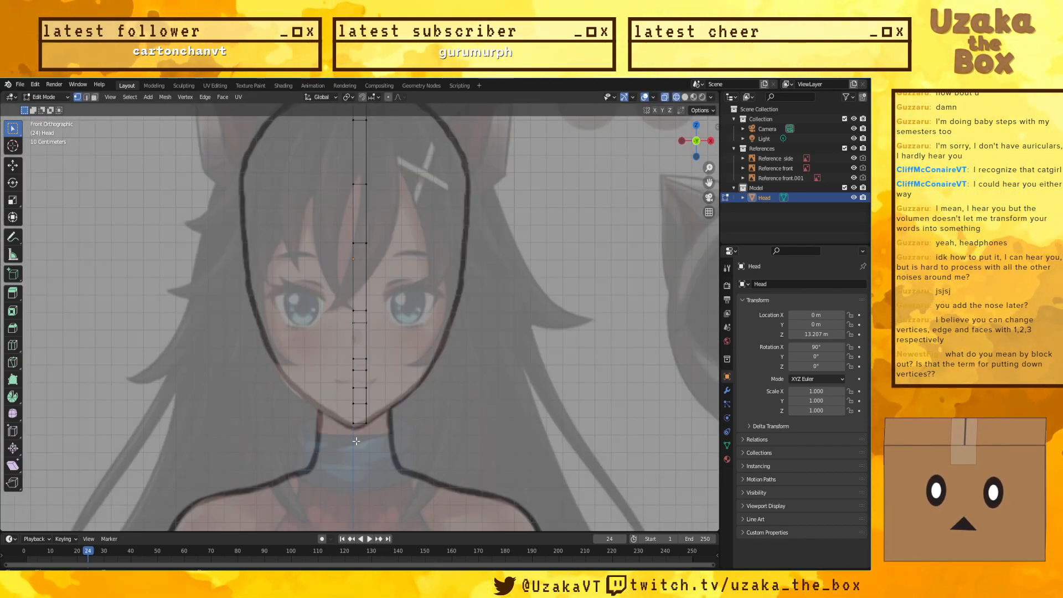
key("KP_3")
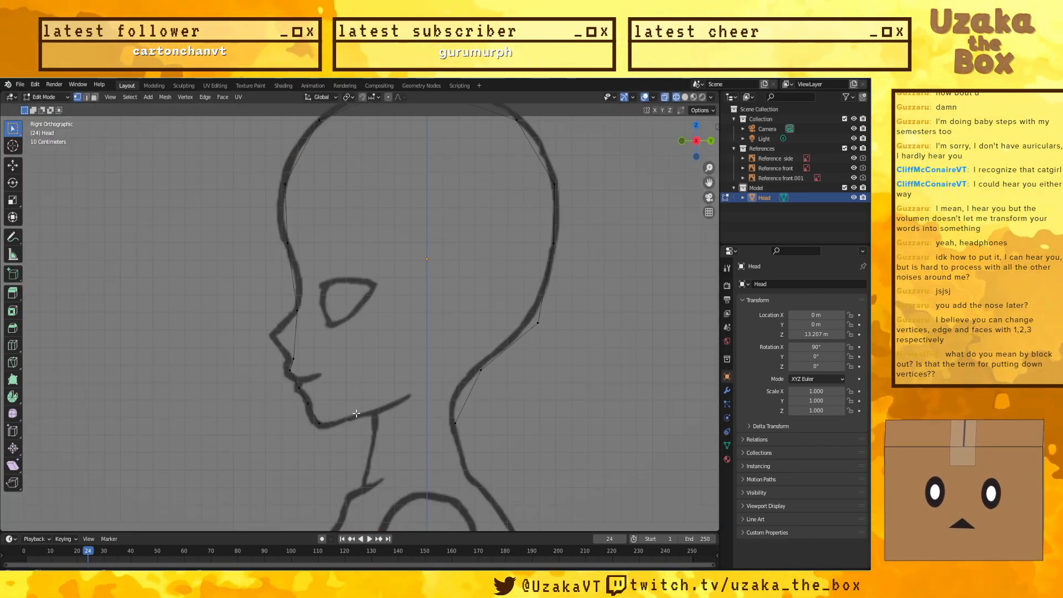
Step: Remove the strip's faces and connecting edges around the mouth, keeping the vertices in place
key("KP_1")
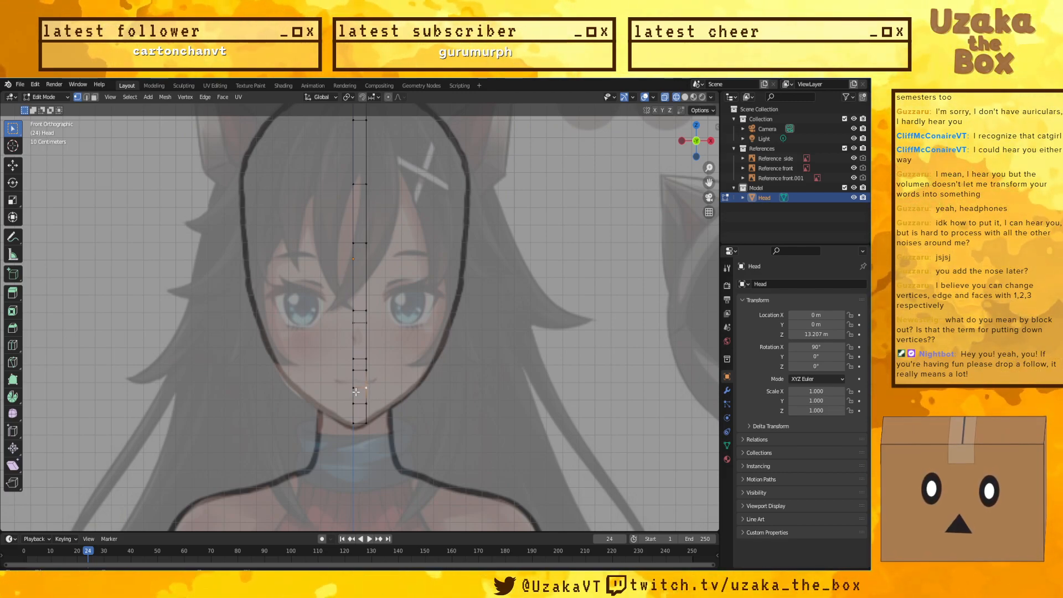
key("shift+z")
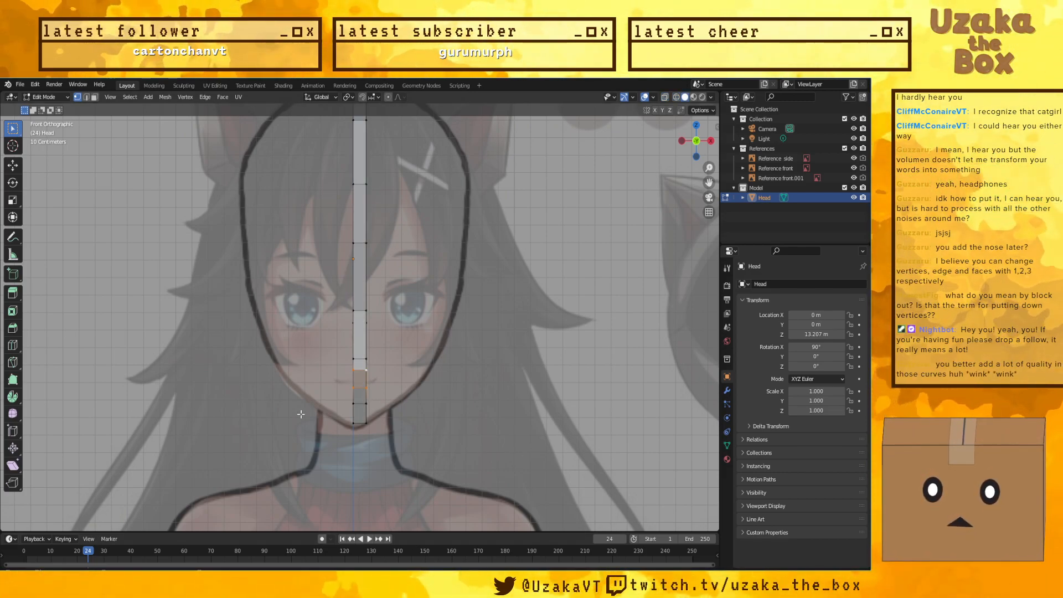
key("x")
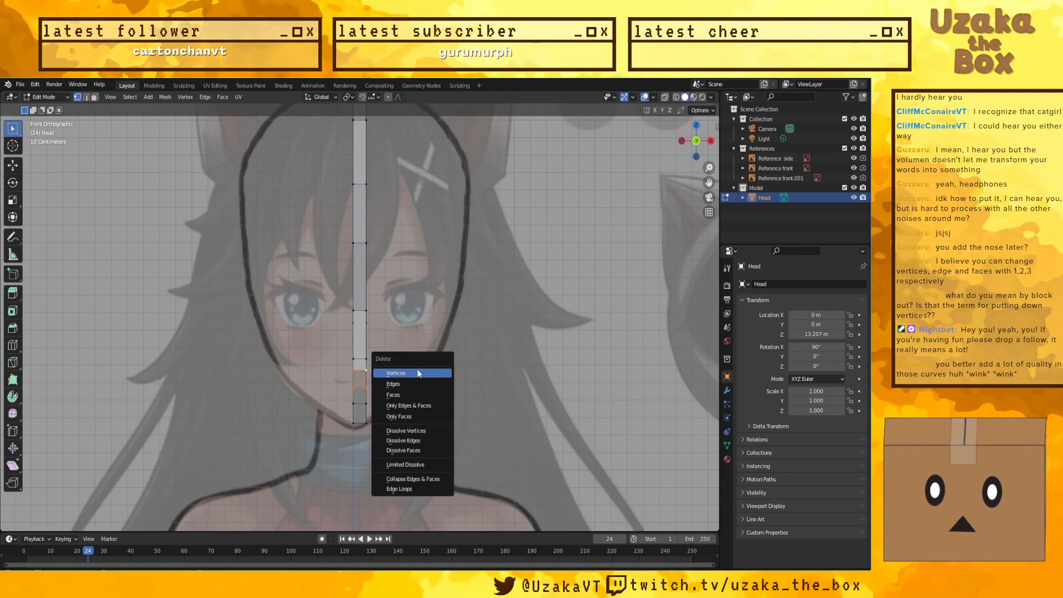
left_click(420, 417)
middle_click_drag(420, 417, 382, 381)
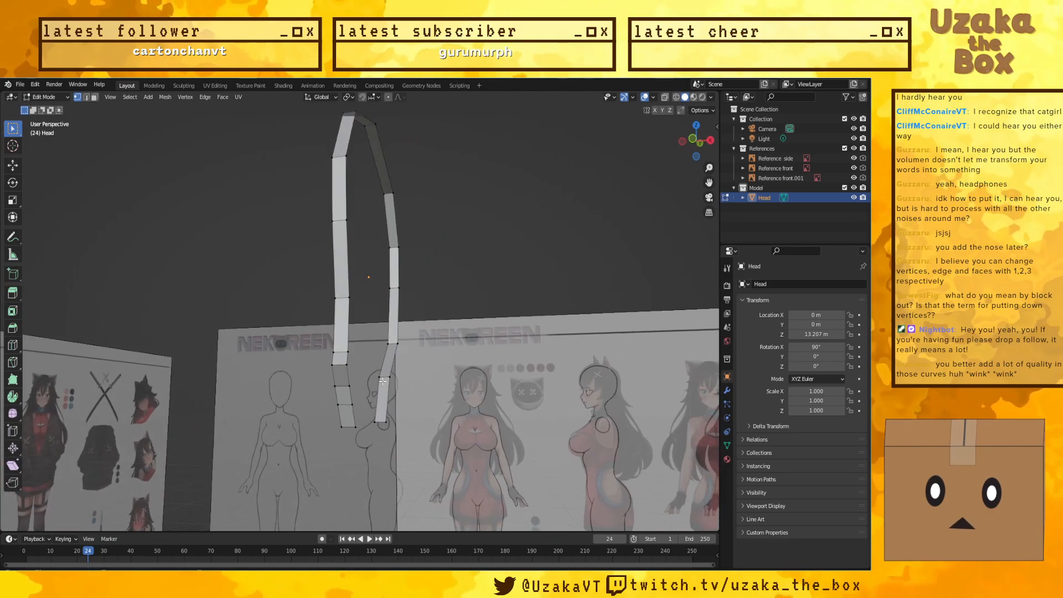
key("x")
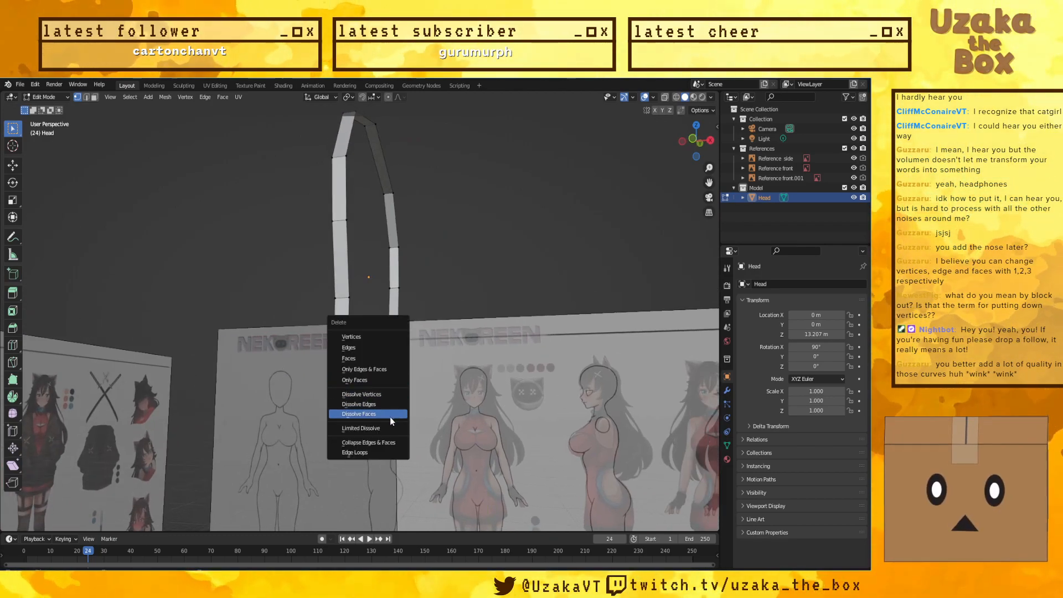
left_click(390, 378)
middle_click_drag(390, 378, 467, 386)
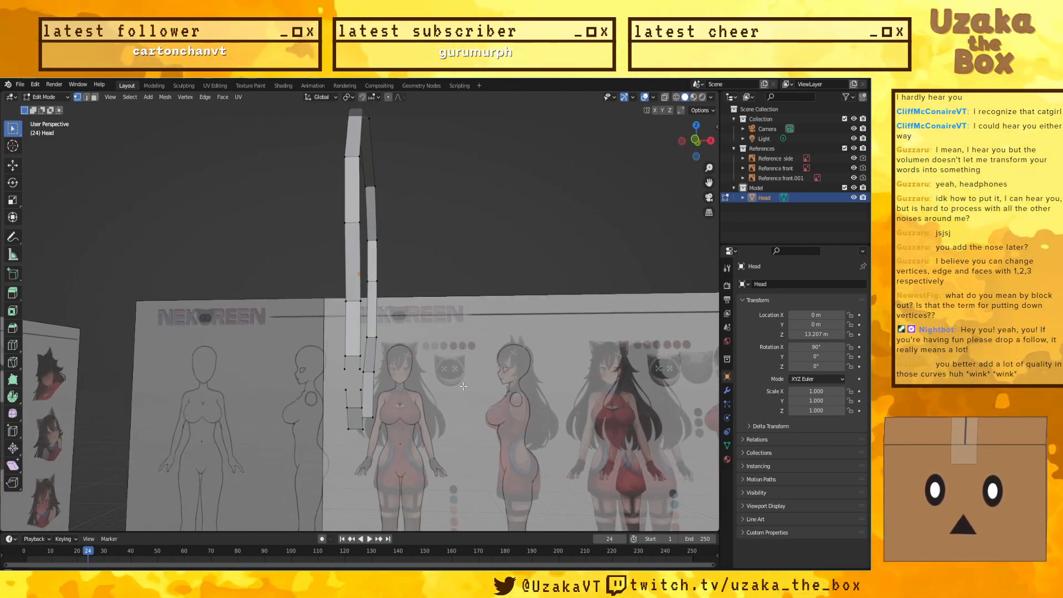
key("KP_1")
middle_click_drag(367, 385, 336, 387)
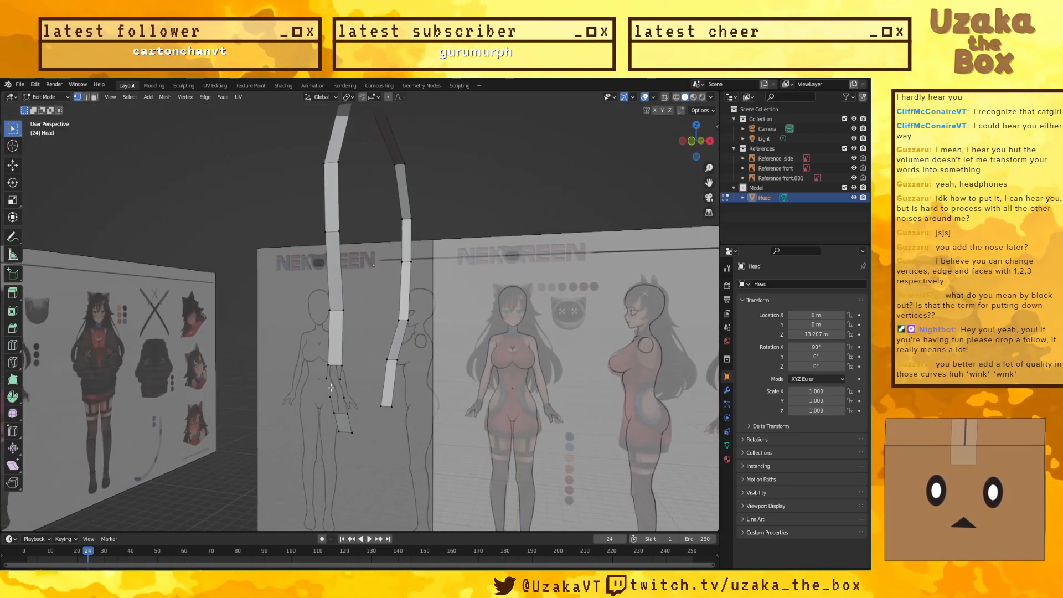
Step: Fill one face just above the mouth and one just below it, leaving the mouth gap open between them
left_click(333, 379)
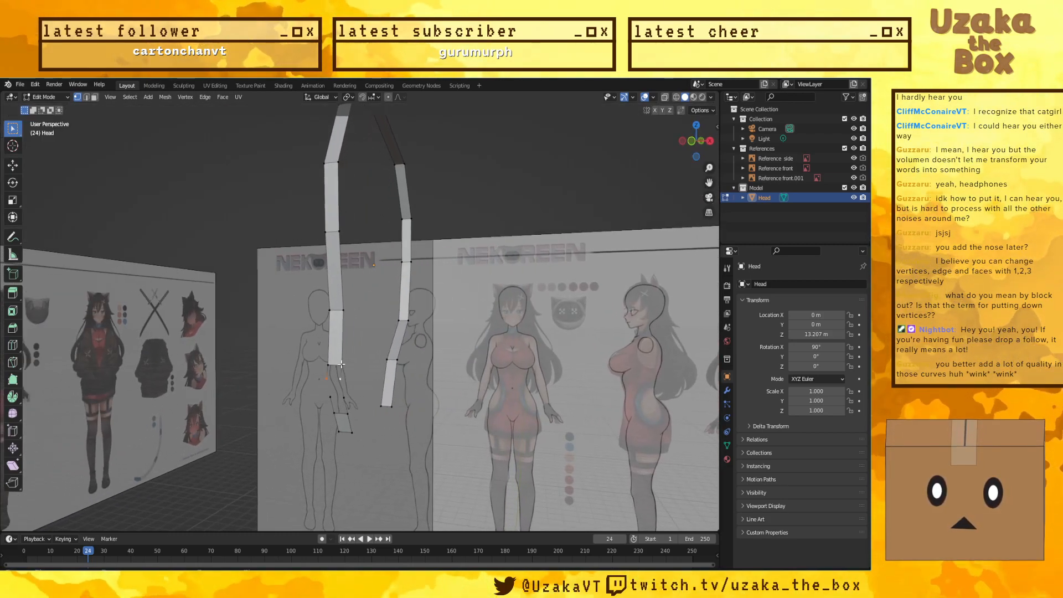
left_click(348, 413, "shift")
left_click(335, 413, "shift")
left_click(331, 398, "shift")
key("f")
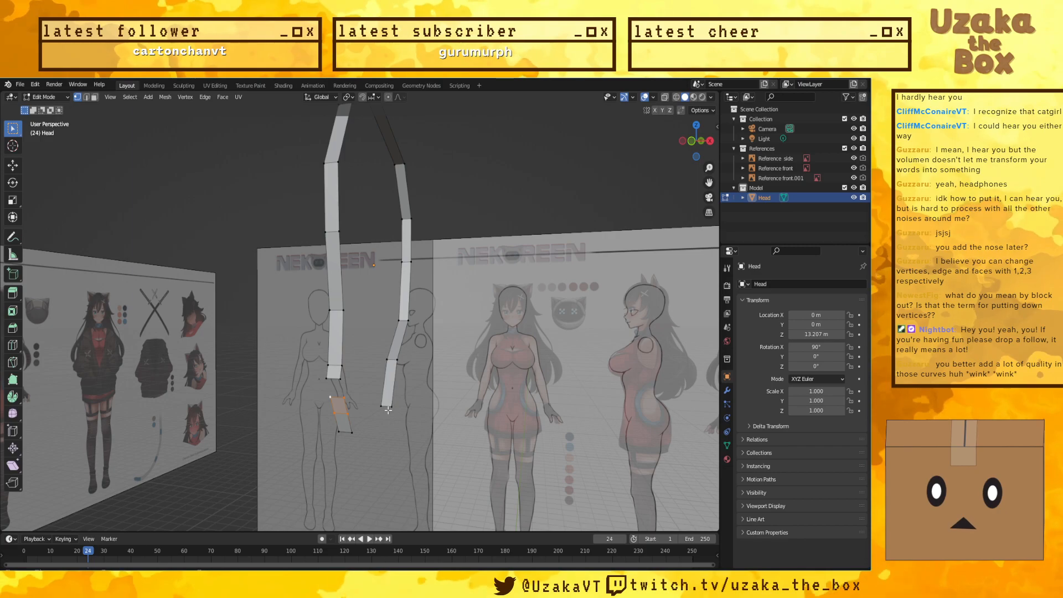
Step: Extrude the side edge of the face above the mouth by X 0.11957 m and Z -0.011723 m, and rotate it 27.8°
key("KP_3")
key("KP_1")
mouse_move(389, 411)
middle_mouse_down()
mouse_move(399, 413)
mouse_move(385, 414)
mouse_move(366, 387)
middle_mouse_up()
key("KP_1")
key("shift+z")
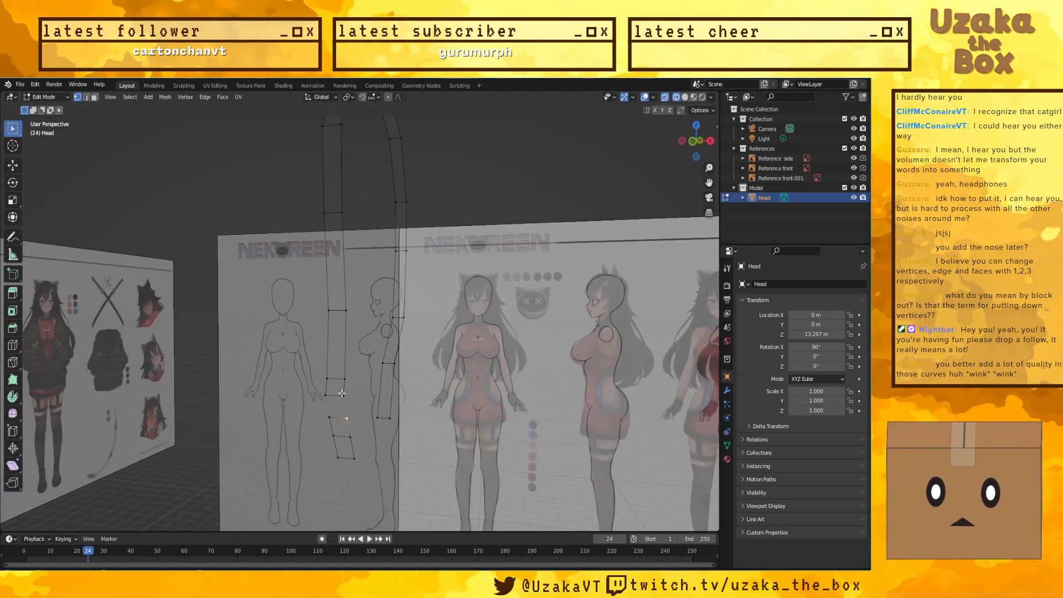
key("KP_1")
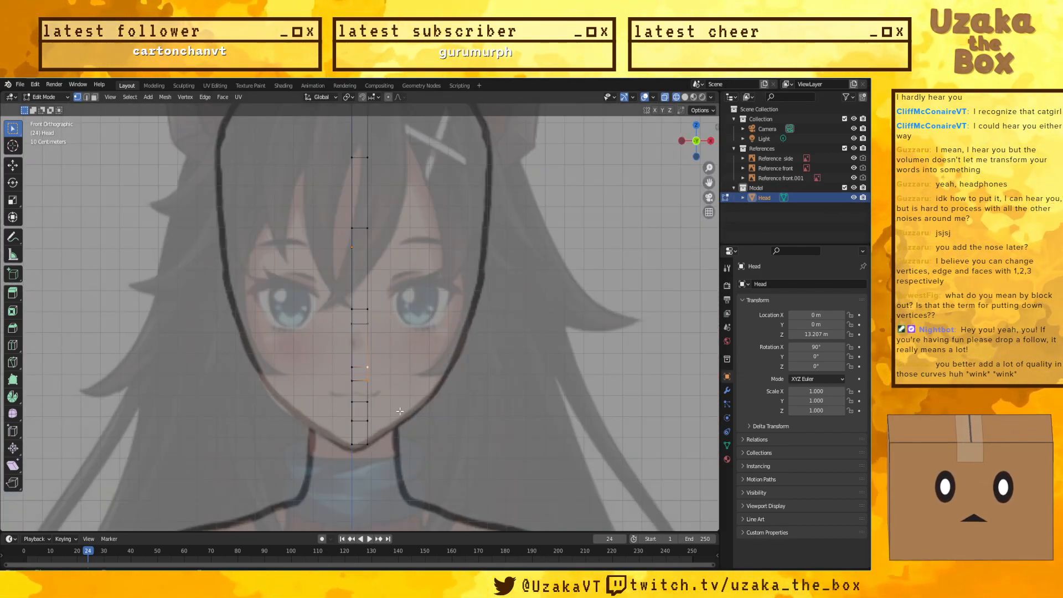
key("g")
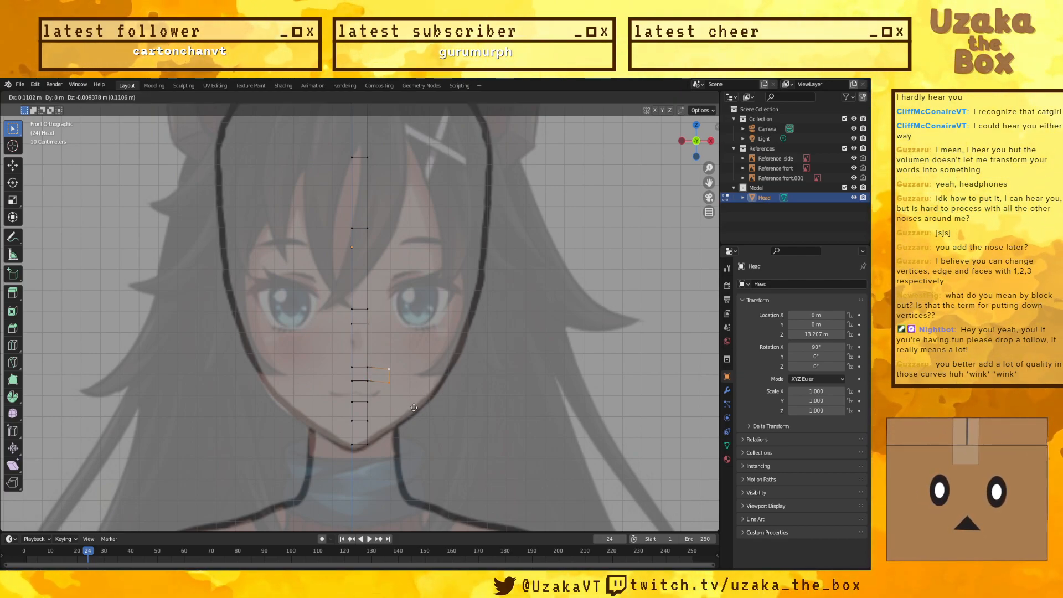
left_click(415, 409)
key("r")
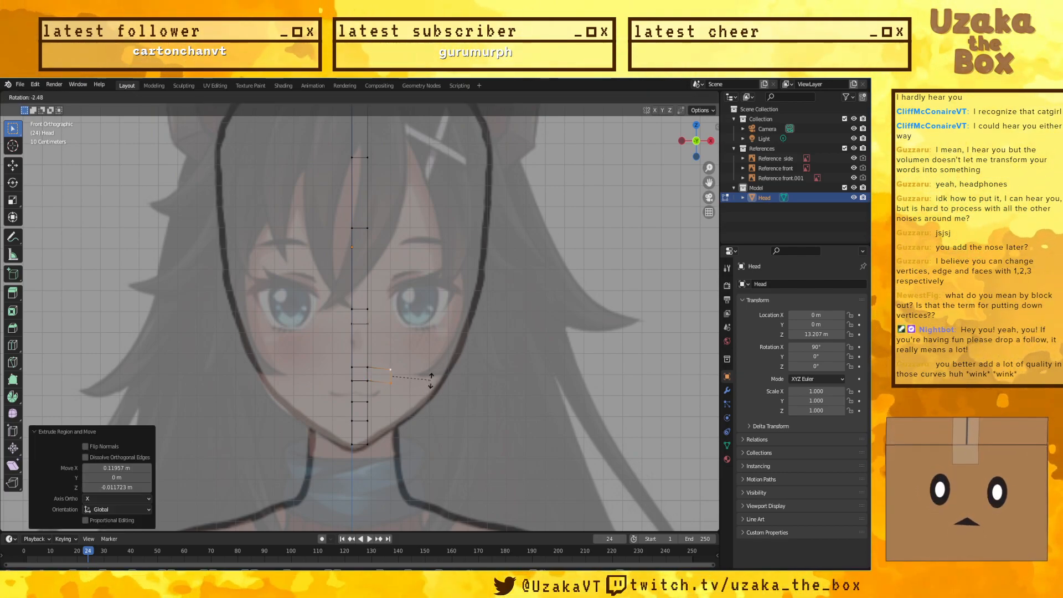
left_click(441, 420)
Step: Extrude the edge on toward the mouth corner by X 0.037513 m and Z -0.075026 m, and rotate it 58.9°
key("g")
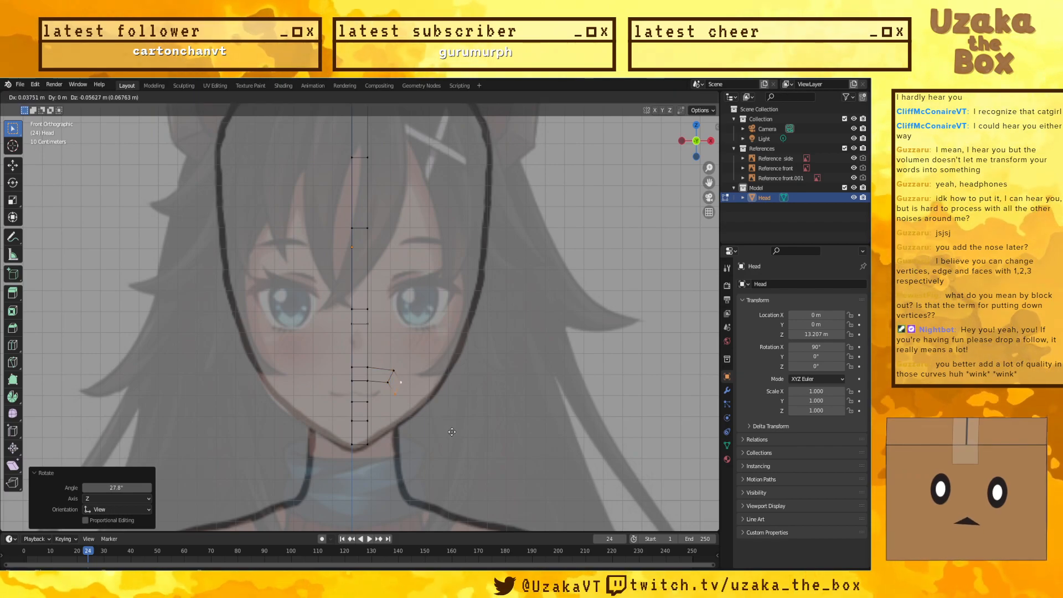
left_click(453, 433)
key("r")
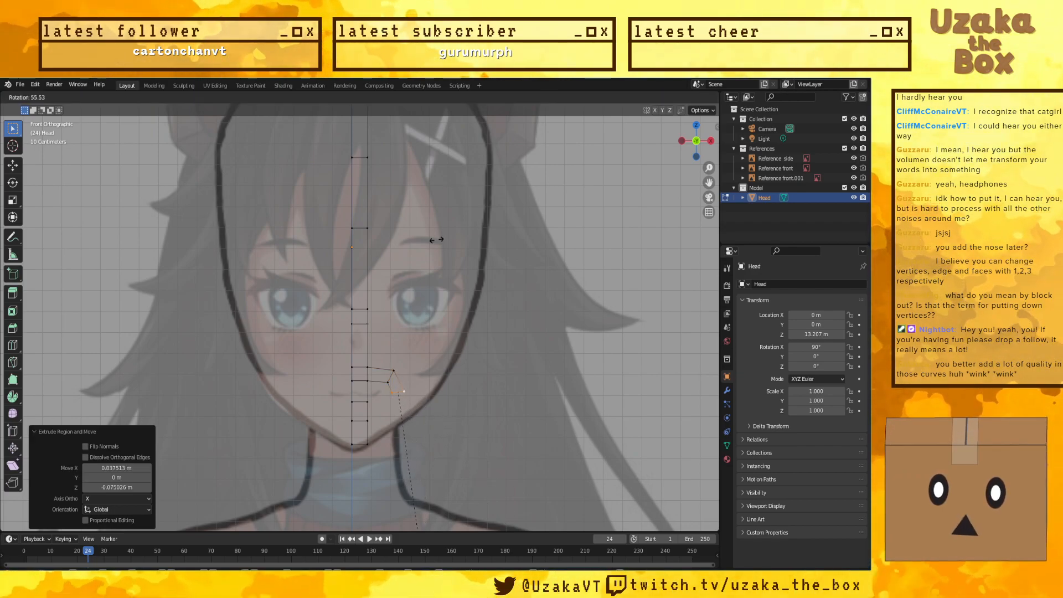
left_click(426, 278)
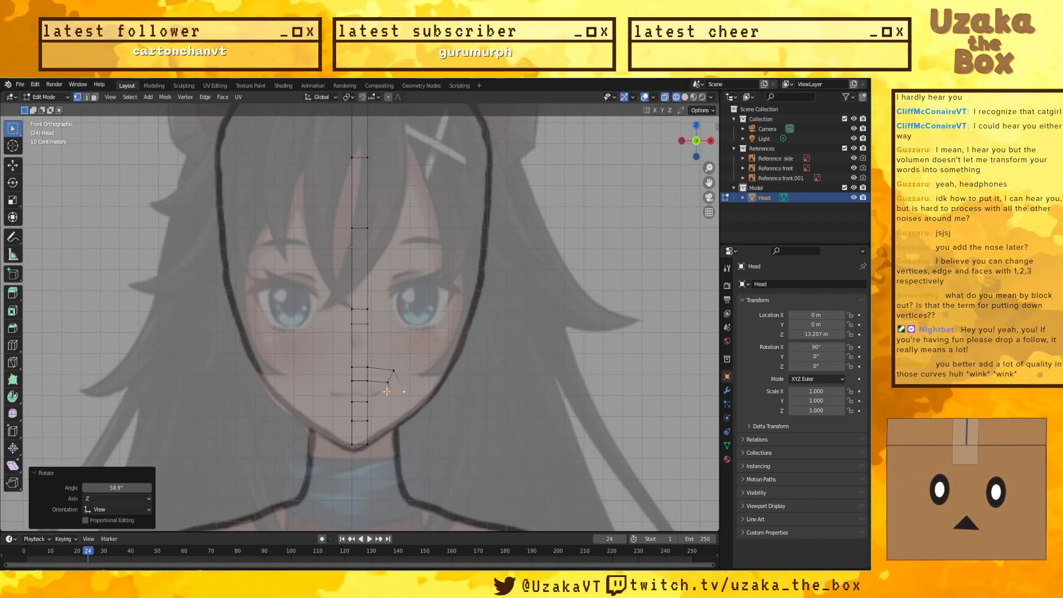
Step: Flatten the mouth-corner edge to horizontal by scaling it to 0 along Z
key("e")
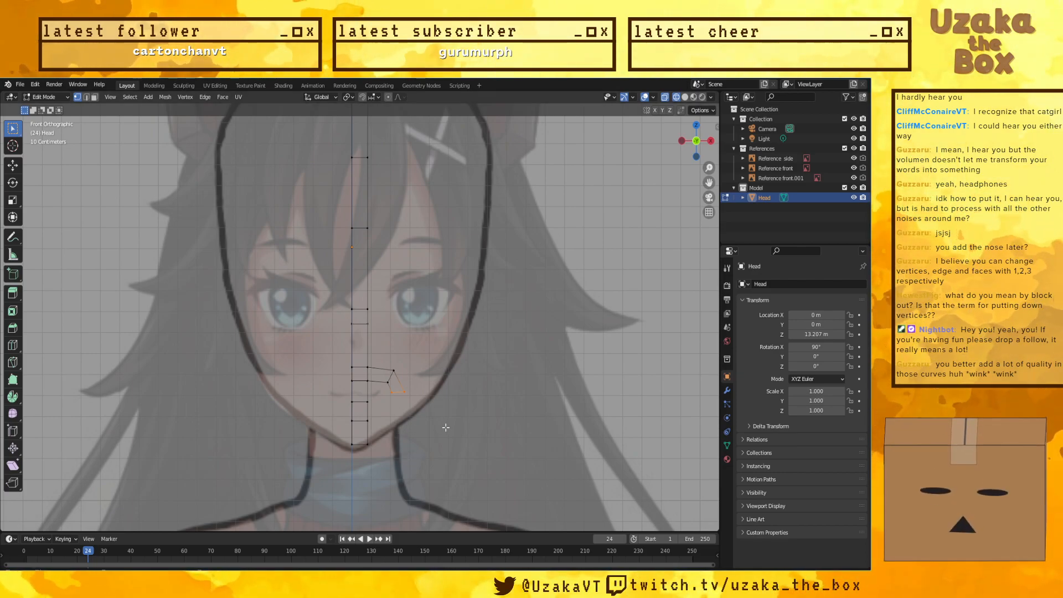
key("s")
key("z")
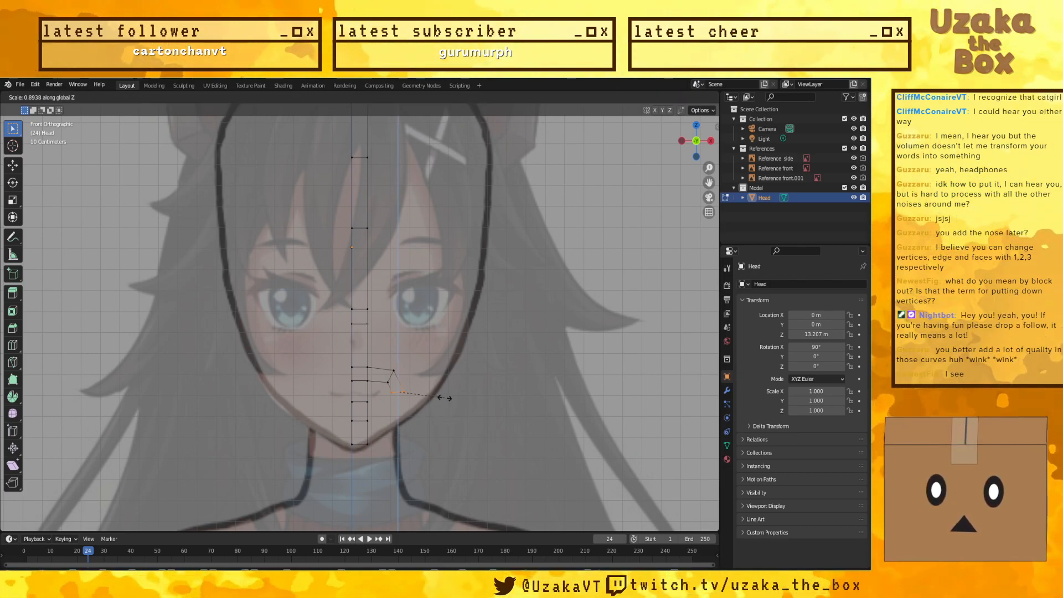
key("0")
key("Return")
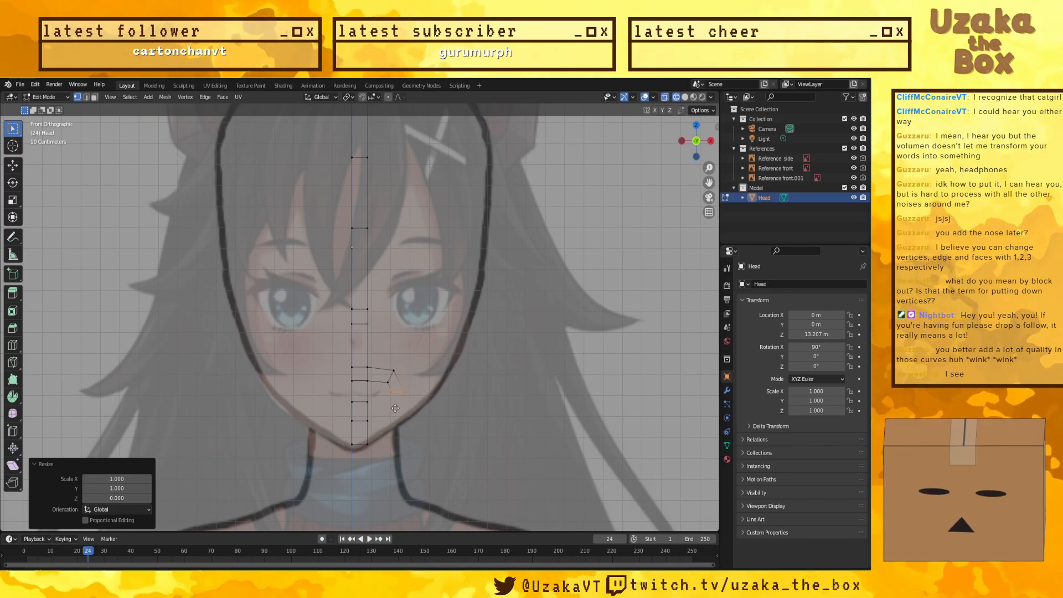
Step: Extrude the mouth-corner edge below the mouth by X -0.067993 m and Z -0.070337 m, and rotate it 62.2°
left_click(383, 419)
key("r")
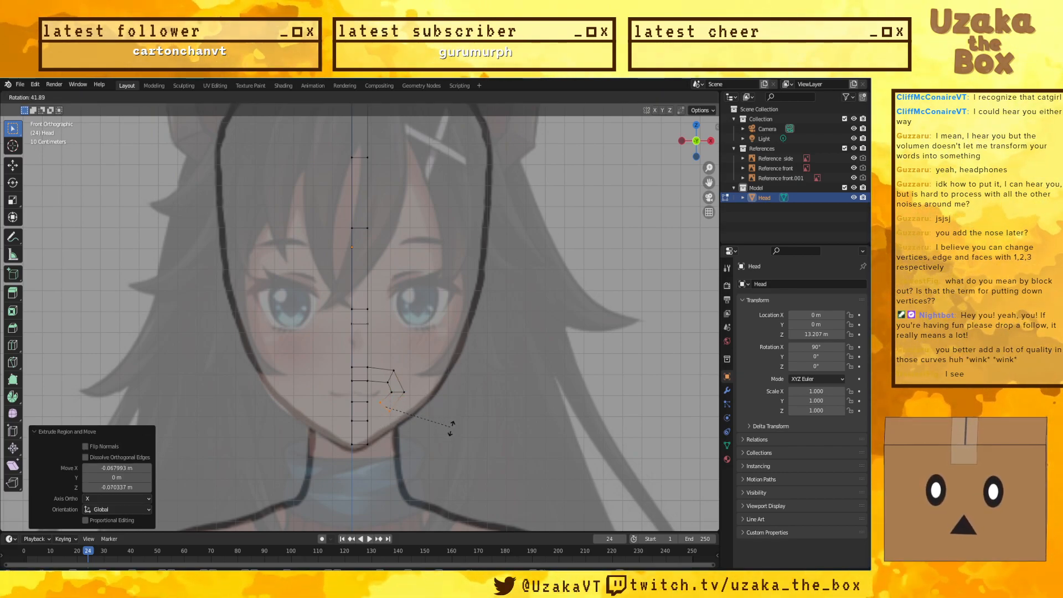
left_click(486, 460)
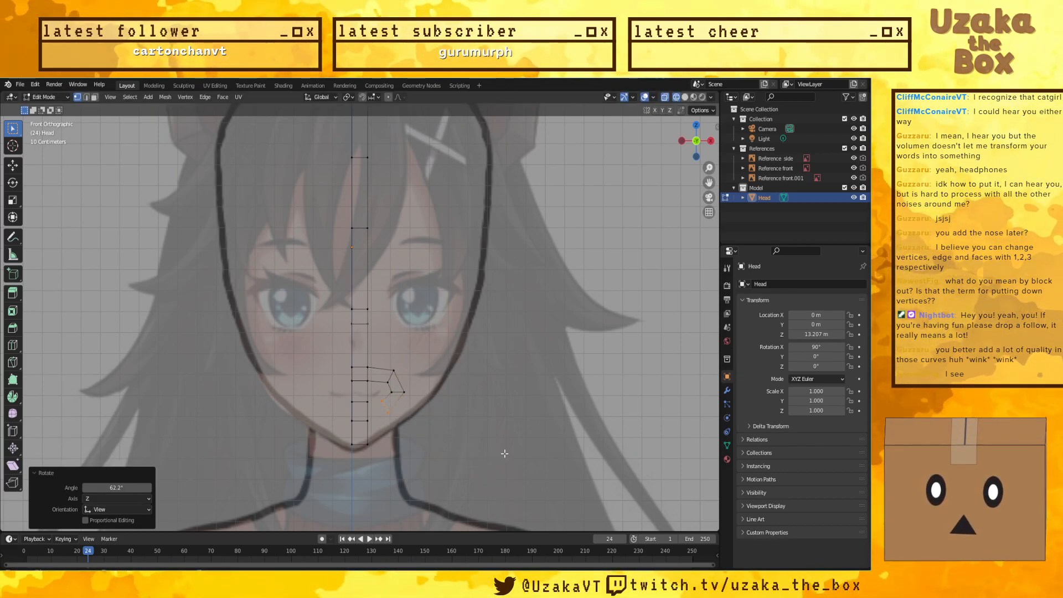
Step: Close the mouth loop with a face joining its last edge to the side edge of the strip face below the mouth
left_click(379, 404)
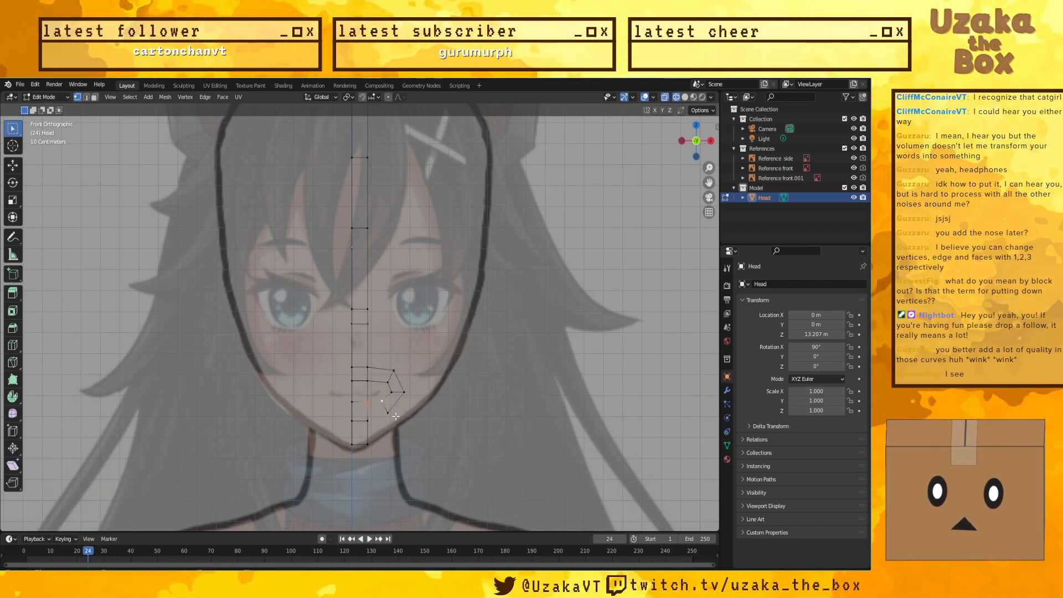
mouse_move(382, 423)
middle_mouse_down()
mouse_move(419, 451)
mouse_move(394, 435)
middle_mouse_up()
key("KP_1")
key("KP_3")
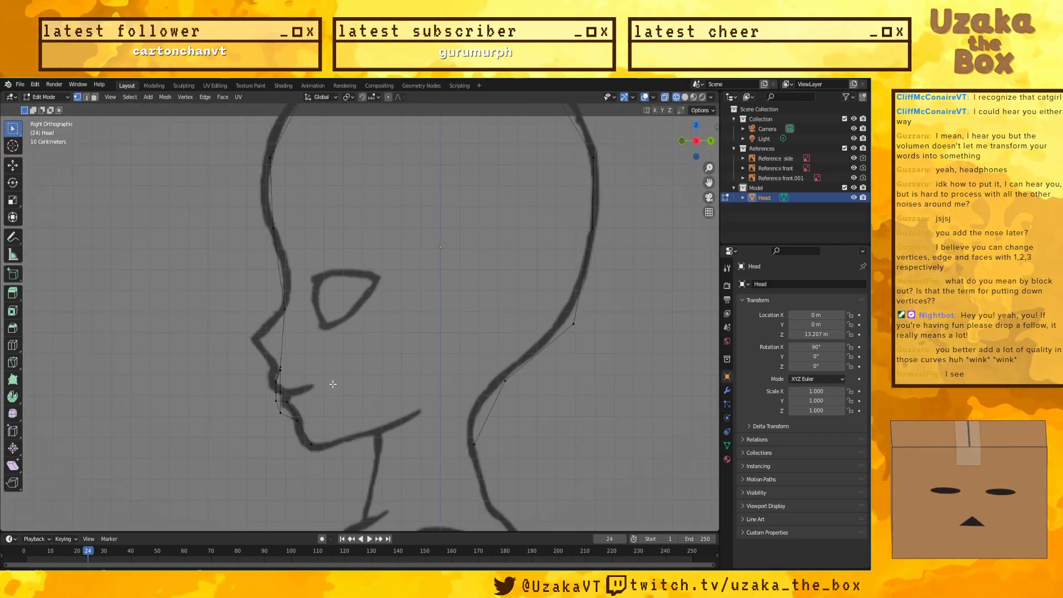
key("KP_1")
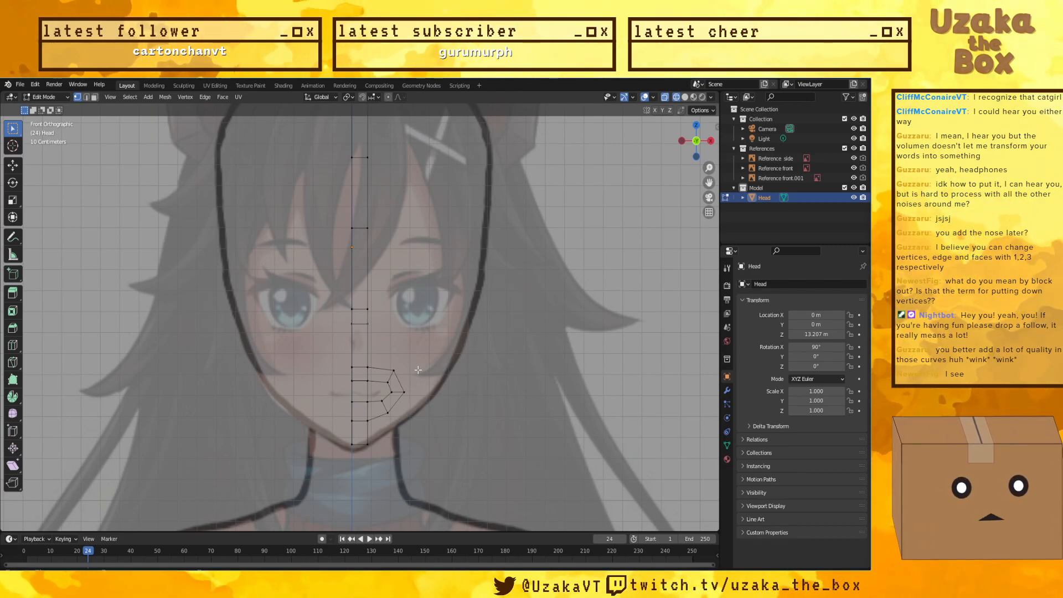
scroll(388, 388, "up", 2)
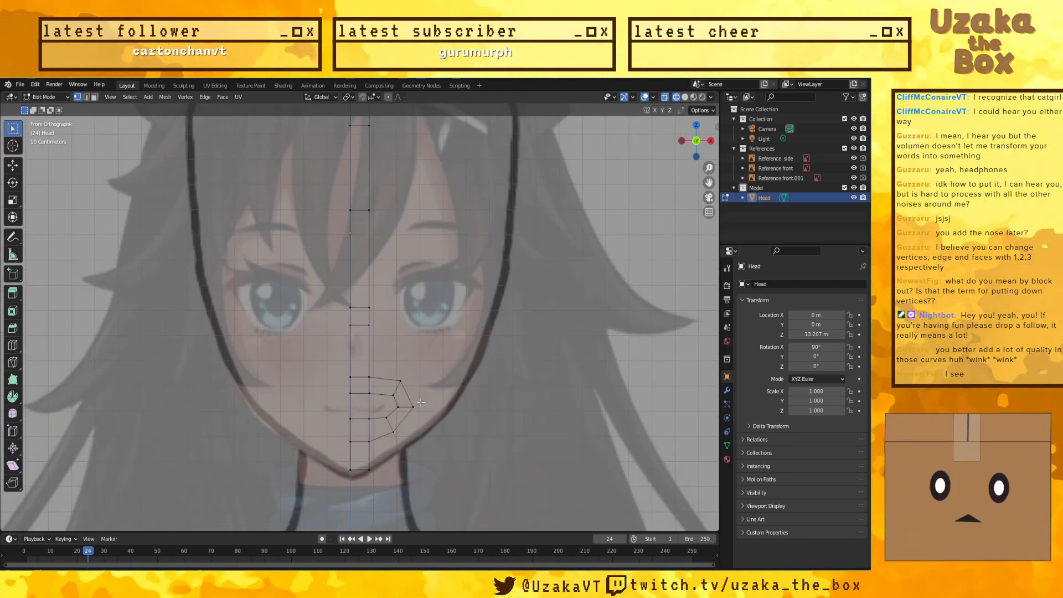
left_click(364, 401)
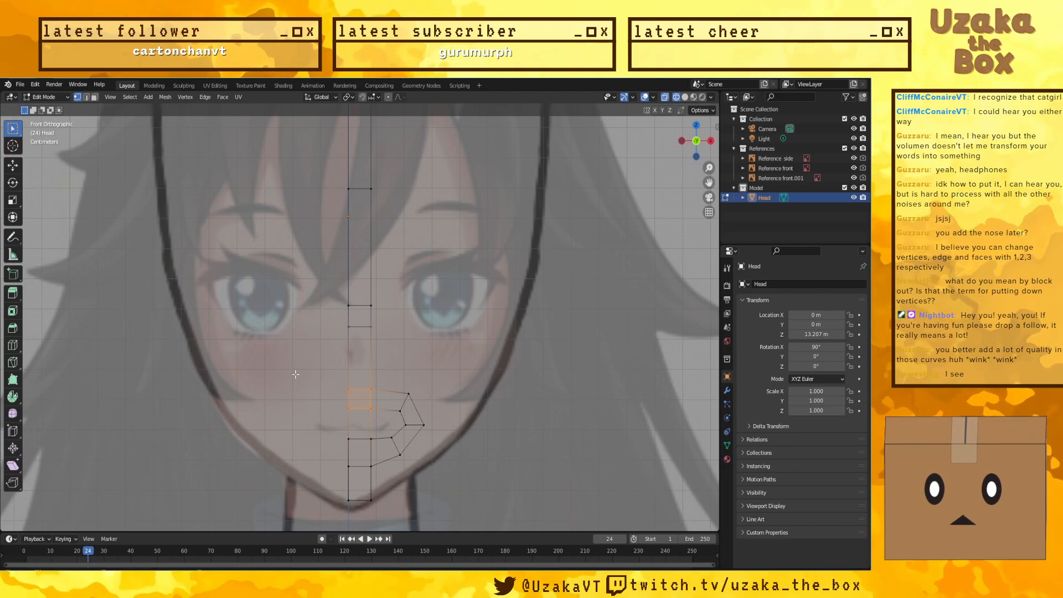
scroll(428, 446, "up", 1)
middle_click_drag(429, 446, 437, 383, "shift")
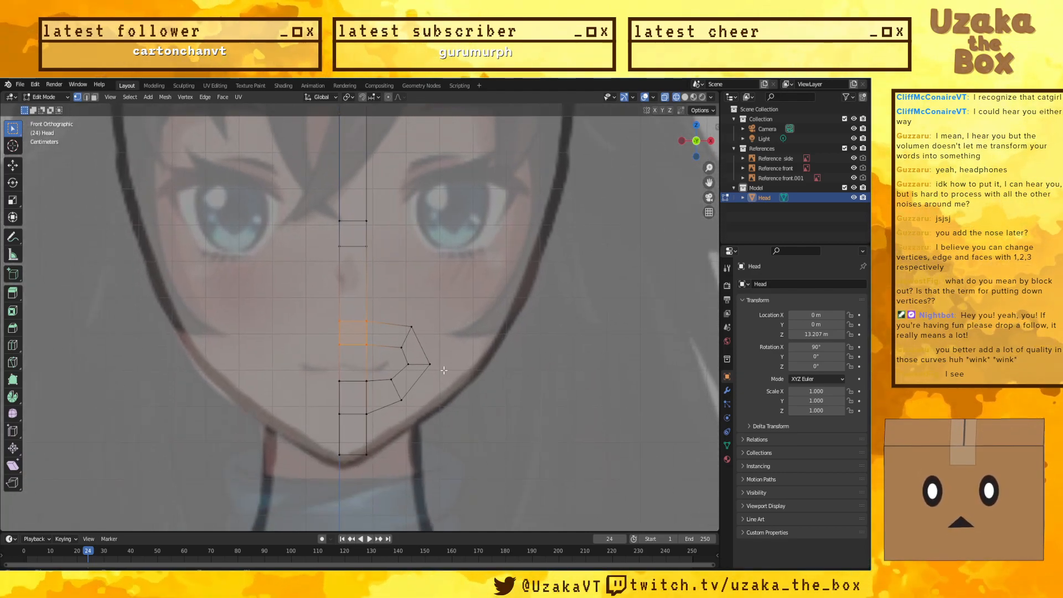
left_click_drag(418, 408, 386, 379)
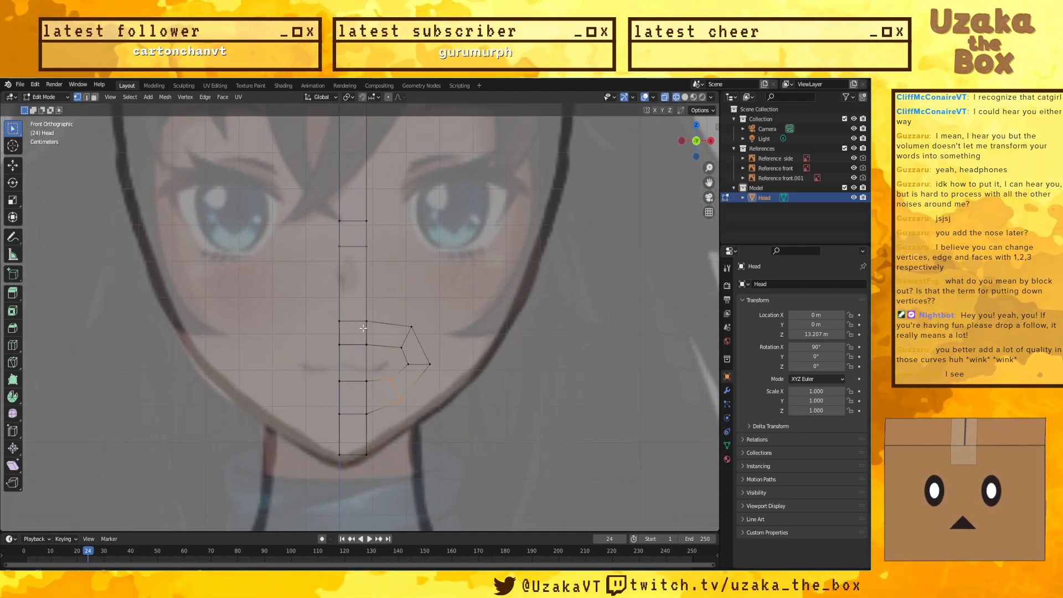
Step: Switch the head to Object Mode and add a Mirror modifier on the X axis
scroll(456, 338, "down", 5)
middle_click_drag(456, 338, 453, 379, "shift")
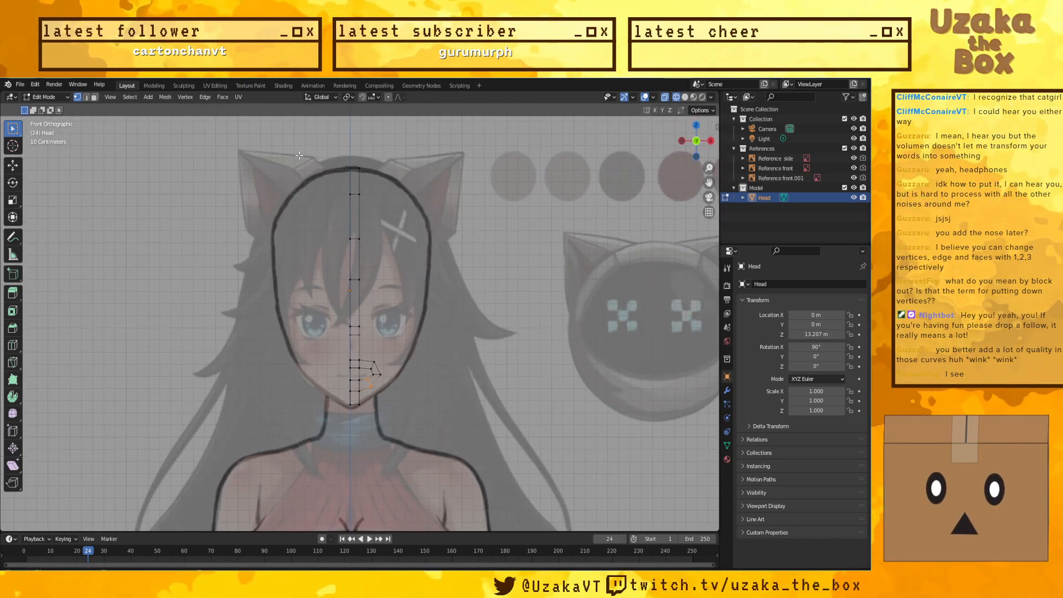
left_click(48, 97)
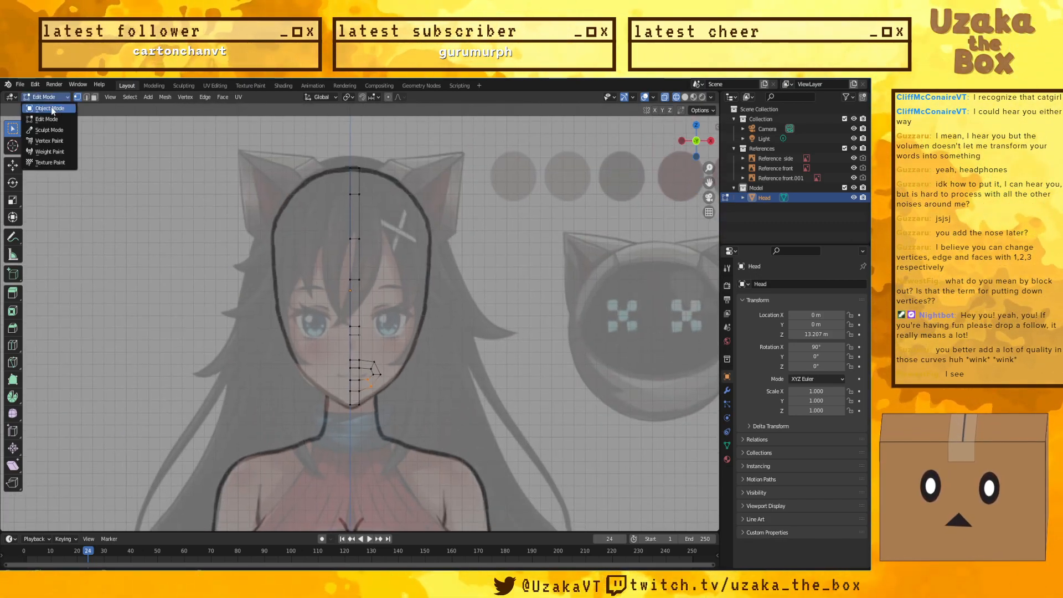
left_click(44, 109)
left_click(727, 390)
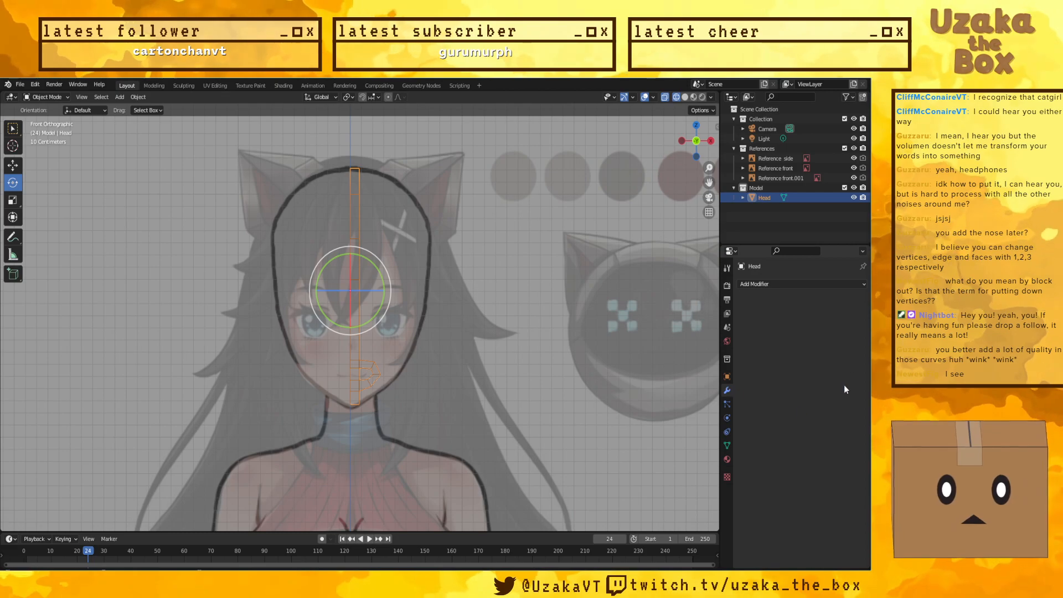
left_click(769, 285)
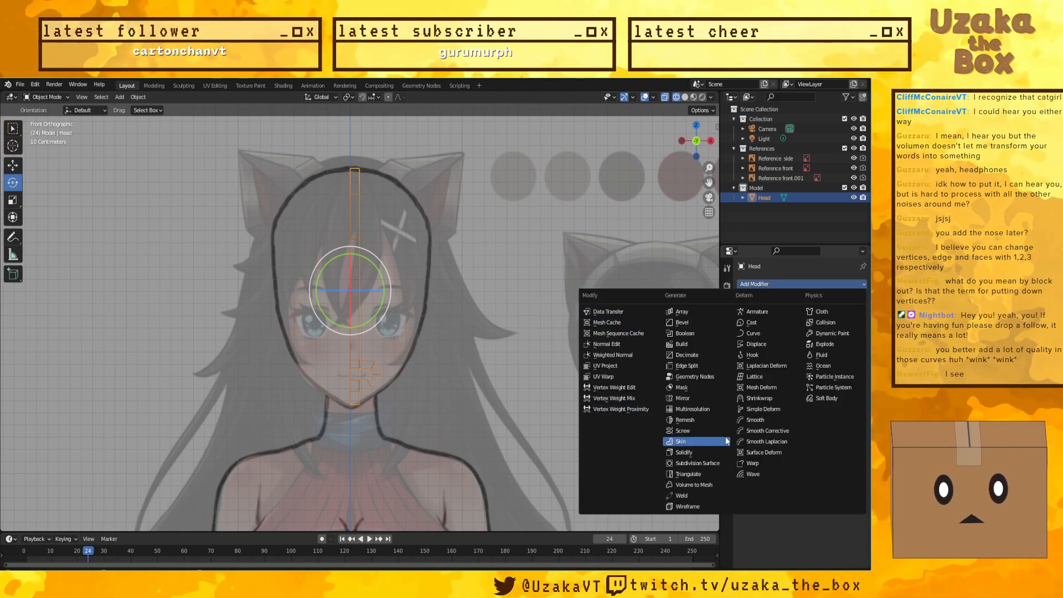
left_click(718, 398)
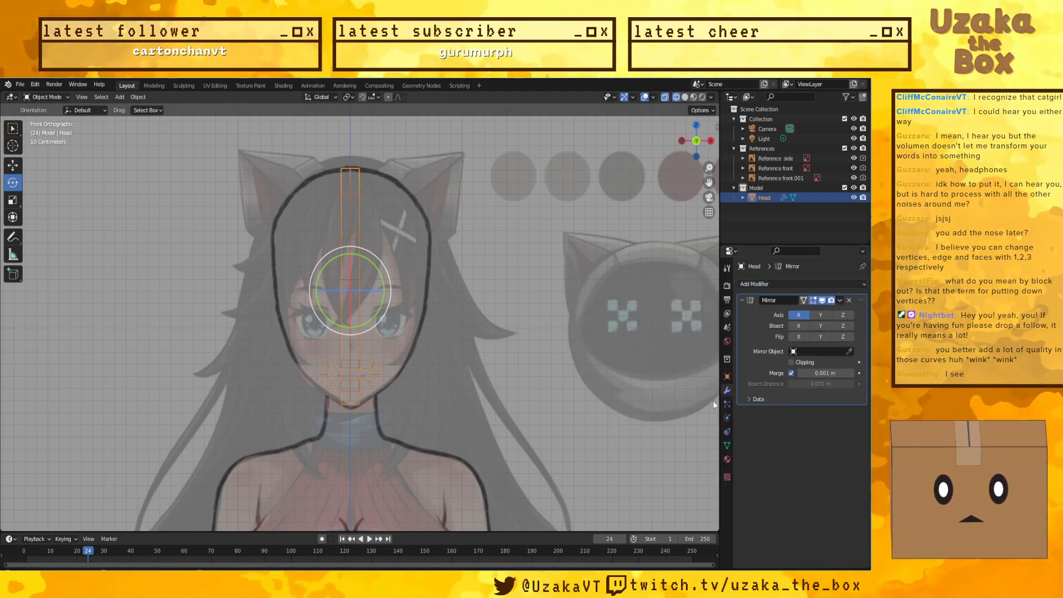
left_click(524, 390)
scroll(523, 390, "down", 5)
mouse_move(524, 390)
middle_mouse_down()
mouse_move(417, 391)
mouse_move(541, 399)
middle_mouse_up()
key("KP_1")
scroll(542, 397, "up", 1)
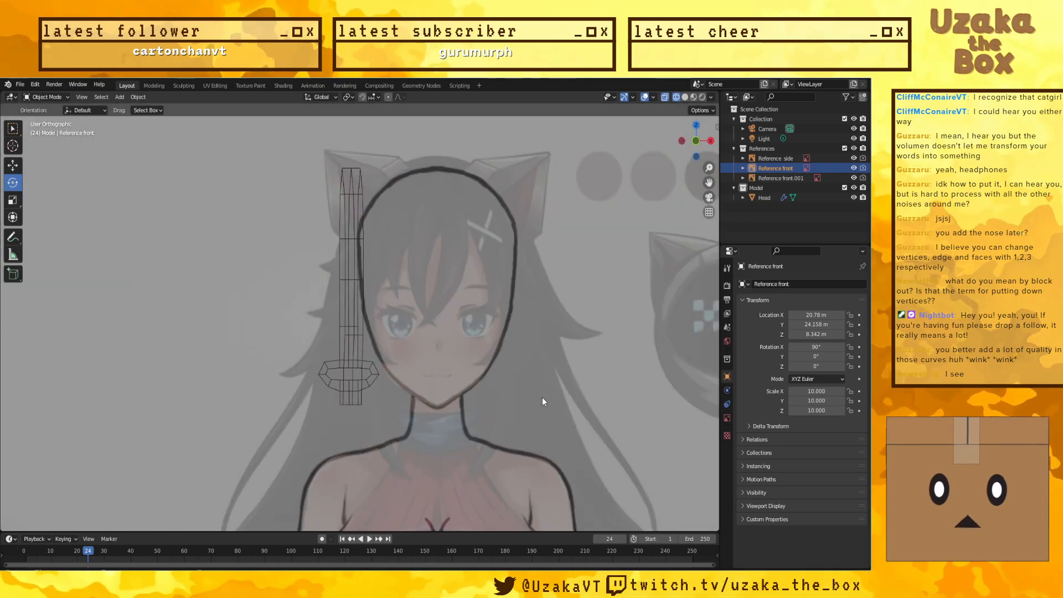
scroll(543, 397, "down", 1)
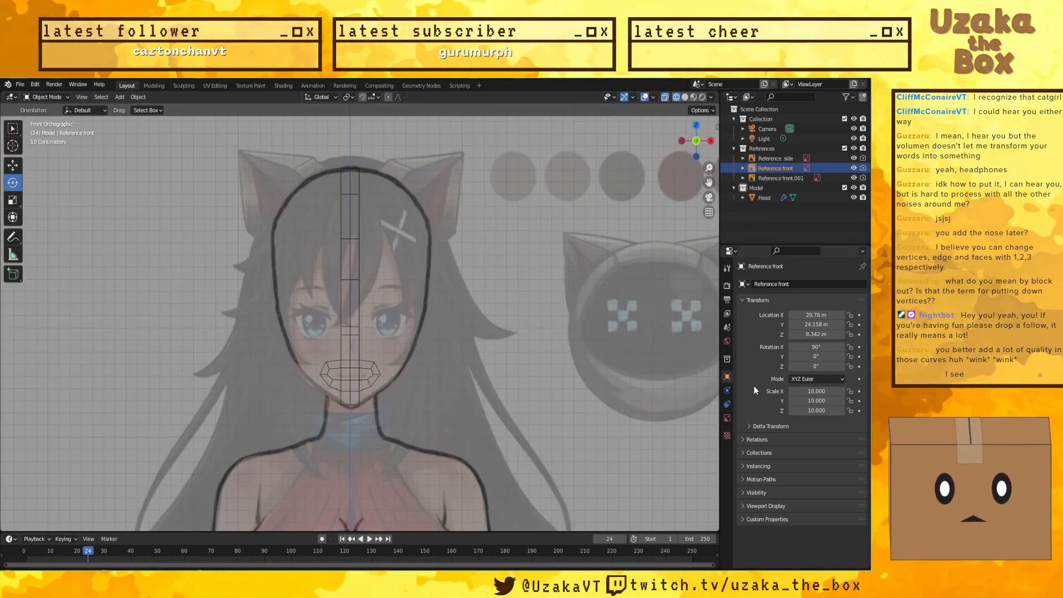
Step: Select the Head mesh in the front view and switch it to Edit Mode
left_click(44, 97)
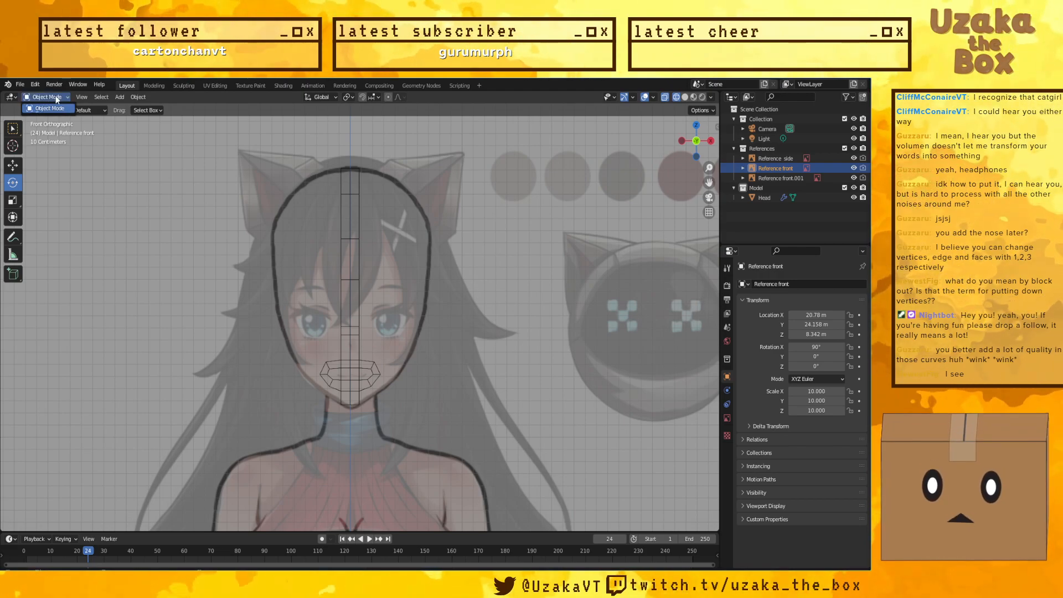
left_click(358, 194)
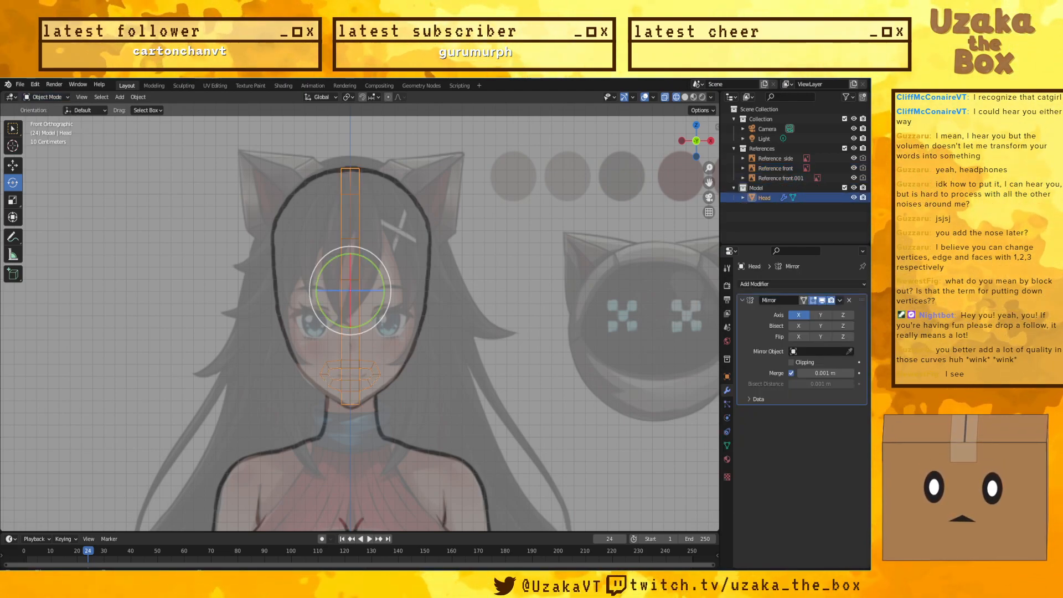
left_click(46, 97)
left_click(52, 120)
scroll(425, 359, "up", 5)
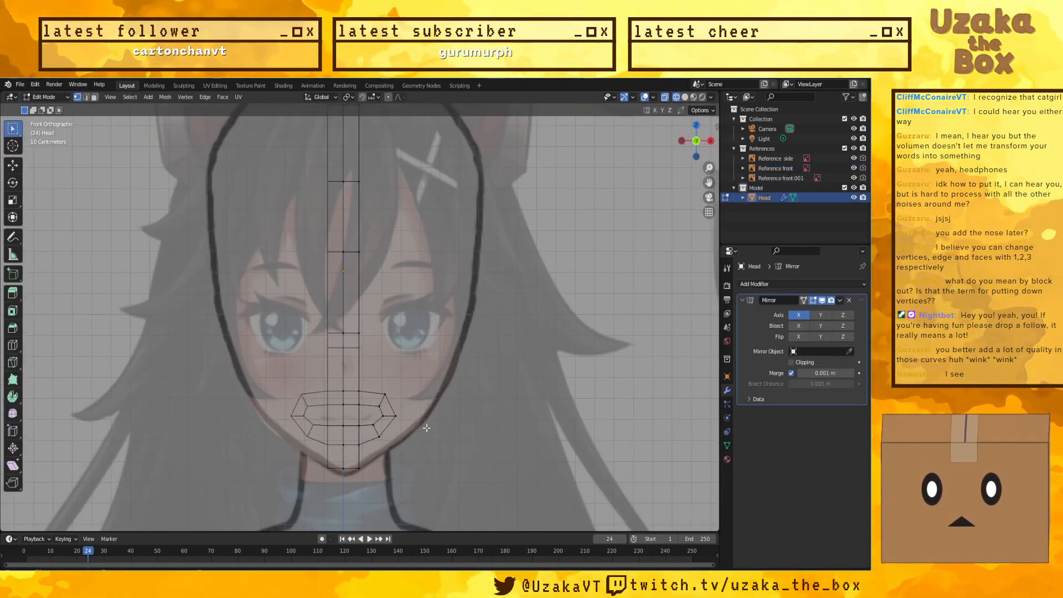
scroll(425, 359, "up", 3)
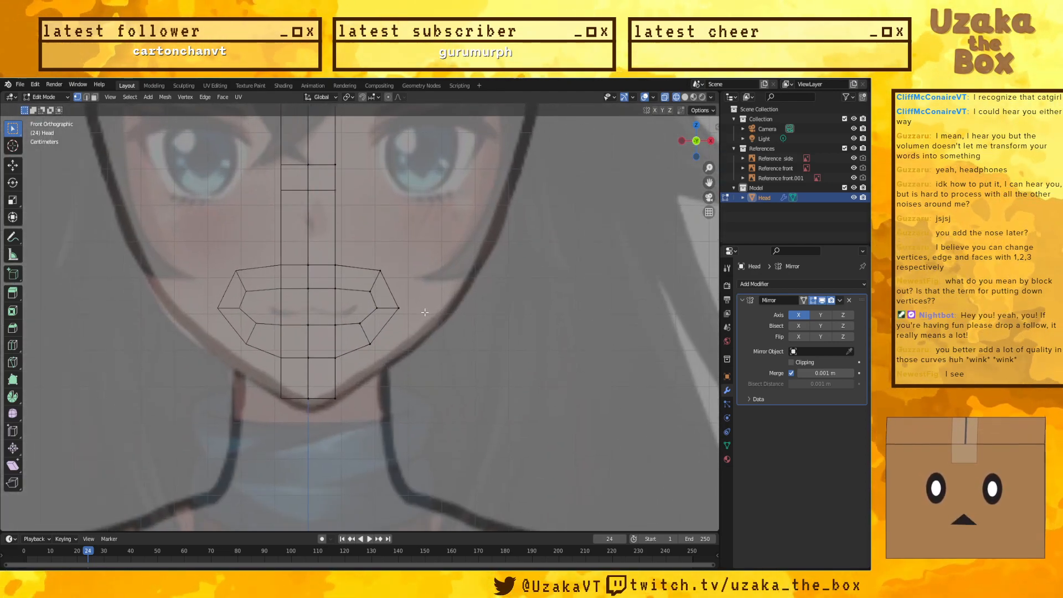
left_click_drag(318, 415, 298, 383)
key("g")
key("z")
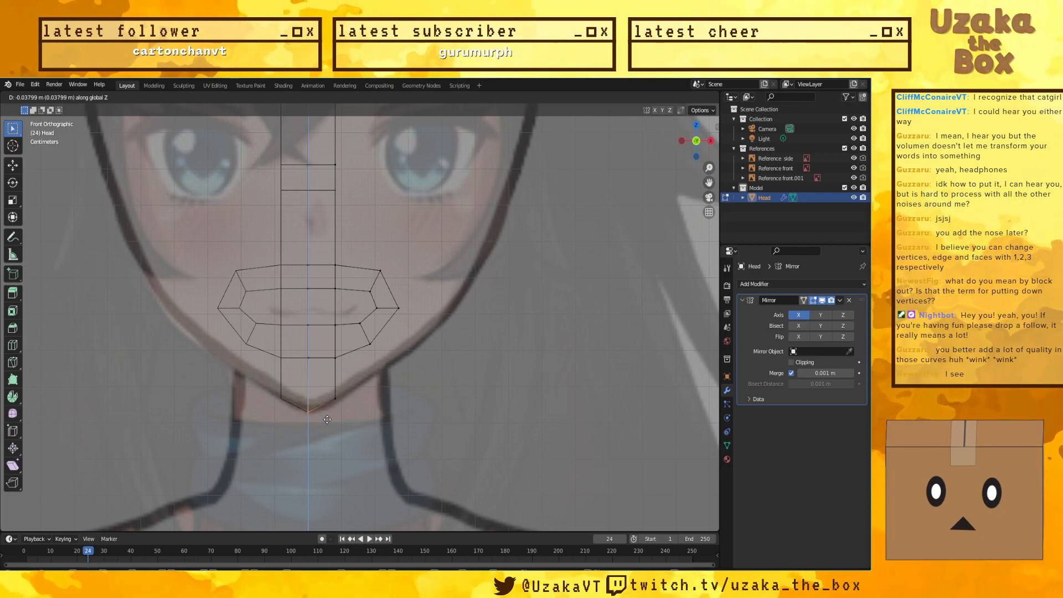
key("Escape")
Step: Examine the mirrored mouth loop and face strip in perspective and against the front reference drawing
key("KP_5")
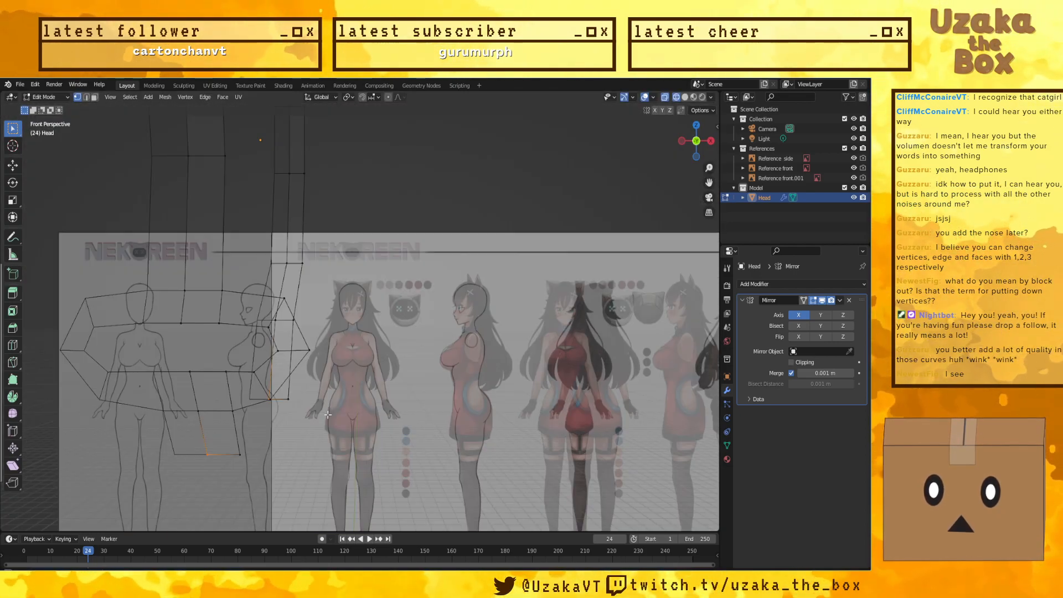
middle_click_drag(343, 417, 349, 420)
key("KP_1")
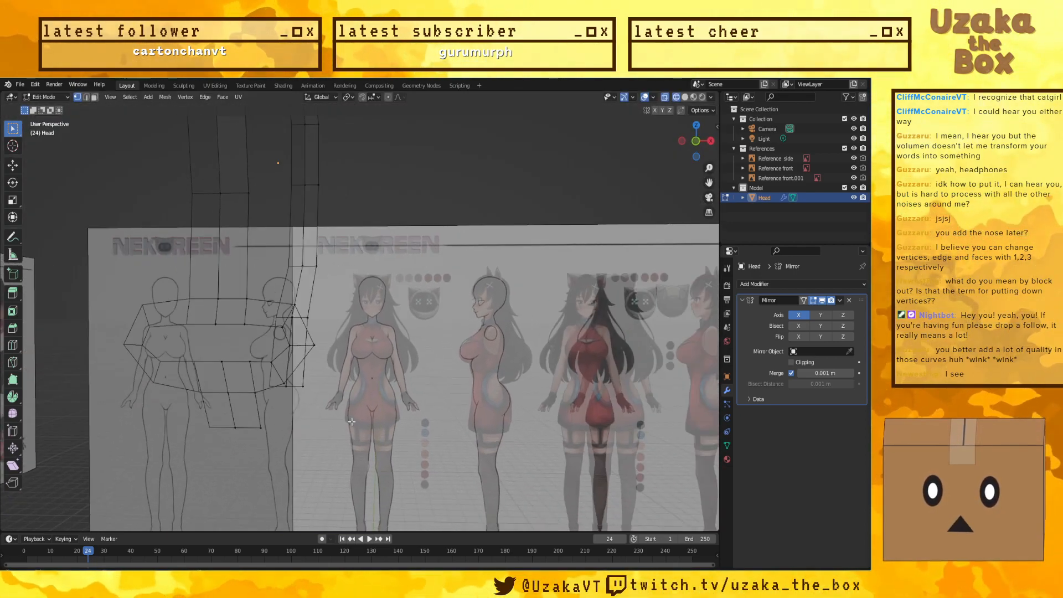
scroll(352, 422, "up", 5)
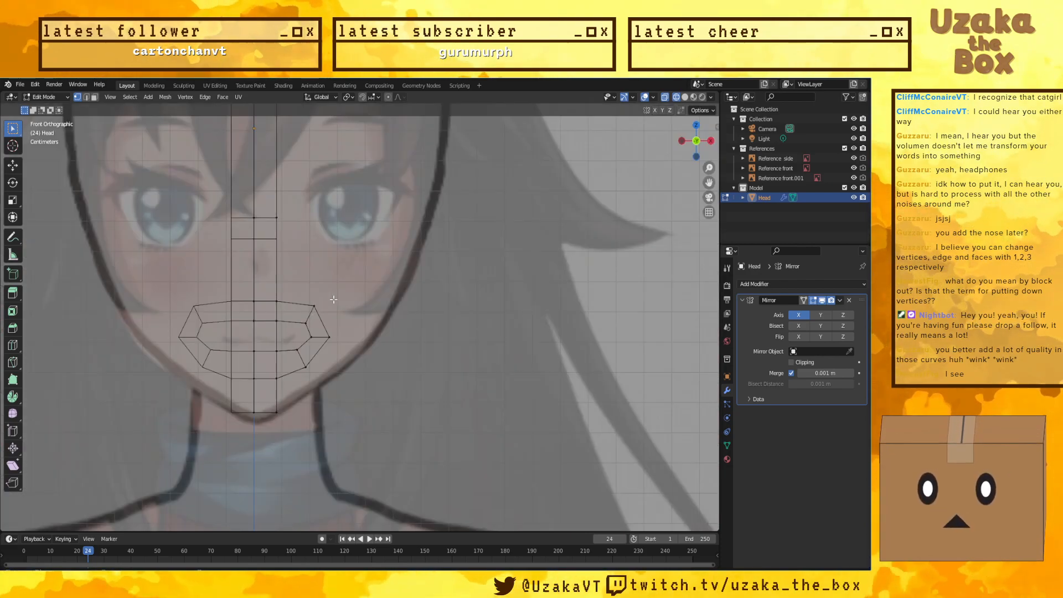
scroll(343, 292, "down", 4)
scroll(351, 348, "up", 4)
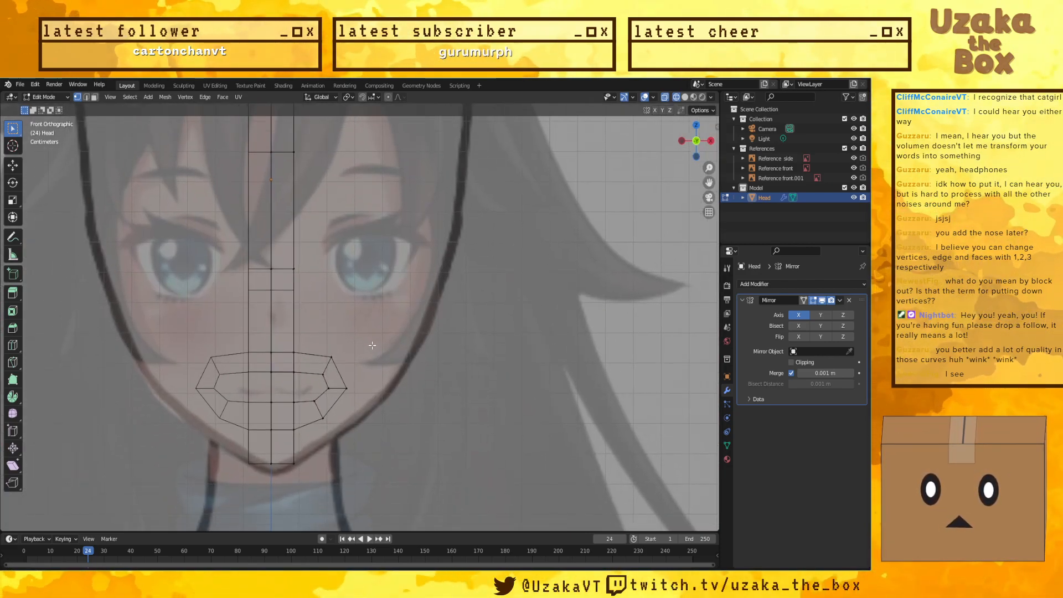
middle_click_drag(351, 348, 364, 357, "shift")
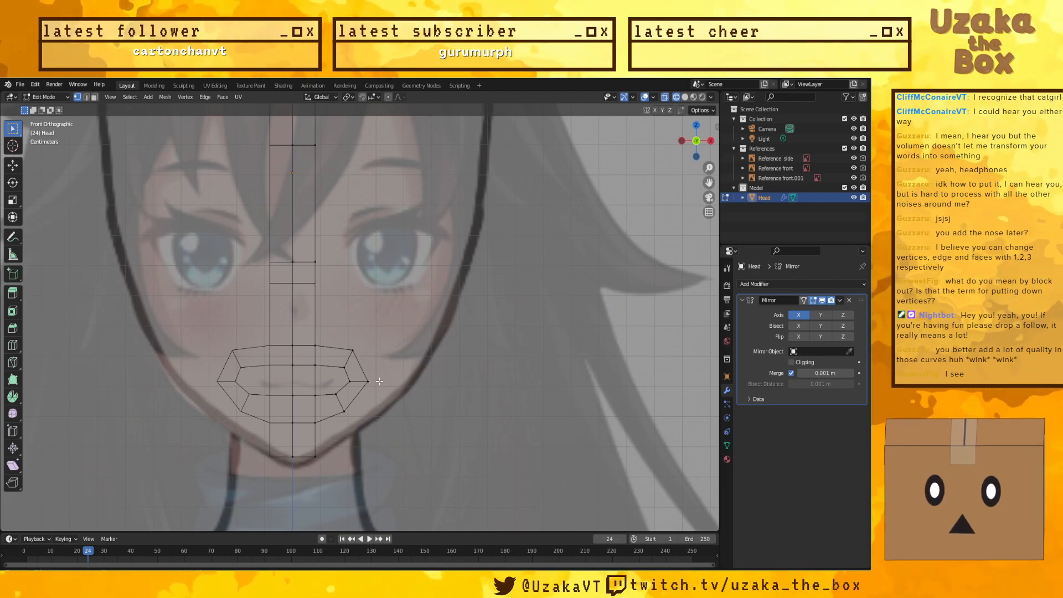
scroll(367, 383, "down", 5)
scroll(392, 381, "up", 5)
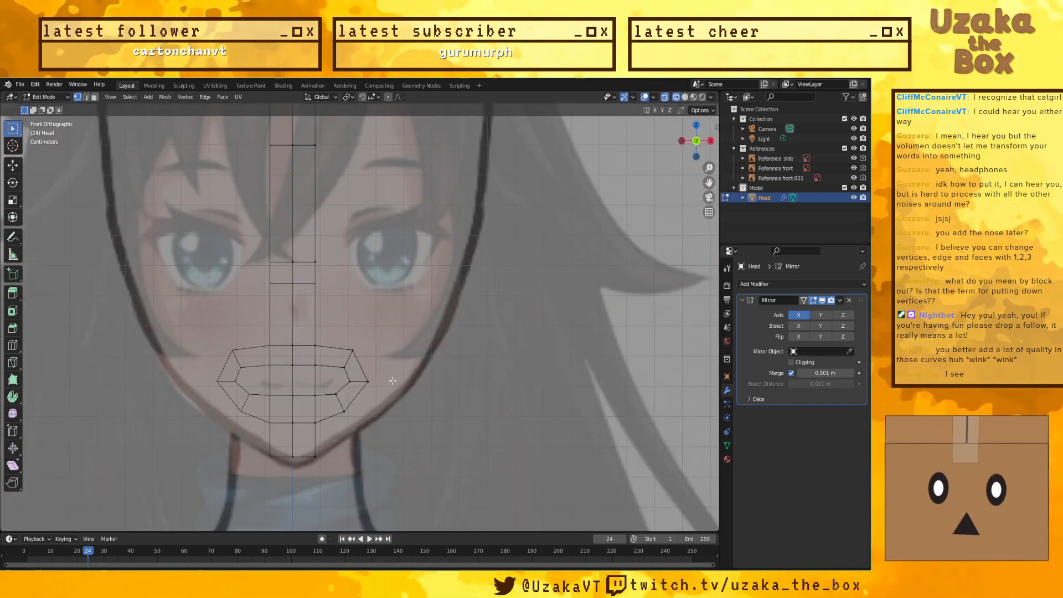
scroll(392, 381, "up", 2)
scroll(412, 322, "down", 2)
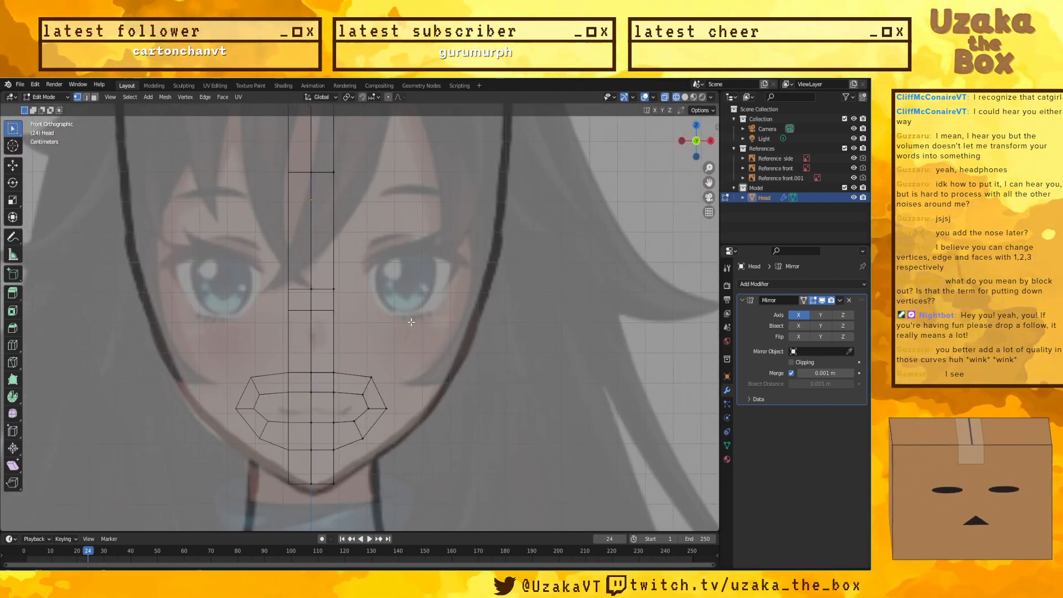
Step: In the side view, move the forehead-level vertices at the front and back of the head along Z by -0.042984 m
key("KP_3")
scroll(273, 317, "down", 1)
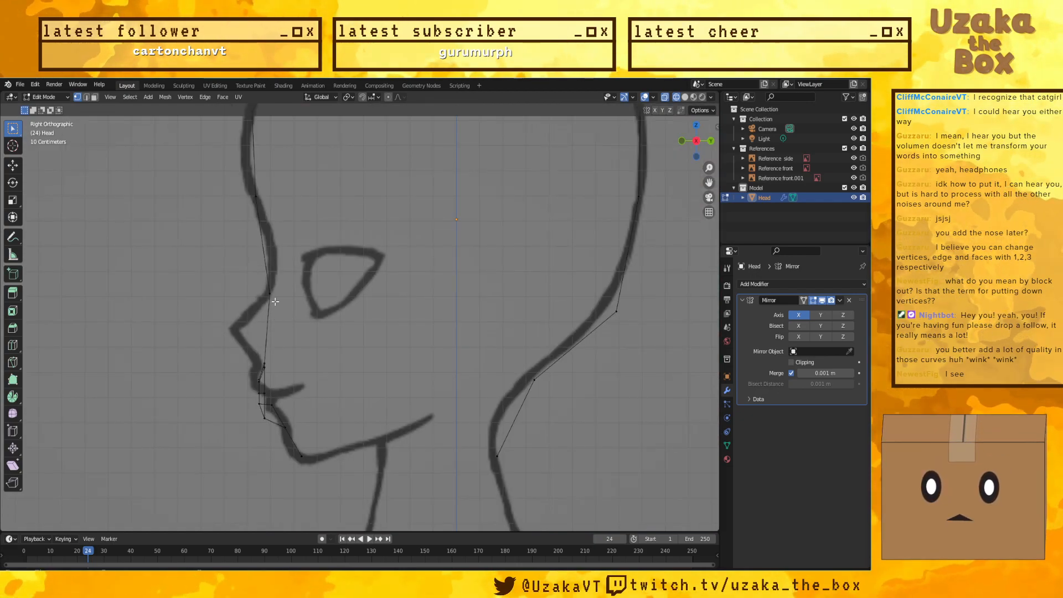
left_click(248, 190)
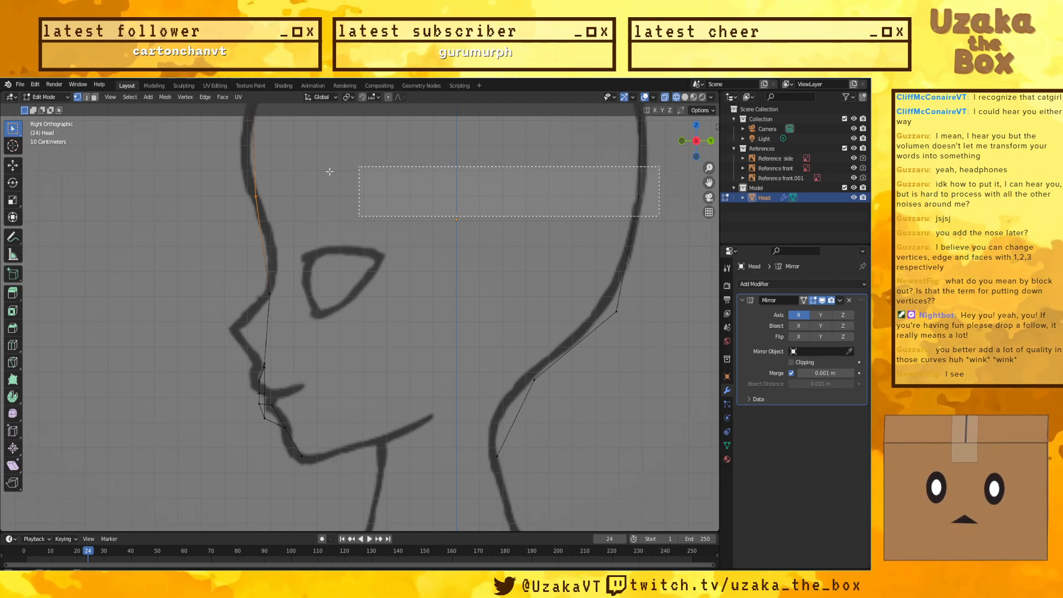
left_click_drag(352, 168, 352, 168, "shift")
key("g")
key("z")
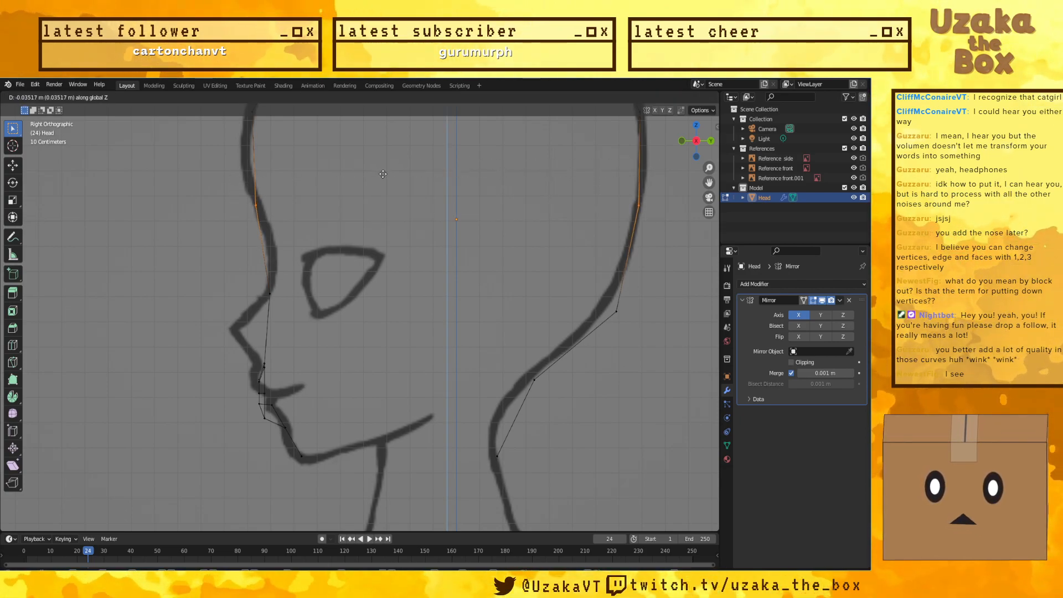
left_click(382, 175)
Step: Scale the front and back forehead-level vertices to about 0.97 along Y to fit the side outline
key("s")
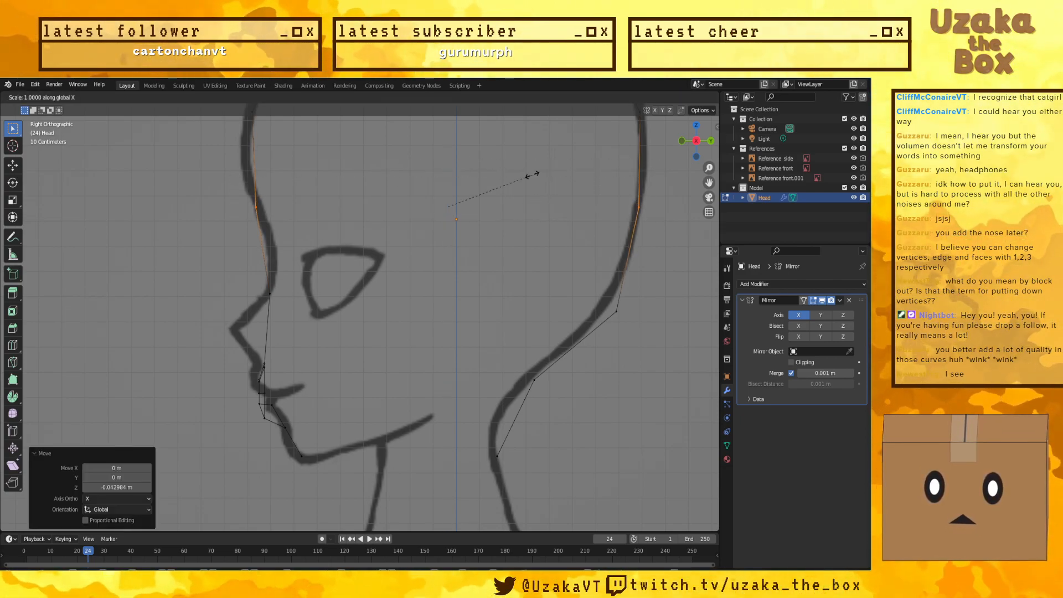
key("y")
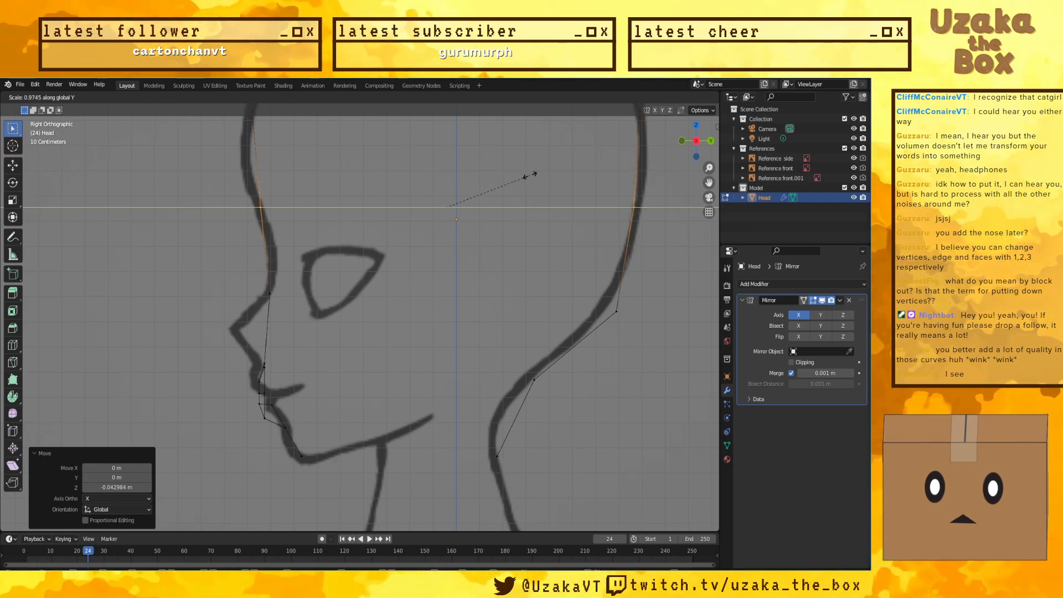
left_click(531, 175)
Step: Move the lower back-of-head vertices inward along Y onto the side reference outline
left_click(619, 311)
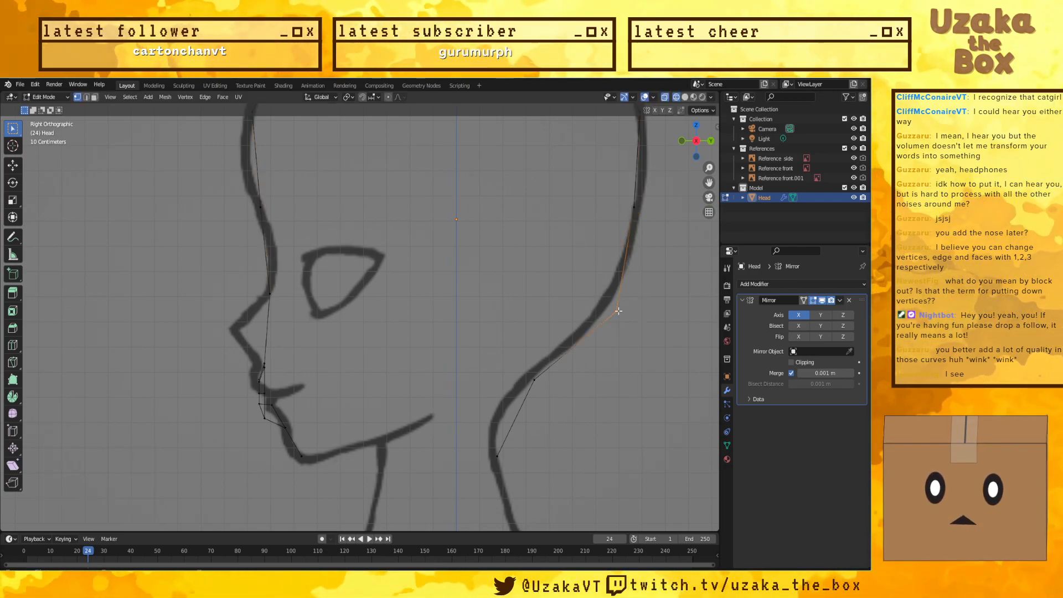
key("g")
key("y")
left_click(603, 311)
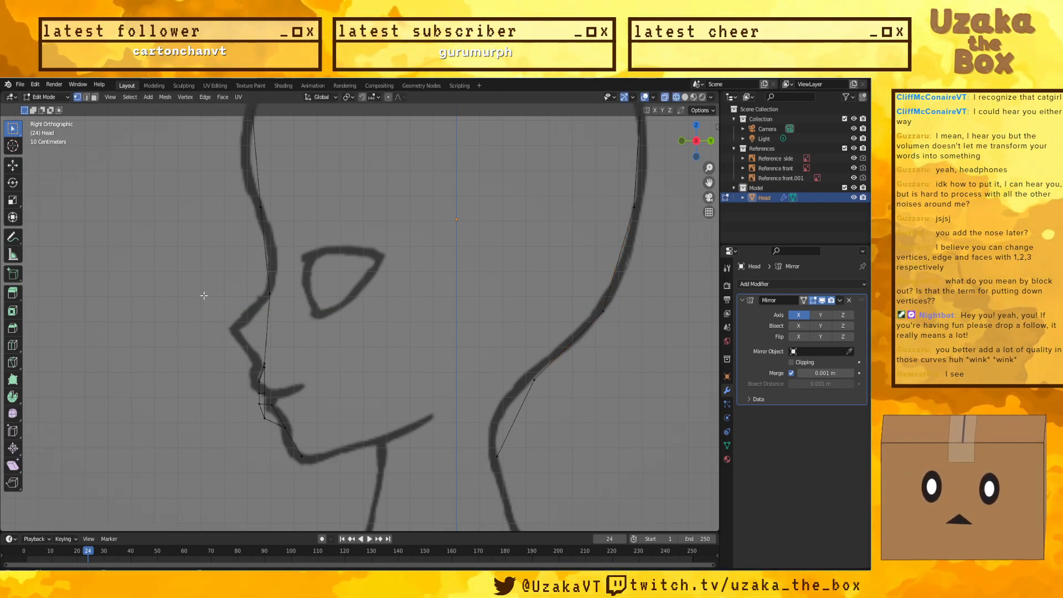
Step: Add one loop cut between the forehead vertices and the nose bridge with a slide factor of 0.015
left_click(251, 295)
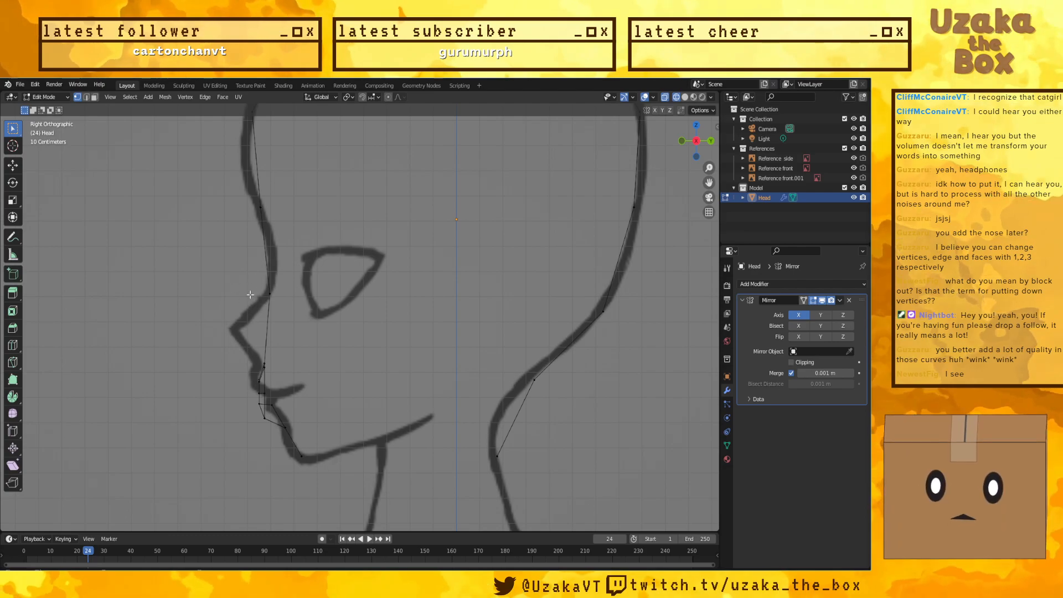
left_click(267, 261)
key("g")
key("g")
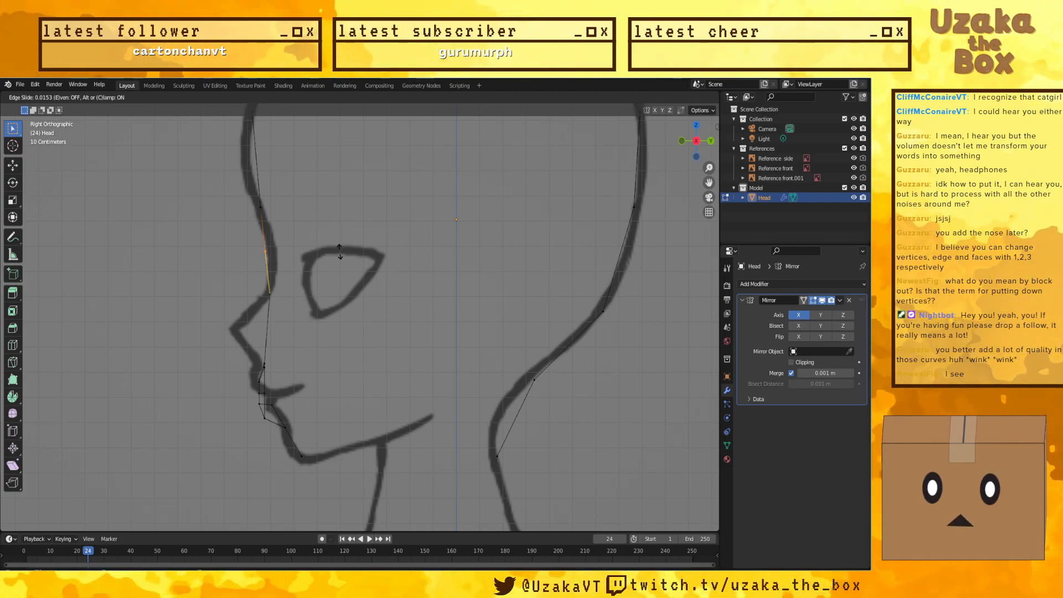
left_click(340, 252)
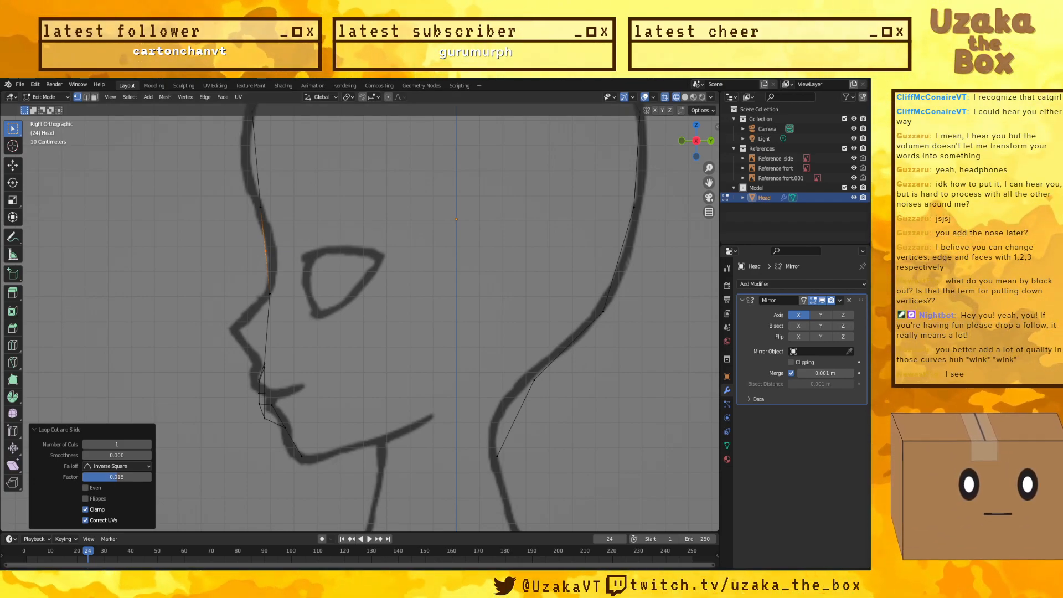
Step: Display the head in the front view with solid shading and select the strip's side edge between the nose bridge and mouth
scroll(363, 387, "down", 1)
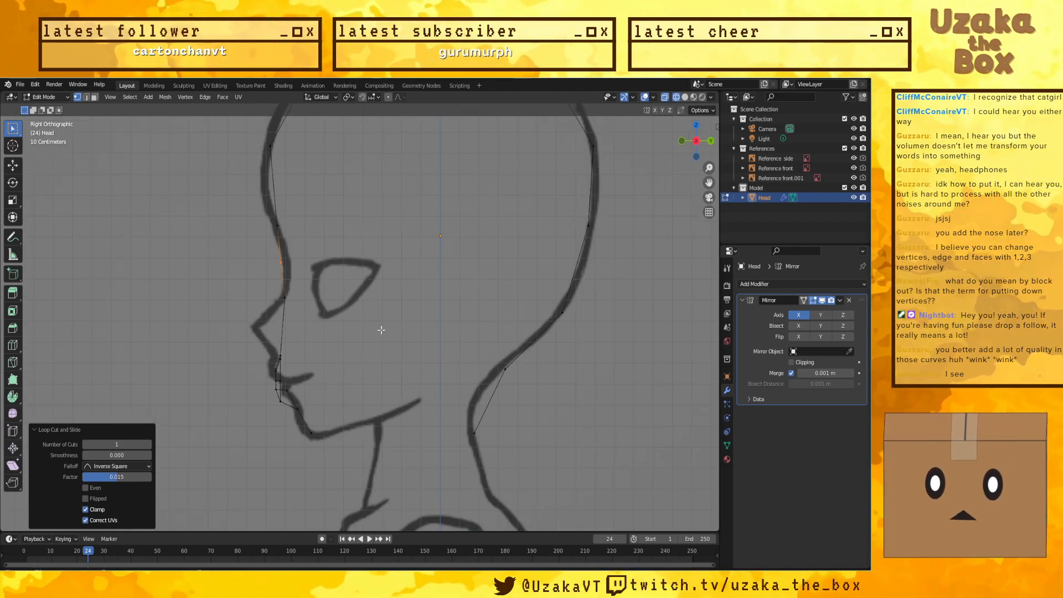
middle_click_drag(320, 333, 379, 298)
key("KP_1")
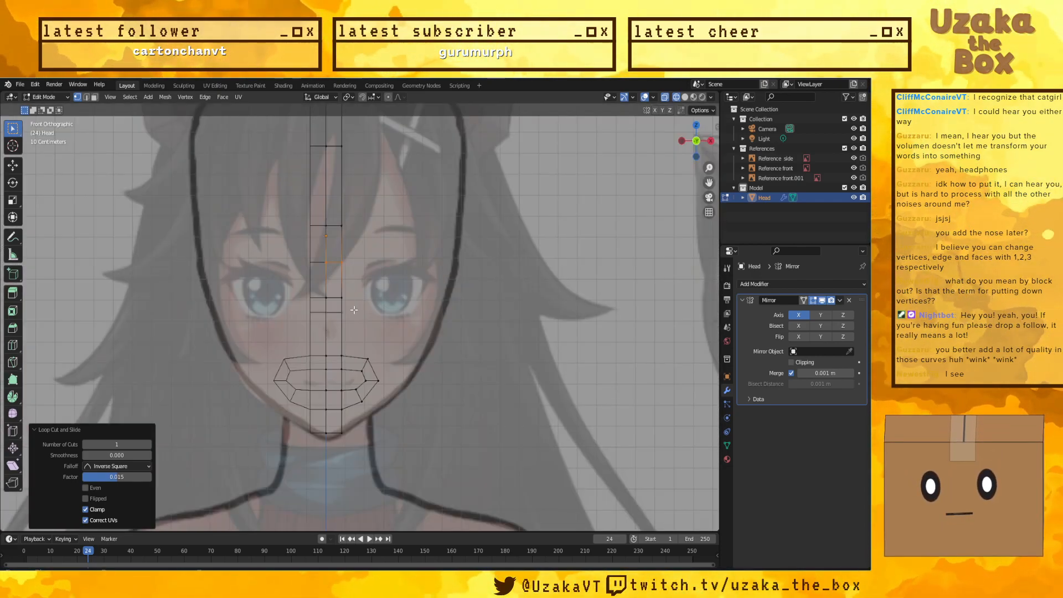
left_click(343, 354)
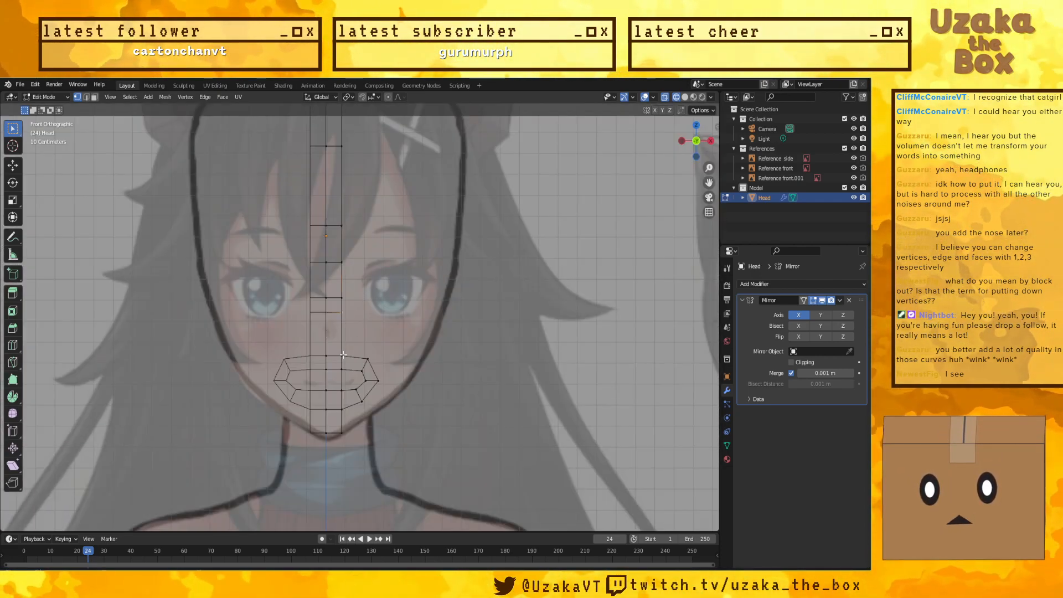
left_click(341, 298, "shift")
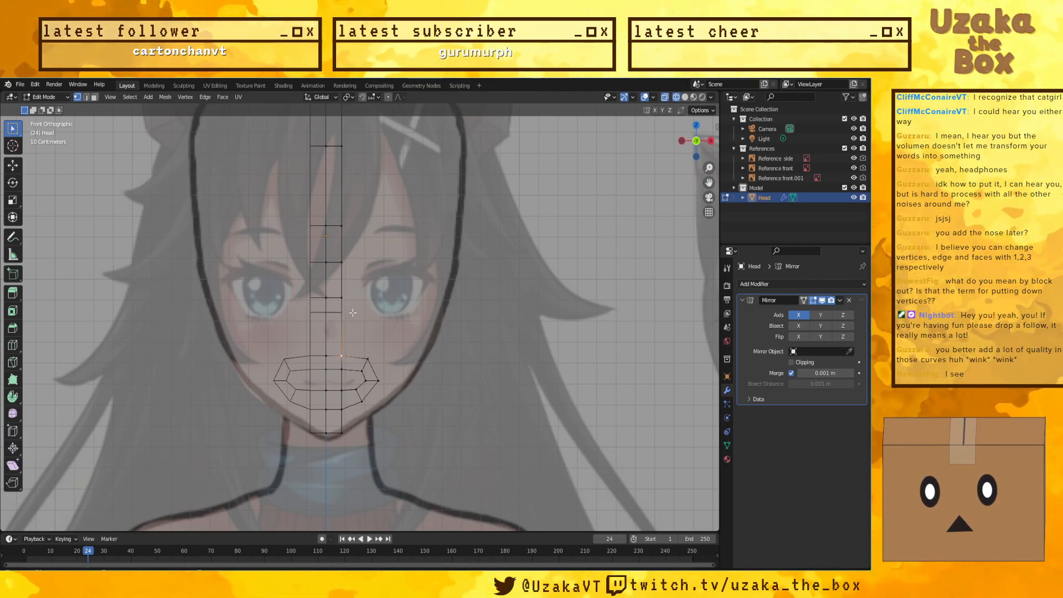
key("z")
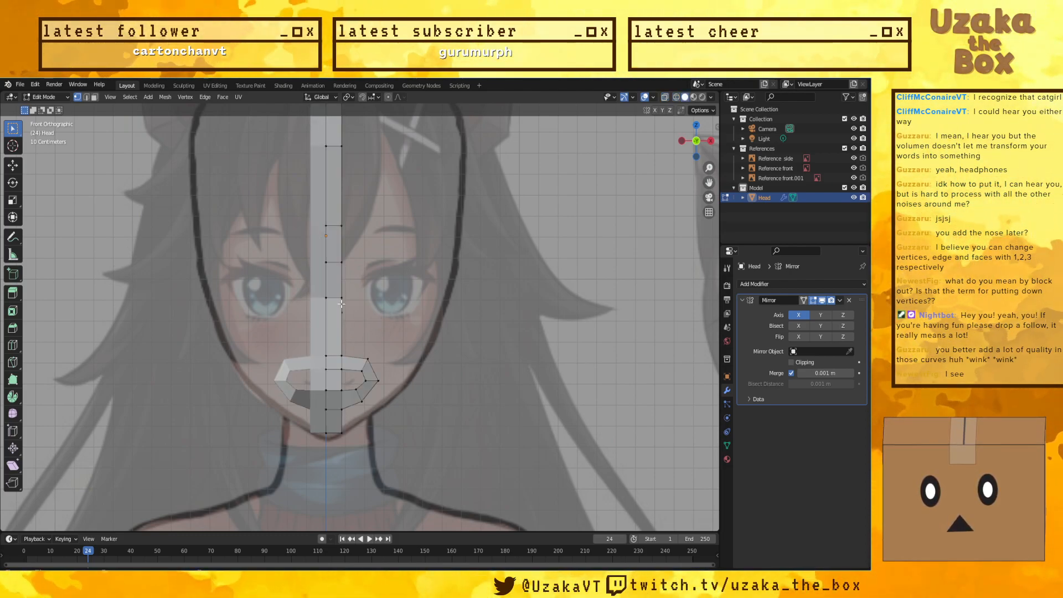
left_click(343, 359, "shift")
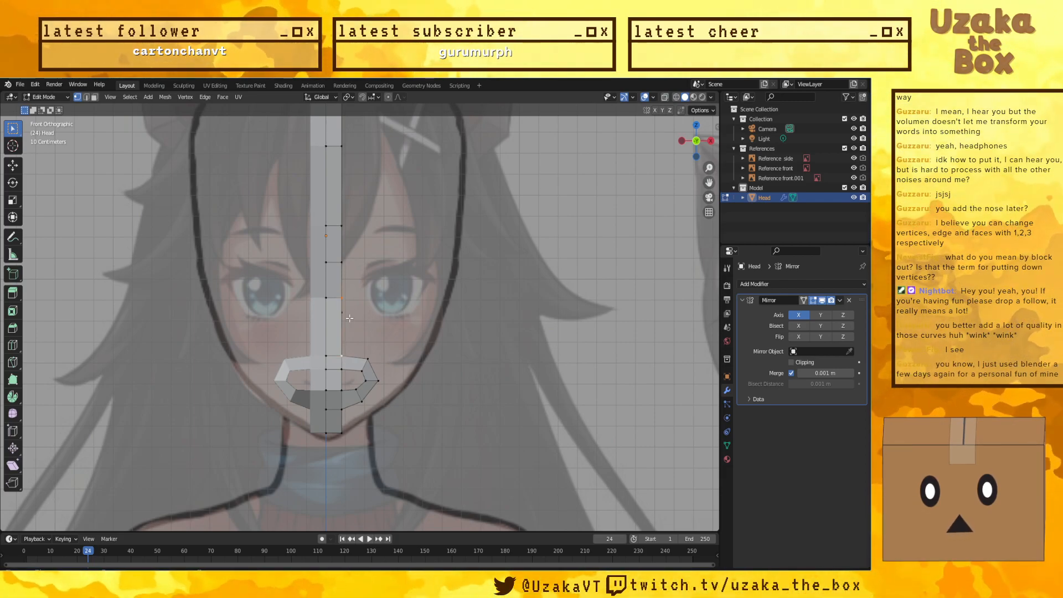
Step: Add a loop cut between nose bridge and mouth with factor -0.155, and a second one centred between it and the mouth
key("ctrl+r")
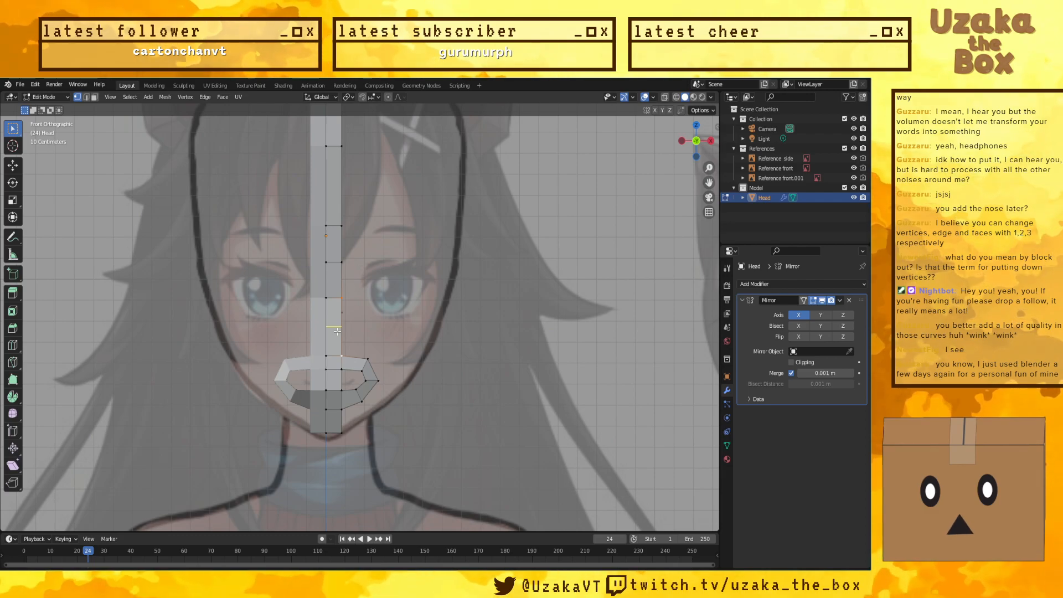
left_click(337, 331)
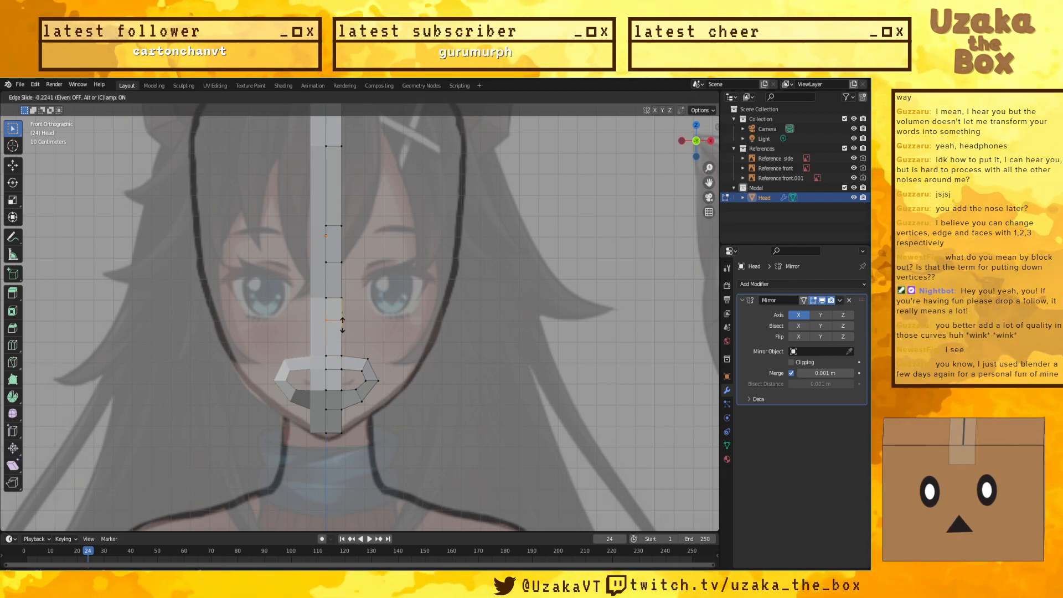
left_click(384, 327)
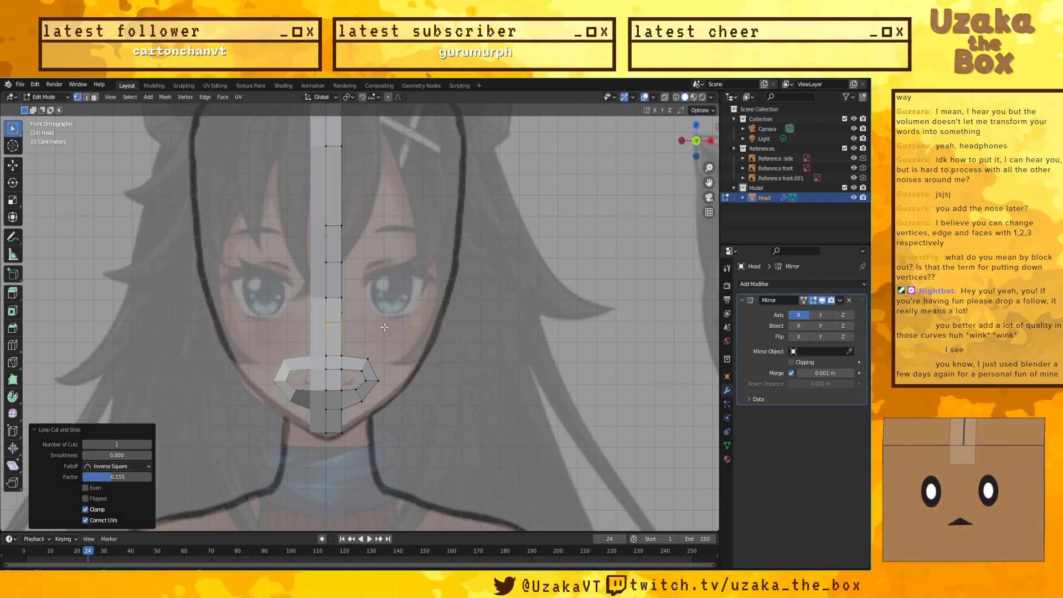
key("ctrl+r")
left_click(344, 337)
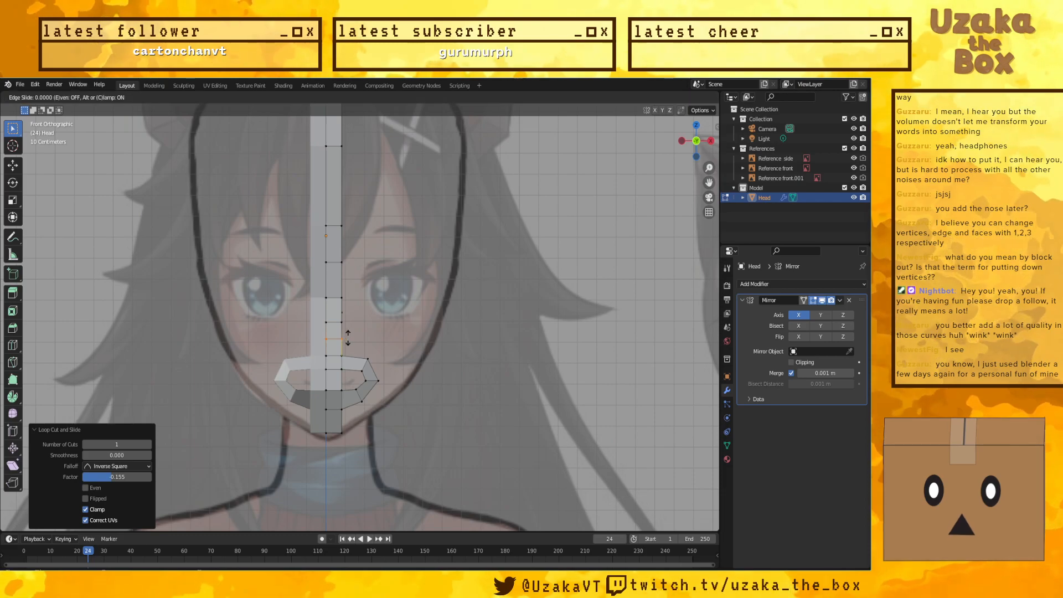
right_click(348, 338)
Step: Extrude the strip's side edge between the two new nose cuts outward by about 0.183 m along X and 0.002345 m along Z
left_click(341, 335)
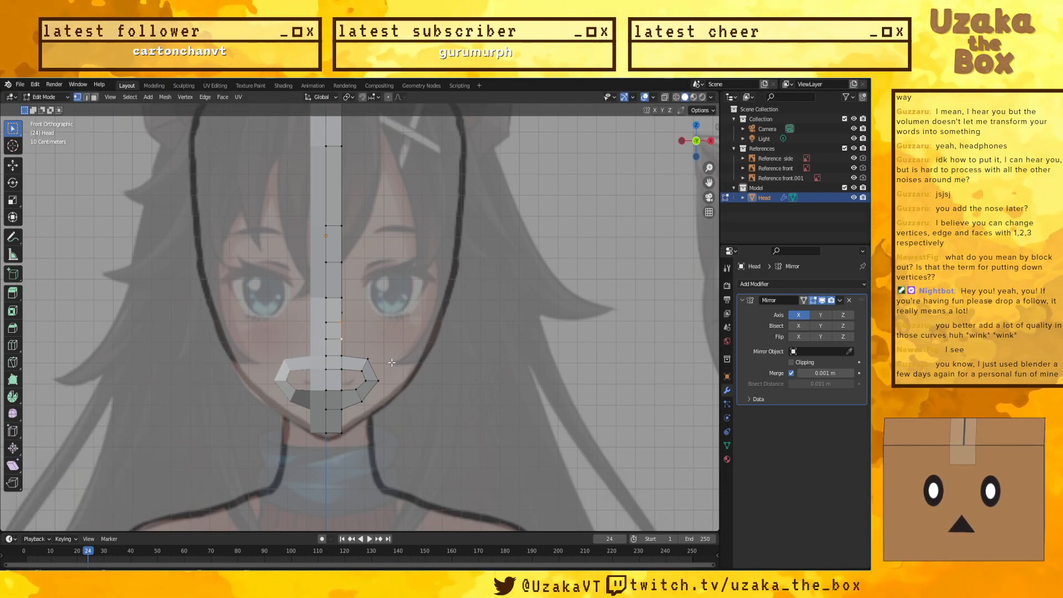
key("e")
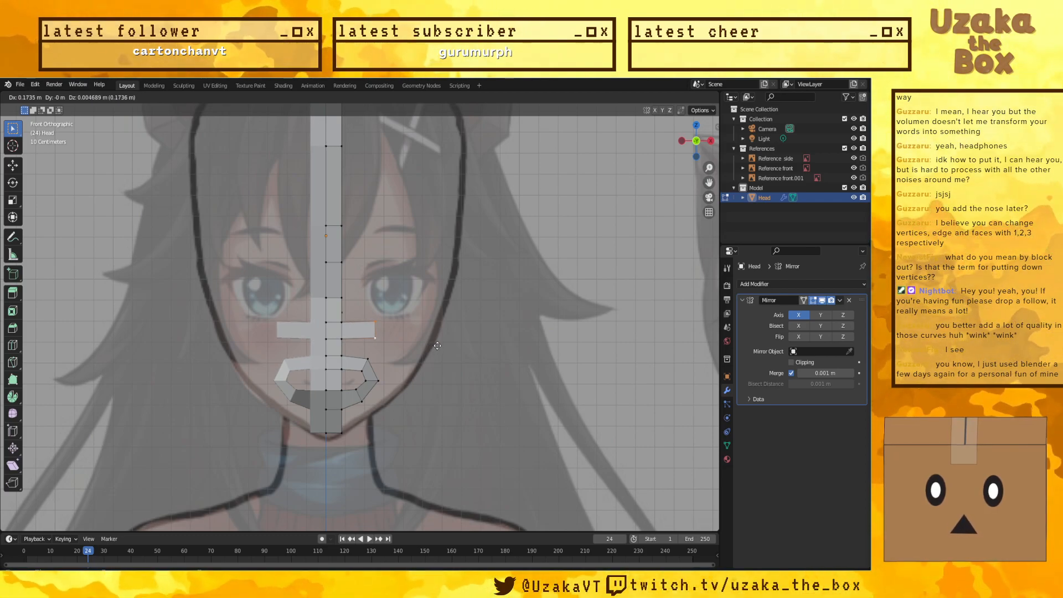
left_click(439, 346)
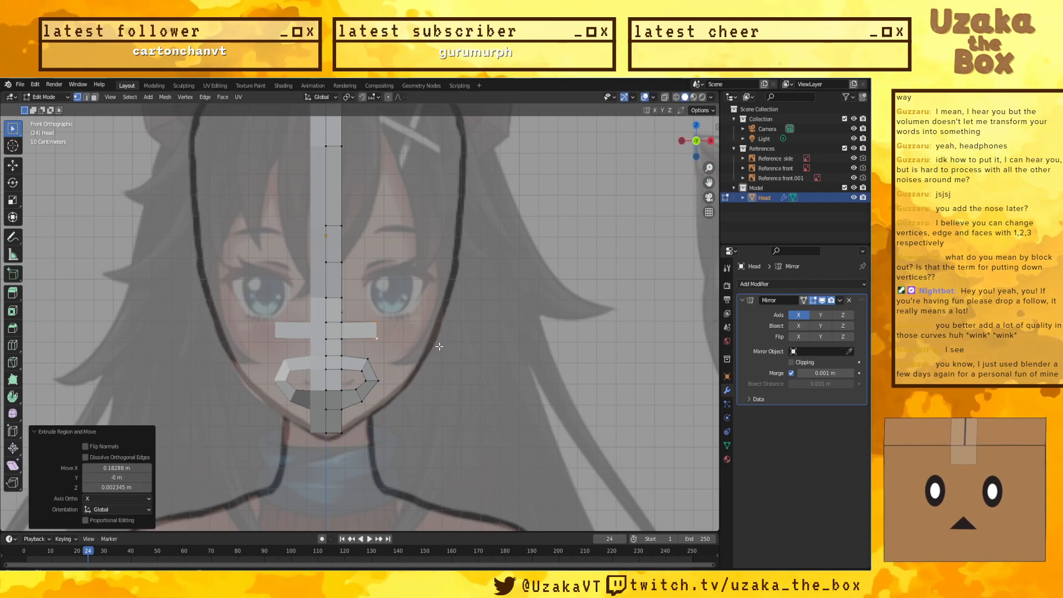
Step: Extrude the cheek row's end edge by about 0.223 m along X and 0.049 m along Z, and rotate it -30.8°
key("e")
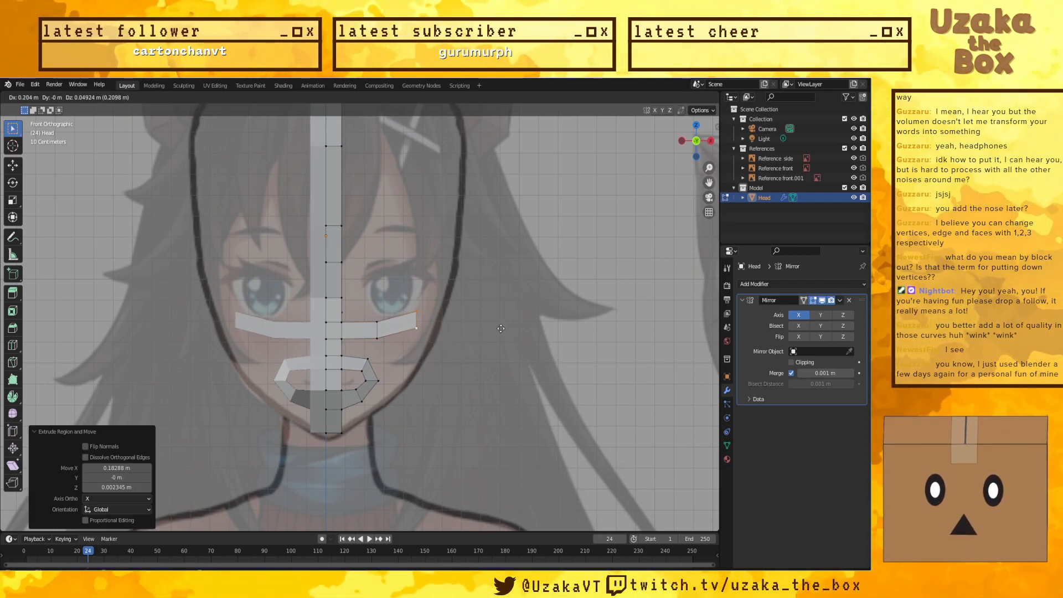
left_click(504, 329)
key("r")
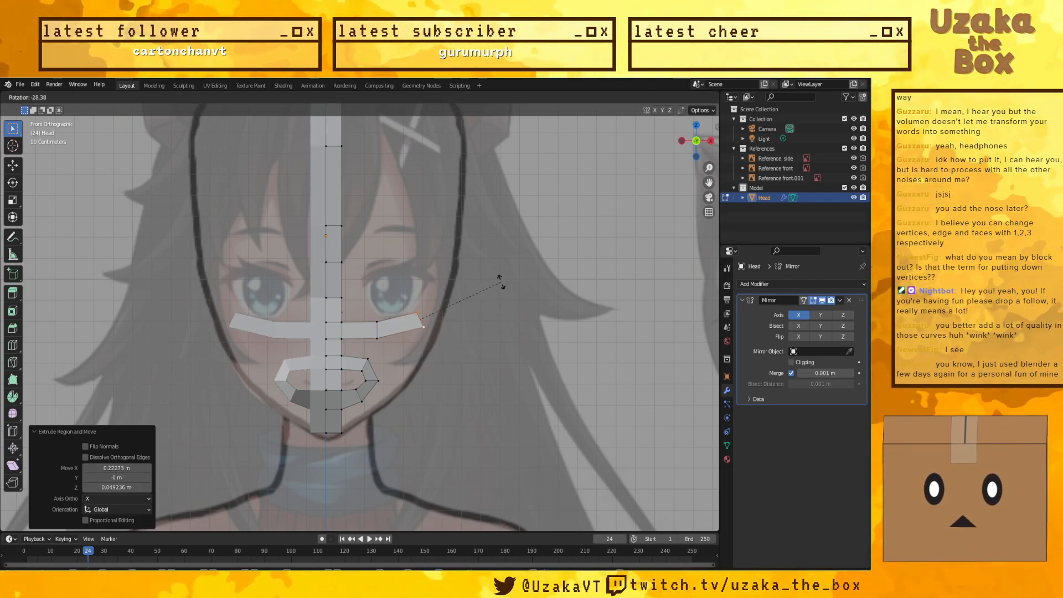
left_click(501, 285)
Step: Extrude the row's end edge upward beside the eye by about 0.077 m along X and 0.164 m along Z, and rotate it -51.4°
key("e")
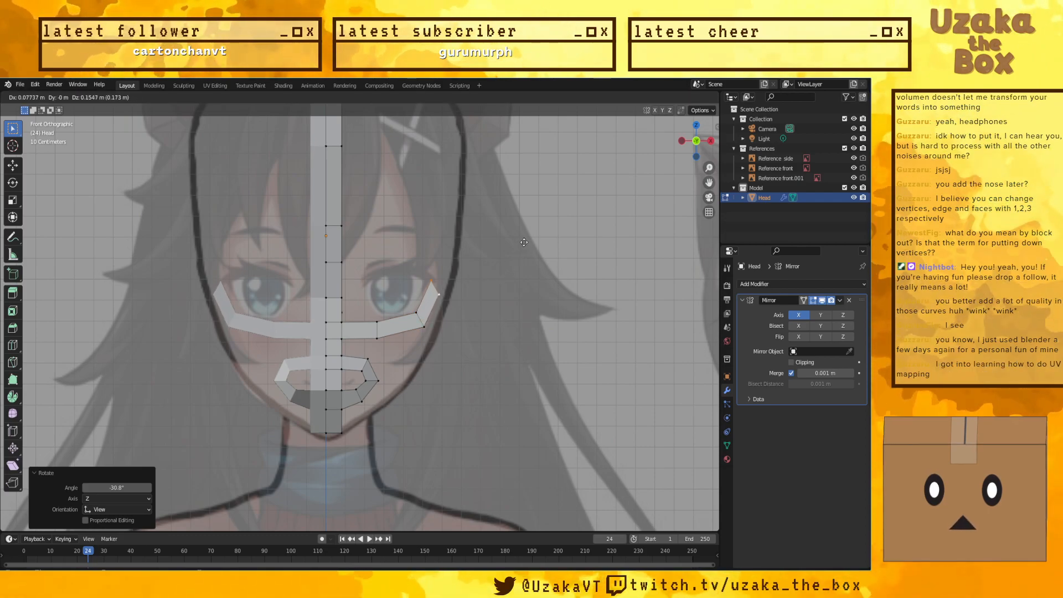
left_click(521, 237)
key("r")
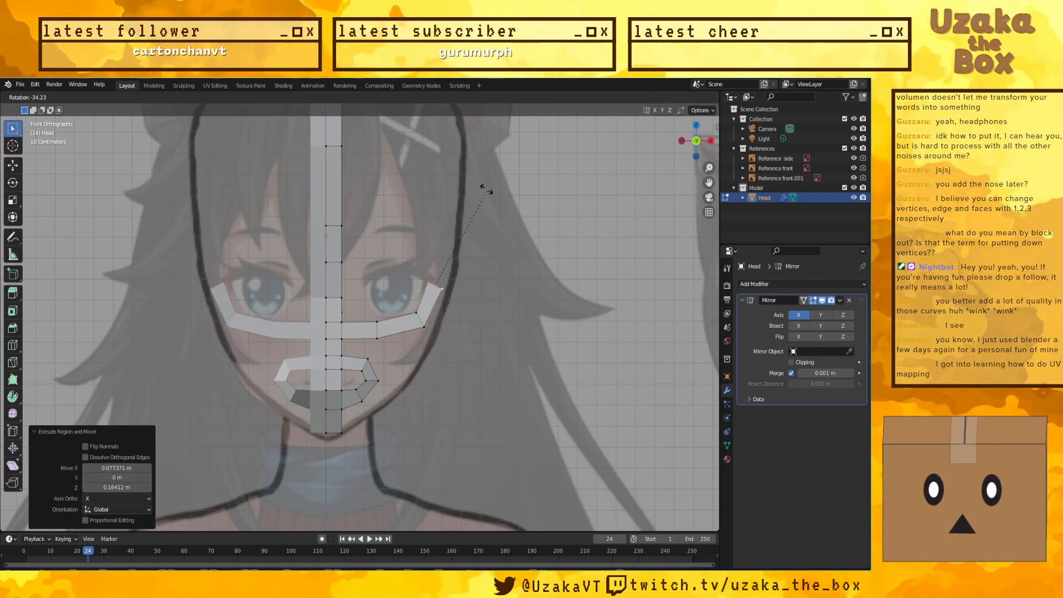
left_click(477, 203)
Step: Move the row's end edge by about 0.016 m along X and 0.023 m along Z, and flatten it with a Z scale of 0
key("e")
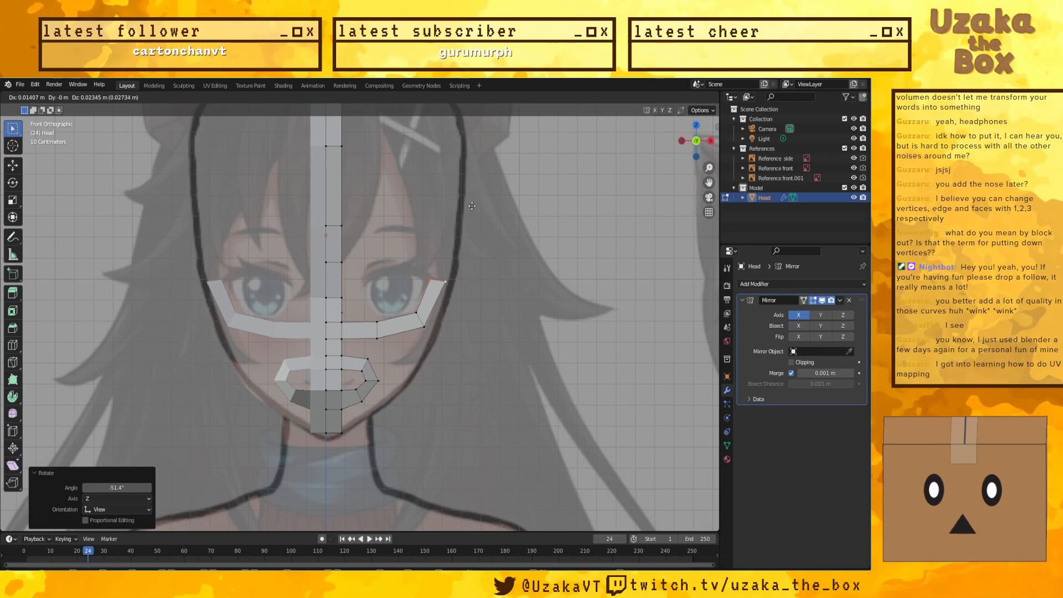
left_click(473, 206)
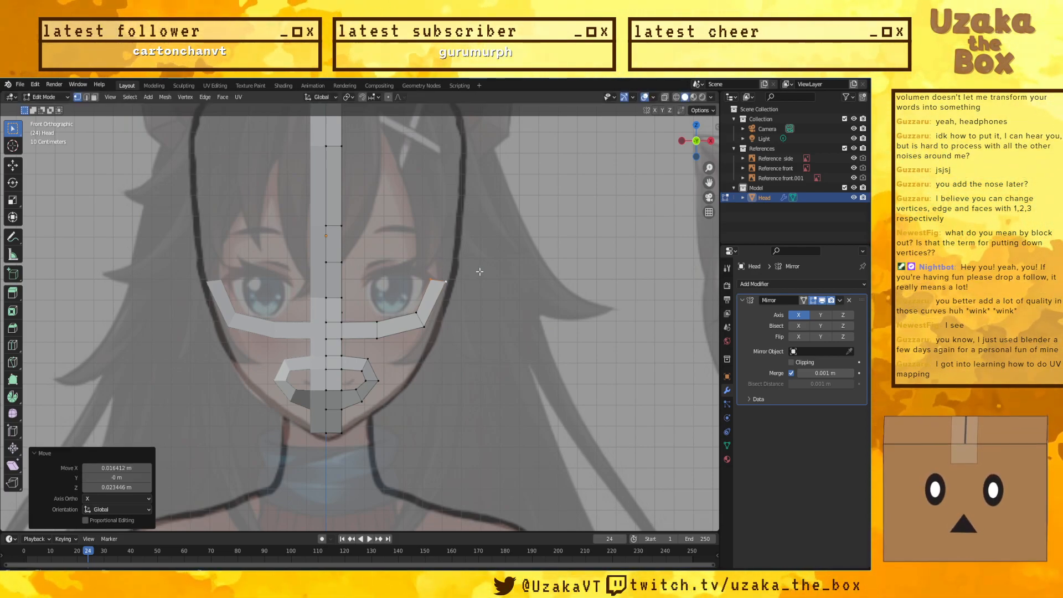
key("s")
key("z")
key("0")
key("Return")
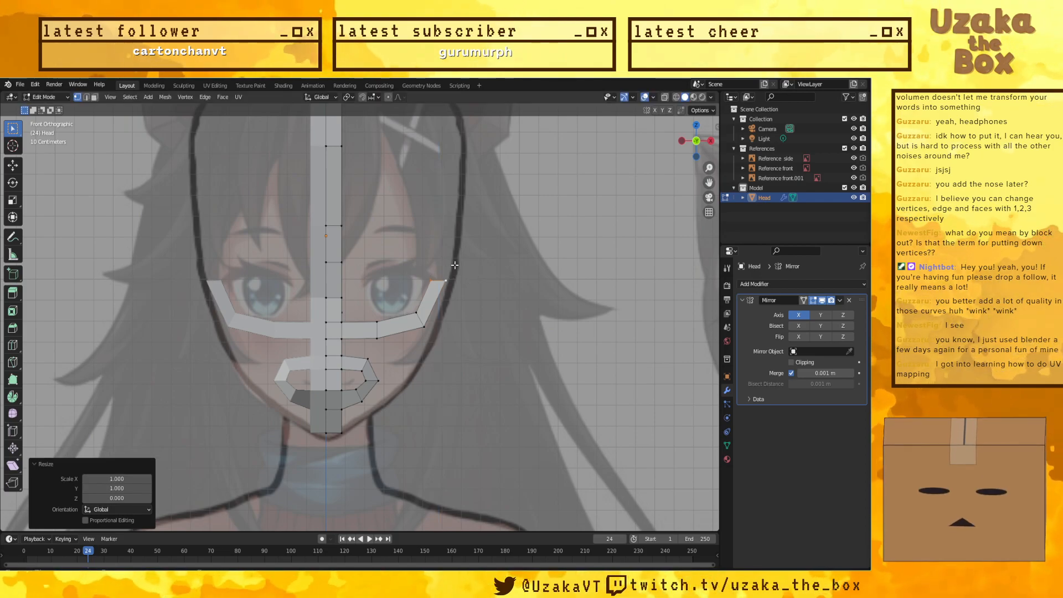
Step: Extrude the end edge around the eye's outer corner by about -0.103 m X and 0.073 m Z, rotate it, and scale it to 0.646
key("e")
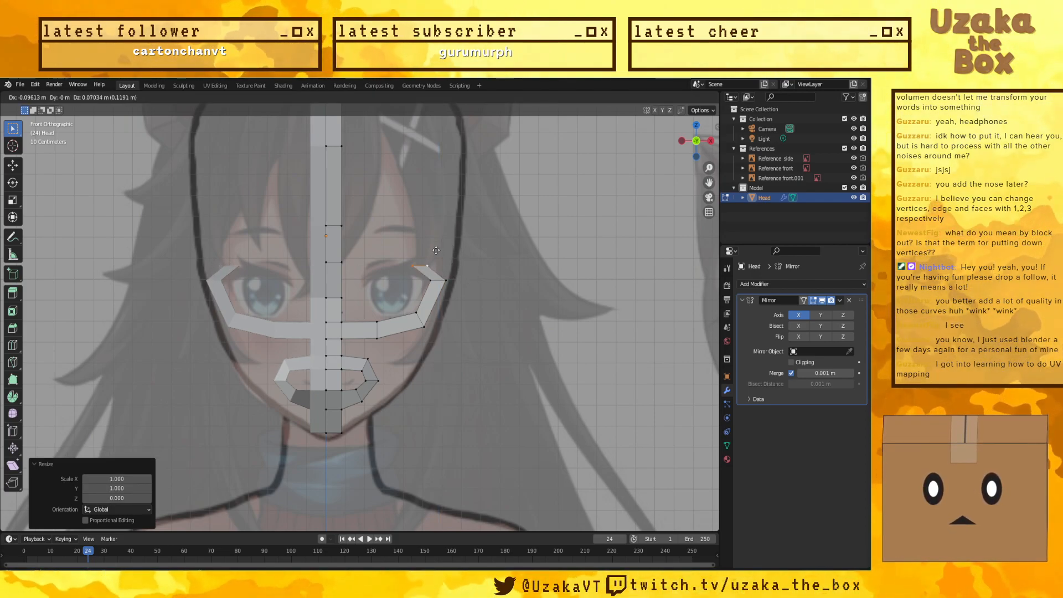
left_click(421, 237)
key("t")
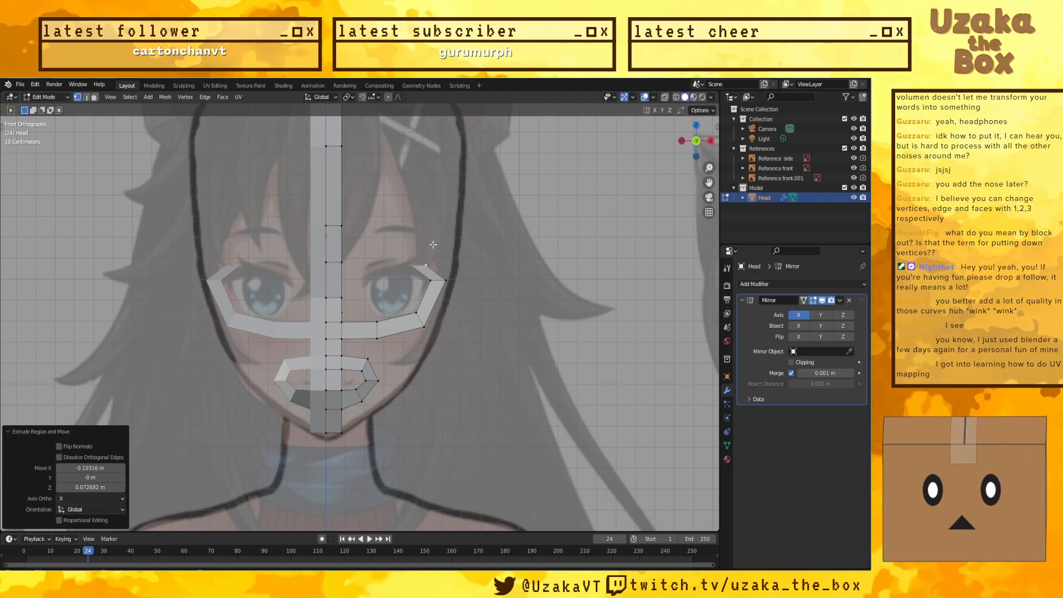
key("t")
key("r")
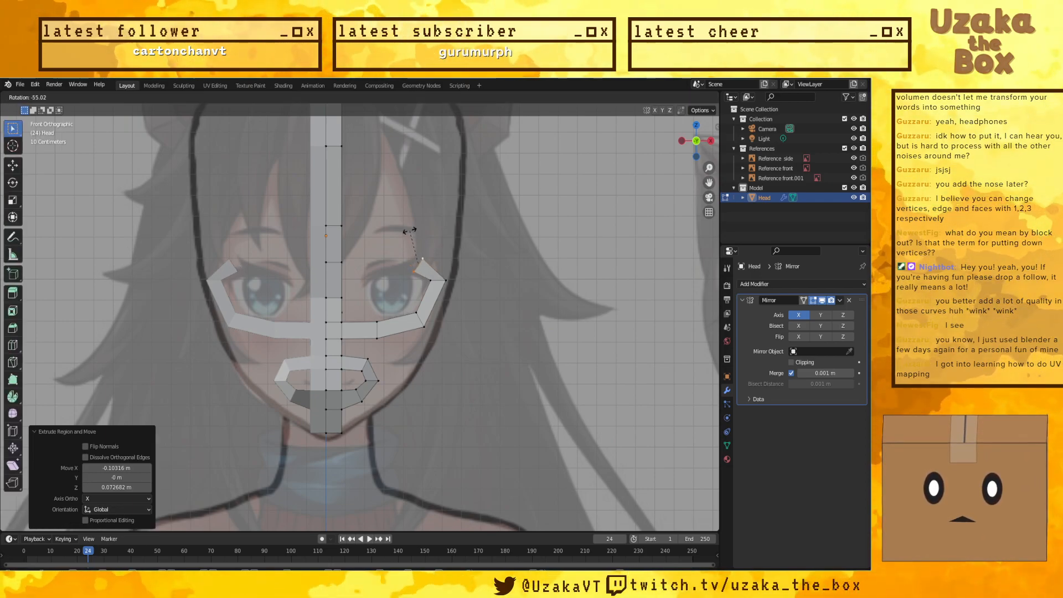
left_click(449, 229)
key("s")
left_click(441, 240)
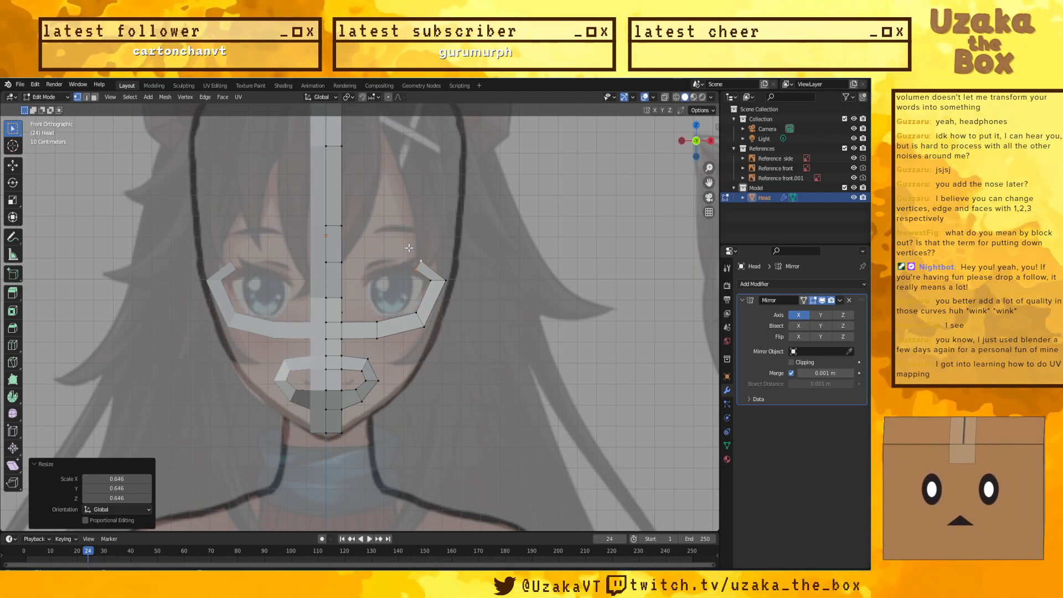
Step: Extrude the end edge inward above the eye by about -0.211 m along X and 0.0047 m along Z, and rotate it -38.3°
key("g")
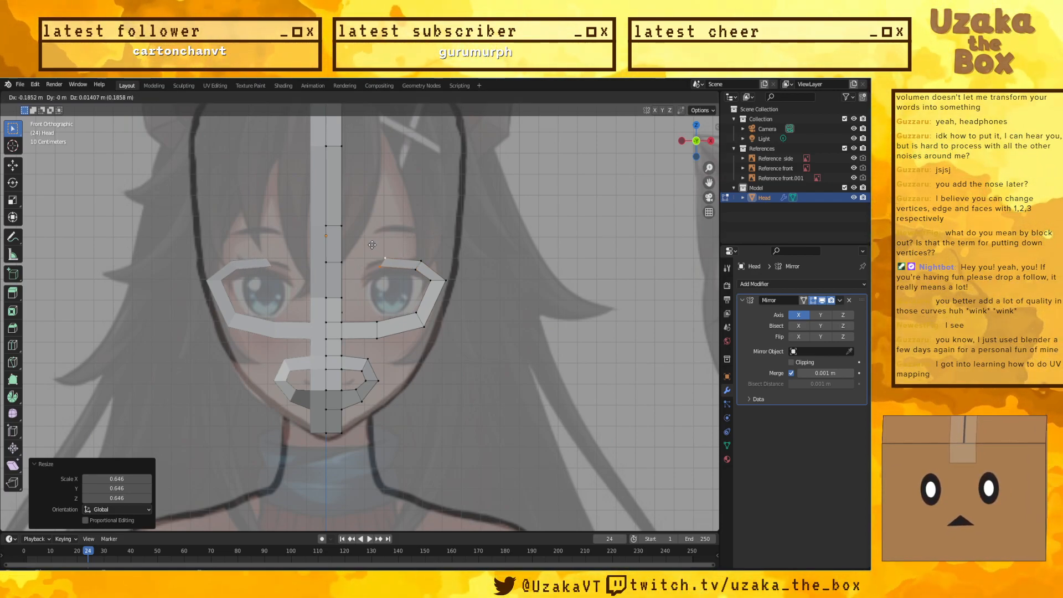
left_click(368, 246)
key("r")
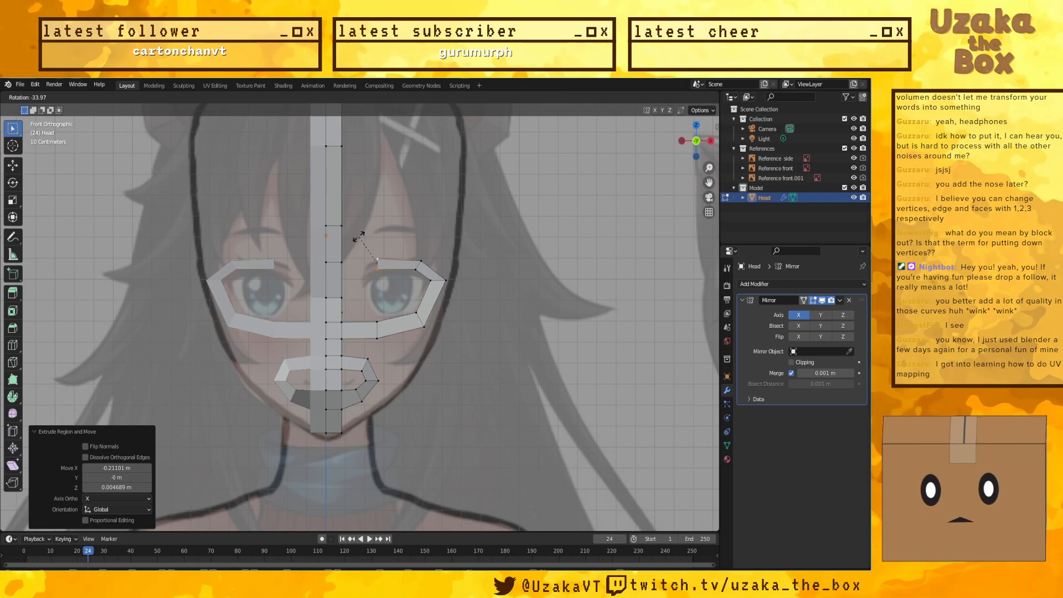
left_click(356, 238)
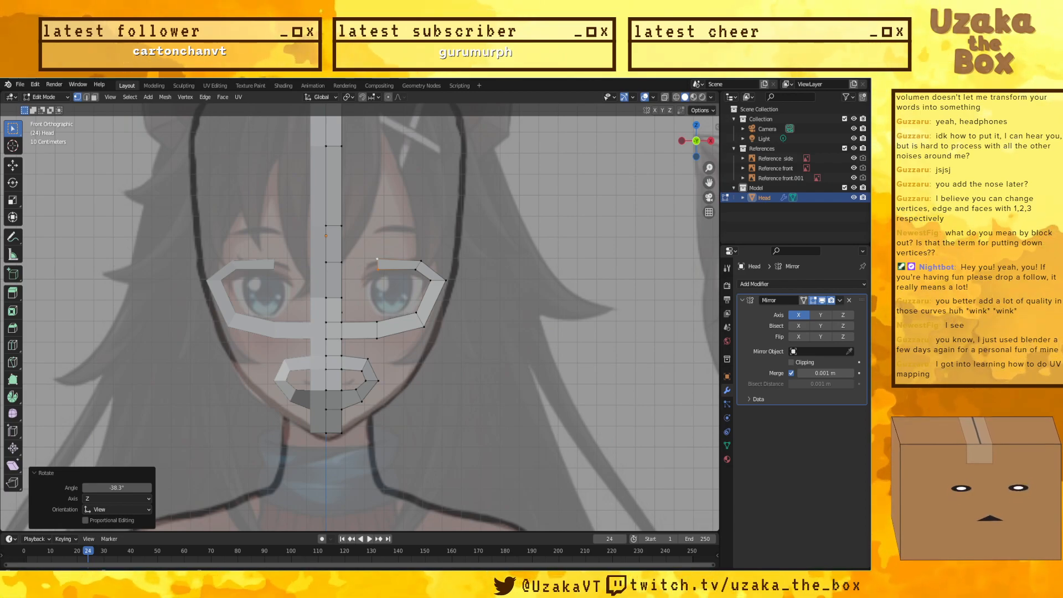
Step: Raise the centre strip's nose-bridge vertices by 0.1313 m along Z to the height of the row above the eye
left_click_drag(395, 282, 359, 249)
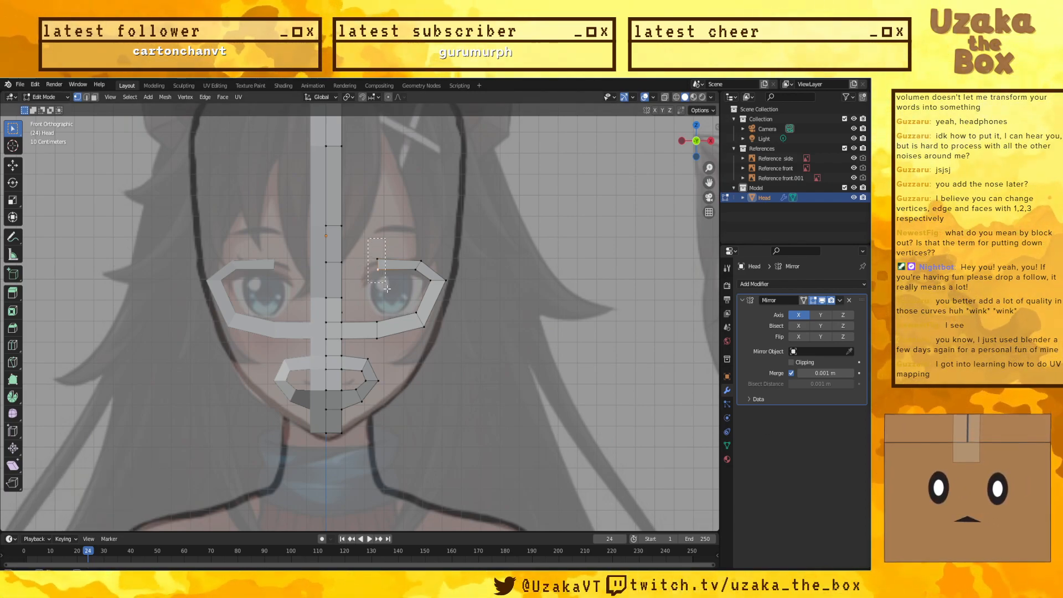
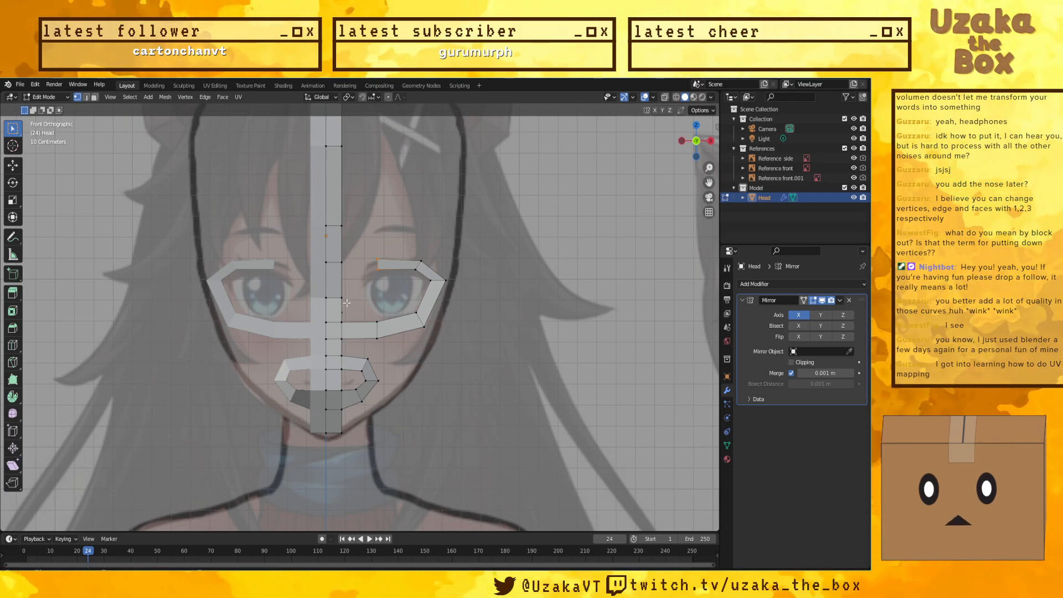
key("KP_3")
key("KP_1")
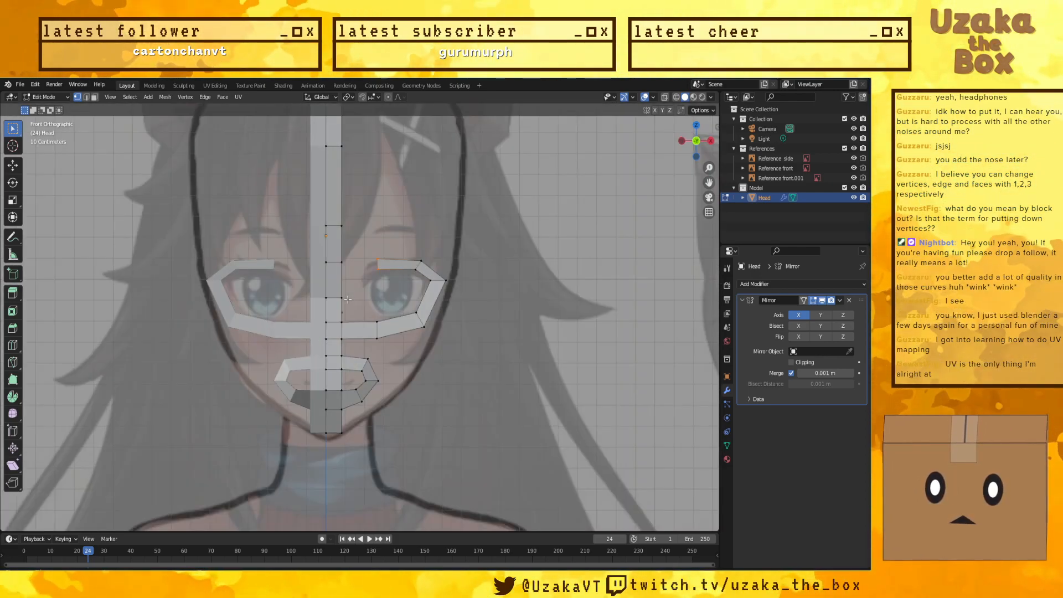
key("KP_3")
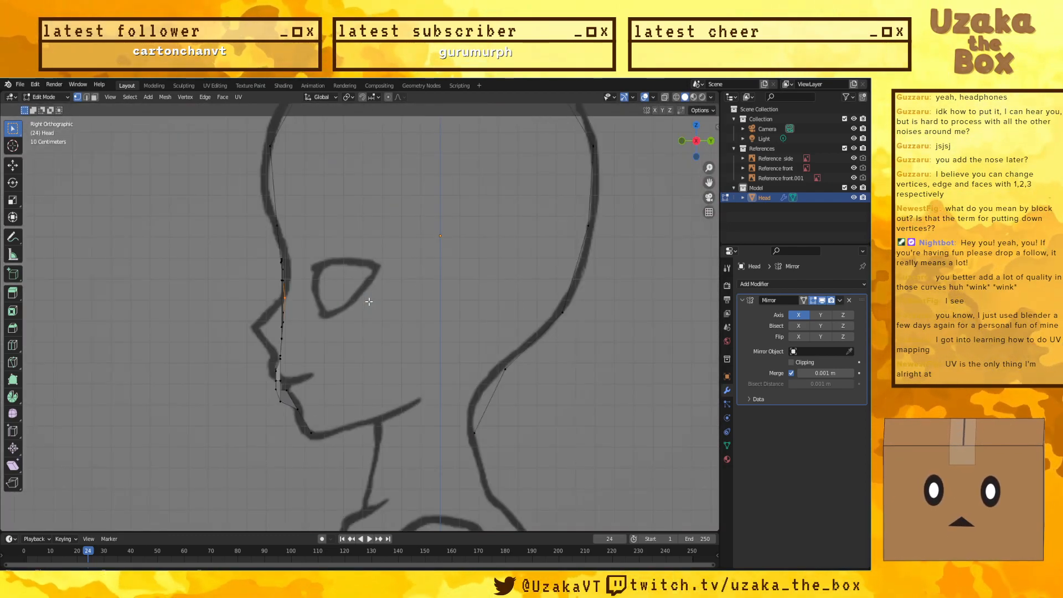
key("KP_1")
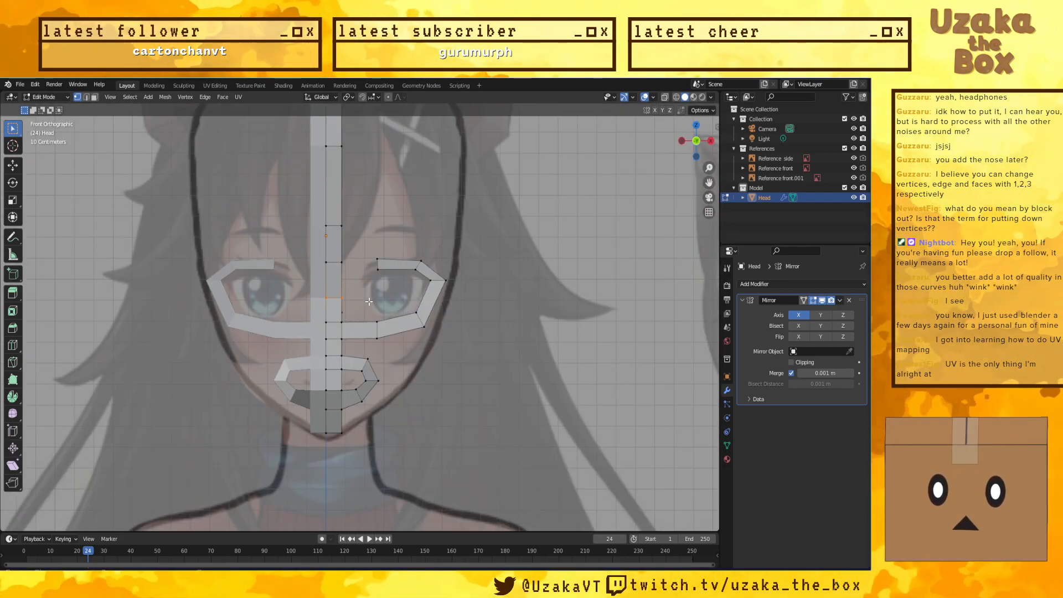
key("g")
key("z")
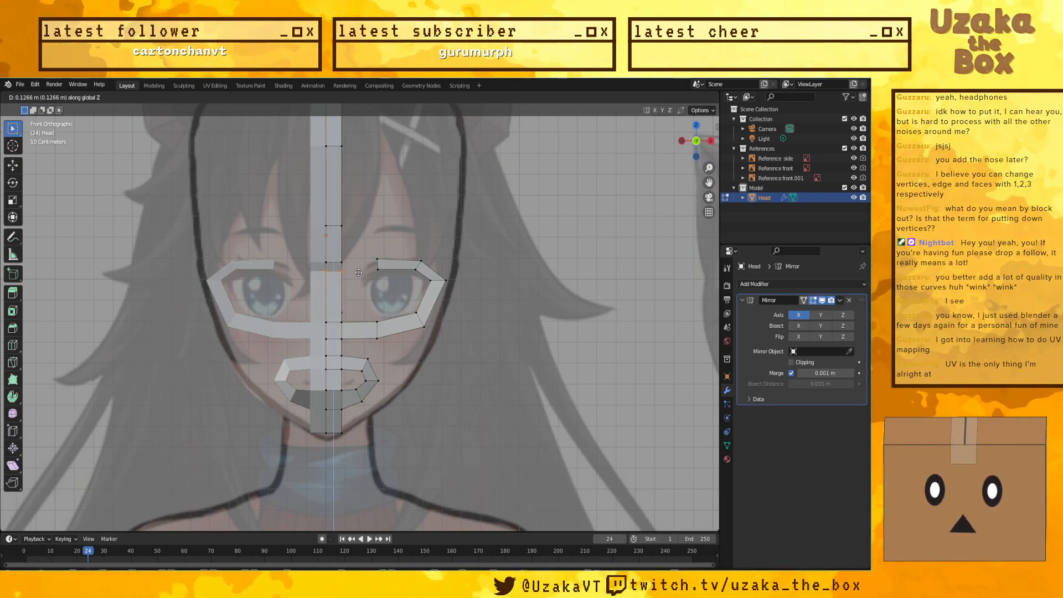
left_click(355, 276)
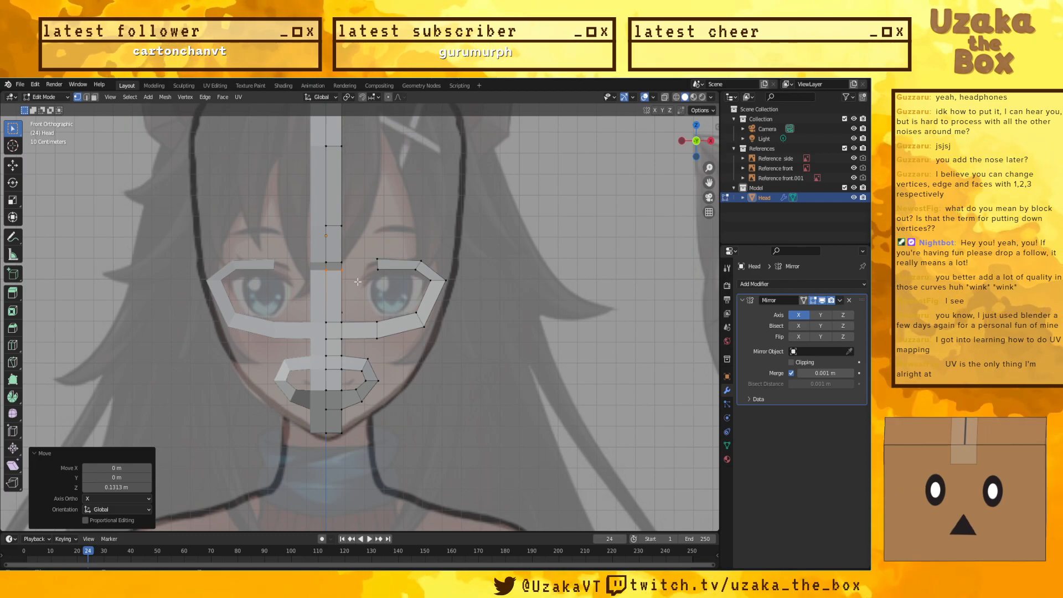
Step: Flatten the centre strip's short face between the eyebrows with a Y scale of 0, and check it in the side view
left_click_drag(313, 253, 314, 253)
key("s")
key("y")
key("0")
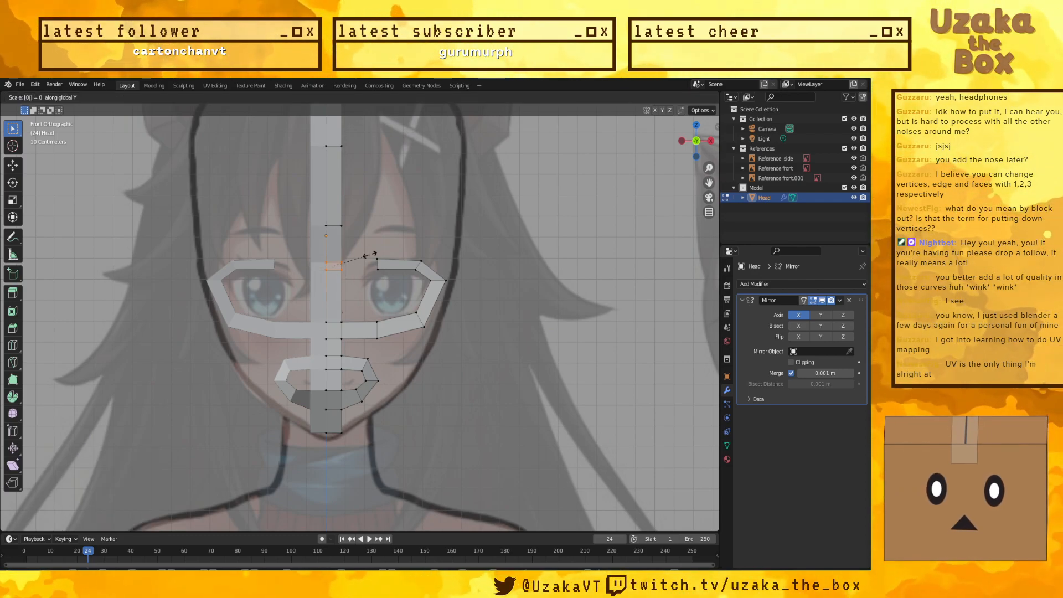
key("Return")
key("KP_3")
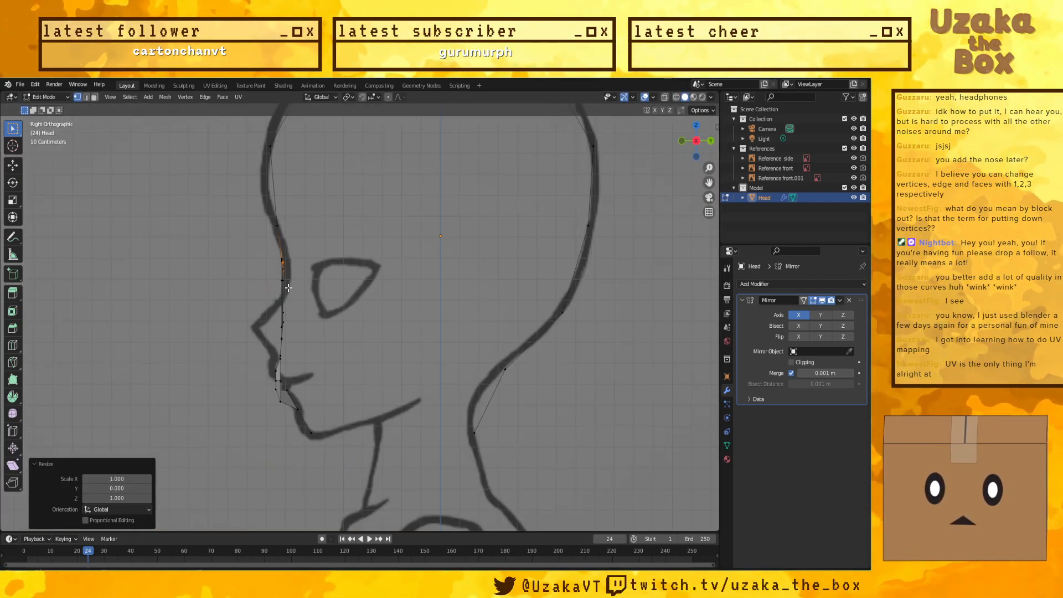
Step: Fill a face between the open end of the row above the eye and the centre strip's side edge
key("KP_1")
left_click_drag(388, 250, 372, 279)
key("f")
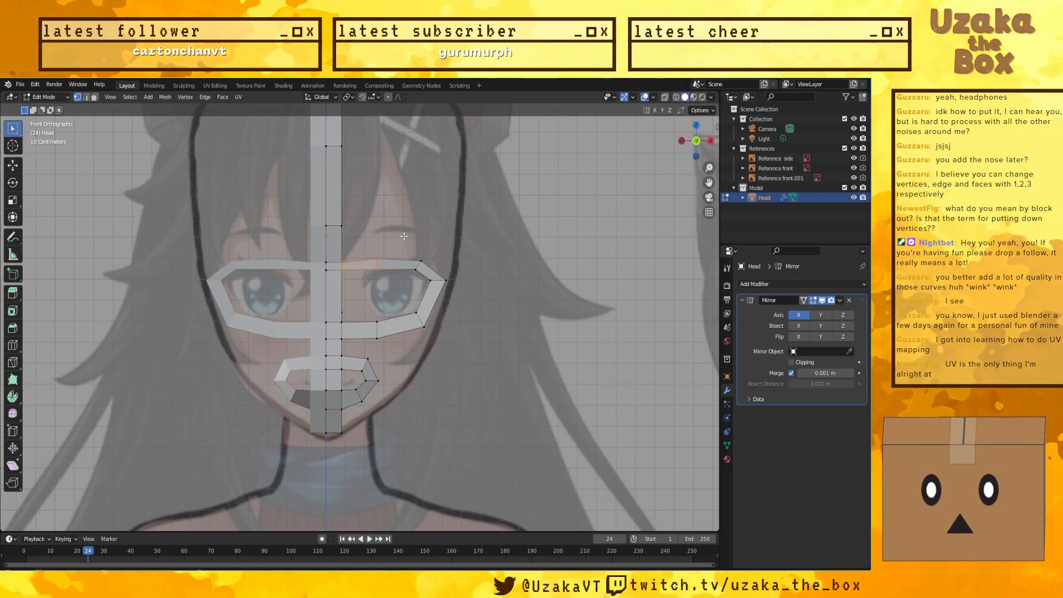
left_click_drag(390, 249, 370, 279)
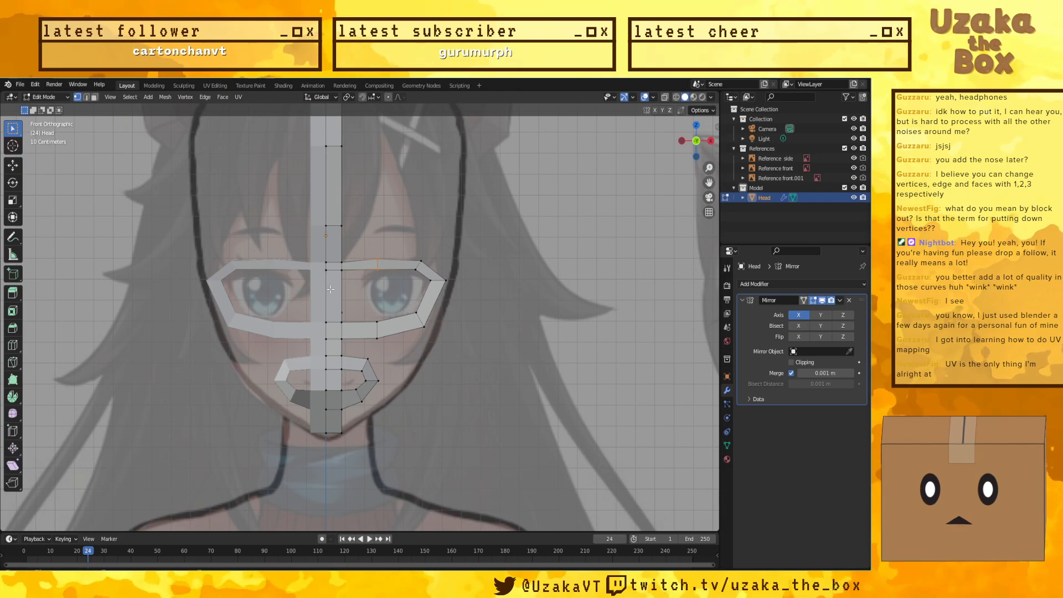
middle_click_drag(401, 269, 413, 260)
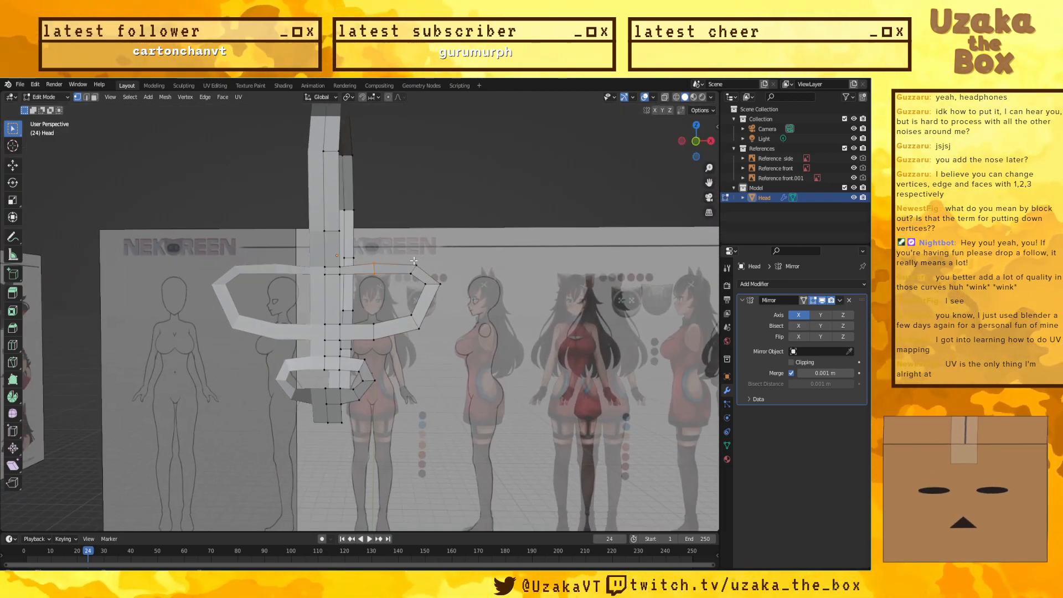
key("KP_1")
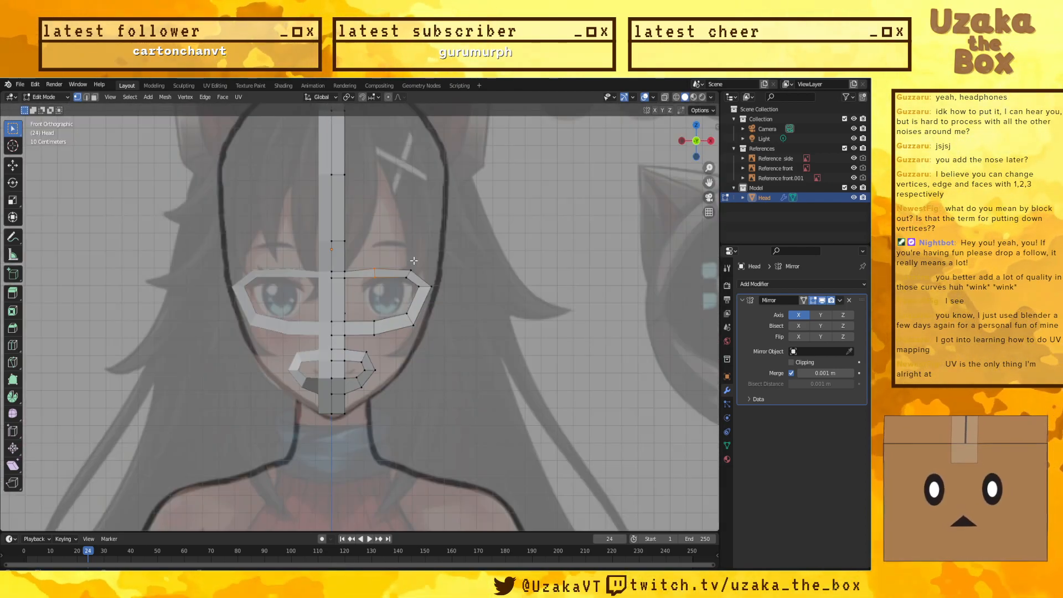
Step: Outline the eye's inner corner by extruding the lower row's inner vertex about -0.084 m X and 0.11 m Z, extruding again, and joining the upper row
left_click(462, 282)
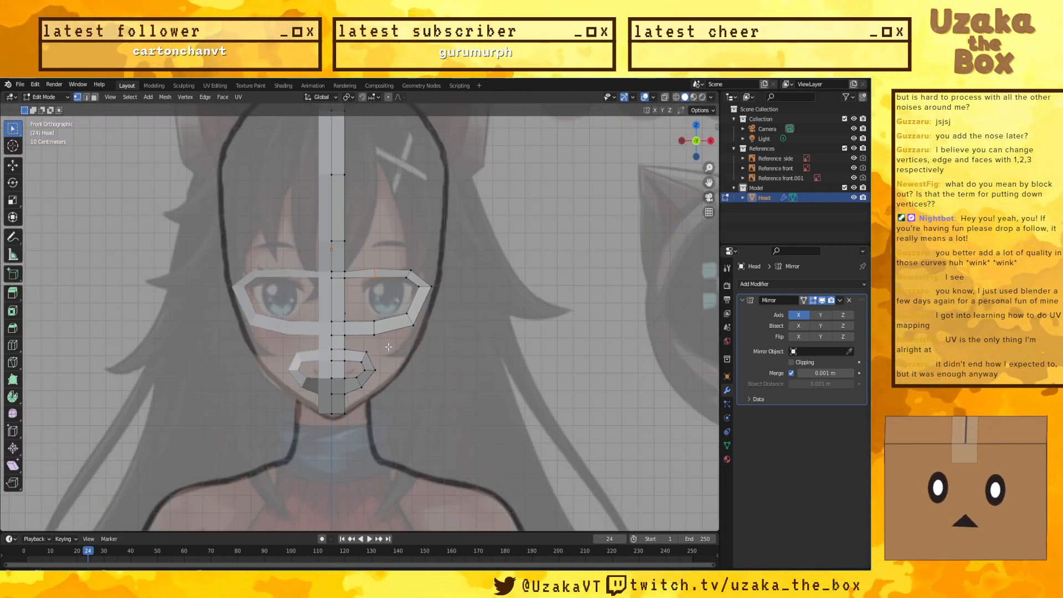
left_click(375, 322)
key("g")
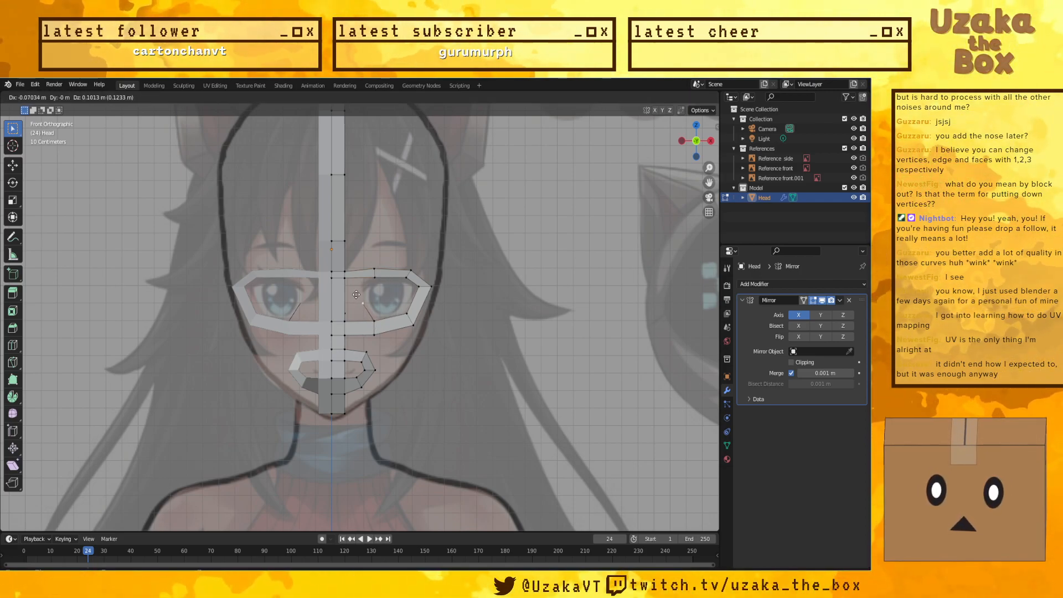
left_click(355, 285)
key("g")
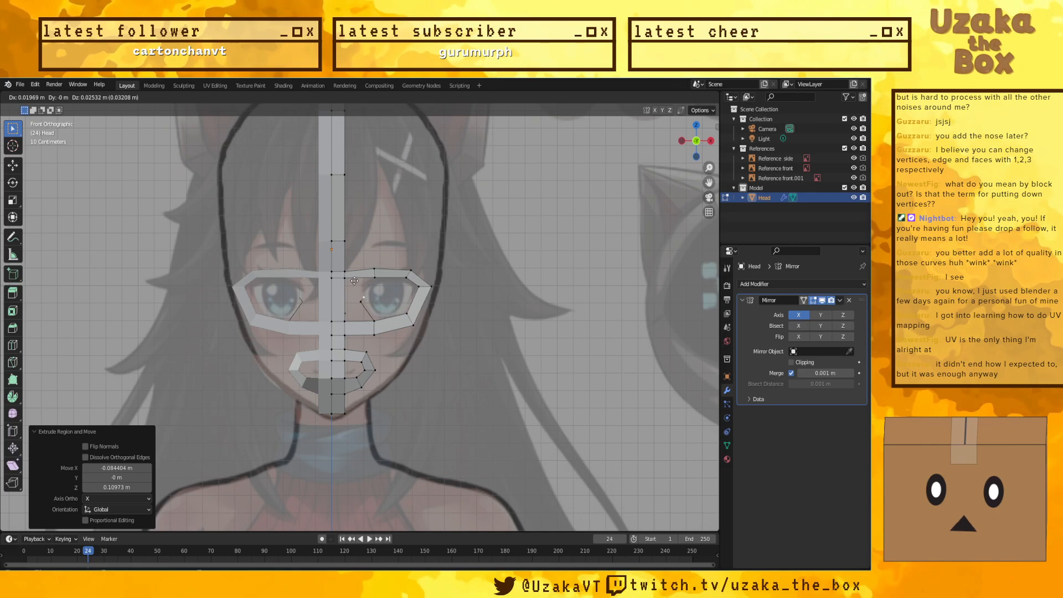
key("Escape")
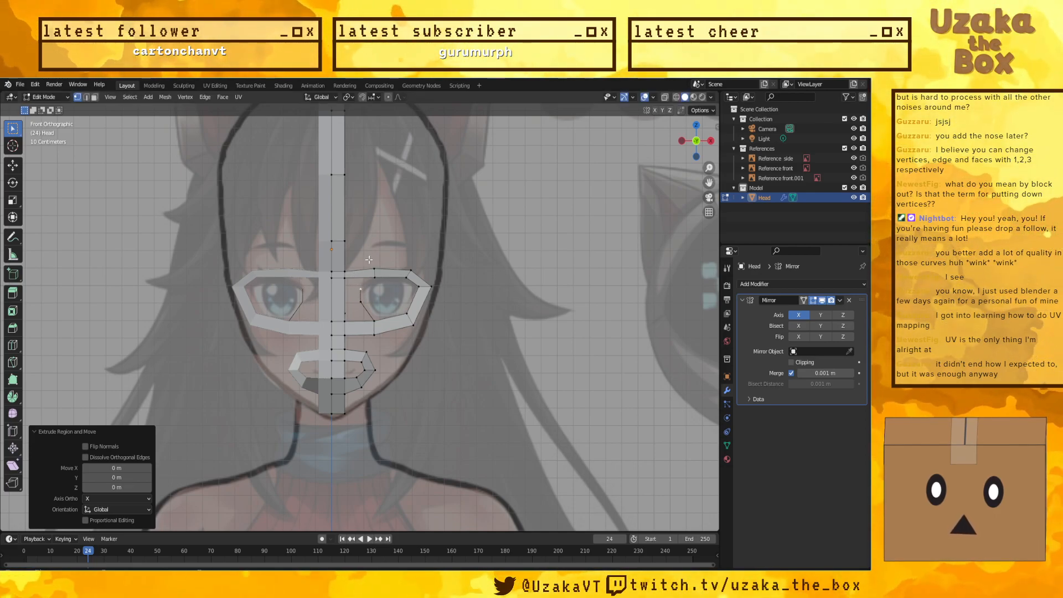
left_click(379, 284)
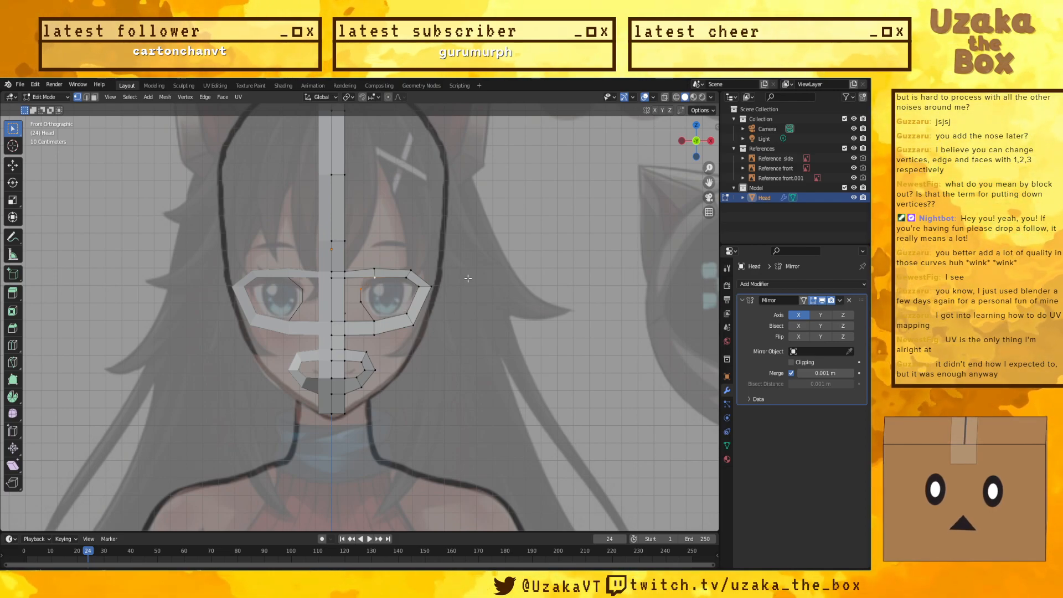
left_click(120, 381)
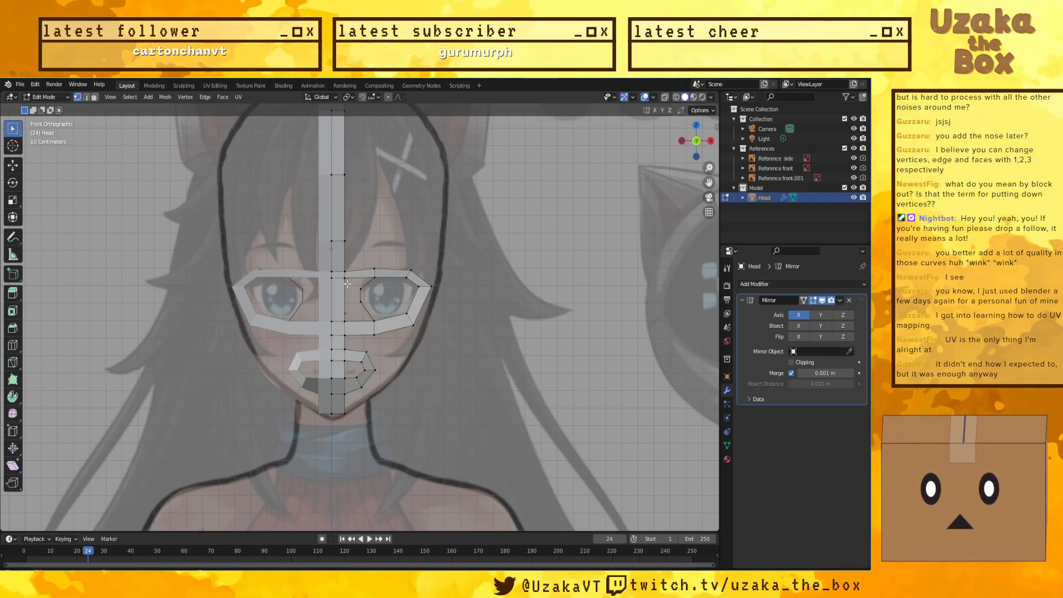
Step: Slide the nose bridge's cross edge up along the centre strip by a factor of about 0.52, level with the eye's upper inner corner
left_click_drag(347, 291, 331, 279)
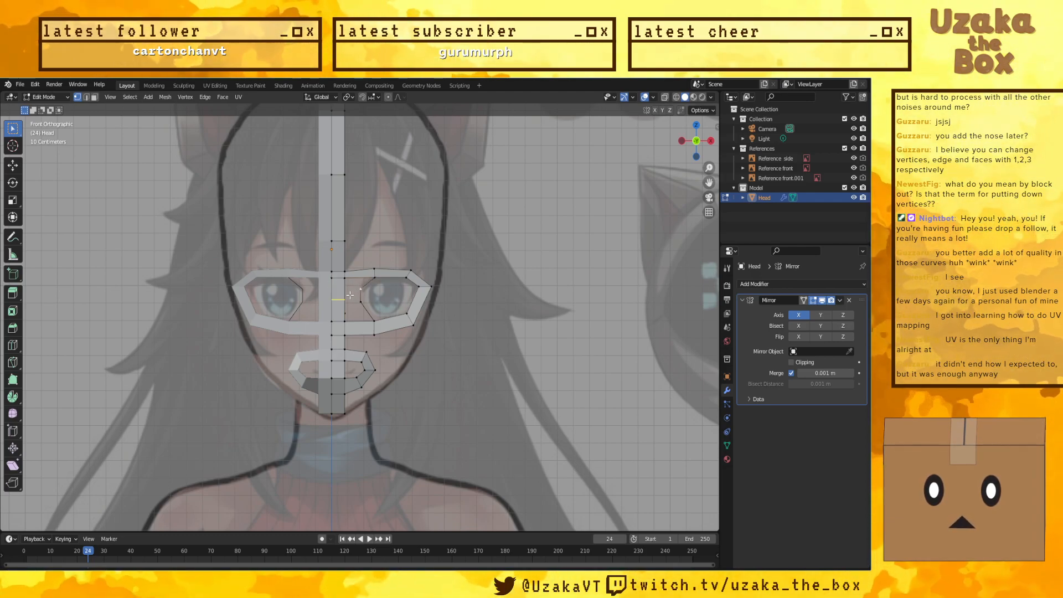
key("g")
key("g")
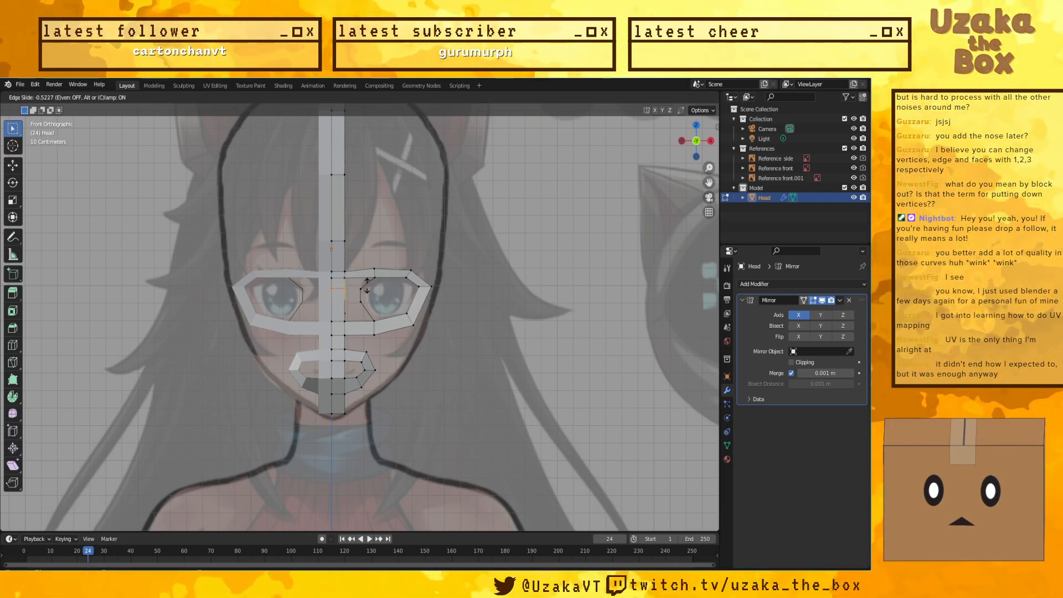
left_click(366, 286)
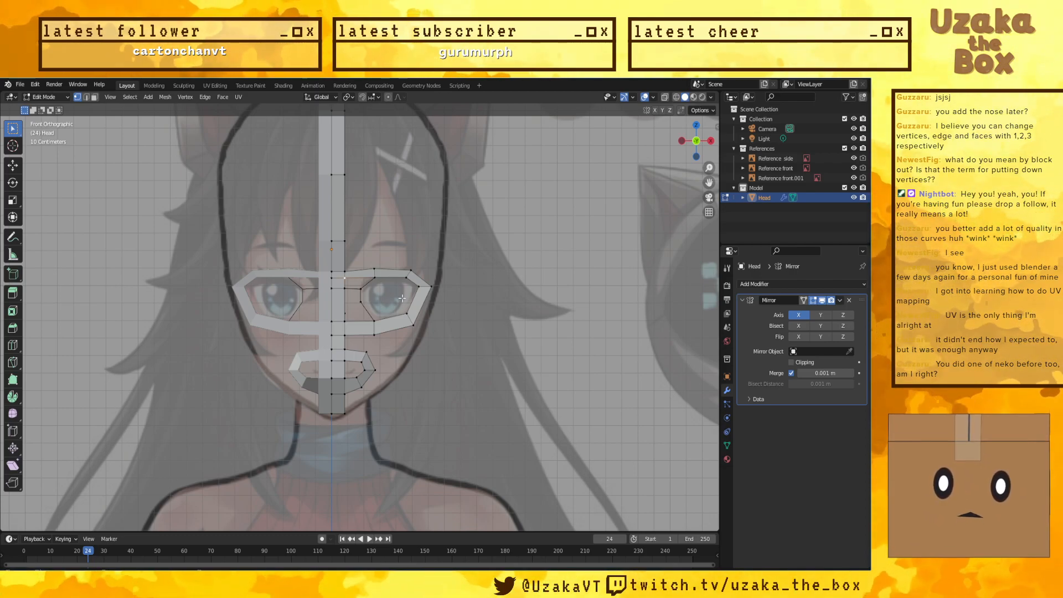
Step: Fill the face between the nose bridge, the eye's upper inner corner and the row above the eye
left_click(345, 288, "shift")
left_click(361, 288, "shift")
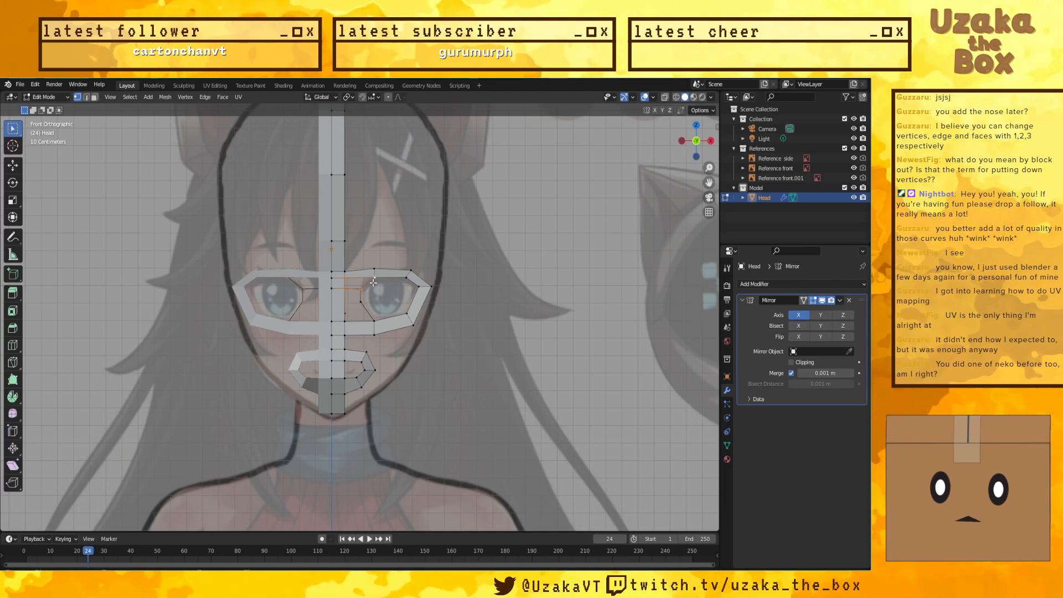
left_click(374, 277, "shift")
key("f")
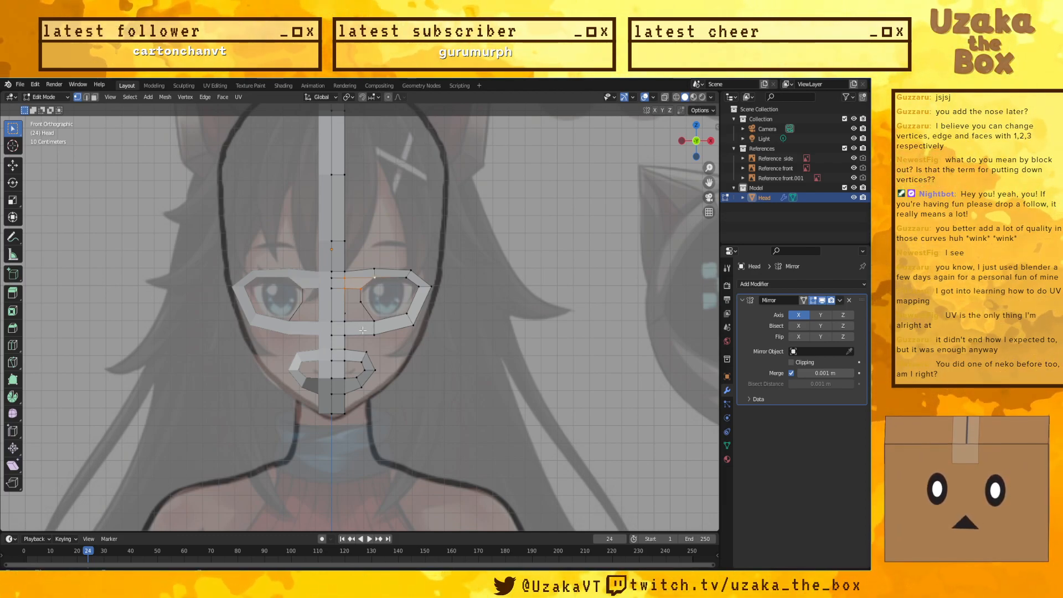
Step: Add one loop cut across the centre strip's nose bridge with a factor of -0.212, level with the eye's lower inner corner
left_click(344, 321)
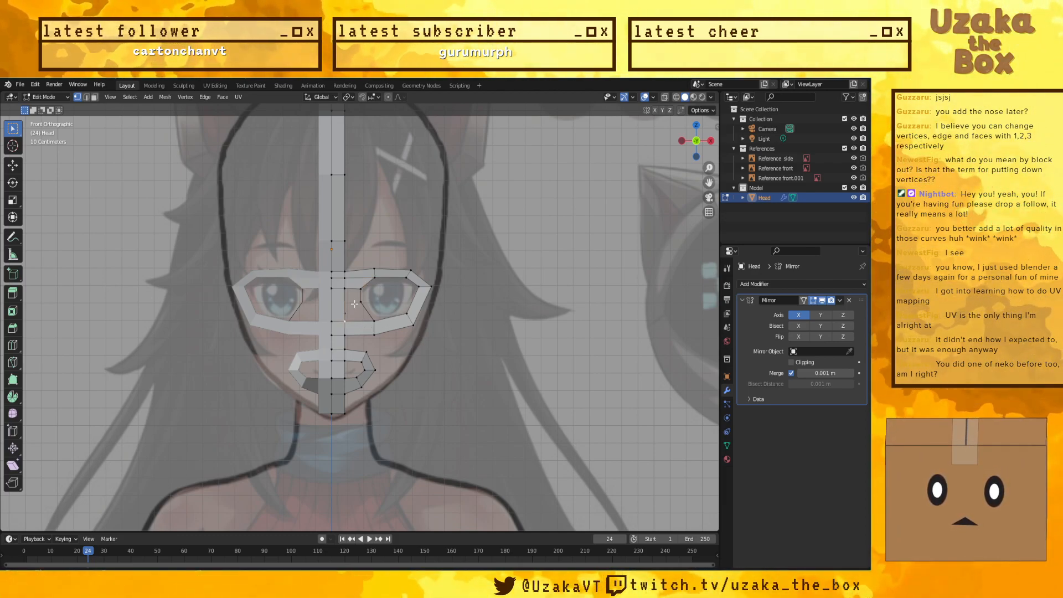
left_click(360, 303, "shift")
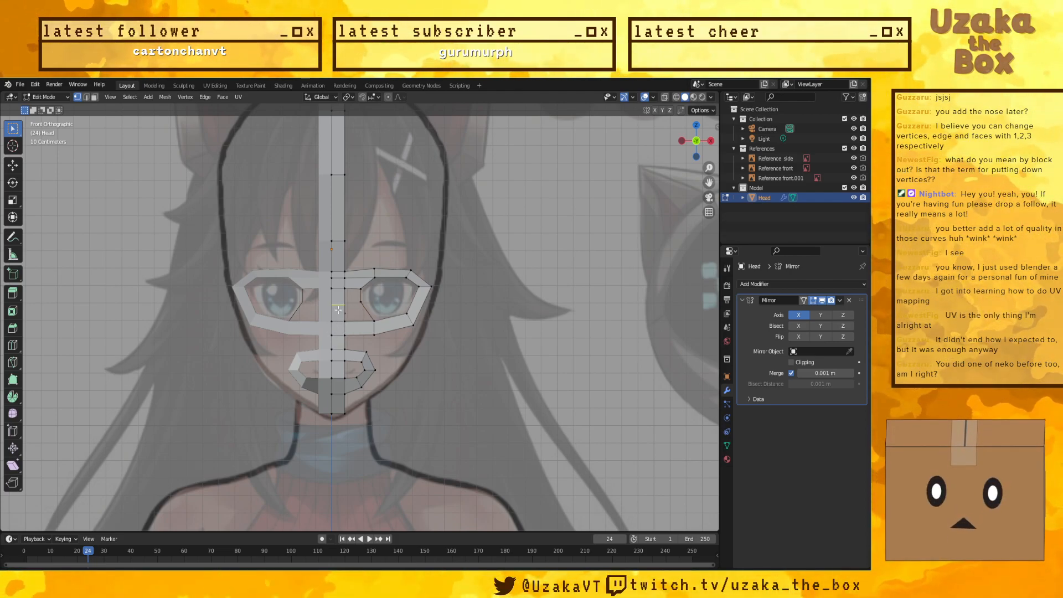
key("ctrl+r")
left_click_drag(338, 310, 346, 313)
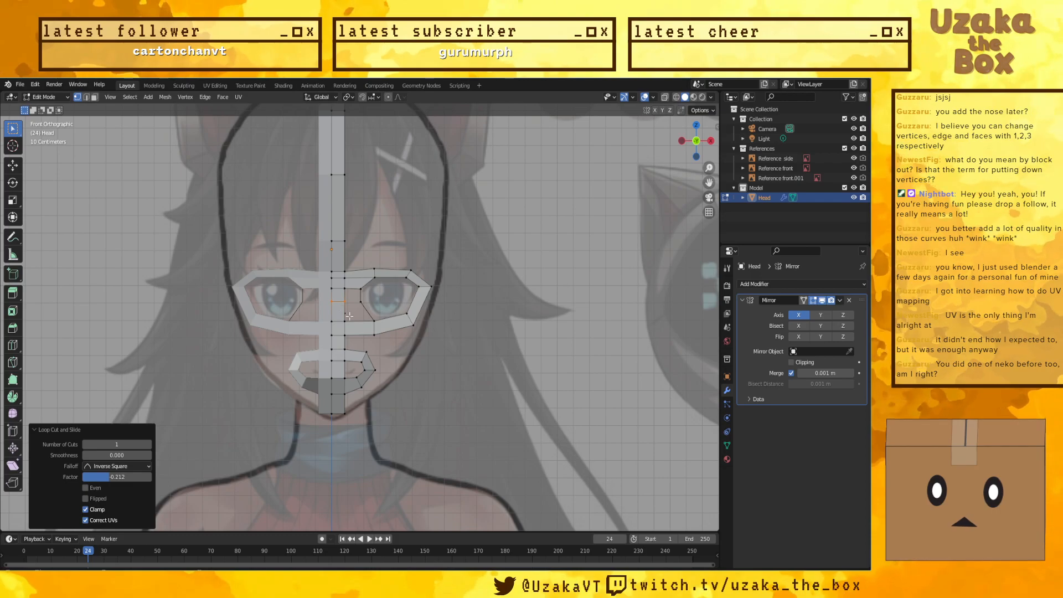
Step: Fill the remaining faces between the centre strip and the eye's inner corner, and check the profile in the side view
left_click(345, 325)
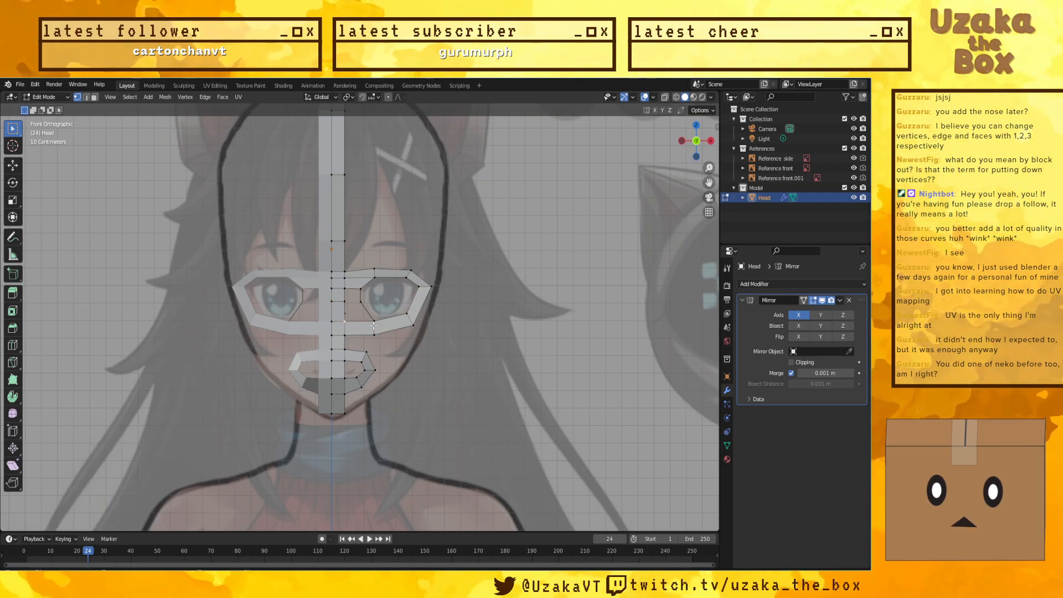
left_click(346, 290)
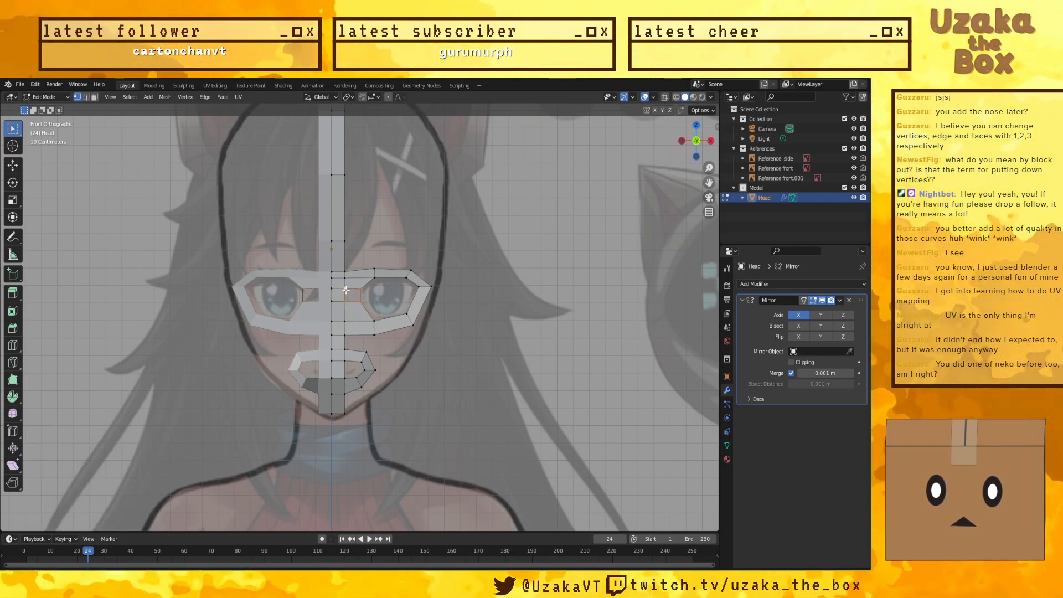
middle_click_drag(495, 333, 397, 333)
key("KP_3")
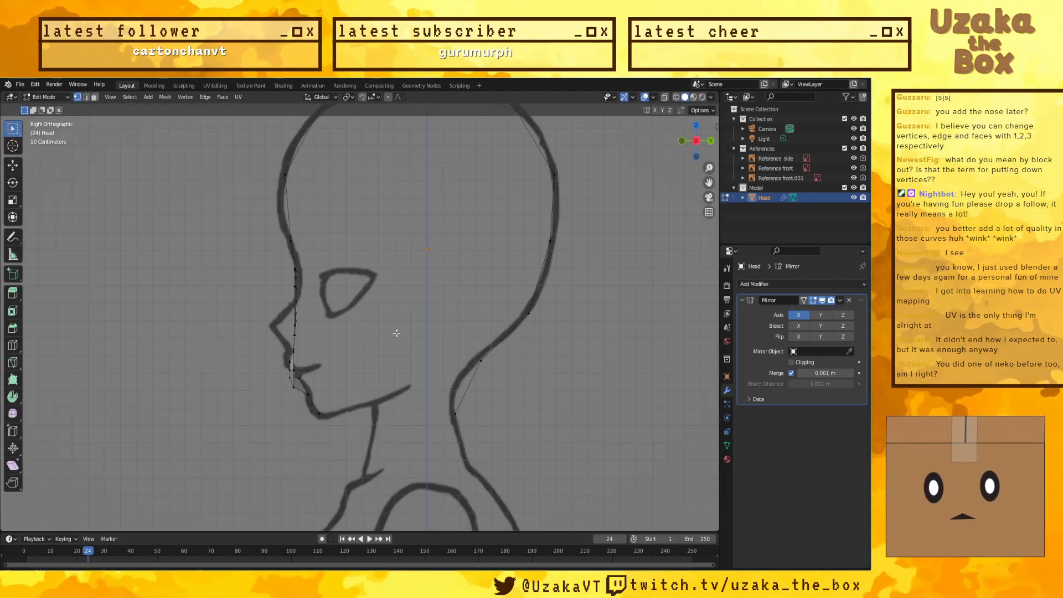
key("KP_1")
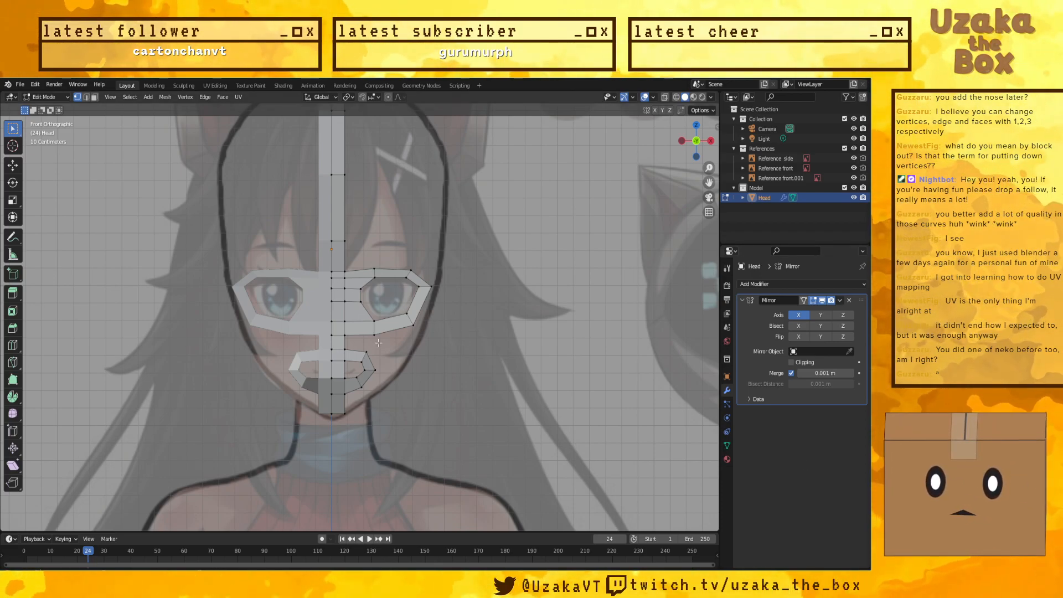
Step: Move the eye opening's lower inner vertex about 0.011 m X and 0.027 m Z, and pull the two outer-side vertices slightly inward
scroll(372, 343, "up", 7)
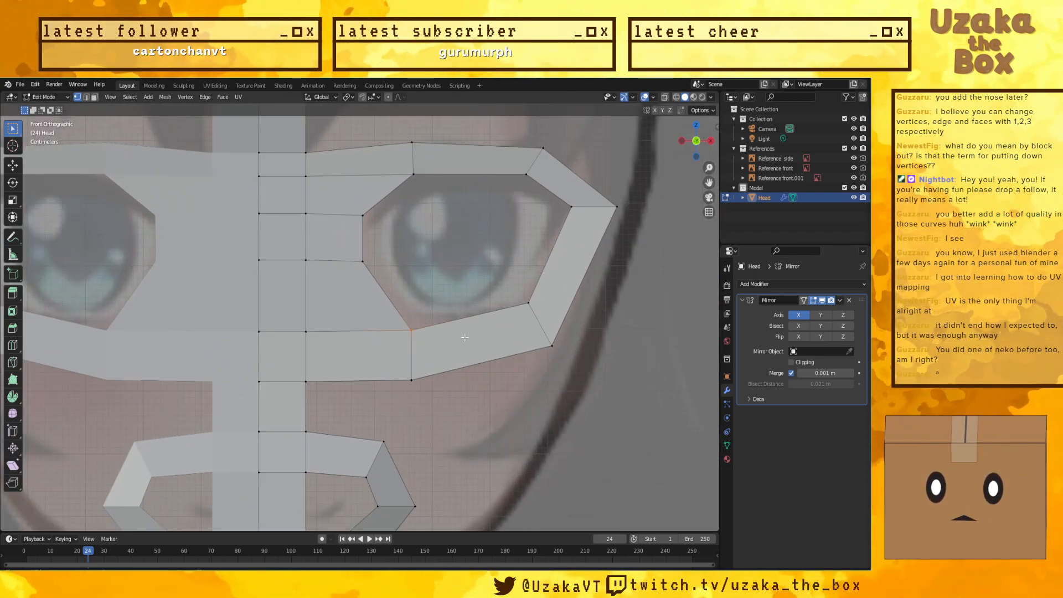
key("g")
left_click(444, 321)
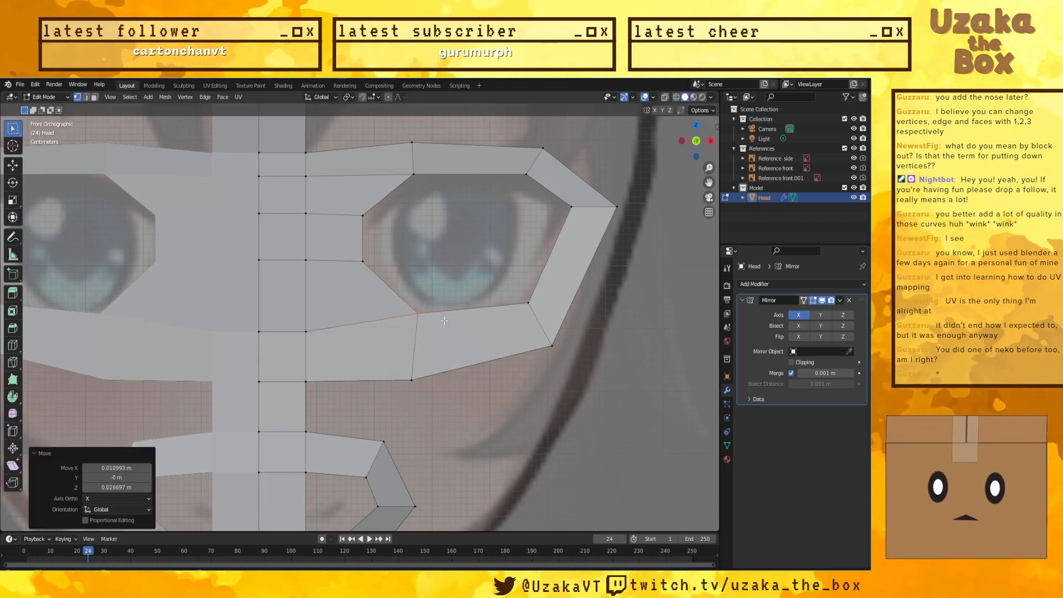
left_click(572, 208)
key("g")
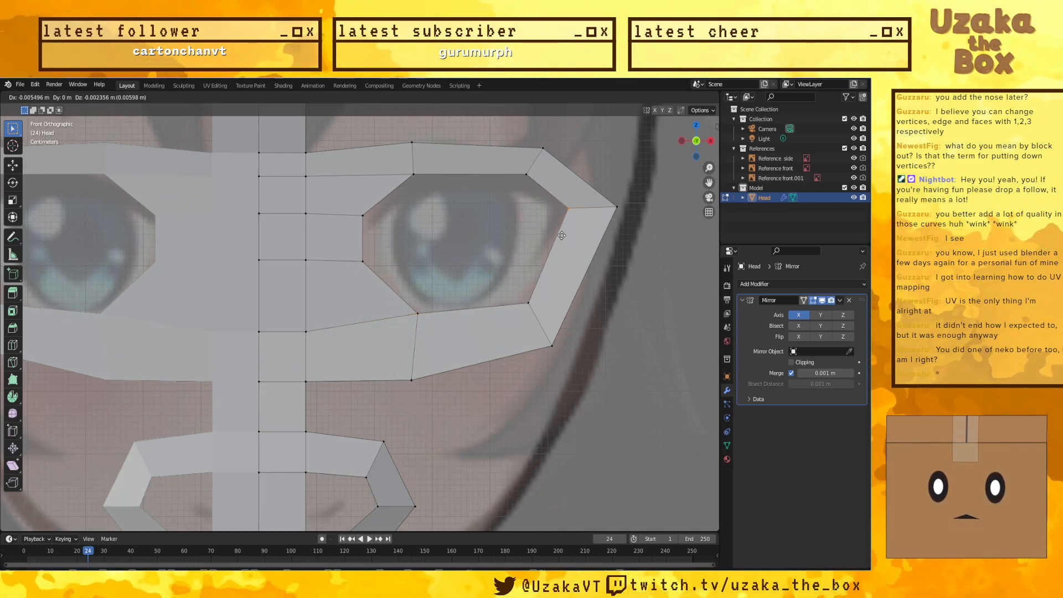
left_click(567, 211)
left_click(529, 302)
key("g")
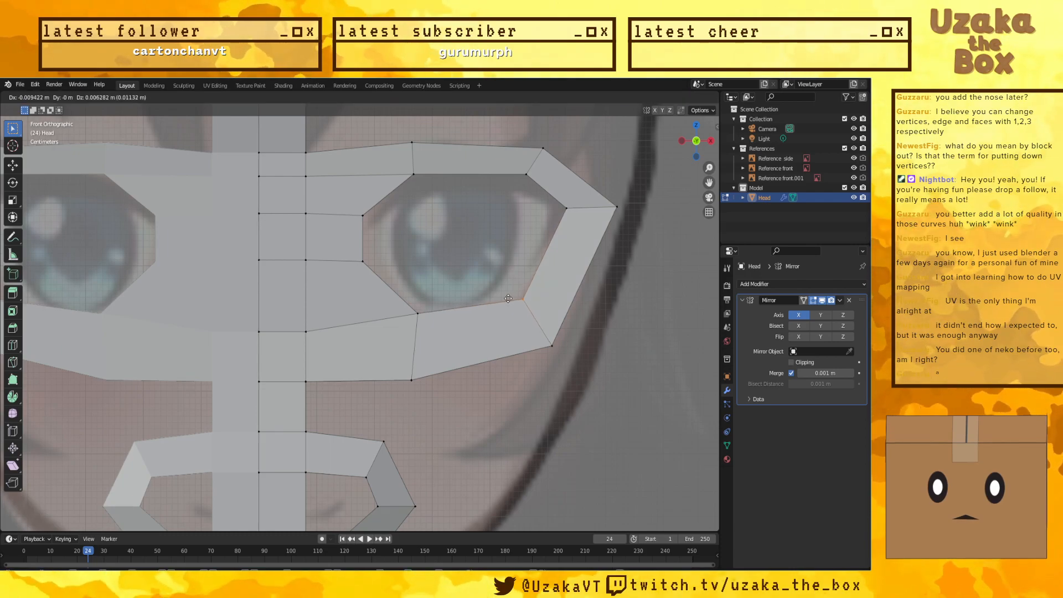
left_click(509, 298)
Step: Move the two inner-corner vertices about 0.024 m and 0.02 m along X towards the eye, and raise the lower inner vertex 0.007 m
left_click(362, 260)
key("g")
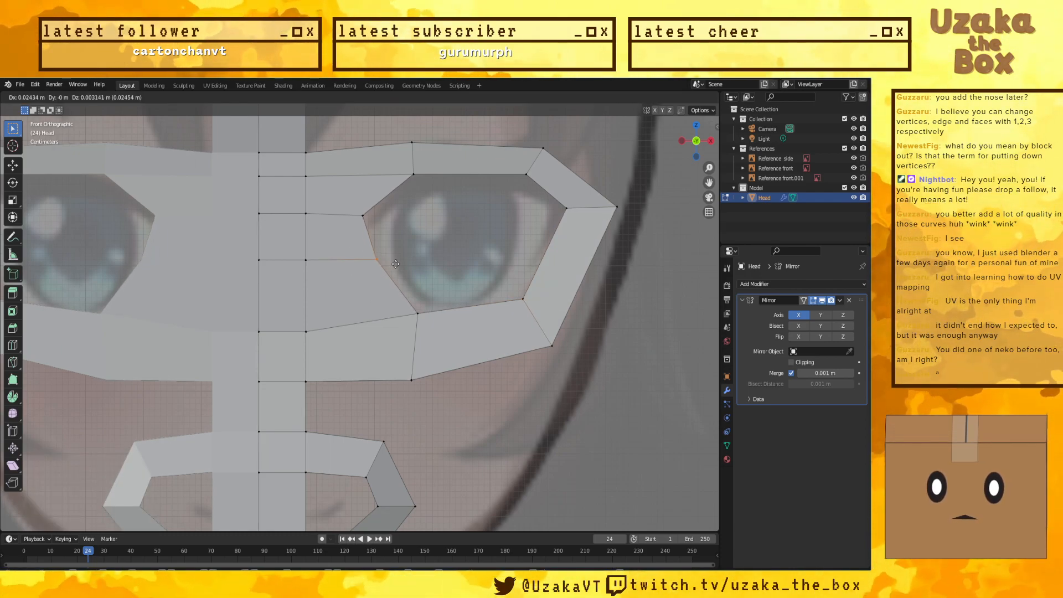
left_click(396, 264)
left_click(418, 315)
key("g")
left_click(418, 311)
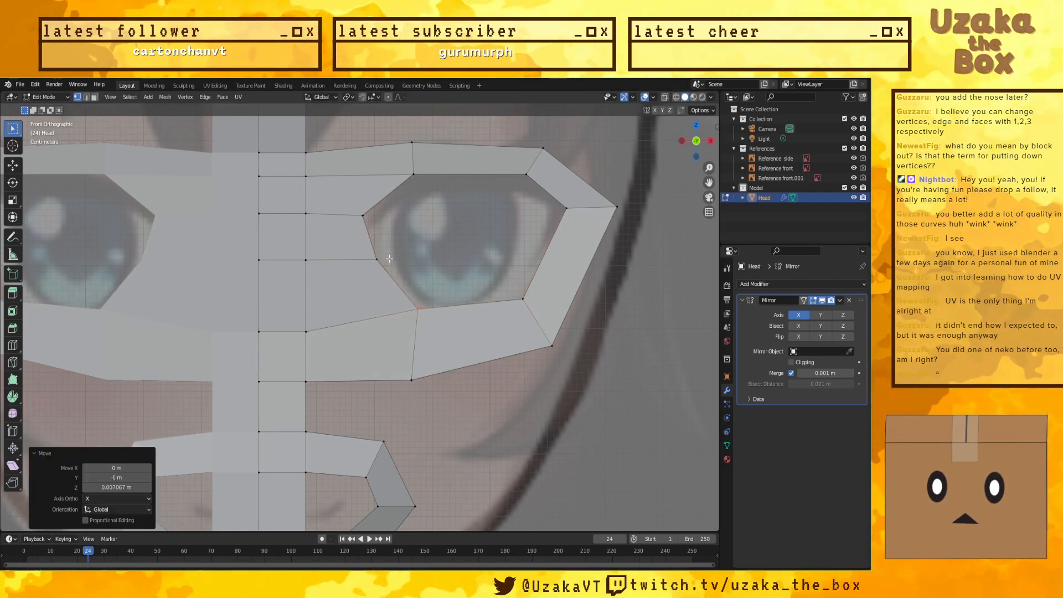
left_click(364, 215)
key("g")
left_click(395, 222)
Step: Turn on X-ray and lower the eye opening's two upper-edge vertices by about 0.0165 m and 0.0055 m to follow the drawn lid
key("alt+z")
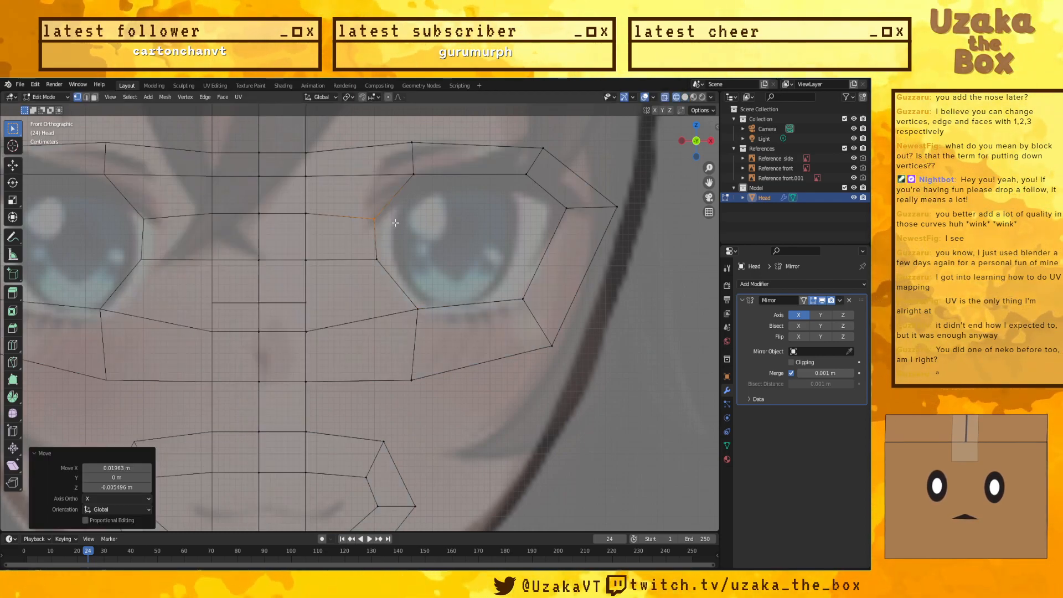
left_click_drag(425, 183, 401, 172)
key("g")
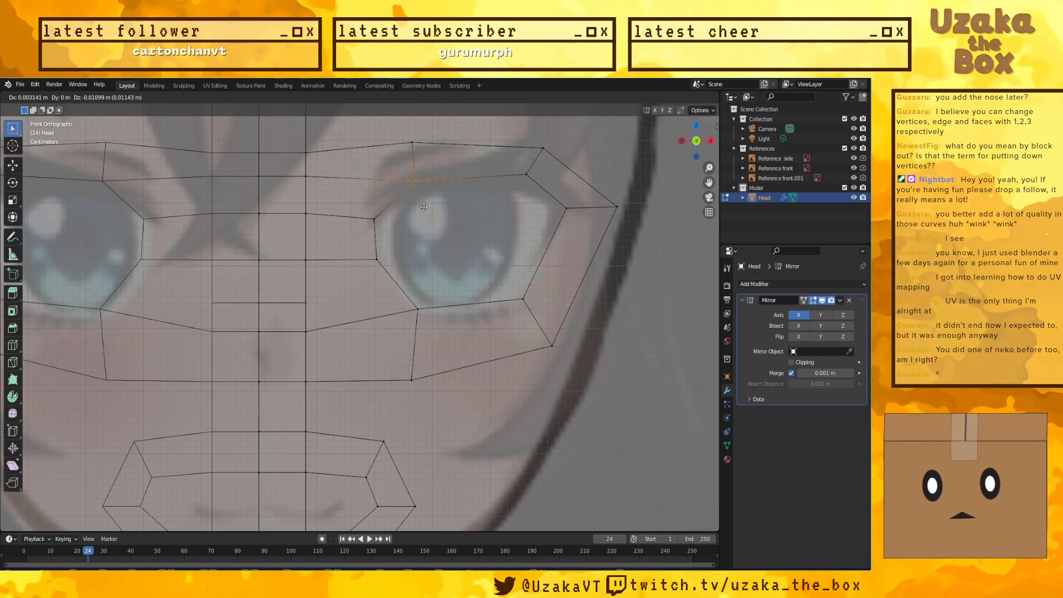
left_click(424, 210)
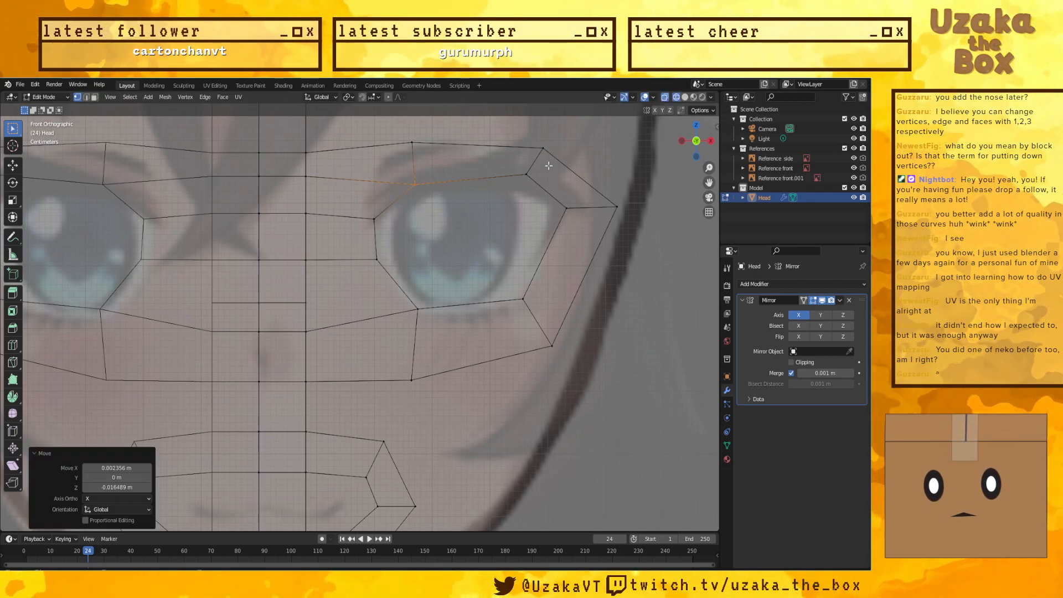
left_click(526, 175)
key("g")
left_click(516, 195)
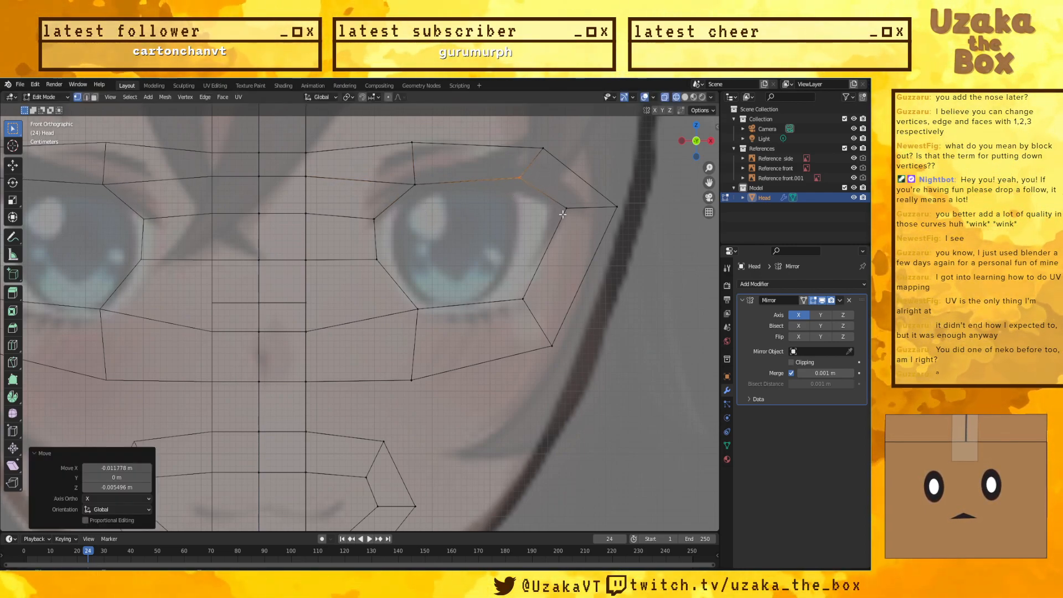
Step: Raise the eye opening's outer-corner vertex slightly, and move the socket ring's outermost vertex about -0.003 m X and 0.011 m Z
left_click(566, 208)
key("g")
left_click(626, 210)
left_click(623, 209)
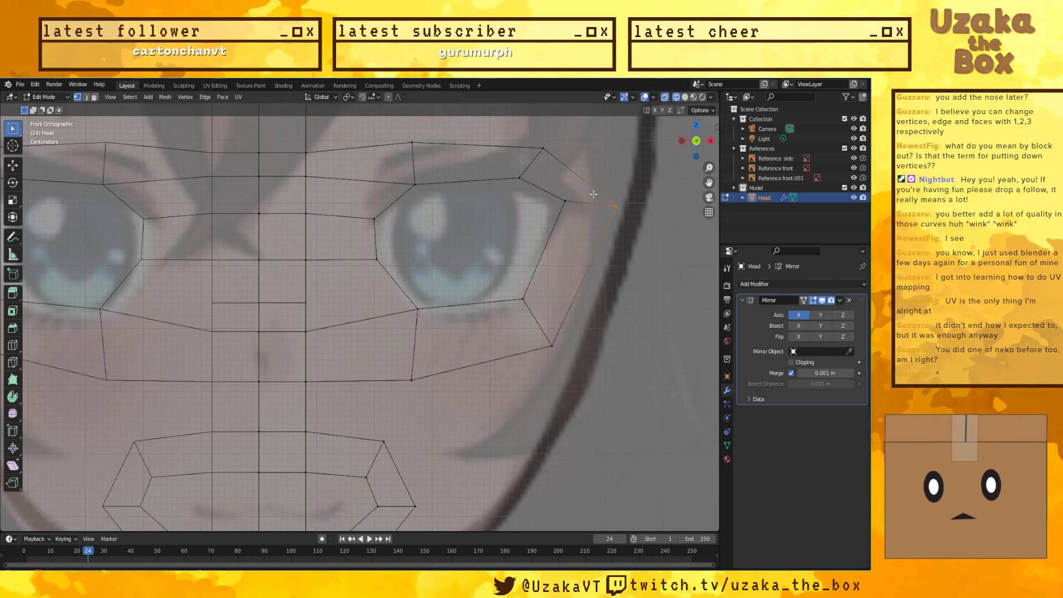
key("g")
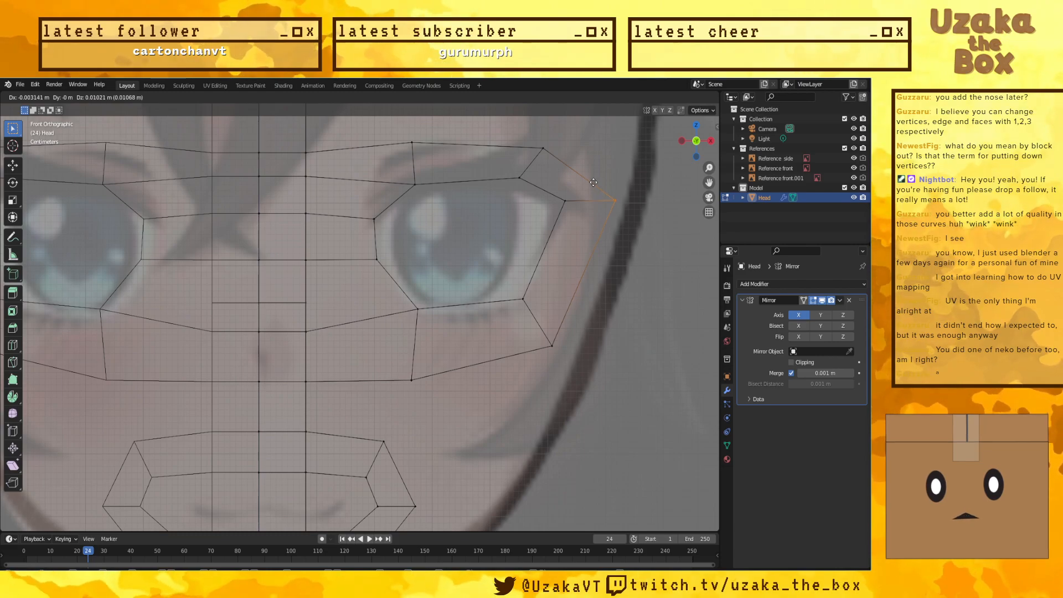
left_click(593, 183)
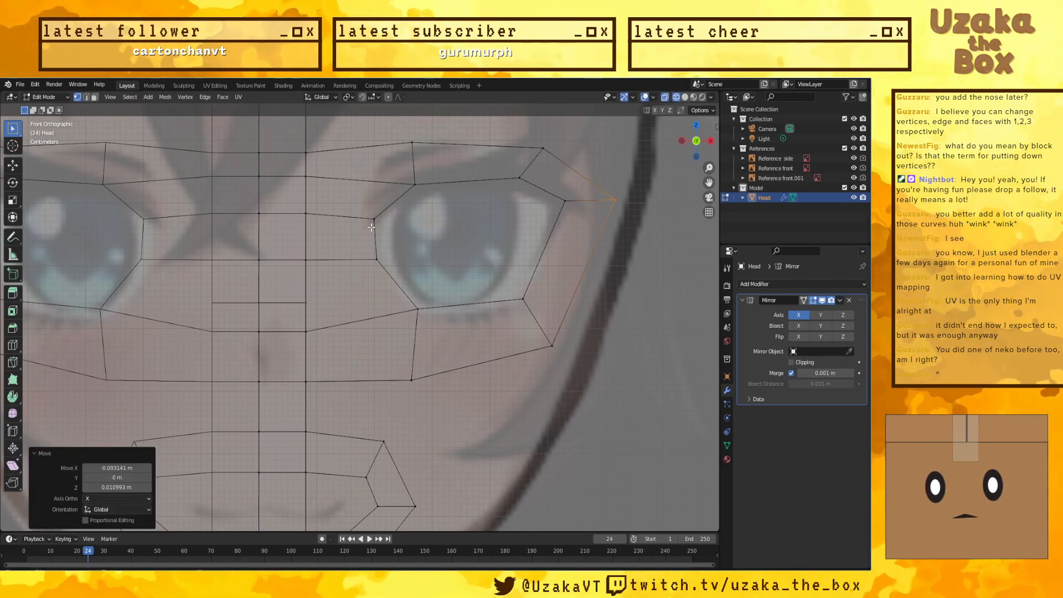
Step: Move the lower inner-corner vertex about -0.0055 m X and align both inner-corner vertices vertically with an X scale of 0
left_click(394, 267)
key("g")
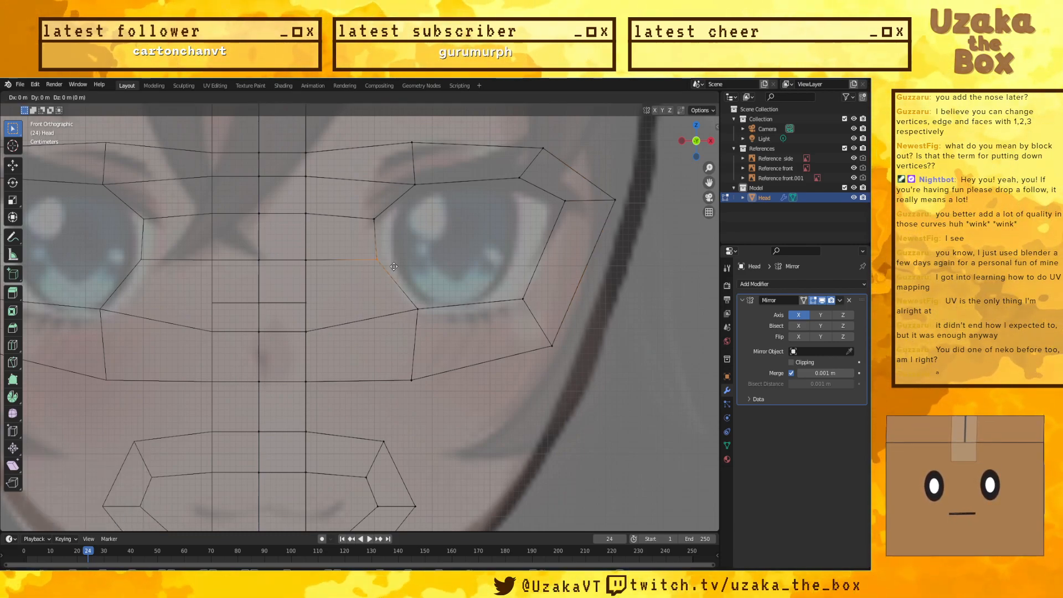
key("x")
left_click(391, 267)
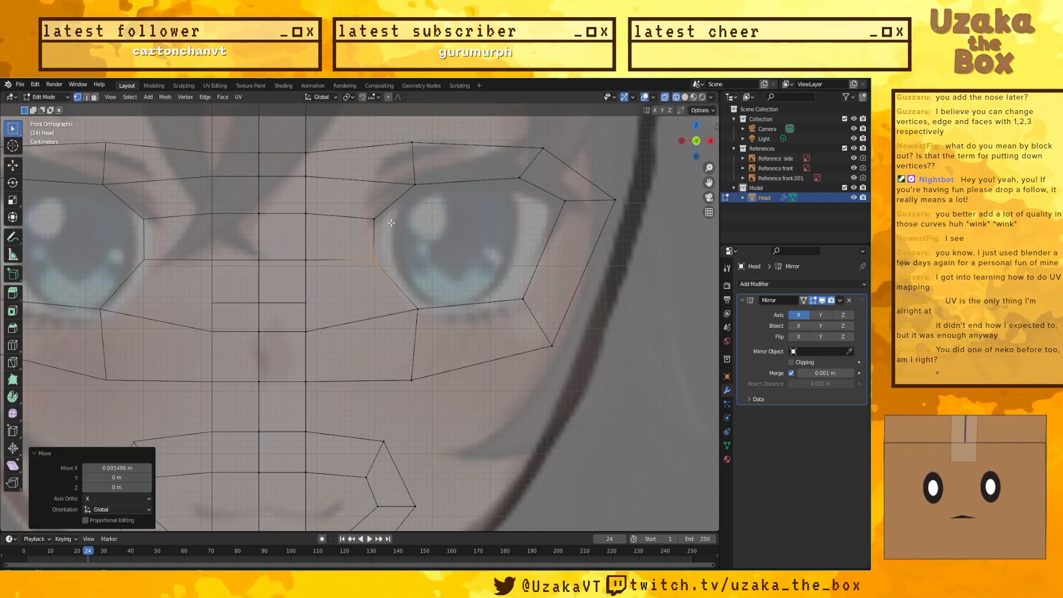
left_click(384, 227, "shift")
key("s")
key("x")
key("0")
left_click(401, 268)
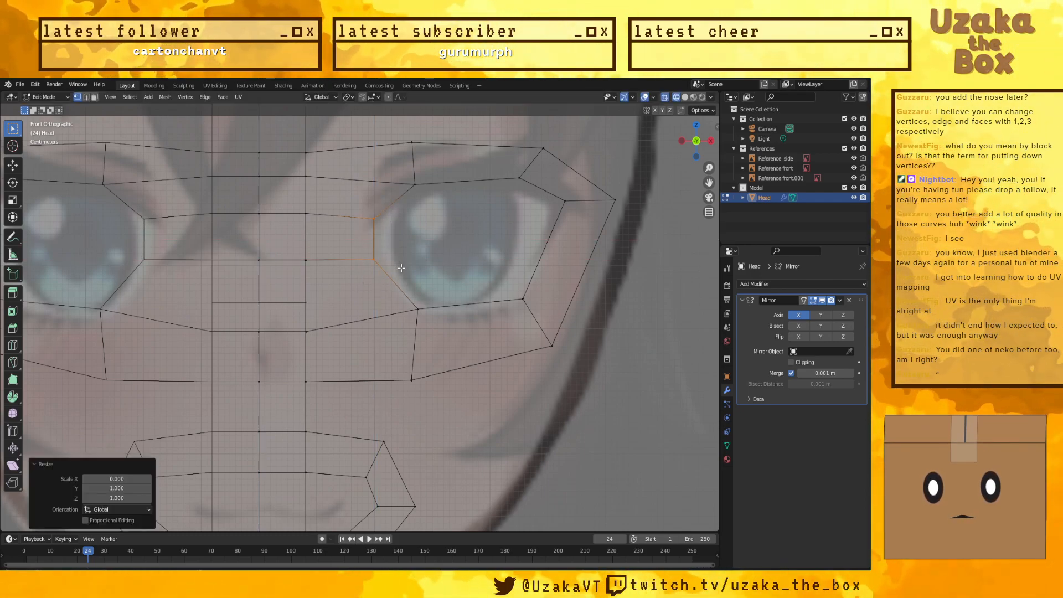
left_click_drag(407, 181, 410, 138)
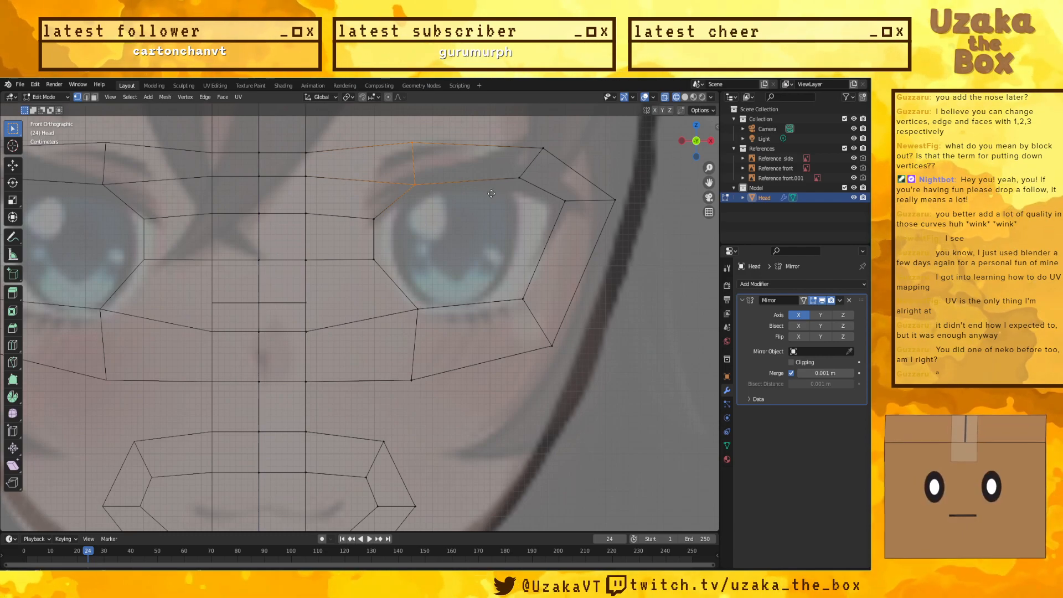
key("g")
key("y")
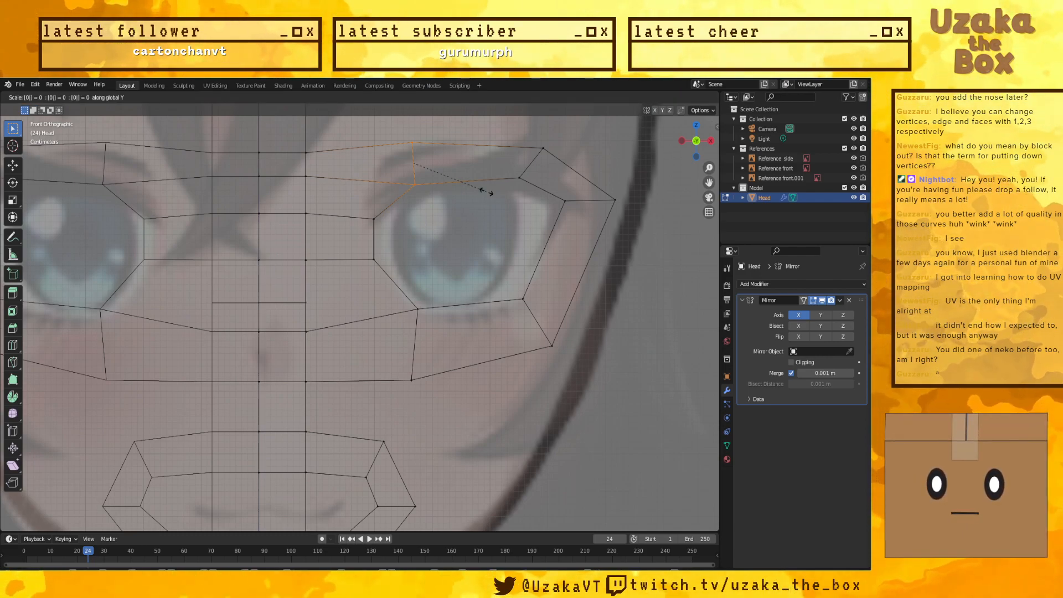
right_click(487, 193)
key("s")
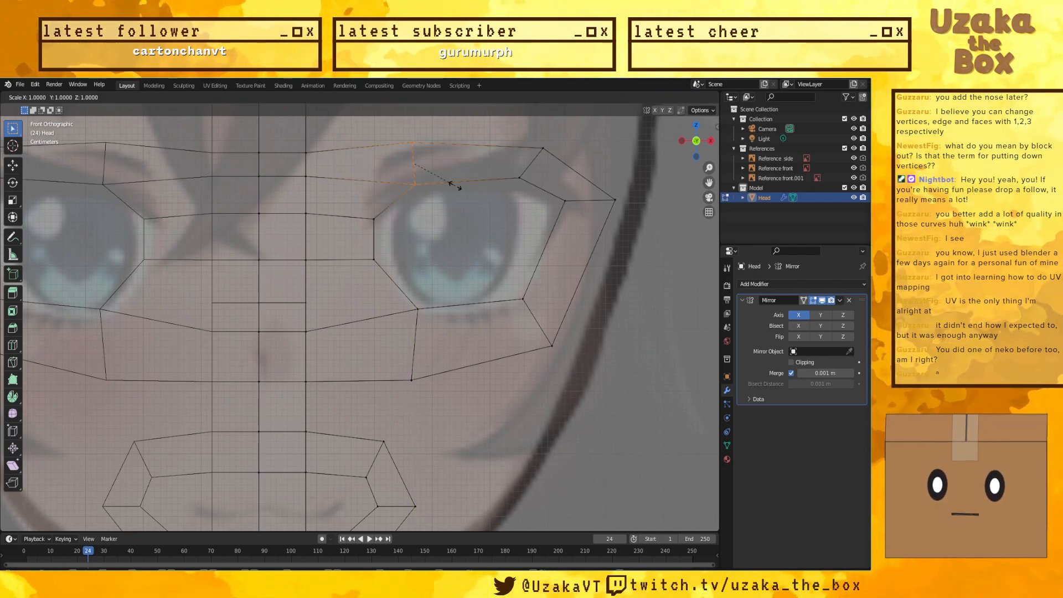
key("Return")
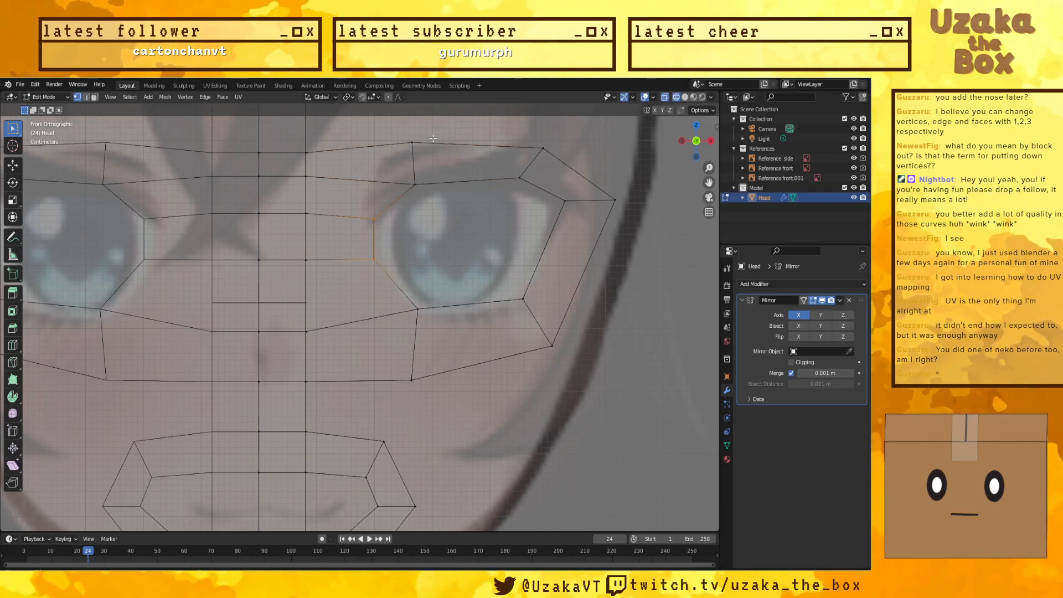
Step: Align the two vertices of the cross edge above the eye's inner part vertically with an X scale of 0
left_click_drag(395, 128, 436, 197)
key("s")
key("x")
key("0")
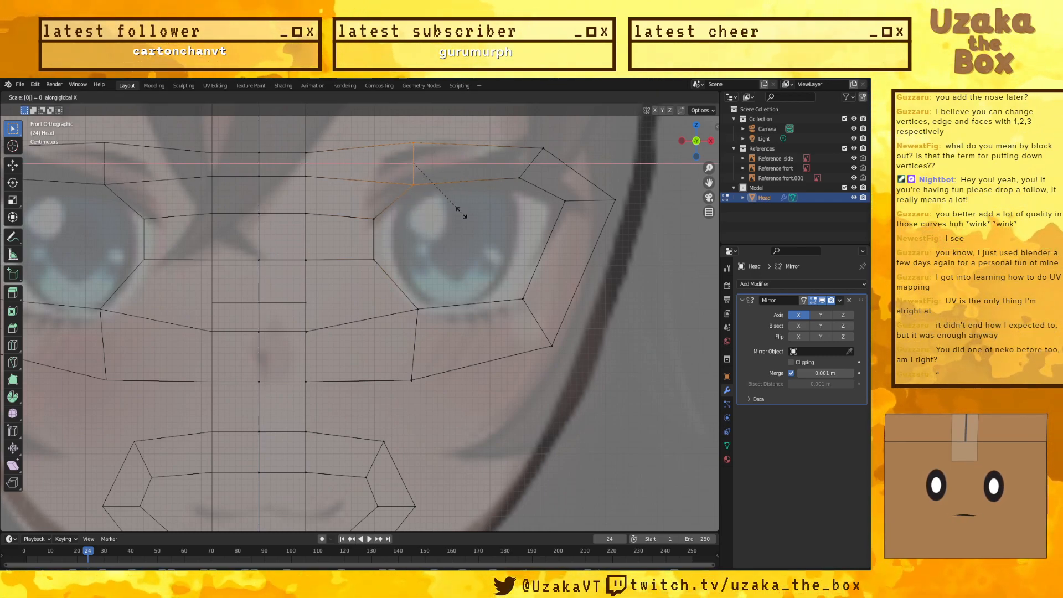
key("Return")
Step: Move the eye opening's lower outer-corner vertex about 0.010 m X and -0.011 m Z, and nudge it back about -0.006 m X and 0.003 m Z
left_click_drag(551, 145, 504, 190)
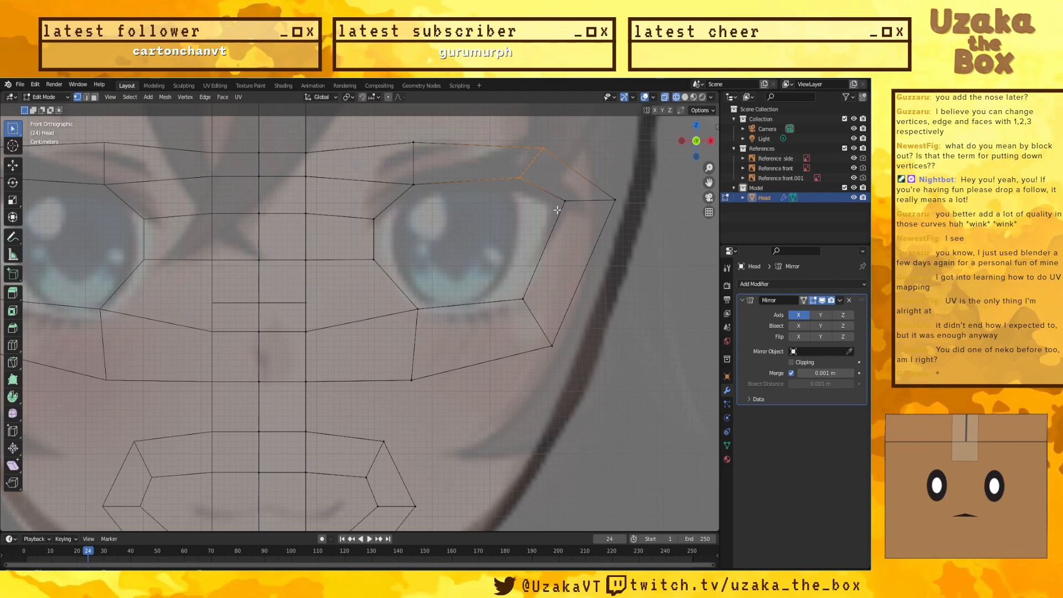
left_click(535, 316)
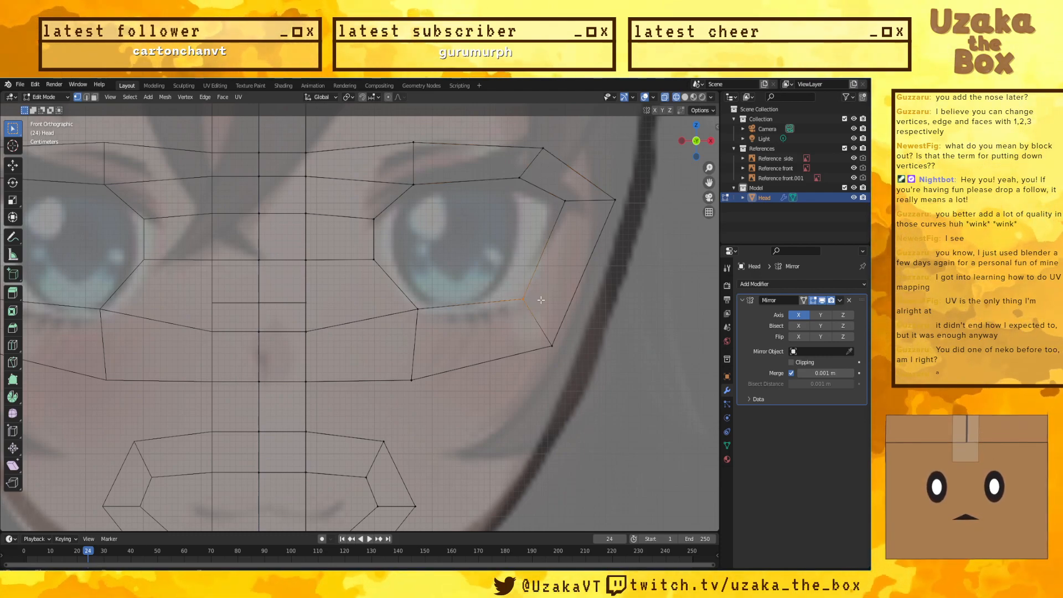
key("g")
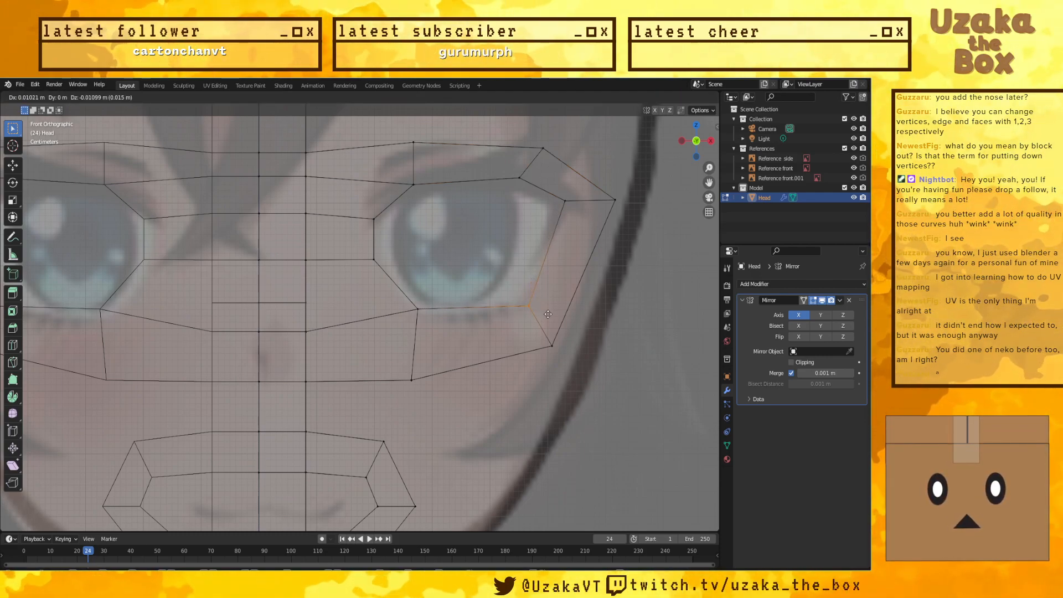
left_click(549, 314)
key("g")
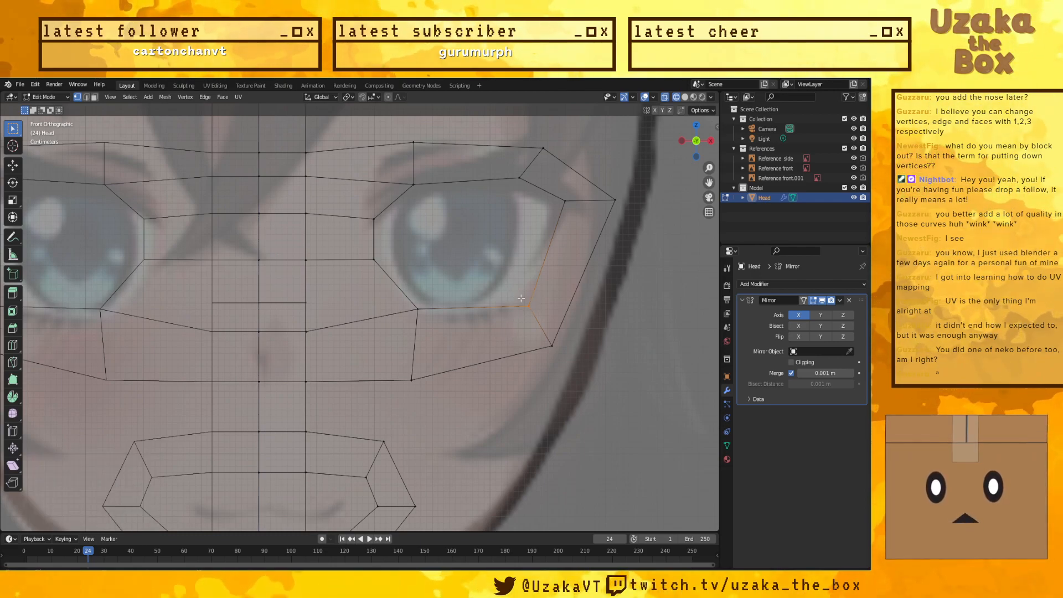
left_click(537, 310)
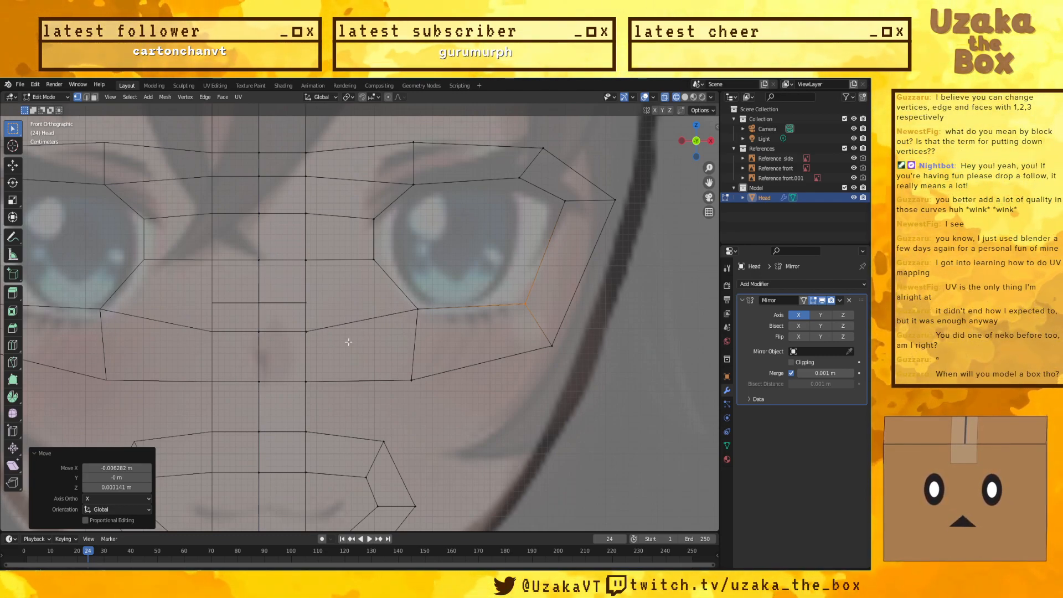
Step: Raise the two central nose vertices of the row between the lower eye corners by about 0.03 m along Z in front view
left_click_drag(323, 343, 224, 329)
middle_click_drag(308, 361, 285, 364)
left_click_drag(202, 333, 263, 359)
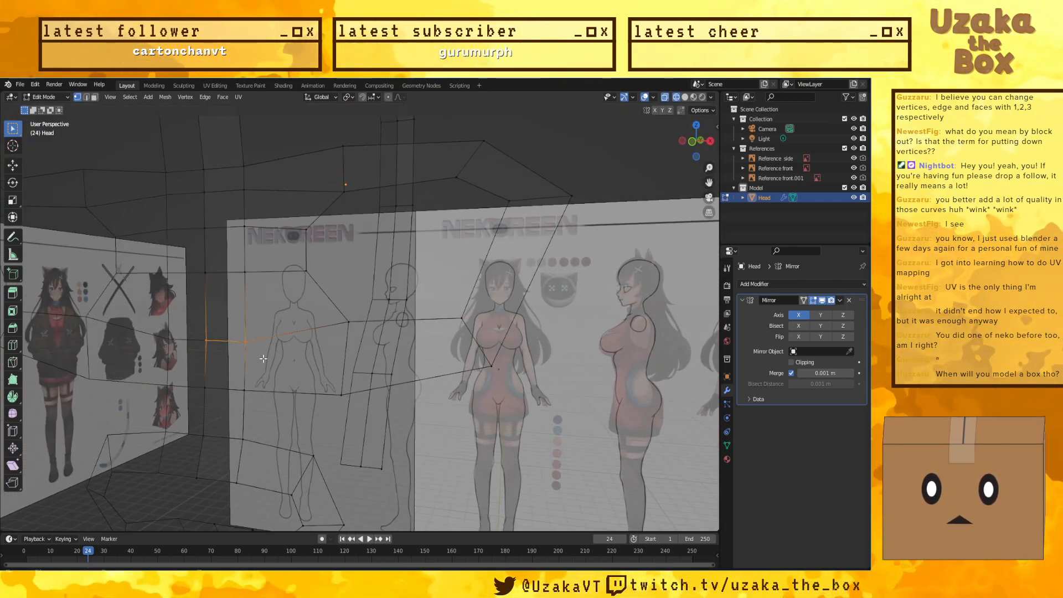
key("KP_1")
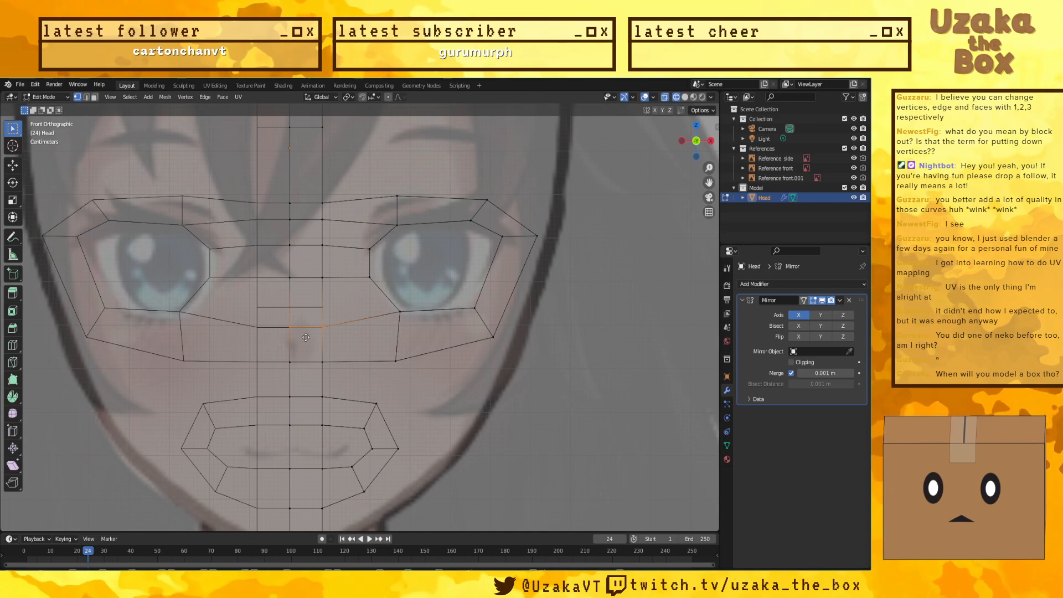
key("g")
key("z")
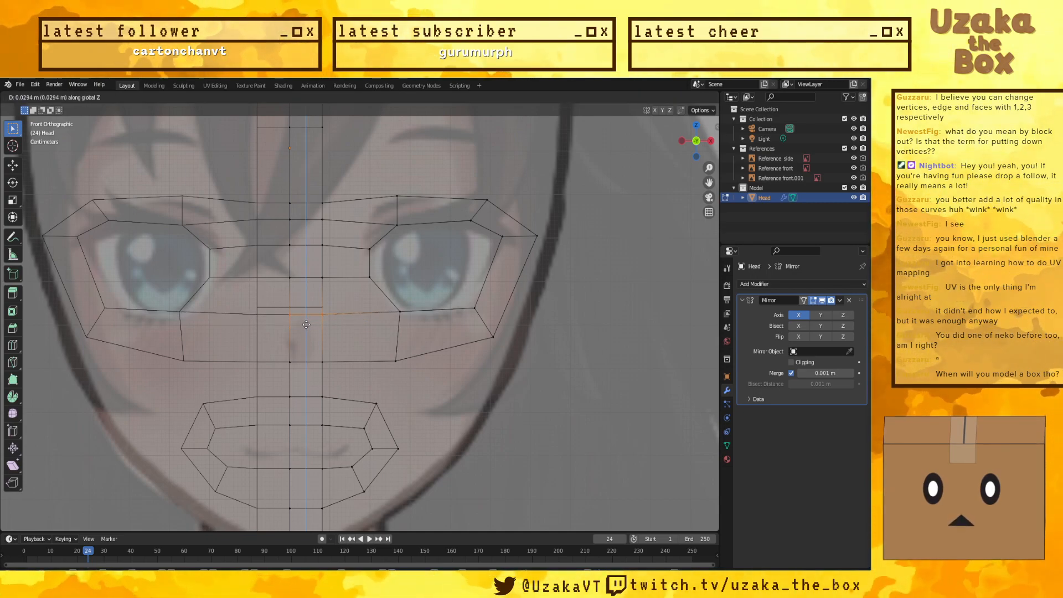
left_click(305, 323)
Step: Add the eye opening's lower inner-corner vertex to the selected nose vertices and level the row with a Z scale of 0
left_click(400, 312, "shift")
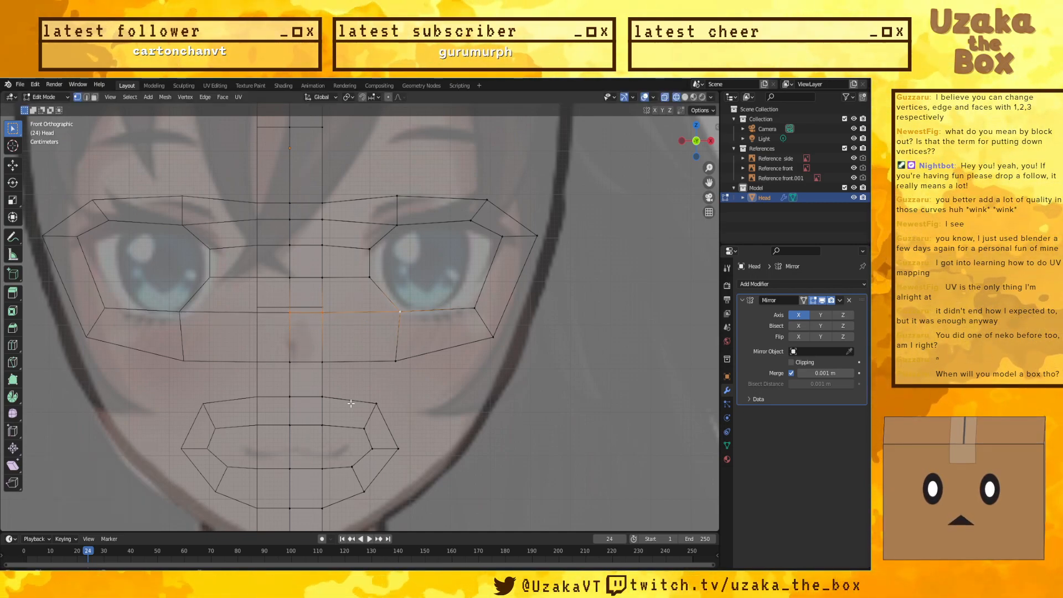
key("s")
left_click(364, 381)
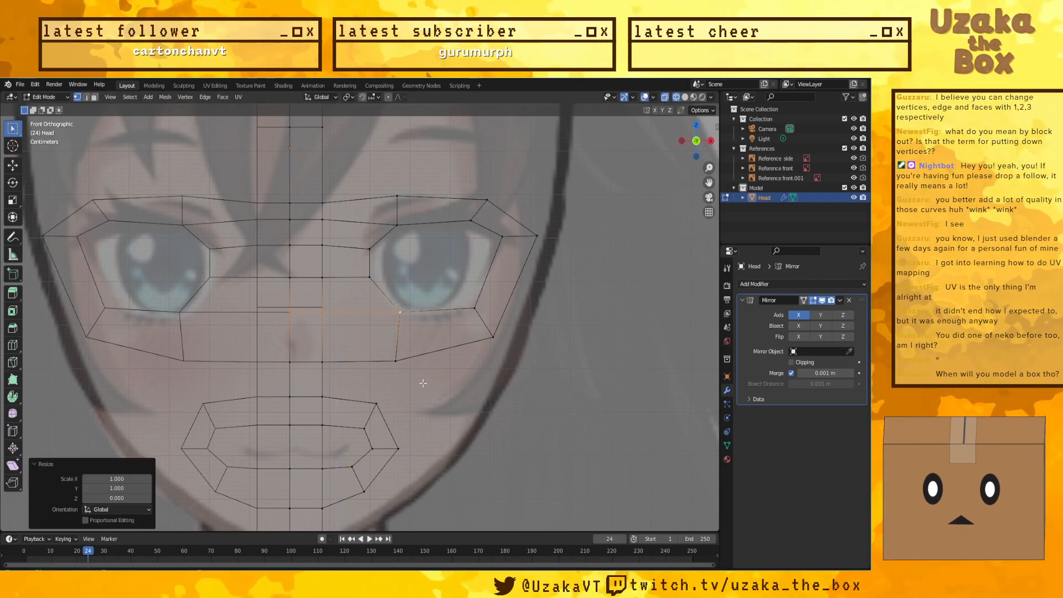
left_click(410, 382)
Step: Switch to Object Mode and add a cube mesh to the scene
scroll(423, 383, "down", 2)
scroll(375, 364, "down", 2)
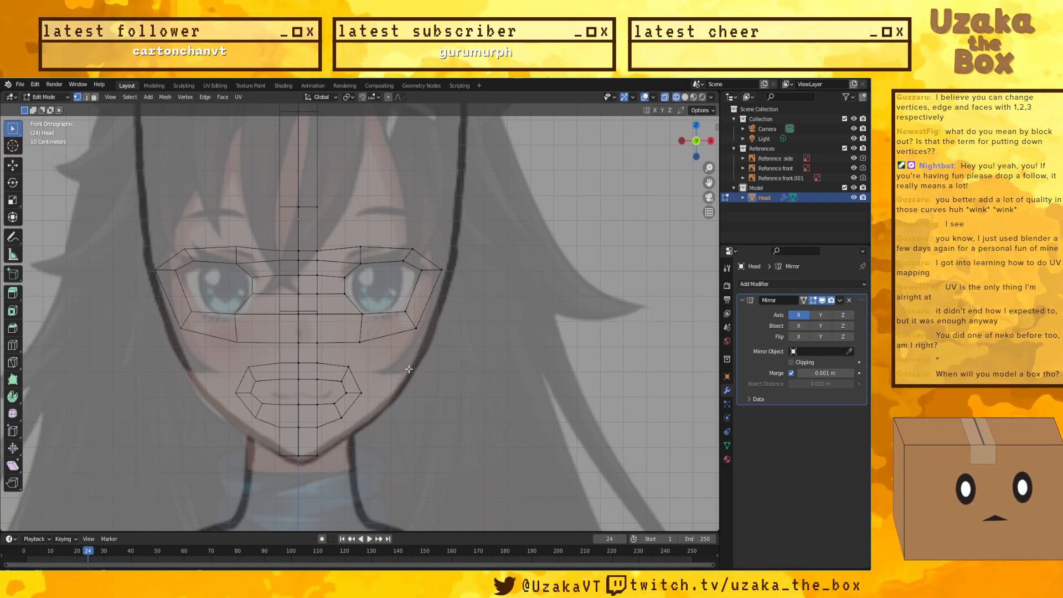
scroll(441, 399, "down", 8)
scroll(101, 144, "down", 6)
key("shift+a")
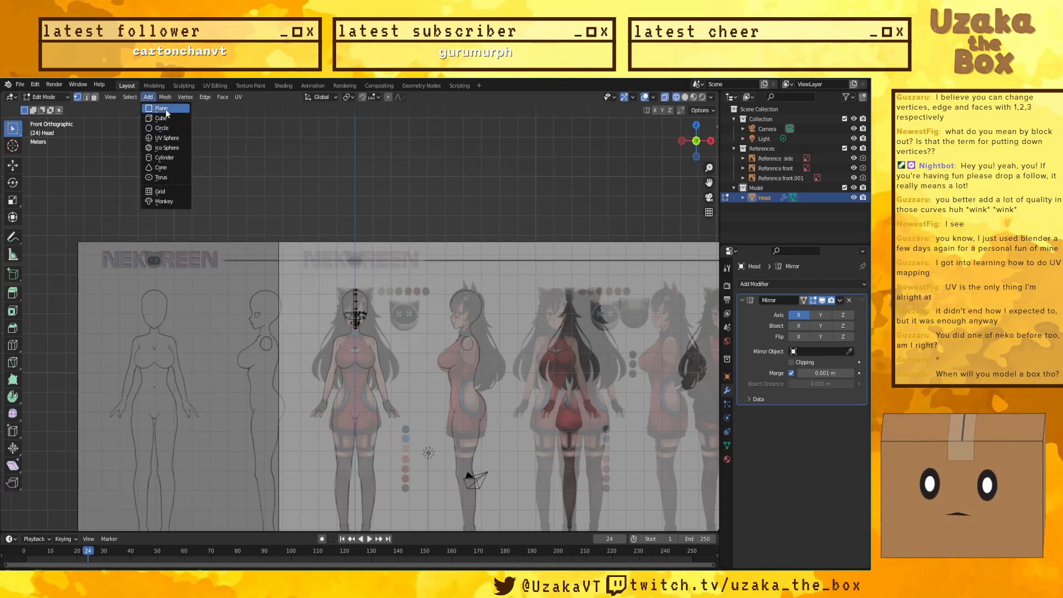
left_click(45, 97)
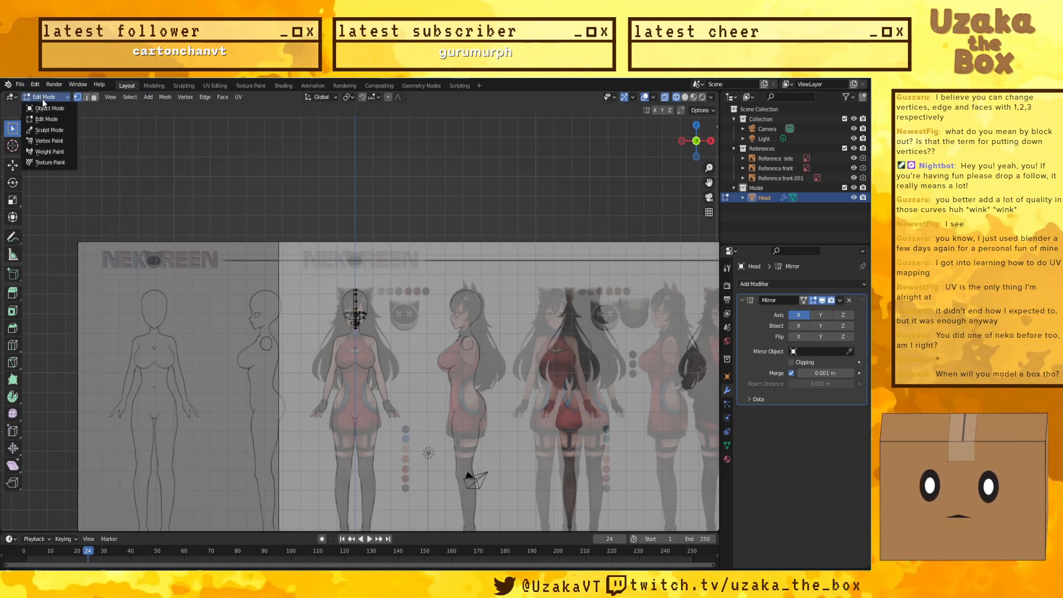
left_click(44, 108)
left_click(127, 135)
left_click(118, 98)
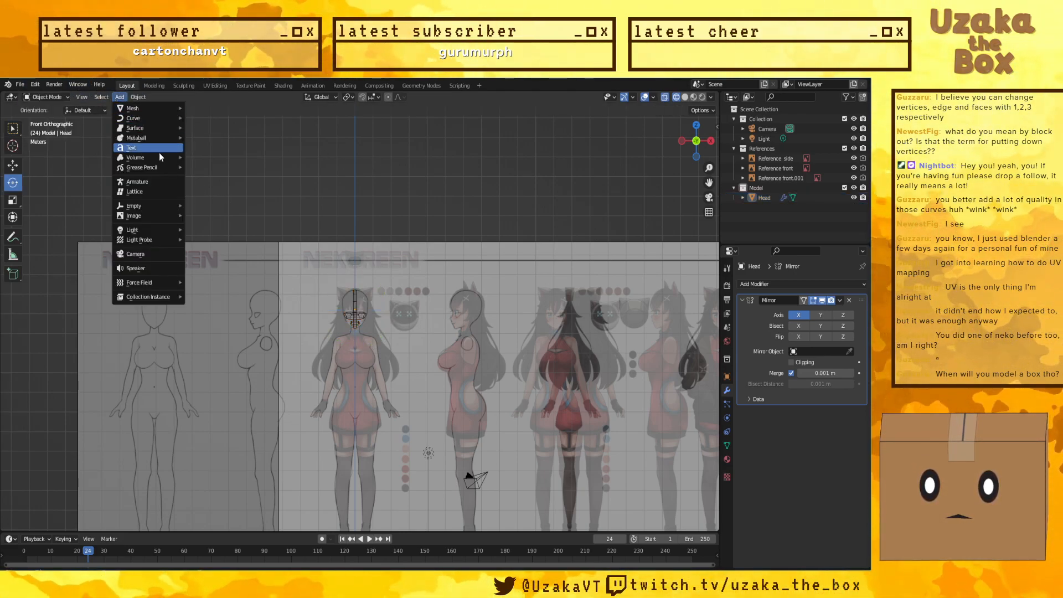
mouse_move(133, 109)
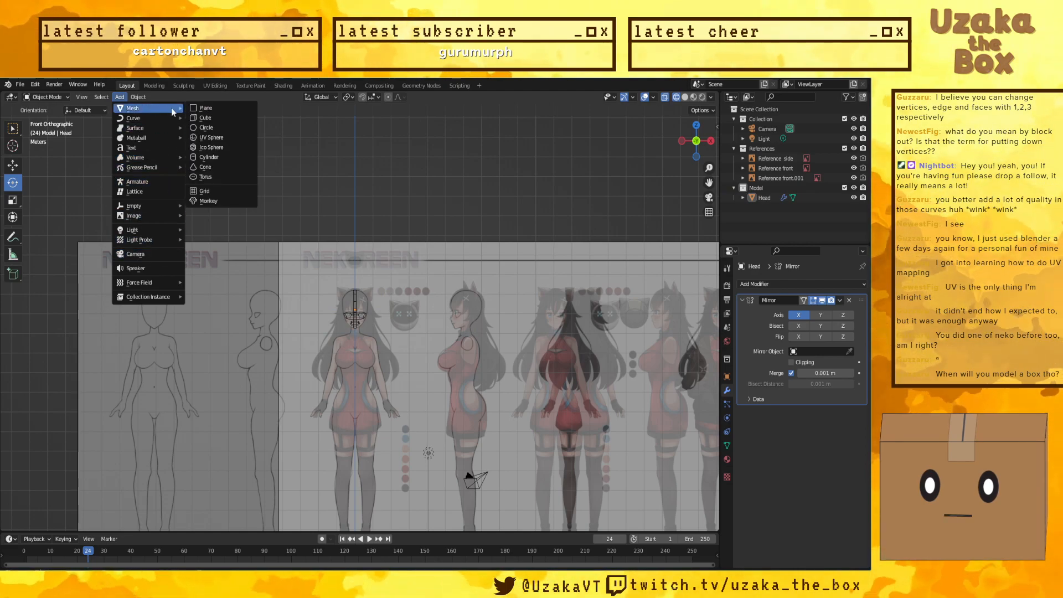
left_click(208, 121)
Step: Raise the cube about 2.47 m along Z with the Move tool and delete it
scroll(368, 458, "down", 2)
middle_click_drag(368, 458, 181, 315)
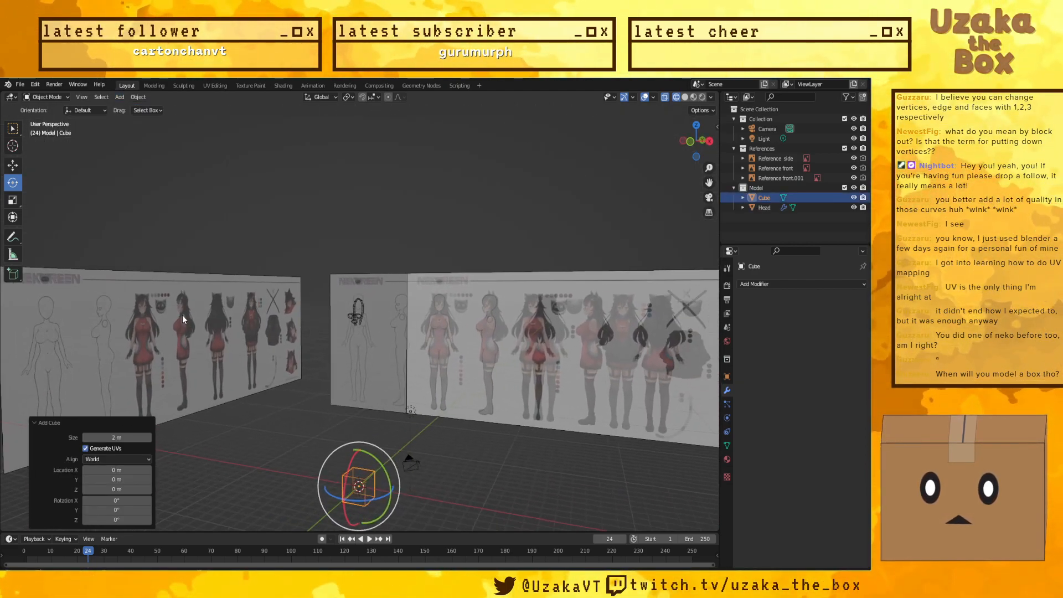
left_click(65, 204)
middle_click_drag(274, 432, 315, 388)
left_click(344, 407)
left_click(12, 165)
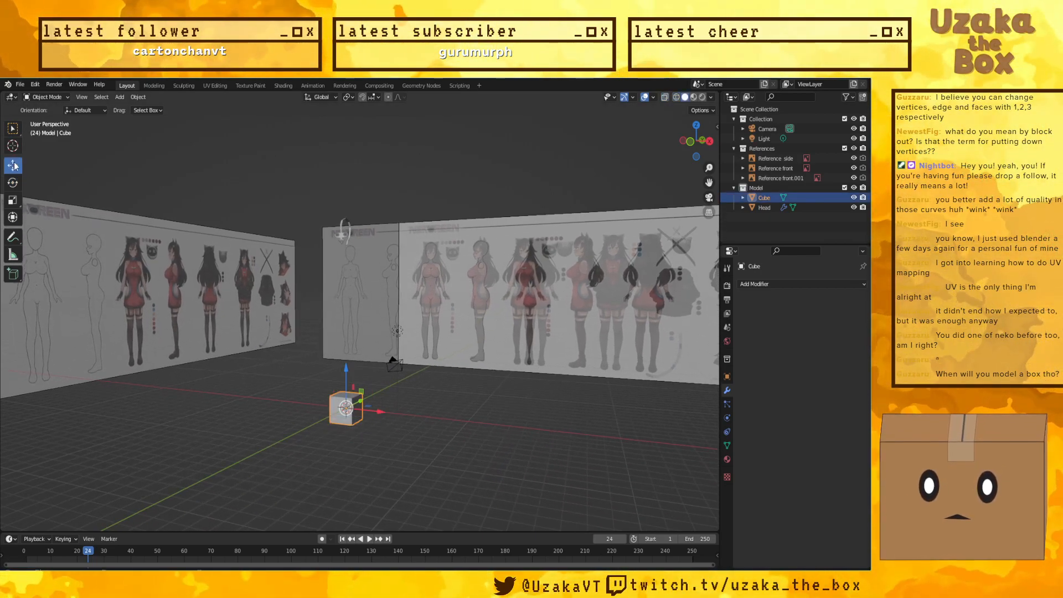
left_click_drag(342, 368, 341, 336)
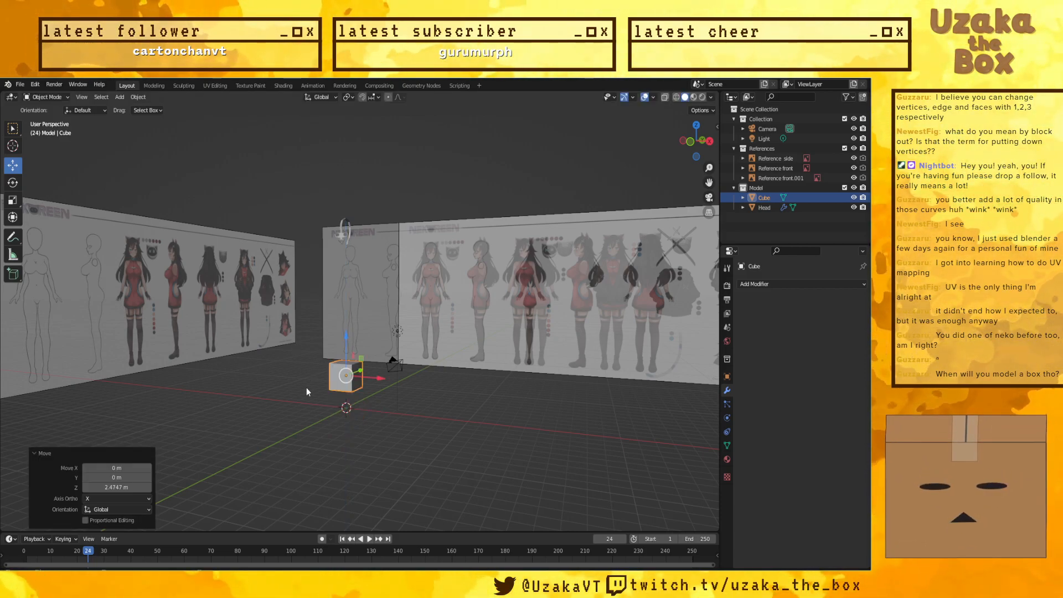
key("Delete")
Step: Return to the front view of the face, select the head object and reopen it in Edit Mode
scroll(288, 314, "up", 3)
middle_click_drag(289, 318, 337, 358)
key("KP_1")
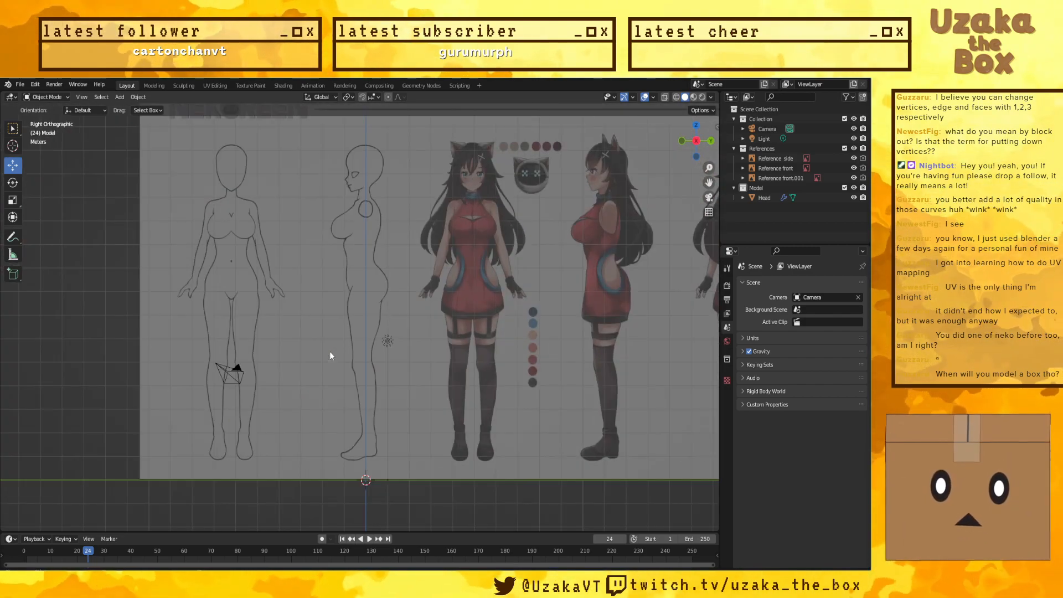
scroll(330, 351, "up", 2)
scroll(252, 152, "up", 5)
middle_click_drag(354, 204, 467, 334, "shift")
middle_click_drag(461, 246, 468, 332, "shift")
scroll(430, 261, "up", 4)
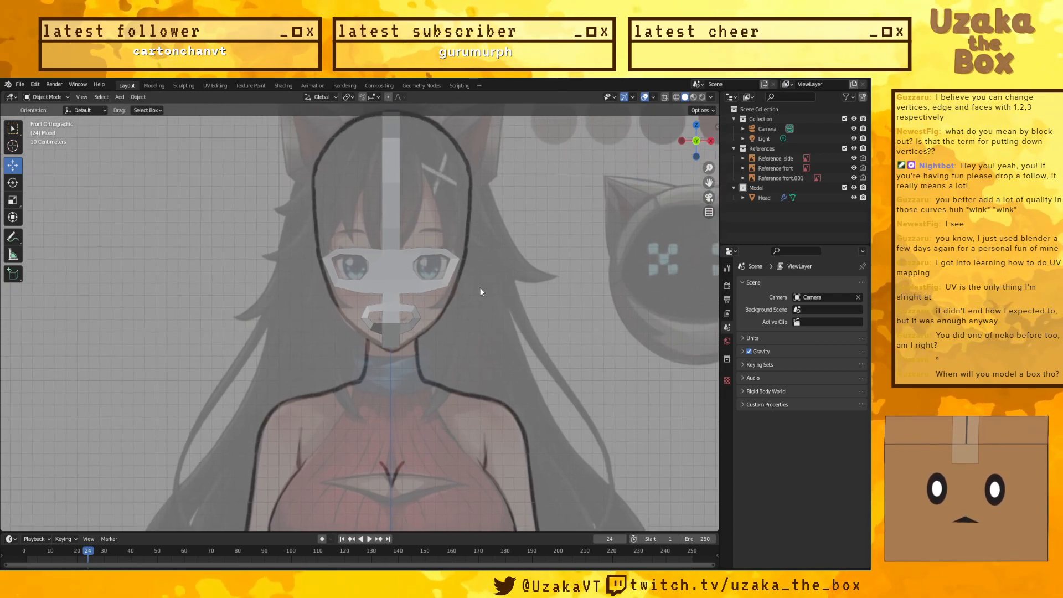
scroll(487, 288, "up", 2)
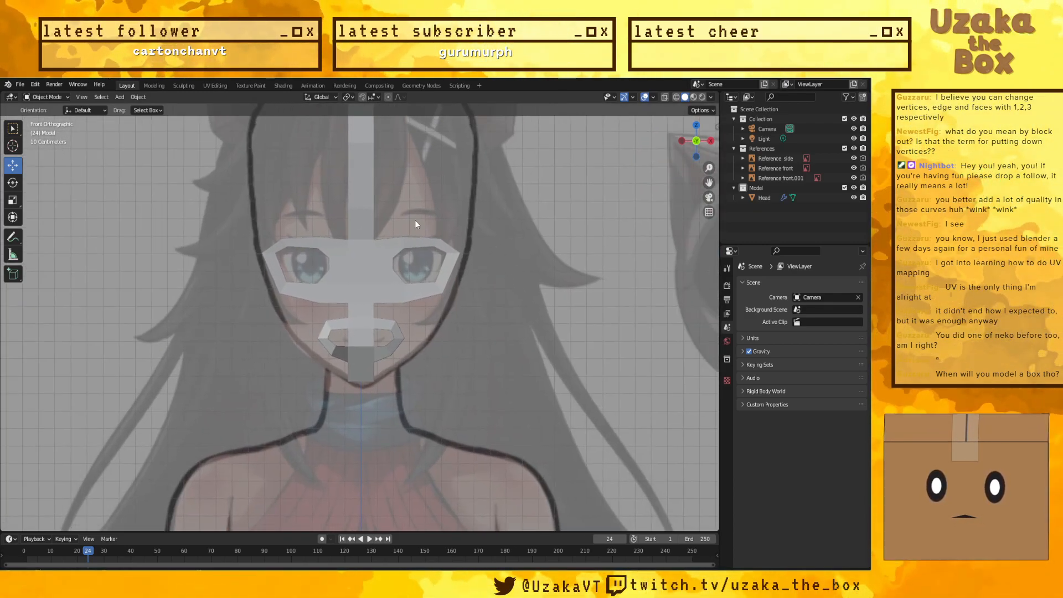
left_click(352, 257)
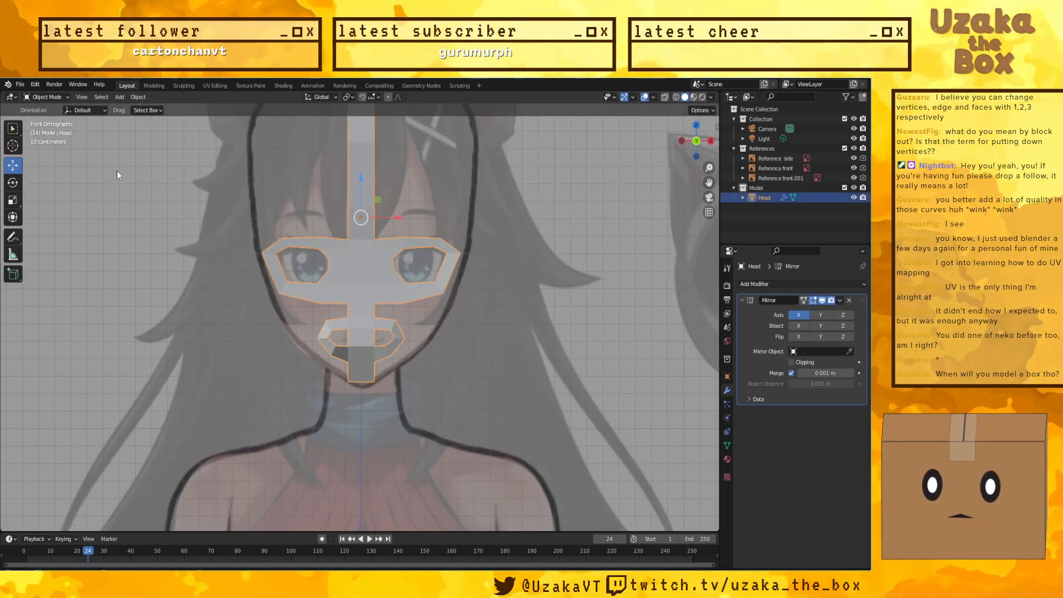
left_click(47, 97)
left_click(47, 119)
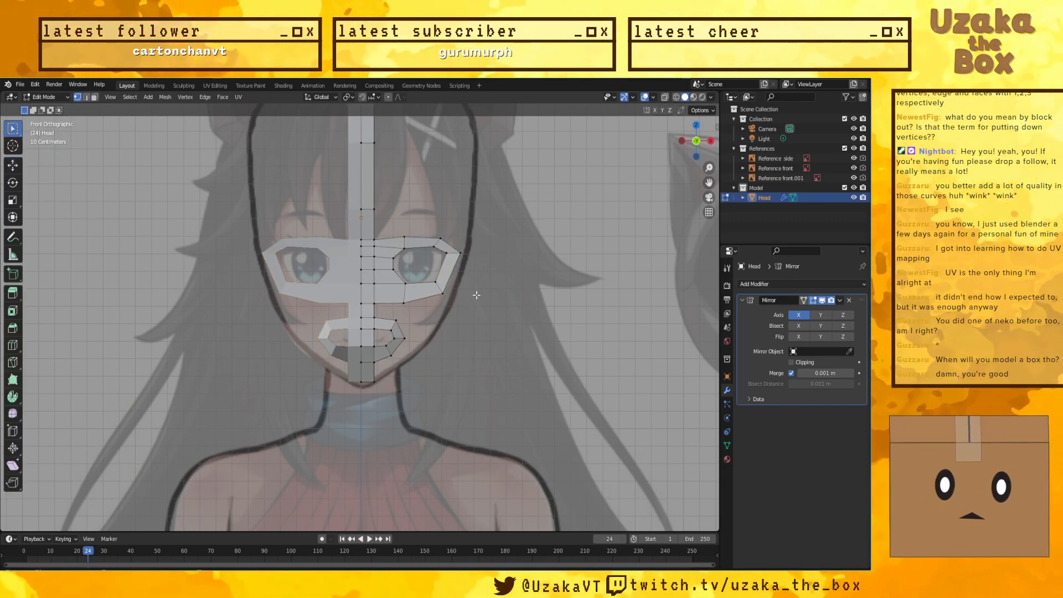
Step: Level the vertex row from the centreline to the eye opening's inner upper-edge vertex with a Z scale of 0
scroll(404, 238, "up", 3)
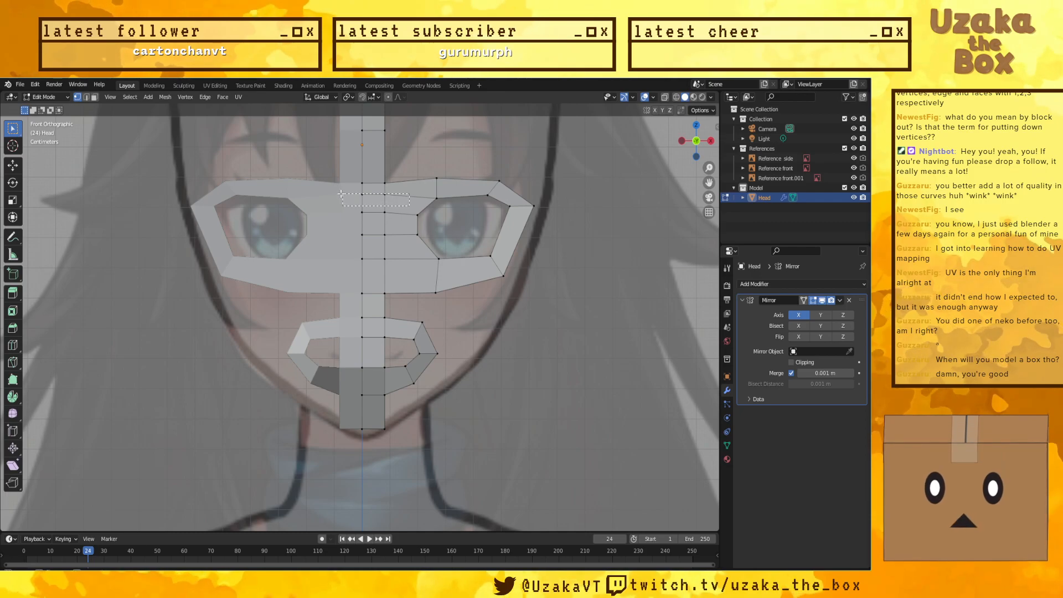
left_click_drag(341, 193, 339, 192)
key("f")
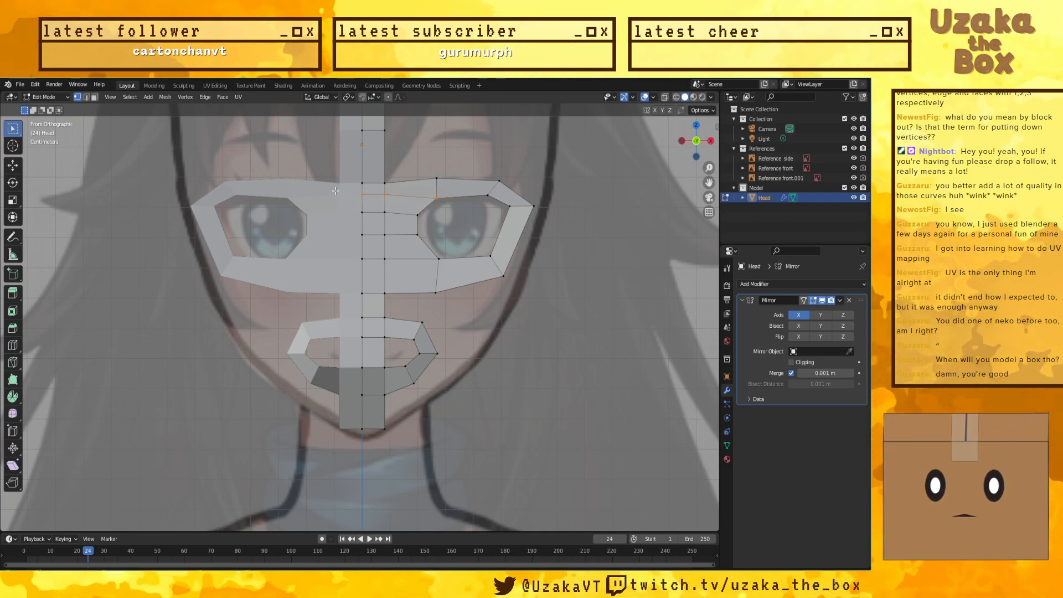
key("s")
key("z")
key("0")
key("Return")
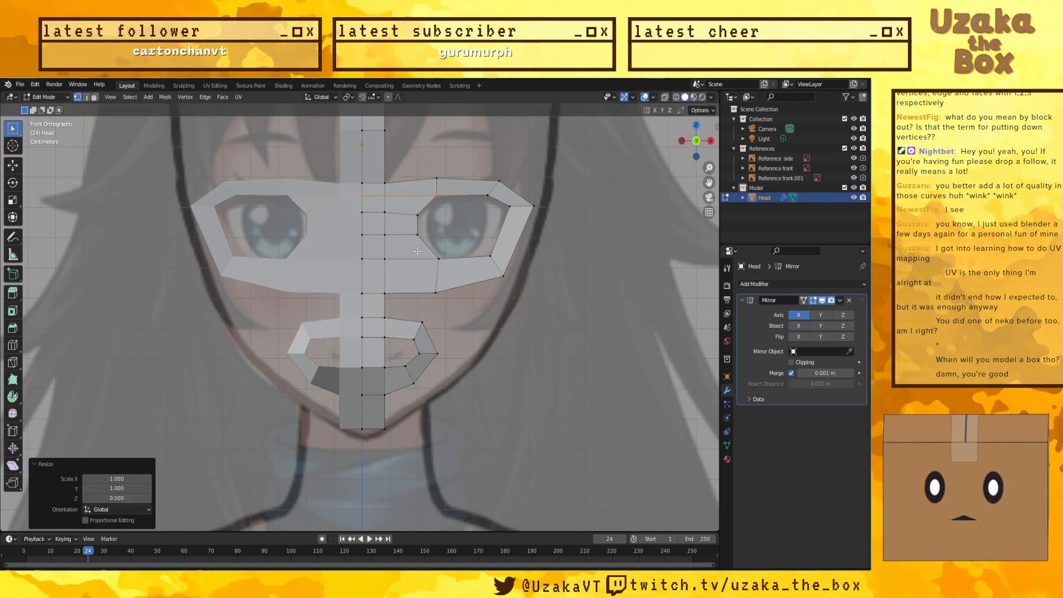
Step: Level the vertex row ending at the eye opening's upper inner-corner vertex with a Z scale of 0
left_click_drag(405, 215, 356, 209)
key("s")
key("z")
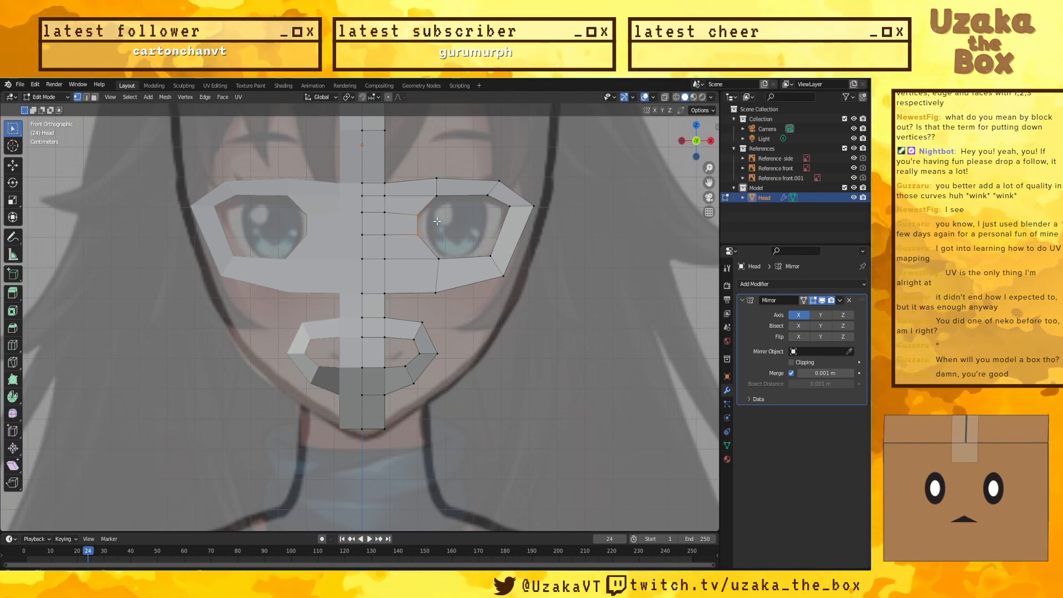
key("0")
key("Return")
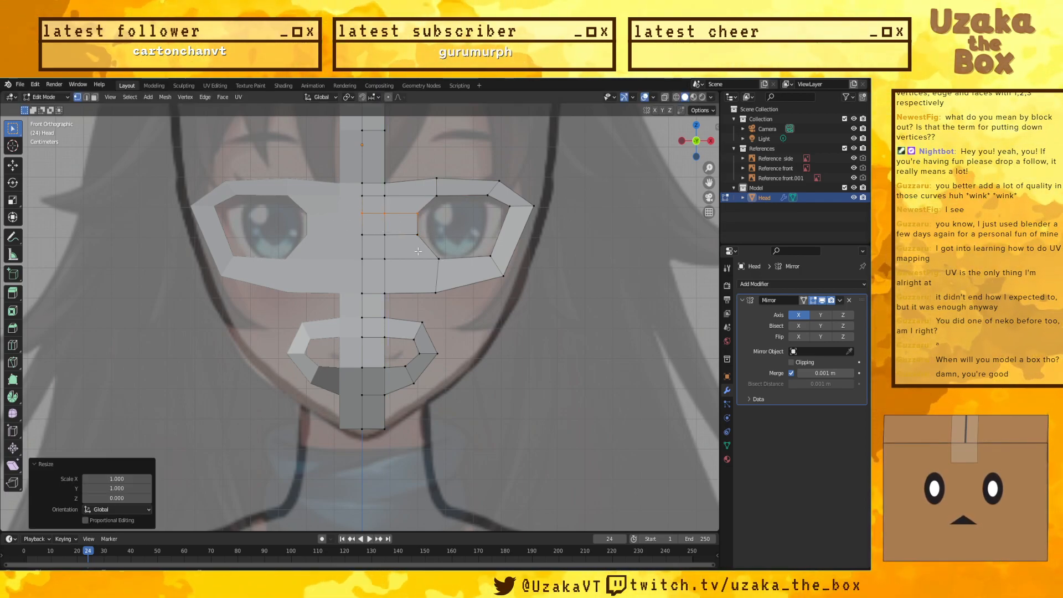
Step: Level the row just below, ending at the eye opening's second inner-side vertex, with a Z scale of 0
left_click_drag(422, 239, 365, 230)
key("s")
key("z")
key("0")
key("Return")
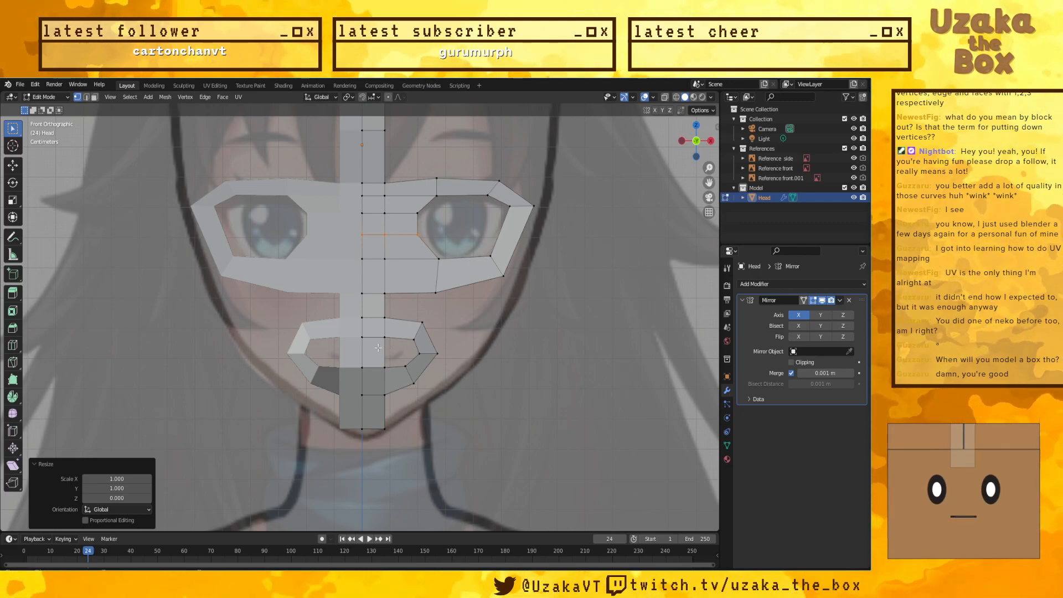
Step: Select the mouth opening's upper and lower edge vertices and narrow the opening with a Z scale of about 0.175 in front view
middle_click_drag(371, 355, 386, 368)
left_click(351, 353)
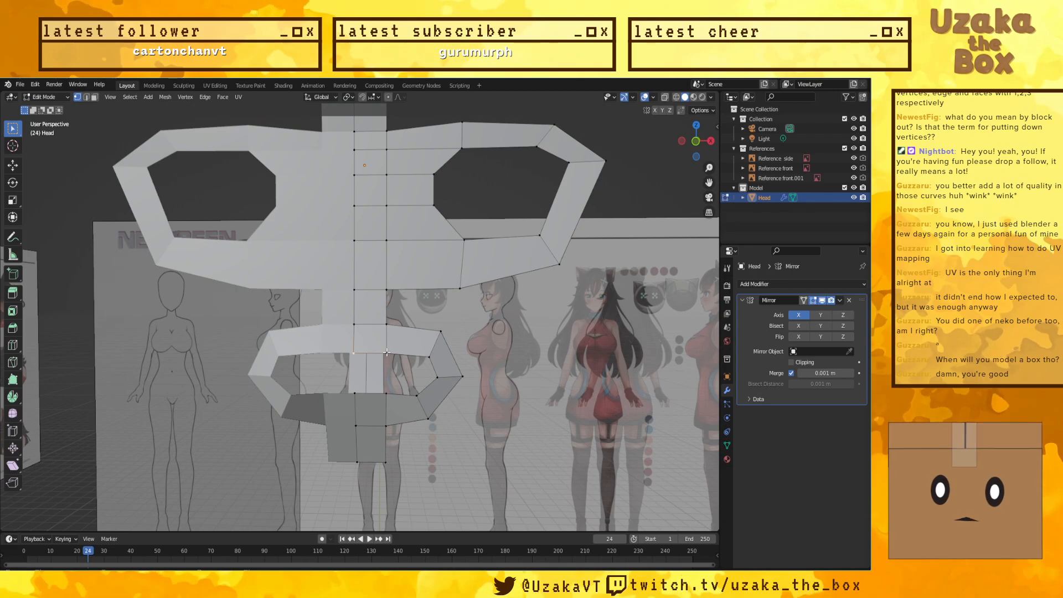
left_click(418, 394, "shift")
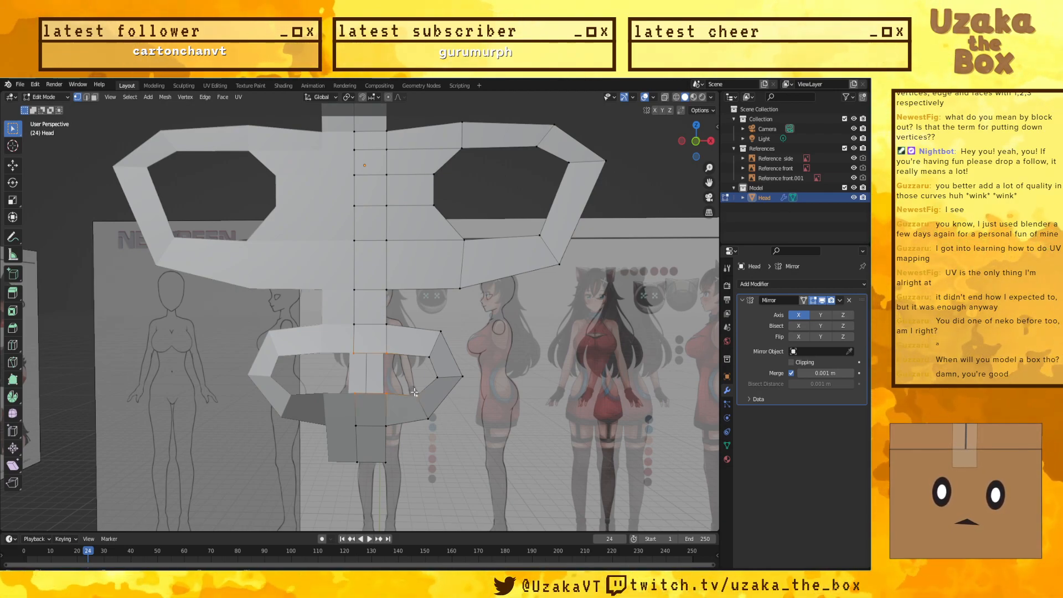
key("KP_1")
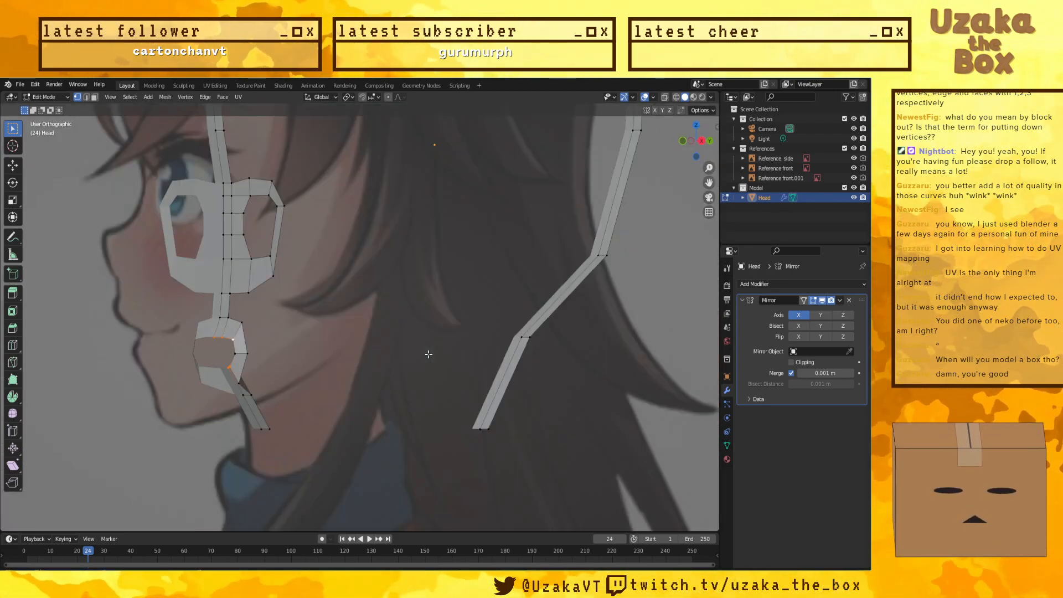
key("s")
key("z")
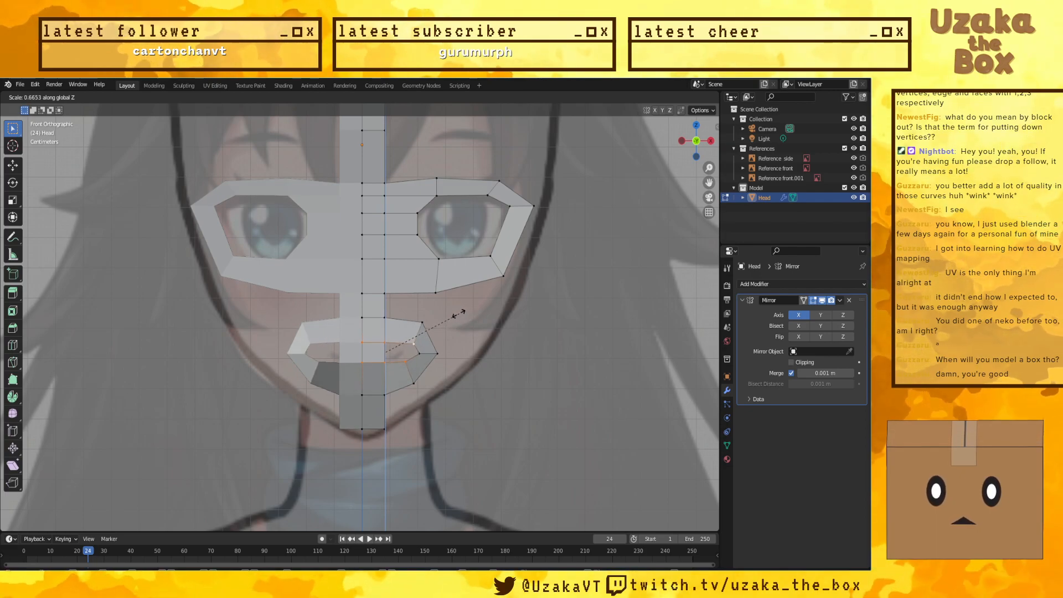
left_click(401, 336)
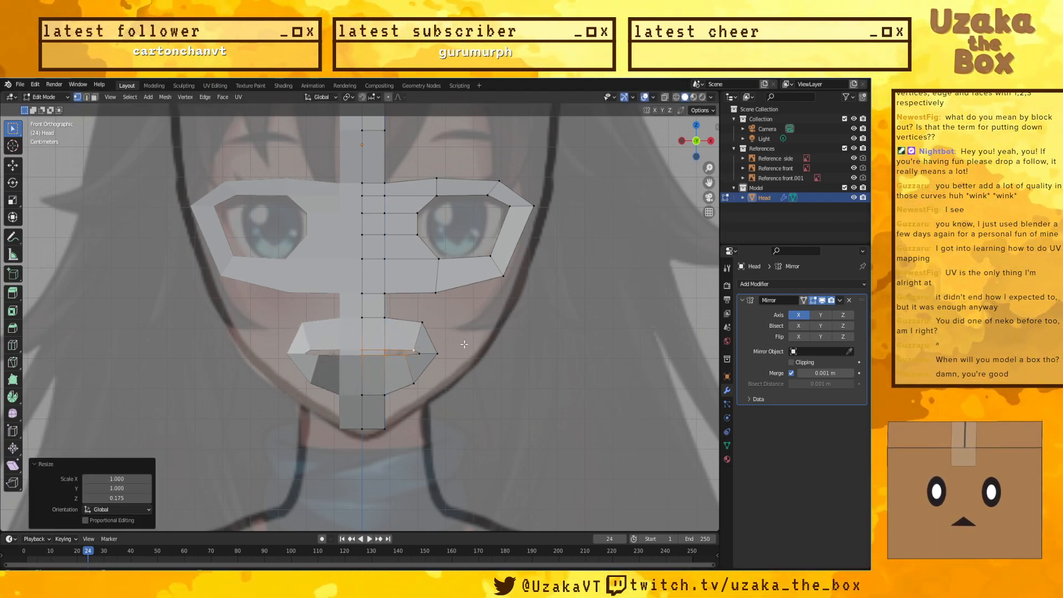
Step: Move the mouth ring's upper outer vertex about 0.024 m inward along X in front view
left_click(419, 327)
key("g")
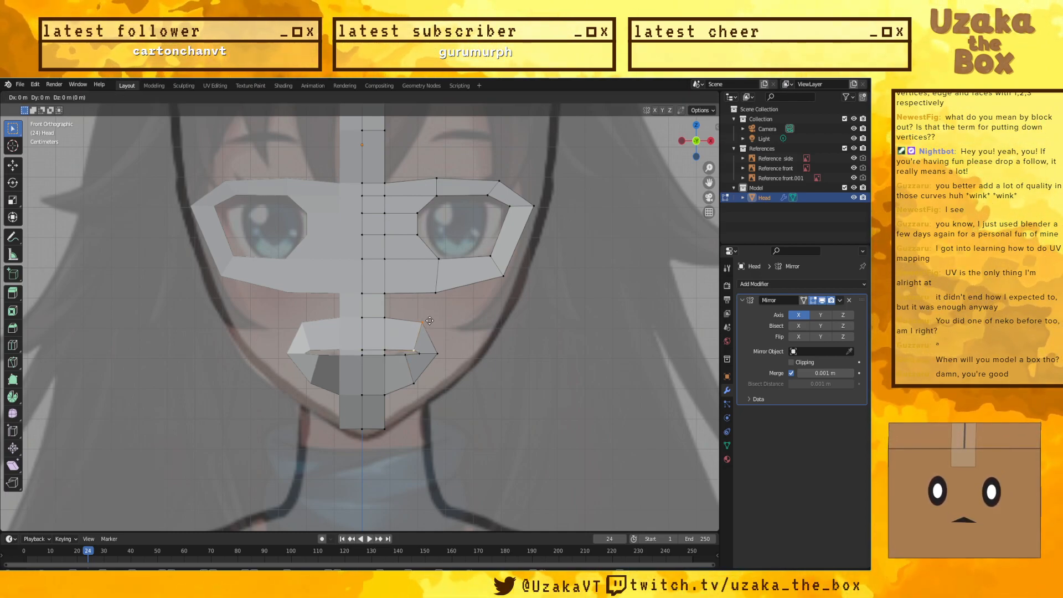
key("x")
left_click(423, 322)
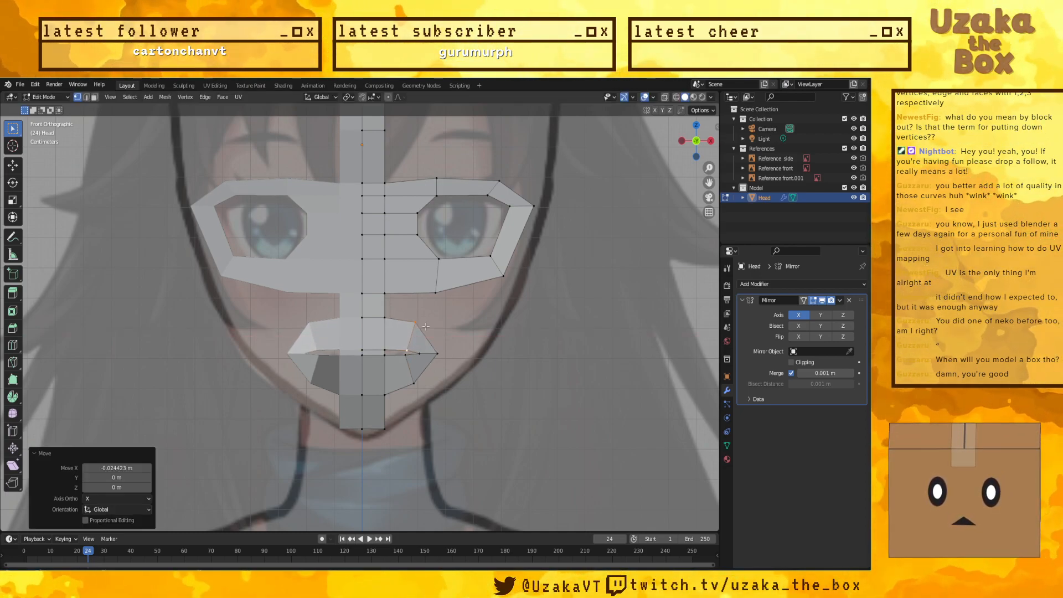
Step: Move the mouth ring's outer corner vertex back in side view to the rear end of the reference's mouth line
left_click(437, 352)
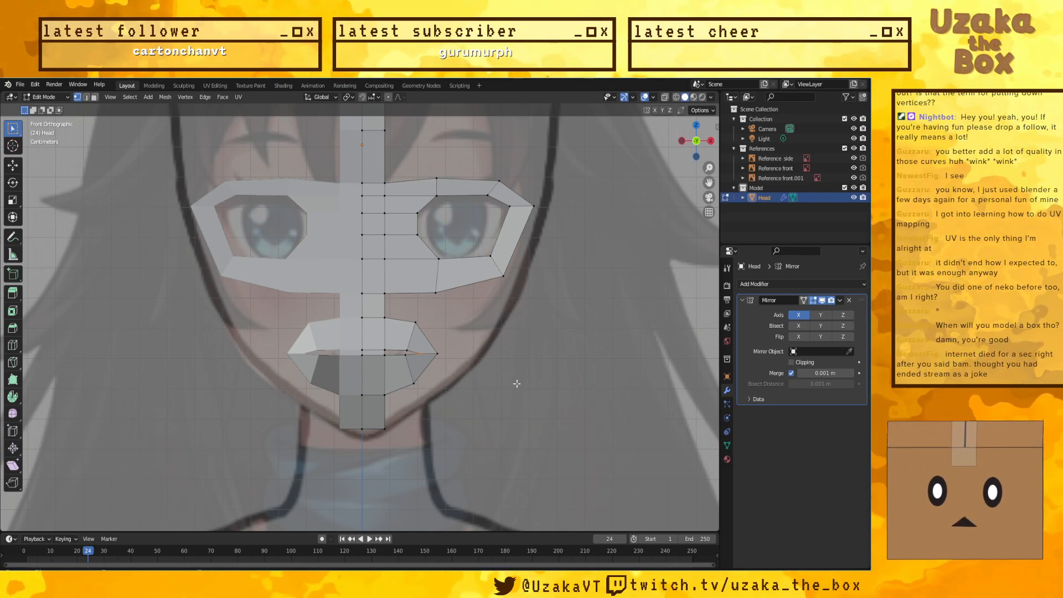
middle_click_drag(516, 383, 478, 361)
key("KP_3")
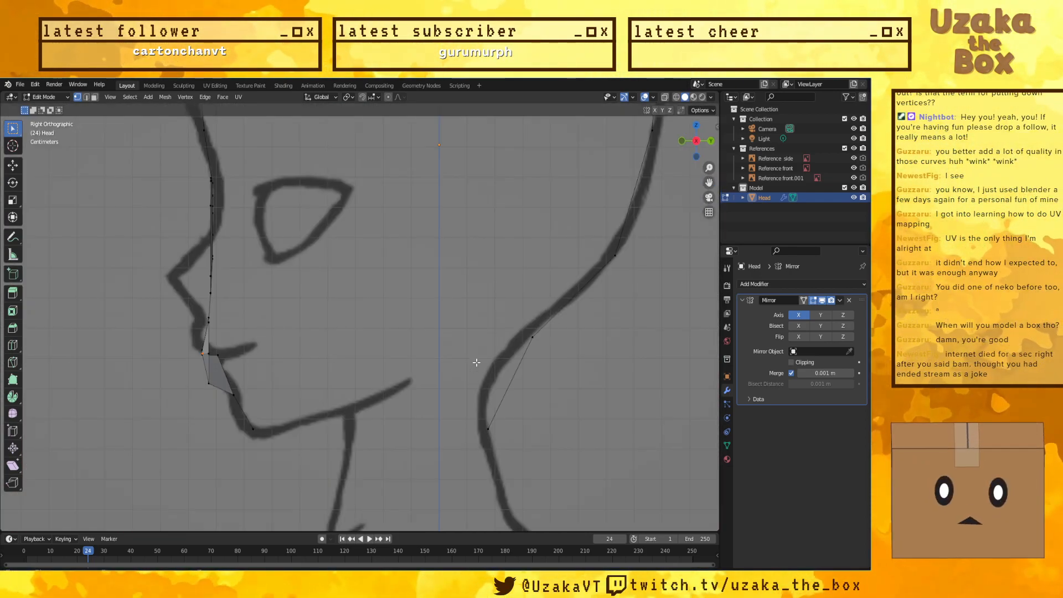
key("KP_1")
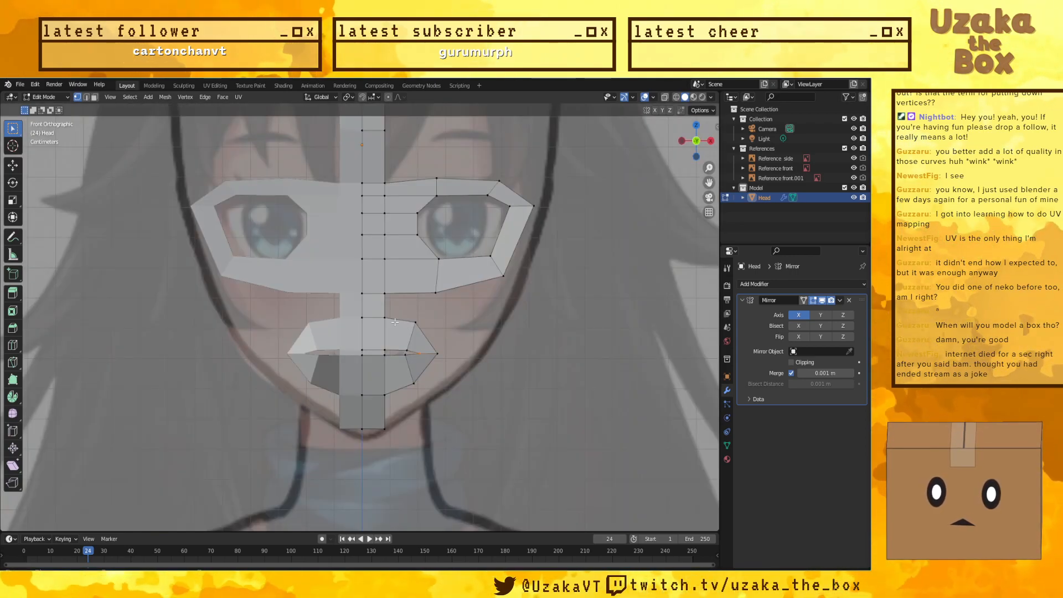
key("KP_3")
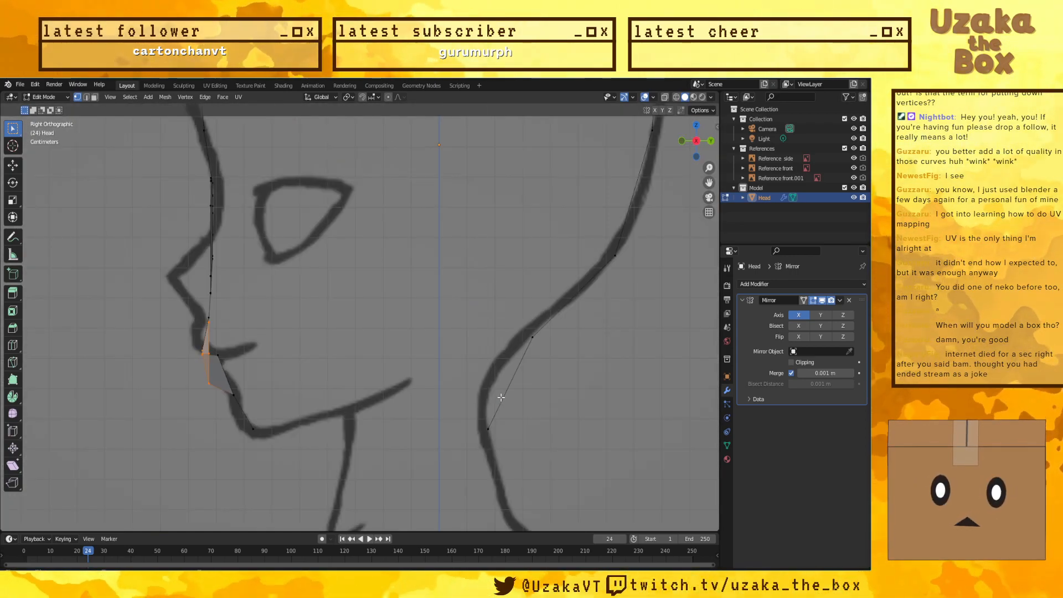
left_click(208, 325)
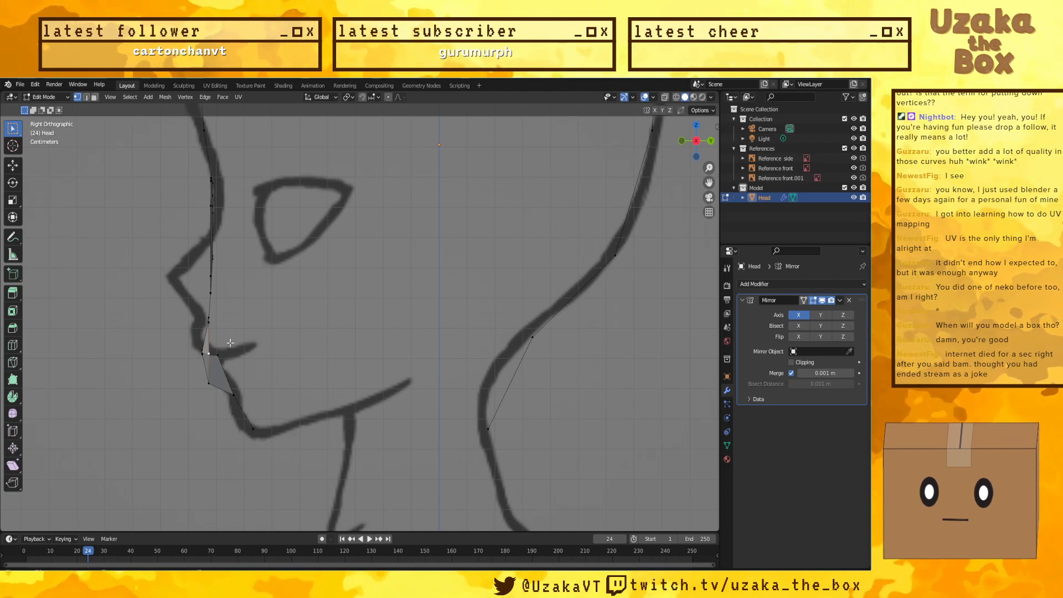
key("g")
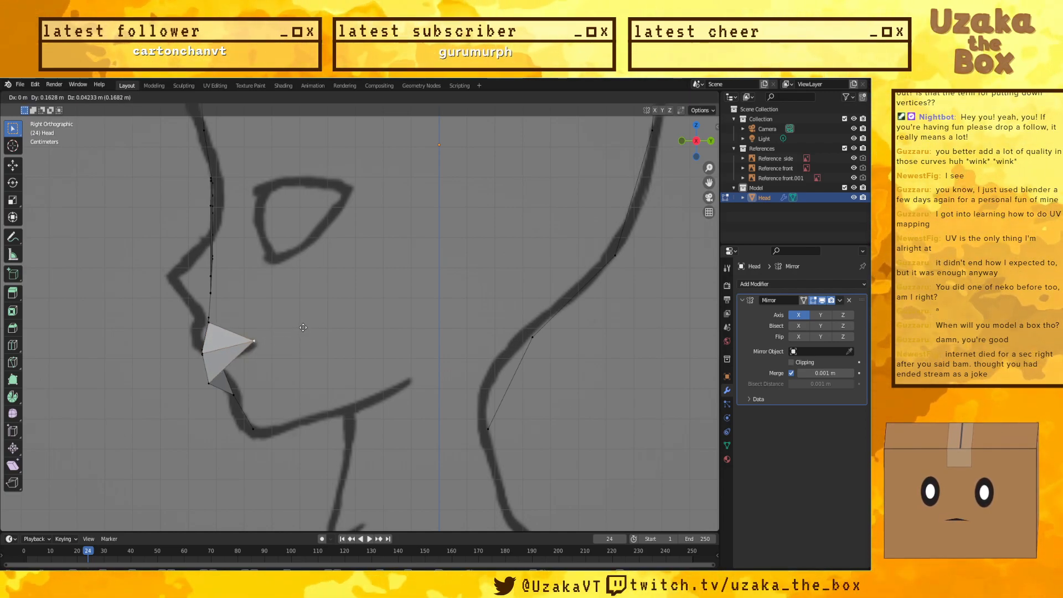
left_click(278, 346)
Step: Move the mouth opening's inner corner vertex about 0.047 m back and 0.013 m up, plus about 0.08 m farther back along Y
key("g")
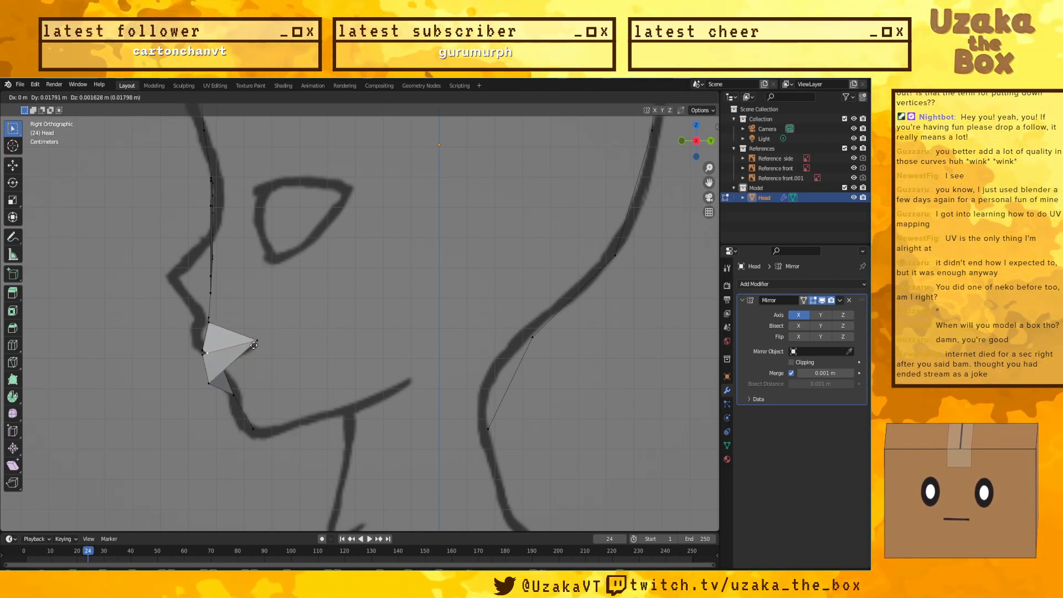
left_click(261, 344)
key("g")
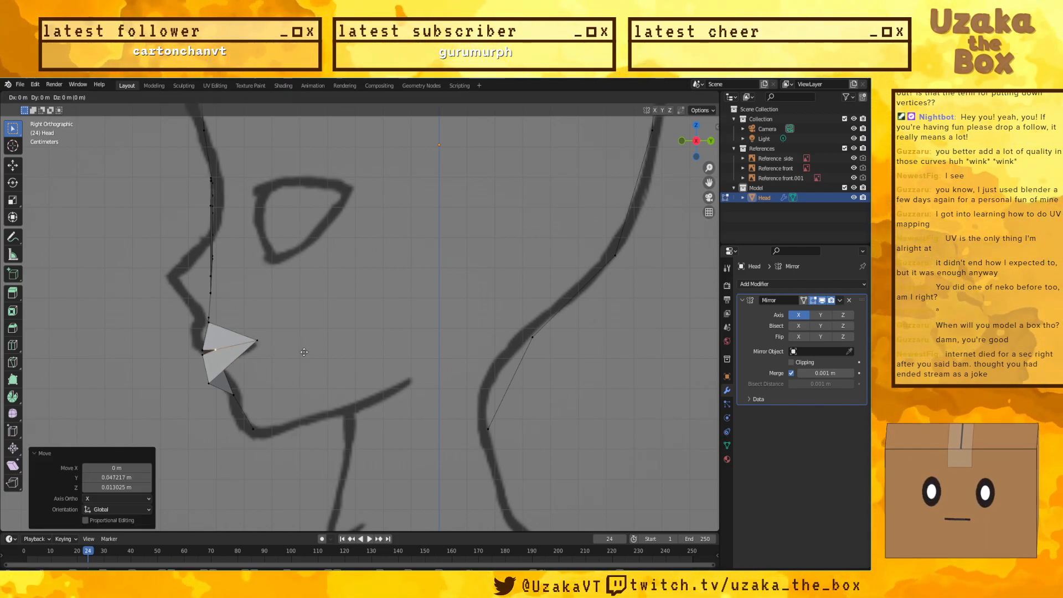
key("y")
left_click(326, 347)
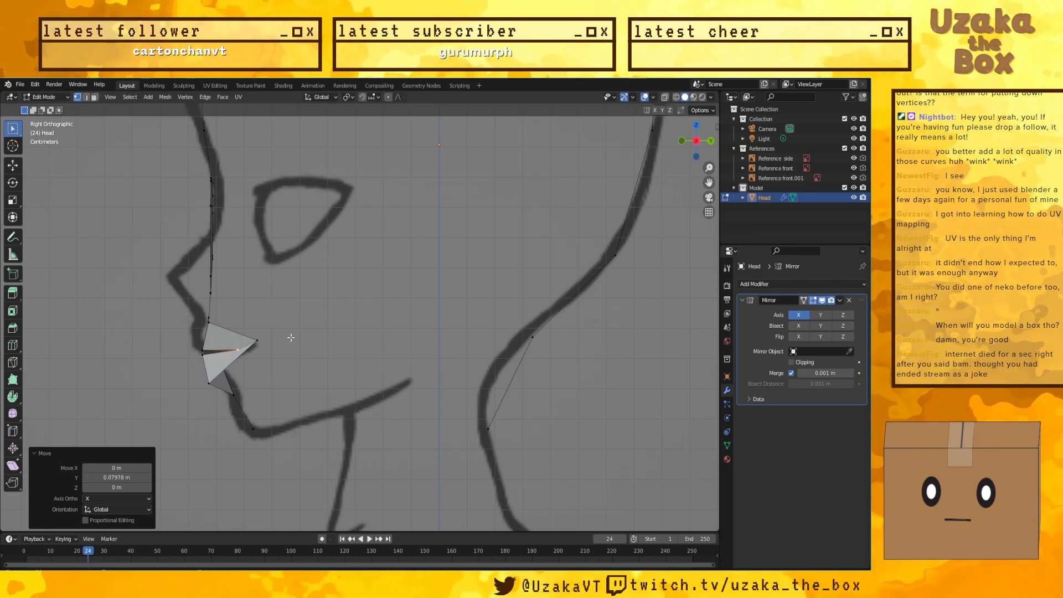
Step: Move the mouth ring's outer corner vertex and its lower outer vertex farther back along Y in side view
key("g")
key("y")
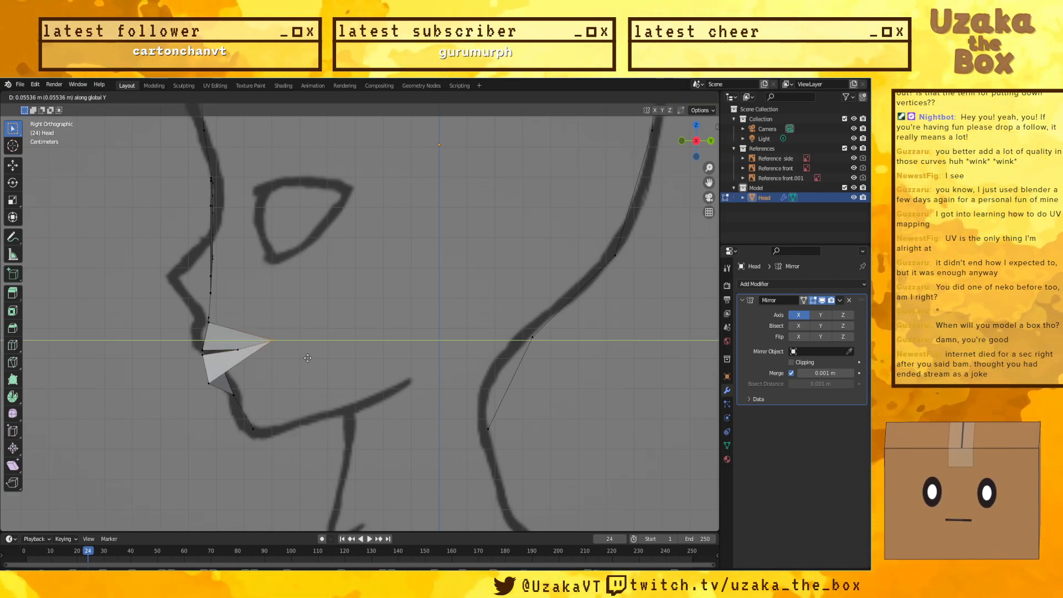
left_click(302, 364)
left_click(211, 382)
key("g")
key("y")
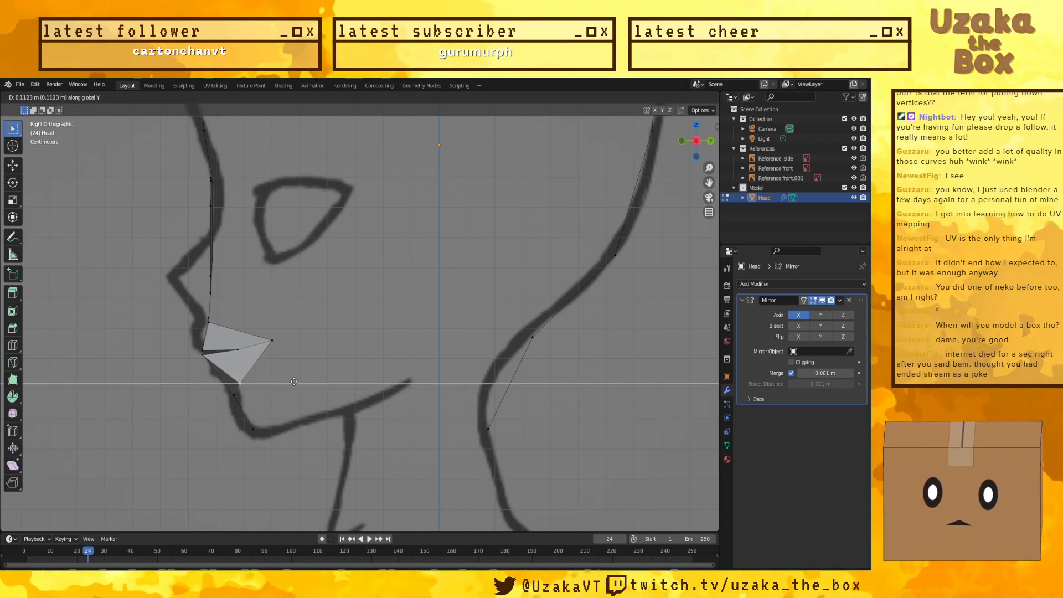
left_click(302, 381)
Step: Show the mesh in wireframe and move the lower-lip vertices about 0.024 m forward and 0.06 m down onto the side reference's lip profile
middle_click_drag(303, 382, 258, 351)
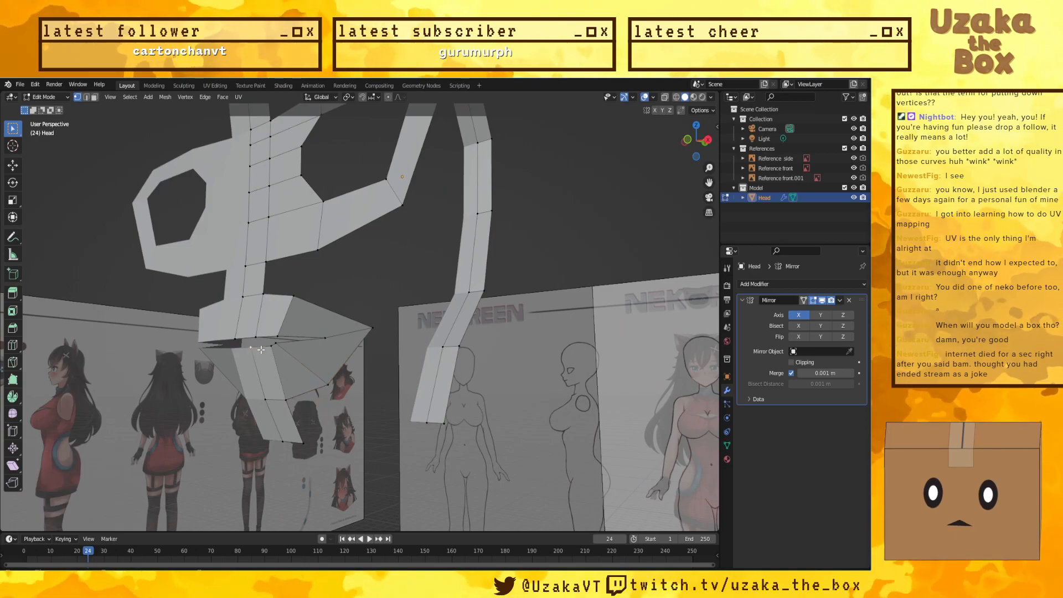
key("KP_3")
key("g")
key("y")
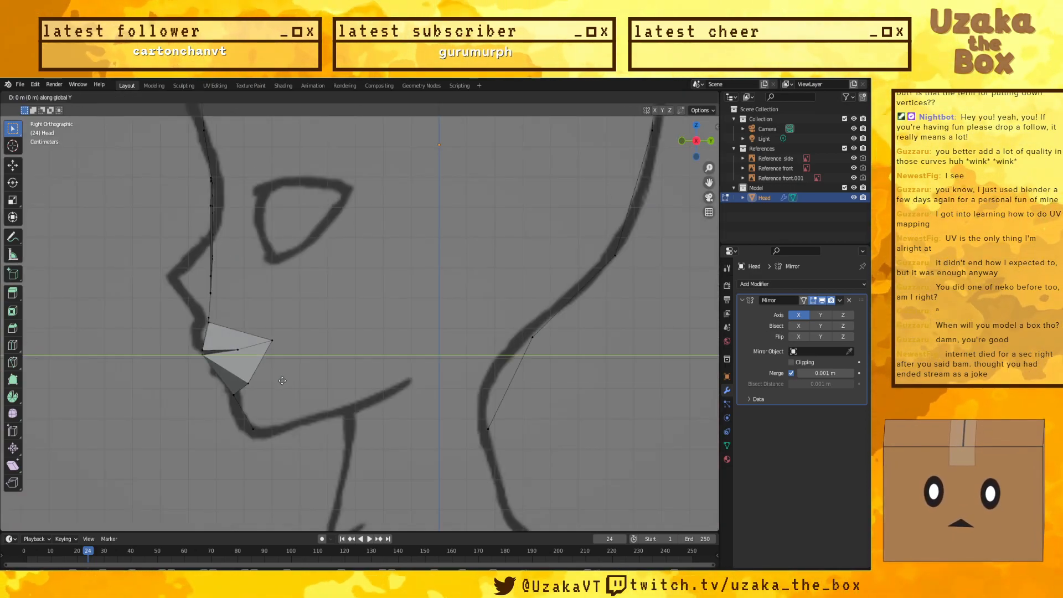
left_click(278, 380)
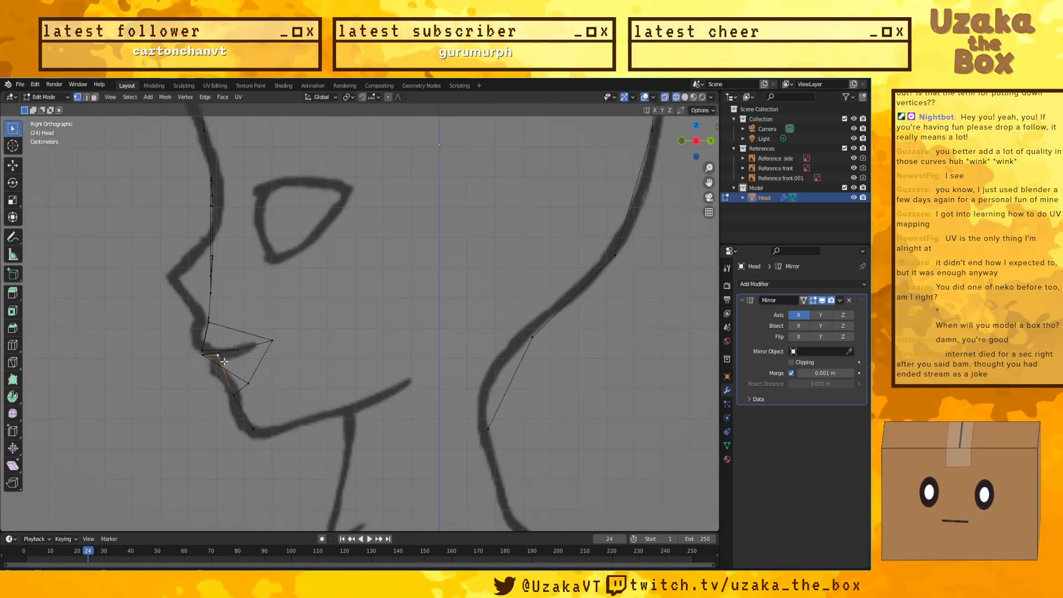
left_click(217, 355)
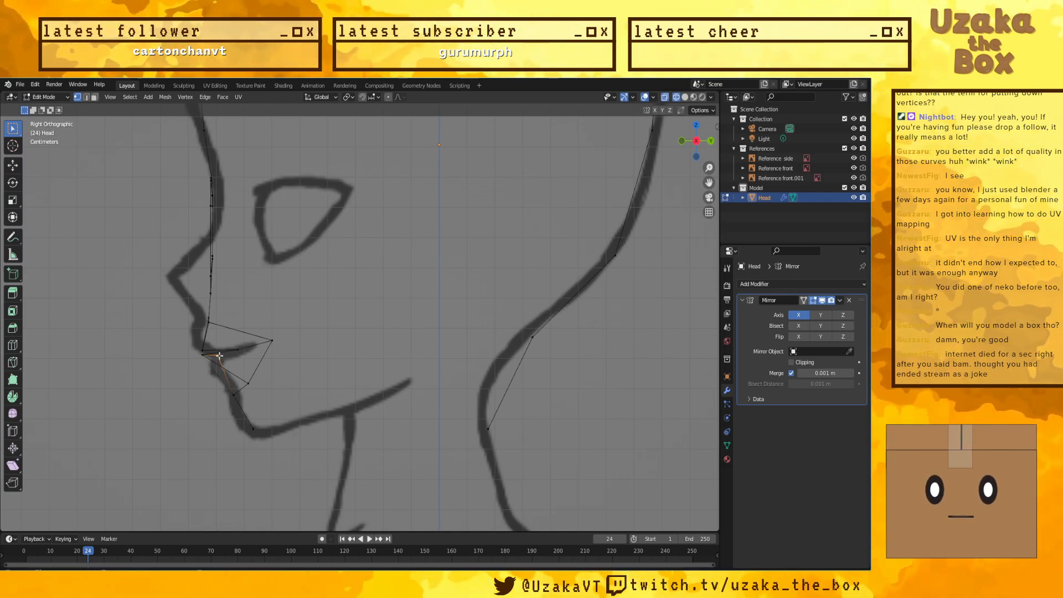
key("g")
left_click(233, 386)
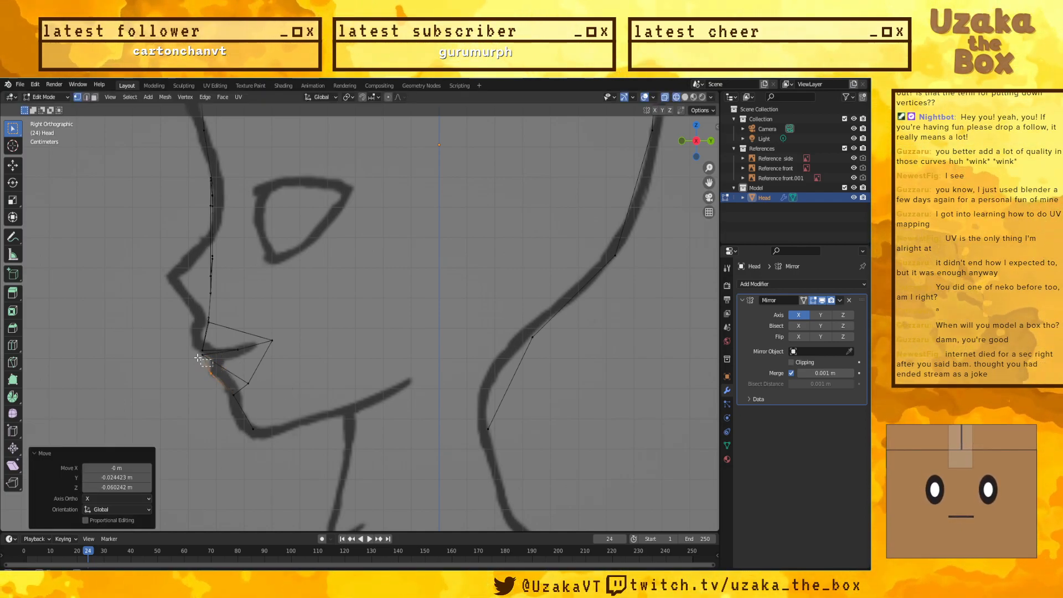
Step: Move the mouth opening's front lower-edge vertices slightly back toward the side reference's lip line
left_click(196, 357)
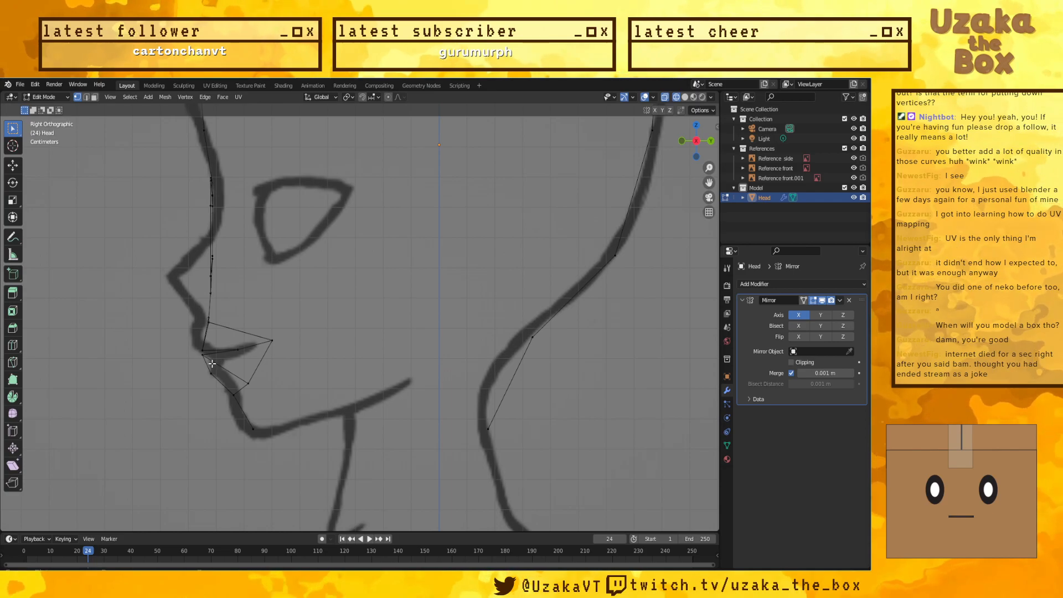
key("g")
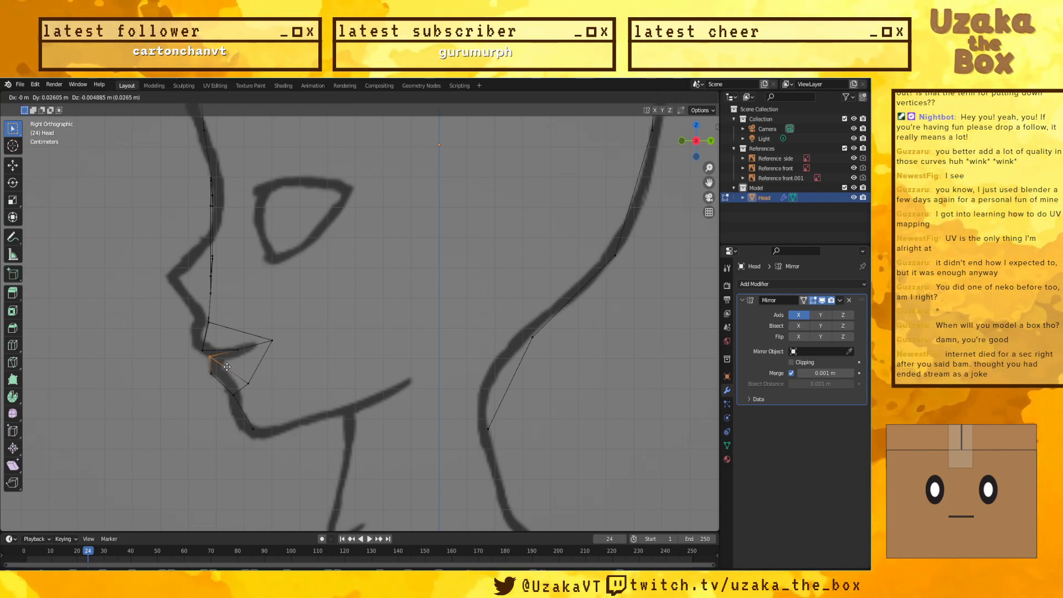
Step: Position the vertices at the front of the mouth opening on the lip line of the side reference
left_click(227, 366)
key("g")
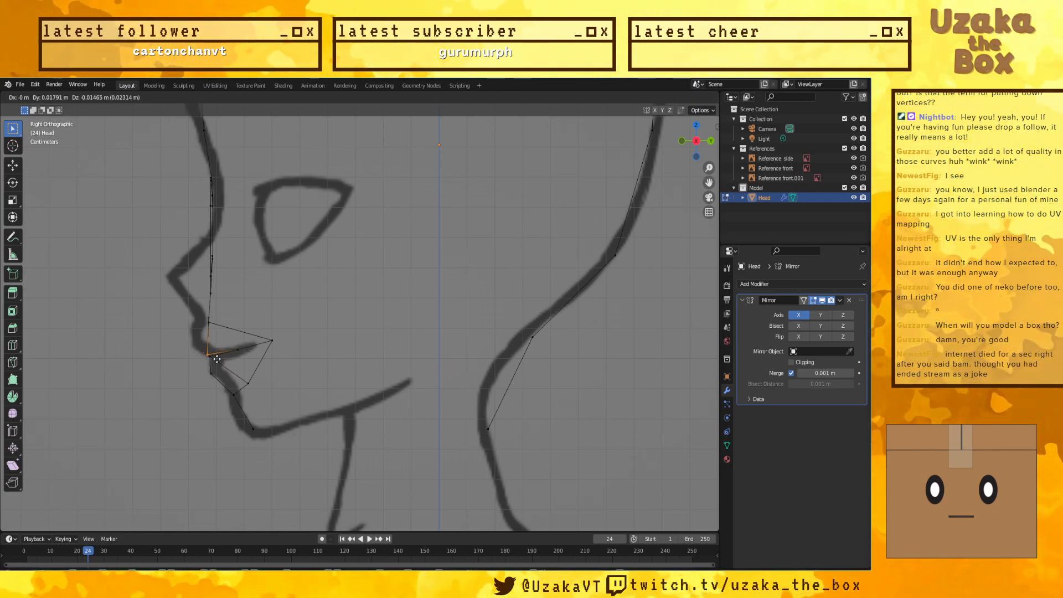
left_click(215, 339)
Step: Move the vertices above the upper lip forward onto the reference profile and flatten them with a Z scale of 0
left_click(208, 320)
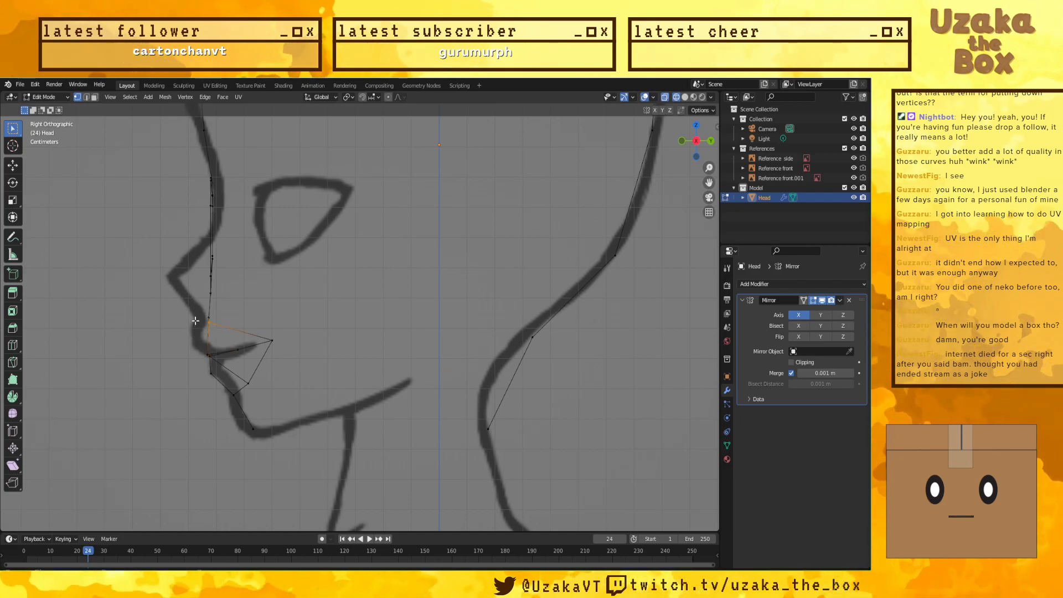
key("g")
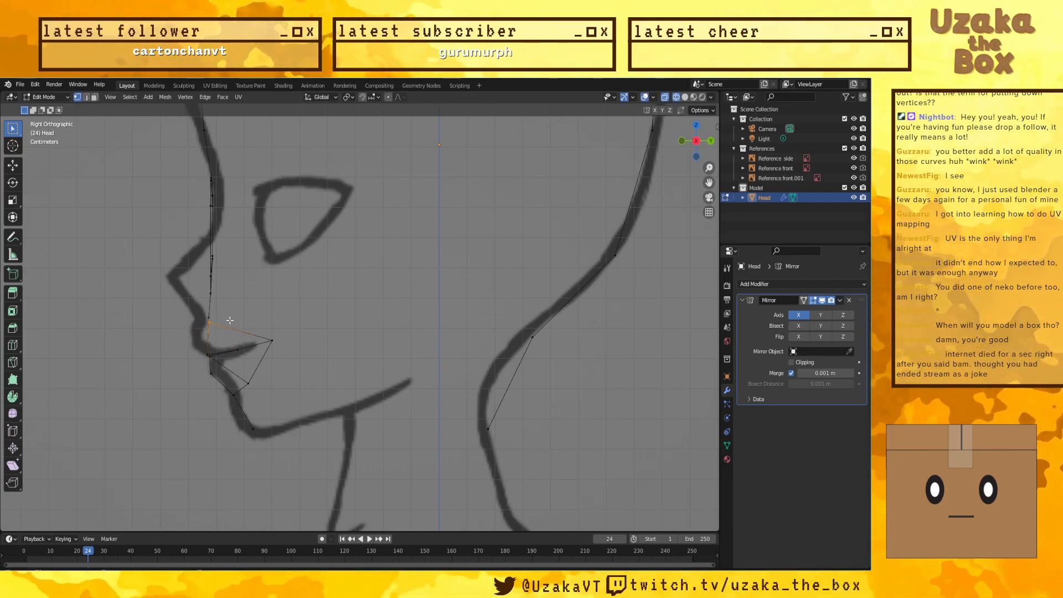
left_click(182, 330)
left_click(210, 354)
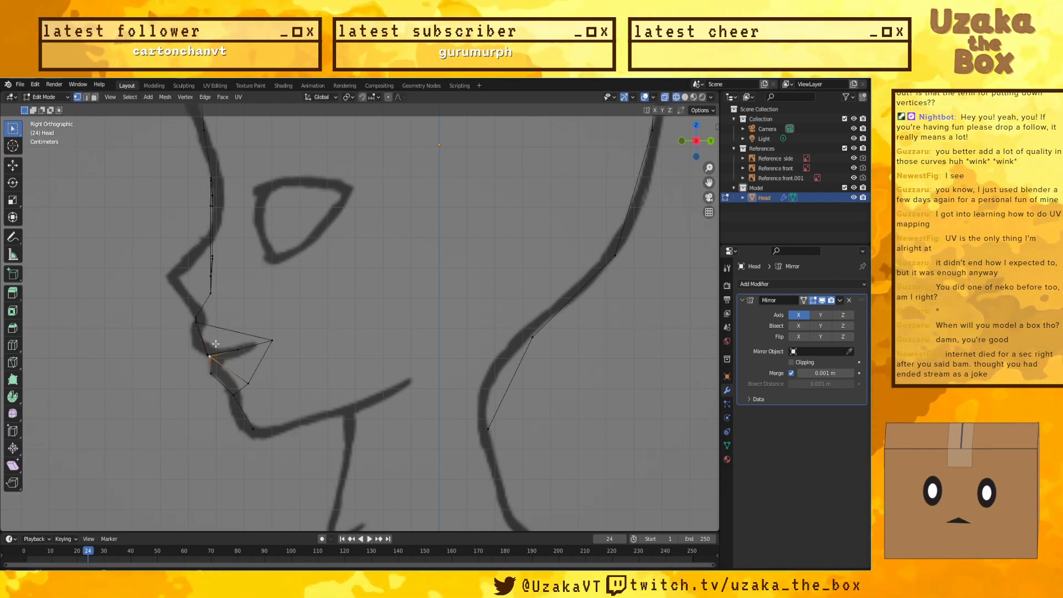
left_click_drag(202, 332, 204, 334)
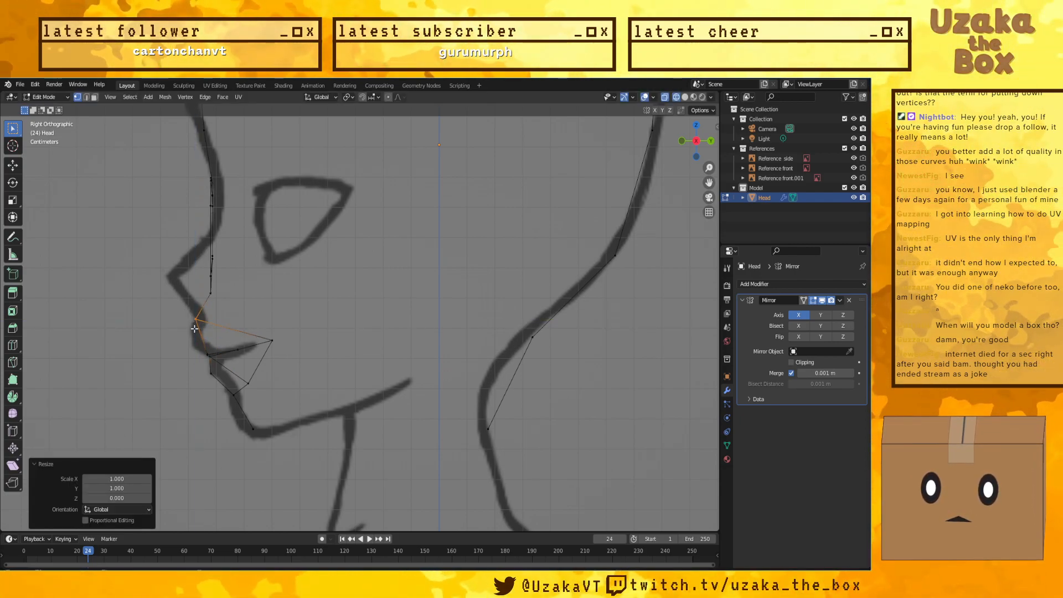
Step: Raise the top edge of the lower lip about 0.053 m along Z to nearly close the mouth opening
mouse_move(322, 294)
middle_mouse_down()
mouse_move(330, 319)
mouse_move(512, 339)
mouse_move(482, 338)
middle_mouse_up()
key("shift+z")
scroll(421, 326, "down", 3)
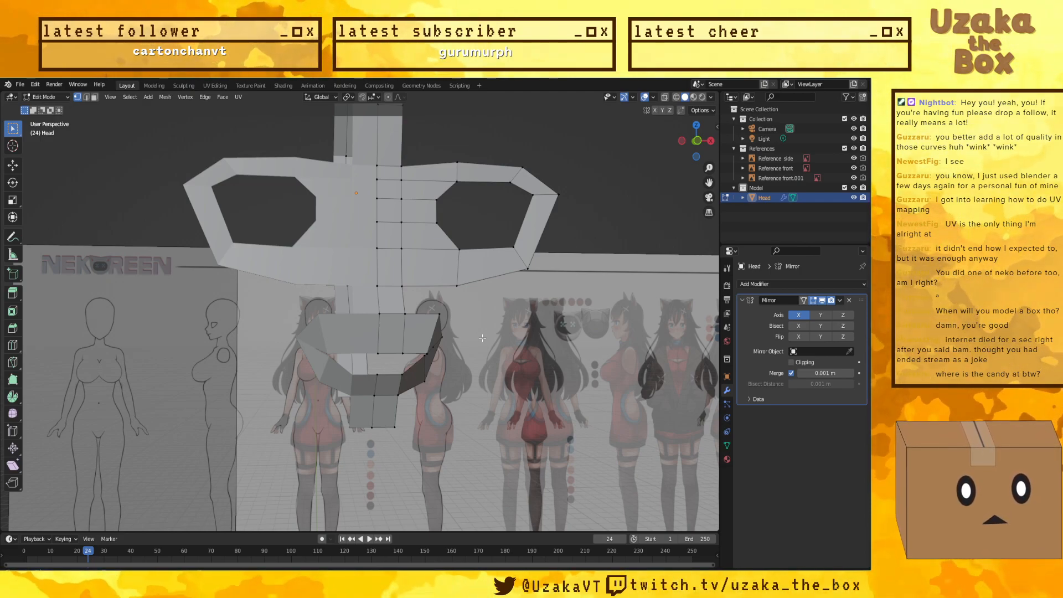
middle_click_drag(486, 346, 394, 349)
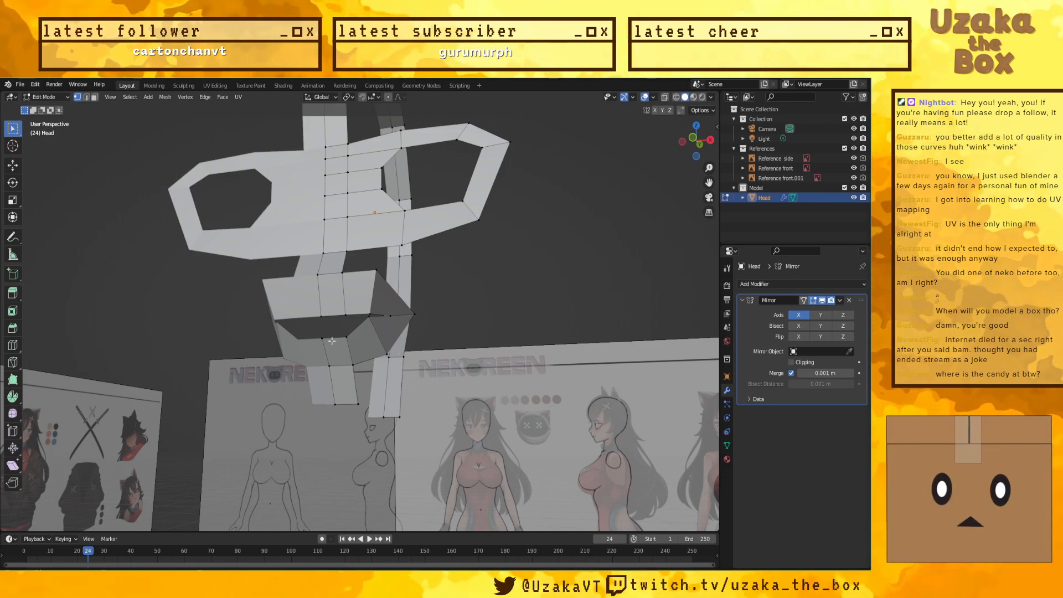
left_click_drag(353, 360, 352, 360)
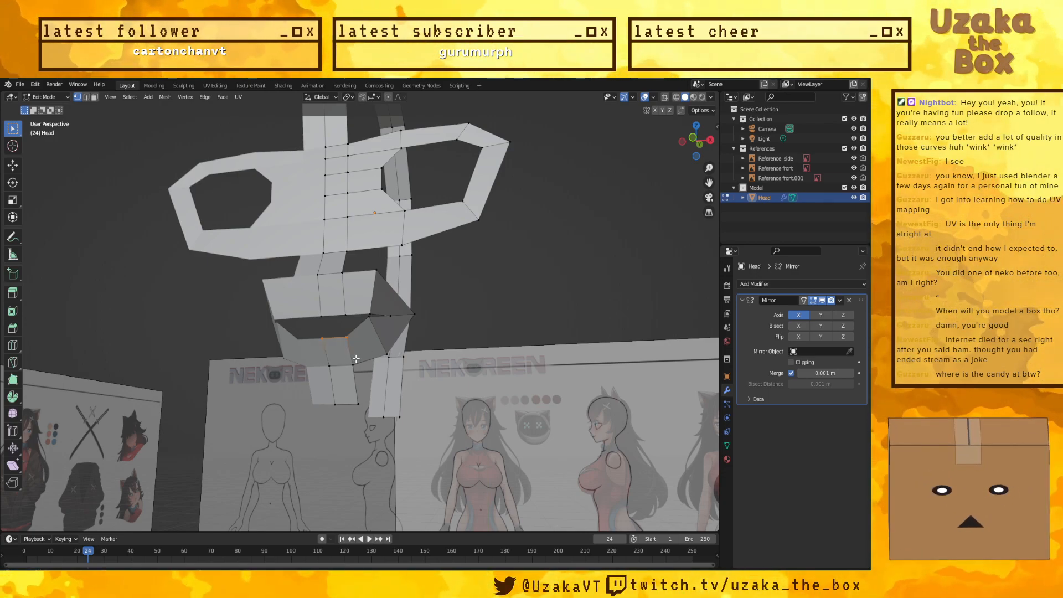
key("KP_1")
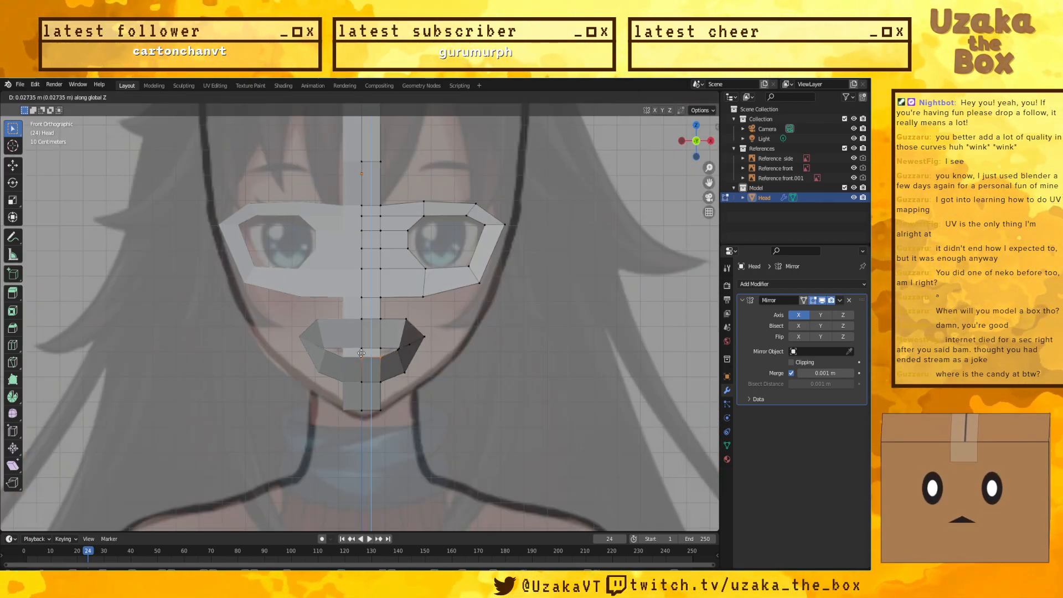
key("g")
left_click(361, 347)
Step: Move the vertex just inside the mouth corner about 0.027 m outward along X and restore the solid view
key("KP_3")
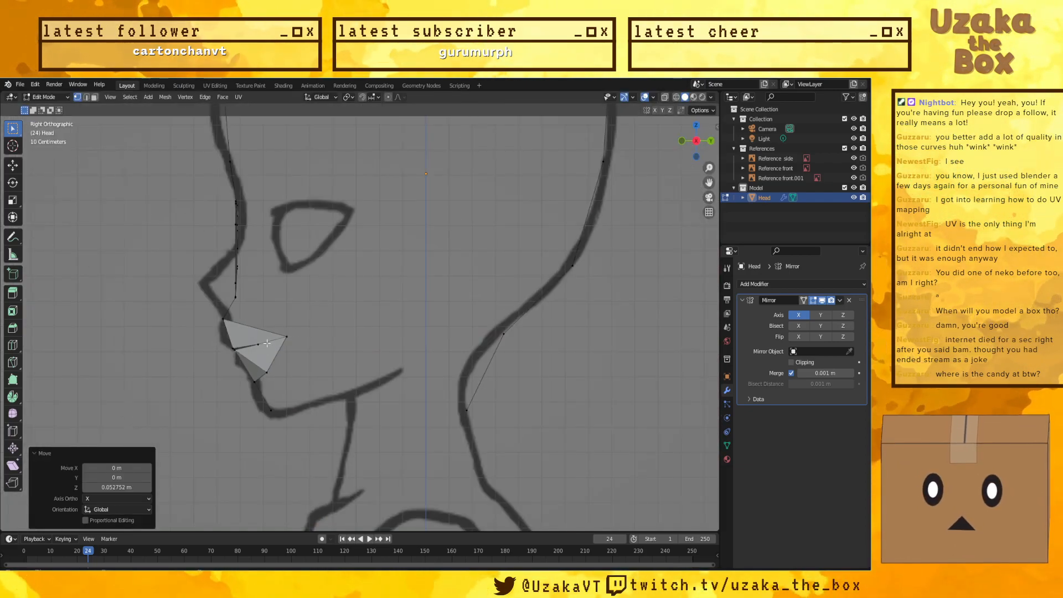
middle_click_drag(316, 371, 271, 369)
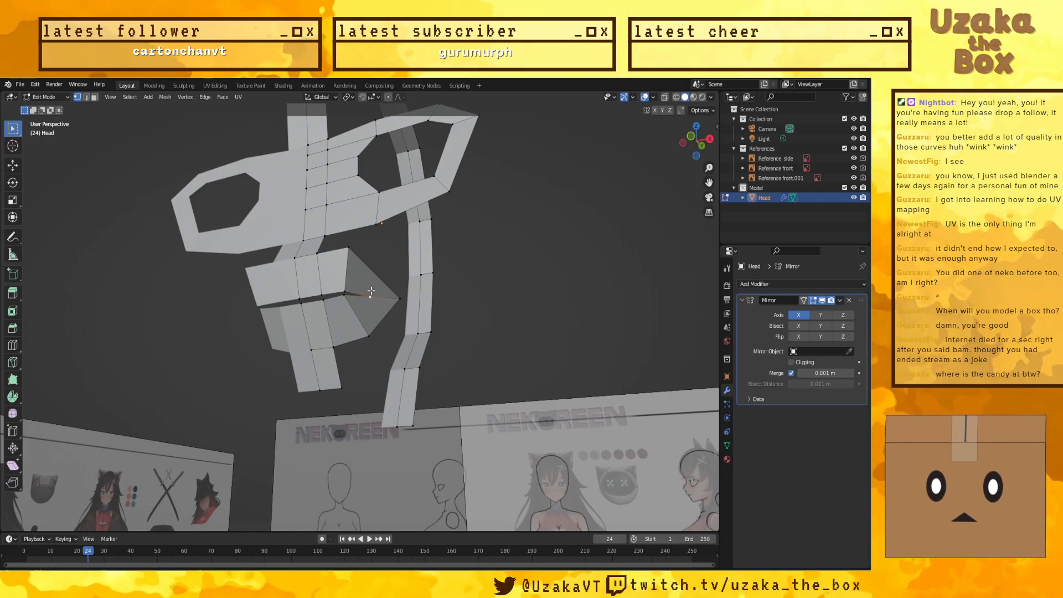
key("KP_1")
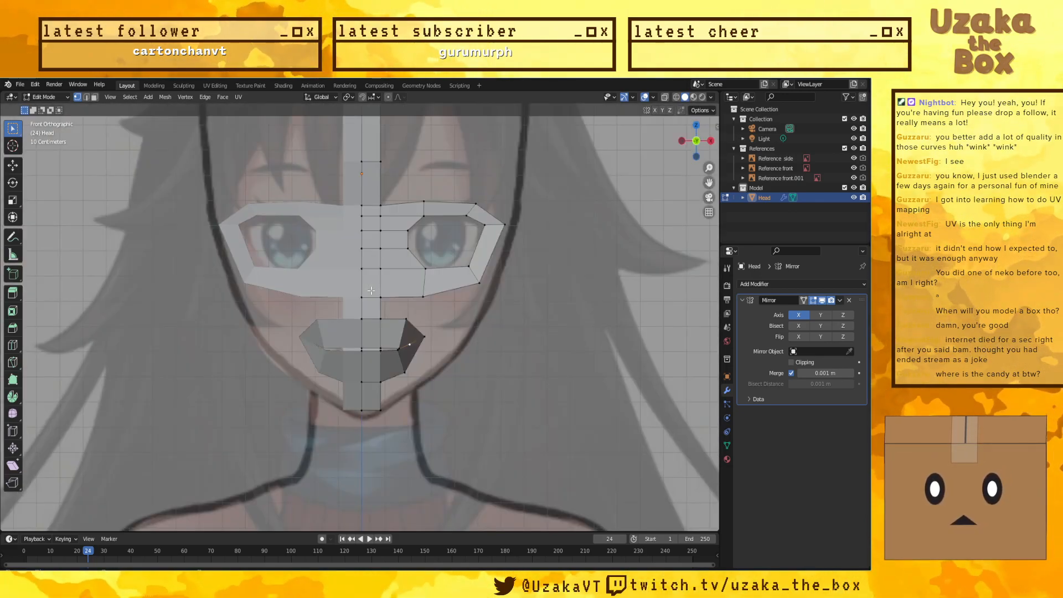
key("g")
key("x")
left_click(426, 318)
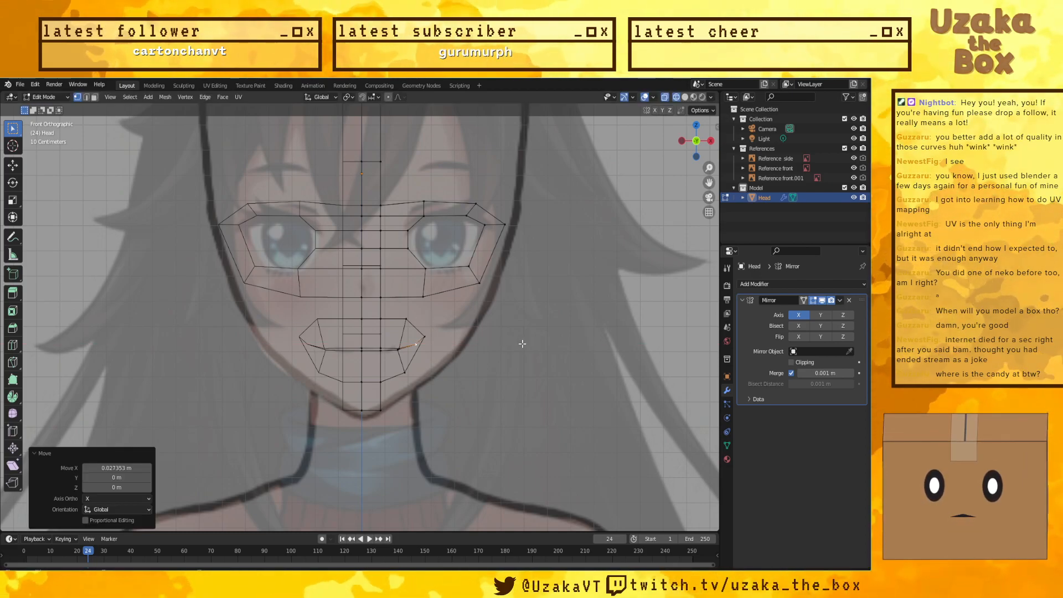
key("alt+z")
Step: Raise the mask's lower edge between the nose and the underside of the eye about 0.055 m along Z
middle_click_drag(522, 343, 482, 365)
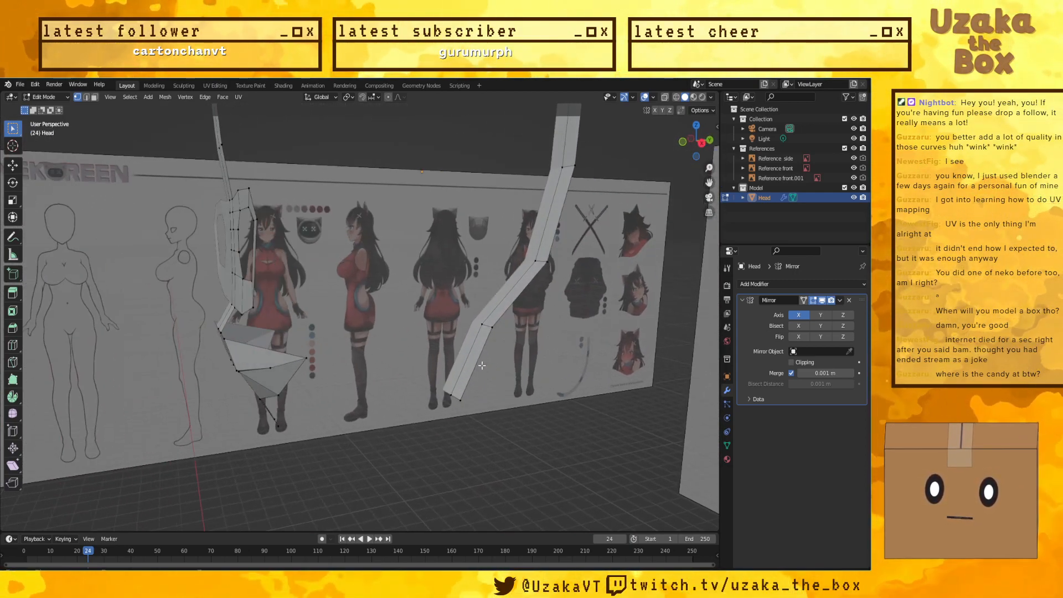
key("KP_3")
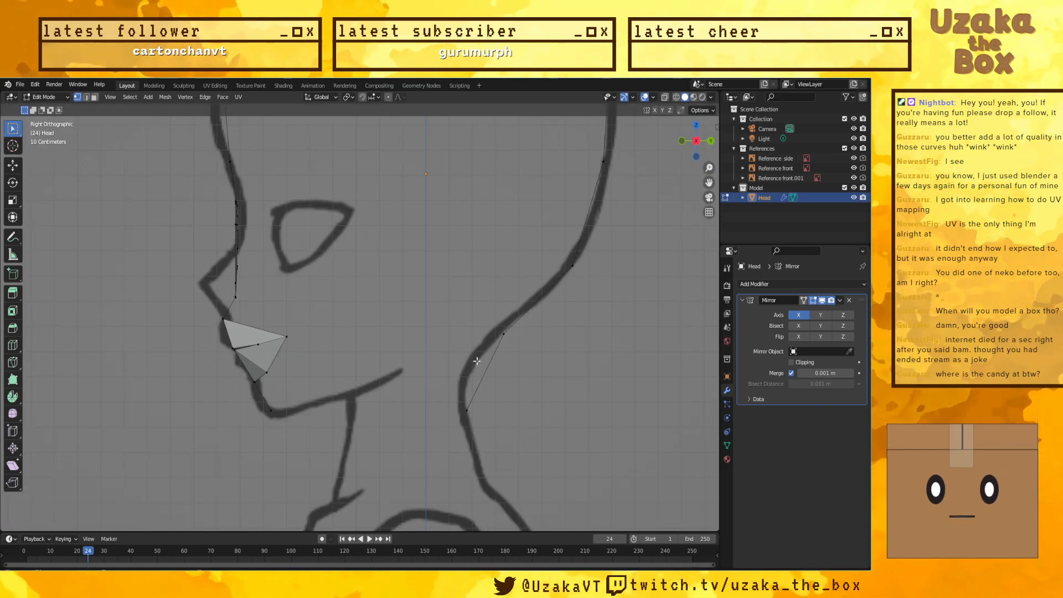
key("KP_1")
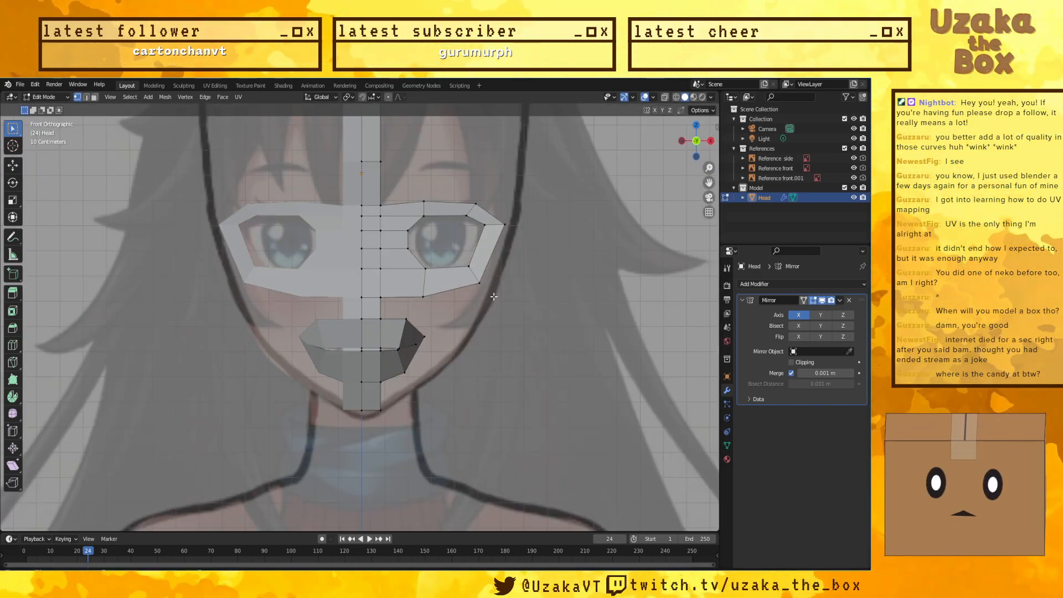
key("KP_3")
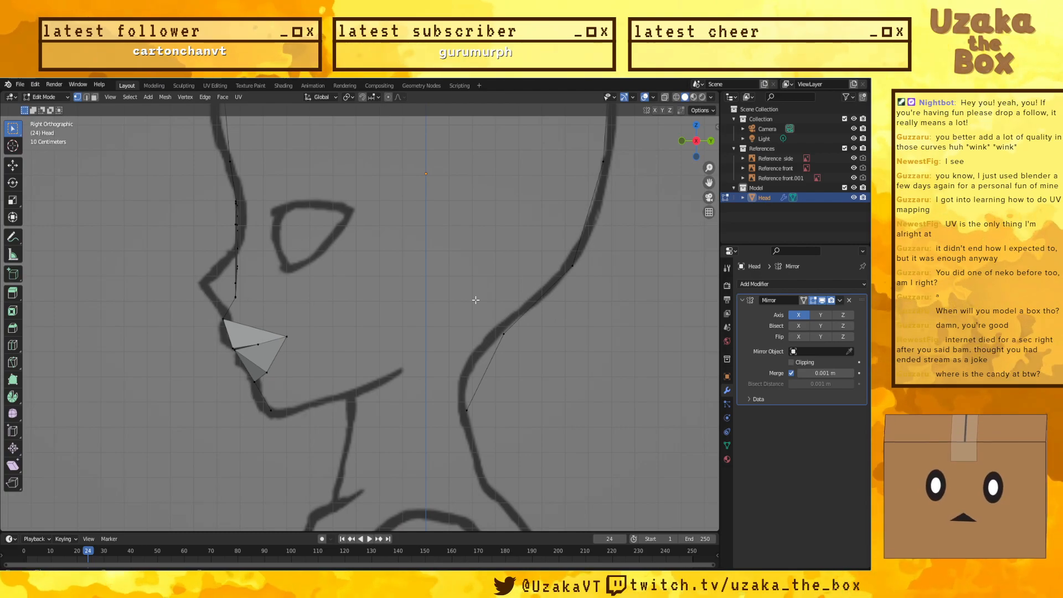
key("KP_1")
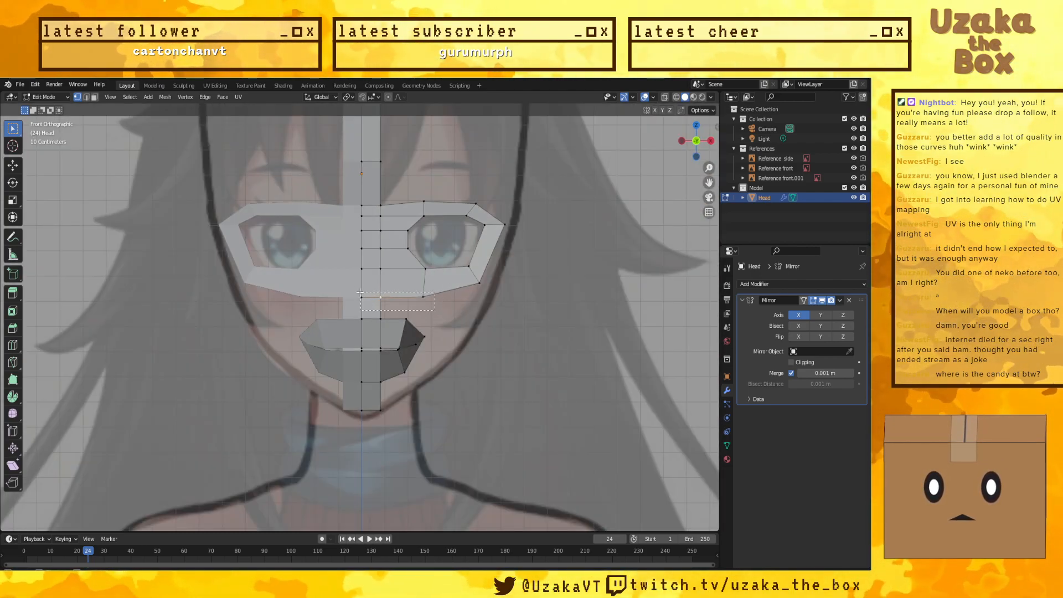
left_click_drag(361, 292, 361, 293)
key("g")
key("z")
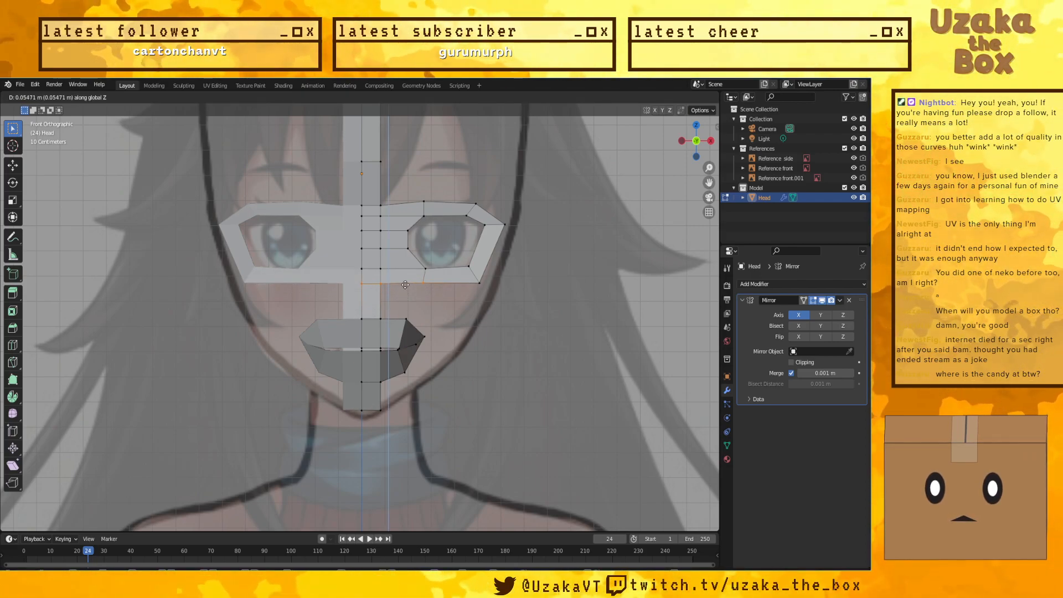
left_click(406, 285)
Step: Examine the head mesh against the side and front references and from an angle
middle_click_drag(406, 286, 404, 319)
key("KP_3")
middle_click_drag(303, 255, 477, 393, "shift")
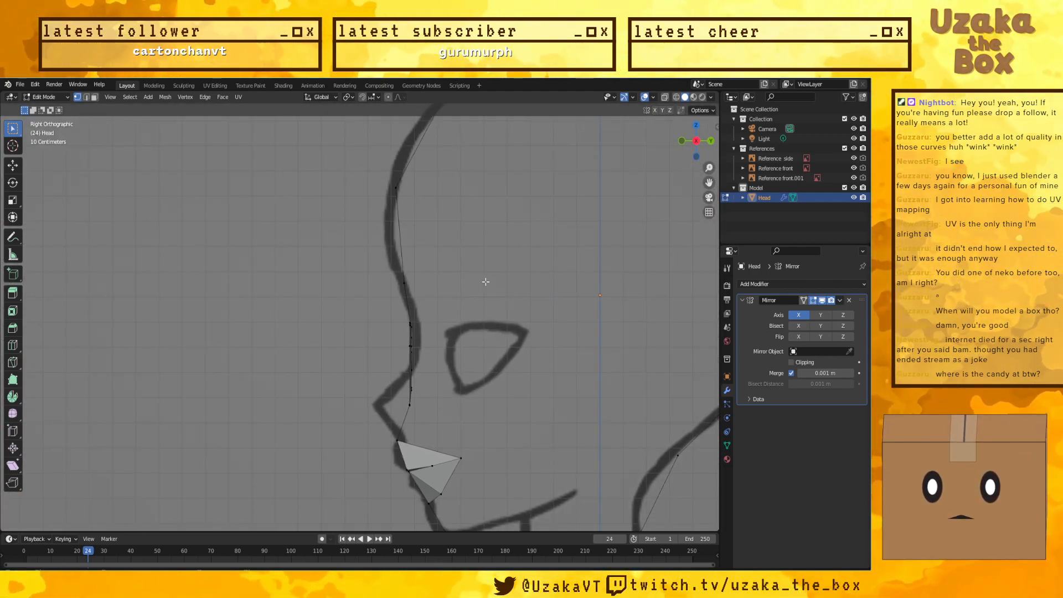
middle_click_drag(486, 282, 396, 325, "shift")
scroll(398, 325, "down", 2)
middle_click_drag(476, 318, 467, 270, "shift")
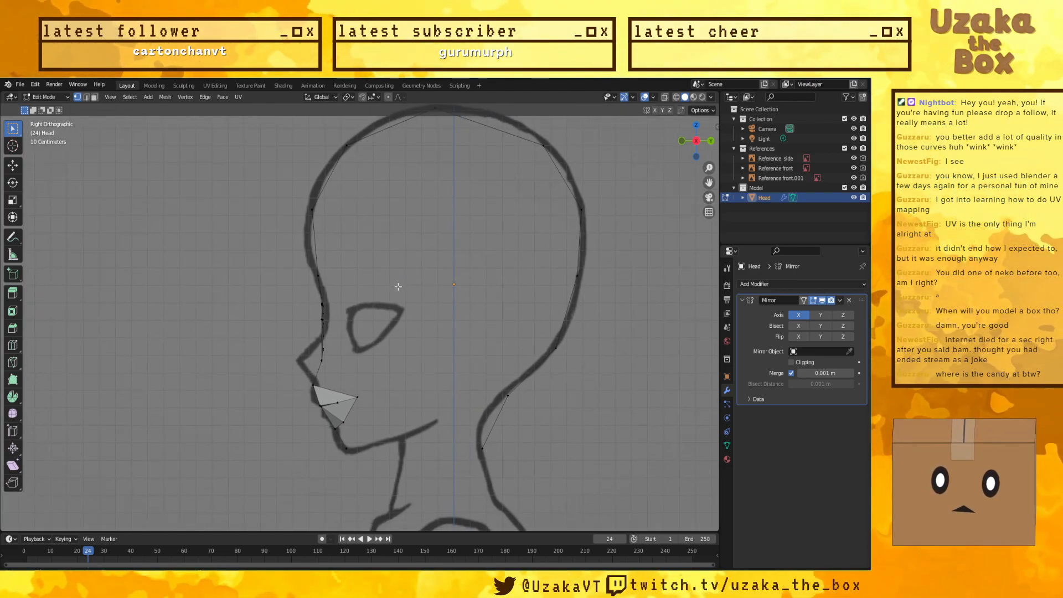
middle_click_drag(348, 365, 381, 330, "shift")
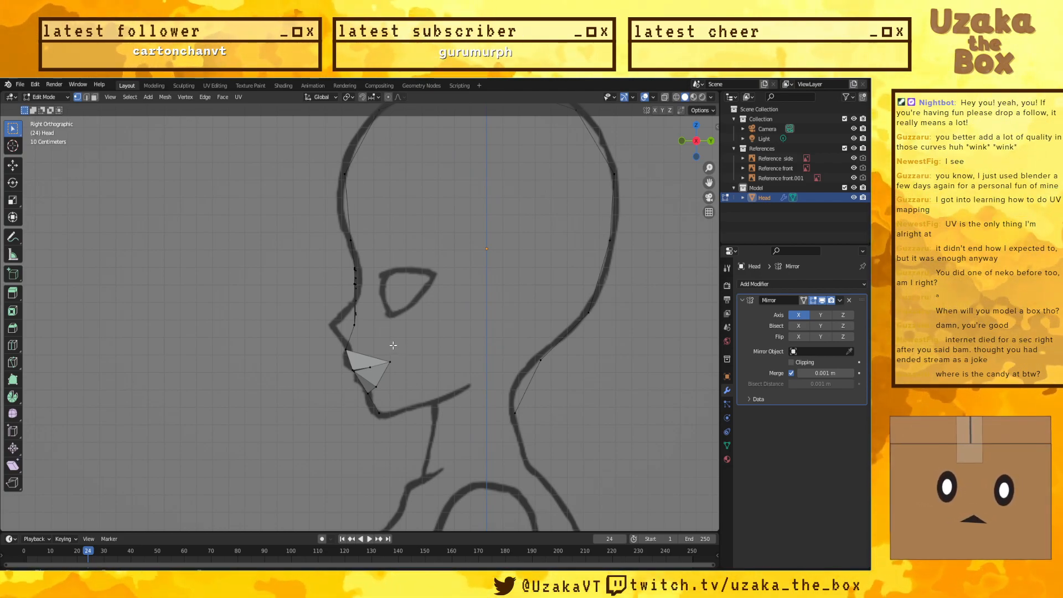
scroll(393, 345, "down", 3)
scroll(484, 344, "down", 6)
middle_click_drag(484, 344, 454, 327)
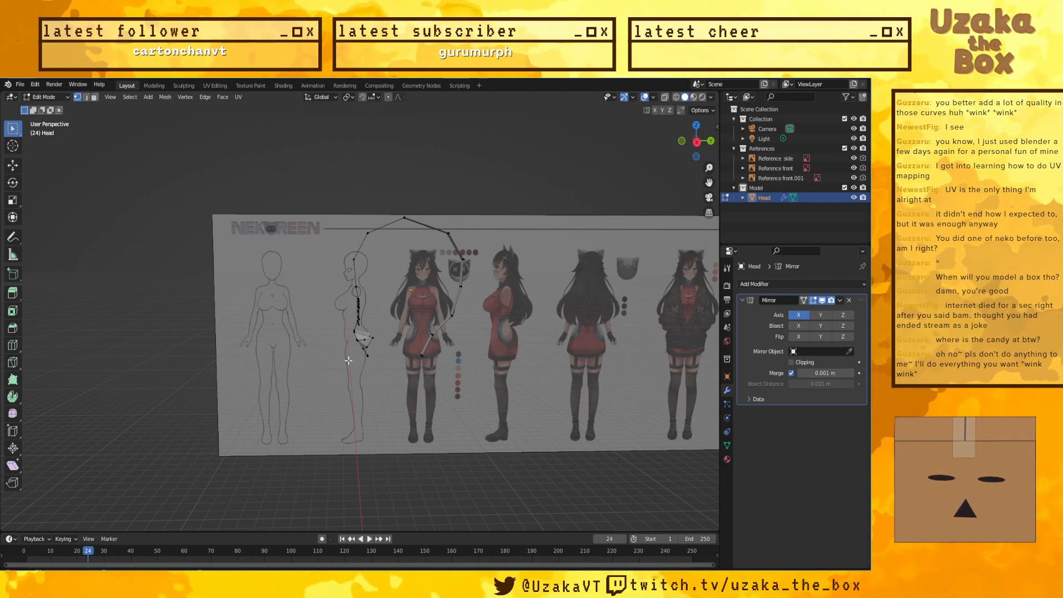
middle_click_drag(417, 353, 471, 353)
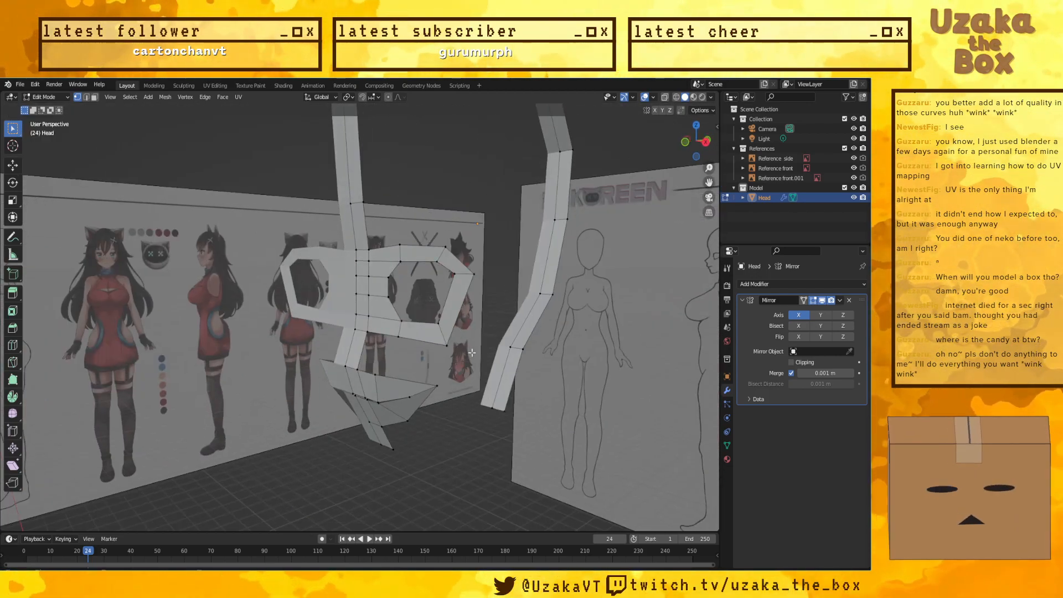
key("KP_3")
key("KP_1")
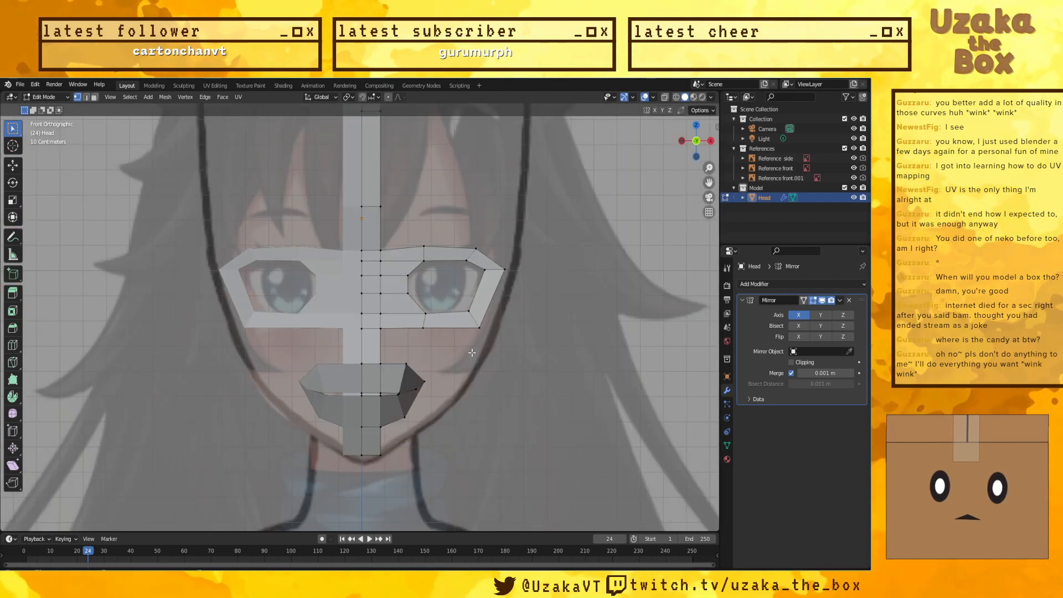
scroll(500, 331, "down", 3)
Step: Select the eye ring vertices beside the nose strip and move them back about 0.065 m along Y
middle_click_drag(501, 331, 404, 349)
left_click(389, 276, "alt")
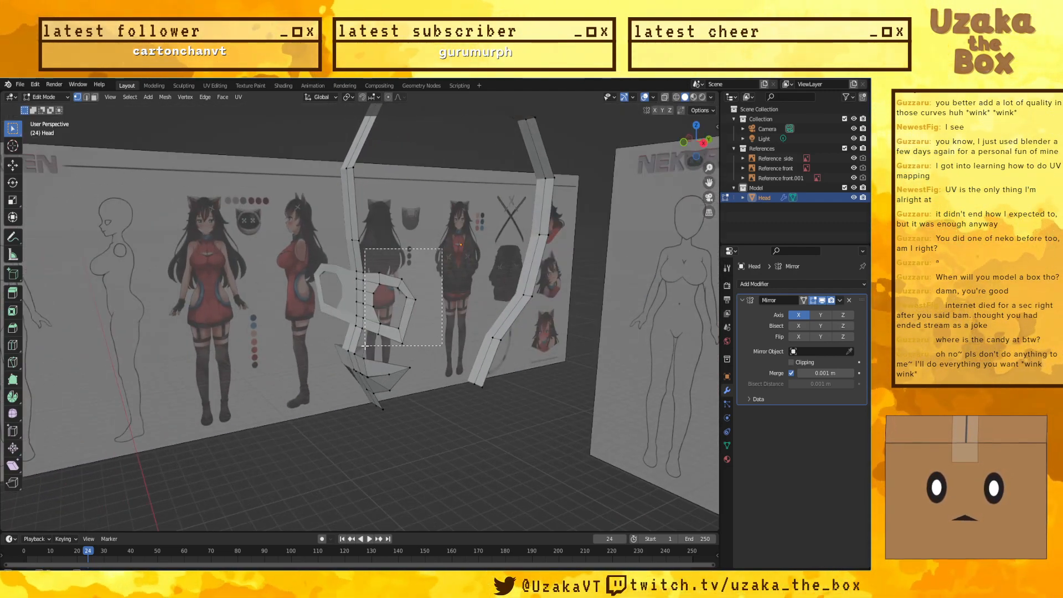
key("KP_3")
key("g")
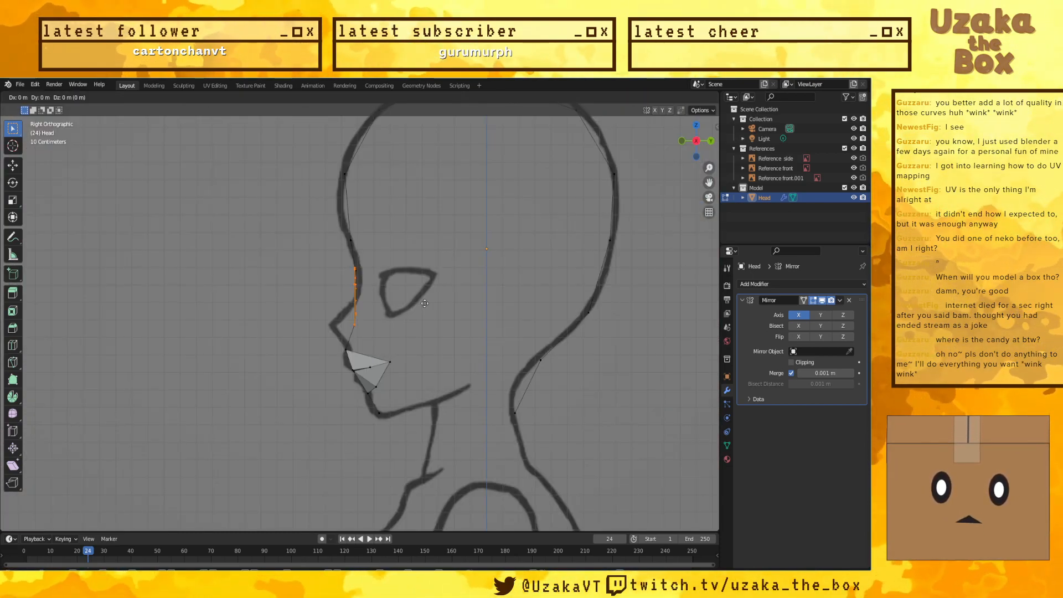
key("y")
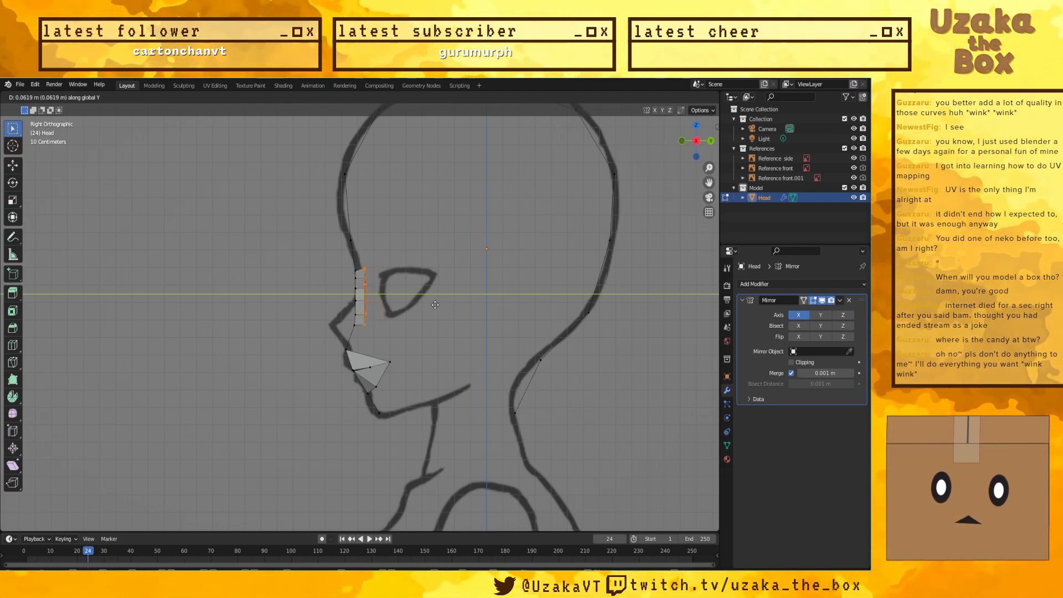
left_click(435, 305)
Step: Move the outer part of the eye ring back about 0.042 m along Y
middle_click_drag(435, 306, 443, 267)
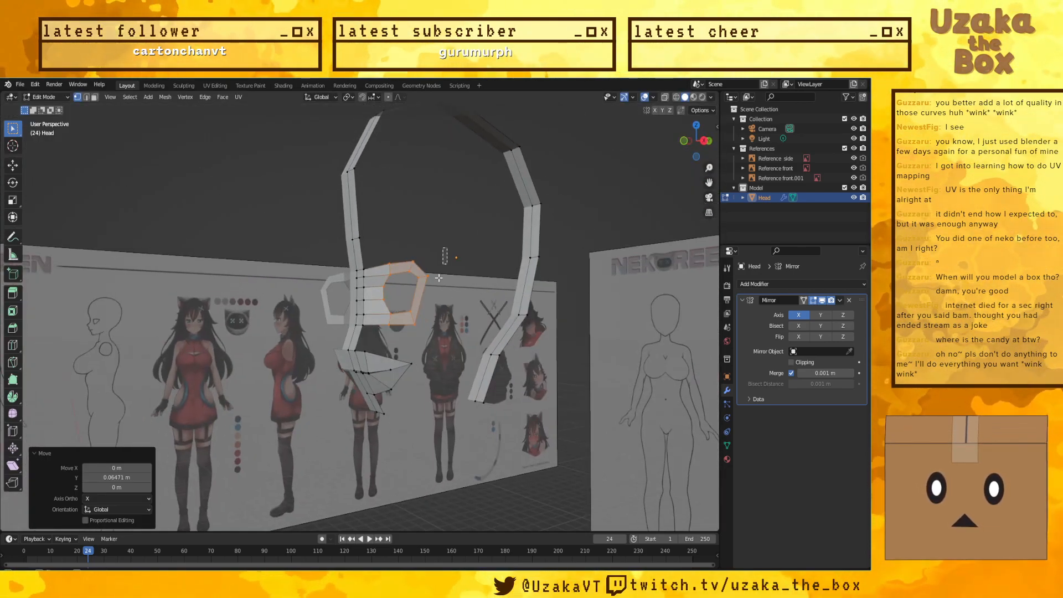
key("KP_3")
key("g")
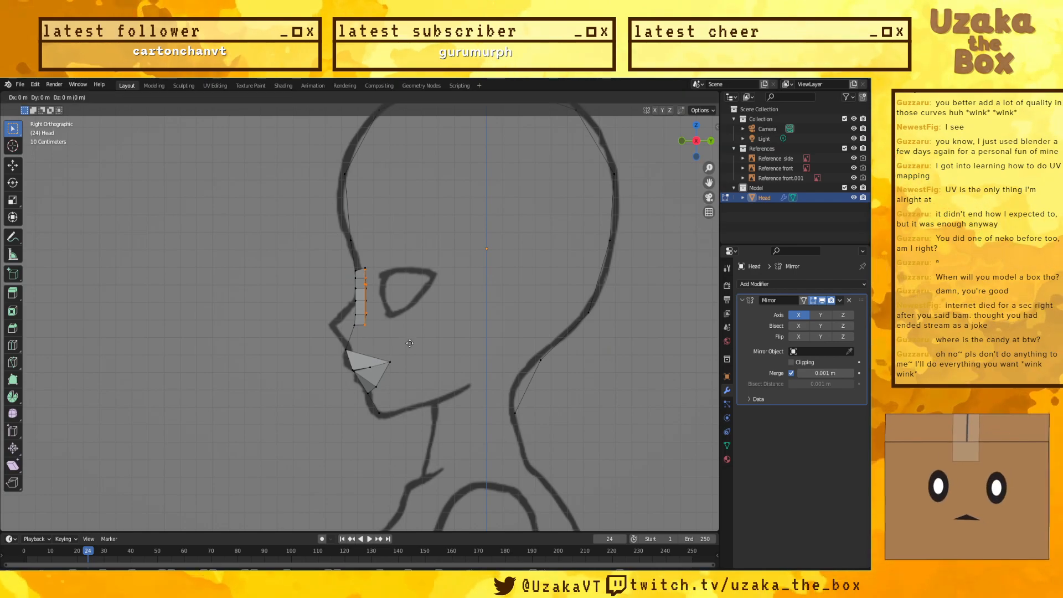
key("y")
left_click(417, 342)
Step: Move the outermost corner vertices of the eye ring back about 0.048 m along Y
middle_click_drag(417, 341, 460, 297)
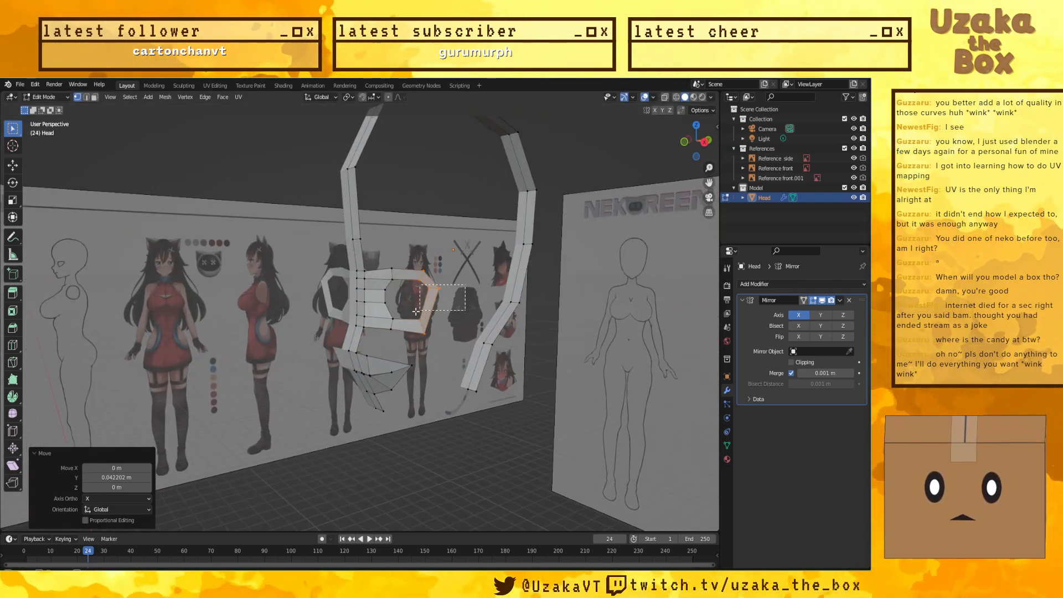
key("KP_3")
key("g")
key("y")
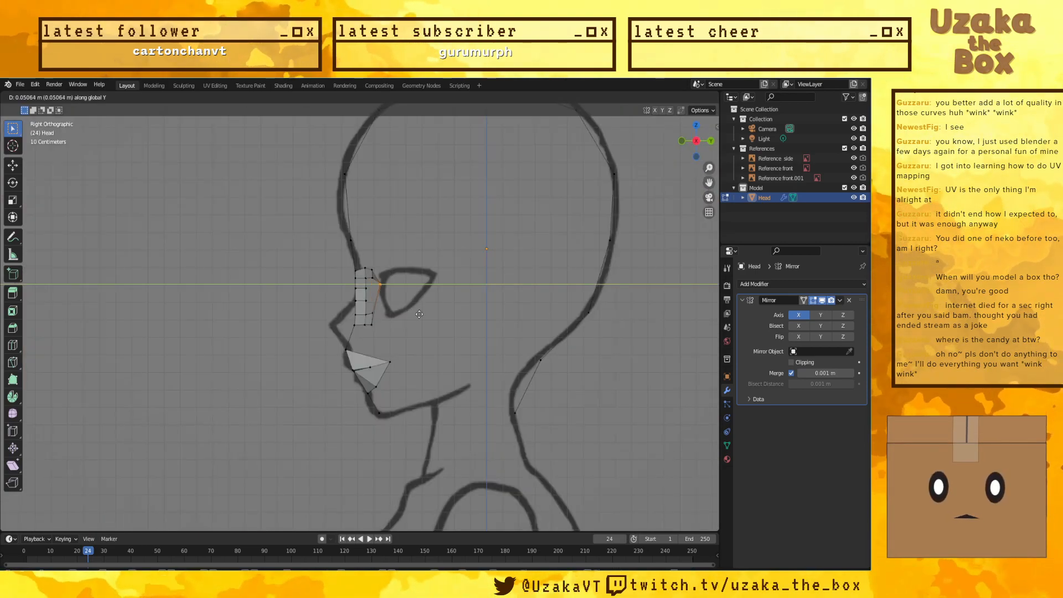
left_click(419, 313)
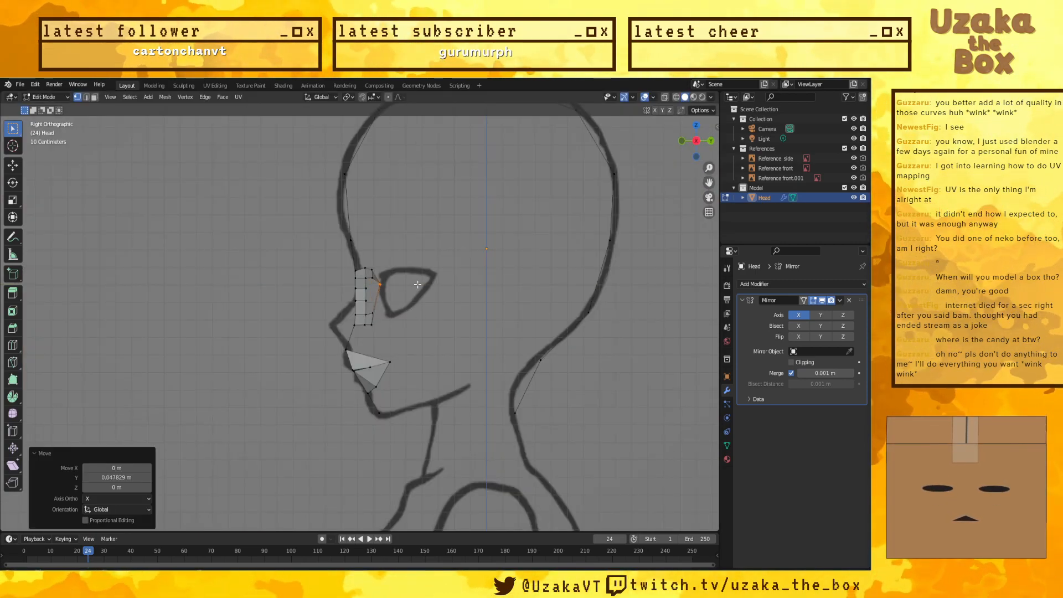
Step: Rotate the outermost corner vertices of the eye ring about 52.7° around Z
key("r")
key("z")
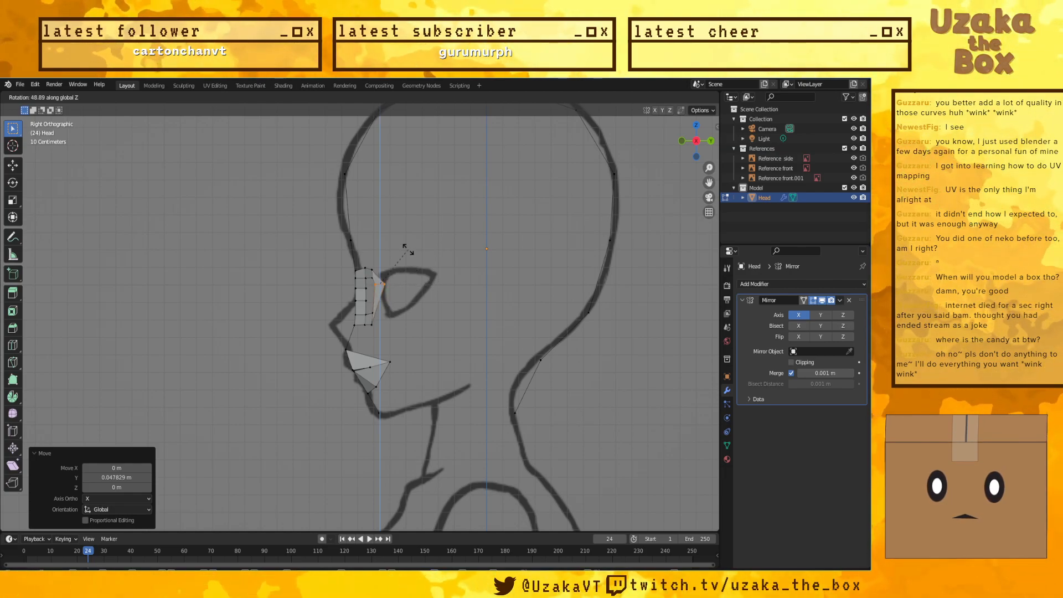
left_click(439, 325)
middle_click_drag(439, 325, 532, 332)
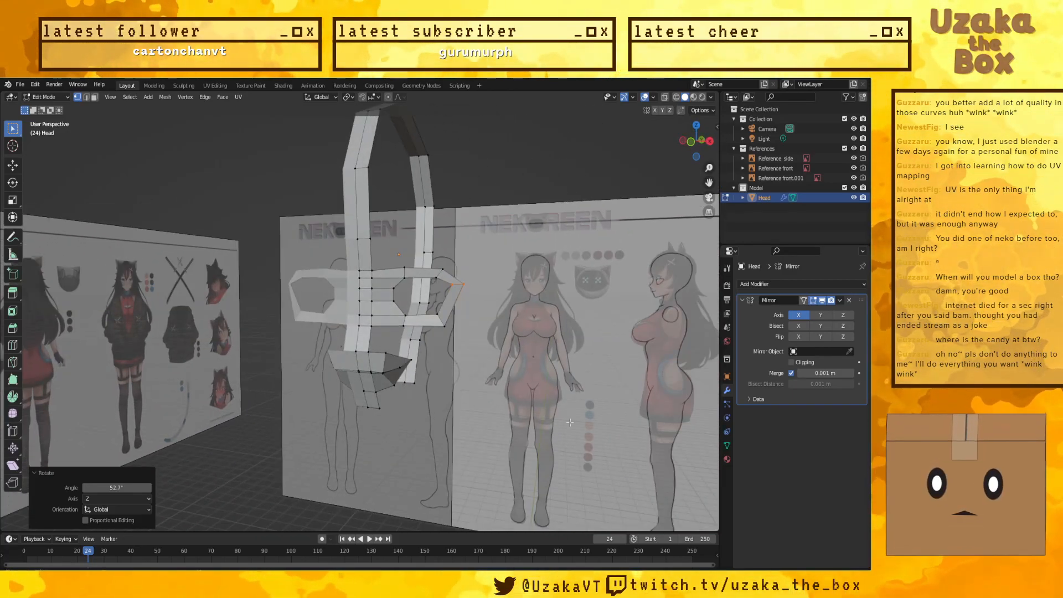
Step: Switch the head to Object Mode and add a Subdivision Surface modifier to it
left_click(780, 283)
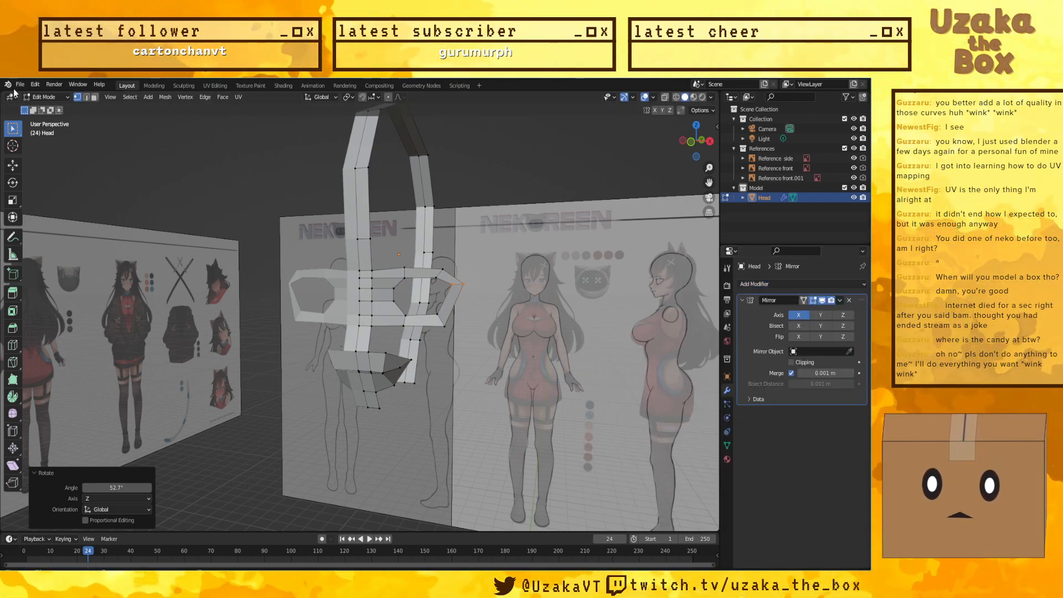
left_click(46, 97)
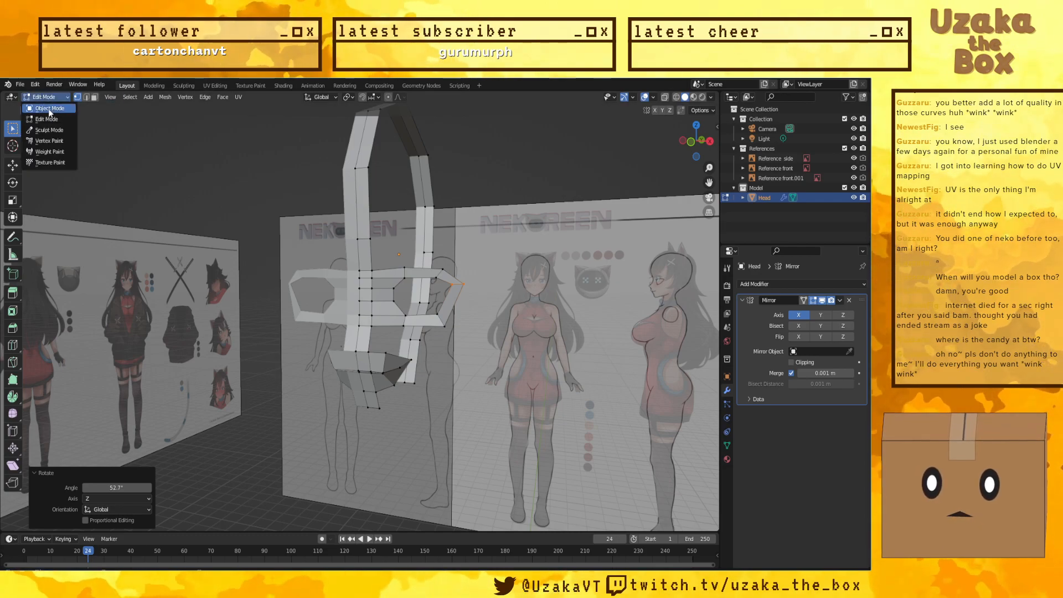
left_click(61, 110)
left_click(800, 283)
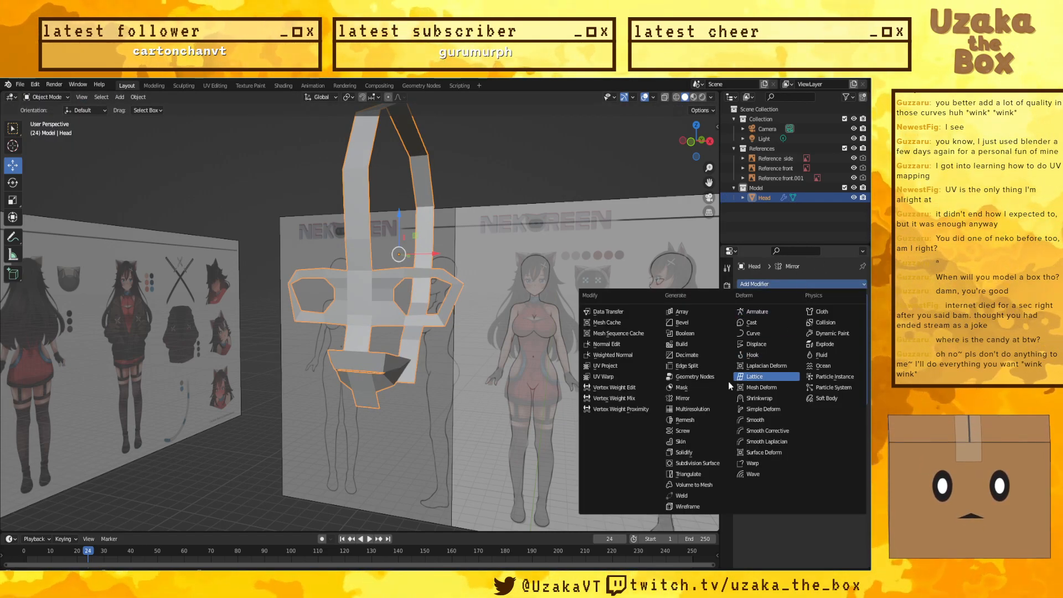
left_click(695, 460)
middle_click_drag(696, 464, 480, 271)
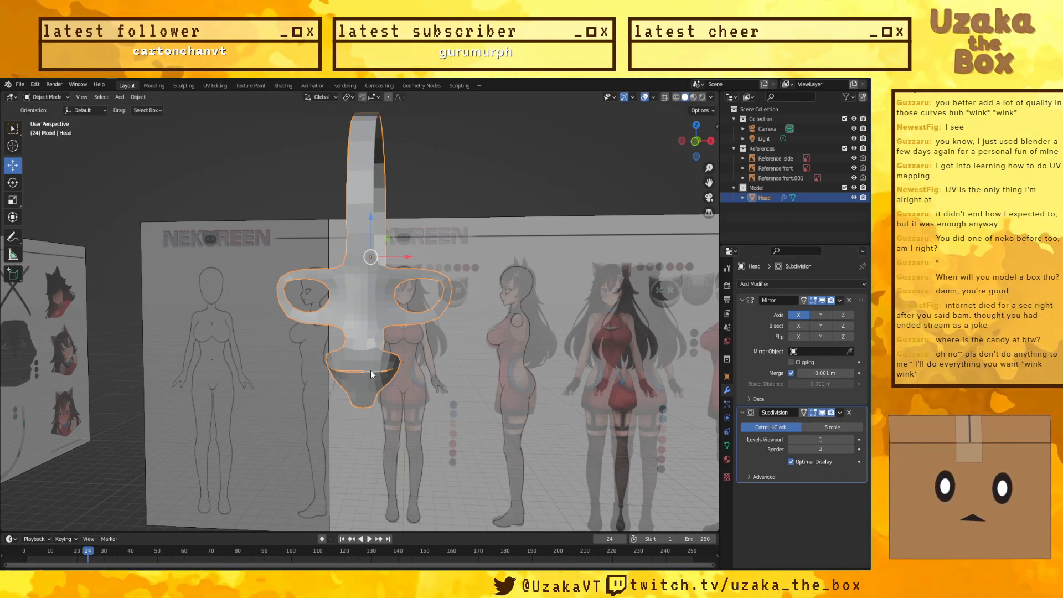
middle_click_drag(404, 331, 380, 349)
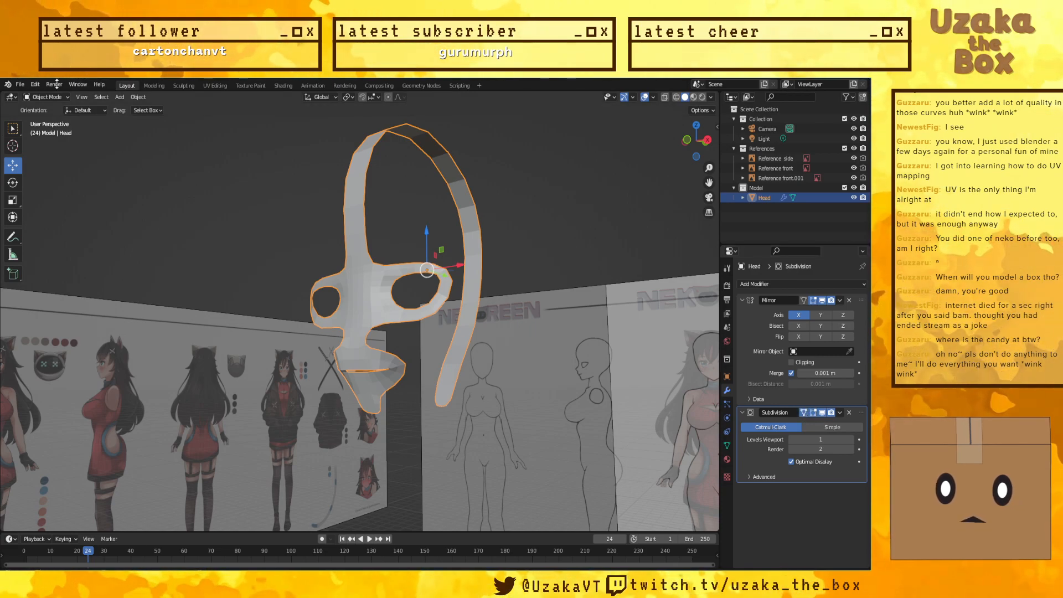
Step: Return the head to Edit Mode and disable the Subdivision modifier's display while editing
left_click(39, 100)
left_click(47, 119)
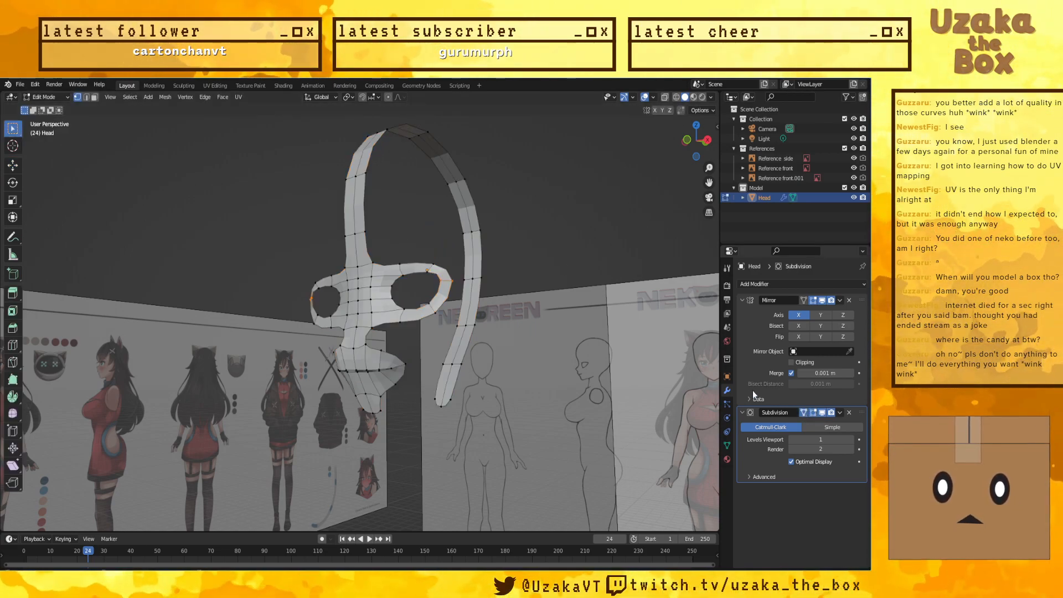
left_click(804, 414)
middle_click_drag(508, 278, 554, 270)
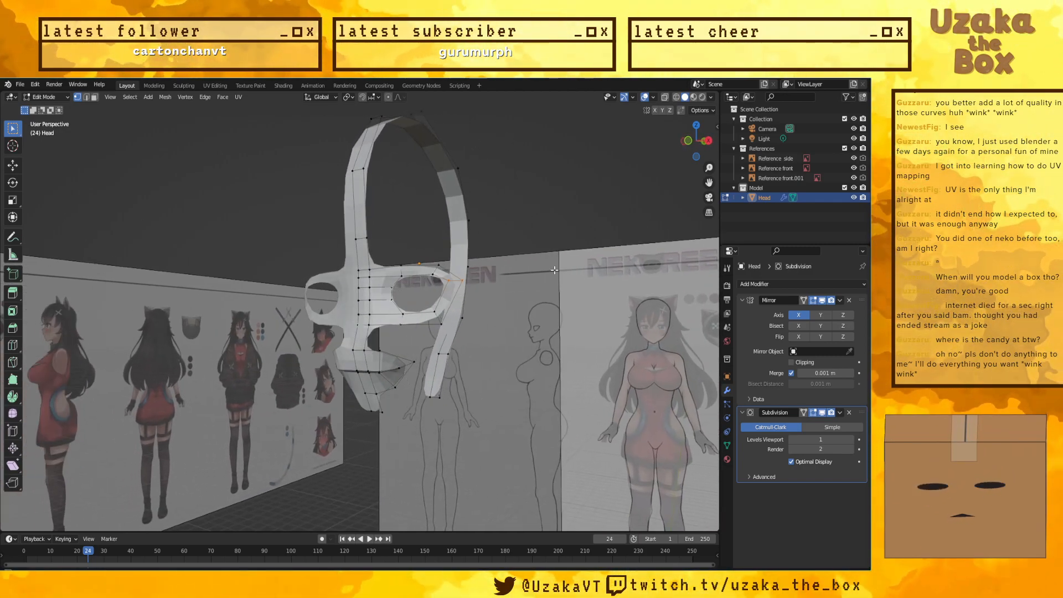
middle_click_drag(554, 268, 478, 308)
key("KP_1")
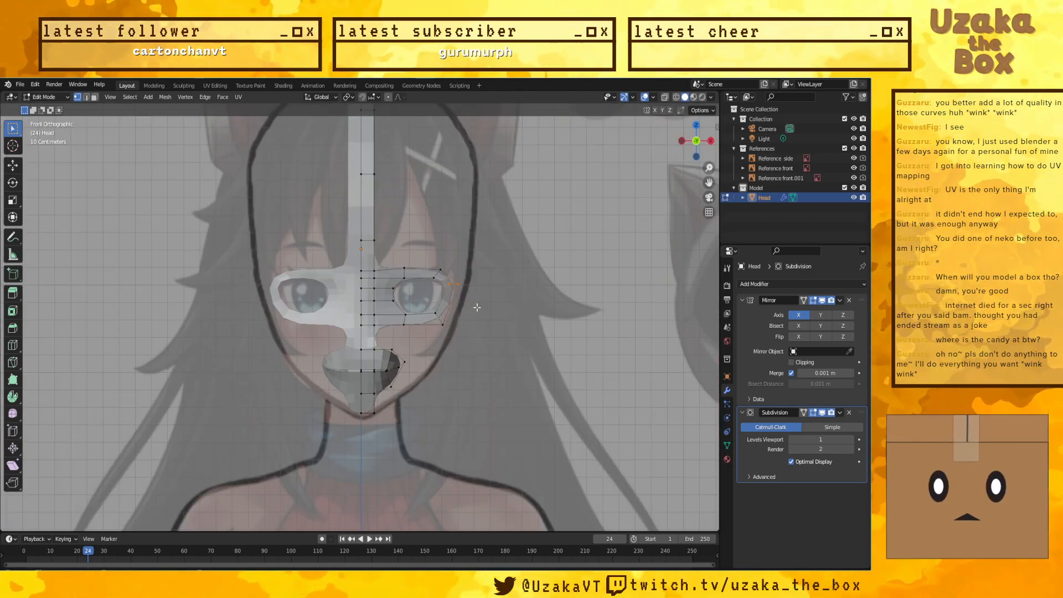
left_click(813, 413)
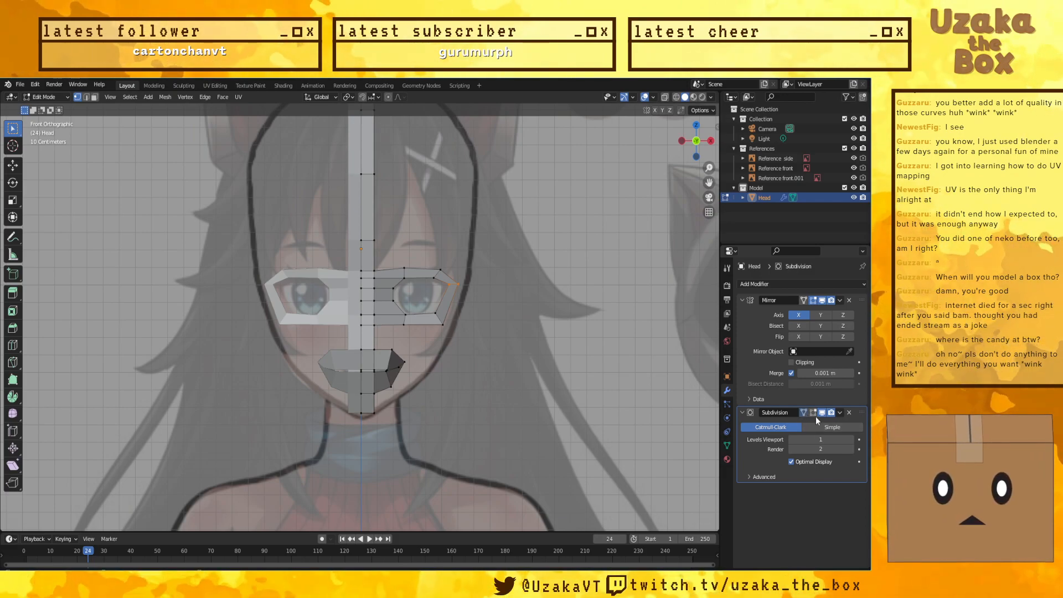
Step: Preview the subdivided eye and mouth shapes against the front reference, then hide the subdivision again
scroll(524, 266, "up", 3)
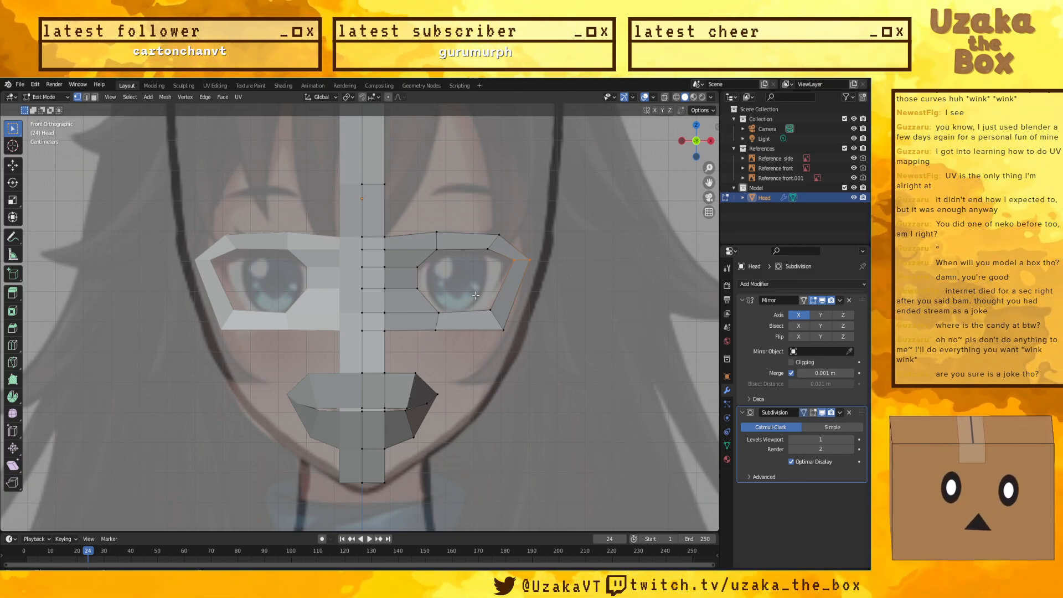
left_click(814, 412)
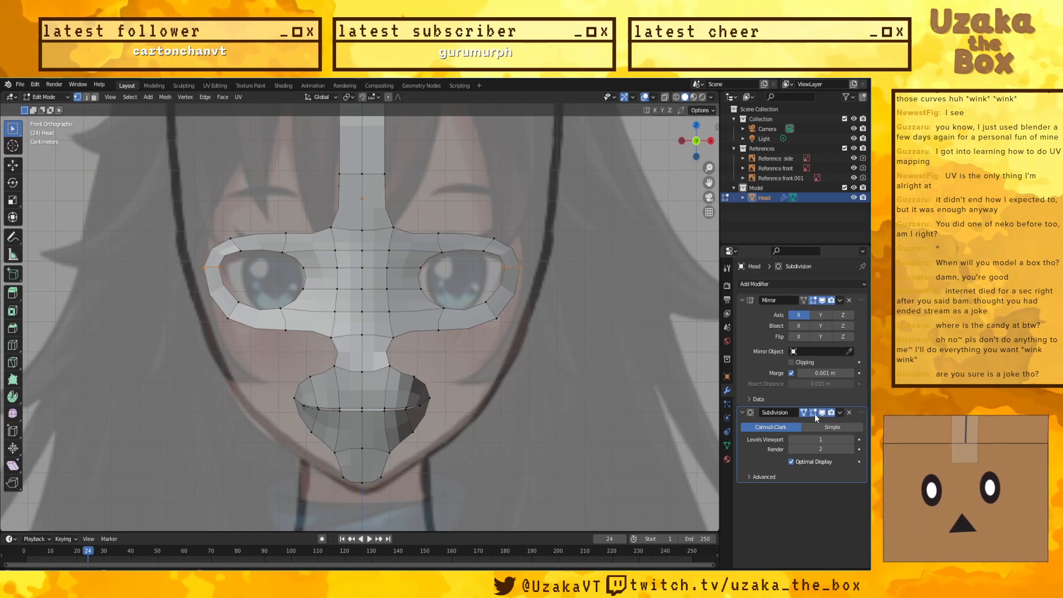
left_click(816, 413)
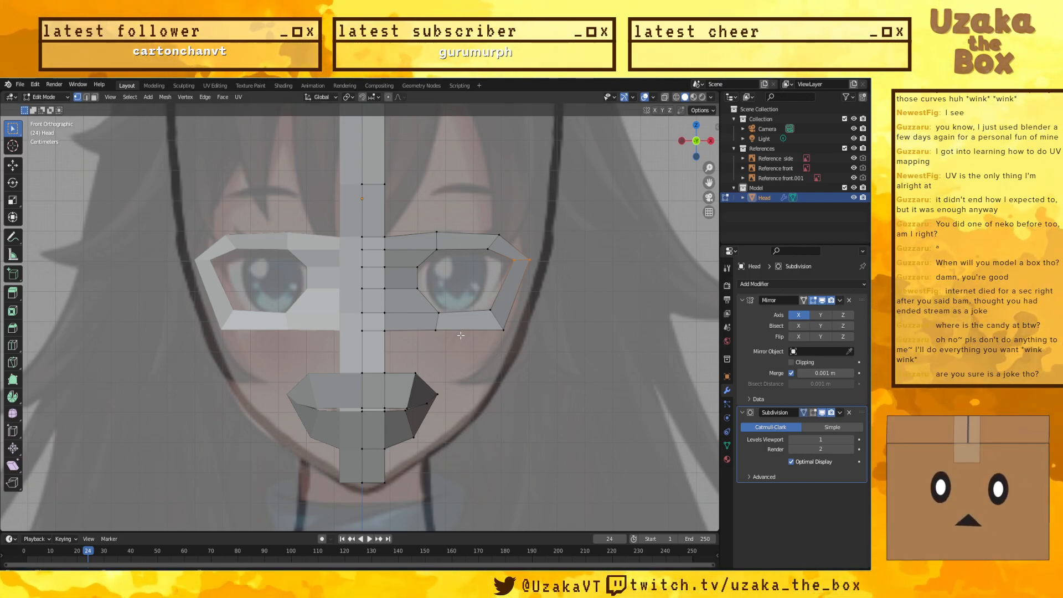
Step: Add two loop cuts around the mouth, one slid by a factor of -0.343 and one between it and the lip line
key("ctrl+r")
left_click(366, 391)
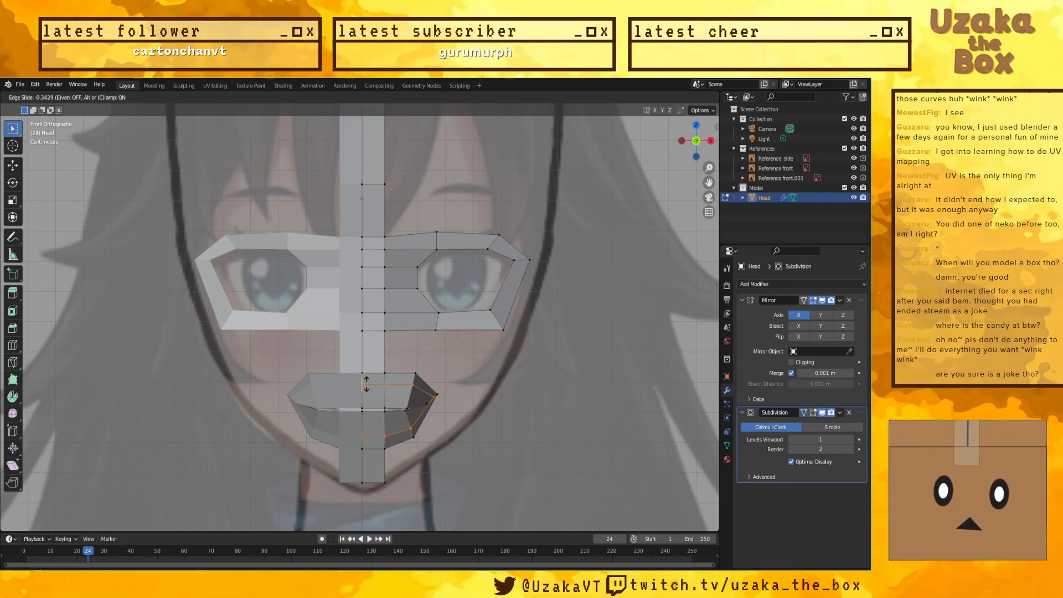
left_click(366, 385)
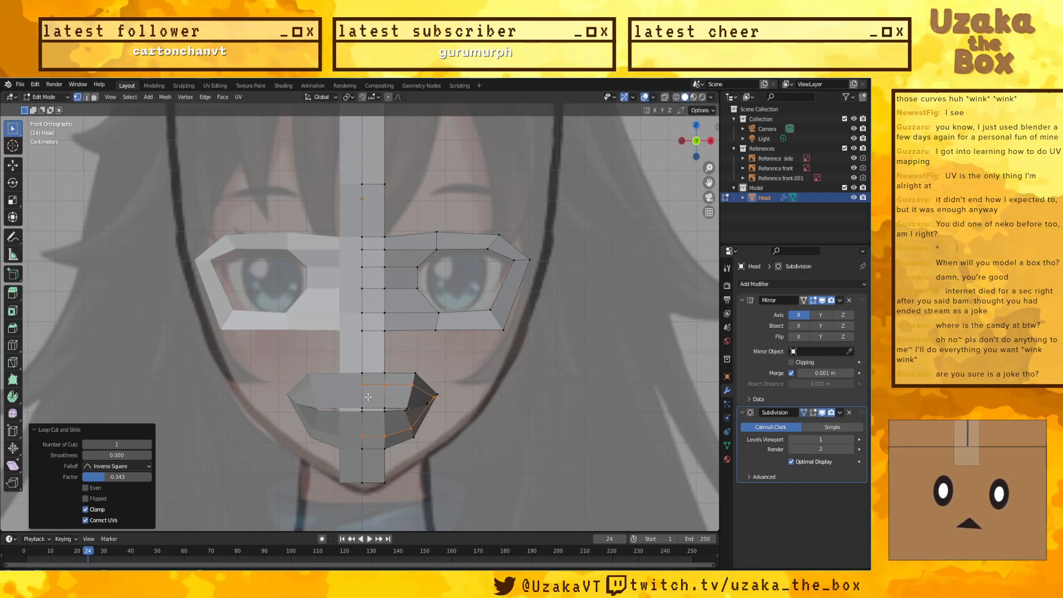
left_click(368, 397)
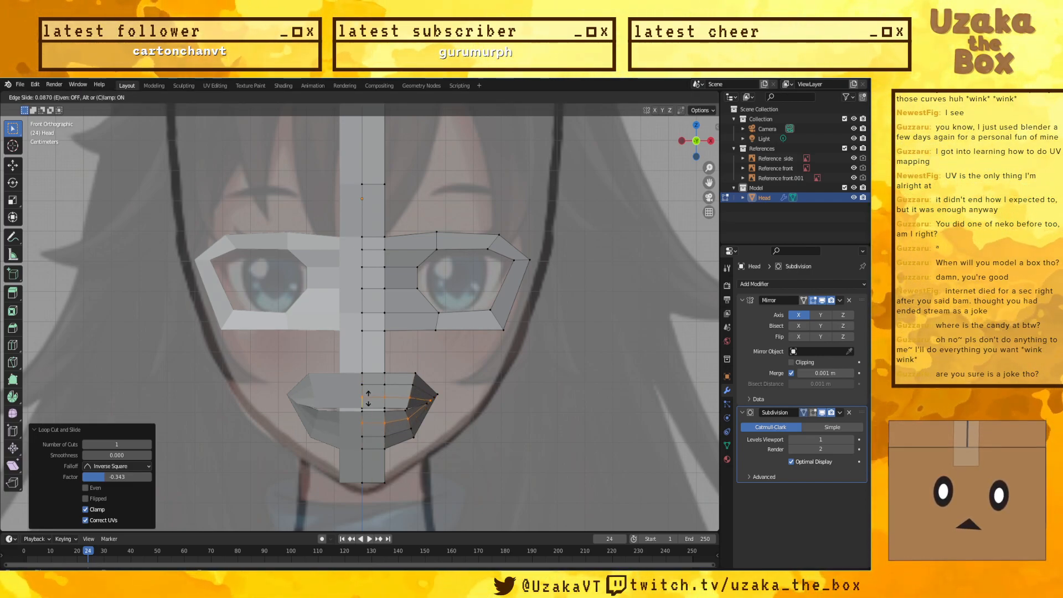
Step: Preview the subdivided mouth in perspective and against the front and side references, then hide the subdivision again
left_click(813, 413)
middle_click_drag(498, 387, 533, 391)
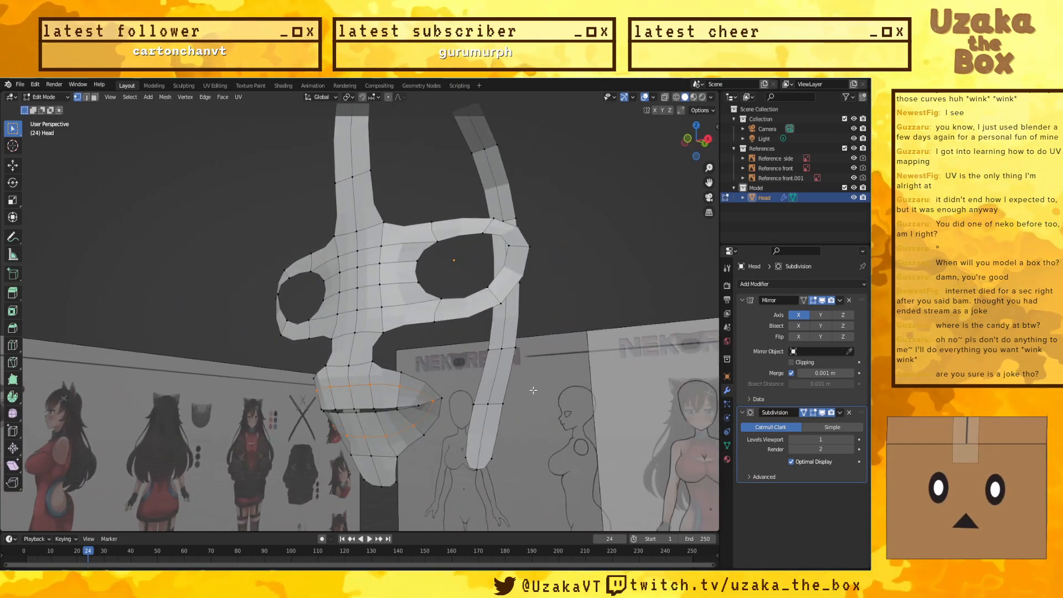
middle_click_drag(466, 368, 319, 409)
middle_click_drag(379, 442, 285, 427)
key("KP_1")
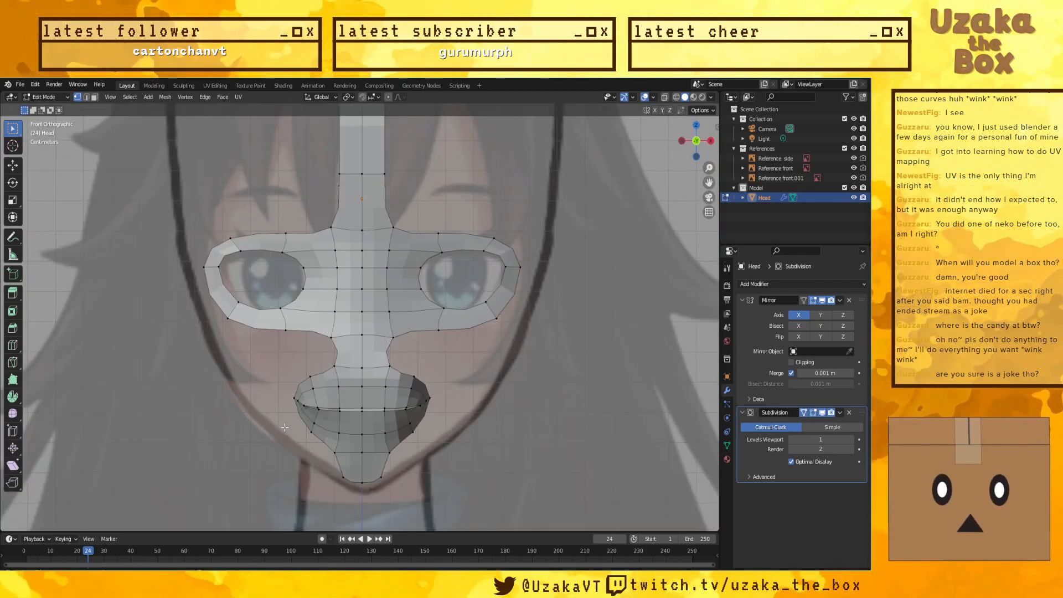
key("KP_3")
key("KP_1")
key("KP_3")
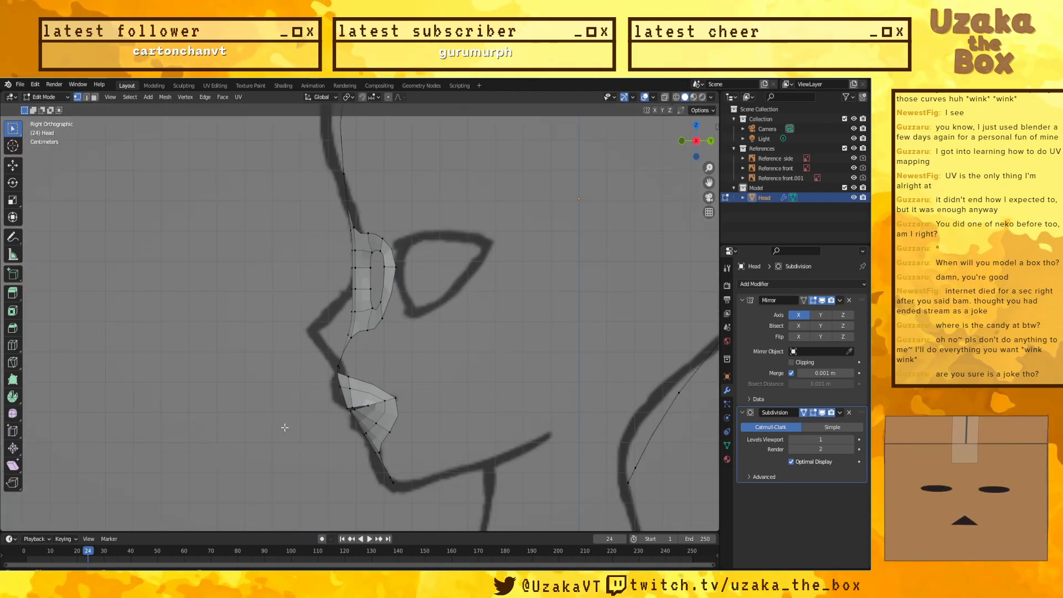
key("KP_1")
key("KP_3")
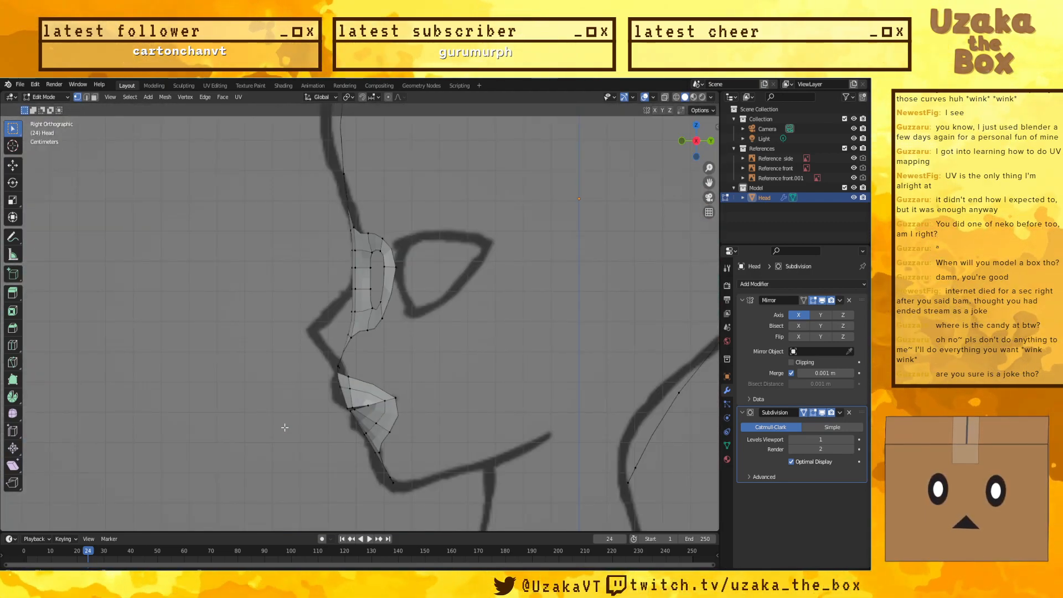
left_click(803, 413)
Step: Examine the unsmoothed face cage from the front, the side and in perspective
middle_click_drag(329, 386, 360, 384)
key("KP_1")
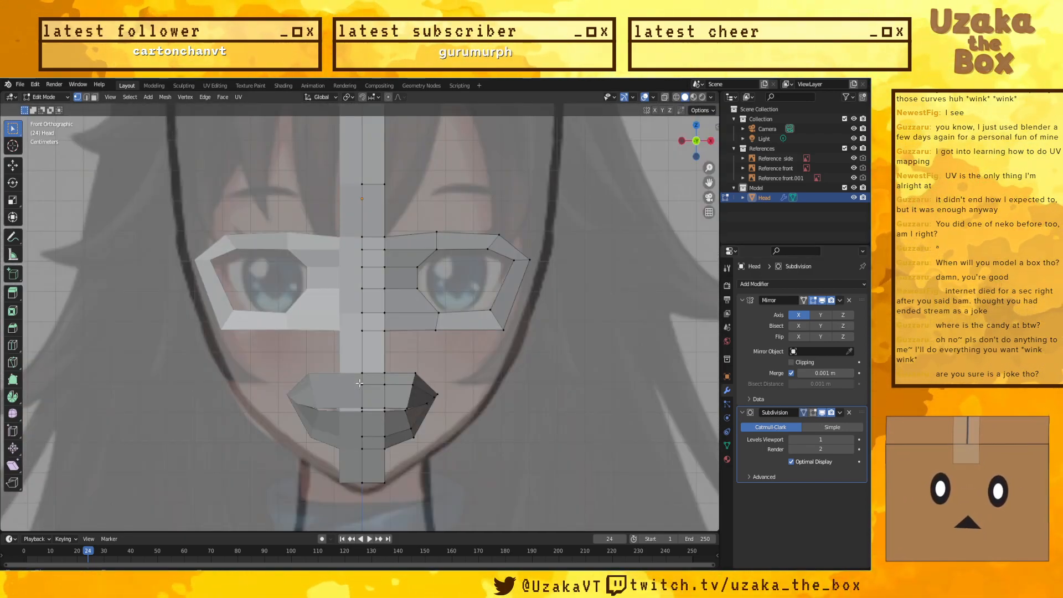
scroll(482, 330, "down", 2)
middle_click_drag(483, 331, 433, 318, "shift")
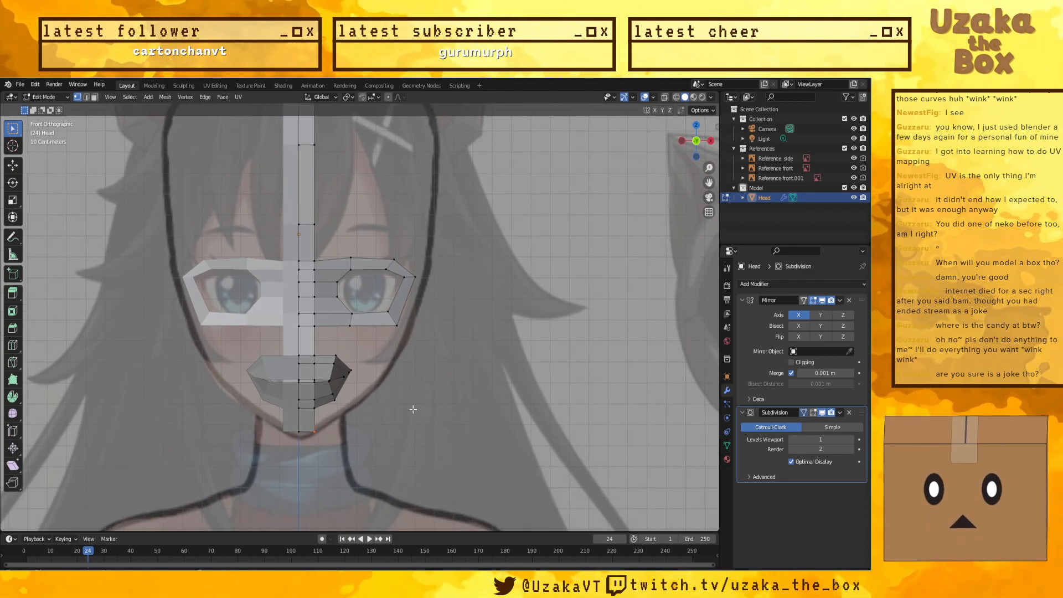
middle_click_drag(447, 358, 349, 361)
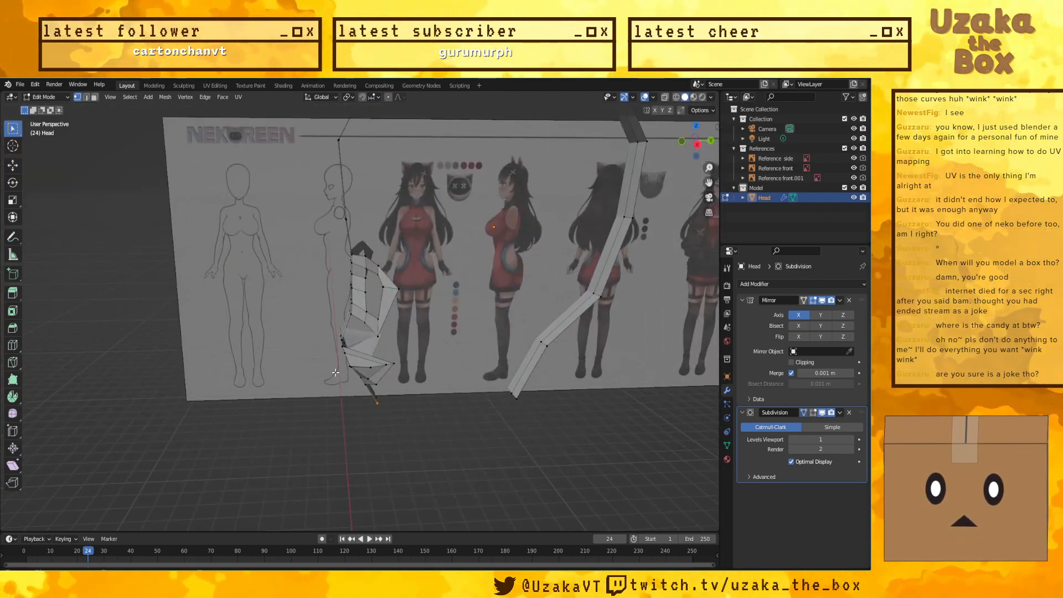
key("KP_3")
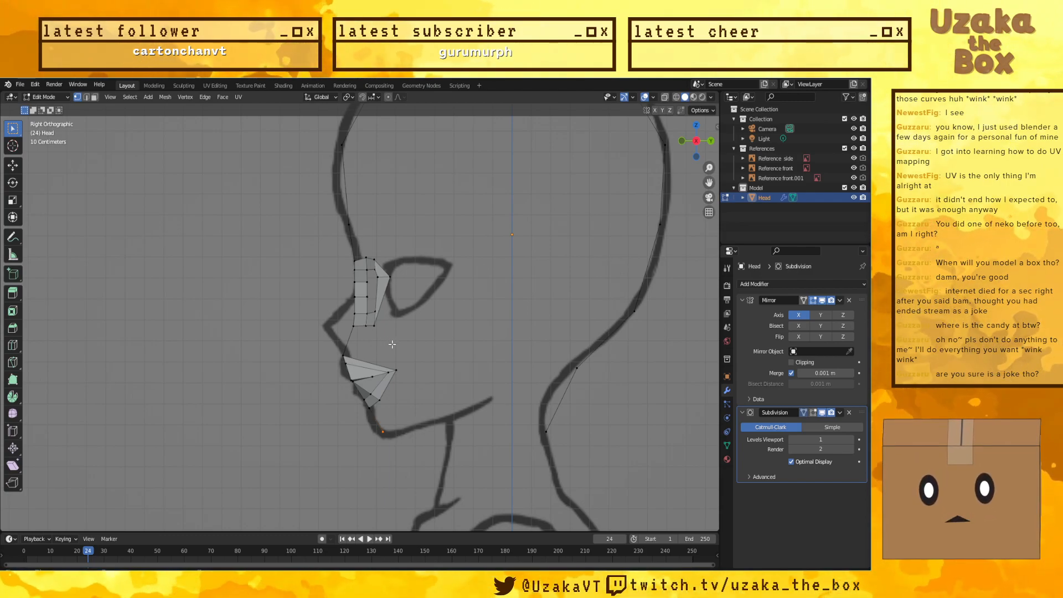
middle_click_drag(402, 347, 448, 351)
middle_click_drag(382, 362, 401, 336)
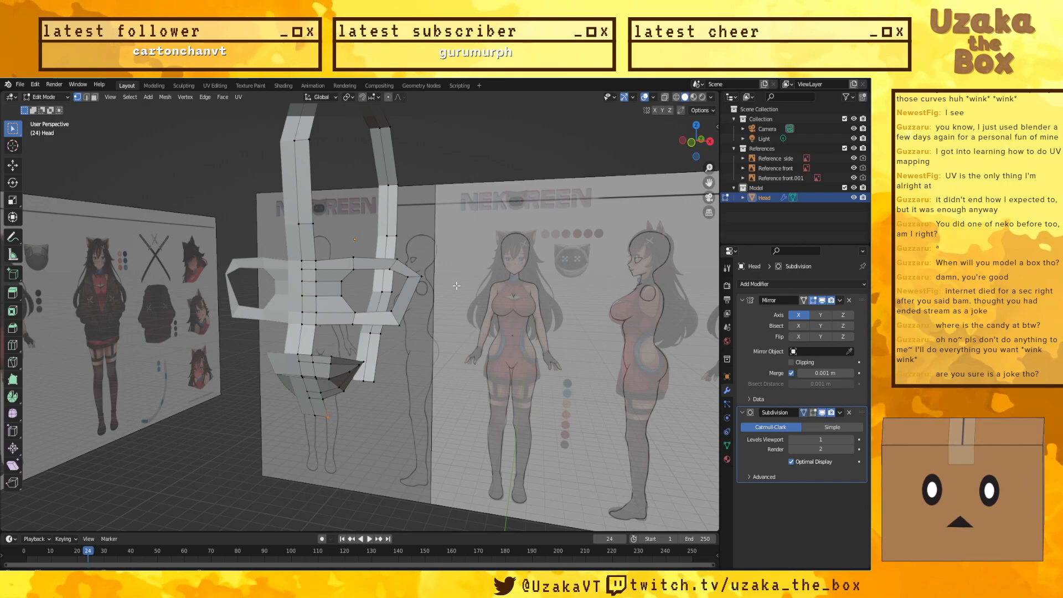
Step: Move the eye ring's upper outer vertex about 0.038 m and its lower outer vertex about 0.041 m inward along X
key("KP_1")
scroll(444, 292, "up", 4)
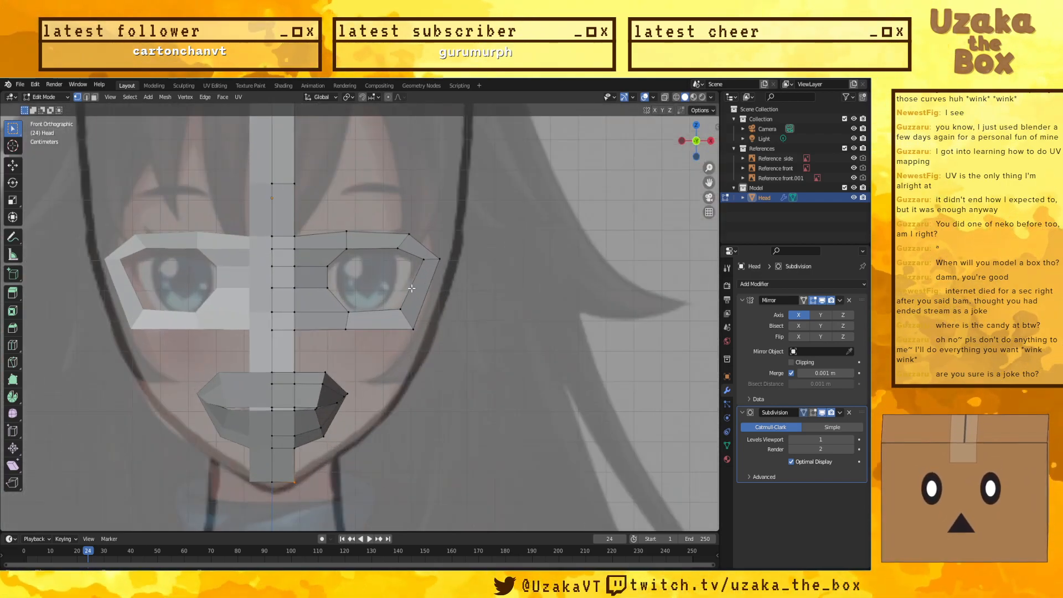
key("g")
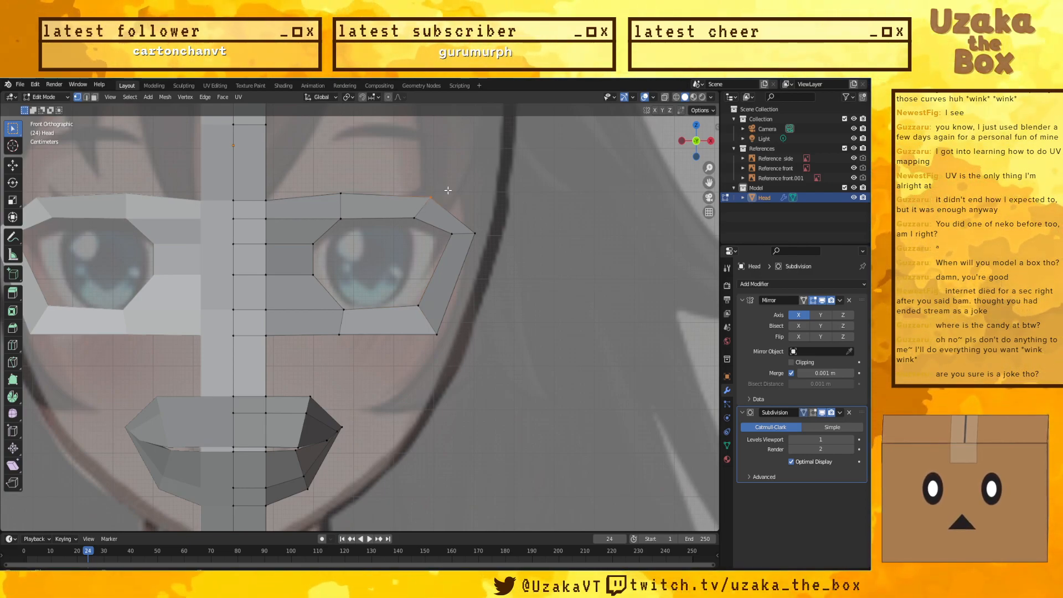
key("x")
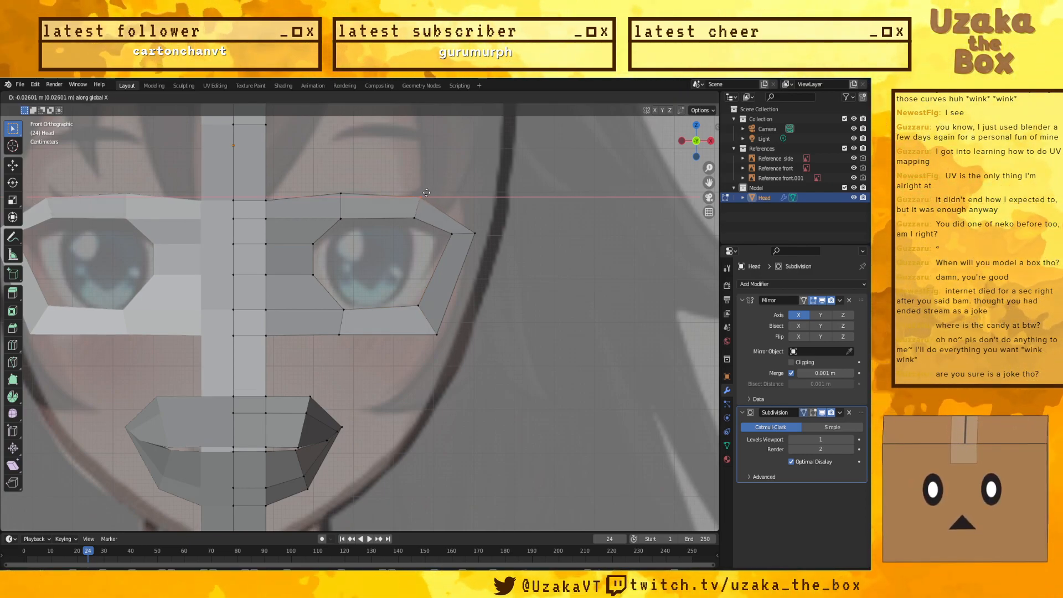
left_click(423, 195)
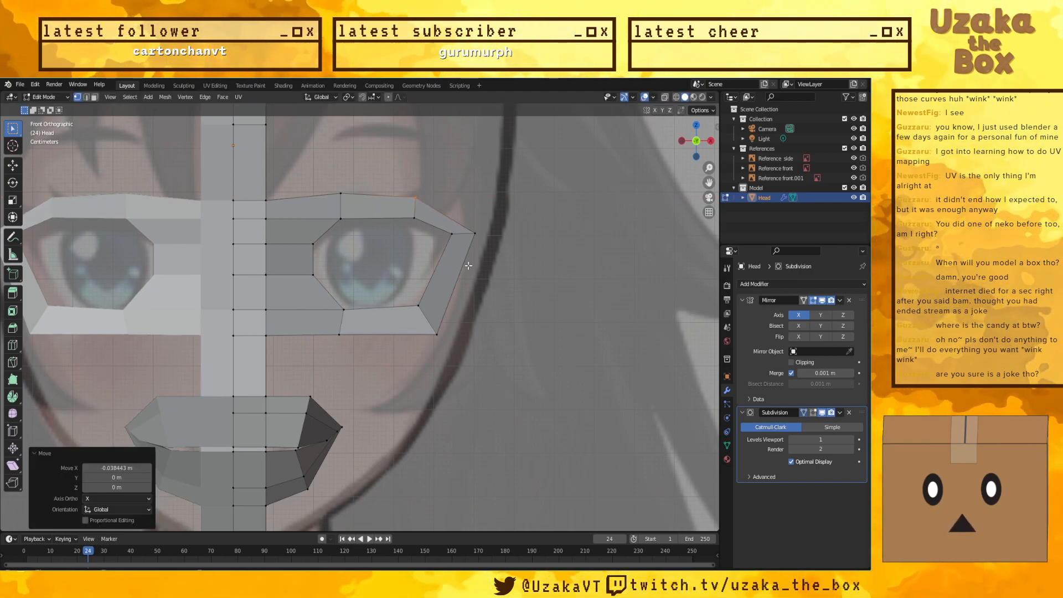
left_click(433, 334)
key("g")
key("x")
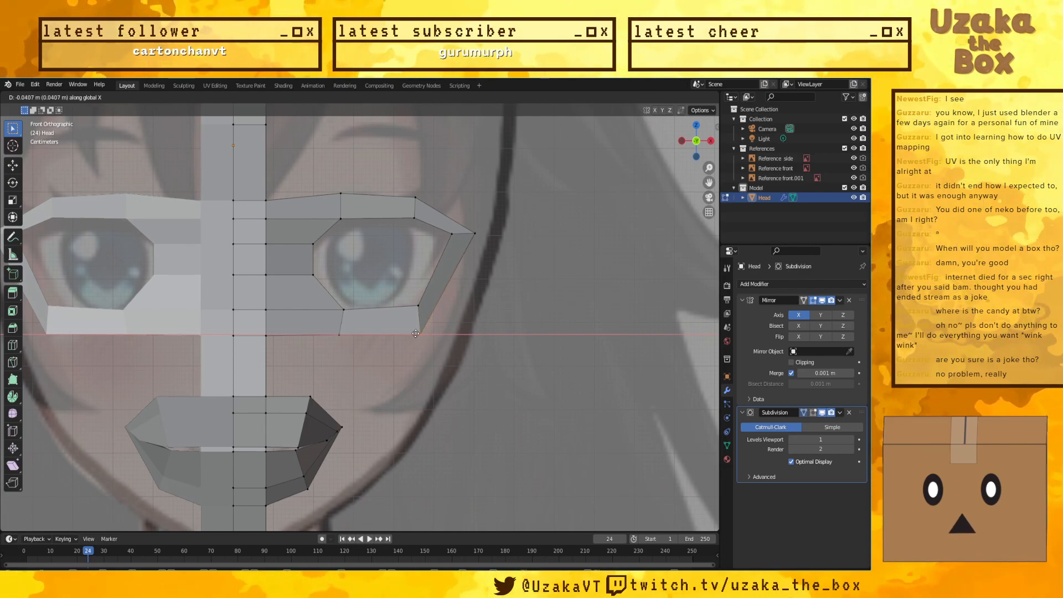
left_click(416, 334)
Step: Select the mouth corner vertices and move them outward about 0.113 m along X
middle_click_drag(552, 268, 409, 287)
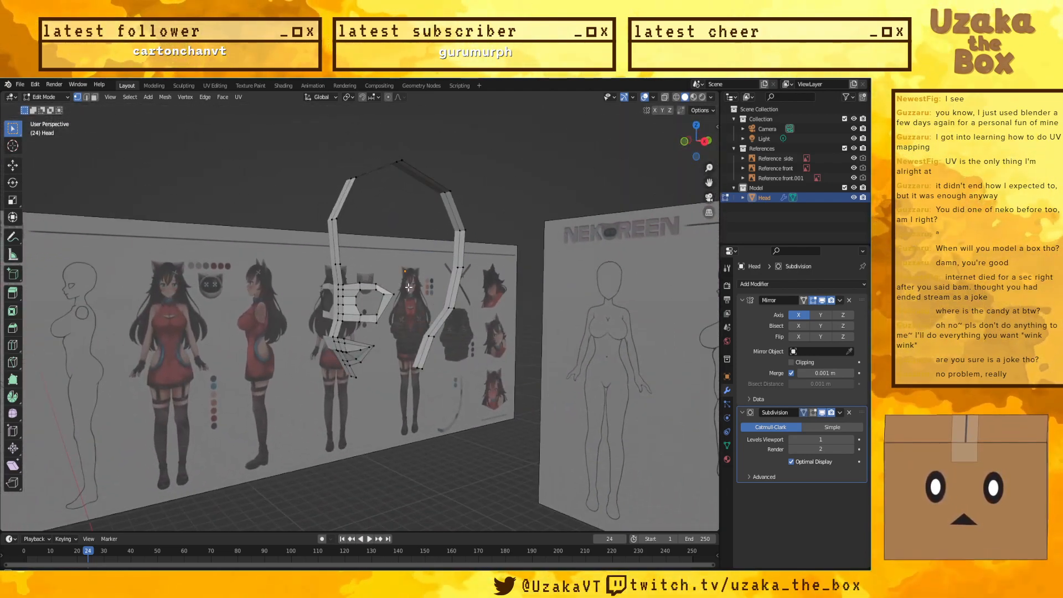
middle_click_drag(375, 378, 414, 401)
scroll(380, 372, "up", 5)
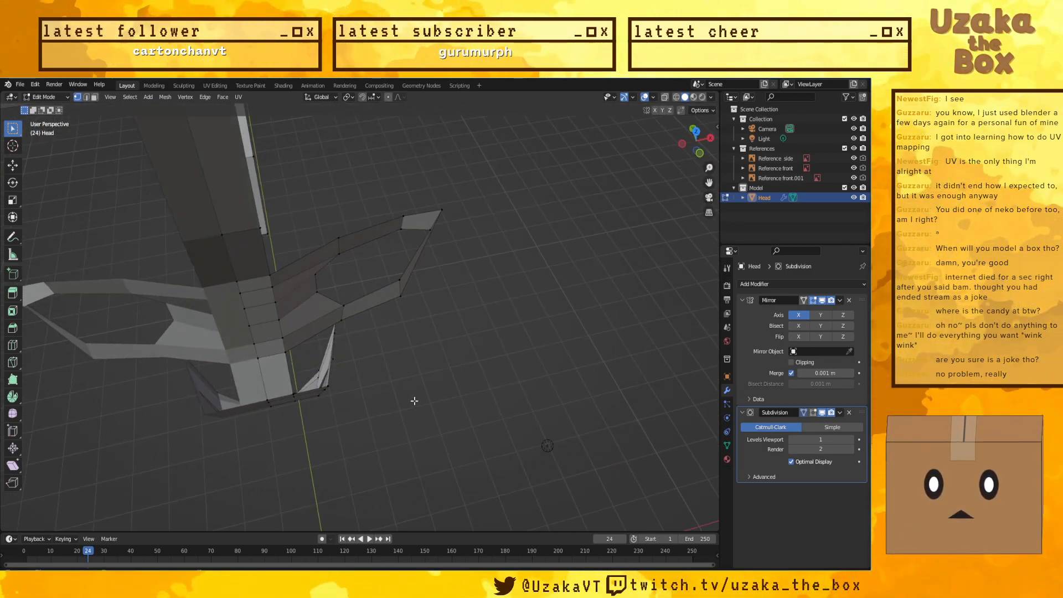
middle_click_drag(325, 376, 309, 339)
key("KP_1")
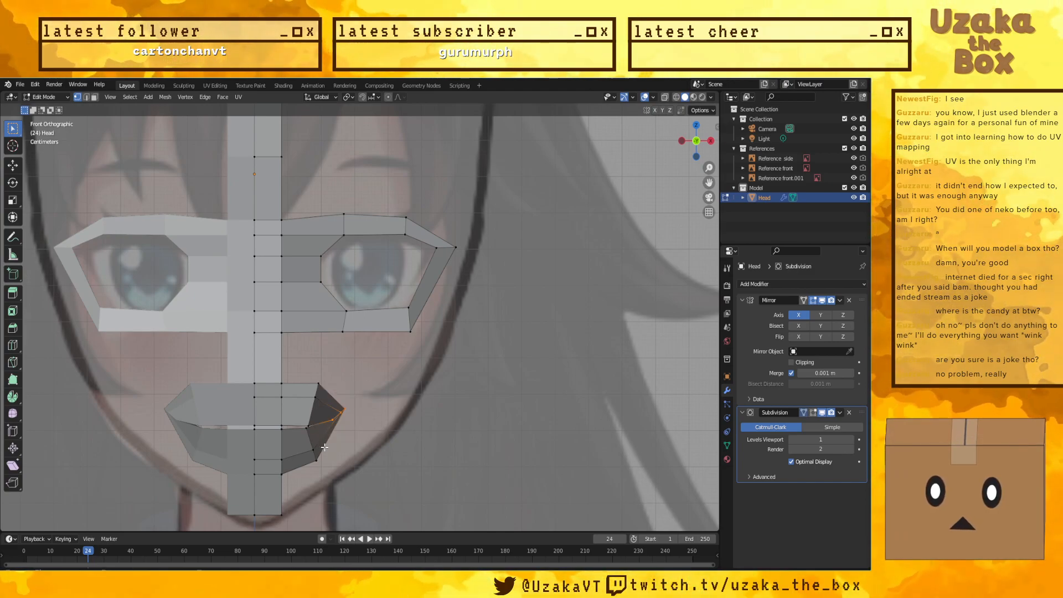
key("g")
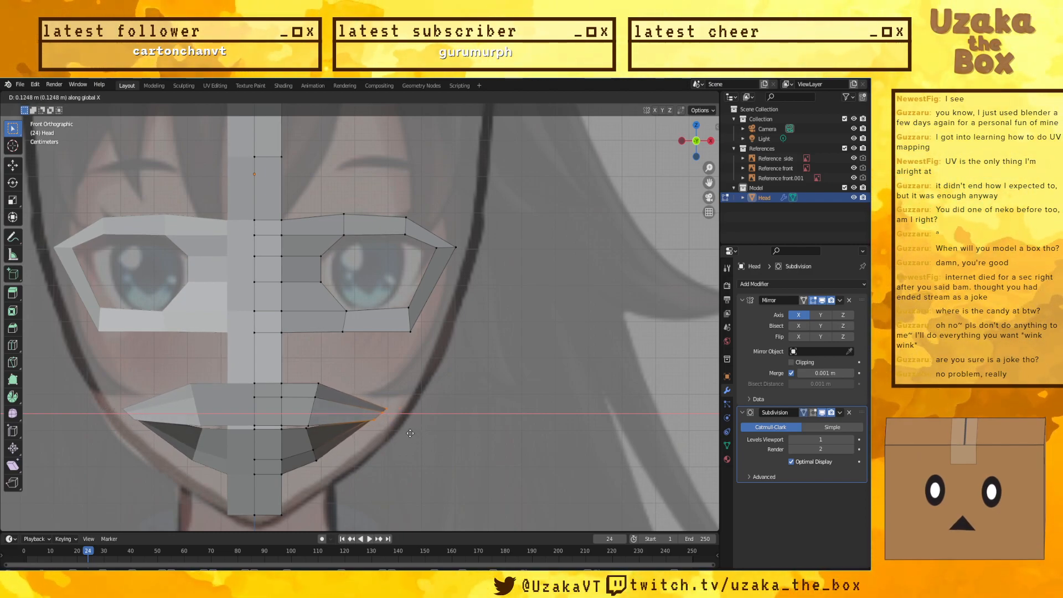
left_click(408, 434)
Step: Move the innermost mouth corner vertex about 0.091 m inward along X and shift the middle corner vertex inward along X
mouse_move(377, 431)
middle_mouse_down()
mouse_move(388, 427)
mouse_move(352, 422)
mouse_move(386, 426)
middle_mouse_up()
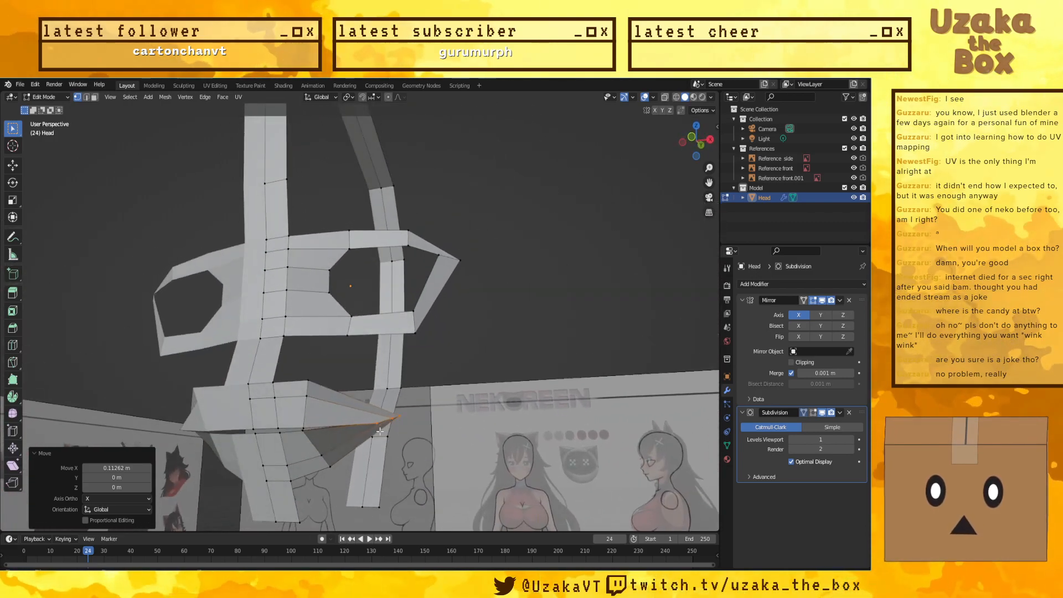
key("g")
key("x")
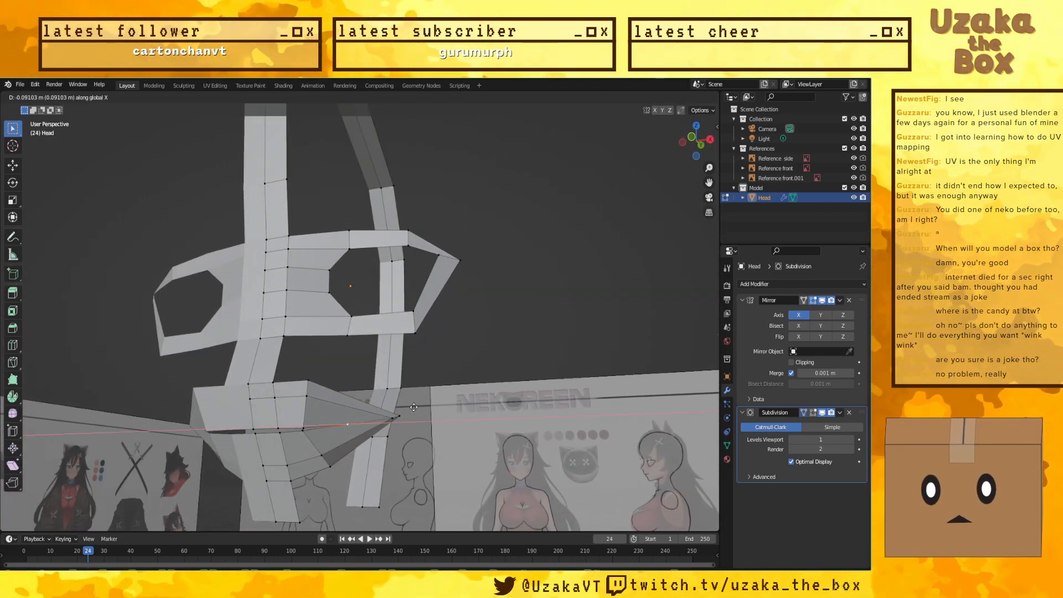
left_click(413, 407)
left_click(390, 421)
key("g")
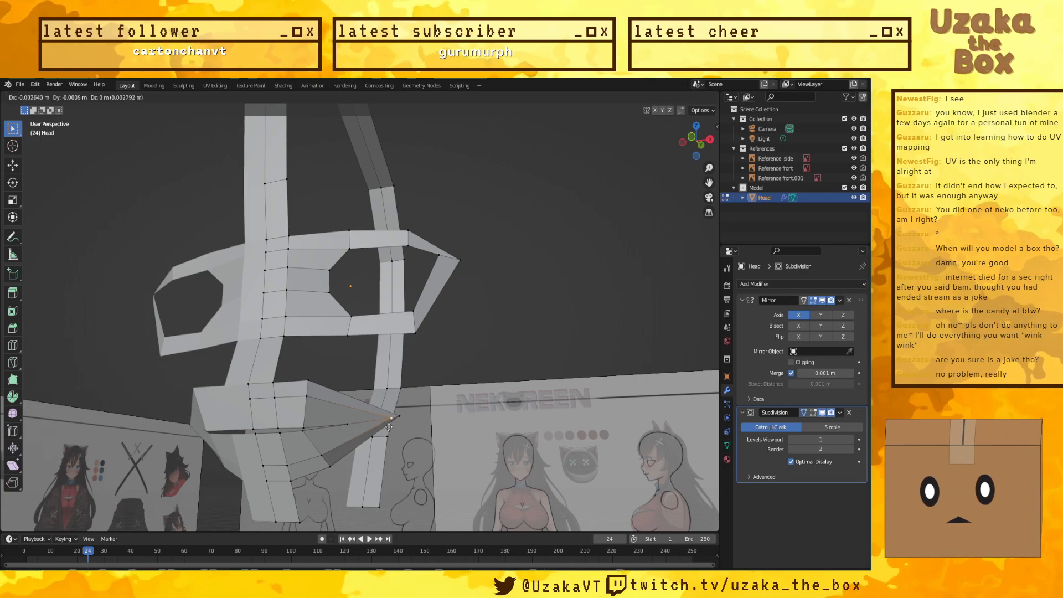
key("x")
left_click(441, 407)
Step: Move the outermost mouth corner vertex about 0.057 m back along Y and compare it with the side reference
middle_click_drag(444, 406, 343, 427)
left_click(417, 420)
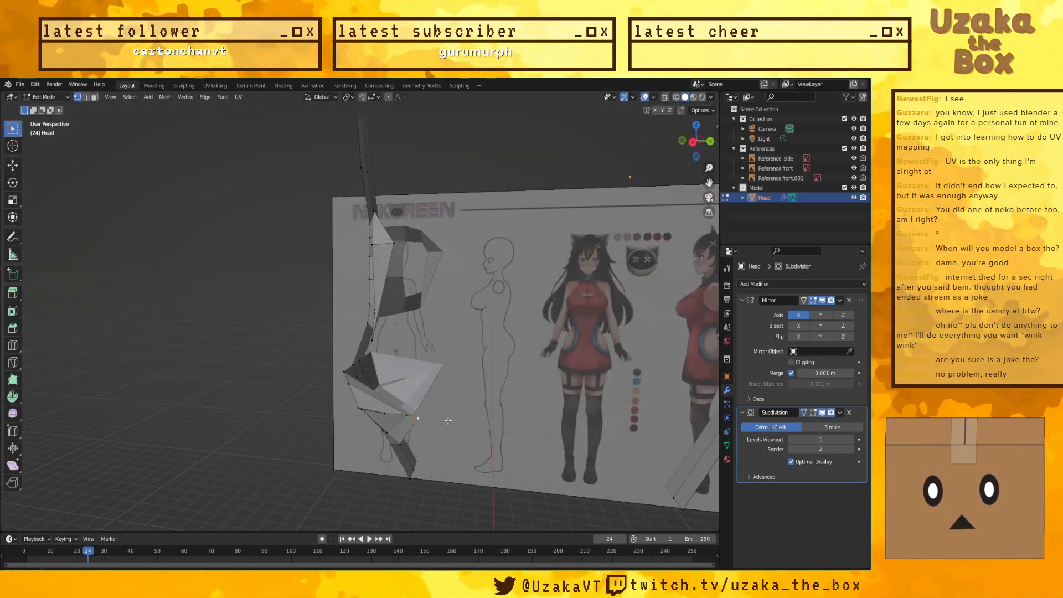
key("g")
key("y")
left_click(469, 423)
middle_click_drag(469, 423, 335, 468)
key("KP_3")
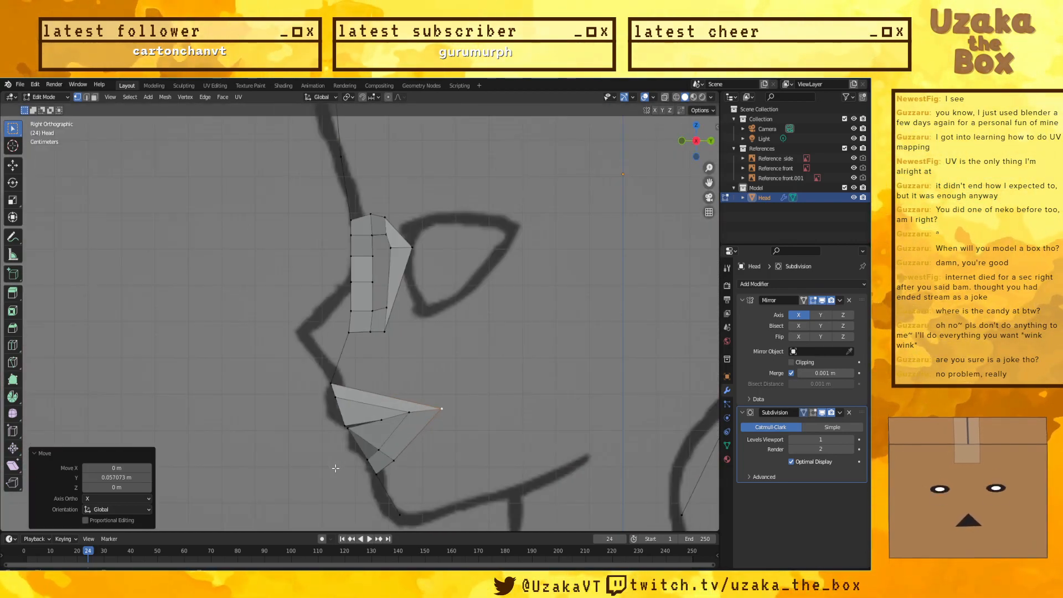
Step: Try stretching the outermost mouth corner up to the cheek outline and lowering the outer lower-lip vertex along Z
key("KP_1")
key("g")
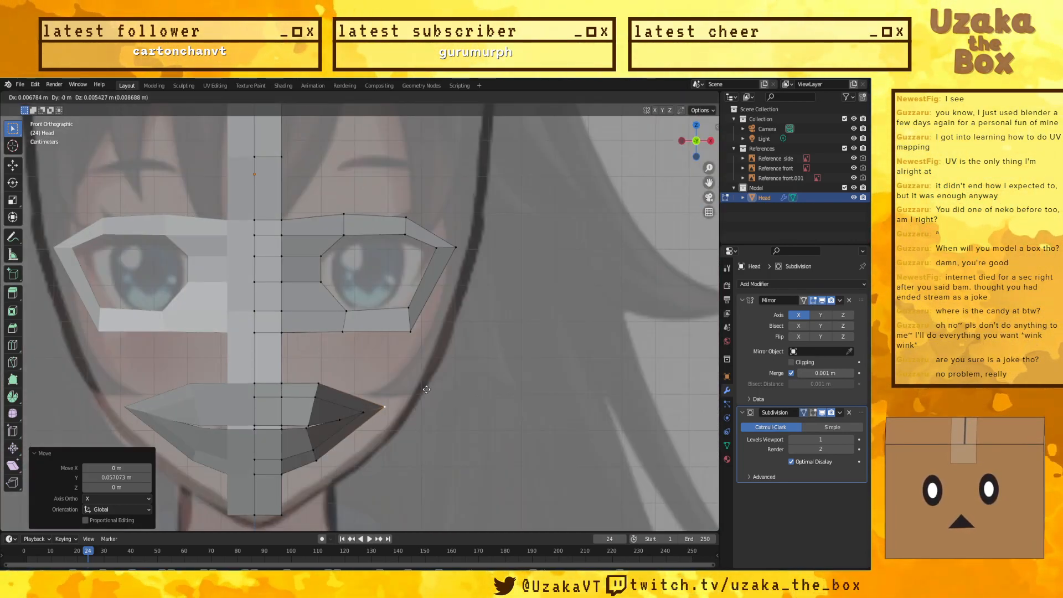
left_click(473, 365)
left_click(331, 472)
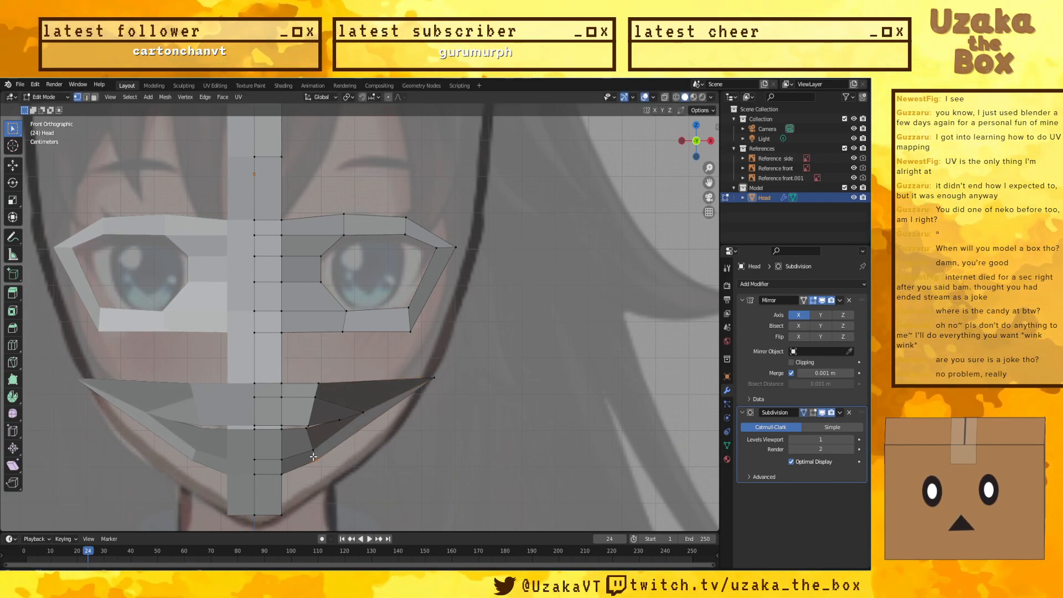
key("g")
key("x")
key("z")
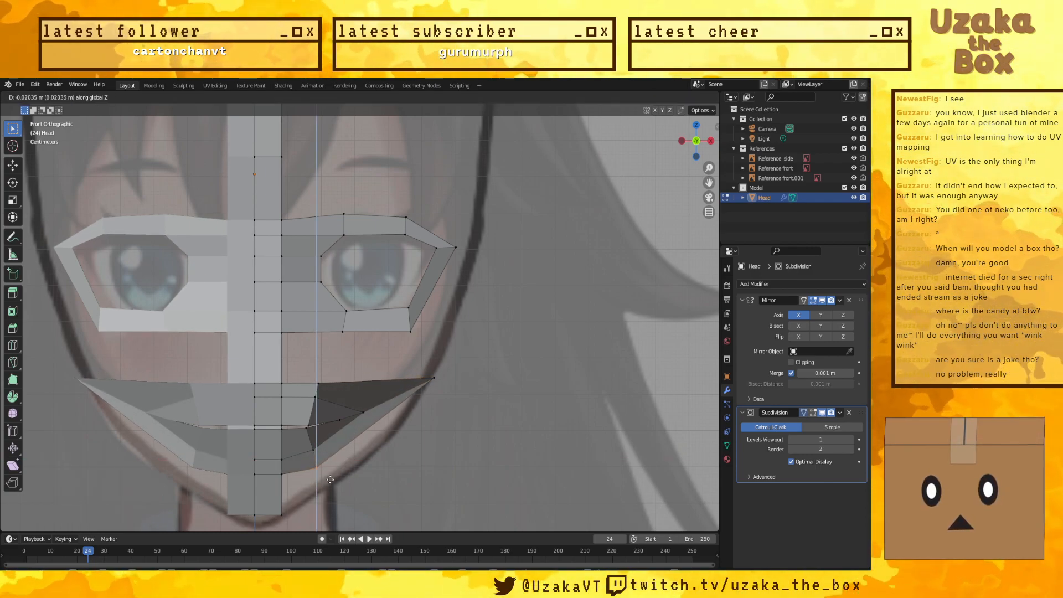
left_click(331, 481)
Step: Undo the moves of the outermost mouth corner and the lower-lip vertex
left_click(434, 378)
key("g")
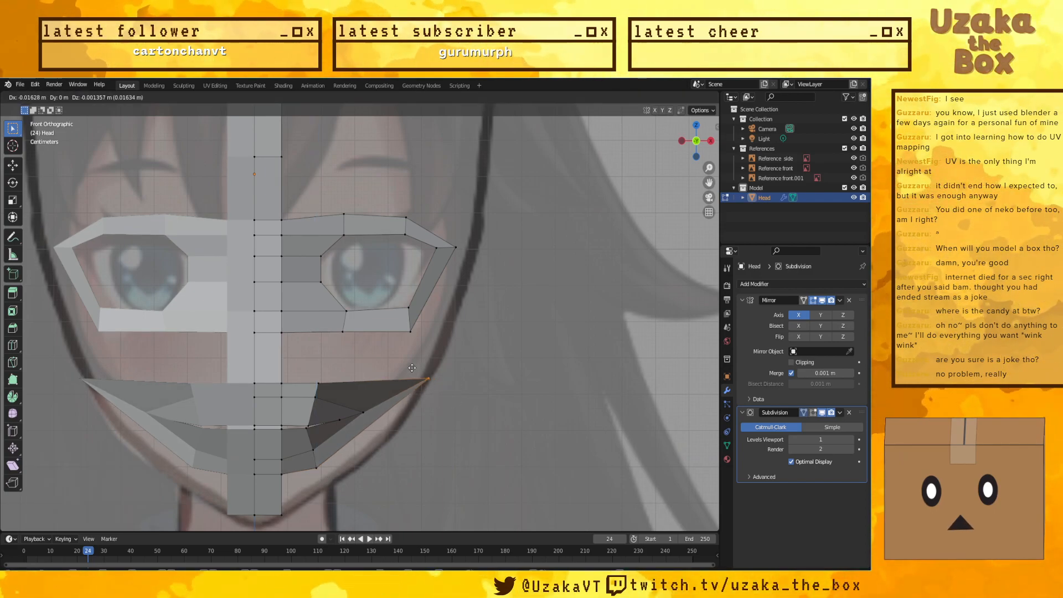
right_click(366, 394)
key("ctrl+z")
key("ctrl+z")
key("ctrl+z")
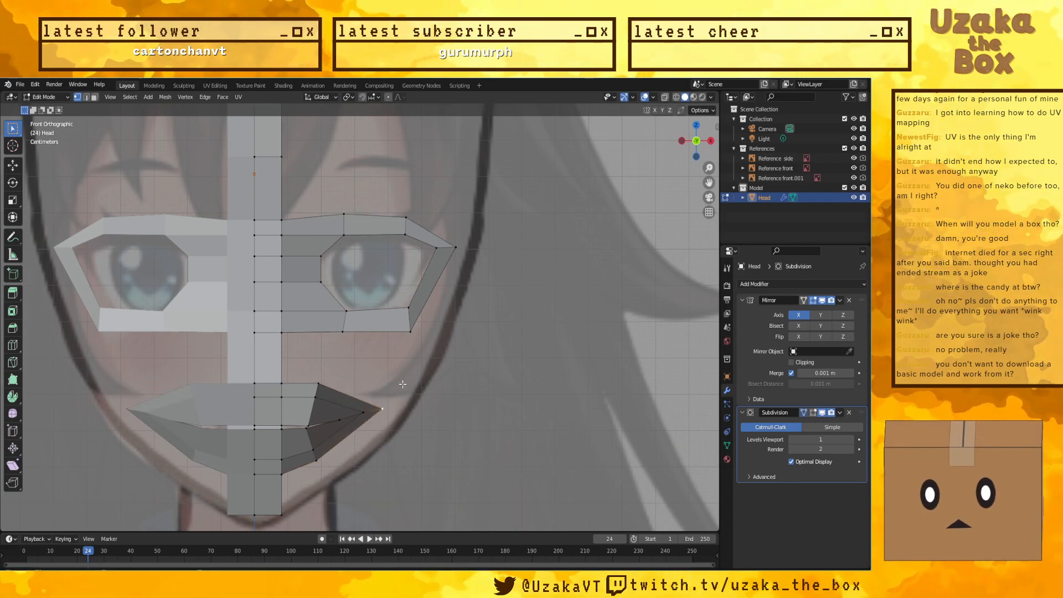
Step: From the front, nudge the eye opening's lower outer vertex about 0.007 m inward and 0.004 m up, and its outer corner about 0.006 m inward and 0.004 m down
mouse_move(427, 398)
middle_mouse_down()
mouse_move(443, 394)
mouse_move(412, 392)
middle_mouse_up()
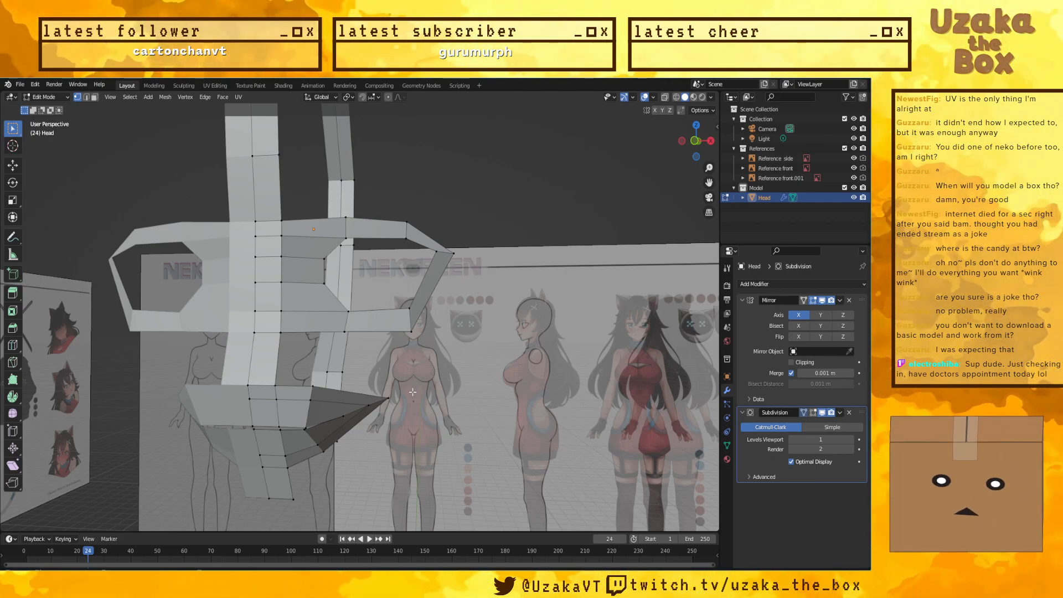
key("KP_1")
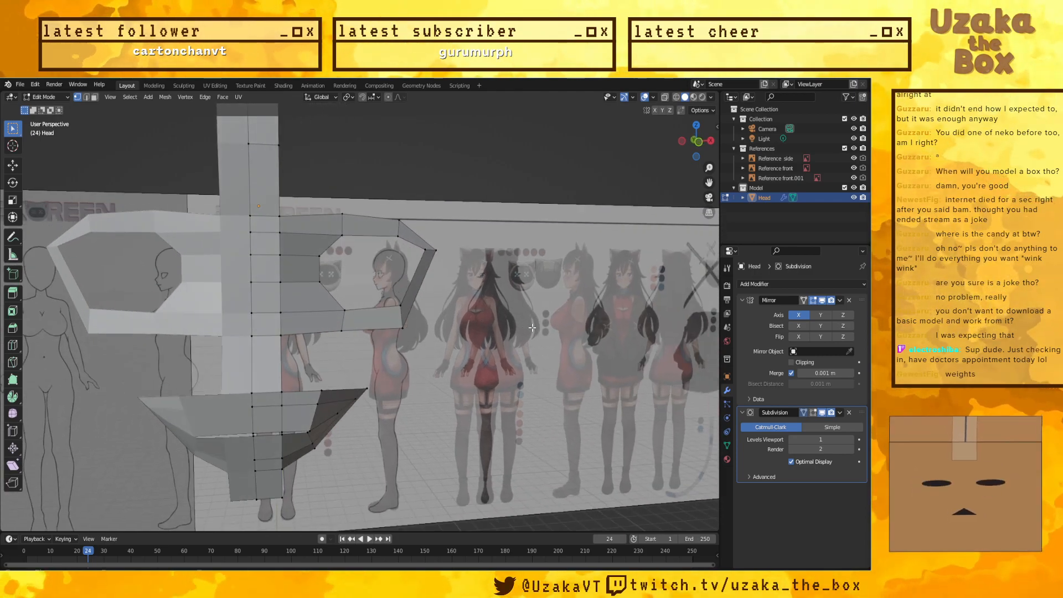
key("KP_5")
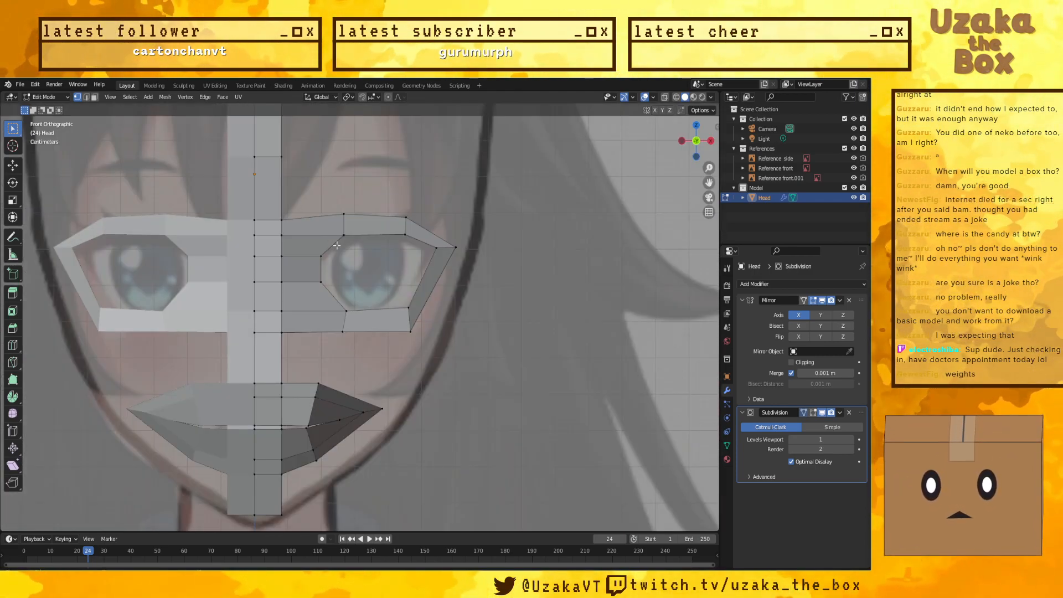
scroll(384, 307, "up", 2)
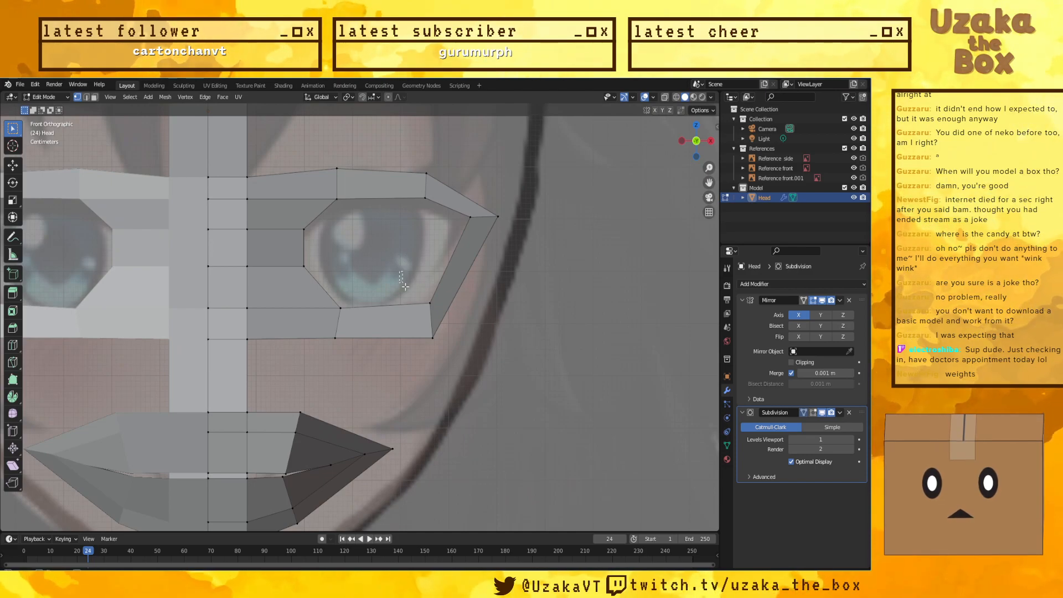
left_click_drag(434, 307, 428, 304)
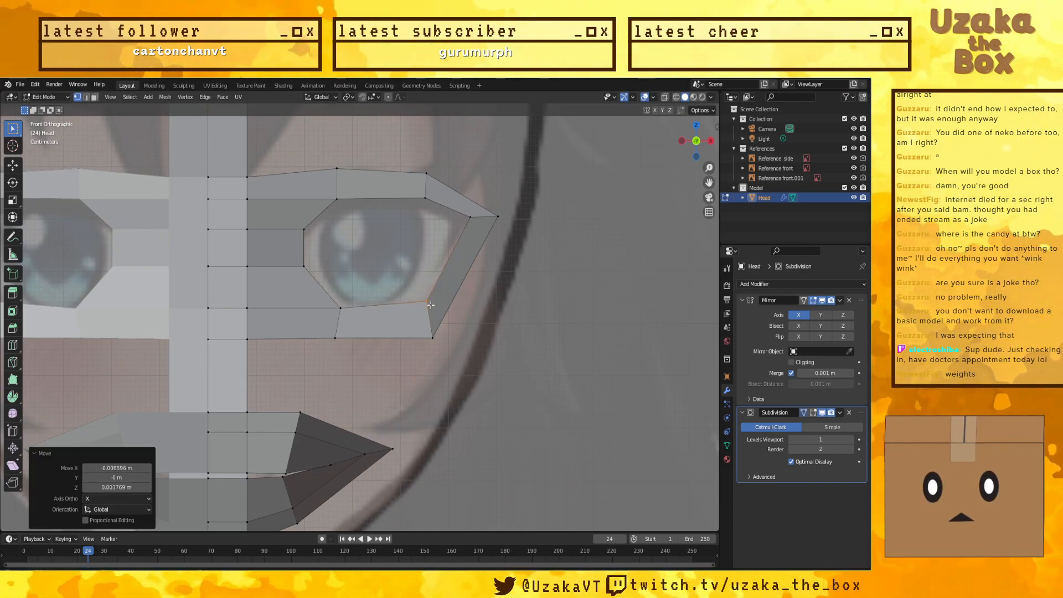
left_click(465, 222)
key("g")
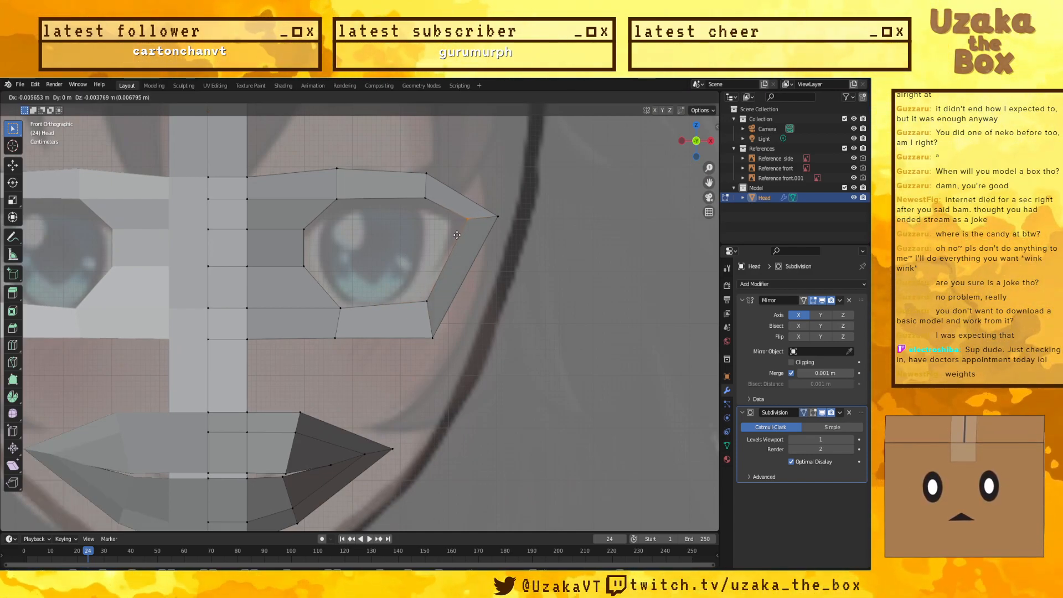
left_click(457, 235)
scroll(512, 300, "down", 2)
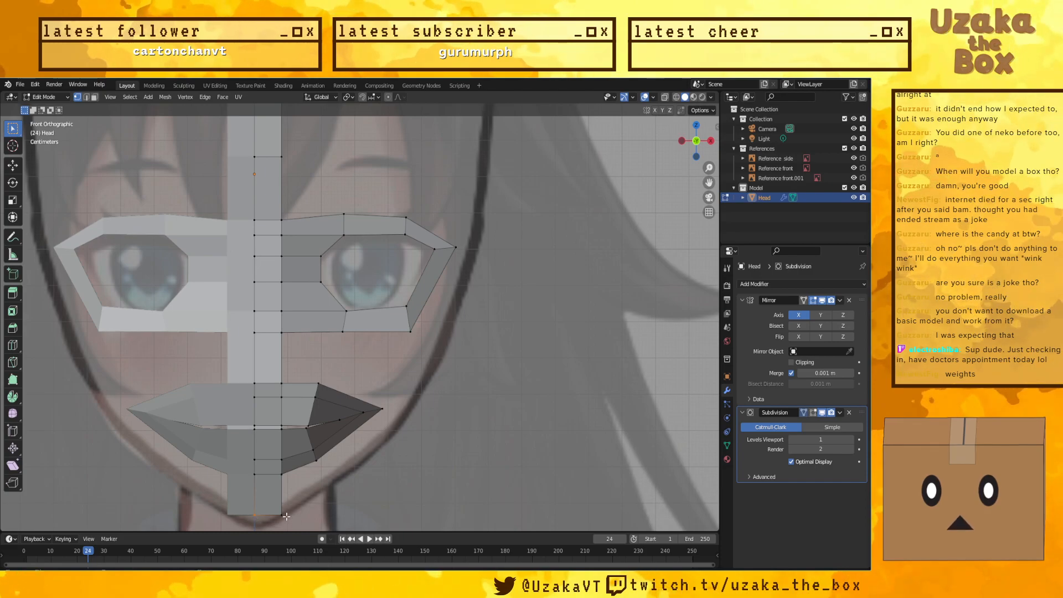
Step: Move the chin's centre vertex about 0.03 m down along Z to meet the front reference outline
key("g")
key("z")
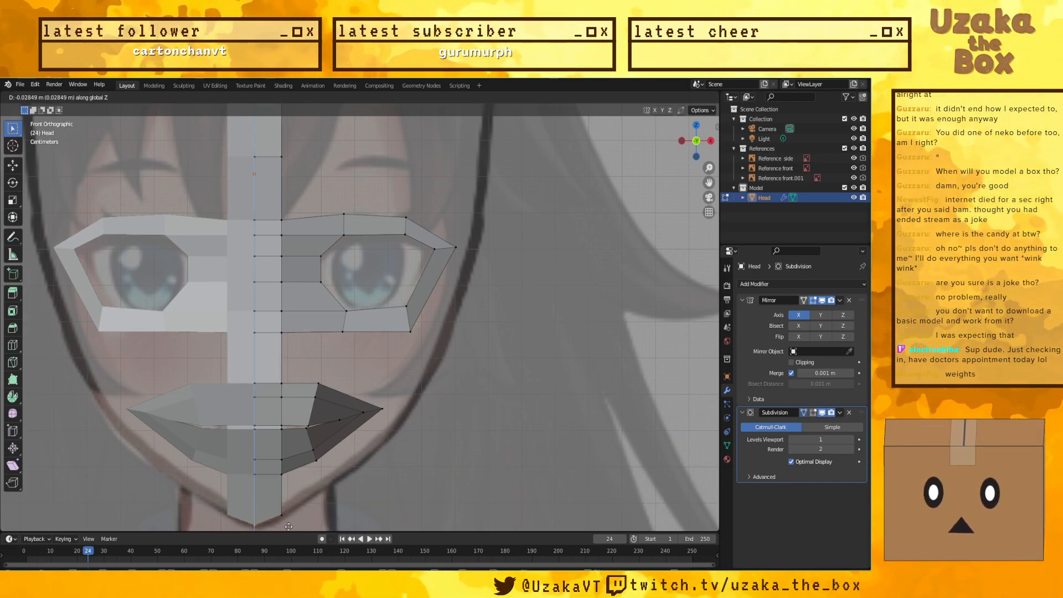
left_click(289, 529)
Step: Extrude a chain of vertices from the chin's outer vertex up along the front reference's face outline to the height of the eye's outer corner
key("g")
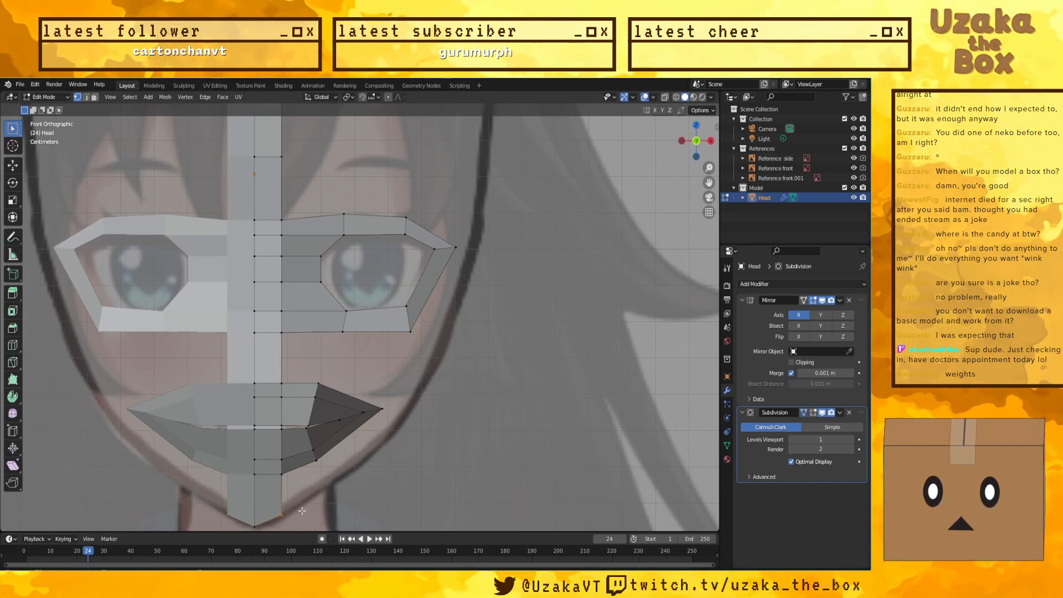
left_click(355, 478)
key("e")
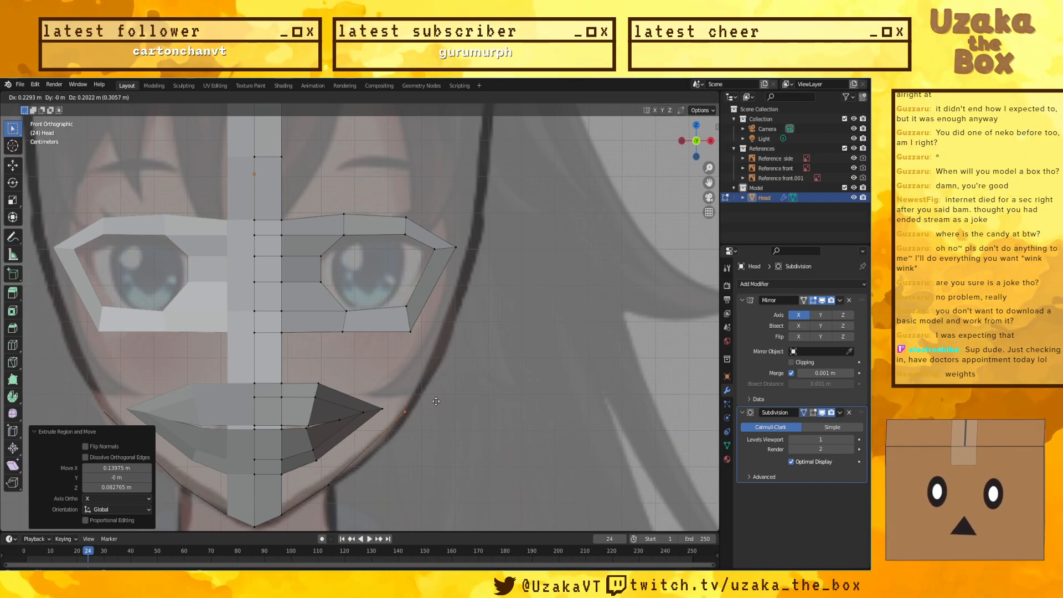
left_click(435, 404)
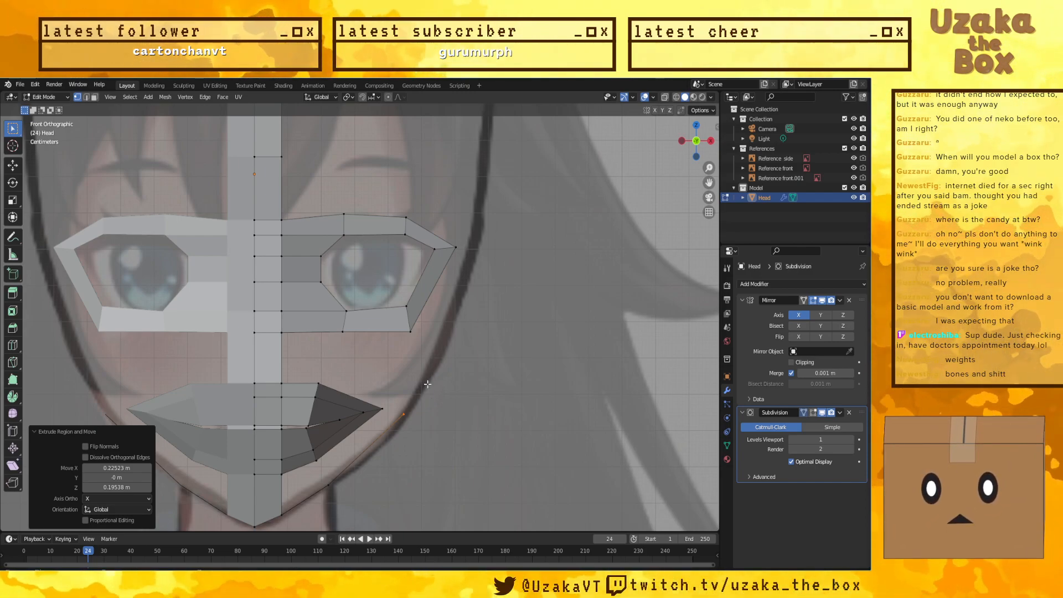
key("g")
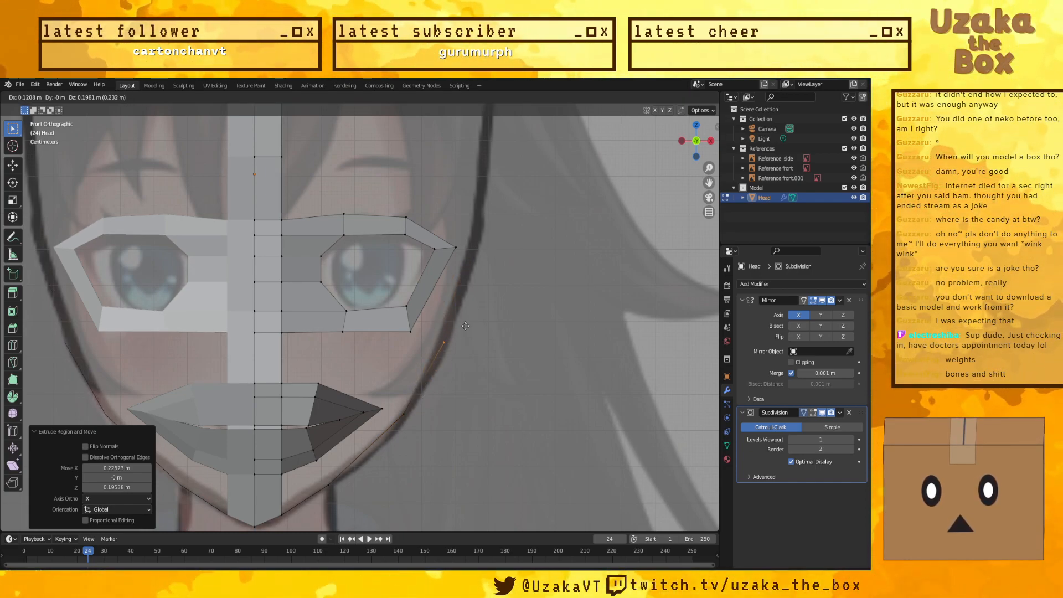
left_click(519, 167)
middle_click_drag(536, 224, 540, 416, "shift")
key("g")
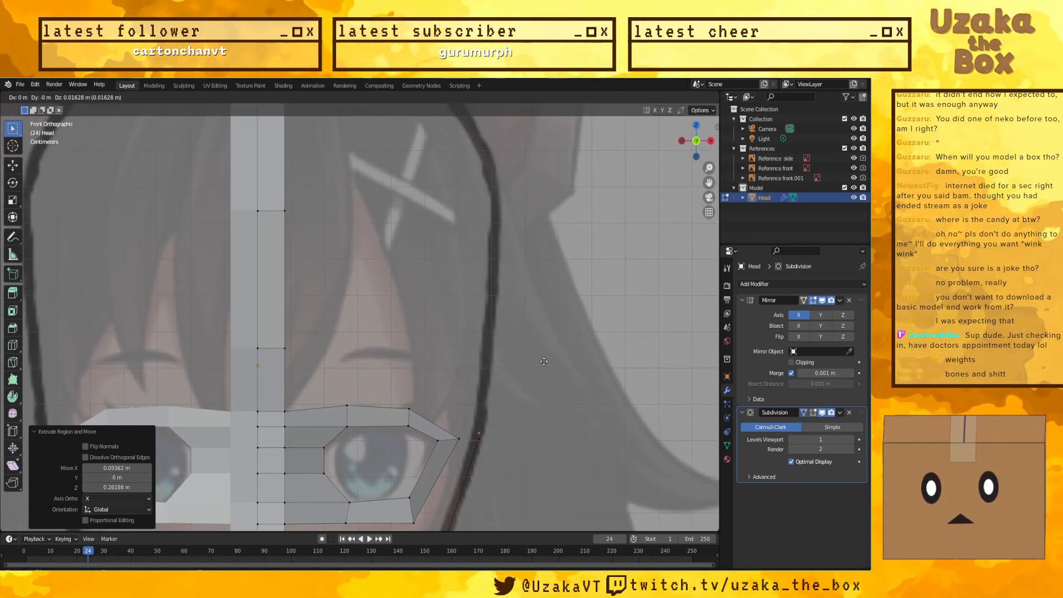
right_click(552, 282)
Step: Fill two faces between the mouth's lower outer edges and the jawline chain, from the chin to the outermost mouth corner
scroll(499, 310, "down", 3)
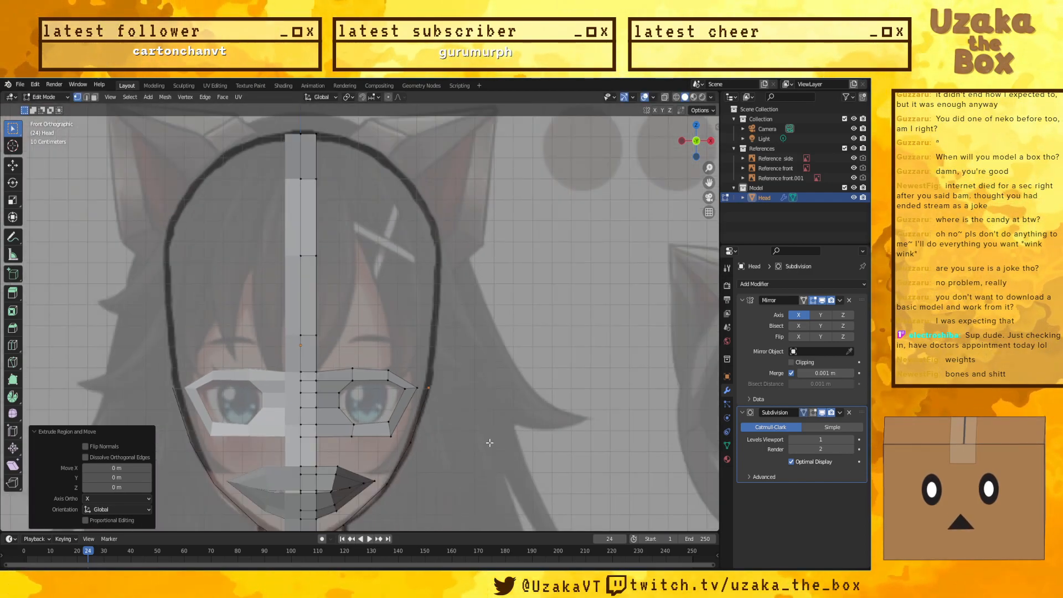
middle_click_drag(471, 464, 471, 348, "shift")
scroll(406, 462, "up", 2)
left_click(326, 425)
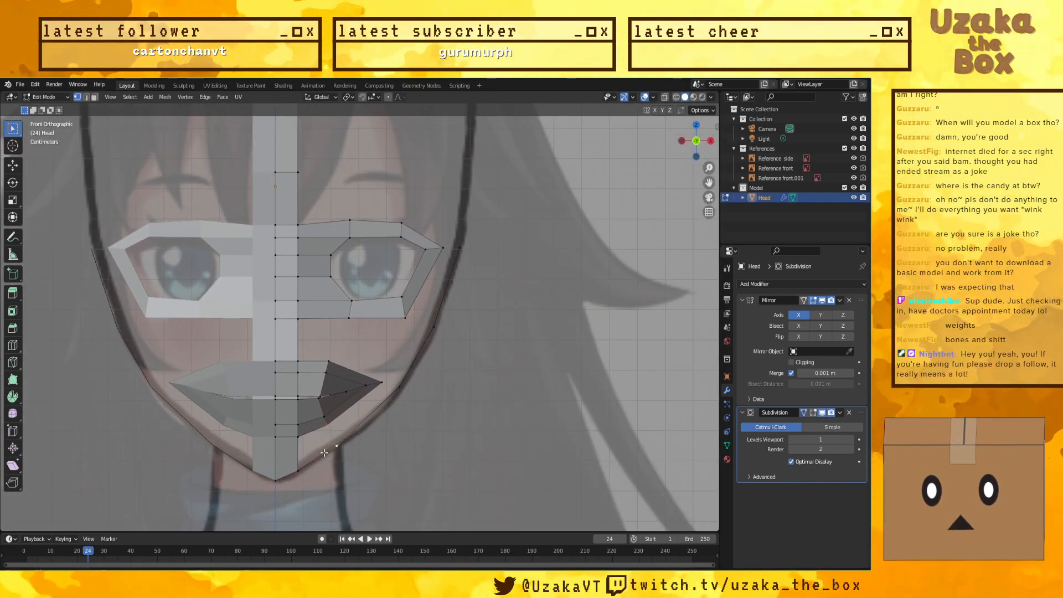
key("f")
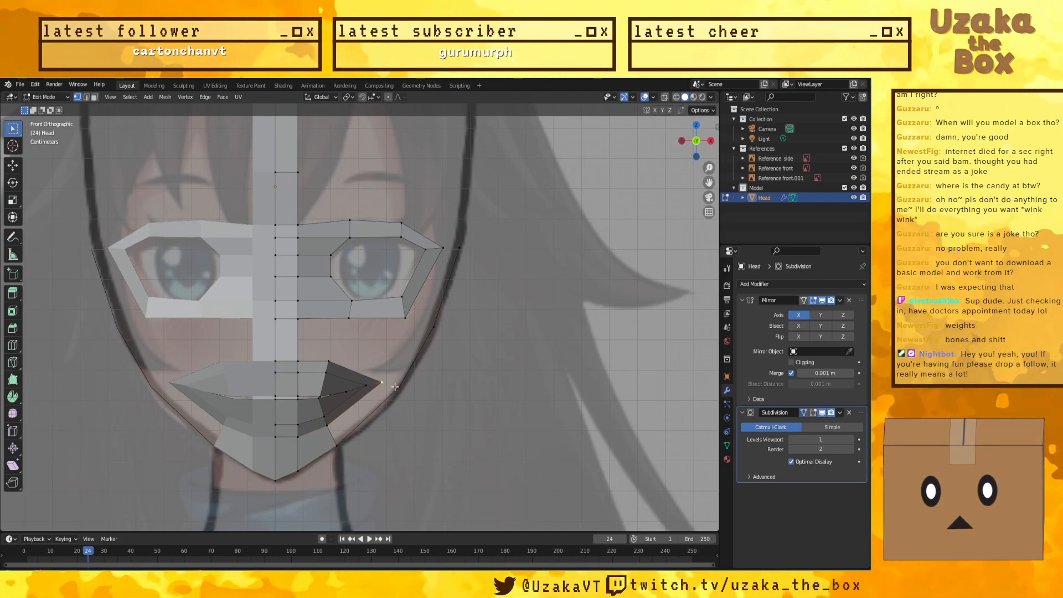
key("f")
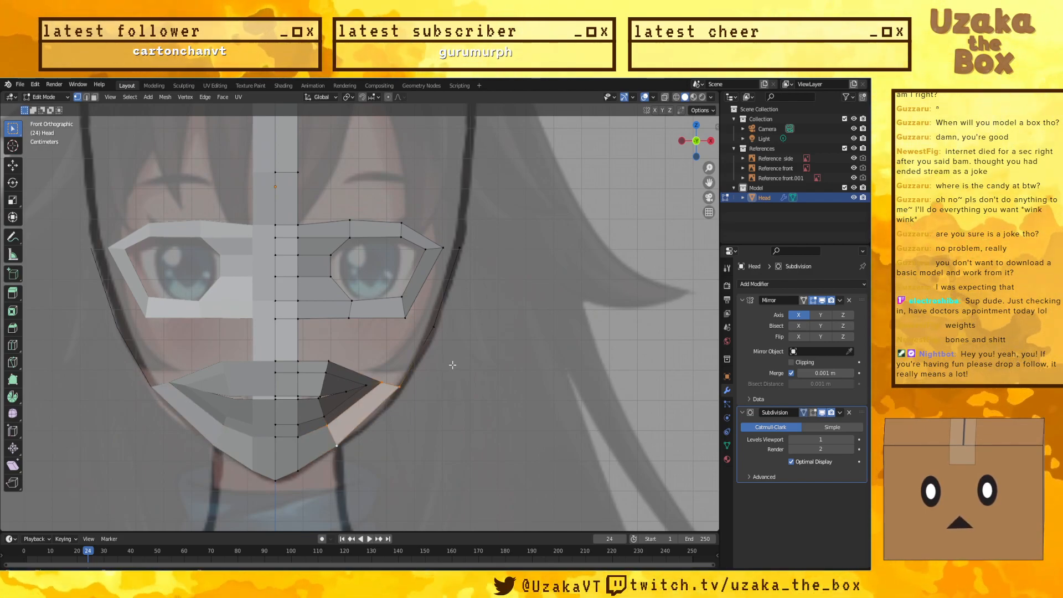
Step: In the wireframe side view, move the jawline vertex beside the mouth corner about 0.21 m back along Y
middle_click_drag(436, 360, 282, 411)
key("KP_3")
left_click(394, 387)
key("g")
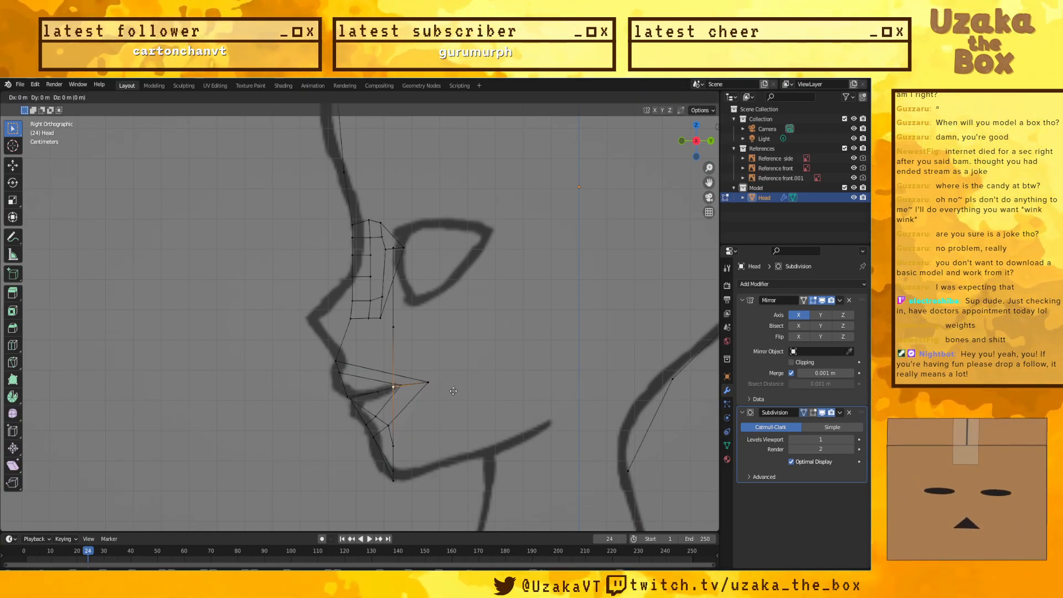
key("y")
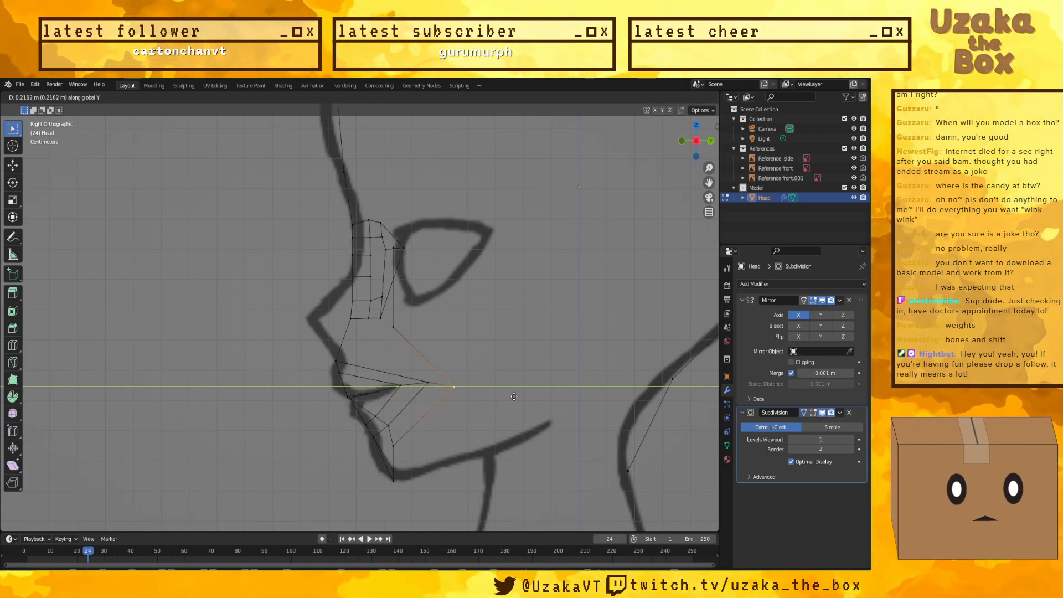
left_click(512, 393)
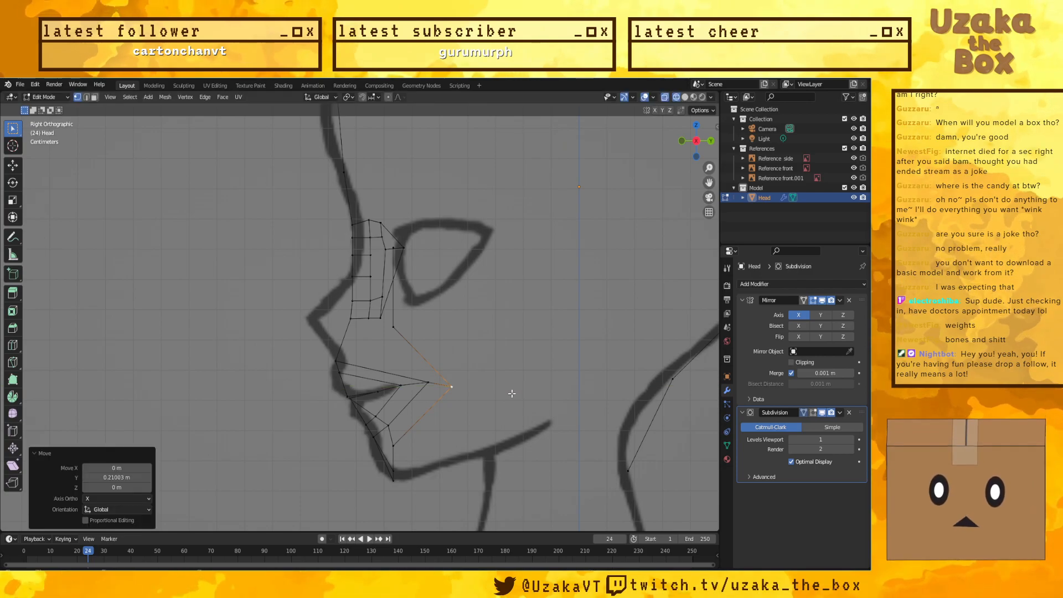
Step: Move the lower jawline vertex about 0.143 m and the chin's outer vertex about 0.114 m back along Y
left_click(392, 446)
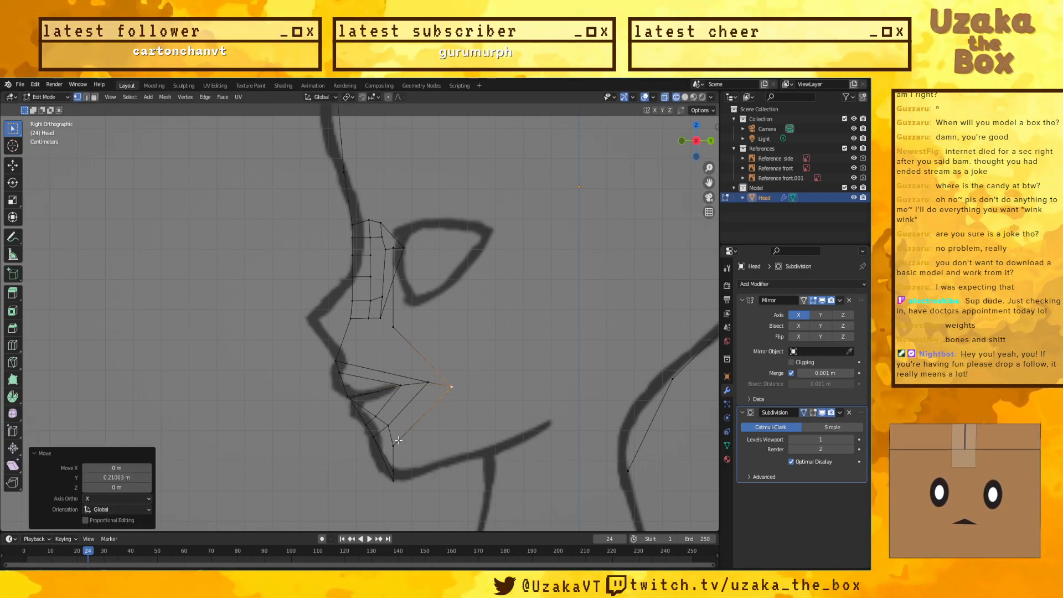
key("g")
key("y")
left_click(466, 440)
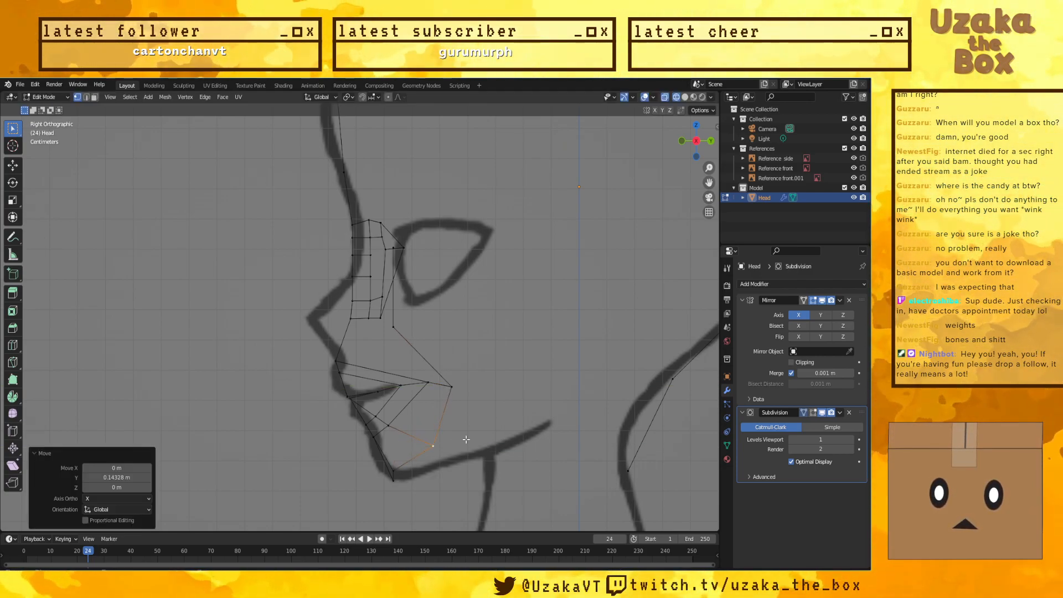
left_click(392, 471)
key("g")
key("y")
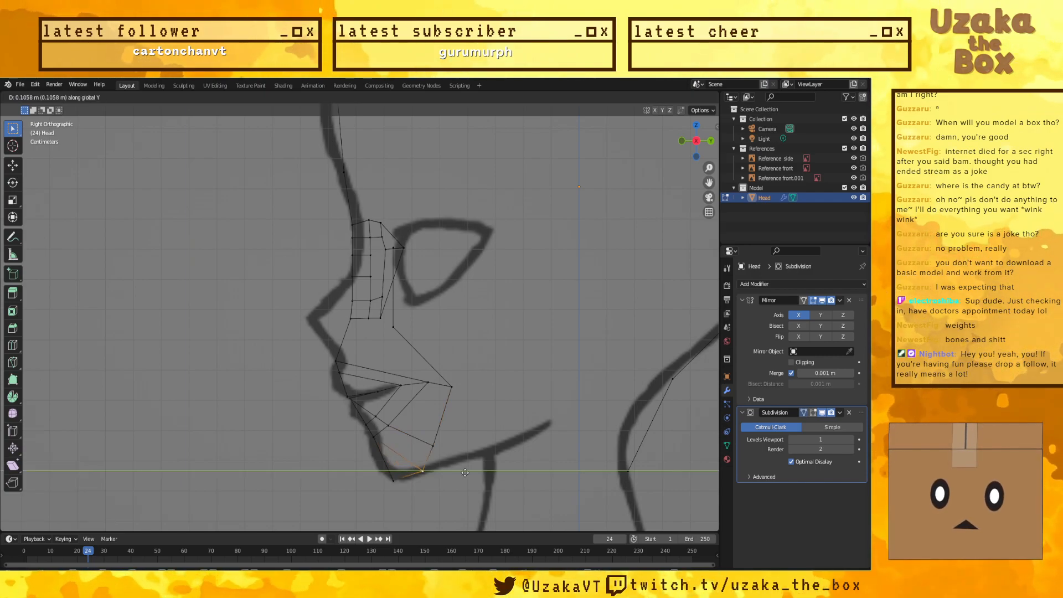
left_click(466, 472)
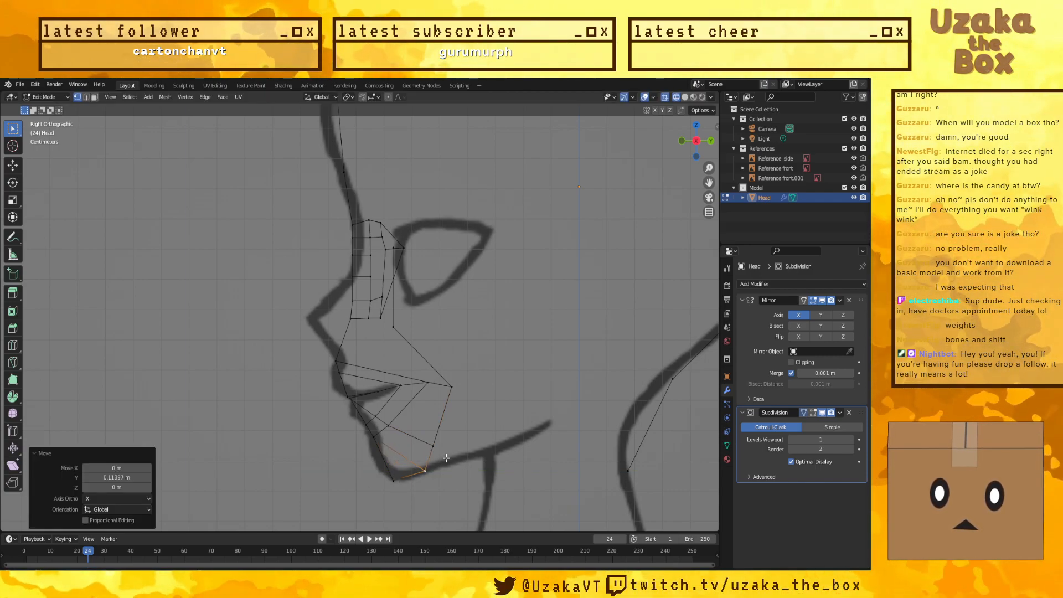
mouse_move(374, 472)
middle_mouse_down()
mouse_move(473, 459)
mouse_move(376, 453)
middle_mouse_up()
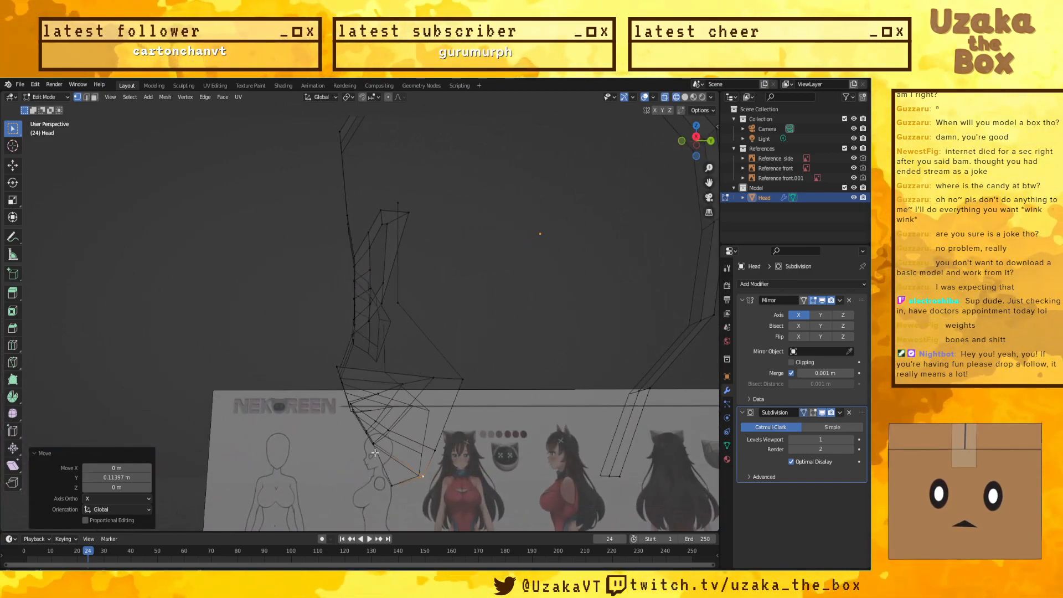
Step: In the side view, move the chin's outer vertex and the lower jawline vertex onto the reference's jaw line
key("KP_3")
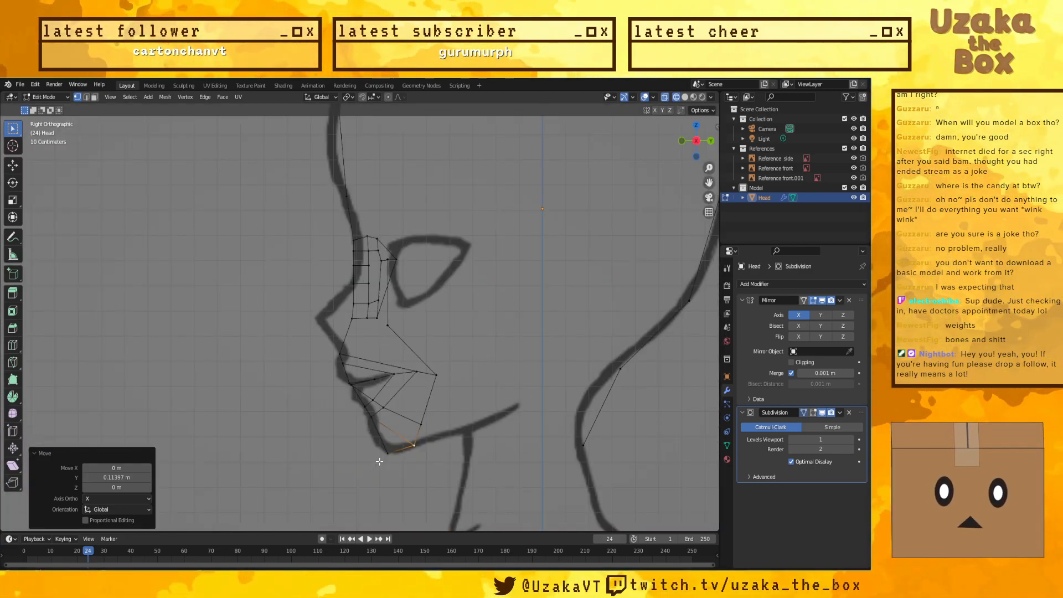
key("g")
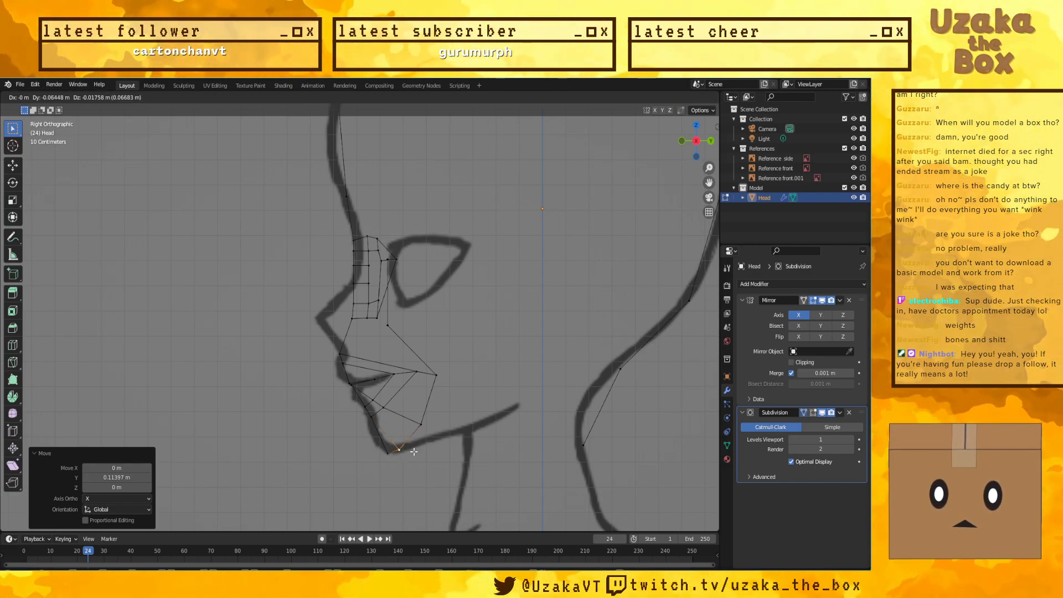
left_click(414, 451)
left_click(420, 424)
key("g")
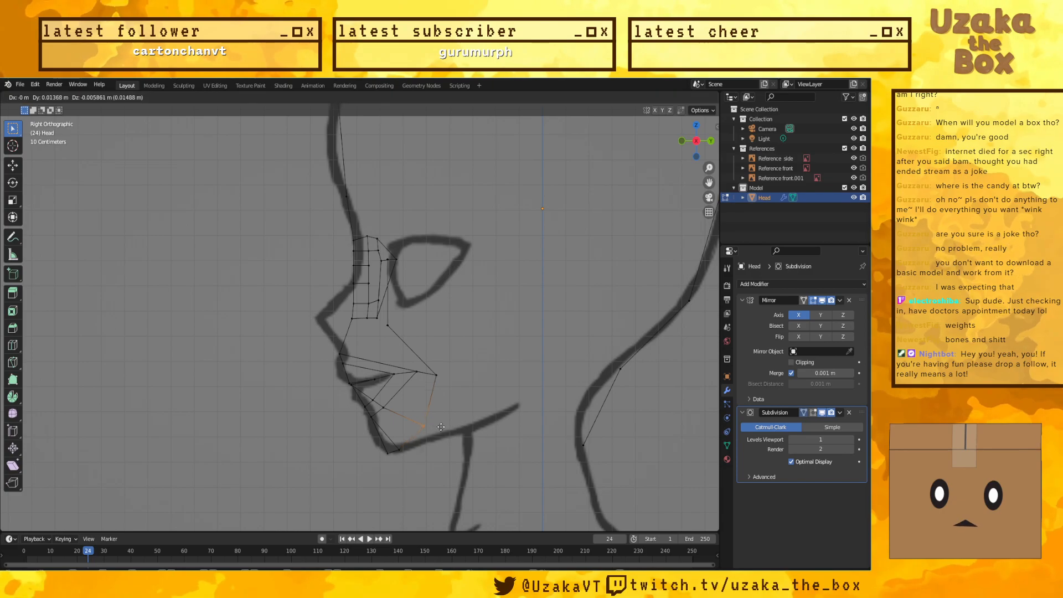
left_click(469, 430)
Step: Move the jawline vertex beside the mouth corner about 0.084 m back along Y and about 0.016 m up along Z
left_click(436, 375)
key("g")
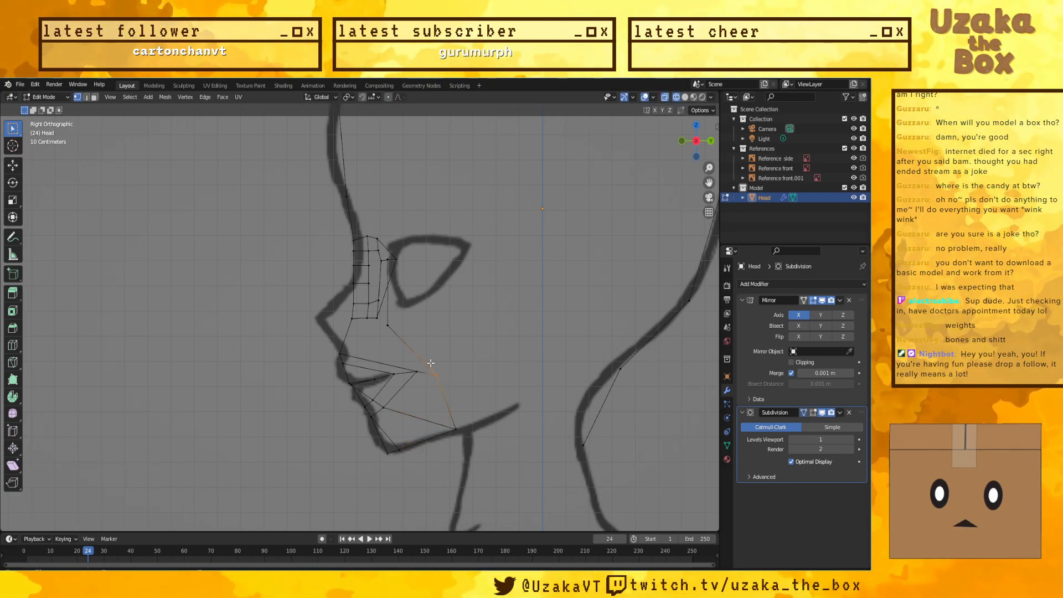
key("y")
left_click(465, 356)
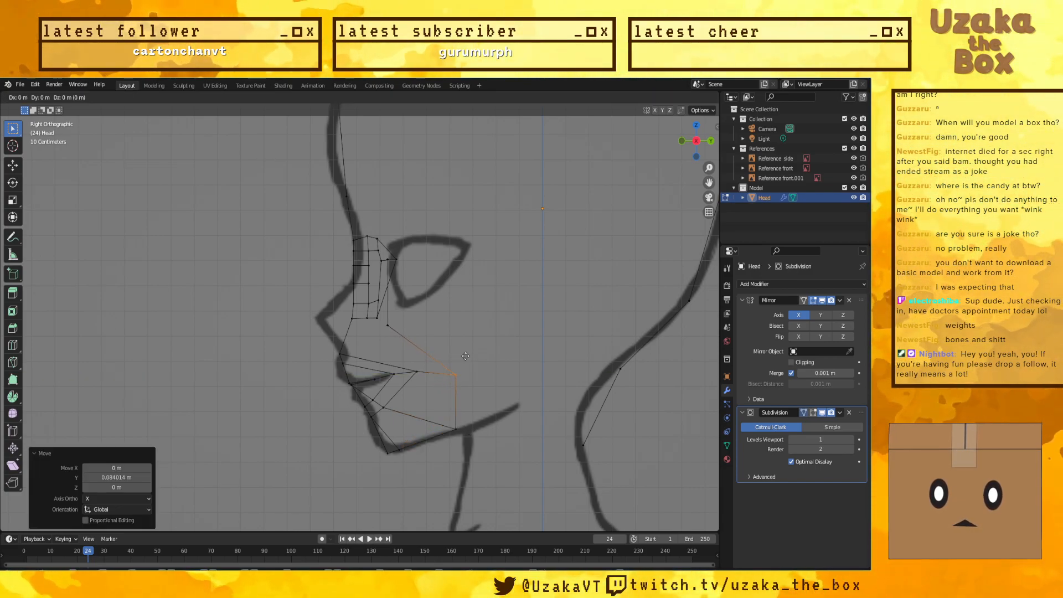
key("g")
key("z")
left_click(466, 352)
Step: Switch back to solid shading and move the second-highest jawline vertex about 0.30 m back along Y
mouse_move(380, 475)
middle_mouse_down()
mouse_move(481, 467)
mouse_move(494, 451)
middle_mouse_up()
key("shift+z")
key("KP_3")
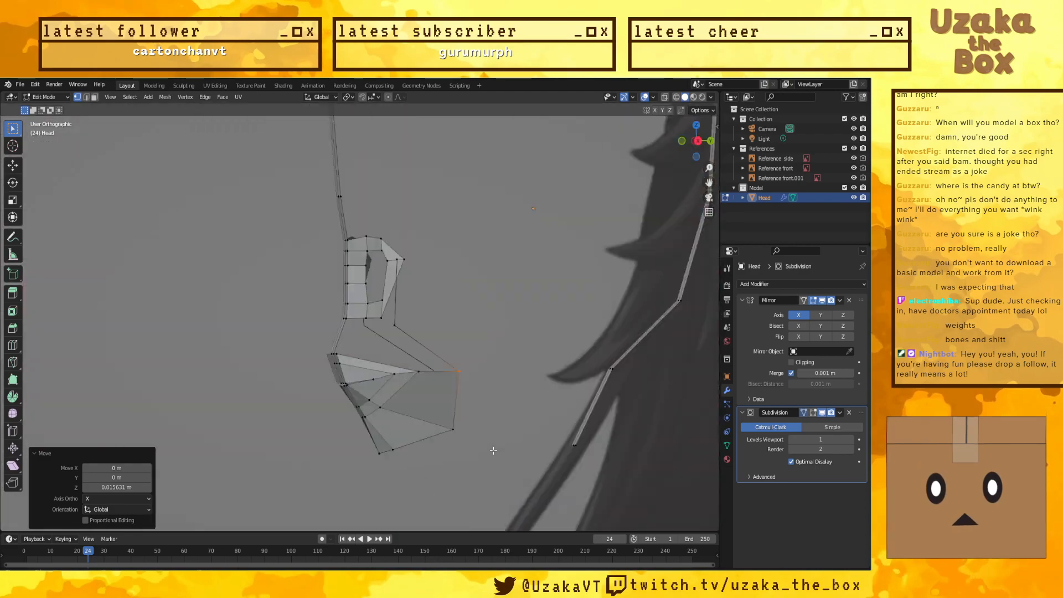
left_click(387, 327)
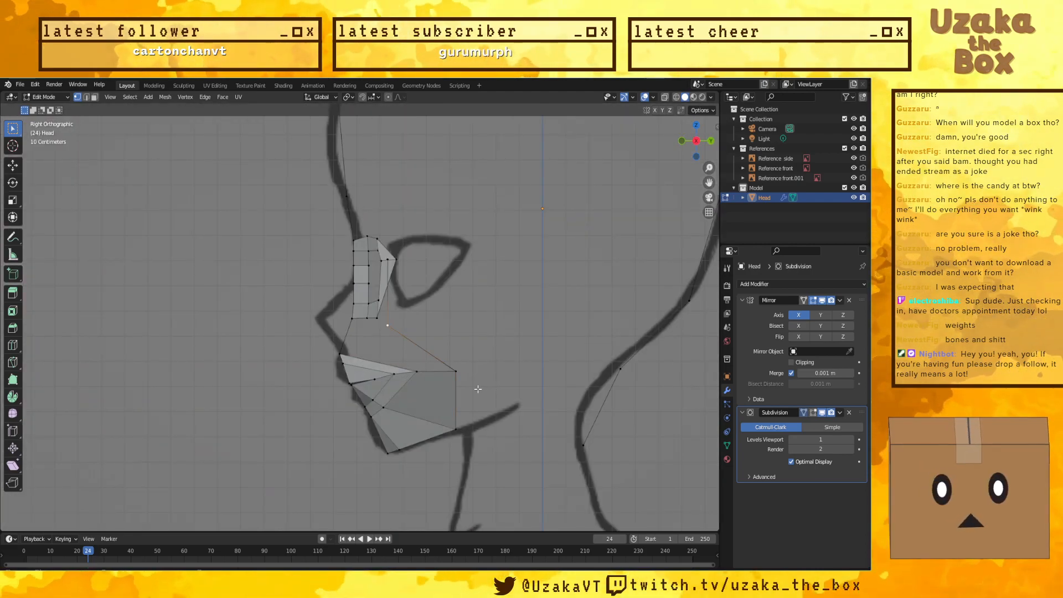
key("g")
key("y")
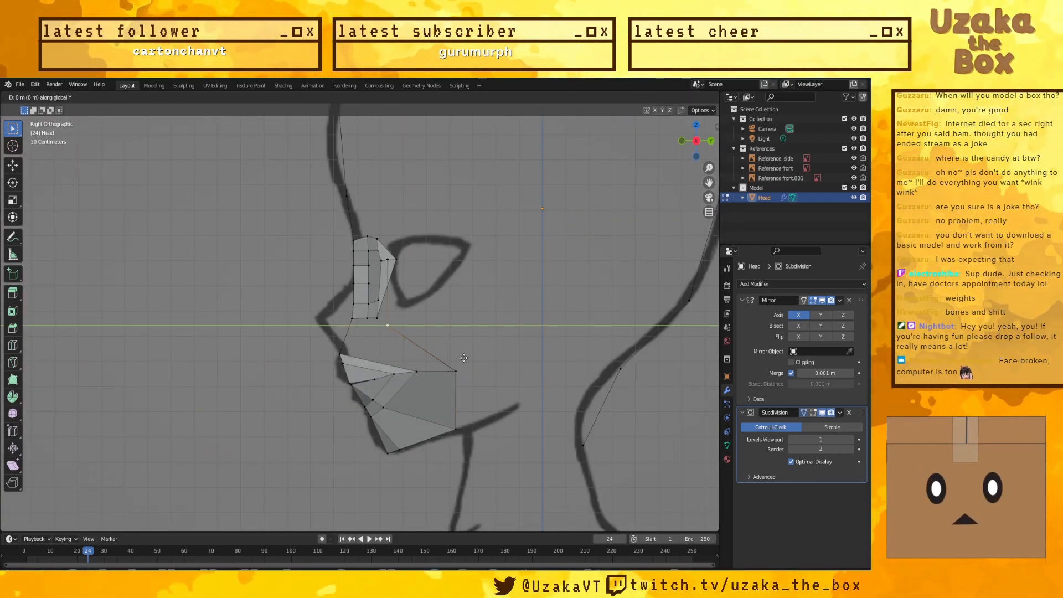
left_click(535, 354)
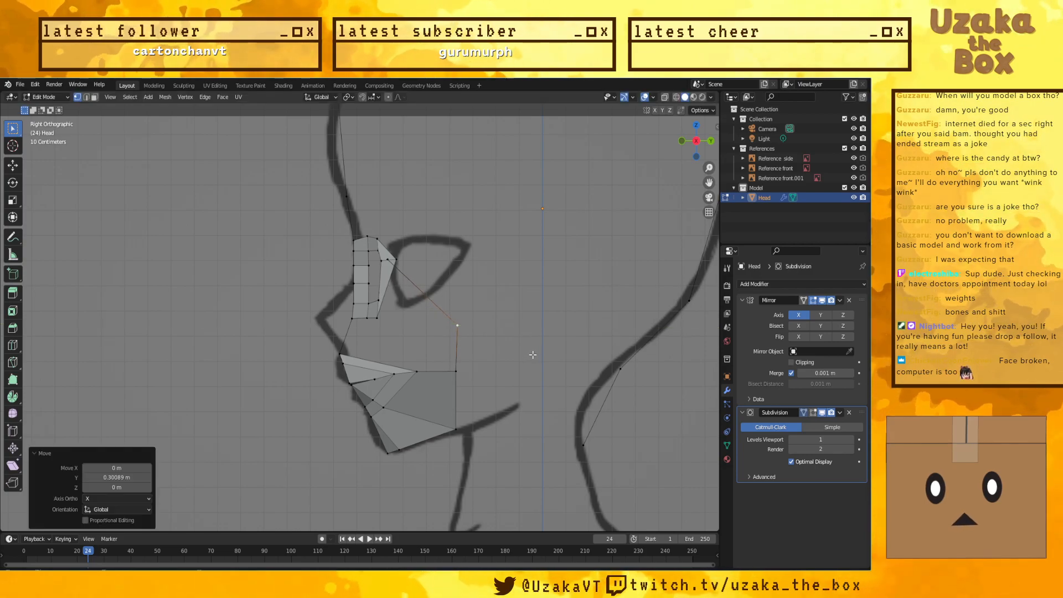
left_click(389, 259)
key("g")
key("y")
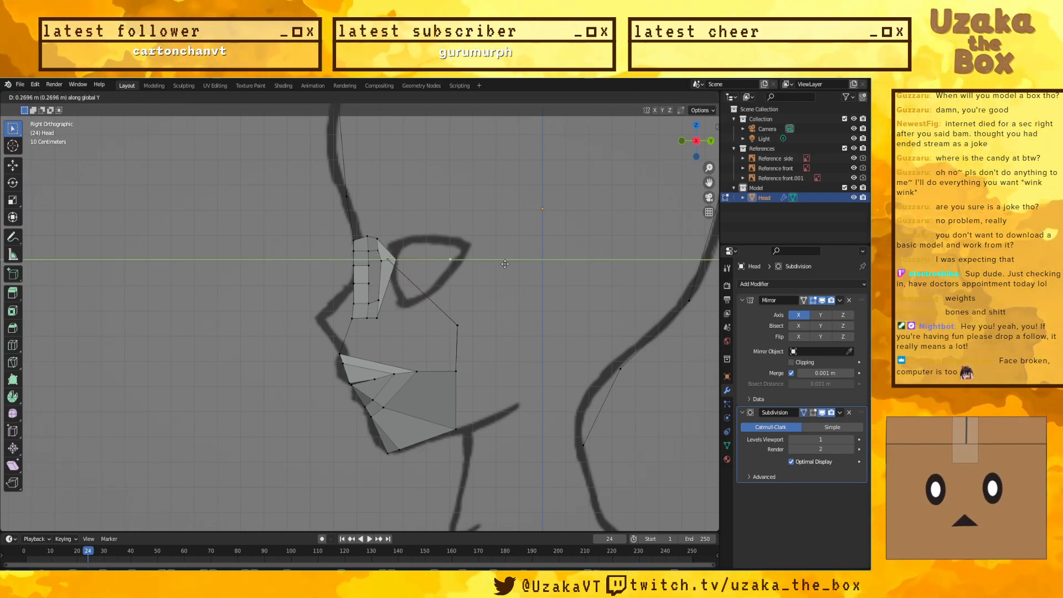
right_click(493, 259)
middle_click_drag(388, 261, 490, 297)
key("g")
key("y")
right_click(492, 299)
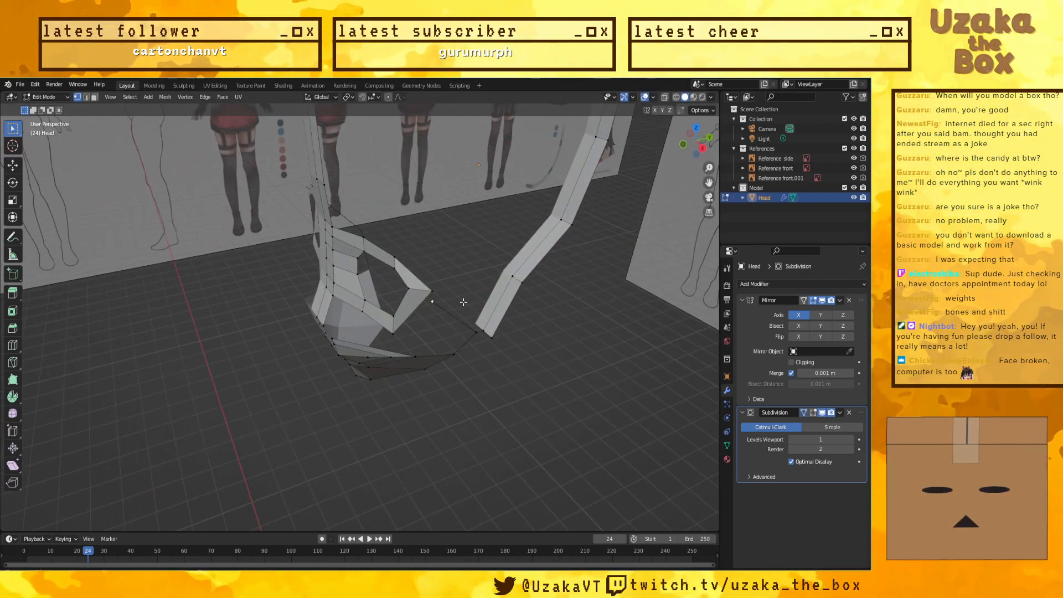
key("g")
left_click(464, 274)
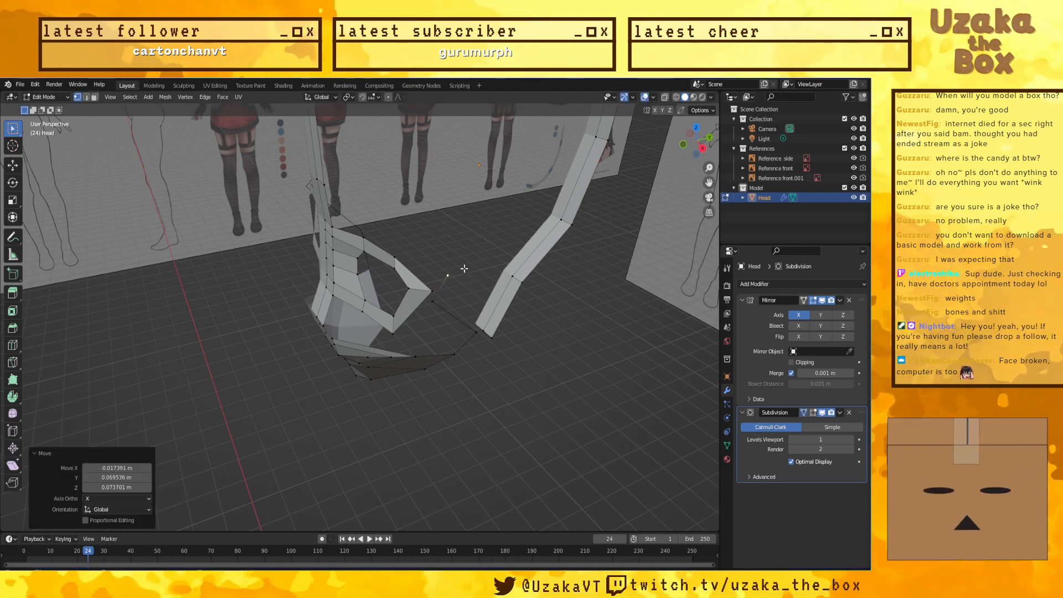
key("x")
key("Escape")
key("ctrl+z")
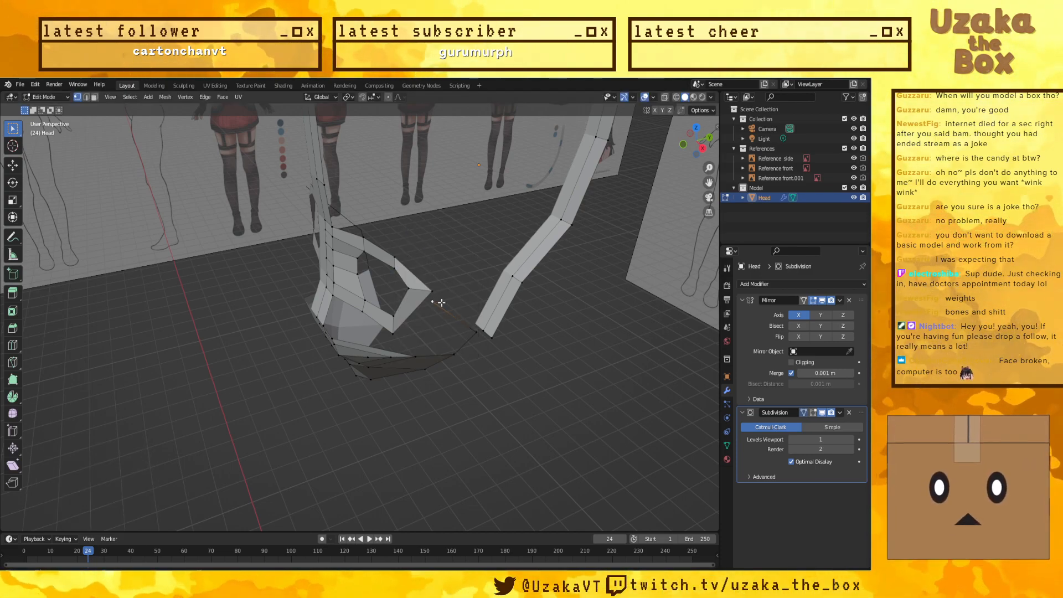
Step: Move the jawline chain's topmost vertex back along Y in two moves, the second about 0.113 m, to line up with the vertex below
key("g")
key("y")
left_click(501, 300)
key("KP_5")
key("KP_3")
key("g")
key("y")
left_click(501, 261)
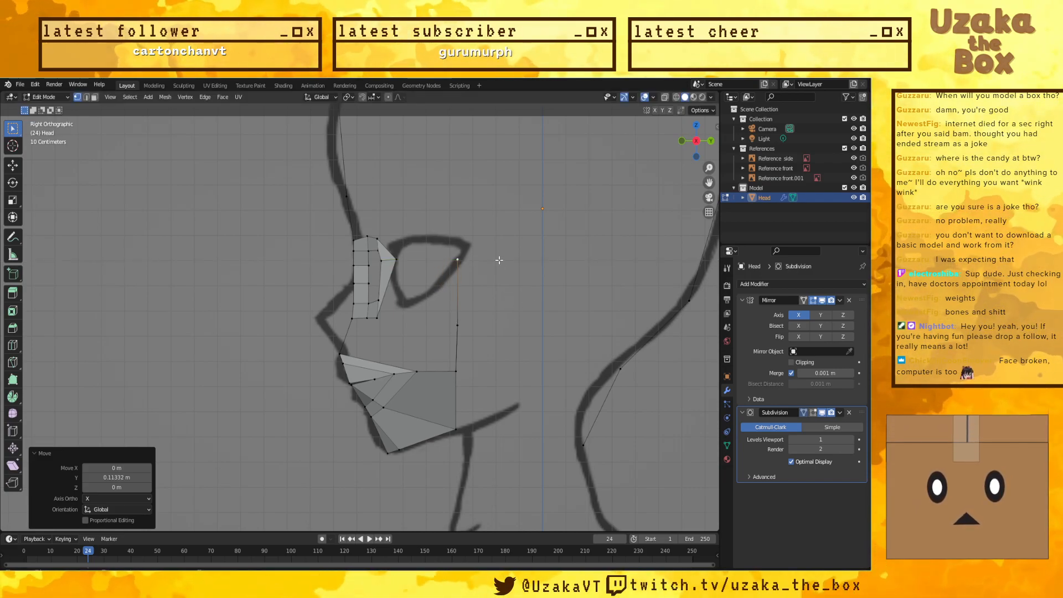
Step: Align the jawline chain's vertices into a straight vertical line by scaling them to 0 along Y
left_click(457, 404, "alt")
key("s")
key("y")
key("0")
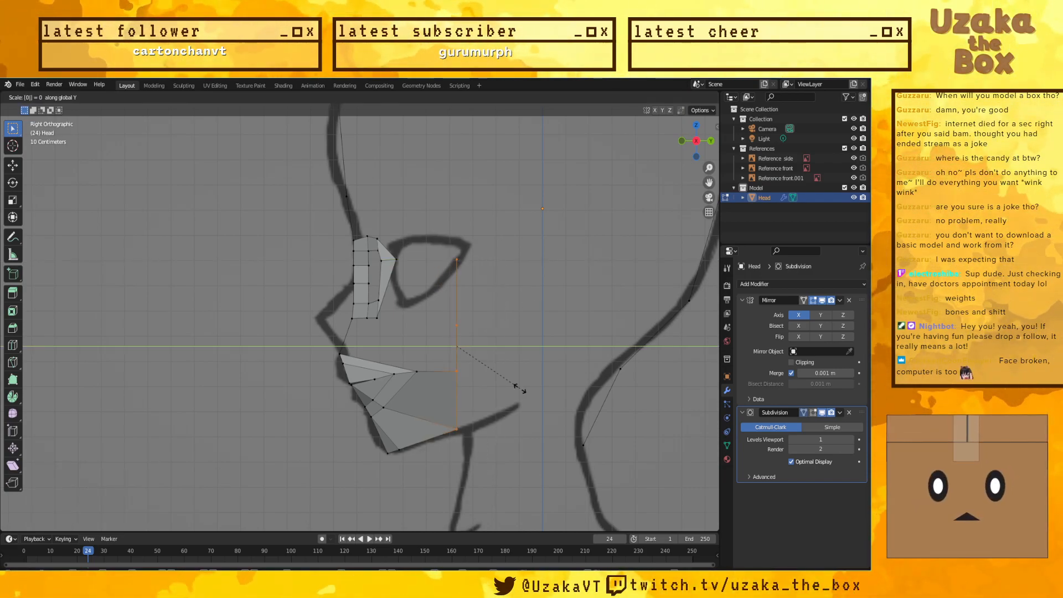
key("Return")
left_click(481, 370)
Step: In the front view, move the chin's outer vertex slightly inward along X
middle_click_drag(484, 370, 377, 411)
scroll(544, 363, "up", 2)
key("KP_1")
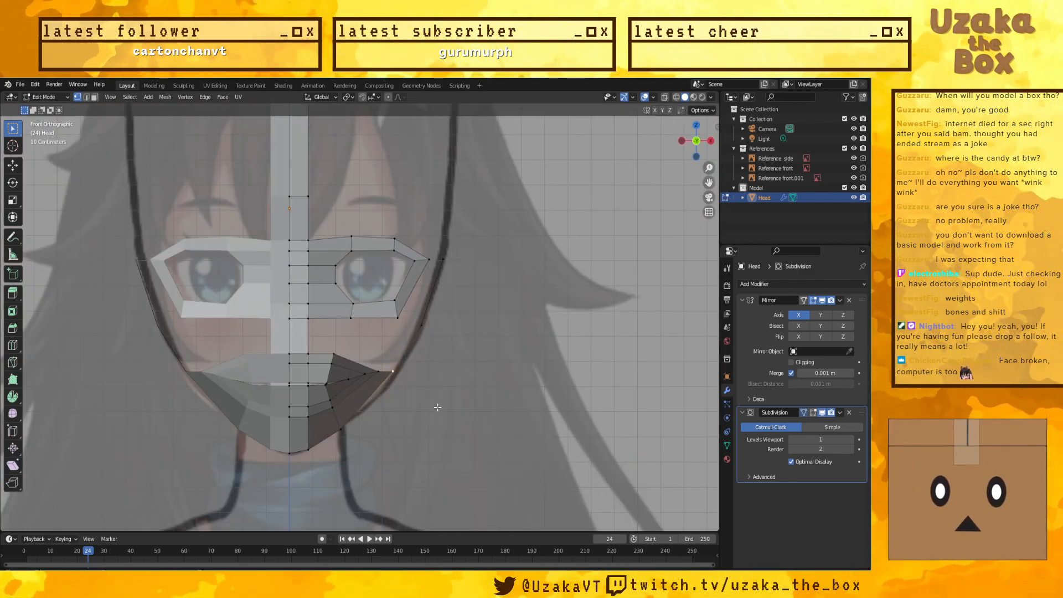
middle_click_drag(378, 448, 296, 452)
key("KP_3")
key("KP_1")
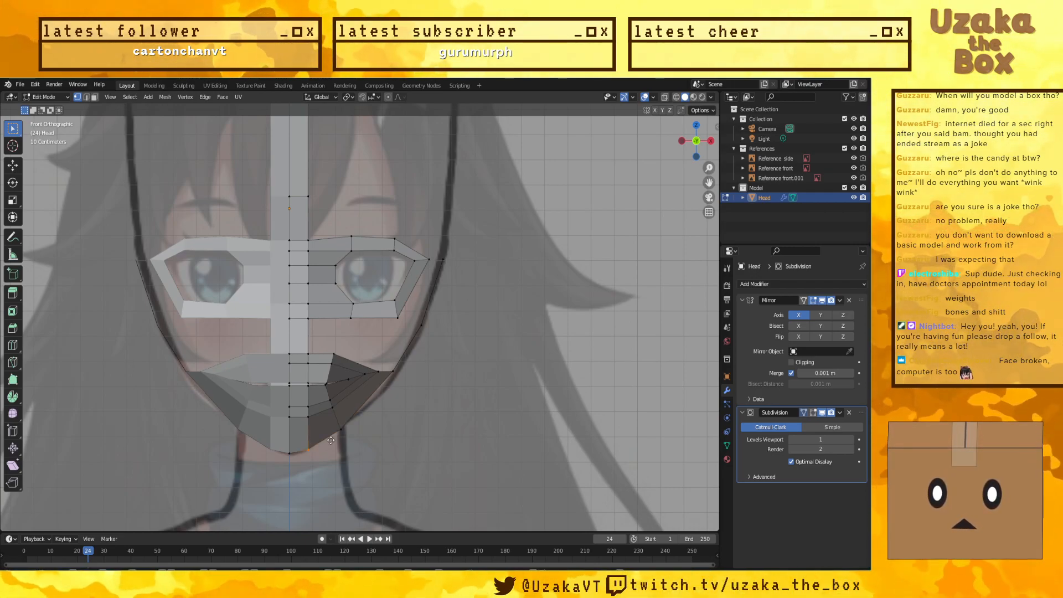
key("g")
key("z")
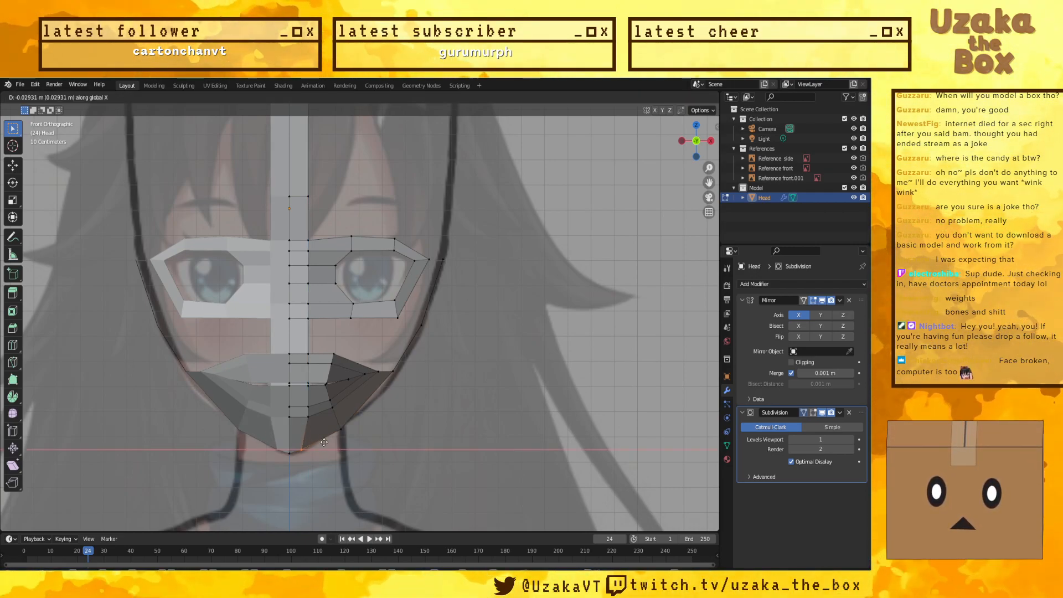
left_click(330, 432)
Step: Raise the lower jawline vertex about 0.014 m along Z and move the one beside the mouth corner about 0.029 m outward along X
key("g")
key("z")
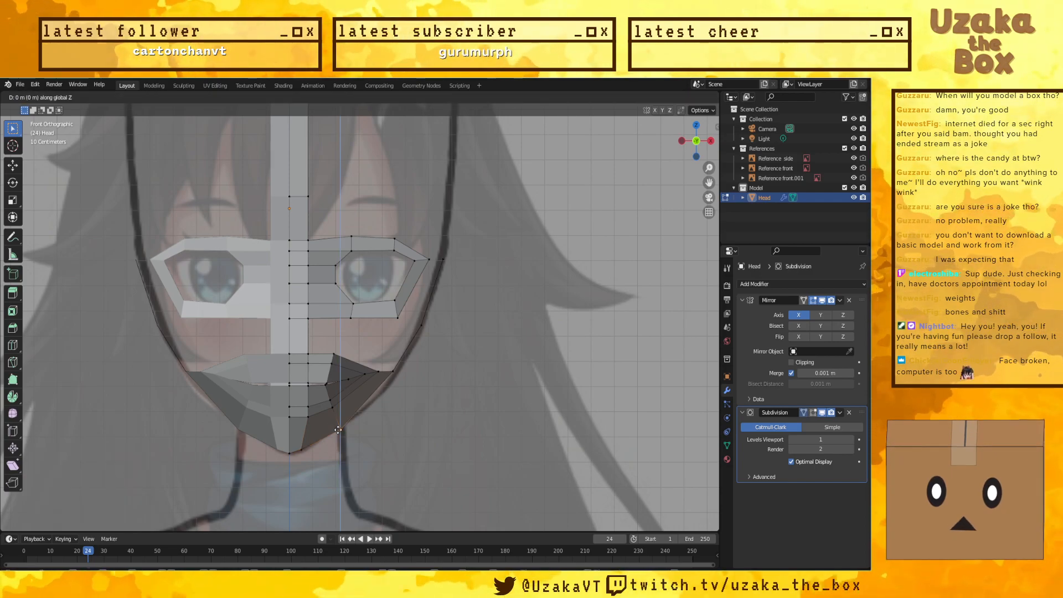
left_click(338, 426)
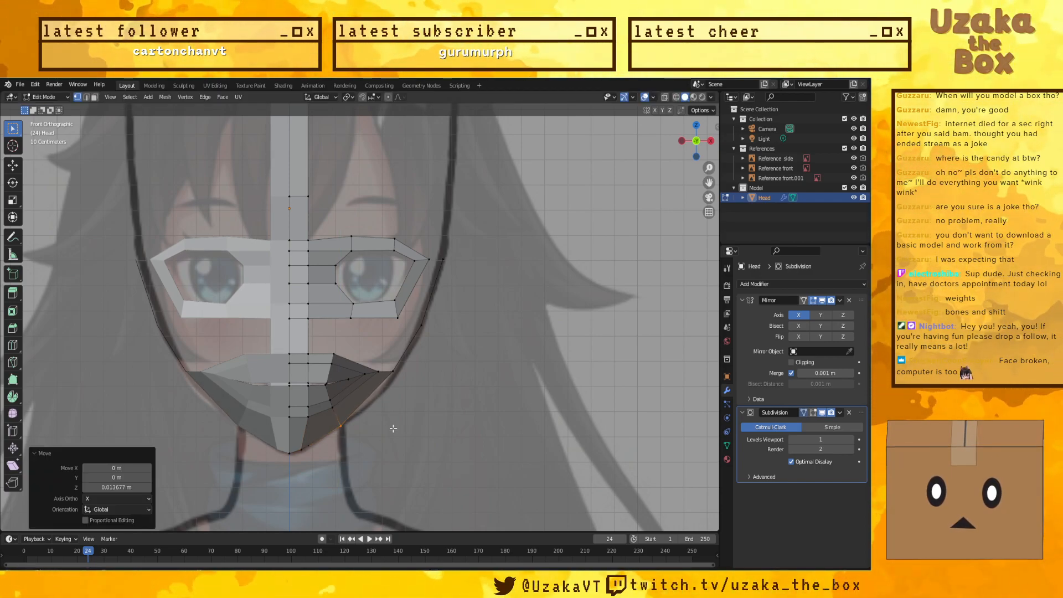
left_click(391, 371)
key("g")
key("y")
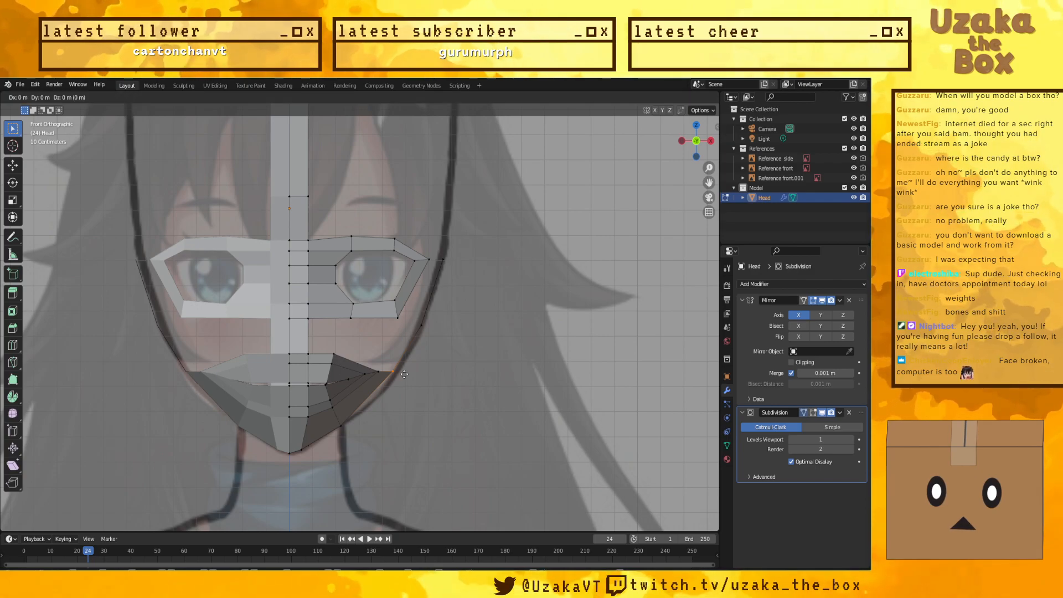
key("x")
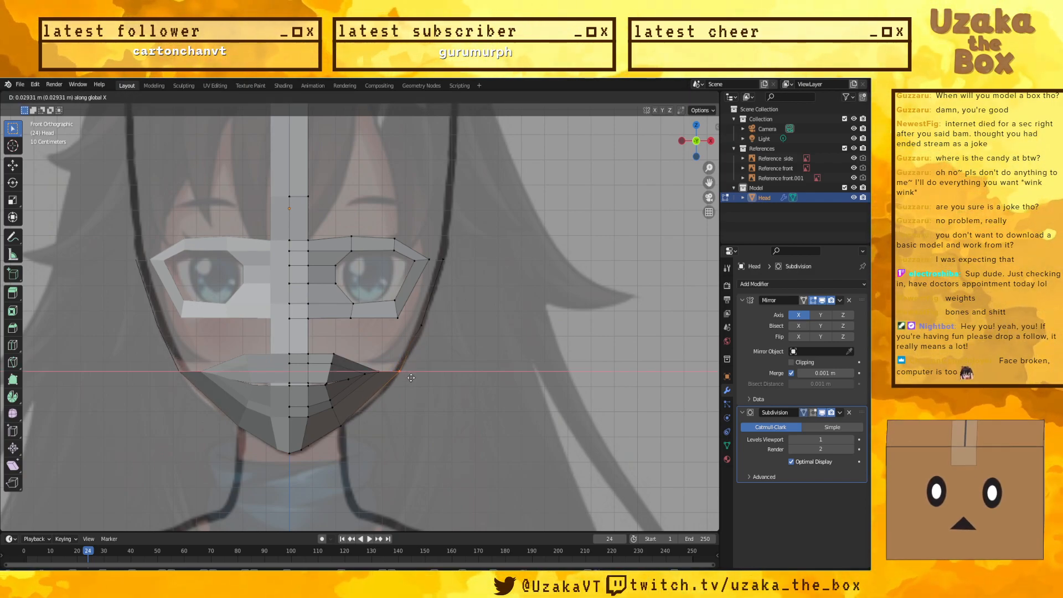
left_click(411, 377)
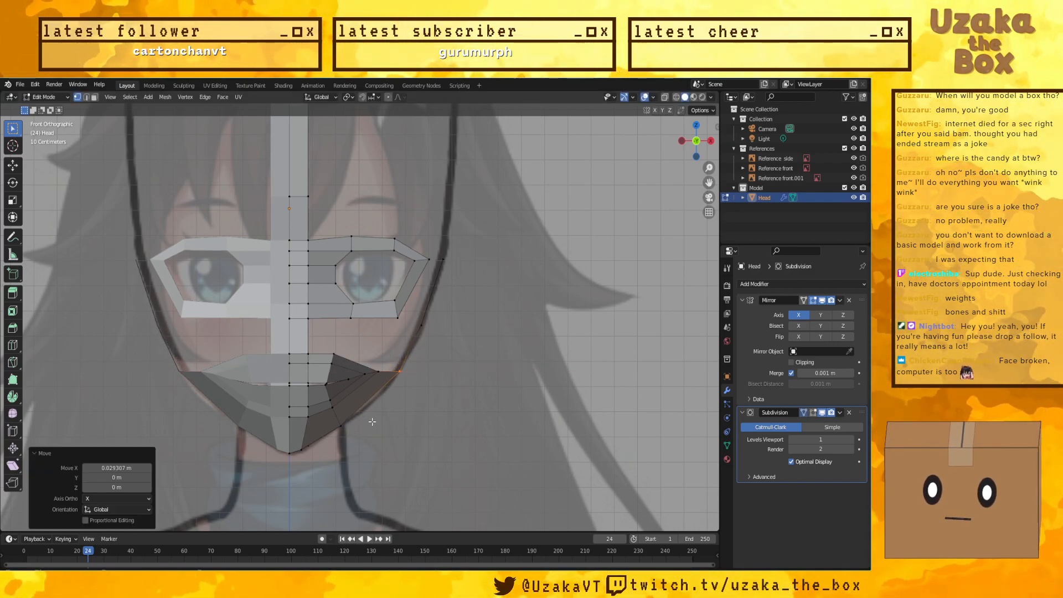
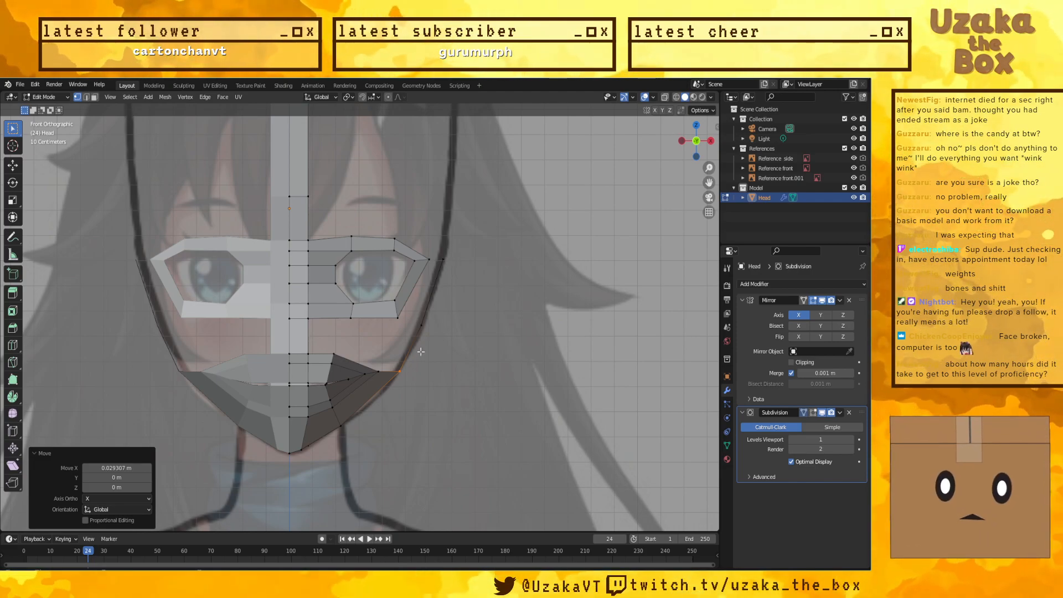
Step: Move the eye ring's lower middle vertex about 0.014 m outward along X and its lower outer corner about 0.04 m back along Y
left_click(350, 317)
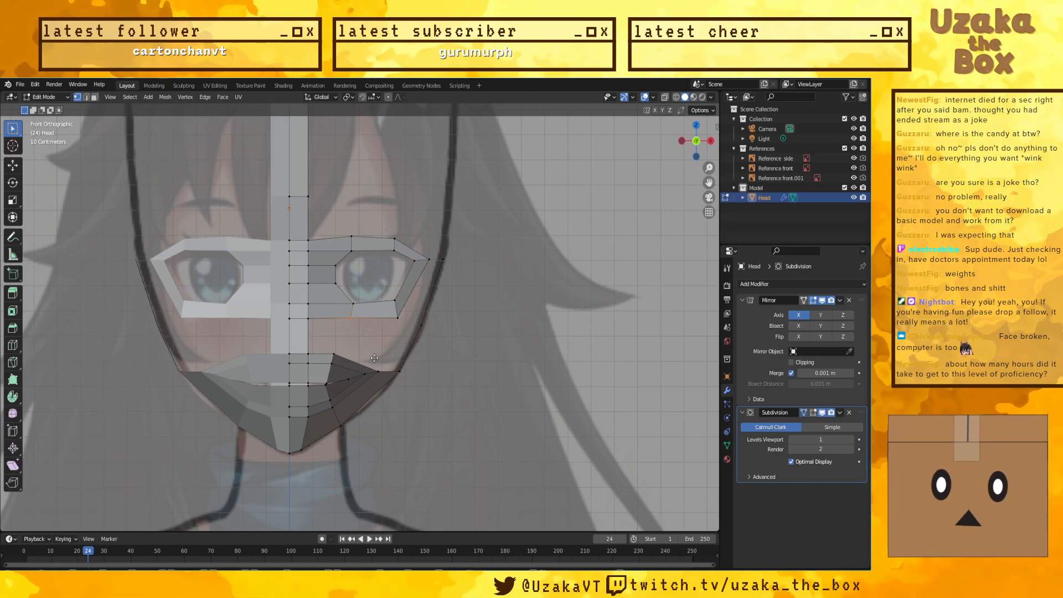
key("g")
key("x")
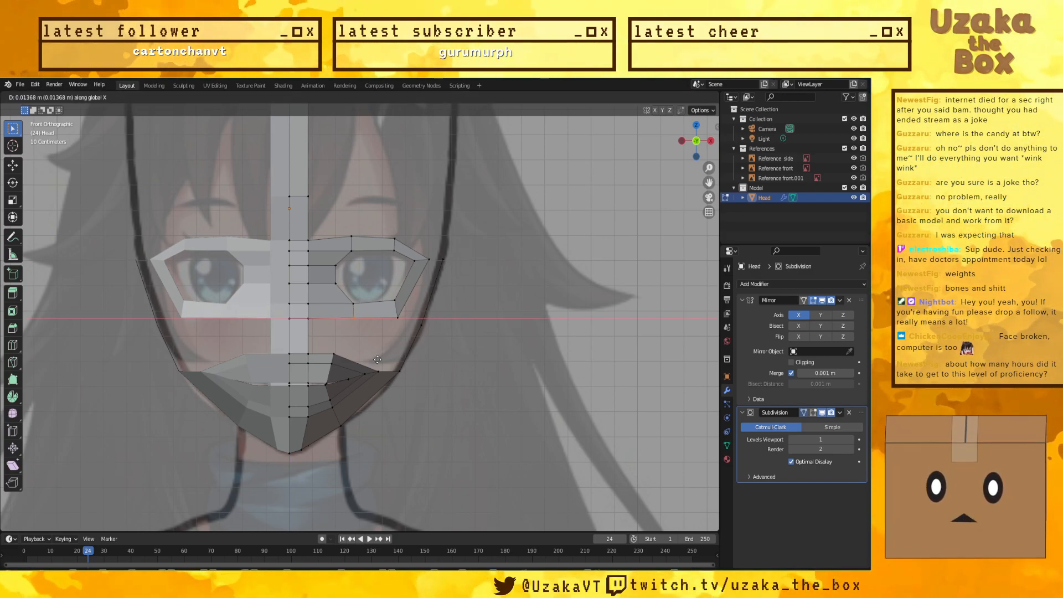
left_click(377, 359)
middle_click_drag(377, 360, 319, 374)
key("g")
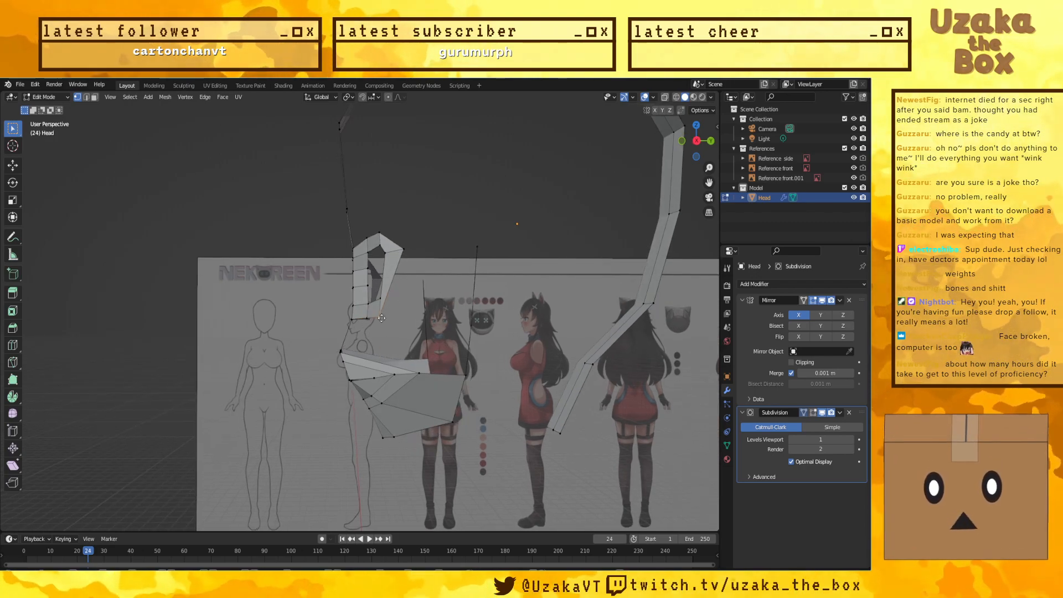
key("y")
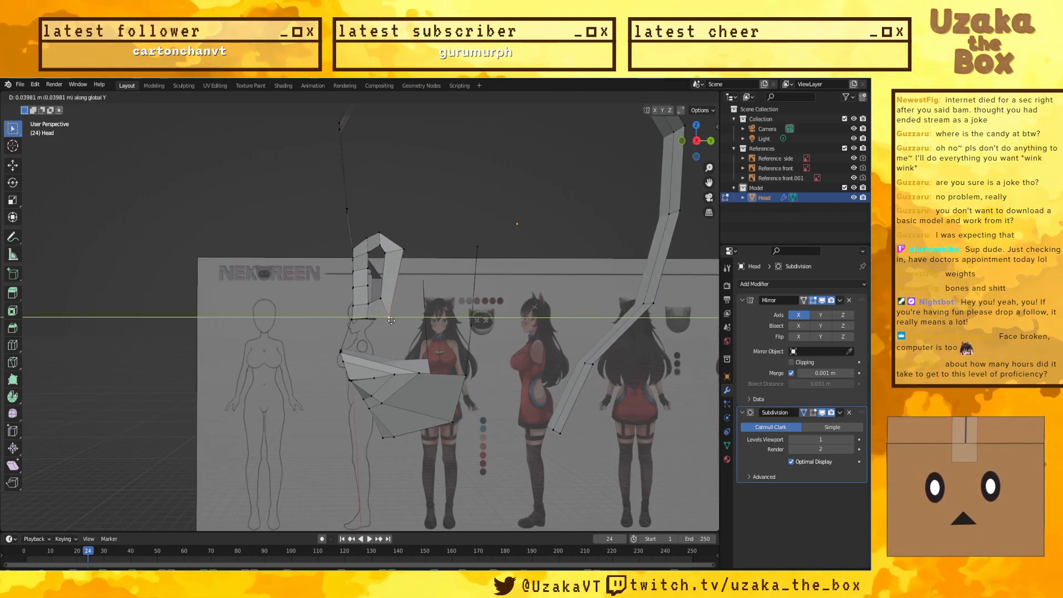
left_click(388, 317)
Step: Connect the eye ring's lower outer corner to the second-highest jawline vertex with an edge
key("g")
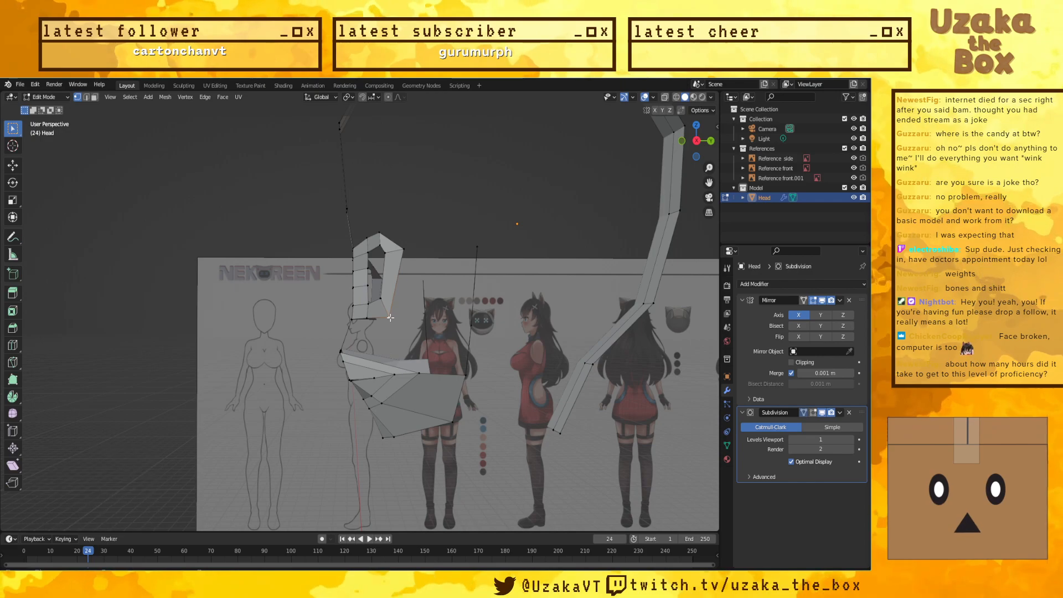
right_click(485, 359)
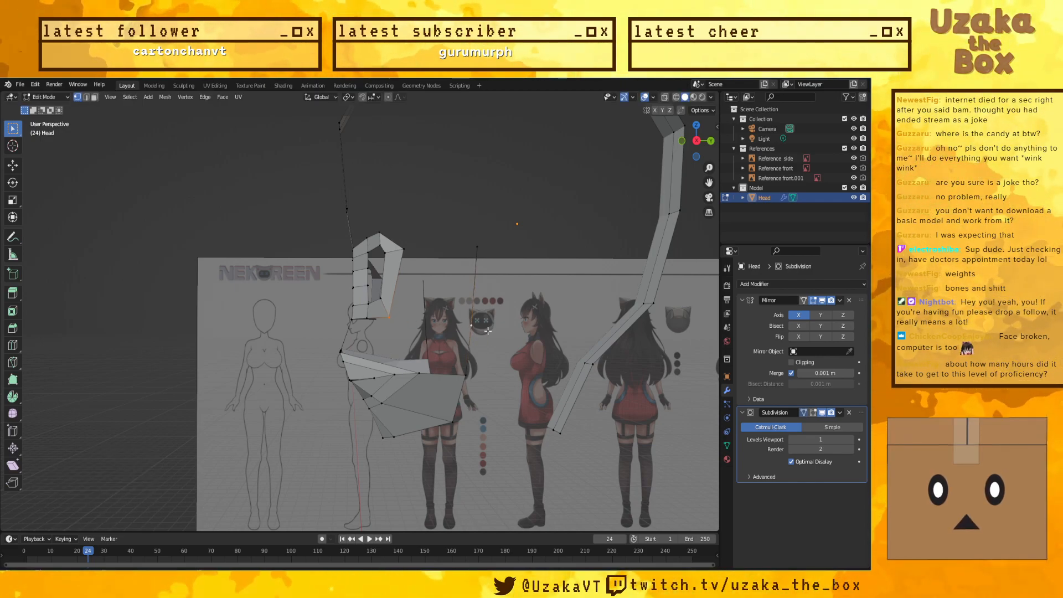
key("f")
Step: Fill the cheek faces between the eye ring's underside and the upper mouth edge, from the nose strip out to the jawline chain
middle_click_drag(486, 359, 377, 378)
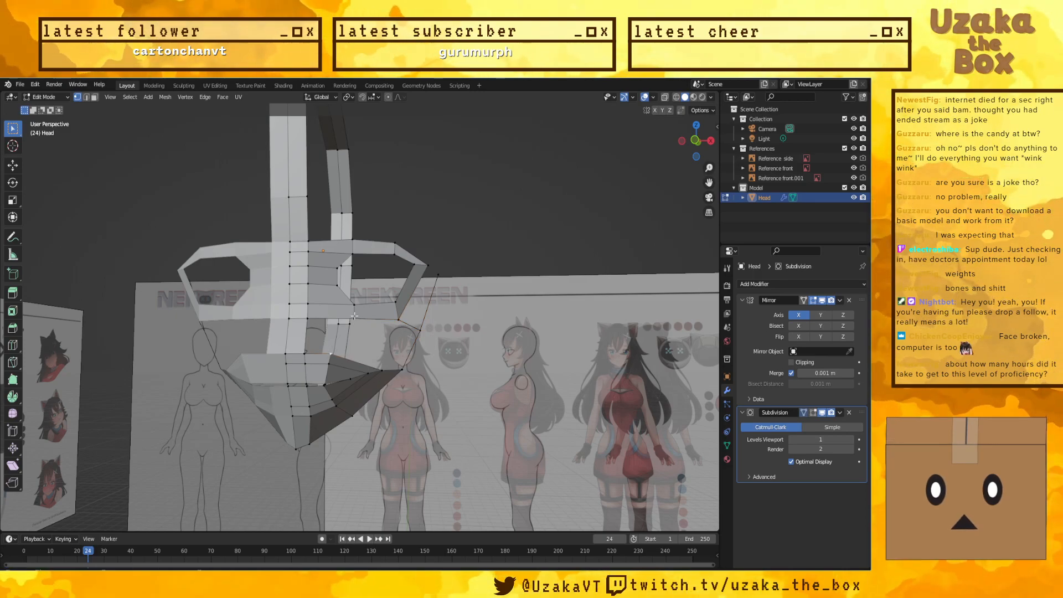
key("f")
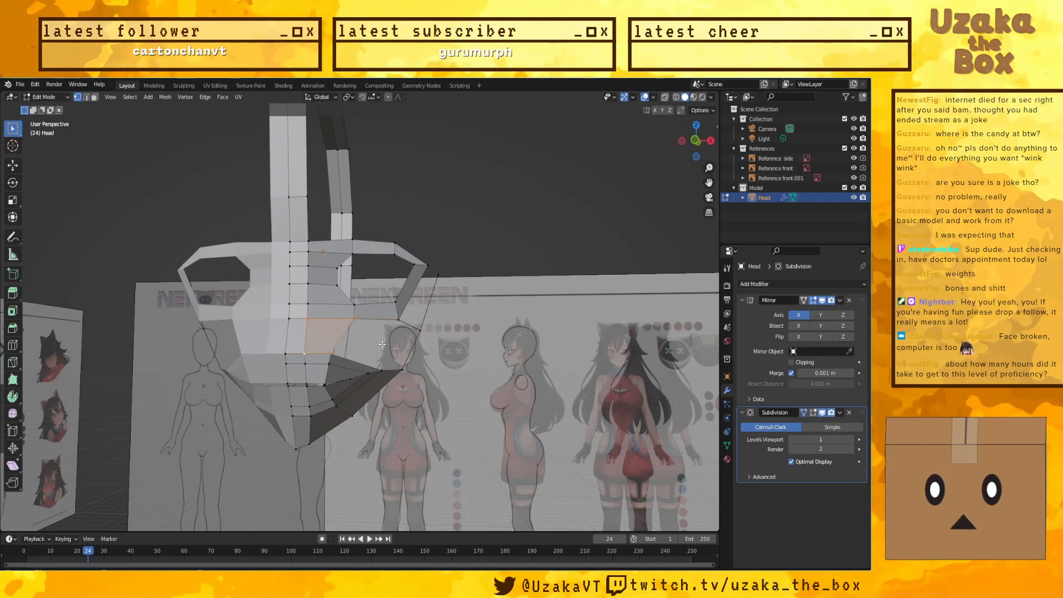
middle_click_drag(383, 344, 336, 375)
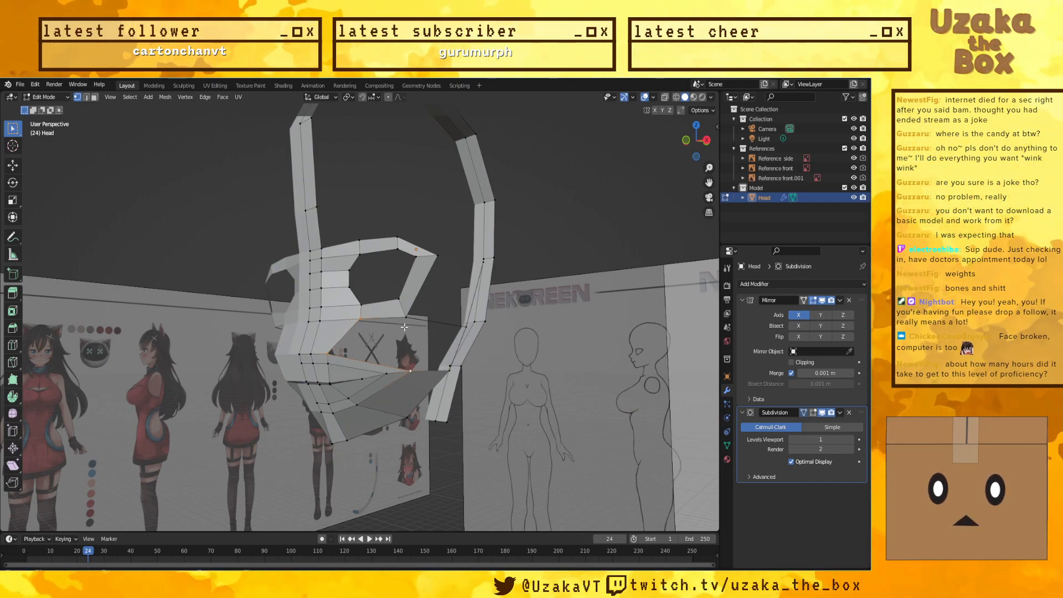
key("alt+a")
middle_click_drag(441, 378, 468, 355)
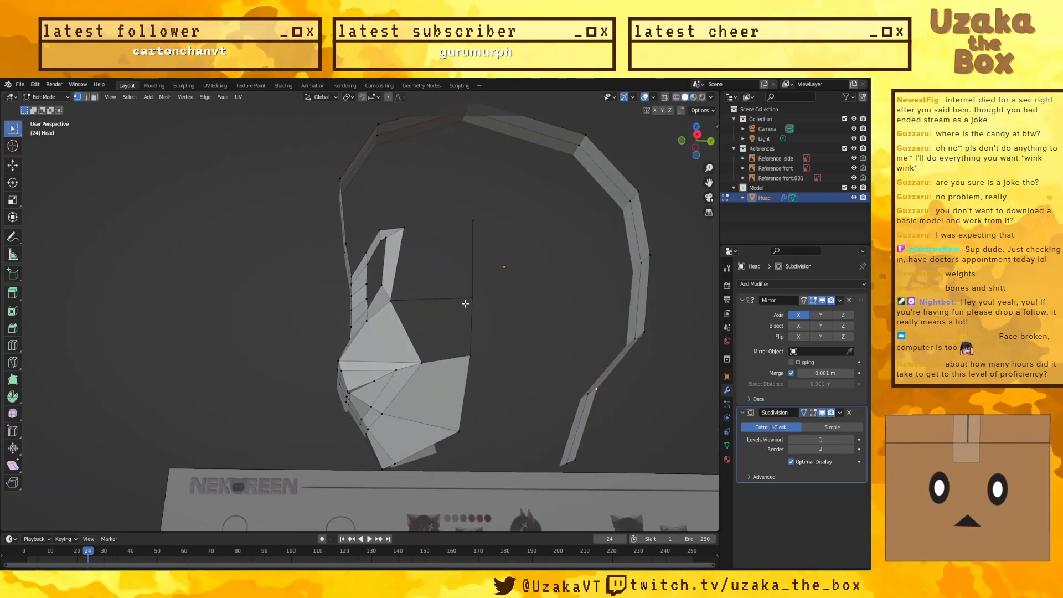
key("f")
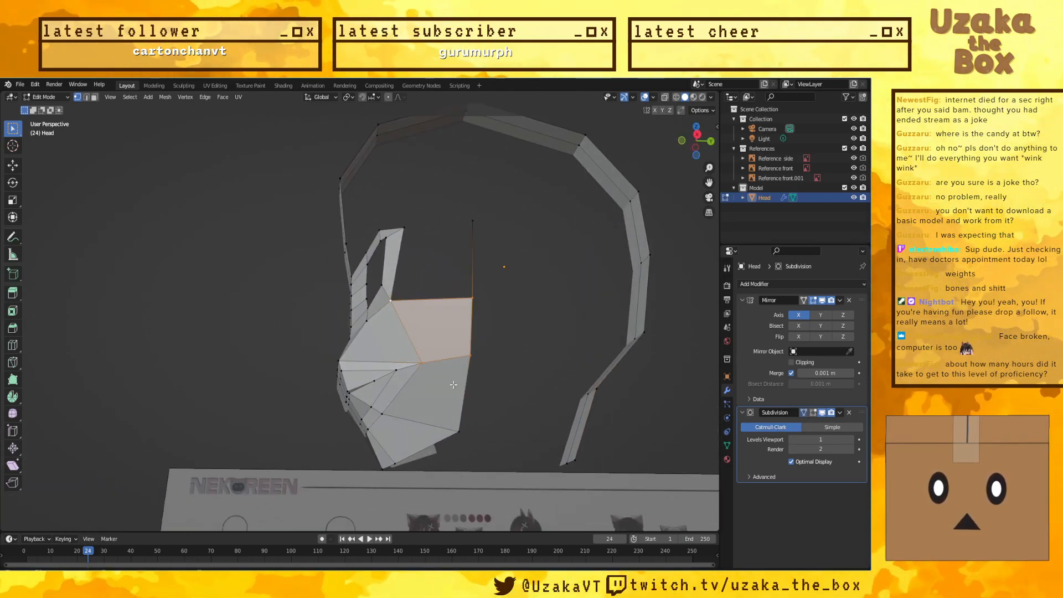
Step: Add one loop cut across the lower cheek, running from just below the mouth corner out to the jawline, at a factor of about -0.113
key("alt+a")
middle_click_drag(518, 355, 494, 416)
key("KP_1")
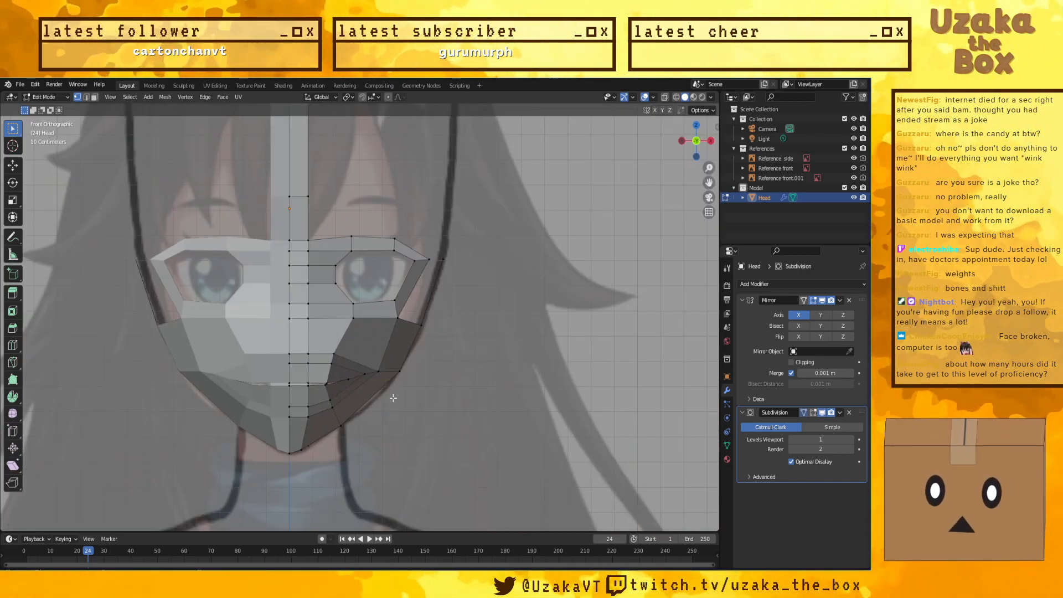
mouse_move(379, 416)
middle_mouse_down()
mouse_move(387, 411)
mouse_move(373, 409)
middle_mouse_up()
key("ctrl+r")
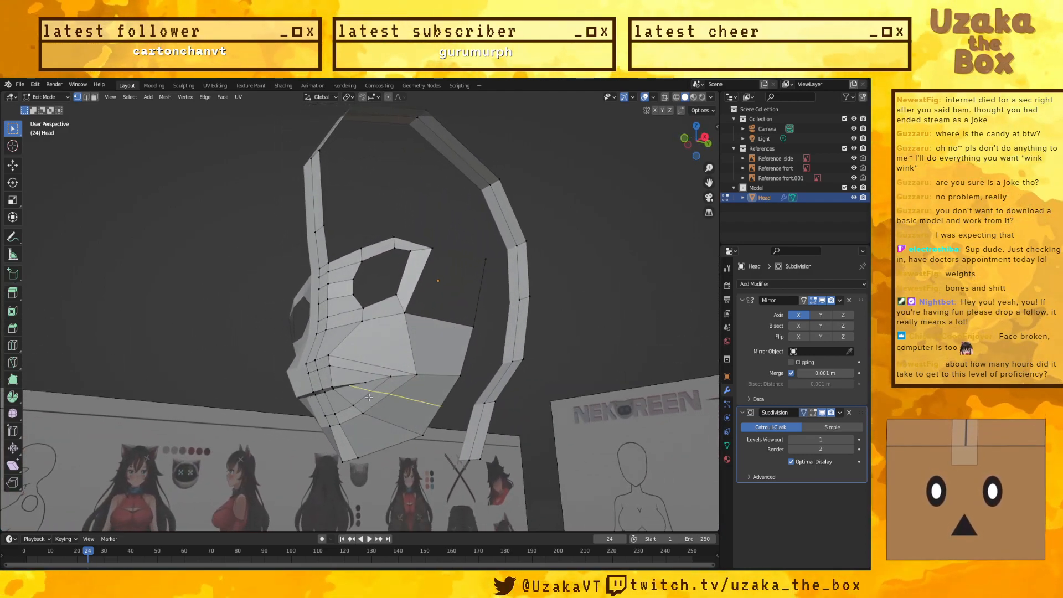
left_click(370, 397)
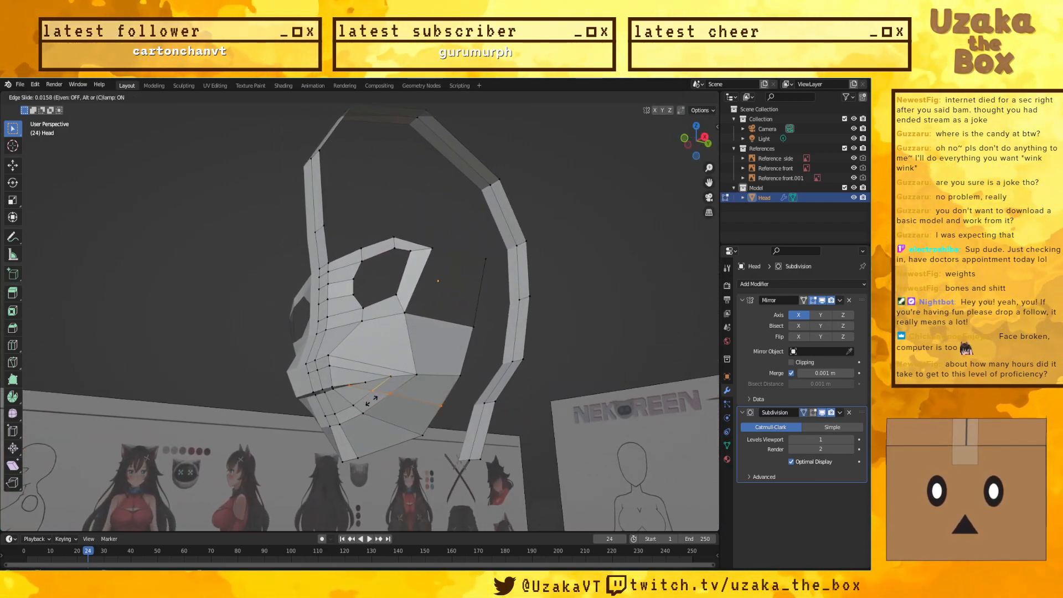
left_click(371, 405)
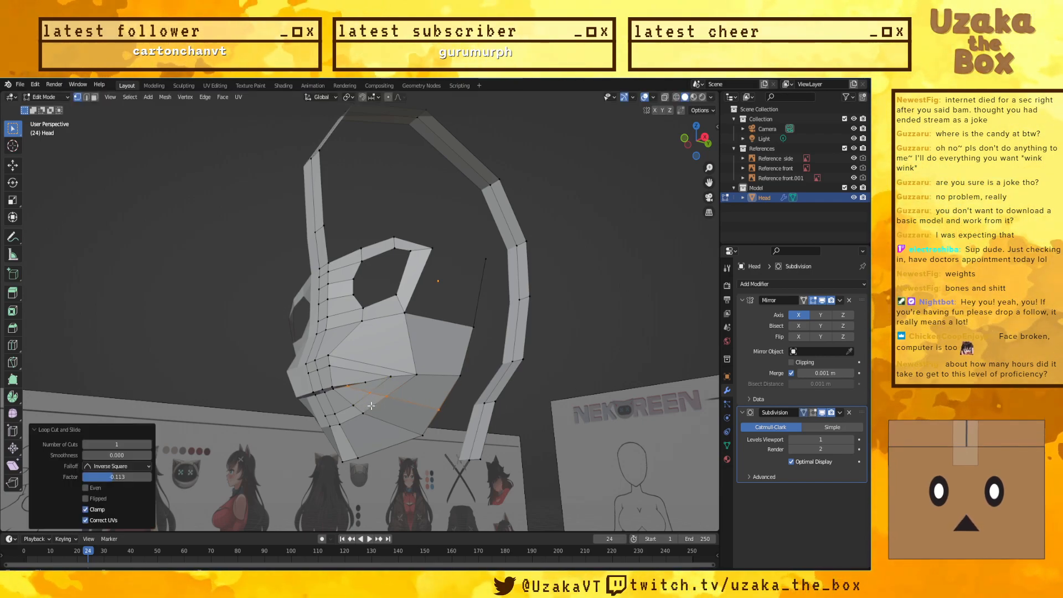
Step: Shift the new loop's vertices outward and down in front view: outer about 0.010/-0.008 m, middle 0.014/-0.010 m, inner 0.006/-0.004 m in X/Z
key("KP_3")
key("KP_1")
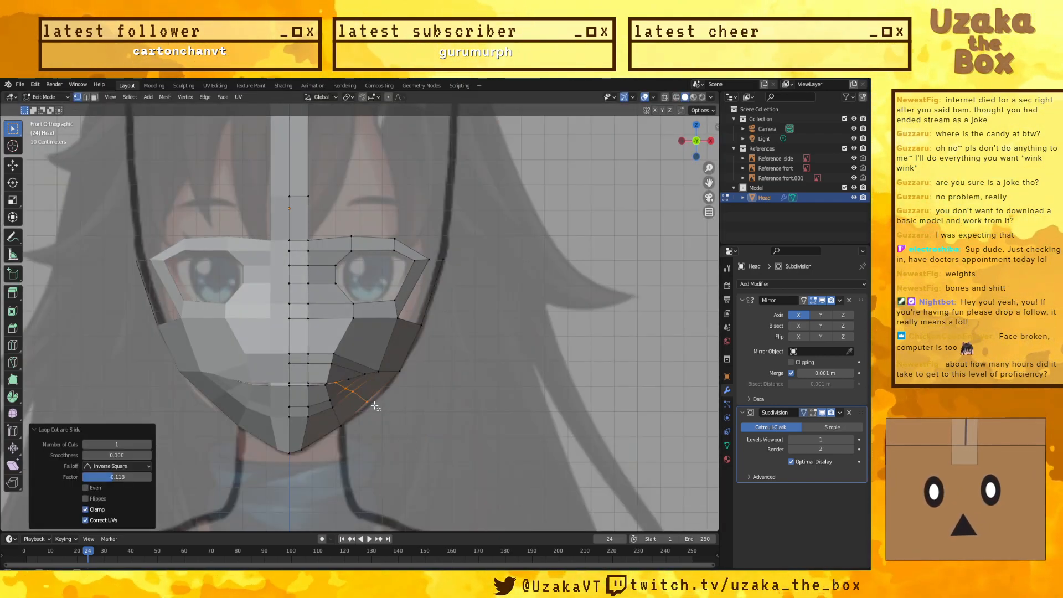
left_click(367, 400)
left_click(404, 431)
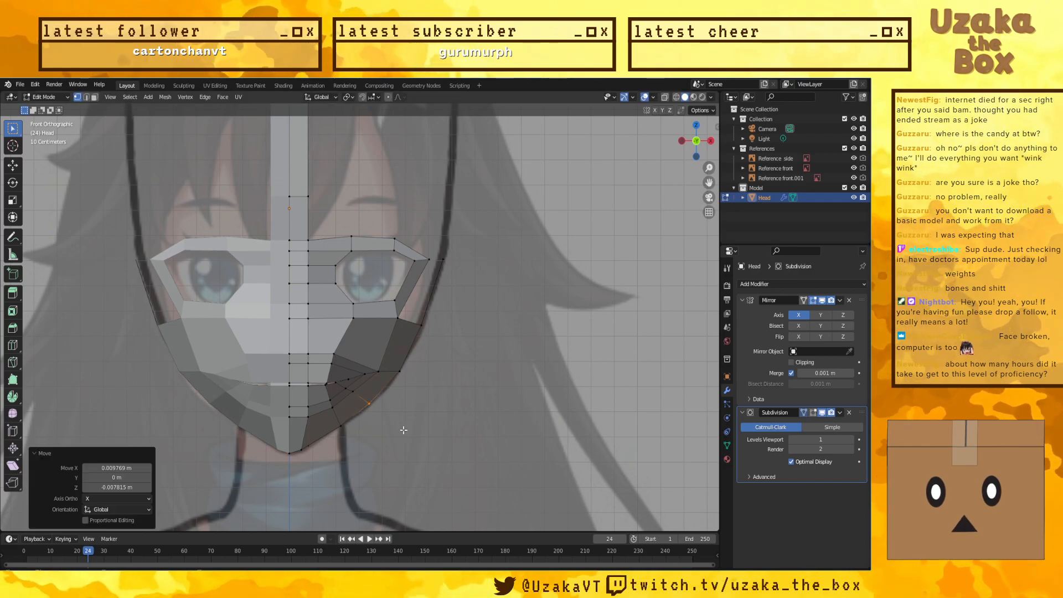
key("g")
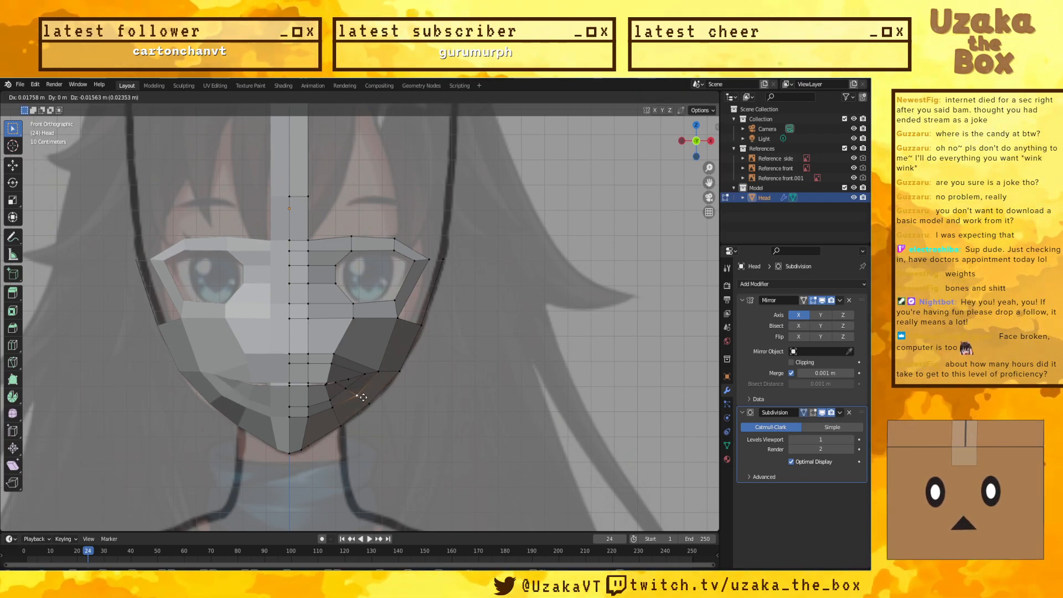
left_click(363, 397)
key("g")
left_click(345, 389)
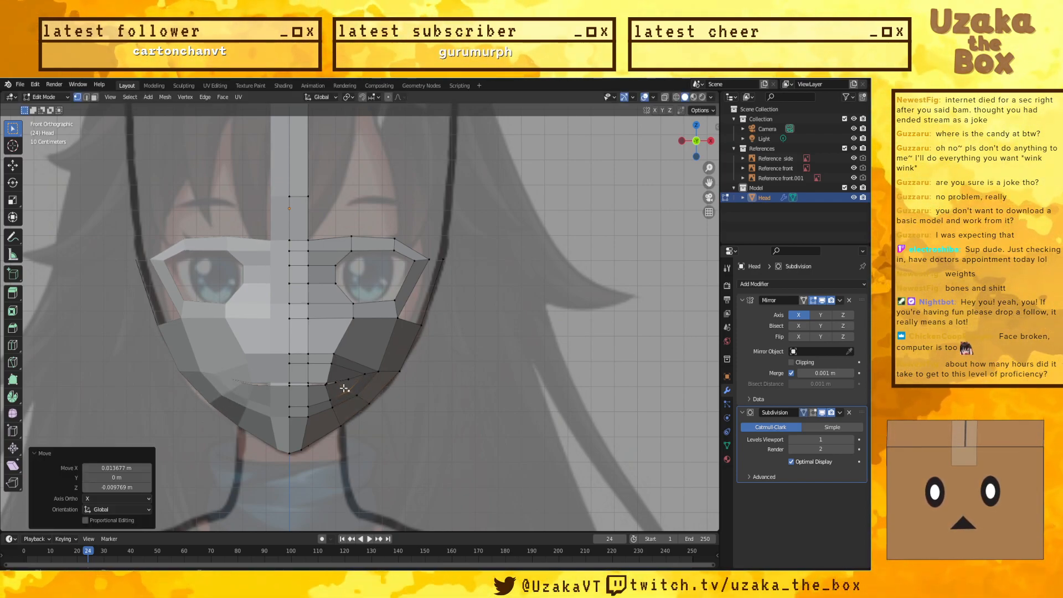
key("g")
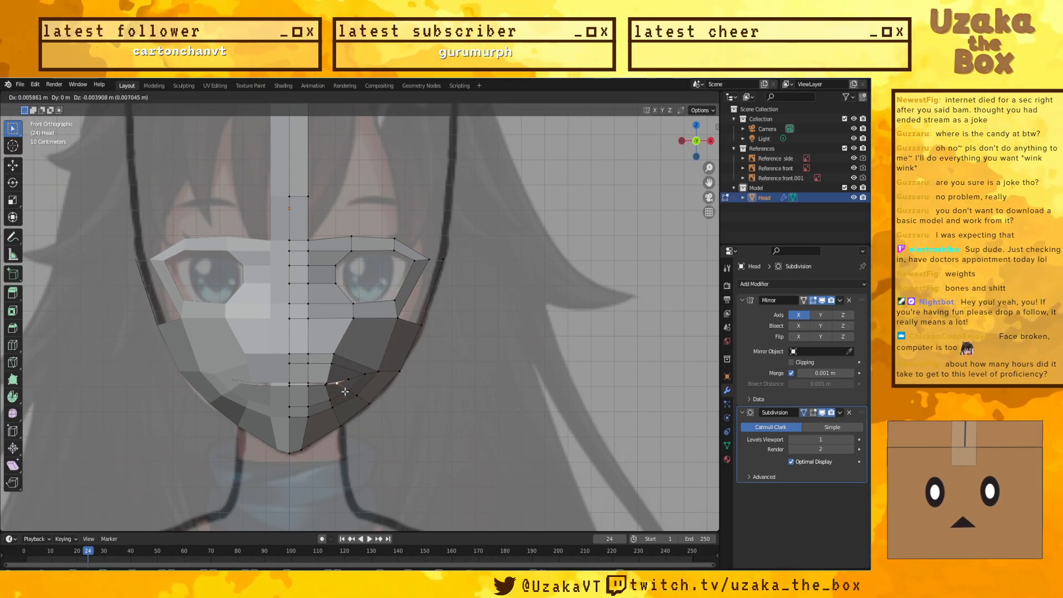
left_click(345, 392)
Step: Move the lower jawline vertex beside the chin about 0.01 m outward along X to meet the reference outline
middle_click_drag(345, 391, 445, 408)
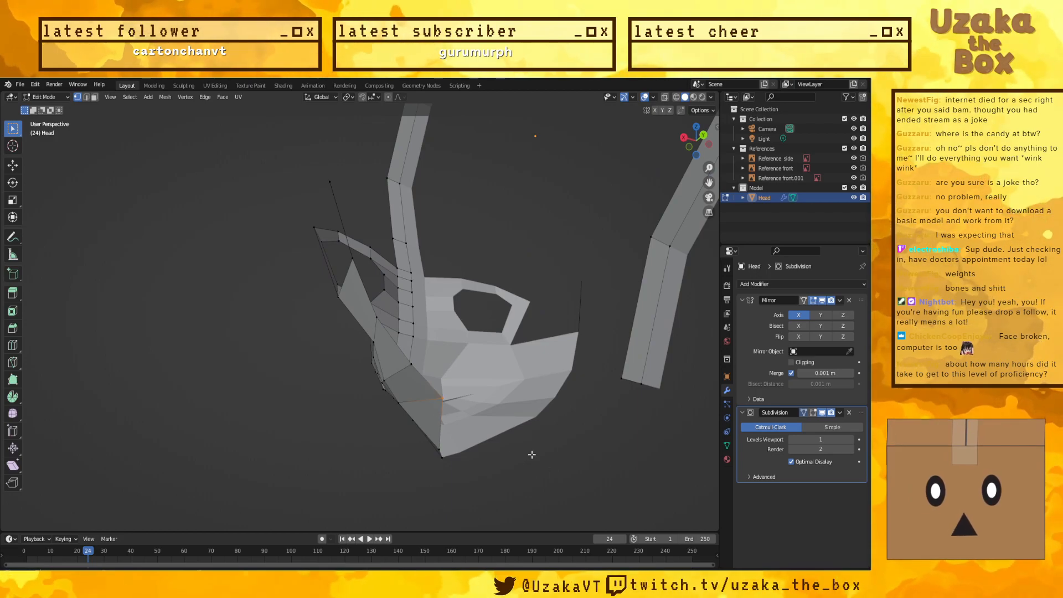
key("KP_3")
key("KP_1")
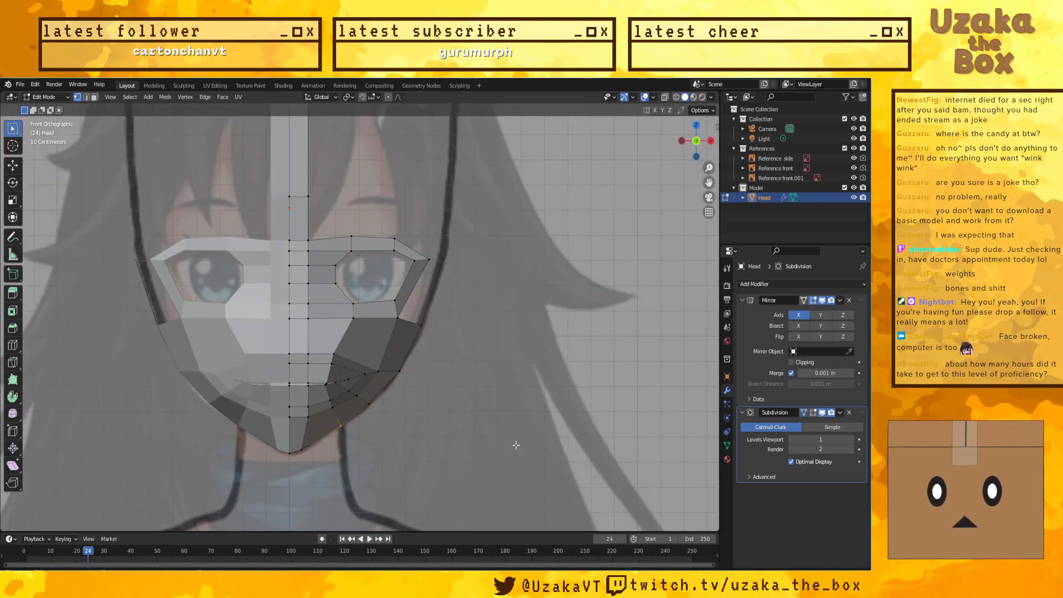
key("g")
key("y")
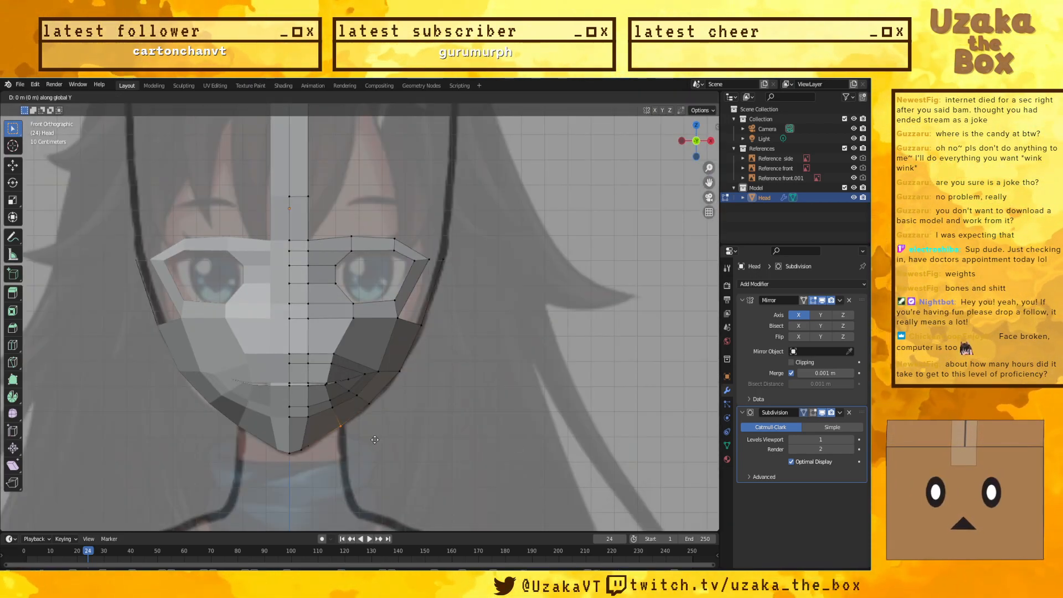
key("x")
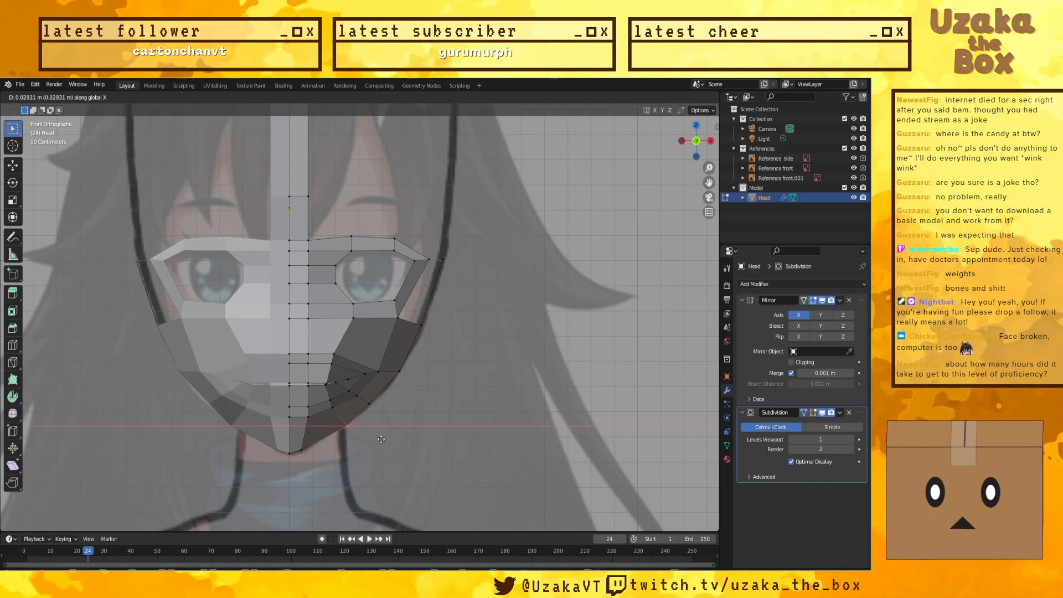
left_click(375, 439)
Step: Try lowering the lower jawline vertex about 0.057 m along Z and moving the adjacent chin vertex about 0.036 m outward along X
middle_click_drag(375, 439, 333, 366)
key("g")
key("z")
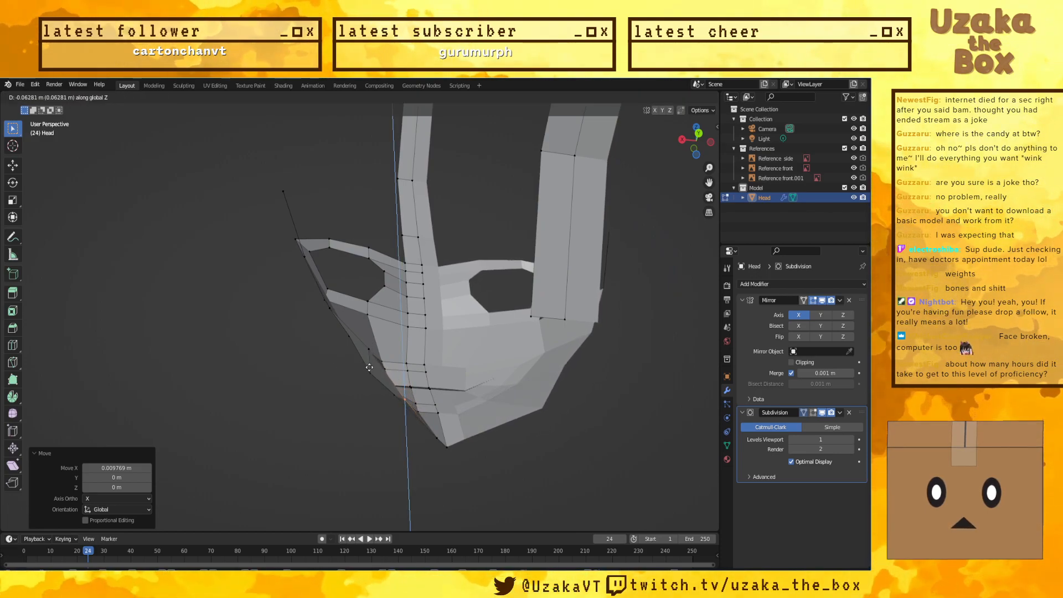
left_click(370, 366)
middle_click_drag(371, 365, 340, 327)
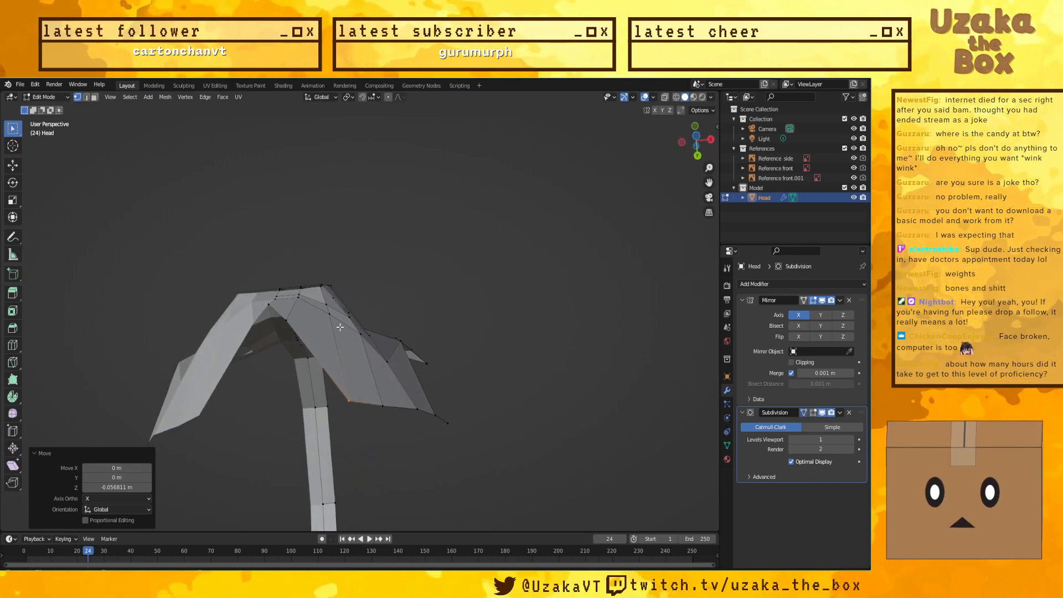
left_click(287, 321)
key("g")
key("x")
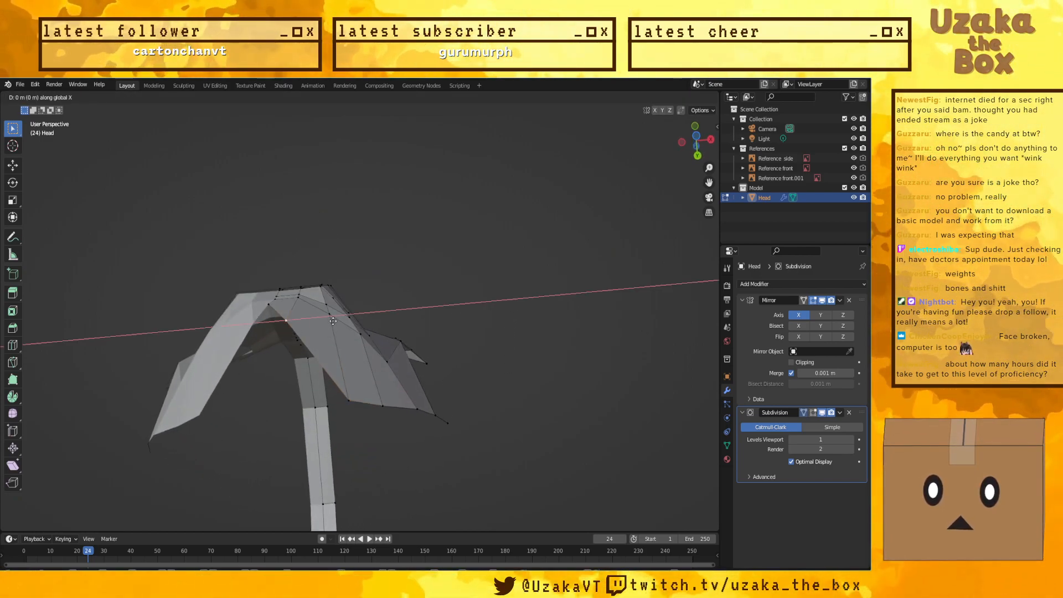
left_click(350, 391)
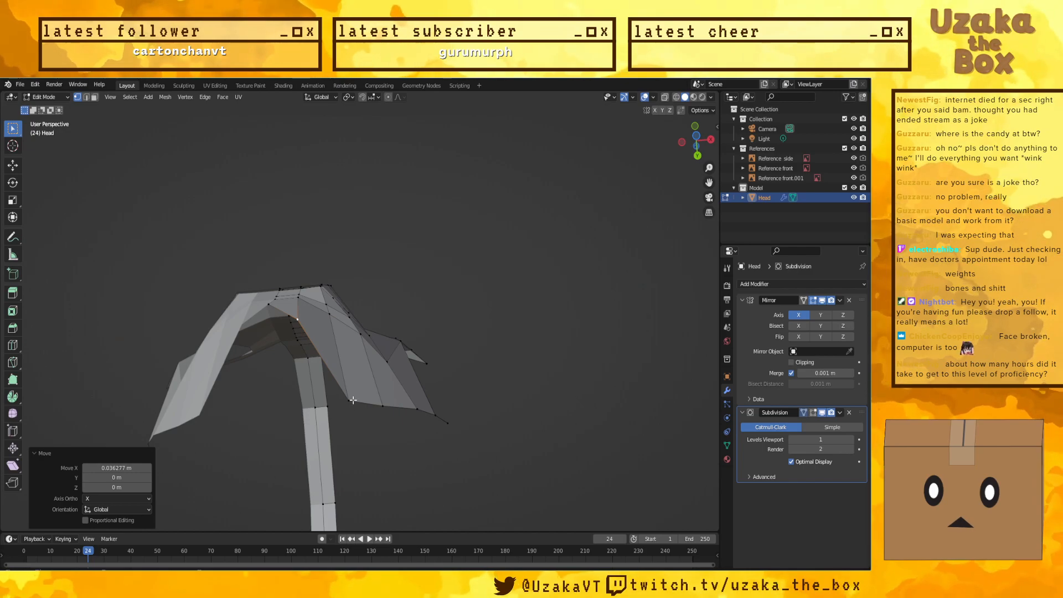
key("KP_3")
key("KP_1")
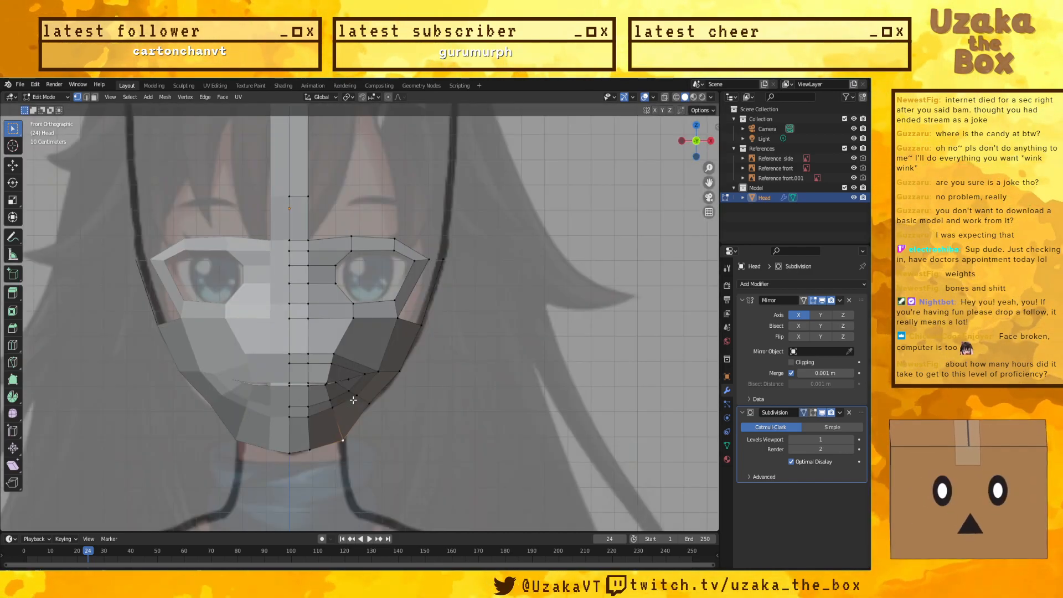
Step: Undo the chin vertex's outward move and the lower jawline vertex's downward move
key("ctrl+z")
key("ctrl+z")
key("ctrl+z")
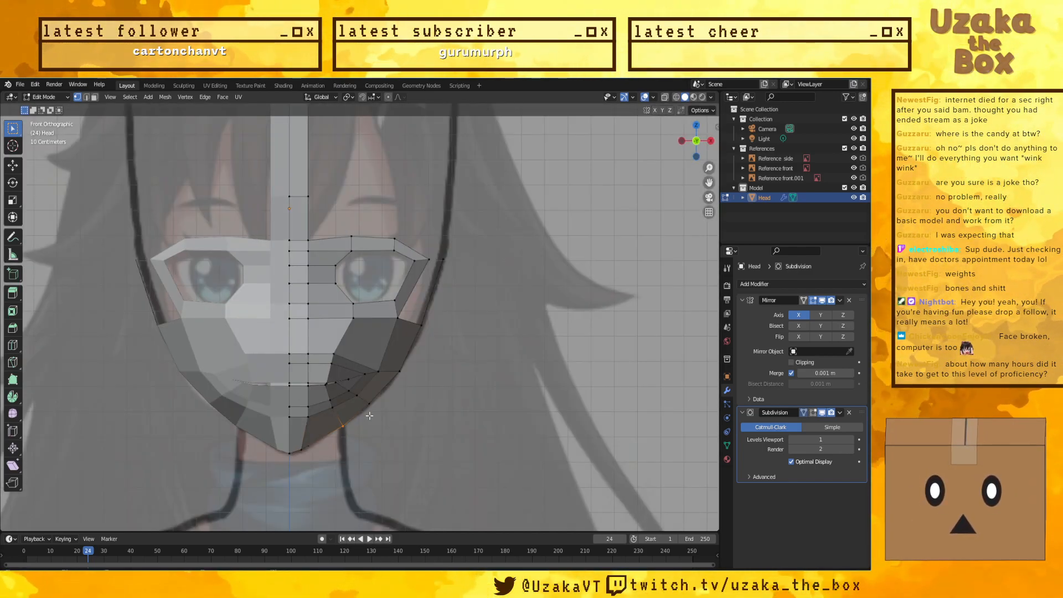
Step: Fill the face between the eye ring's outer edge and the top segment of the jawline chain
key("shift+z")
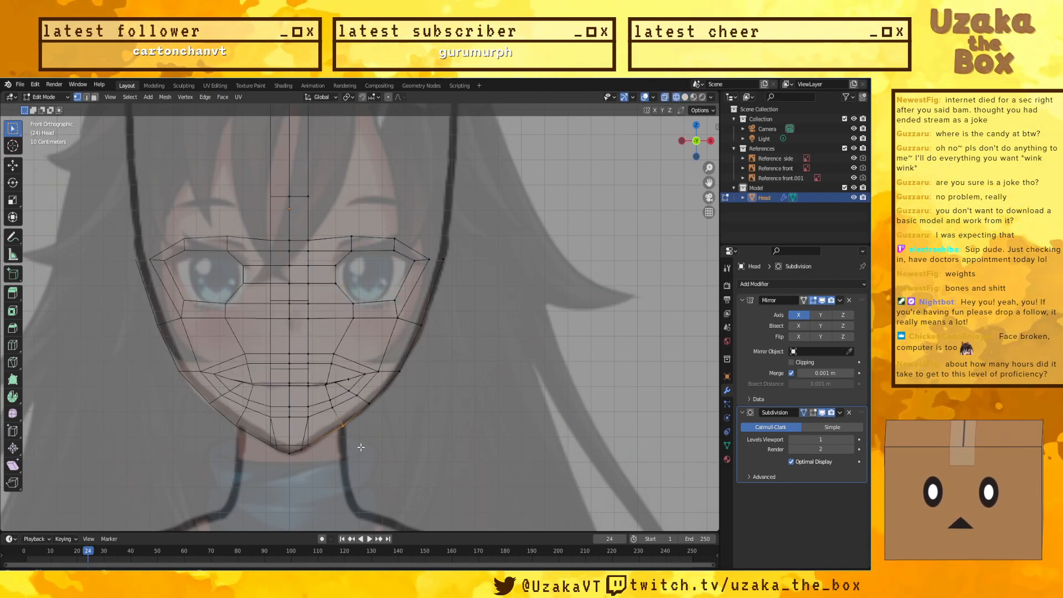
middle_click_drag(295, 444, 225, 448)
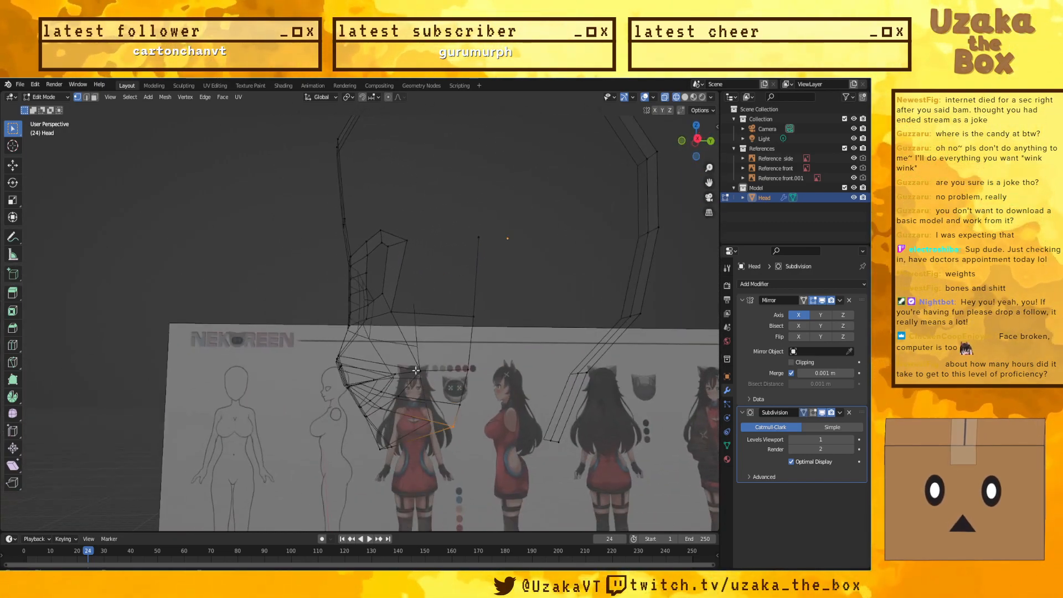
key("shift+z")
middle_click_drag(339, 281, 394, 278)
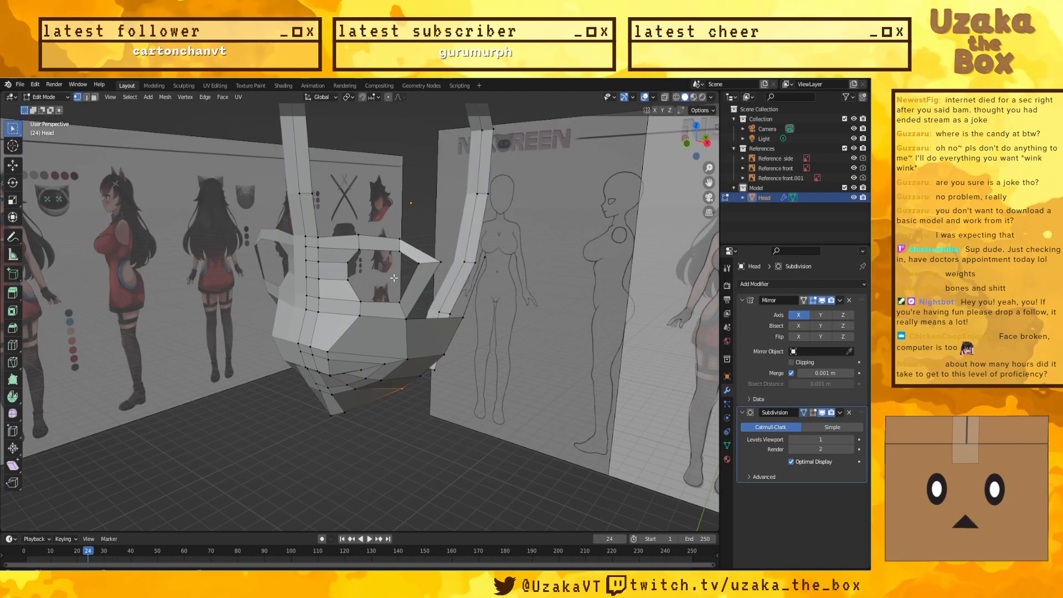
key("KP_3")
key("KP_1")
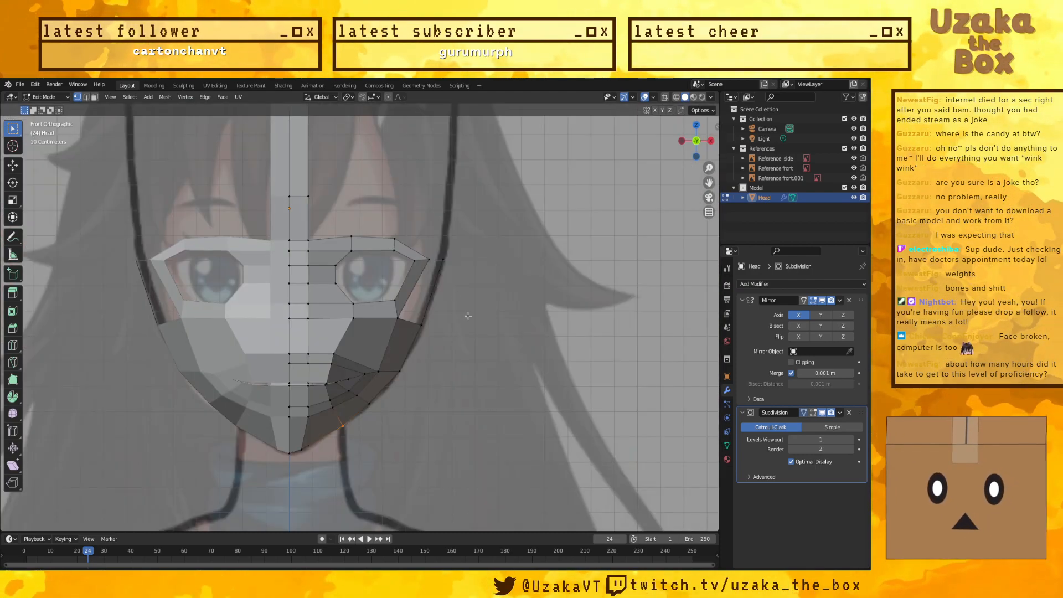
left_click(422, 325, "shift")
left_click(398, 318, "shift")
key("f")
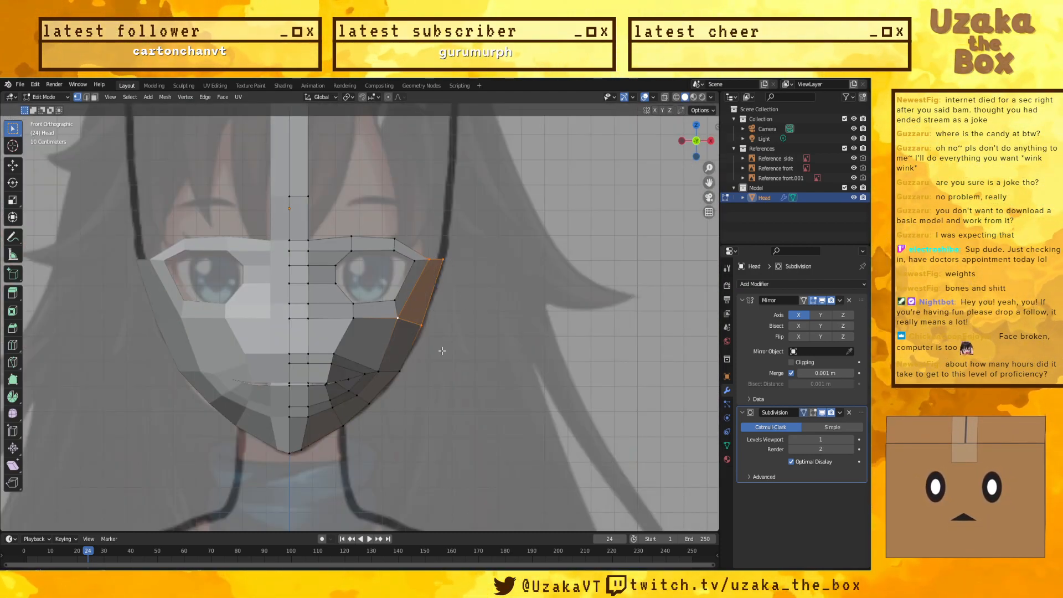
left_click(489, 320)
middle_click_drag(474, 320, 407, 320)
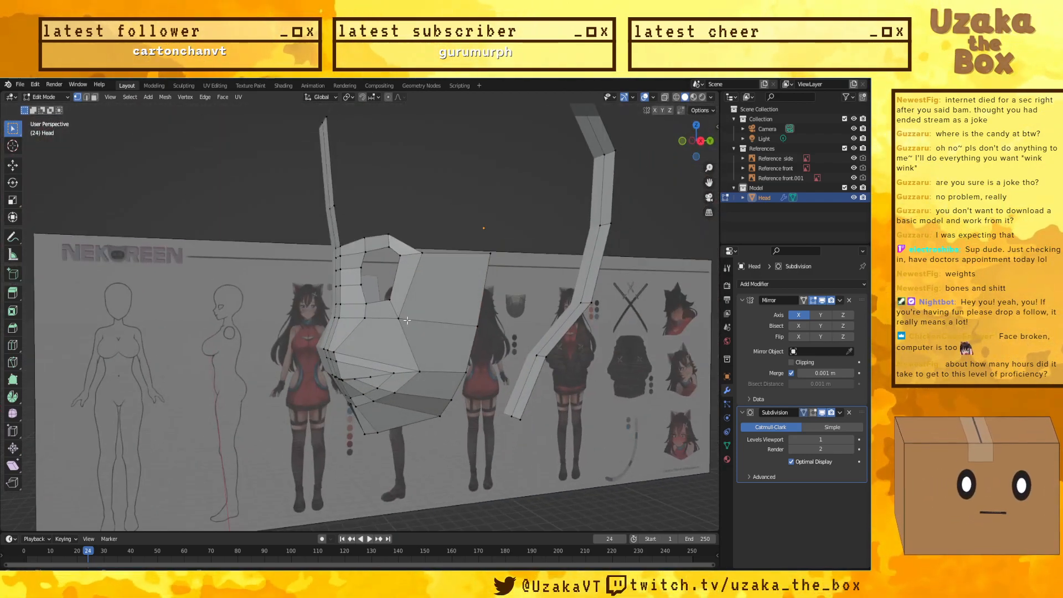
Step: Add one centred loop cut between the nose strip and the eye ring's inner edge, running from the brow down to the upper mouth edge
middle_click_drag(465, 307, 441, 313)
key("KP_1")
scroll(376, 292, "up", 6)
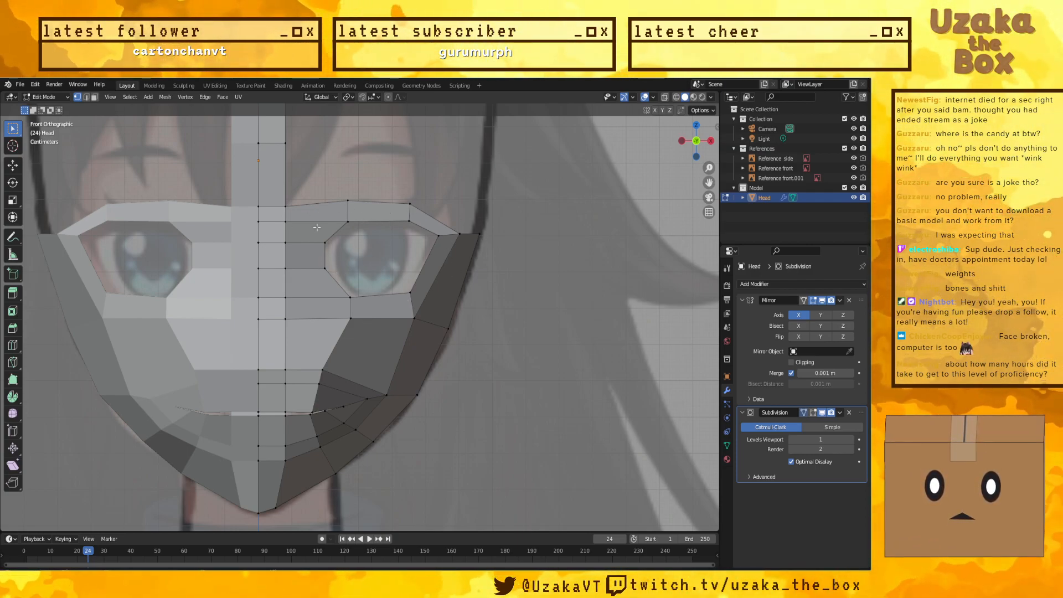
left_click(356, 212, "alt")
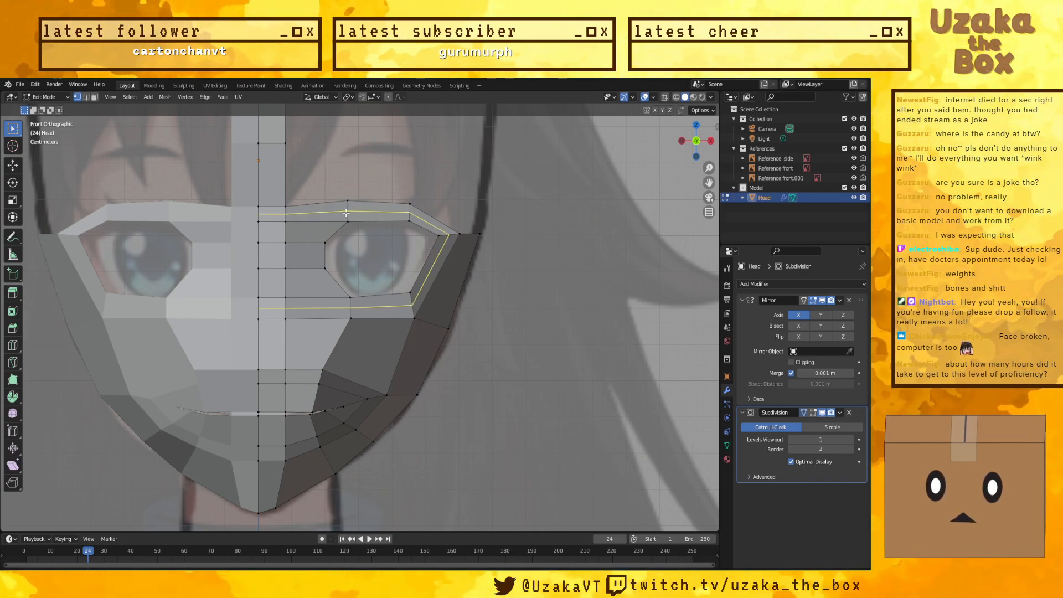
key("alt+a")
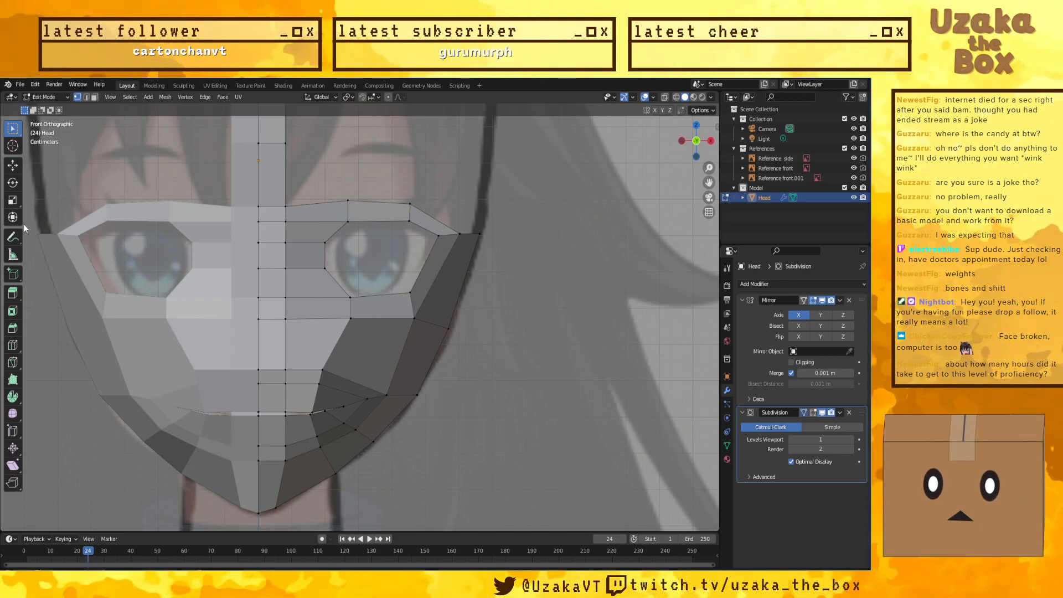
left_click(13, 344)
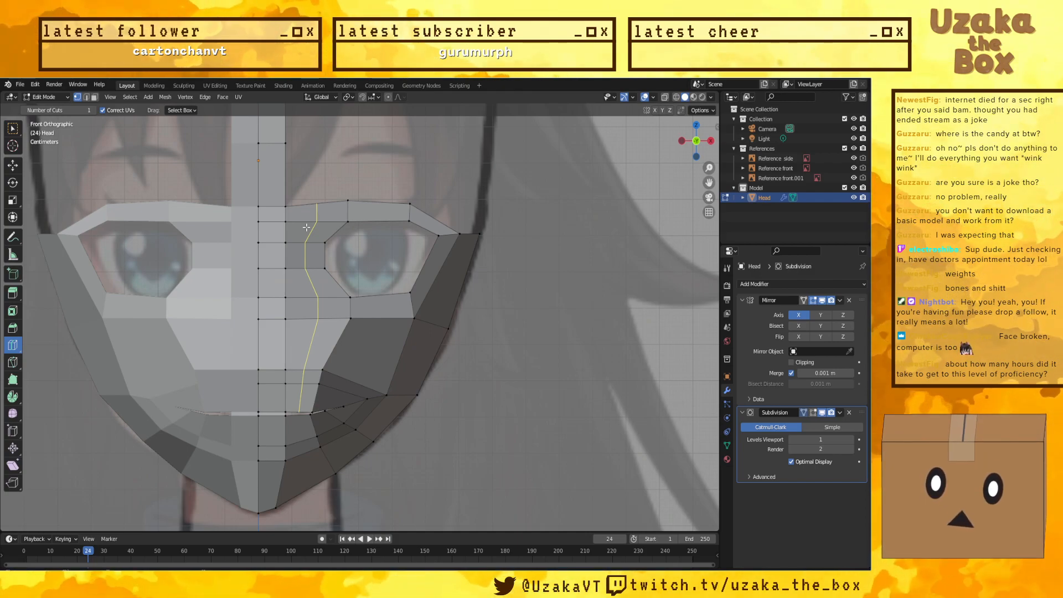
left_click(306, 227)
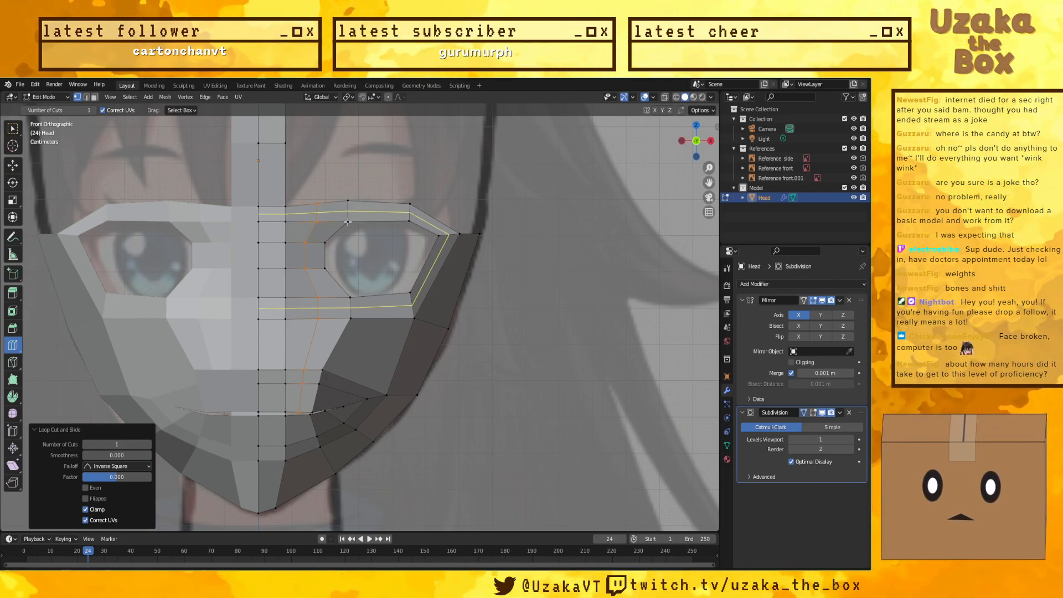
left_click(11, 128)
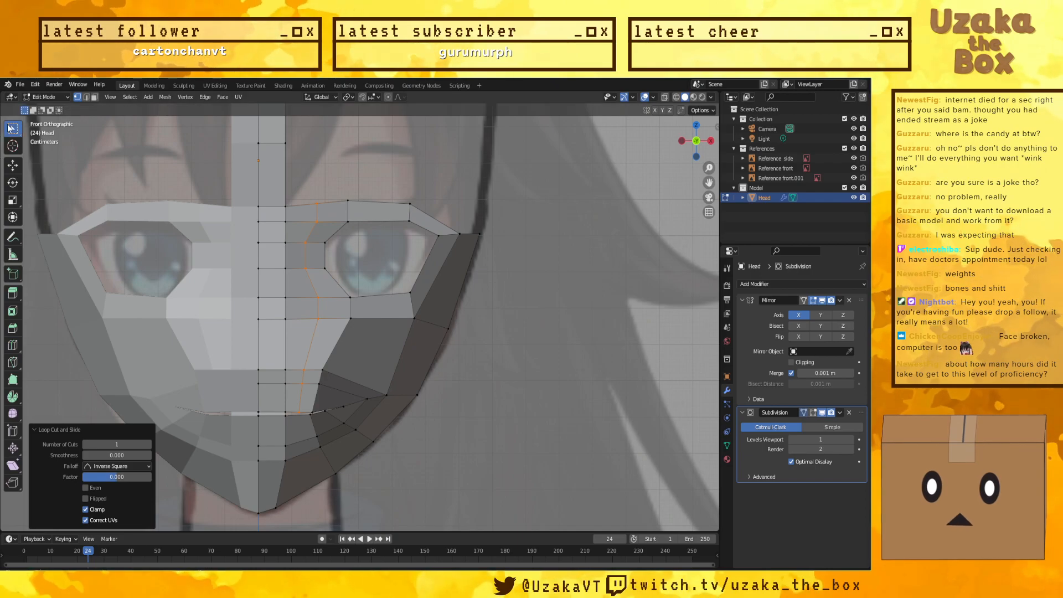
Step: Subdivide the new loop's top edge, which crosses the eye ring's upper band, with one cut
left_click(314, 202)
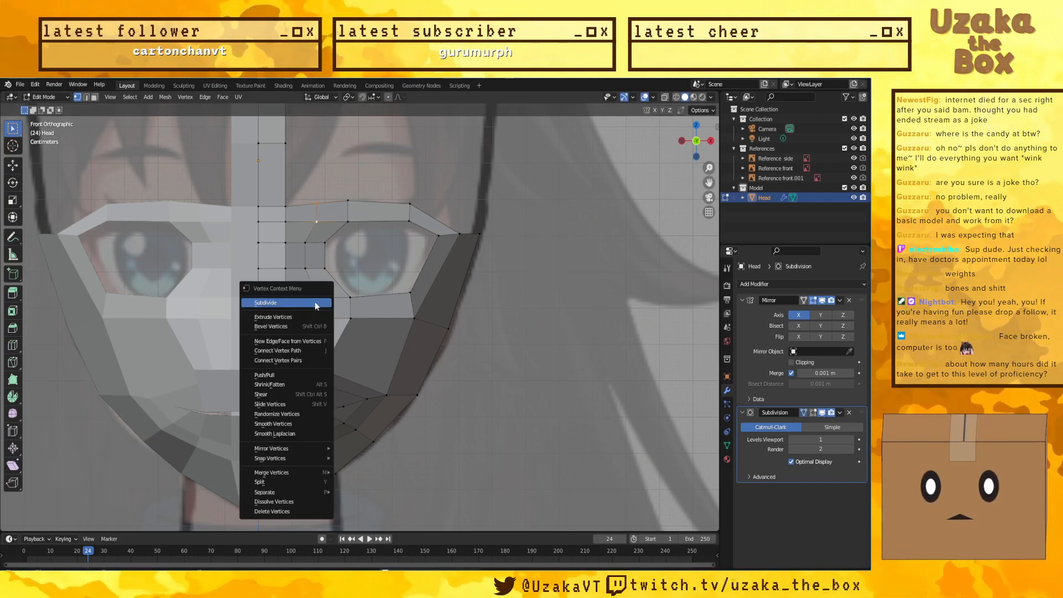
left_click(317, 202, "shift")
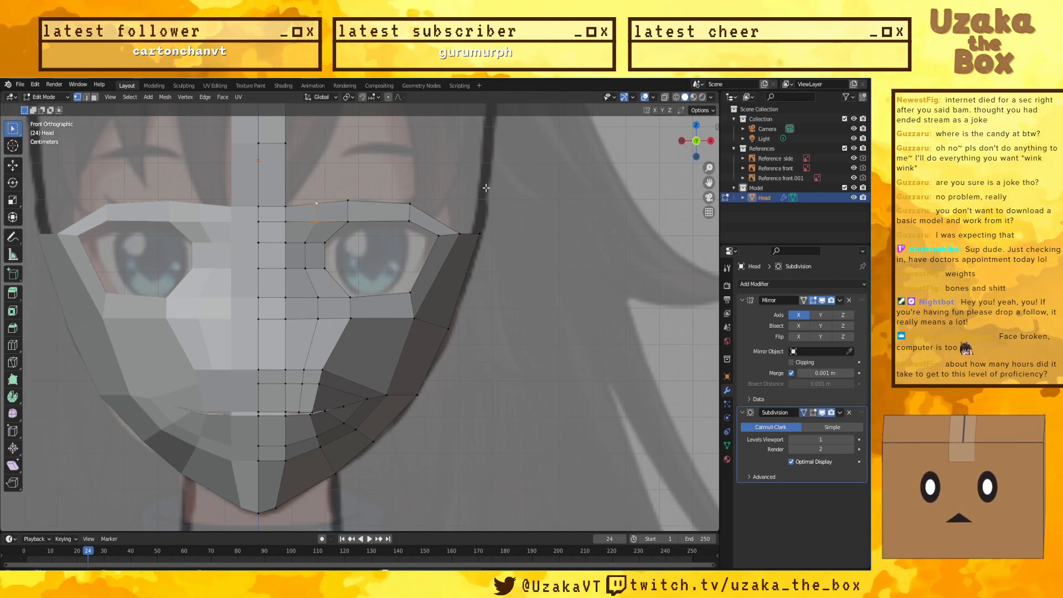
right_click(543, 191)
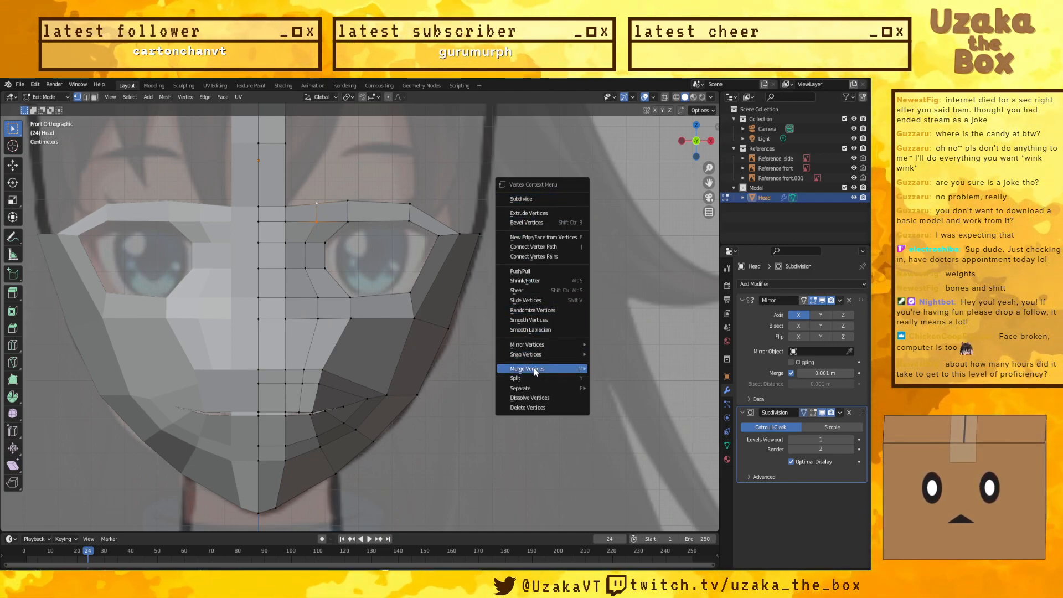
left_click(540, 195)
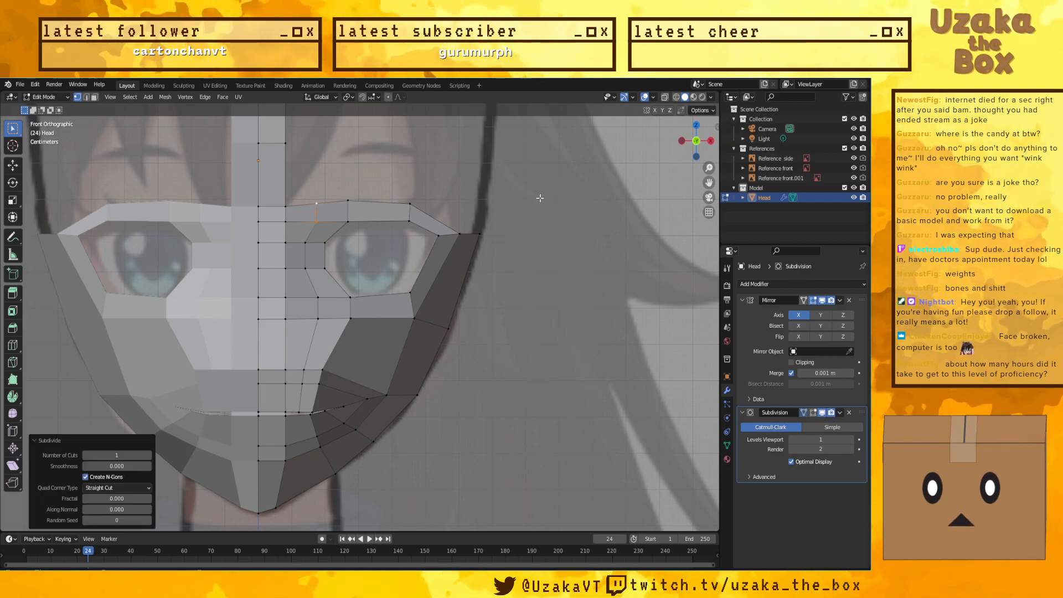
Step: Subdivide the new loop's lower edge, which crosses the eye ring's lower band, with one cut
left_click(317, 308)
right_click(488, 310)
left_click(481, 312)
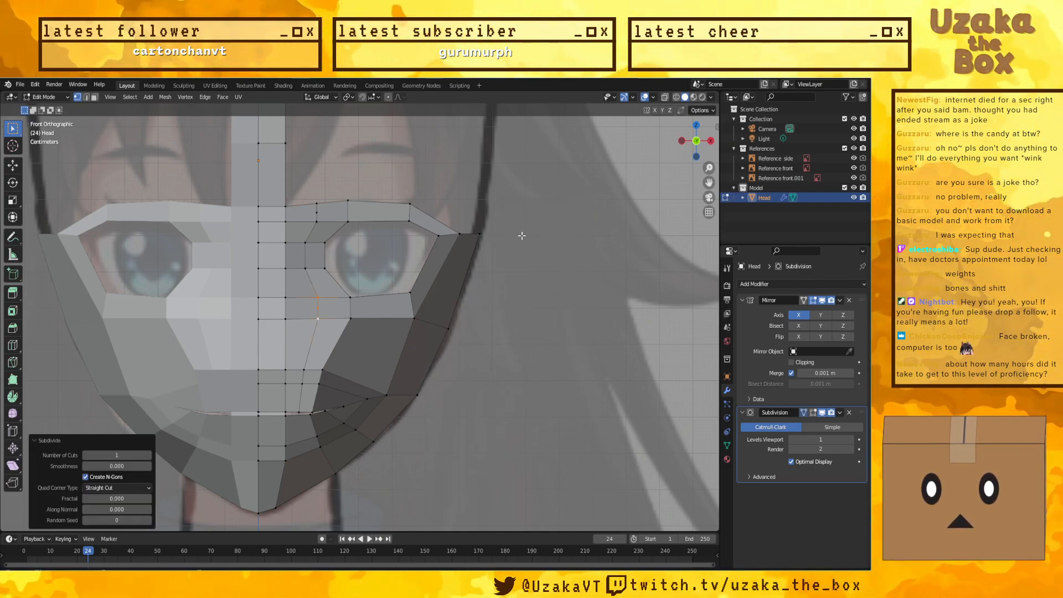
Step: Add one centred loop cut along the eye ring's band, running around the outer side of the eye from the upper to the lower band
left_click(517, 237)
left_click(345, 309, "alt")
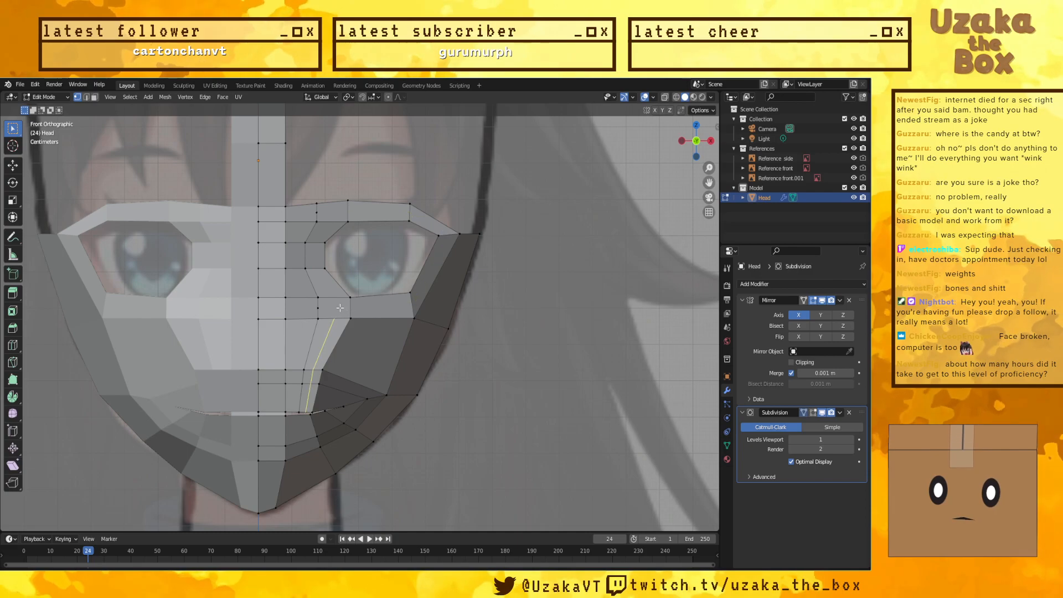
left_click(355, 305, "alt")
key("g")
key("g")
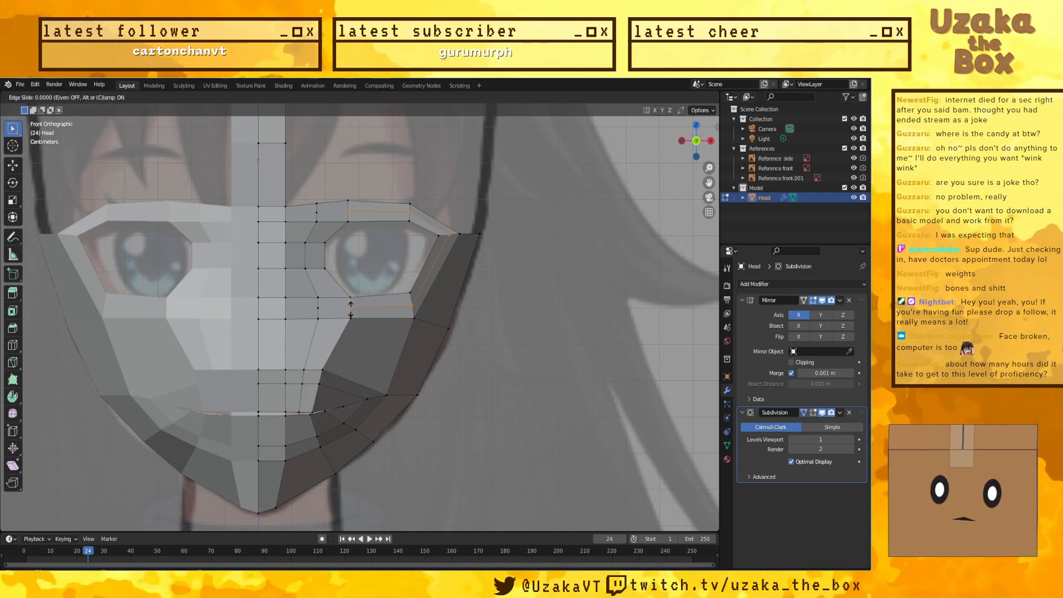
right_click(351, 309)
Step: Replace the n-gon in the eye ring's upper band near the nose with two stacked quads joined to the subdivided edge's vertex
left_click(347, 219)
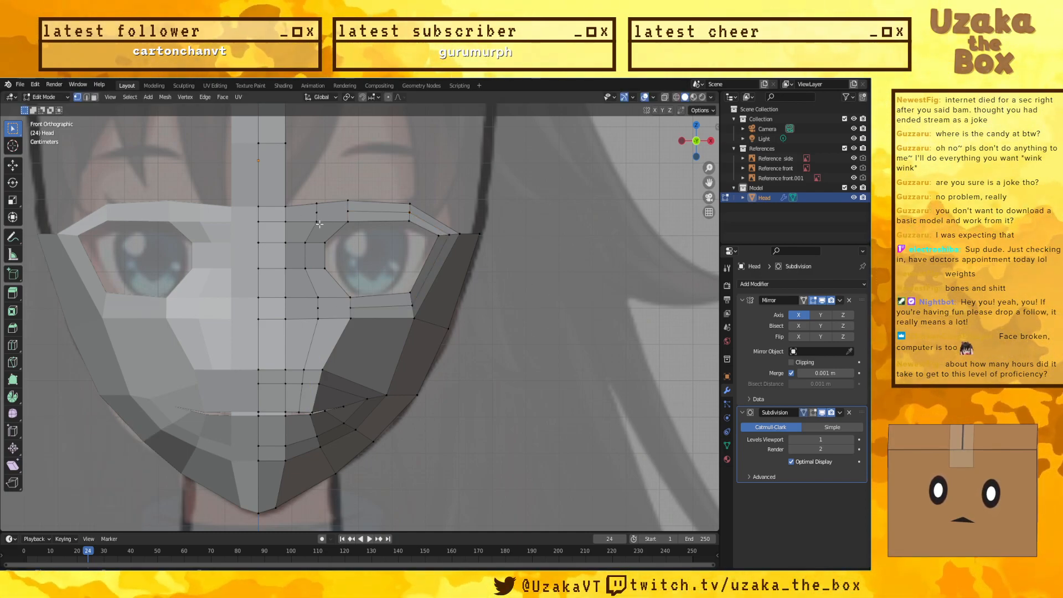
left_click(333, 202, "shift")
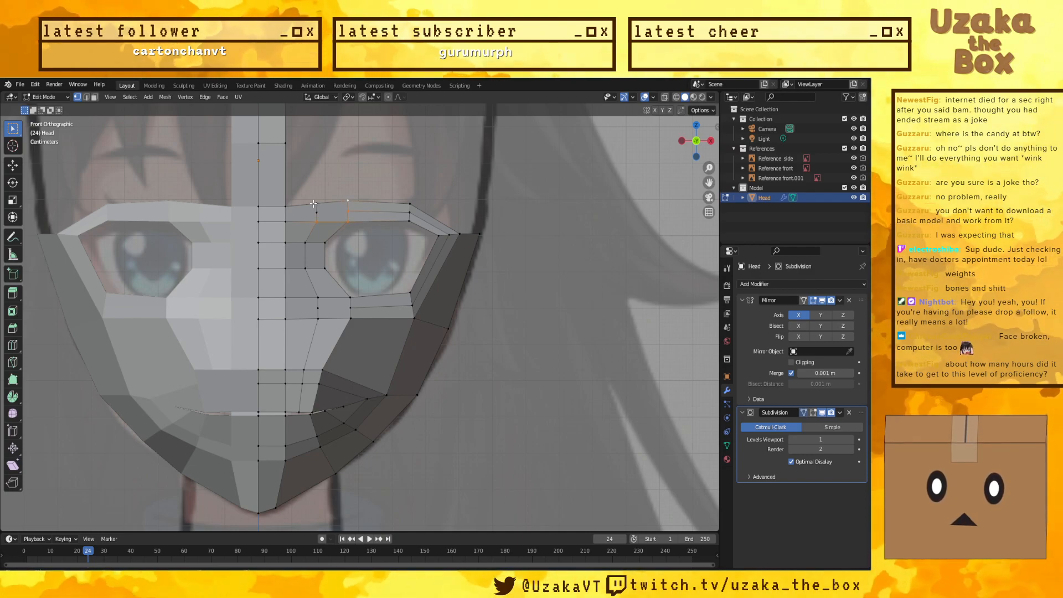
key("x")
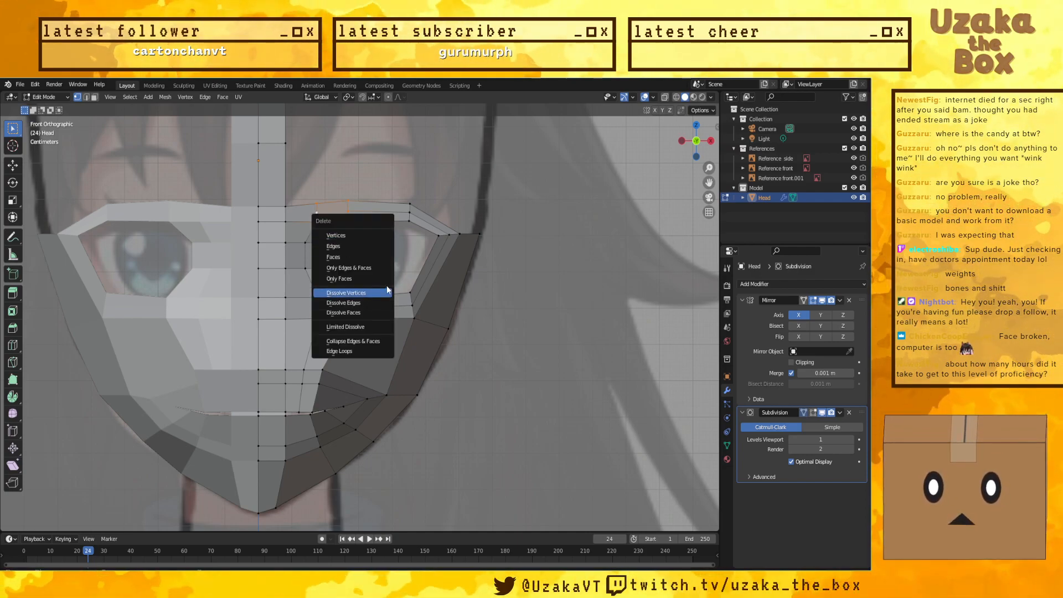
left_click(356, 279)
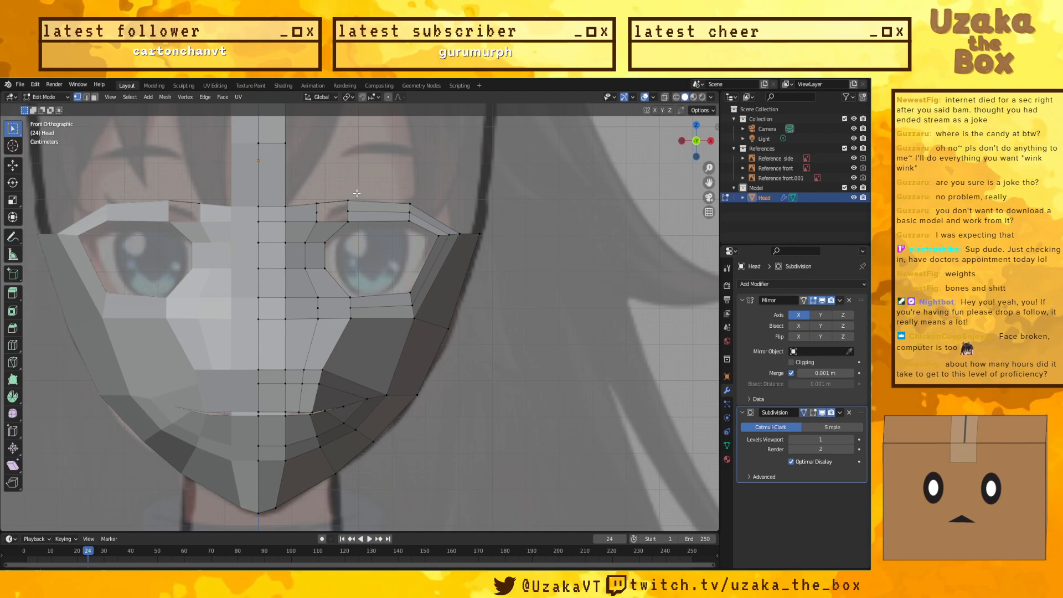
left_click(323, 212)
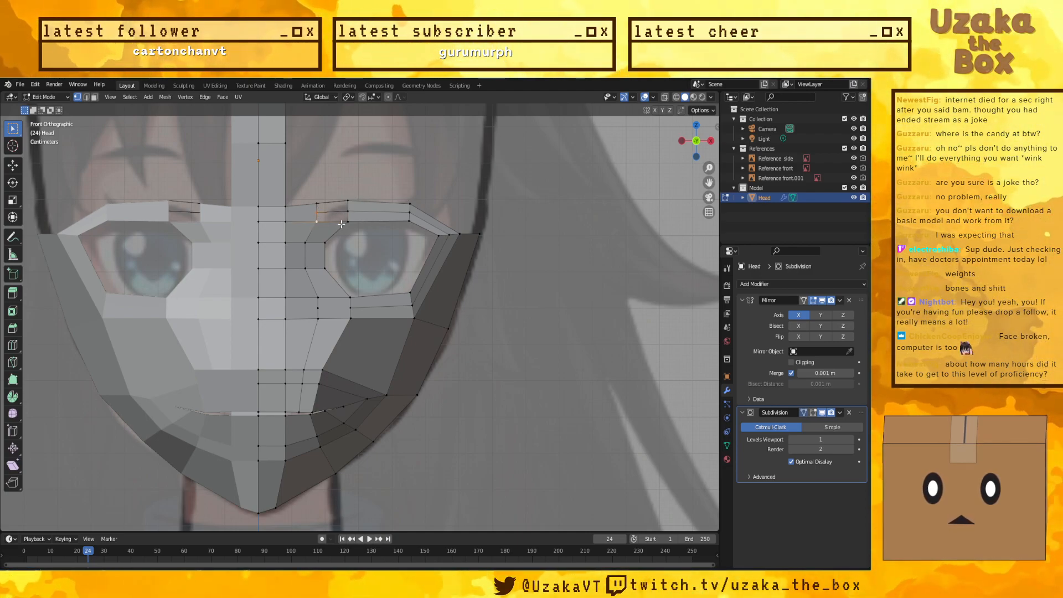
key("f")
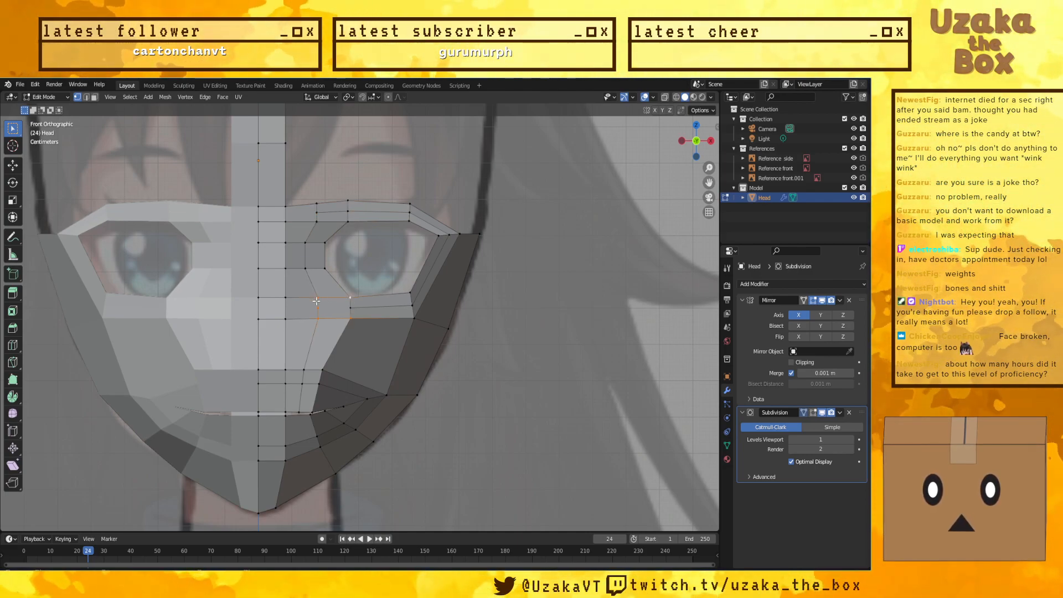
Step: Delete only the face in the eye ring's lower band near the nose and fill the opening again
key("x")
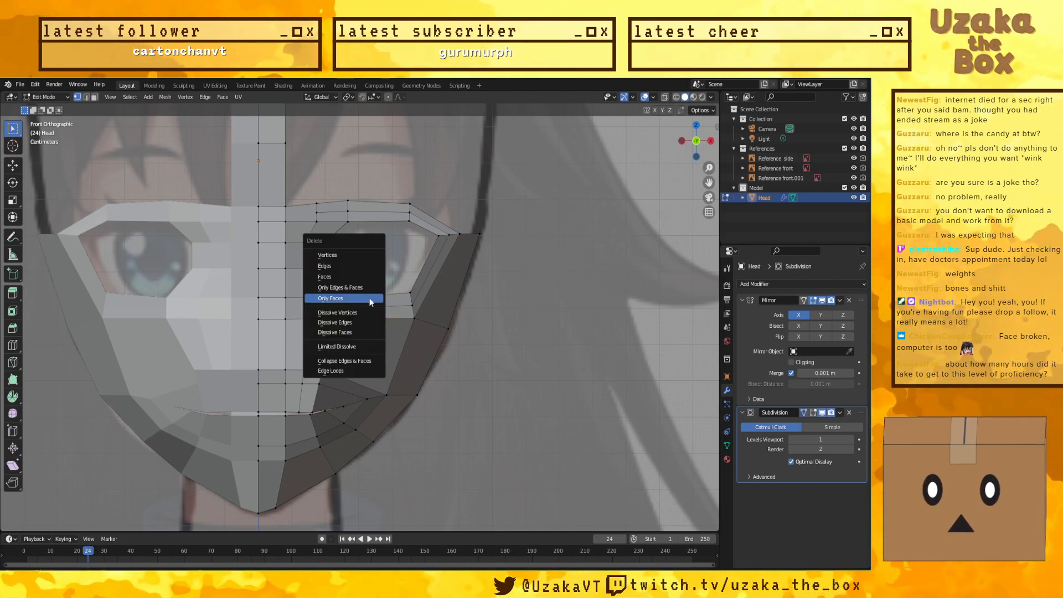
left_click(363, 298)
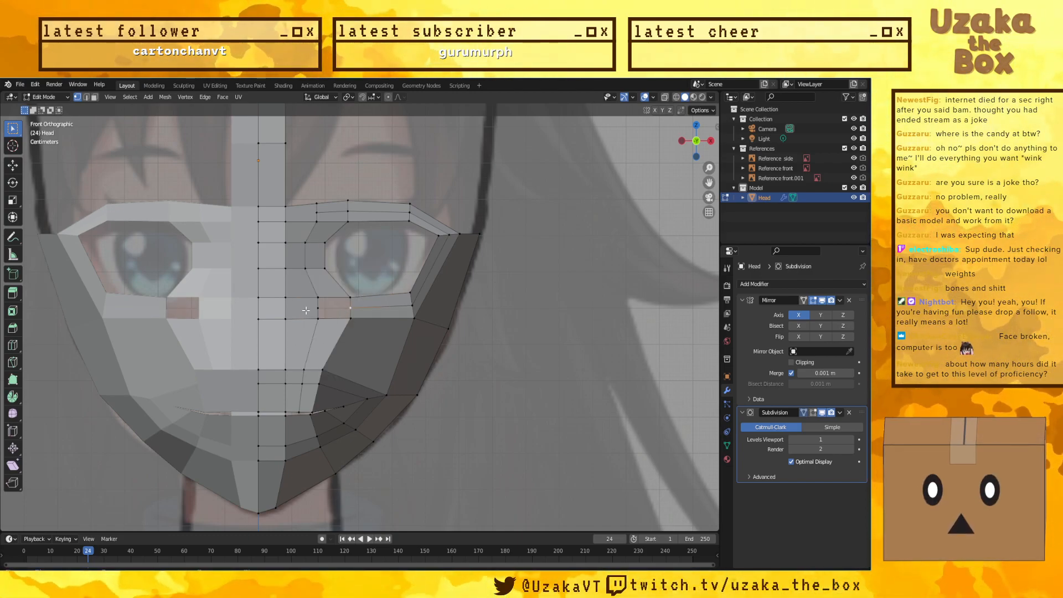
left_click(318, 299)
left_click(350, 299, "shift")
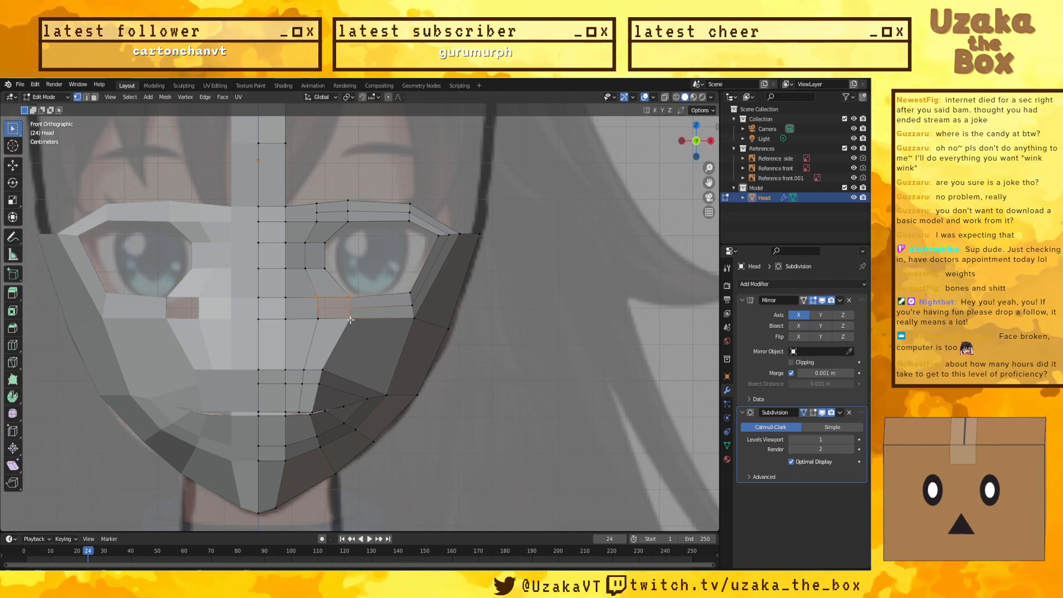
key("f")
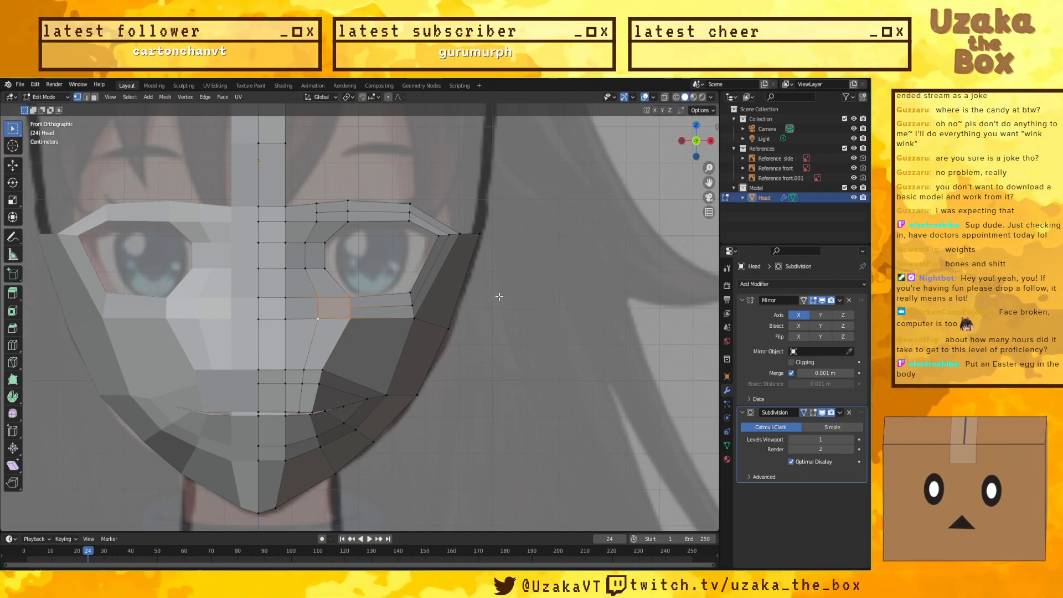
Step: Replace the refilled lower-band face with two stacked quads that continue the eye ring's new loop
left_click(371, 314)
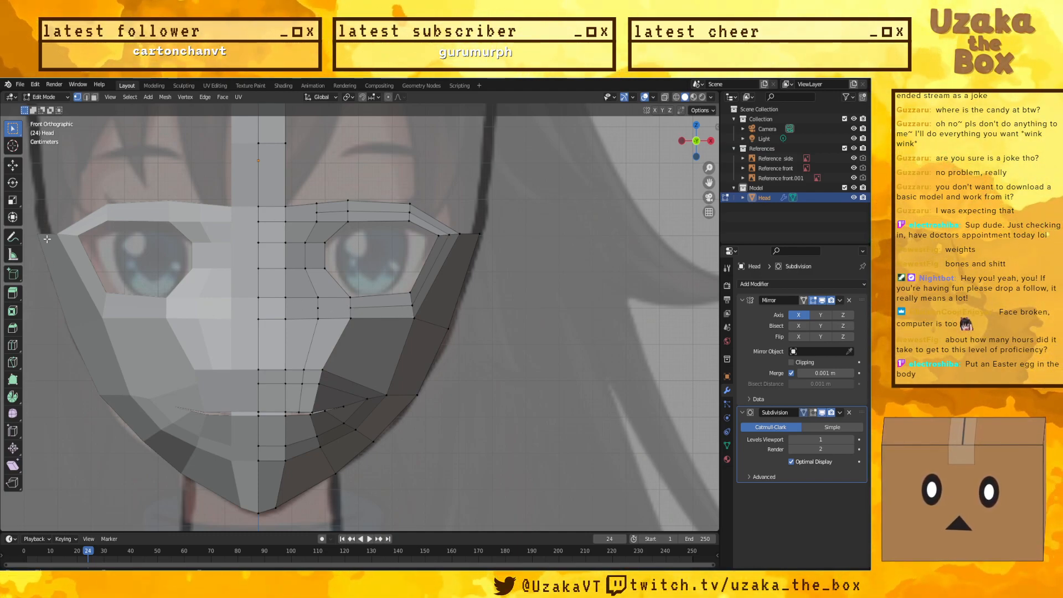
left_click(326, 321, "shift")
left_click(351, 303, "shift")
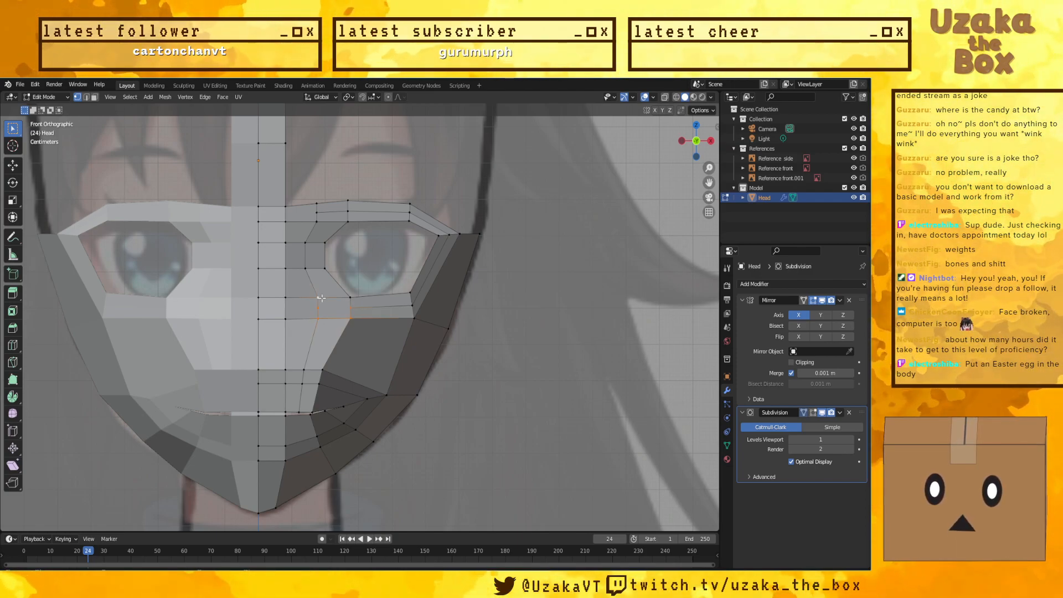
key("x")
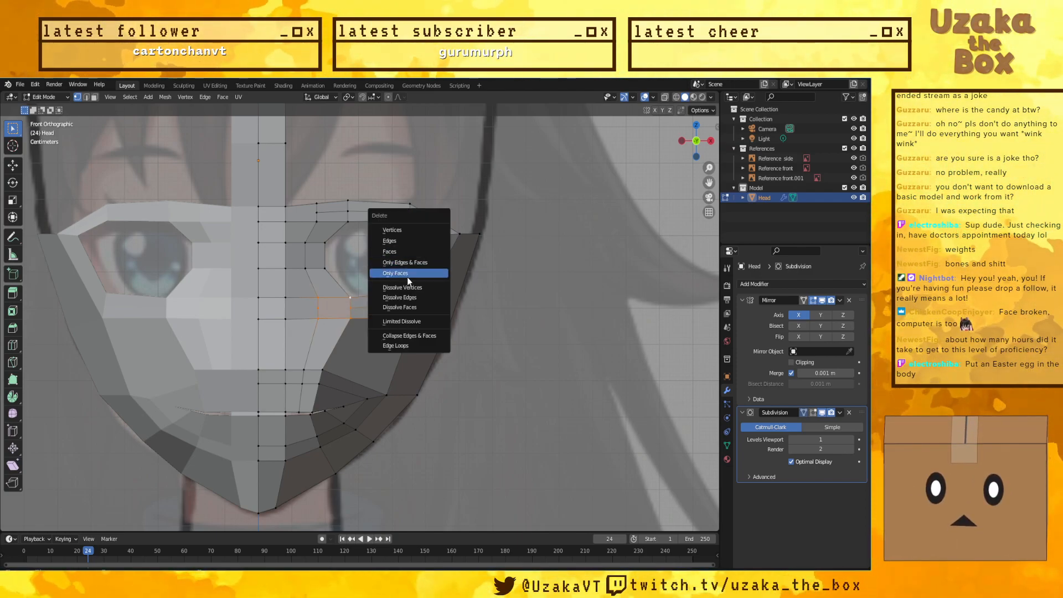
left_click(406, 274)
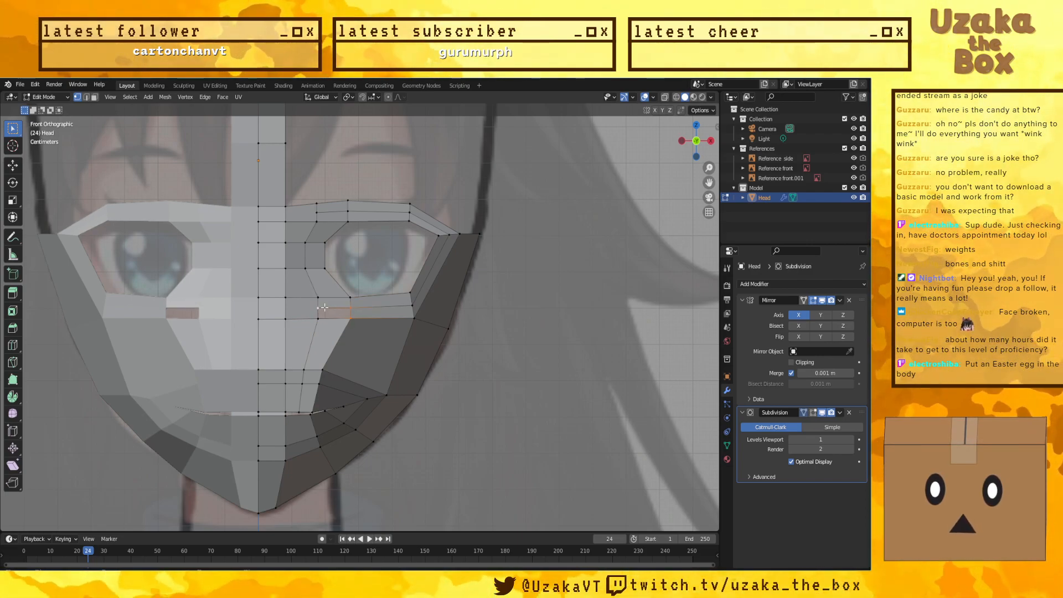
key("f")
left_click(481, 326)
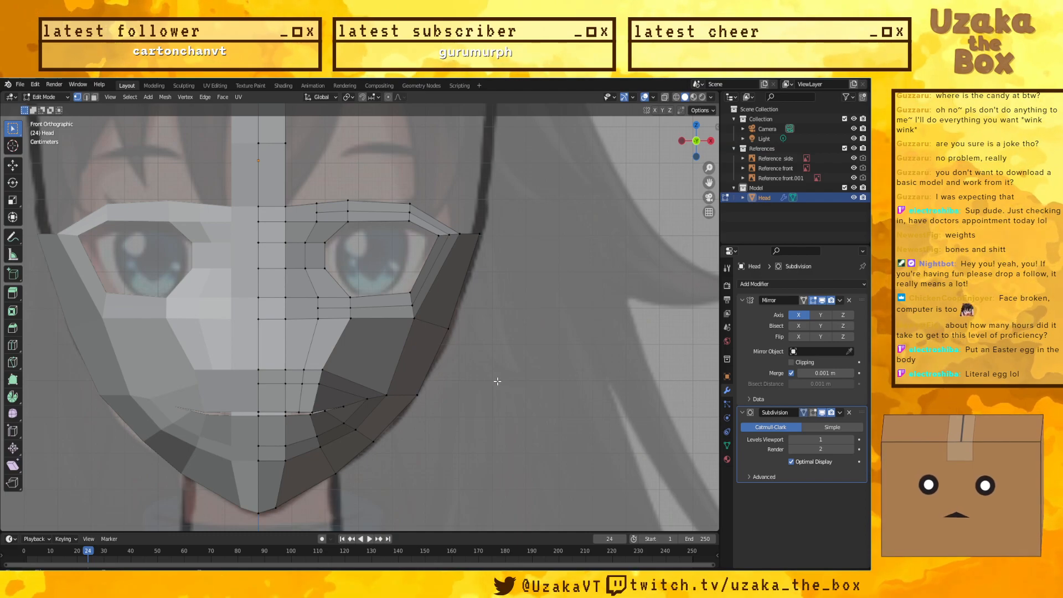
Step: Knife-cut a line around the eye ring's inner corner, from the lower eye edge up to the new loop's vertex in the upper band
scroll(497, 381, "up", 2)
scroll(497, 388, "down", 2)
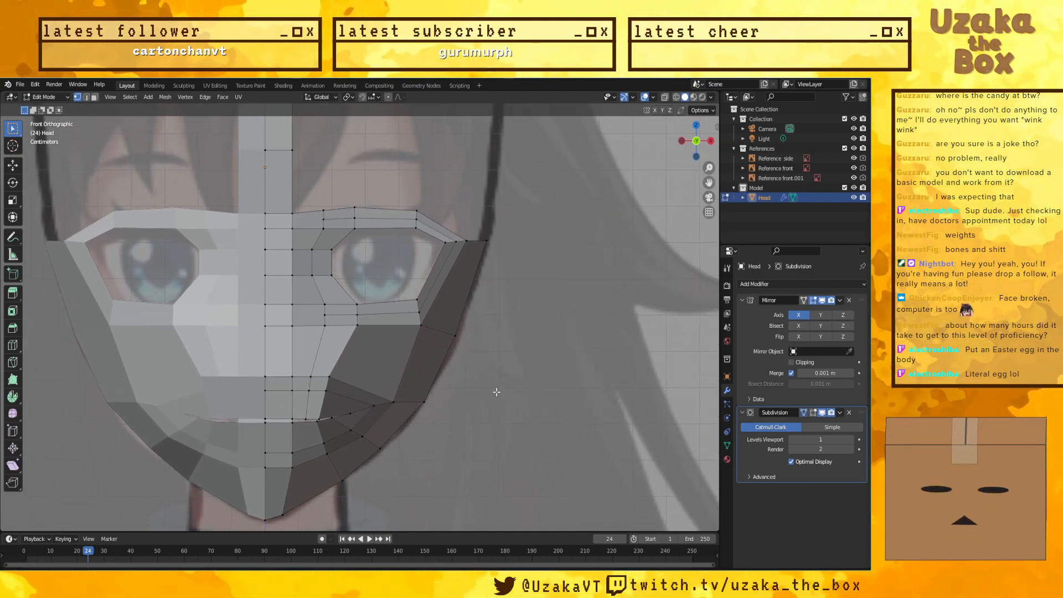
middle_click_drag(497, 386, 514, 397, "shift")
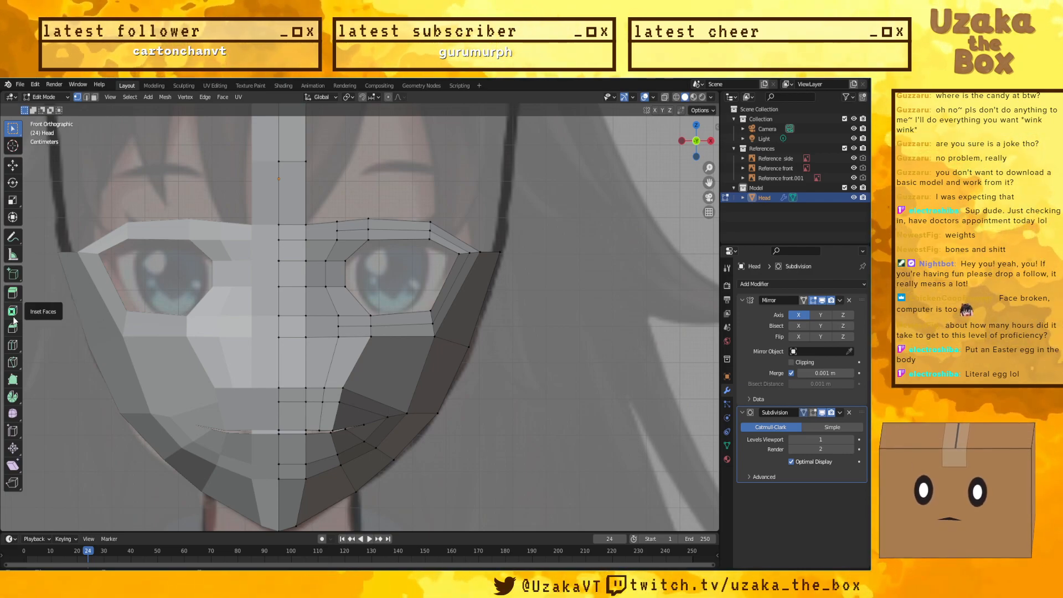
left_click(13, 362)
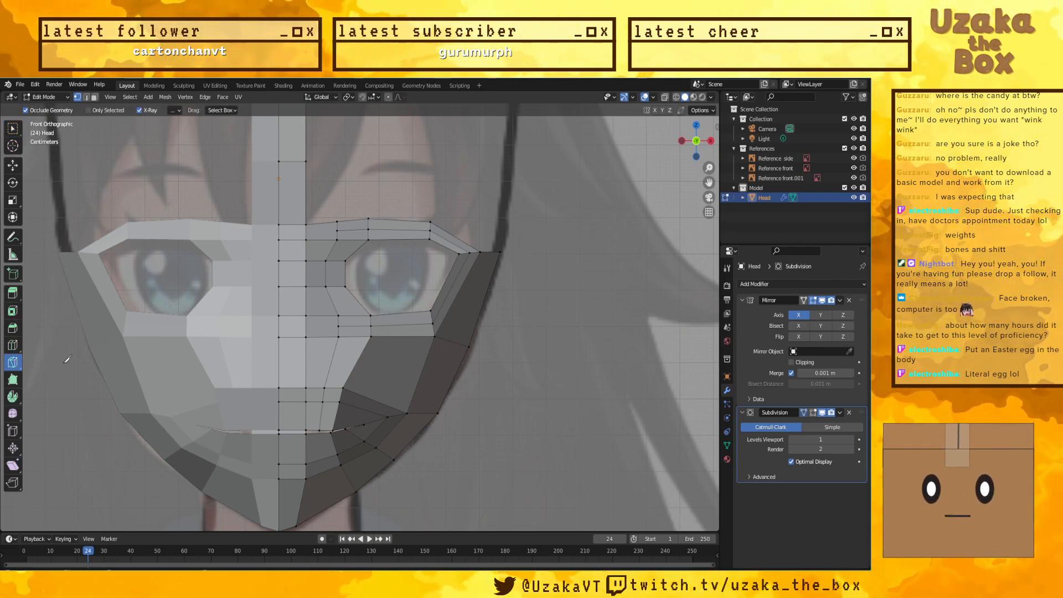
left_click(352, 315)
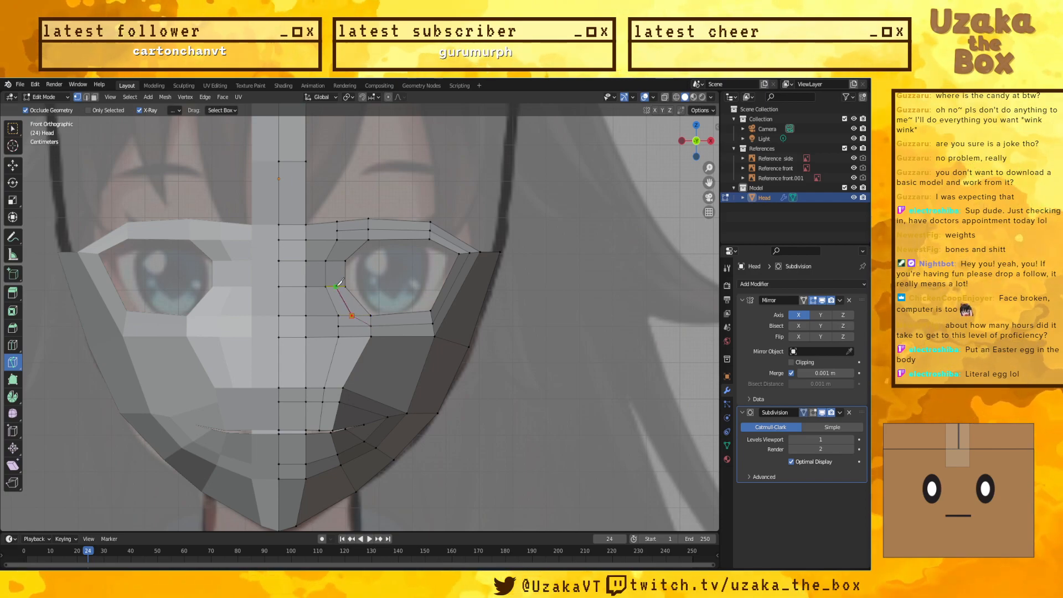
left_click(369, 229)
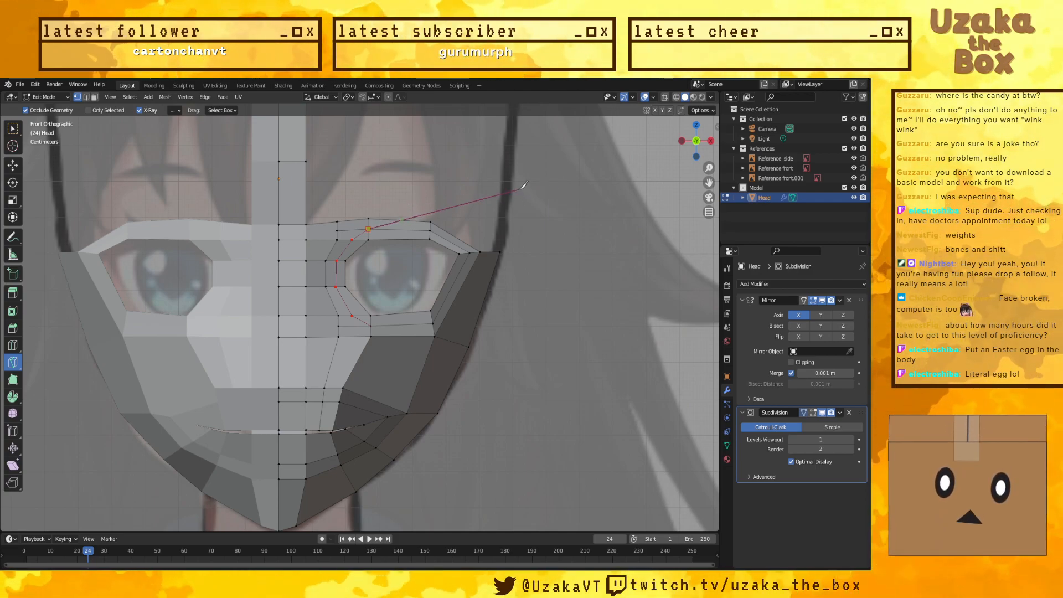
key("Return")
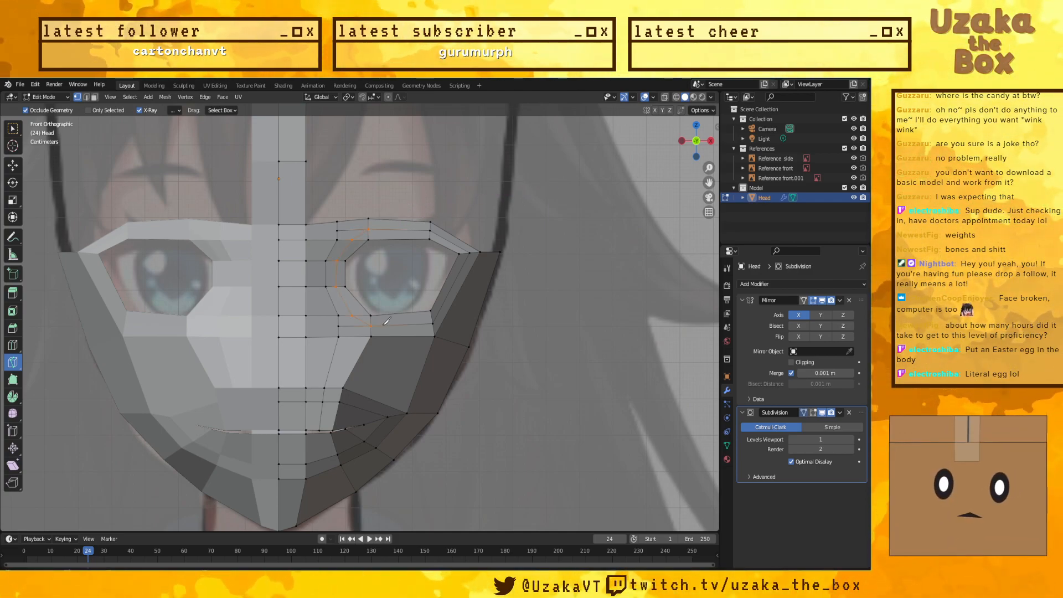
key("w")
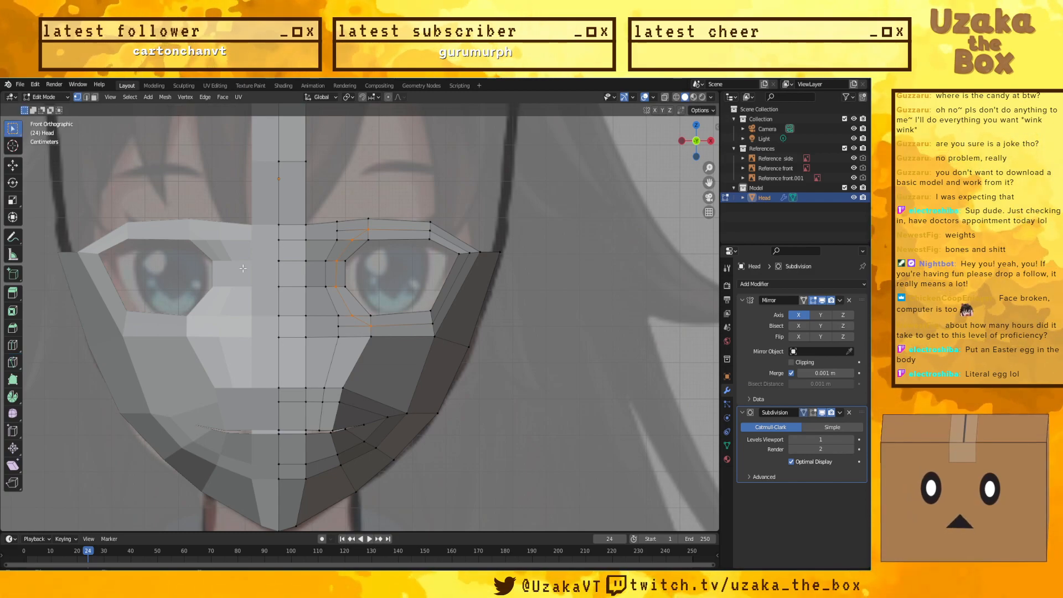
Step: Delete the lower-band face at the knife cut's end and try to clean up the leftover geometry beside it
left_click(370, 317)
right_click(402, 341)
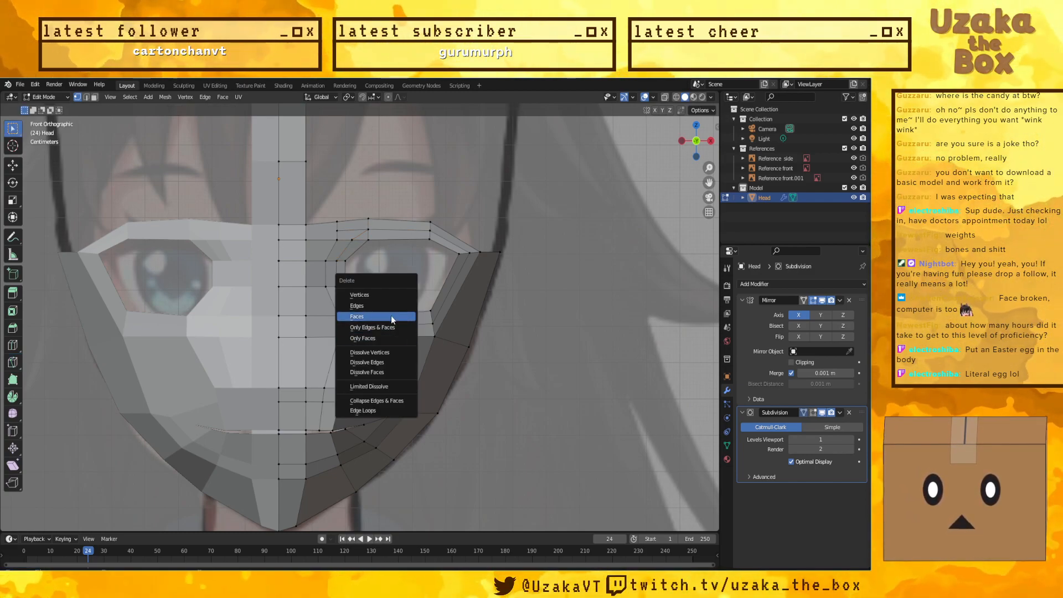
left_click(385, 314)
left_click(366, 325)
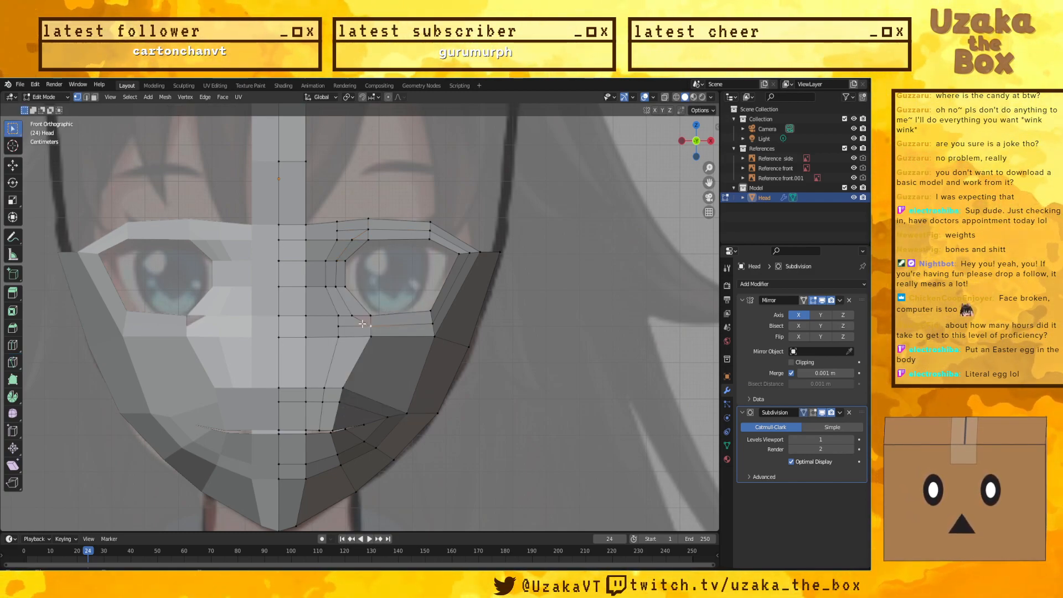
key("x")
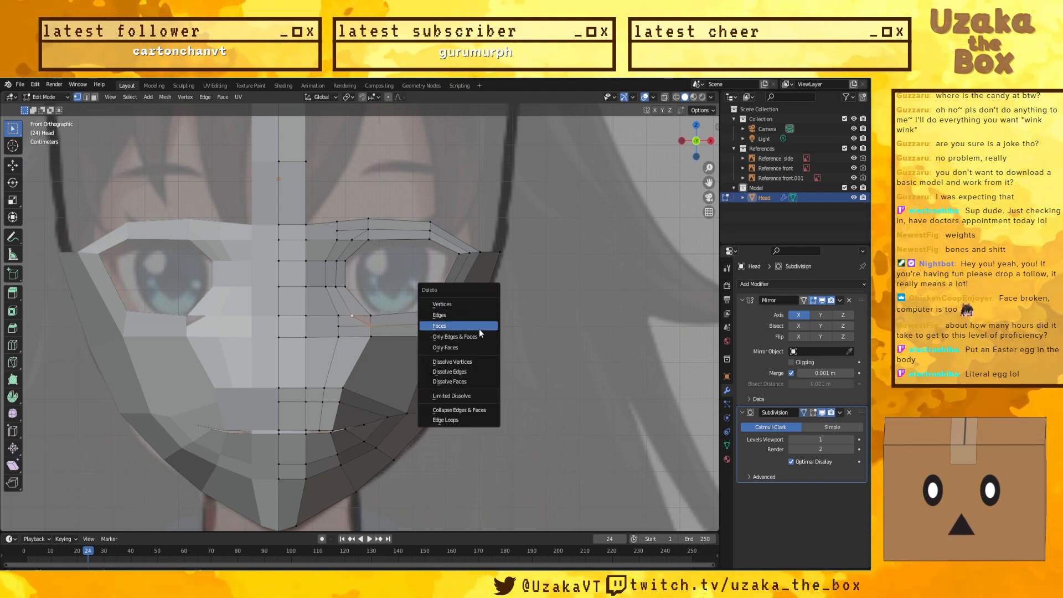
left_click(480, 395)
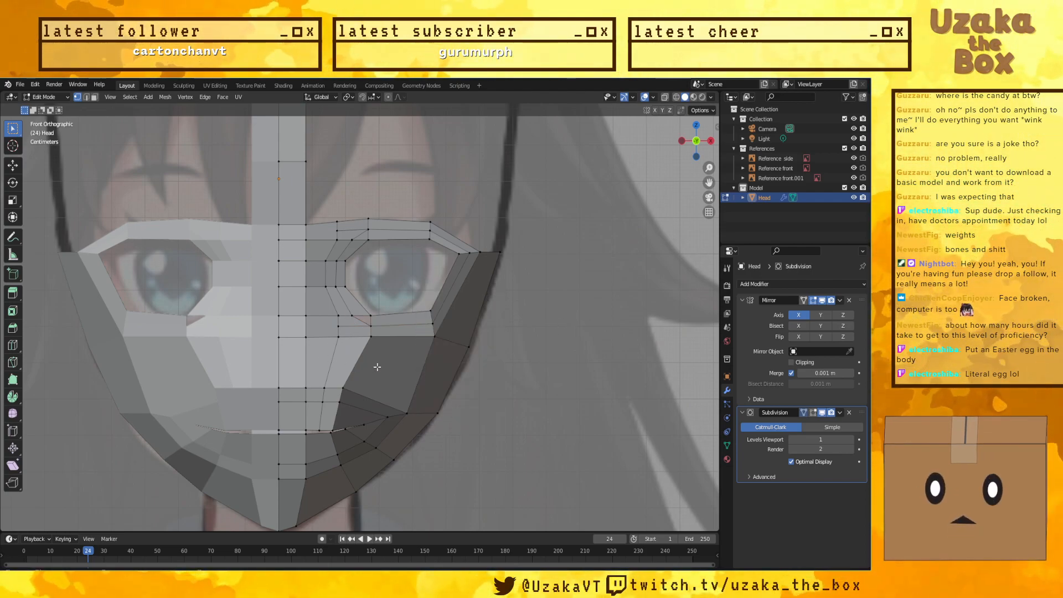
Step: Undo the knife cuts and lower-band face edits back to before the middle loop was cut into the eye ring
key("ctrl+z")
key("ctrl+z")
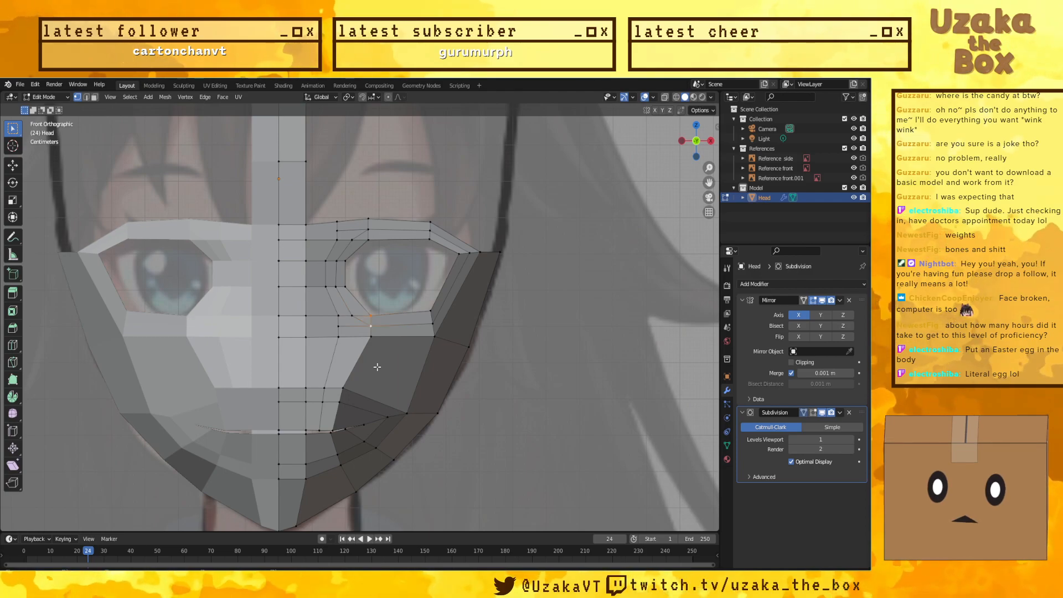
key("ctrl+z")
key("ctrl+z")
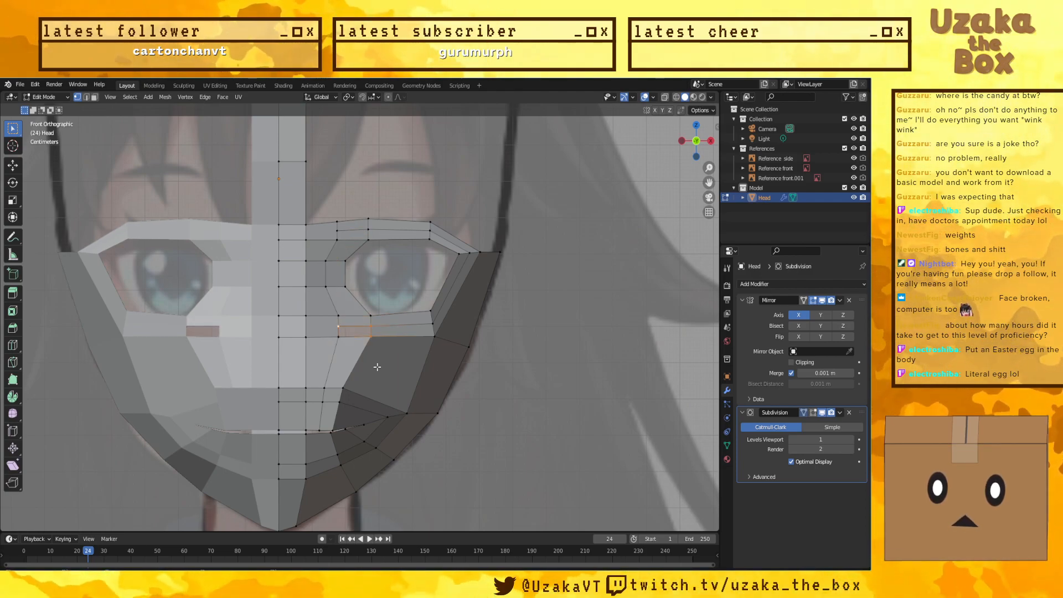
key("ctrl+z")
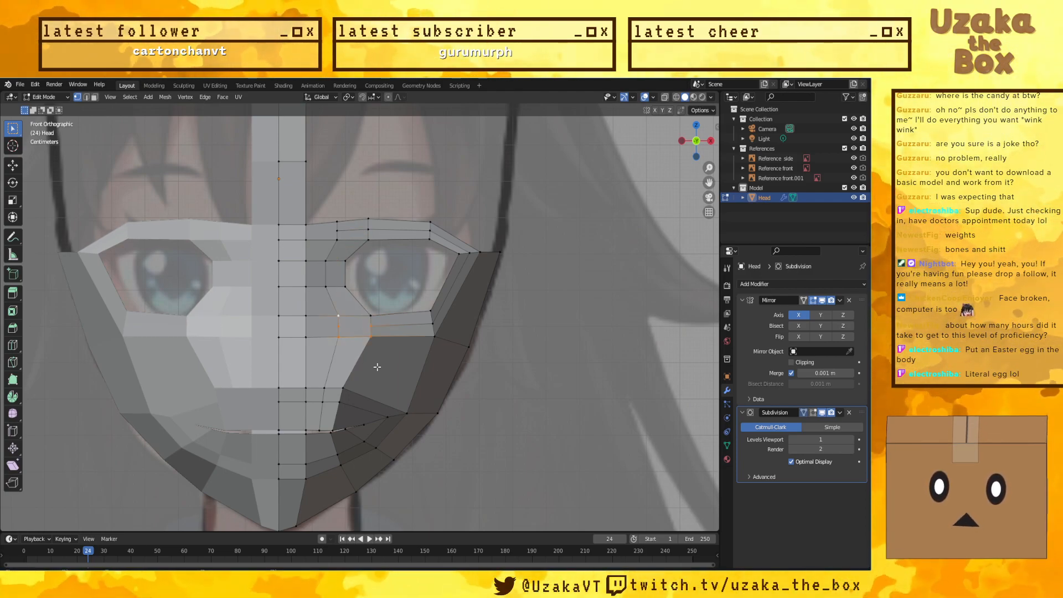
key("ctrl+shift+z")
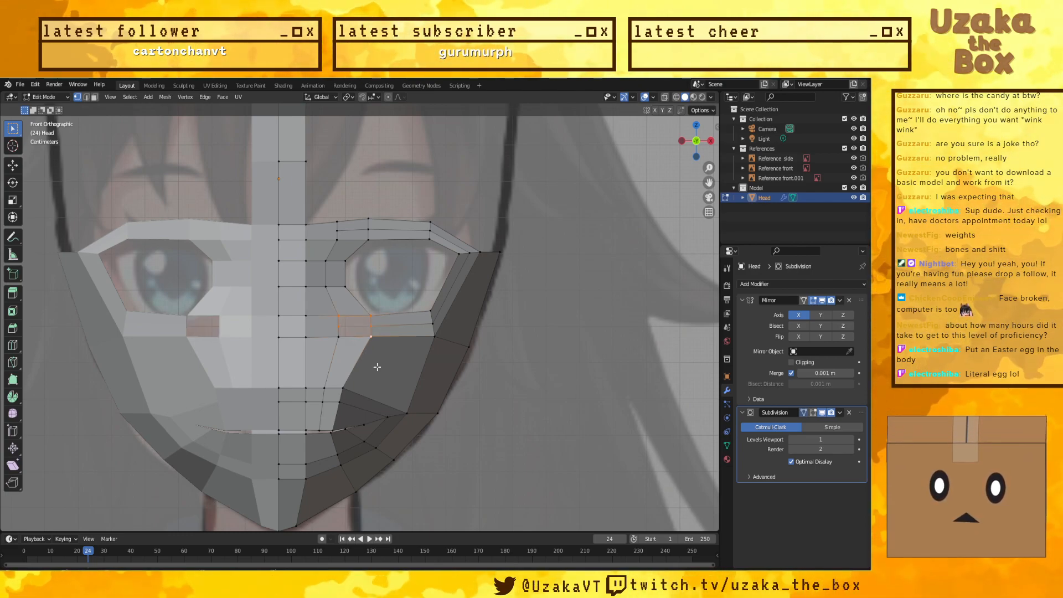
key("ctrl+z")
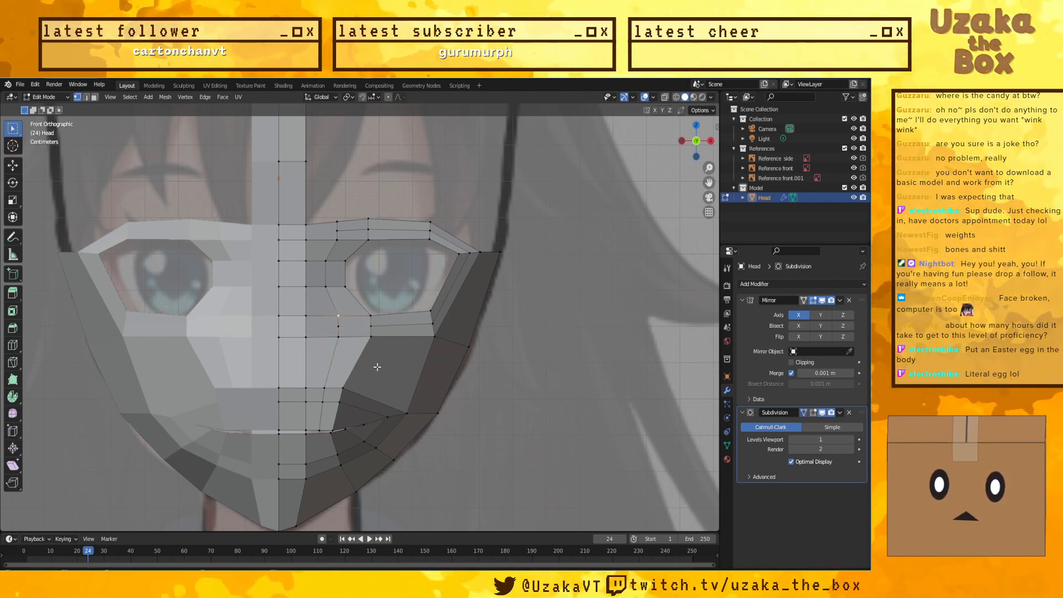
key("ctrl+z")
key("ctrl+z")
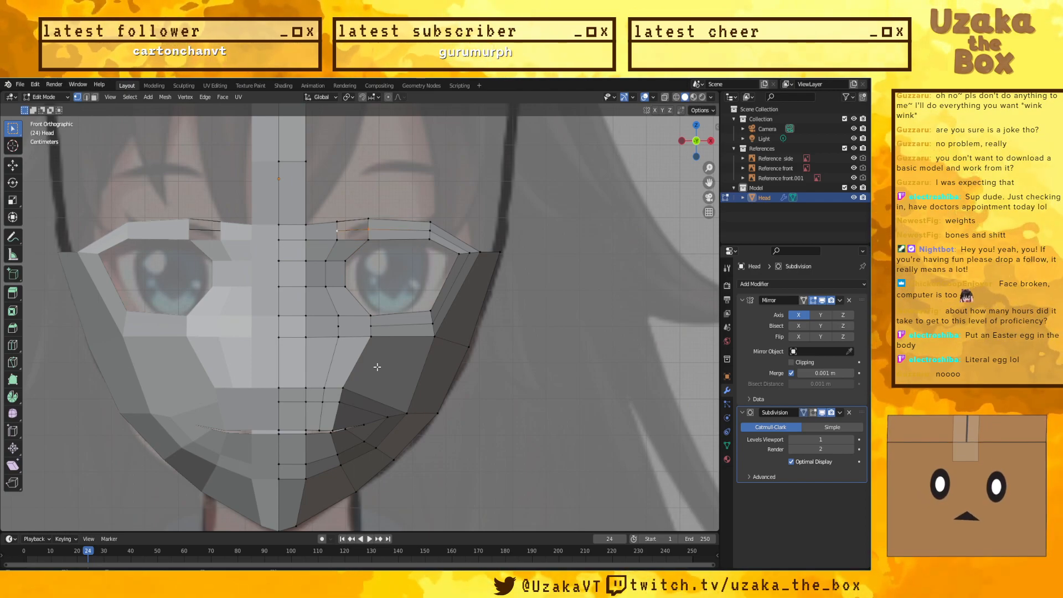
key("ctrl+z")
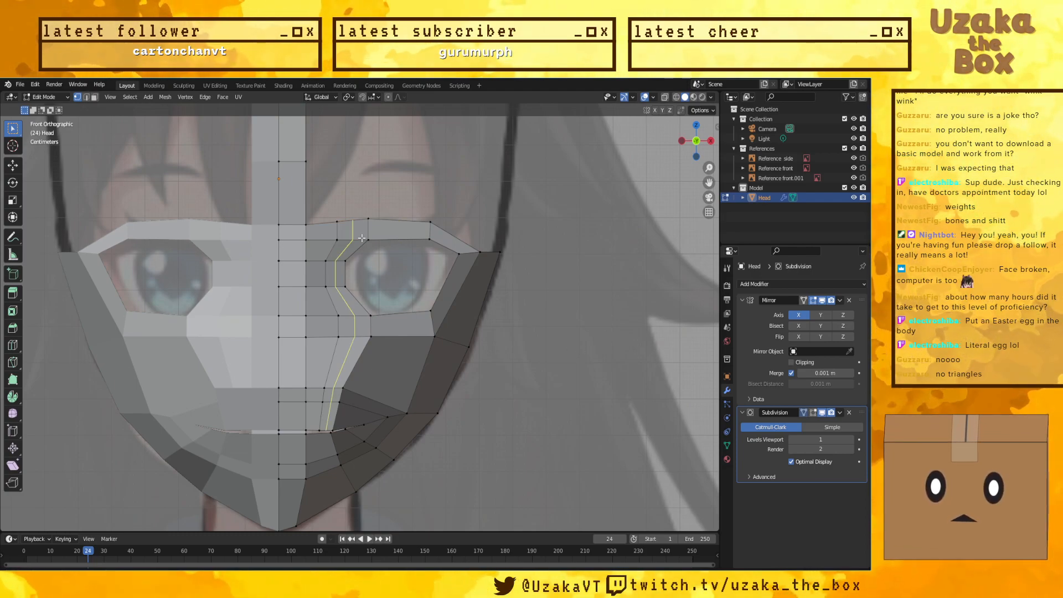
Step: Add one centred loop cut along the eye ring, running through its upper band, outer side and lower band
left_click(336, 232)
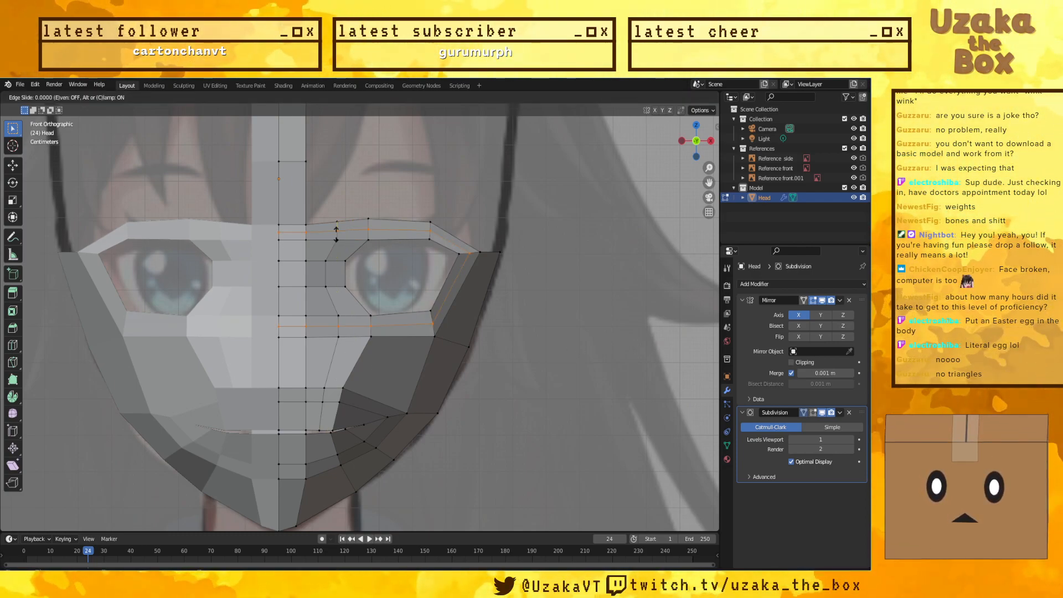
left_click(336, 232)
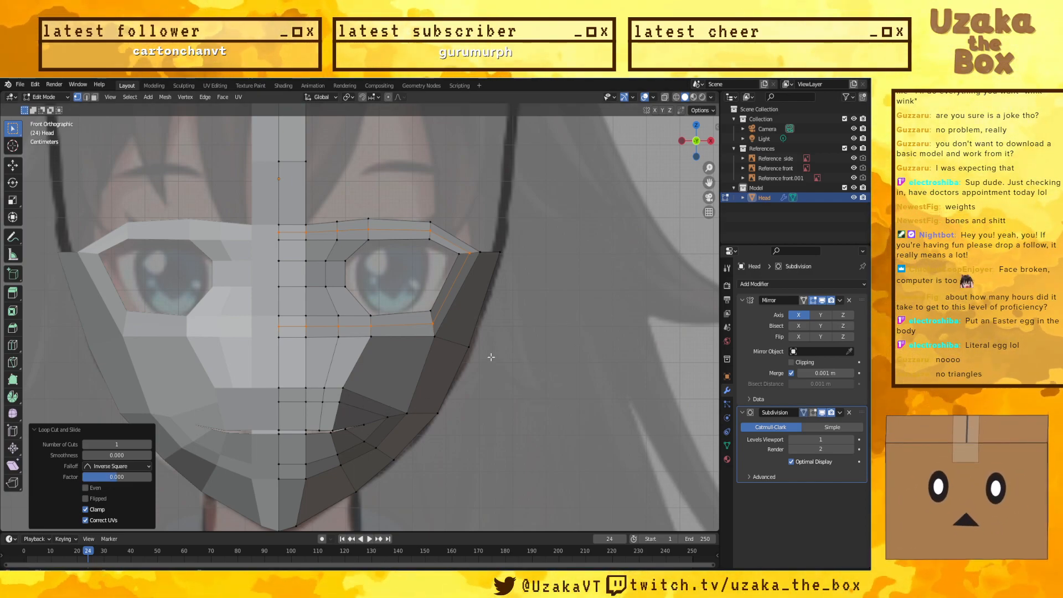
left_click(548, 356)
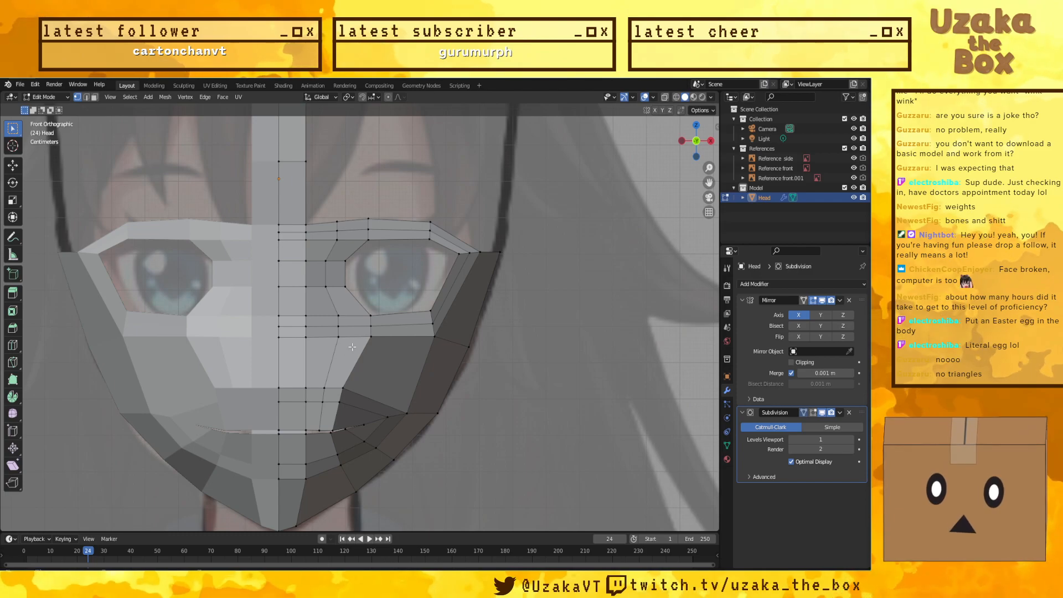
Step: Try to knife-cut a line around the eye ring's inner corner, from the upper eye edge to the lower eye edge
left_click(13, 363)
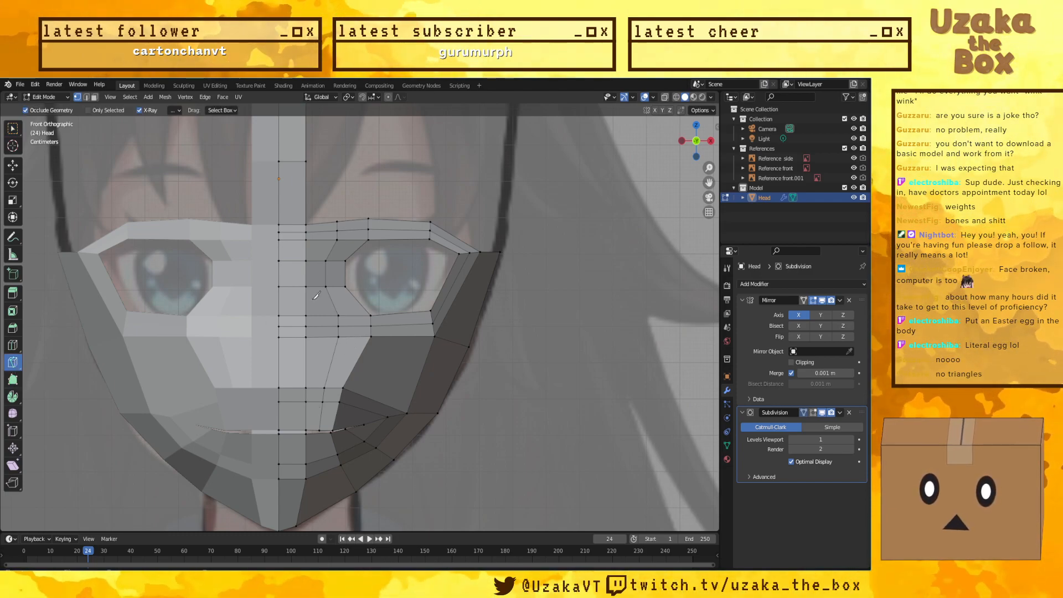
left_click(350, 240)
left_click(336, 261)
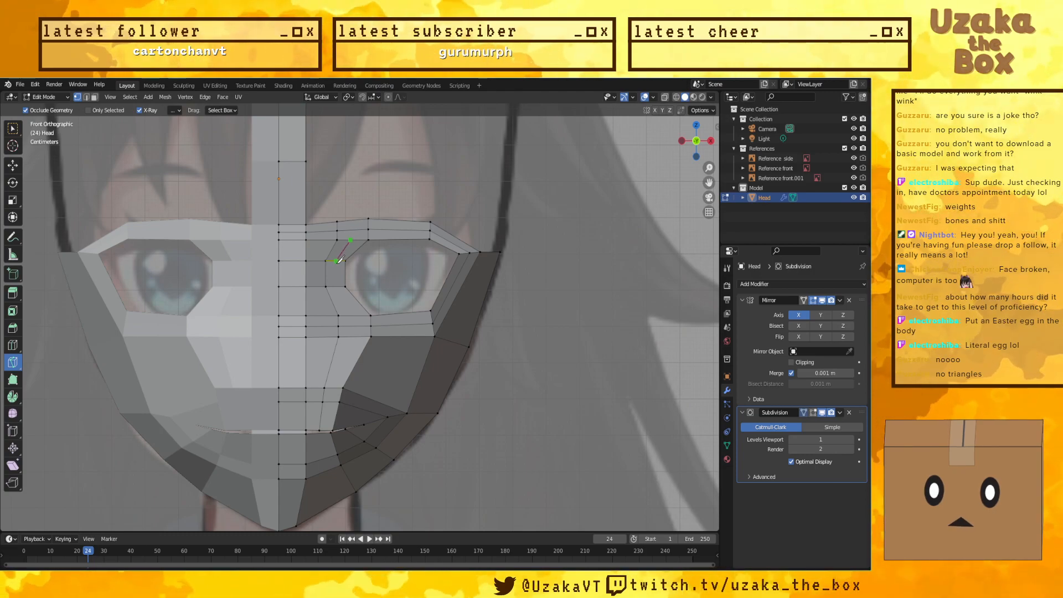
left_click(351, 315)
key("Return")
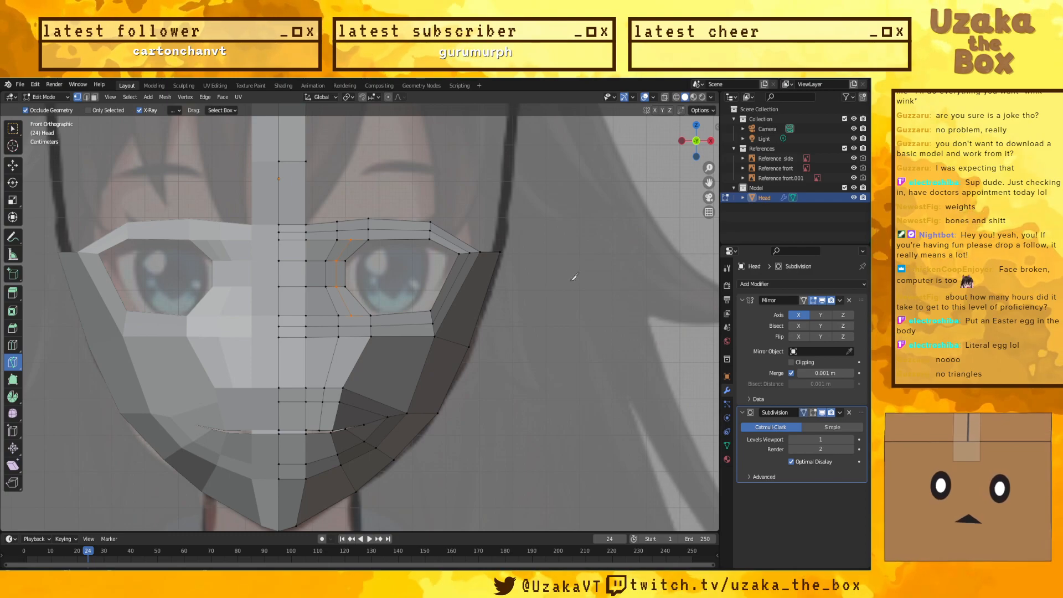
key("w")
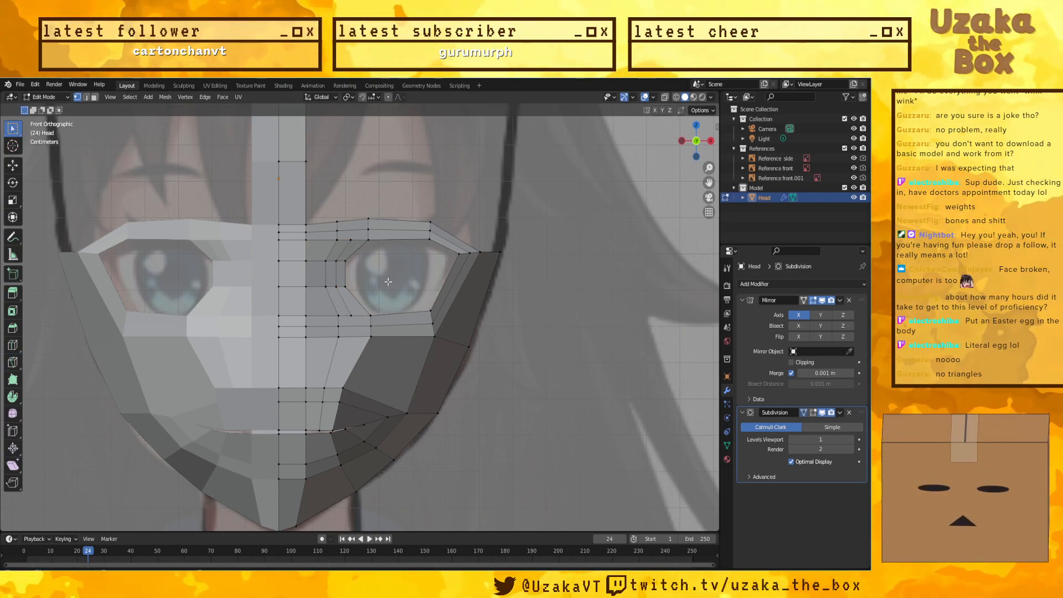
Step: Display the head as wireframe and move the eye opening's lower inner vertex slightly down onto the drawn eye outline
left_click(368, 275)
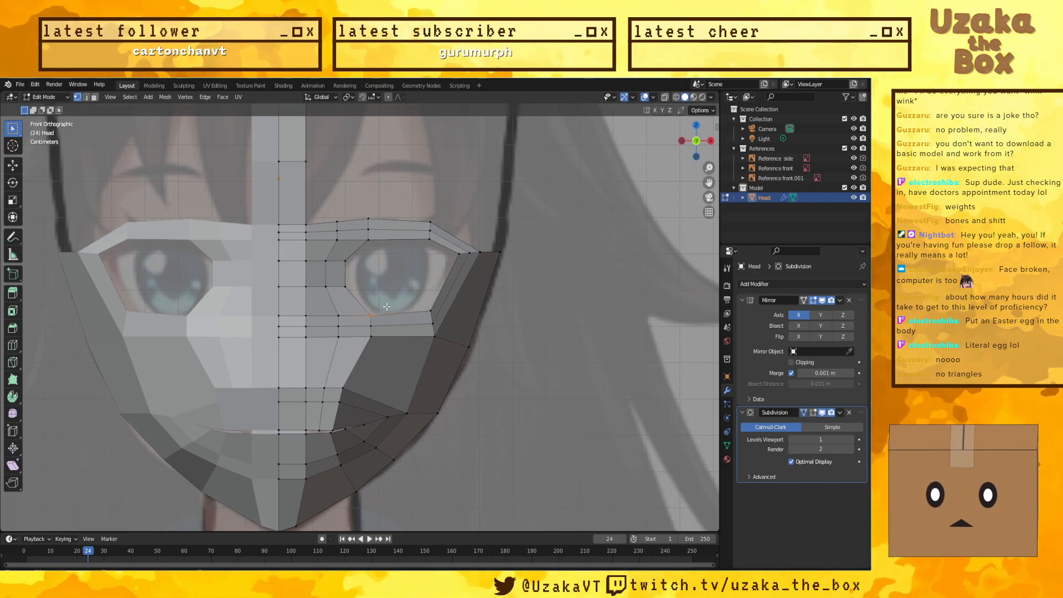
key("shift+z")
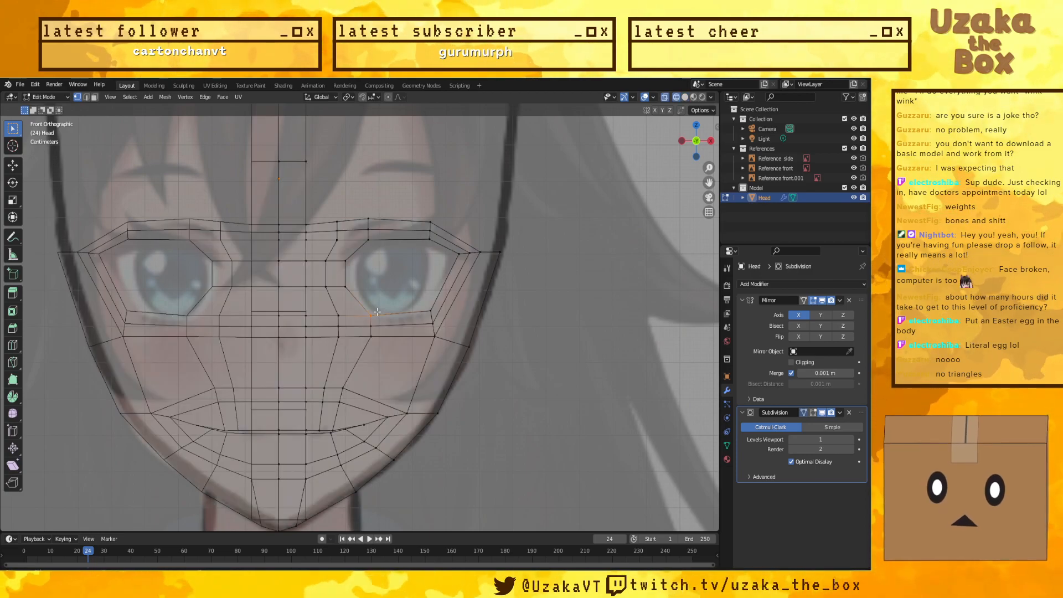
key("g")
left_click(374, 315)
Step: Move the eye opening's lower outer corner vertex down, and shift the outer corner vertices of the lower band slightly inward
left_click(420, 306)
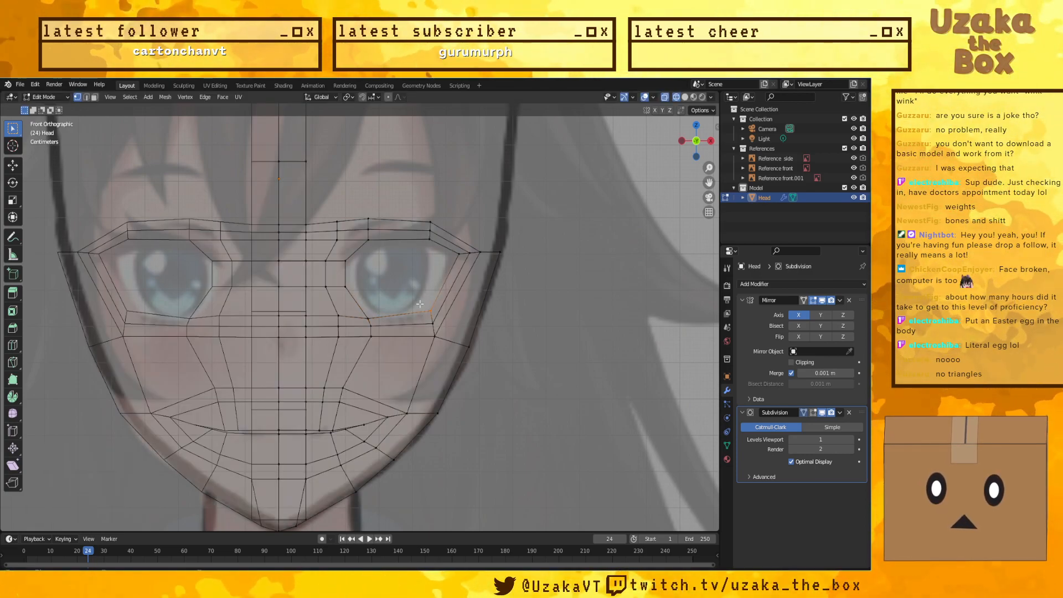
key("g")
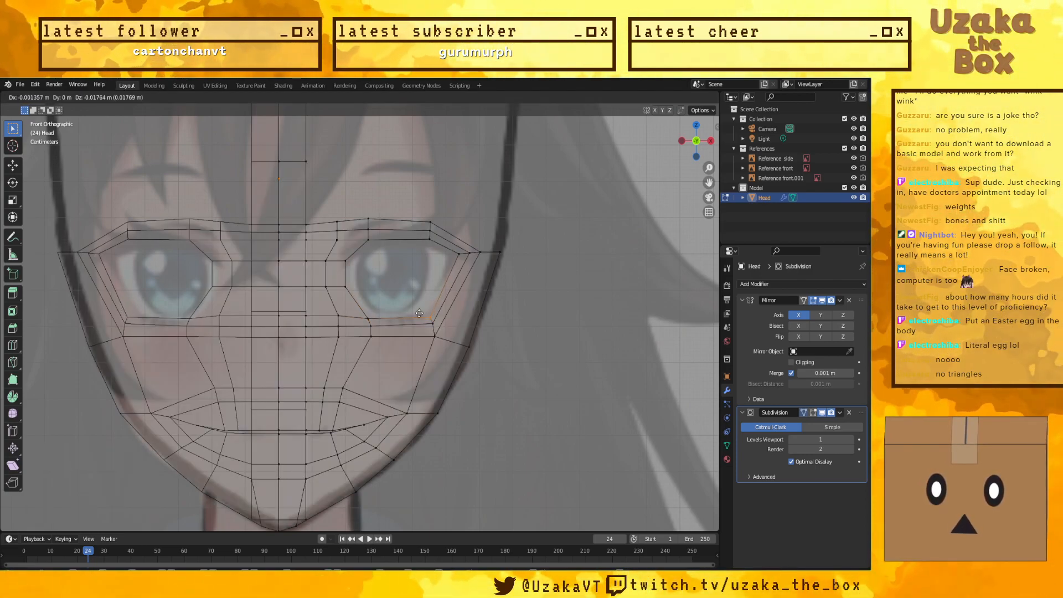
left_click(430, 324)
left_click(436, 335)
key("g")
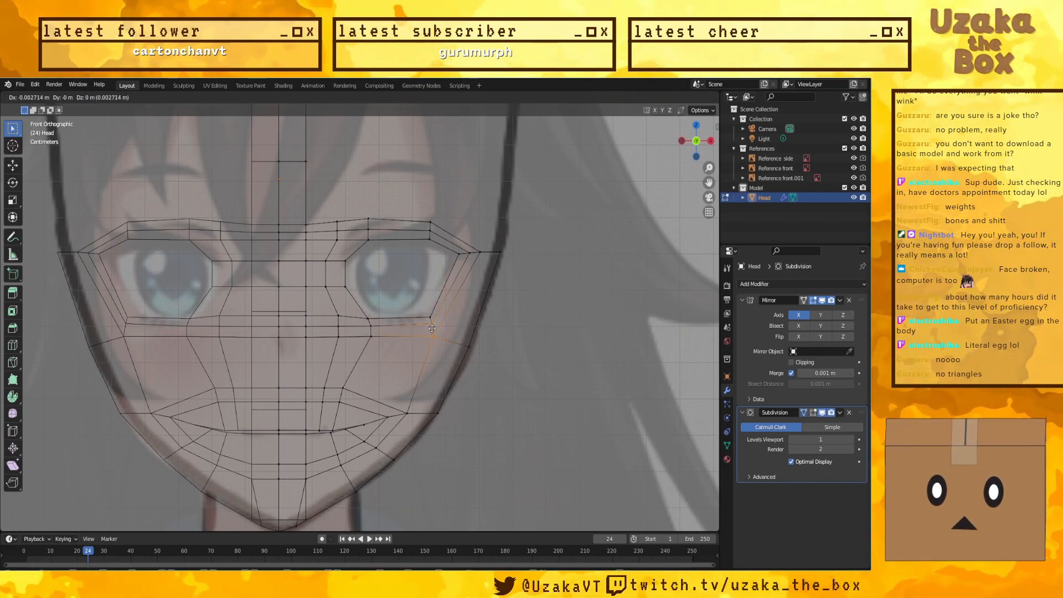
left_click(435, 328)
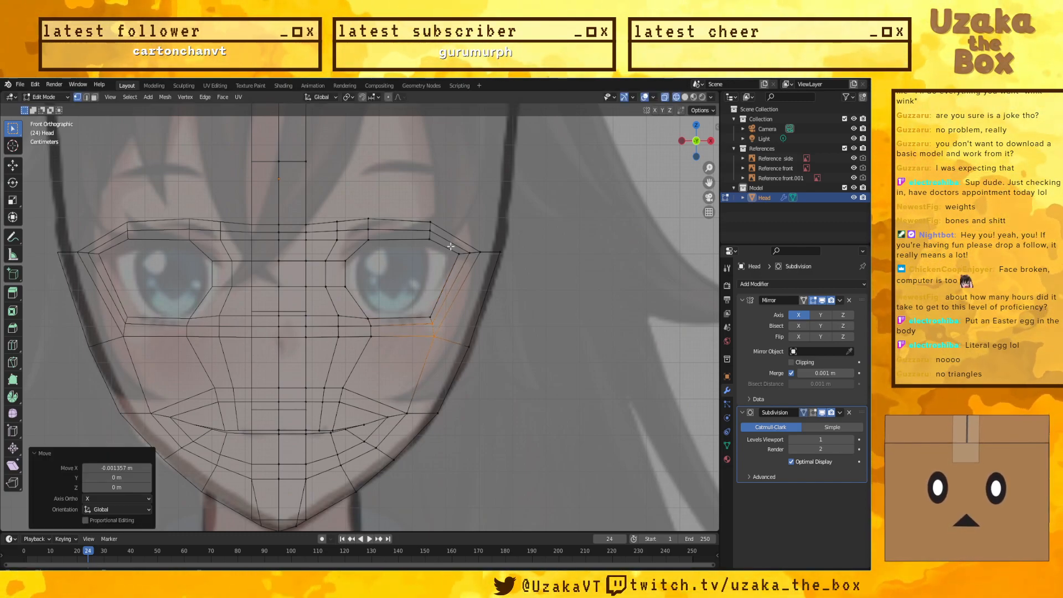
Step: Move the vertices at the eye ring's upper outer corner about 0.003 m outward and 0.008 m up
left_click(430, 223)
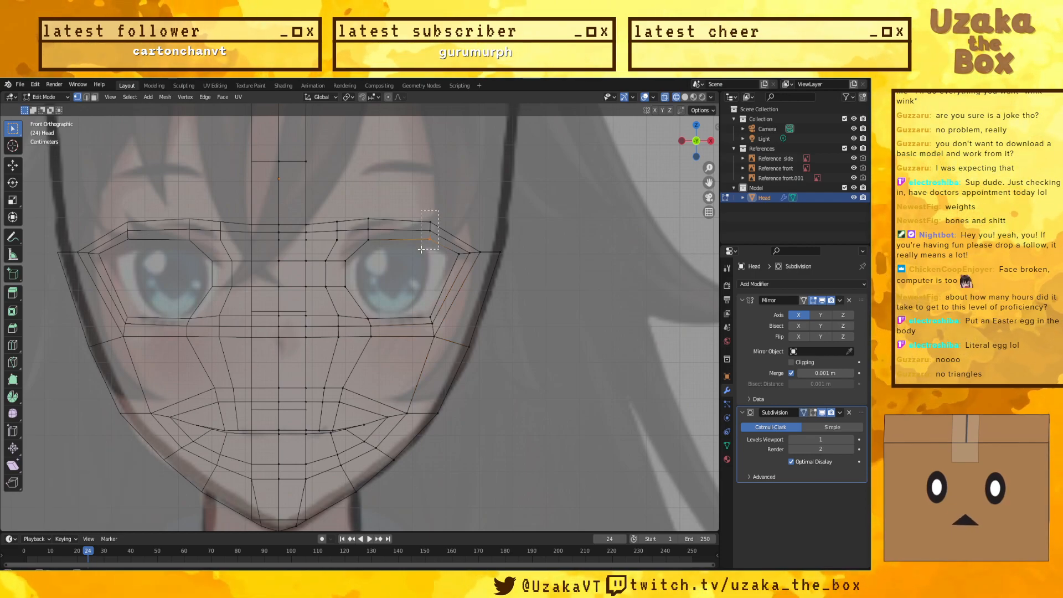
key("g")
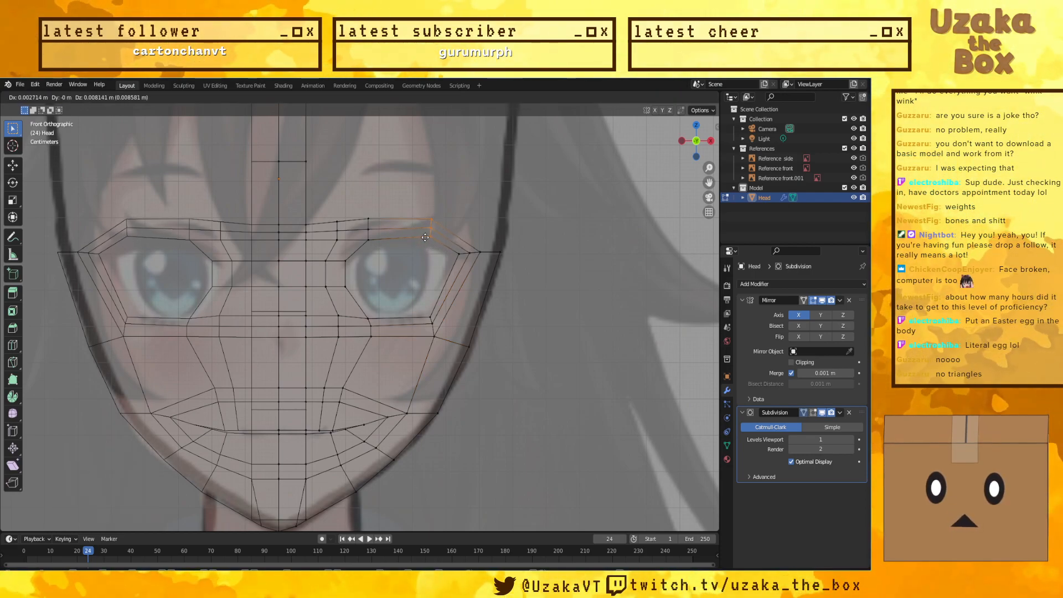
left_click(426, 237)
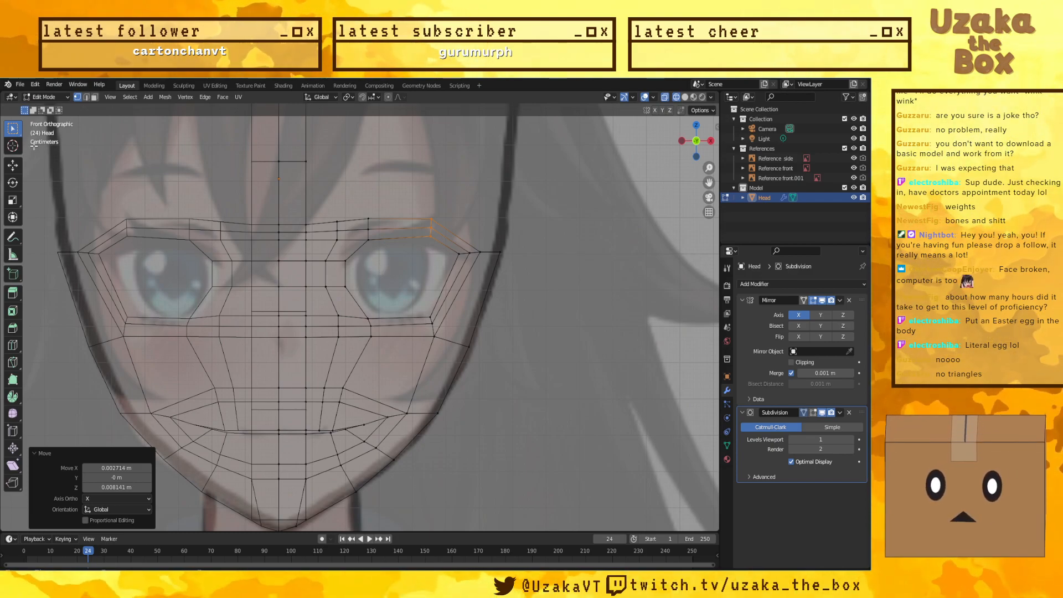
Step: Hide and reshow the Model collection to check the front drawing, and enable the Subdivision modifier's display in edit mode
left_click(853, 188)
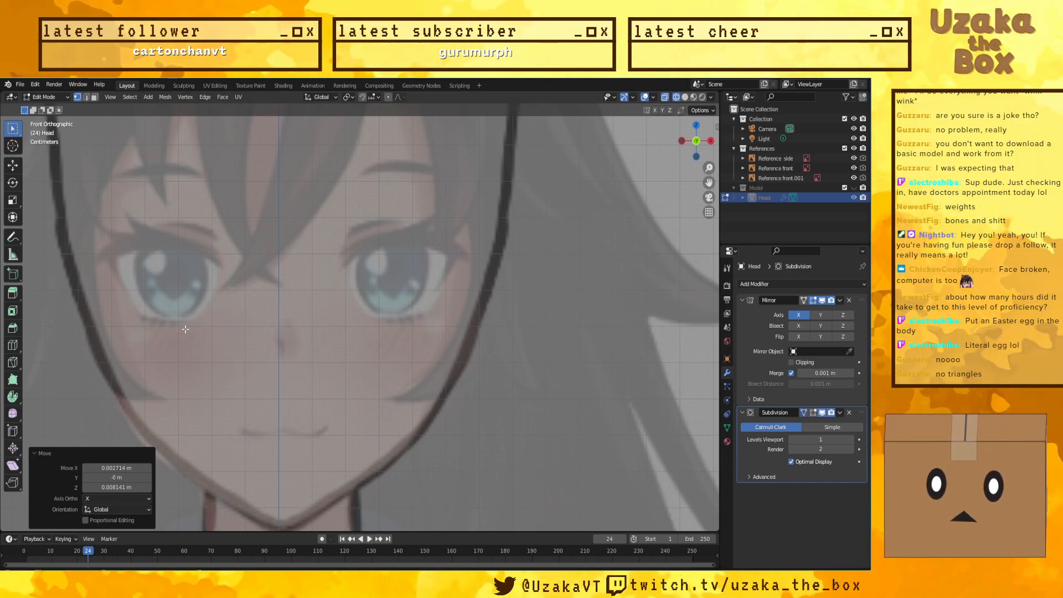
left_click(854, 188)
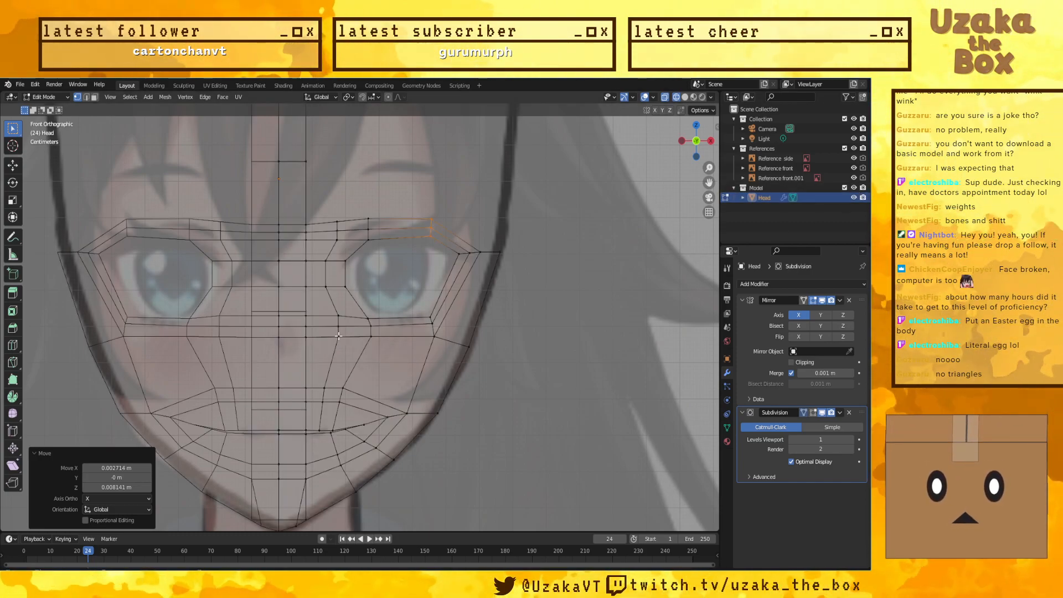
left_click(813, 412)
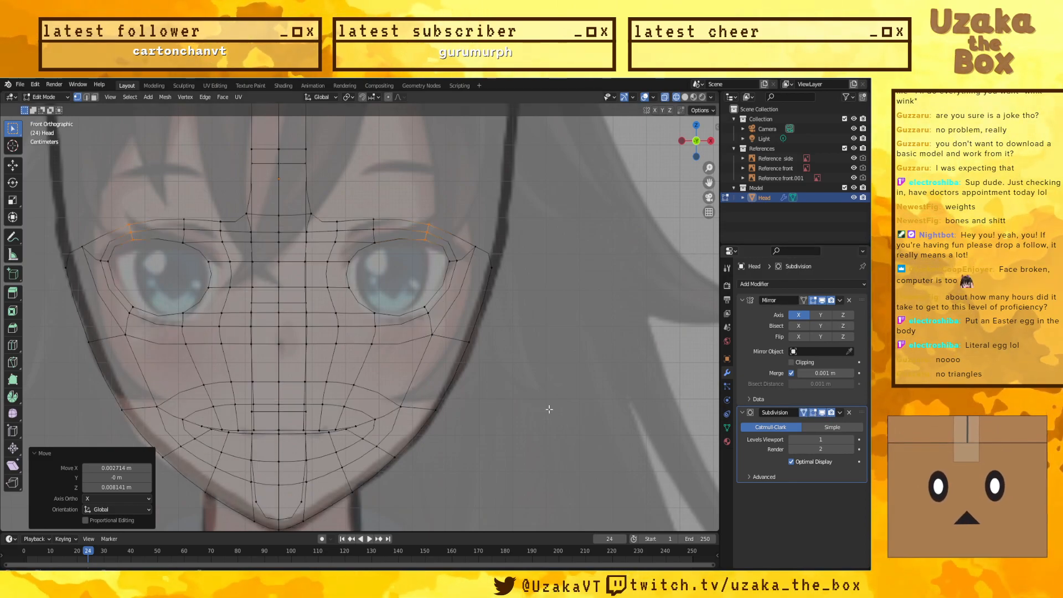
Step: Move the eye ring's lower outer corner vertices about 0.020 m outward and 0.026 m down
left_click(429, 317)
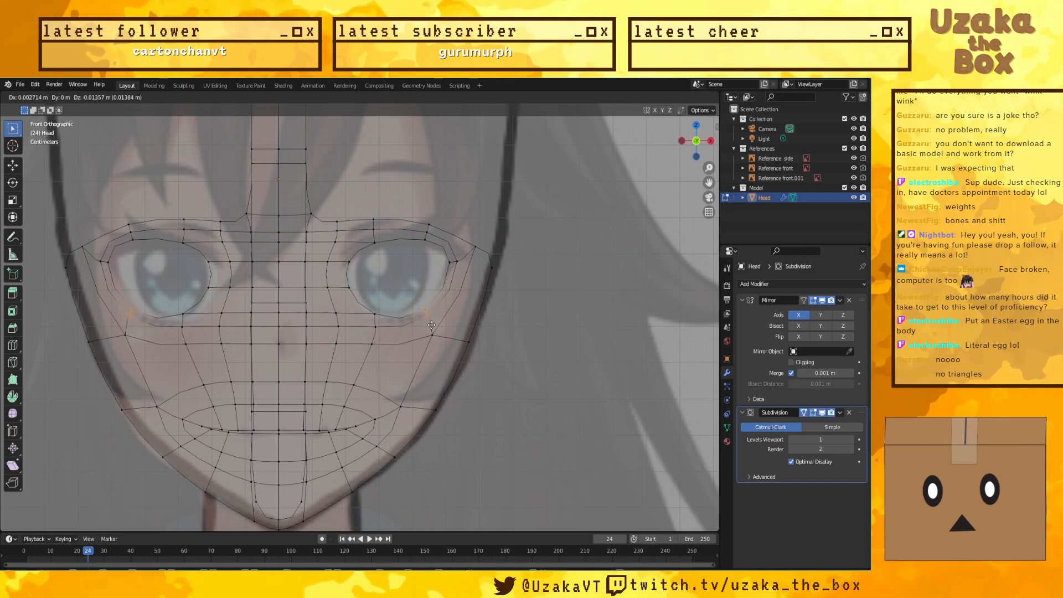
key("g")
left_click(437, 328)
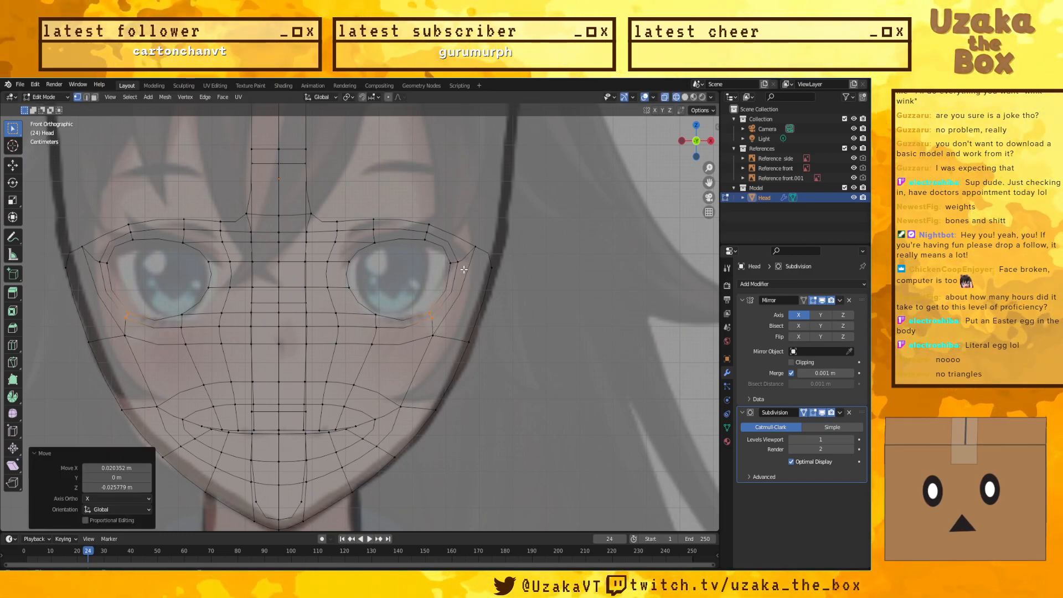
Step: Move the eye ring's upper outer corner vertices up and outward, and its outermost corner vertices about 0.020 m outward and 0.031 m up
left_click(425, 228)
key("g")
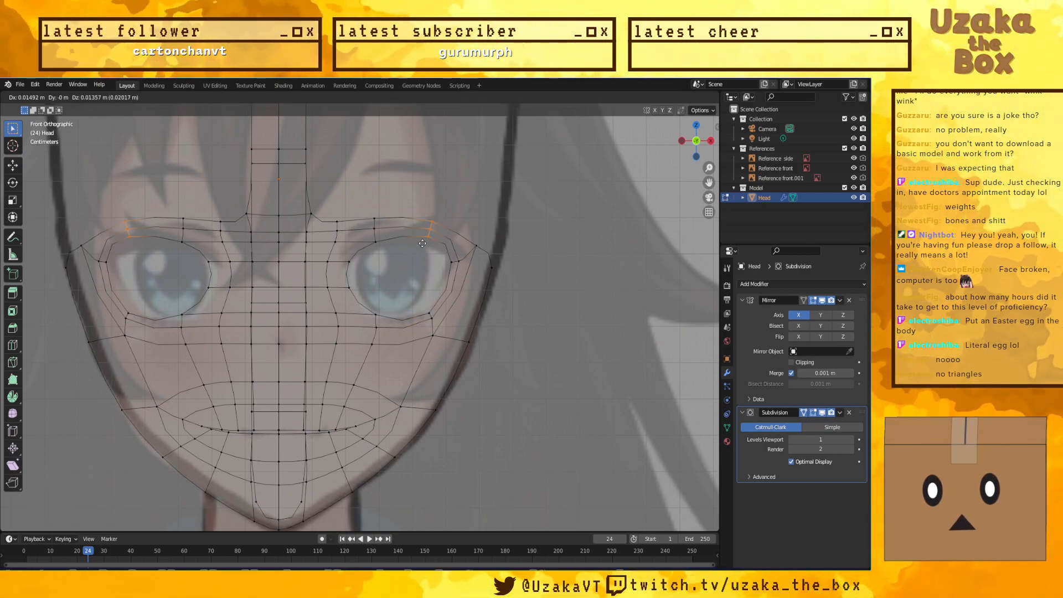
left_click(489, 237)
left_click(476, 244)
key("g")
left_click(462, 257)
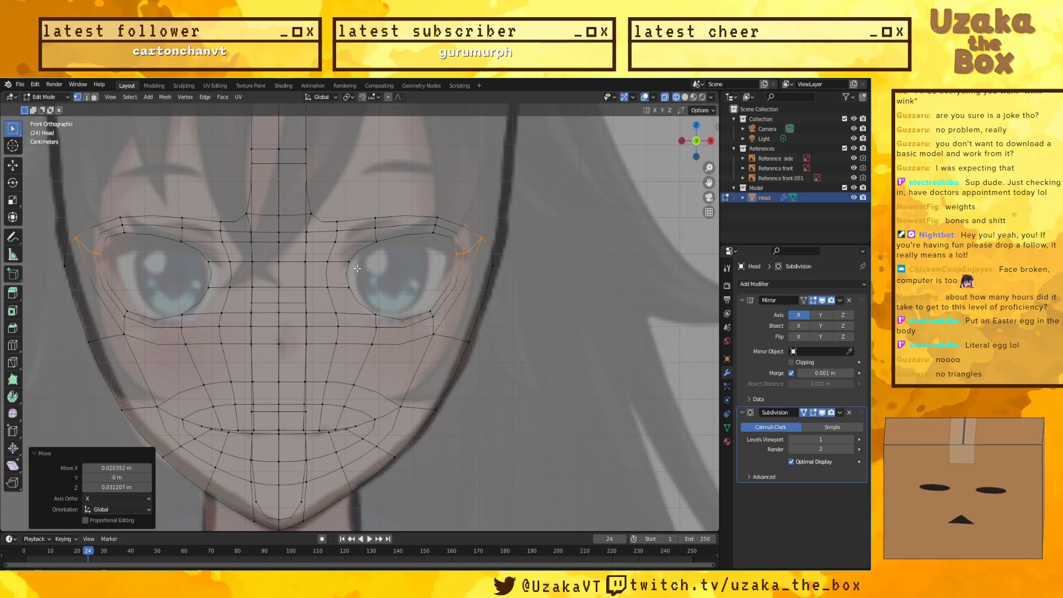
left_click(537, 288)
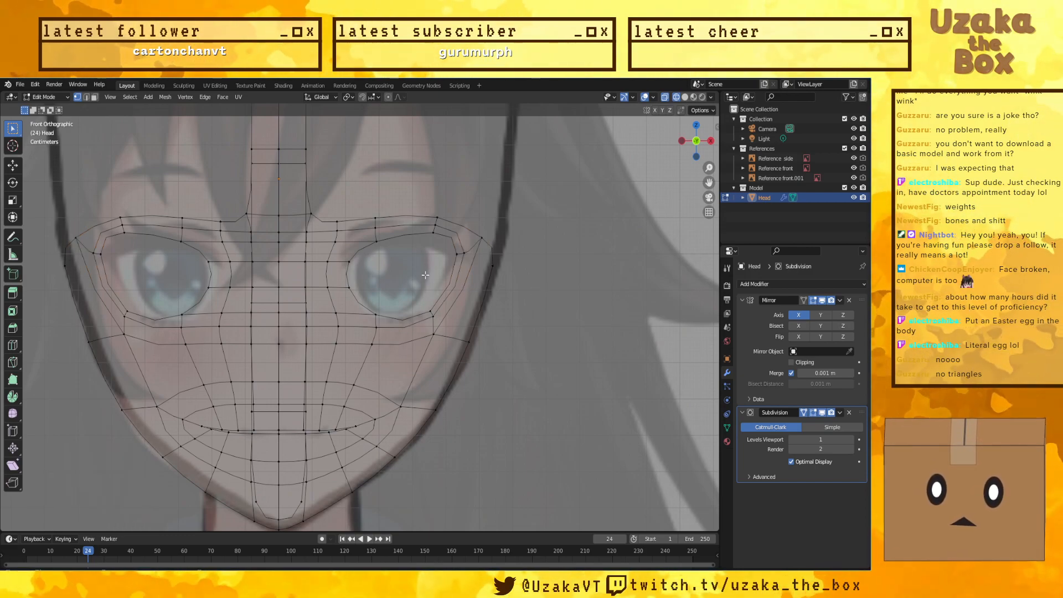
Step: Add one loop cut across the outer side of the eye ring, about midway between its outermost and lower outer corners
key("ctrl+r")
left_click(457, 293)
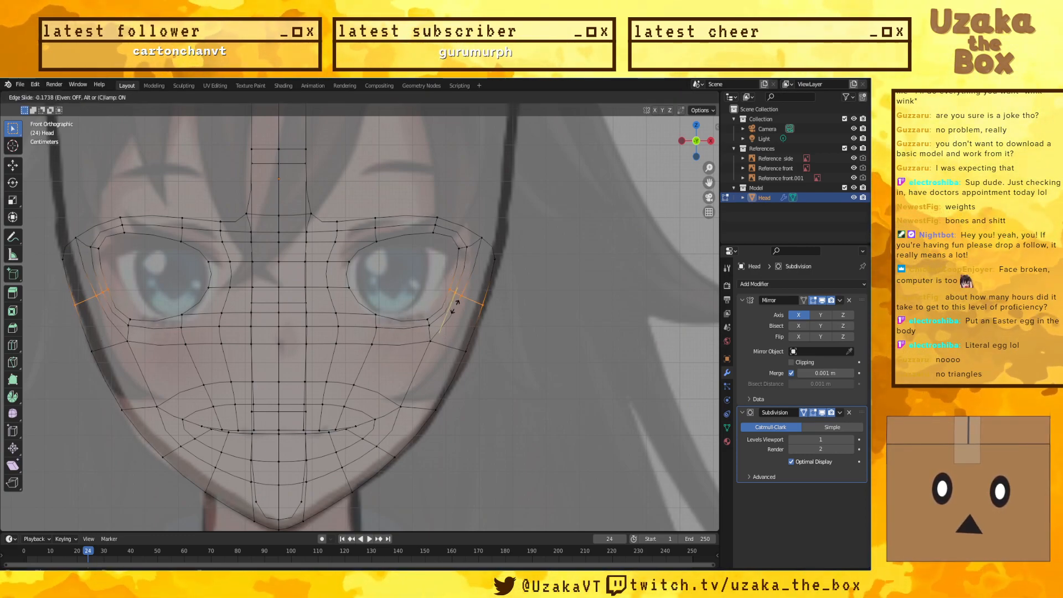
left_click(456, 294)
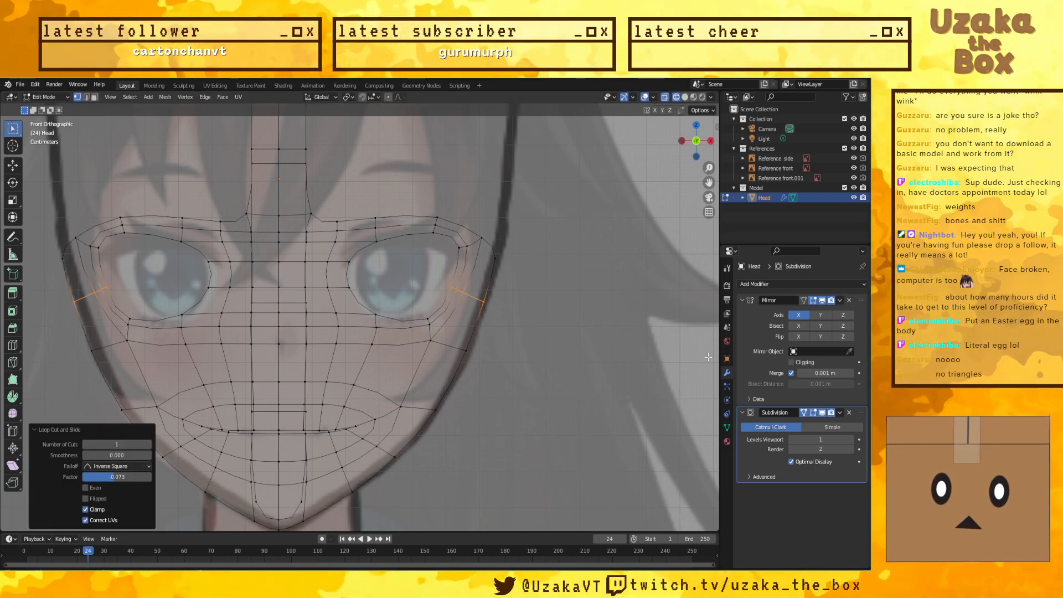
Step: Turn off the Subdivision modifier's viewport display and move the eye ring's lower outer corner vertices about 0.018 m inward and 0.028 m up
left_click(823, 412)
left_click(443, 329)
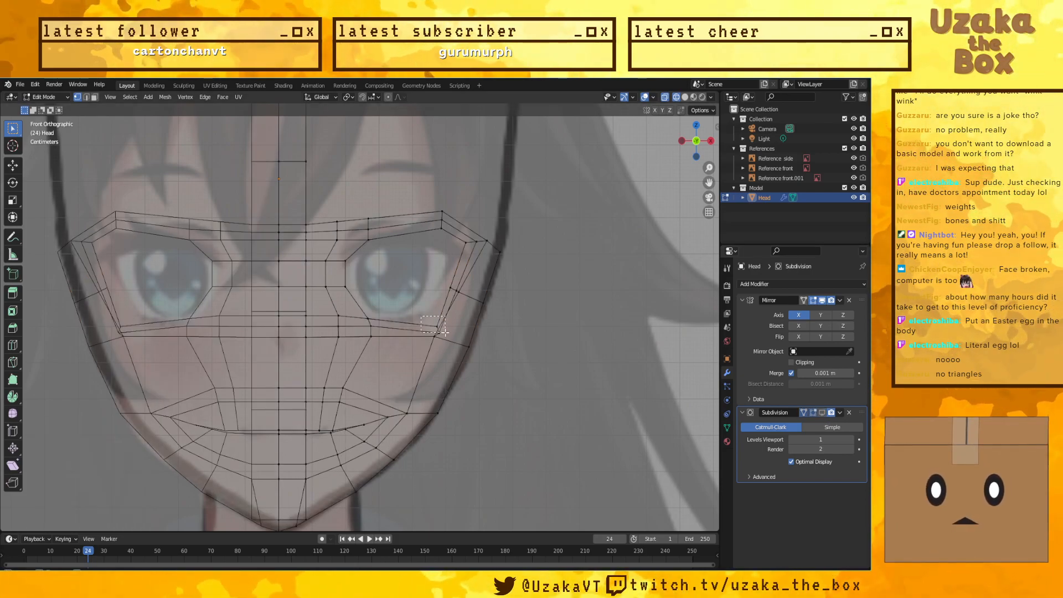
key("g")
left_click(439, 316)
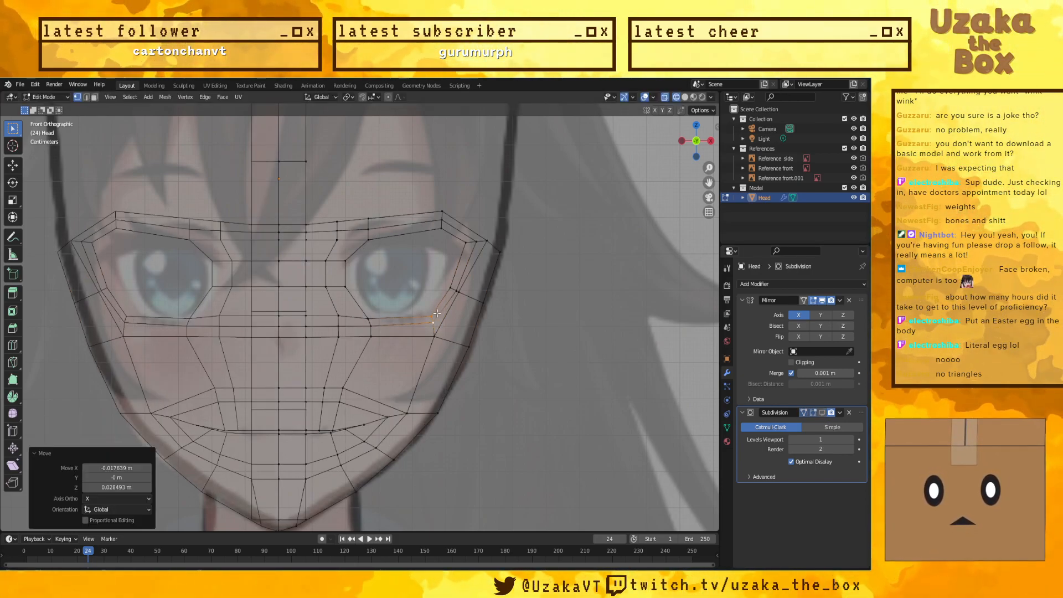
Step: Move the eye ring's outer side vertex outward and the cheek vertex below its lower outer corner about 0.031 m outward and 0.016 m down
left_click(458, 292)
key("g")
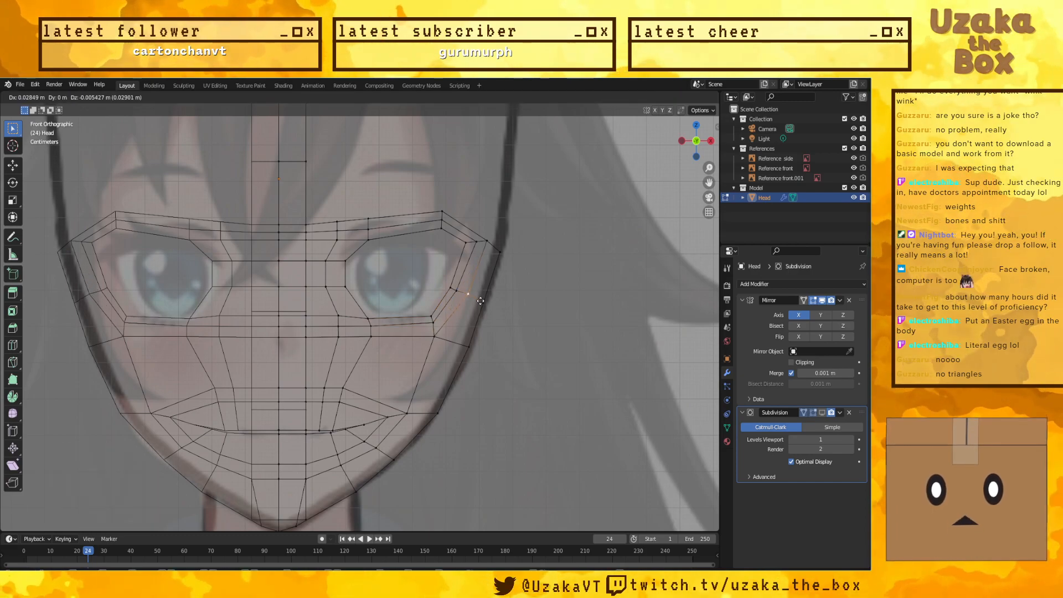
left_click(451, 335)
left_click(437, 336)
key("g")
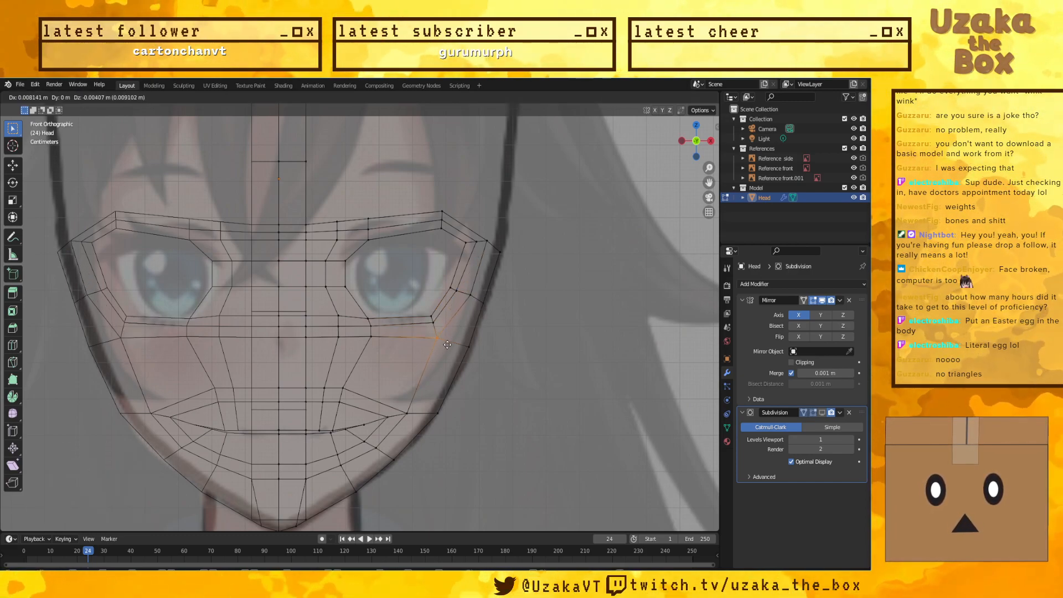
left_click(445, 341)
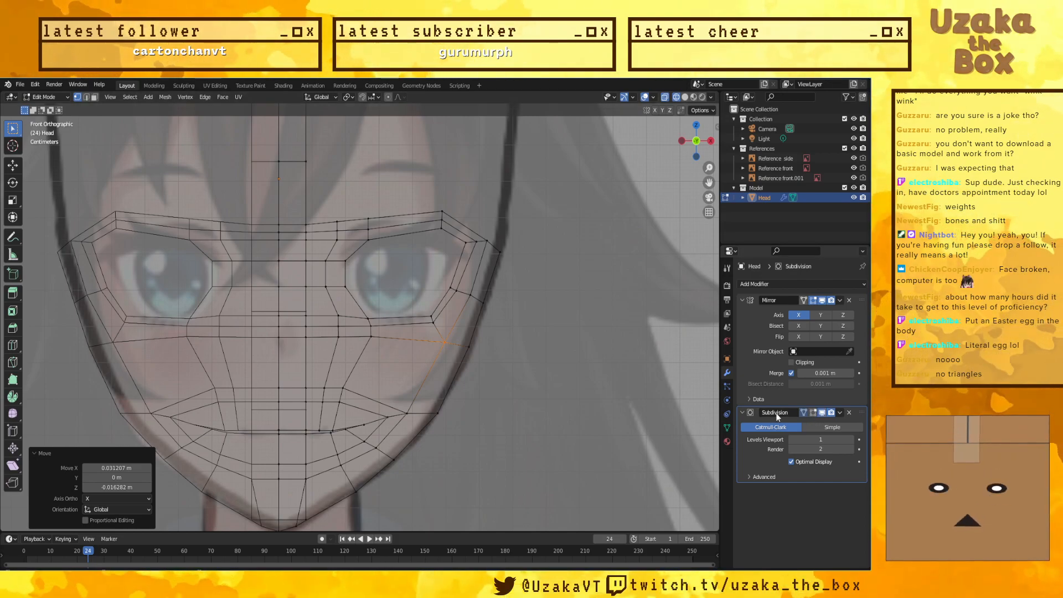
Step: Move the vertices under the inner half of the eye about 0.018 m inward and 0.012 m down, comparing the mesh with and without subdivision
left_click(806, 413)
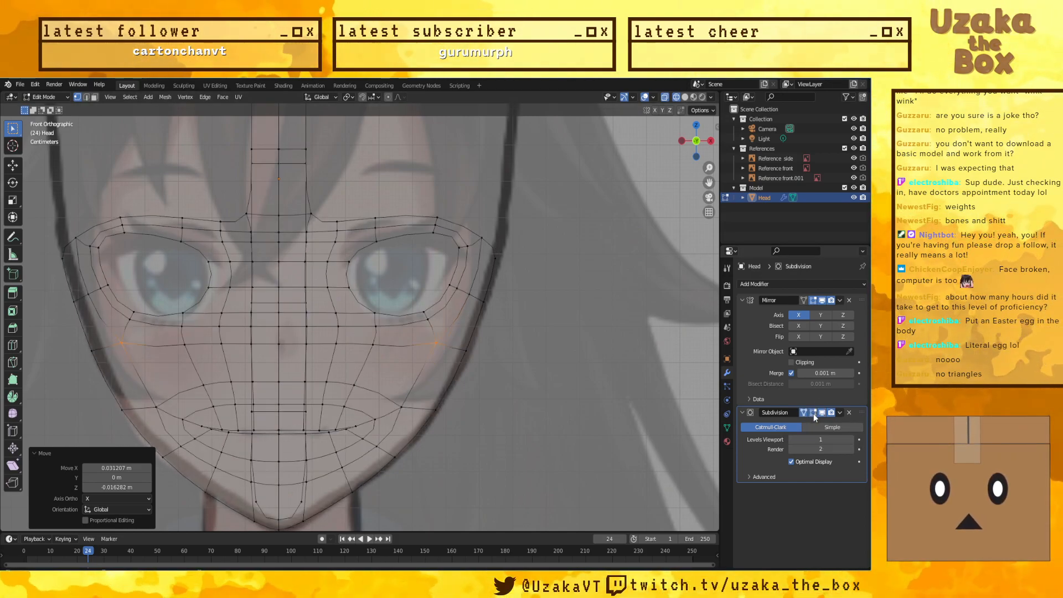
left_click_drag(390, 294, 367, 352)
left_click(813, 413)
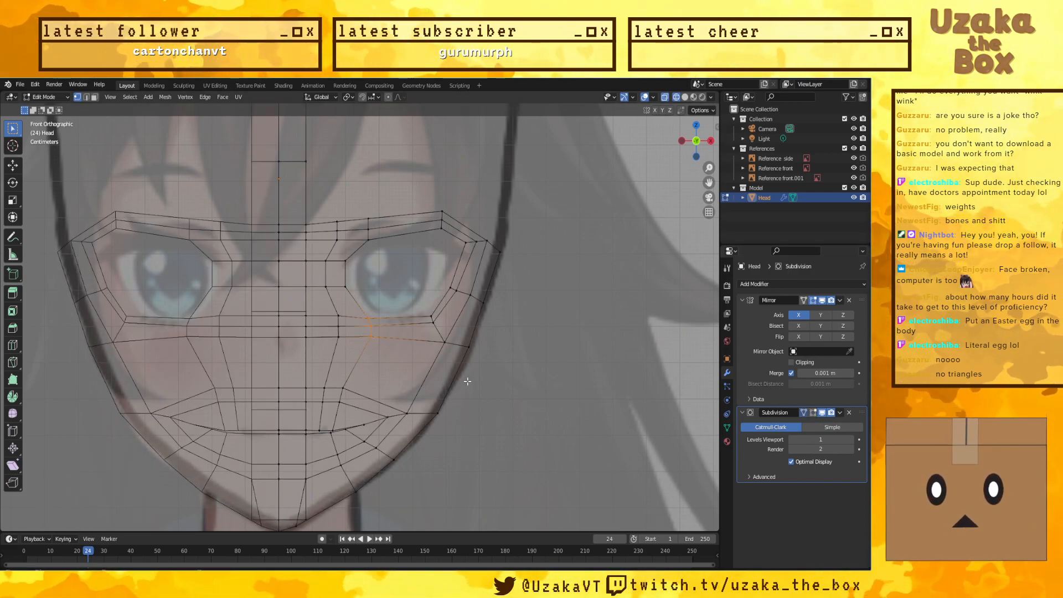
key("g")
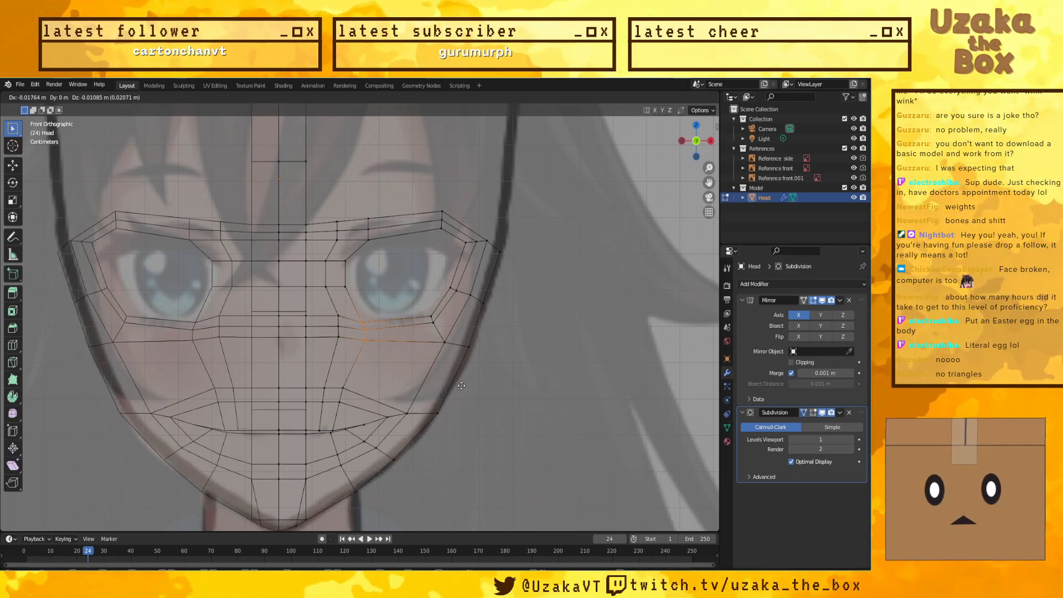
left_click(462, 385)
left_click(813, 414)
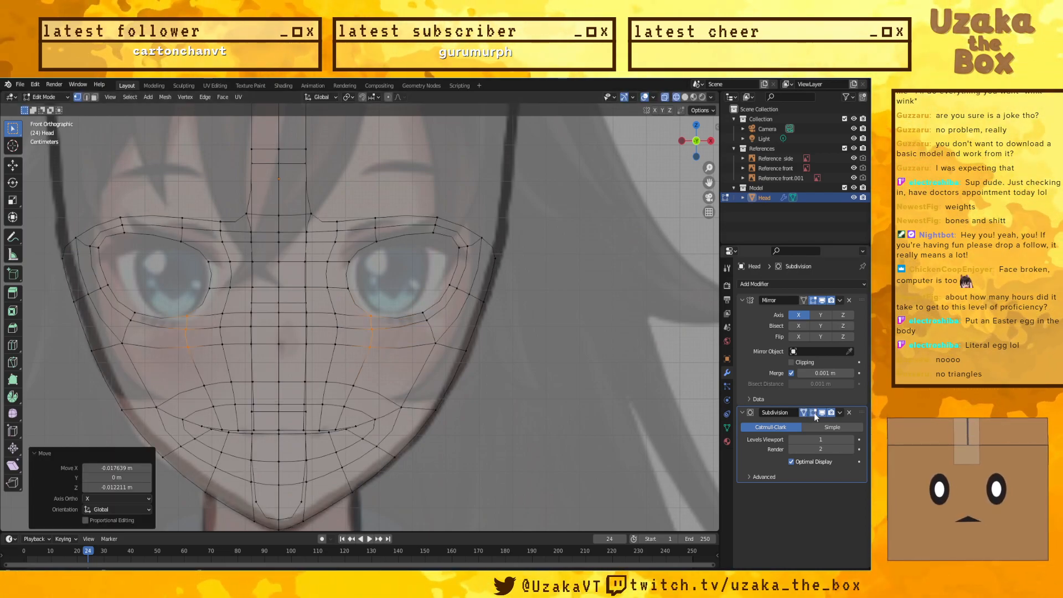
left_click(814, 414)
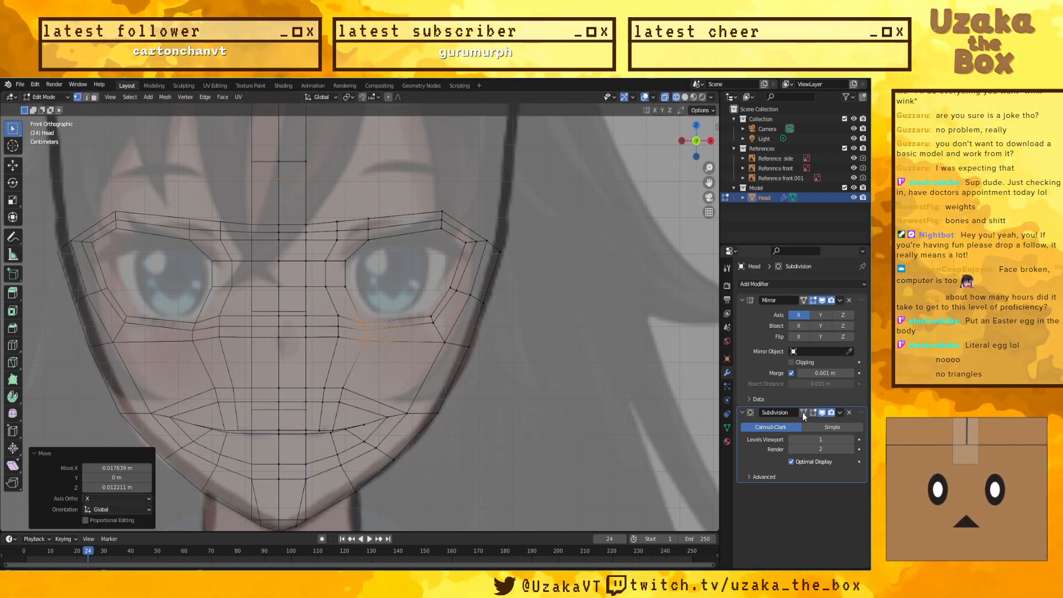
Step: Preview the subdivided mesh in perspective and front view, and lower the same under-eye vertices about 0.010 m along Z
middle_click_drag(454, 365, 501, 370)
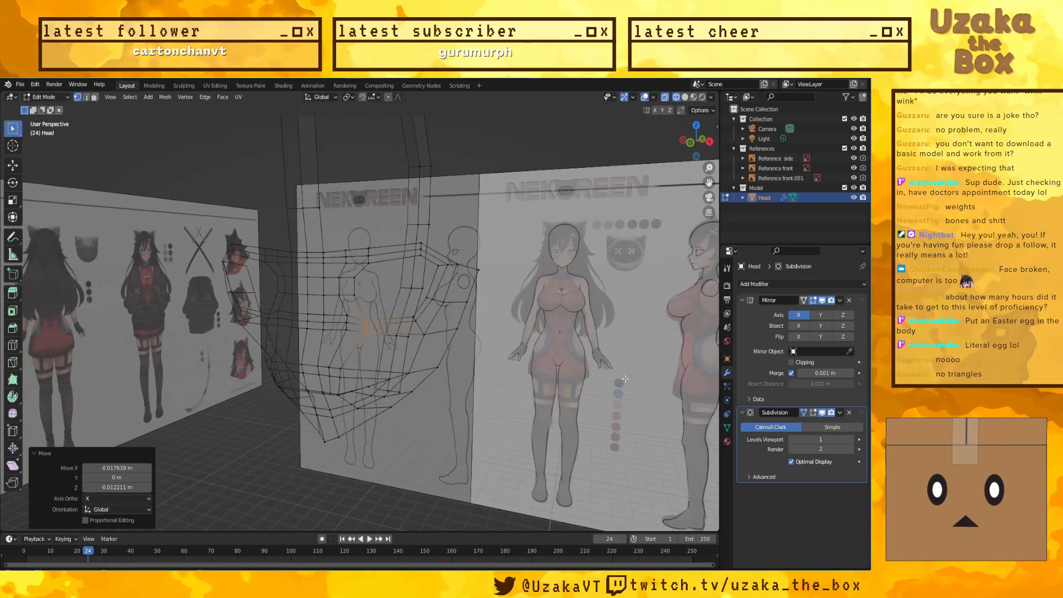
left_click(804, 413)
left_click(804, 414)
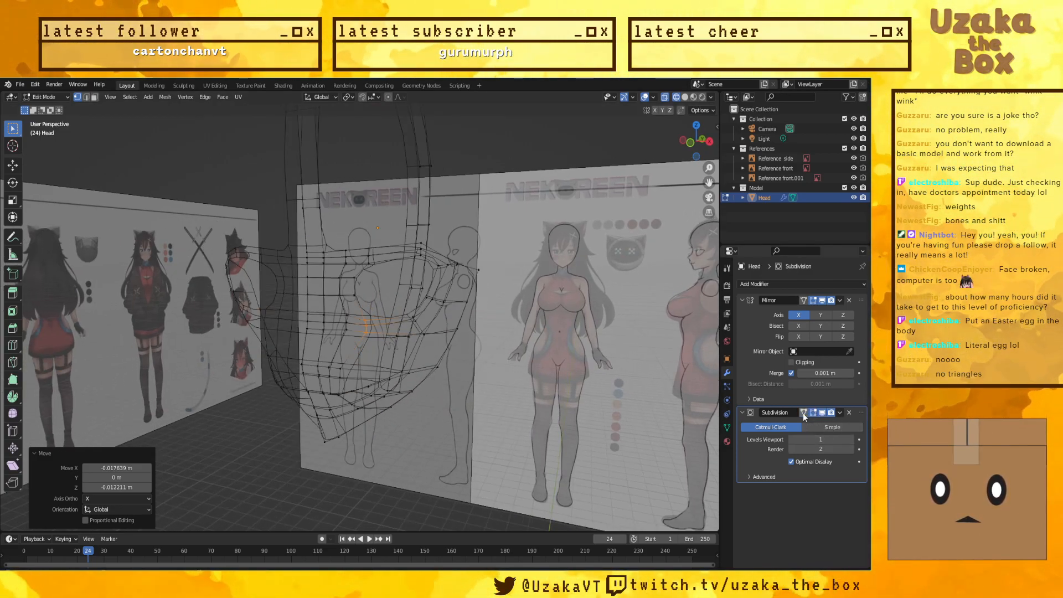
key("KP_3")
key("KP_1")
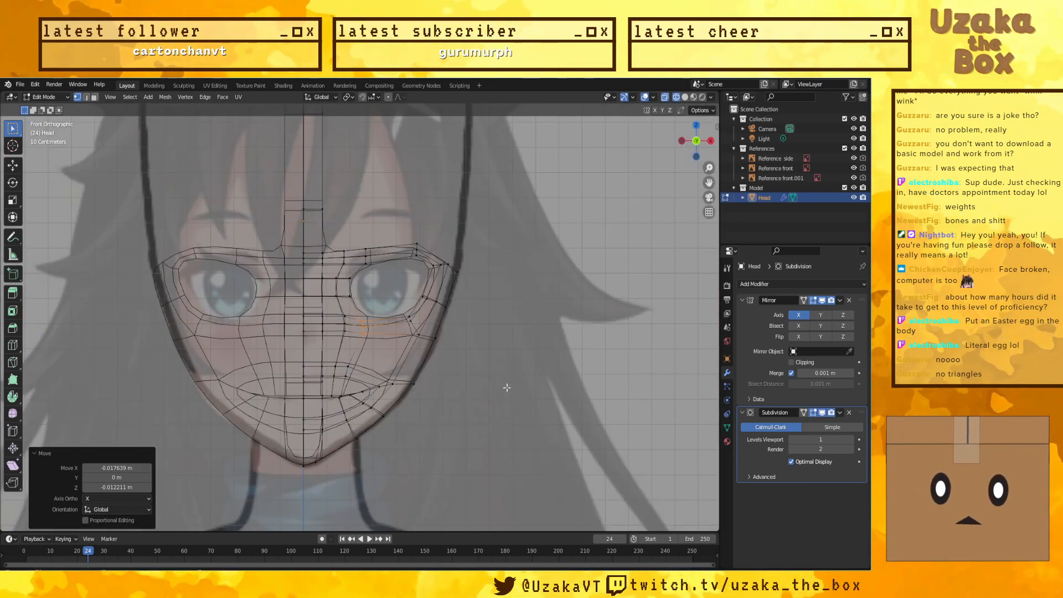
scroll(507, 387, "up", 4)
key("g")
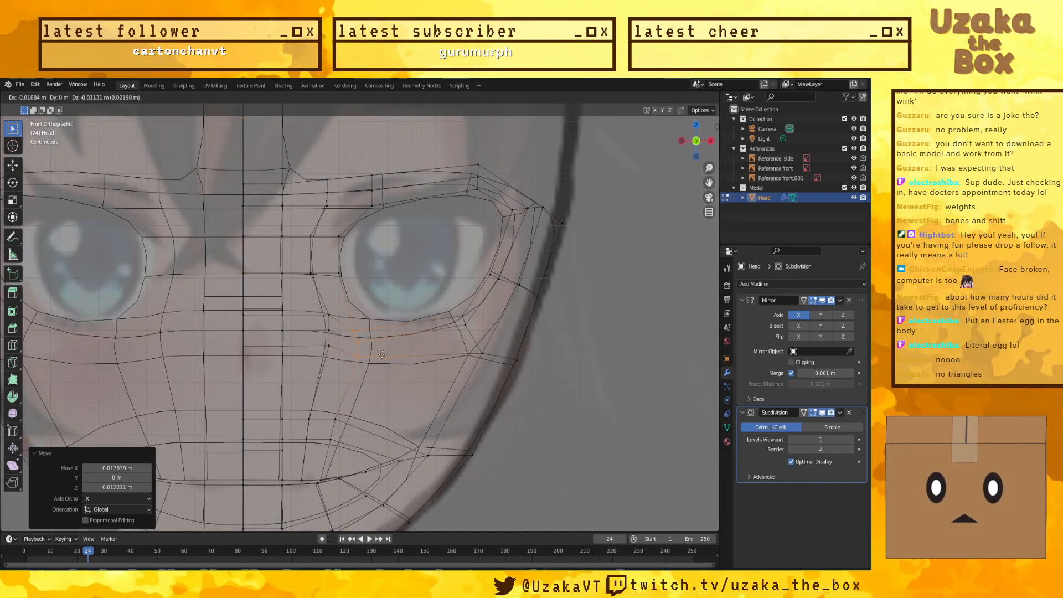
key("z")
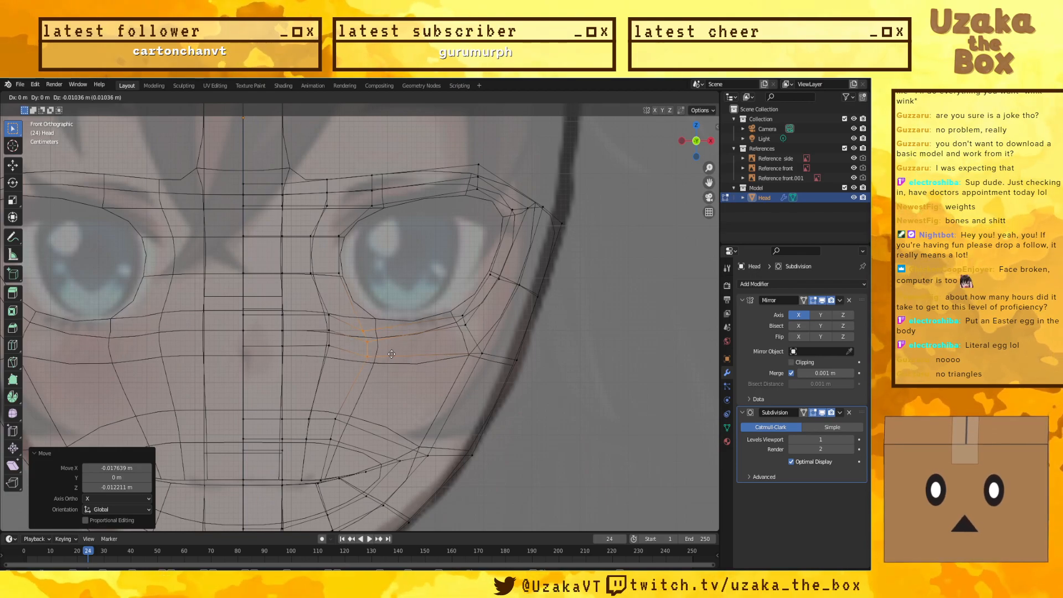
left_click(389, 354)
Step: Move the eye opening's inner edge vertices slightly toward the nose, and the vertices above the eye's inner half about 0.018 m up
left_click_drag(326, 222, 352, 284)
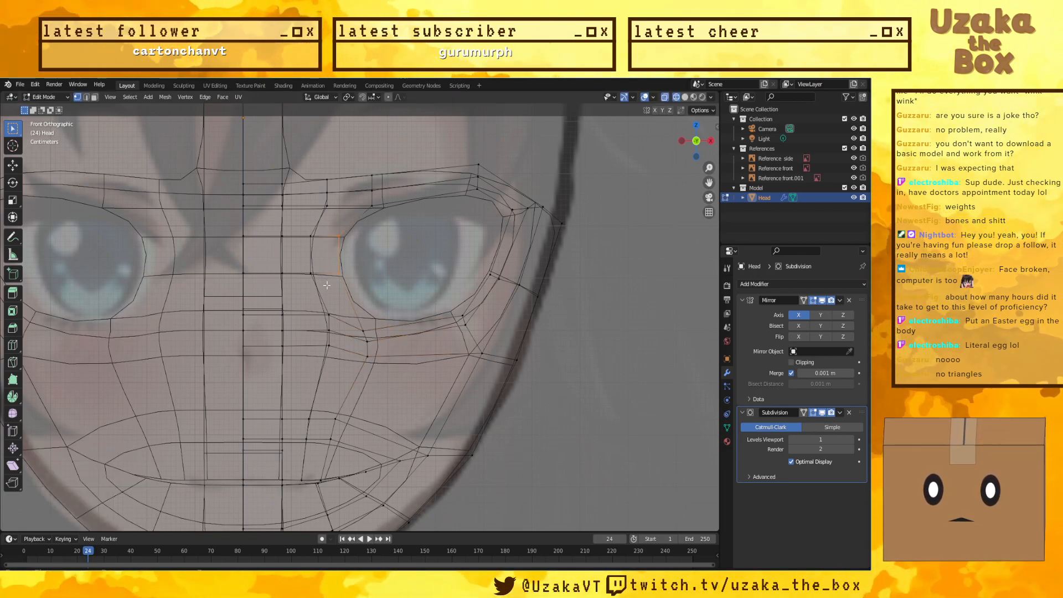
key("g")
left_click(345, 260)
left_click_drag(386, 217, 366, 165)
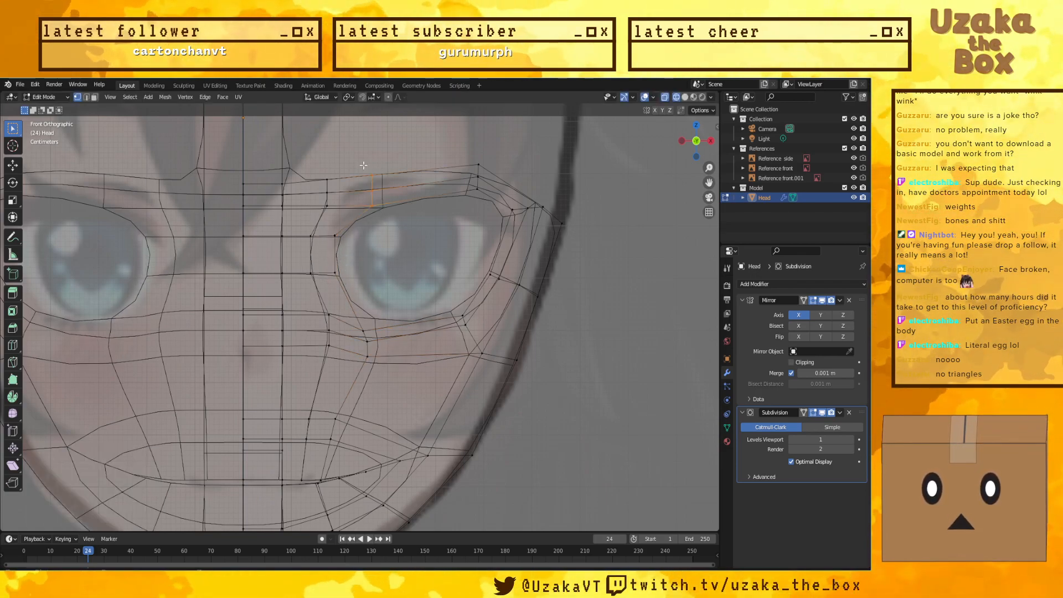
key("g")
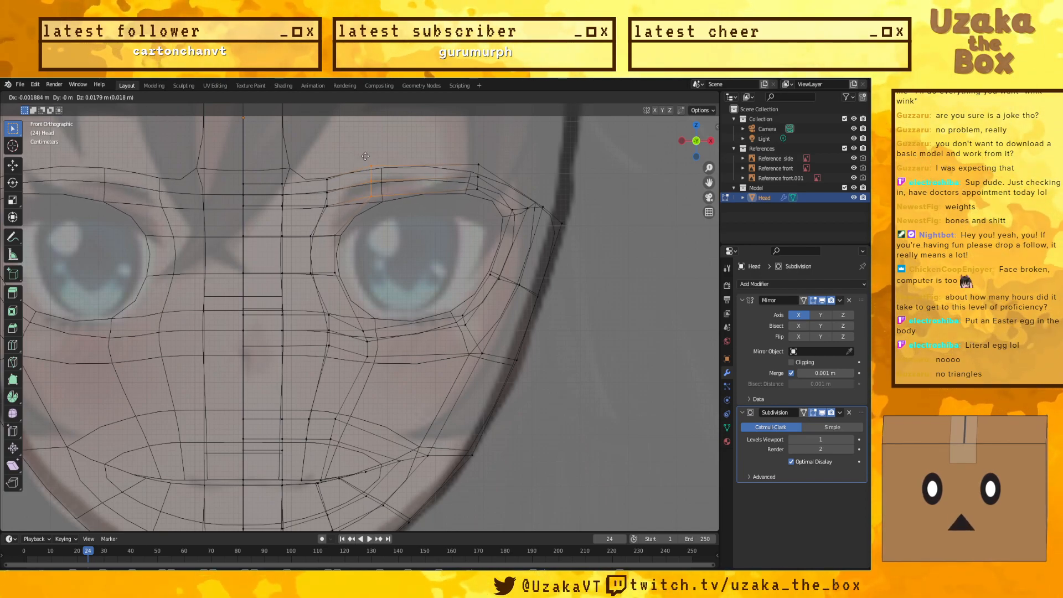
left_click(366, 157)
Step: Move the eye ring's upper outer corner vertices slightly down to smooth the upper eyelid curve
left_click_drag(492, 153, 466, 210)
key("g")
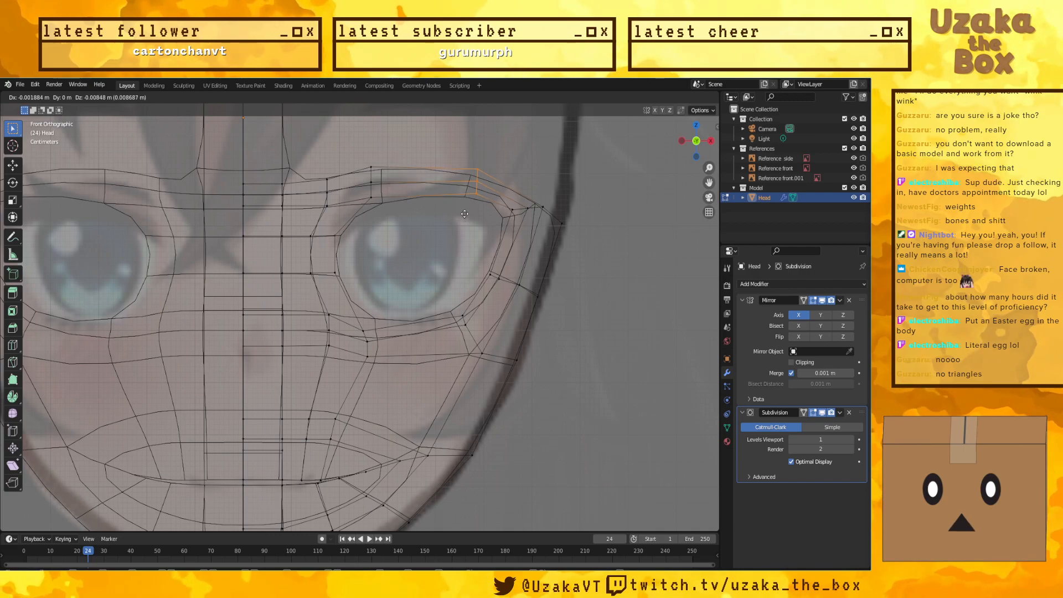
left_click(465, 218)
Step: Rotate the eye ring's outermost corner vertices by -13.5° and move them about 0.011 m inward and 0.018 m down
left_click_drag(543, 201, 516, 219)
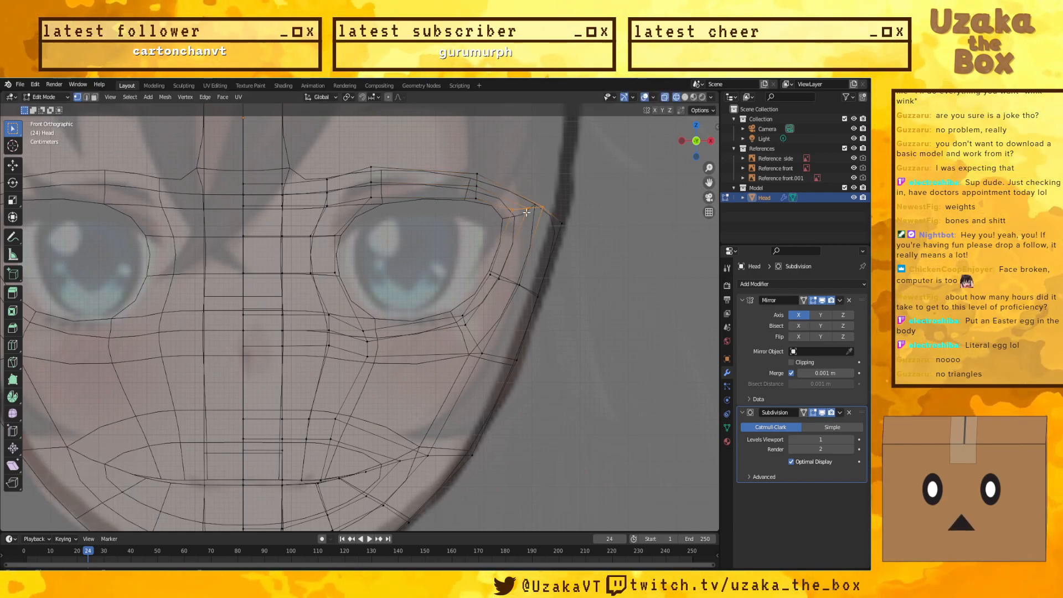
key("r")
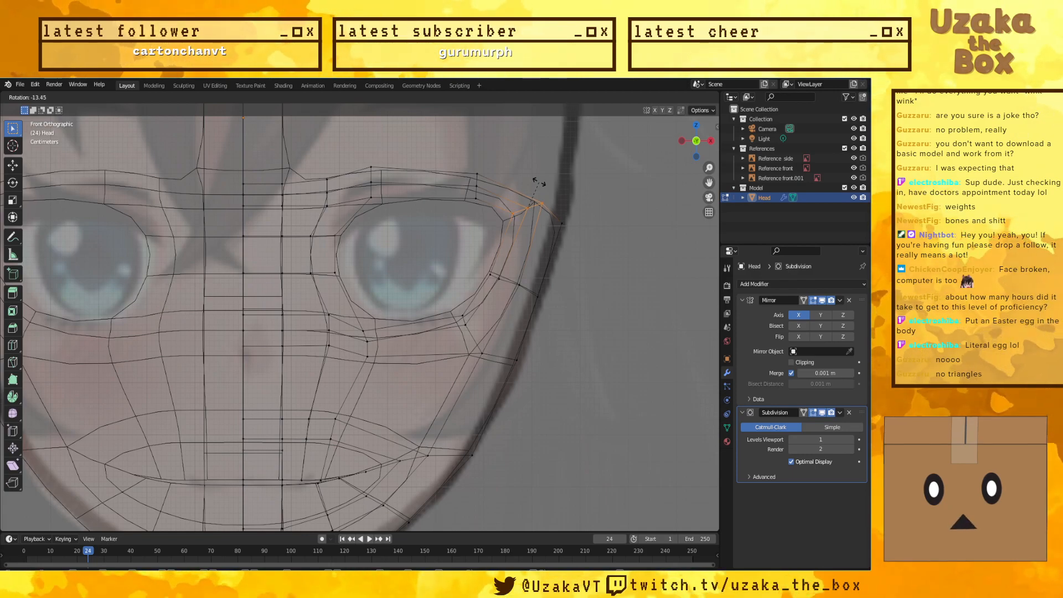
left_click(537, 183)
key("g")
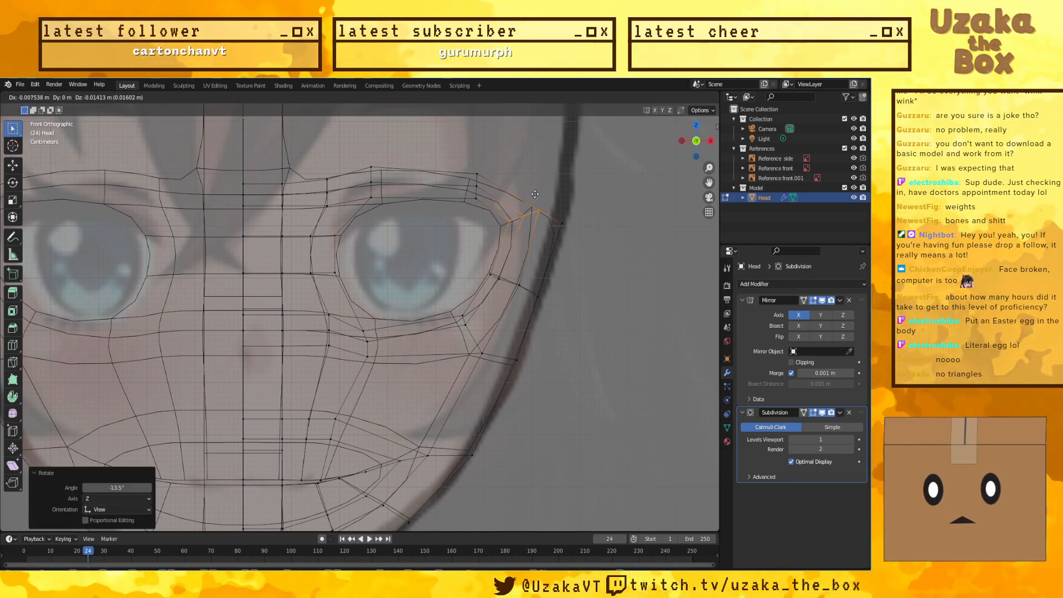
left_click(533, 196)
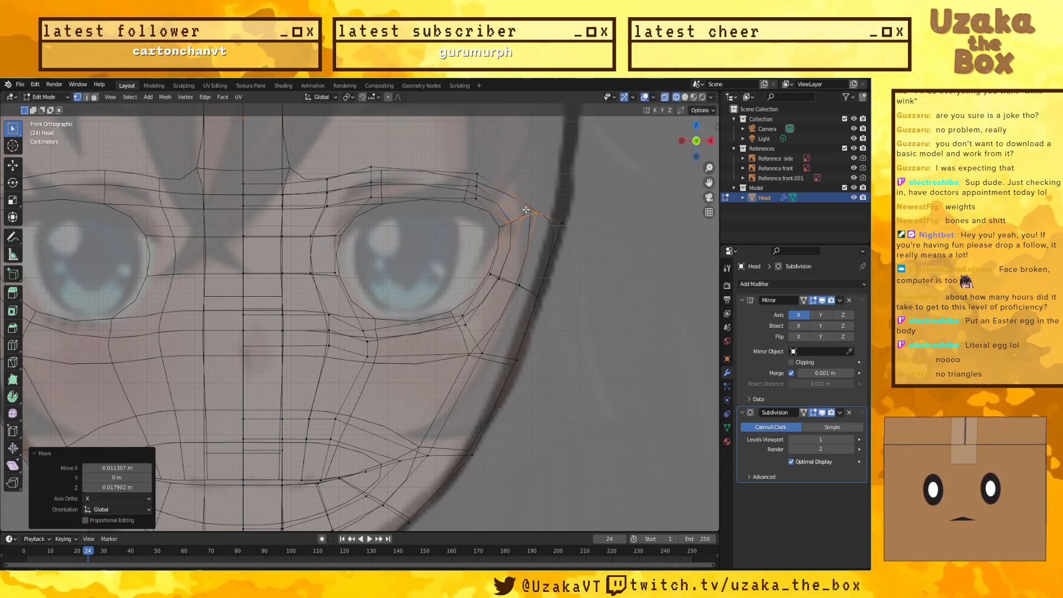
Step: Move the vertices on the eye ring's outer side about 0.016 m inward and 0.007 m up
left_click(519, 285)
key("g")
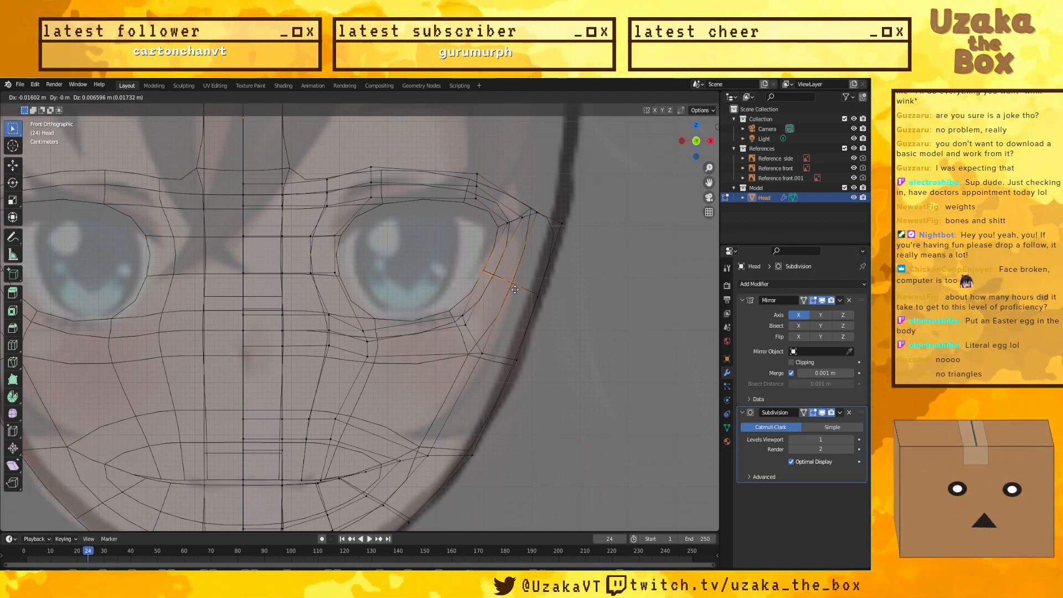
left_click(515, 289)
Step: Examine the subdivided face from perspective, side and front in solid and wireframe shading against the reference drawings
mouse_move(579, 292)
middle_mouse_down()
mouse_move(566, 303)
mouse_move(588, 303)
middle_mouse_up()
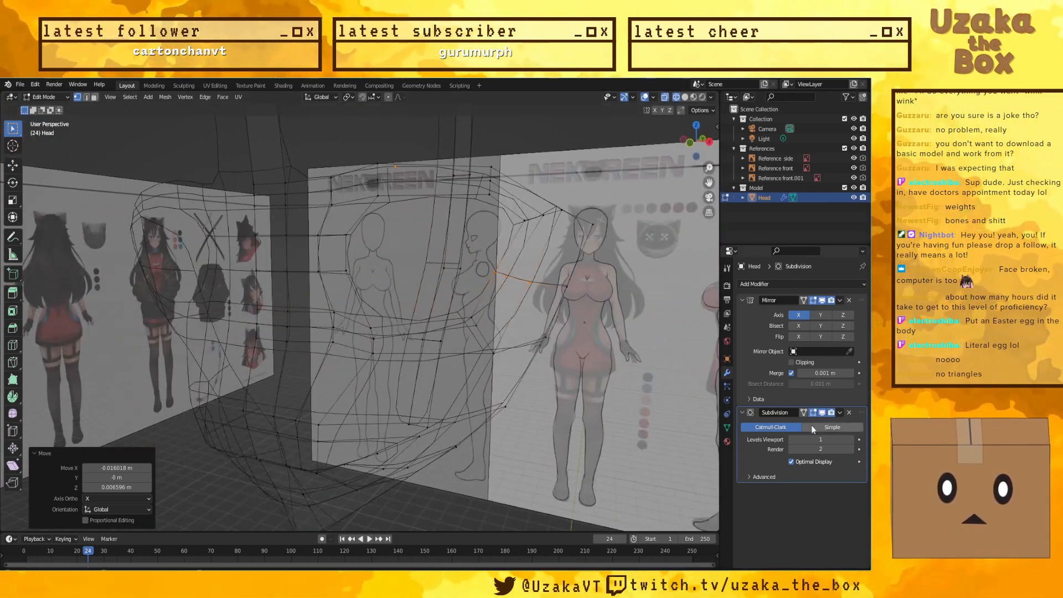
left_click(805, 413)
middle_click_drag(565, 372, 639, 364)
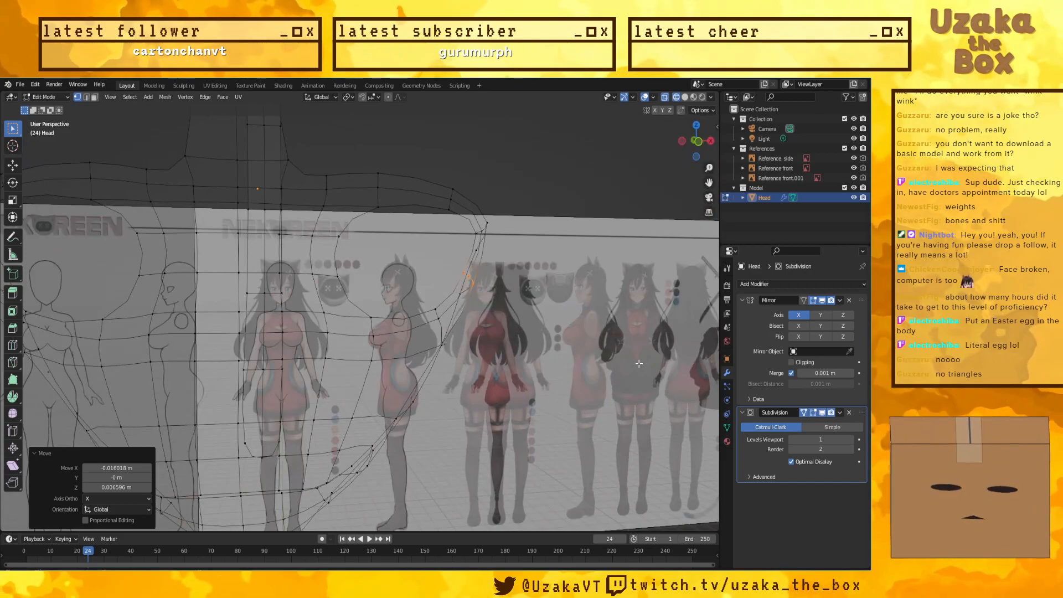
key("KP_1")
scroll(543, 370, "down", 4)
middle_click_drag(543, 370, 504, 397)
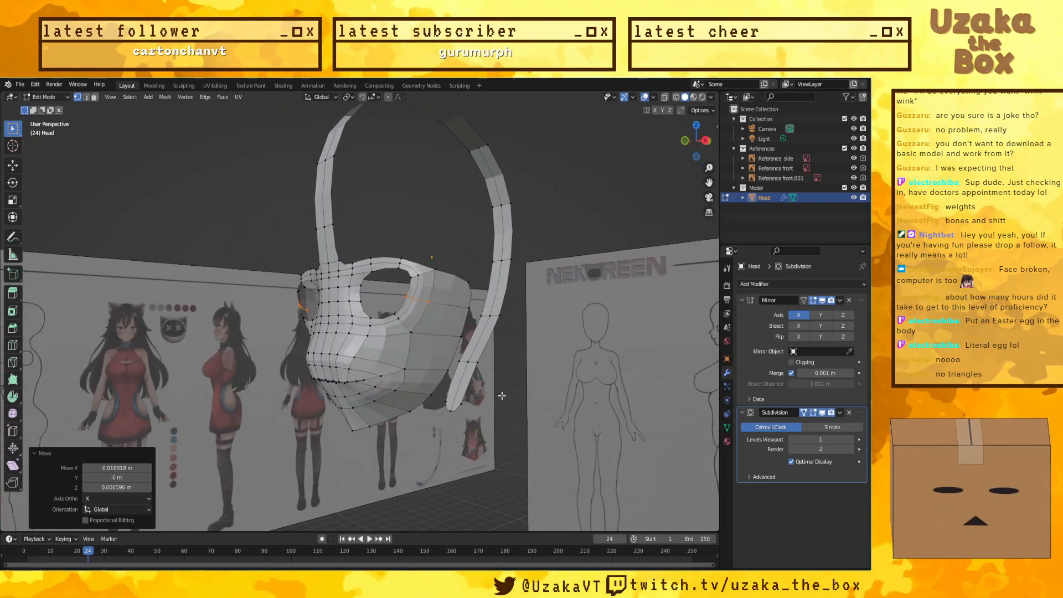
key("KP_1")
key("KP_3")
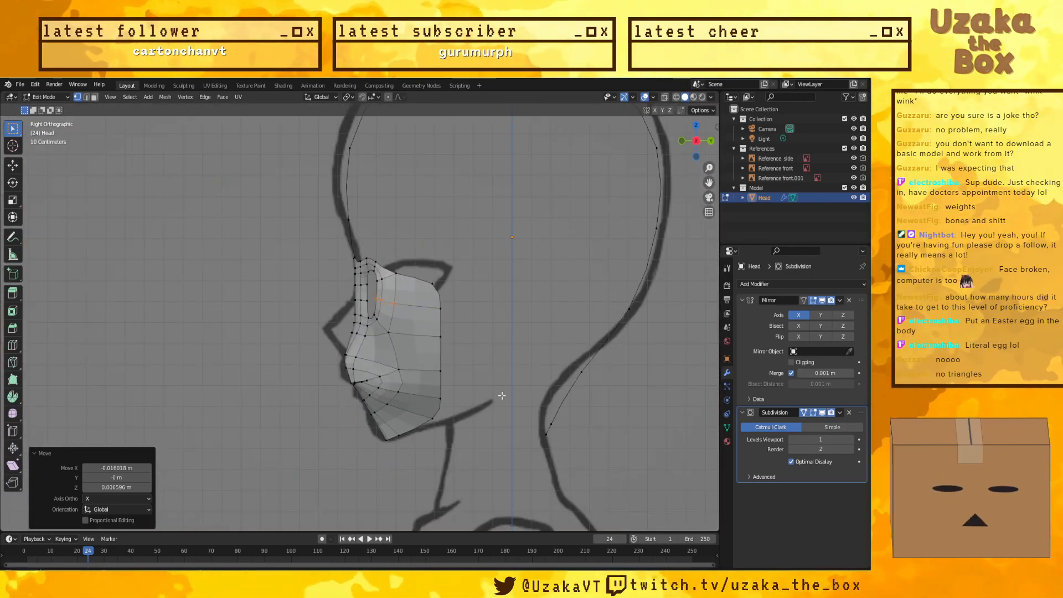
key("KP_1")
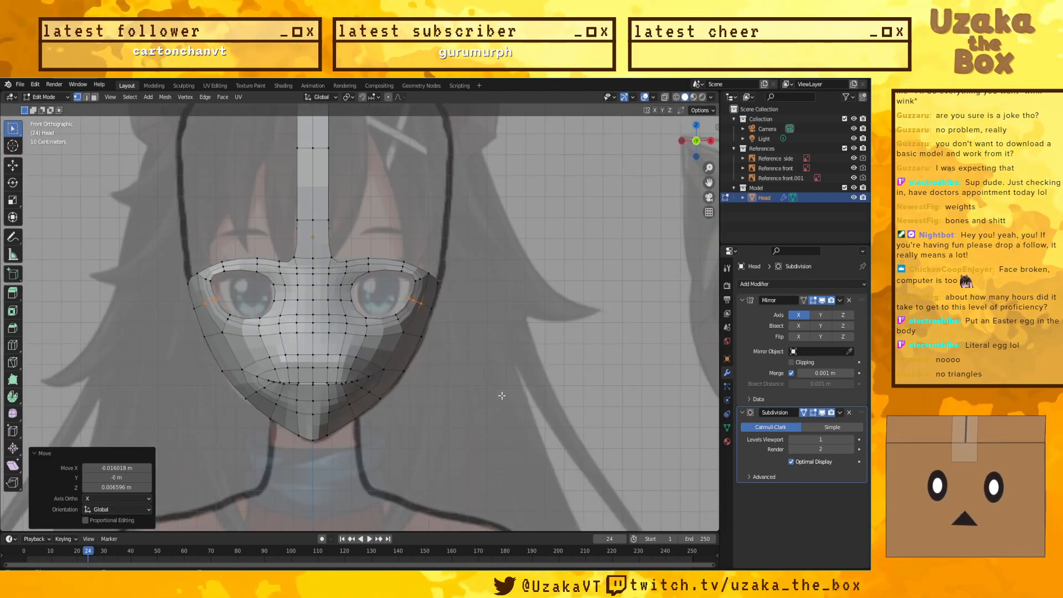
key("KP_3")
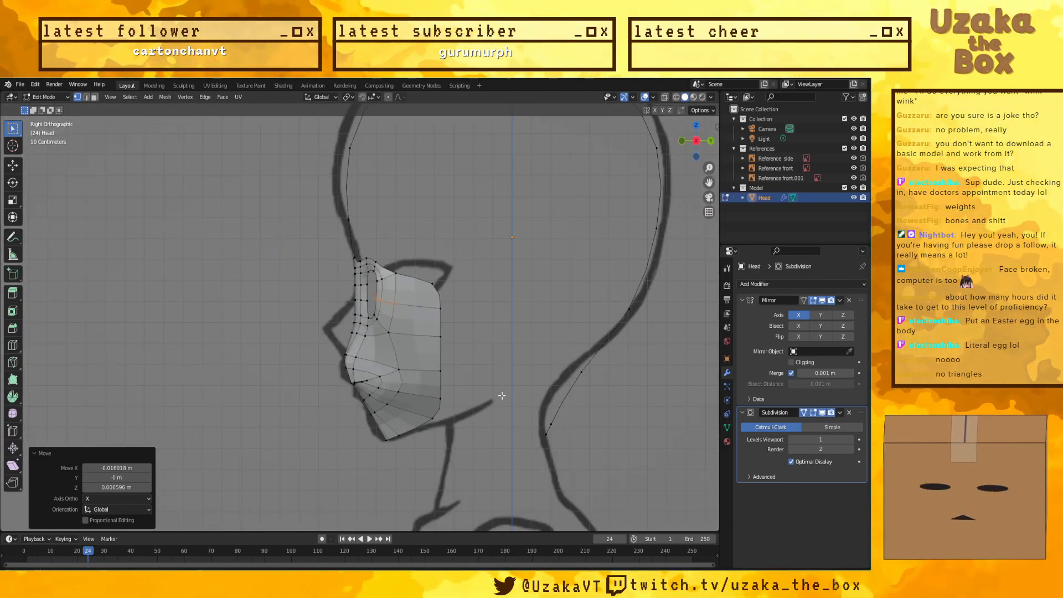
middle_click_drag(497, 361, 583, 368)
key("KP_1")
key("shift+z")
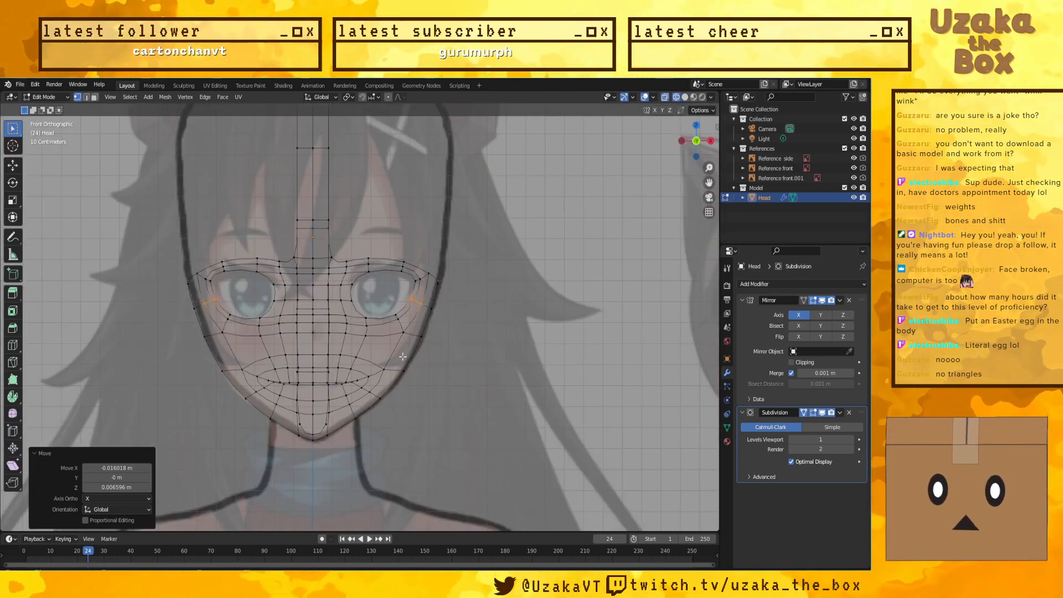
Step: Turn off the Subdivision modifier's viewport display and frame the face closely in the second window's front and right views
left_click(822, 413)
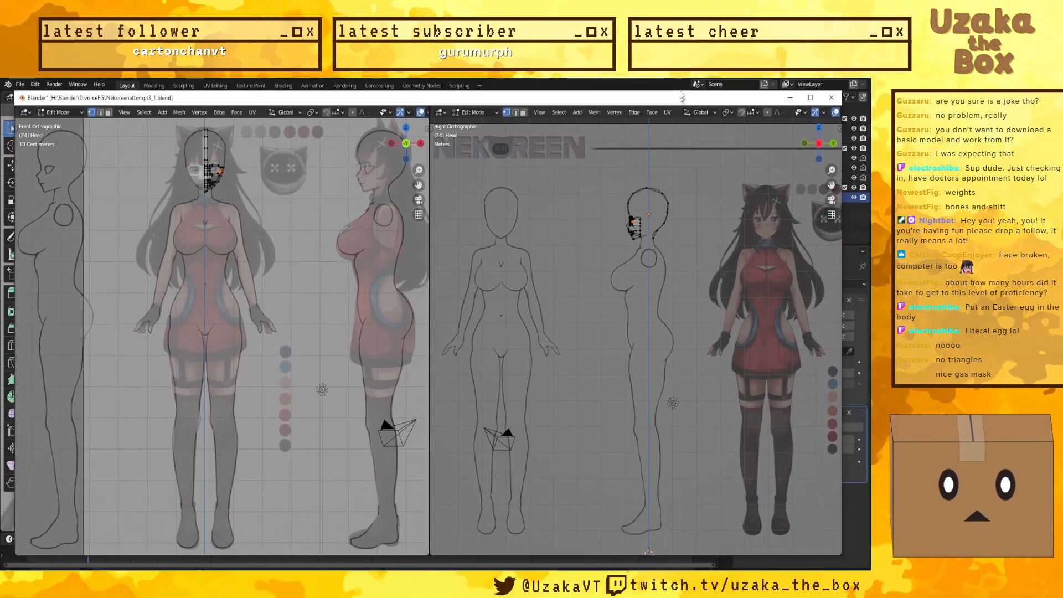
scroll(709, 166, "up", 5)
middle_click_drag(709, 177, 714, 331, "shift")
scroll(269, 316, "up", 4)
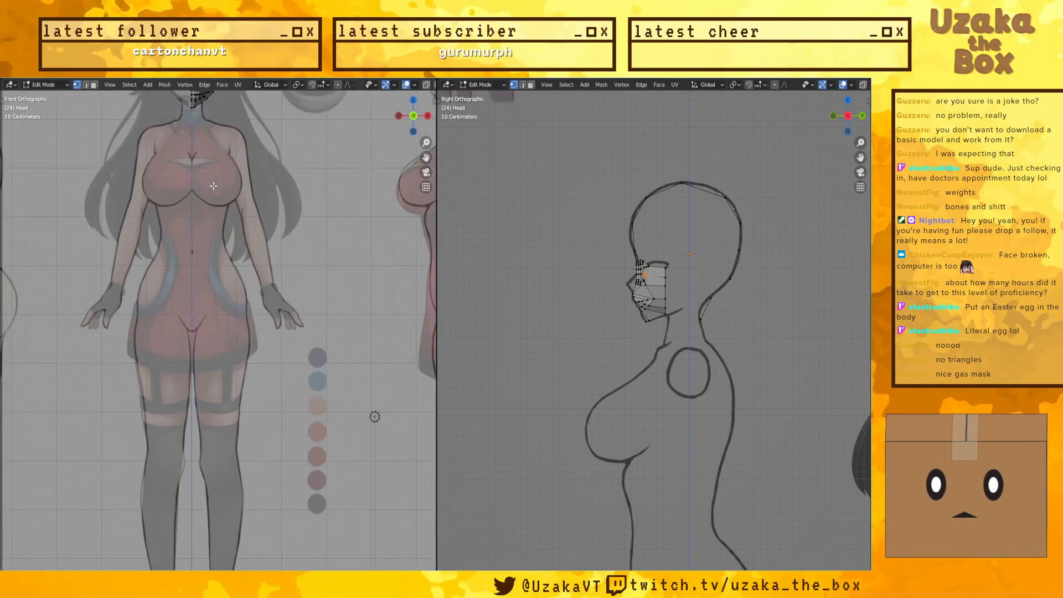
scroll(269, 316, "up", 5)
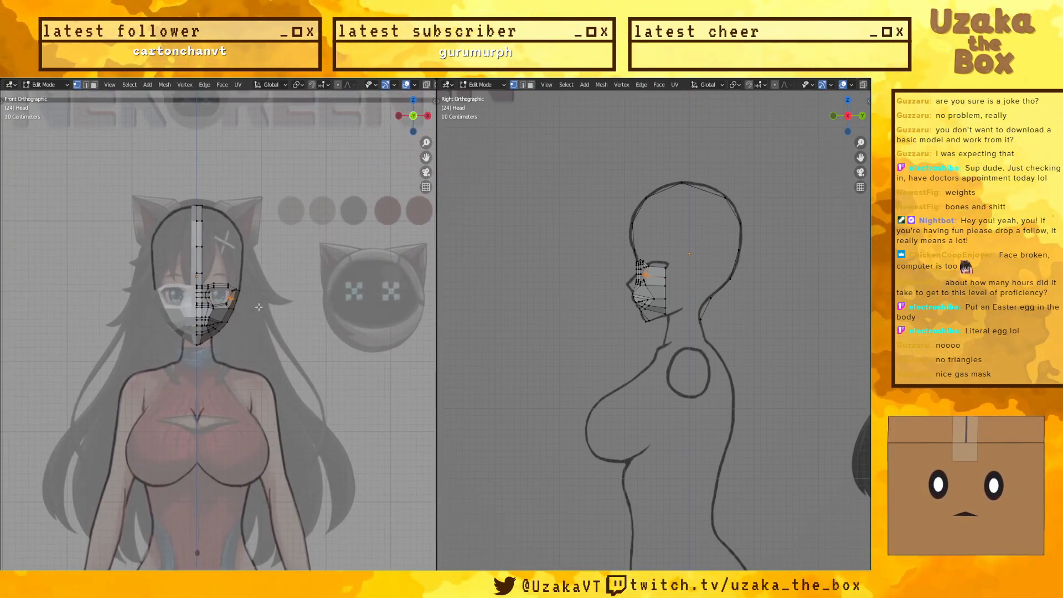
middle_click_drag(279, 267, 321, 310, "shift")
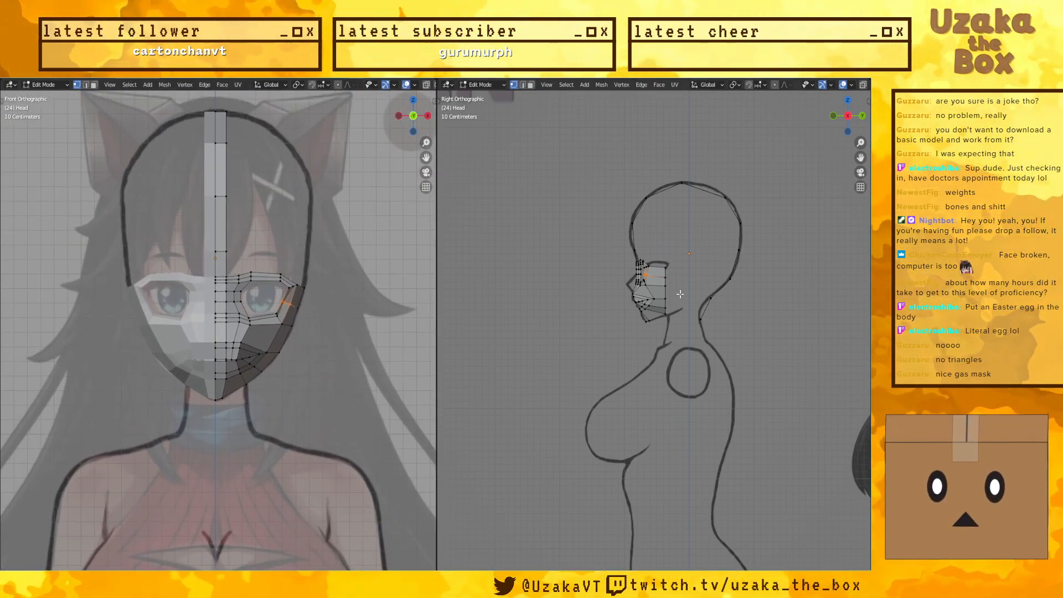
scroll(691, 338, "up", 3)
scroll(691, 337, "up", 6)
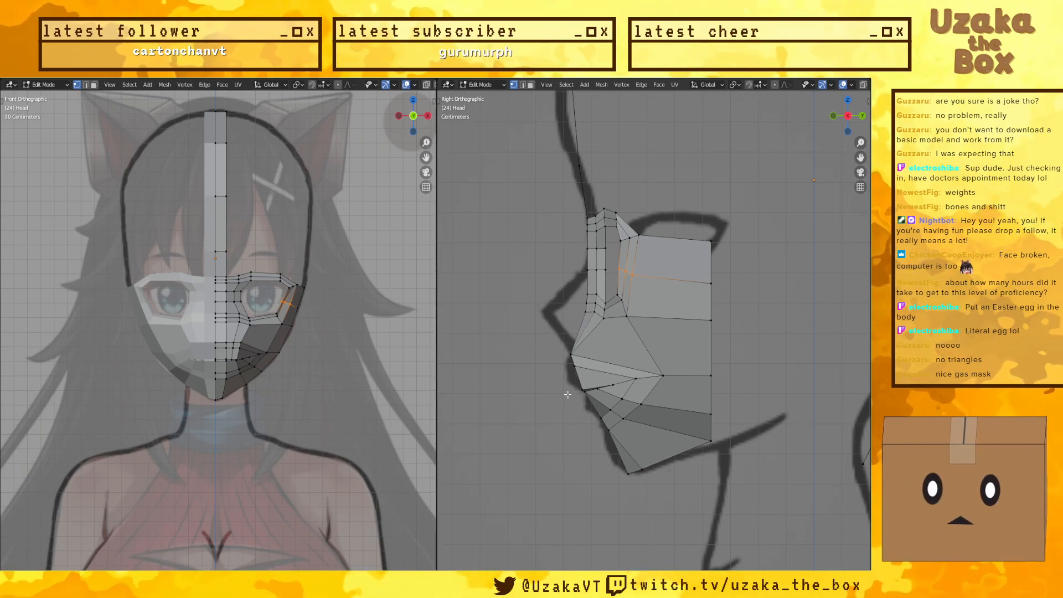
scroll(337, 393, "up", 6)
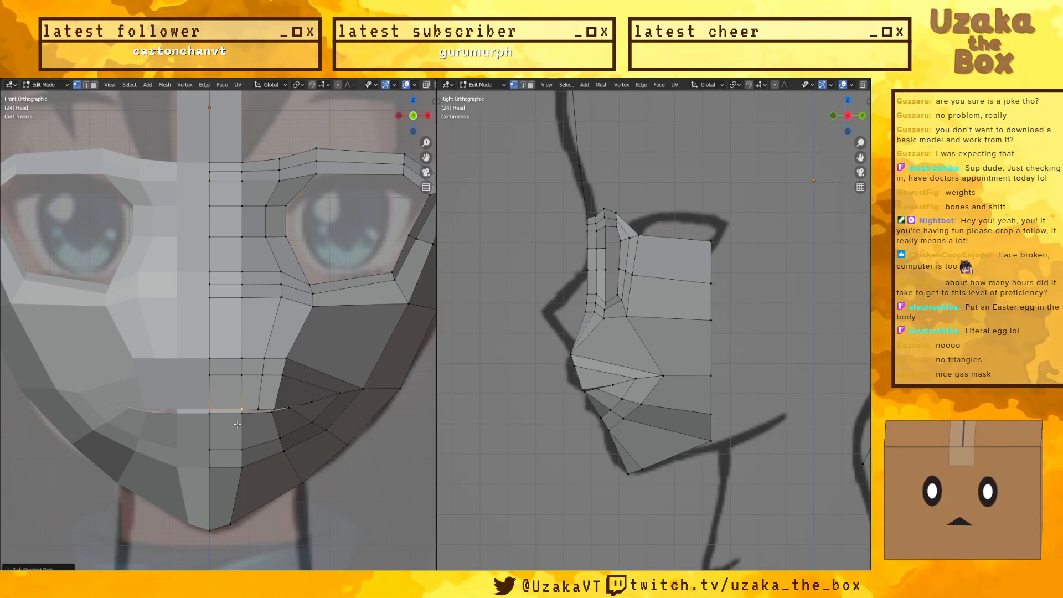
Step: Try moving the mouth line's edge loop about 0.064 m back into the head and 0.005 m up in side view
left_click(212, 414, "alt")
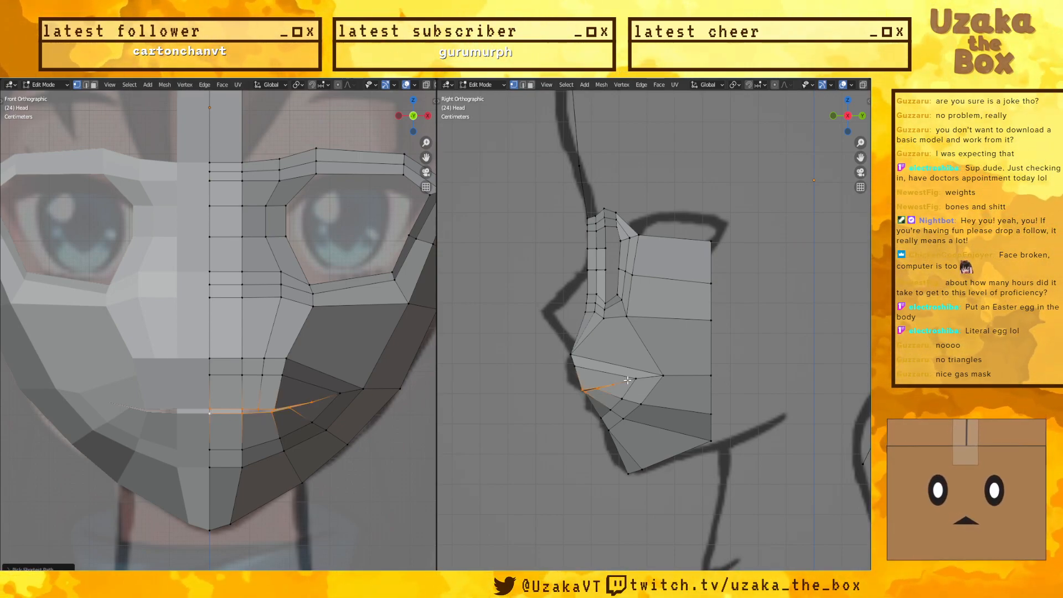
key("g")
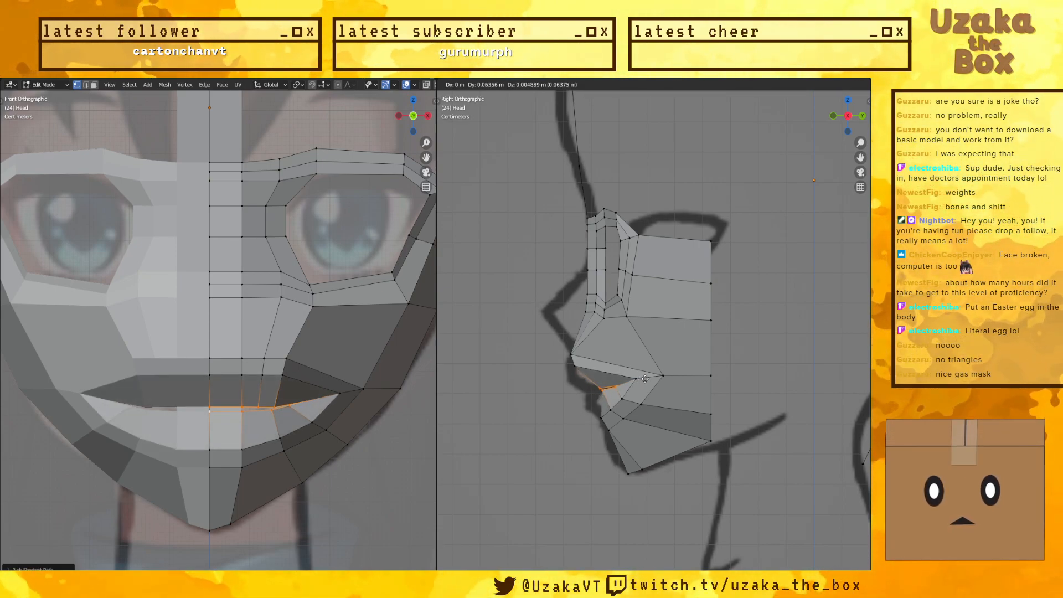
left_click(645, 379)
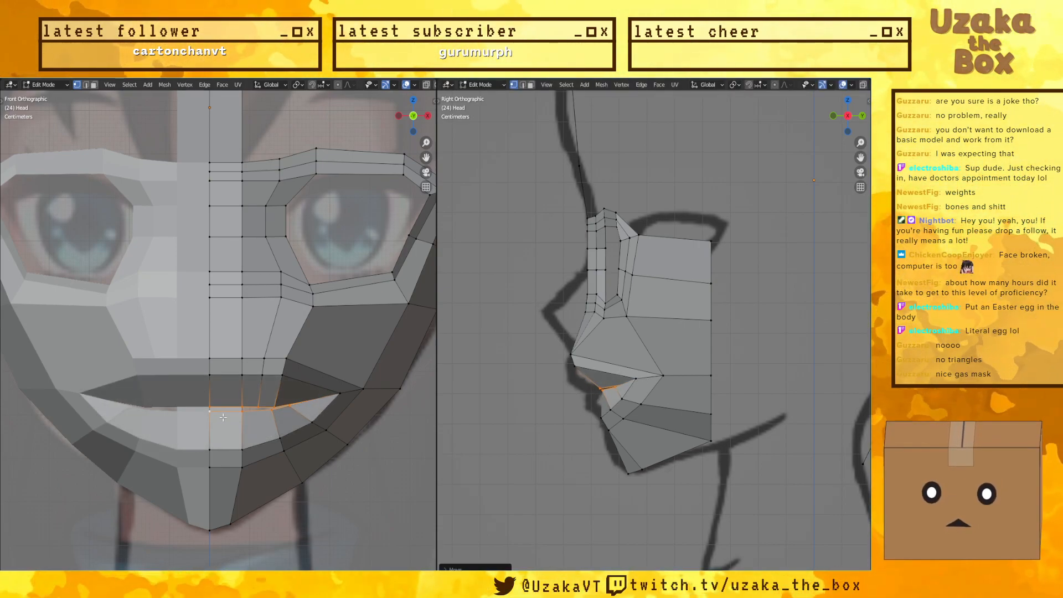
Step: Try a centred loop cut around the inside of the lips and shift it, and undo all the mouth edits
key("g")
key("g")
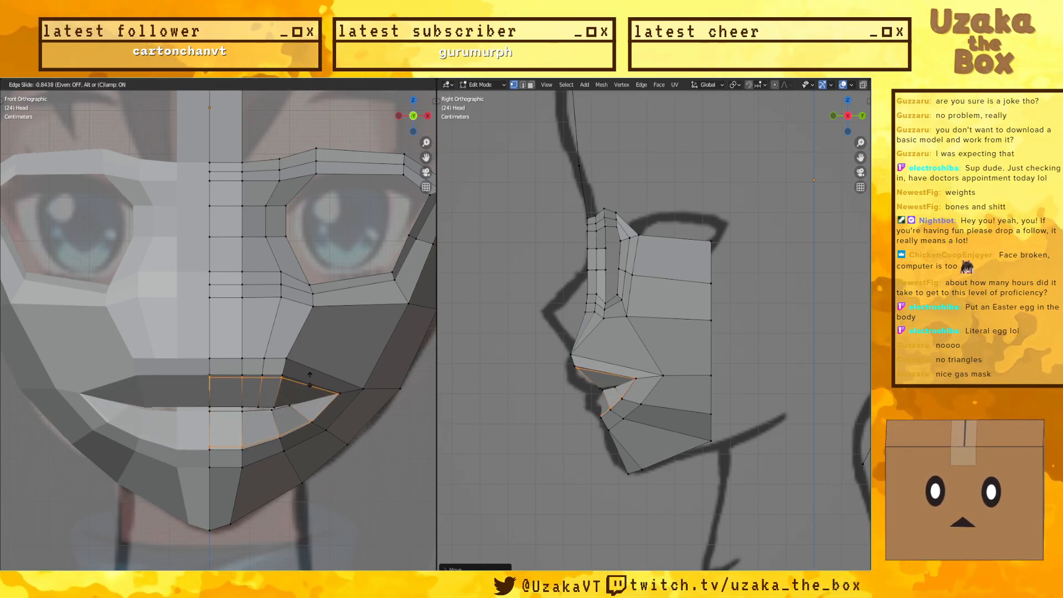
right_click(639, 366)
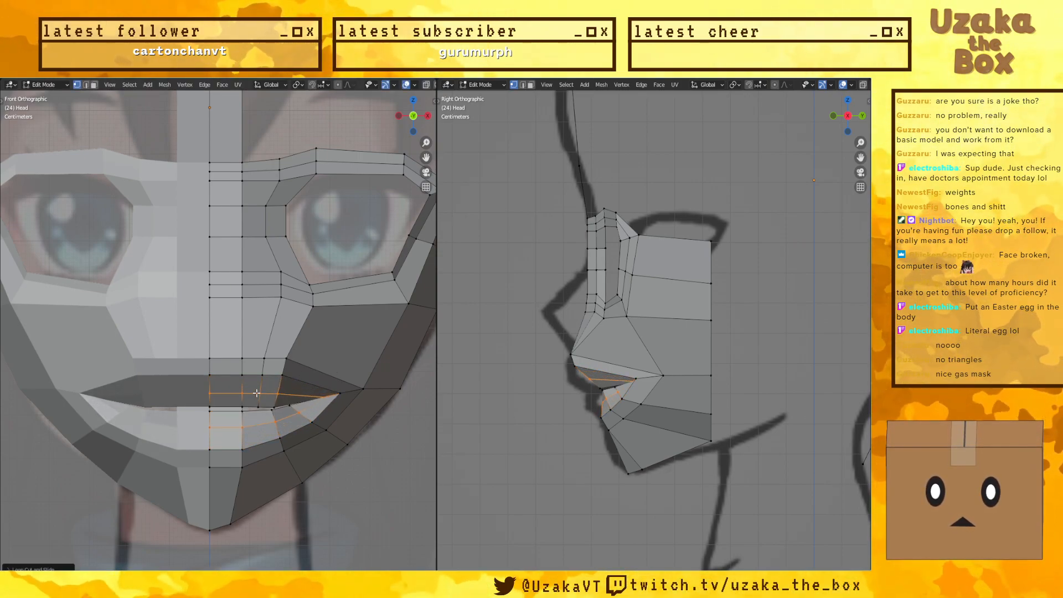
key("g")
left_click(624, 366)
middle_click_drag(299, 426, 327, 434)
key("ctrl+z")
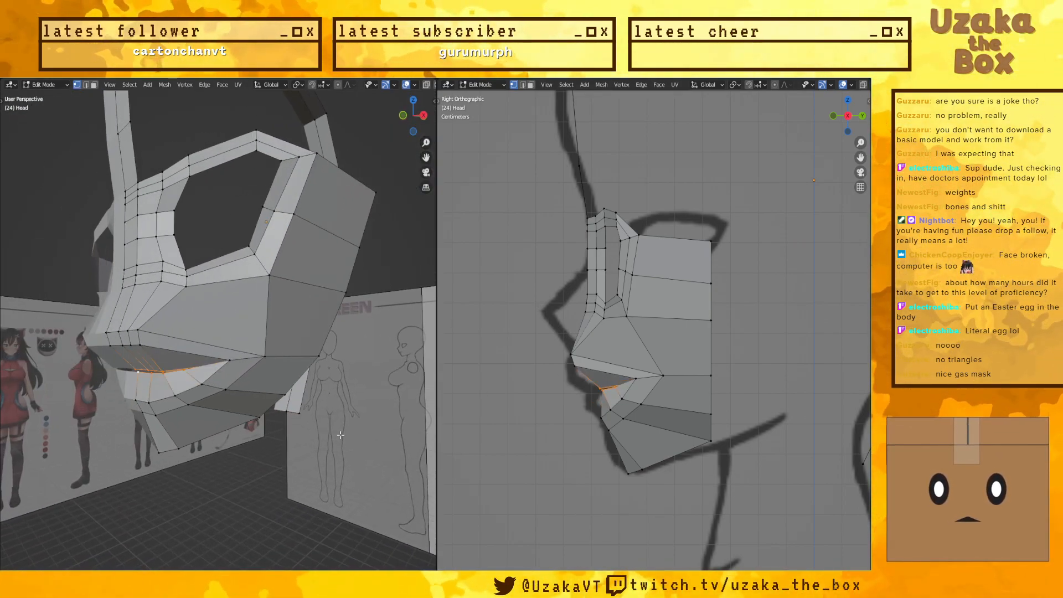
middle_click_drag(322, 471, 336, 464)
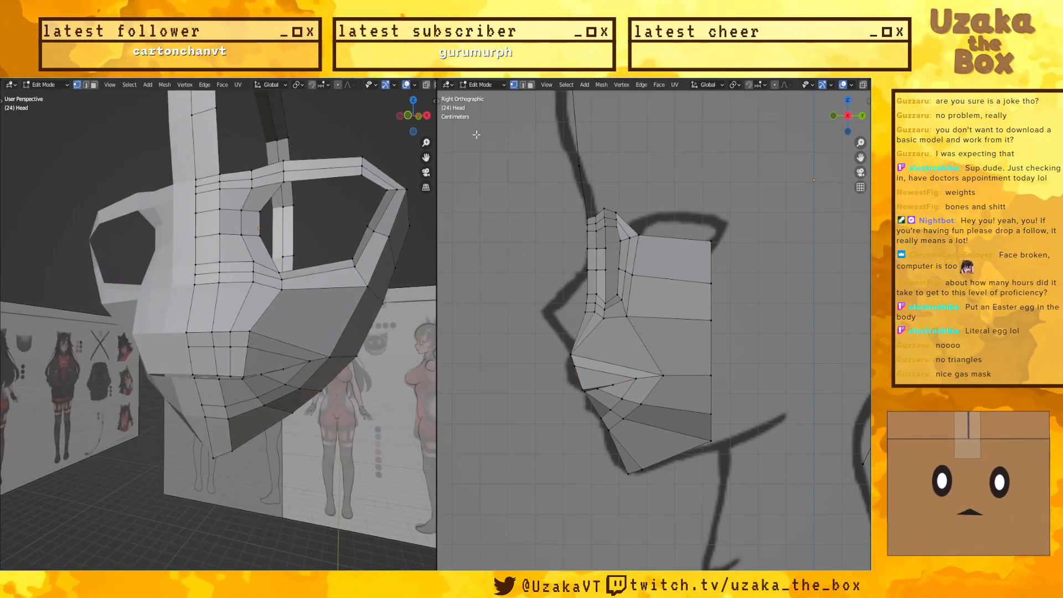
Step: Move the second window off the main screen, select the chin vertex and frame the head in front view
left_click_drag(663, 75, 885, 76)
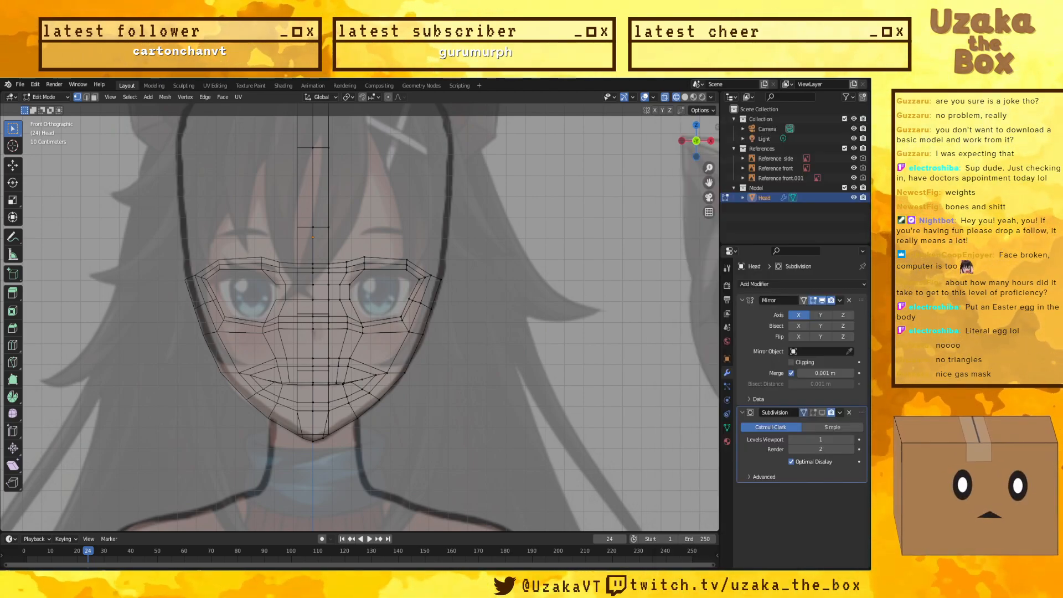
left_click(313, 441)
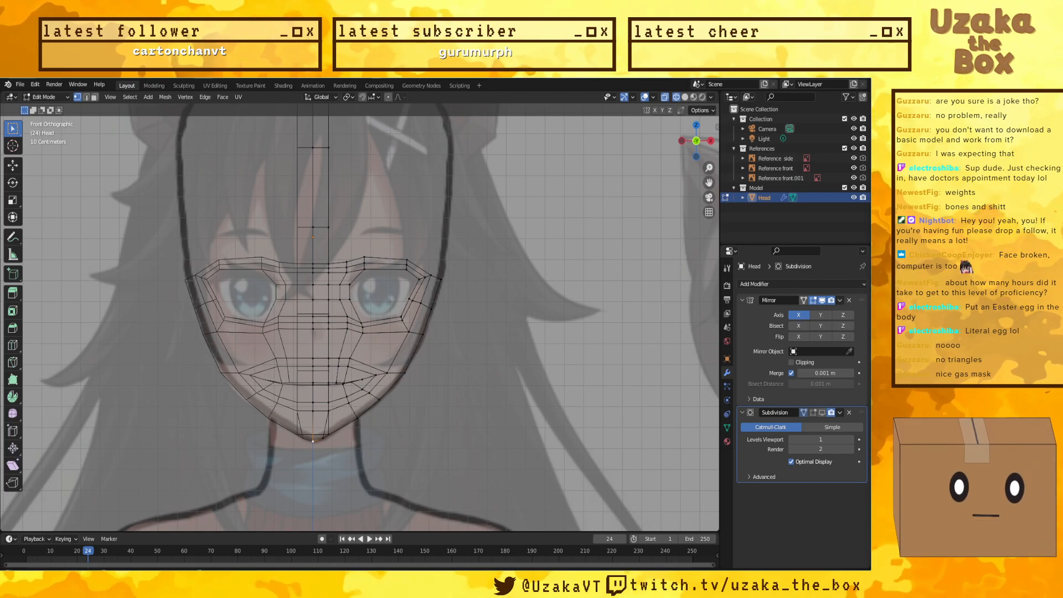
scroll(507, 408, "up", 4)
middle_click_drag(507, 365, 507, 408)
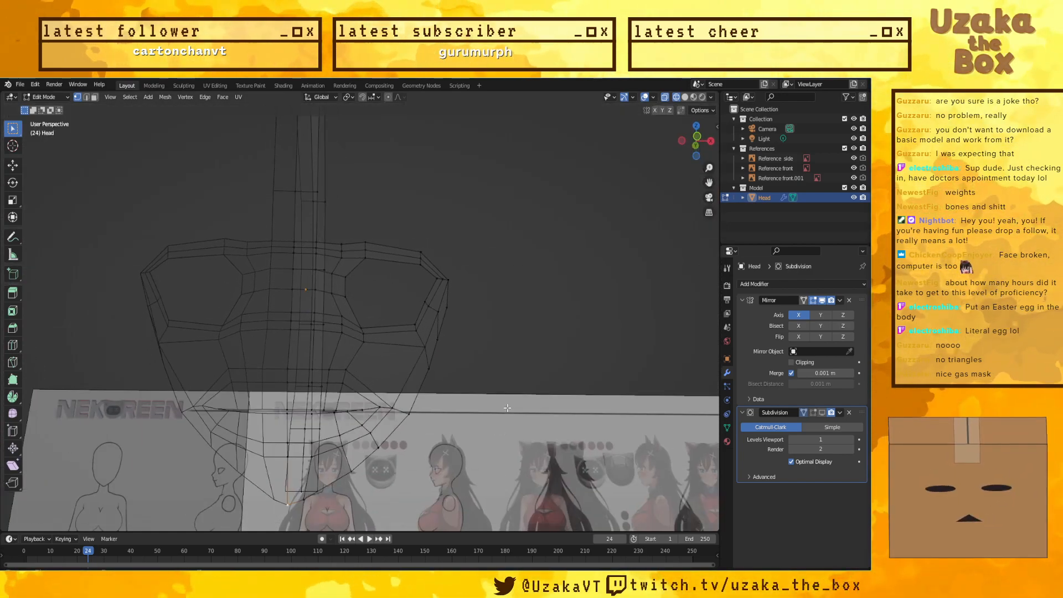
key("KP_1")
scroll(497, 355, "up", 2)
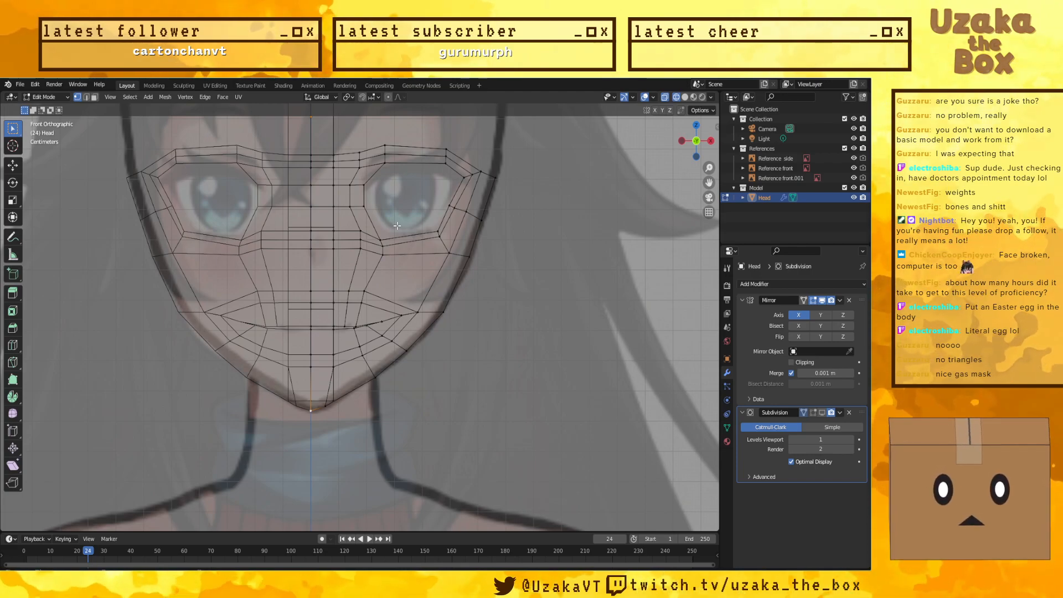
Step: Split the 3D viewport vertically and split one of the halves horizontally to get three viewports
right_click(428, 98)
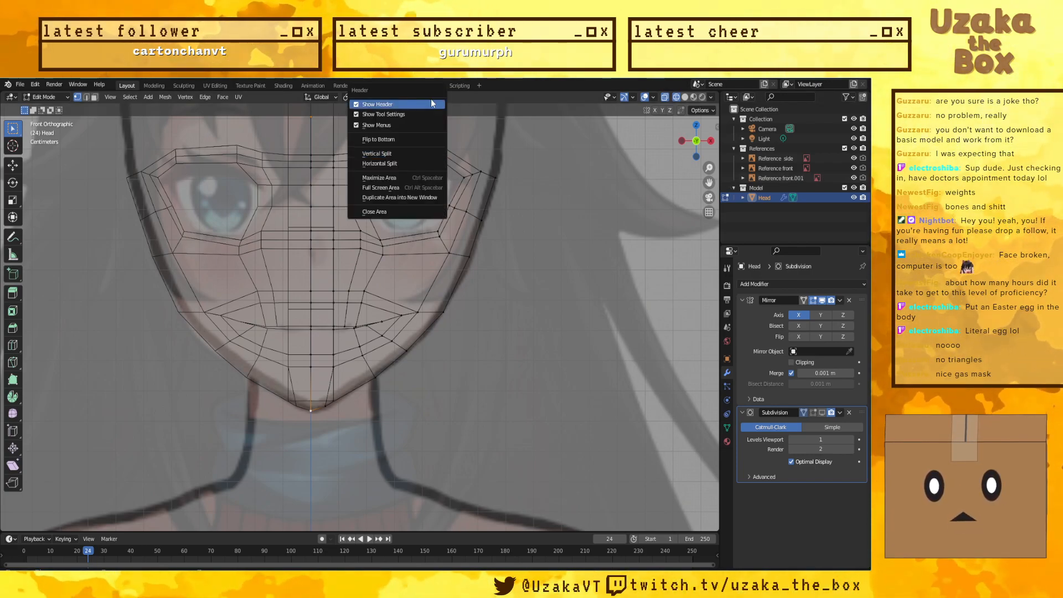
left_click(395, 153)
left_click(335, 158)
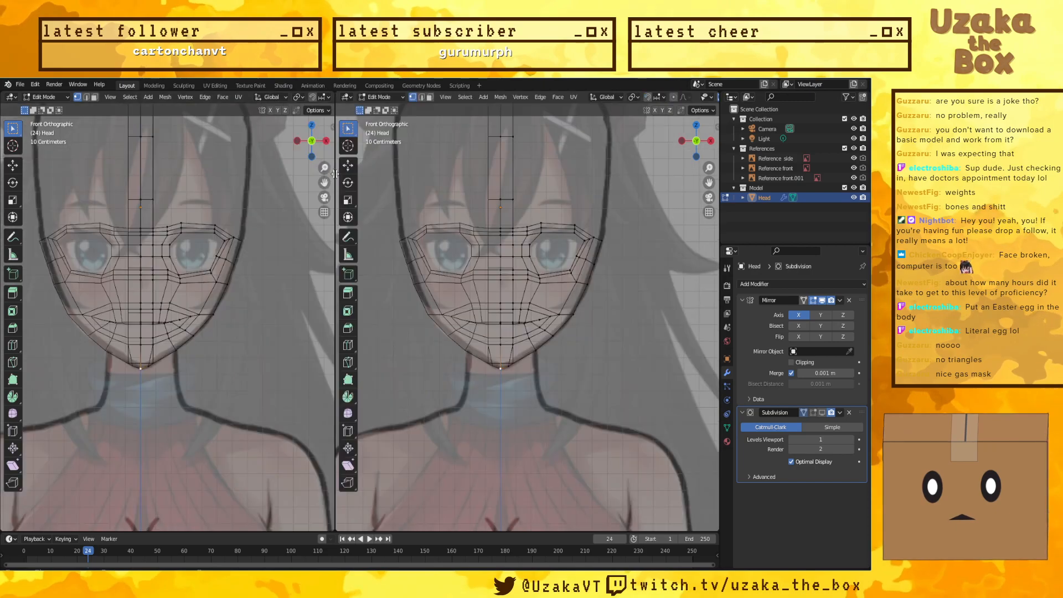
right_click(583, 98)
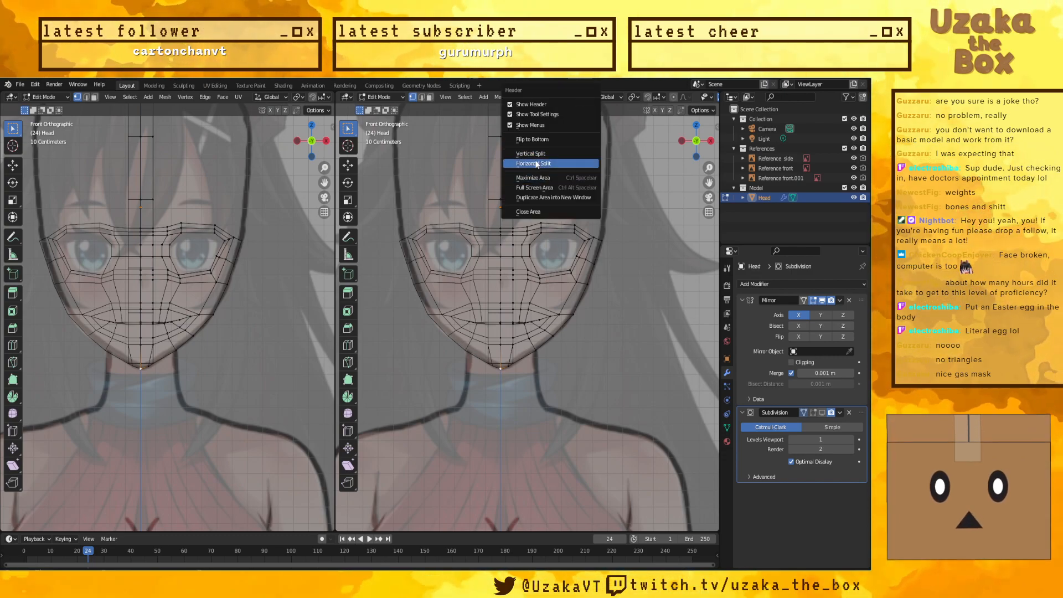
left_click(556, 166)
left_click(556, 299)
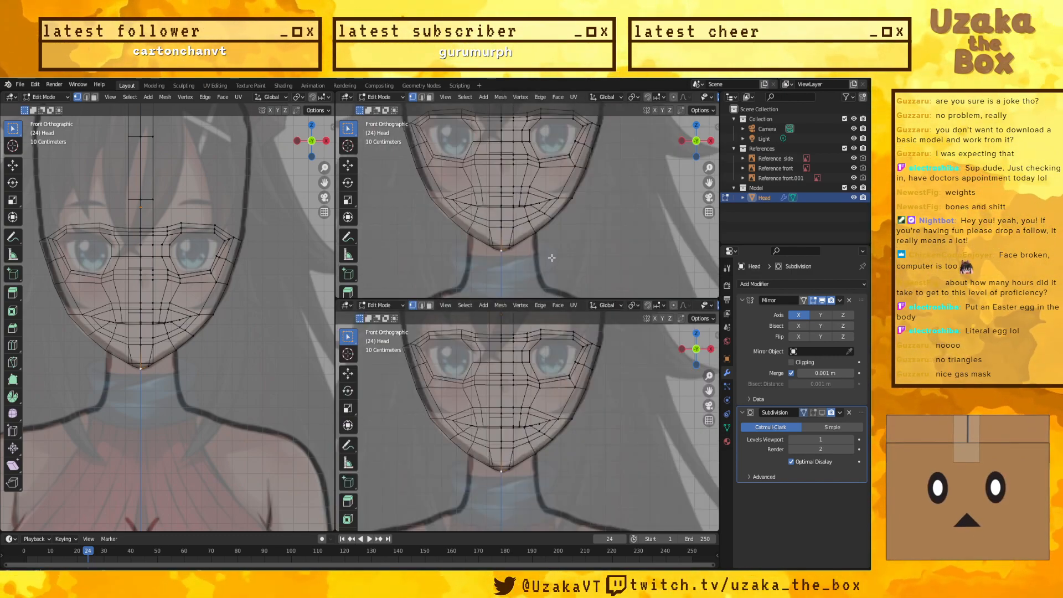
Step: Show the right side view, a framed front view and an orbited perspective of the head in the three viewports
left_click(575, 419)
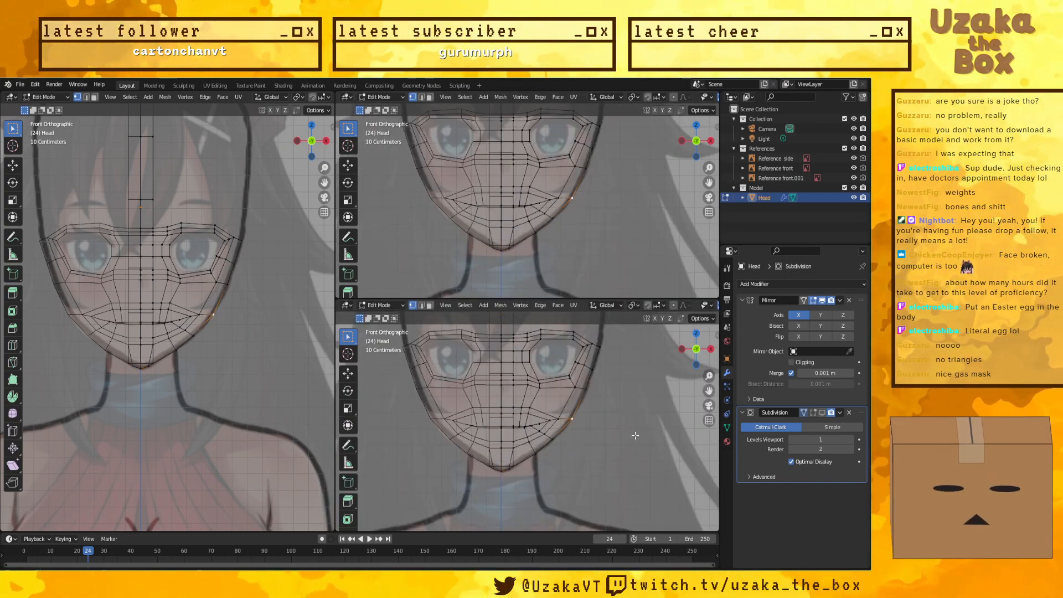
key("KP_3")
scroll(561, 430, "down", 1)
scroll(646, 432, "down", 1)
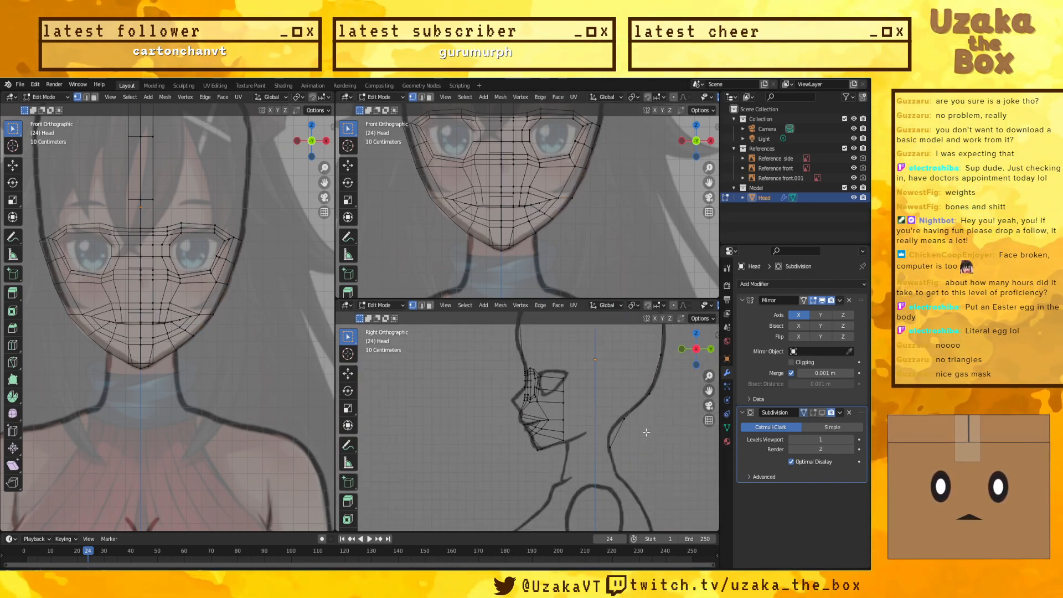
middle_click_drag(609, 232, 625, 275, "shift")
scroll(265, 327, "down", 2)
middle_click_drag(265, 327, 295, 352)
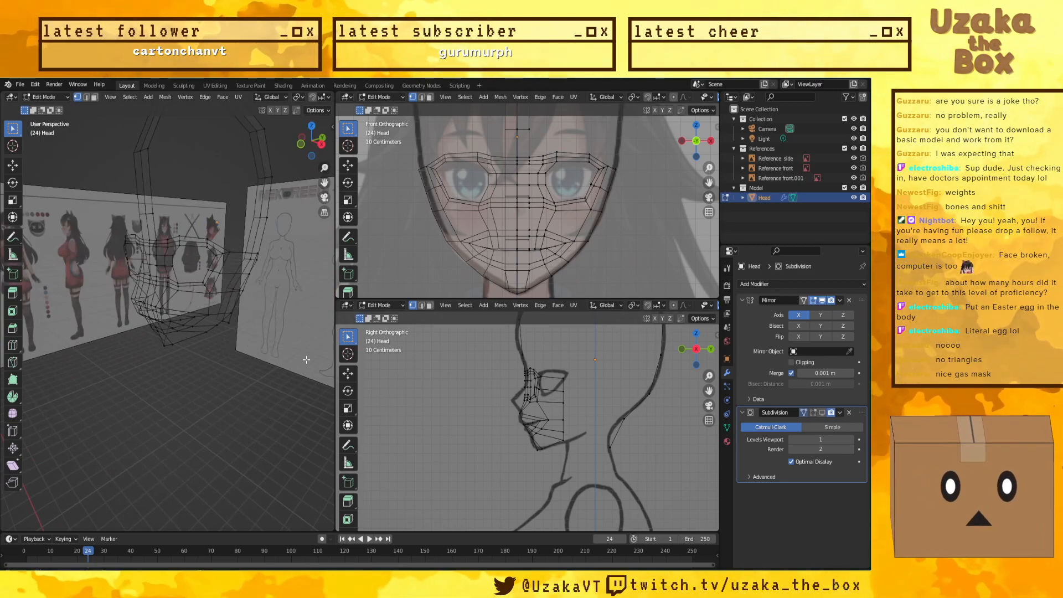
Step: Join the three viewports back into a single one and orbit it to a perspective view
right_click(398, 299)
left_click(400, 327)
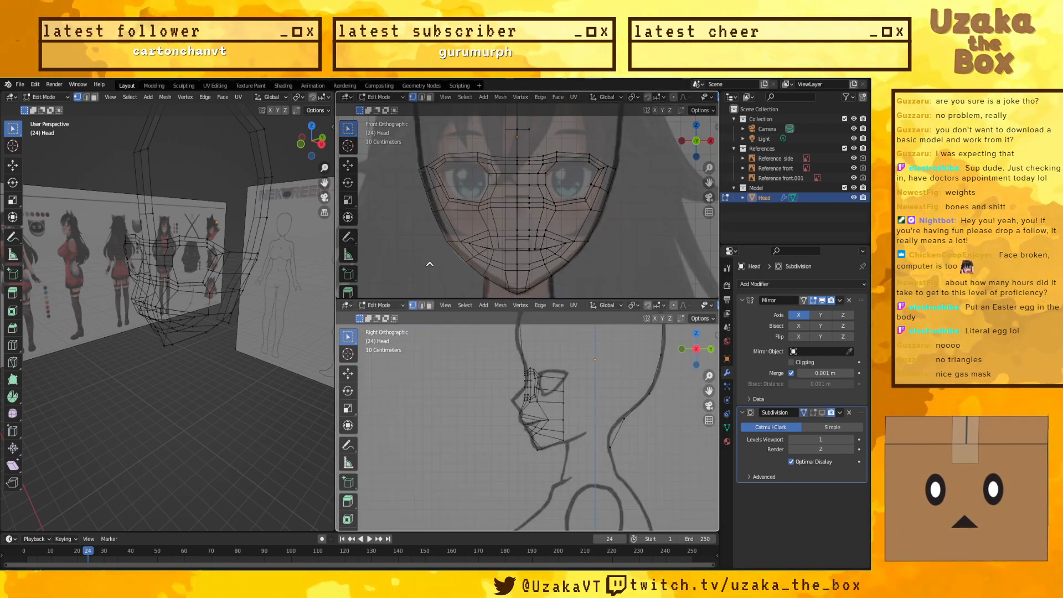
left_click(430, 265)
right_click(336, 300)
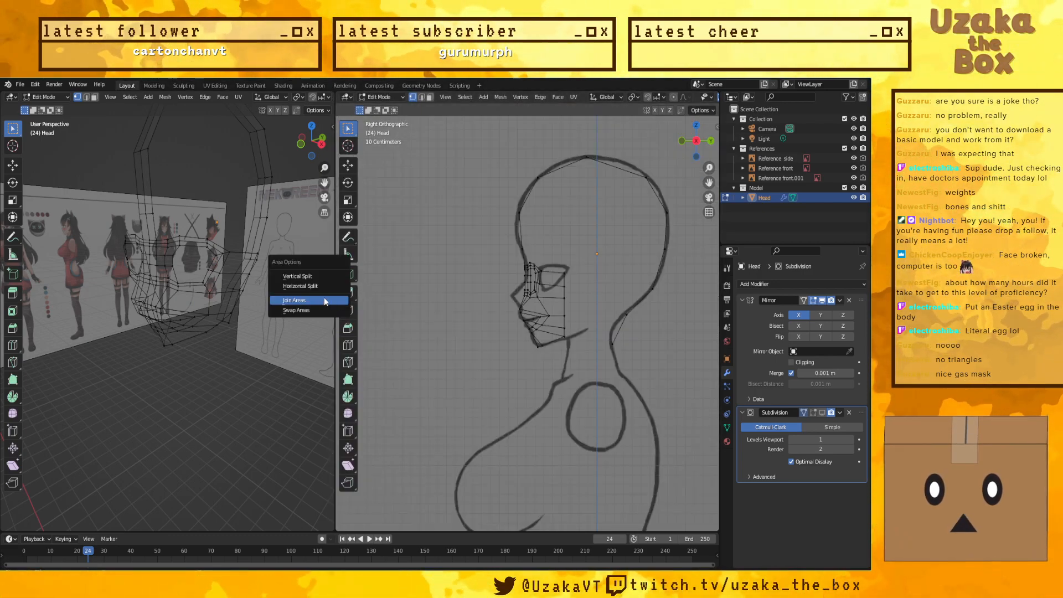
left_click(324, 297)
left_click(483, 303)
middle_click_drag(483, 302, 416, 336)
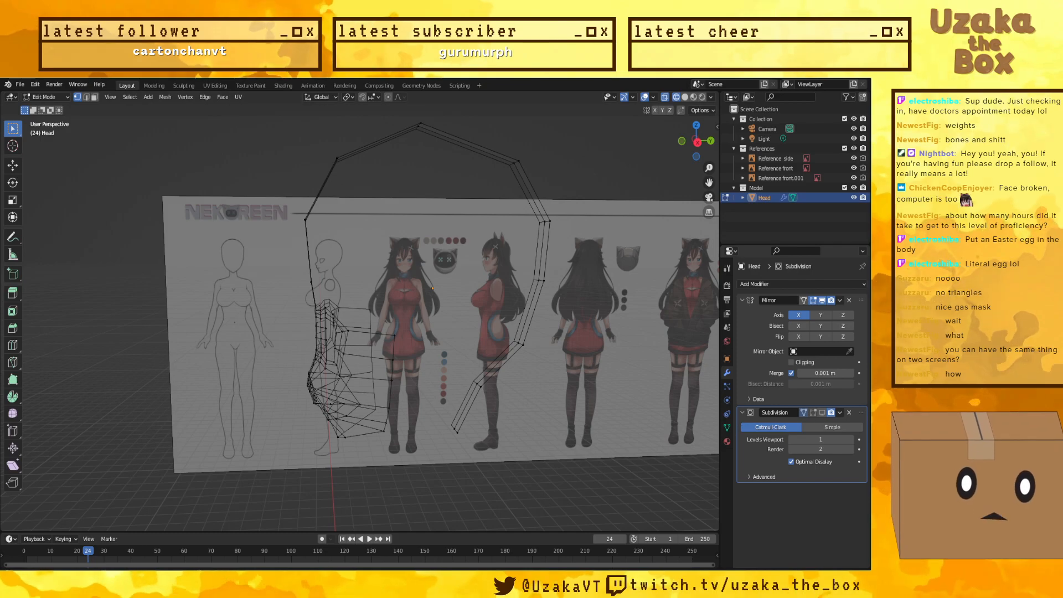
Step: Open an additional window in front view, shift it aside and bring the existing second window next to it
left_click(77, 84)
left_click(92, 96)
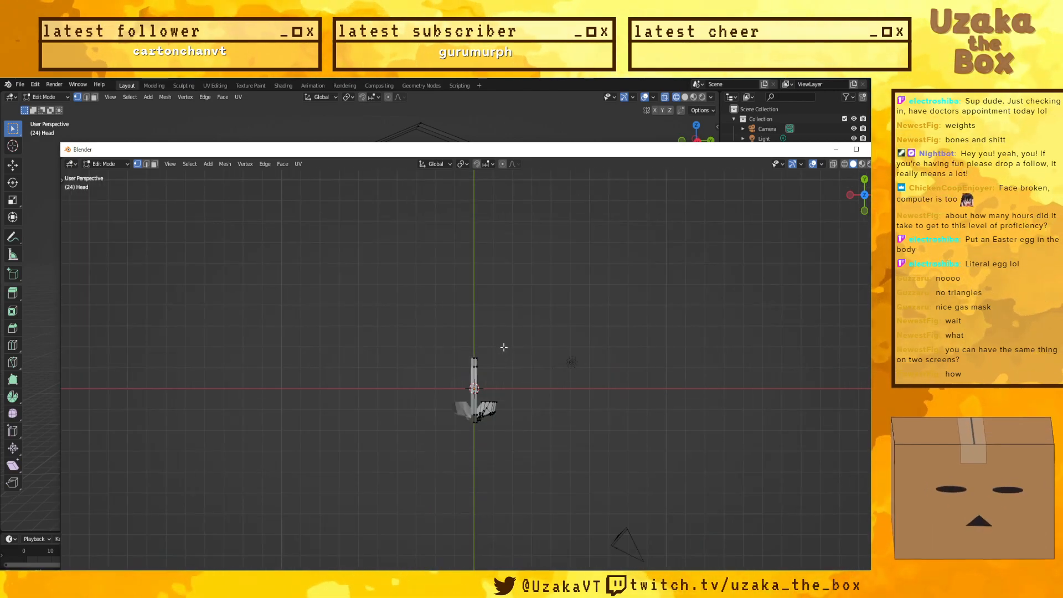
key("KP_1")
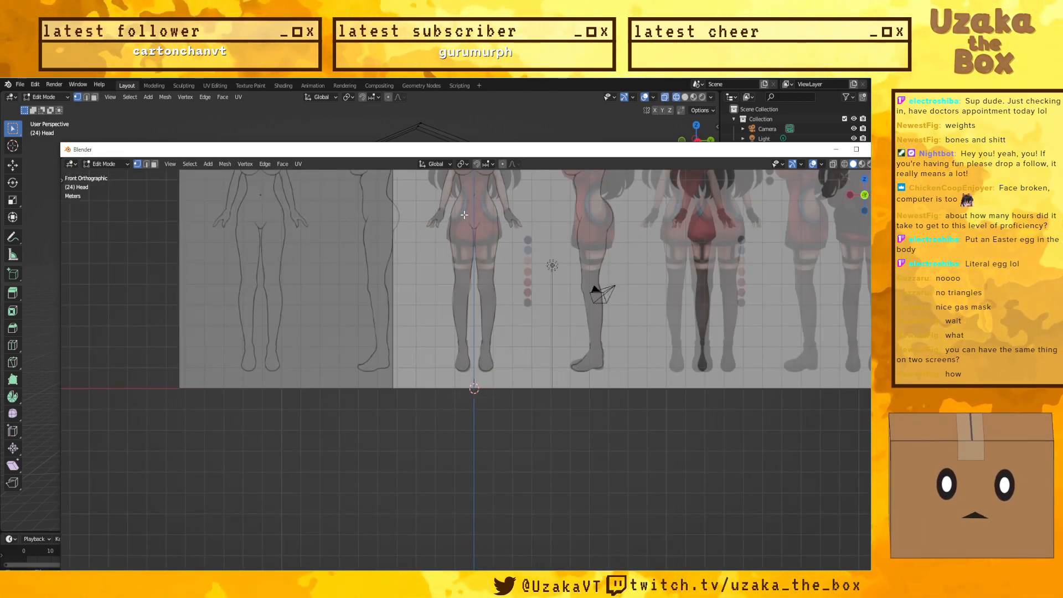
left_click_drag(523, 151, 234, 218)
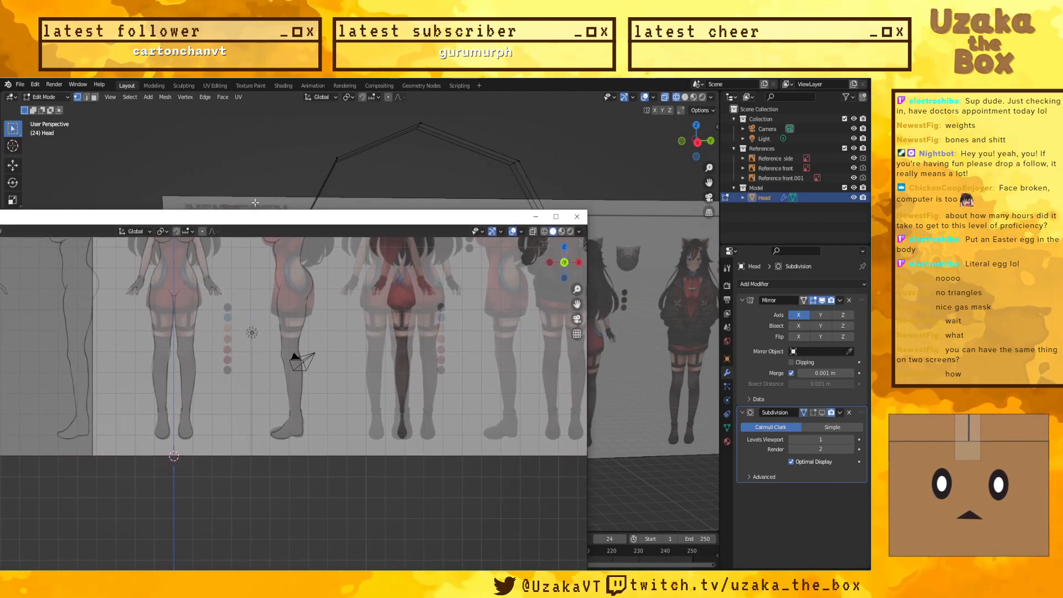
left_click_drag(1047, 90, 597, 89)
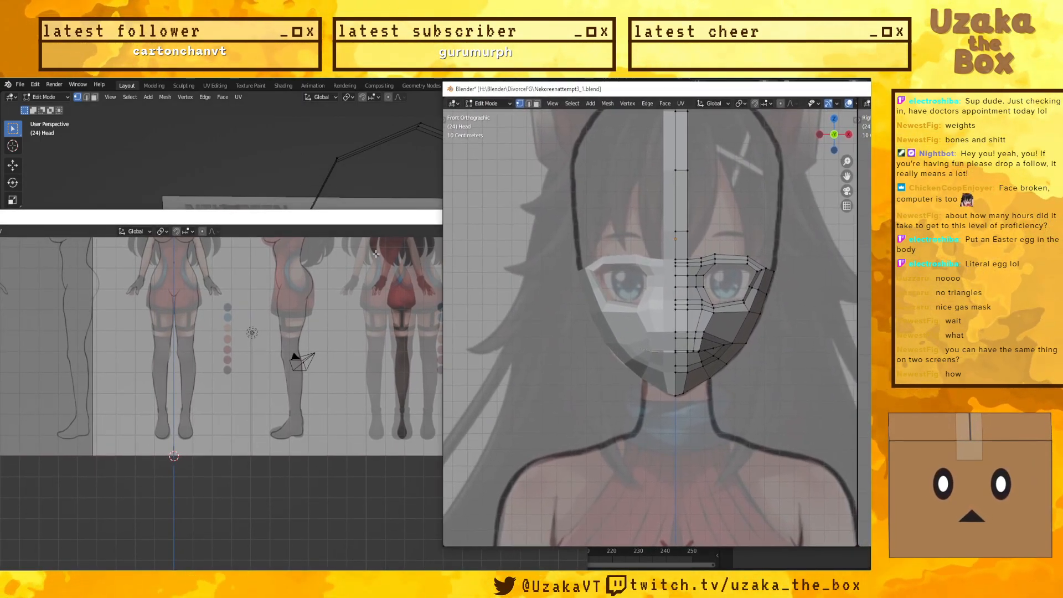
Step: Return the existing second window to the other screen and close the additional window
left_click(804, 90)
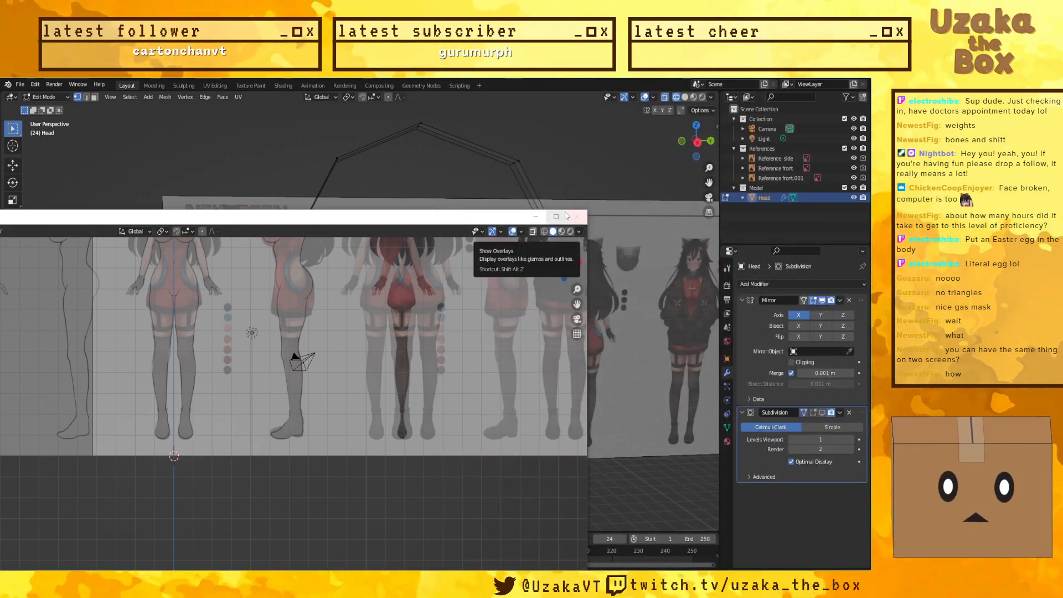
mouse_move(871, 96)
left_mouse_down()
mouse_move(610, 111)
mouse_move(871, 110)
left_mouse_up()
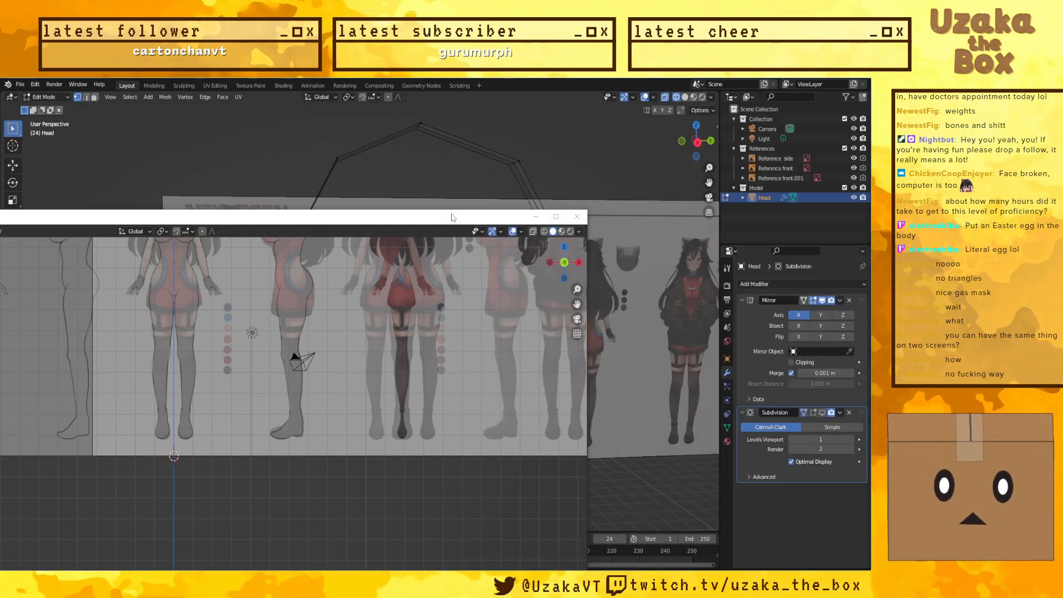
left_click_drag(453, 217, 542, 185)
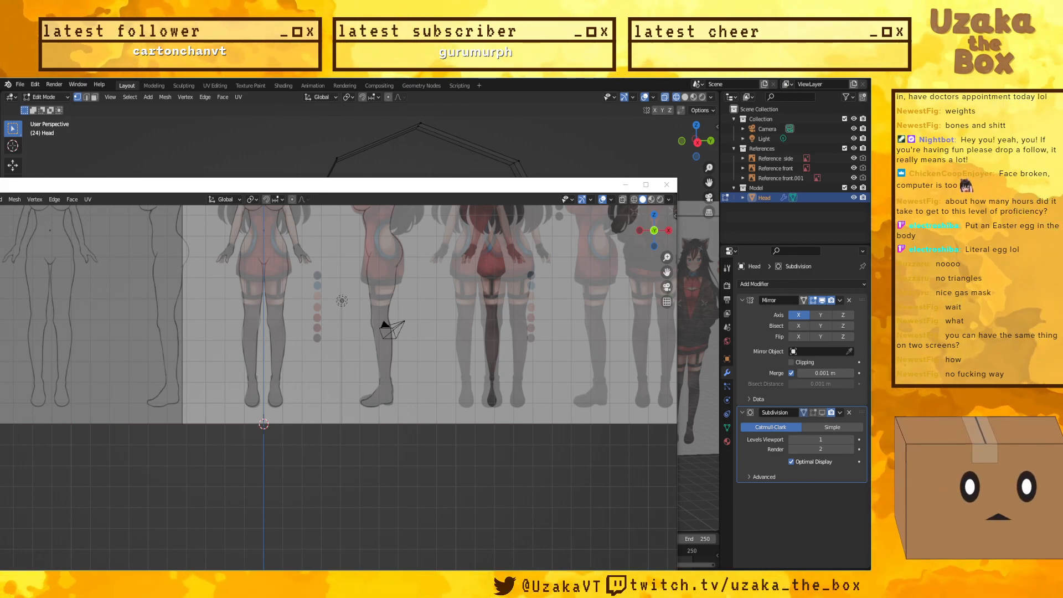
left_click(667, 184)
scroll(392, 353, "down", 1)
middle_click_drag(423, 377, 462, 386)
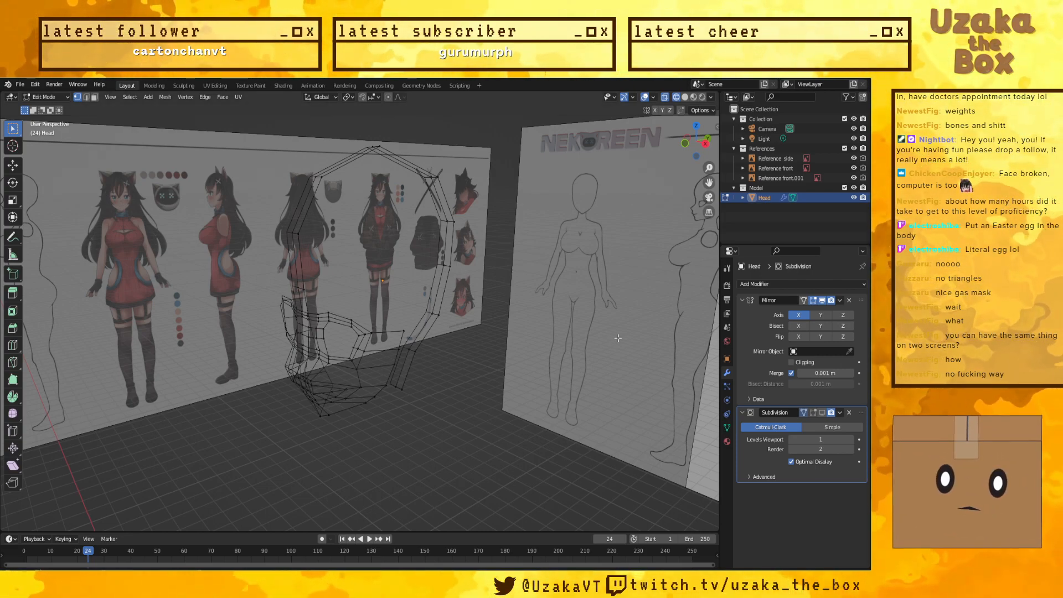
middle_click_drag(471, 363, 359, 426)
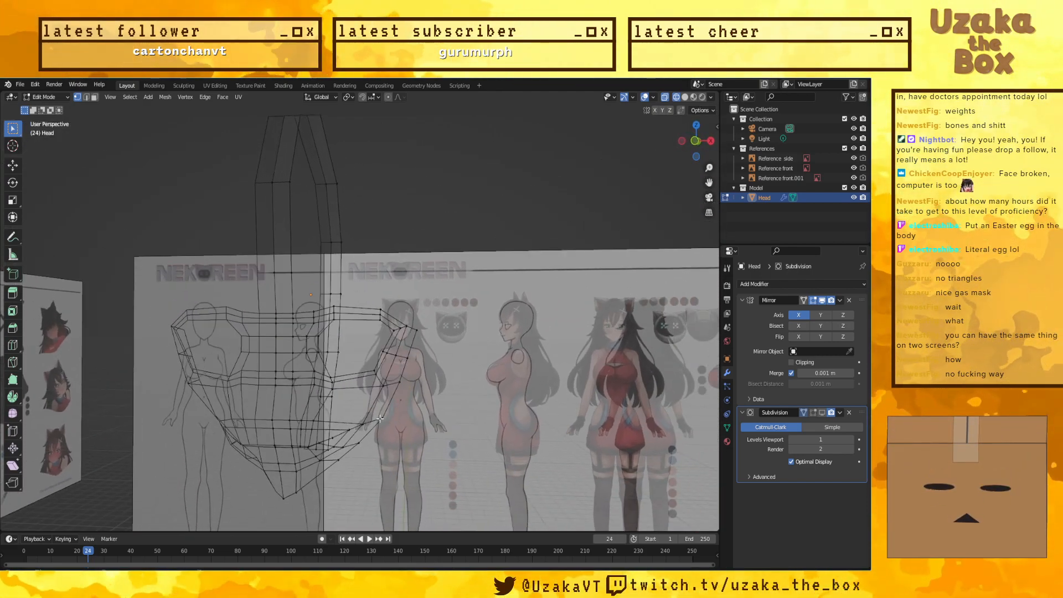
Step: Move the vertex just above the upper lip back about 0.05 m along Y in the right side view
key("KP_1")
key("KP_3")
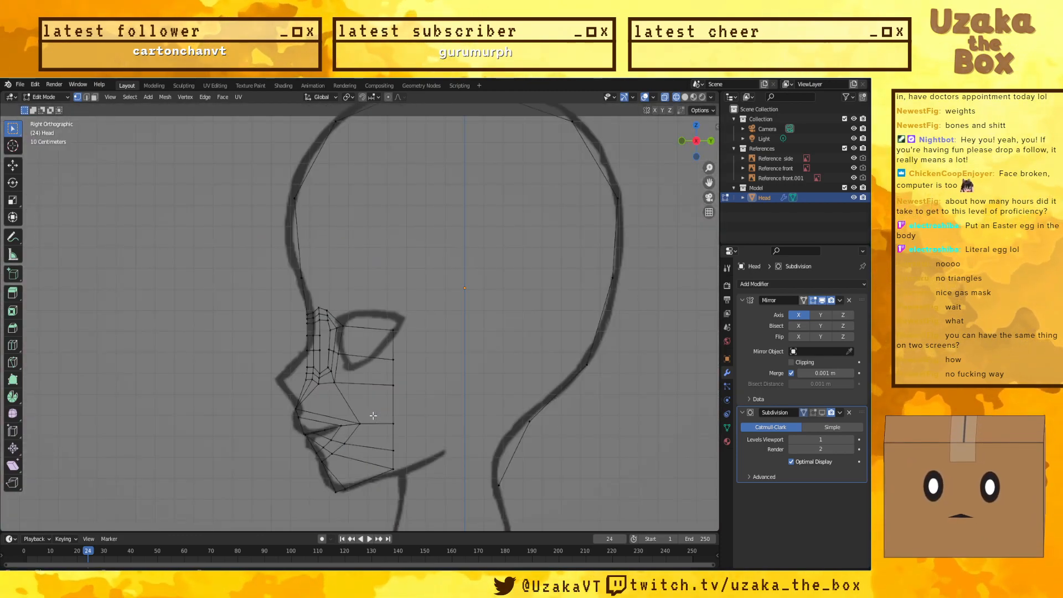
scroll(335, 416, "up", 1)
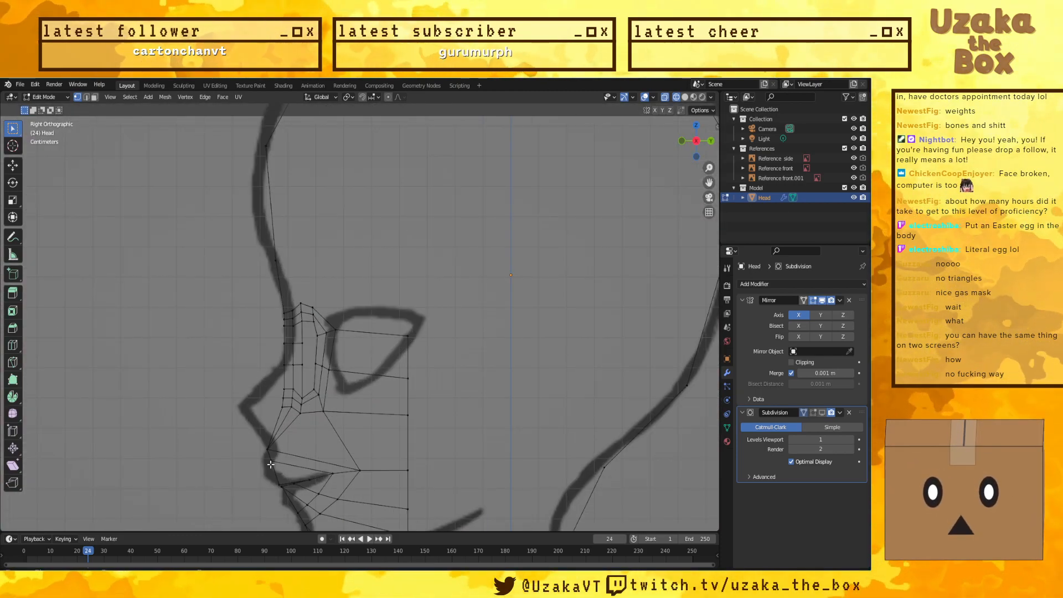
middle_click_drag(295, 456, 266, 454)
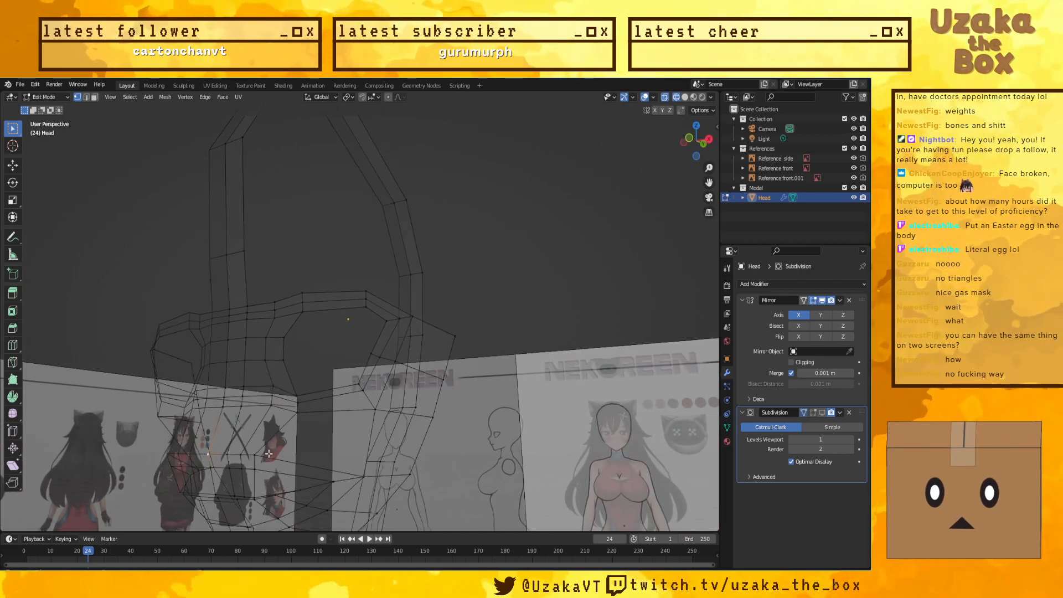
key("KP_3")
key("g")
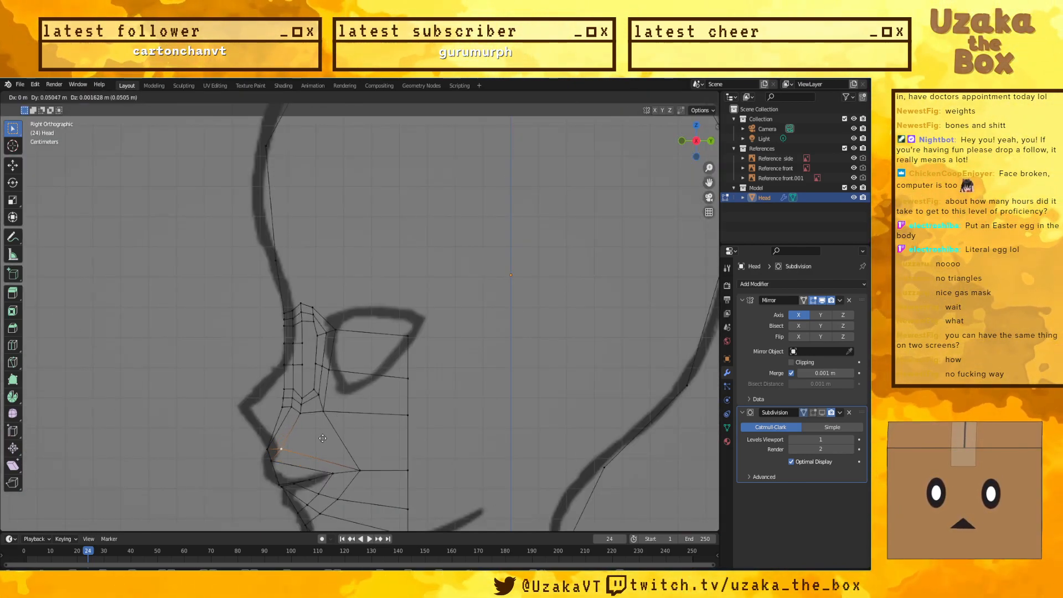
left_click(322, 438)
Step: Shift the neighbouring upper-lip border vertices back, the last one about 0.013 m along Y and 0.005 m up, following the profile drawing
middle_click_drag(271, 447, 249, 463)
key("KP_3")
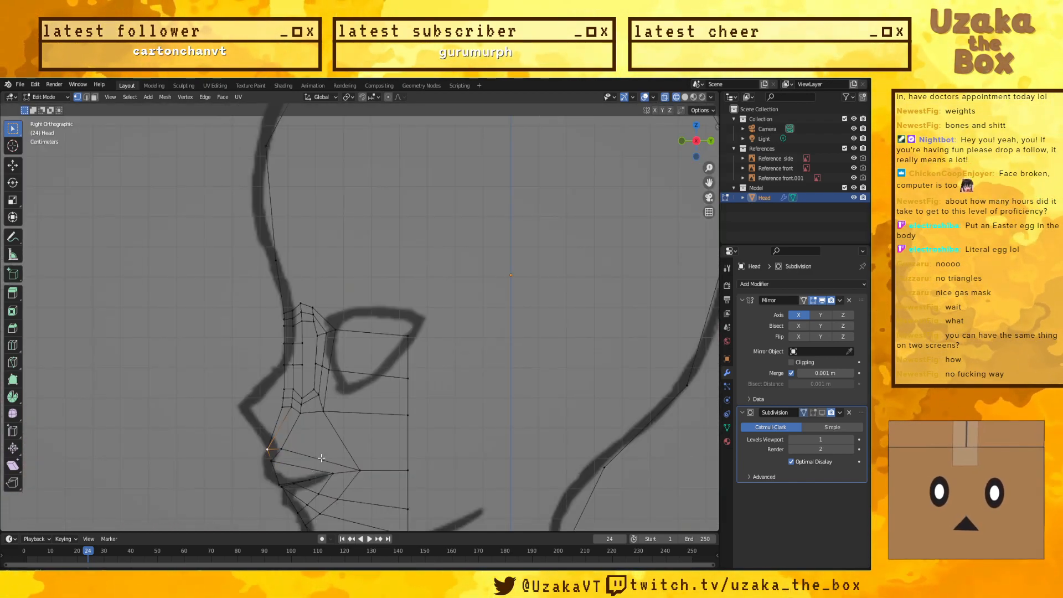
key("g")
left_click(330, 457)
middle_click_drag(330, 456, 348, 461)
key("KP_3")
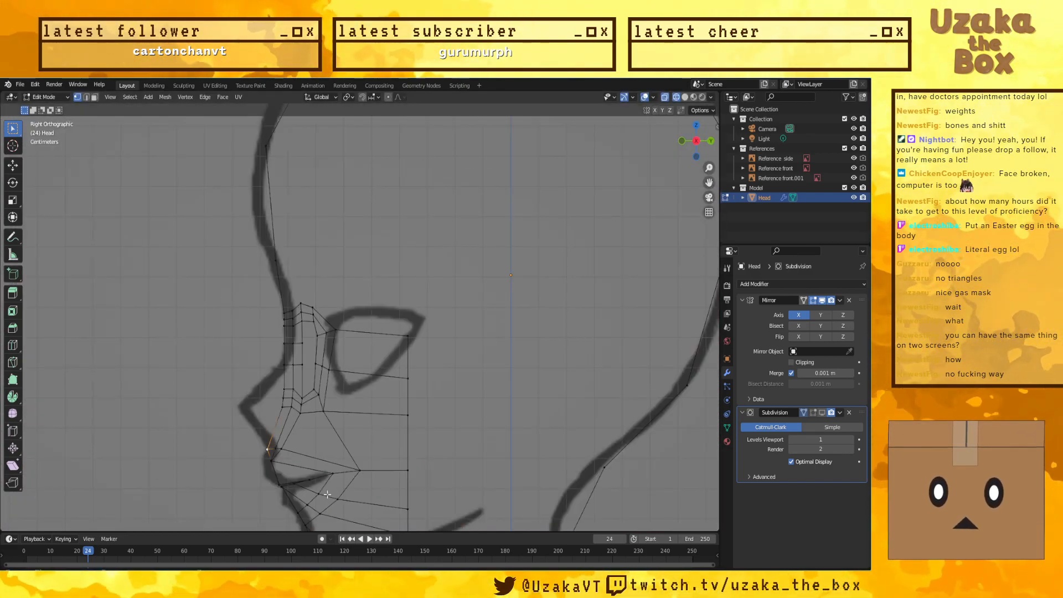
key("g")
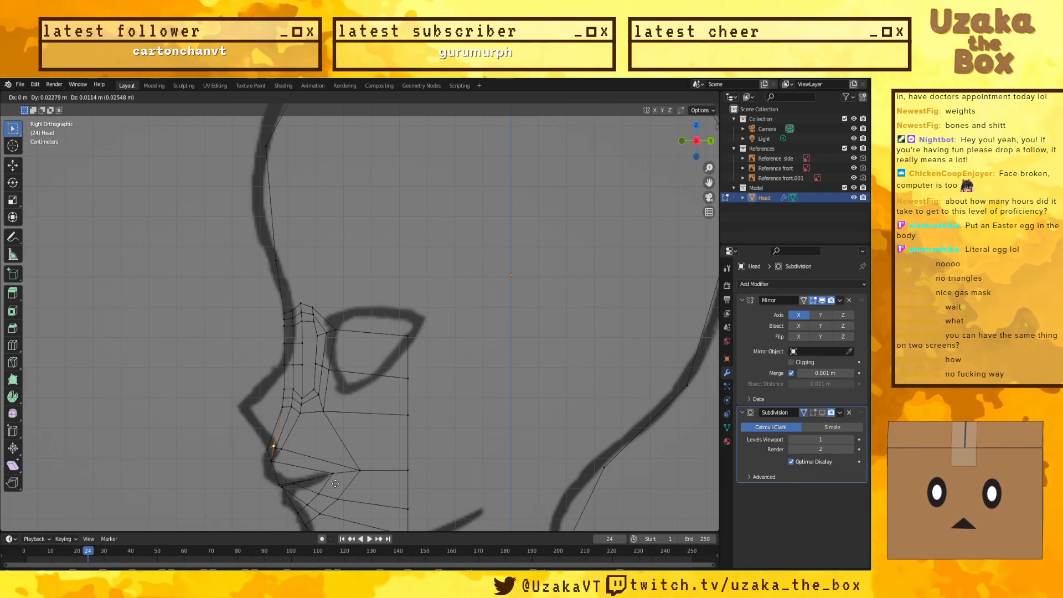
left_click(333, 485)
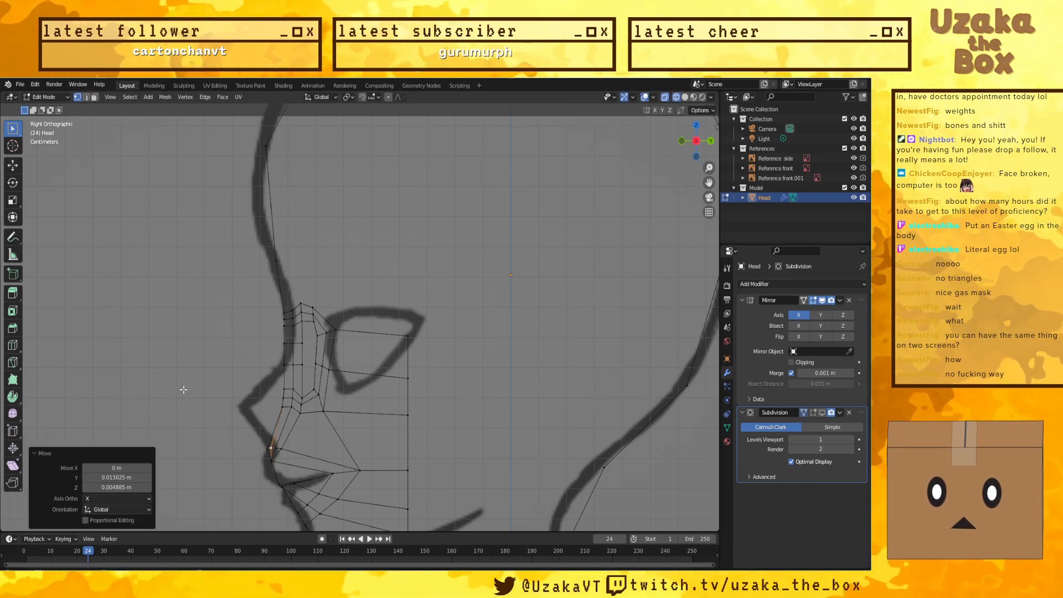
Step: Stagger the middle row of upper-lip vertices backward along Y, by about 0.03 m outermost and progressively less toward the face's centre
middle_click_drag(166, 399, 201, 387)
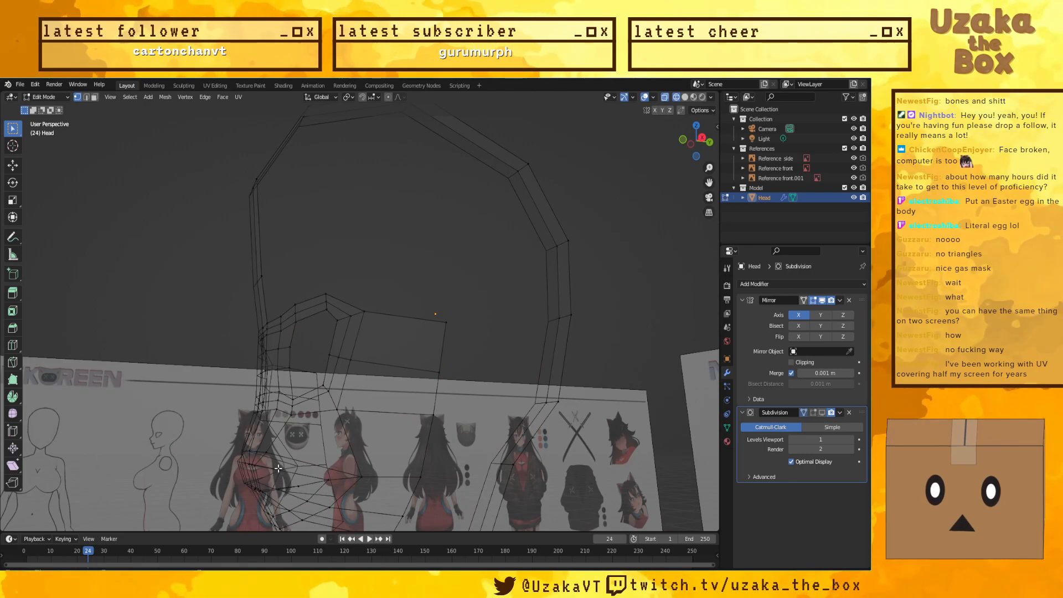
key("KP_3")
middle_click_drag(278, 468, 293, 383, "shift")
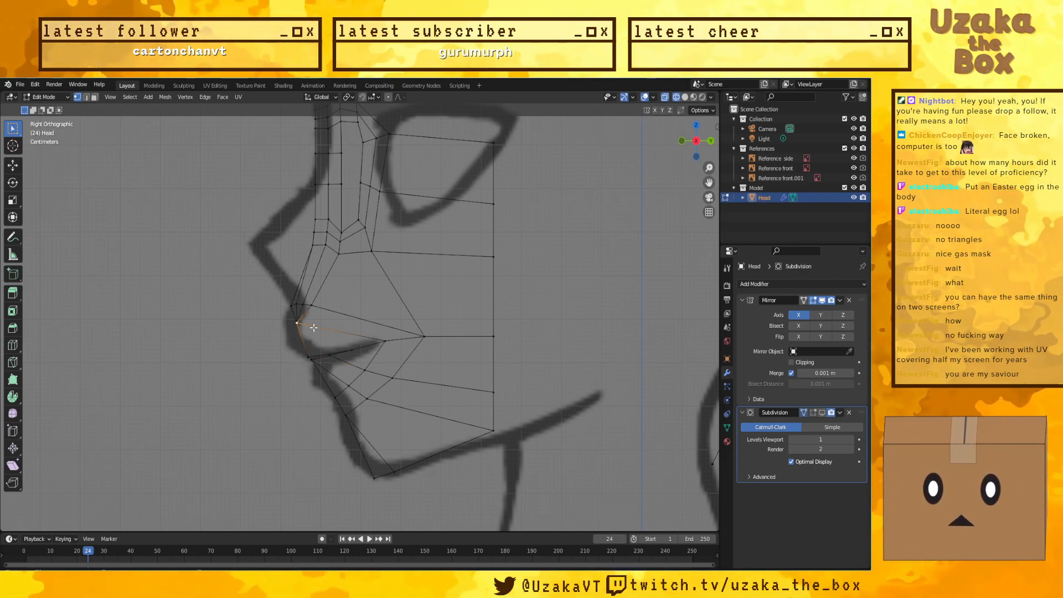
key("g")
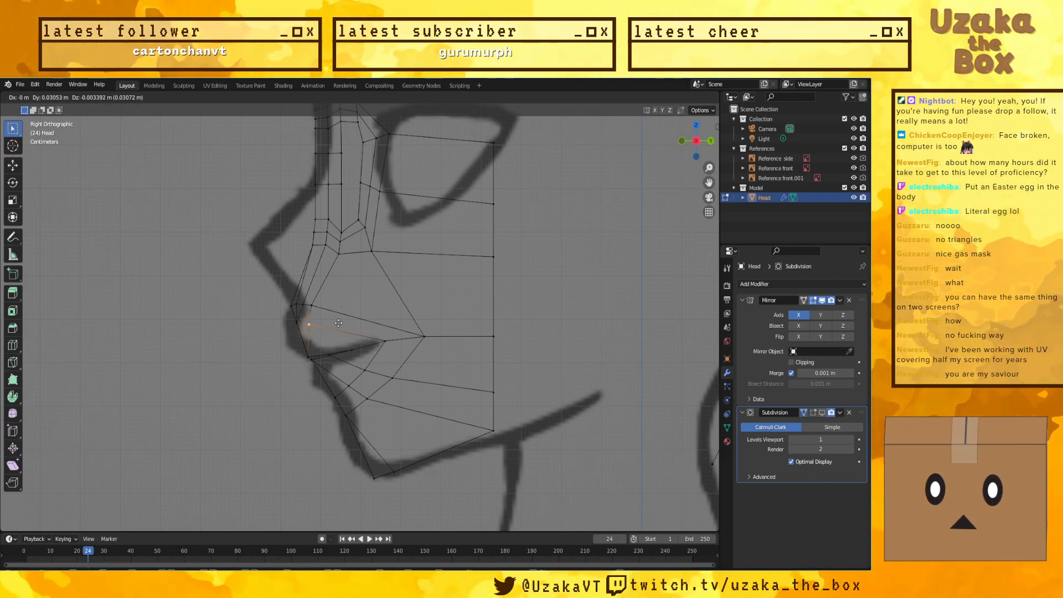
left_click(339, 323)
key("g")
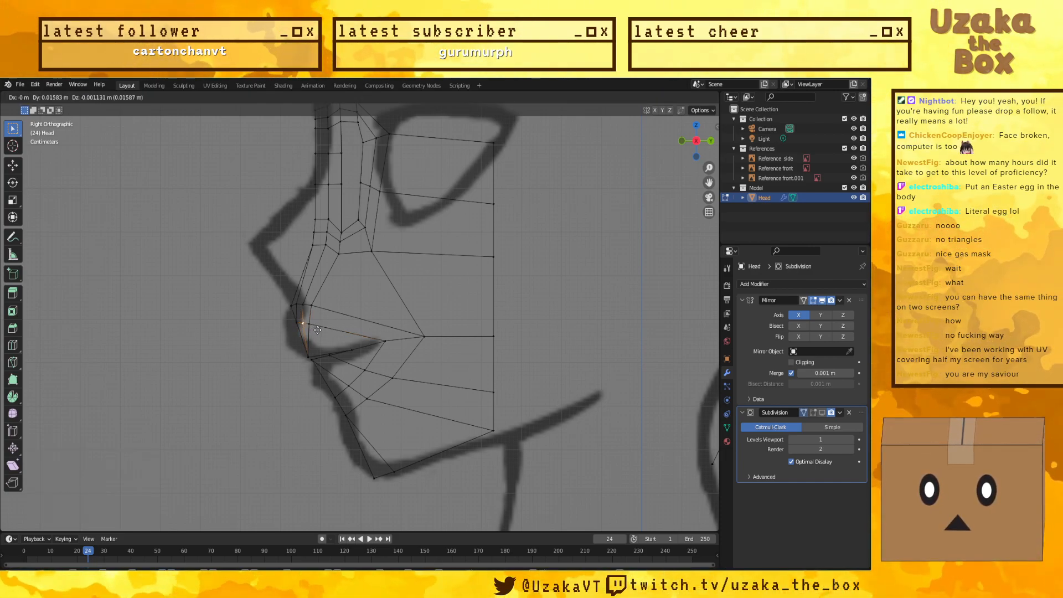
left_click(308, 327)
key("g")
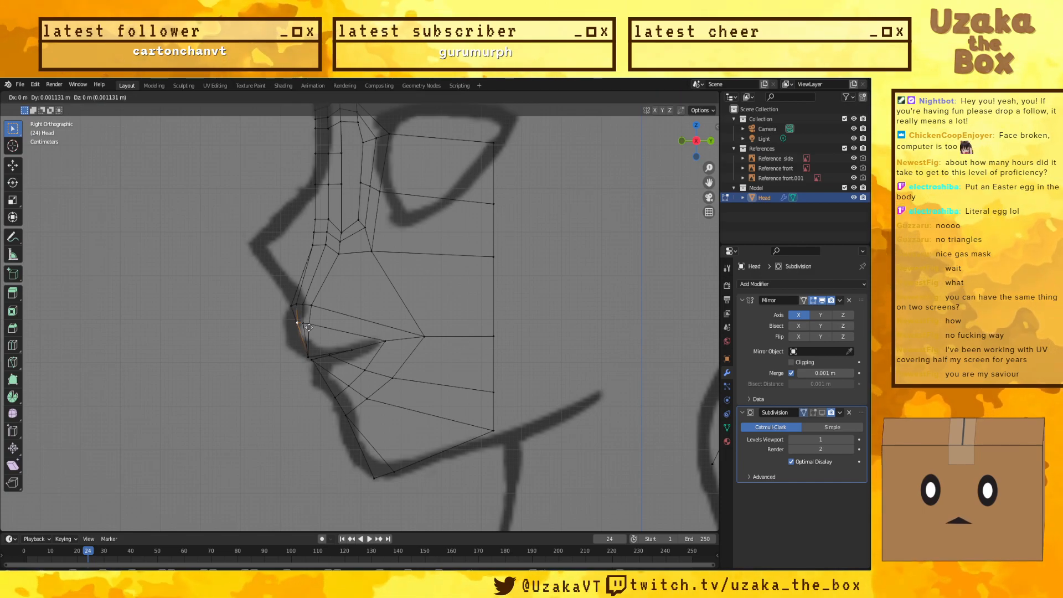
left_click(309, 327)
Step: Try to move the upper lip's lower-edge vertex about 0.011 m along Y and 0.003 m along Z
left_click(314, 357)
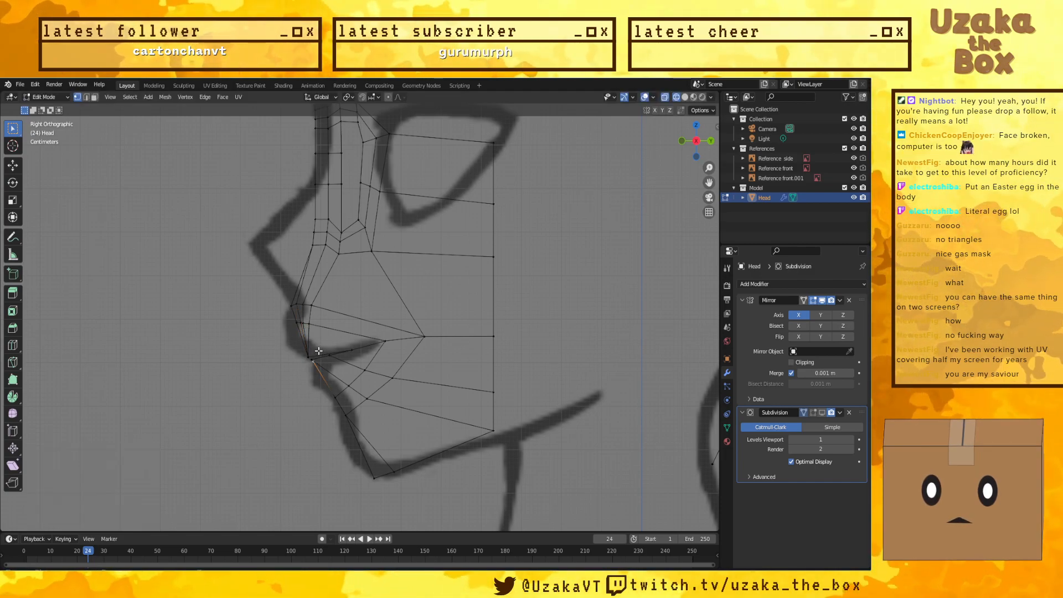
left_click(310, 353)
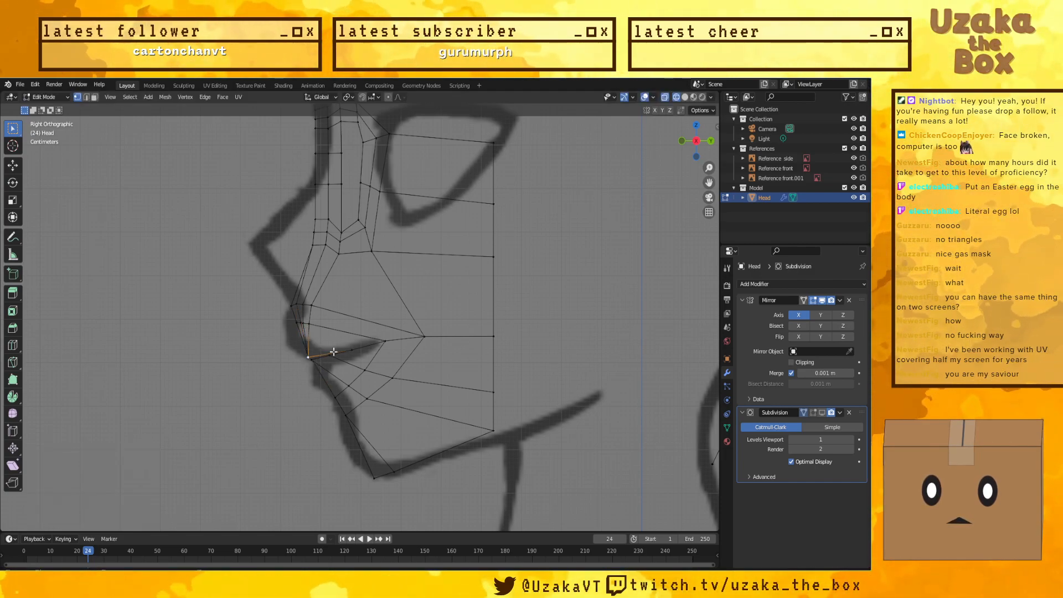
key("g")
left_click(309, 356)
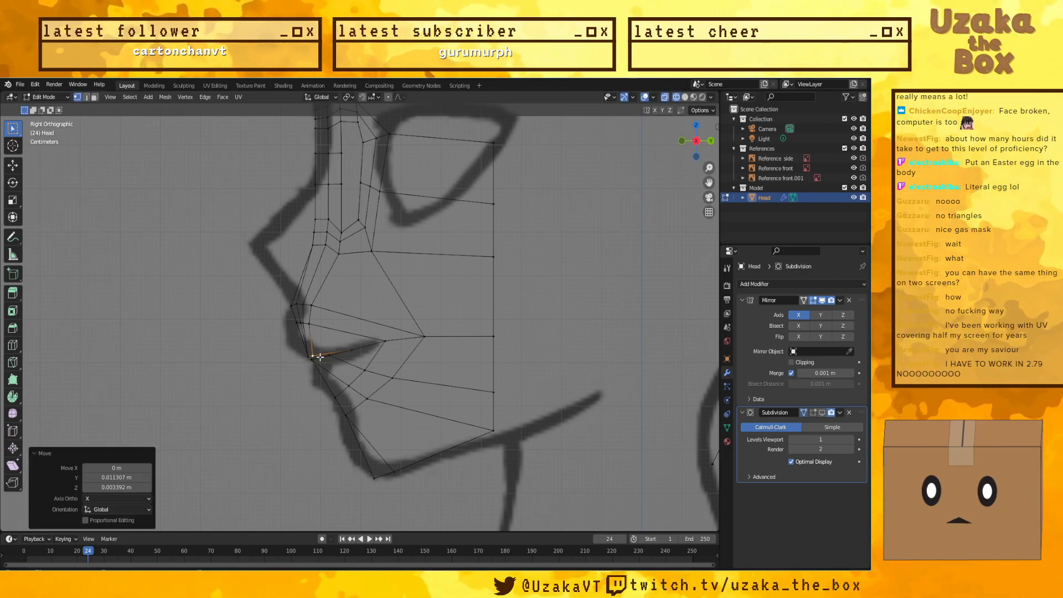
key("ctrl+z")
Step: Add a single loop cut down the cheek from the lower eye ring to the mouth, and another across the upper eye ring
mouse_move(303, 371)
middle_mouse_down()
mouse_move(396, 358)
mouse_move(275, 317)
mouse_move(339, 384)
middle_mouse_up()
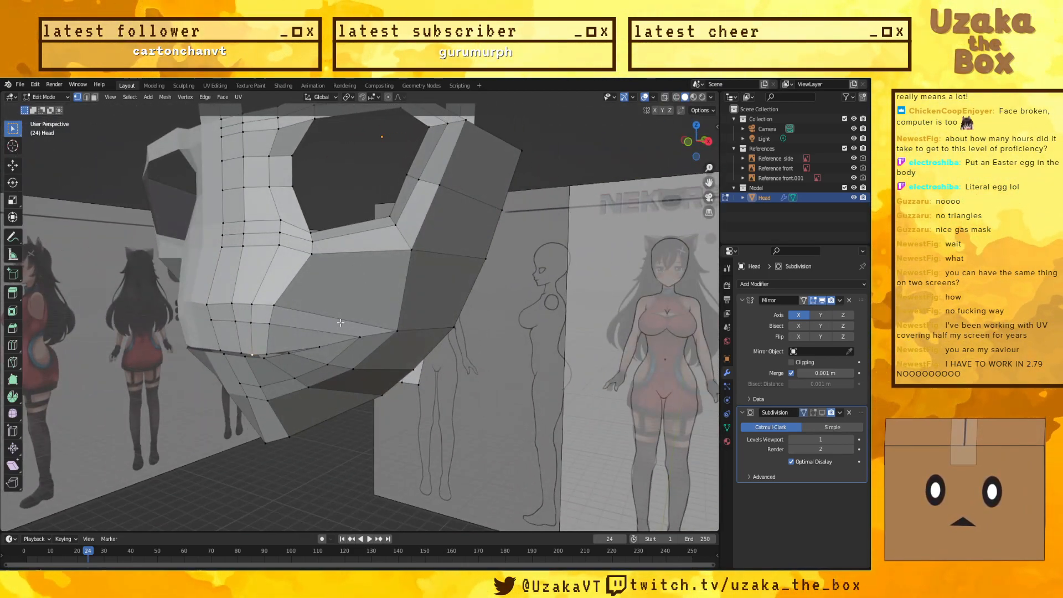
middle_click_drag(350, 256, 346, 328)
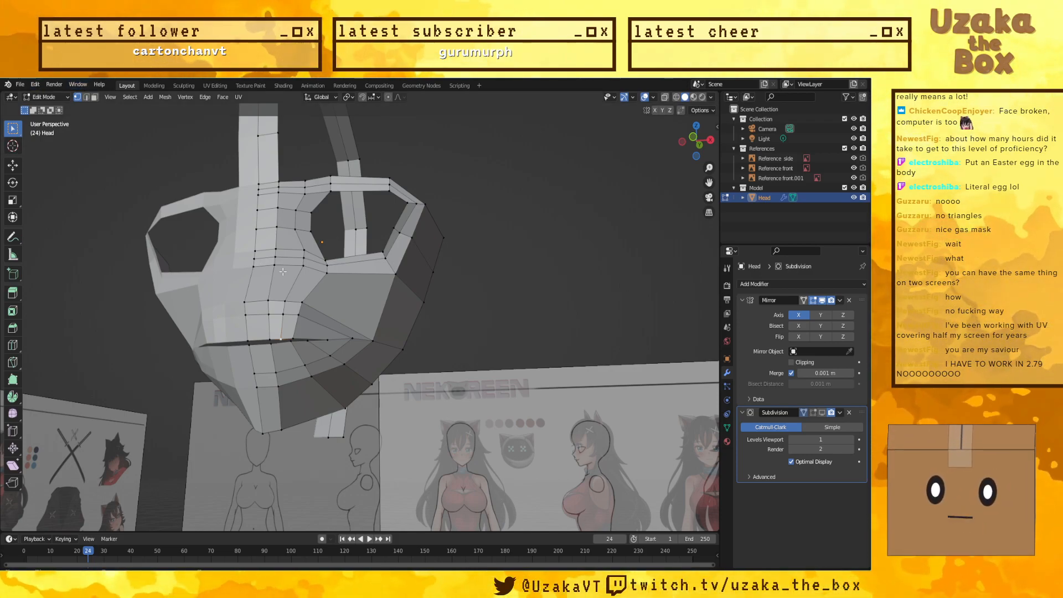
left_click(304, 298)
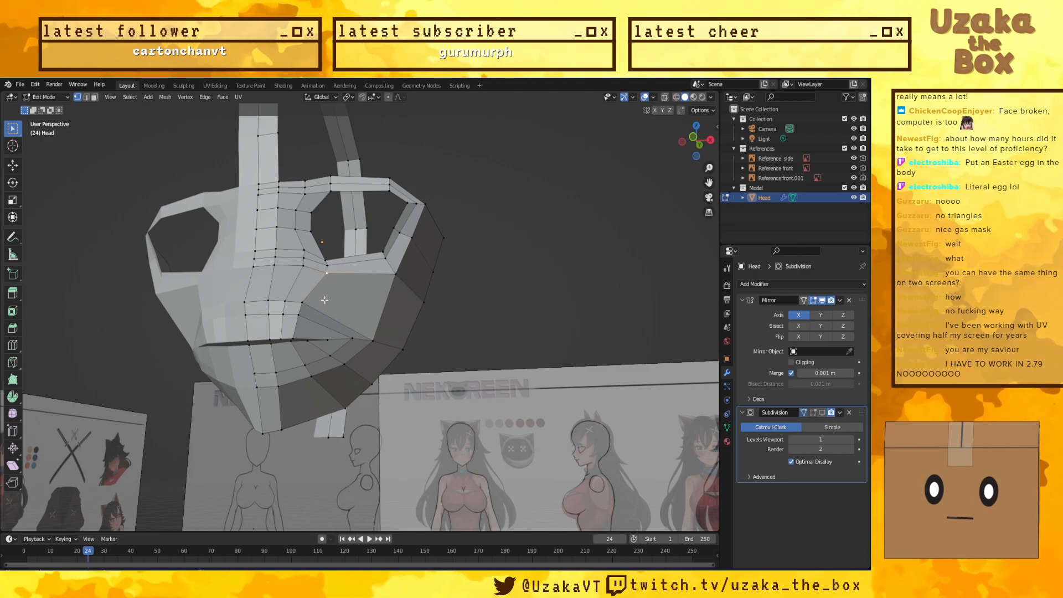
middle_click_drag(315, 310, 310, 323)
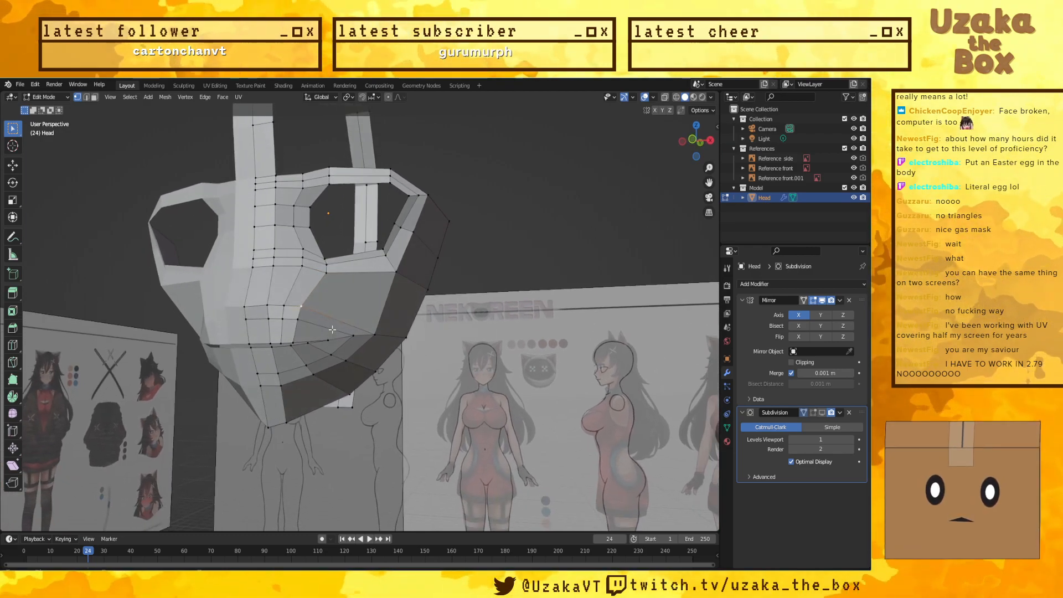
key("ctrl+r")
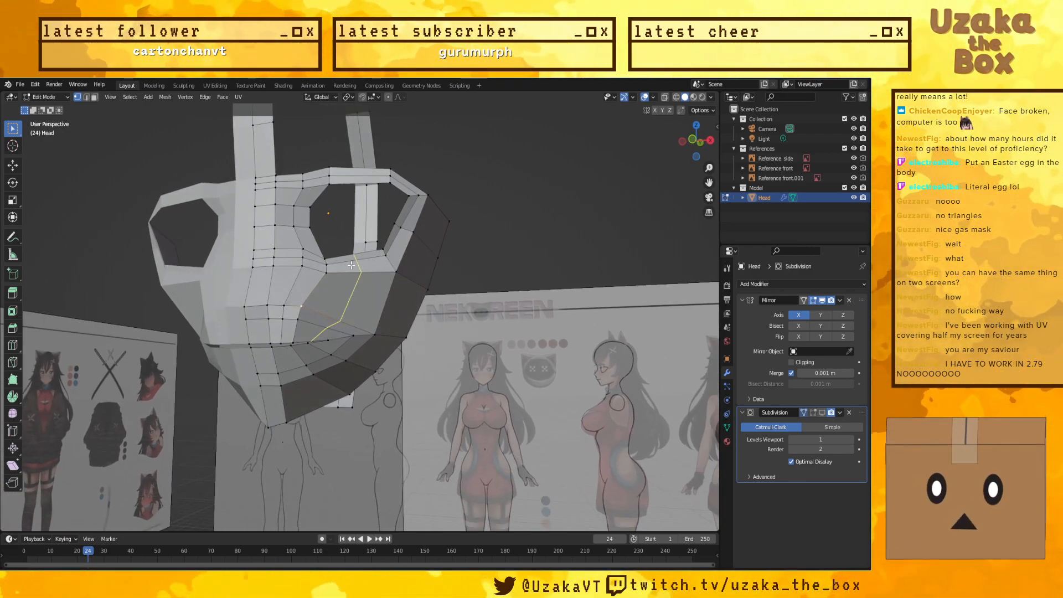
left_click(363, 266)
left_click(362, 265)
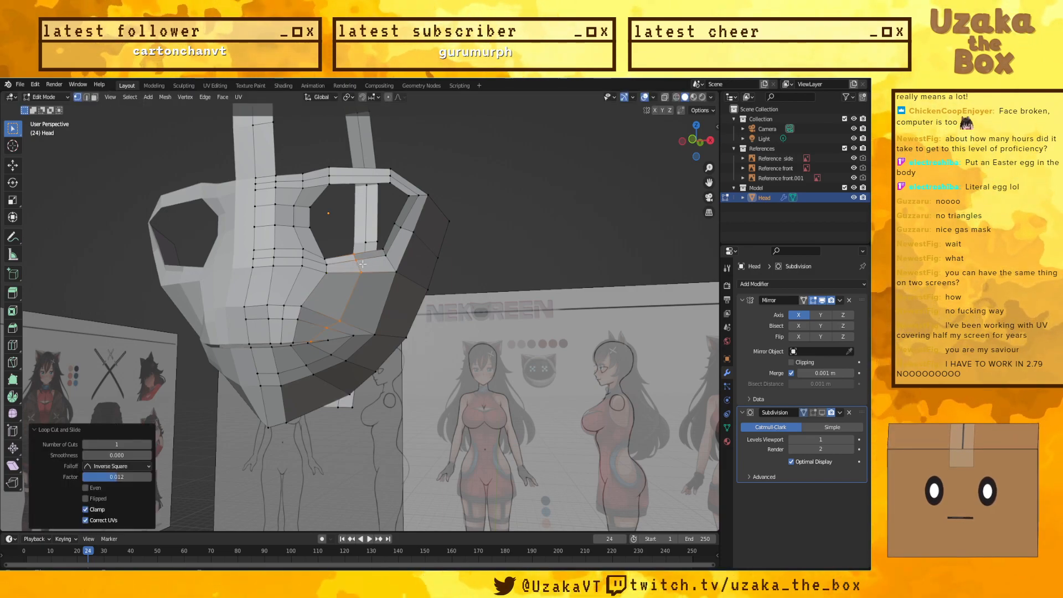
left_click(359, 172)
left_click(359, 172)
middle_click_drag(450, 187, 358, 246)
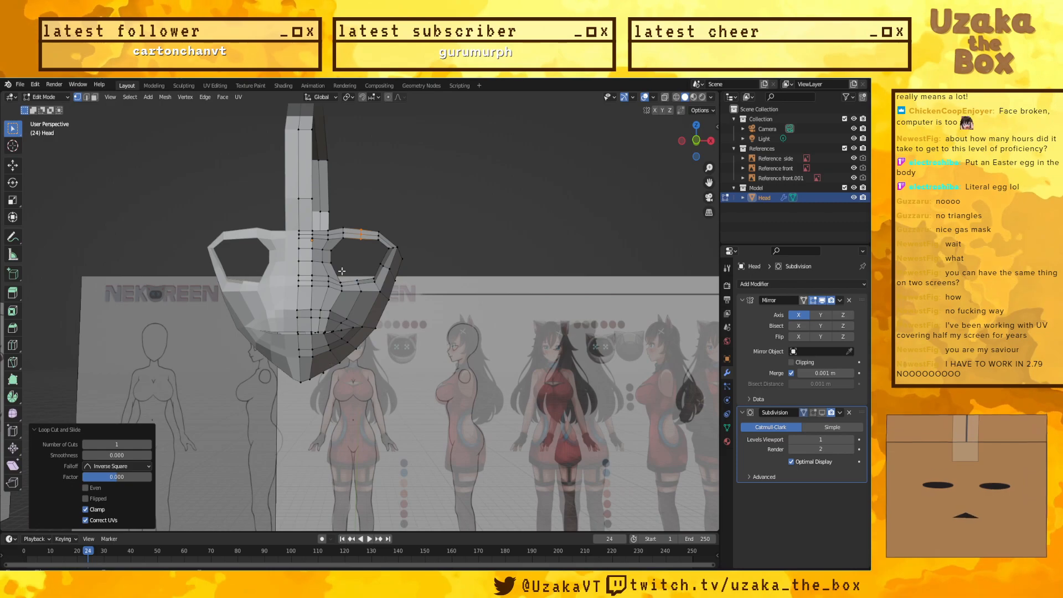
Step: Move the new cheek-loop vertices near the mouth corner forward along Y, the second one by about 0.012 m
middle_click_drag(337, 393, 371, 359)
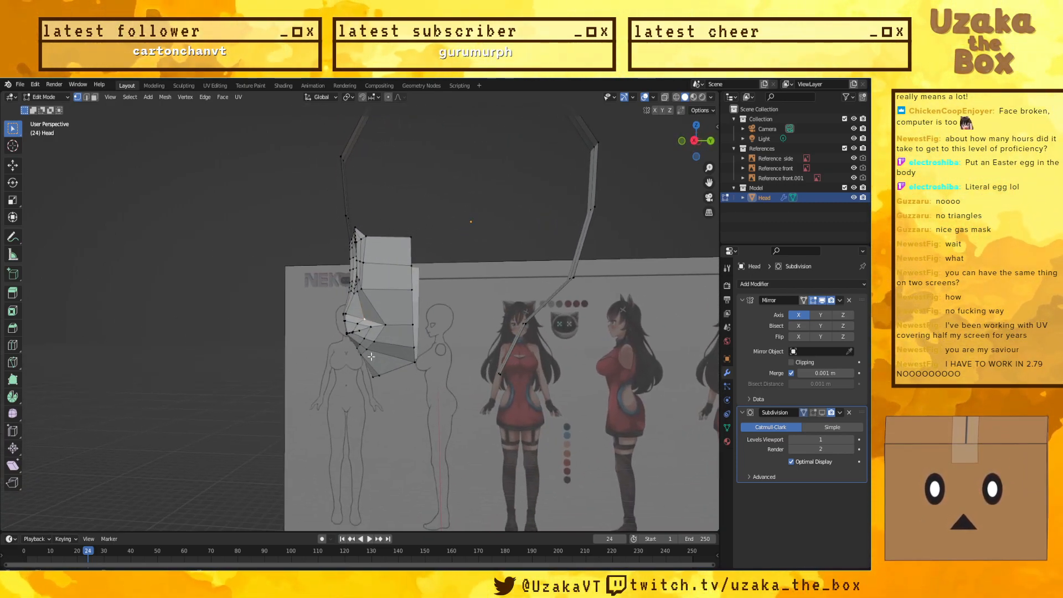
key("y")
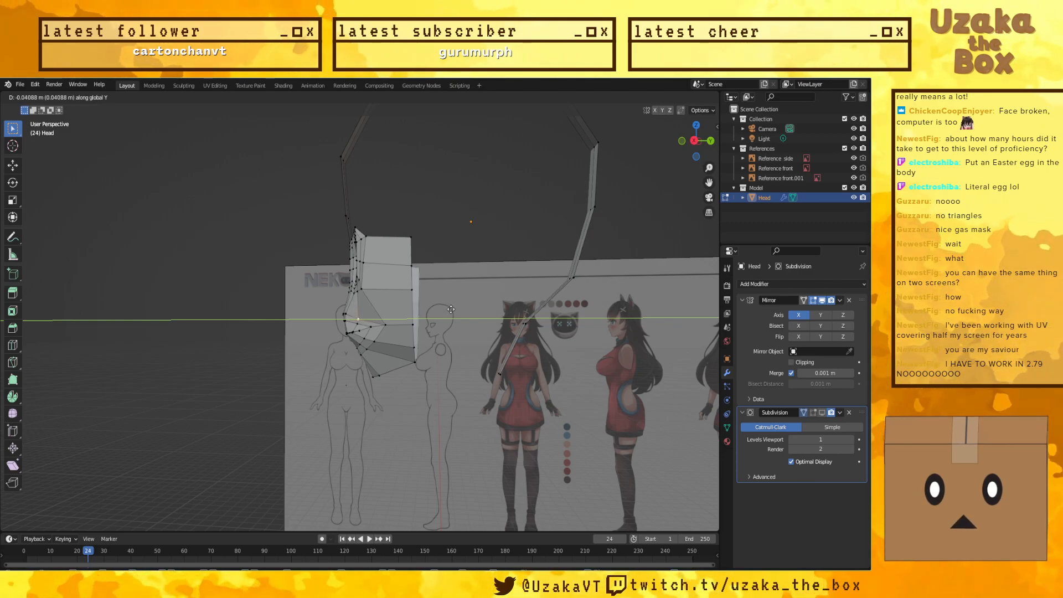
left_click(392, 347)
middle_click_drag(391, 347, 315, 338)
left_click(342, 328)
key("g")
key("y")
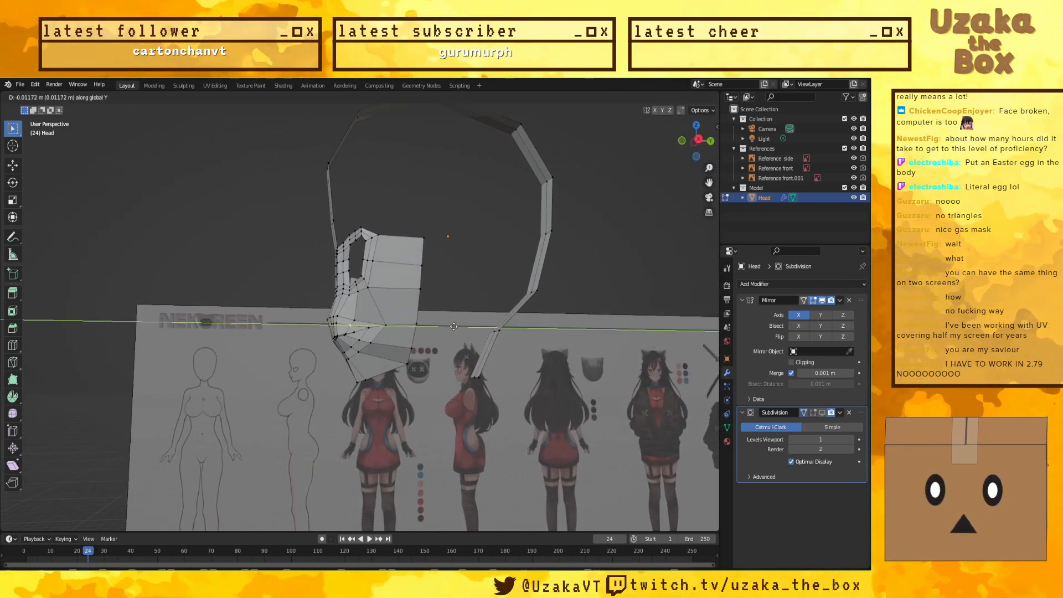
left_click(452, 327)
Step: Shift the selected vertex beside the mouth corner 0.0083 m outward along X
middle_click_drag(452, 327, 502, 338)
key("g")
key("x")
left_click(504, 339)
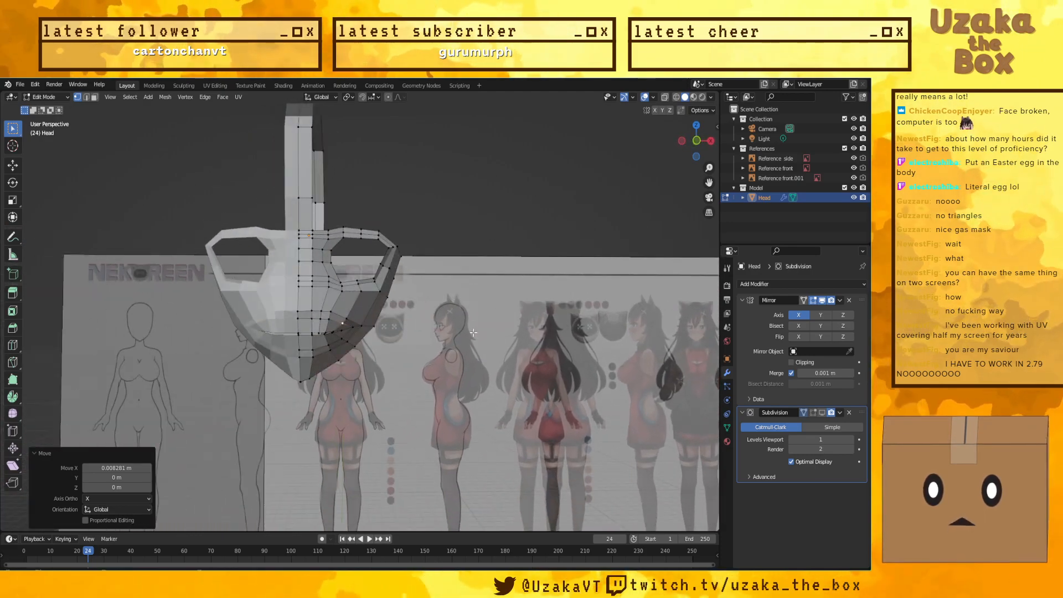
Step: Add a single loop cut around the lips and slide it toward the mouth opening with a factor of 0.740
scroll(373, 352, "up", 3)
middle_click_drag(246, 344, 262, 289, "shift")
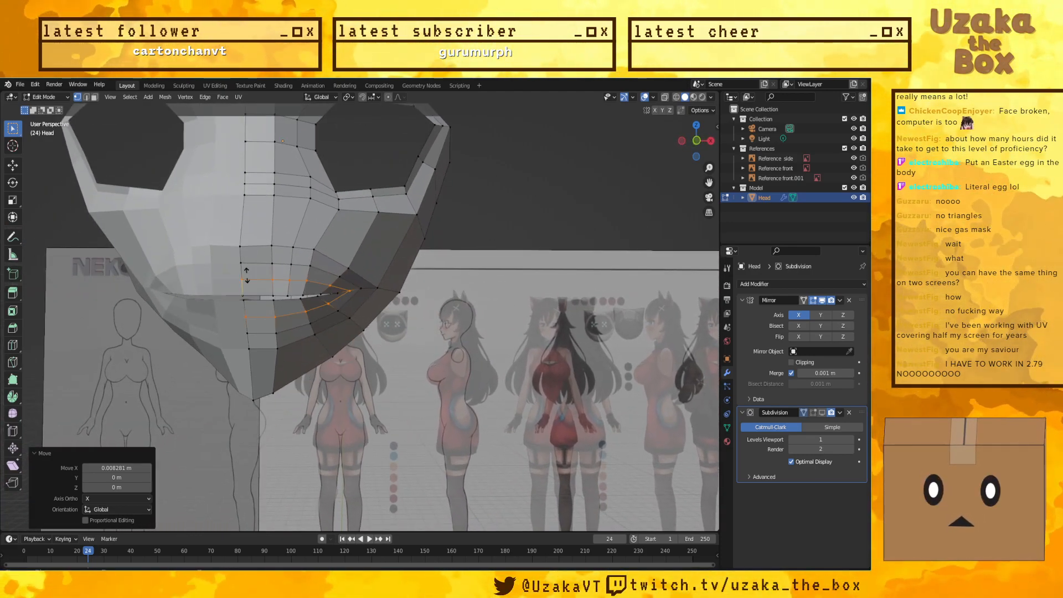
key("g")
key("g")
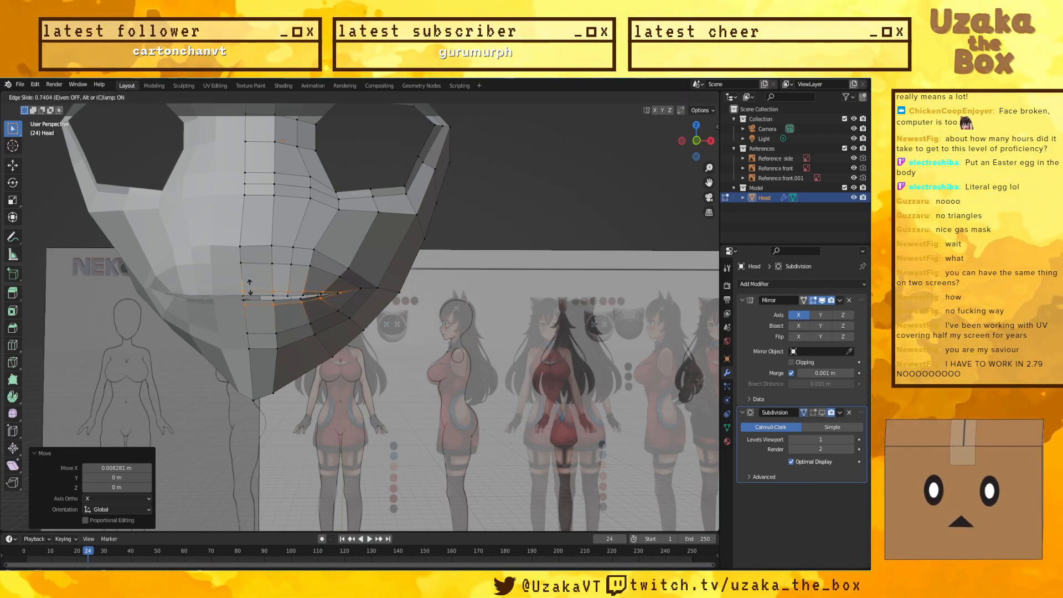
left_click(247, 290)
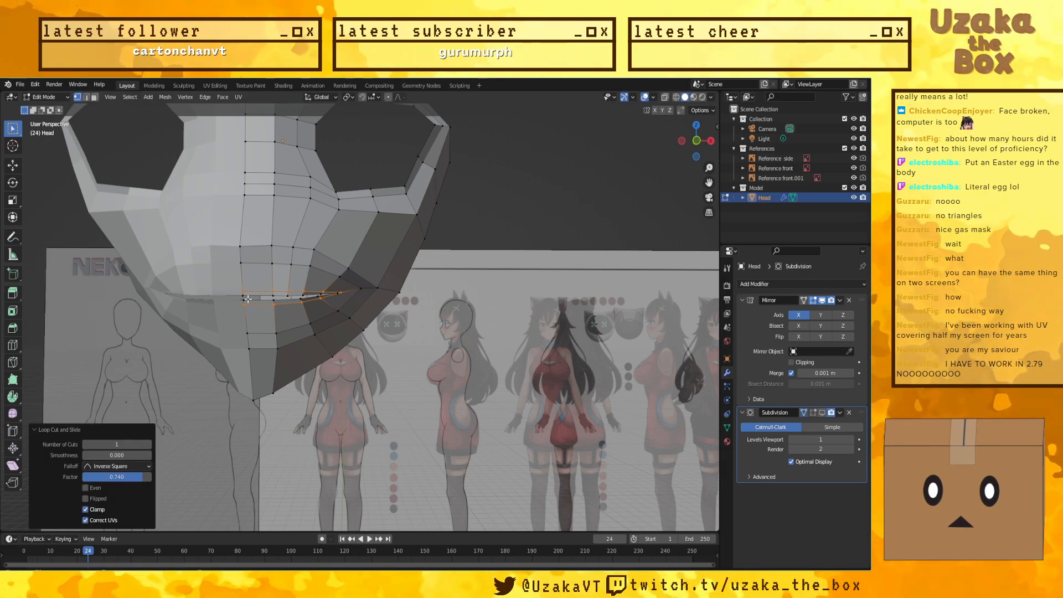
Step: Select the edge loop around the mouth opening and move it about 0.016 m back along Y in the side view
left_click(243, 296)
left_click(243, 296, "ctrl")
middle_click_drag(243, 296, 318, 290)
key("KP_3")
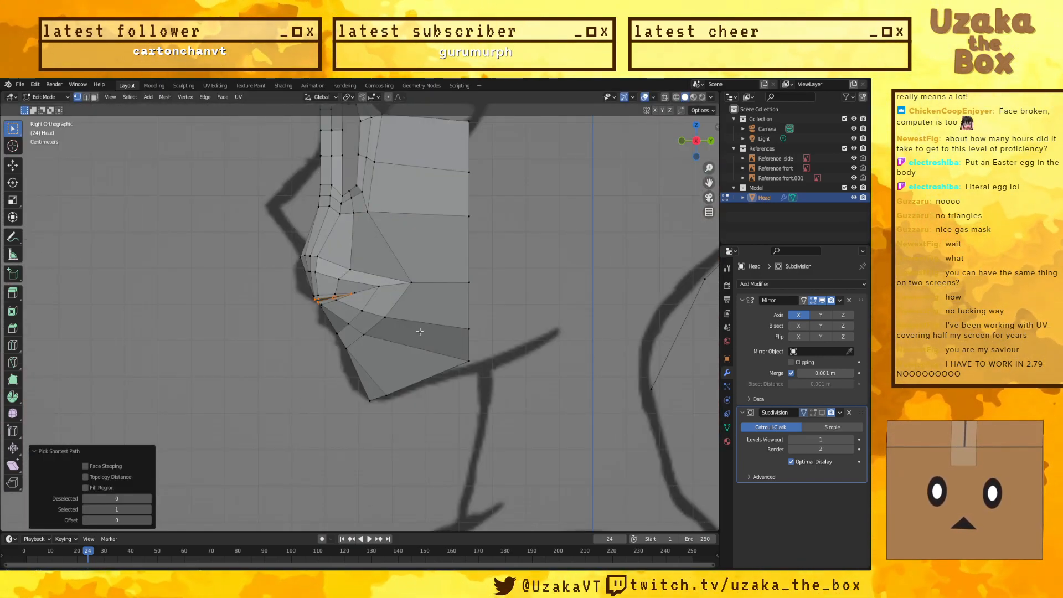
key("shift+z")
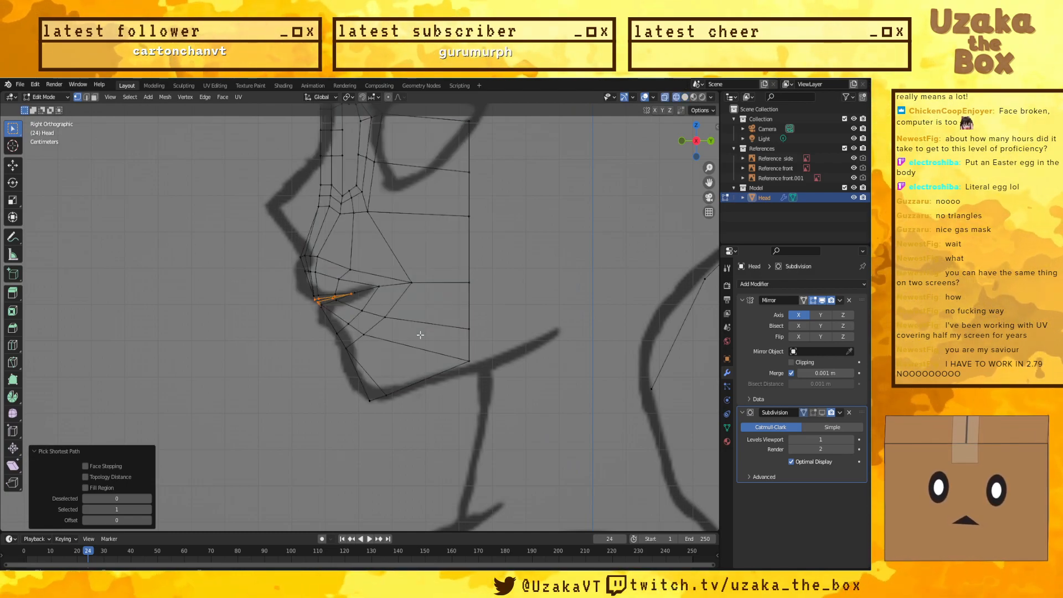
key("g")
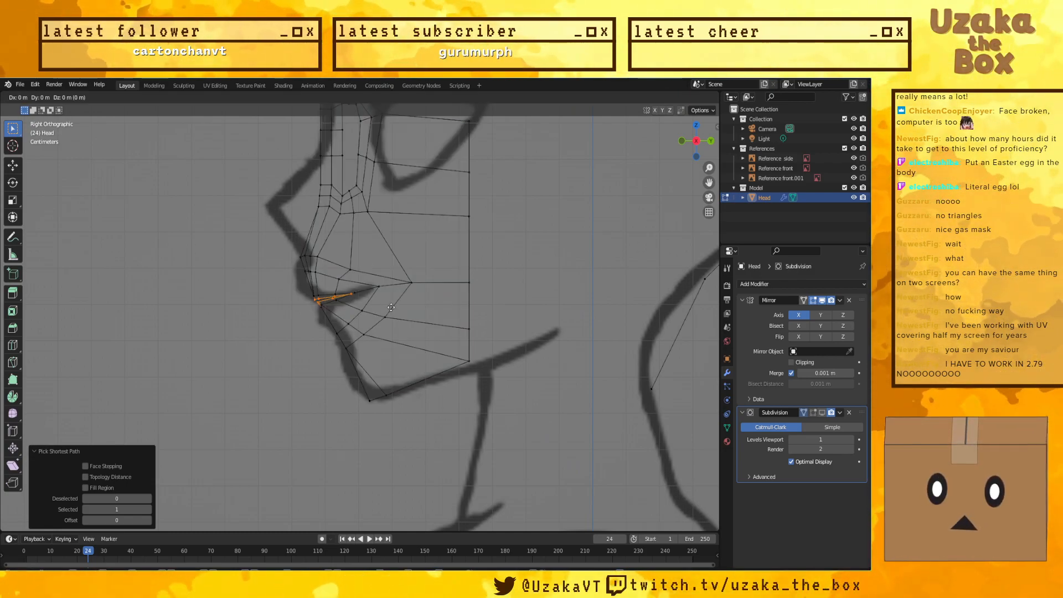
left_click(397, 307)
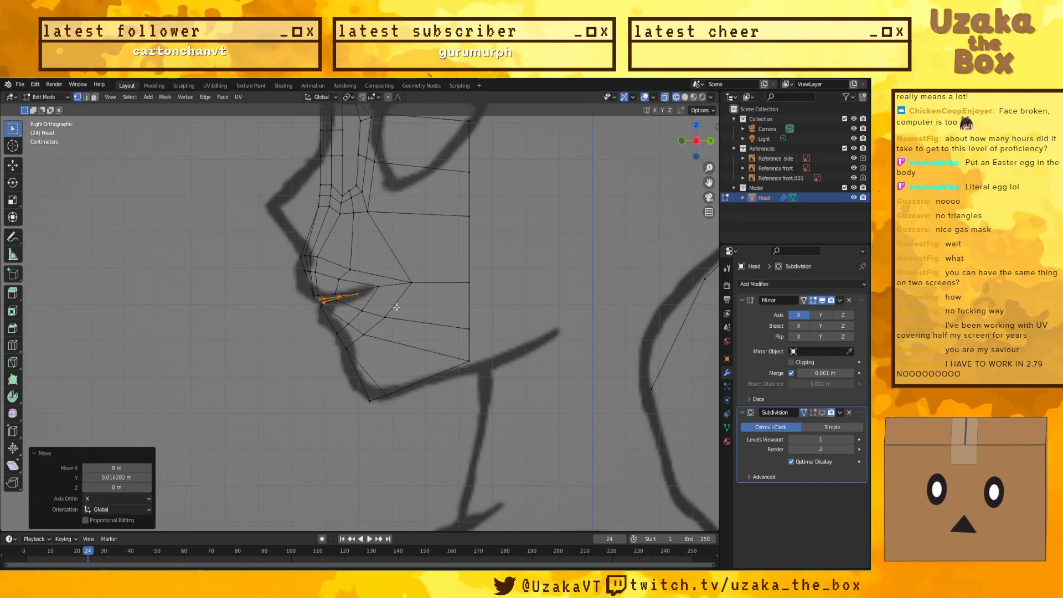
Step: Fine-tune the mouth-opening loop: raise it 0.0014 m along Z, rotate it -1.37° and shift it 0.0041 m along Y
key("z")
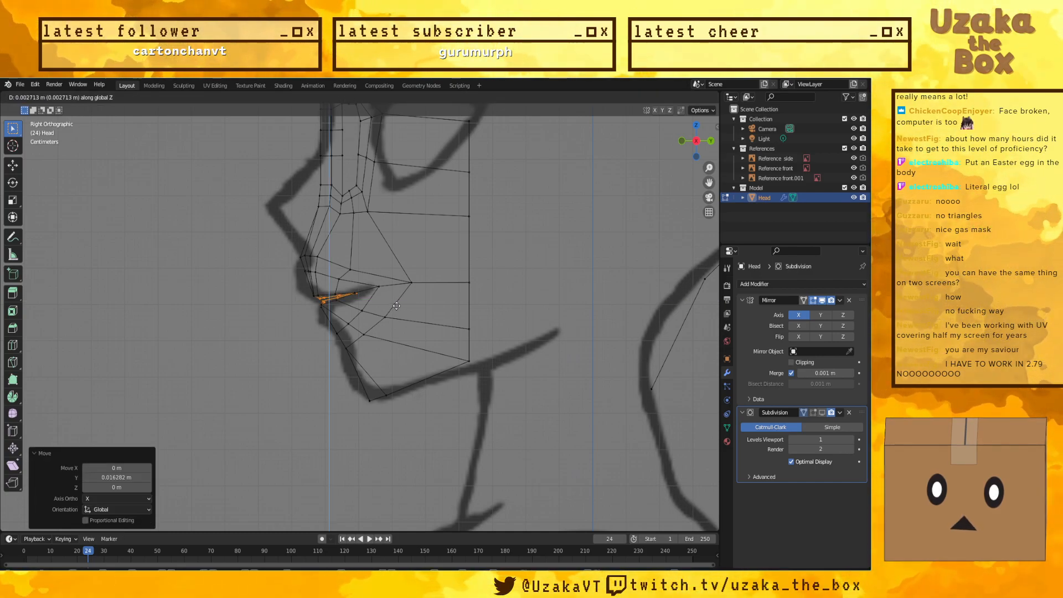
left_click(398, 303)
key("r")
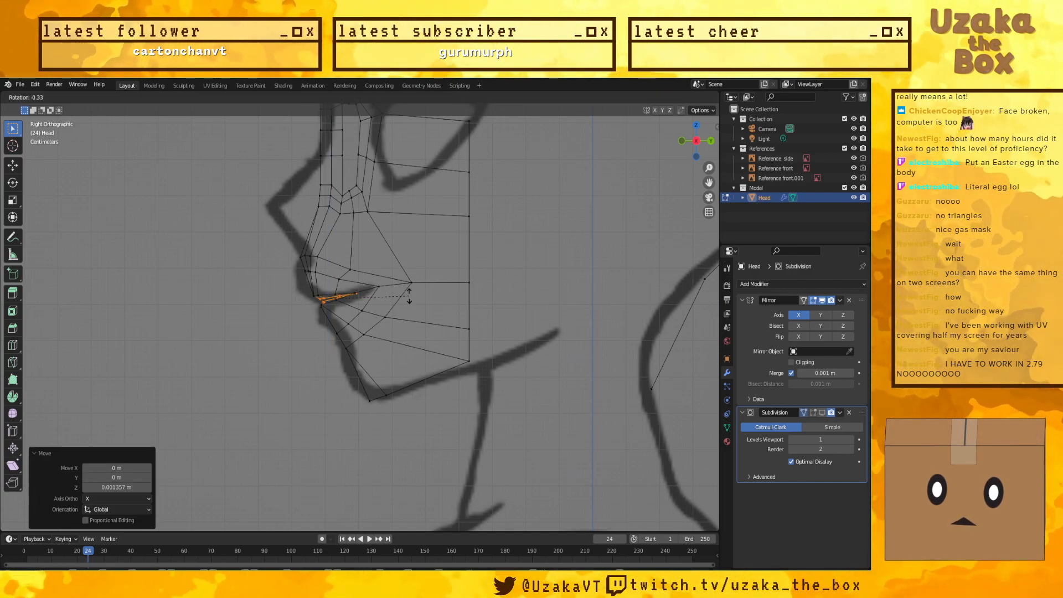
left_click(407, 293)
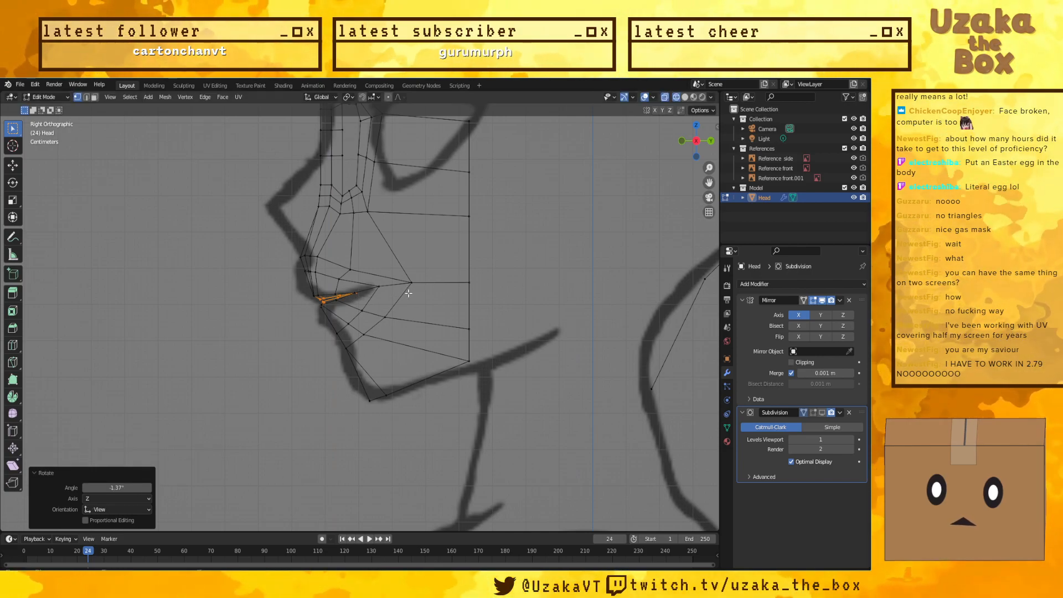
key("g")
left_click(408, 295)
middle_click_drag(409, 294, 371, 331)
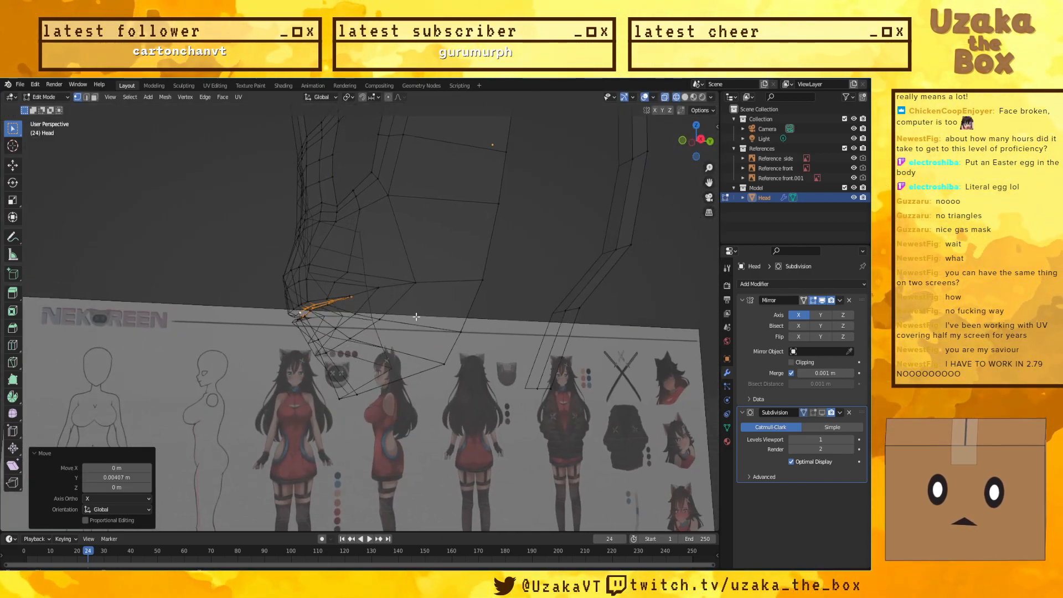
Step: Extrude the mouth-opening loop inward about 0.094 m along Y and 0.018 m along Z, and scale it to 1.142
key("KP_3")
scroll(389, 282, "up", 2)
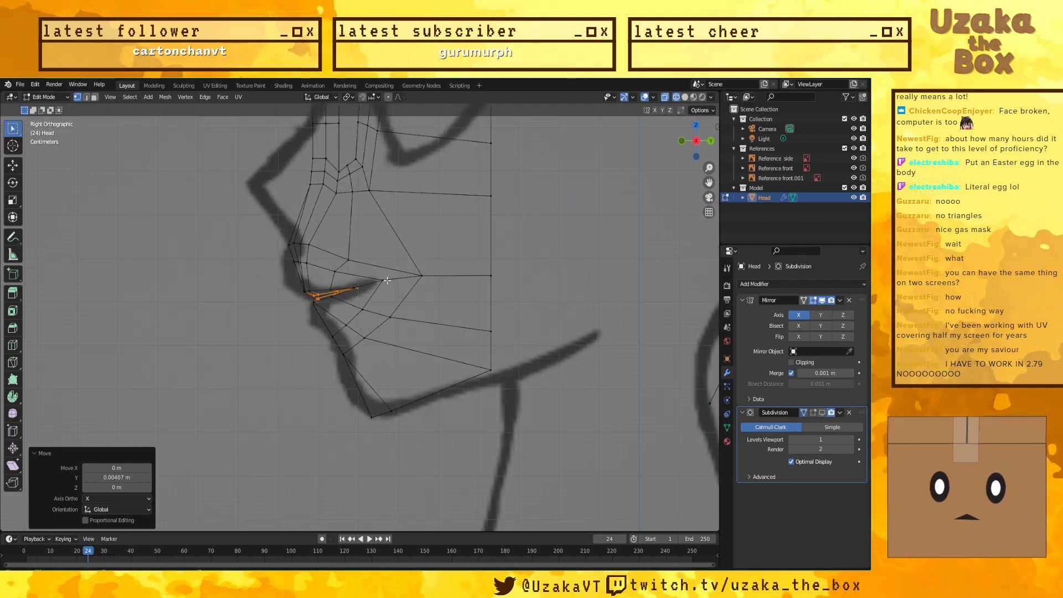
scroll(390, 282, "up", 3)
key("e")
left_click(498, 308)
key("s")
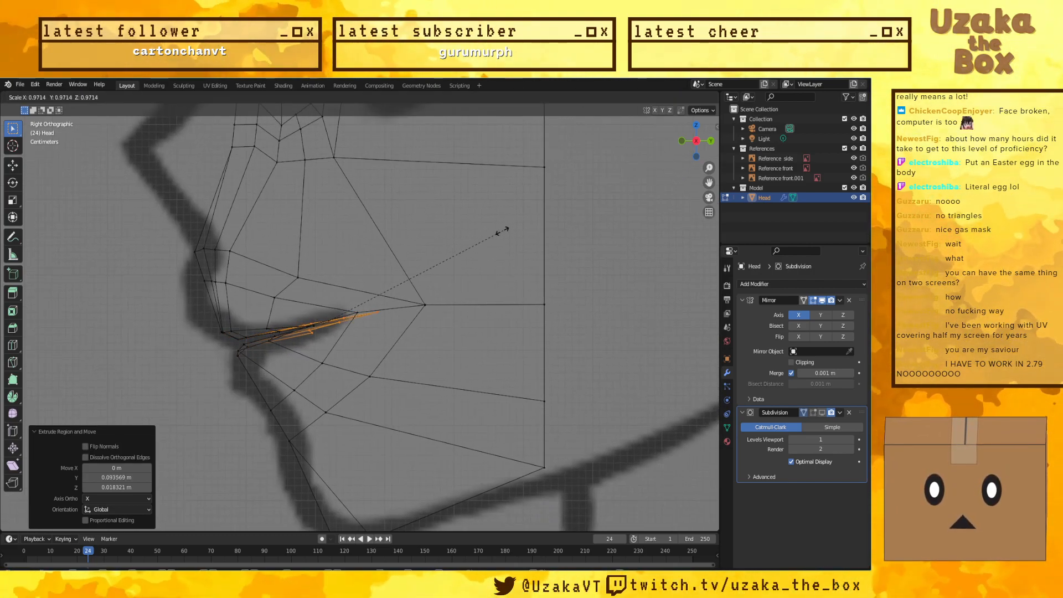
left_click(496, 224)
Step: Try stretching the extruded mouth loop vertically by scaling it along Z, and revert the change
key("s")
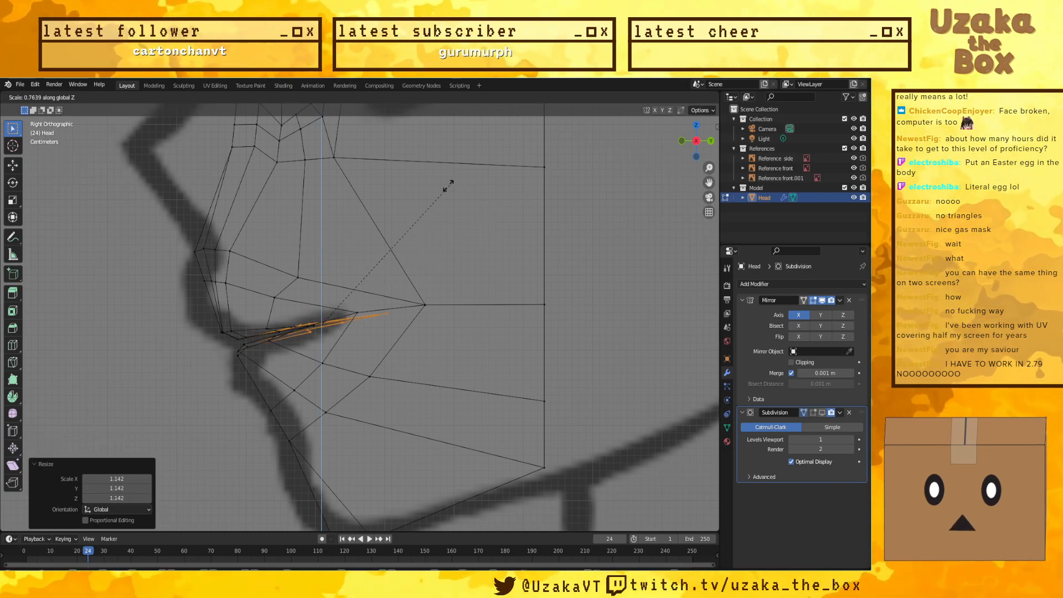
key("z")
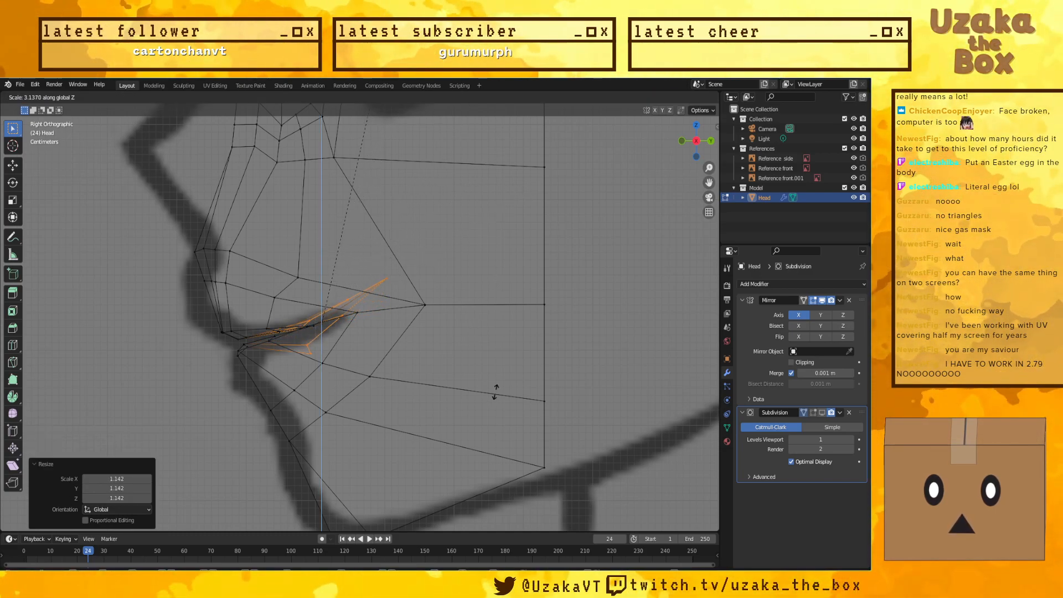
left_click(474, 326)
middle_click_drag(486, 266, 495, 362)
key("ctrl+z")
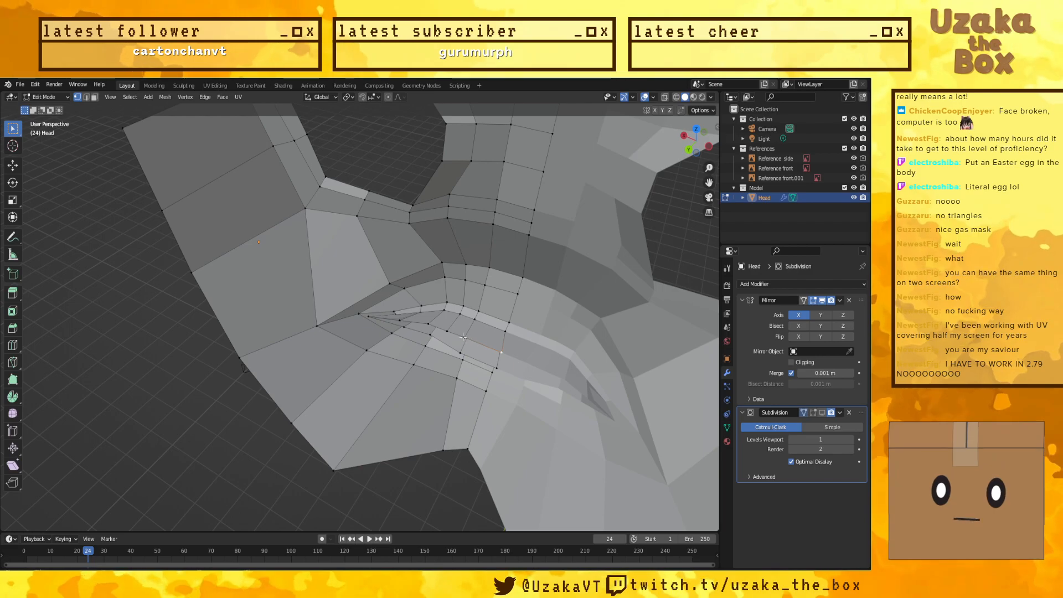
Step: Raise the inner mouth loop's upper vertices about 0.063 m along Z and lower its bottom vertices 0.037 m
middle_click_drag(417, 344, 451, 318)
key("g")
key("z")
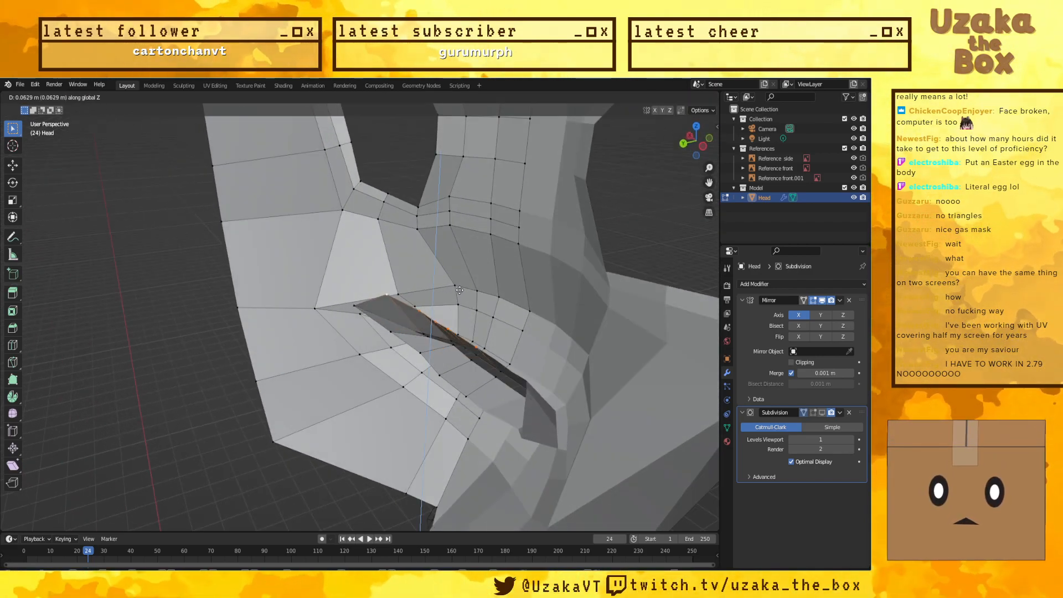
left_click(459, 290)
left_click(404, 342)
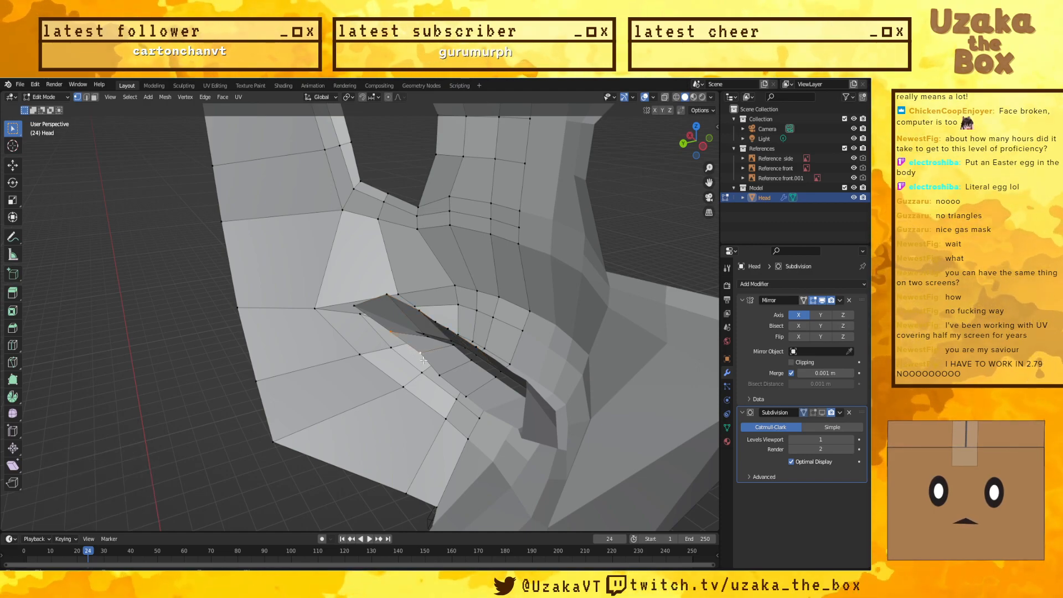
key("g")
key("z")
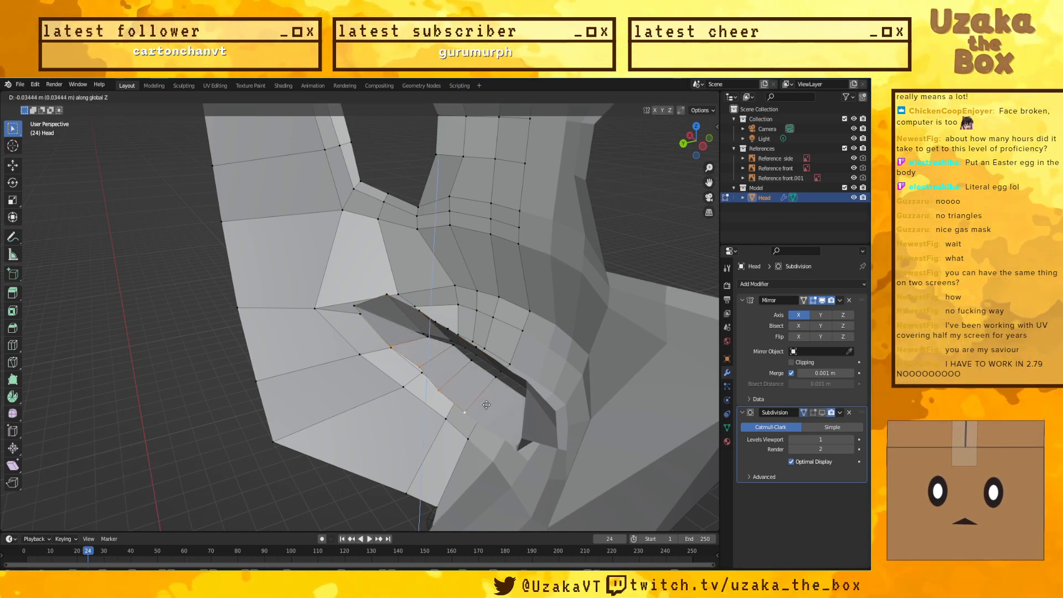
left_click(487, 405)
middle_click_drag(486, 405, 369, 297)
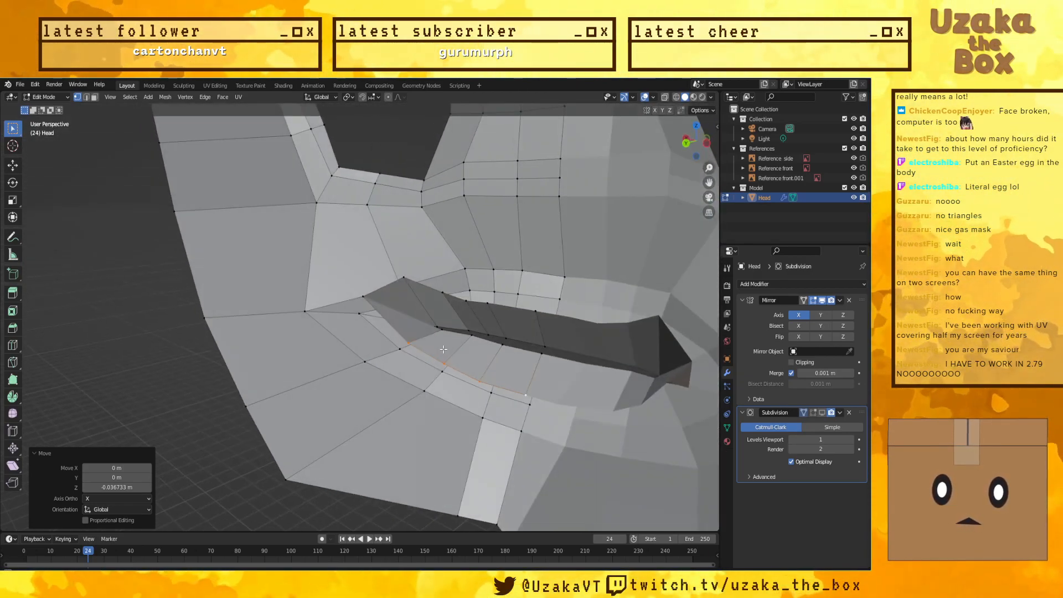
Step: Select the whole inner mouth loop, extrude it about 0.135 m back and 0.045 m up, and scale it to 1.816
left_click(365, 297, "shift")
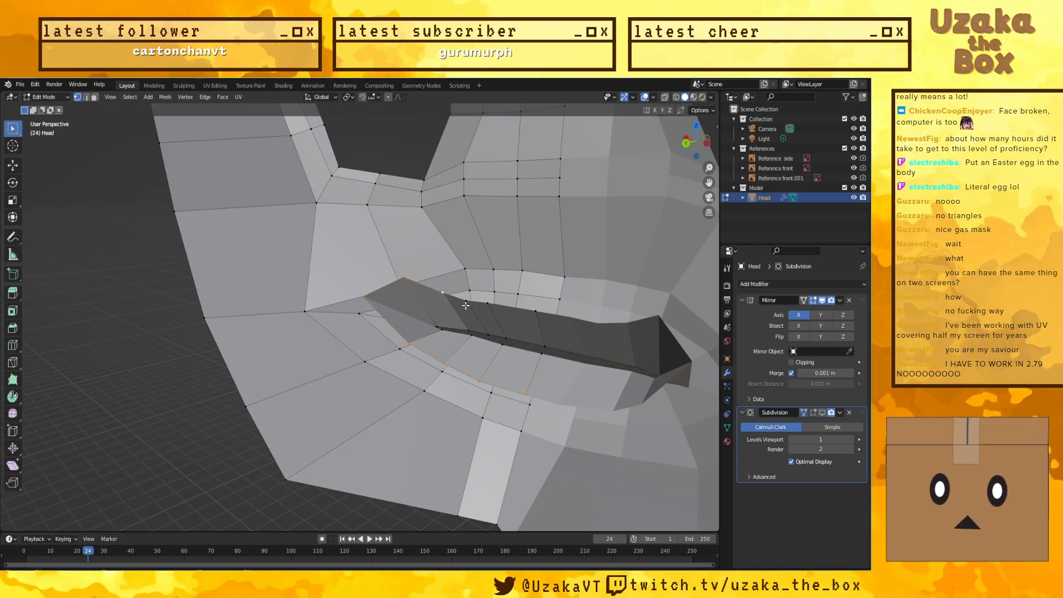
key("KP_3")
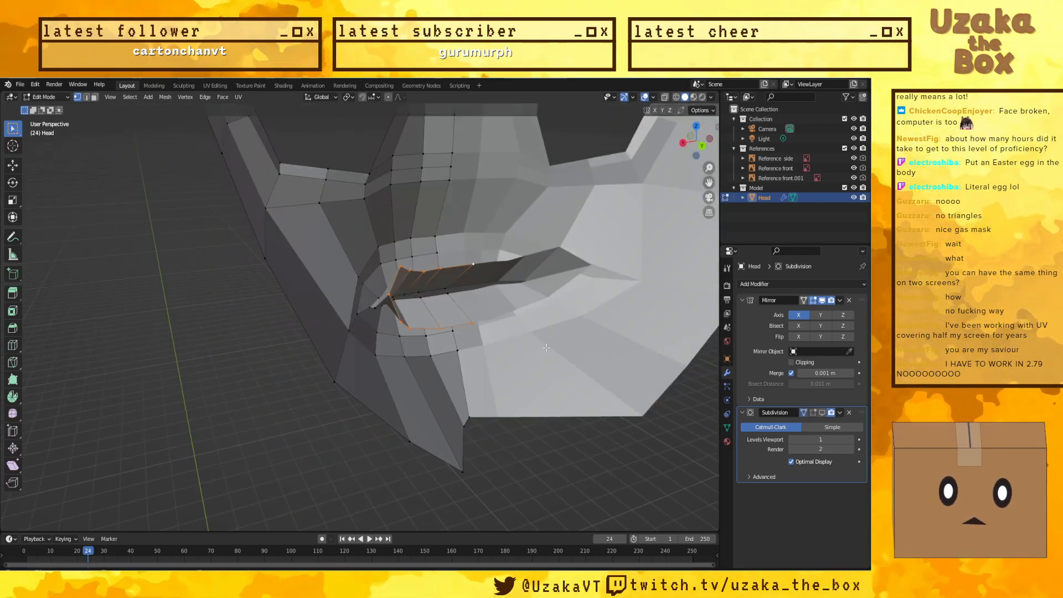
key("shift+z")
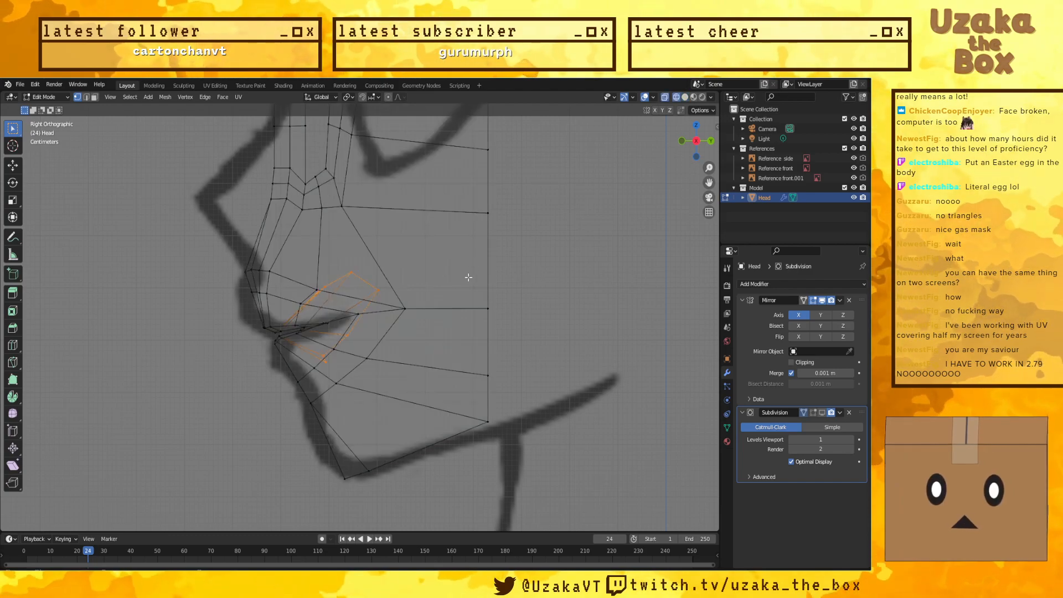
key("e")
left_click(533, 248)
key("s")
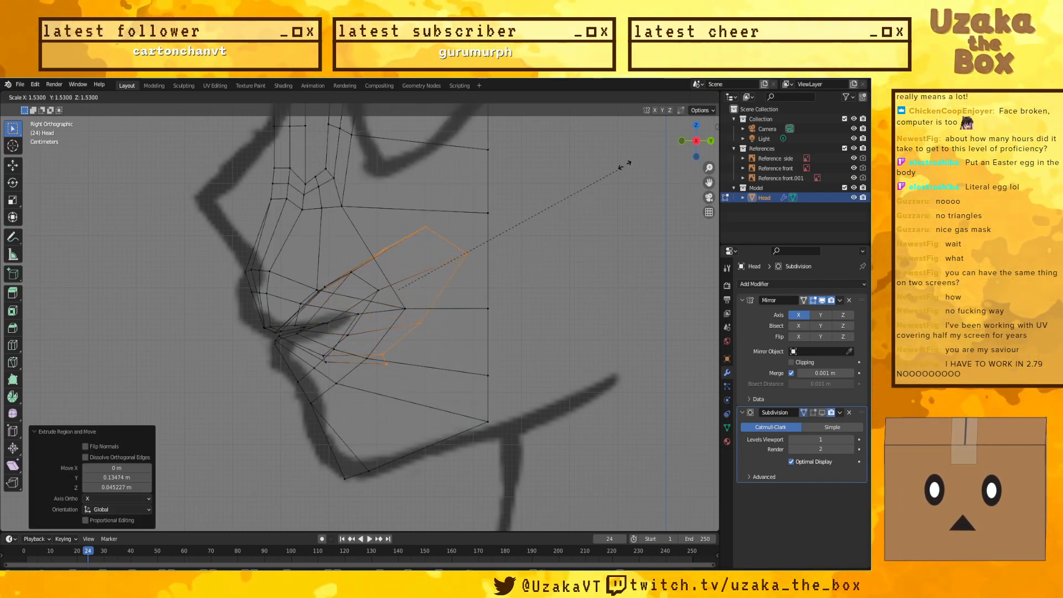
left_click(672, 127)
Step: Extrude the mouth cavity's rear loop farther back, scale it to 0.505, and discard the extra in-place extrusion
key("e")
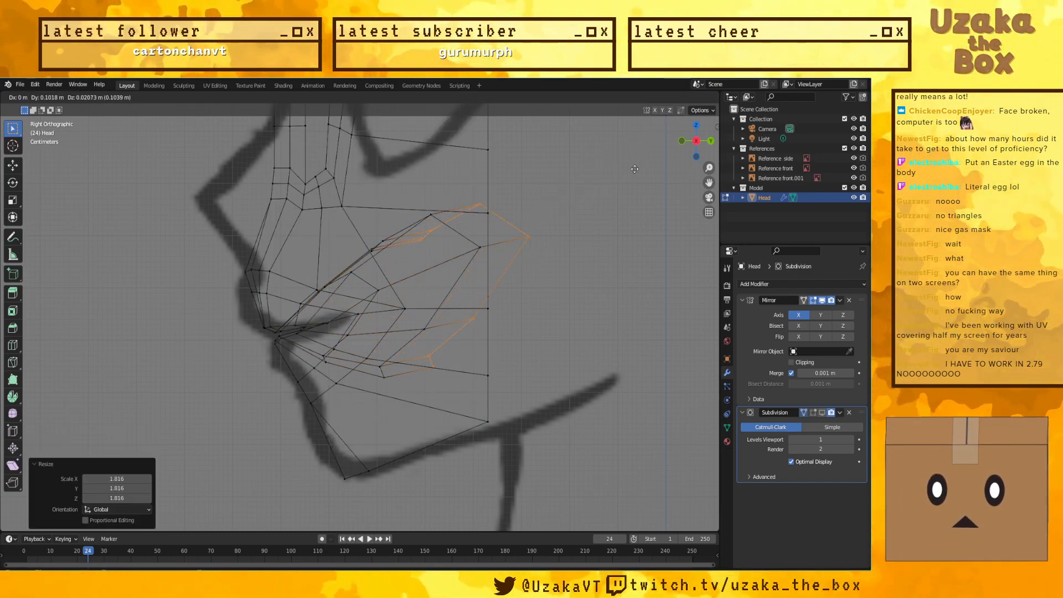
left_click(642, 170)
key("s")
left_click(576, 241)
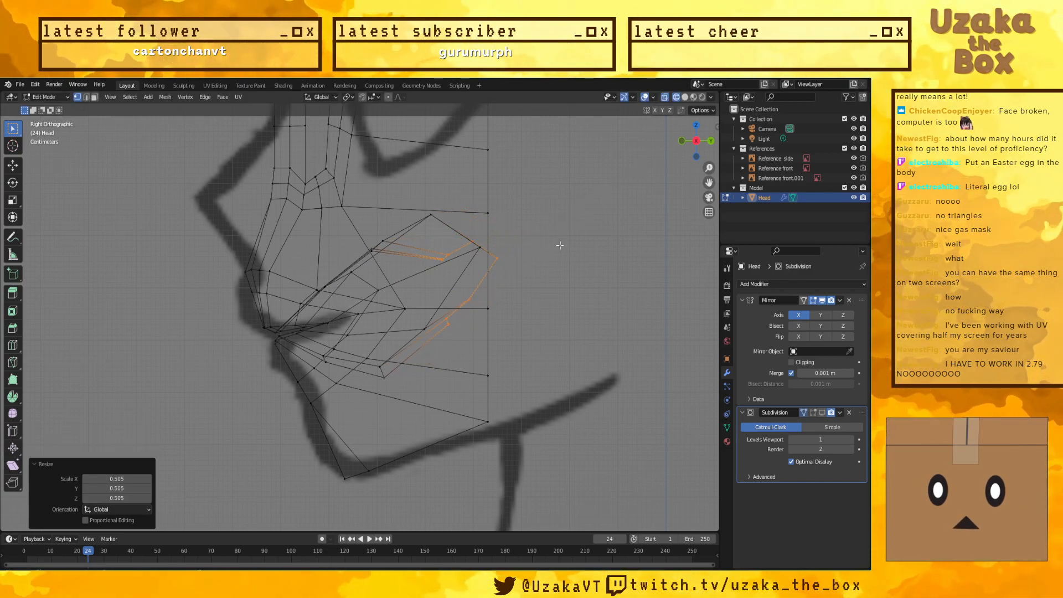
key("g")
right_click(584, 246)
key("e")
right_click(584, 242)
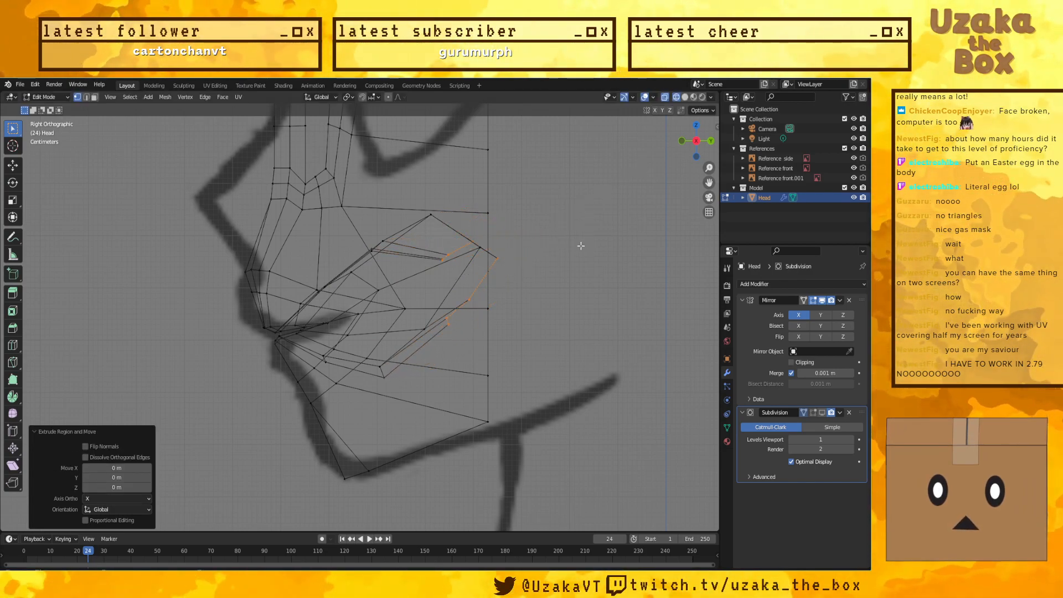
key("ctrl+z")
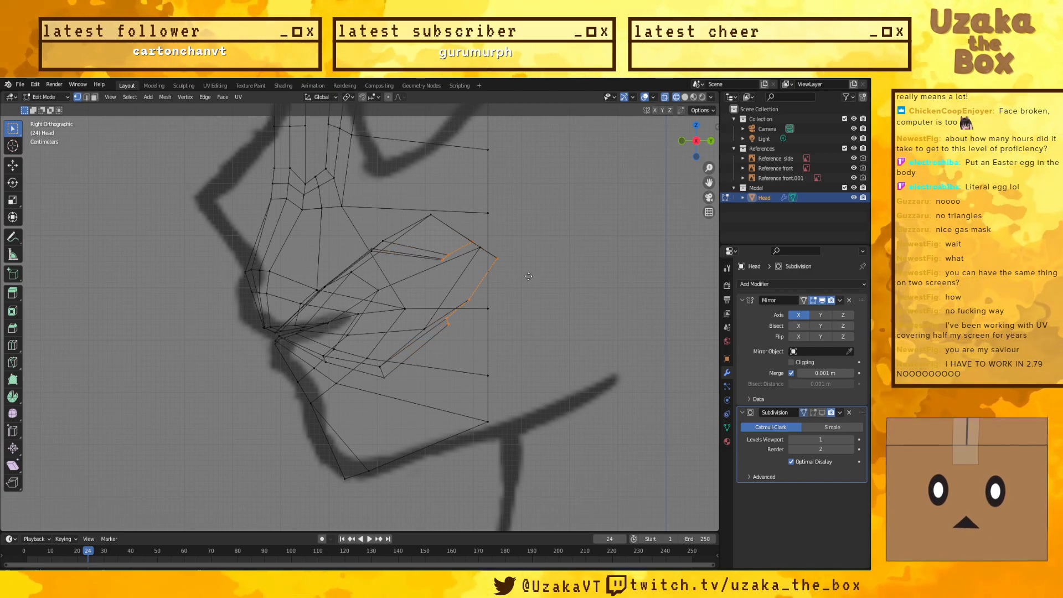
Step: Extrude the rear mouth loop once more and shrink it toward the back of the cavity
key("e")
left_click(545, 272)
key("s")
left_click(521, 276)
middle_click_drag(515, 277, 509, 315)
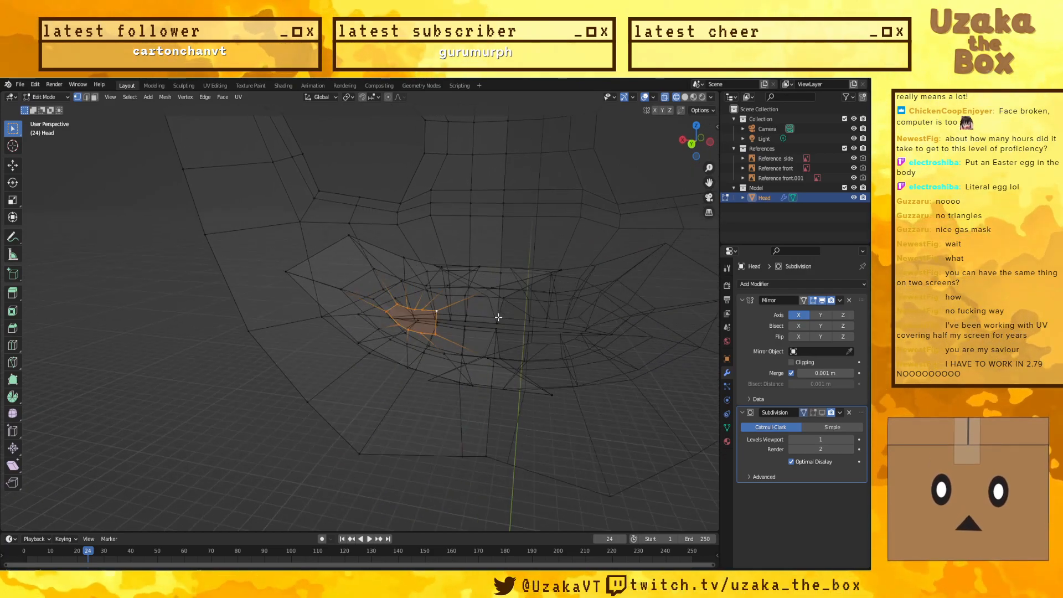
Step: Try moving the two rear cavity vertices nearest the centre line along X, and revert to the first extruded mouth loop
left_click(435, 309)
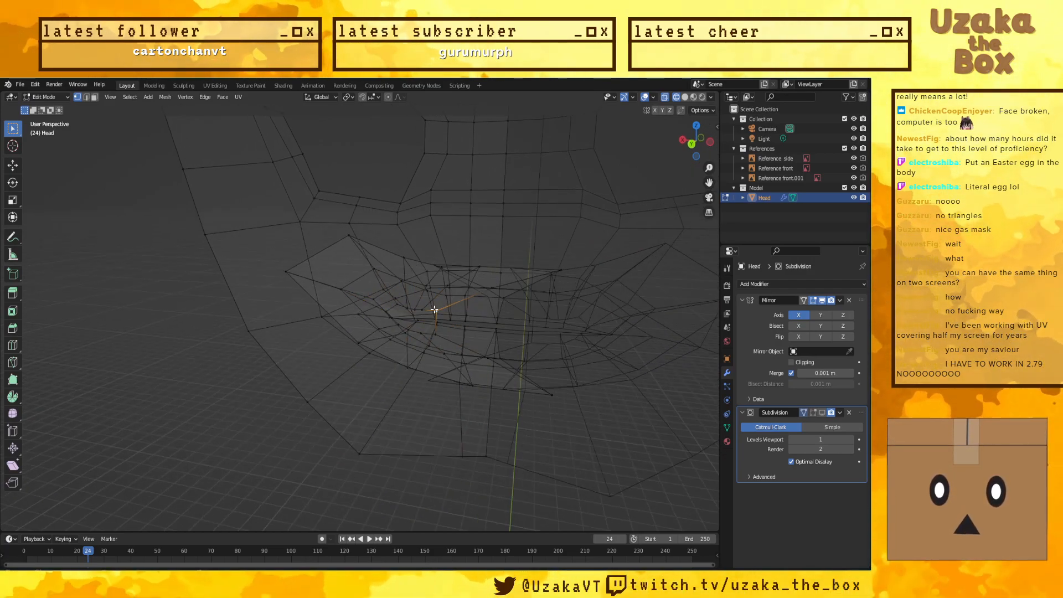
key("g")
key("x")
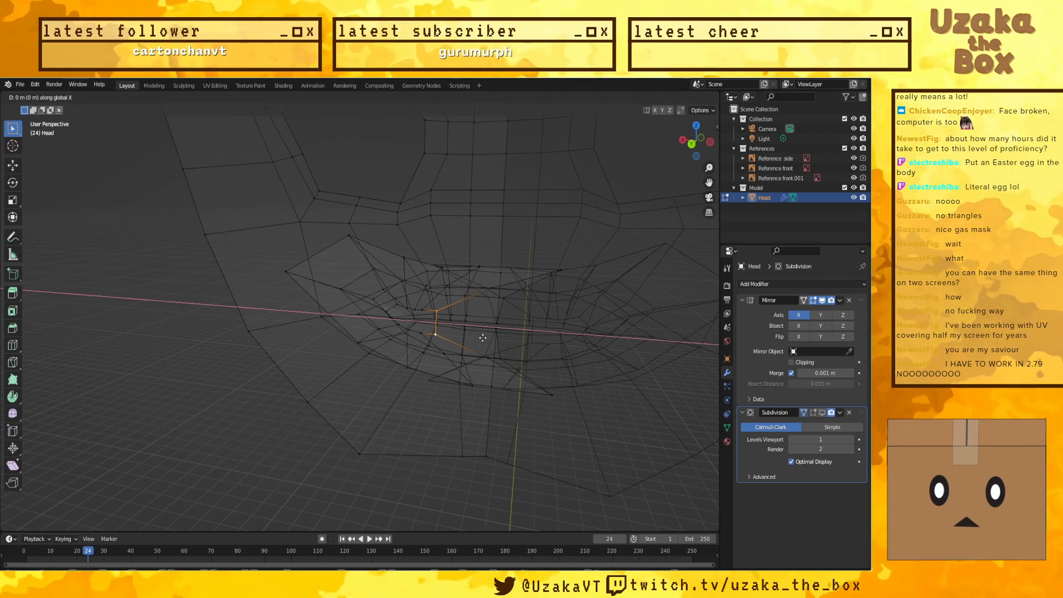
left_click(509, 337)
middle_click_drag(509, 337, 482, 318)
key("ctrl+KP_Add")
key("ctrl+KP_Add")
key("ctrl+KP_Add")
Step: Enable Clipping on the Mirror modifier and try repositioning the extruded mouth loop
left_click(791, 363)
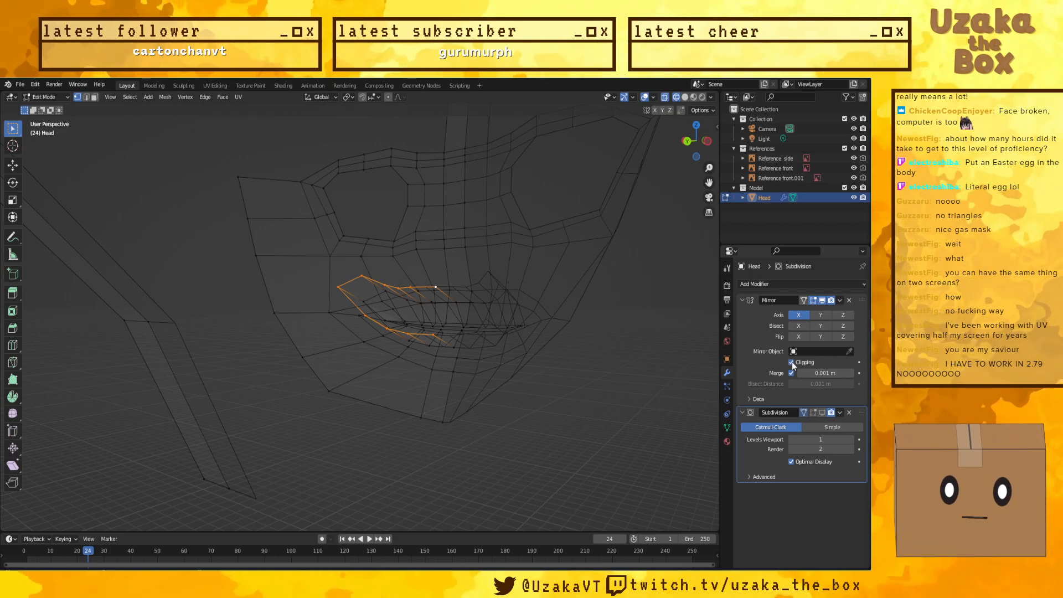
middle_click_drag(532, 354, 526, 394)
key("g")
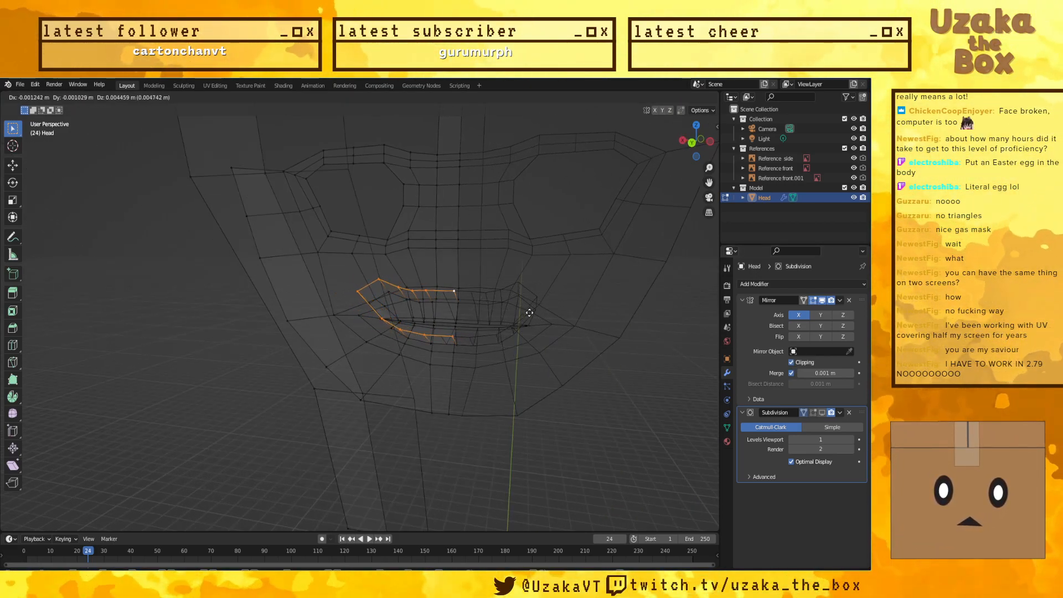
left_click(512, 313)
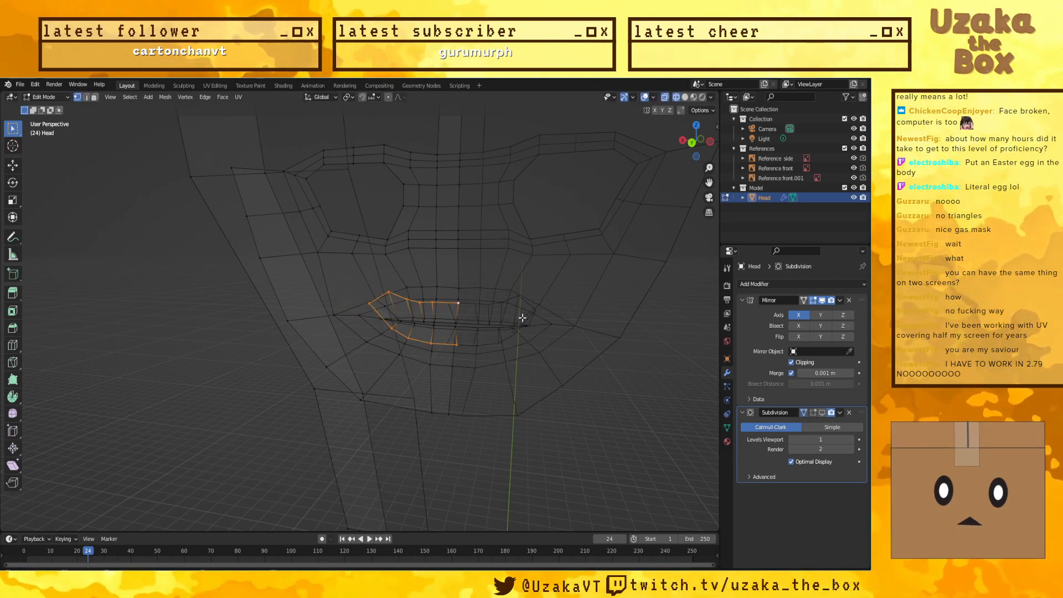
Step: Undo the inner mouth loop's repositioning and its earlier upper and lower vertex moves
key("ctrl+z")
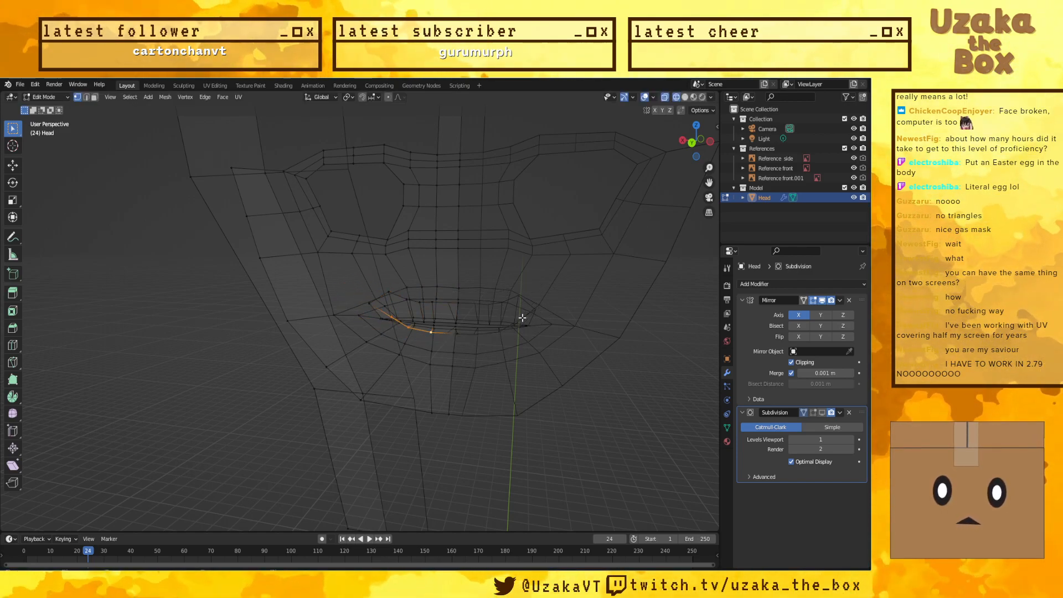
key("ctrl+z")
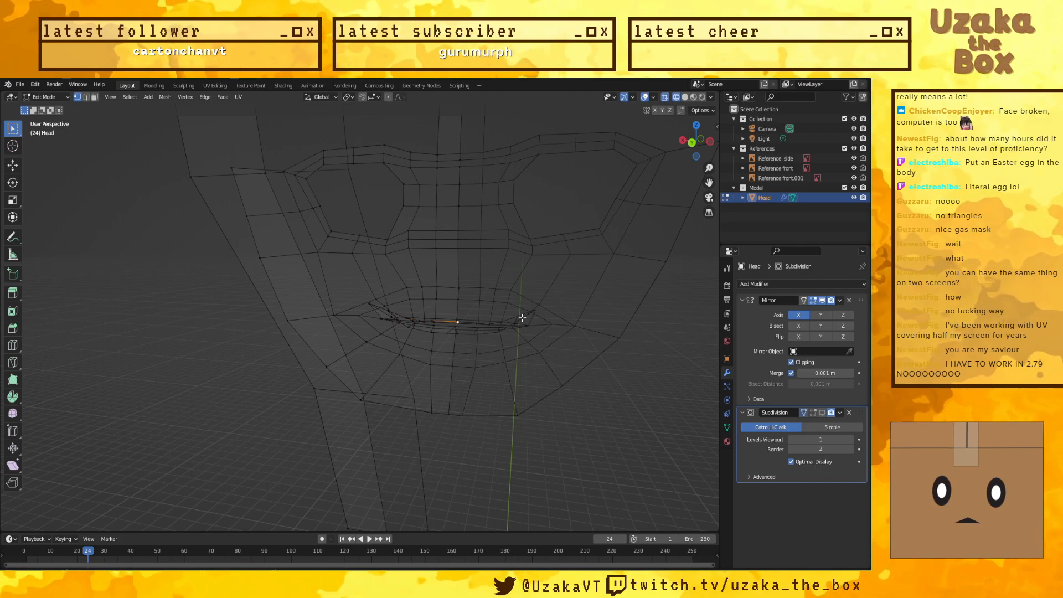
key("ctrl+z")
Step: Extrude the mouth-opening loop inward again, about 0.088 m along Y and 0.007 m along Z
middle_click_drag(522, 318, 421, 311)
key("g")
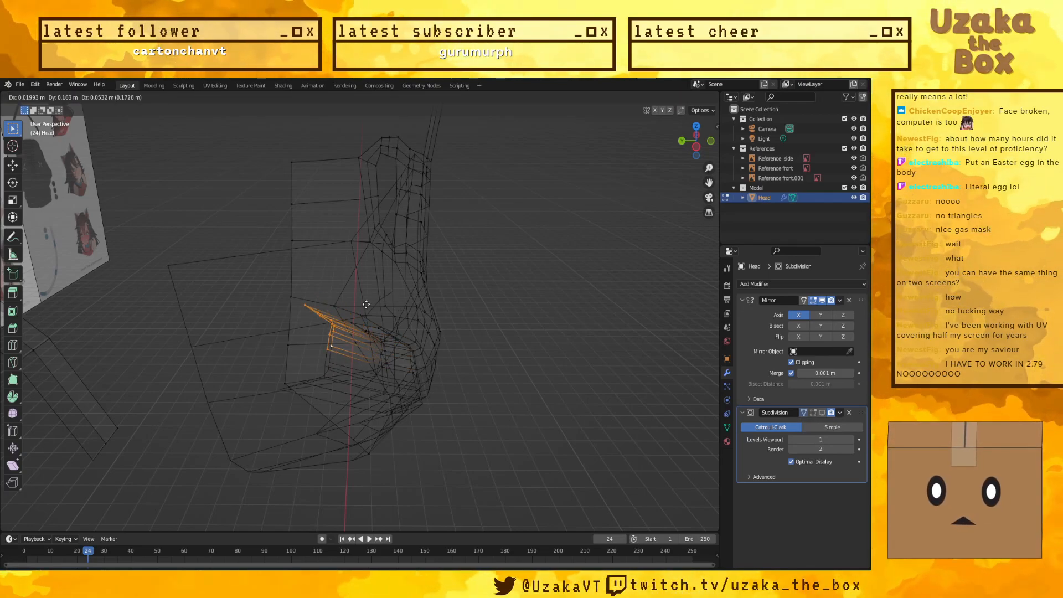
left_click(376, 337)
key("KP_3")
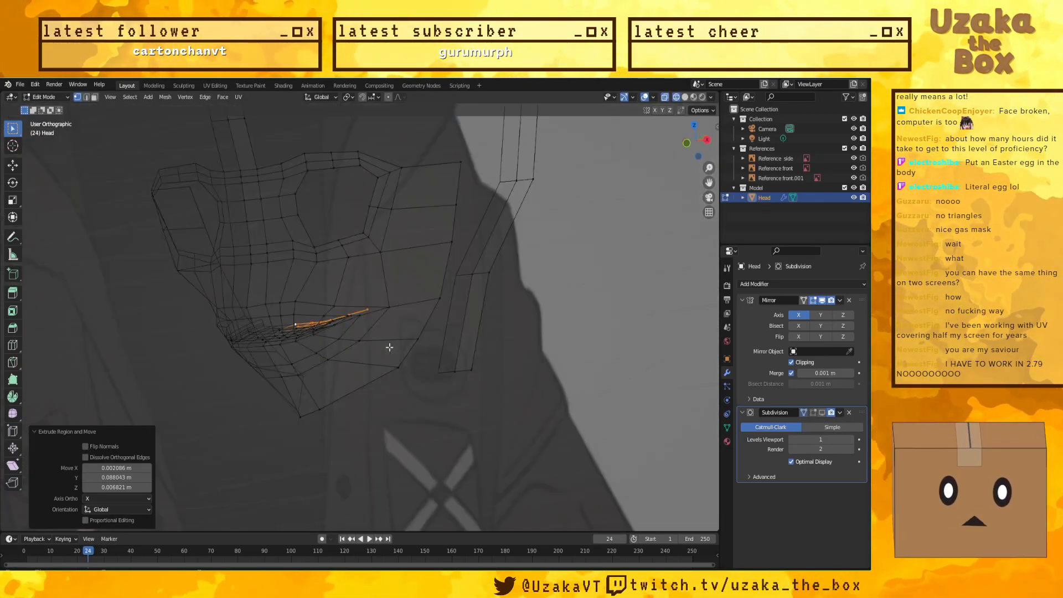
Step: Try extruding the mouth loop deeper in the side view, about 0.18 m along Y and 0.04 m along Z, and scaling it along Z
mouse_move(448, 295)
middle_mouse_down()
mouse_move(450, 312)
mouse_move(466, 304)
middle_mouse_up()
key("KP_3")
key("e")
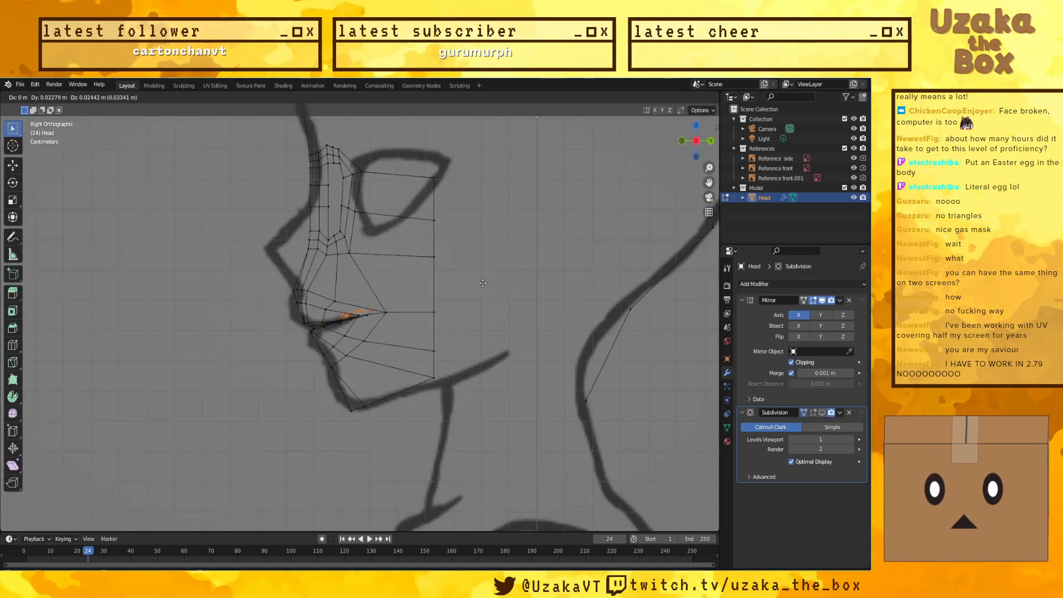
left_click(504, 285)
key("ctrl+z")
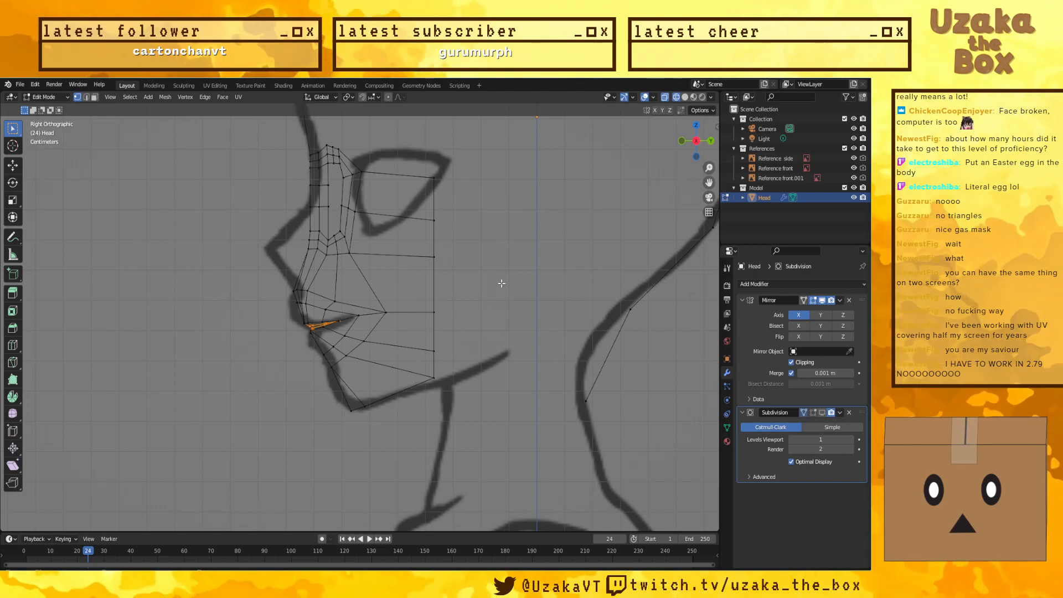
key("e")
left_click(496, 276)
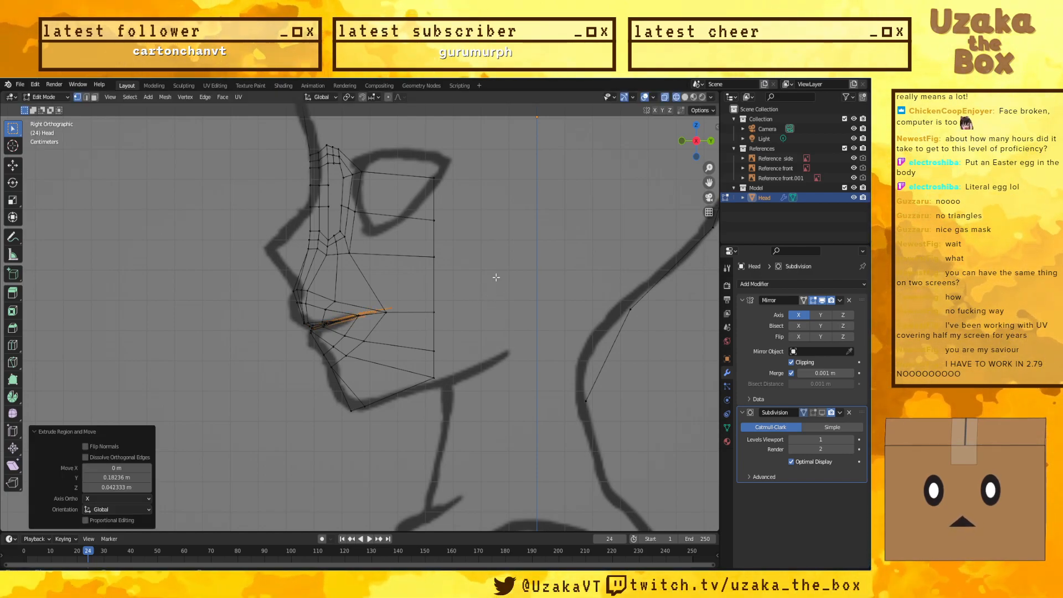
key("s")
key("z")
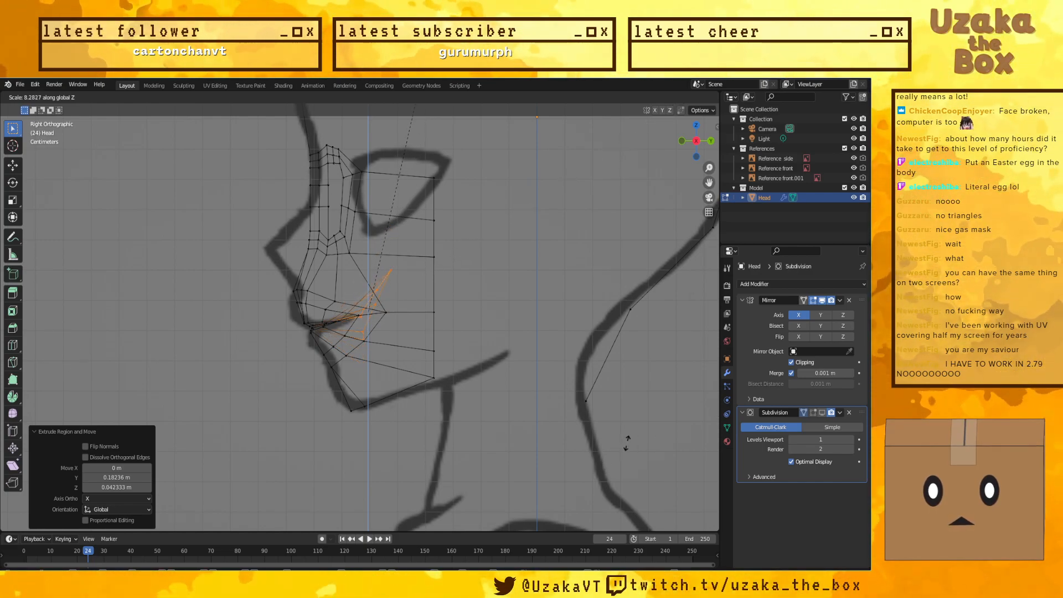
key("Escape")
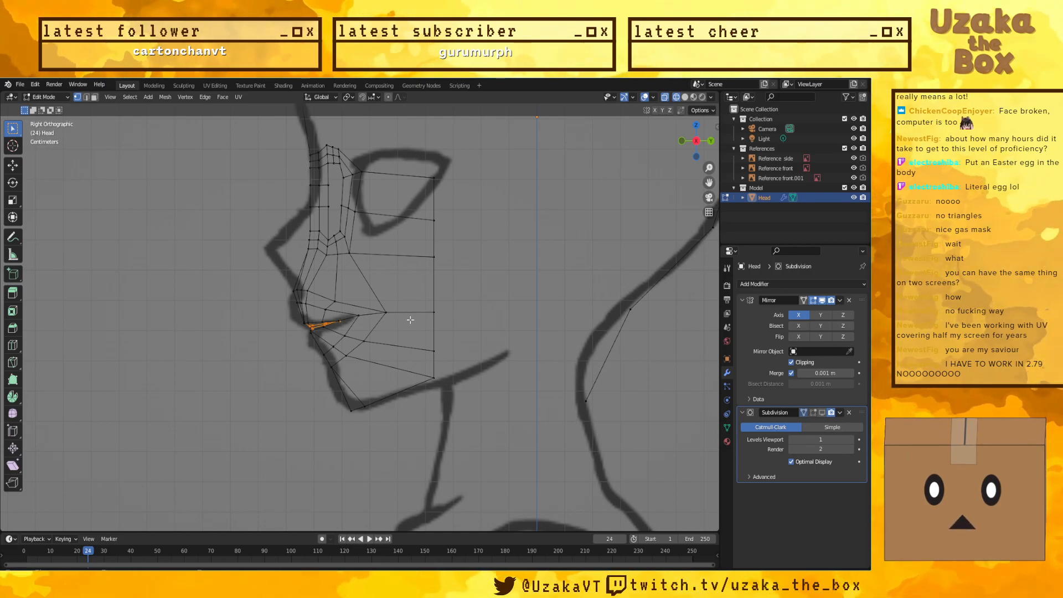
Step: Extrude the mouth loop inward about 0.055 m along Y and 0.011 m along Z, and rotate it about -6.1° in the side view
key("g")
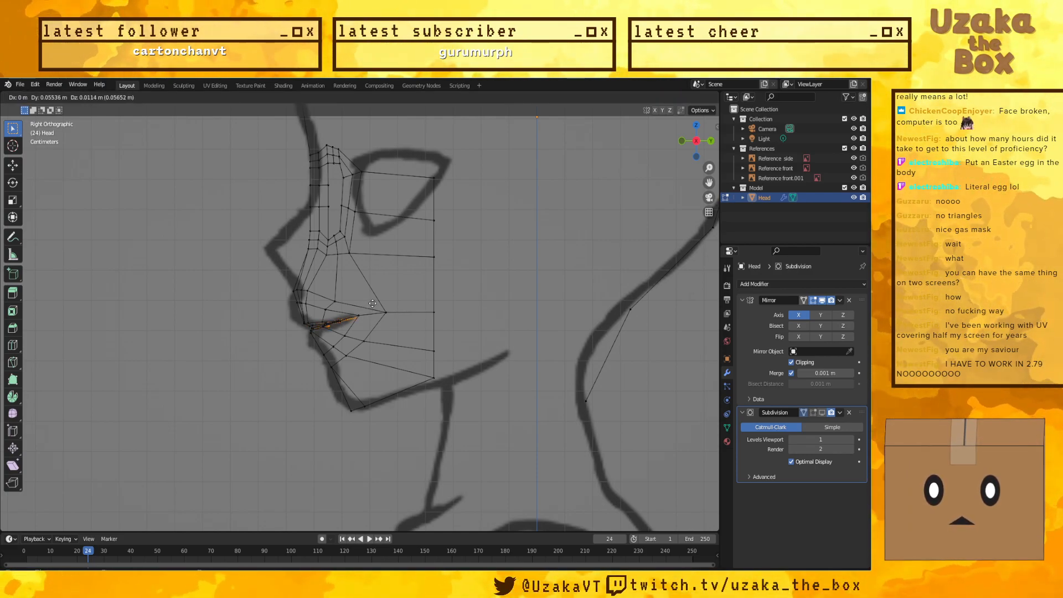
left_click(373, 303)
key("r")
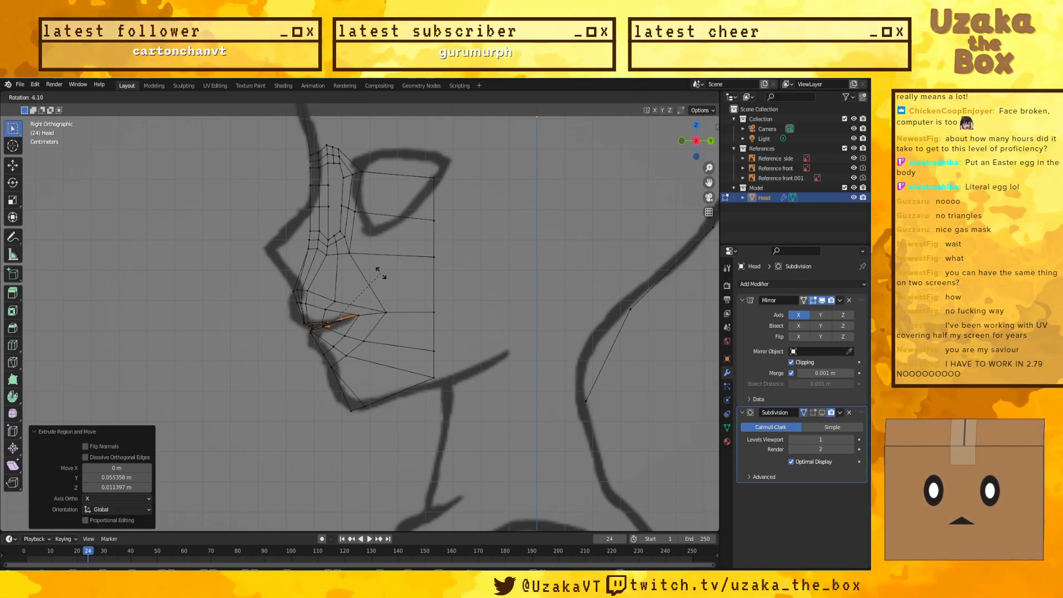
left_click(381, 273)
middle_click_drag(381, 273, 320, 319)
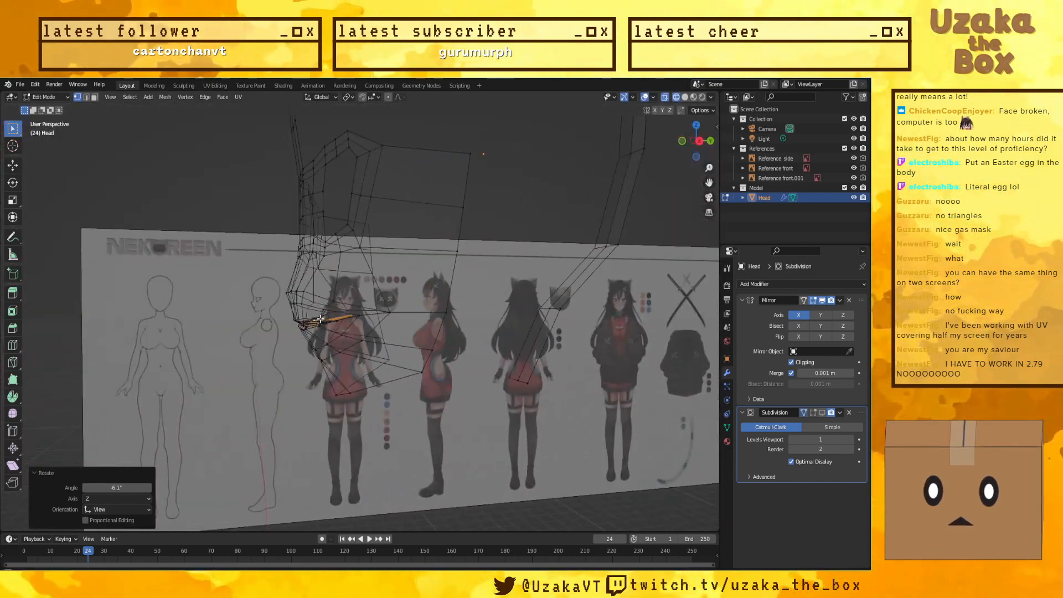
key("KP_3")
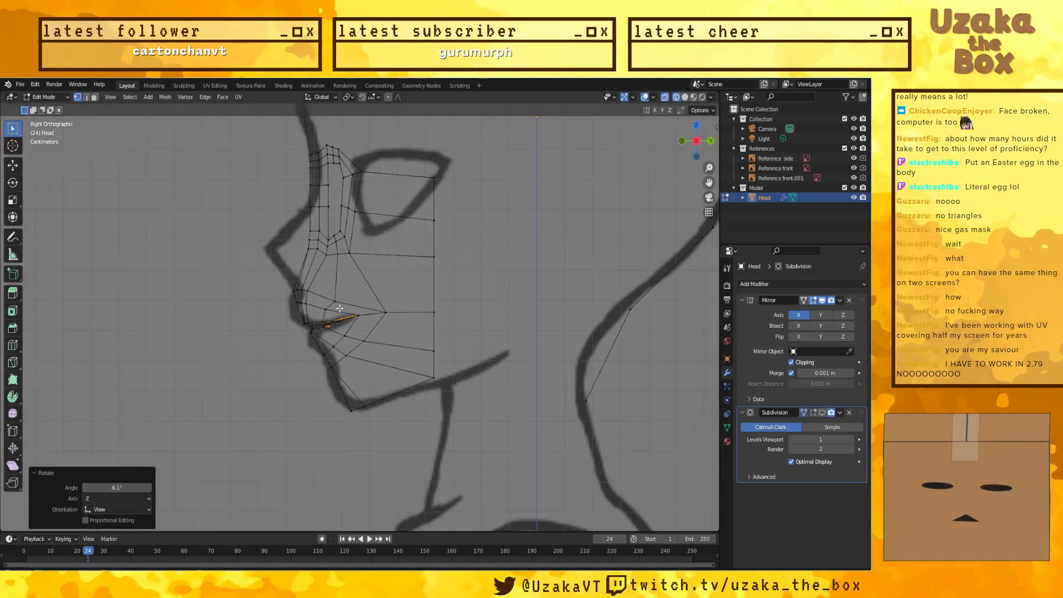
Step: Scale the extruded mouth loop about 2.37 along Z, try moving it deeper into the head, and undo the move
key("s")
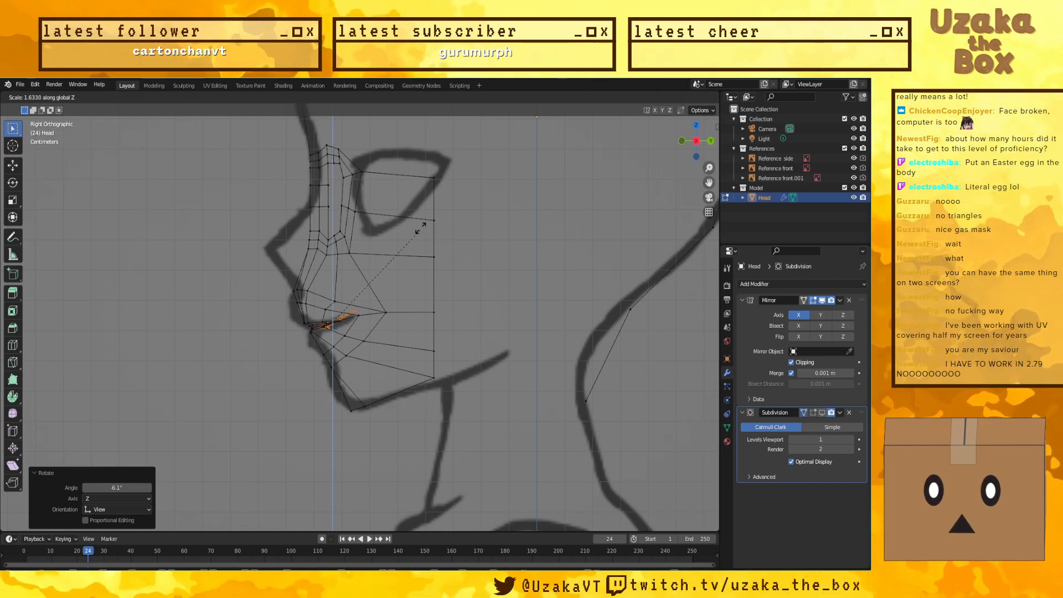
left_click(443, 186)
key("g")
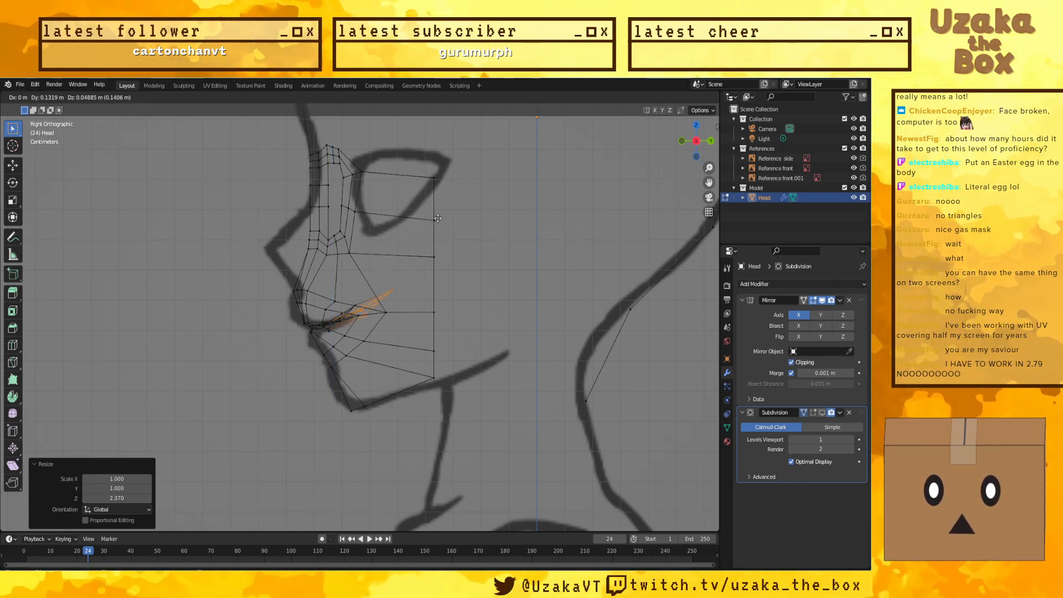
left_click(444, 221)
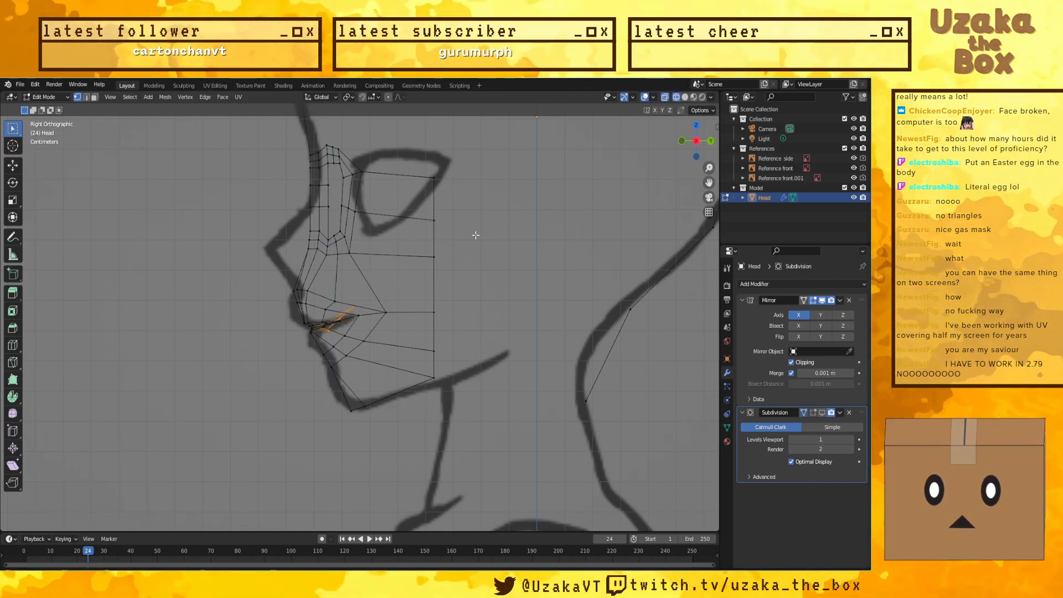
key("ctrl+z")
Step: Try flattening the inner mouth loop to 0 along Y and moving it about 0.096 m back along Y, and undo the changes
key("s")
key("y")
key("0")
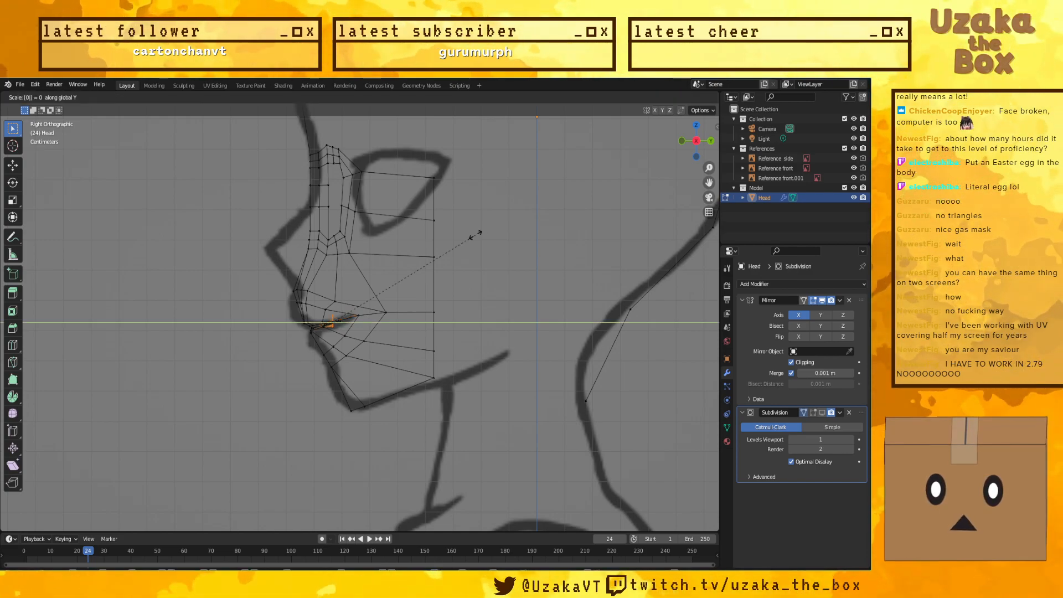
left_click(464, 242)
key("g")
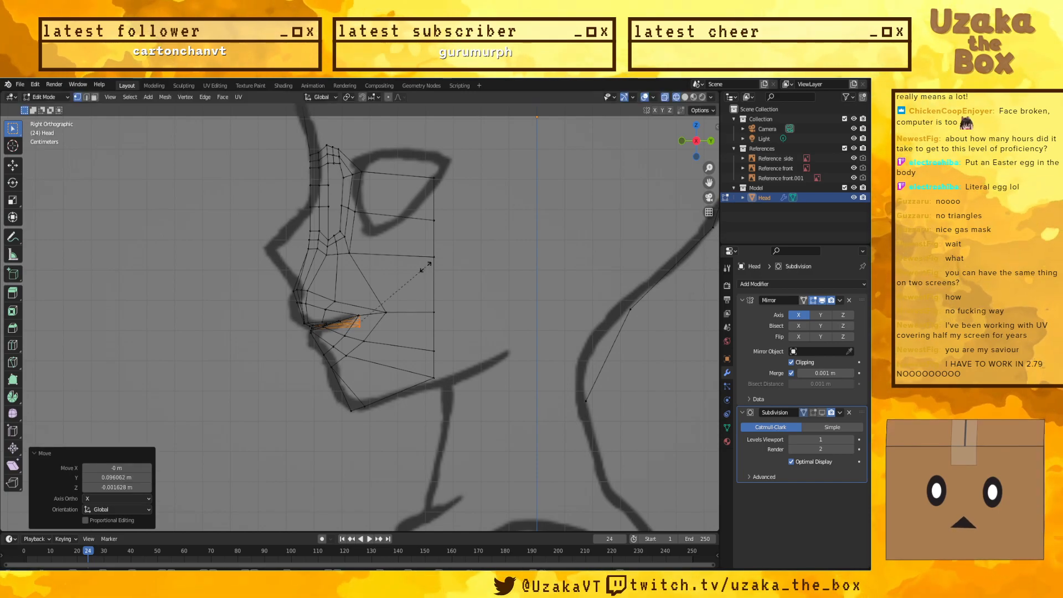
left_click(638, 427)
middle_click_drag(638, 427, 498, 432)
key("ctrl+z")
Step: Flatten the inner mouth loop by scaling it to 0 along Z and to 0 along Y
key("KP_3")
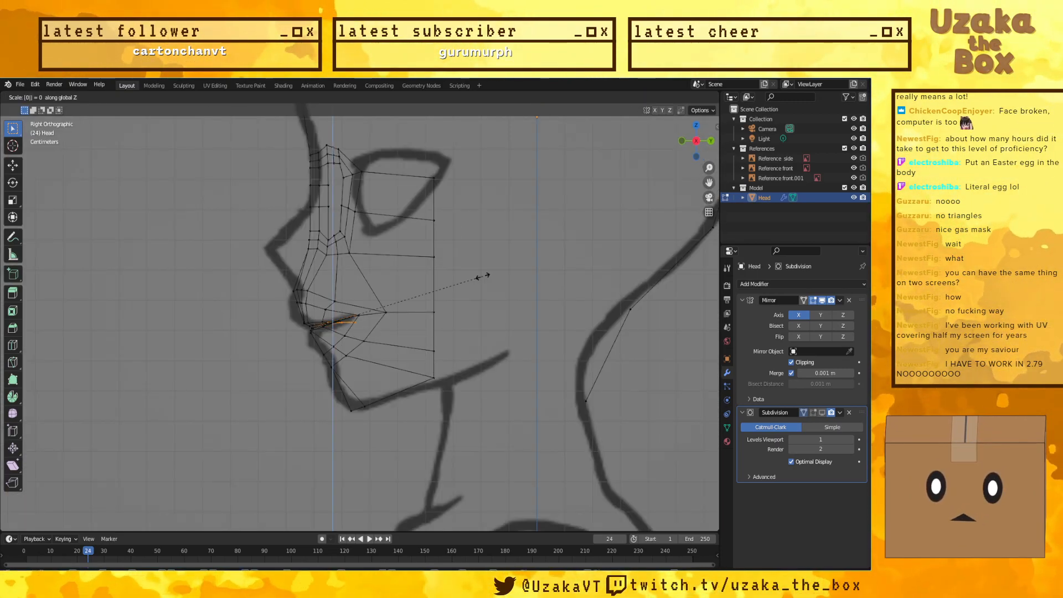
key("s")
key("z")
key("0")
key("Return")
key("y")
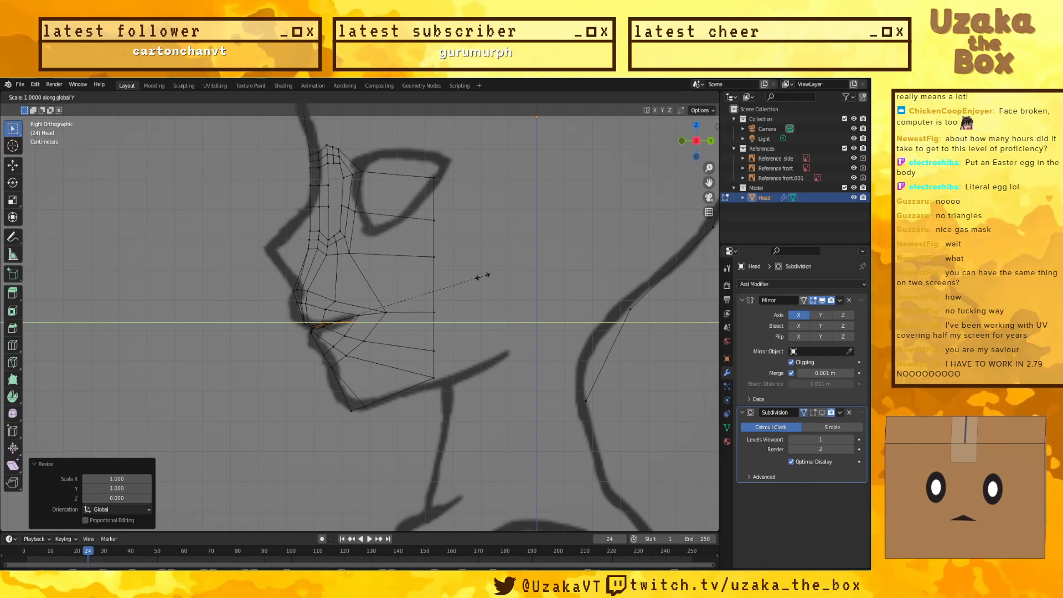
key("0")
key("Return")
Step: Move the flattened inner mouth loop about -0.057 m along X
middle_click_drag(482, 277, 522, 298)
key("s")
key("x")
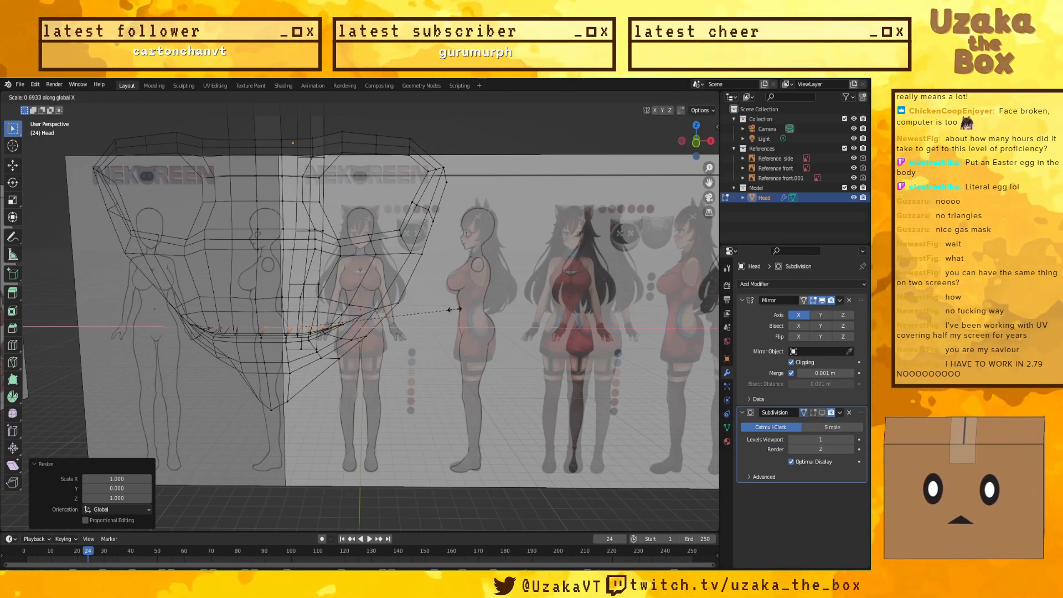
key("Escape")
key("g")
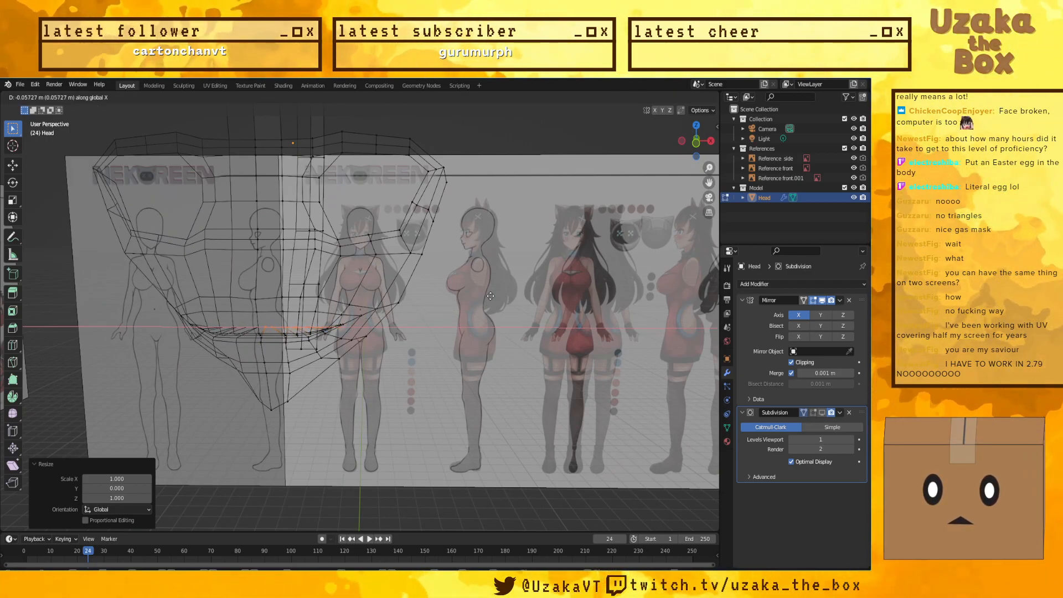
left_click(491, 296)
Step: Try scaling the inner mouth loop about 2.37 along Z, and undo it together with the preceding sideways move and flattening
middle_click_drag(491, 296, 396, 320)
key("KP_3")
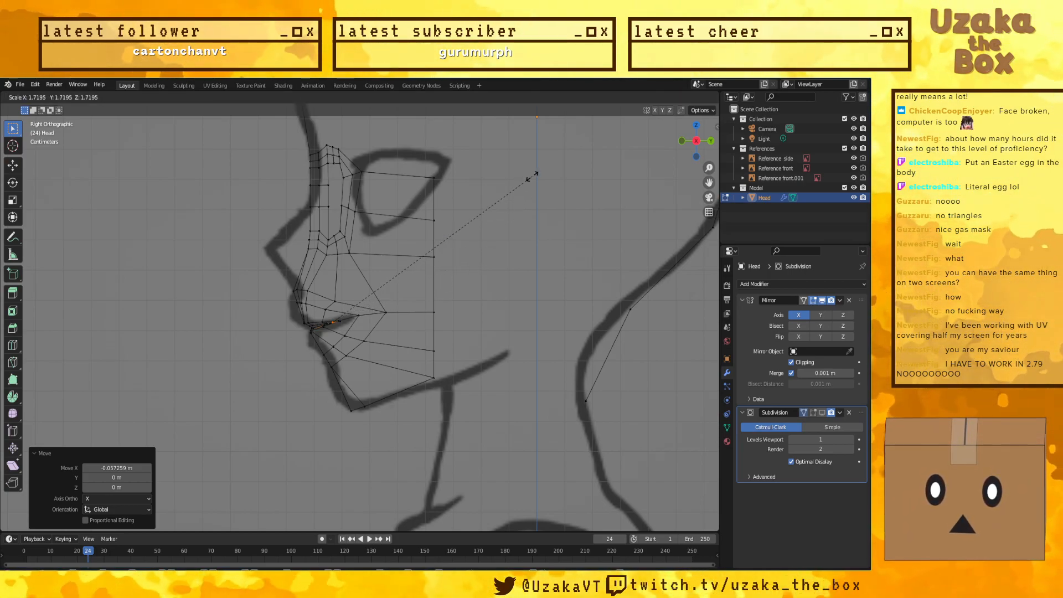
key("Escape")
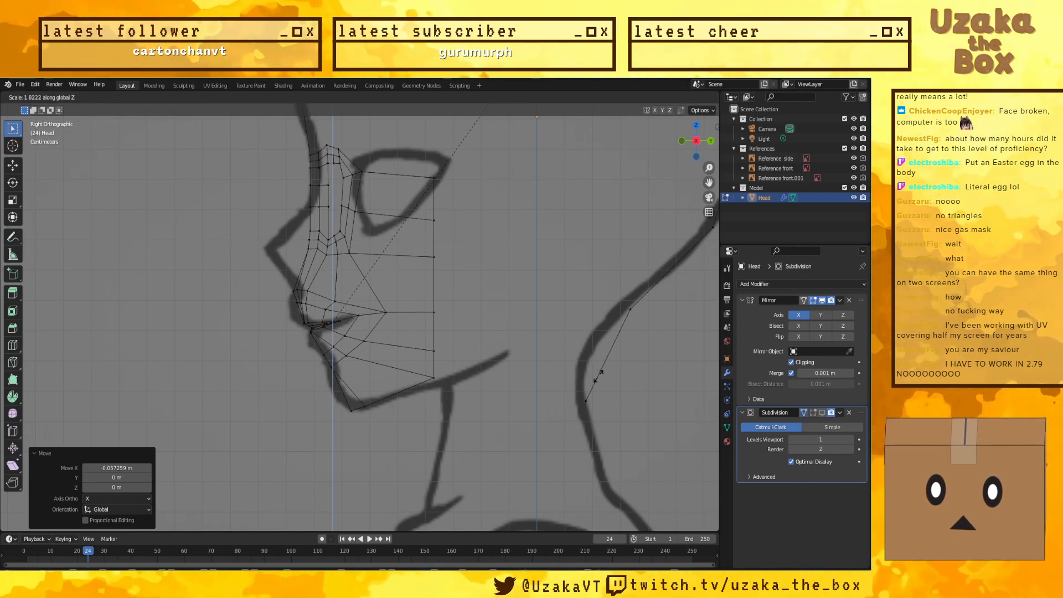
left_click(647, 244)
middle_click_drag(598, 354, 487, 388)
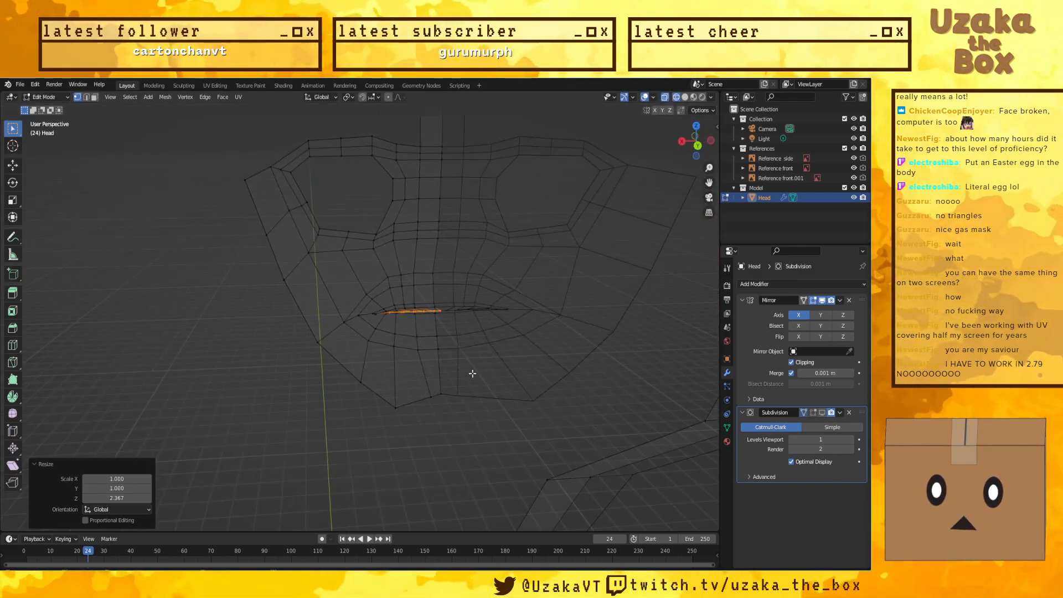
key("ctrl+z")
key("ctrl+z")
key("ctrl+z")
Step: Flatten the inner mouth loop by scaling it to 0 along Y only
middle_click_drag(465, 362, 549, 378)
middle_click_drag(576, 294, 568, 327)
key("s")
key("y")
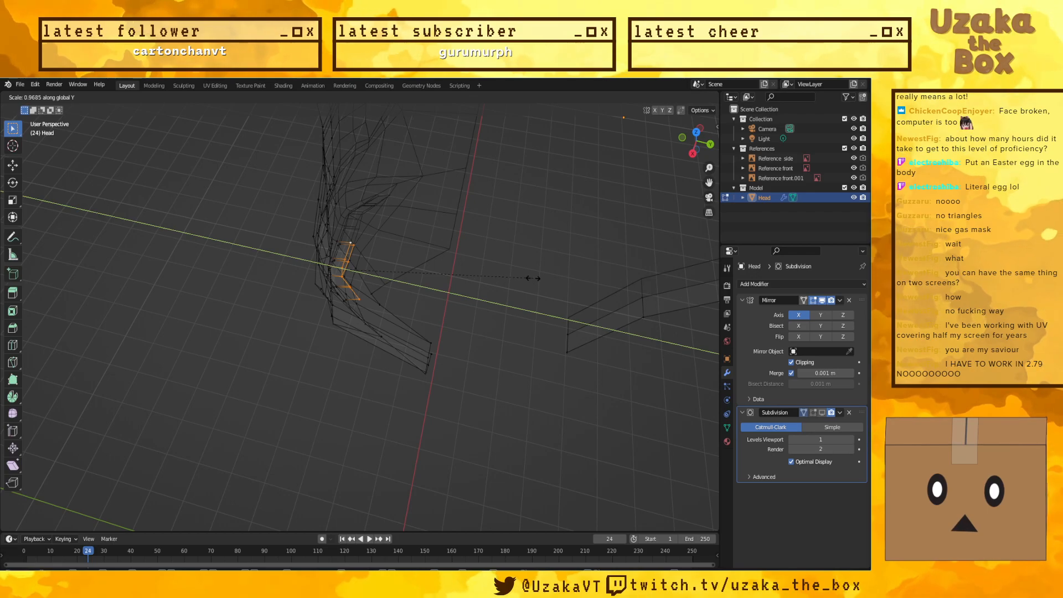
key("0")
key("Return")
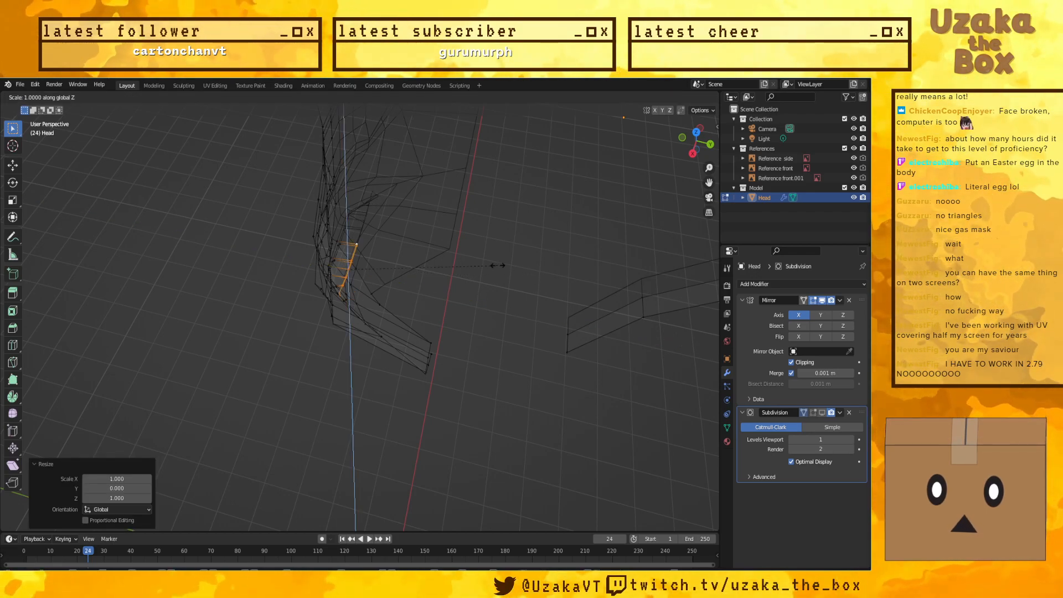
right_click(363, 254)
Step: Try scaling the Y-flattened mouth loop about 3 times along Z, and undo the vertical scaling
middle_click_drag(444, 327, 429, 241)
key("s")
key("z")
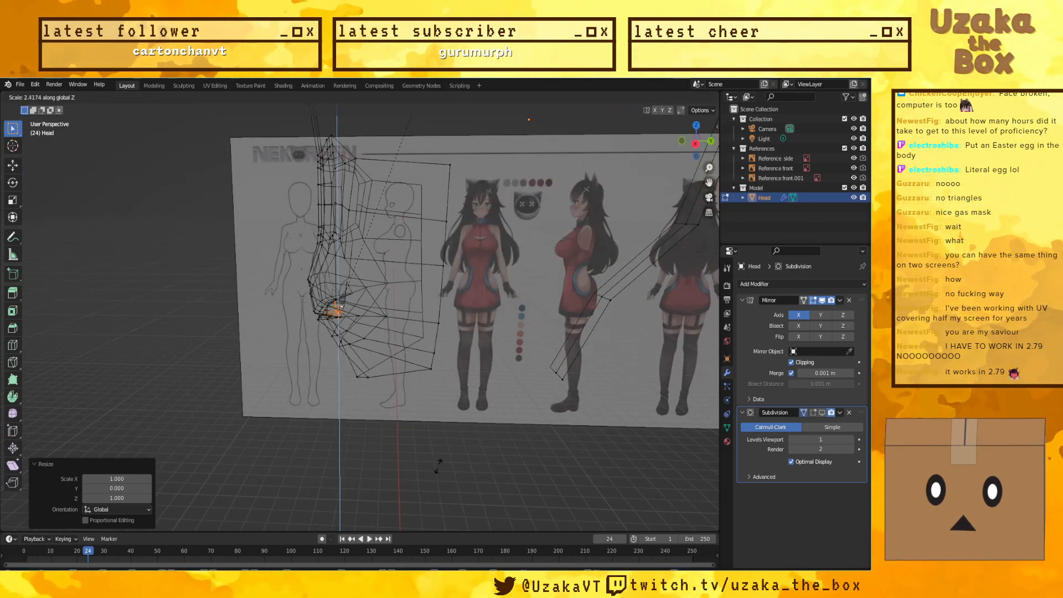
left_click(437, 394)
middle_click_drag(437, 394, 339, 389)
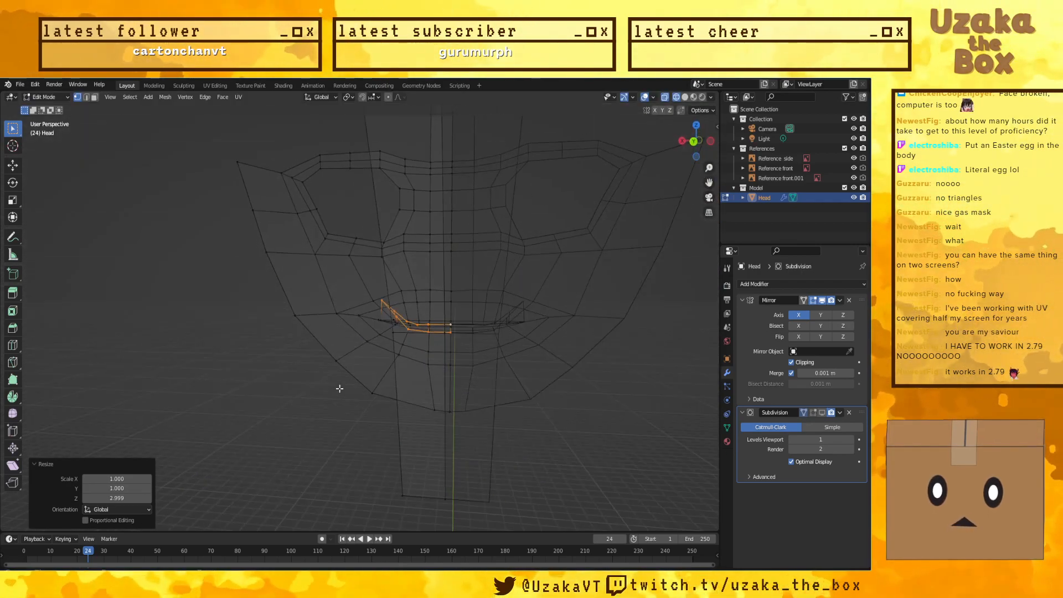
key("ctrl+z")
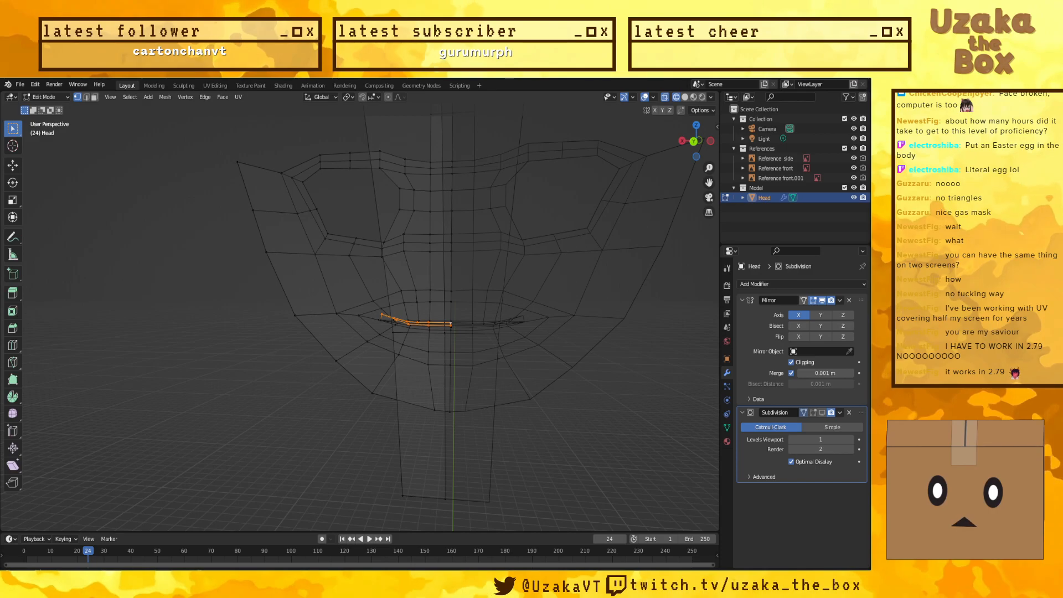
left_click(287, 470)
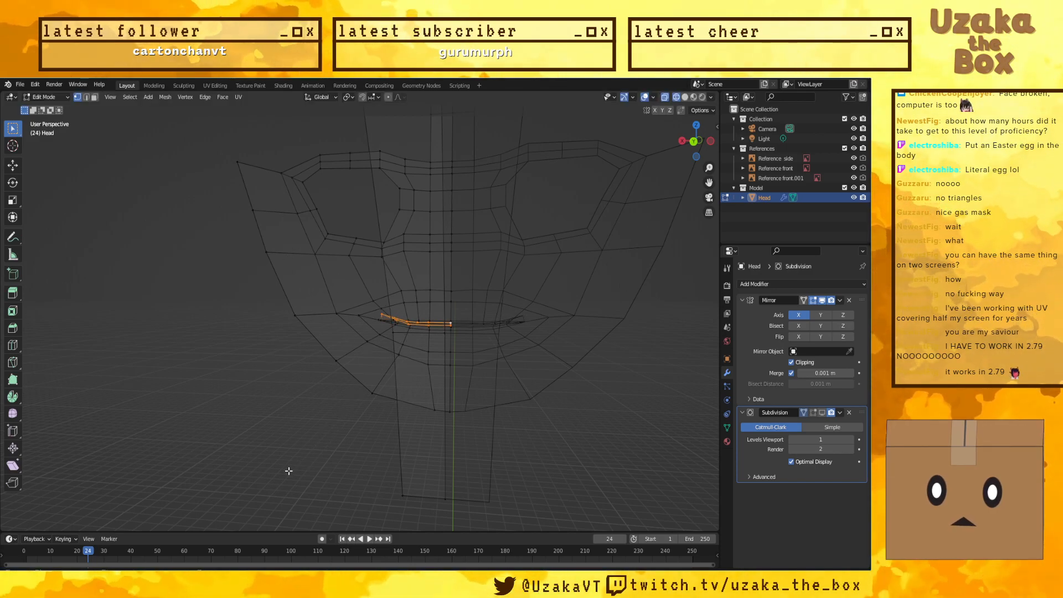
middle_click_drag(290, 469, 382, 477)
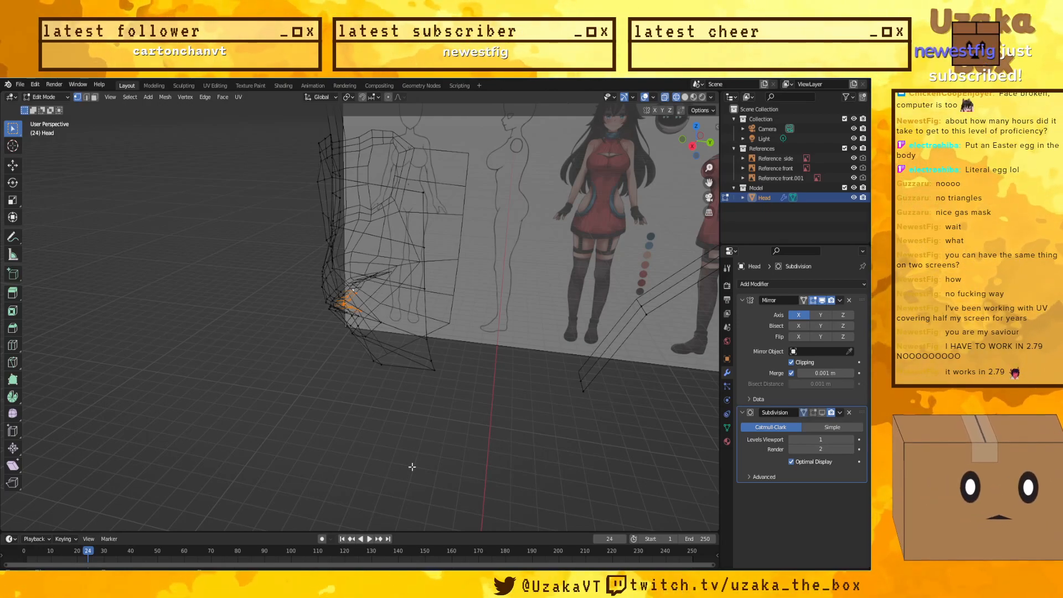
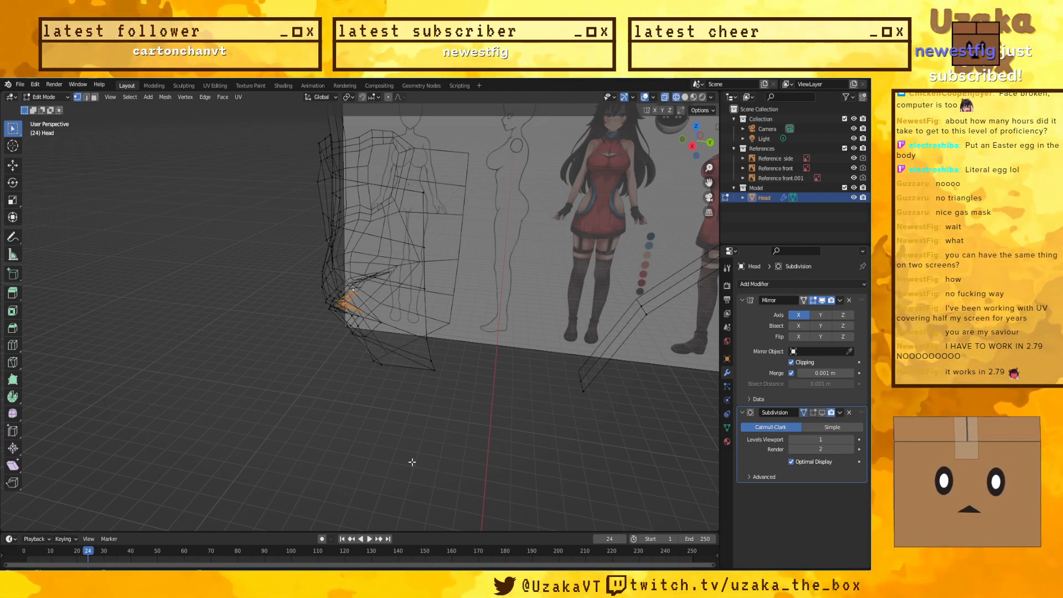
Step: Extrude the inner edge of the upper lip upward along Z by about 0.043 m
scroll(471, 372, "up", 6)
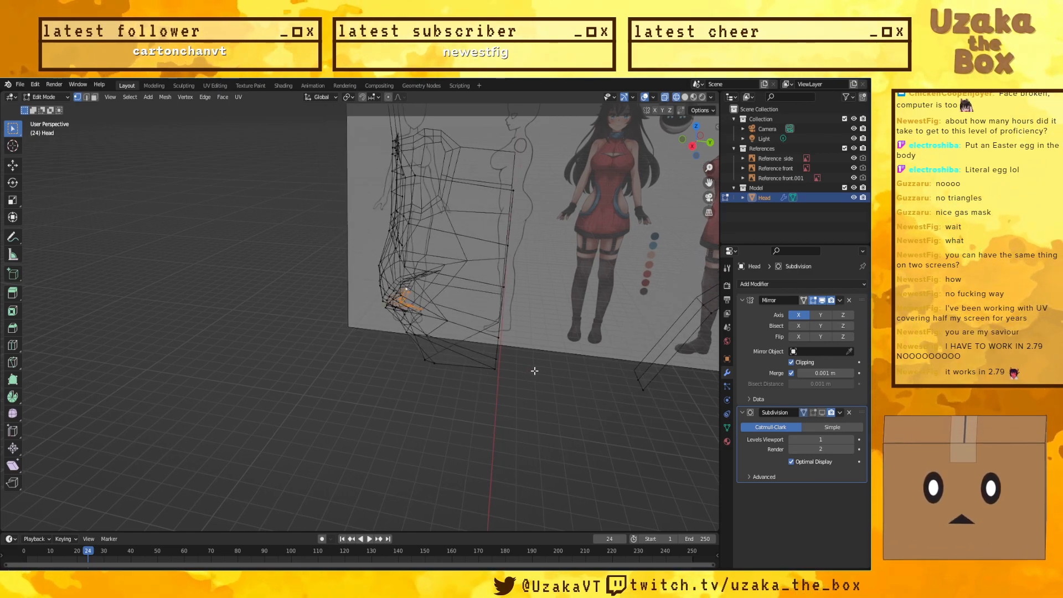
middle_click_drag(347, 403, 360, 358)
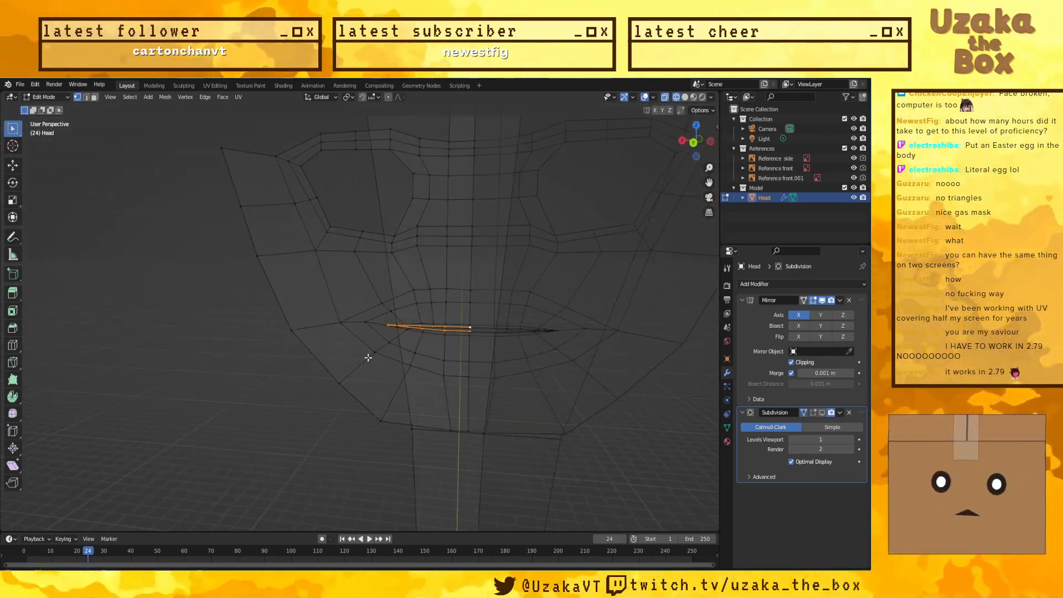
scroll(421, 342, "up", 6)
middle_click_drag(470, 394, 553, 376)
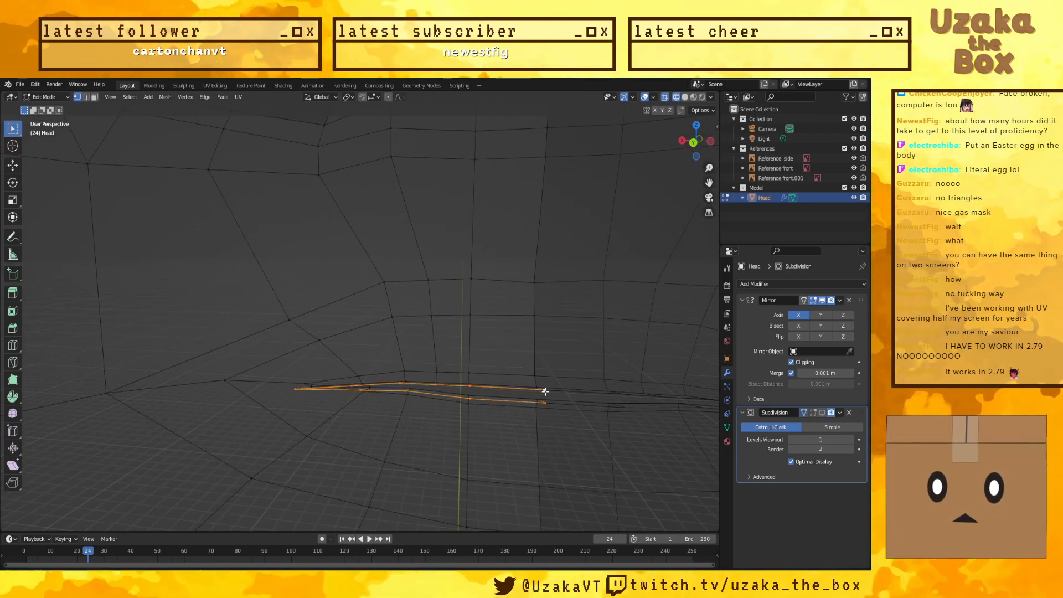
middle_click_drag(399, 382, 332, 415)
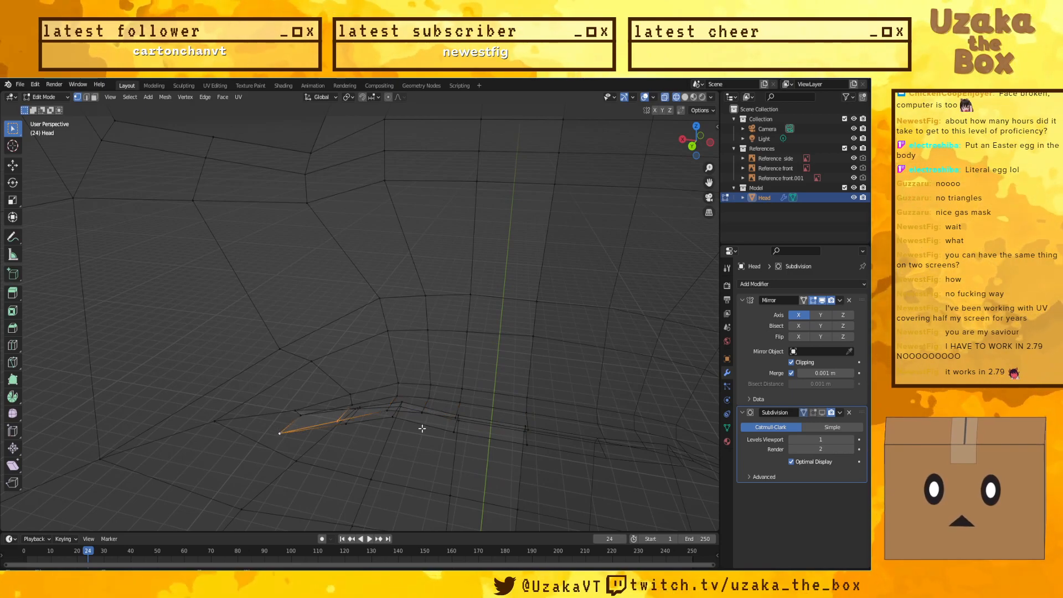
middle_click_drag(532, 465, 306, 408)
left_click(283, 397, "ctrl")
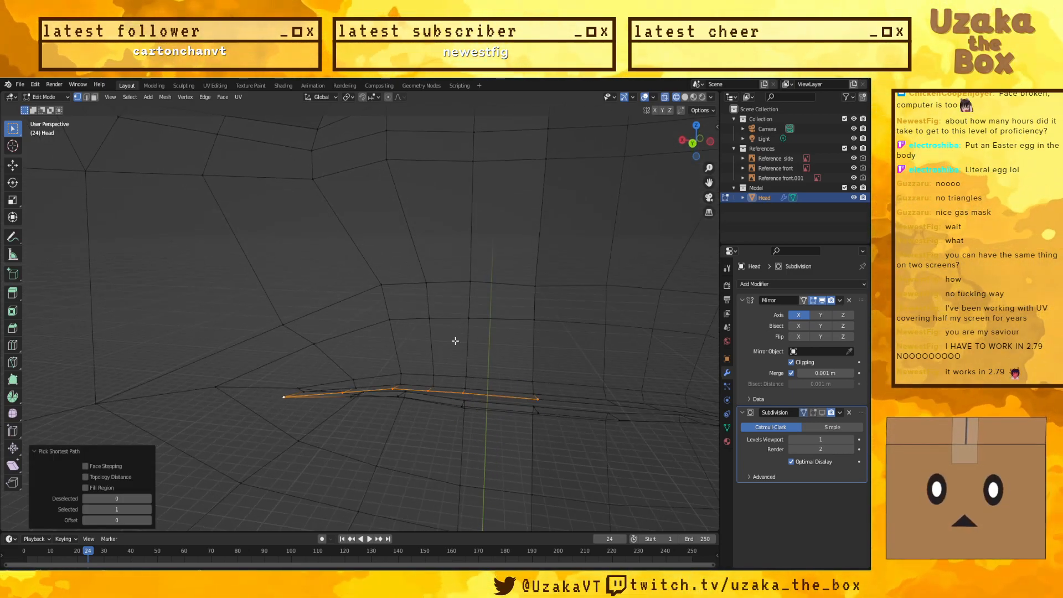
key("e")
key("z")
left_click(383, 383)
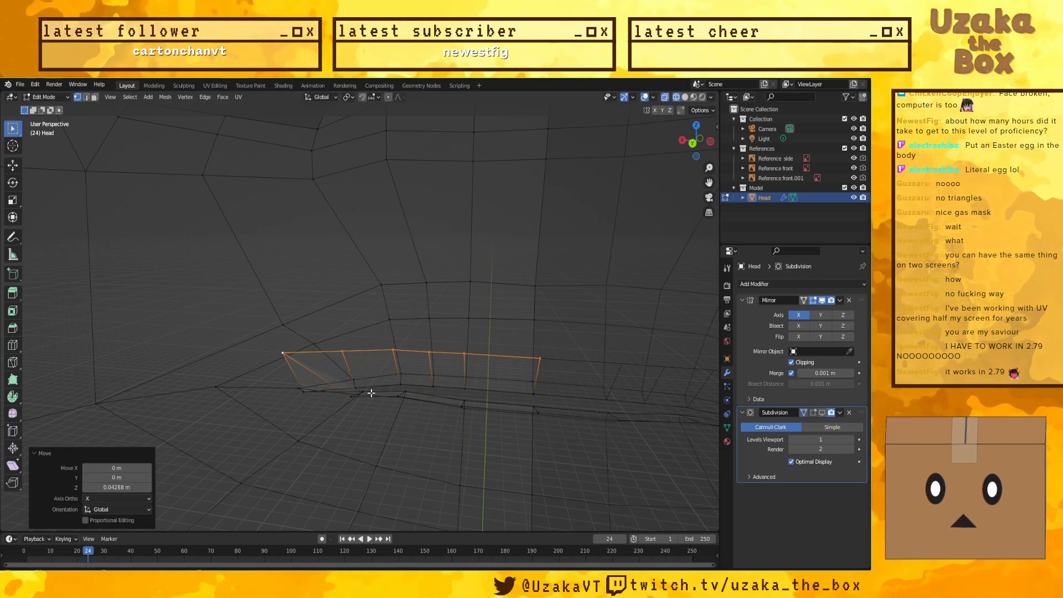
Step: Extrude the inner edge of the lower lip downward along Z by about 0.044 m
left_click(350, 397)
left_click(455, 405, "ctrl")
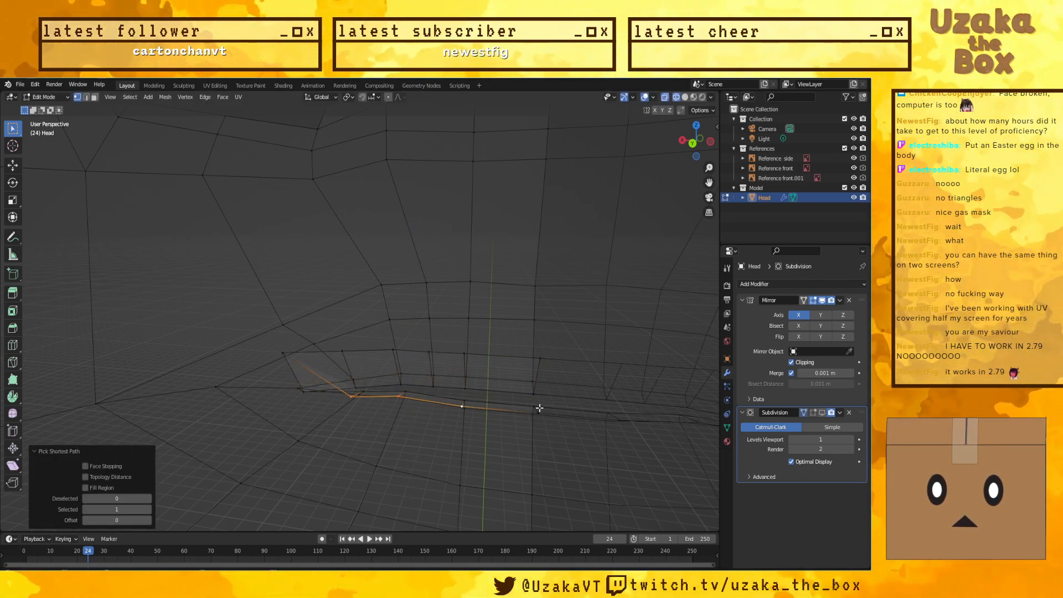
key("e")
key("z")
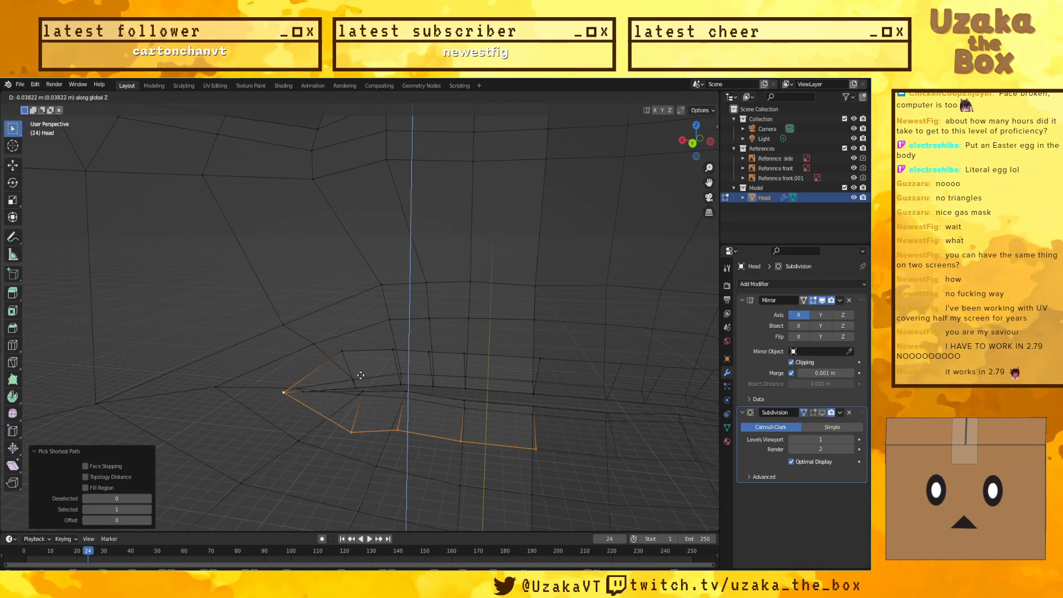
left_click(368, 372)
Step: Extrude the whole inner mouth loop back into the head, about 0.171 m along Y and 0.047 m along Z
middle_click_drag(368, 373, 534, 363)
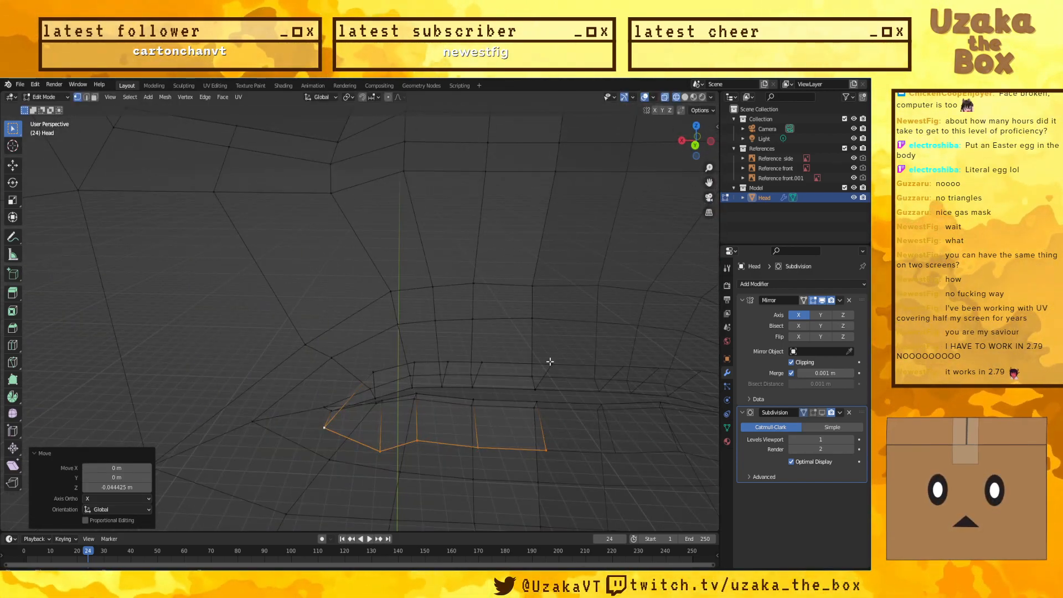
left_click(550, 362)
left_click(545, 452, "ctrl")
middle_click_drag(470, 448, 503, 442)
key("KP_3")
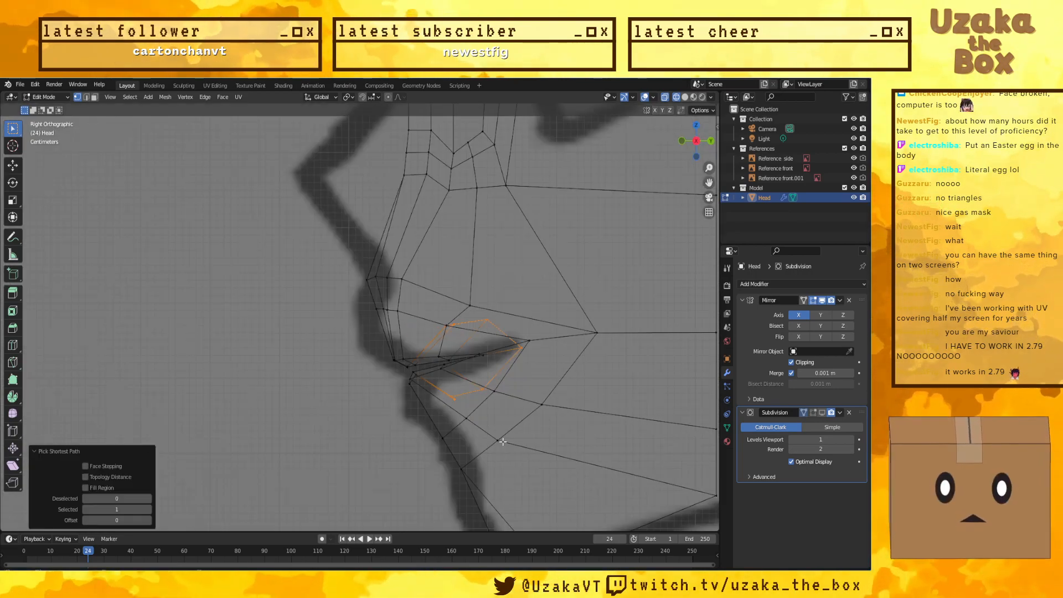
scroll(503, 441, "down", 2)
key("g")
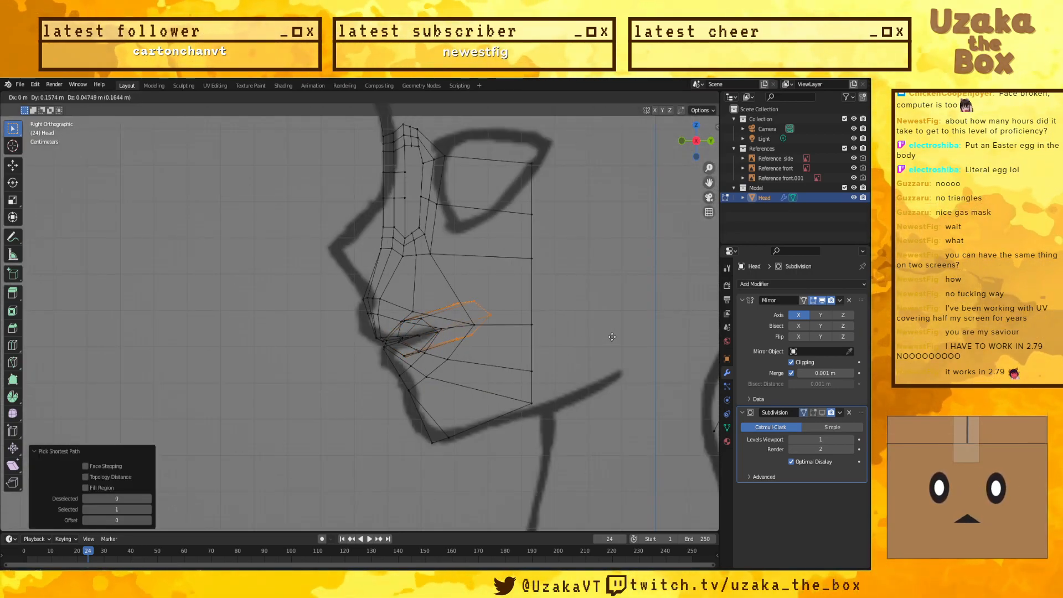
left_click(612, 337)
Step: Enlarge the extruded mouth loop to more than twice its size and flatten it with a Y scale of 0
key("s")
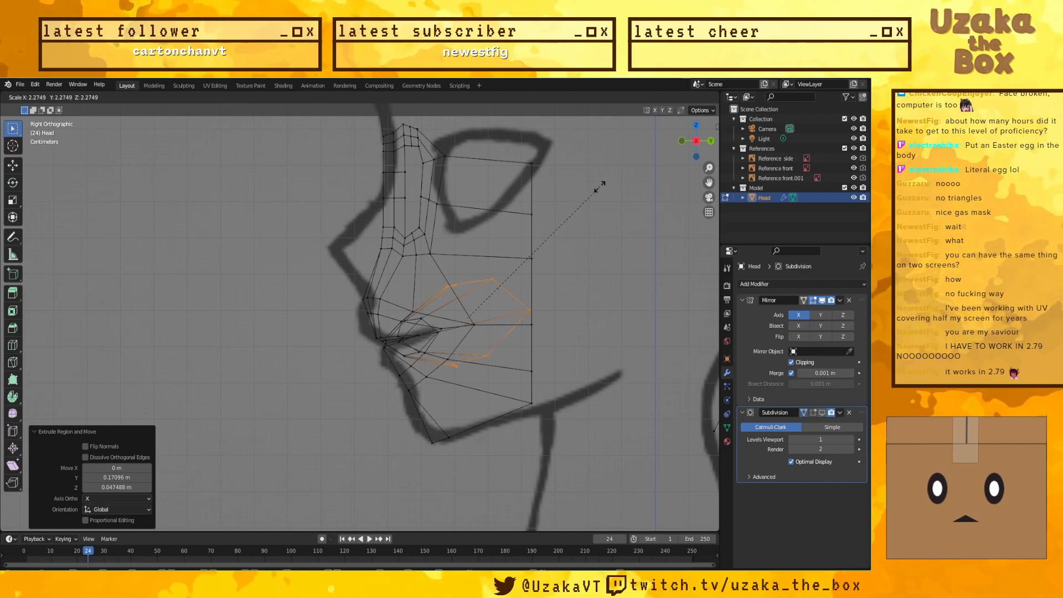
left_click(618, 173)
middle_click_drag(597, 209, 452, 297)
key("s")
key("y")
key("0")
key("Return")
Step: Raise two vertices on the upper edge of the flattened mouth loop to start rounding it into an arch
left_click(420, 282)
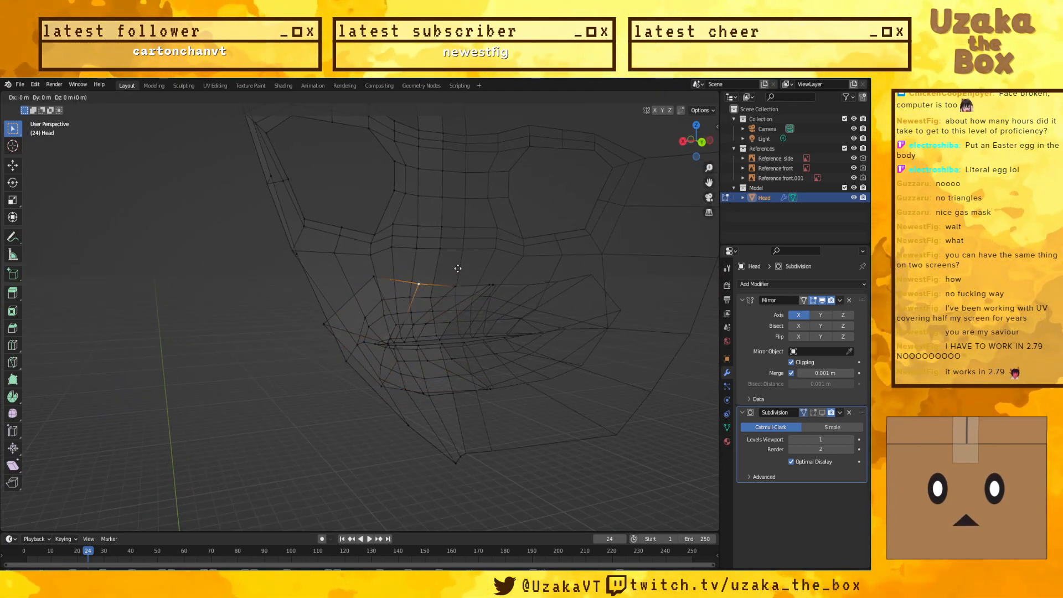
key("g")
left_click(407, 282)
key("g")
key("z")
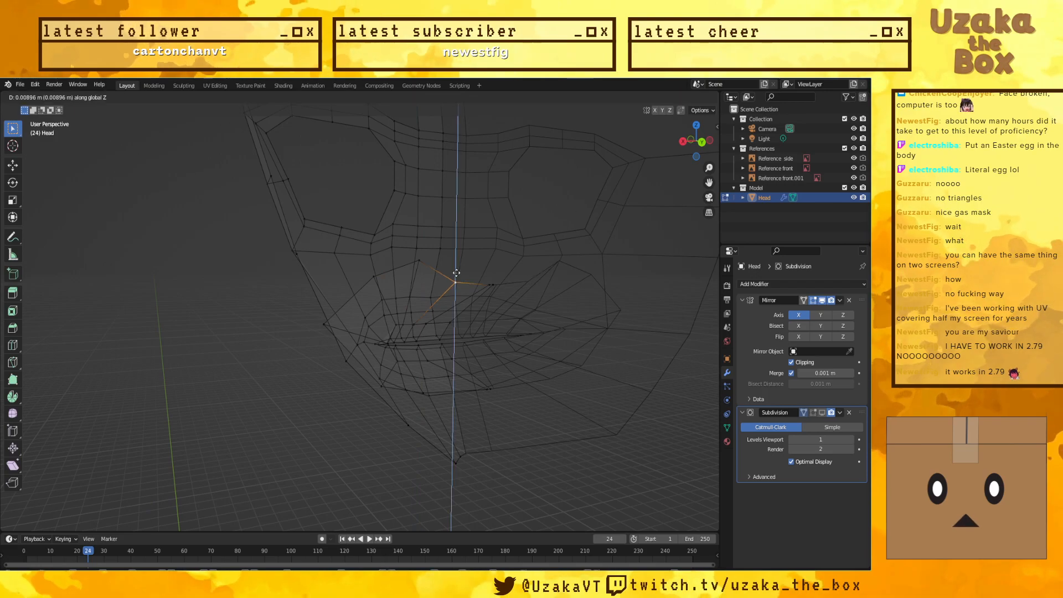
left_click(455, 238)
Step: Raise the upper loop vertices nearest the centre line along Z to complete the arch
left_click(492, 284)
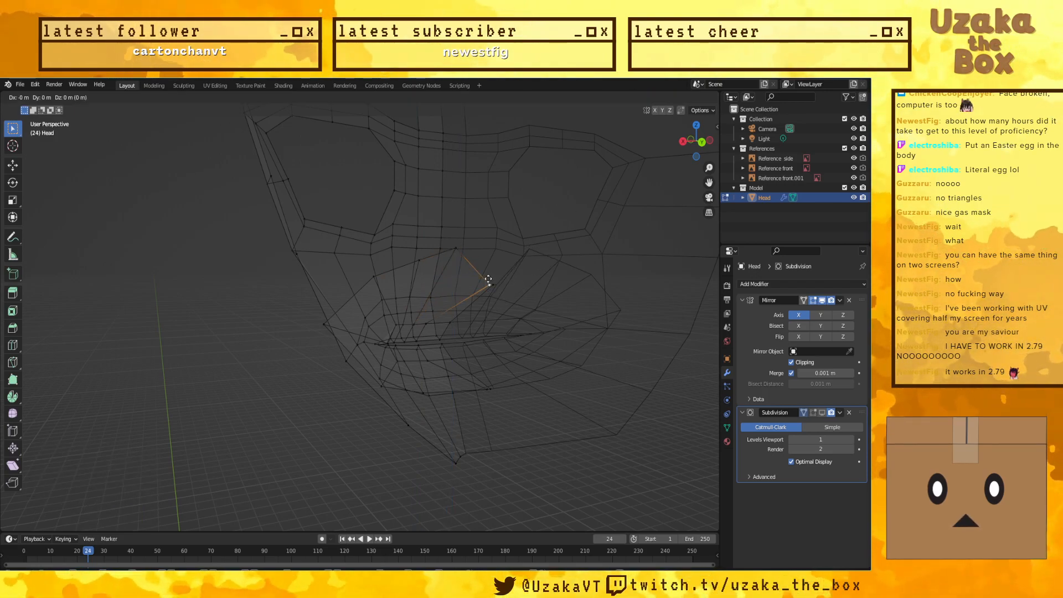
key("g")
key("z")
left_click(483, 234)
key("ctrl+z")
key("g")
key("z")
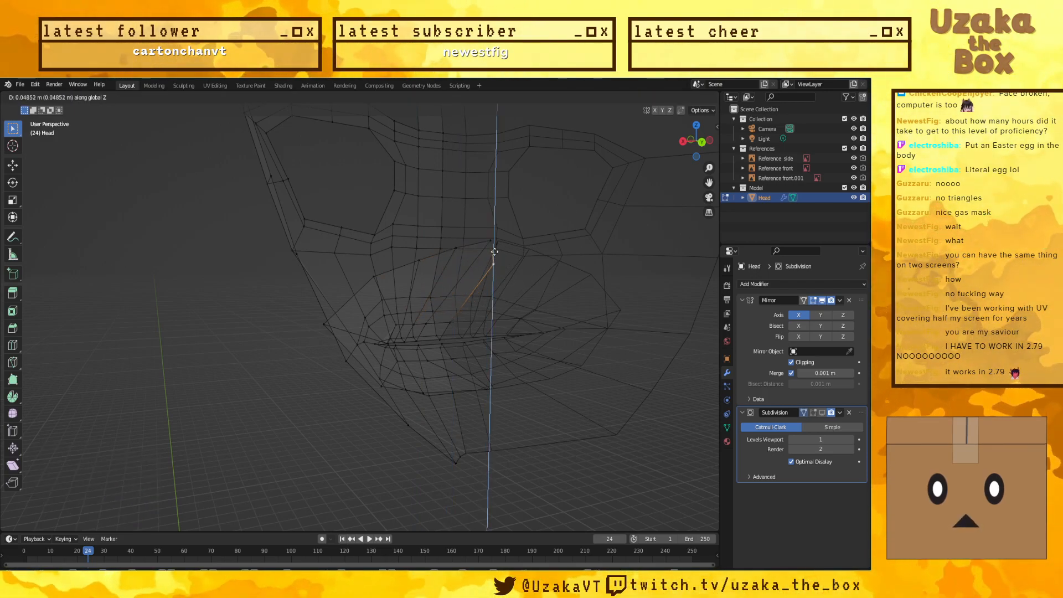
left_click(497, 232)
Step: Select the complete rear mouth loop and narrow it along X to a scale of 0.458
middle_click_drag(493, 396, 454, 344)
scroll(487, 404, "up", 4)
left_click(477, 399, "ctrl")
left_click(440, 303)
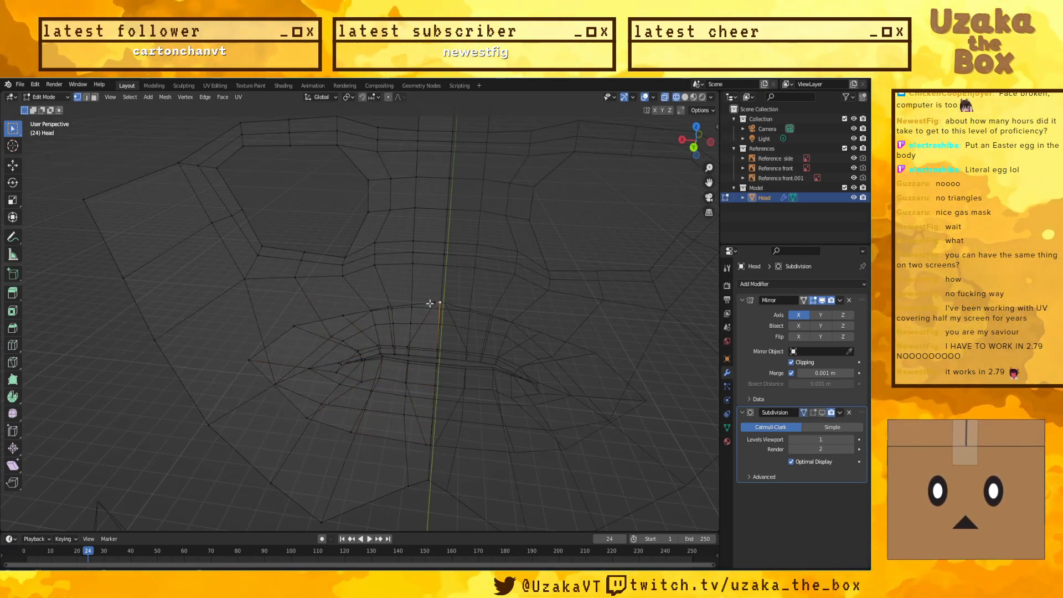
left_click(402, 305, "ctrl")
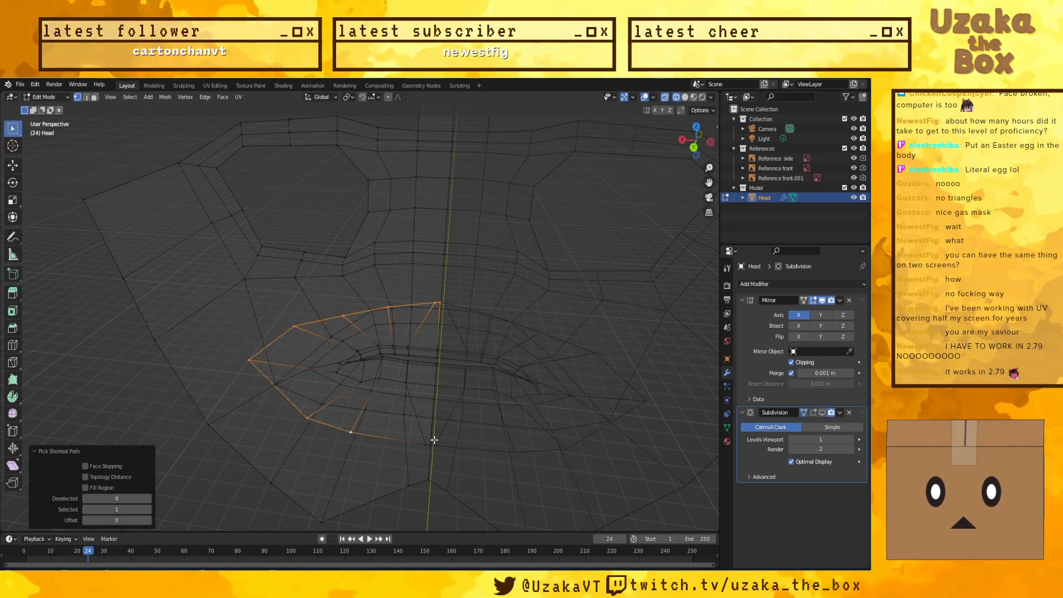
middle_click_drag(431, 453, 579, 365)
key("s")
key("x")
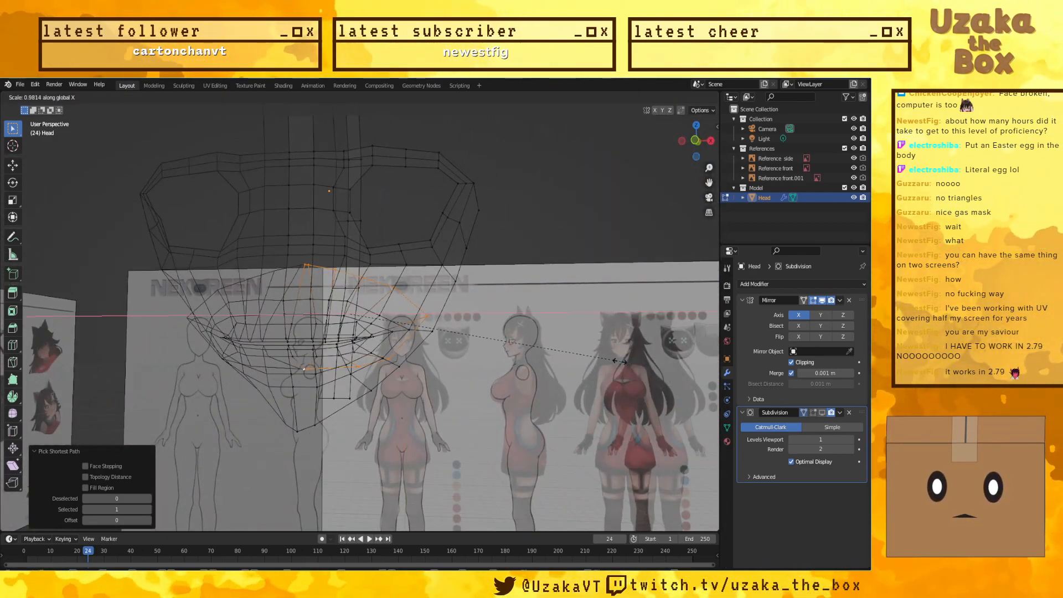
left_click(473, 352)
middle_click_drag(473, 351, 497, 347)
Step: Extrude the rear mouth loop backward along Y three times, by about 0.167 m, 0.104 m and 0.077 m
key("KP_3")
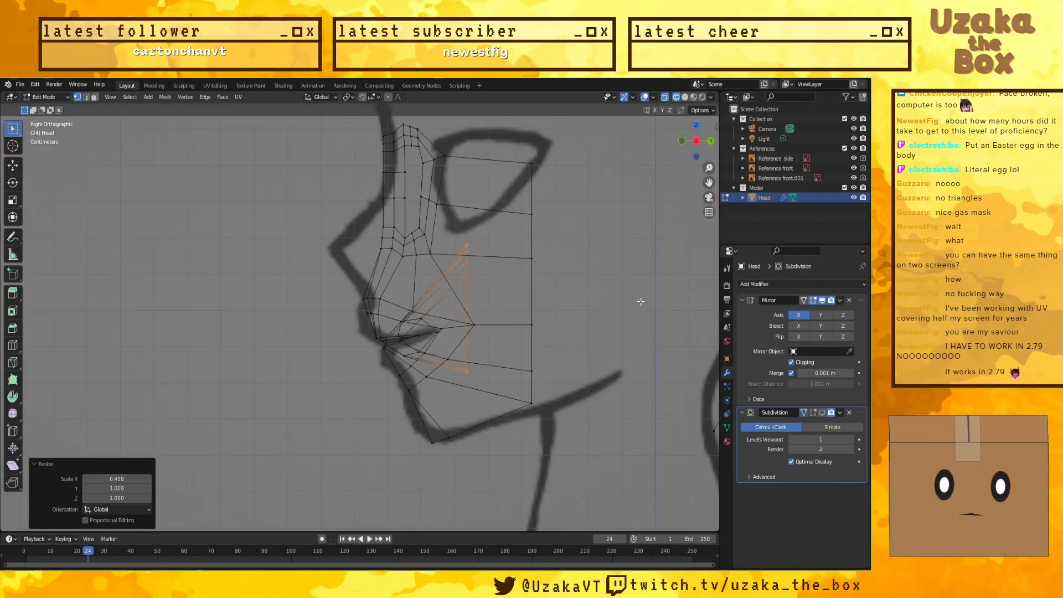
key("g")
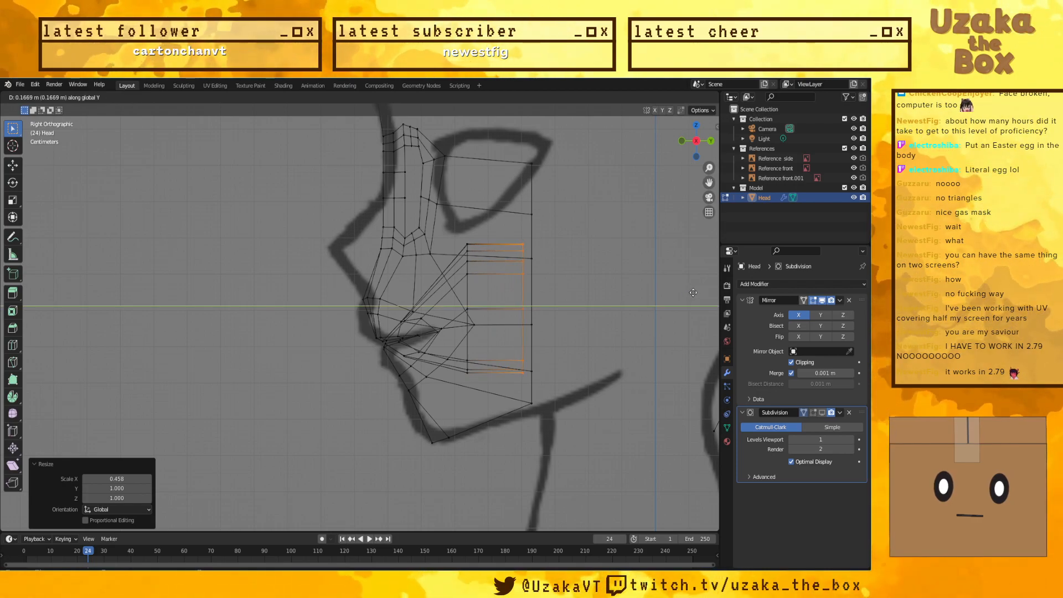
left_click(694, 293)
key("e")
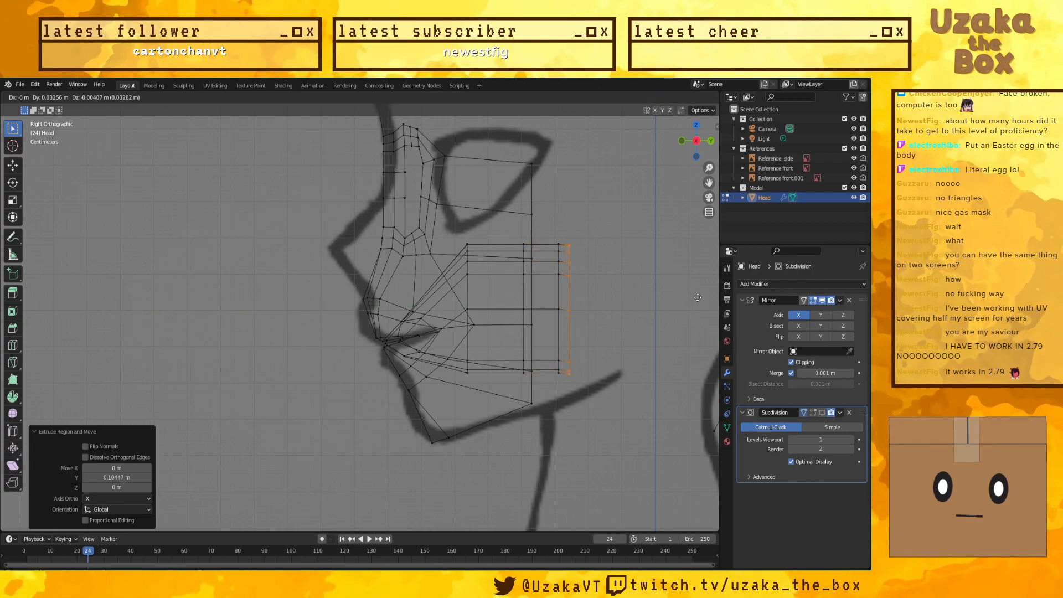
key("y")
left_click(713, 297)
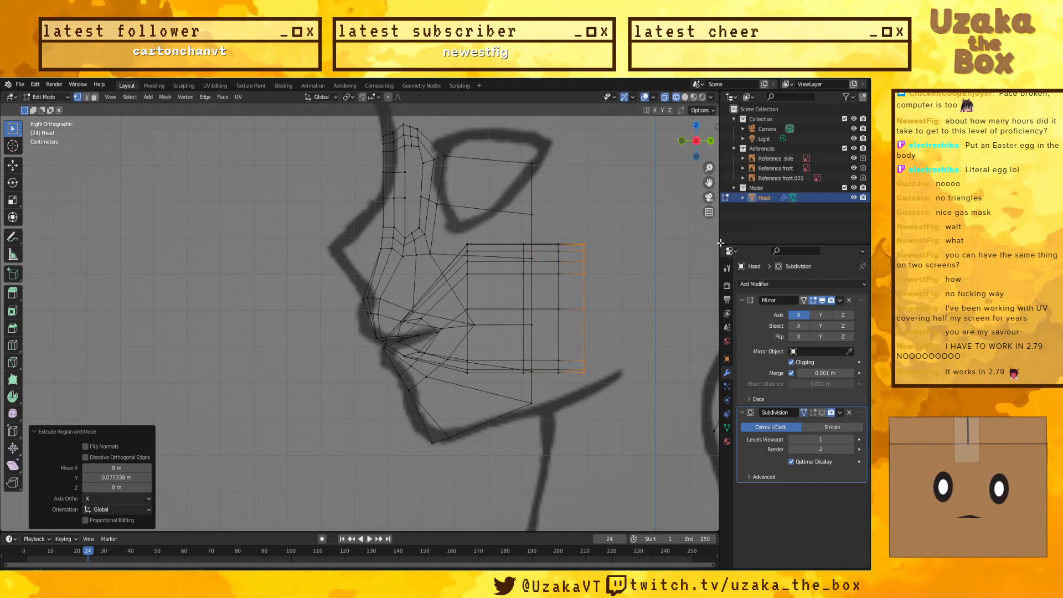
Step: Taper the back of the mouth cavity by scaling the loop to 0.748, extruding it slightly backward and scaling the new loop to 0.472
key("s")
left_click(655, 270)
key("e")
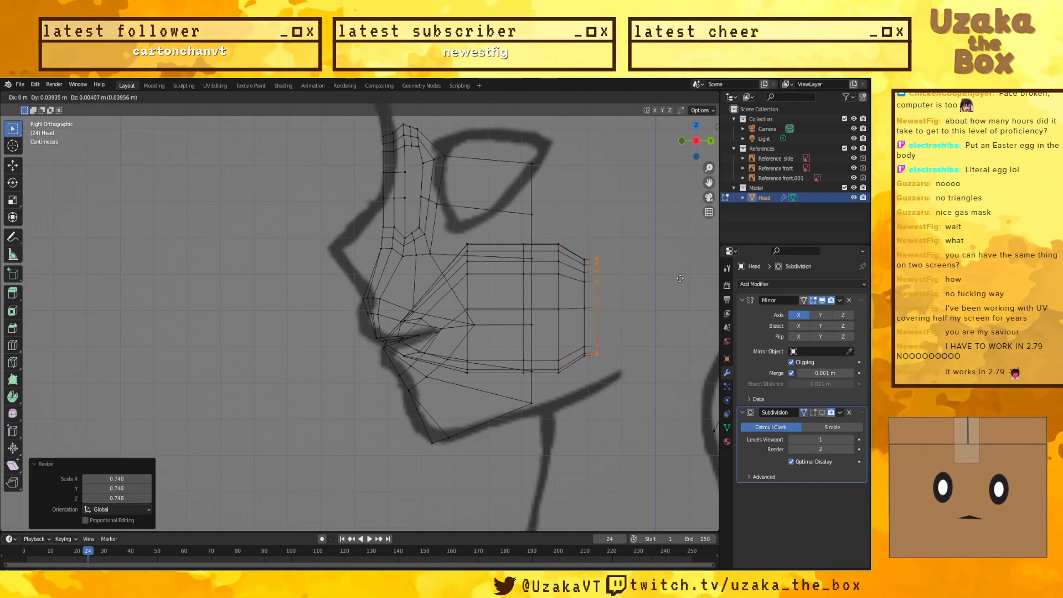
left_click(660, 288)
key("s")
left_click(640, 301)
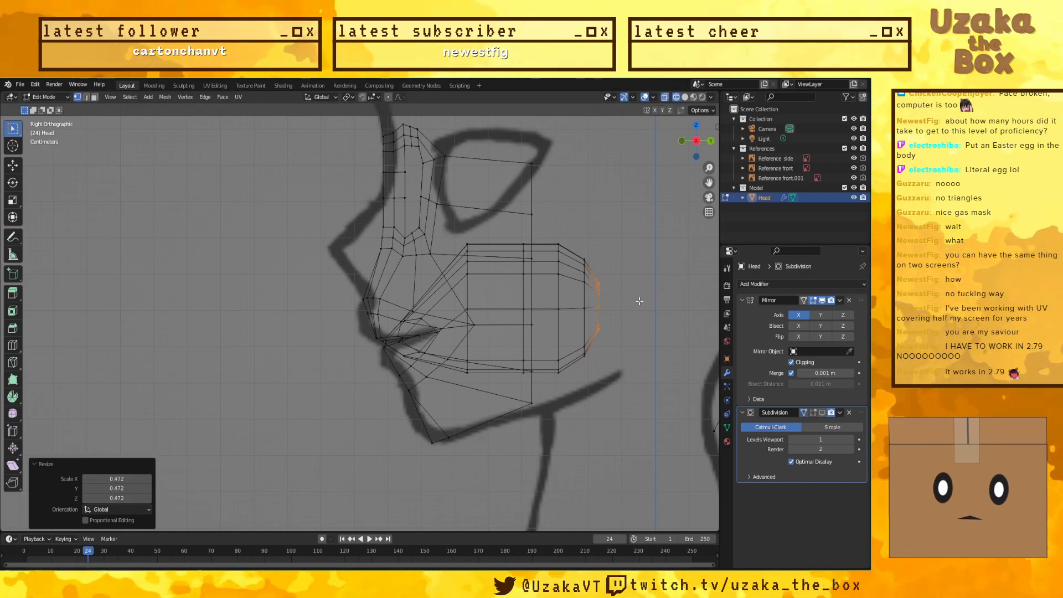
Step: Close the back opening of the mouth cavity with a face
middle_click_drag(650, 301, 547, 308)
key("f")
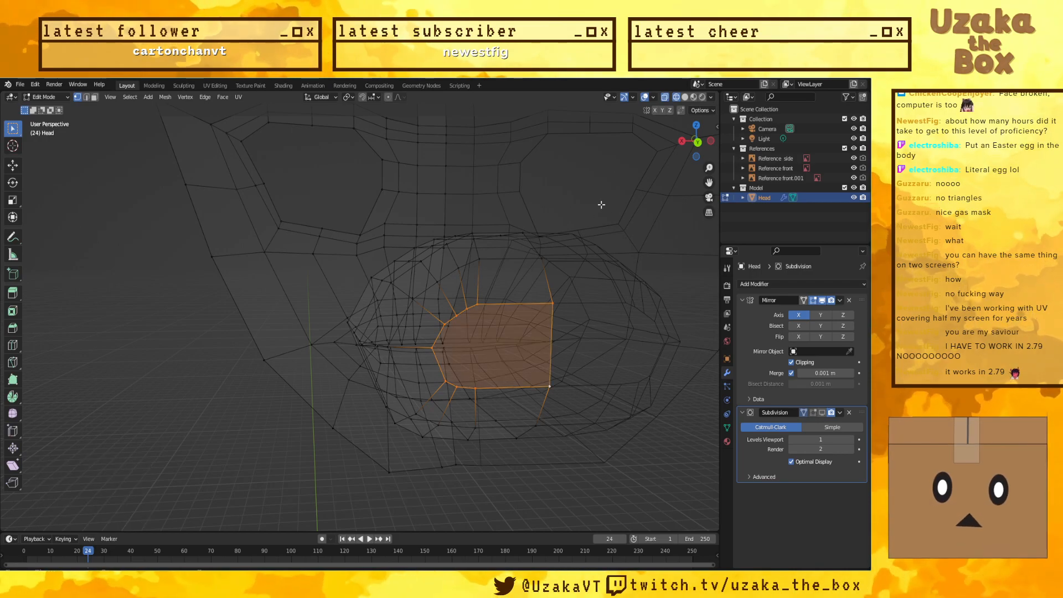
middle_click_drag(606, 205, 519, 329)
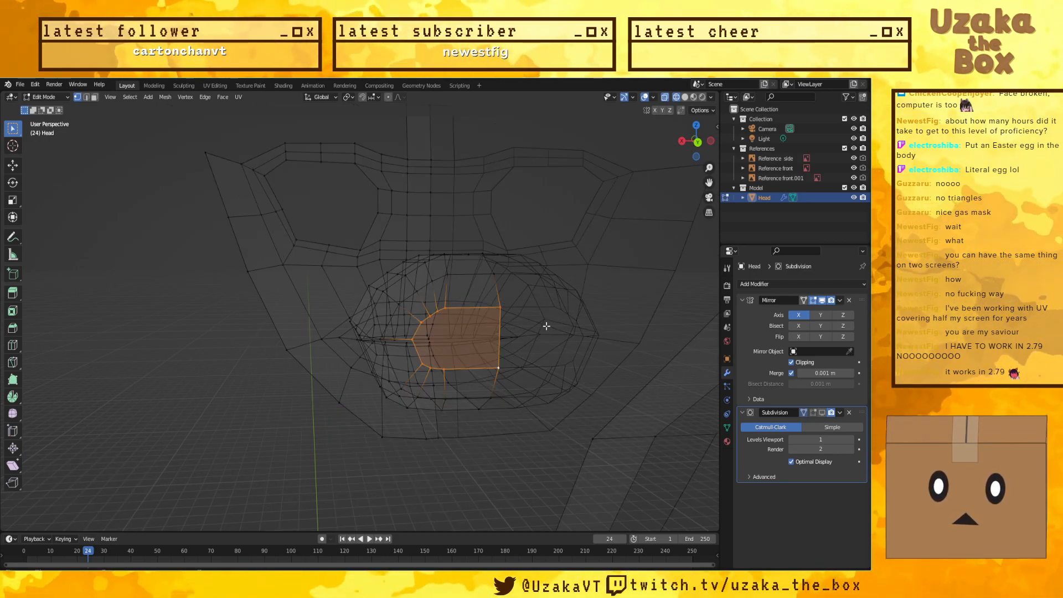
key("ctrl+z")
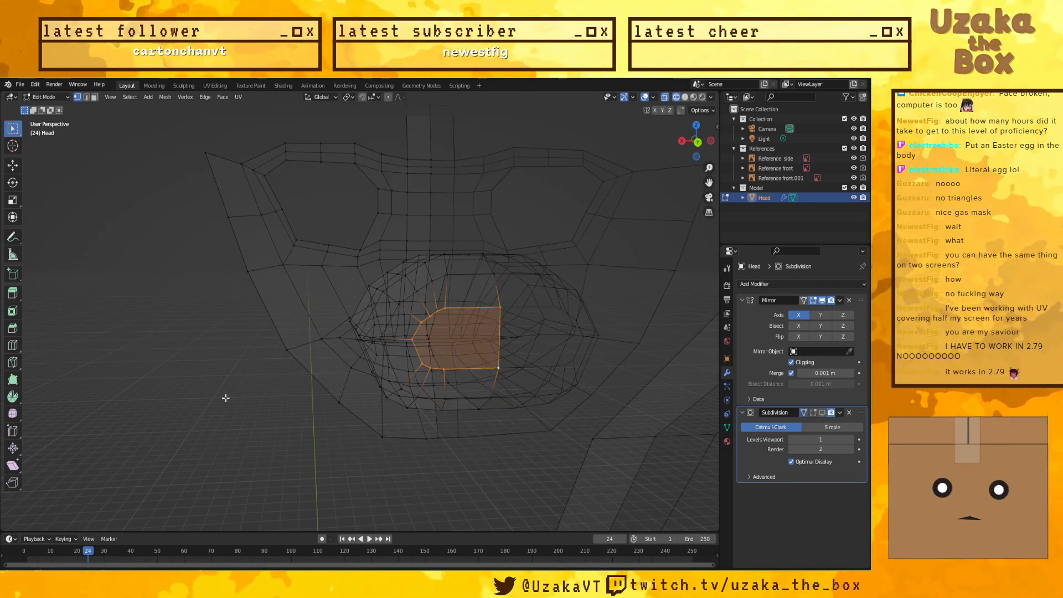
Step: Deselect the mesh, switch to solid shading and enable the Subdivision modifier's display in Edit Mode
left_click(133, 415)
key("shift+z")
mouse_move(152, 410)
middle_mouse_down()
mouse_move(181, 416)
mouse_move(221, 388)
mouse_move(384, 378)
mouse_move(427, 382)
mouse_move(471, 414)
middle_mouse_up()
scroll(471, 414, "up", 3)
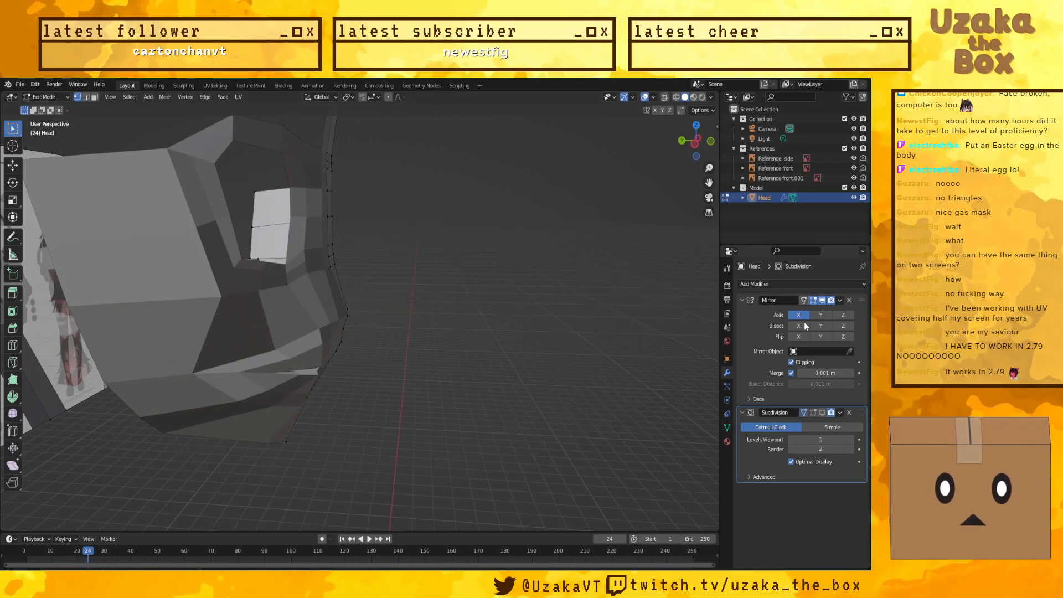
left_click(814, 413)
Step: Examine the smoothed mouth cavity from behind, and check the face against the references in side and front views
middle_click_drag(283, 394, 375, 384)
scroll(390, 385, "up", 2)
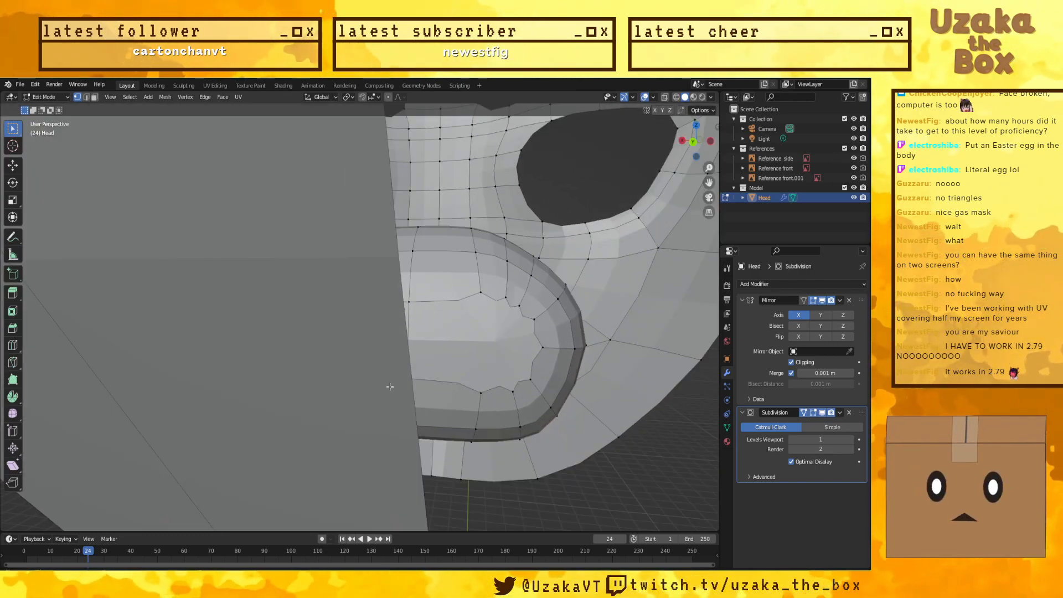
scroll(446, 394, "up", 2)
middle_click_drag(446, 394, 155, 361)
scroll(458, 404, "down", 2)
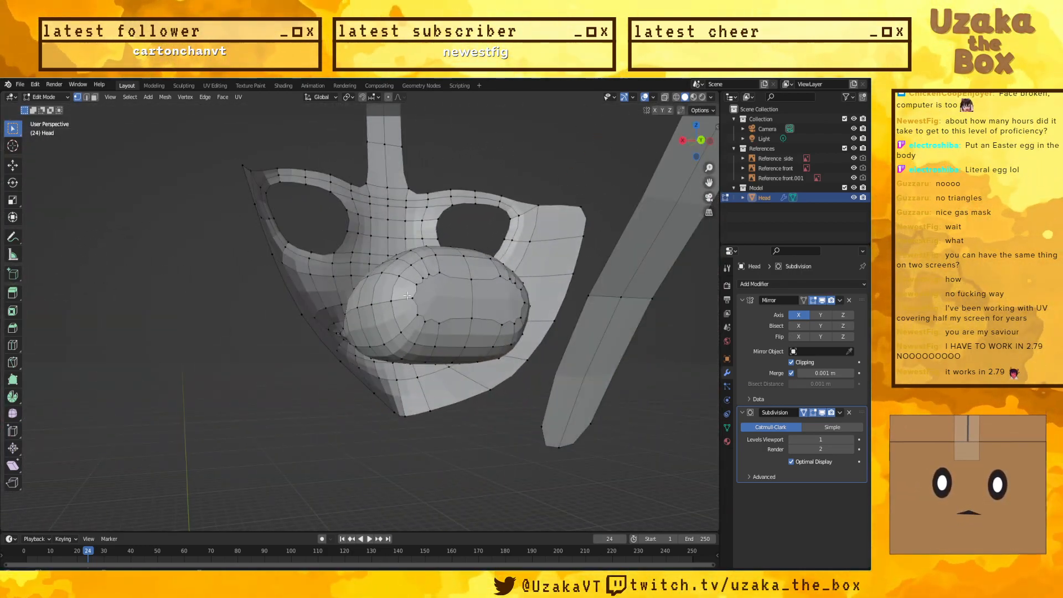
middle_click_drag(226, 399, 488, 317)
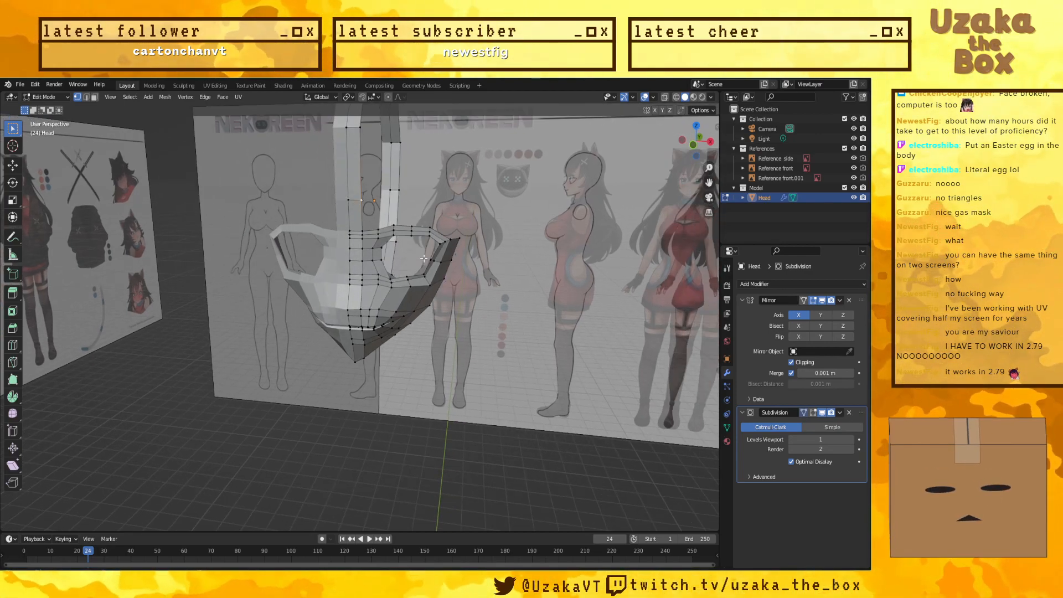
key("KP_3")
key("KP_1")
scroll(486, 377, "up", 5)
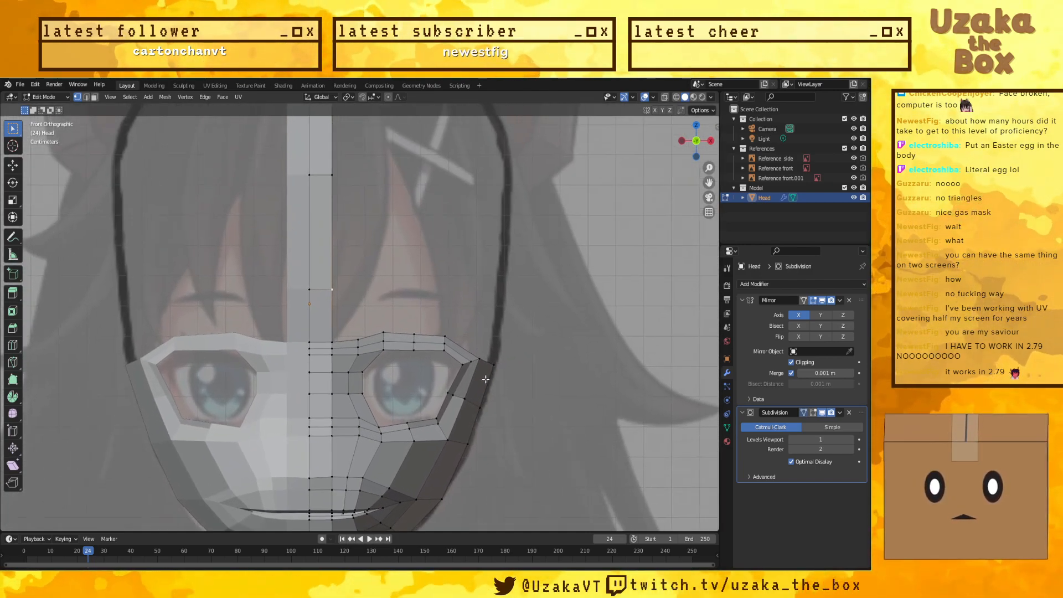
middle_click_drag(486, 377, 478, 396, "shift")
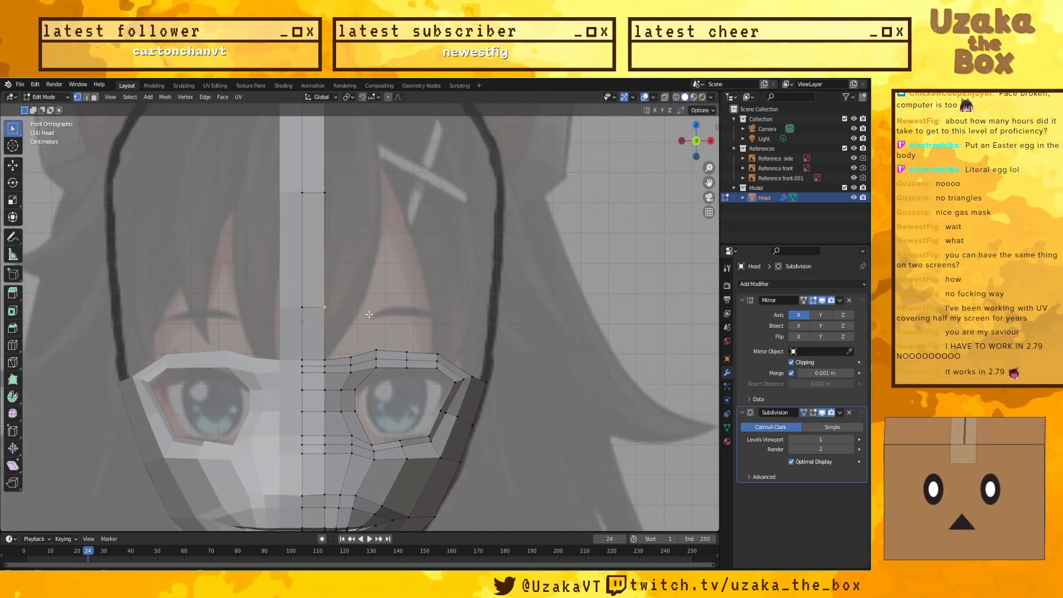
Step: Extrude six consecutive edges along X from the forehead strip's side vertex to the head outline, each about 0.08 to 0.13 m long
key("g")
key("x")
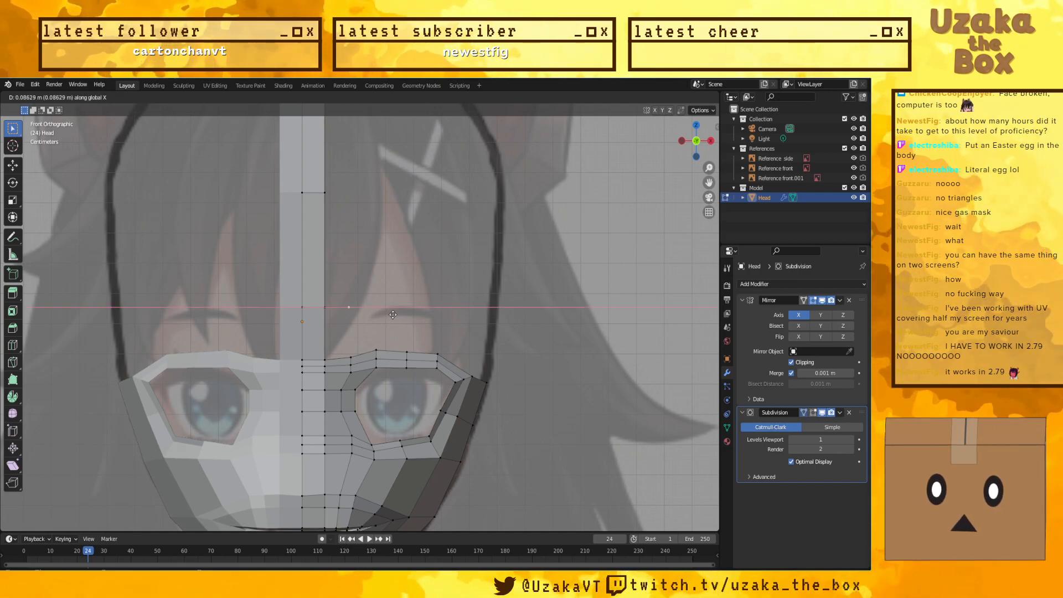
left_click(393, 314)
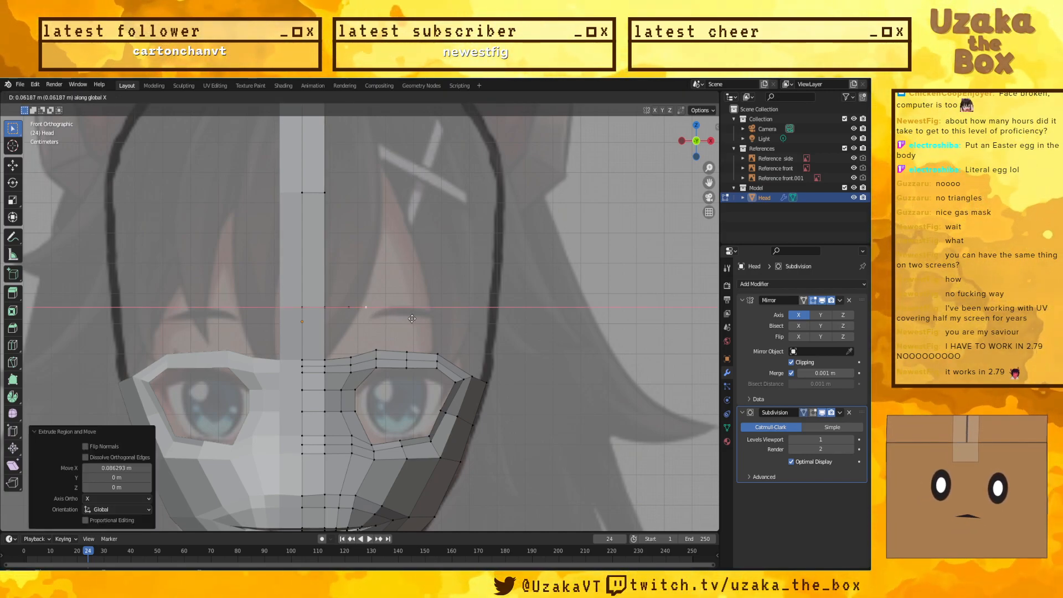
left_click(424, 320)
key("e")
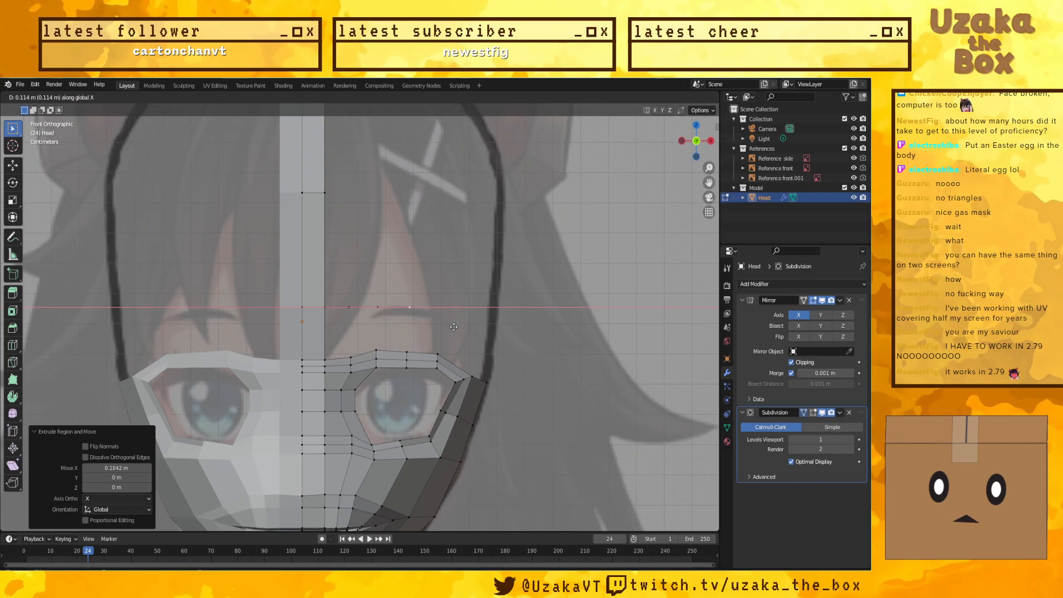
left_click(453, 327)
key("e")
left_click(484, 333)
key("e")
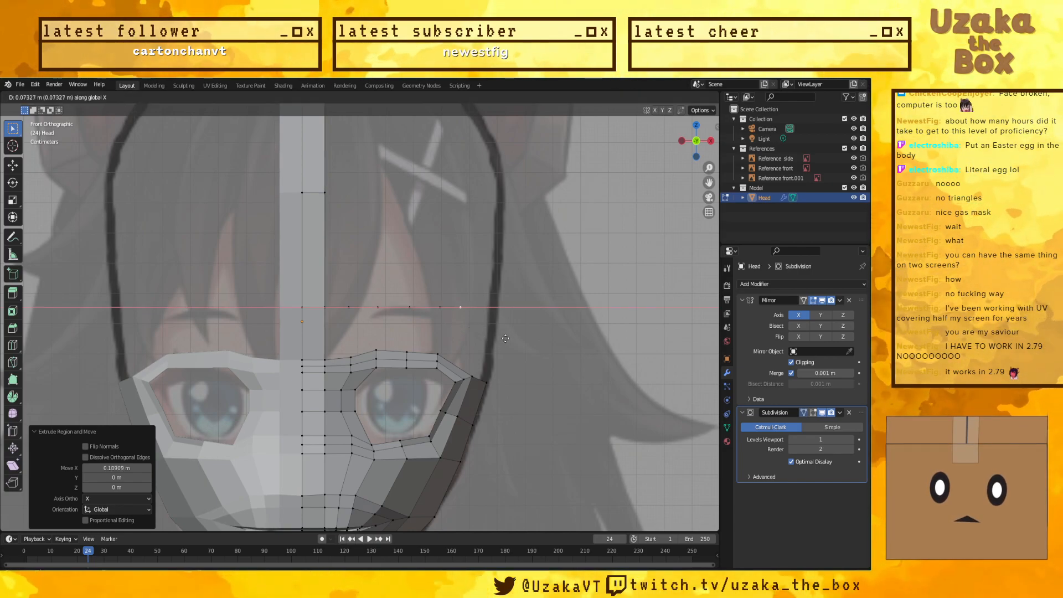
left_click(520, 335)
key("e")
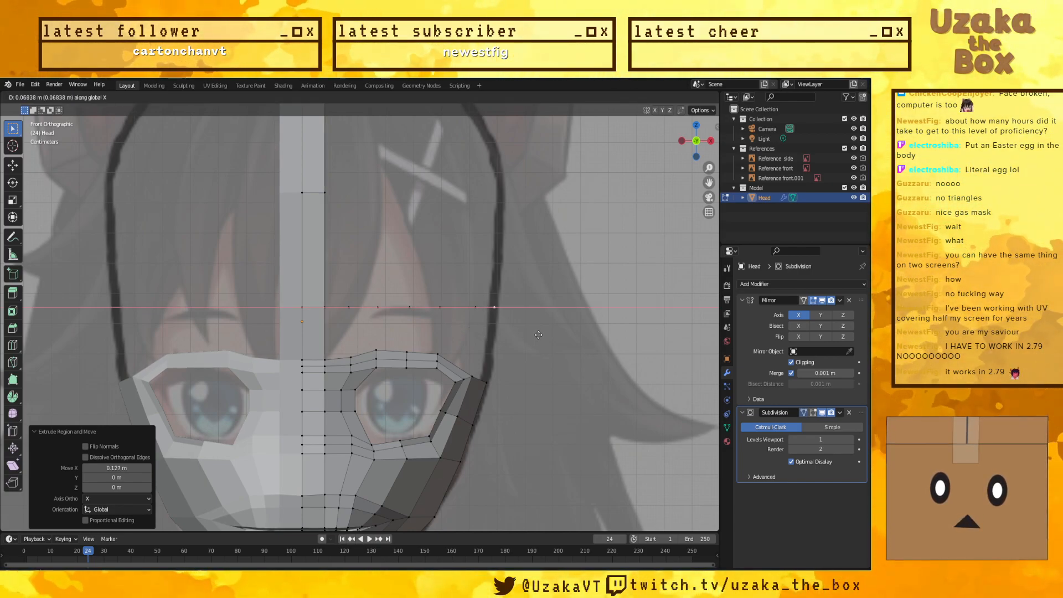
left_click(540, 333)
Step: Move the six extruded forehead vertices back about 0.039 m along Y, leaving the strip's own vertex in place
middle_click_drag(540, 333, 453, 363)
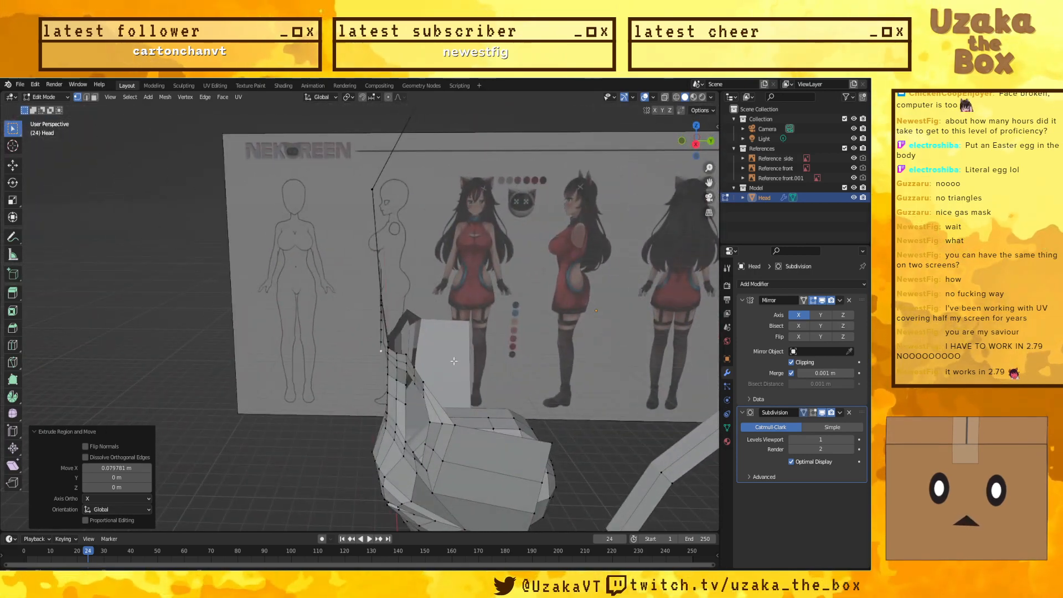
key("KP_3")
middle_click_drag(423, 319, 471, 336)
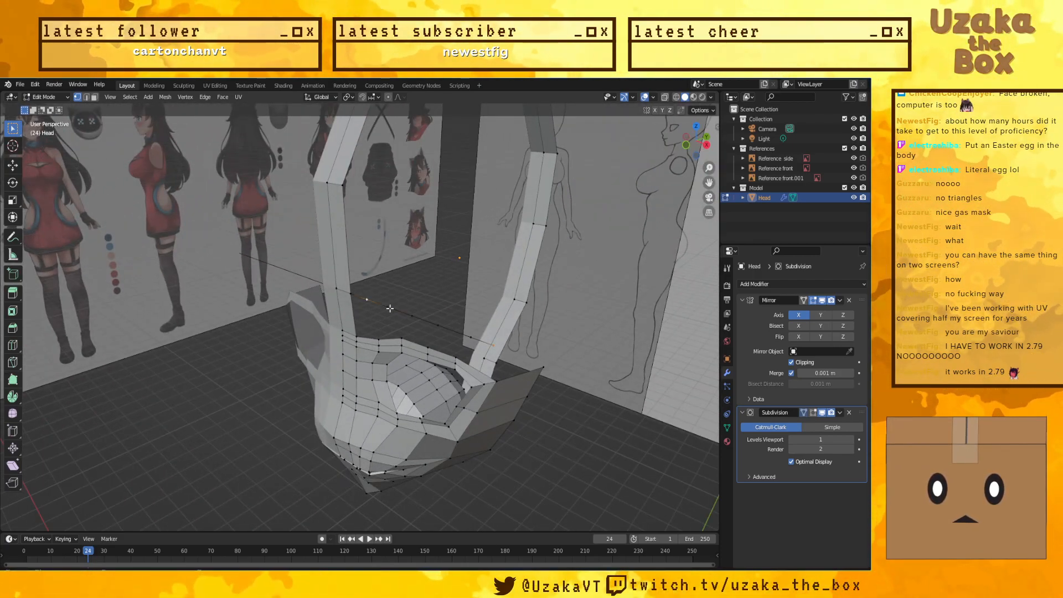
left_click(367, 300, "ctrl")
middle_click_drag(368, 299, 574, 361)
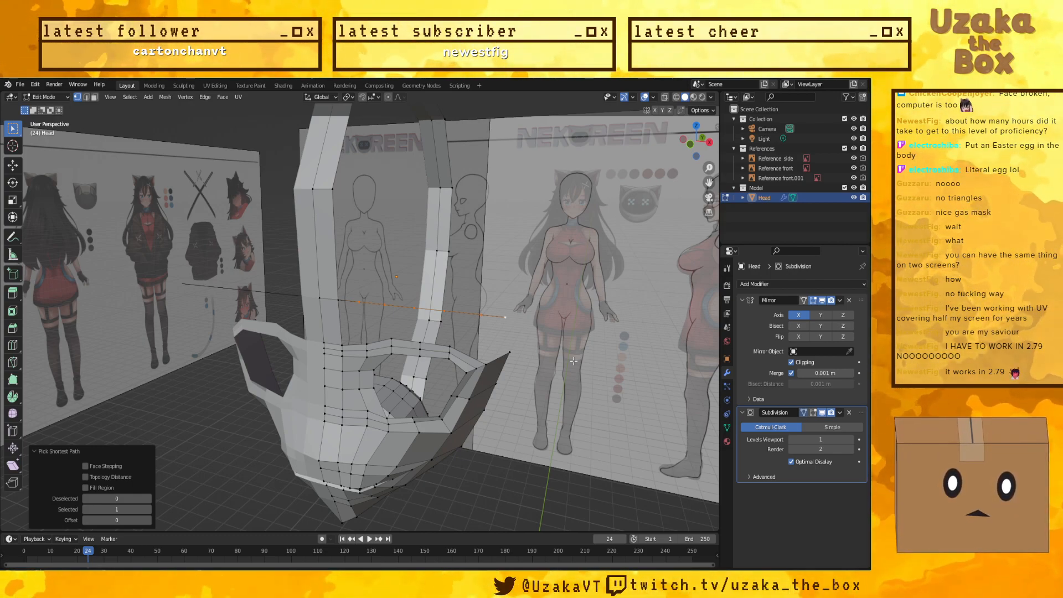
middle_click_drag(573, 361, 450, 392)
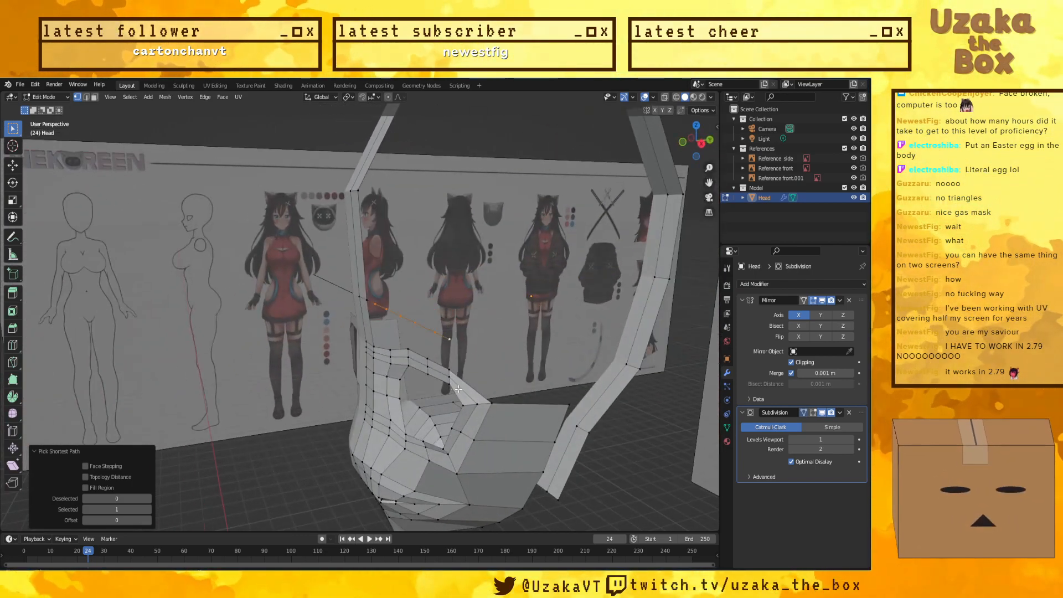
key("KP_3")
key("g")
key("y")
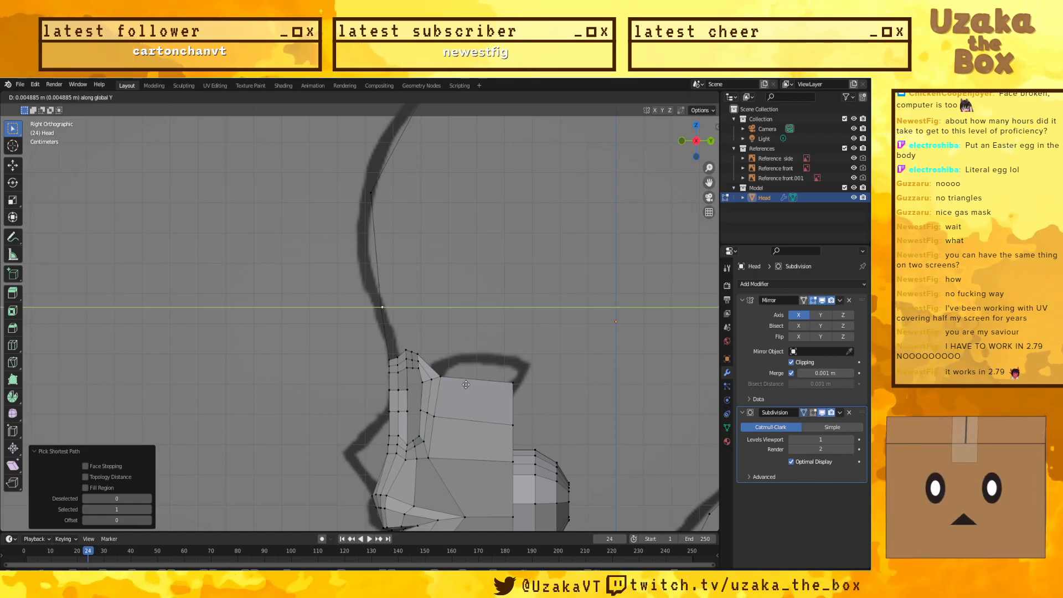
left_click(478, 387)
Step: Exclude the innermost extruded vertex and move the outer five forehead vertices back another 0.039 m along Y
middle_click_drag(478, 387, 522, 344)
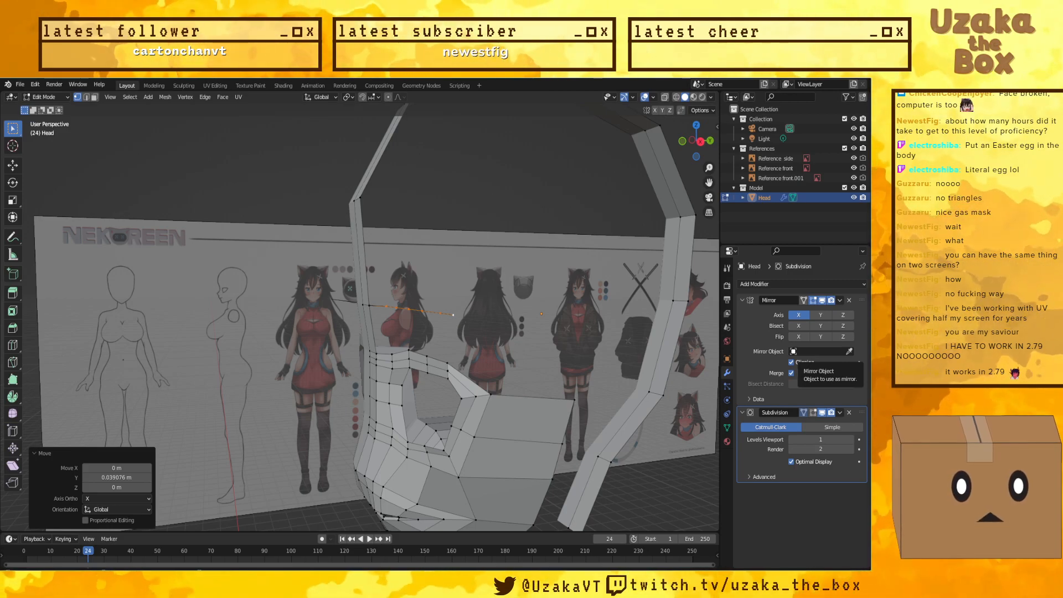
left_click(386, 307, "shift")
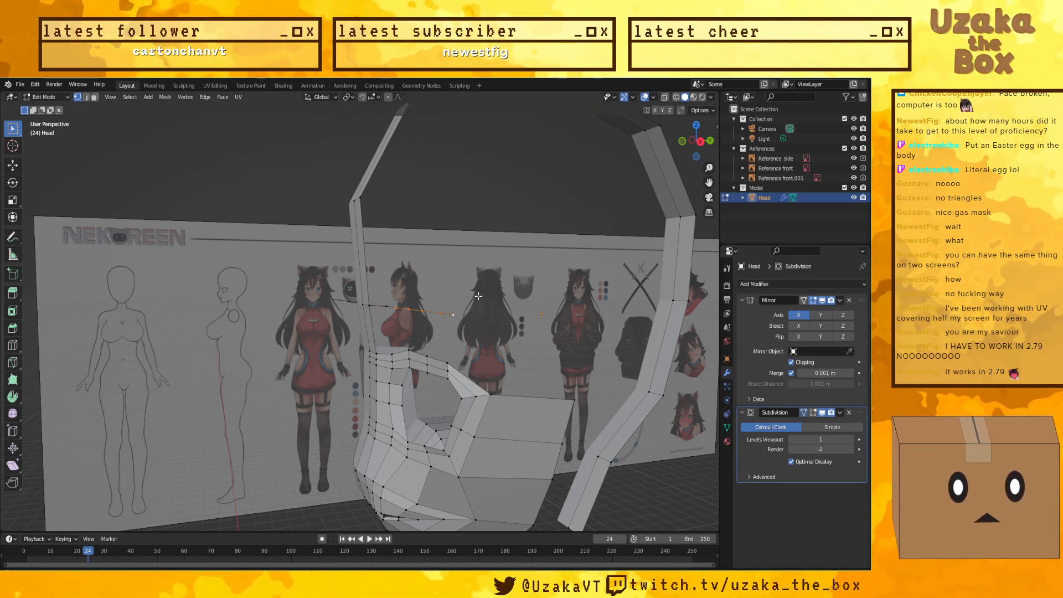
left_click_drag(394, 300, 472, 329)
key("KP_3")
key("g")
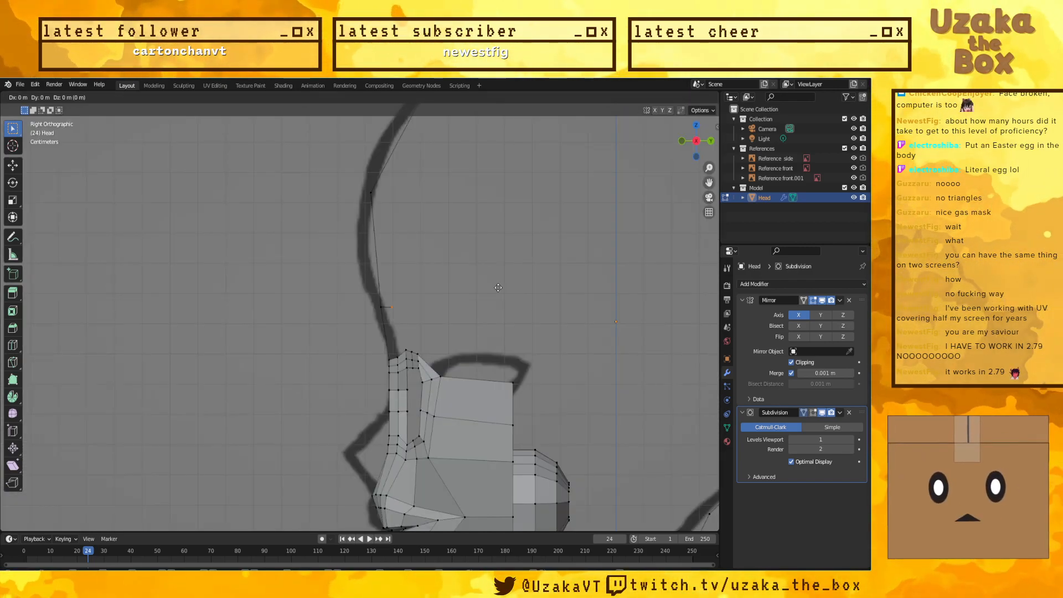
key("y")
left_click(509, 289)
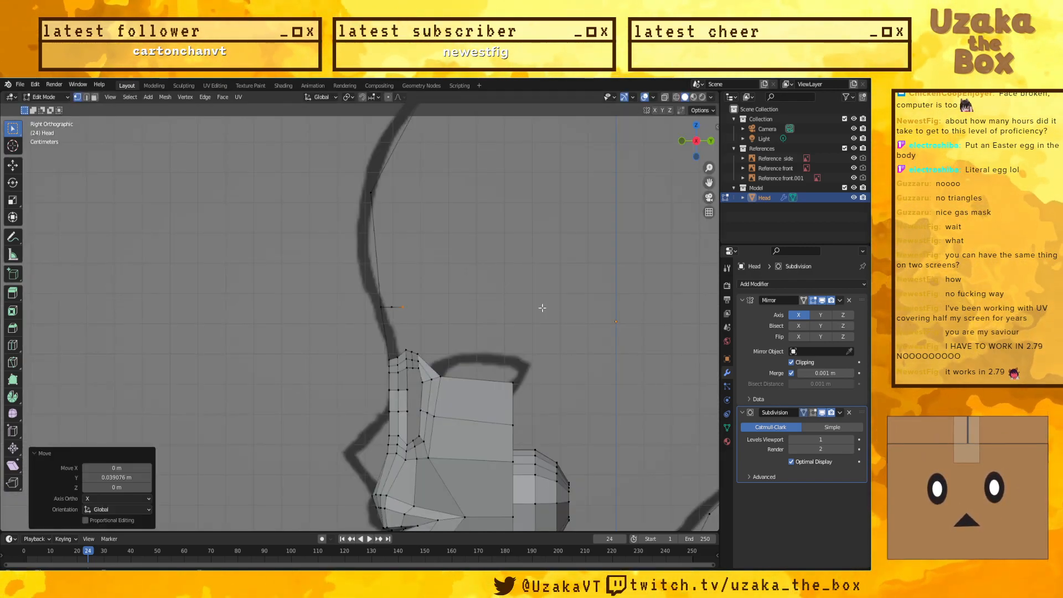
Step: Move the outer four vertices of the forehead row back about 0.029 m along Y
key("KP_1")
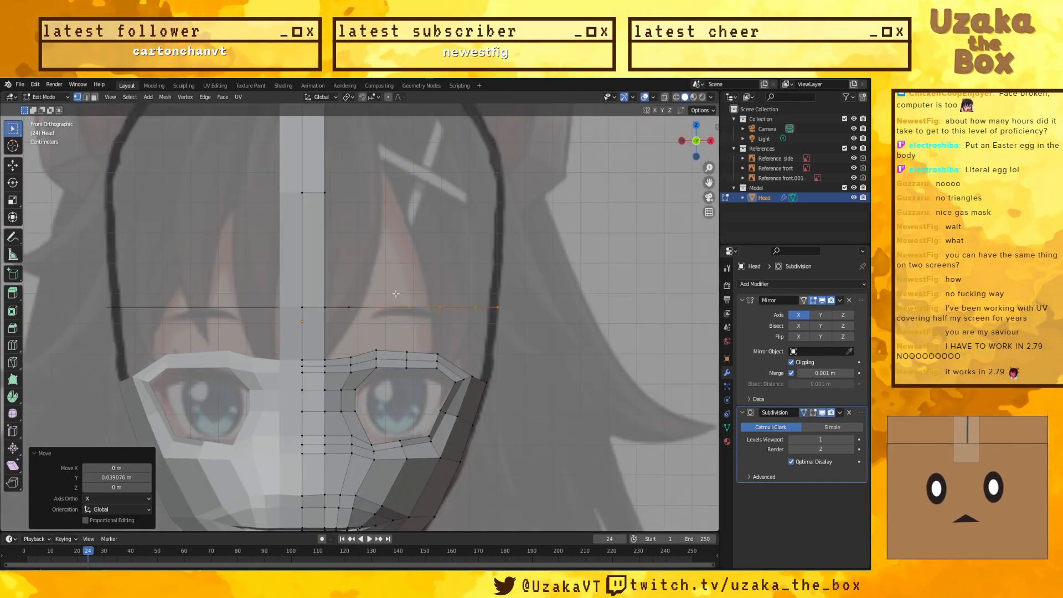
key("KP_3")
key("g")
key("y")
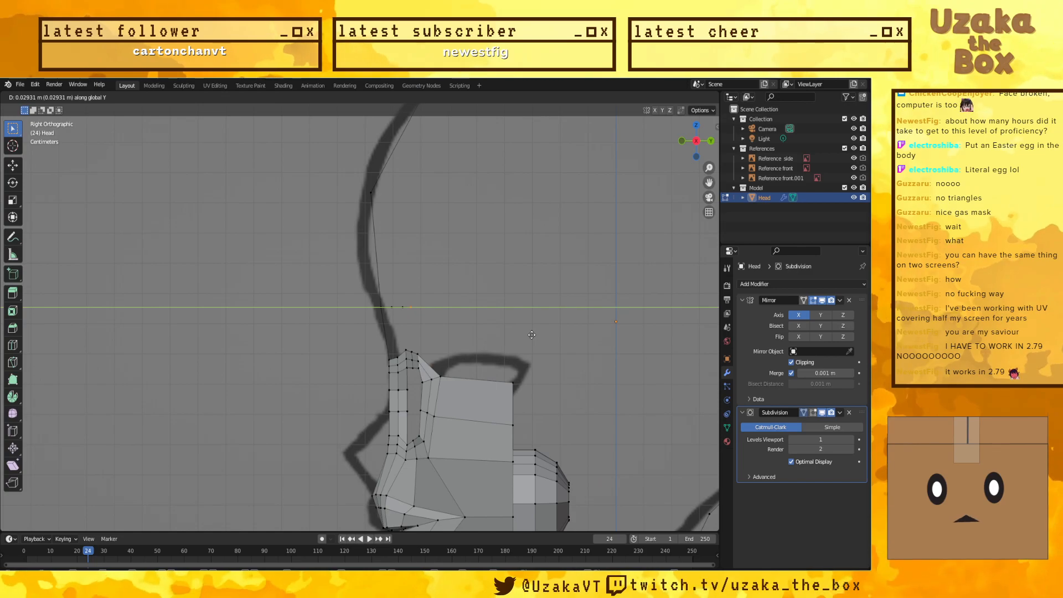
left_click(527, 339)
key("shift+z")
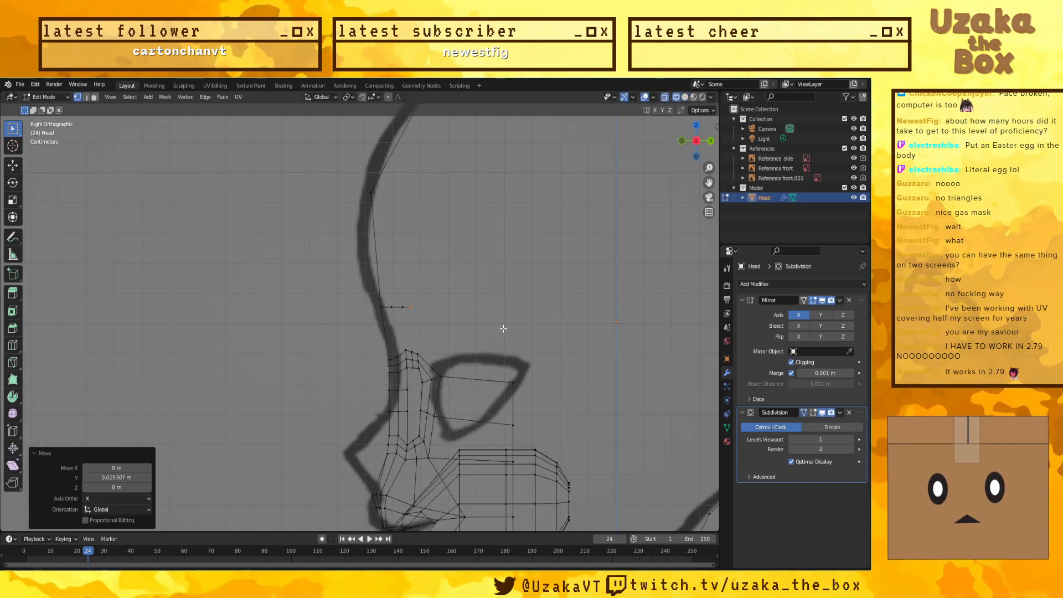
key("shift+z")
Step: Move the outer three vertices of the forehead row back about 0.029 m along Y
key("KP_1")
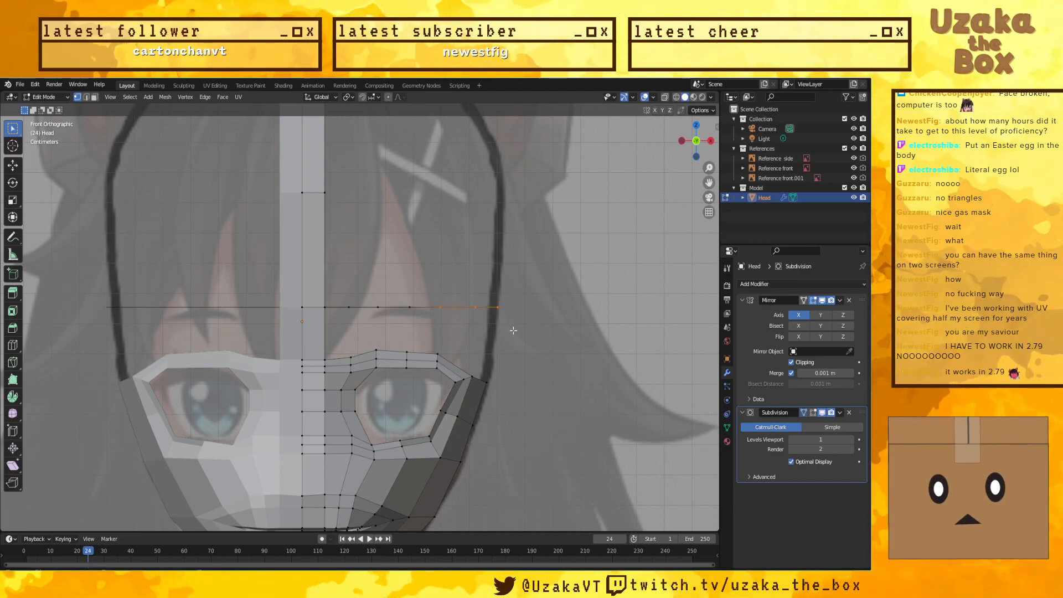
key("KP_3")
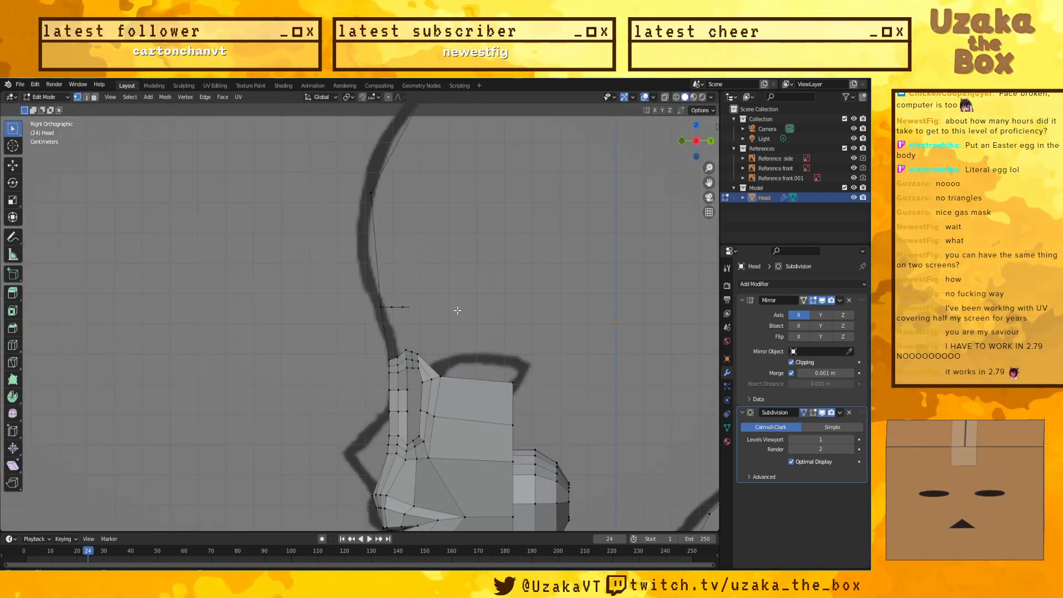
key("g")
key("y")
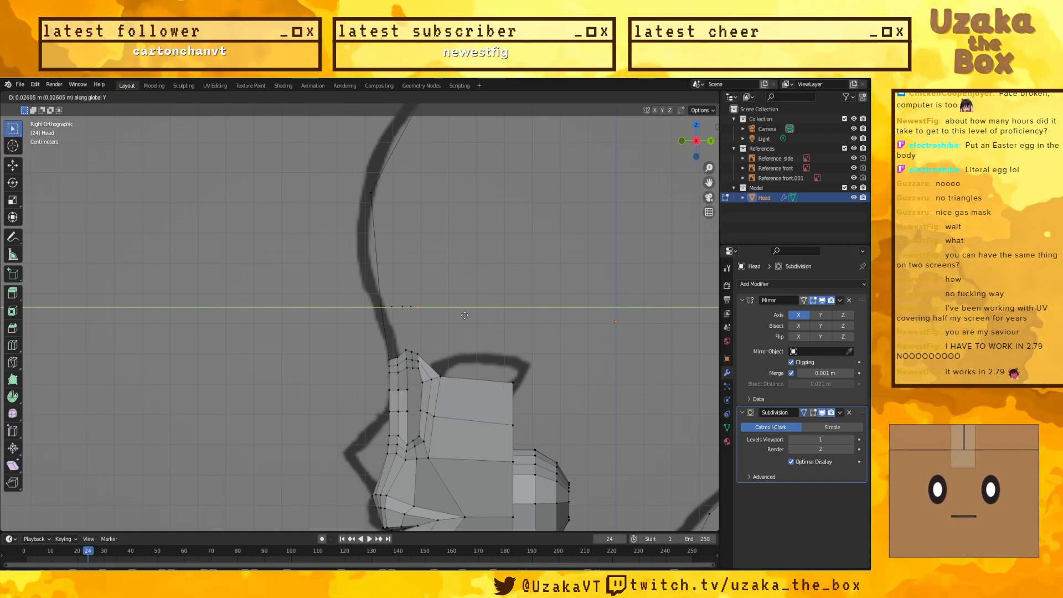
left_click(476, 325)
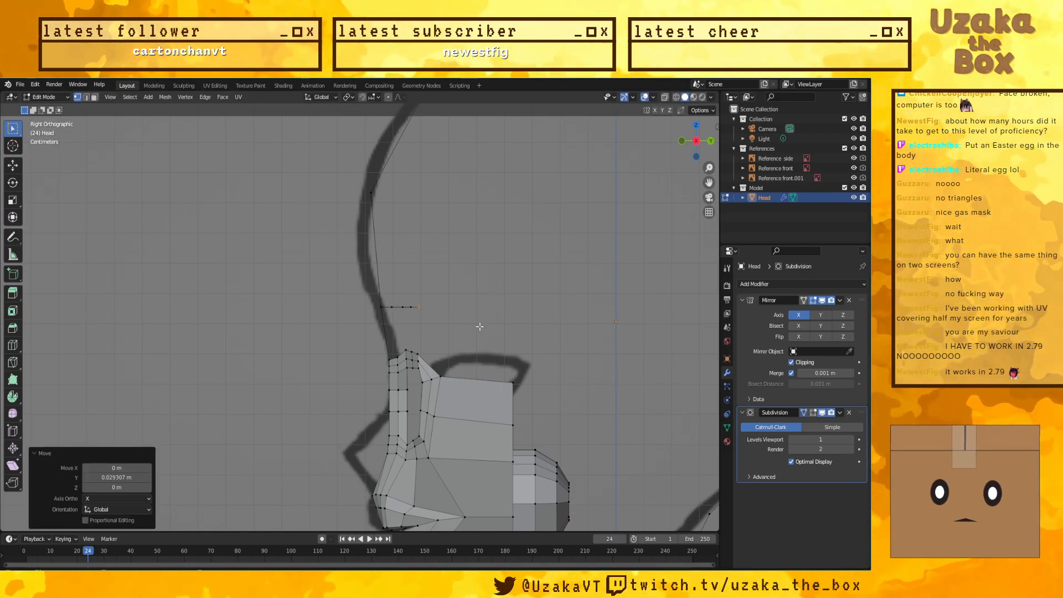
Step: Move the outermost two vertices of the forehead row back about 0.075 m along Y
key("KP_1")
left_click_drag(476, 327, 507, 292)
key("KP_3")
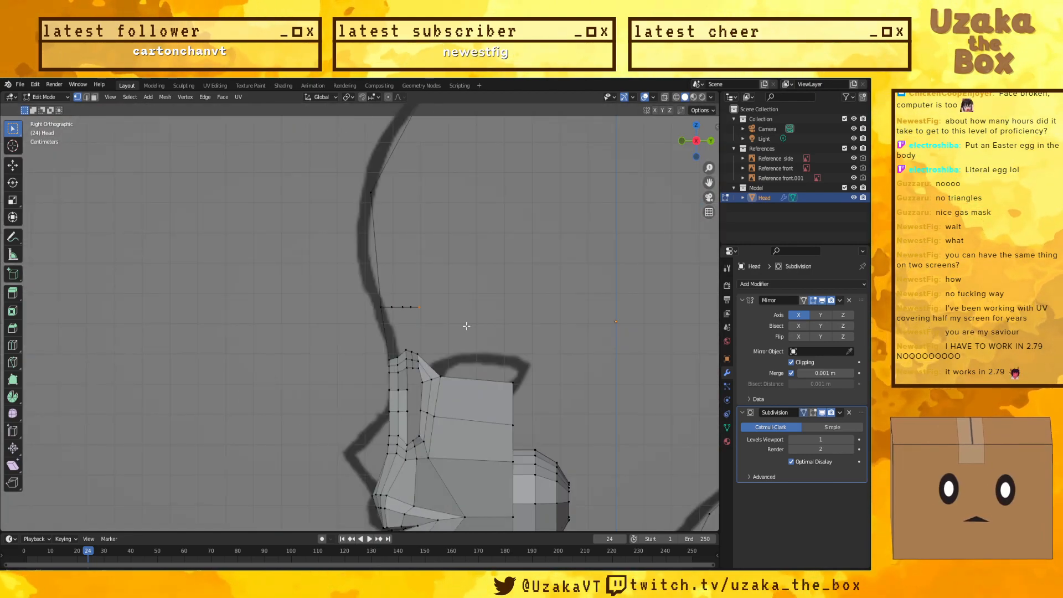
key("g")
key("y")
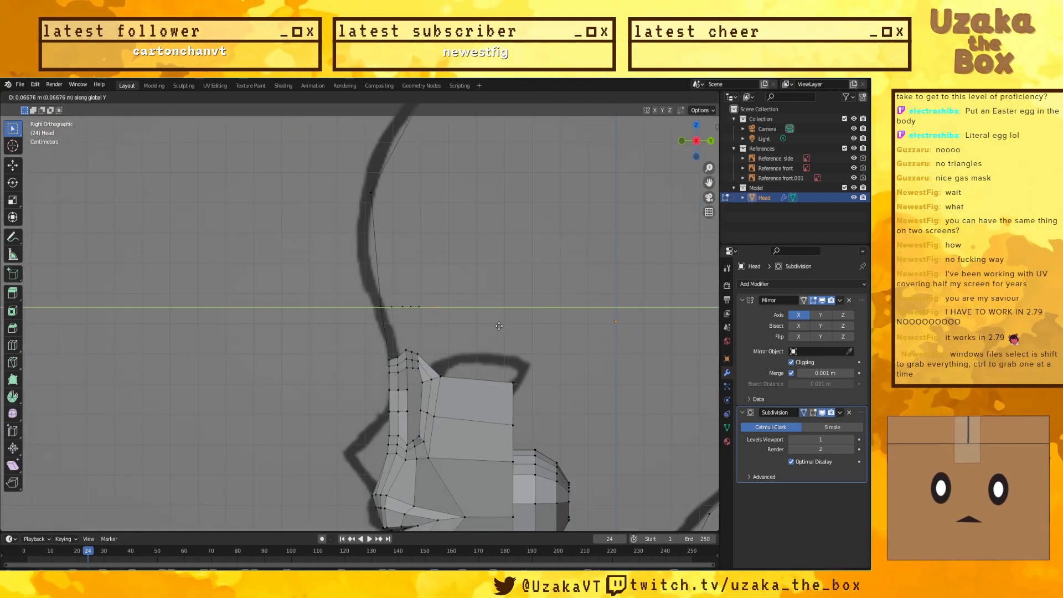
left_click(502, 329)
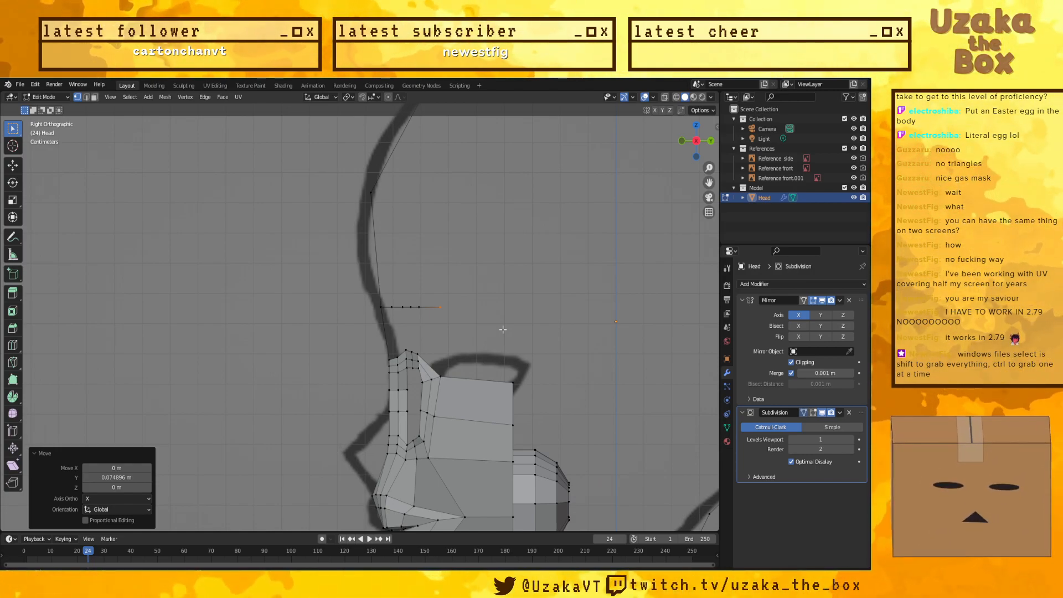
Step: Move the forehead row's end vertex back about 0.256 m along Y, above the rear corner of the temple
middle_click_drag(489, 325, 489, 325)
key("KP_1")
key("KP_3")
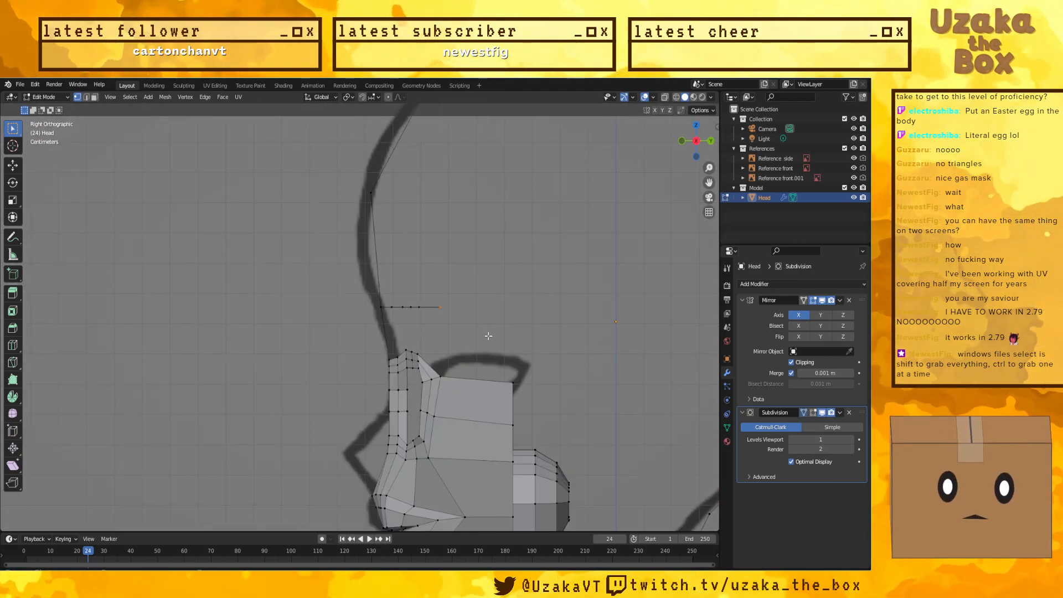
key("g")
key("y")
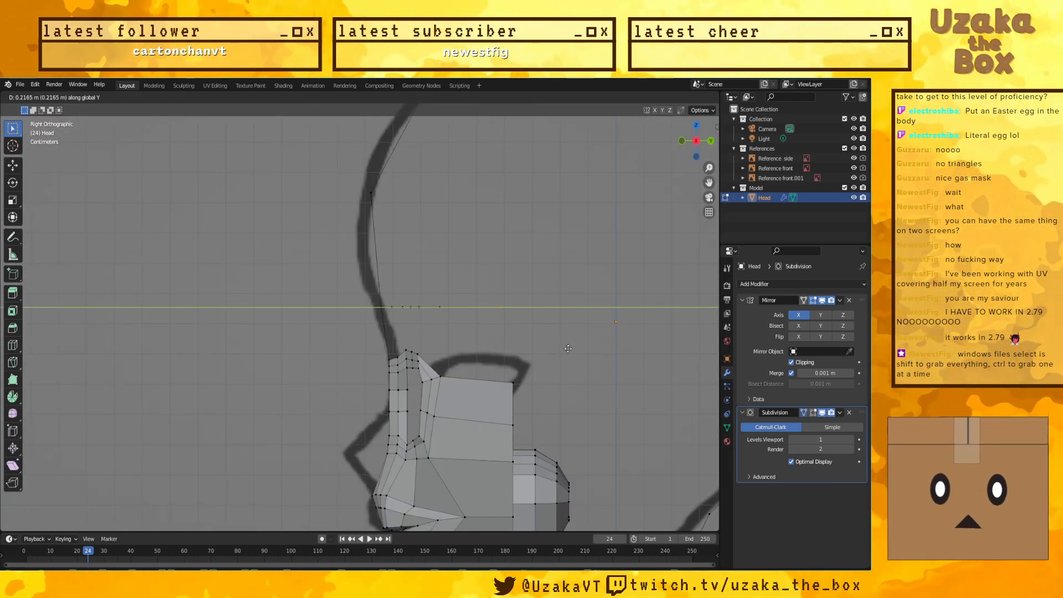
left_click(579, 351)
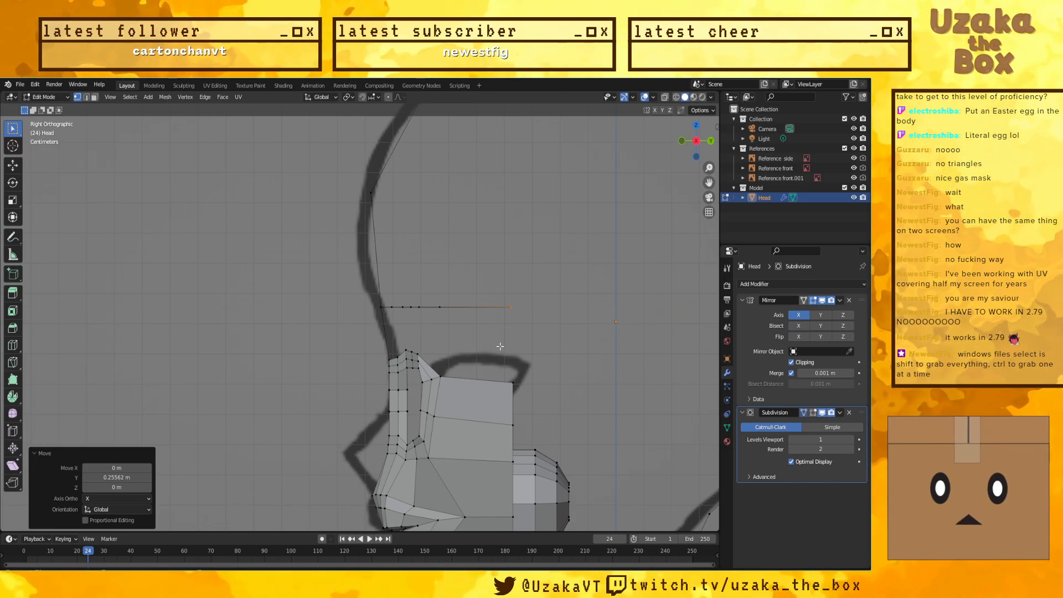
Step: Connect the forehead row's end vertex to the temple's upper rear corner with an edge and select vertices midway along the row
left_click(515, 382)
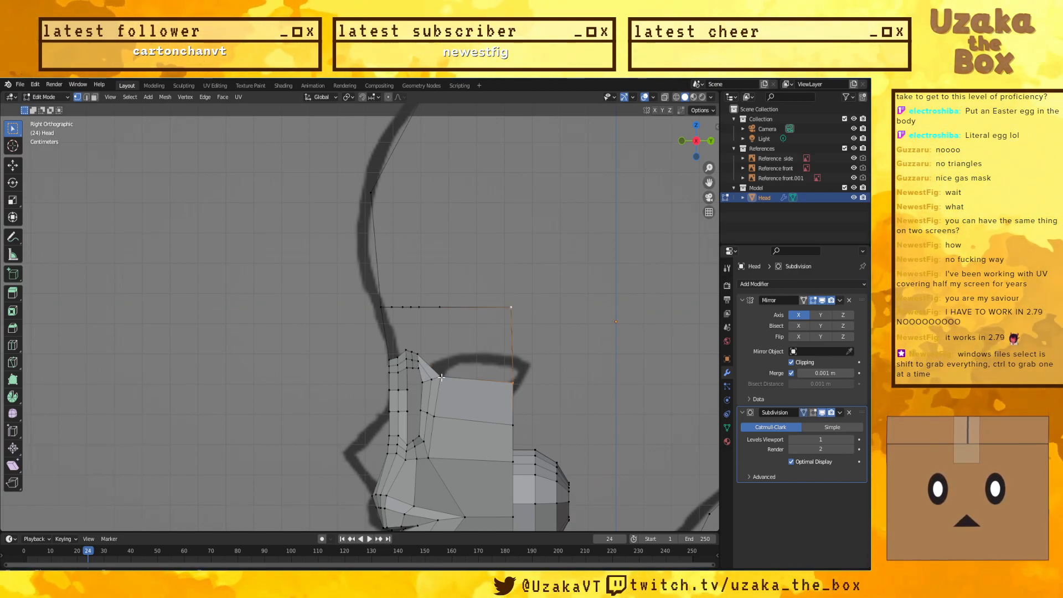
middle_click_drag(439, 307, 489, 327)
left_click(465, 305)
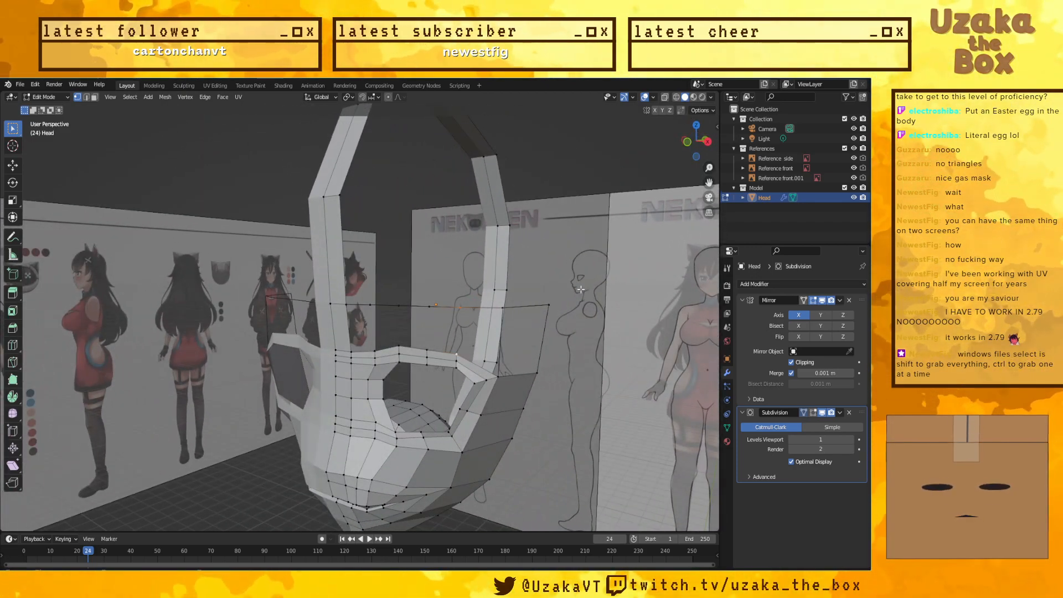
Step: Undo the connecting edge, the vertex moves and the extruded forehead row
left_click(567, 300, "shift")
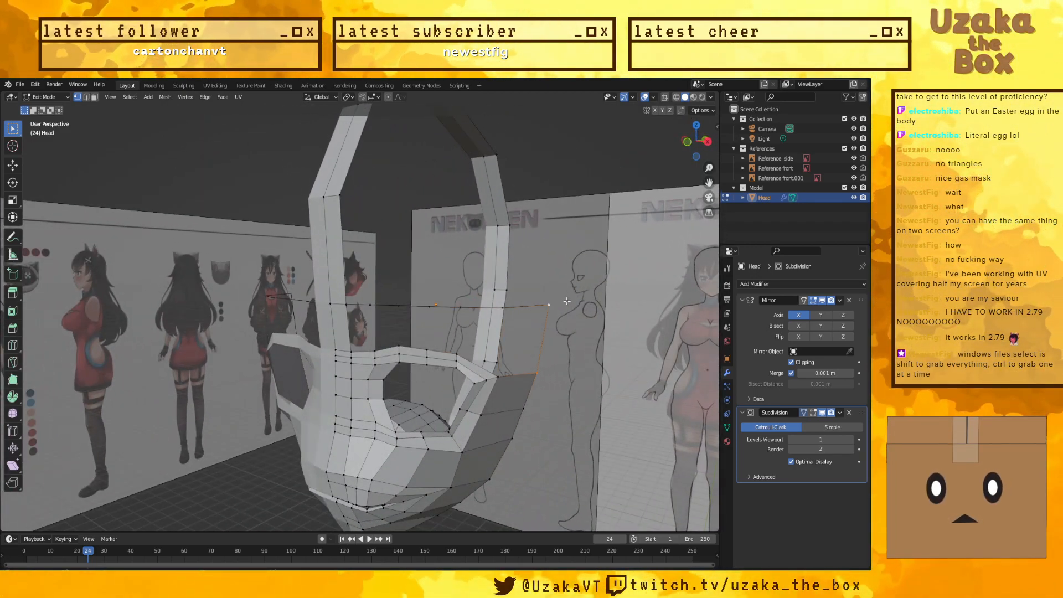
left_click(567, 301, "shift")
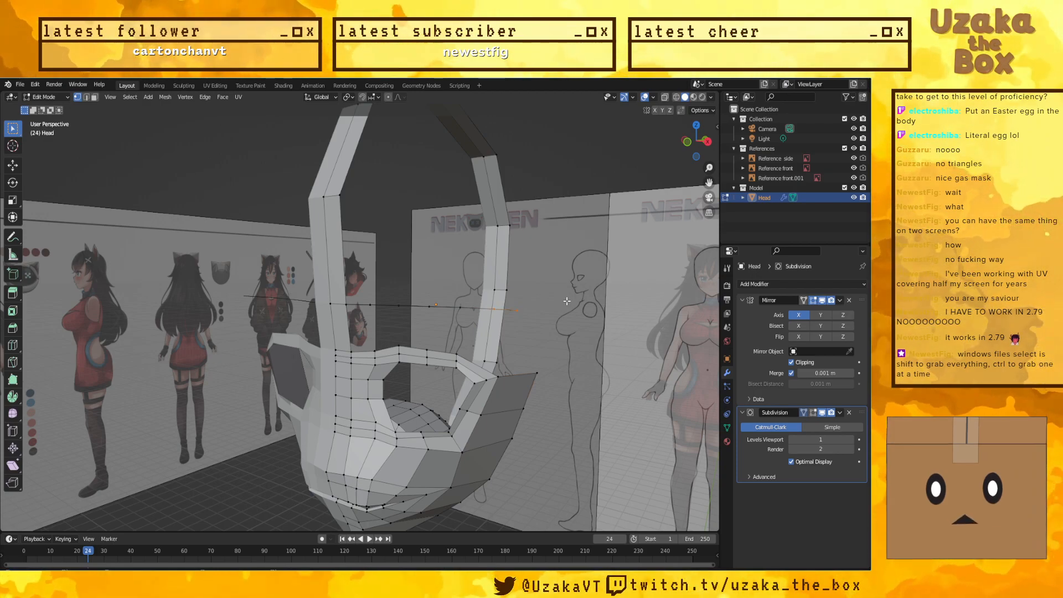
key("ctrl+z")
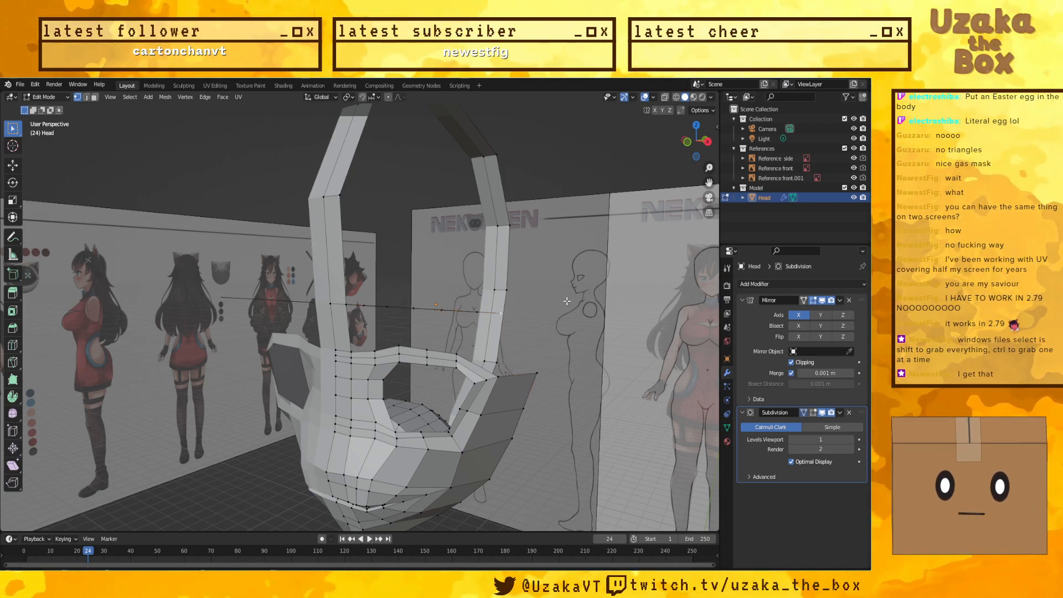
key("ctrl+z")
Step: Raise the inner vertices of the brow's upper edge about 0.018 m along Z and select the whole upper brow edge
middle_click_drag(571, 322, 329, 361)
scroll(583, 322, "up", 4)
key("KP_1")
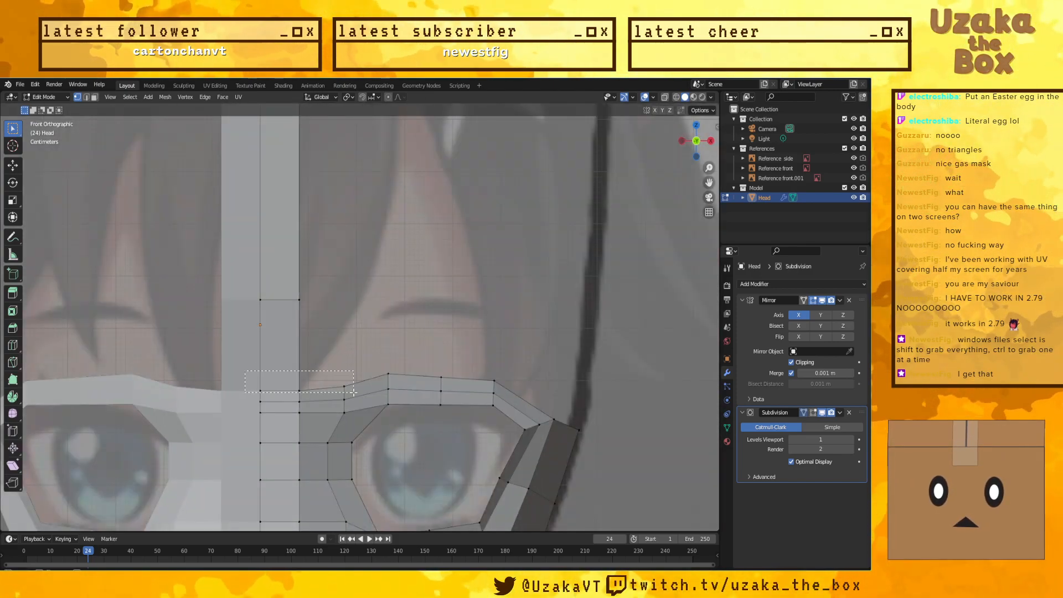
key("g")
key("z")
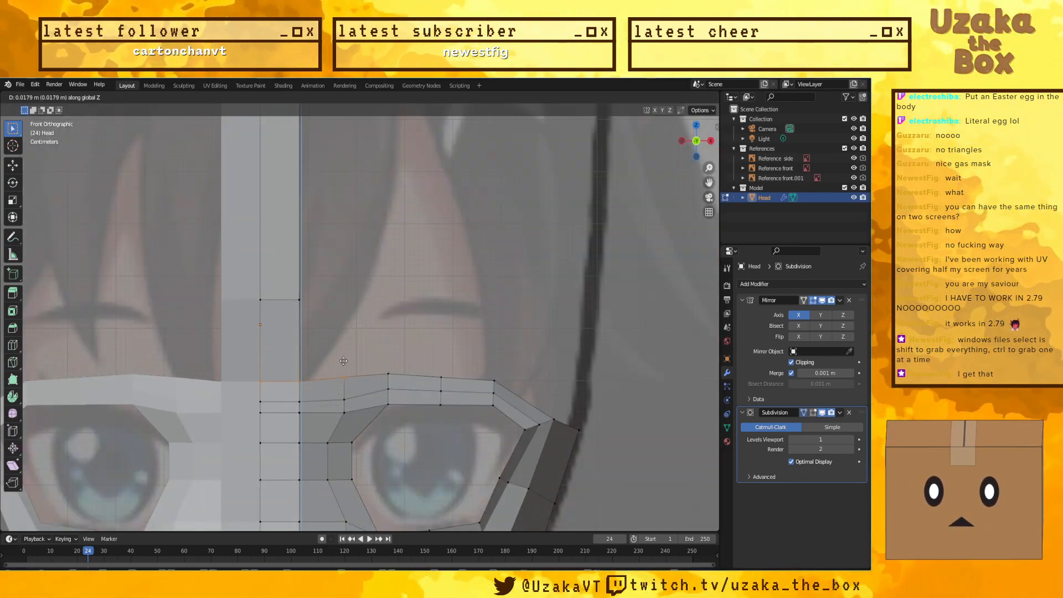
left_click(344, 359)
left_click_drag(238, 355, 524, 386)
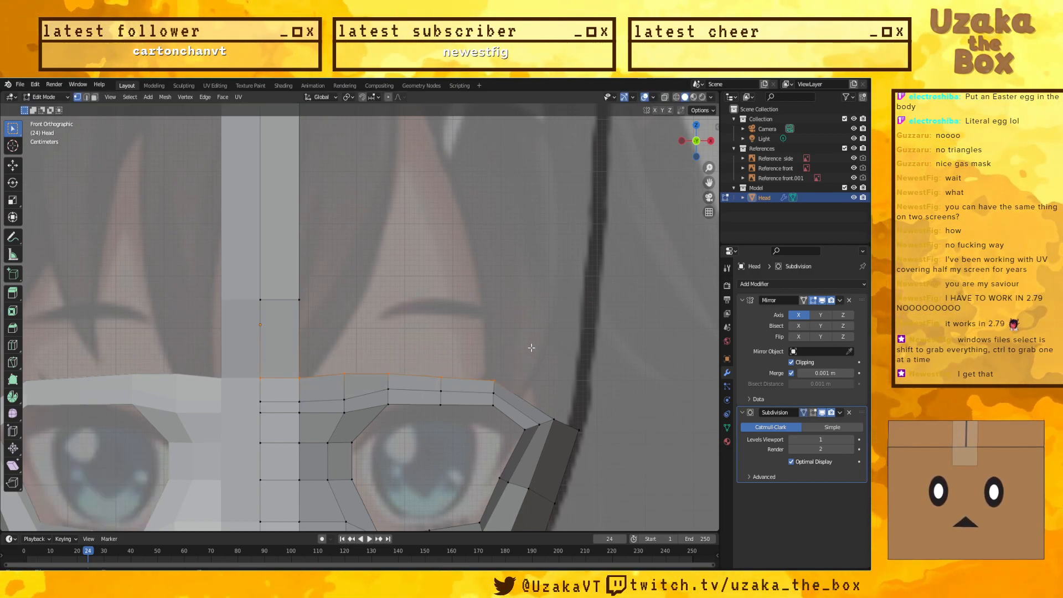
Step: Flatten the selected upper brow edge by scaling it along Z
key("s")
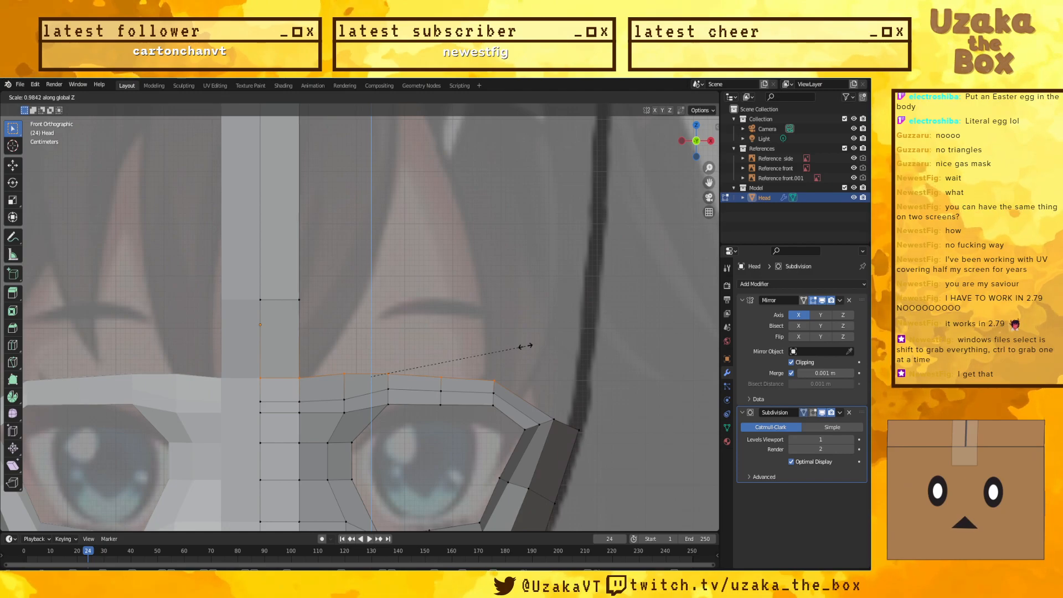
left_click(525, 346)
middle_click_drag(525, 346, 515, 346)
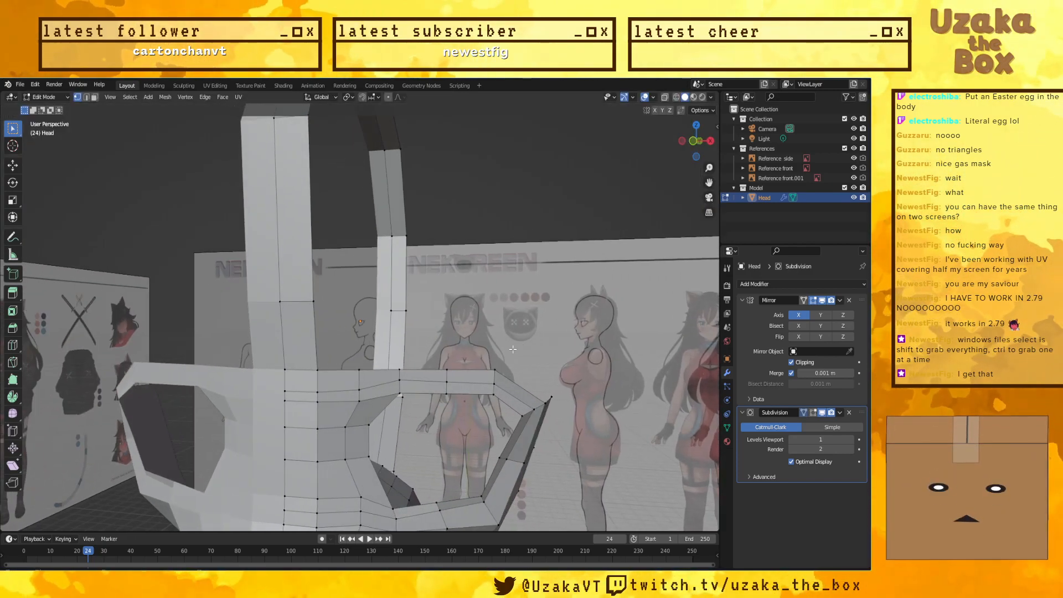
Step: Raise the inner vertices of the brow's middle row about 0.018 m along Z
left_click(321, 385, "alt")
key("g")
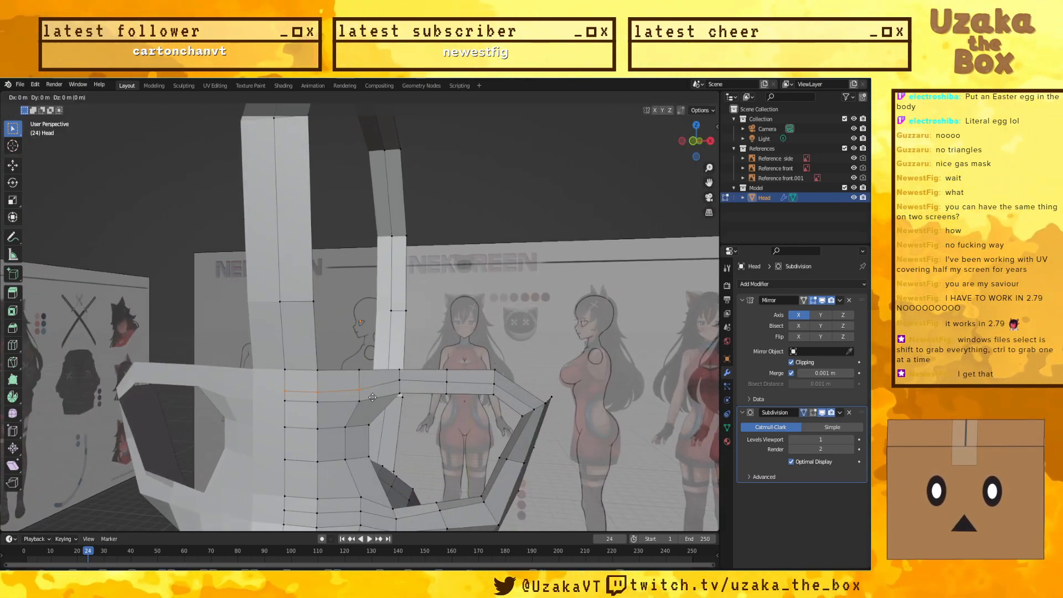
key("z")
left_click(371, 389)
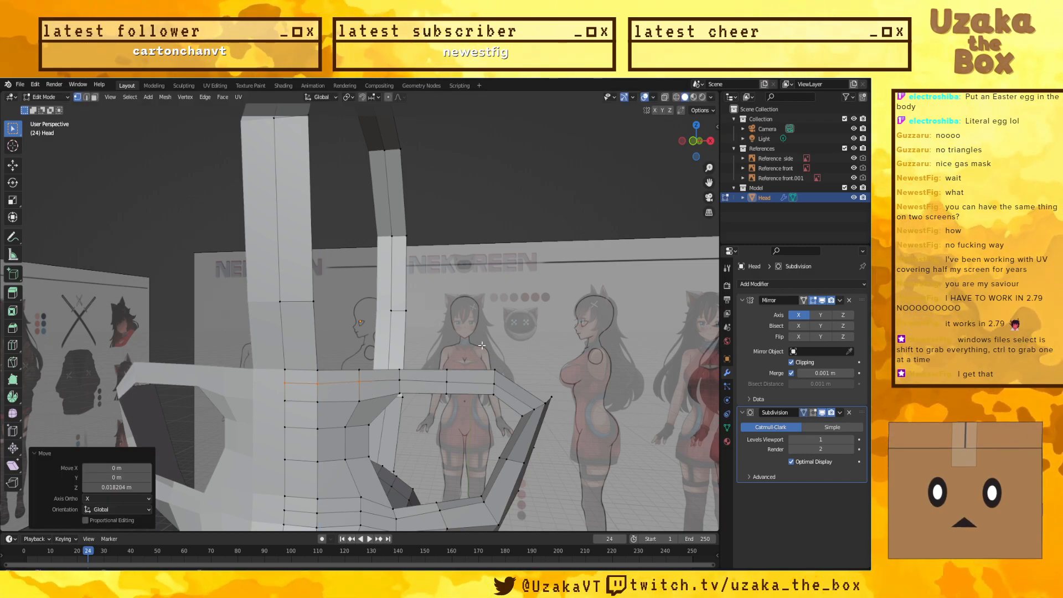
Step: Move the brow's vertex column above the inner eye corner about 0.032 m along X toward the head's centre
left_click(582, 386)
middle_click_drag(579, 381, 360, 411)
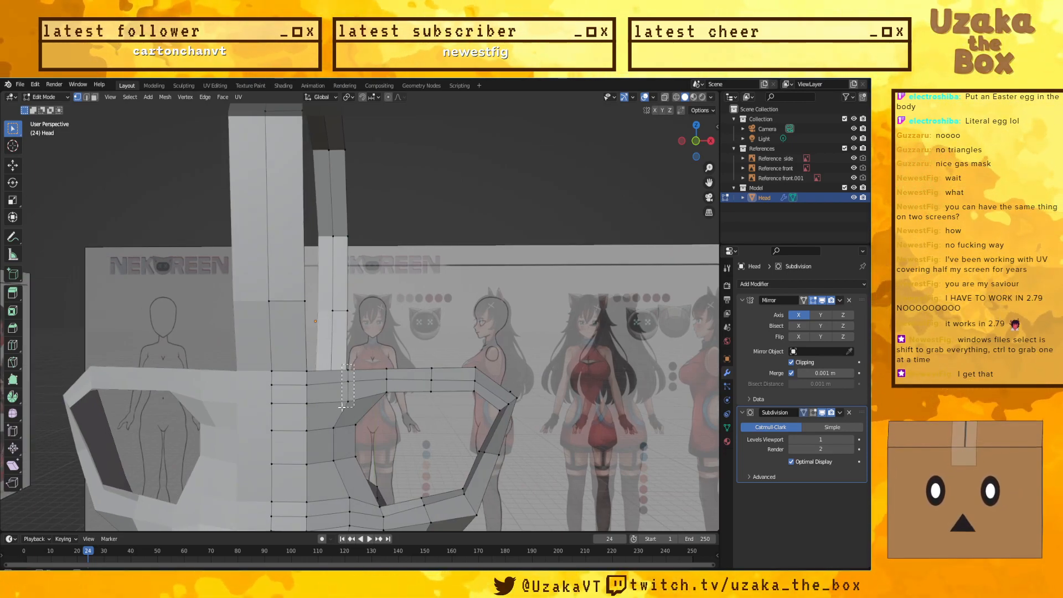
left_click_drag(342, 407, 342, 407)
key("KP_1")
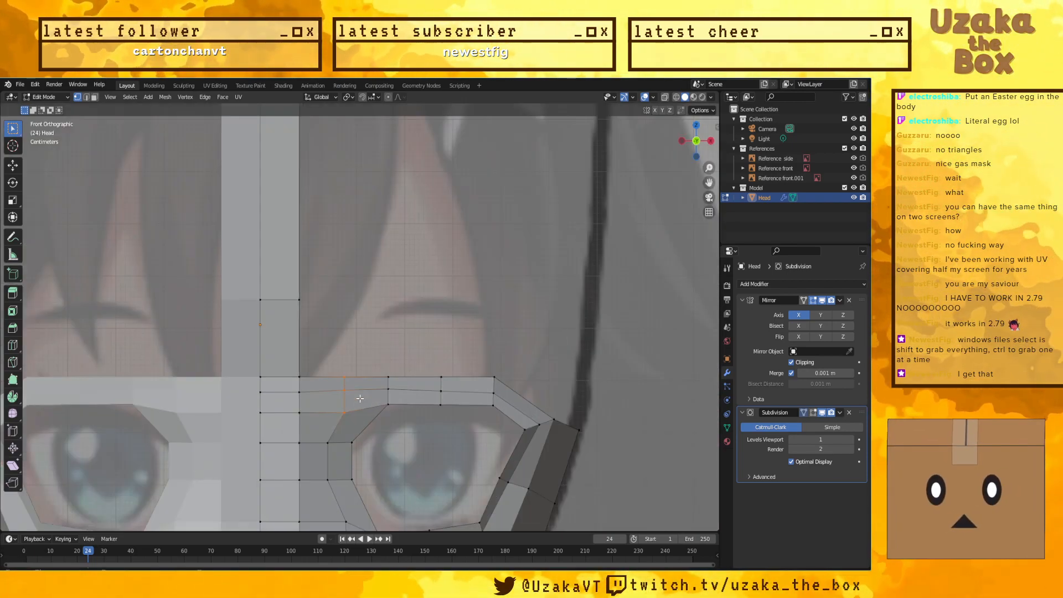
key("g")
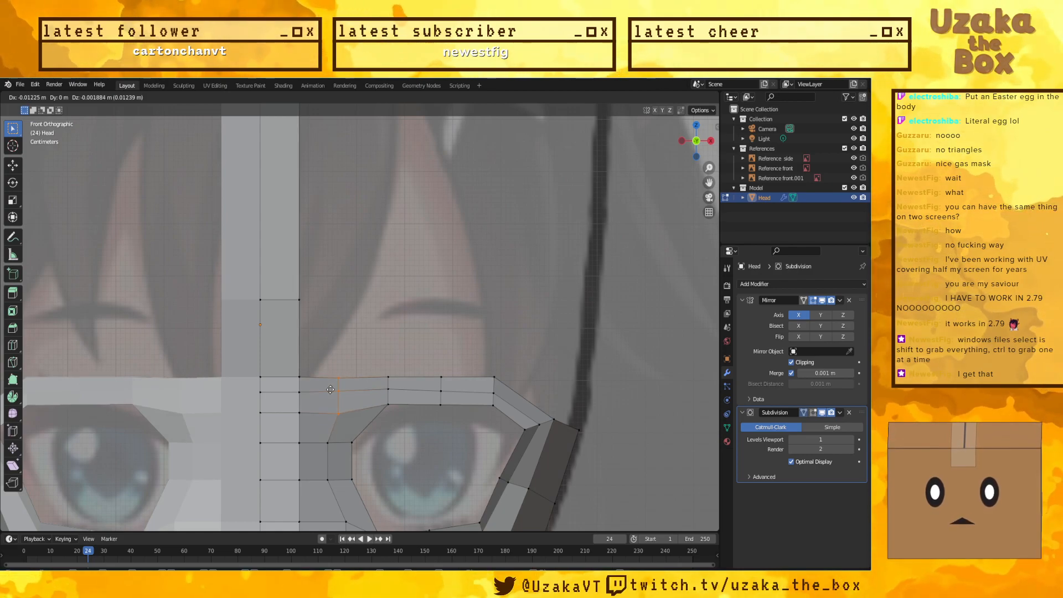
key("x")
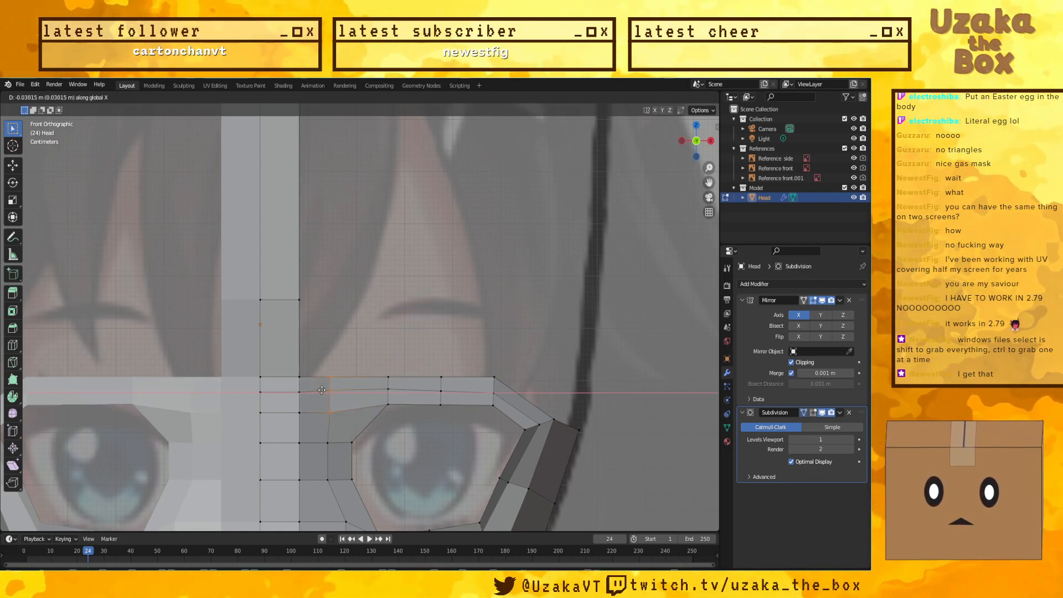
left_click(321, 390)
Step: Align the vertex column between nose and eye with X scale 0 and move it about 0.031 m toward the centre
scroll(338, 390, "down", 3)
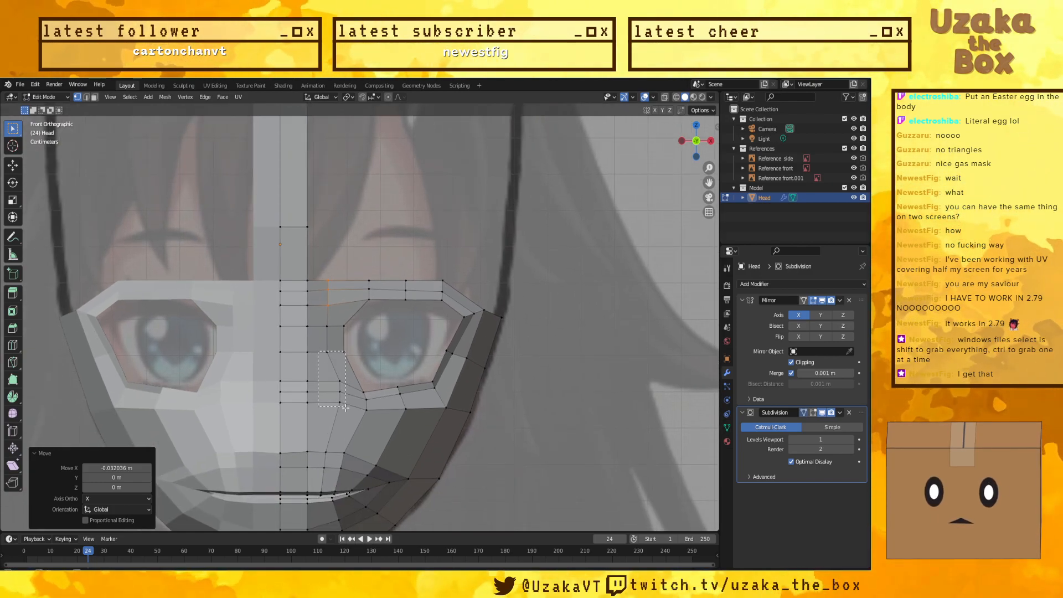
left_click_drag(342, 410, 343, 410)
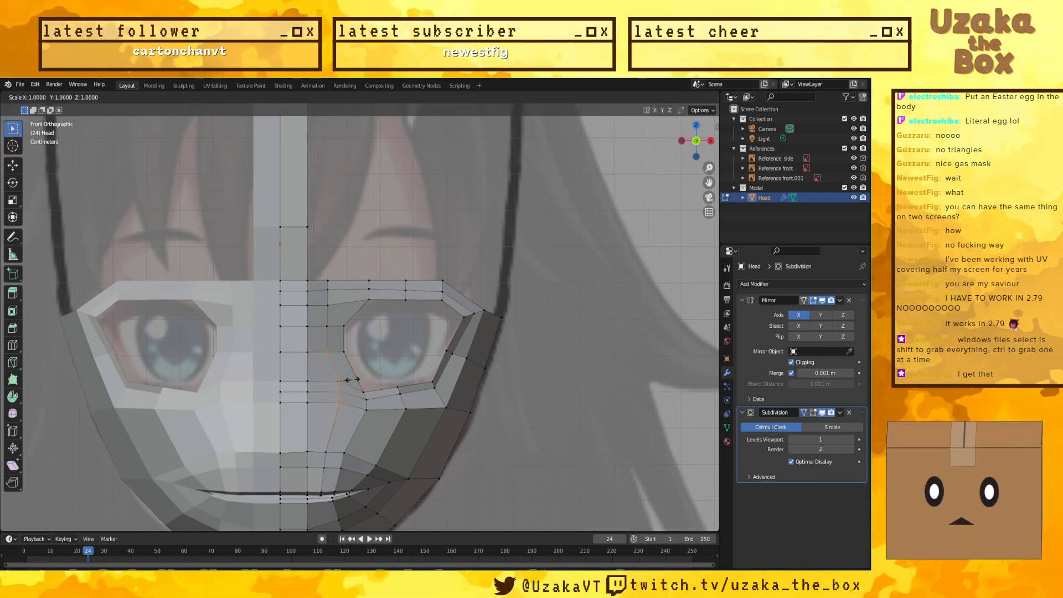
key("x")
key("0")
key("Return")
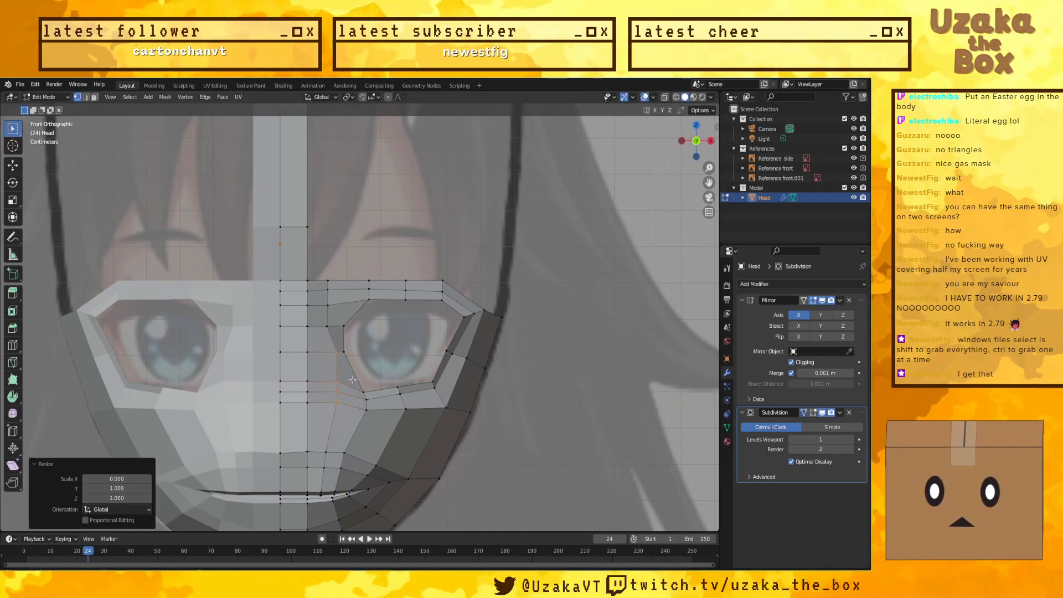
key("g")
key("x")
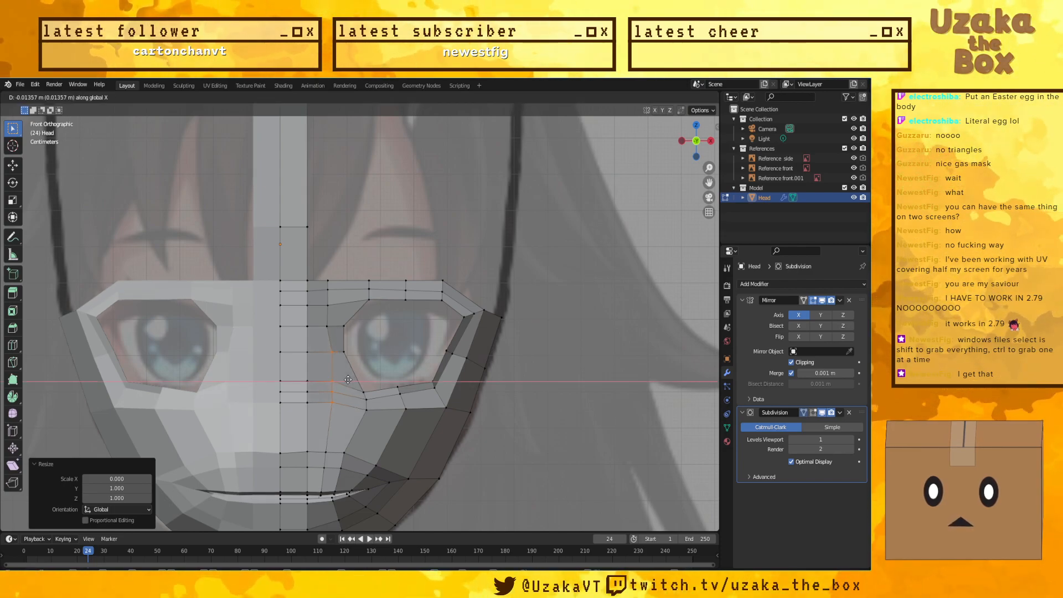
left_click(341, 379)
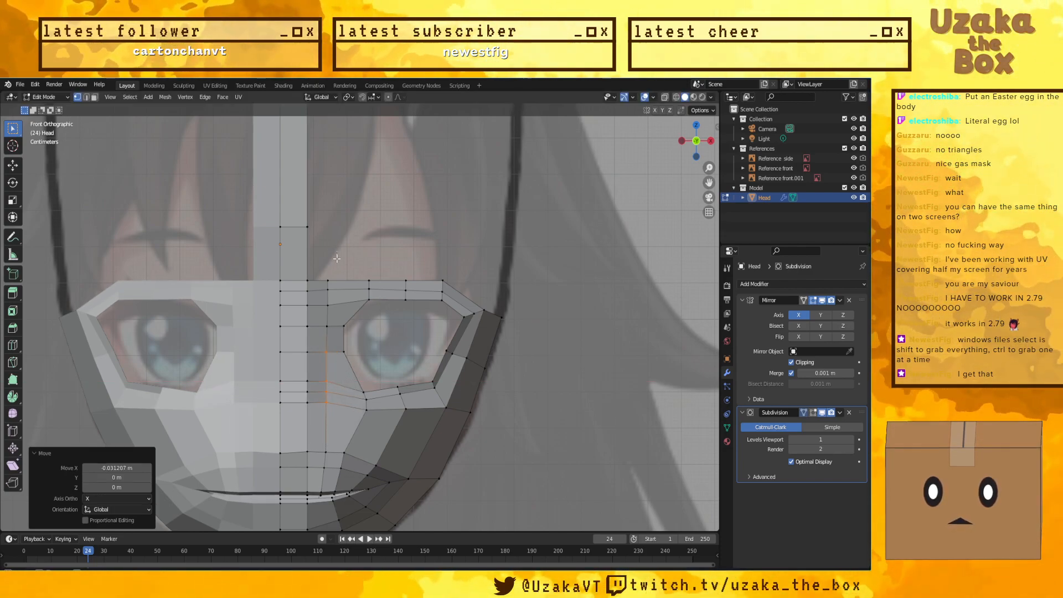
Step: Straighten the whole column beside the nose, from brow to cheek, by scaling it to 0 along X
key("s")
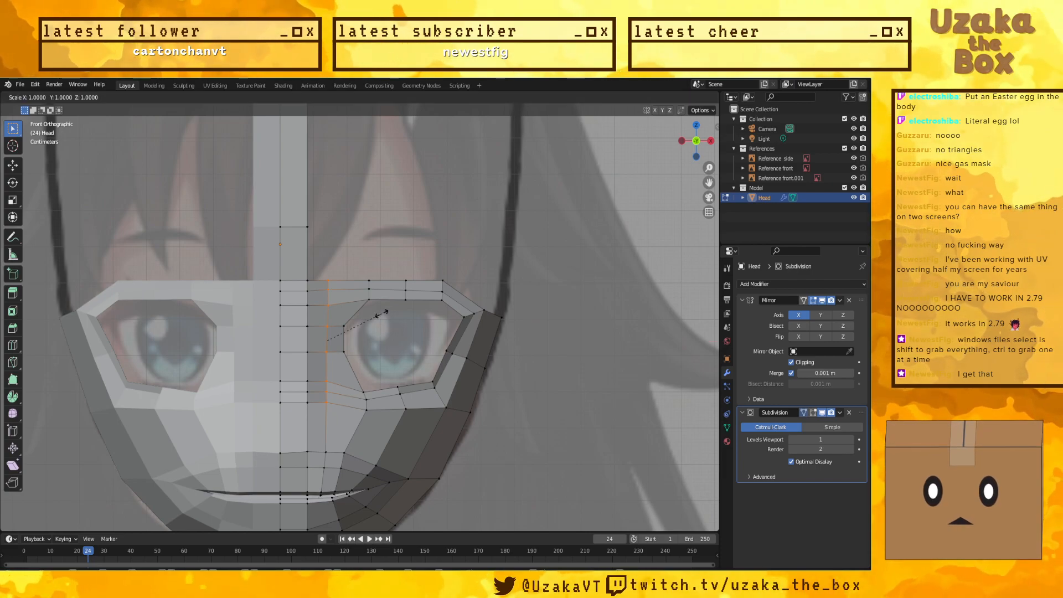
key("x")
key("0")
key("Return")
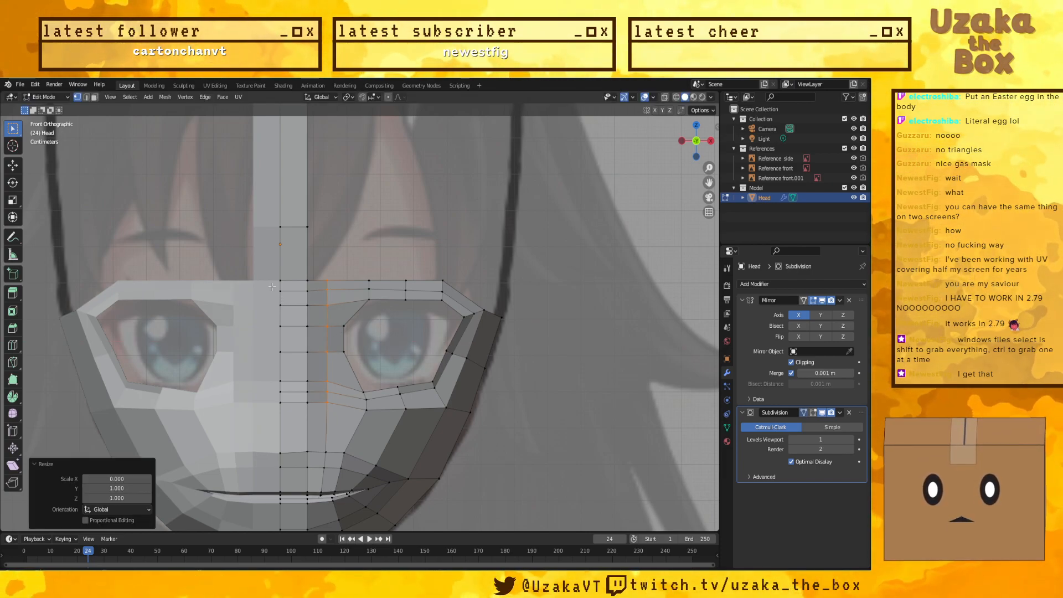
Step: Flatten the brow's middle edge row by scaling it to 0 along Z
left_click(294, 289, "alt")
key("s")
key("z")
key("0")
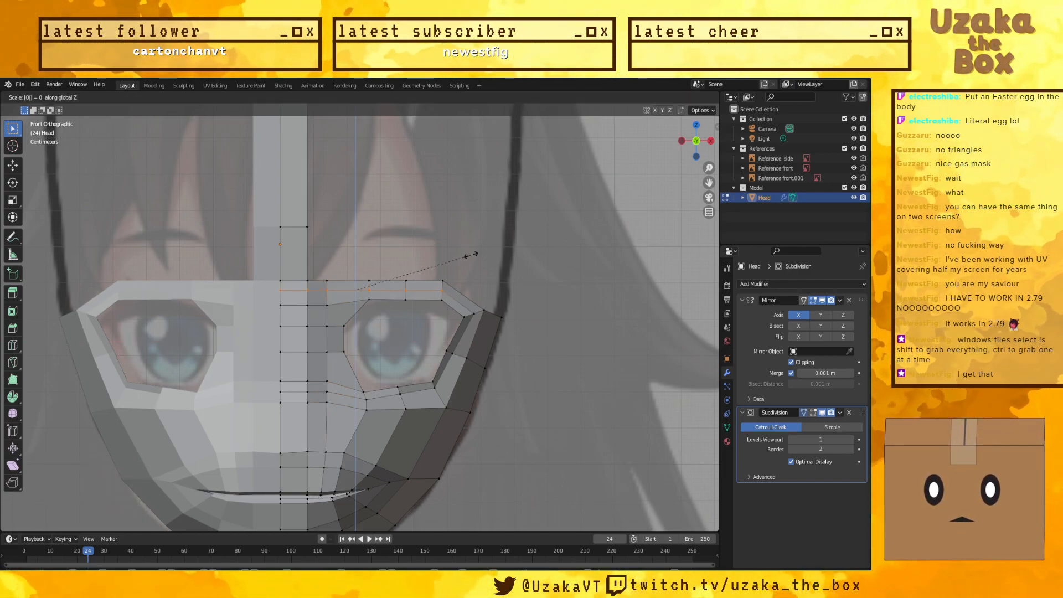
key("Return")
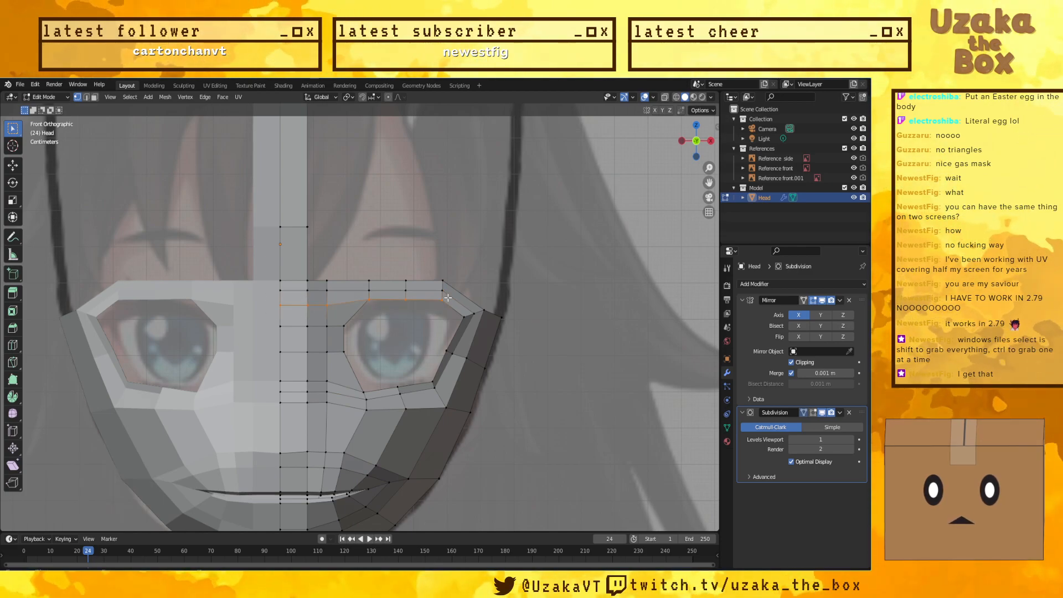
Step: Flatten the brow's lower edge row above the eye by scaling it to 0 along Z, and clear the selection
left_click_drag(448, 297, 448, 297)
key("s")
key("z")
key("0")
key("Return")
left_click(523, 244)
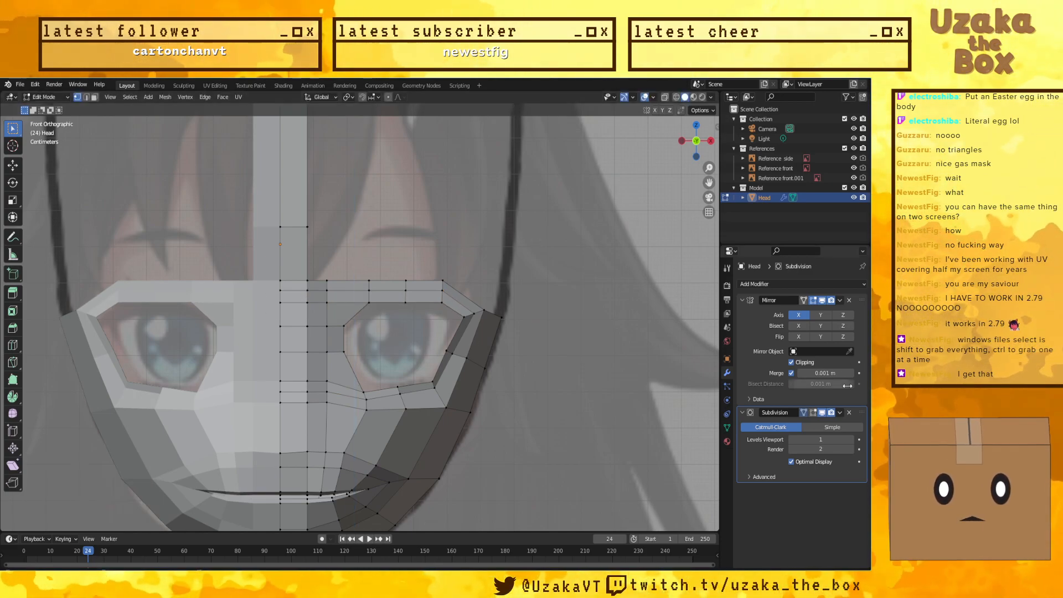
Step: Show the Subdivision modifier in Edit Mode and compare the smoothed face with the front reference in solid and wireframe shading
left_click(815, 413)
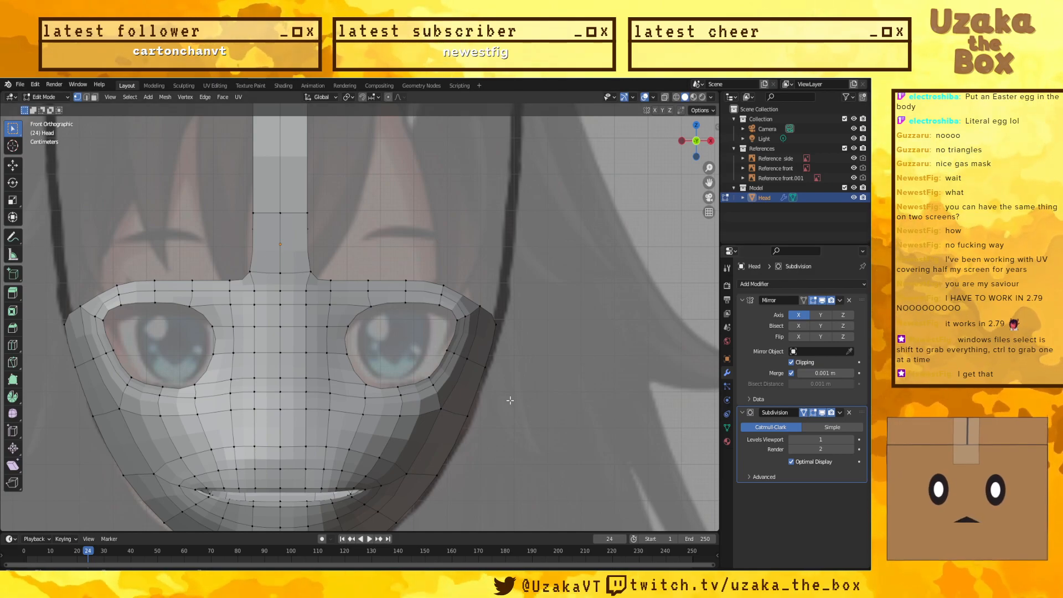
middle_click_drag(545, 376, 469, 367)
key("KP_1")
key("KP_1")
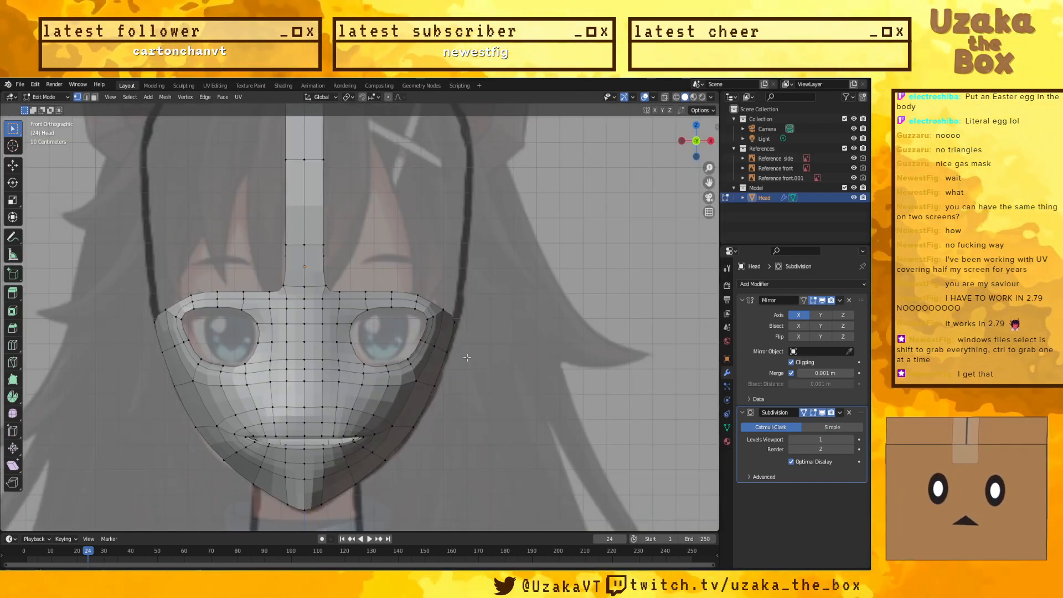
key("shift+z")
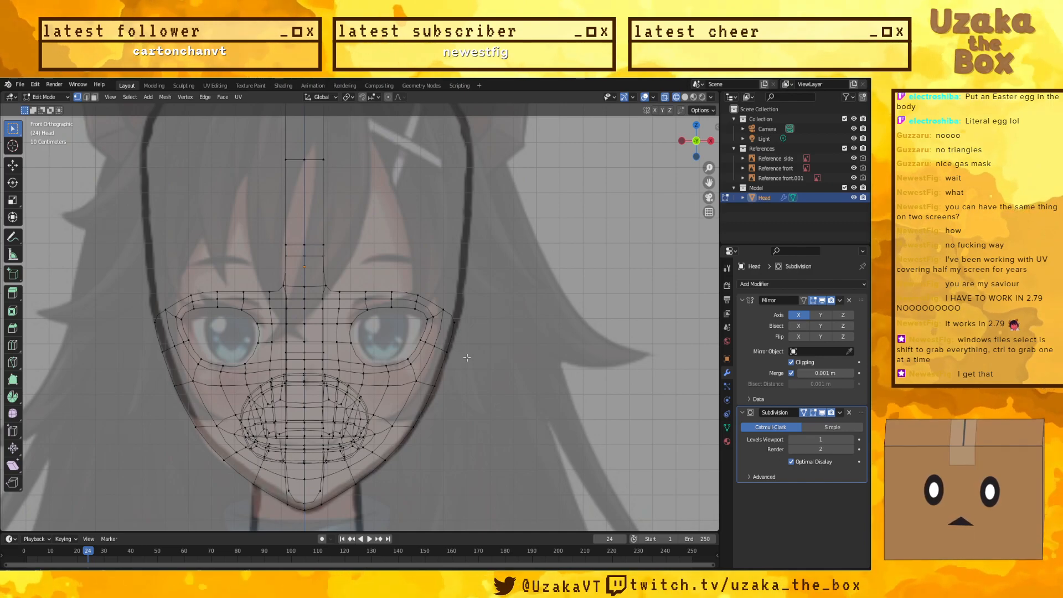
key("shift+z")
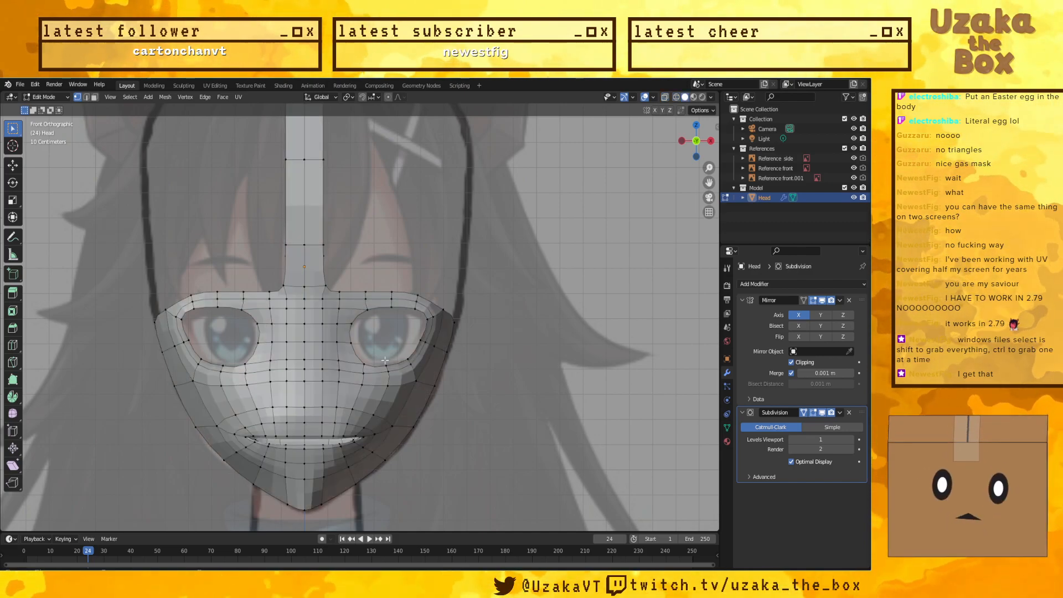
Step: Stop fitting the edit cage to the subdivided surface and raise the eye opening's lower inner vertex about 0.011 m
scroll(378, 394, "up", 3)
left_click_drag(382, 389, 362, 405)
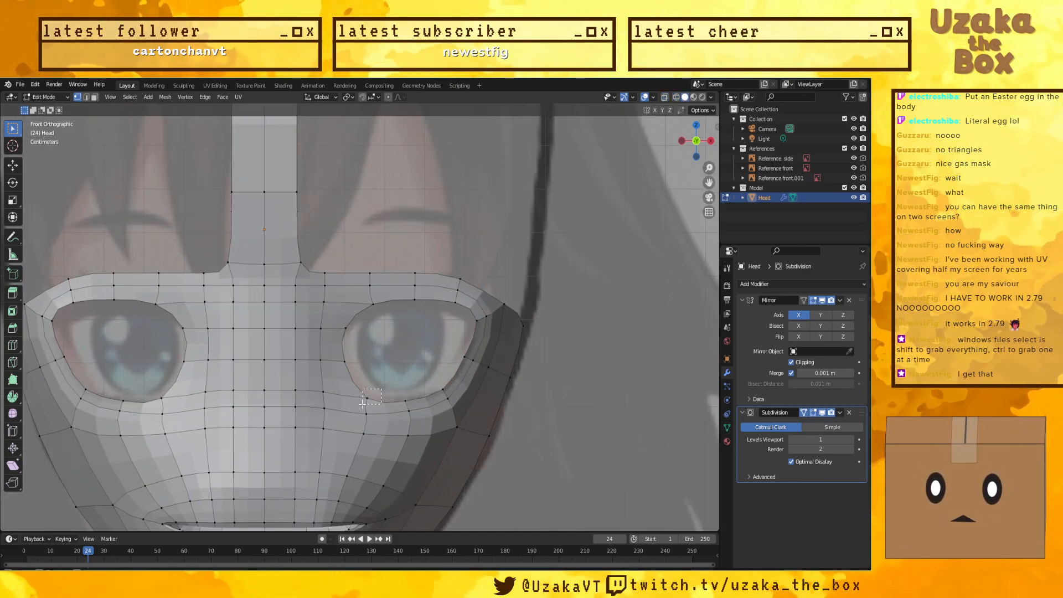
left_click(813, 413)
key("g")
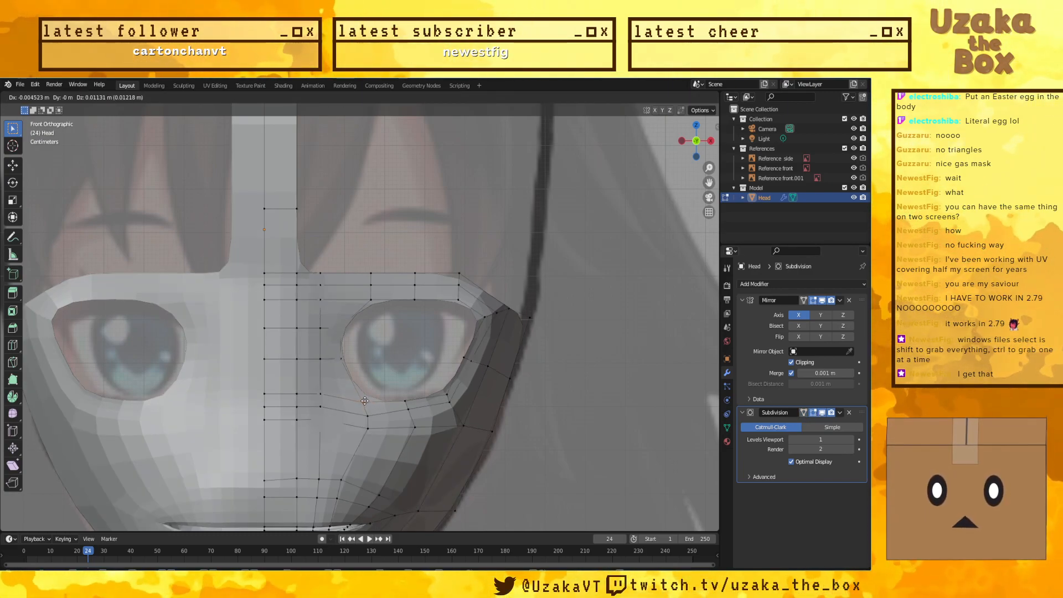
left_click(364, 402)
Step: In wireframe, shift the eye opening's lower inner vertex about 0.012 m along X and 0.008 m along Z, and hide the subdivision preview
key("alt+z")
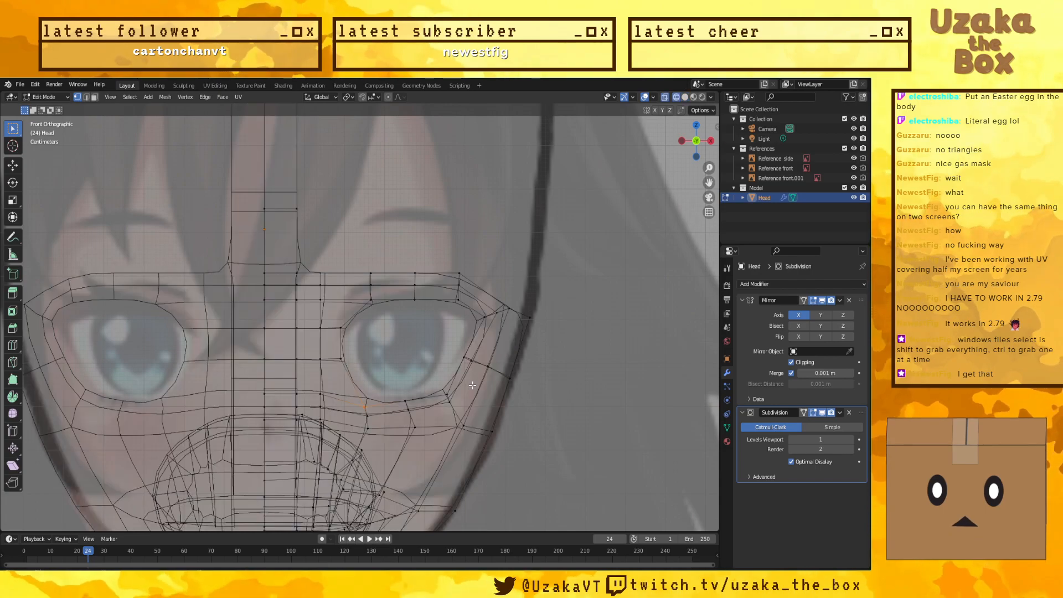
key("g")
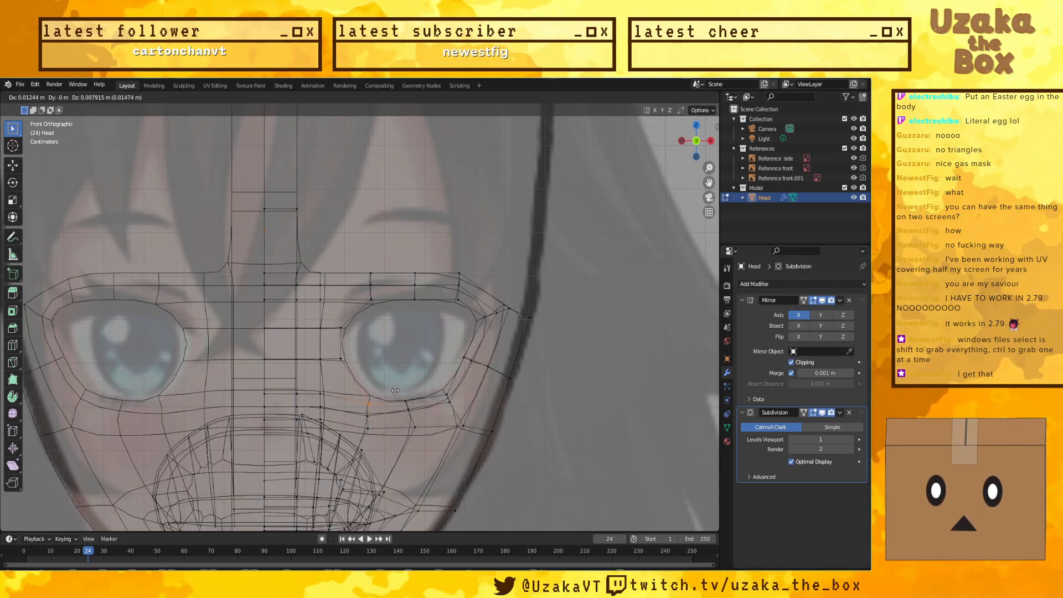
left_click(395, 391)
left_click(805, 416)
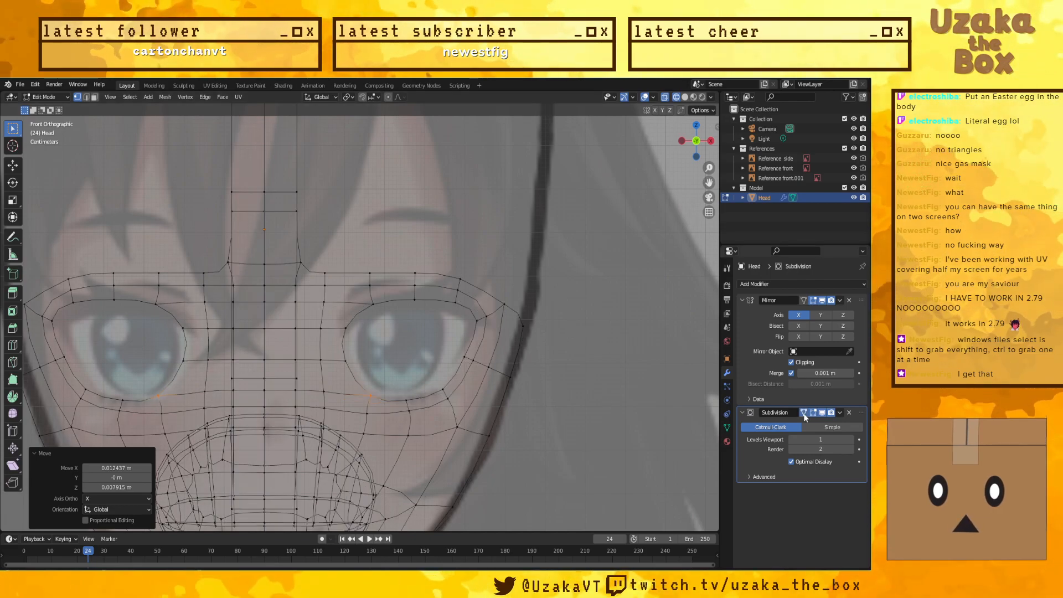
left_click(813, 413)
key("shift+z")
scroll(405, 401, "down", 1)
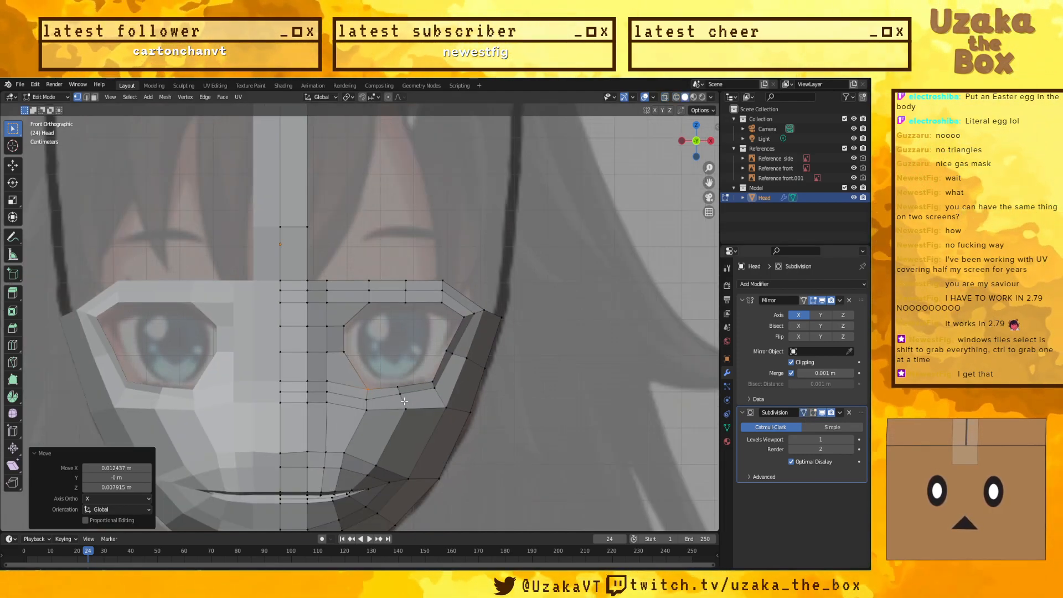
Step: Align the vertex column beneath the middle of the eye by scaling it to 0 along X
left_click_drag(394, 382, 410, 419)
key("s")
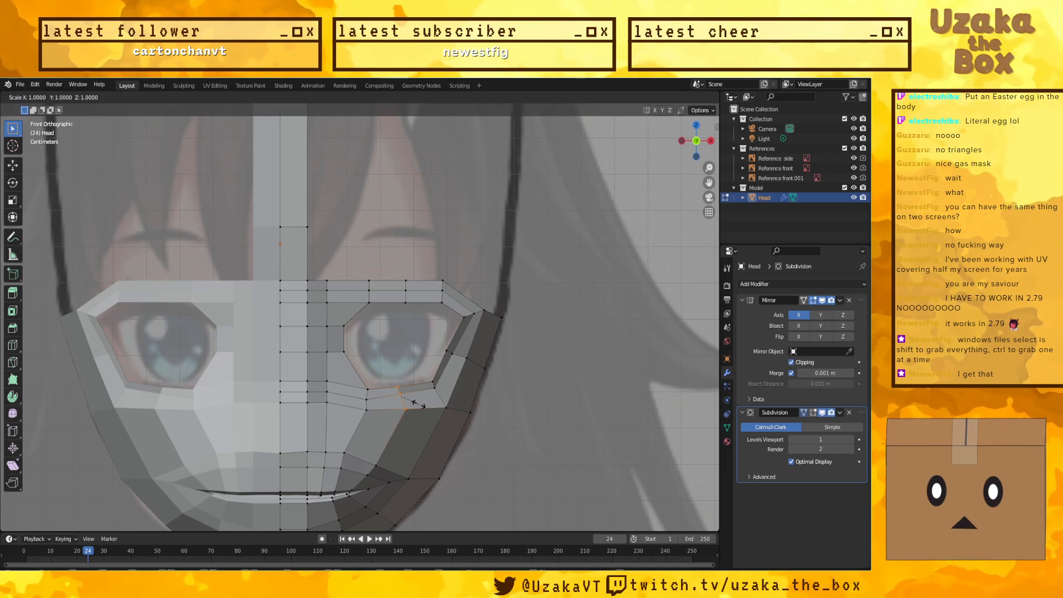
key("x")
key("0")
key("Return")
key("Escape")
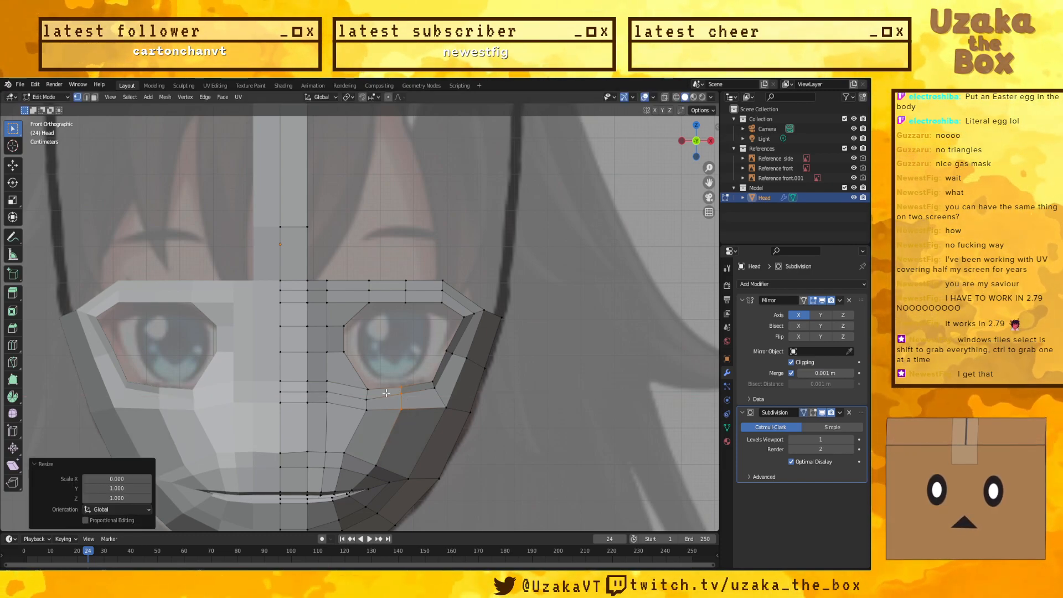
Step: Align the vertex column beneath the inner part of the eye by scaling it to 0 along X
left_click_drag(357, 413, 356, 419)
key("s")
key("x")
key("0")
key("Return")
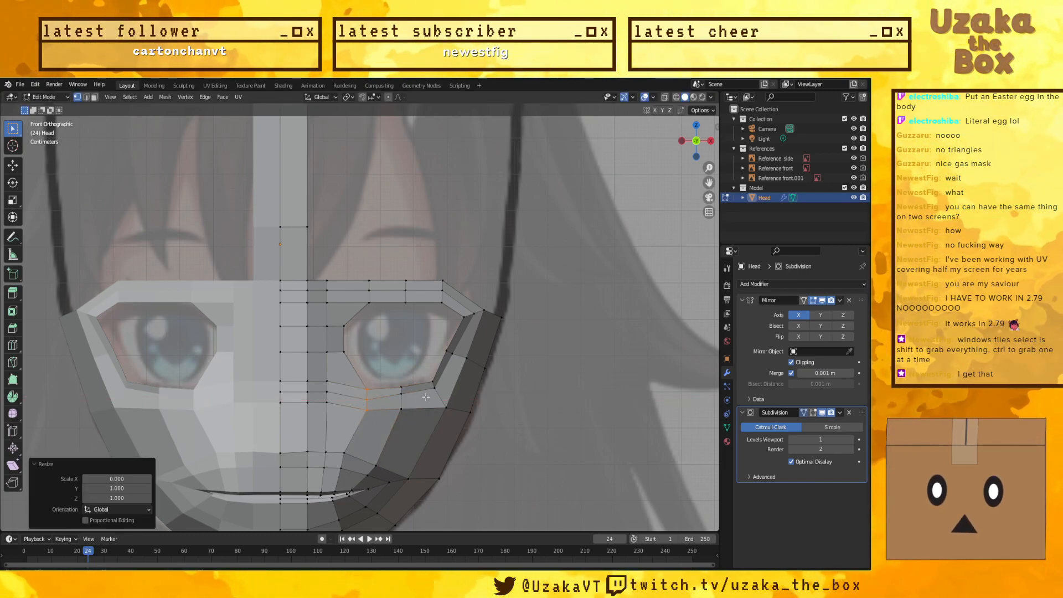
Step: Select the eye opening's lower outer corner and check the smoothed eye shape by briefly showing the Subdivision modifier in Edit Mode
left_click_drag(432, 382, 464, 429)
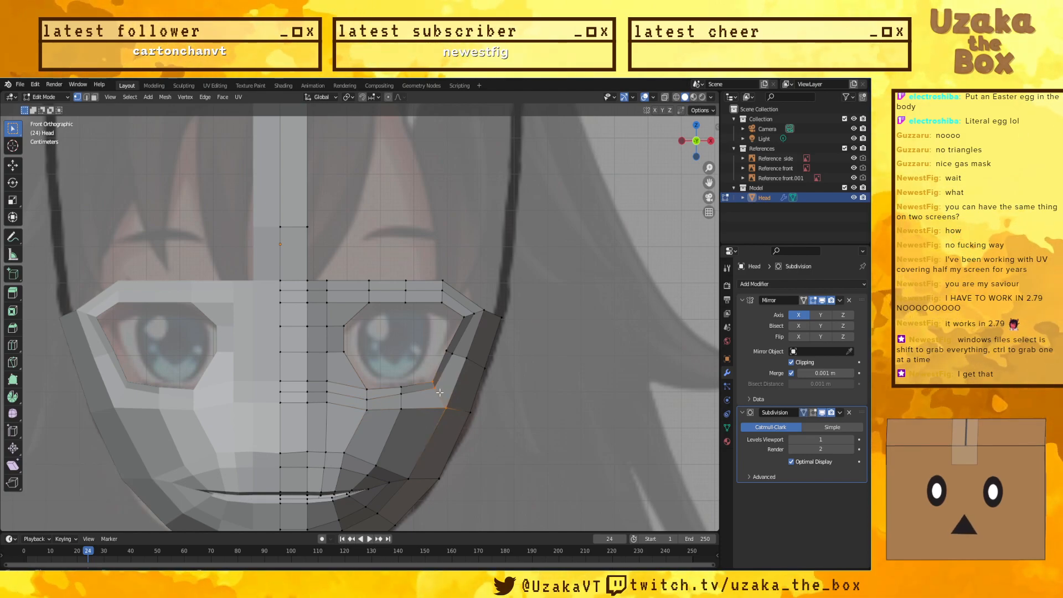
left_click_drag(431, 378, 432, 379)
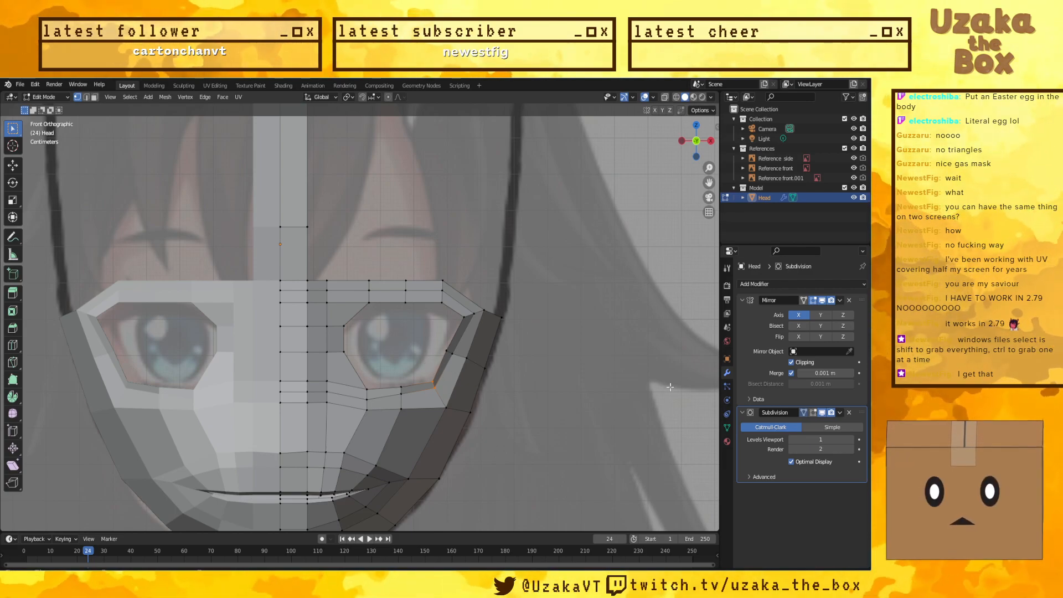
left_click(812, 413)
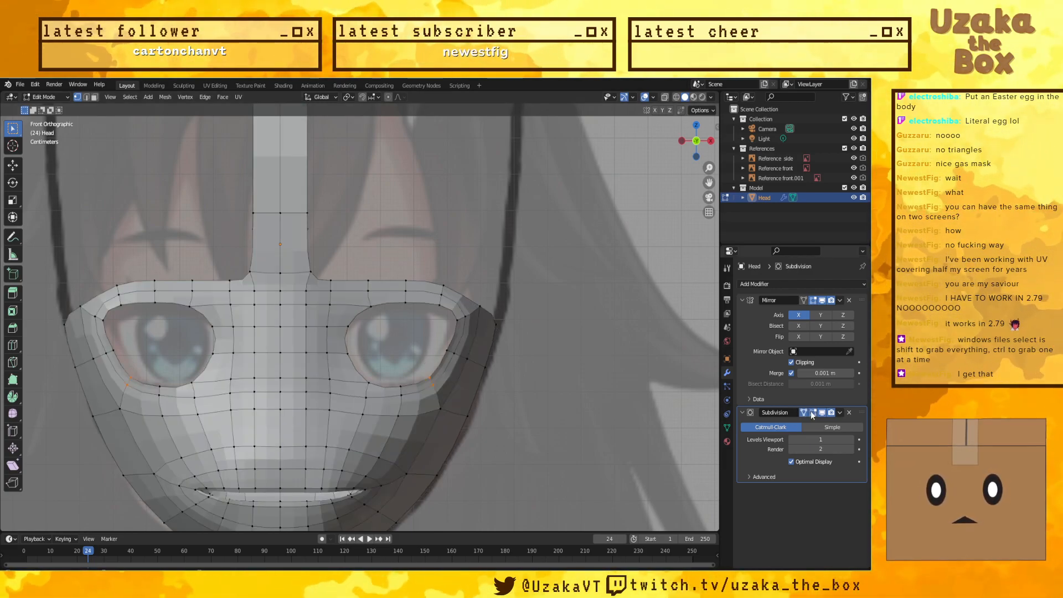
left_click(812, 413)
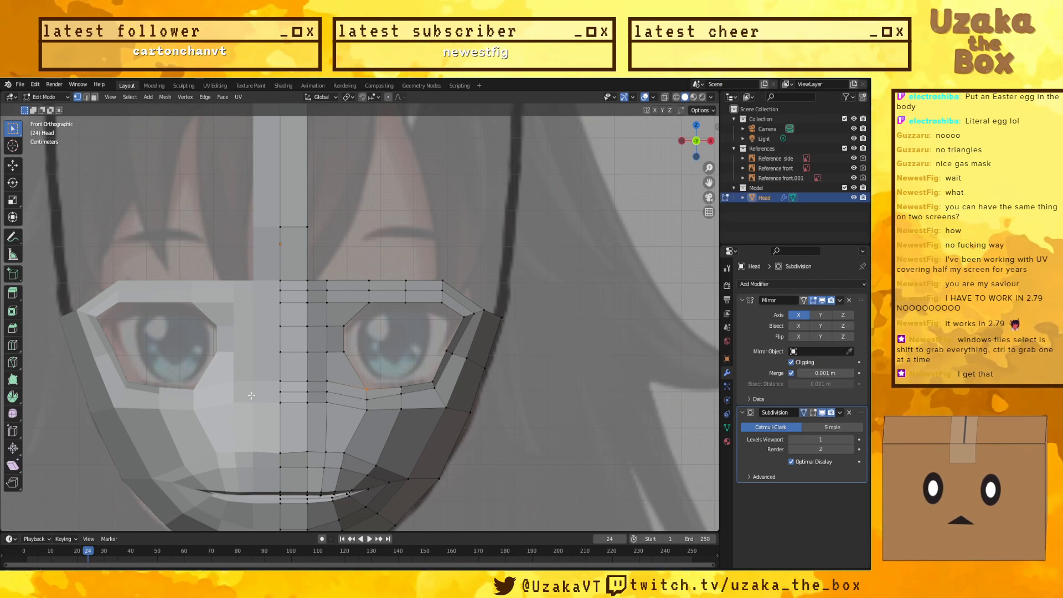
Step: Level the vertex row just above the upper lip by scaling it to 0 along Z
scroll(252, 396, "down", 2)
middle_click_drag(233, 363, 343, 330, "shift")
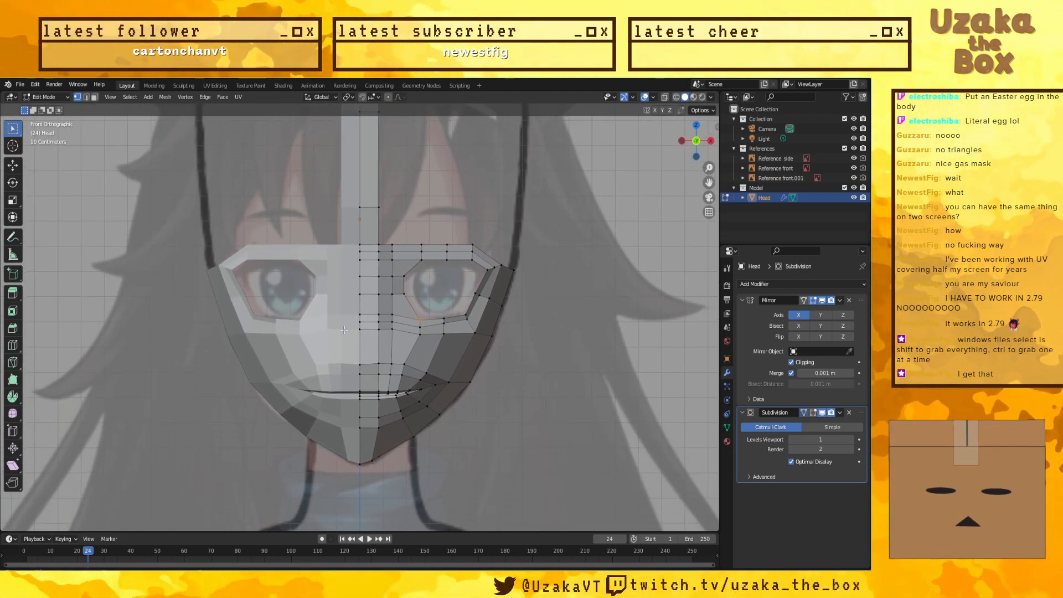
left_click_drag(353, 359, 422, 366)
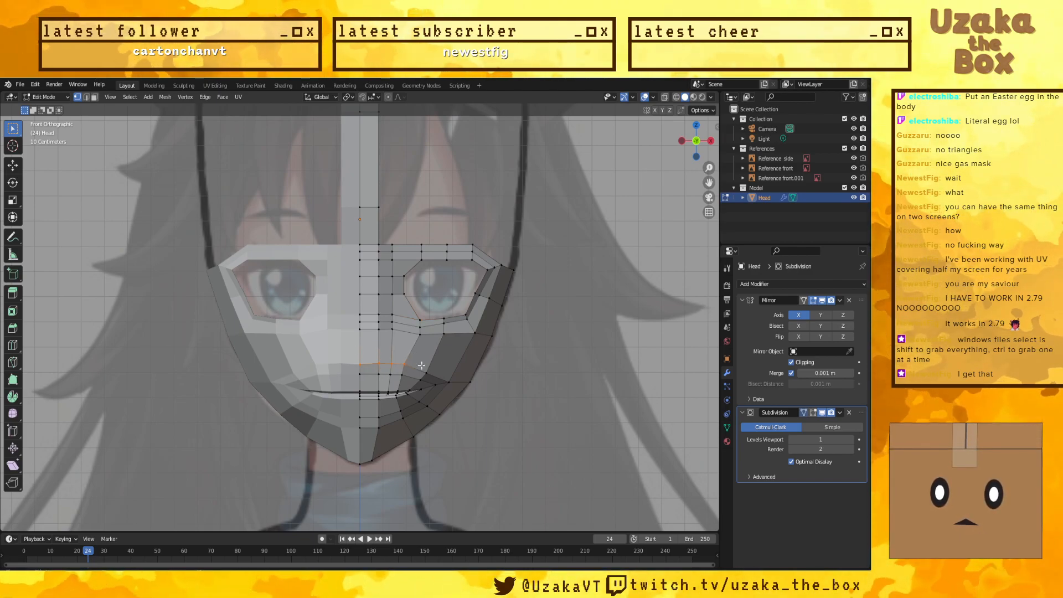
key("s")
key("x")
key("0")
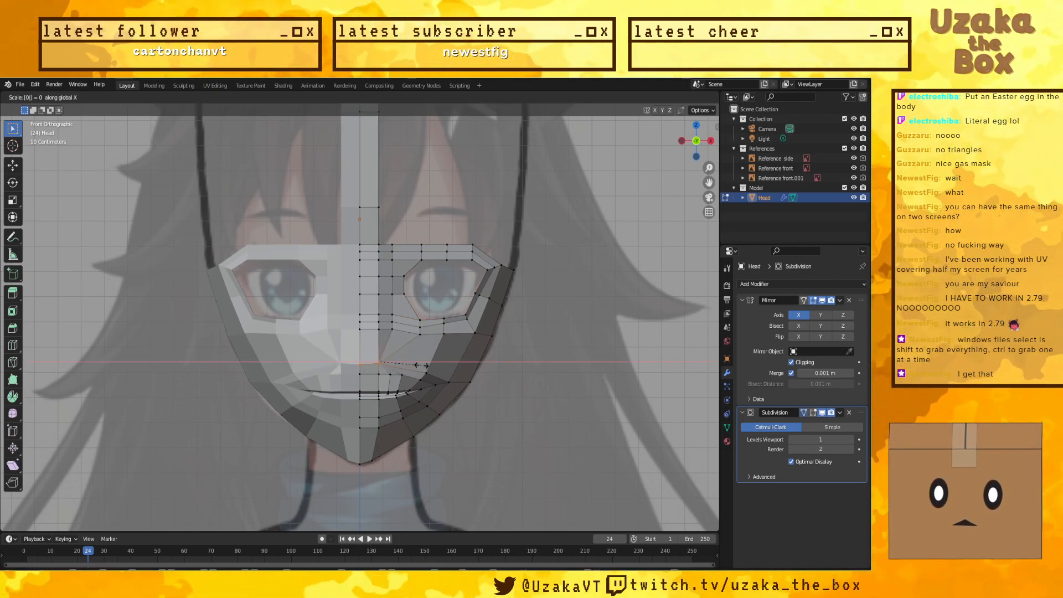
key("z")
key("Return")
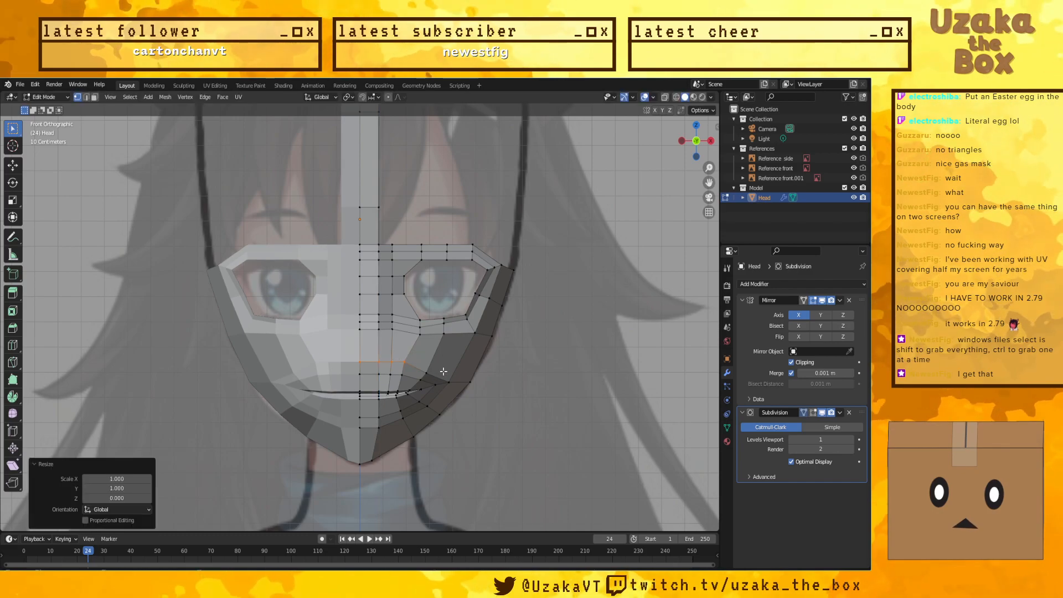
Step: Raise the vertex above the outer mouth corner about 0.018 m along Z
key("g")
key("z")
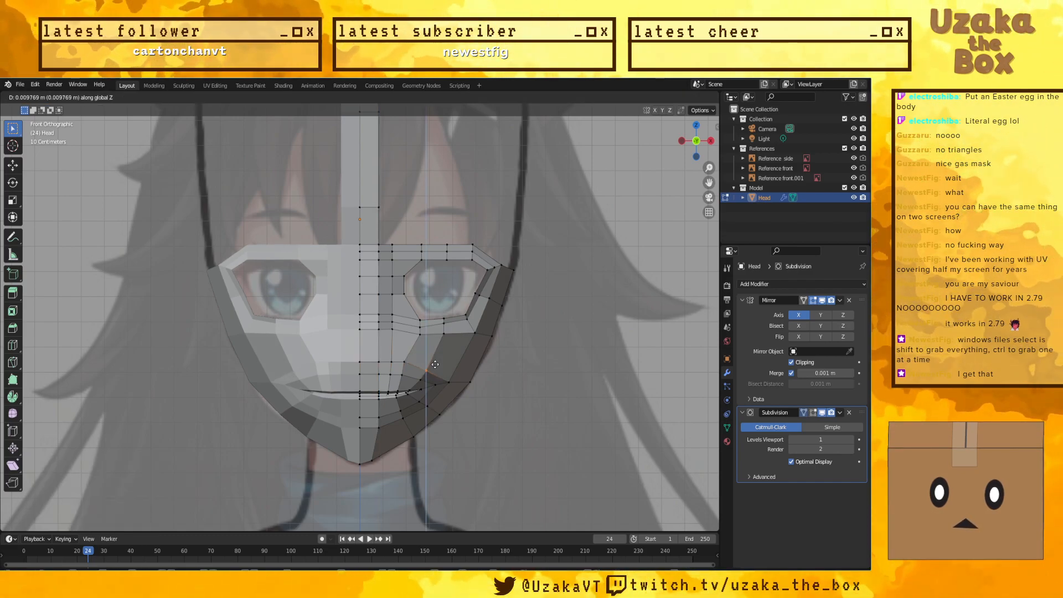
left_click(436, 362)
Step: Add a single loop cut running from the lower lip down to the jawline, slid slightly outward
scroll(426, 411, "up", 5)
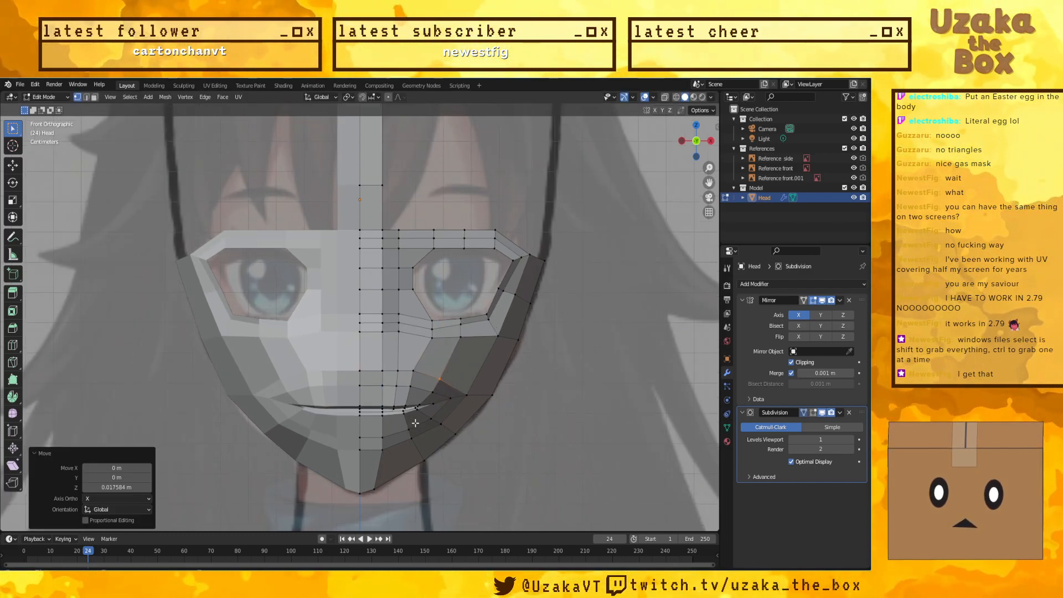
middle_click_drag(433, 404, 414, 368, "shift")
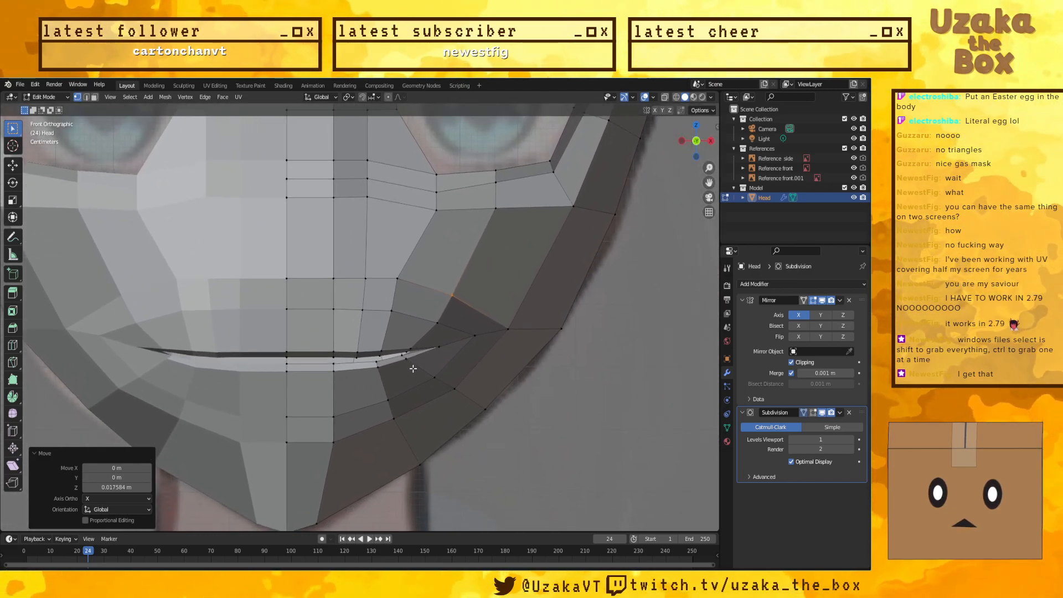
left_click(359, 393)
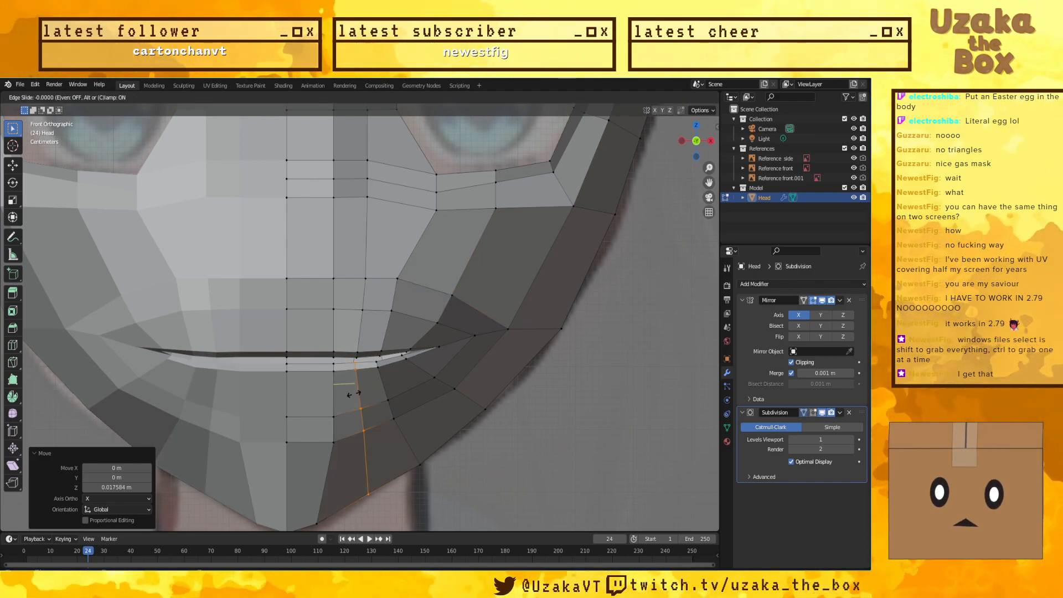
left_click(357, 394)
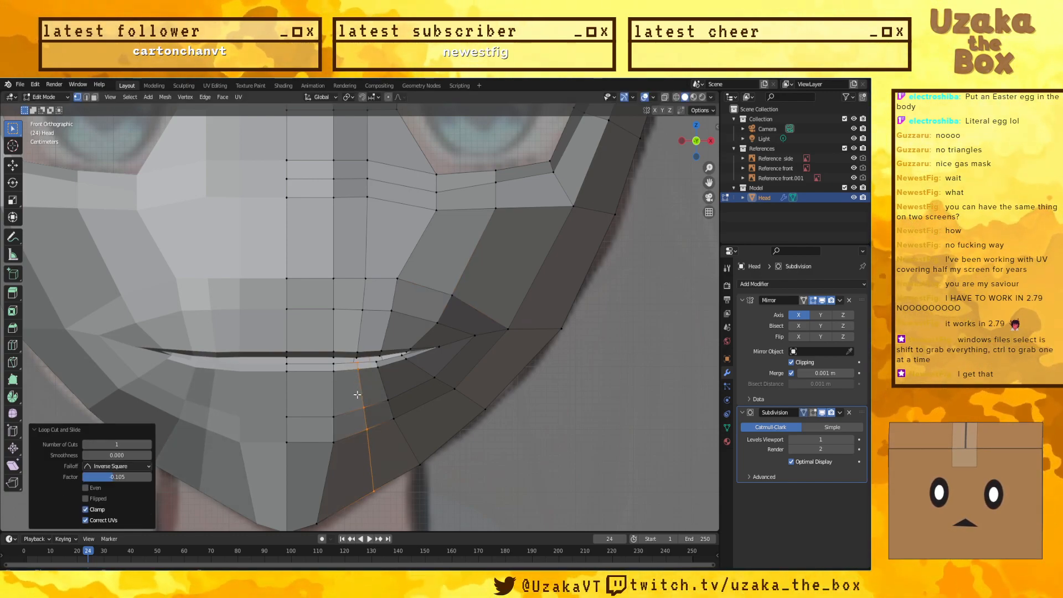
left_click(533, 467)
Step: Select the lower jawline vertex beside the chin and move it about 0.003 m along X and 0.007 m along Z
scroll(471, 476, "down", 1)
key("shift+z")
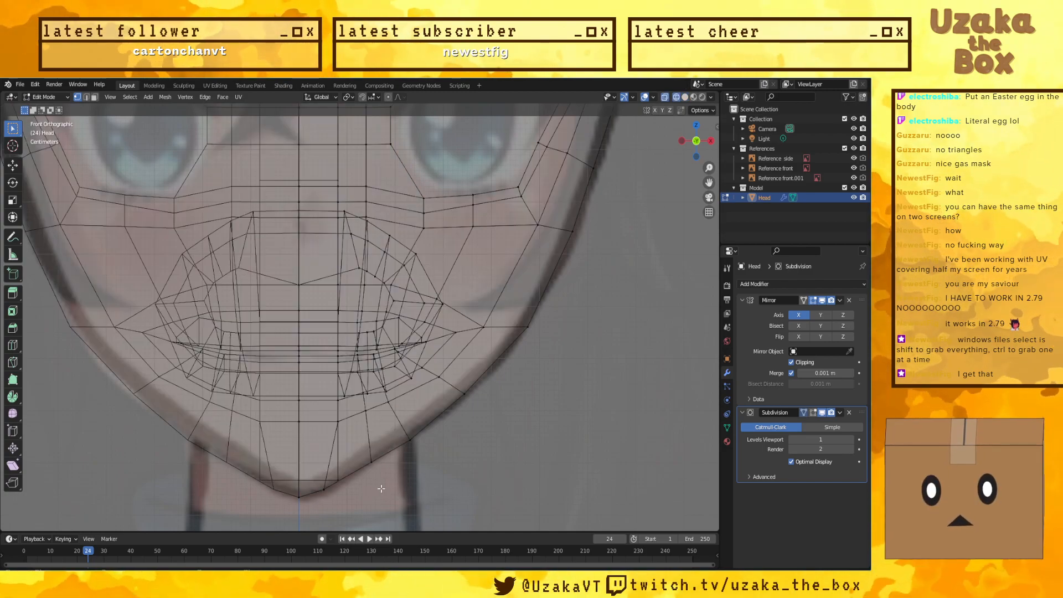
left_click(440, 450)
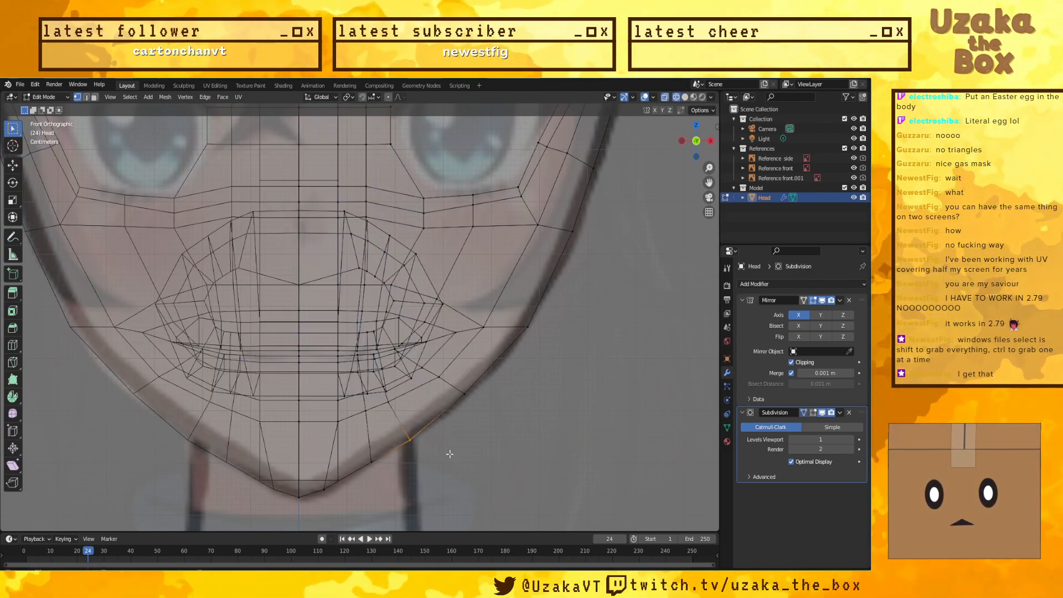
scroll(446, 451, "down", 1)
key("shift+z")
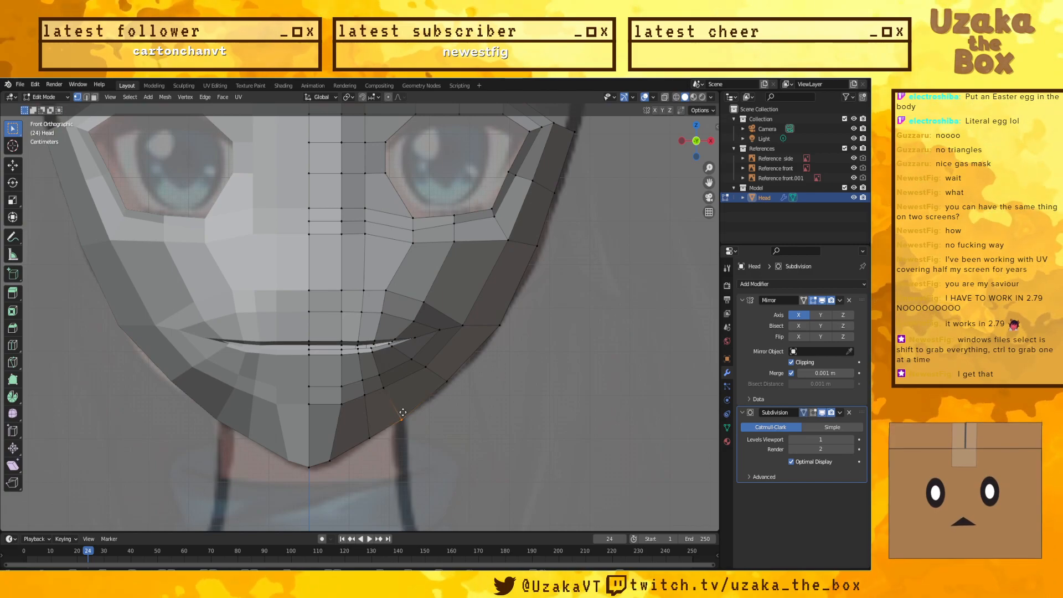
left_click(403, 414)
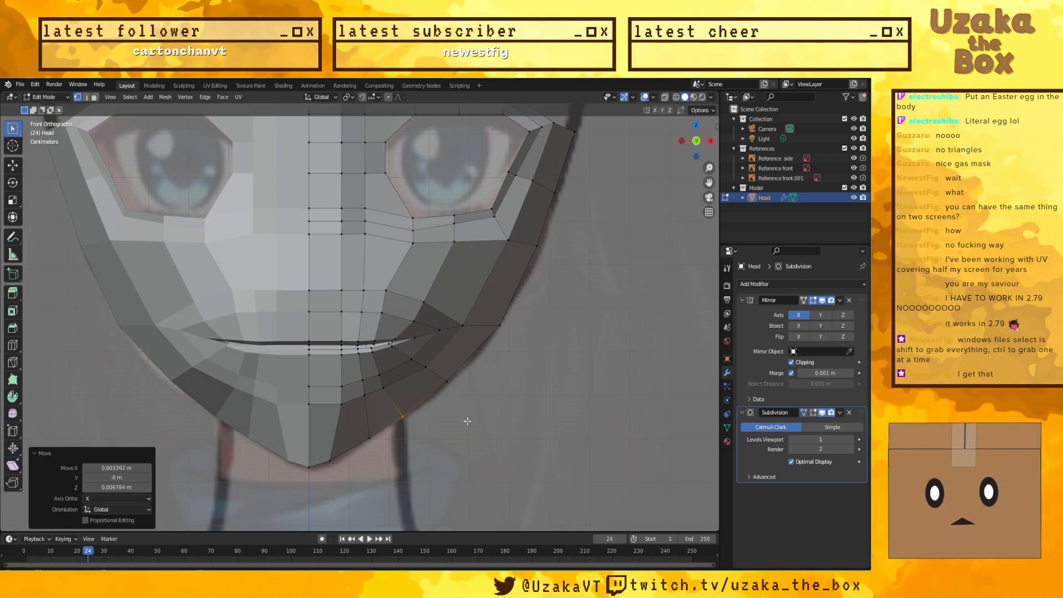
Step: Move the jaw outline vertices below the mouth corner and beside the cheek onto the reference face contour
key("g")
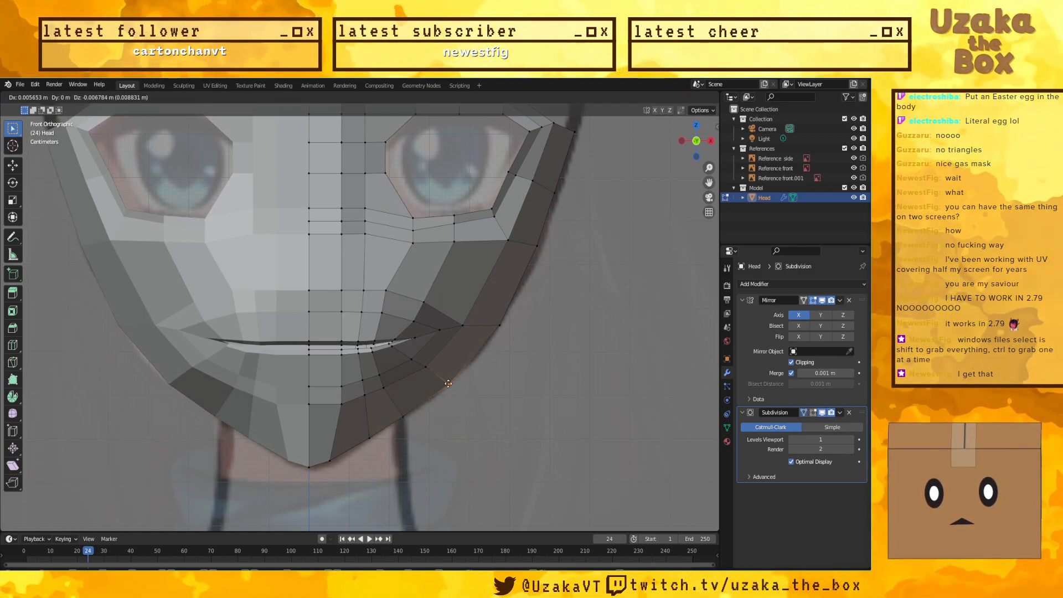
left_click(448, 383)
left_click_drag(496, 315, 495, 315)
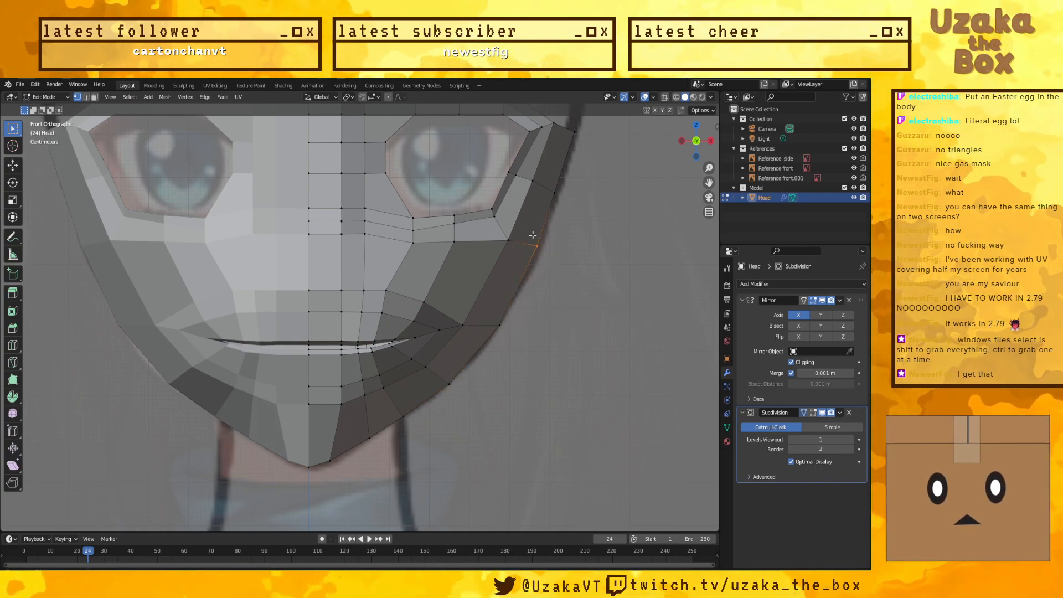
key("g")
left_click(545, 247)
Step: Fit the two outline vertices beside the eye to the reference contour, moving the upper one about -0.003 m along X
left_click(555, 193)
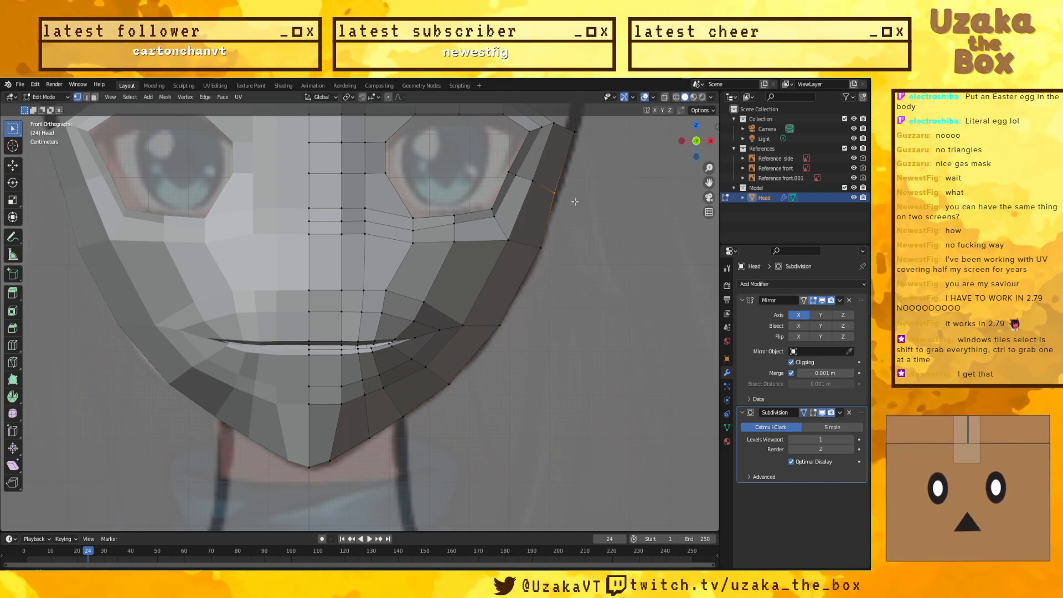
key("g")
left_click(574, 152)
left_click_drag(580, 126, 581, 126)
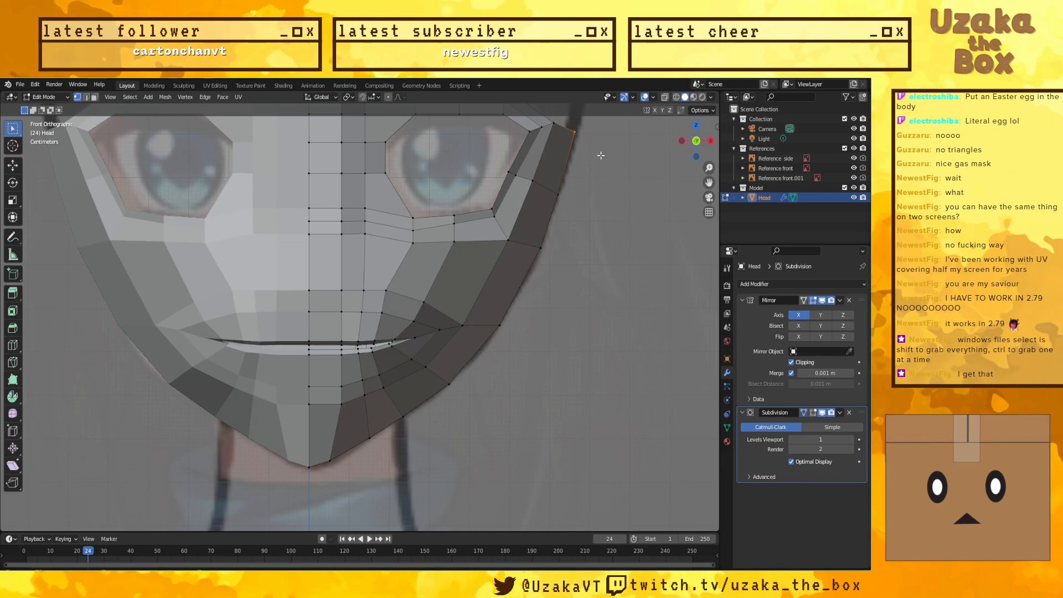
key("g")
left_click(600, 155)
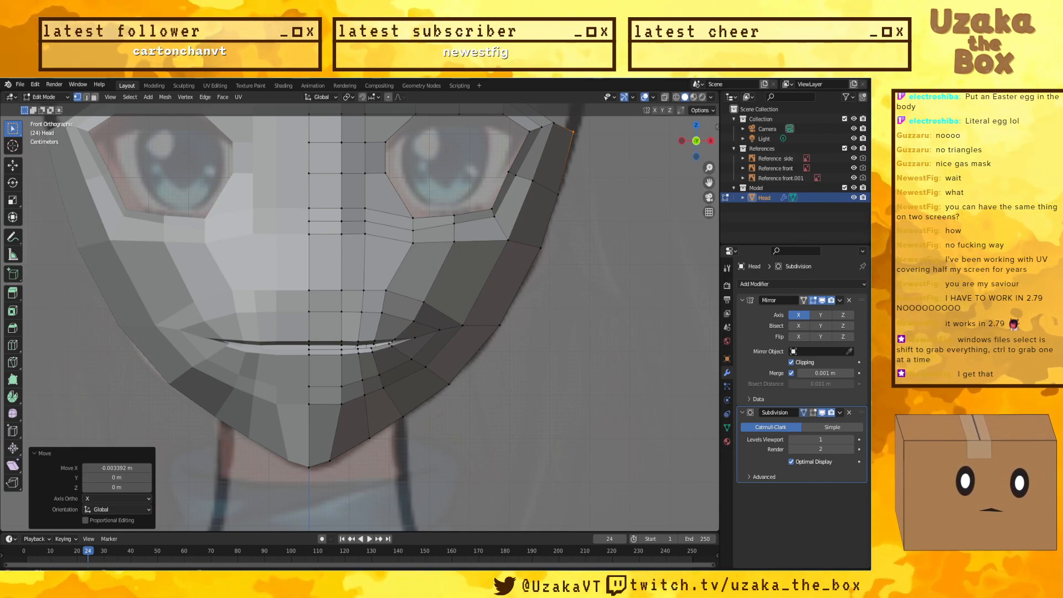
Step: Straighten the vertex column nearest the centre line, from brow to chin, by scaling it to 0 along X
scroll(498, 260, "down", 1)
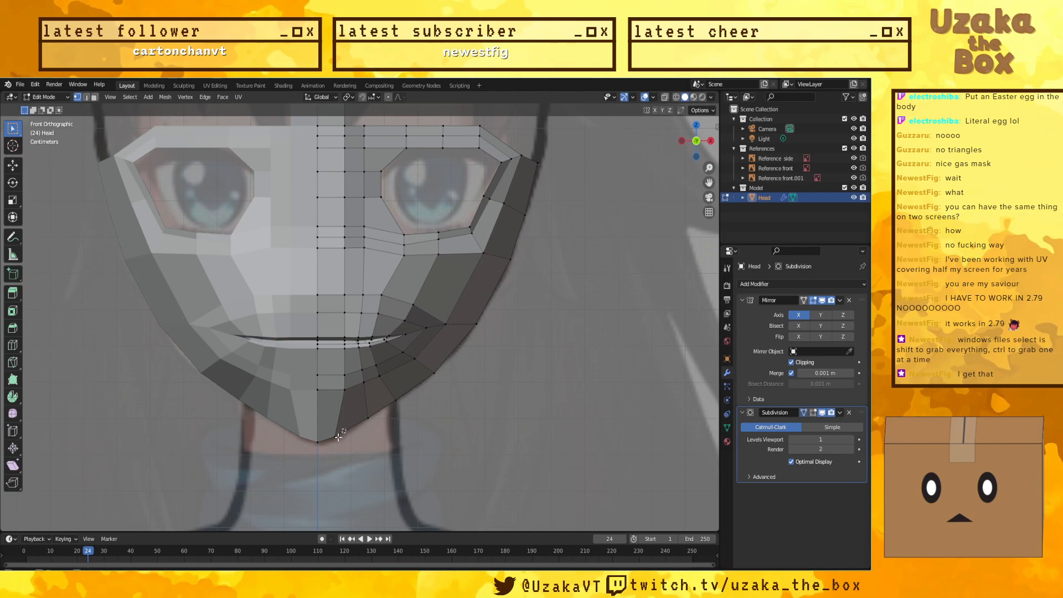
left_click_drag(353, 369, 332, 444)
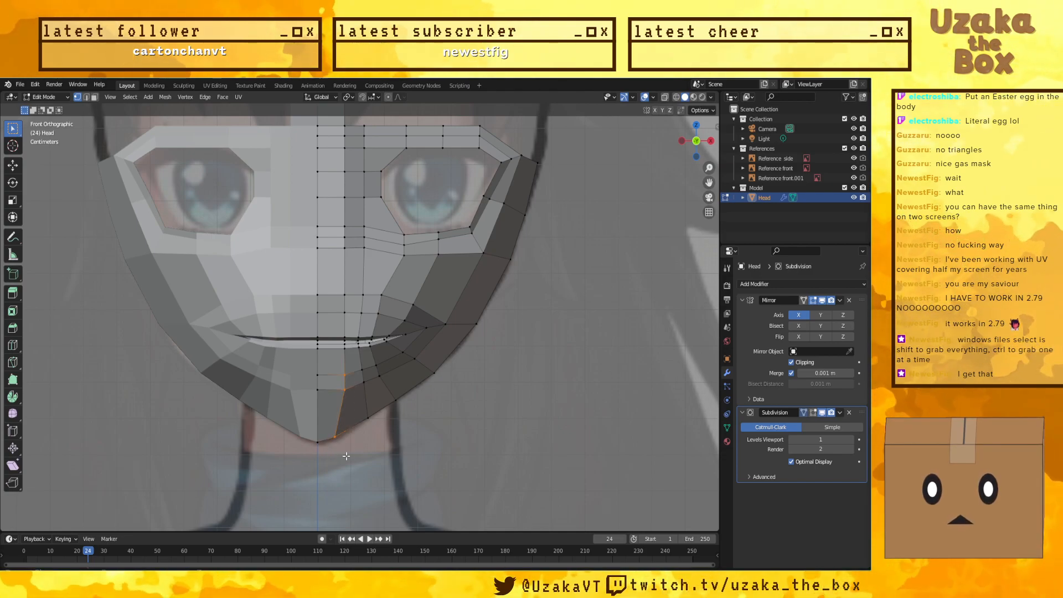
scroll(339, 349, "down", 1)
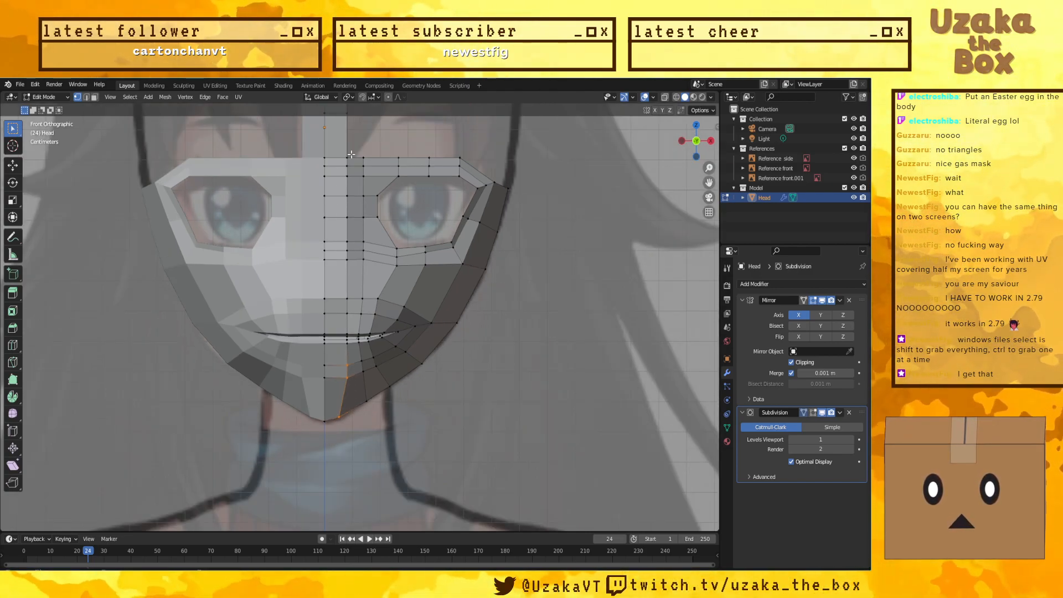
left_click_drag(351, 155, 339, 442)
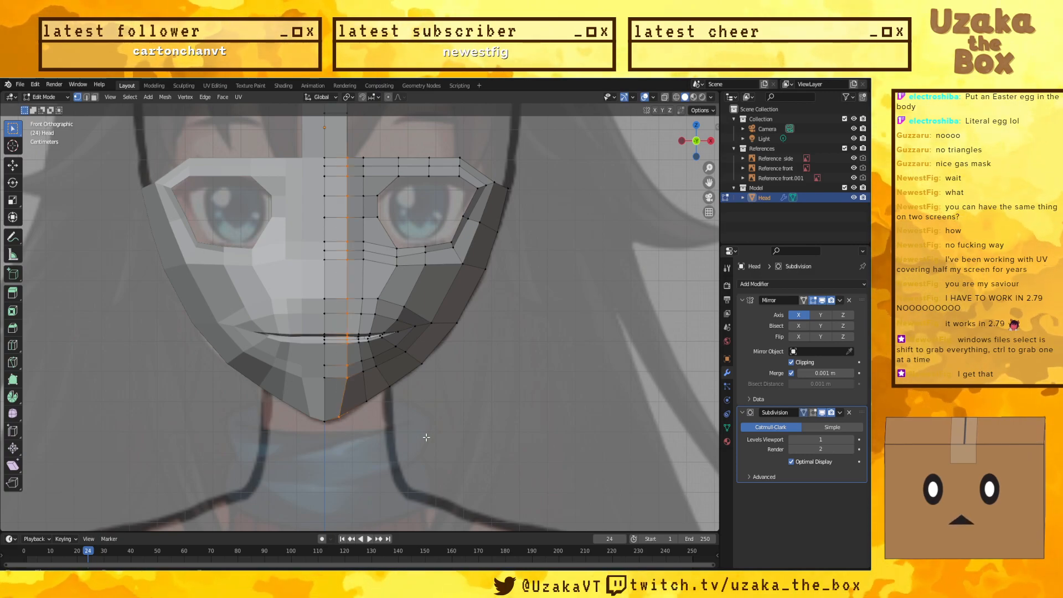
key("s")
key("x")
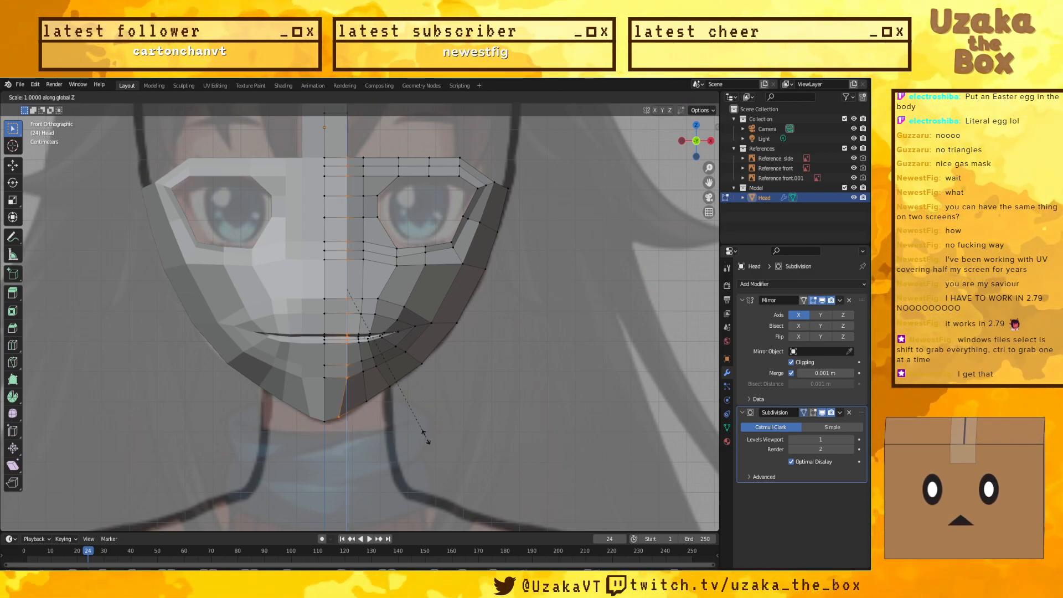
type("0")
key("Return")
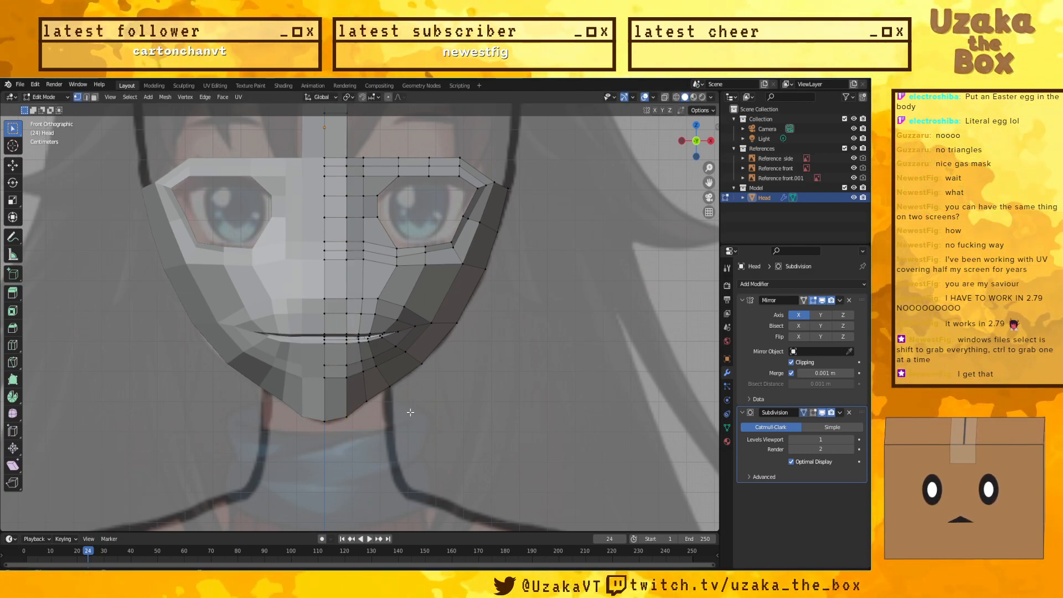
Step: Straighten the second vertex column from the centre line, from brow to jaw, by scaling it to 0 along X
left_click(371, 414)
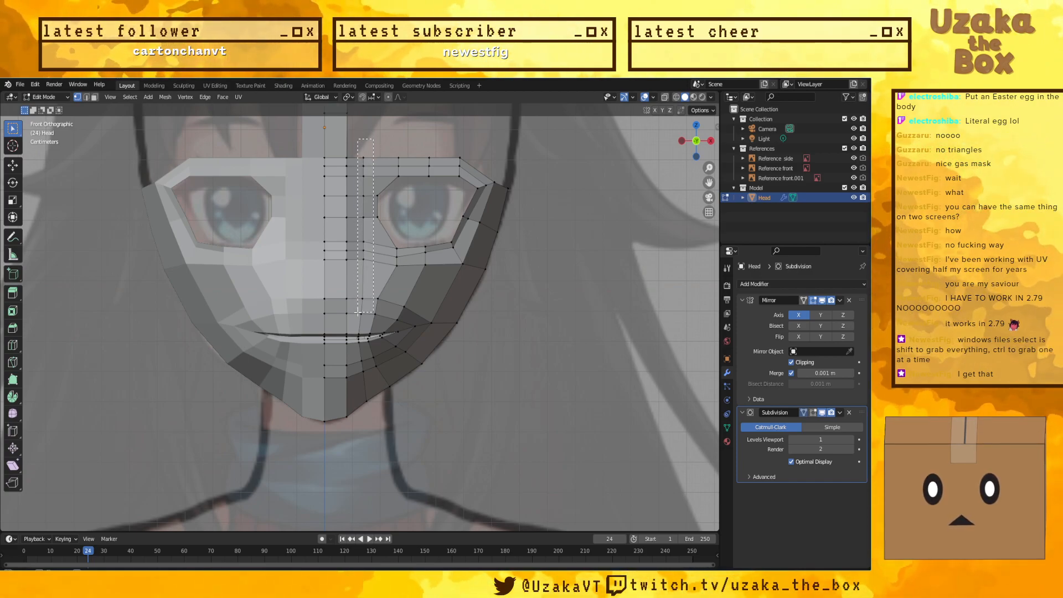
left_click(356, 365, "ctrl")
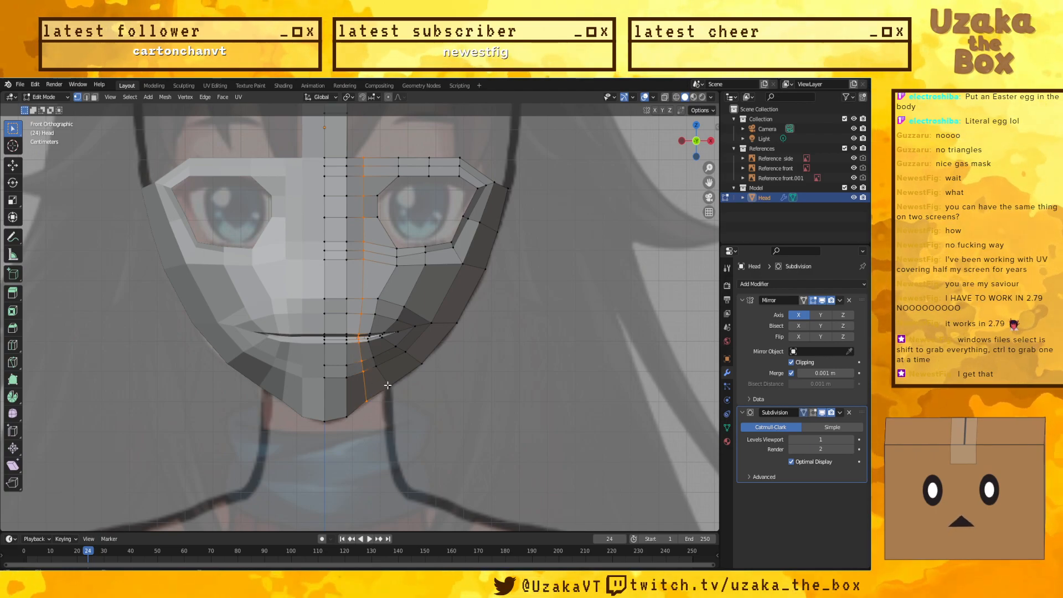
key("Tab")
key("Tab")
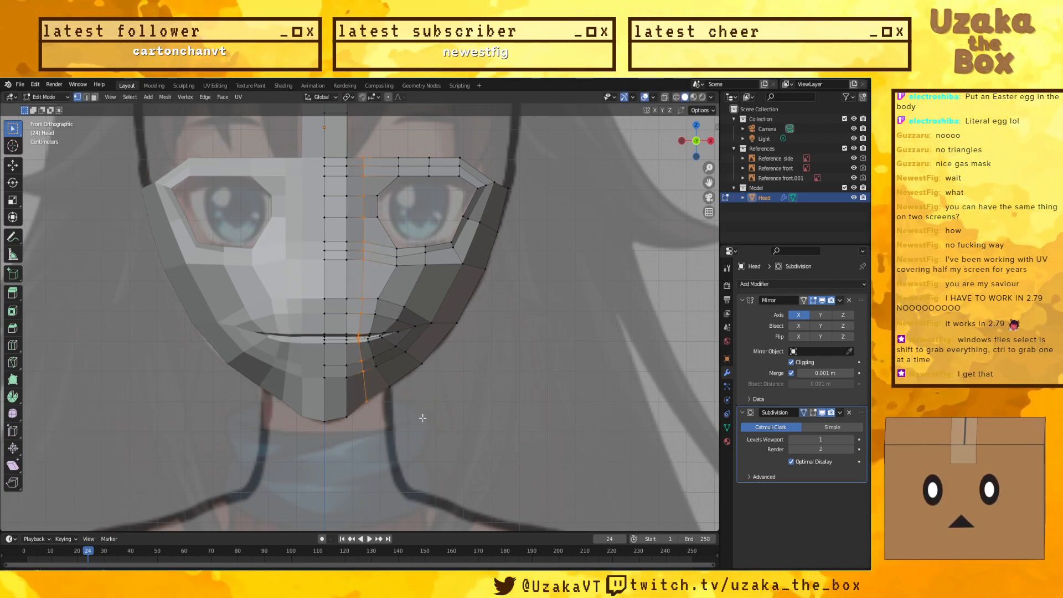
right_click(410, 420)
key("Tab")
key("Tab")
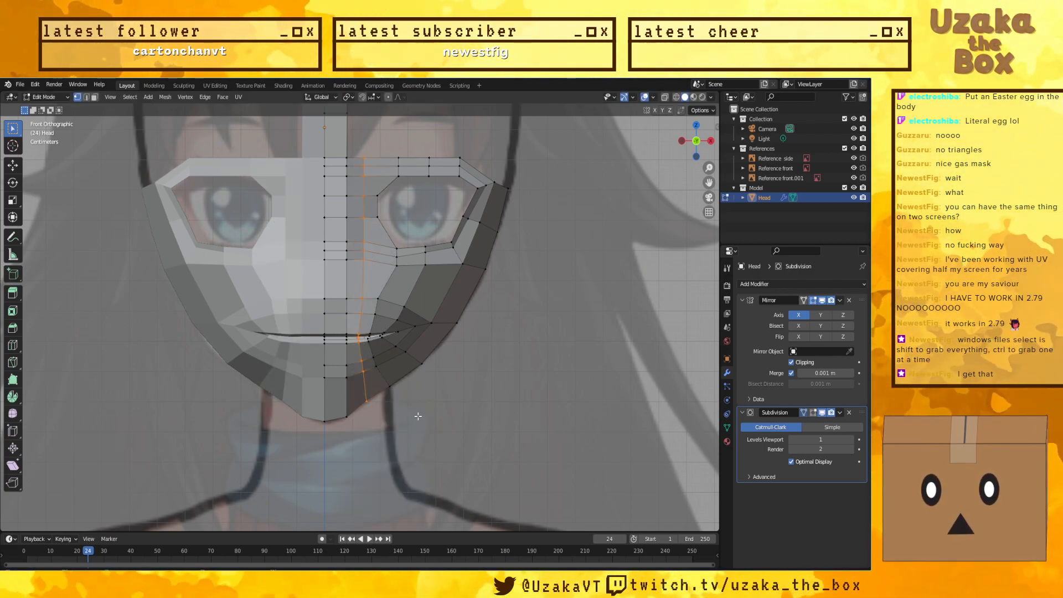
key("s")
key("x")
key("0")
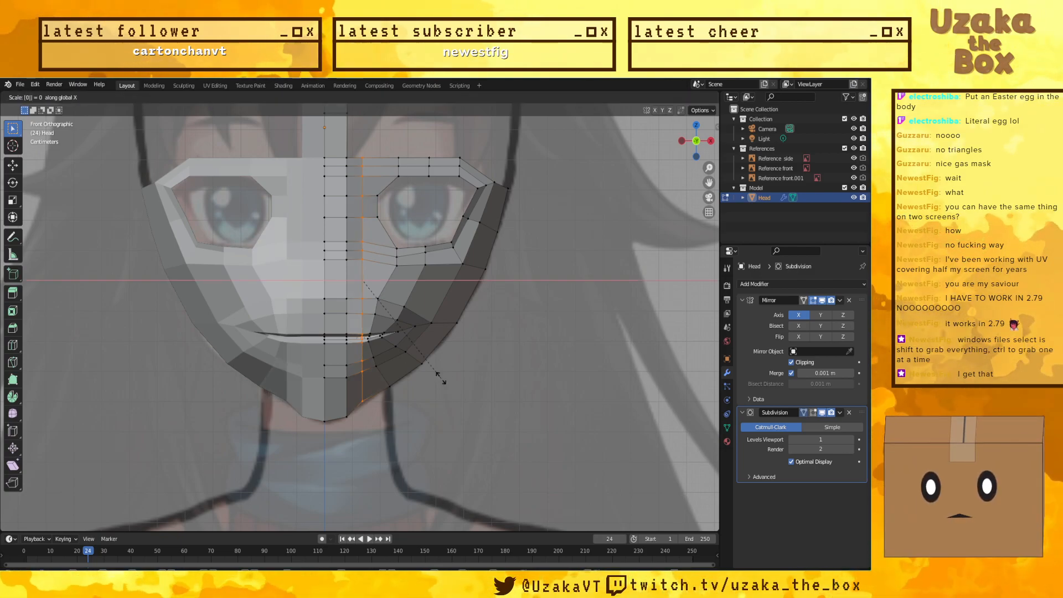
key("Return")
Step: Viewing the head from behind, raise the vertex at the back of the mouth cavity about 0.044 m along Z
scroll(441, 378, "down", 5)
middle_click_drag(442, 379, 260, 390)
scroll(245, 389, "up", 3)
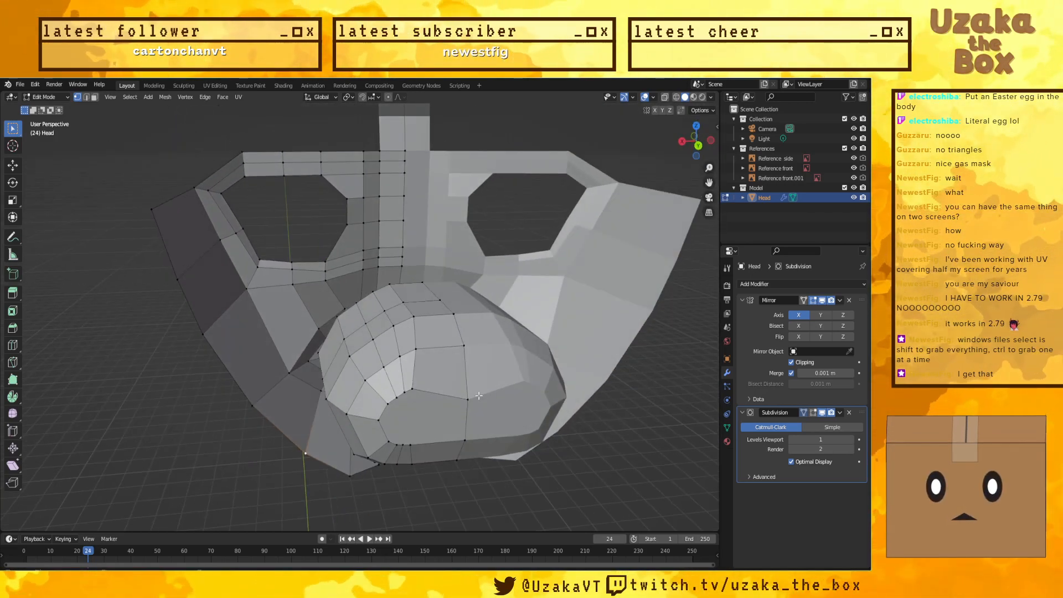
key("g")
key("z")
left_click(471, 380)
Step: In the side view, move the vertices on the front of the chin about -0.018 m along Y to meet the reference profile
middle_click_drag(471, 379, 390, 472)
scroll(476, 402, "up", 3)
key("KP_1")
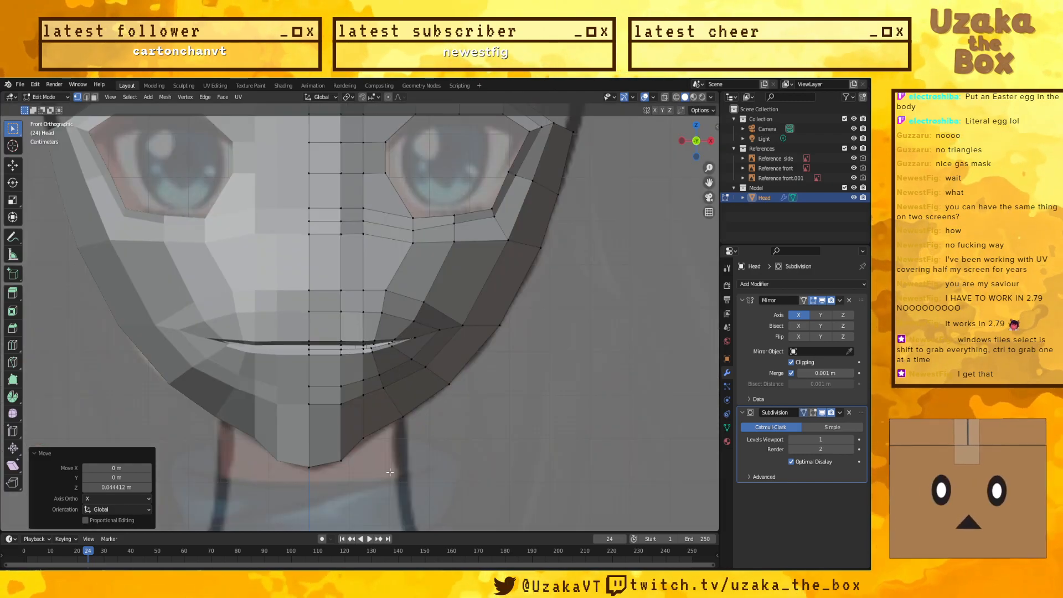
key("KP_3")
key("KP_1")
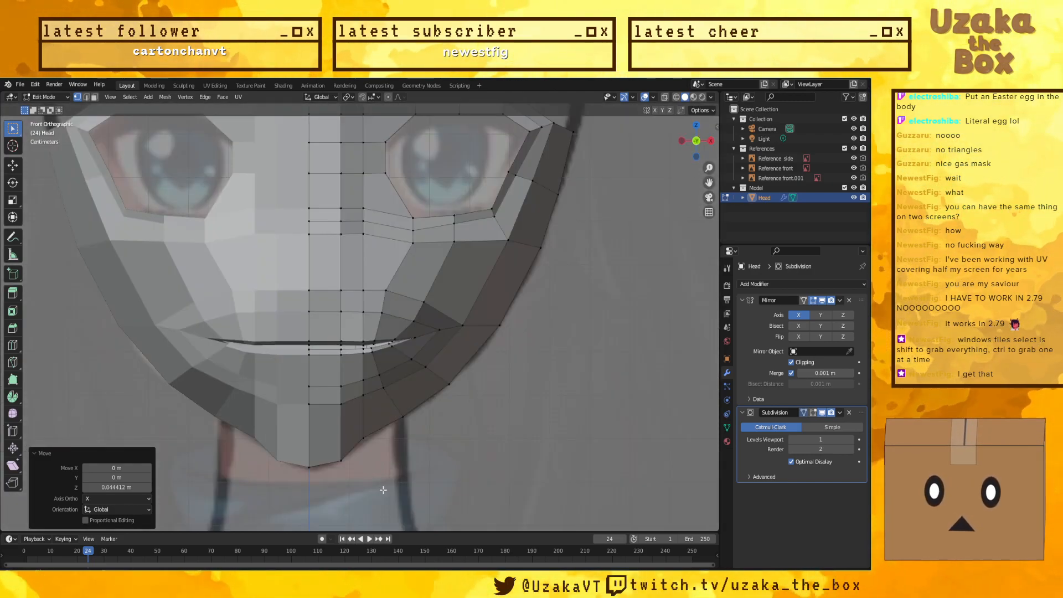
left_click_drag(382, 489, 299, 458)
key("KP_3")
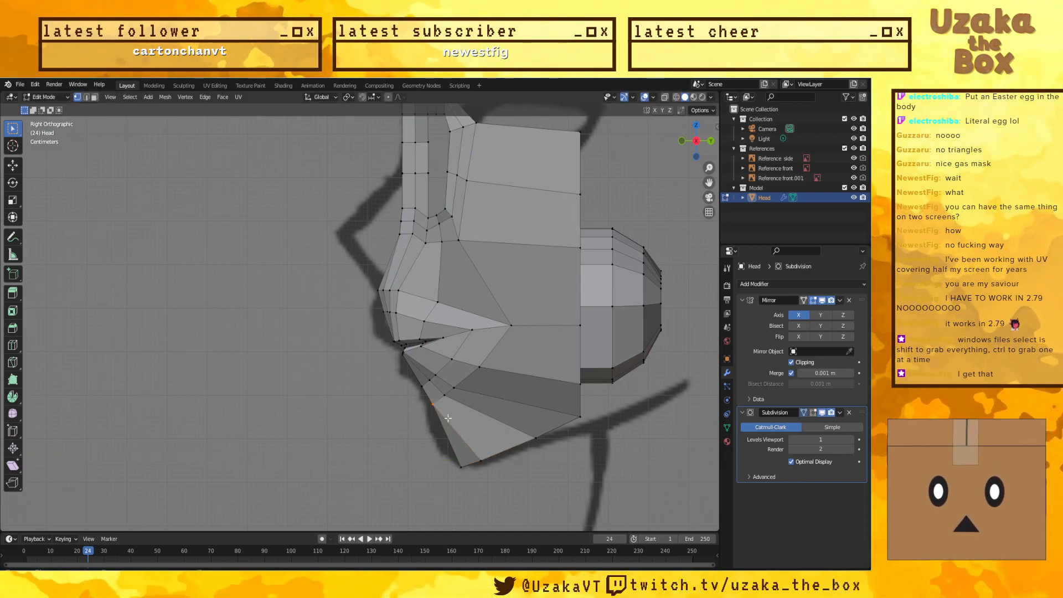
key("shift+z")
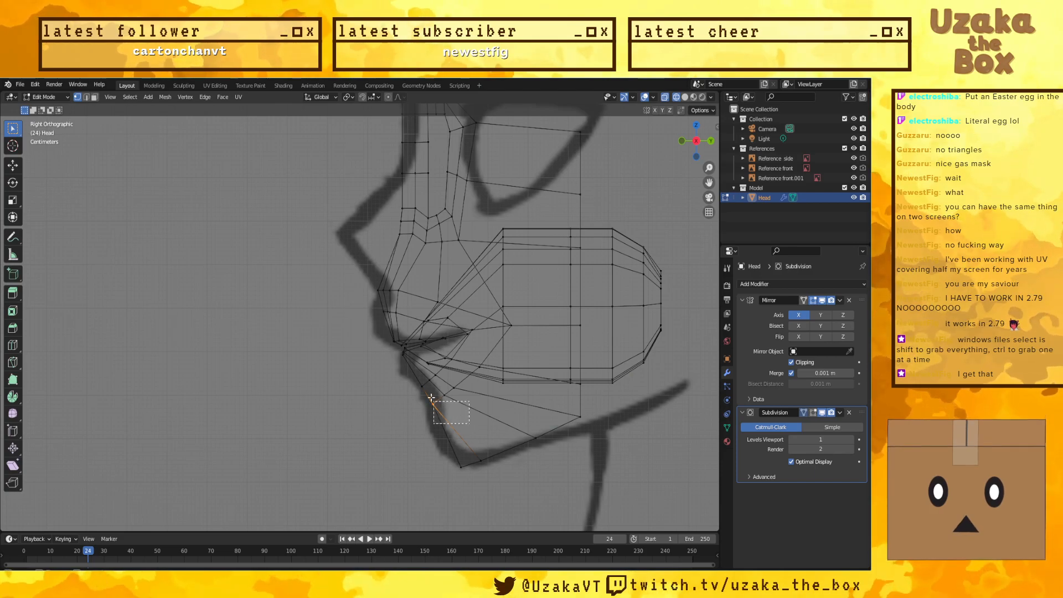
left_click_drag(419, 395, 419, 395)
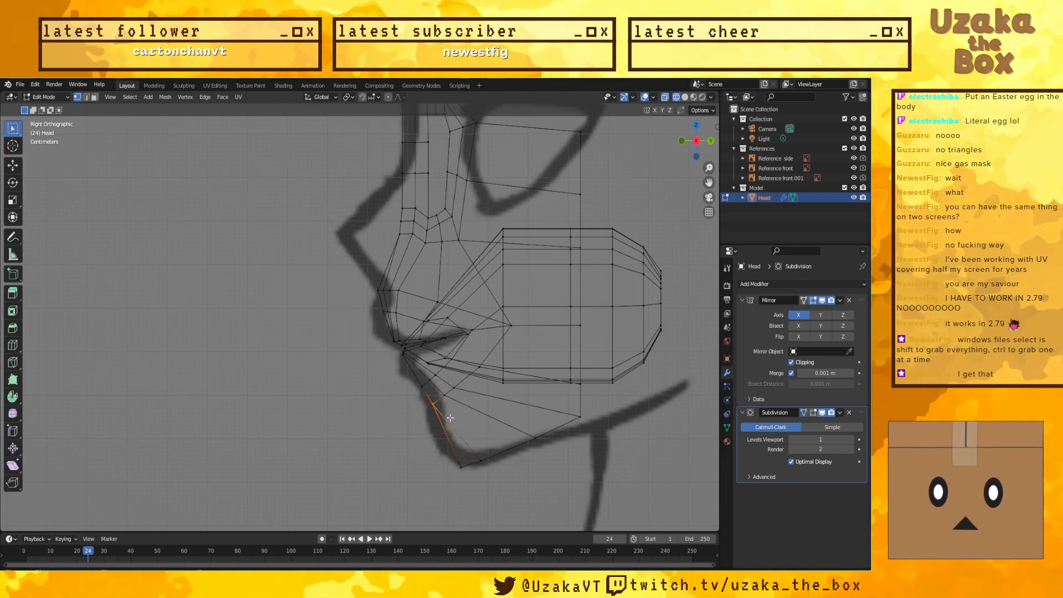
key("g")
key("y")
left_click(443, 417)
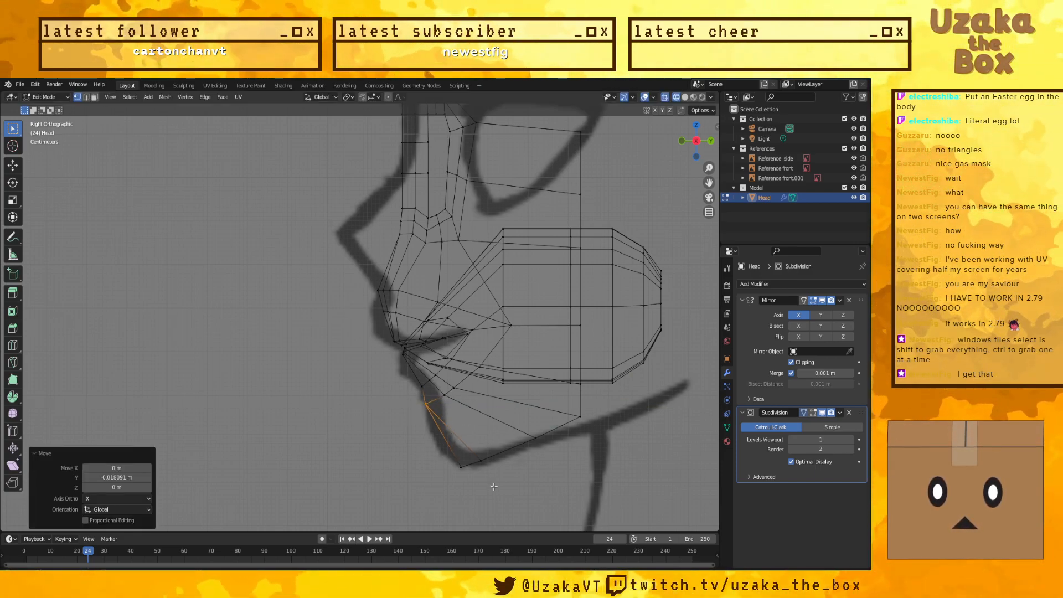
left_click(443, 454)
key("t")
key("g")
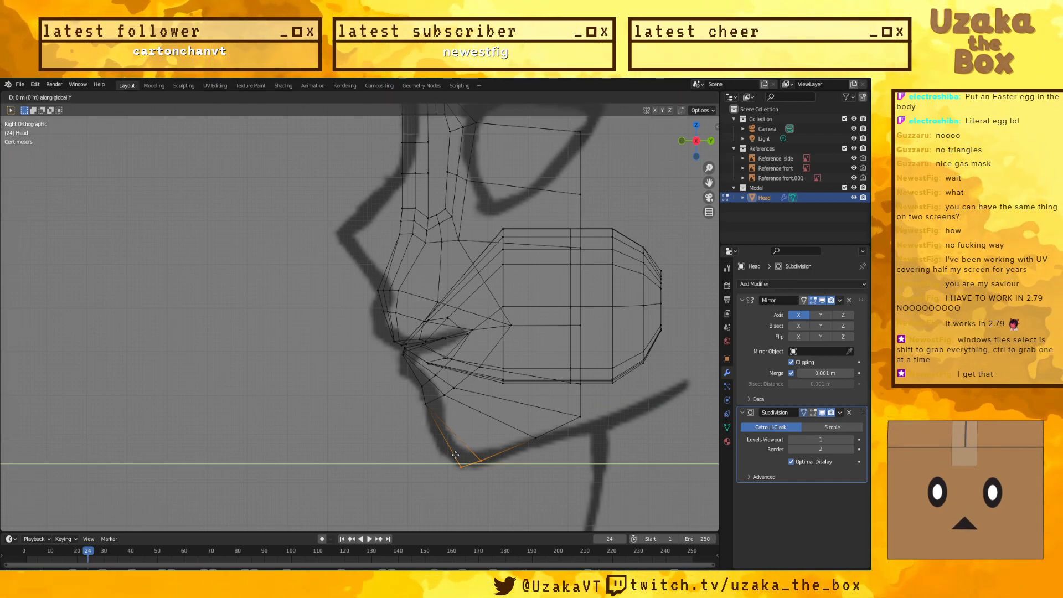
left_click(452, 453)
Step: Move the off-centre vertex on the chin's front about 0.028 m along Y and adjust its height along Z
middle_click_drag(449, 475, 490, 449)
right_click(456, 471)
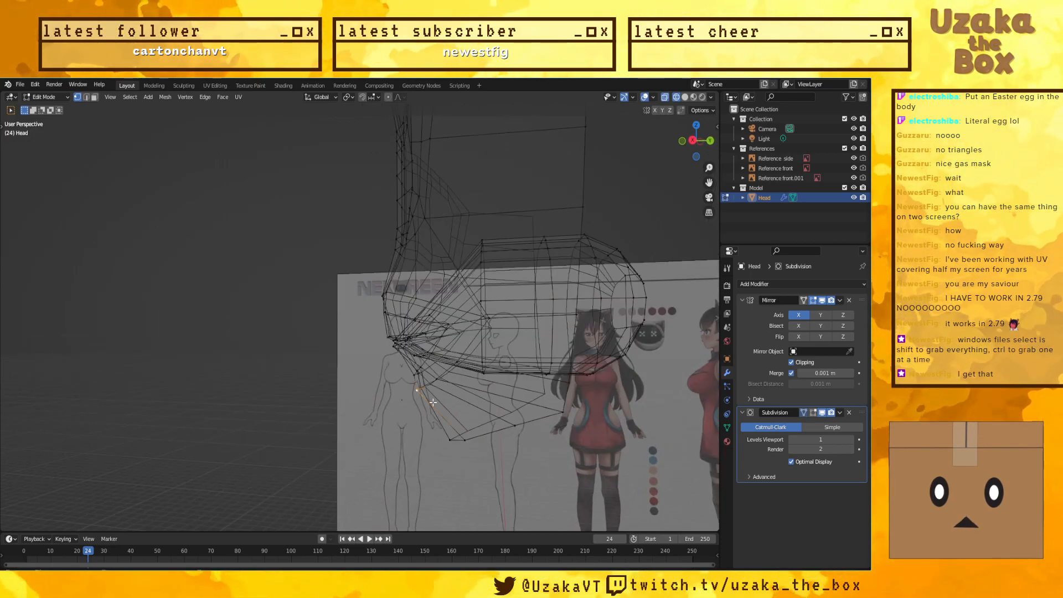
key("KP_3")
key("g")
key("y")
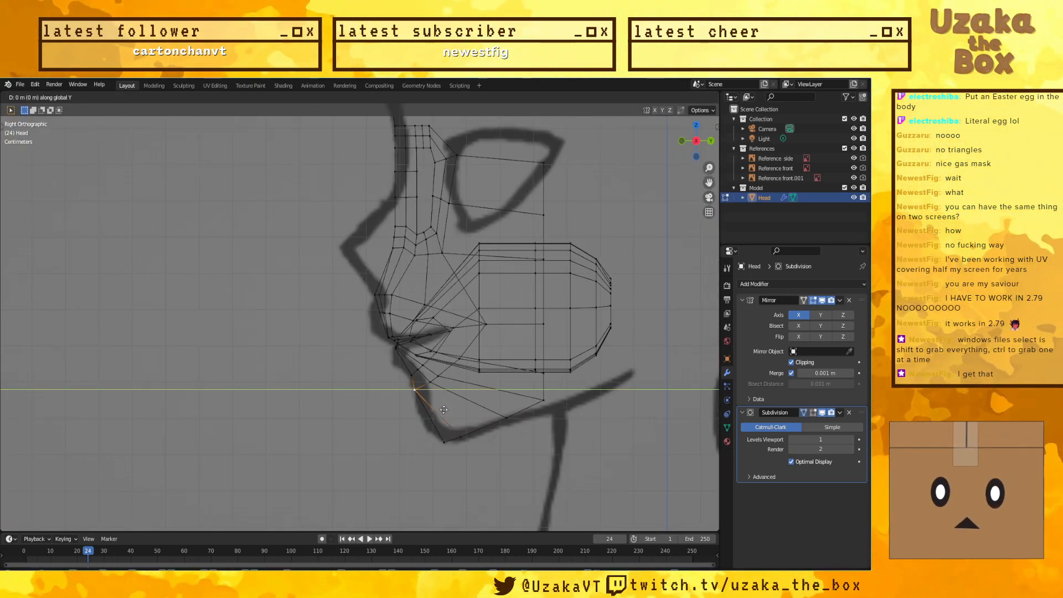
left_click(453, 407)
key("g")
key("z")
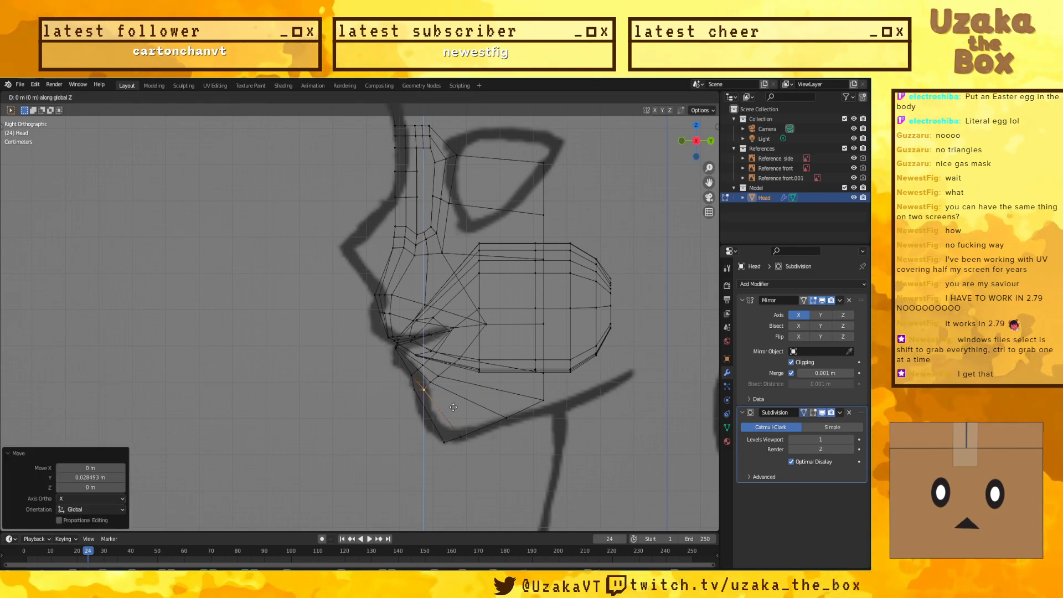
left_click(449, 405)
Step: In the front view, move the jaw-edge vertex two columns from the centre line about -0.027 m along Z
key("alt+z")
middle_click_drag(346, 449, 438, 434)
key("KP_1")
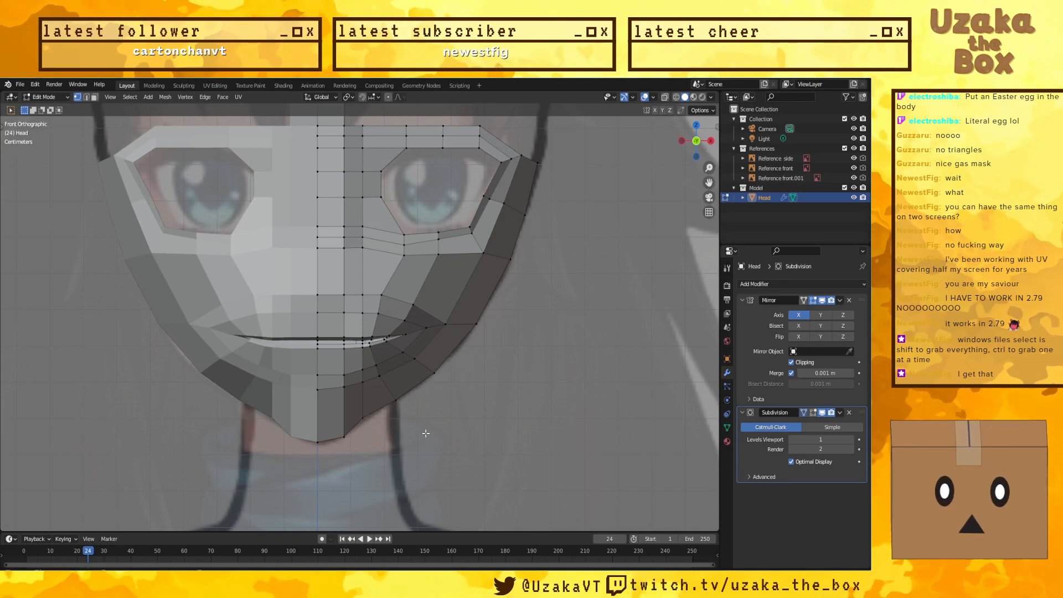
left_click(363, 417)
key("g")
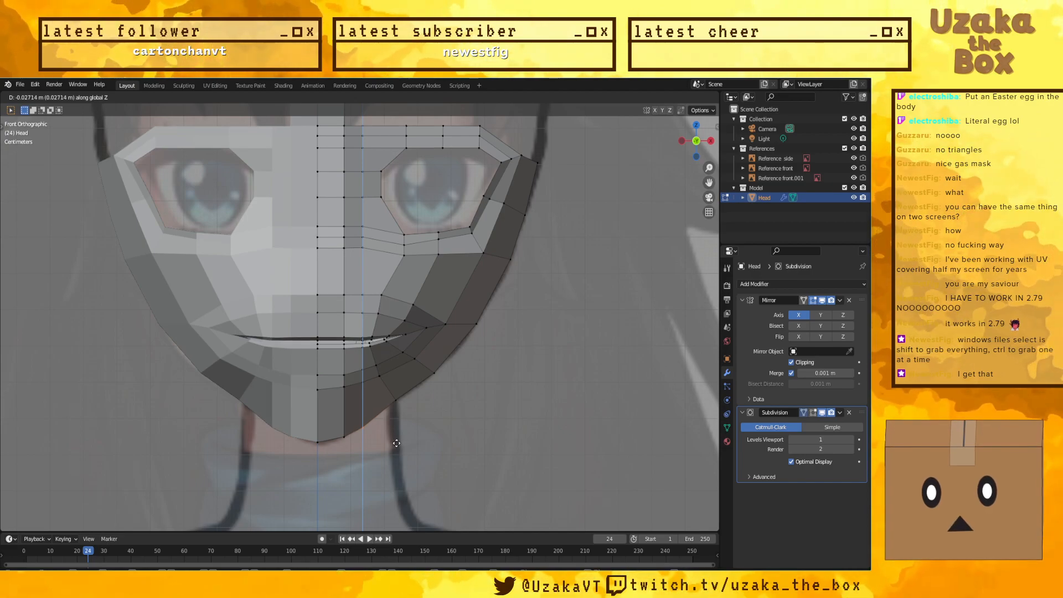
left_click(397, 443)
Step: Lower the three vertices along the bottom of the chin about 0.001 m along Z
left_click_drag(314, 422, 362, 455)
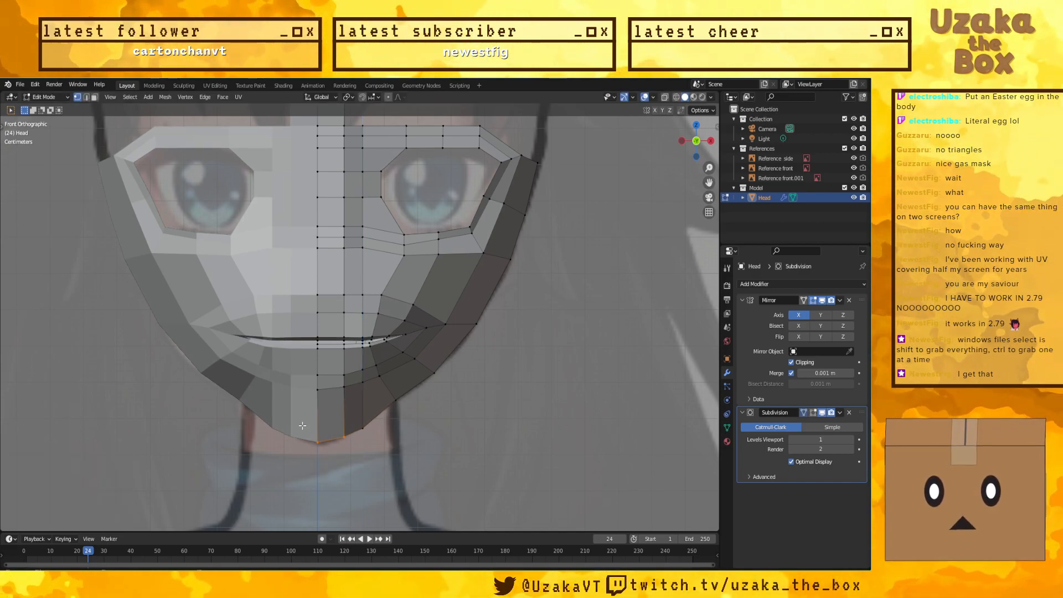
key("g")
key("z")
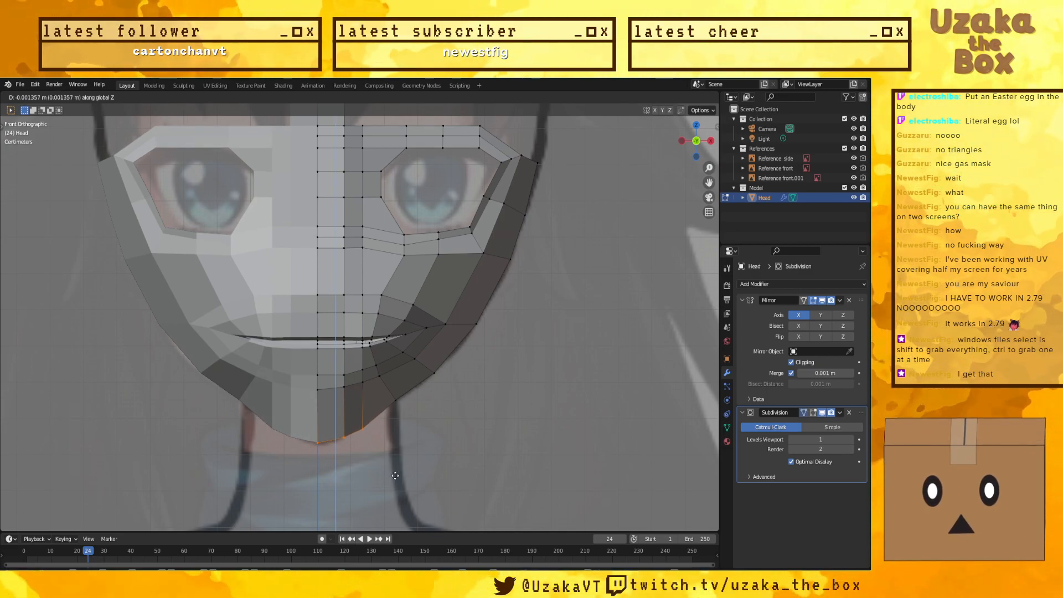
left_click(395, 476)
Step: Fit the jaw-edge vertex beside the neck to the reference contour, moving it about -0.026 m along Z and -0.035 m along X
left_click(396, 398)
key("g")
key("z")
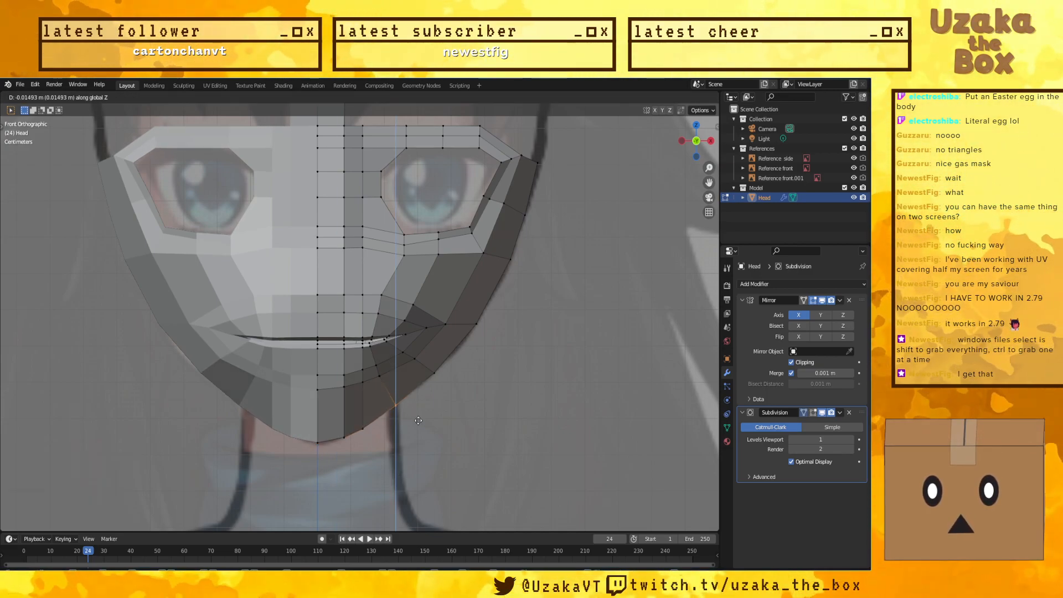
left_click(437, 428)
key("g")
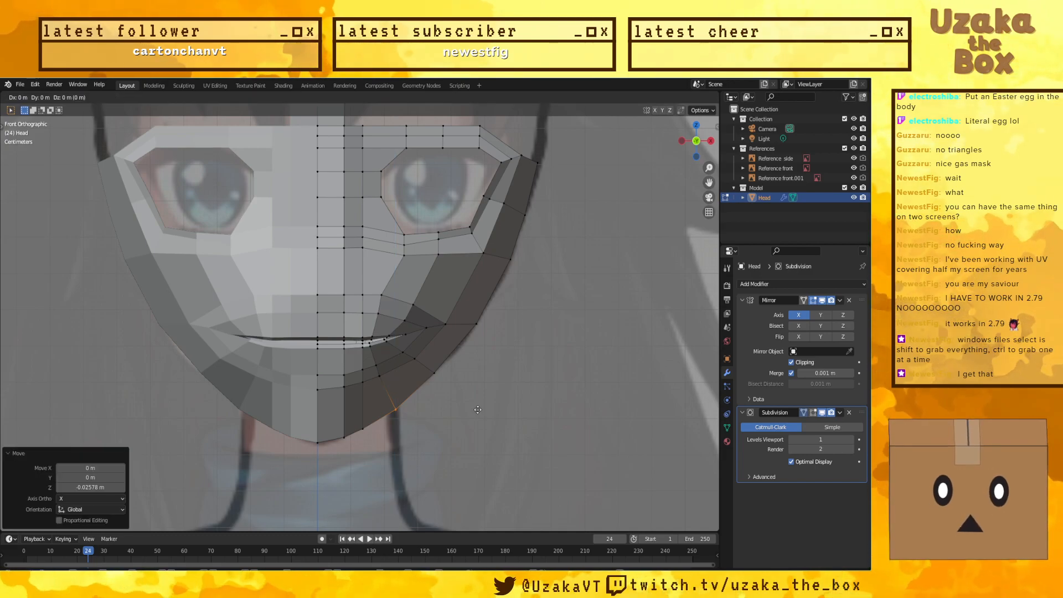
key("x")
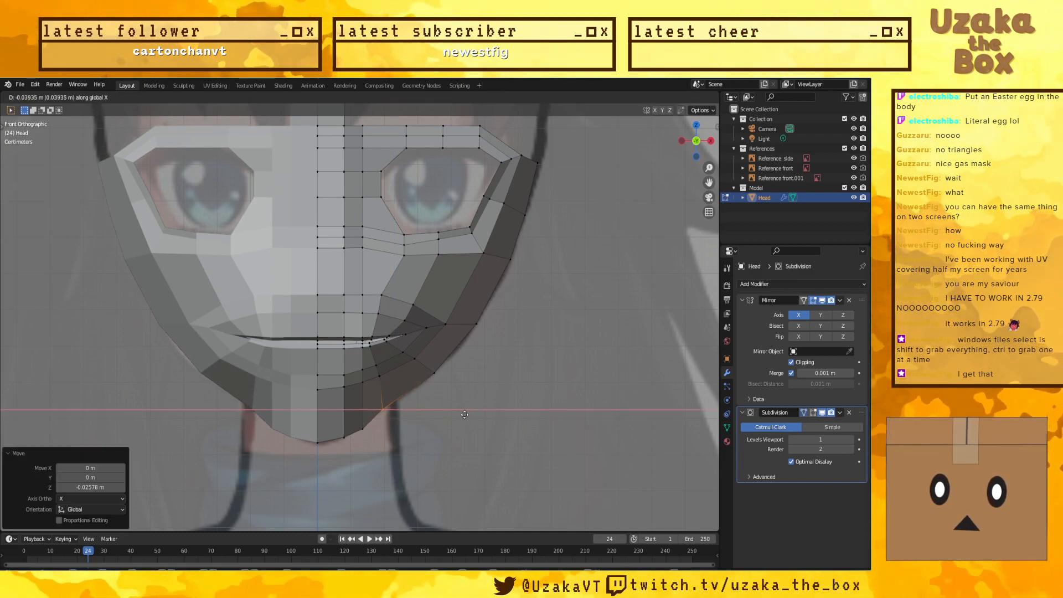
left_click(466, 415)
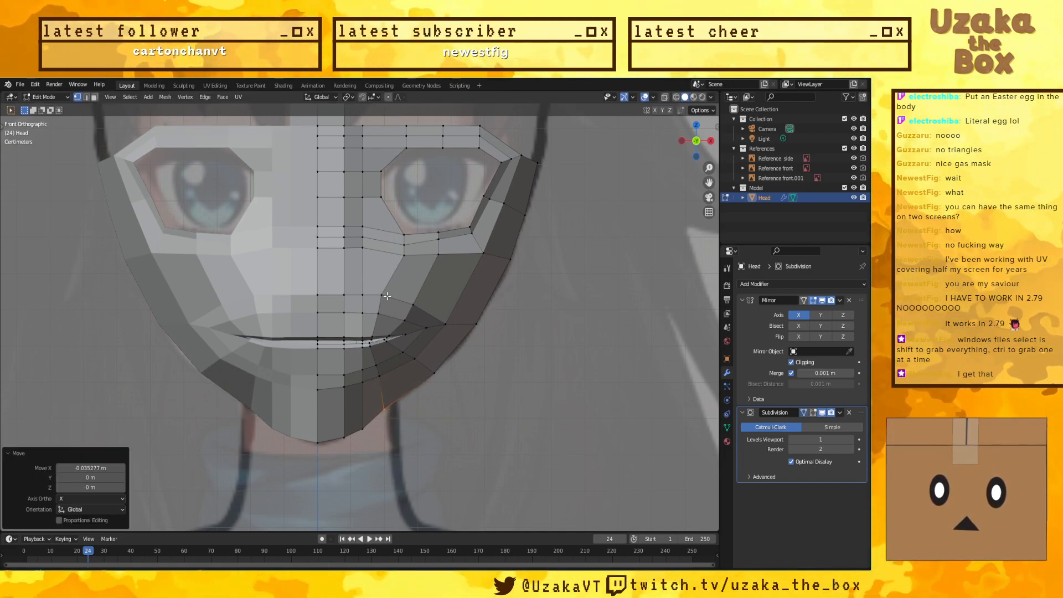
Step: Add a single centred loop cut running from the chin along the jaw and up the side of the face
left_click_drag(384, 289, 376, 323)
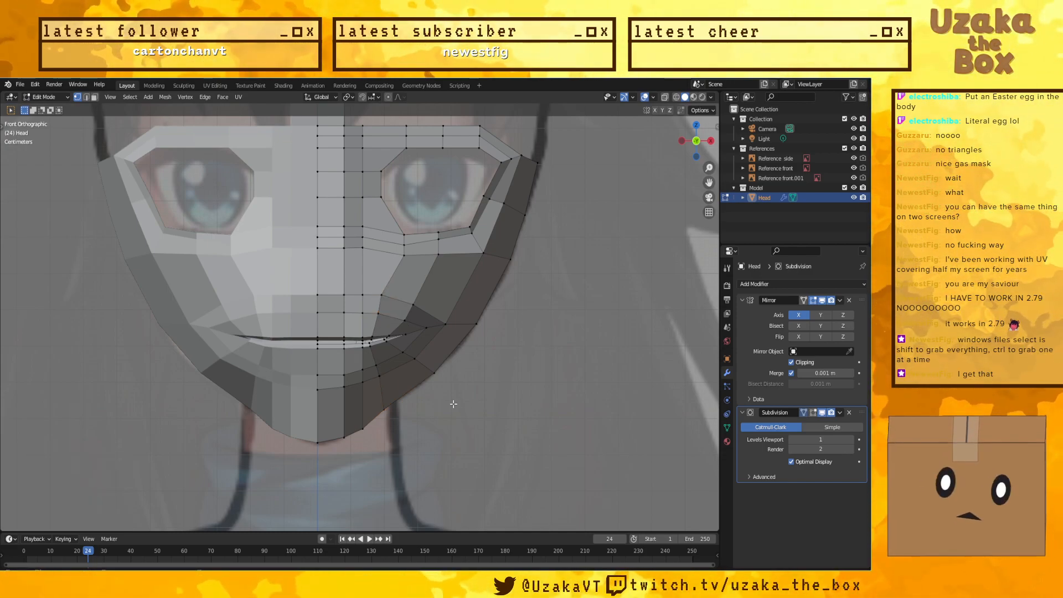
key("KP_3")
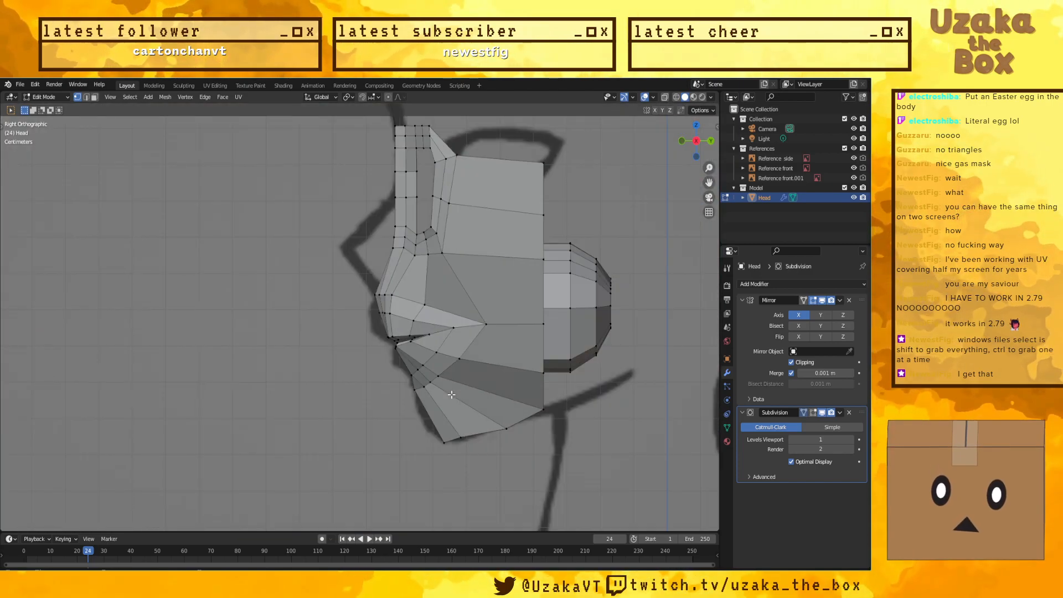
key("KP_1")
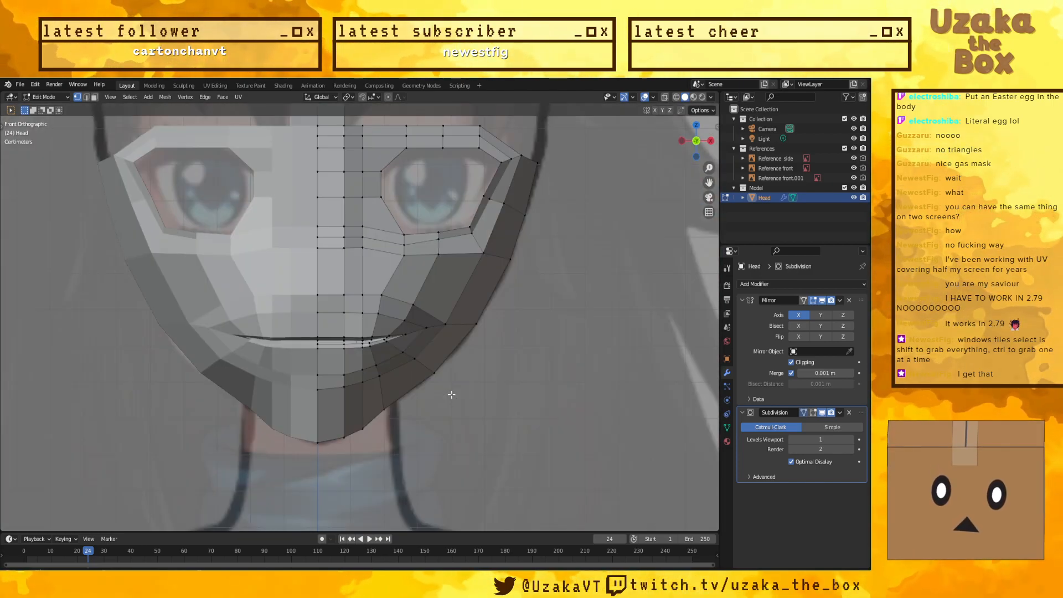
left_click(344, 404)
right_click(343, 404)
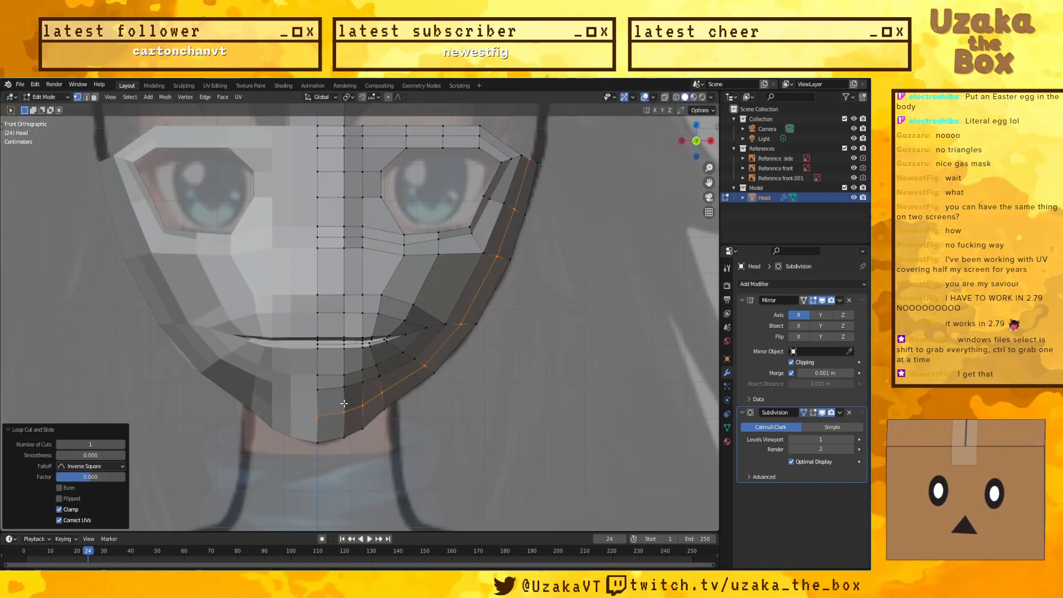
Step: In the side view, move the new loop's front chin vertices about -0.022 m along Y onto the reference profile
key("KP_3")
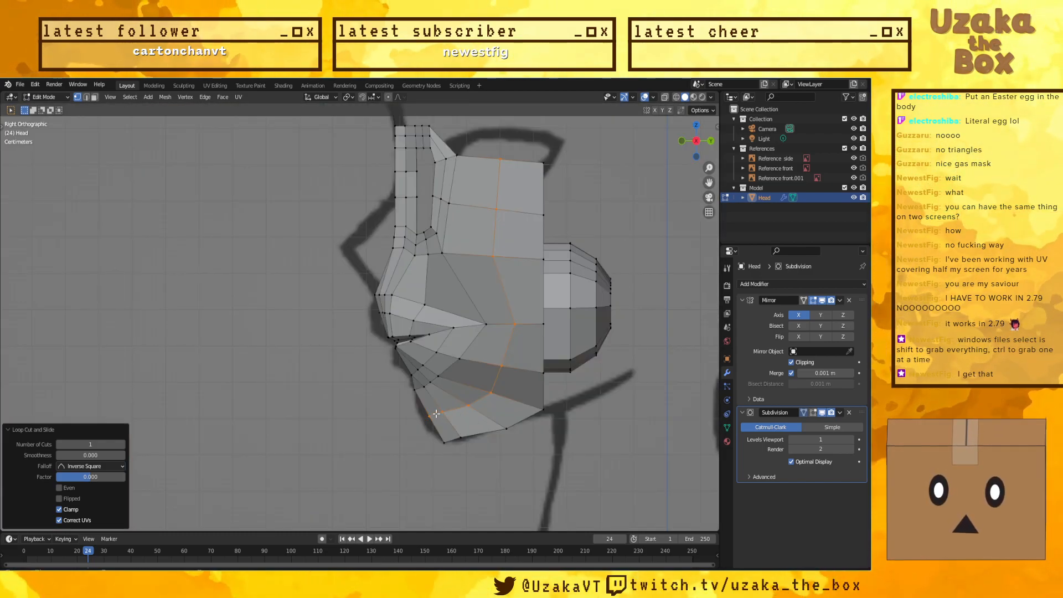
key("shift+z")
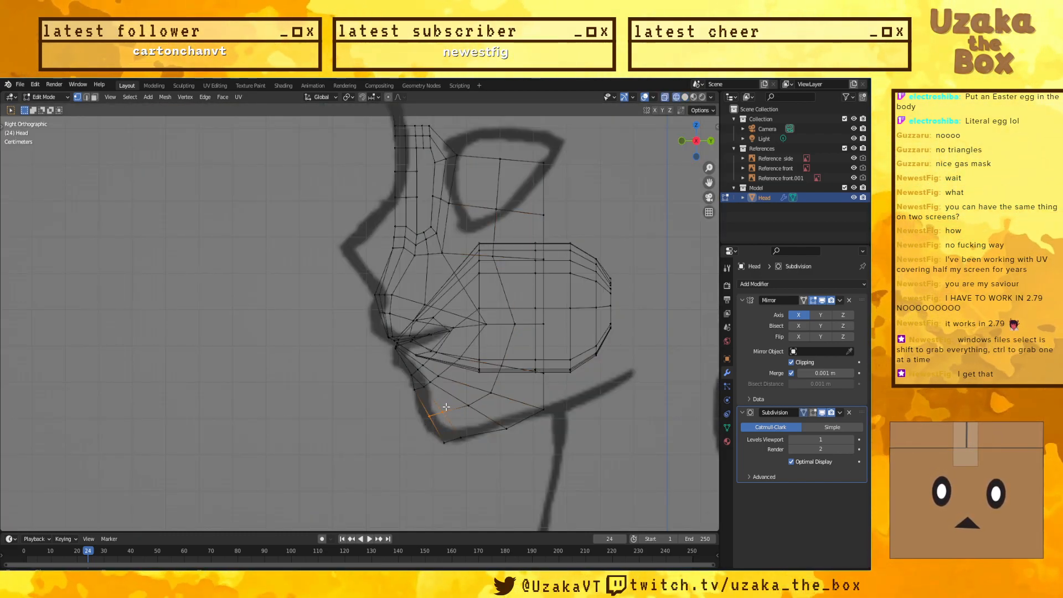
left_click(427, 420)
key("g")
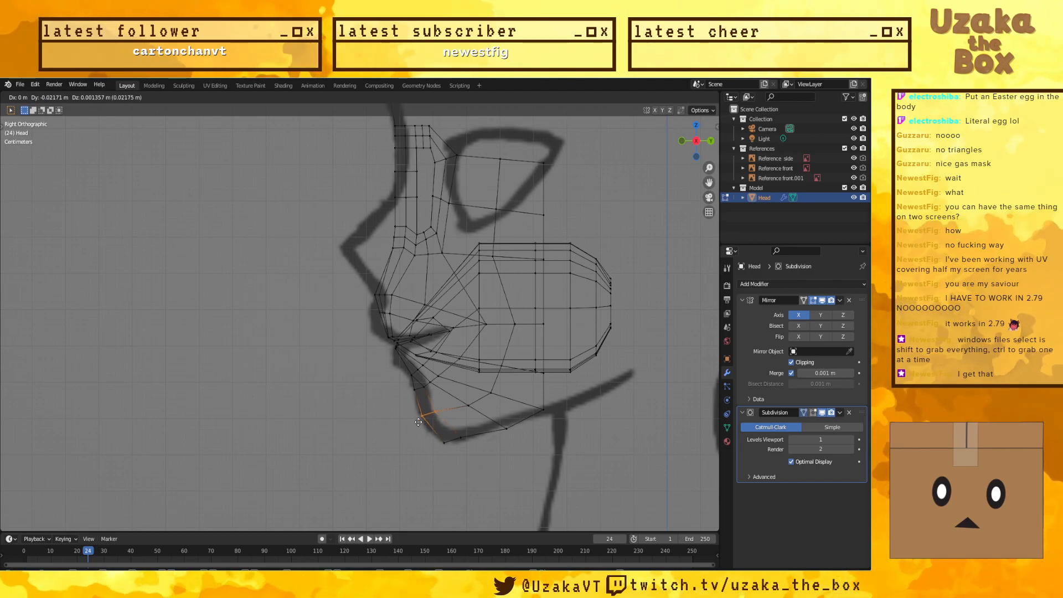
left_click(417, 422)
Step: Raise the vertex at the tip of the chin about 0.012 m along Z to match the reference
left_click_drag(459, 440, 458, 441)
key("g")
key("z")
left_click(450, 442)
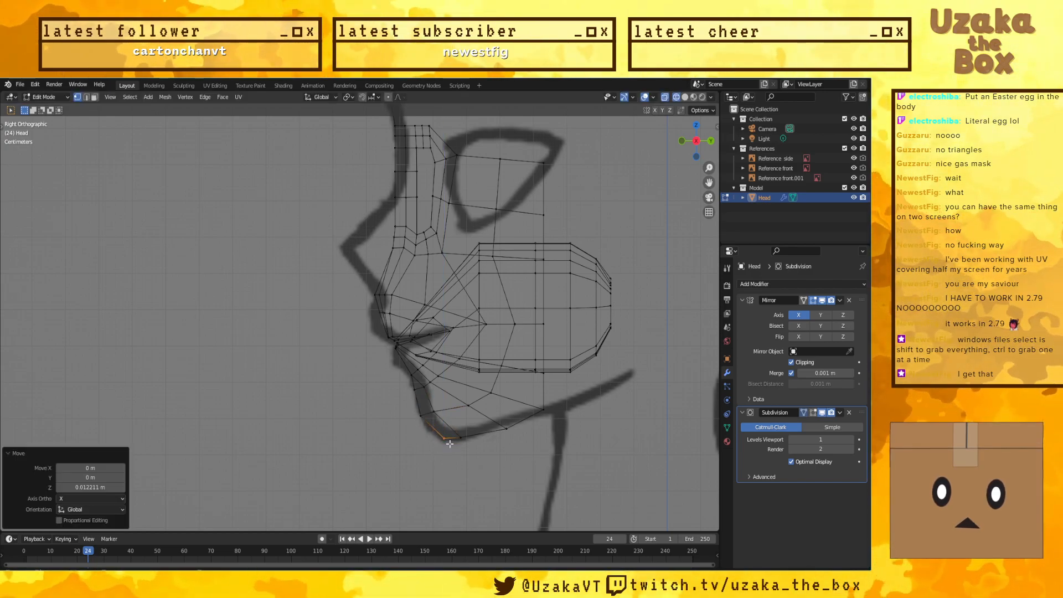
Step: Move the vertices just below the lower lip about -0.009 m along Y towards the reference profile
left_click_drag(431, 421, 405, 386)
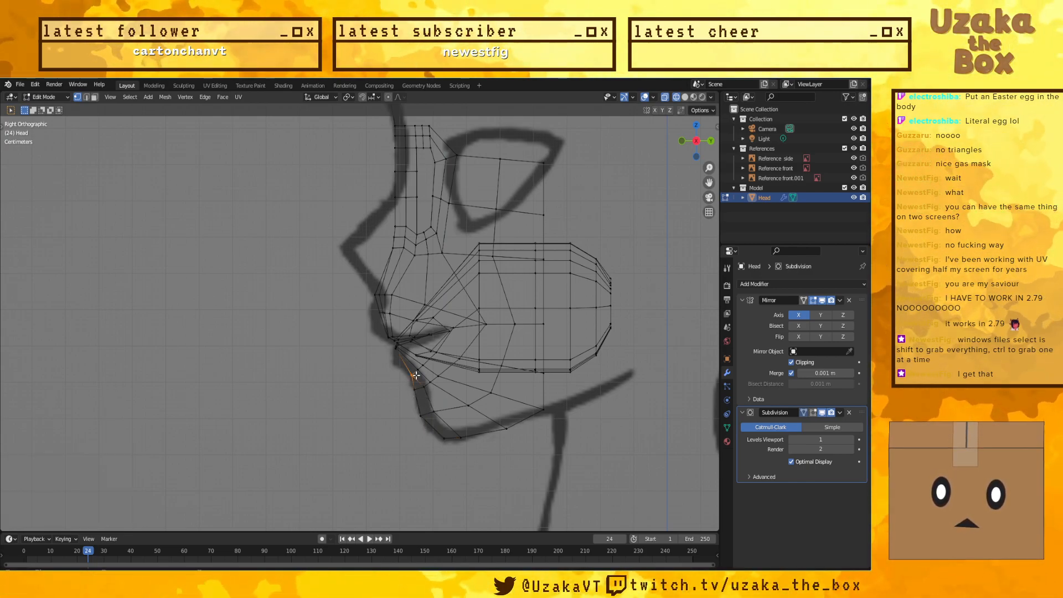
key("g")
key("y")
left_click(356, 402)
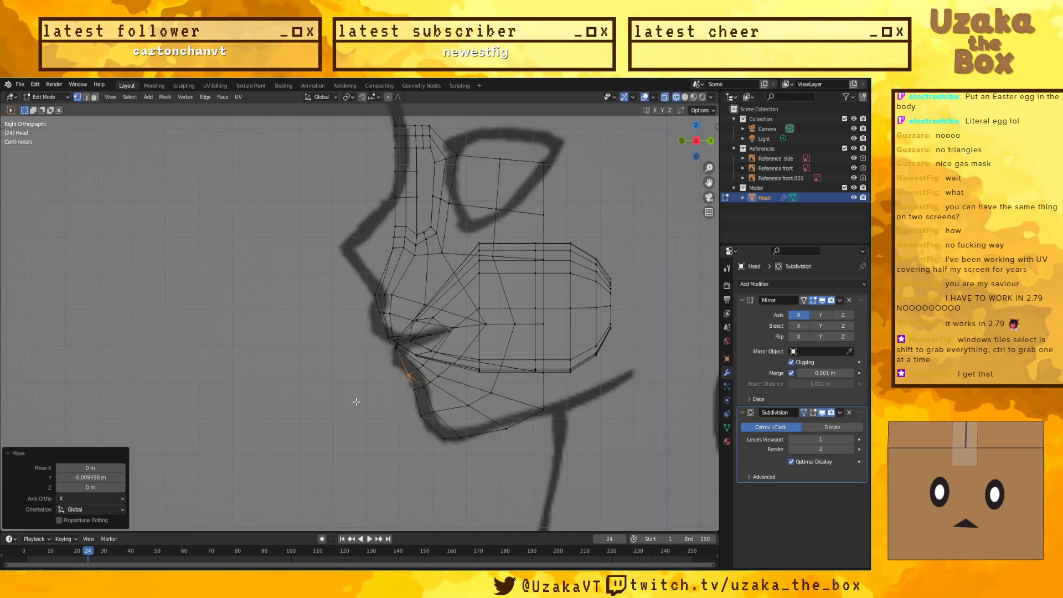
Step: Add a single centred loop cut around the mouth, through the faces surrounding the lips
key("shift+z")
mouse_move(357, 403)
middle_mouse_down()
mouse_move(440, 390)
mouse_move(447, 368)
mouse_move(437, 390)
middle_mouse_up()
key("ctrl+r")
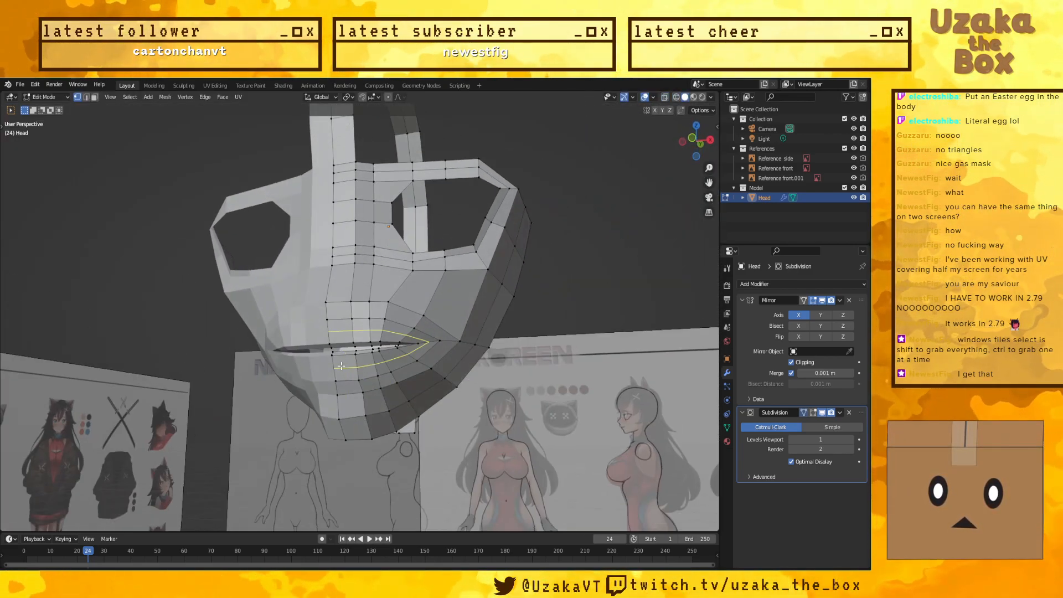
left_click(341, 366)
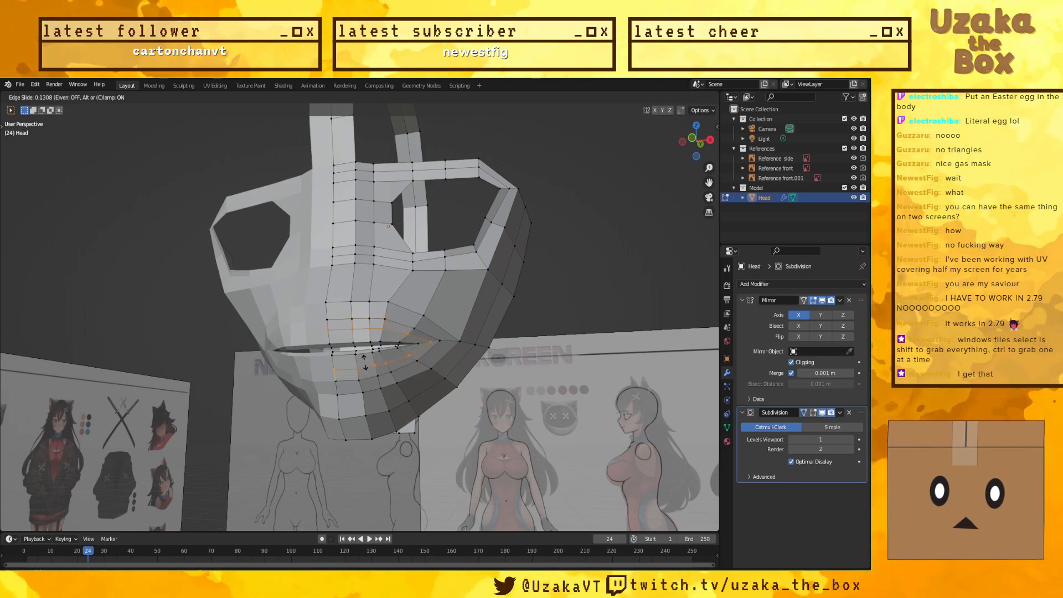
right_click(365, 361)
Step: In the side view, move the new loop's vertices below the lower lip about -0.027 m along Y onto the reference profile
key("KP_3")
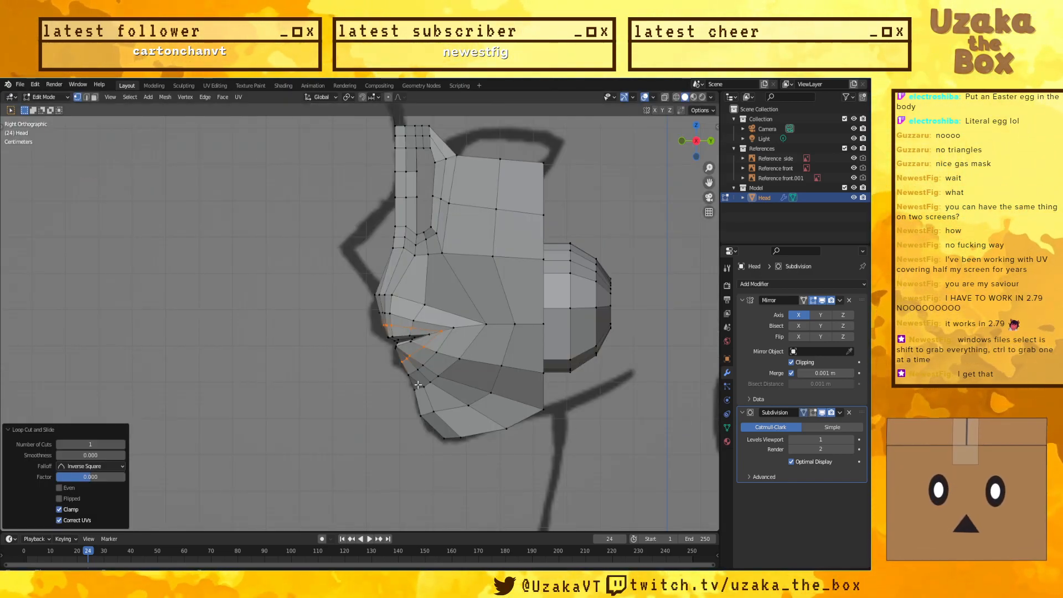
left_click(414, 355)
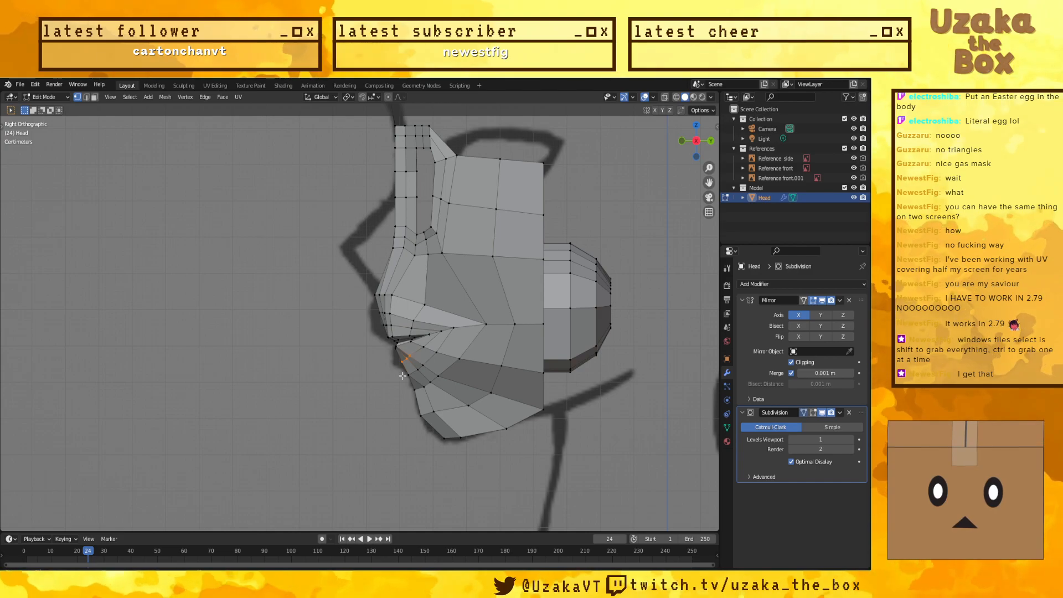
key("shift+z")
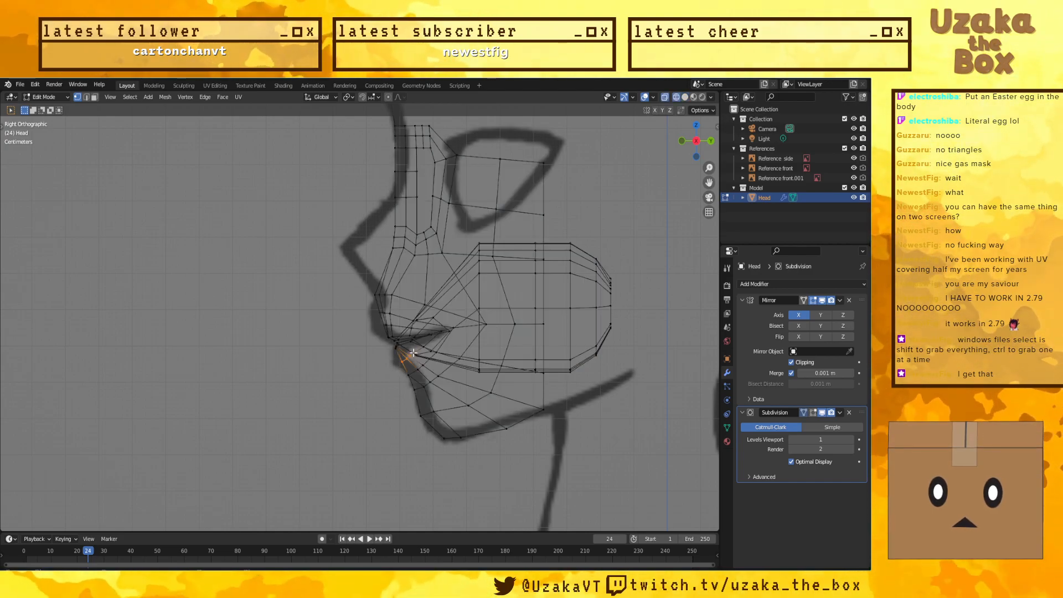
key("g")
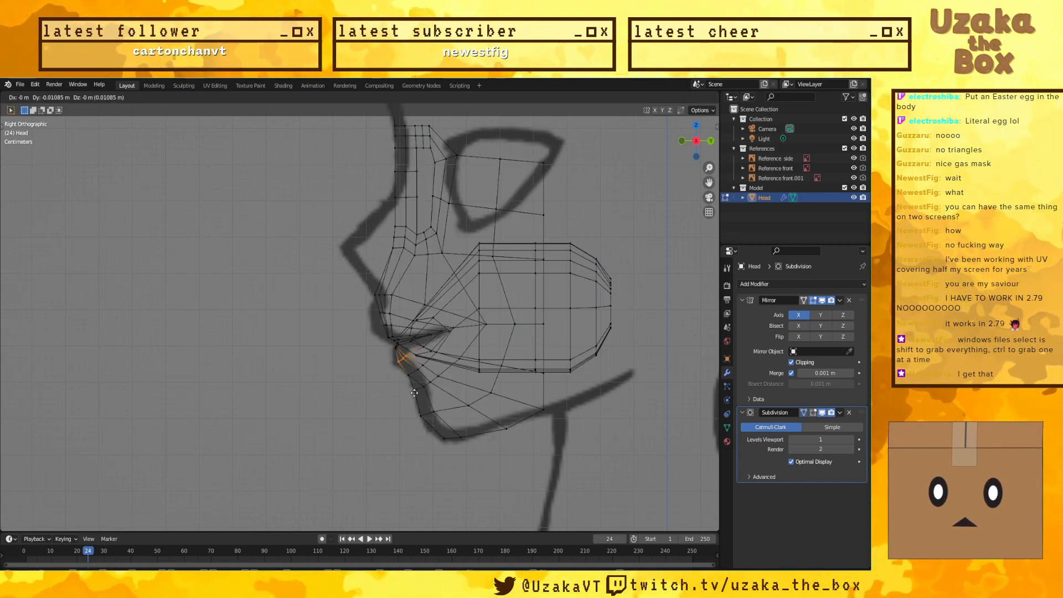
key("y")
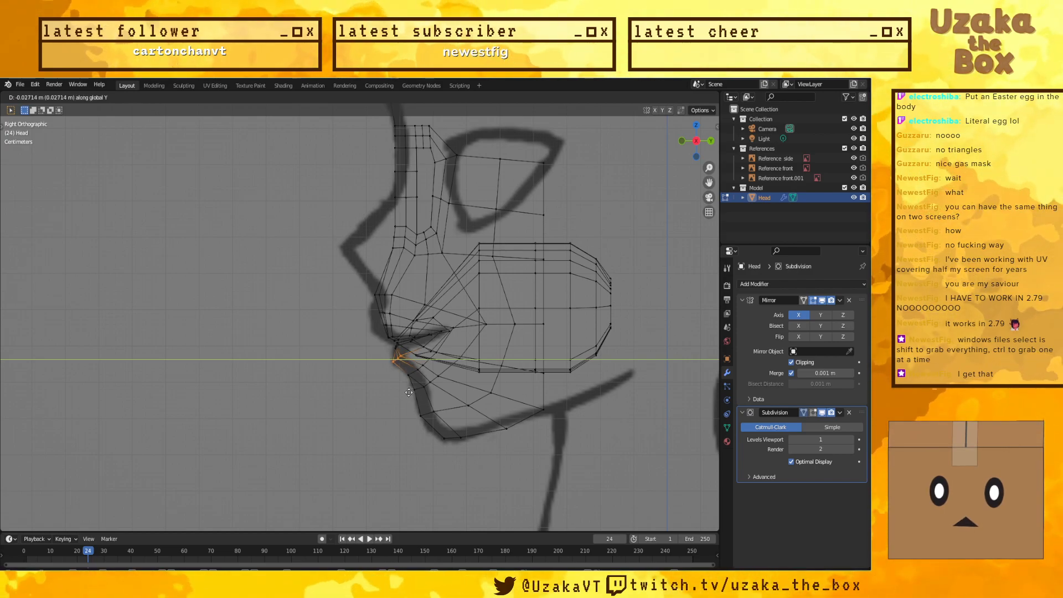
left_click(410, 393)
key("shift+z")
Step: Move the vertices along the lower lip's edge about -0.01 m along Y
middle_click_drag(347, 420, 399, 342)
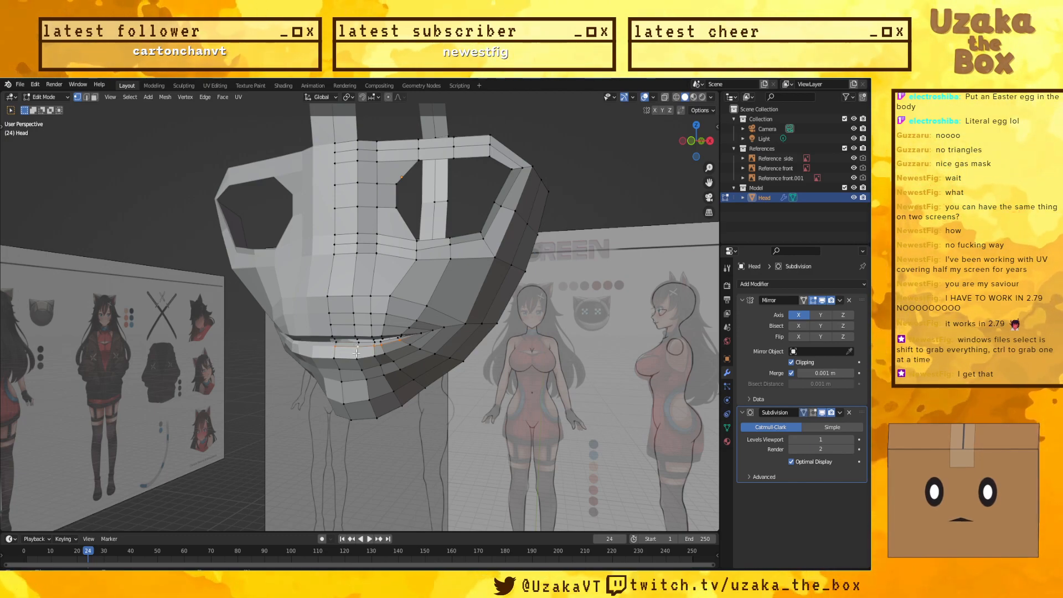
middle_click_drag(484, 400, 415, 405)
key("g")
key("y")
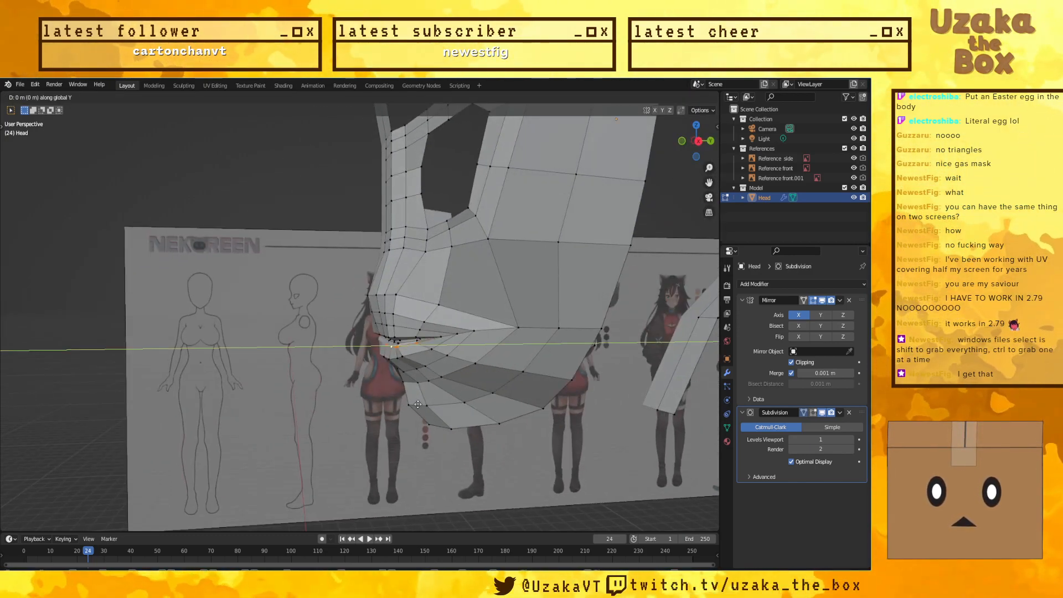
left_click(414, 405)
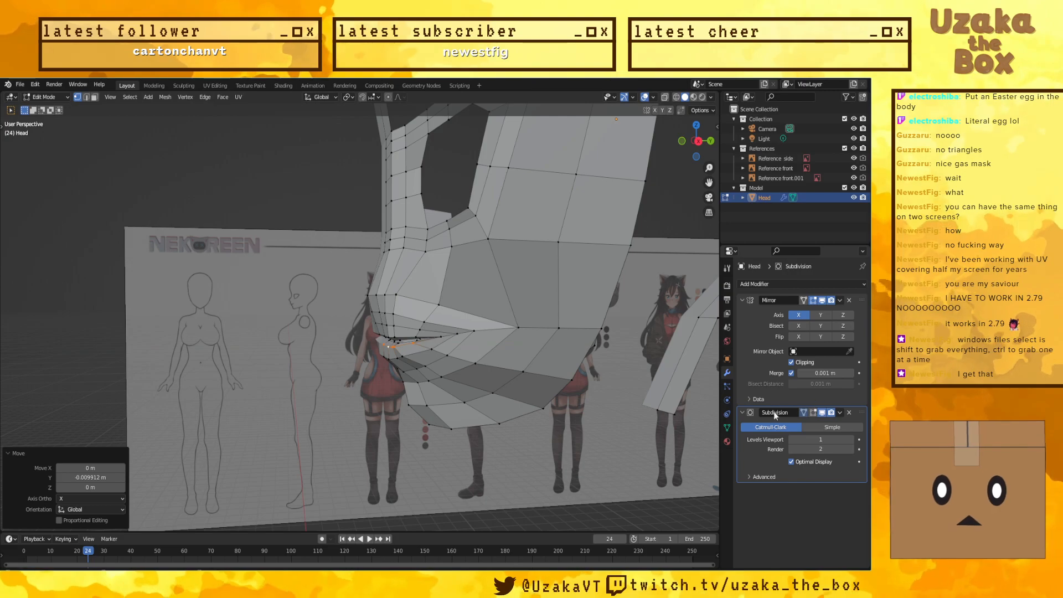
Step: Preview the subdivision on the editing cage and compare the head with the front reference through the mesh
left_click(805, 413)
middle_click_drag(377, 434, 476, 414)
key("KP_1")
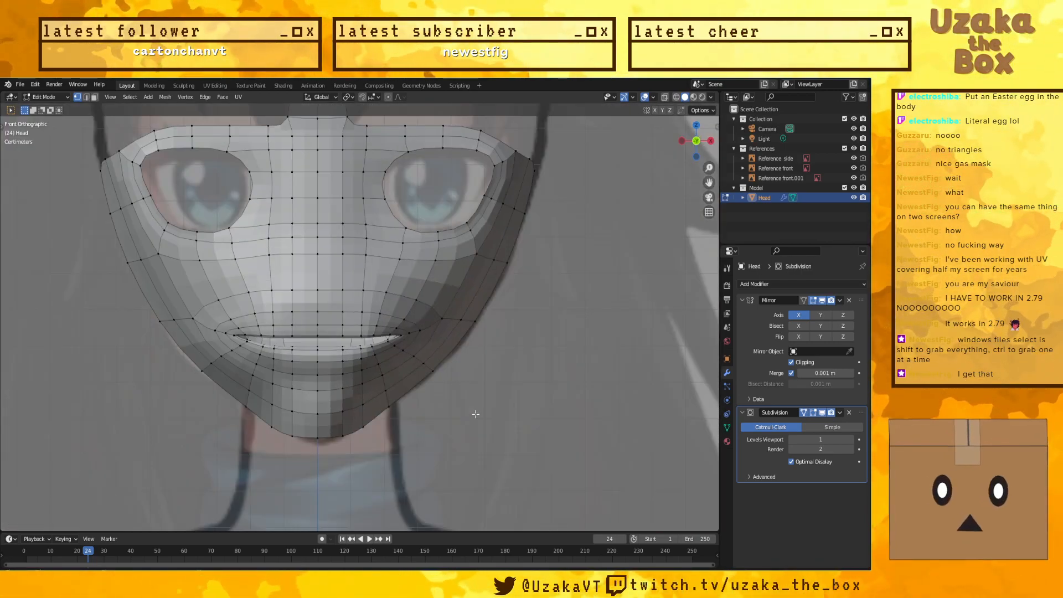
key("KP_3")
key("KP_1")
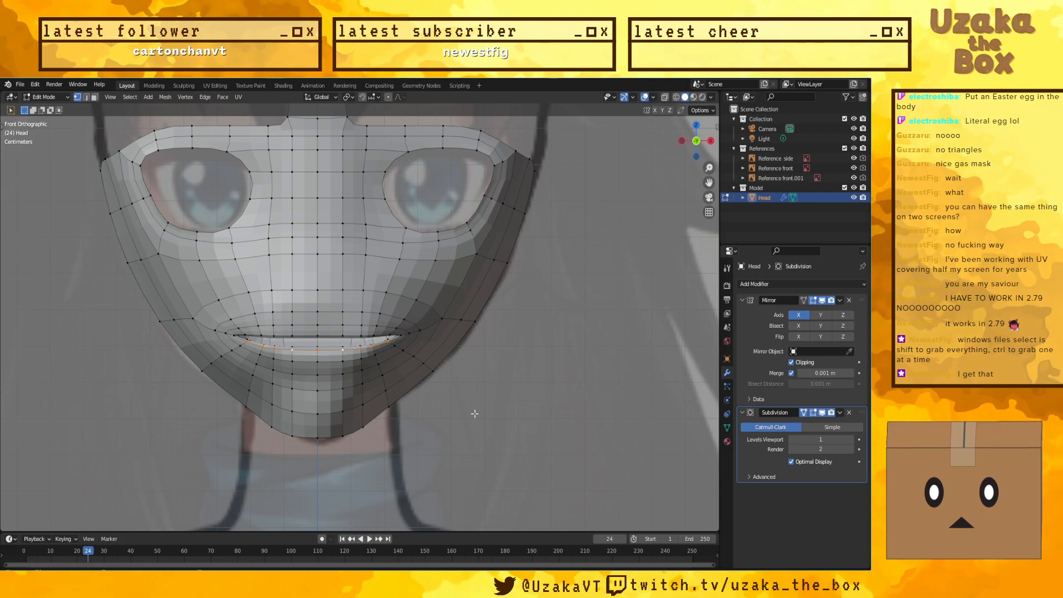
key("alt+z")
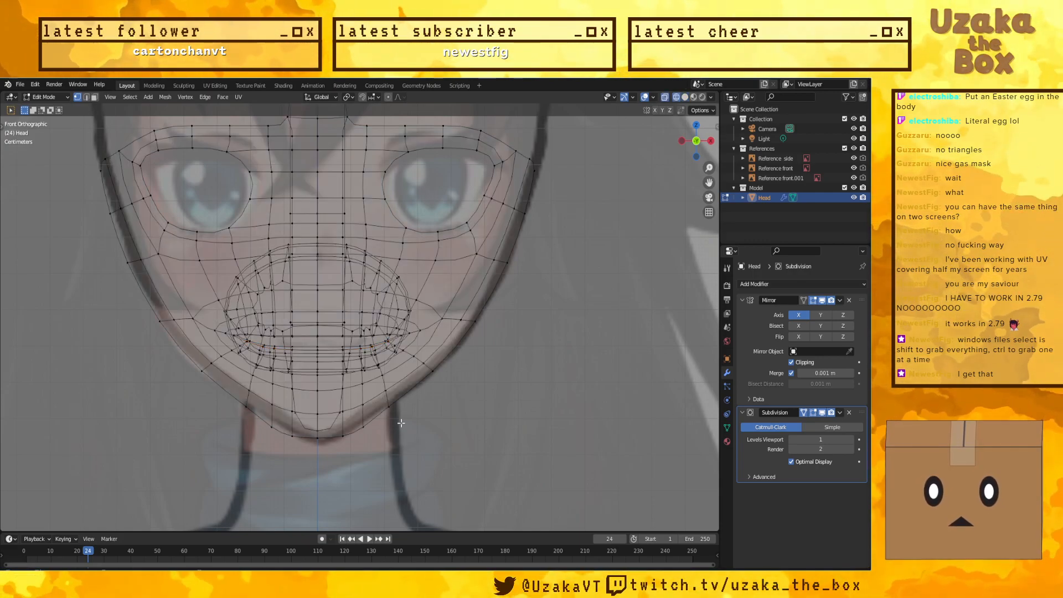
left_click(804, 413)
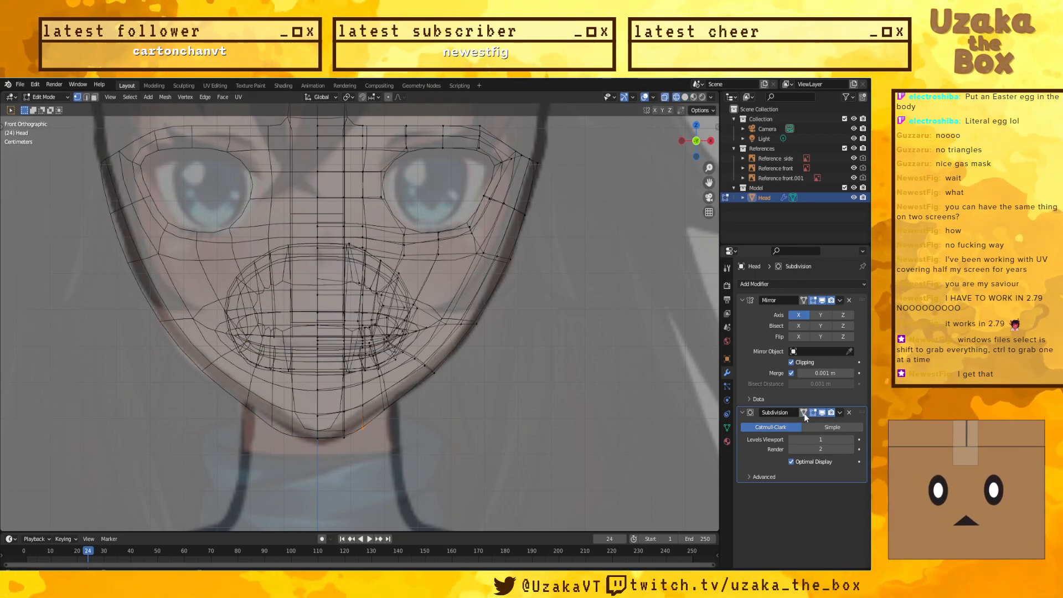
Step: Raise the two successive jawline vertices beside the chin about 0.023 m and 0.009 m along Z to follow the front reference
key("g")
key("z")
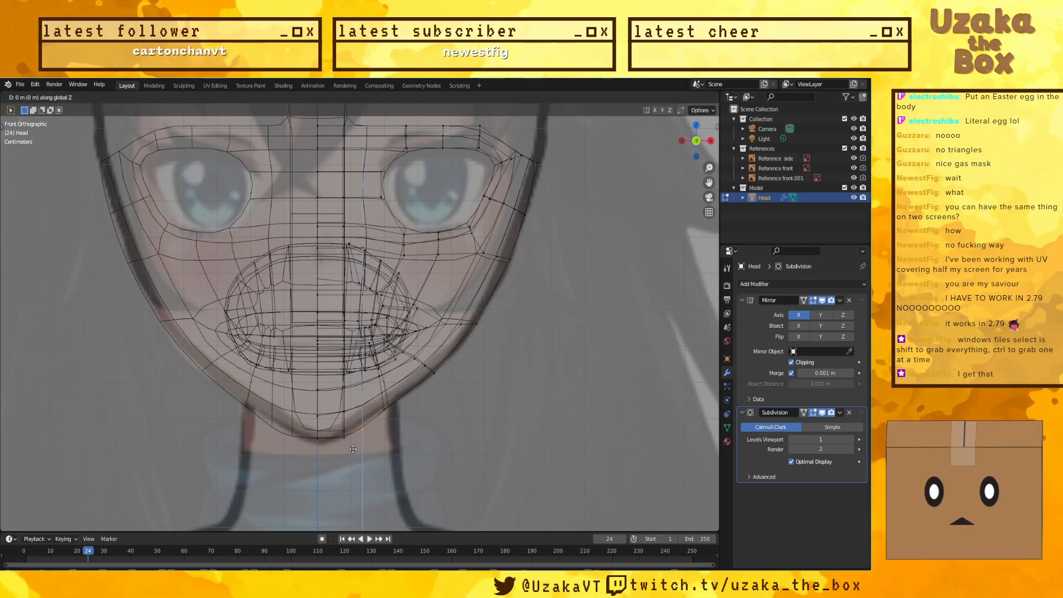
left_click(351, 440)
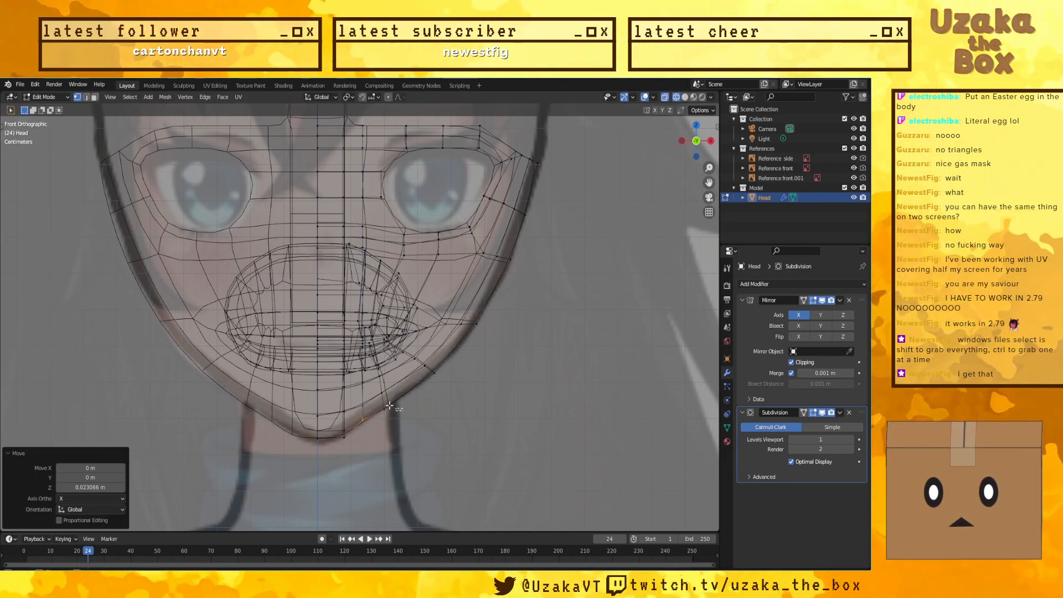
left_click(395, 415)
key("g")
key("z")
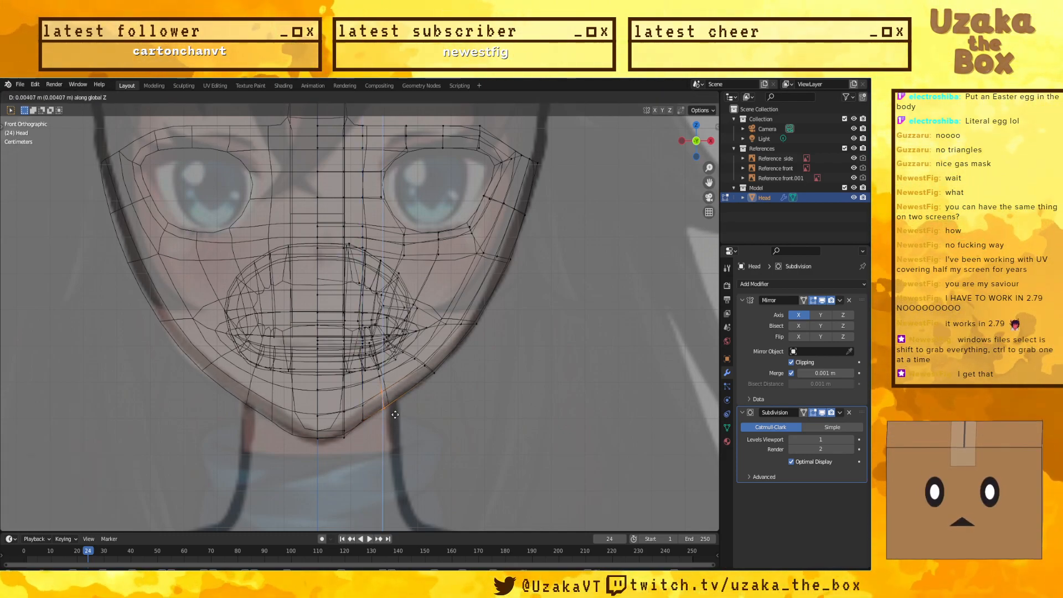
left_click(393, 413)
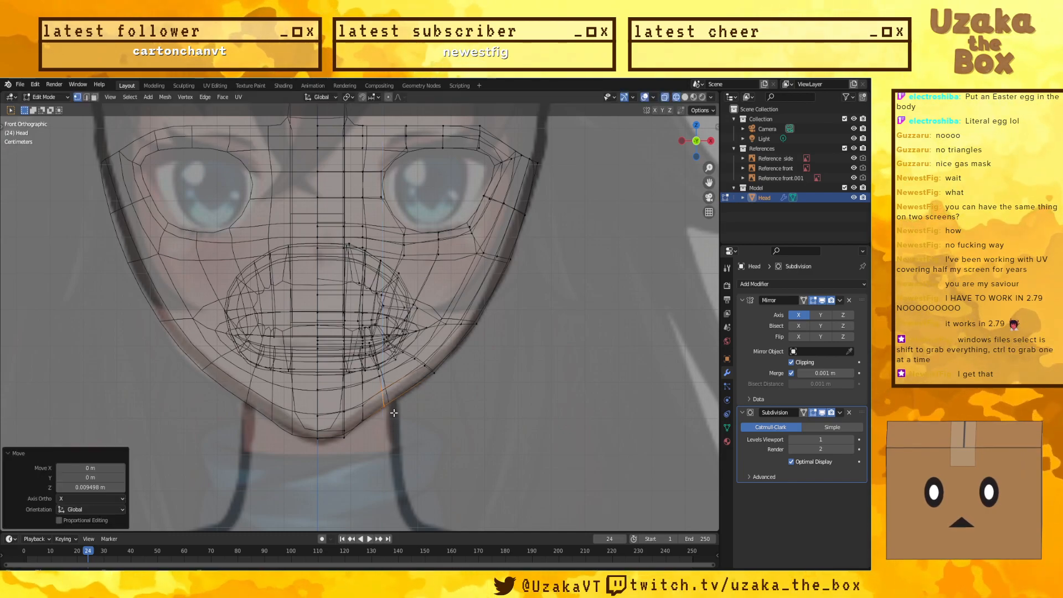
Step: Raise the next jawline vertex, further up towards the cheek, along Z onto the face outline
left_click(417, 363)
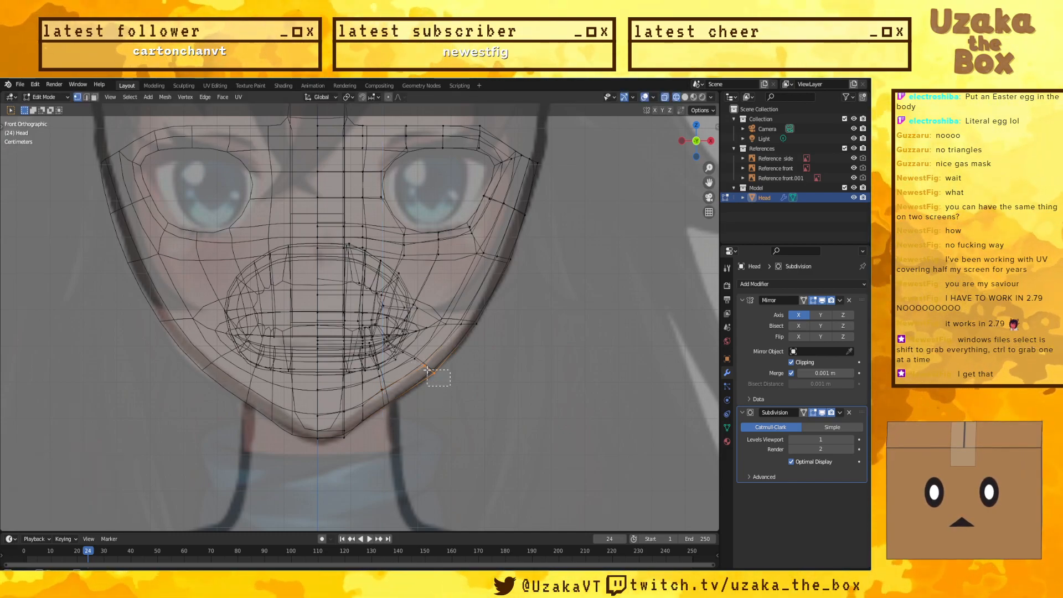
key("g")
key("z")
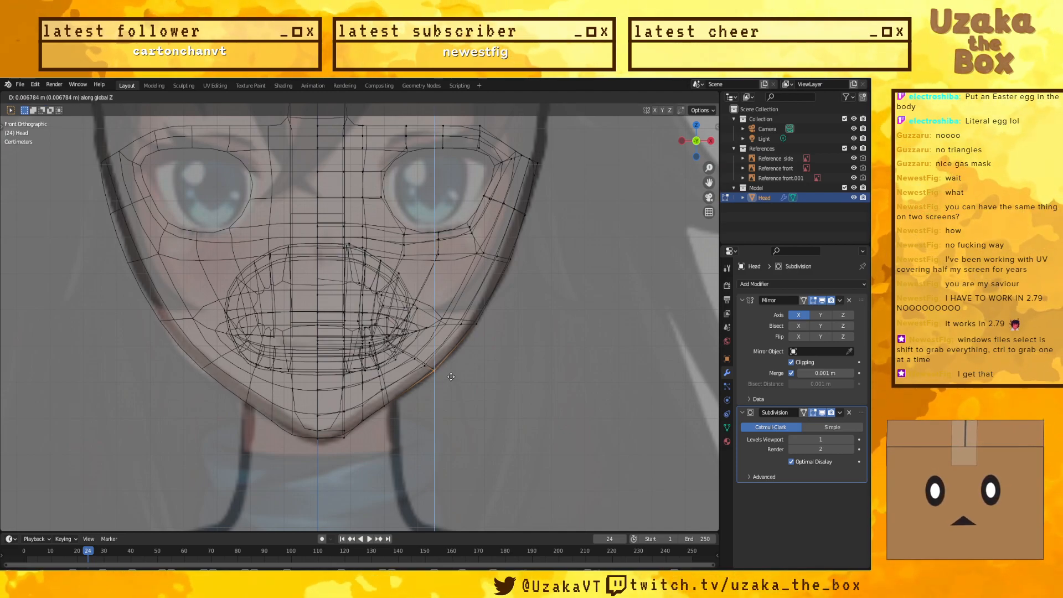
left_click(438, 366)
left_click(475, 313)
left_click(520, 344)
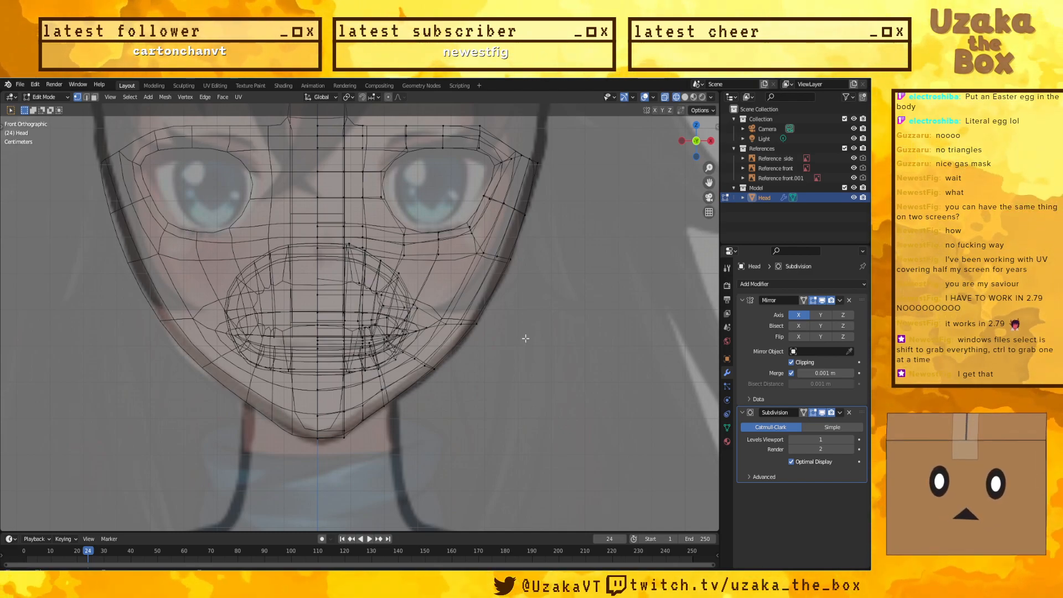
Step: With solid shading and subdivision hidden in edit mode, extrude the outer vertex above the eye about 0.113 m along X and -0.005 m along Z
scroll(545, 219, "down", 1)
scroll(533, 202, "up", 3)
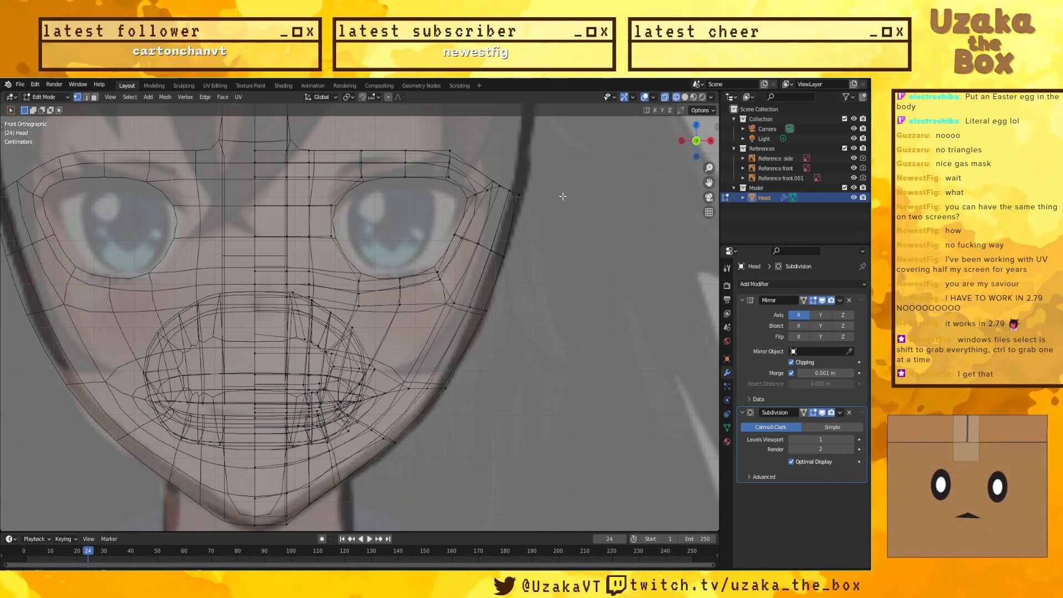
middle_click_drag(563, 196, 544, 224, "shift")
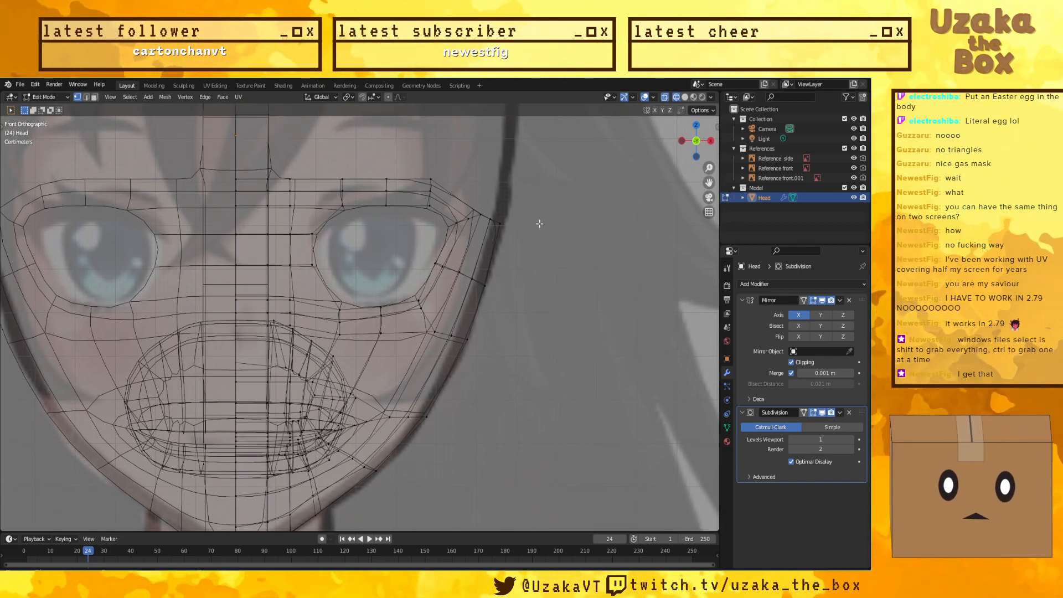
key("shift+z")
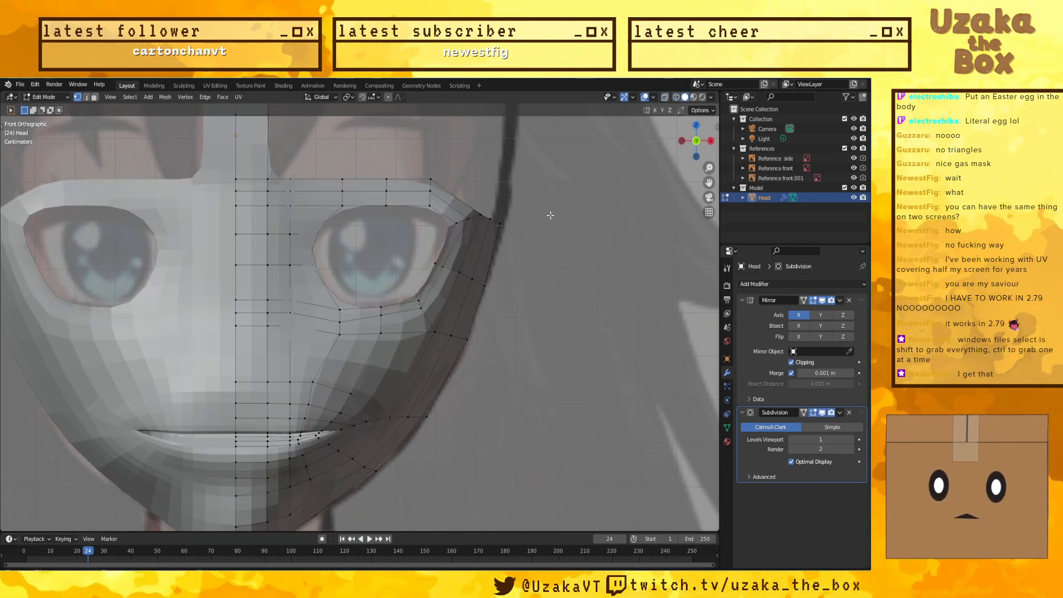
left_click(811, 413)
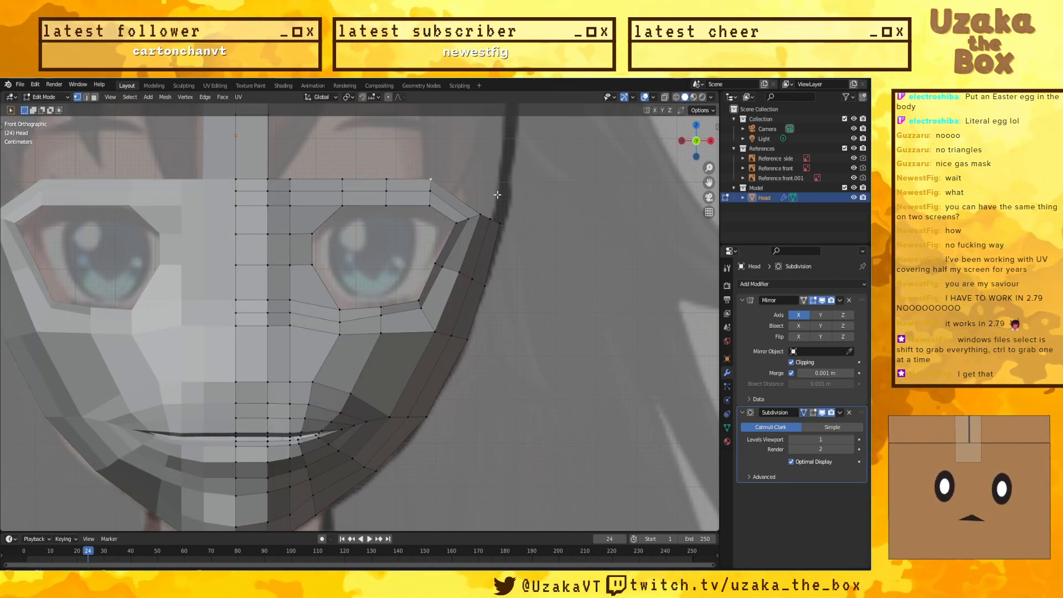
key("e")
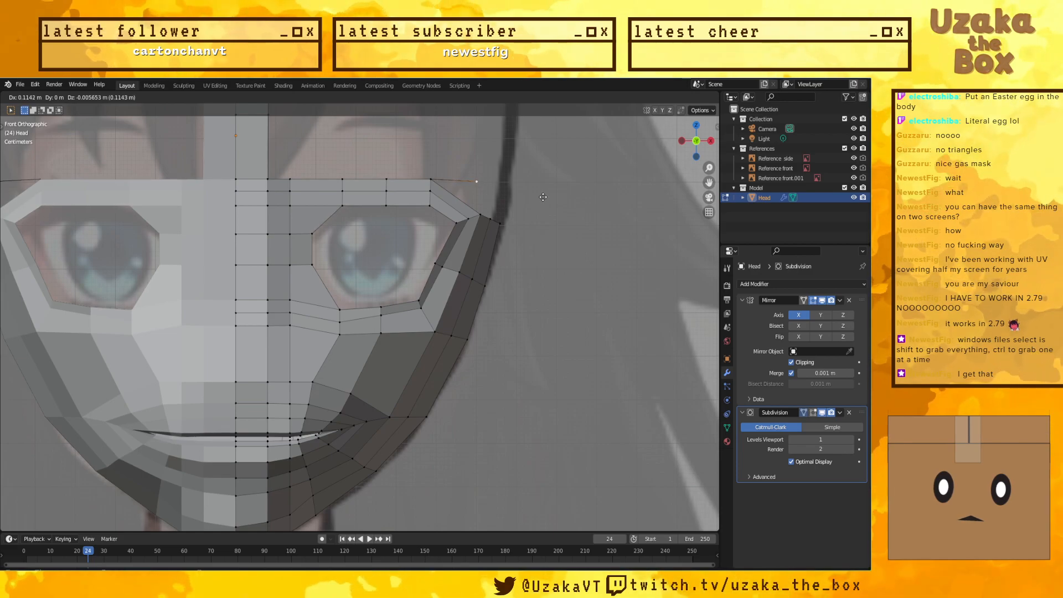
left_click(519, 204)
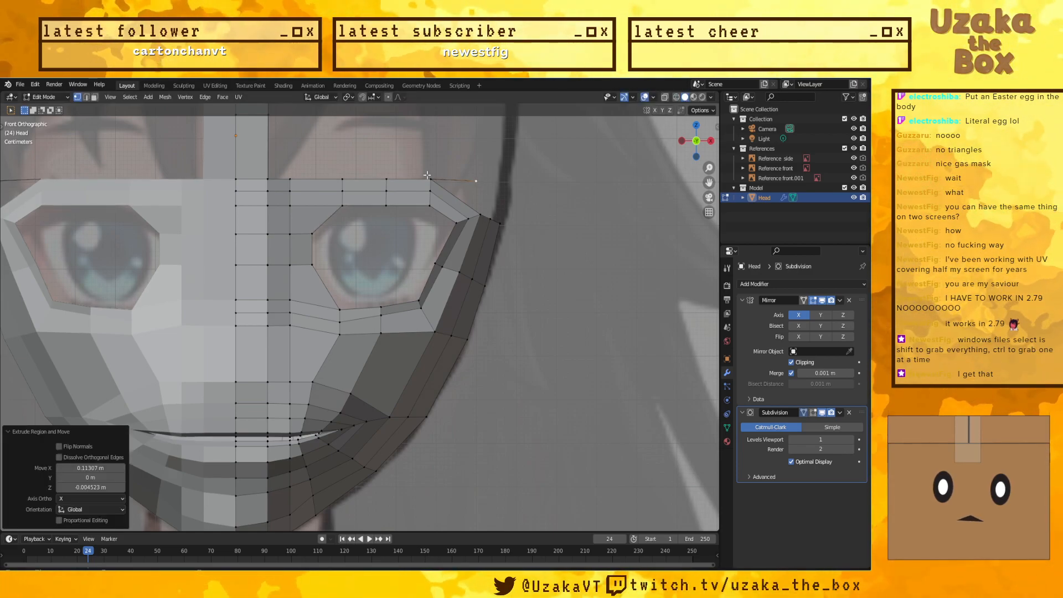
middle_click_drag(479, 180, 448, 225)
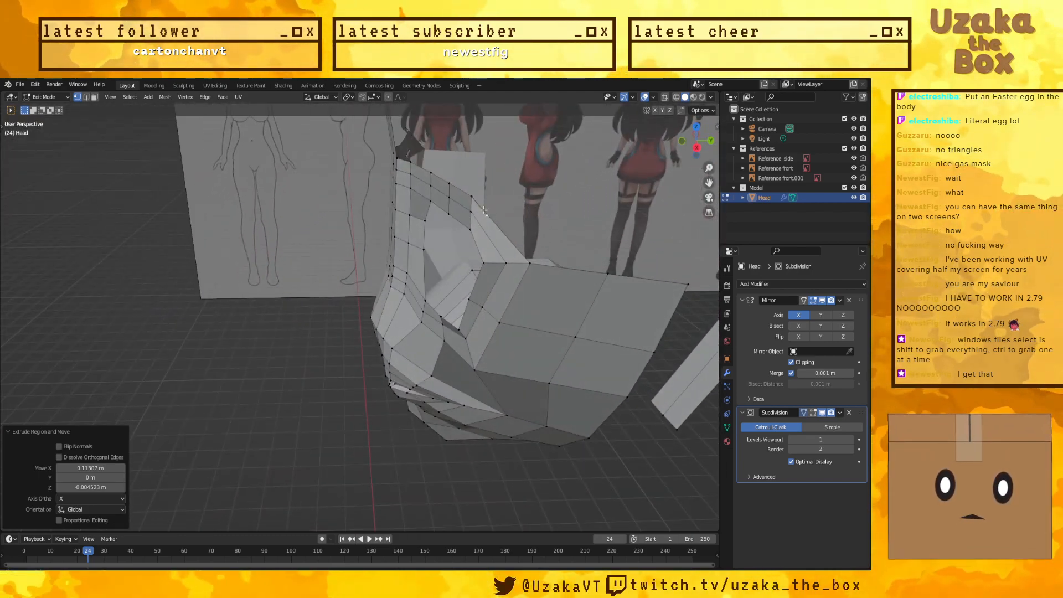
key("g")
key("y")
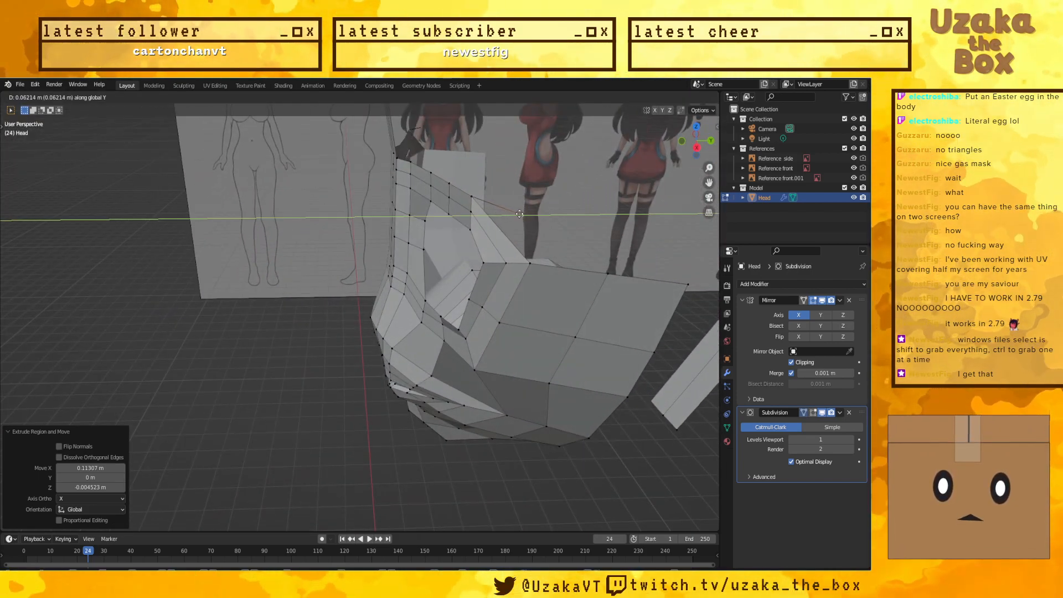
right_click(519, 214)
Step: In the side view, move the extruded brow vertex about 0.087 m back along Y
key("KP_3")
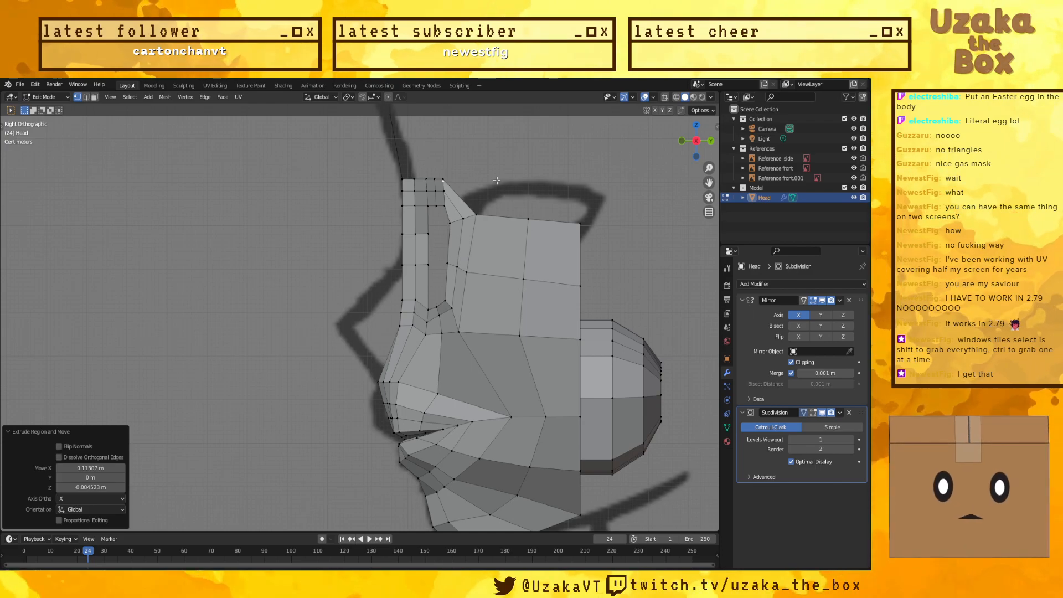
key("g")
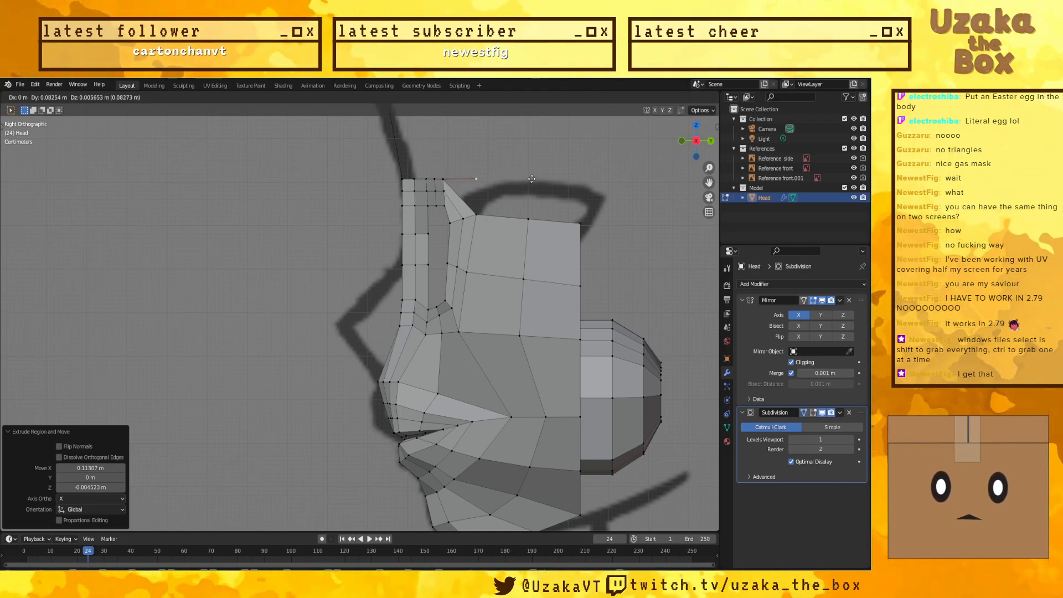
key("y")
left_click(535, 179)
Step: Flatten the vertices along the upper edge of the side of the face by scaling them to 0 along Z
middle_click_drag(535, 179, 538, 236)
mouse_move(546, 199)
middle_mouse_down()
mouse_move(523, 203)
mouse_move(539, 199)
middle_mouse_up()
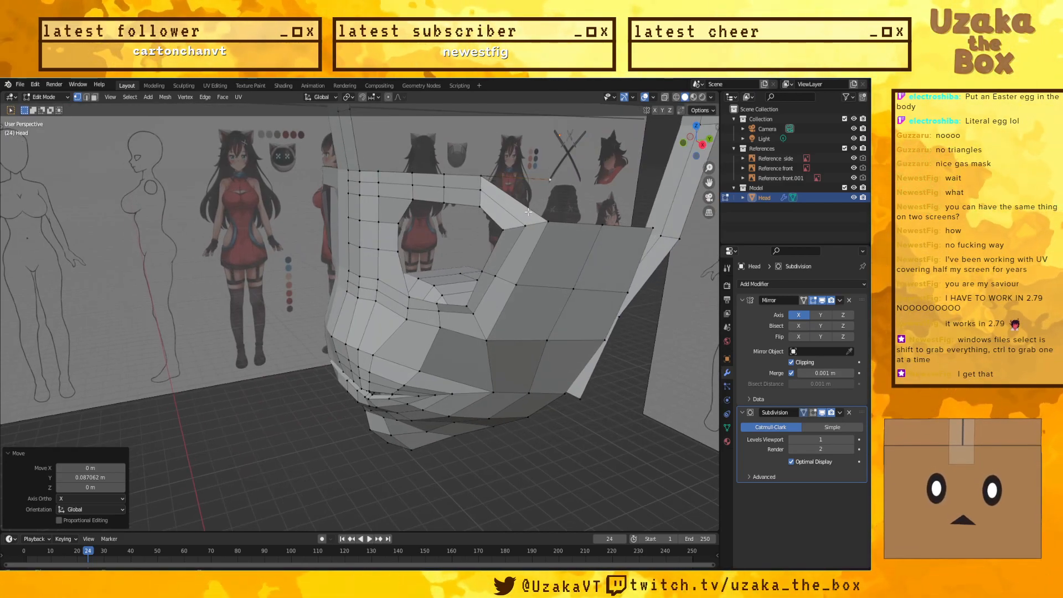
middle_click_drag(533, 210, 521, 250)
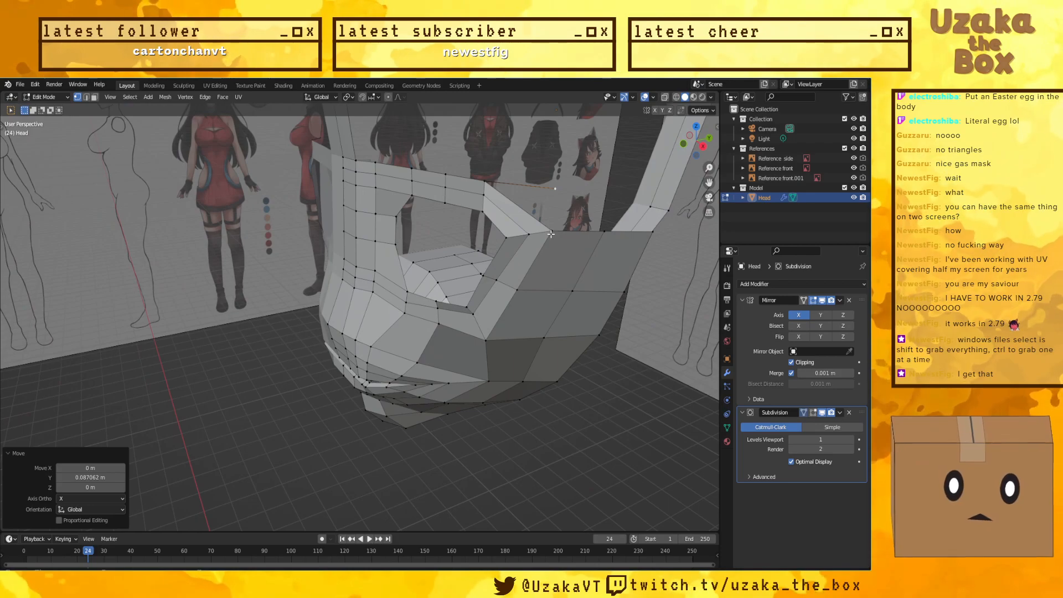
key("KP_3")
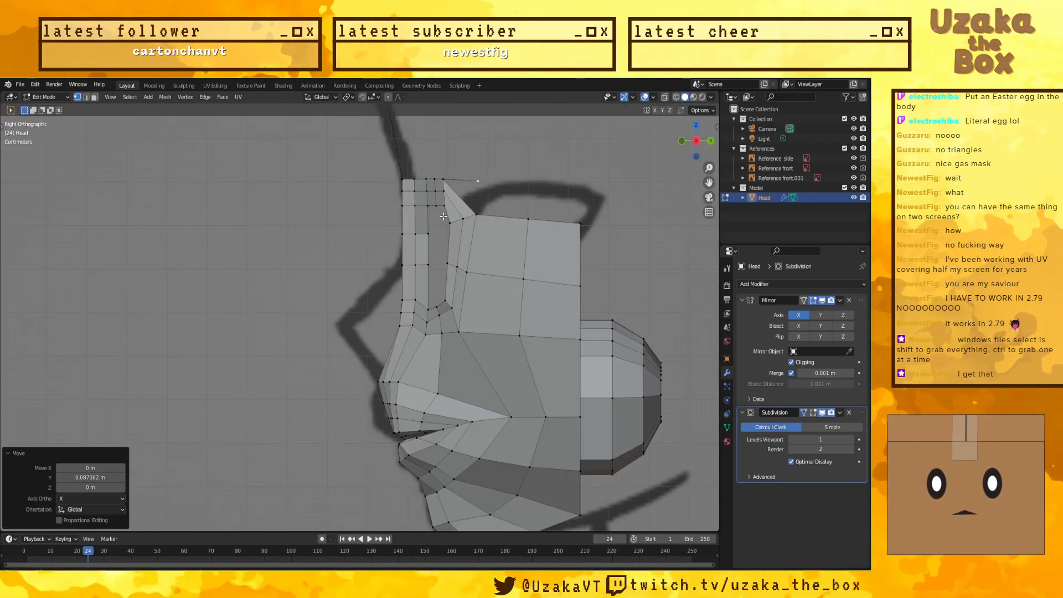
left_click_drag(596, 243, 595, 244)
key("s")
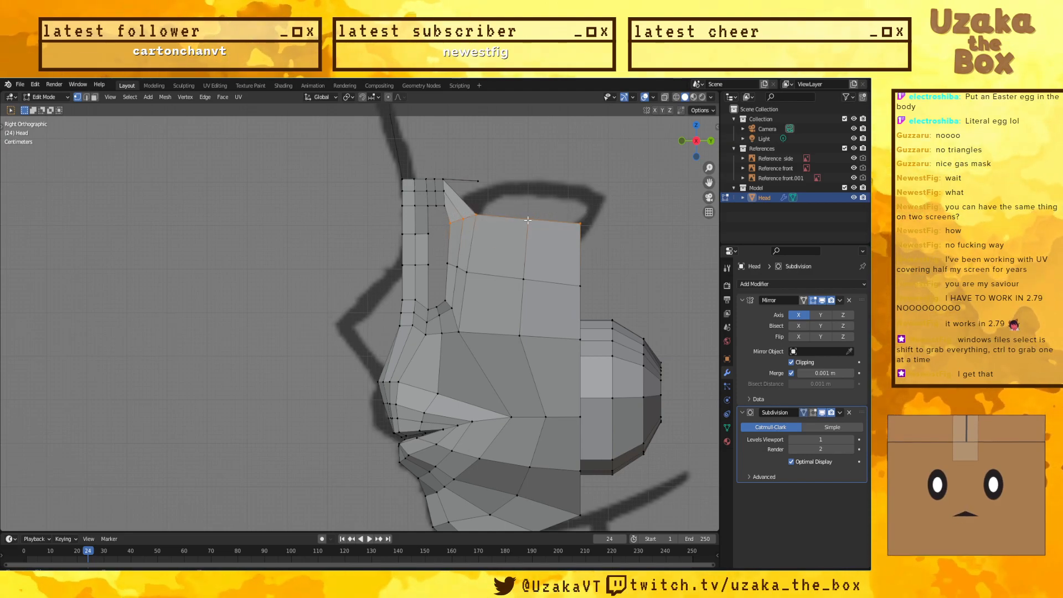
key("z")
key("0")
key("Return")
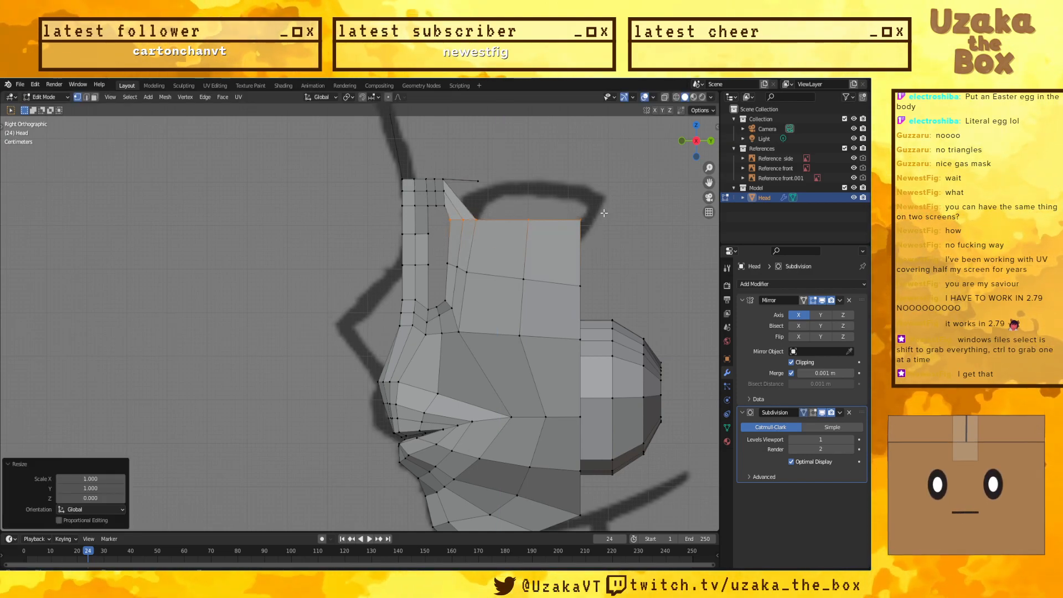
Step: Fill the gap between the extruded brow vertex and the upper edge of the side of the face with a face
left_click(499, 198)
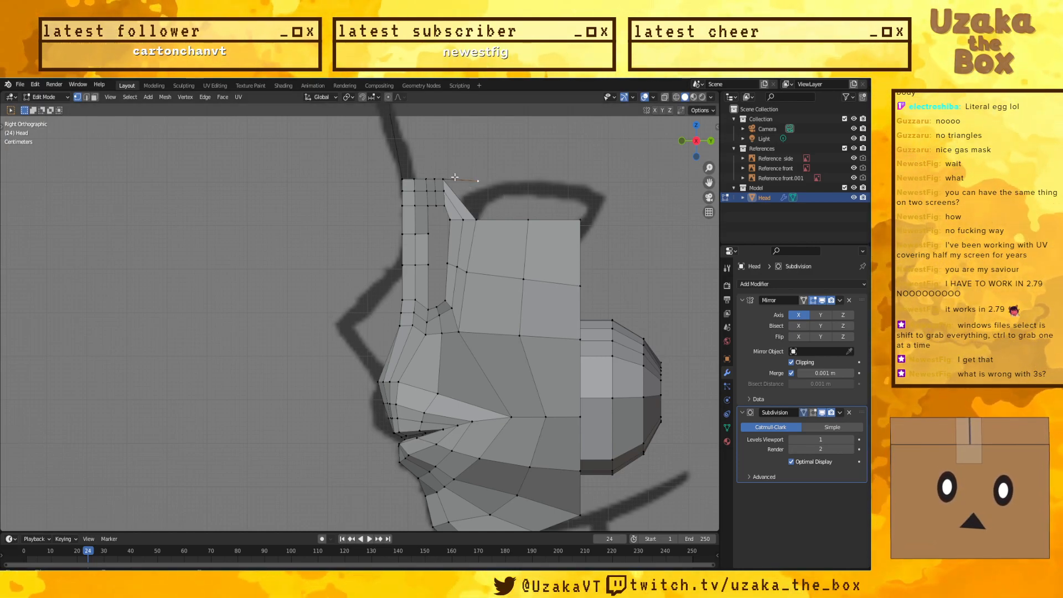
middle_click_drag(496, 183, 524, 175)
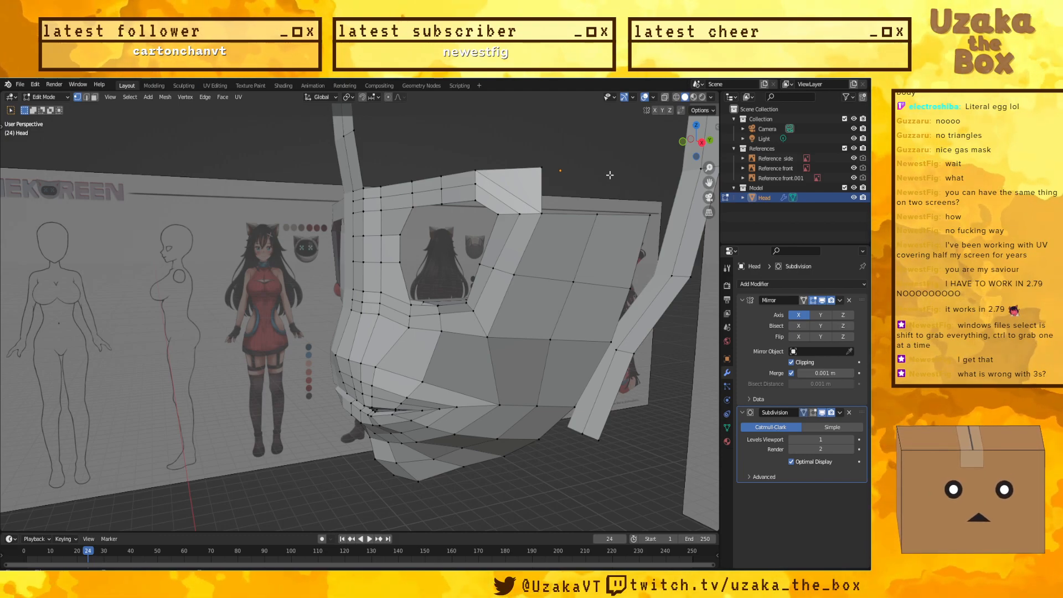
middle_click_drag(579, 204, 582, 163)
key("KP_3")
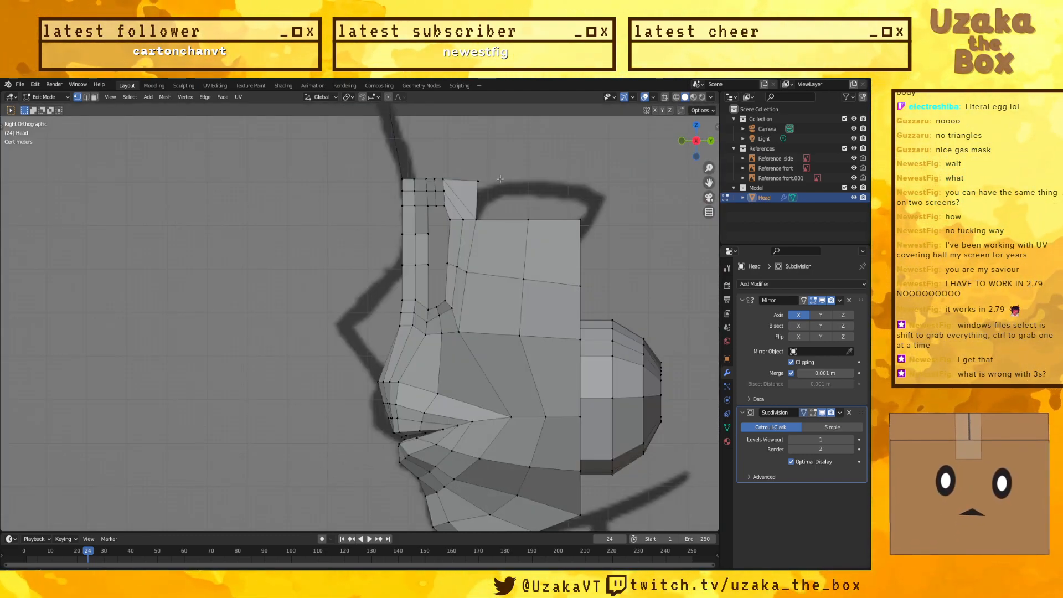
Step: In the side view, extrude the rear brow vertex about 0.127 m back along Y and fill the face below the new edge
middle_click_drag(563, 189, 517, 200, "shift")
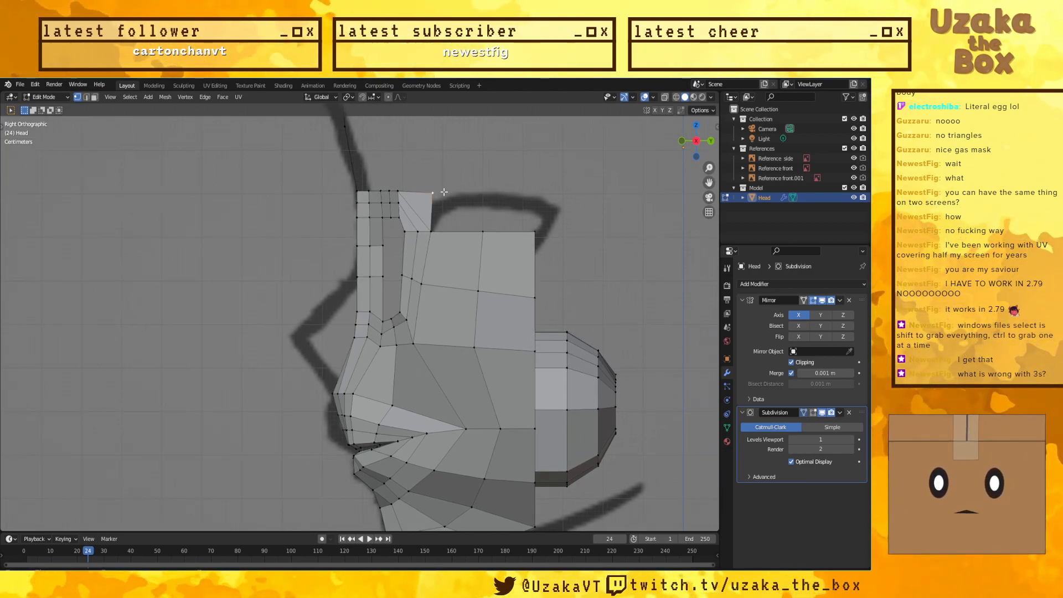
key("g")
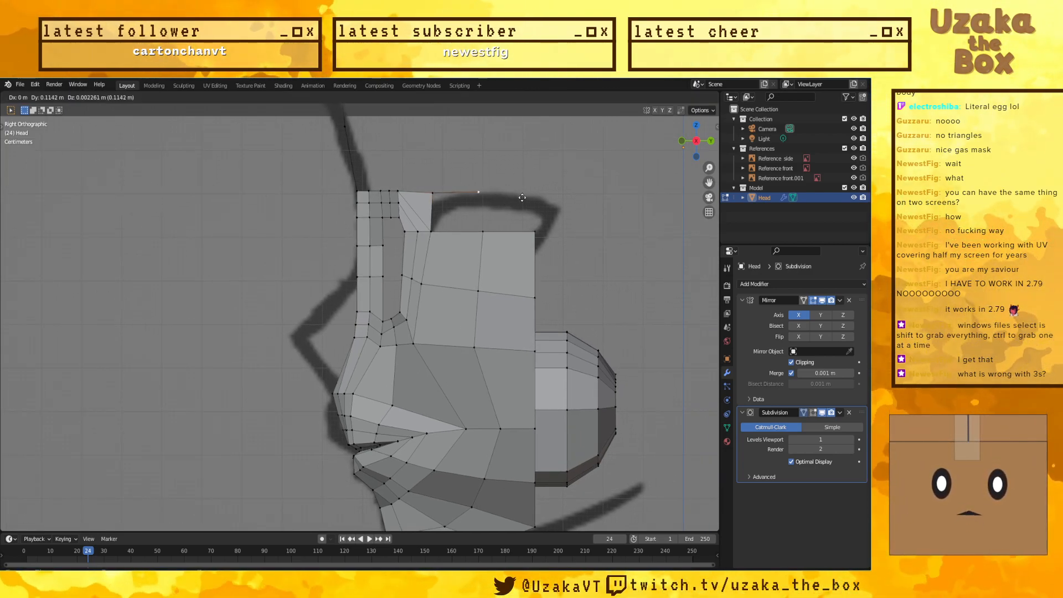
left_click(526, 198)
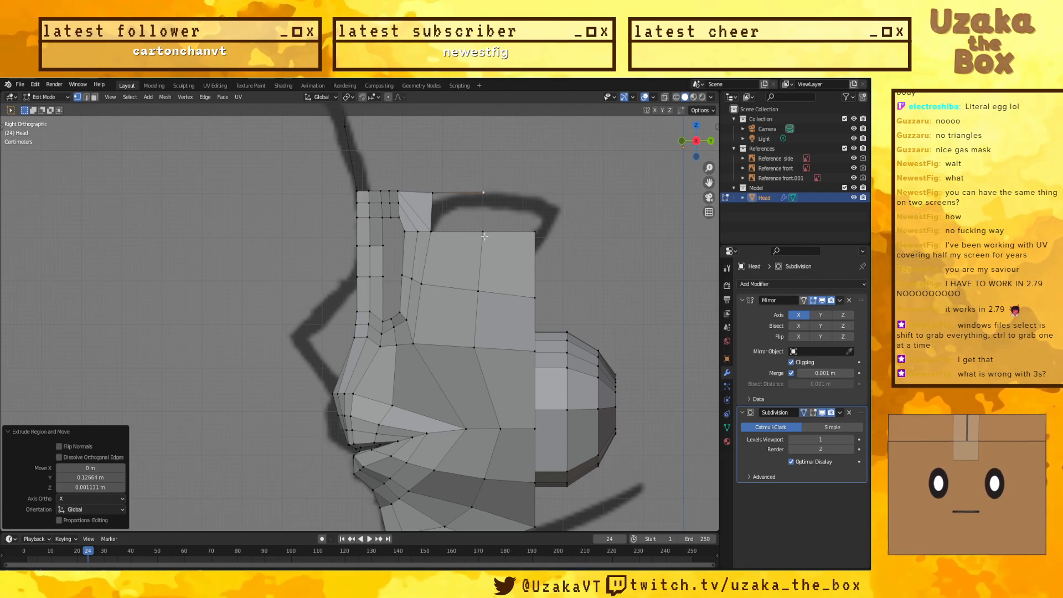
key("f")
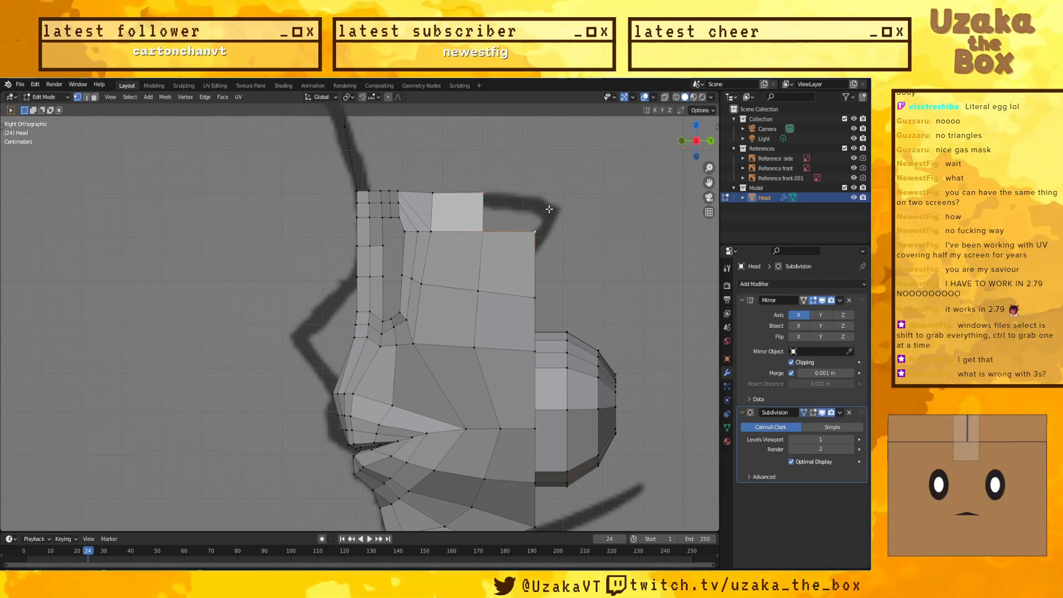
Step: Try to extrude the rear upper edge of the side of the face about 0.09 m up along Z
right_click(549, 209)
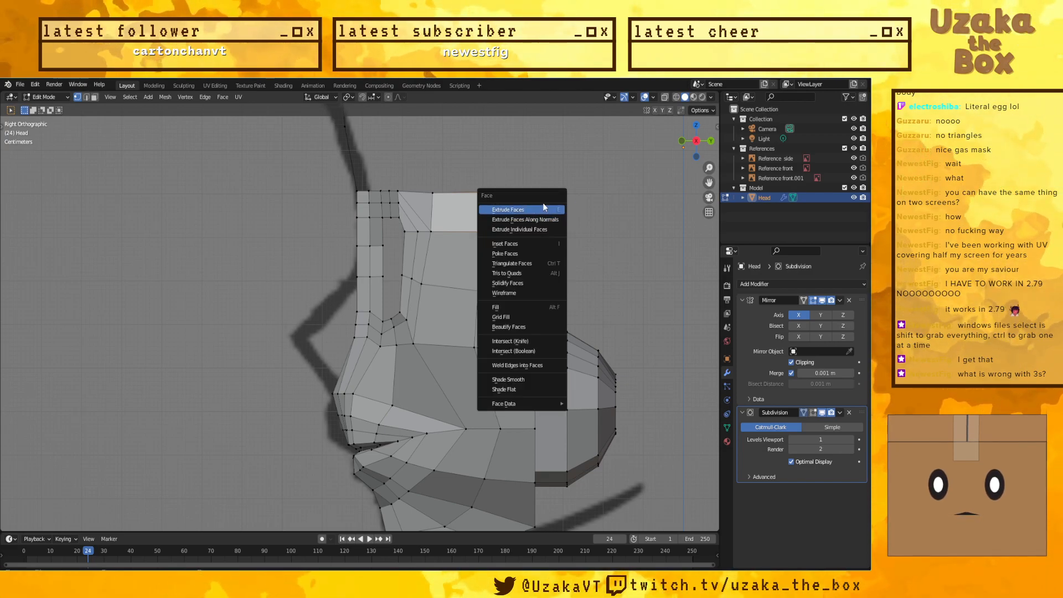
left_click(543, 204)
right_click(567, 195)
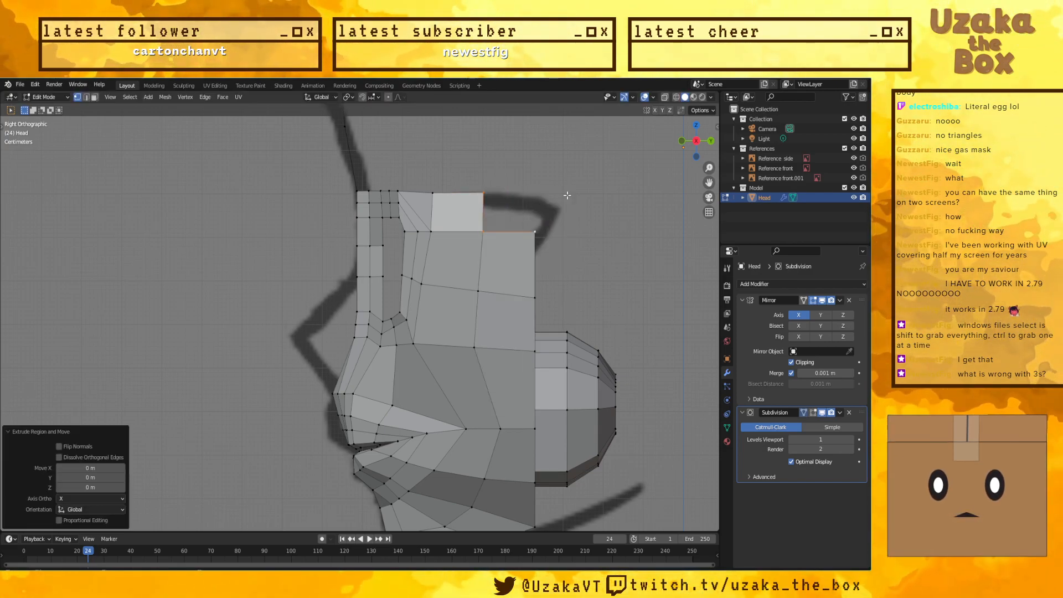
key("ctrl+z")
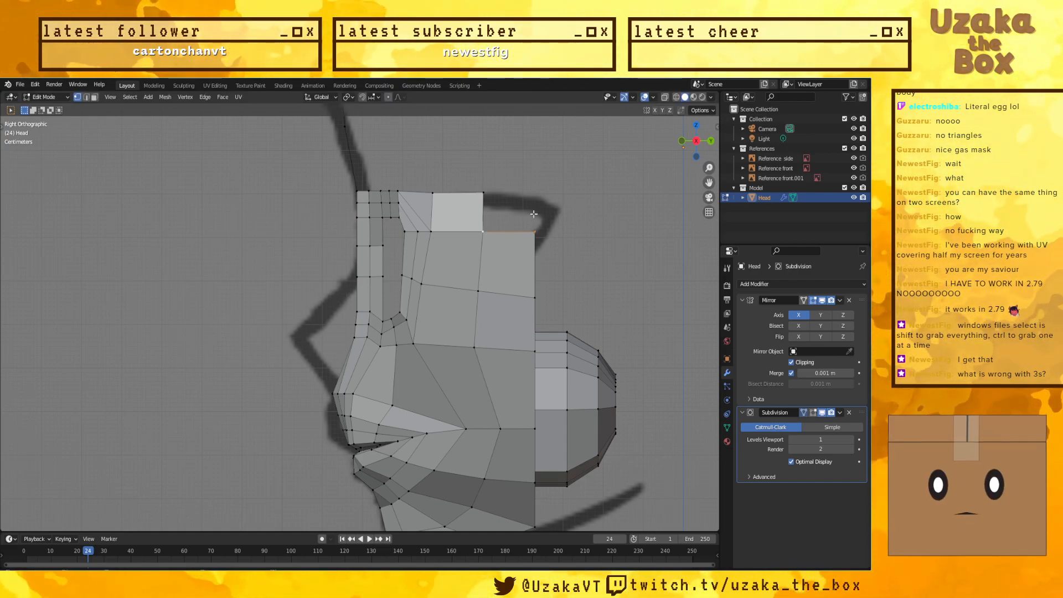
right_click(534, 213)
left_click(531, 213)
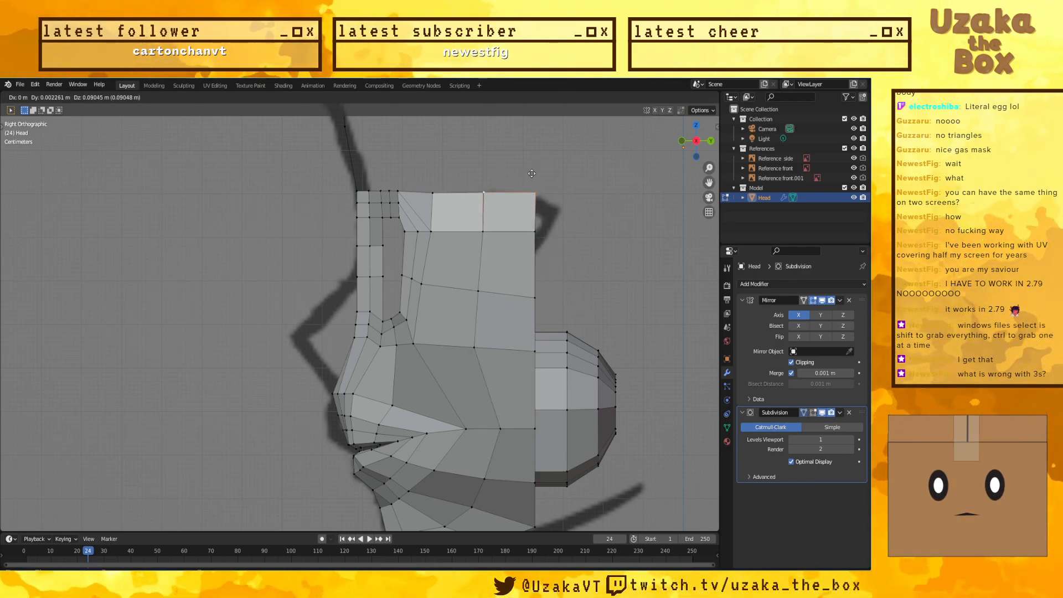
left_click(534, 175)
key("ctrl+z")
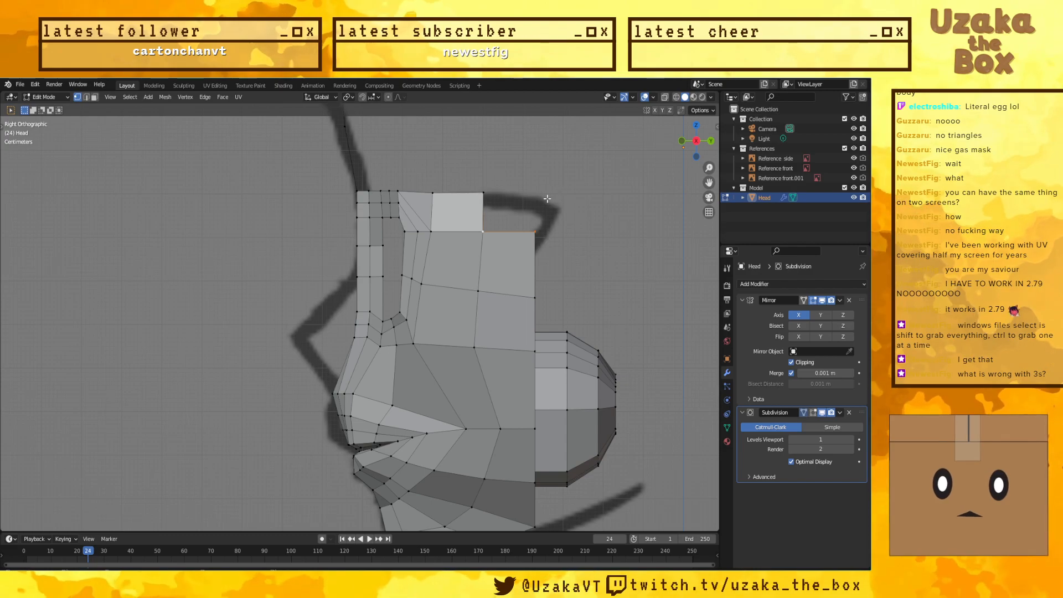
key("g")
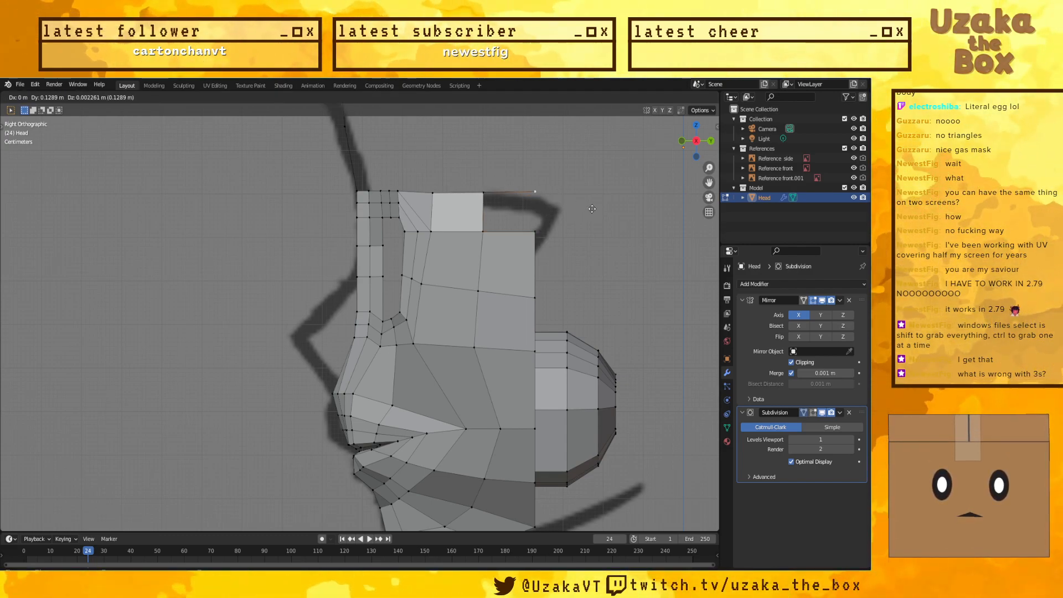
key("Escape")
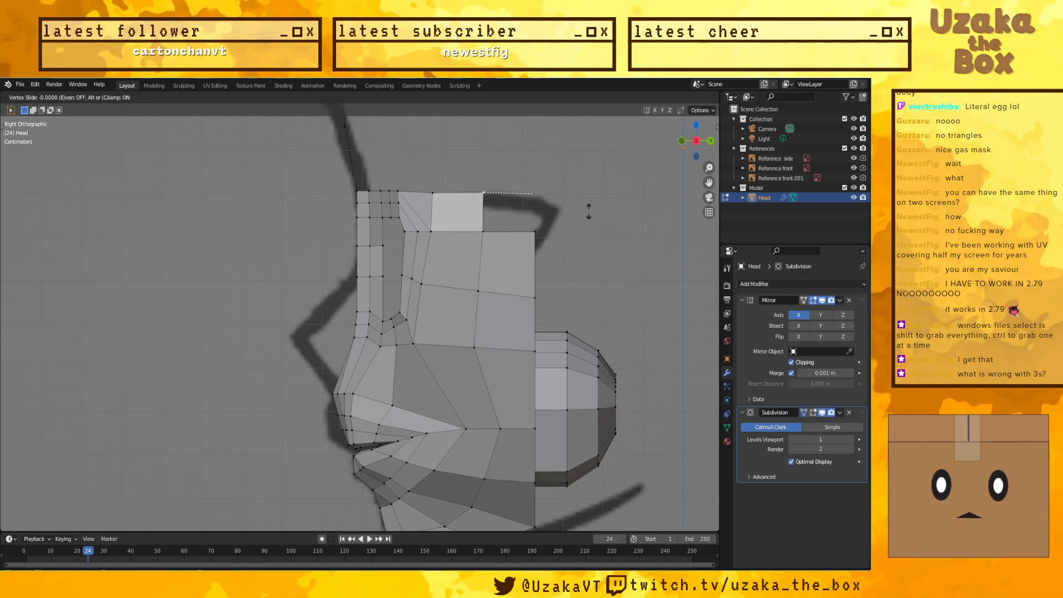
key("g")
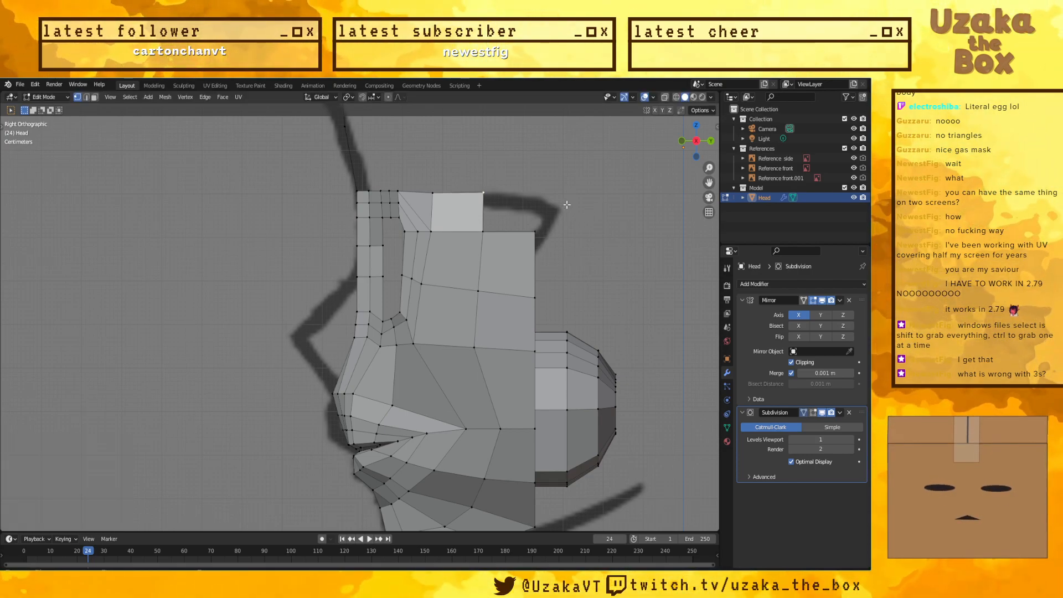
key("y")
left_click(602, 208, "shift")
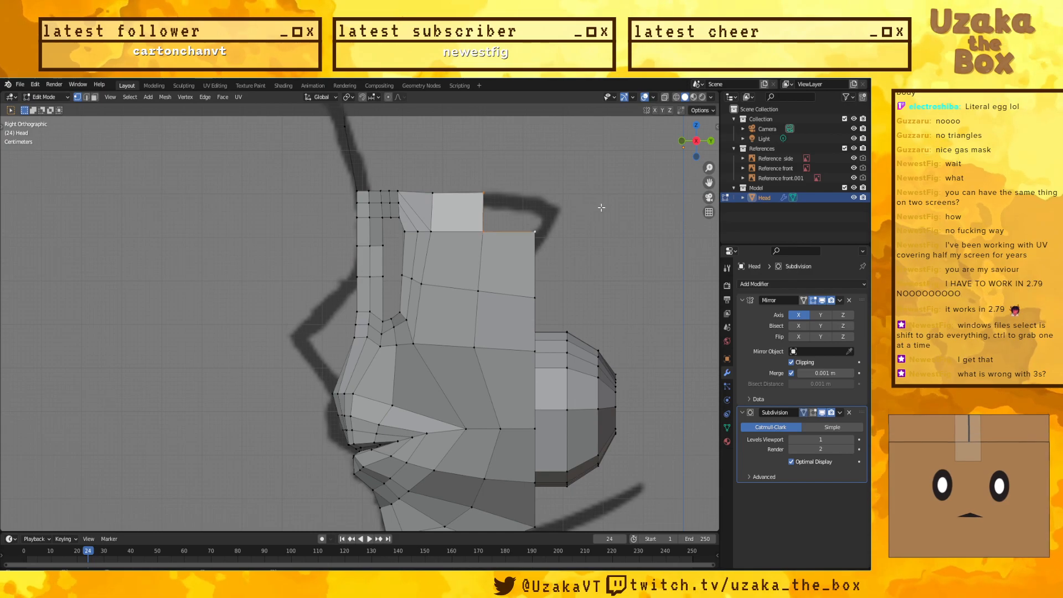
Step: Try to extend the brow strip back by extruding the open edge behind it
key("g")
left_click(545, 193)
middle_click_drag(545, 194, 594, 229)
left_click(588, 256)
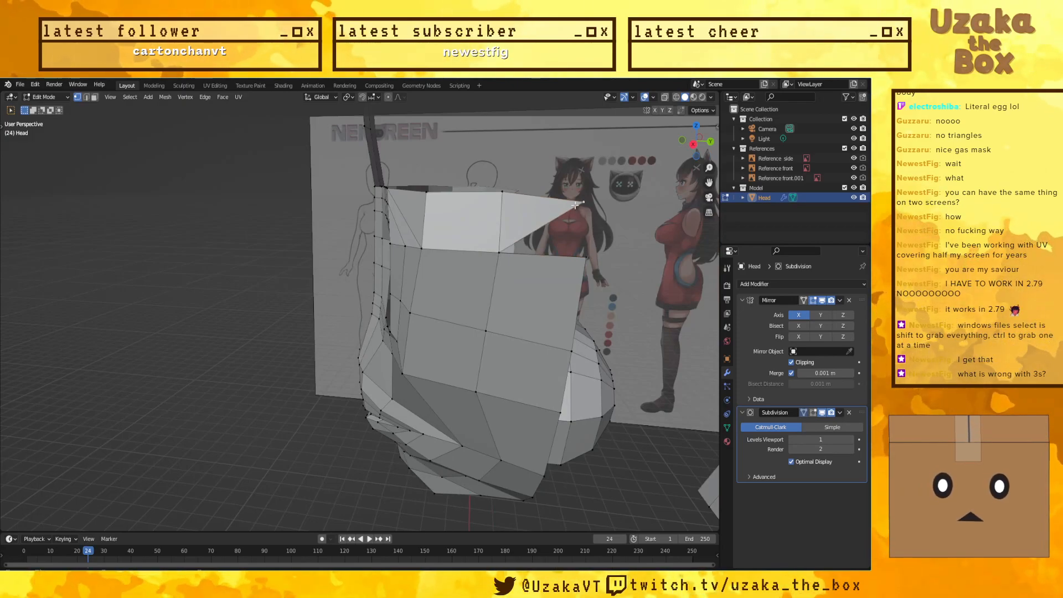
key("ctrl+z")
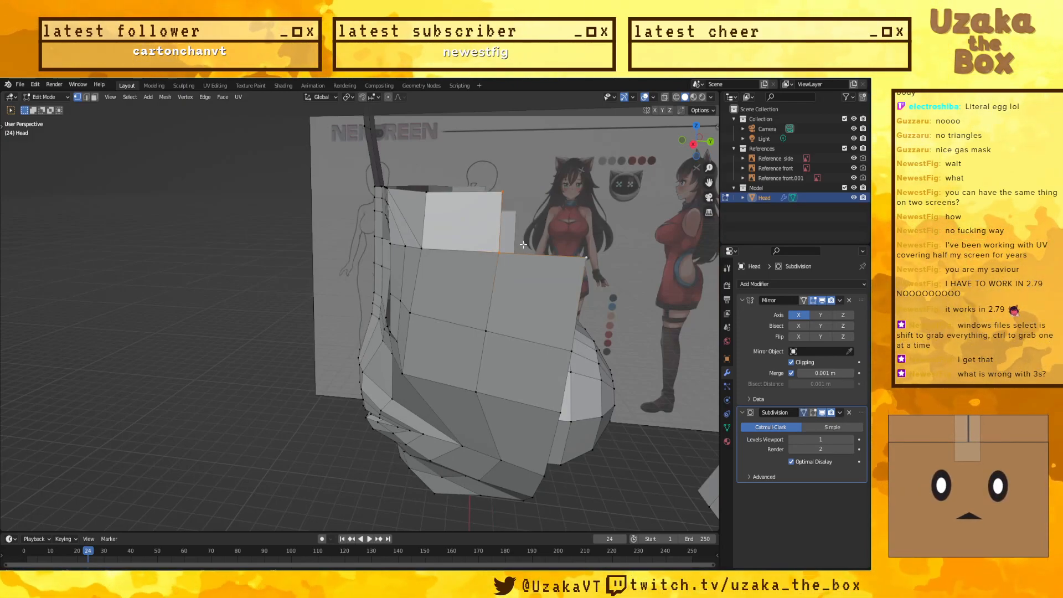
key("g")
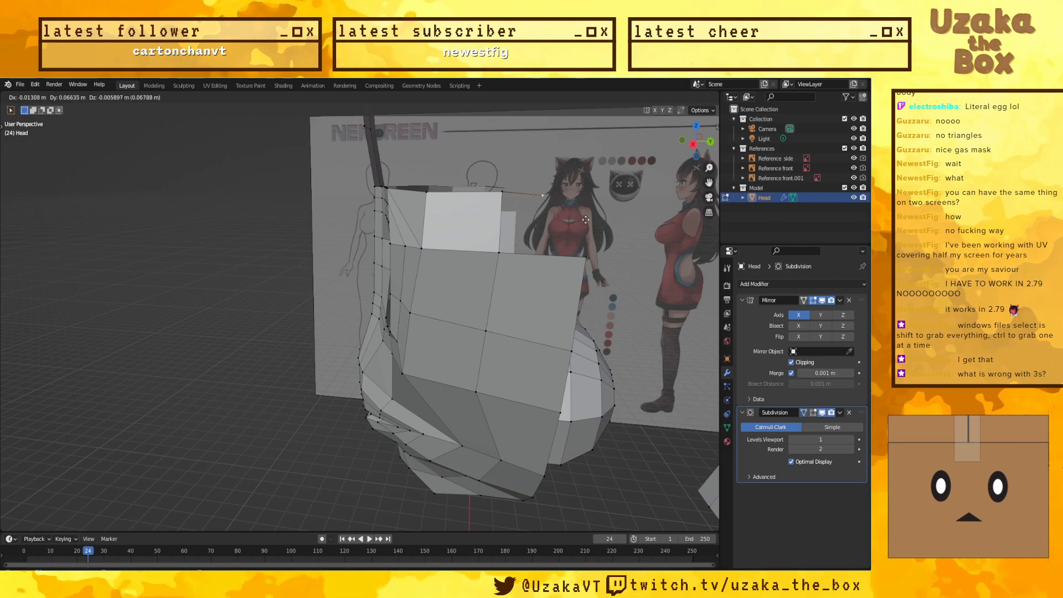
type("3")
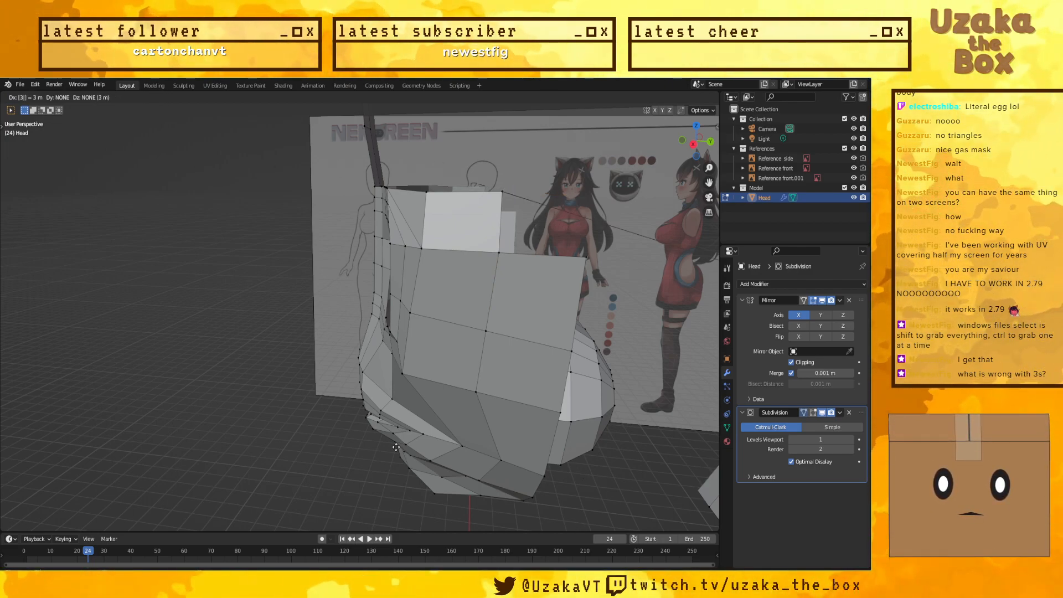
left_click(257, 268)
key("ctrl+z")
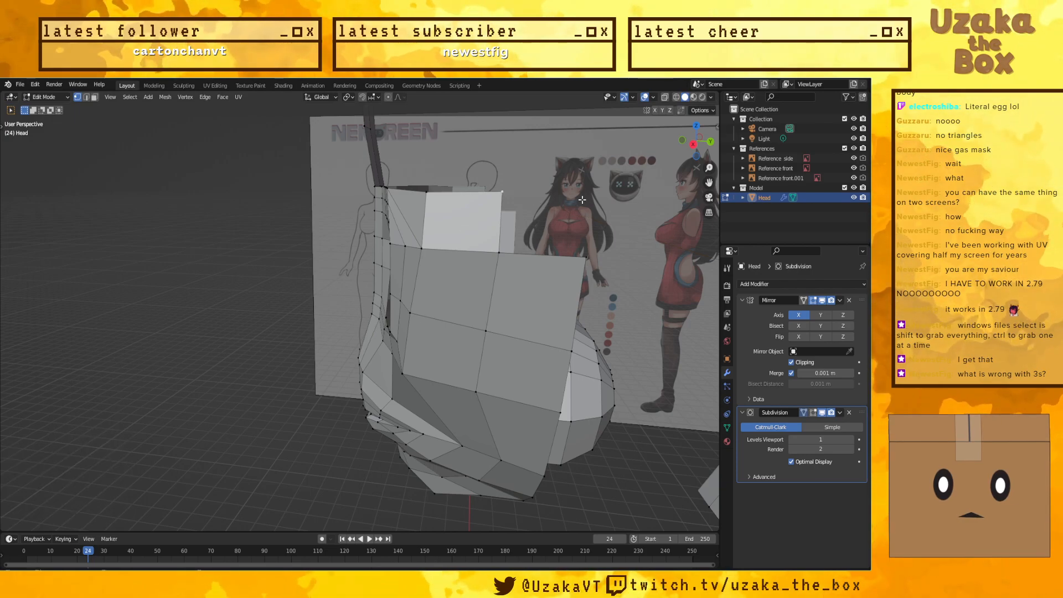
Step: Extrude the rear top vertex of the brow strip about 0.13 m back along Y and fill the face down to the side of the head
key("g")
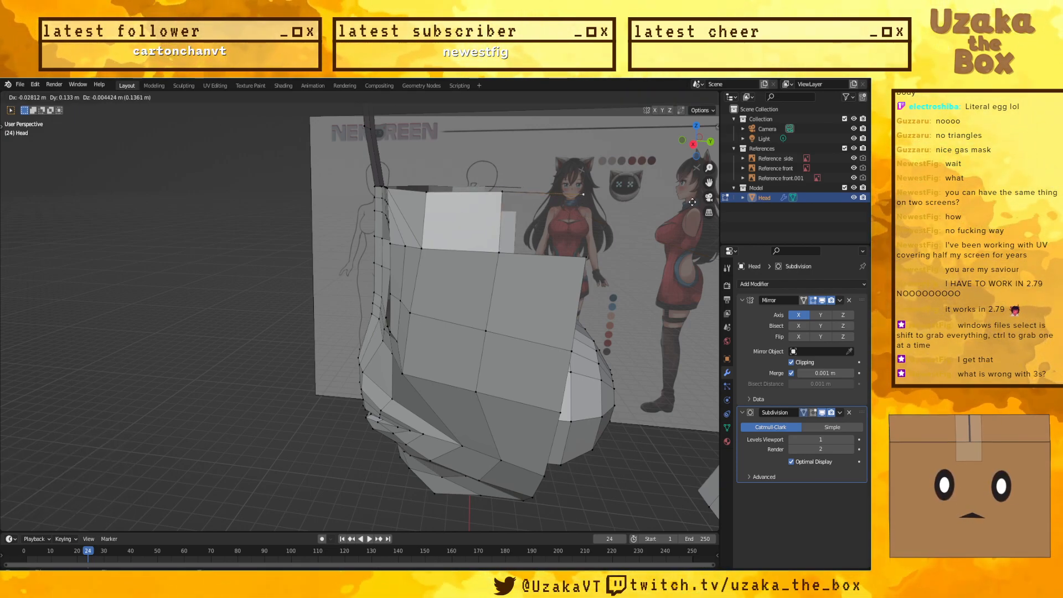
left_click(689, 200)
key("KP_3")
left_click_drag(567, 180, 476, 238)
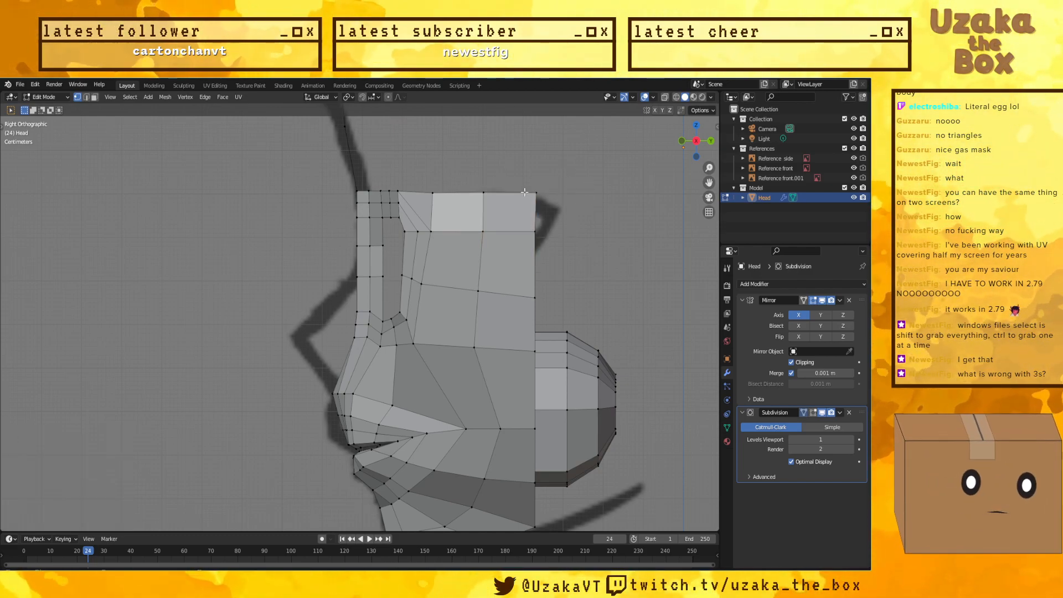
Step: In the front view, move the rearmost vertex of the brow strip outward along X onto the head outline
middle_click_drag(456, 158, 499, 191)
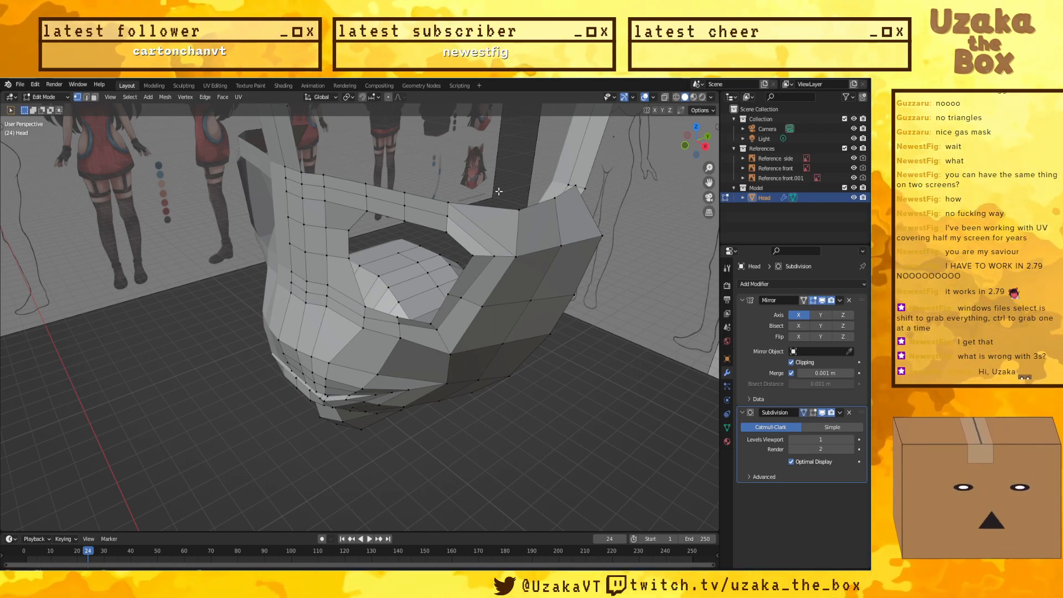
key("KP_1")
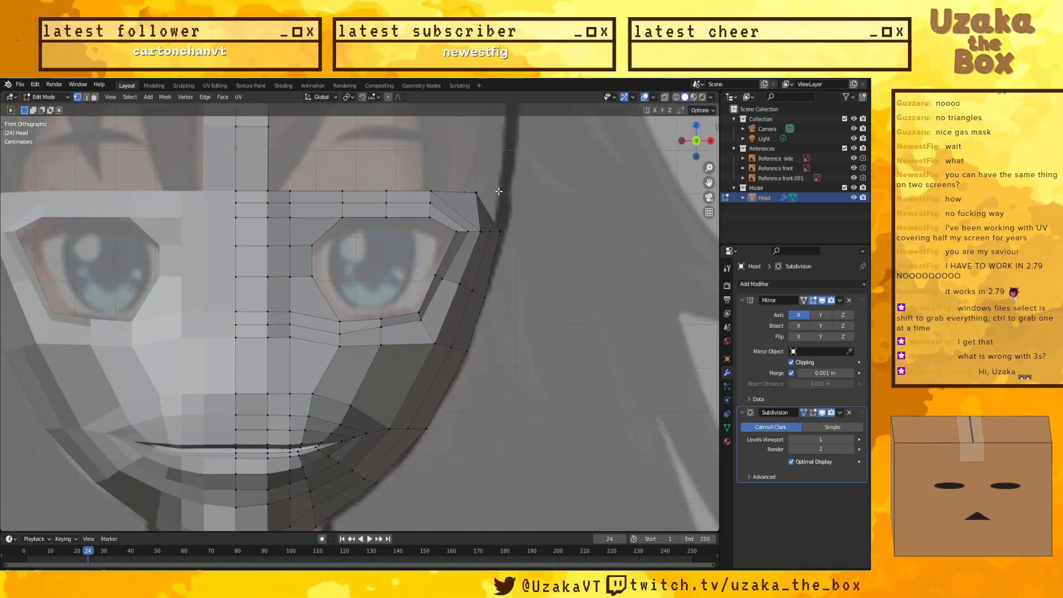
key("KP_3")
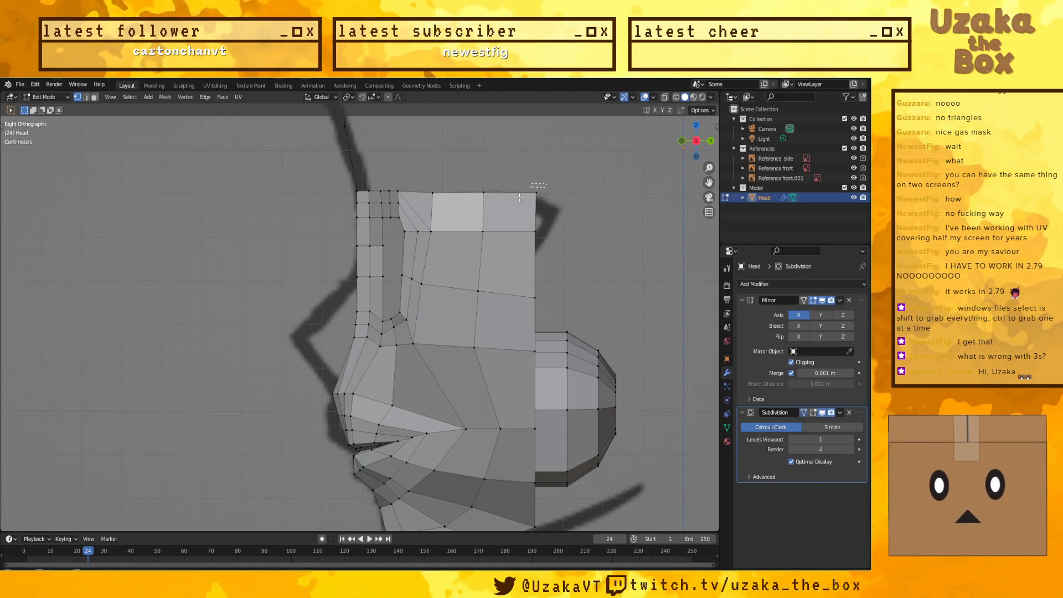
left_click(537, 191)
key("KP_1")
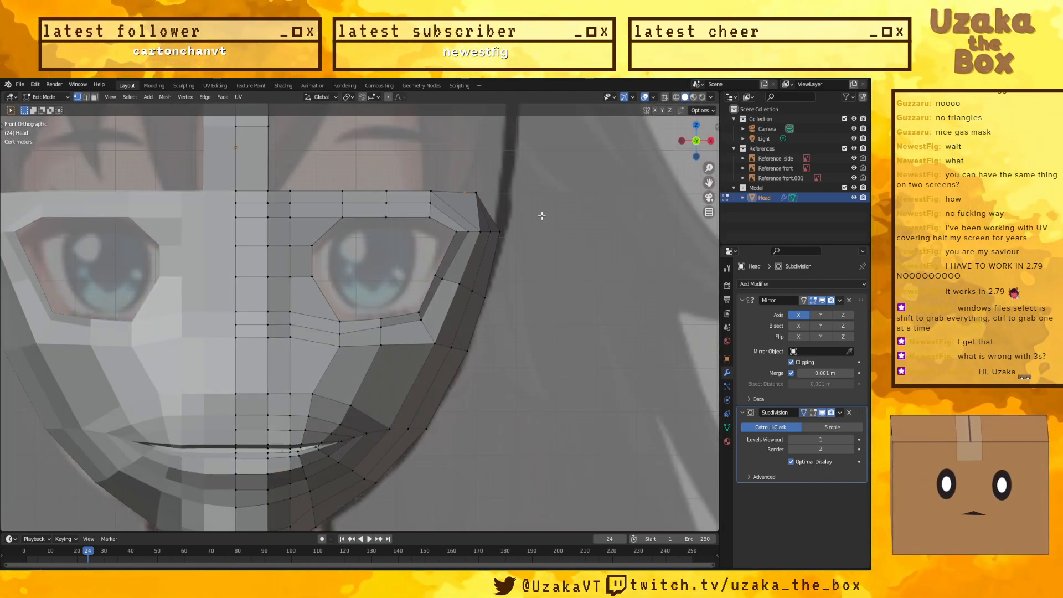
key("g")
key("x")
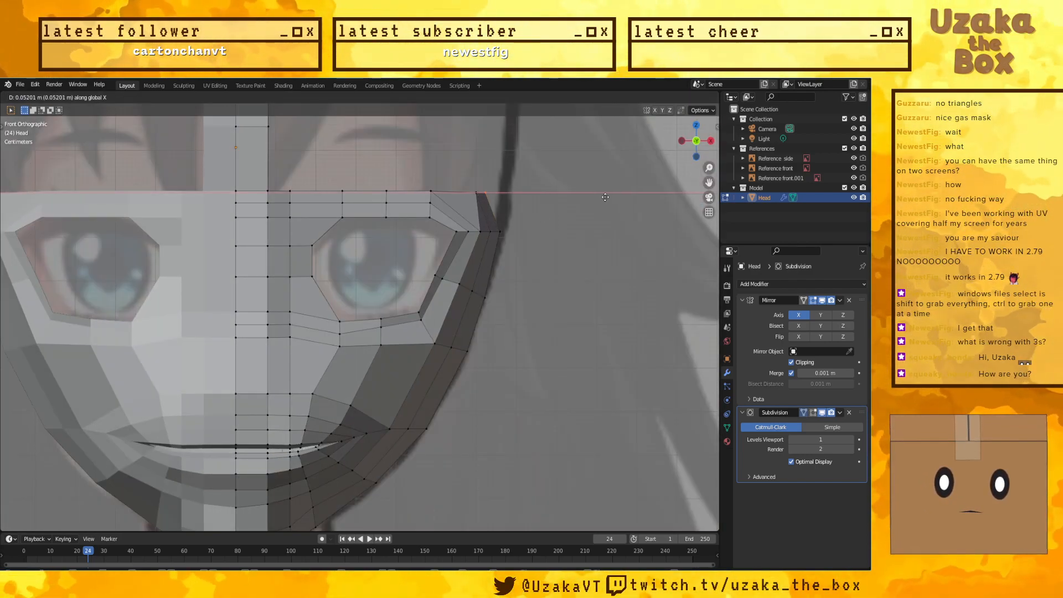
left_click(620, 200)
Step: Move the next vertex forward on the brow strip's upper edge slightly outward along X
left_click(477, 190)
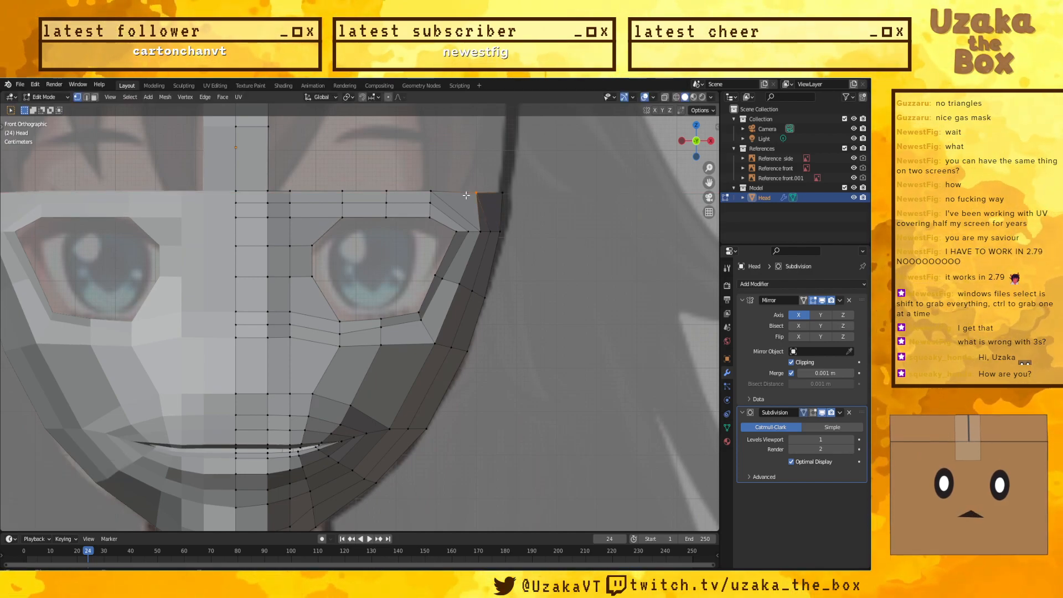
key("g")
key("y")
key("x")
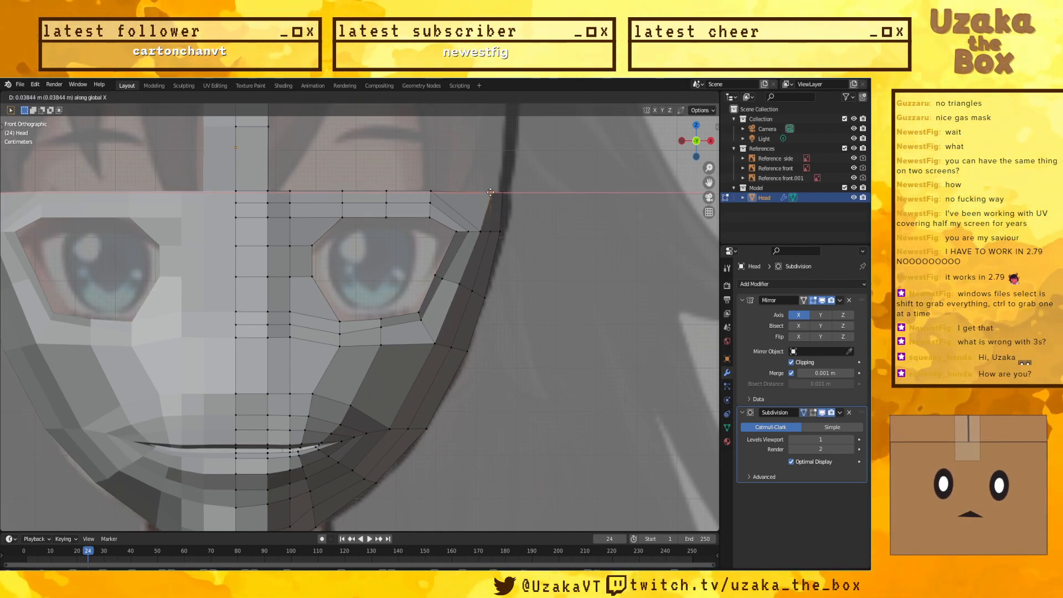
left_click(485, 192)
Step: Flatten the row of vertices along the upper edge of the brow and side strip by scaling them along Z
left_click_drag(544, 197, 228, 180)
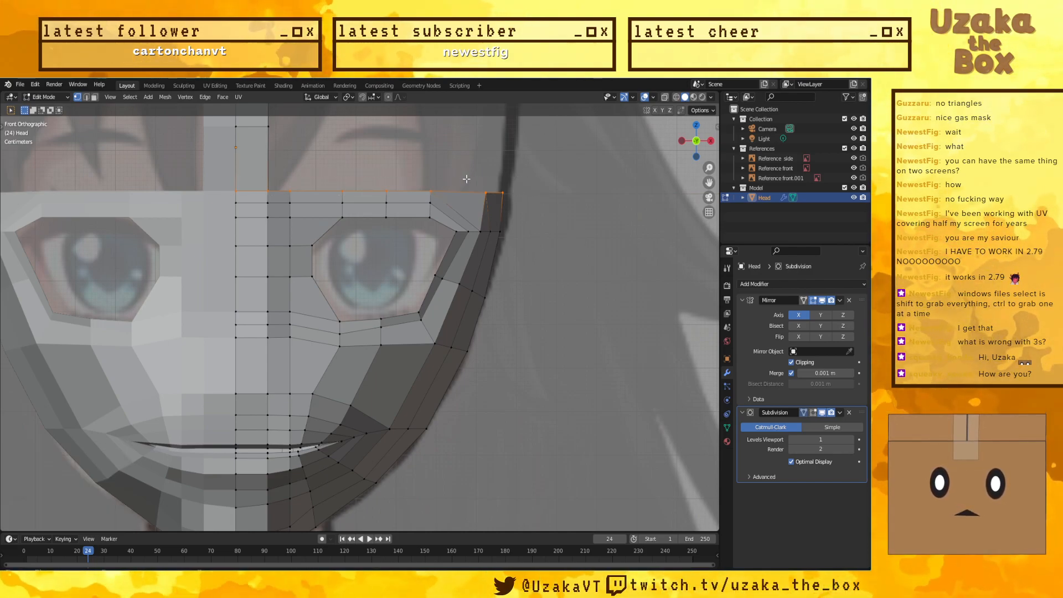
key("s")
key("z")
key("Return")
left_click(569, 213)
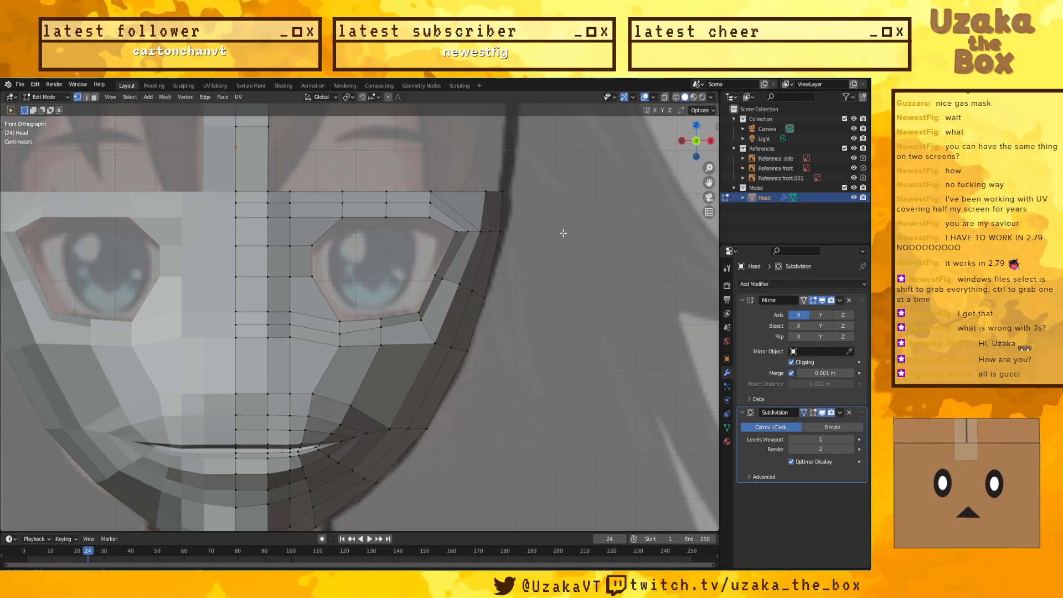
Step: In the front view, move the upper-edge vertex just outside the brow's outer corner about 0.06 m inward along X
key("KP_5")
middle_click_drag(555, 215, 532, 224)
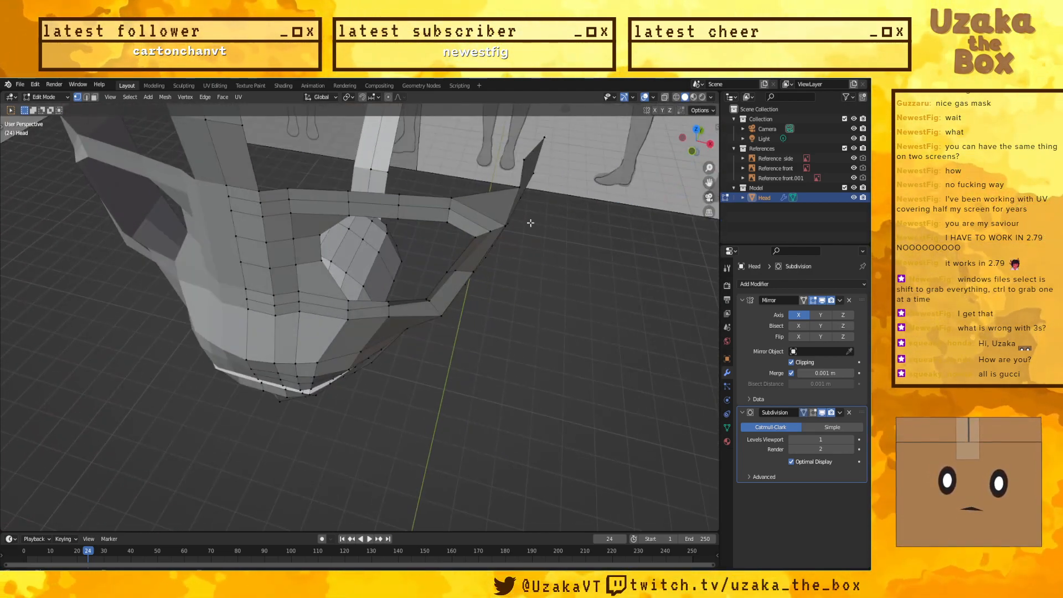
key("KP_1")
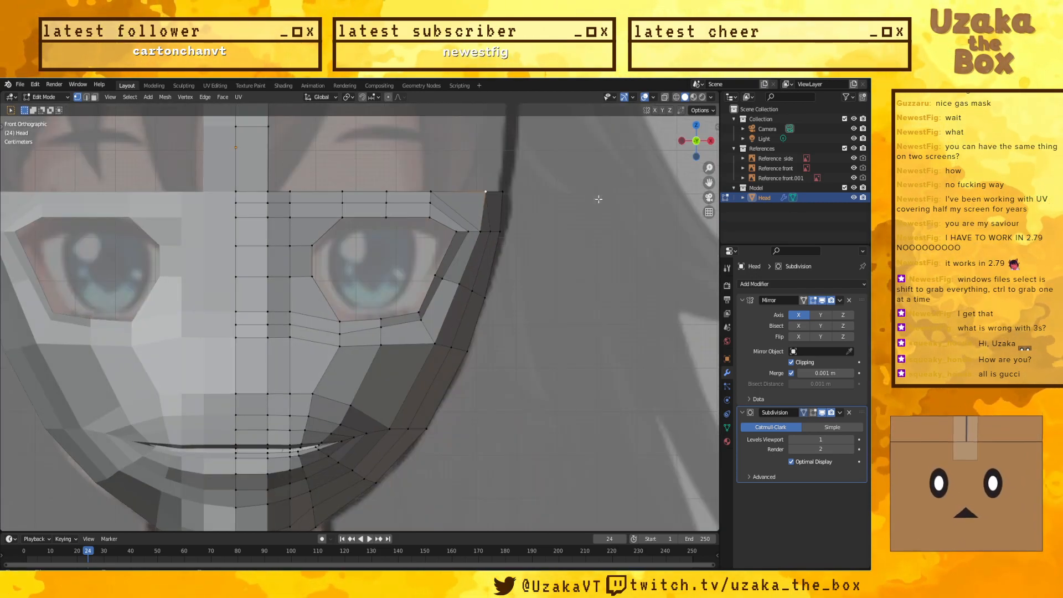
key("g")
key("x")
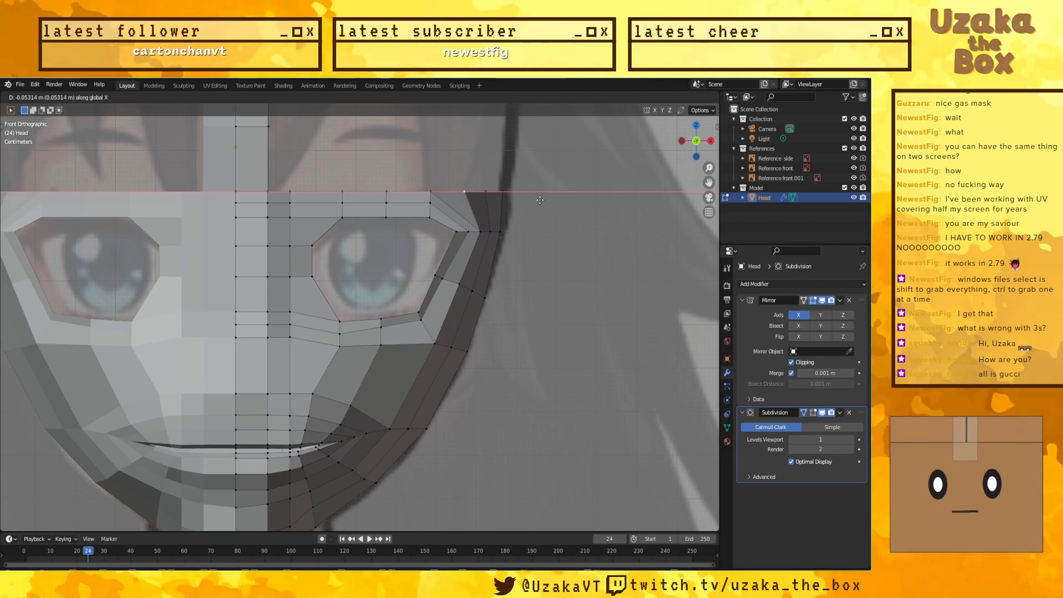
left_click(536, 198)
middle_click_drag(536, 198, 483, 255)
key("KP_3")
key("KP_1")
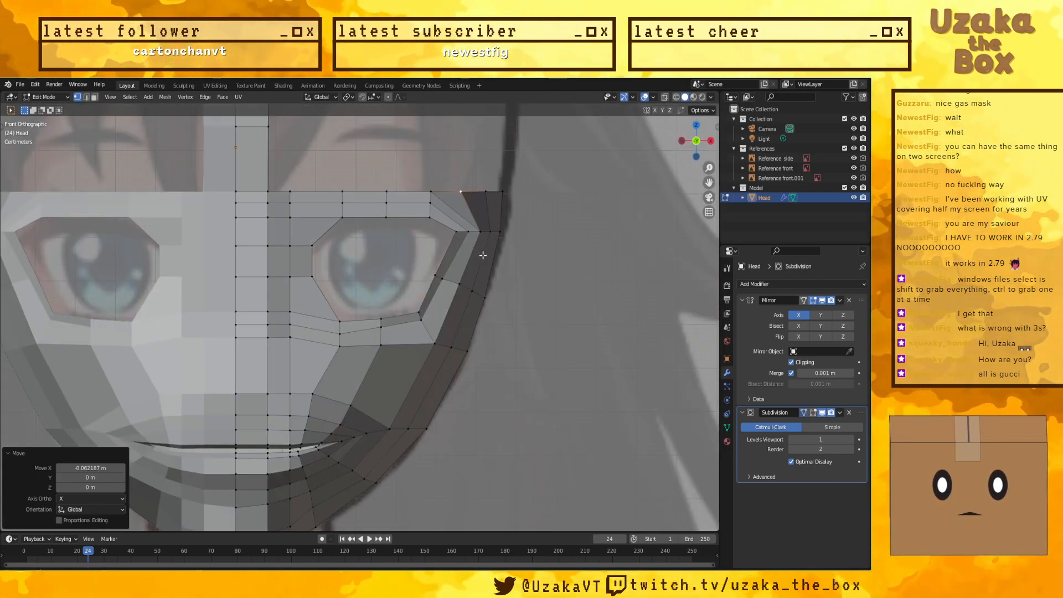
Step: Display the subdivision in edit mode and raise two vertices on the eye opening's lower edge about 0.016 m and 0.008 m along Z
left_click_drag(447, 223, 480, 237)
left_click(812, 413)
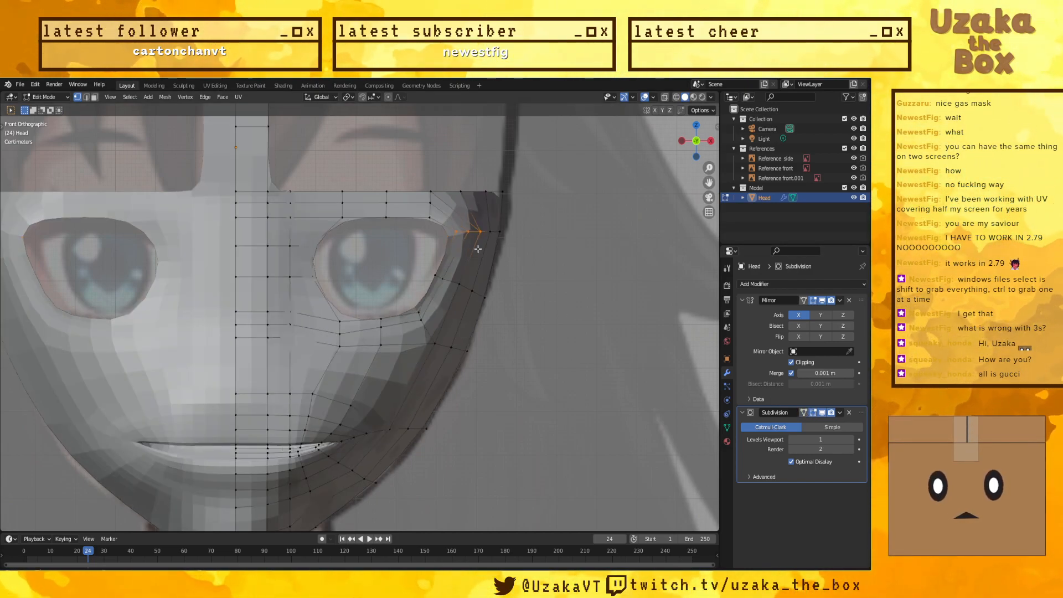
left_click(332, 323)
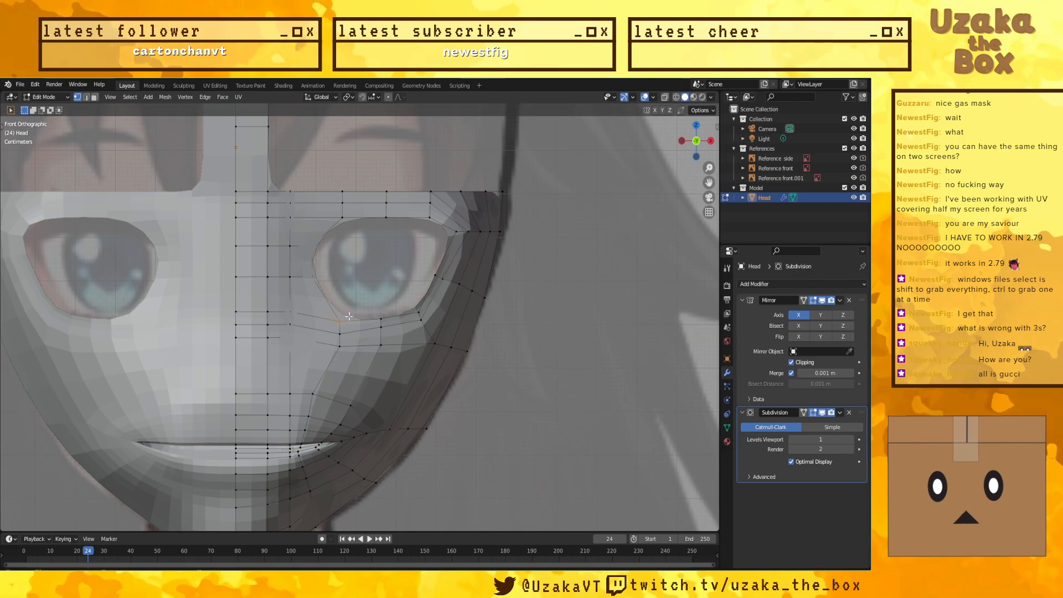
key("g")
key("z")
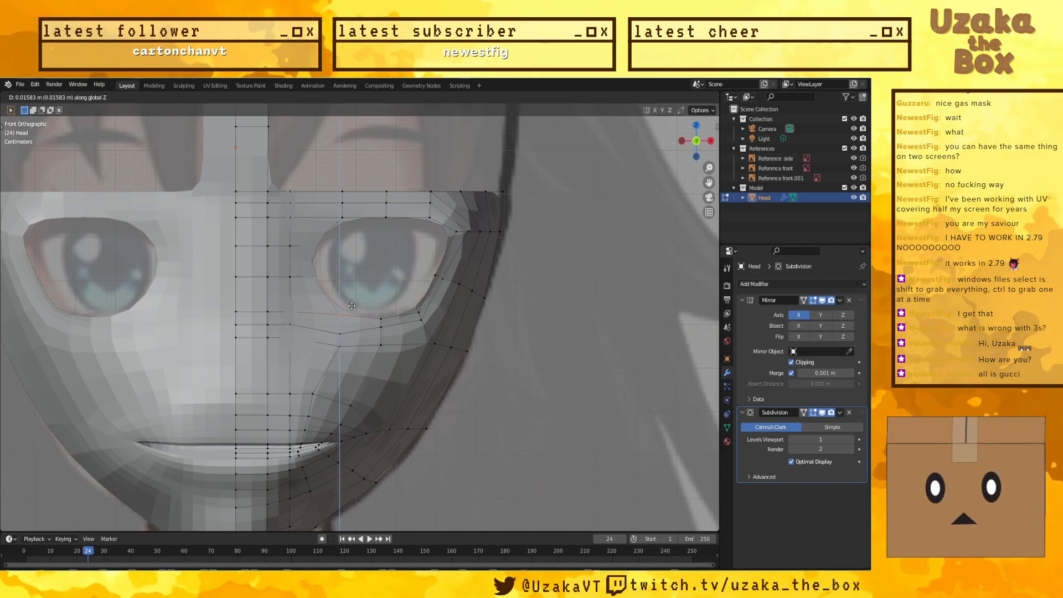
left_click(351, 305)
key("g")
key("z")
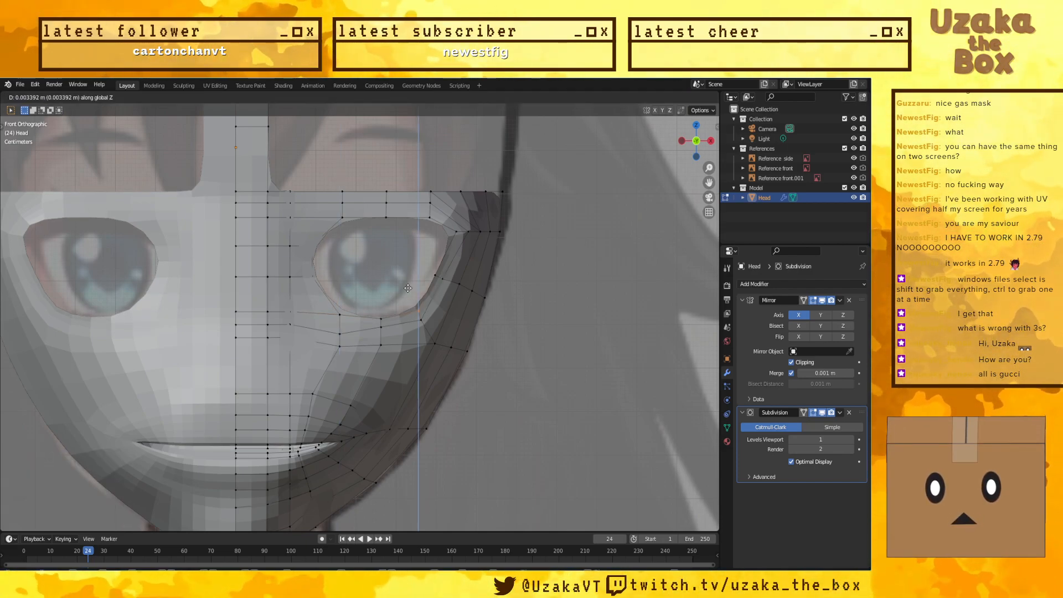
left_click(407, 287)
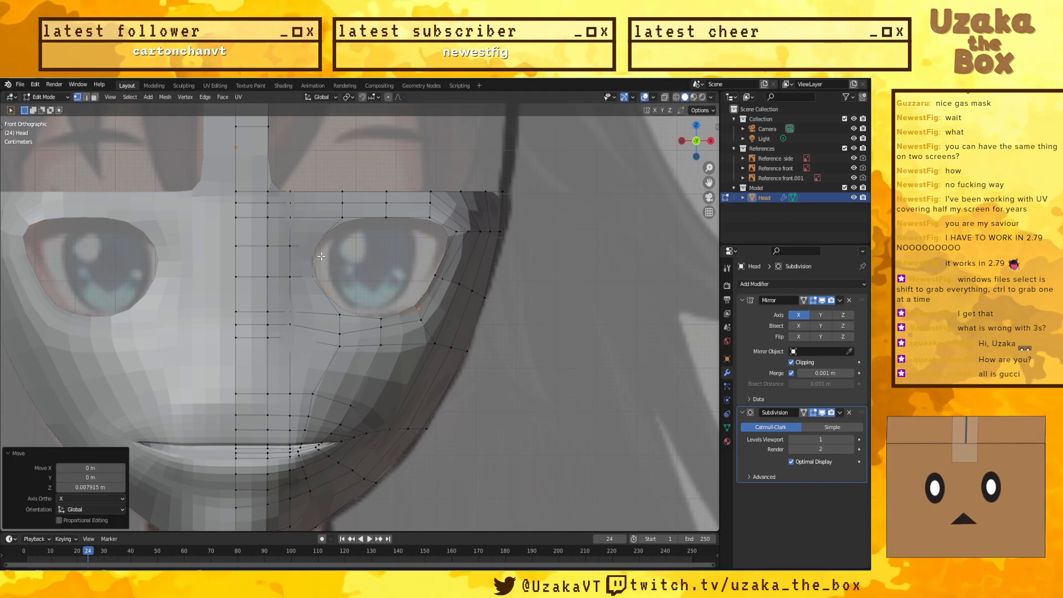
Step: Adjust the inner vertex on the eye opening's upper edge along Z and compare the mesh with the reference in X-ray
left_click(351, 231)
key("g")
key("z")
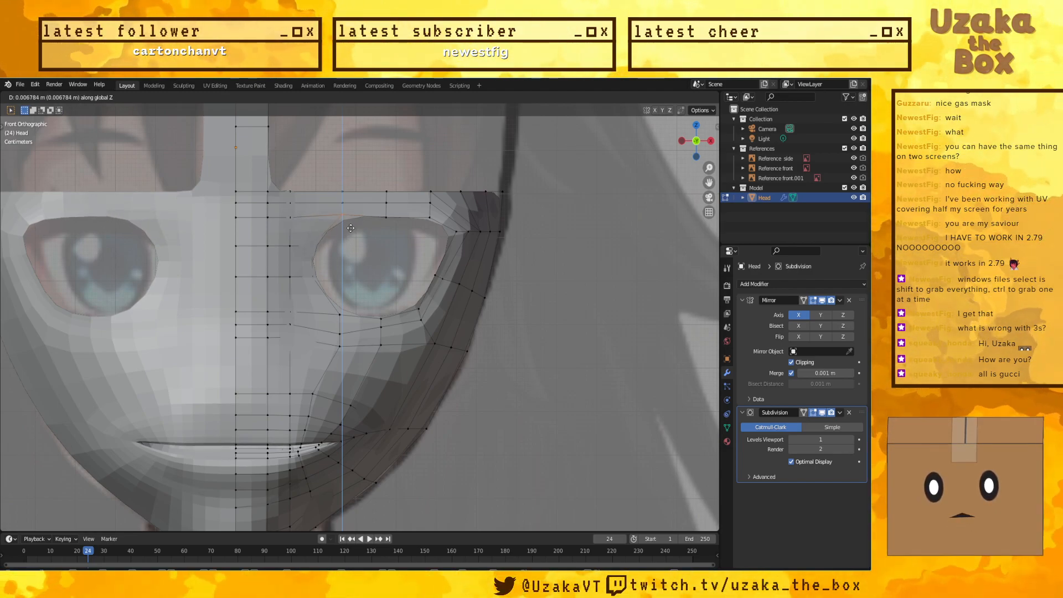
left_click(352, 233)
key("alt+z")
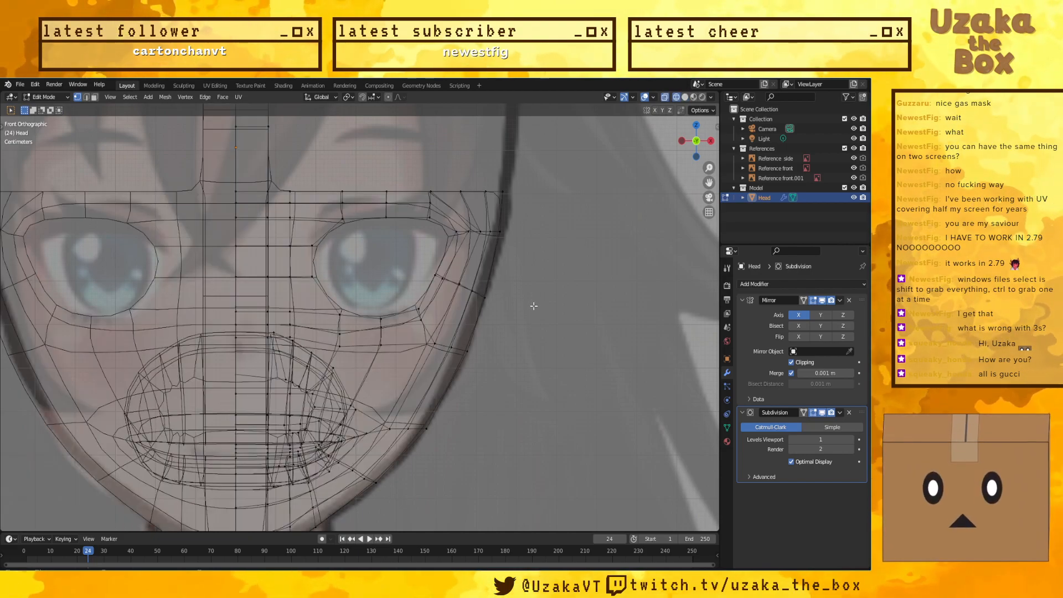
key("alt+z")
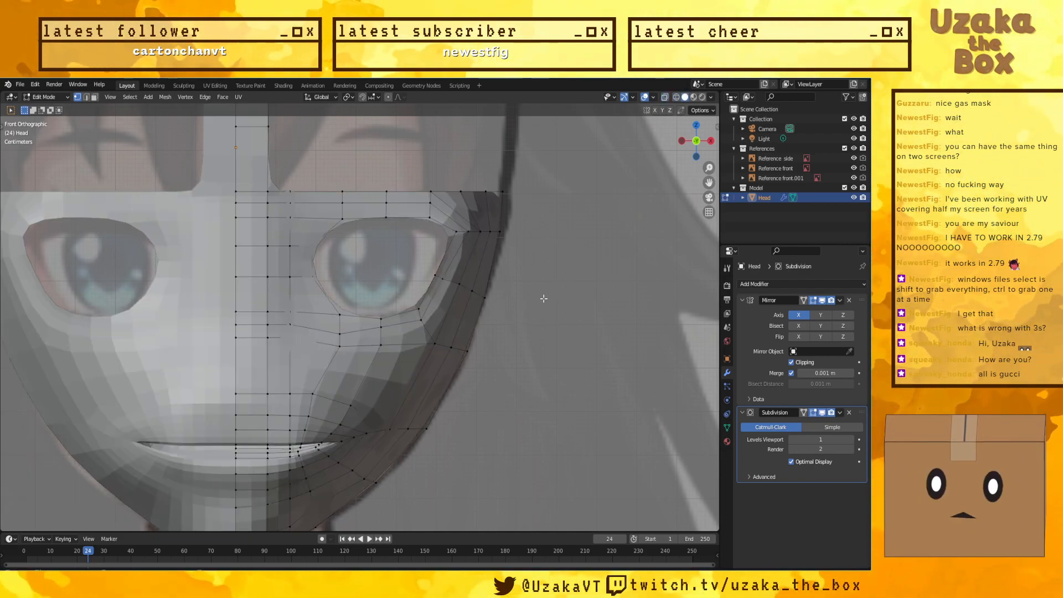
Step: Examine the smoothed face and eye openings from behind and from the side
middle_click_drag(548, 290, 333, 294)
scroll(408, 295, "up", 5)
scroll(333, 294, "up", 3)
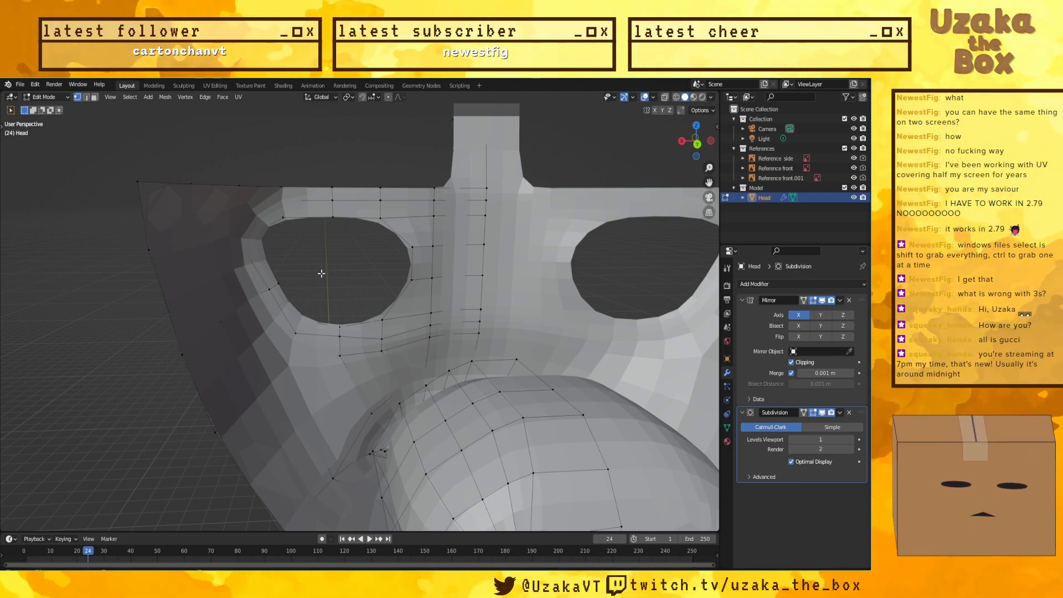
middle_click_drag(321, 273, 177, 285)
mouse_move(390, 291)
middle_mouse_down()
mouse_move(310, 287)
mouse_move(388, 283)
middle_mouse_up()
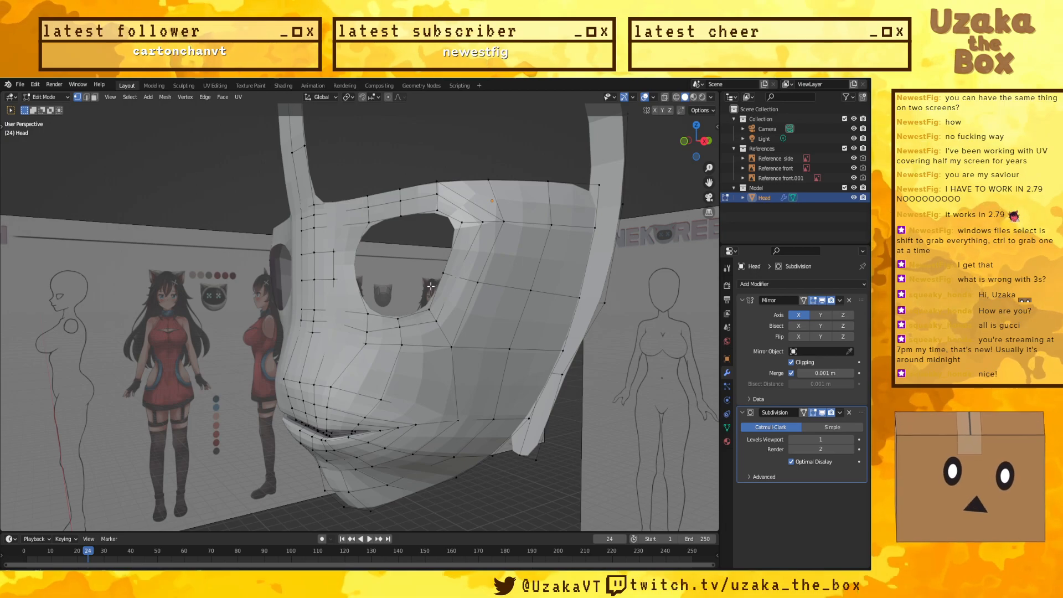
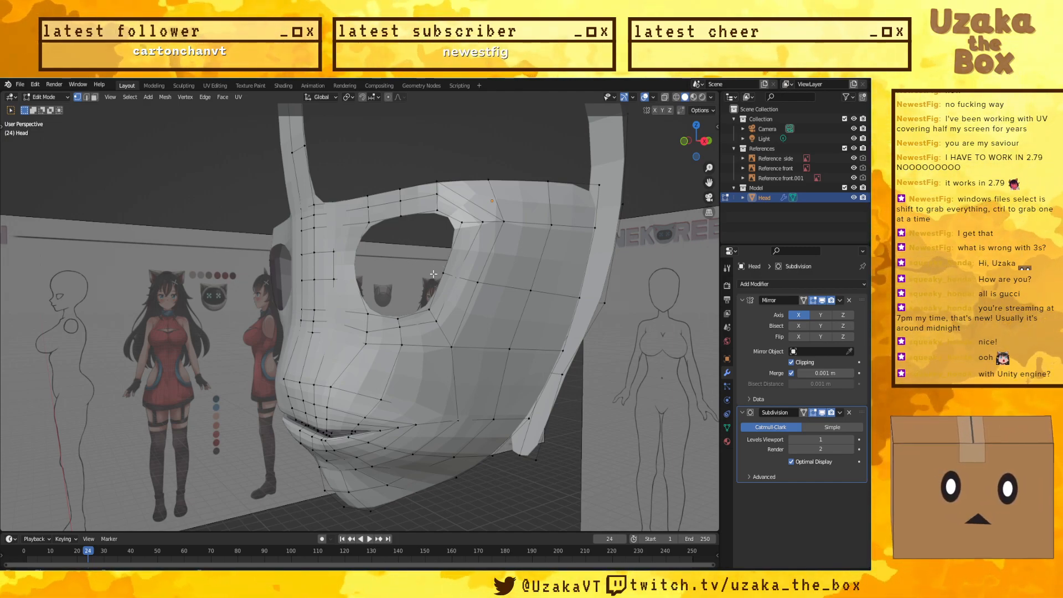
middle_click_drag(448, 238, 431, 281)
Step: In the front view, move the outer corner vertex of the eye opening about 0.007 m inward
key("KP_1")
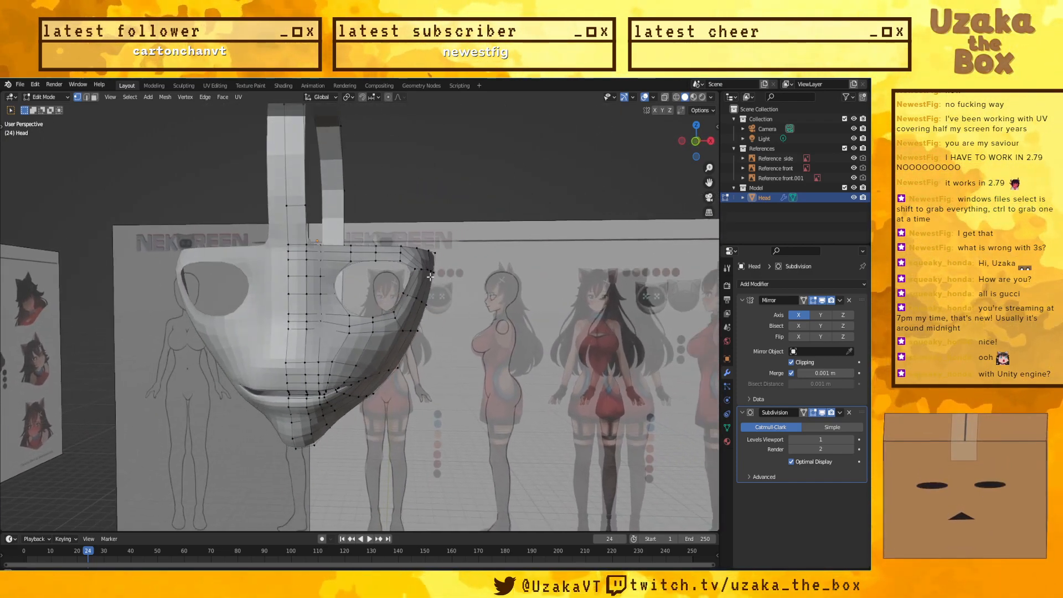
scroll(434, 270, "up", 3)
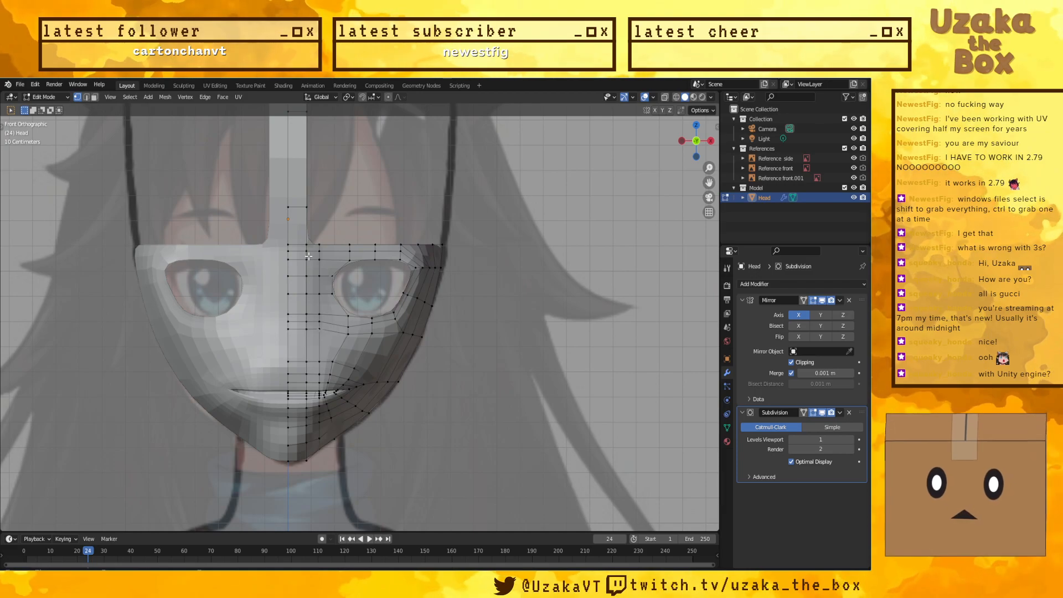
scroll(268, 240, "up", 4)
scroll(507, 202, "up", 3)
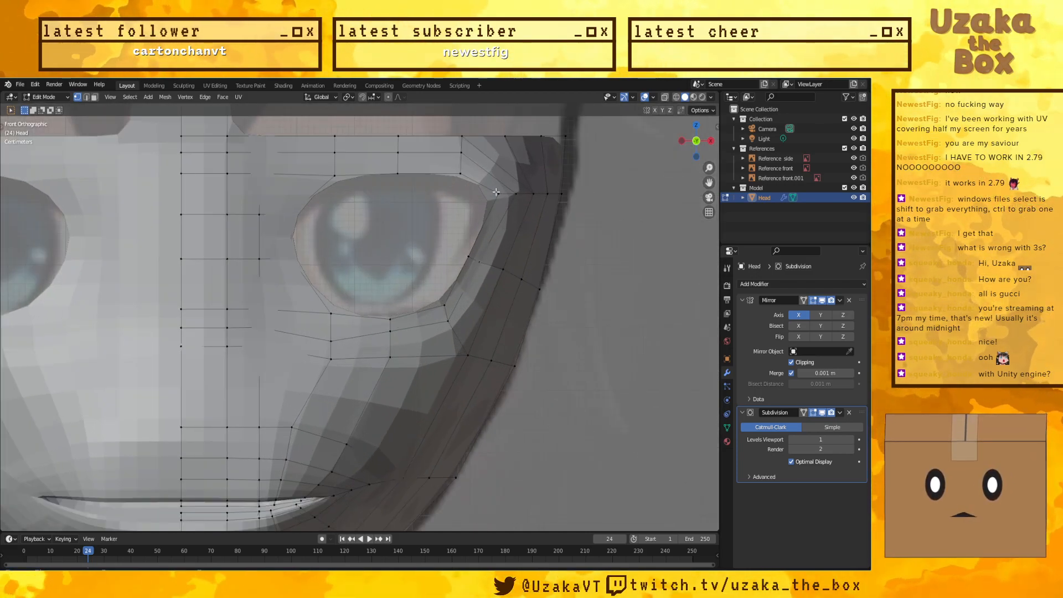
key("g")
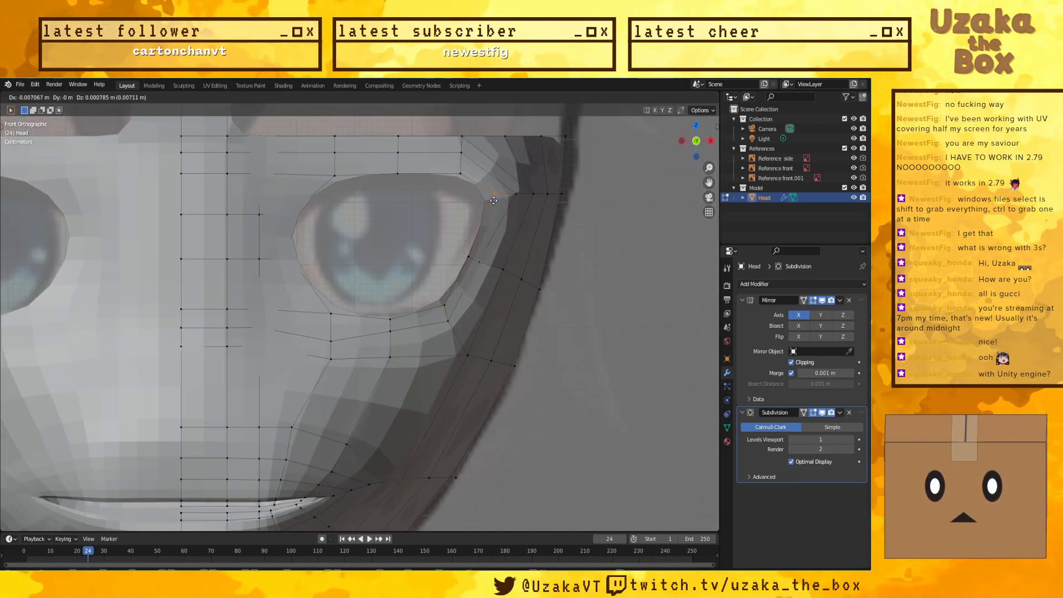
left_click(493, 201)
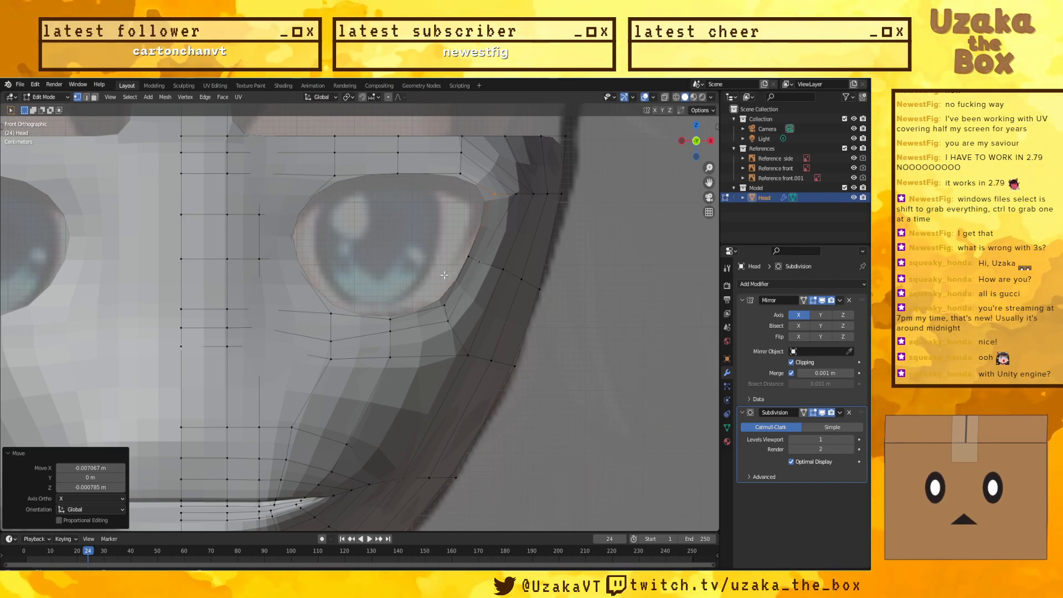
Step: Add a UV sphere with 32 segments, 16 rings and a 1 m radius to the head mesh
middle_click_drag(570, 295, 408, 257)
scroll(515, 300, "down", 4)
left_click(518, 243)
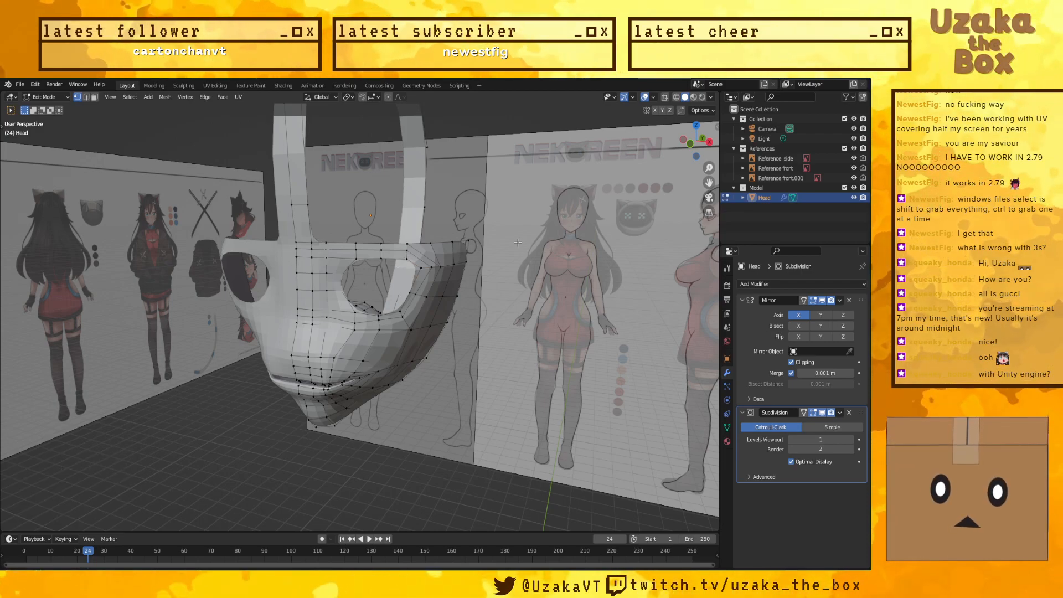
middle_click_drag(506, 241, 151, 170)
left_click(148, 97)
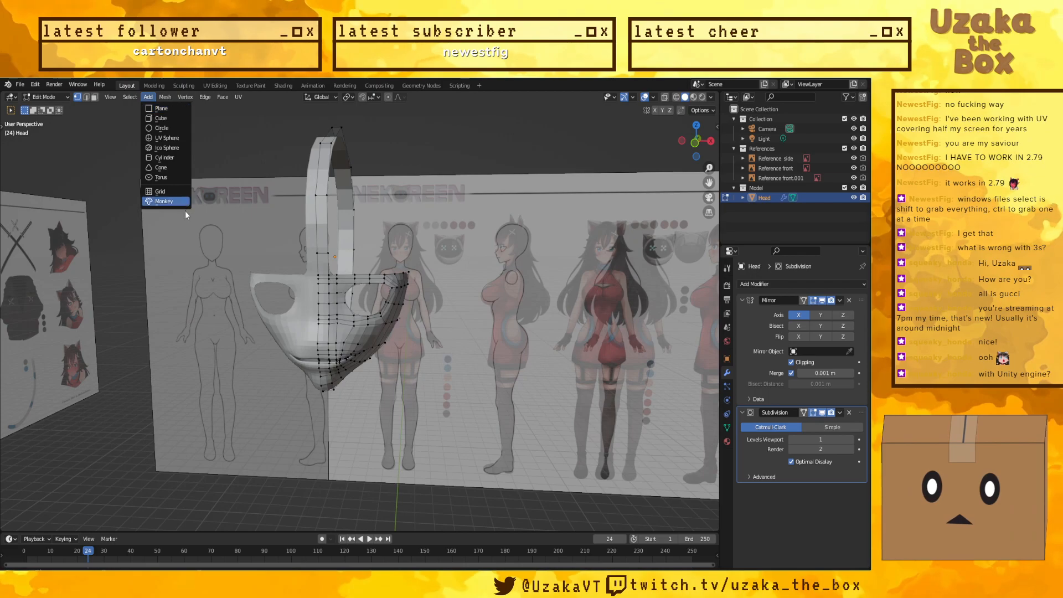
left_click(175, 140)
scroll(385, 411, "down", 12)
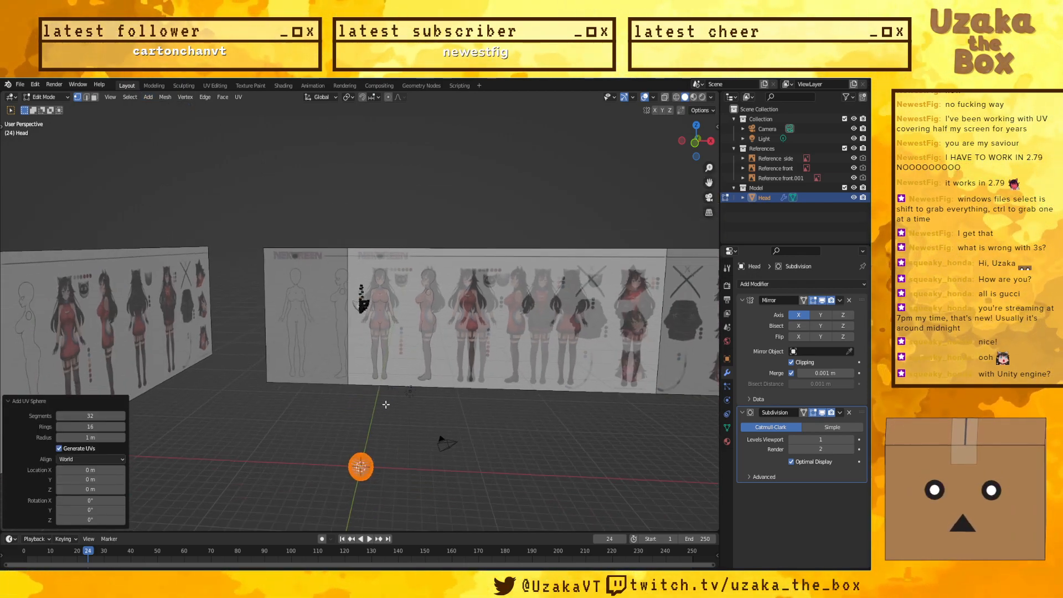
scroll(385, 411, "up", 5)
scroll(529, 334, "up", 1)
key("KP_1")
scroll(530, 334, "up", 3)
scroll(515, 309, "down", 2)
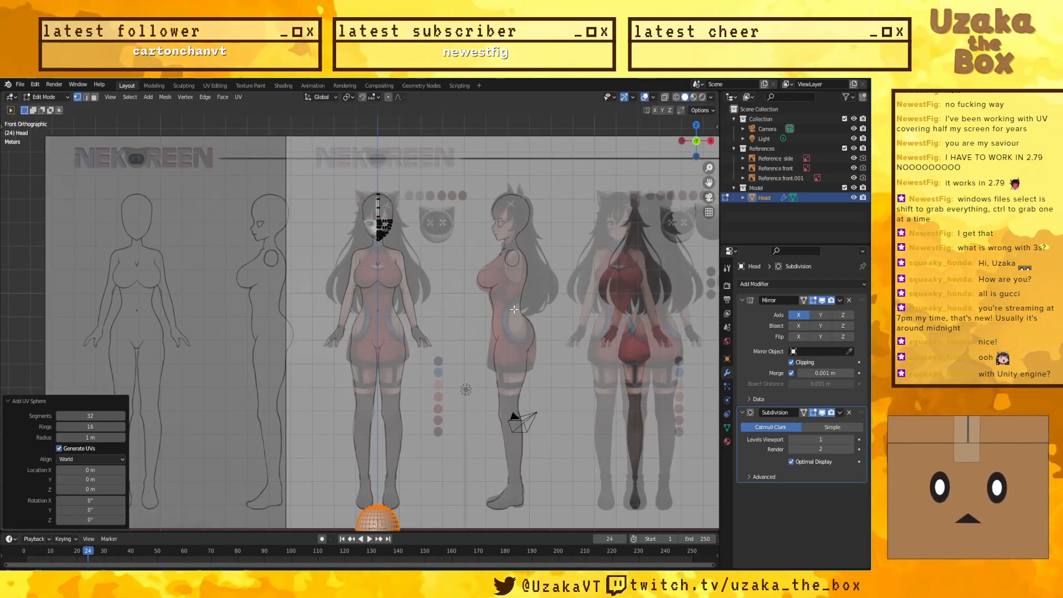
Step: Turn off the Mirror modifier's clipping and move the sphere about 2.09 m outward along X and 3.22 m up
key("g")
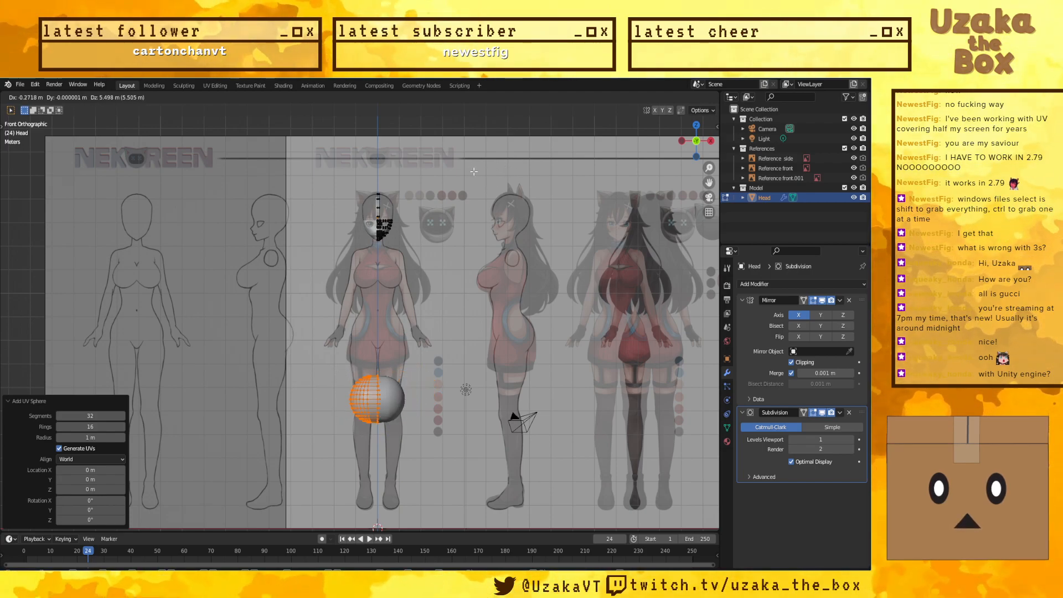
key("Escape")
key("g")
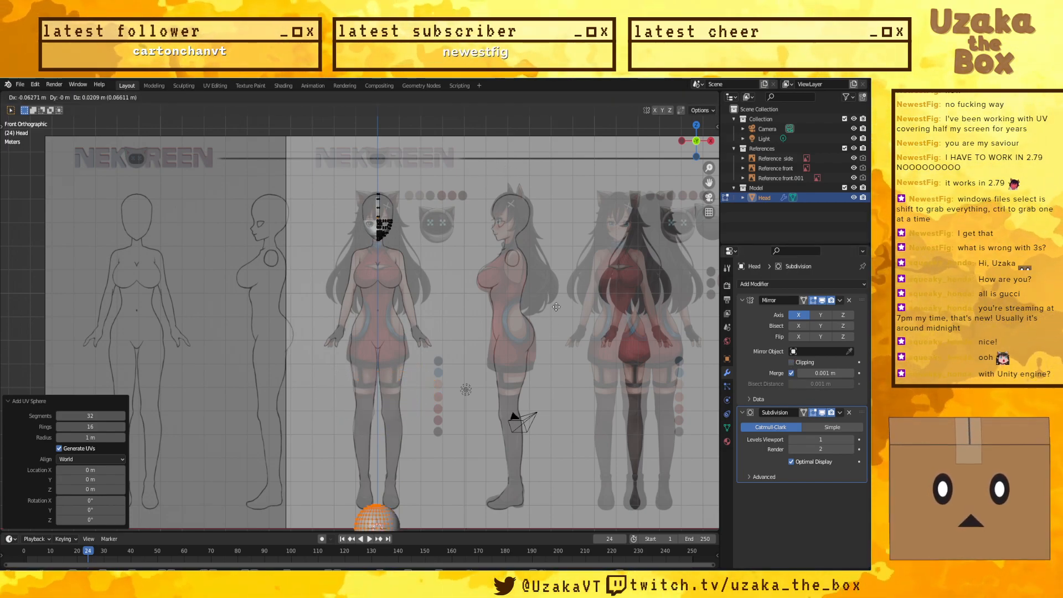
left_click(466, 239)
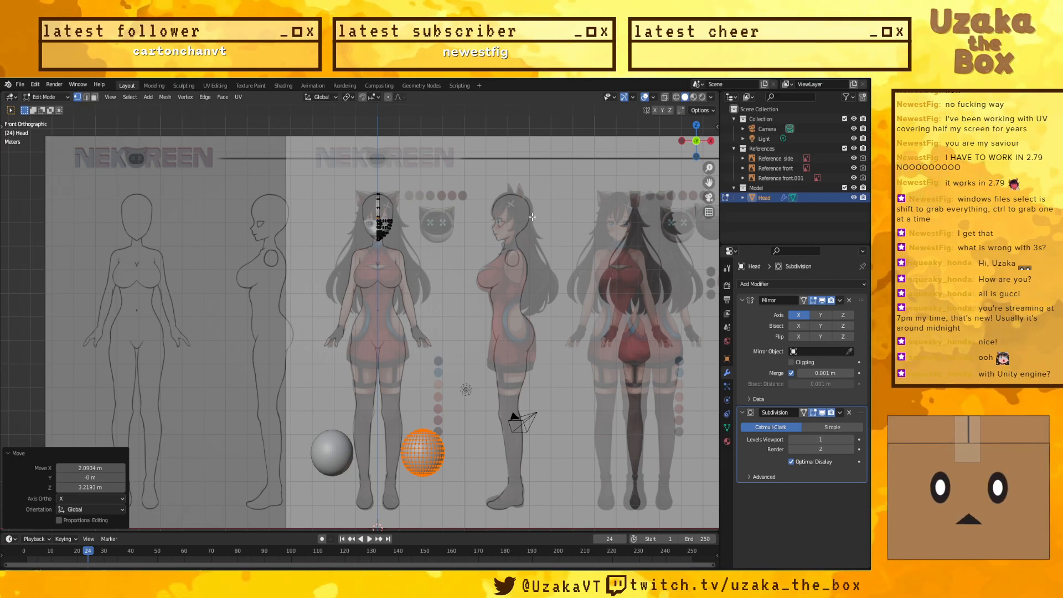
Step: With Mirror clipping back on, scale the sphere by 0.37 and raise it about 9.74 m along Z to eye height
key("s")
left_click(473, 353)
scroll(382, 230, "up", 6)
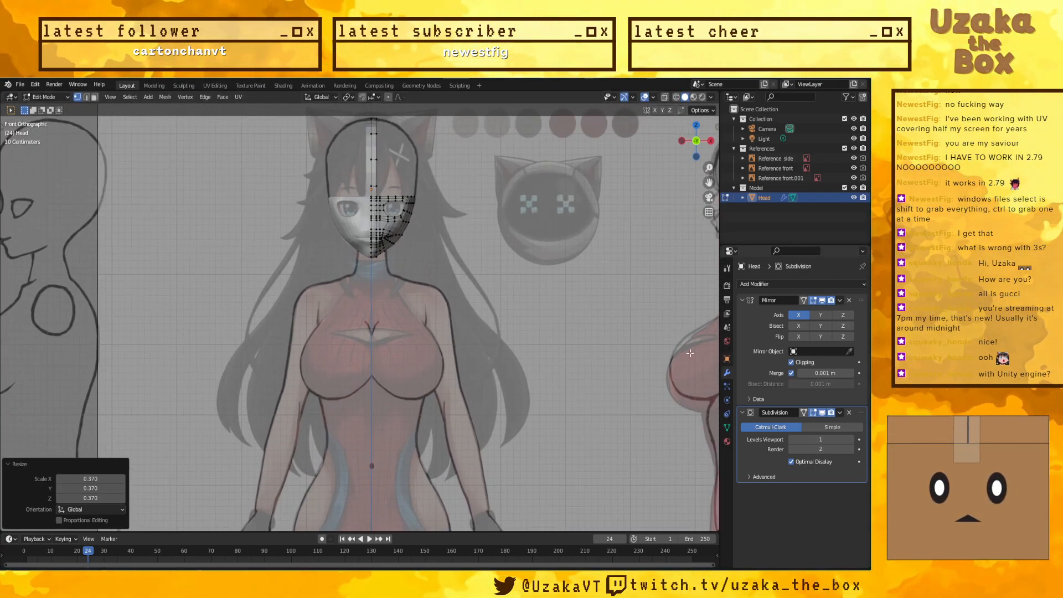
key("g")
key("z")
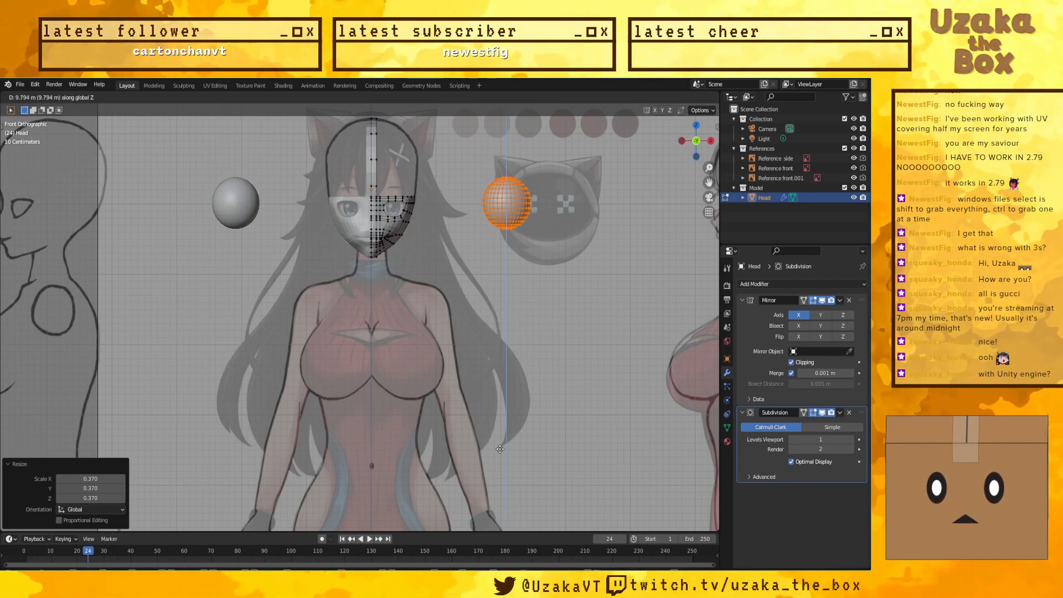
left_click(542, 347)
Step: Fit the sphere over the eye in the front view, shifting it about 1.53 m inward along X and scaling it by 0.631
key("g")
key("x")
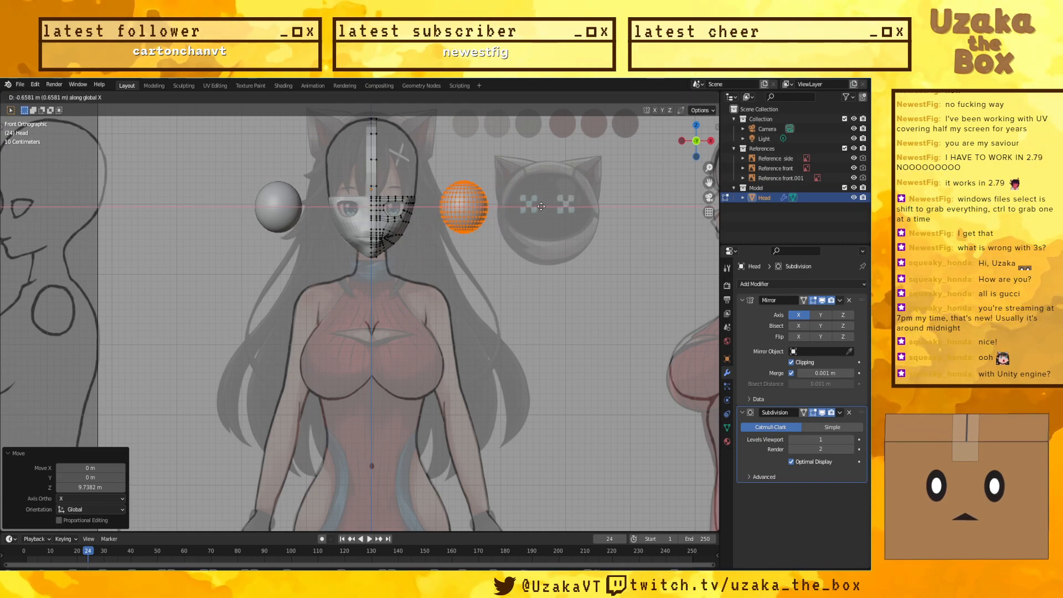
left_click(495, 209)
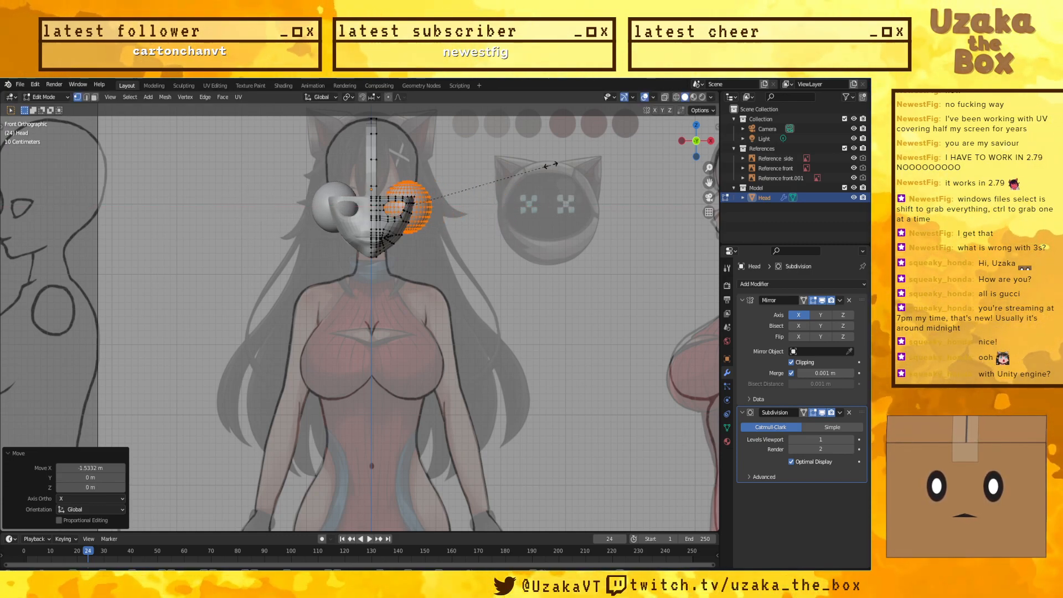
key("s")
left_click(514, 190)
key("g")
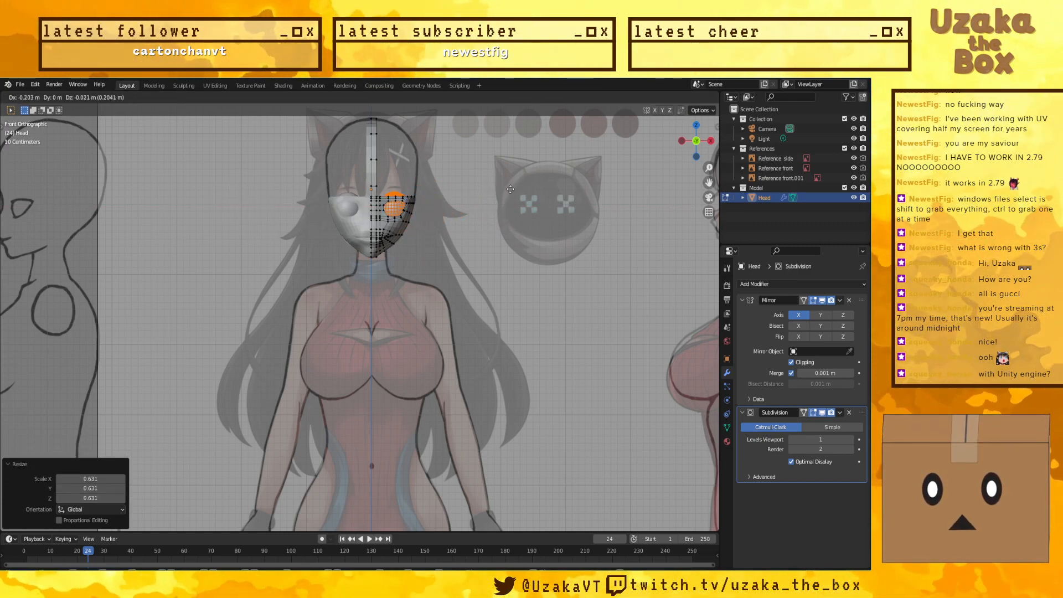
left_click(510, 190)
Step: Move the eyeball sphere about 0.516 m forward along Y in the side view, seating it behind the eye opening
scroll(569, 184, "up", 2)
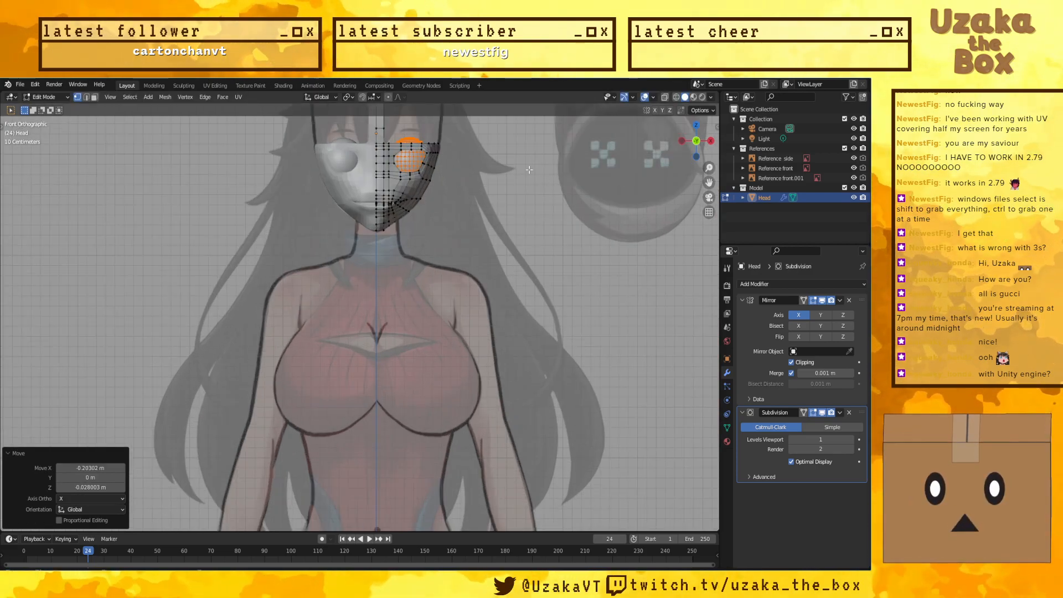
middle_click_drag(569, 183, 566, 256, "shift")
scroll(560, 233, "up", 4)
middle_click_drag(549, 208, 563, 259, "shift")
scroll(587, 244, "down", 3)
key("KP_1")
key("KP_3")
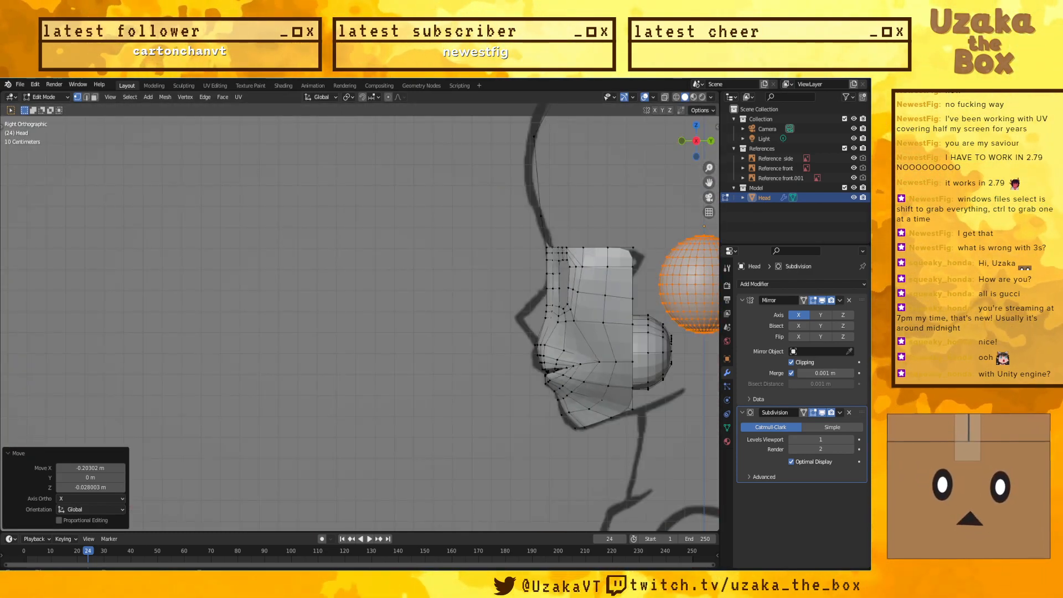
scroll(563, 327, "down", 5, "ctrl")
key("g")
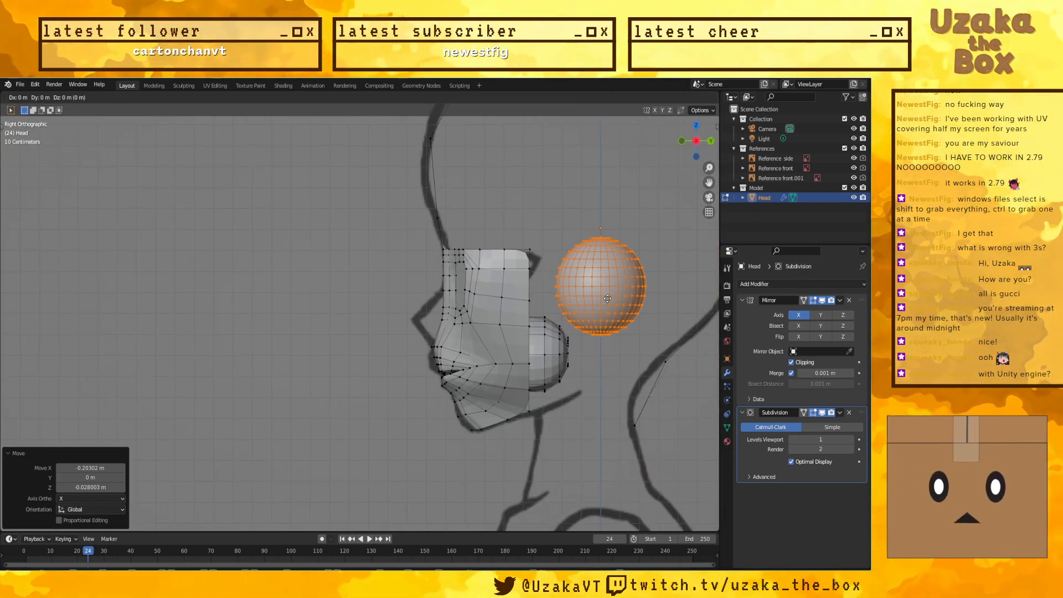
key("y")
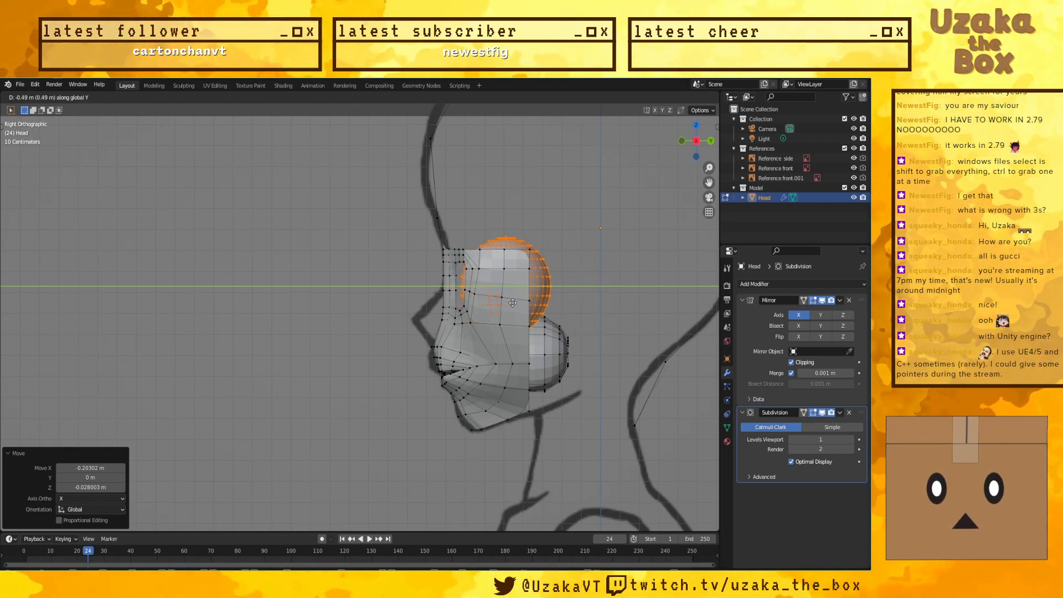
left_click(508, 303)
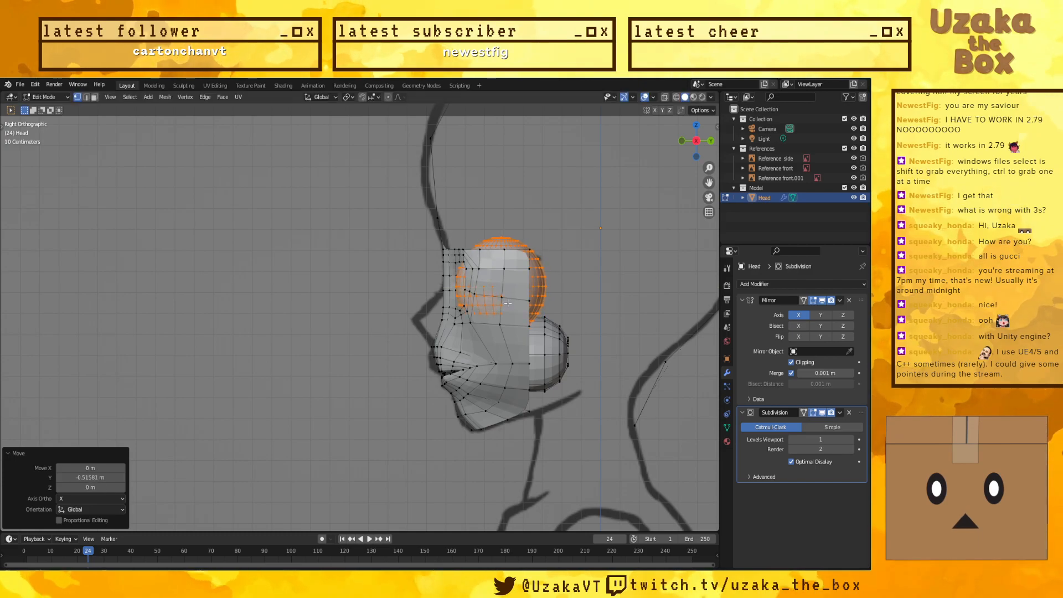
Step: Shrink the sphere by 0.917 and again by about 0.93, nudging it toward the front of the face after each scaling
key("s")
left_click(637, 242)
key("g")
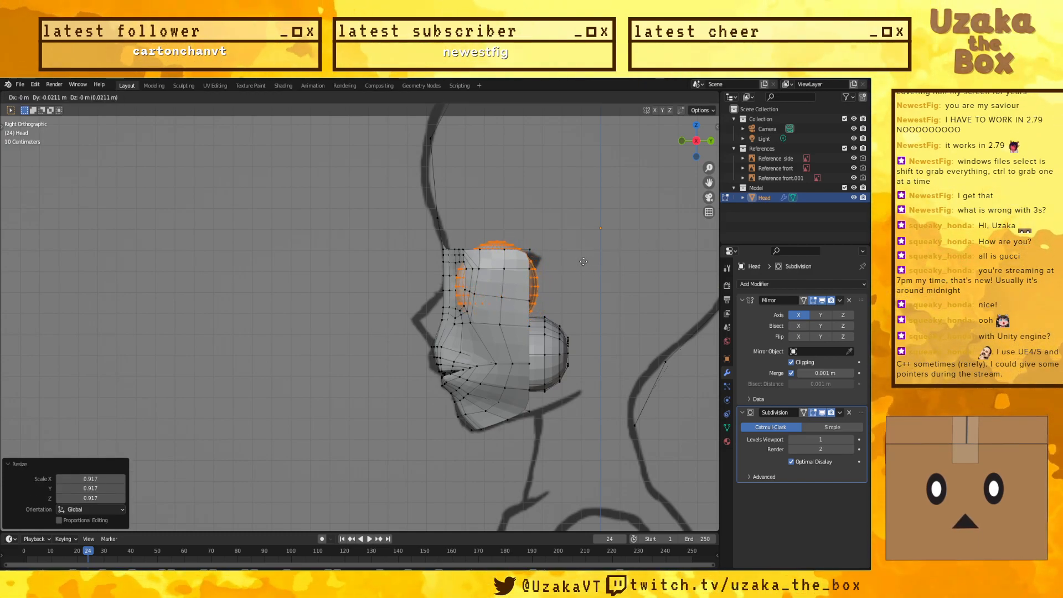
left_click(582, 260)
key("s")
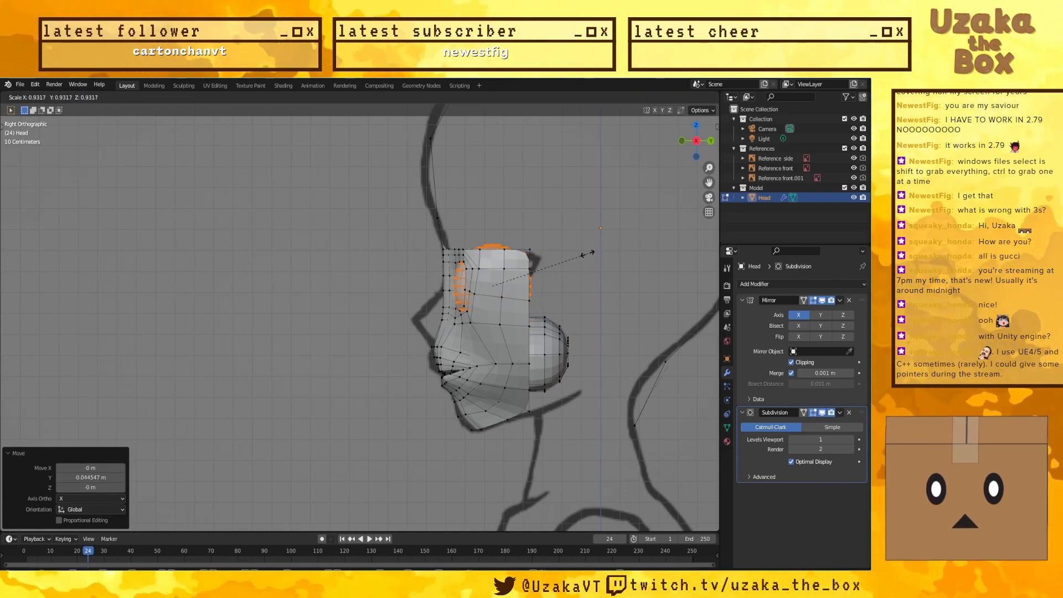
left_click(590, 253)
key("g")
left_click(582, 257)
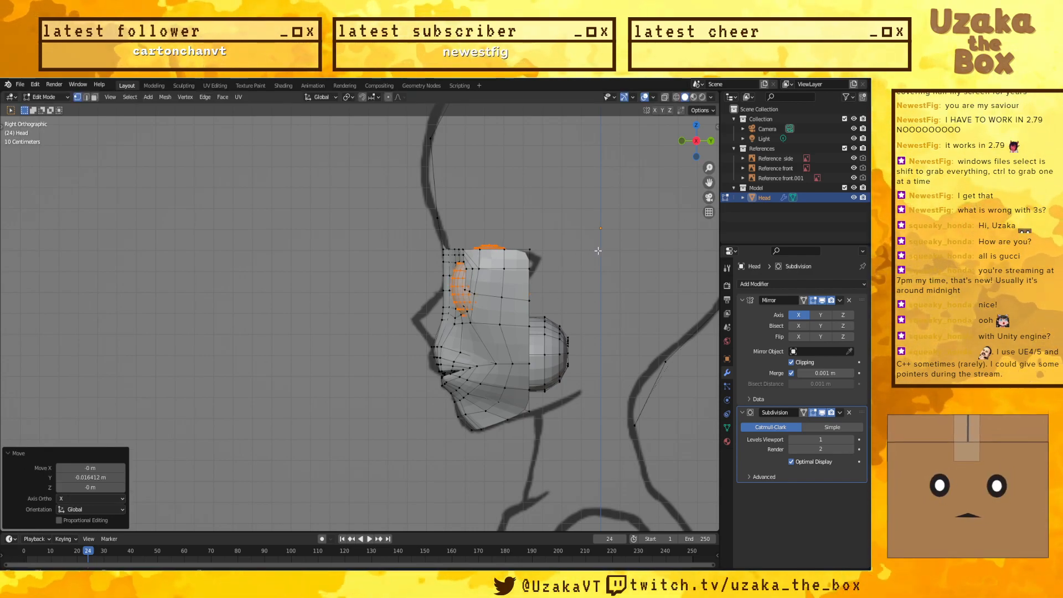
Step: Scale the sphere by a further 0.914 and shift it about 0.007 m along Y within the eye socket
key("s")
left_click(612, 253)
key("g")
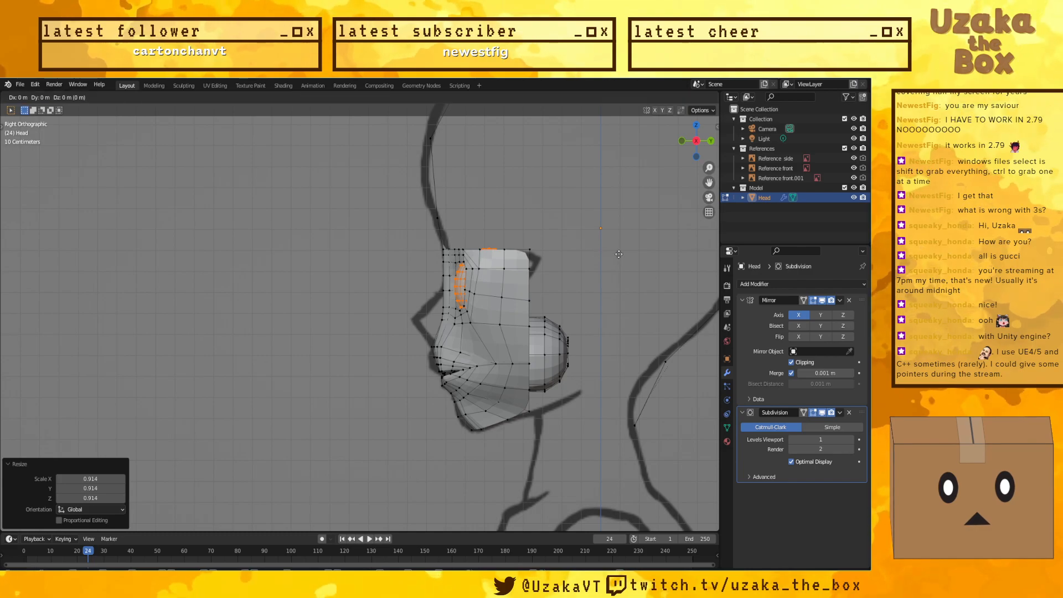
left_click(623, 253)
middle_click_drag(623, 253, 491, 347)
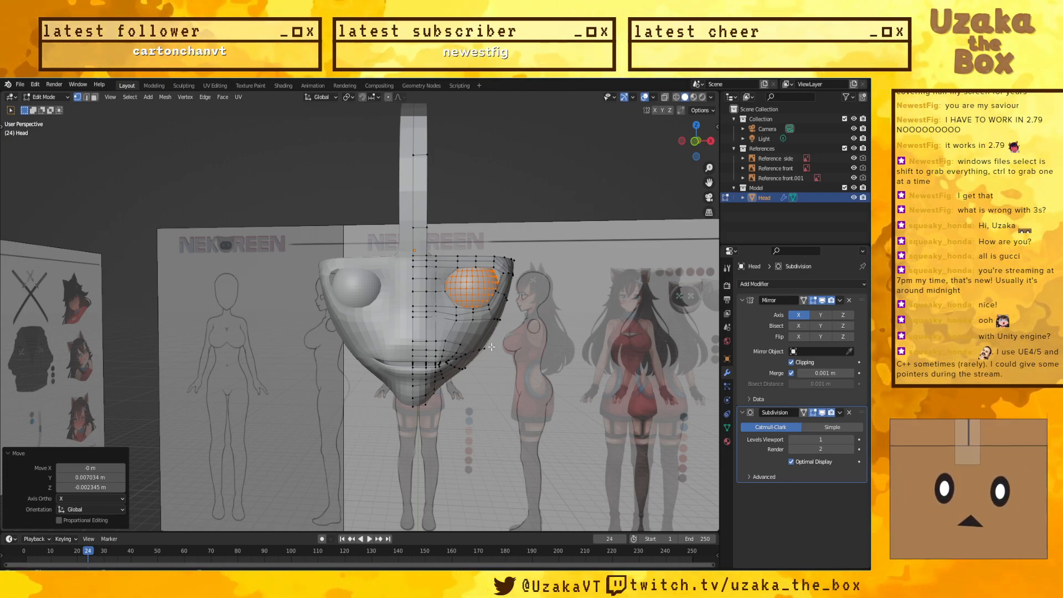
Step: Rotate the eyeball sphere 90° about its local X axis so its pole faces forward through the eye opening
middle_click_drag(517, 339, 574, 205)
key("r")
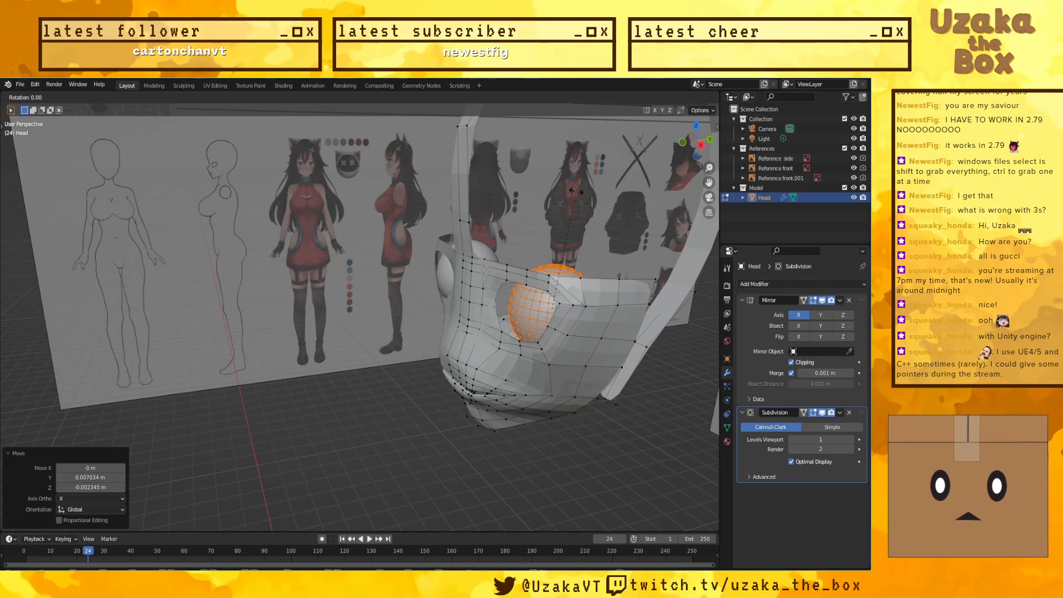
key("Escape")
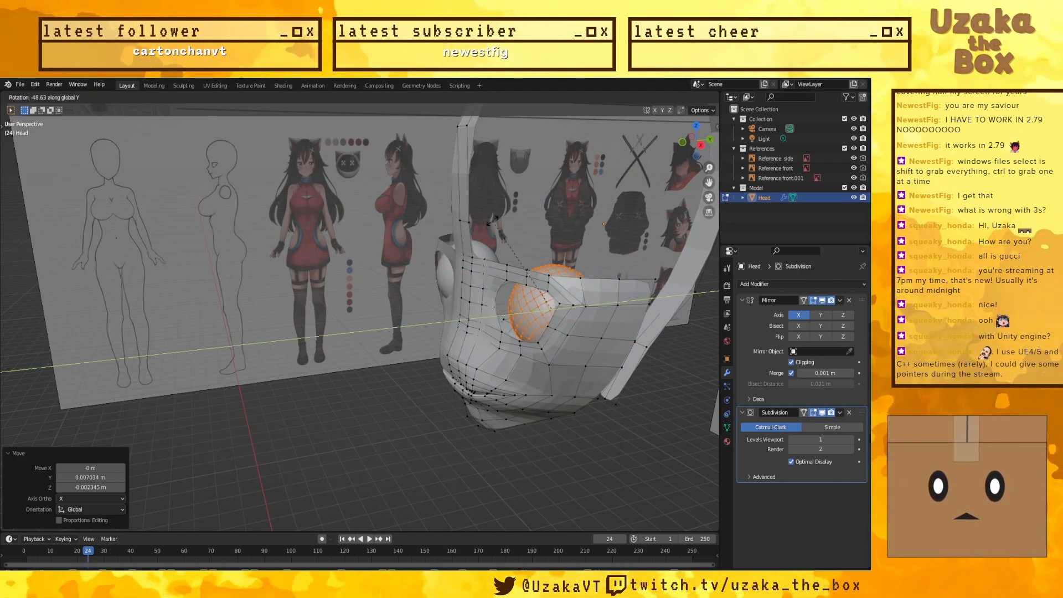
key("g")
key("x")
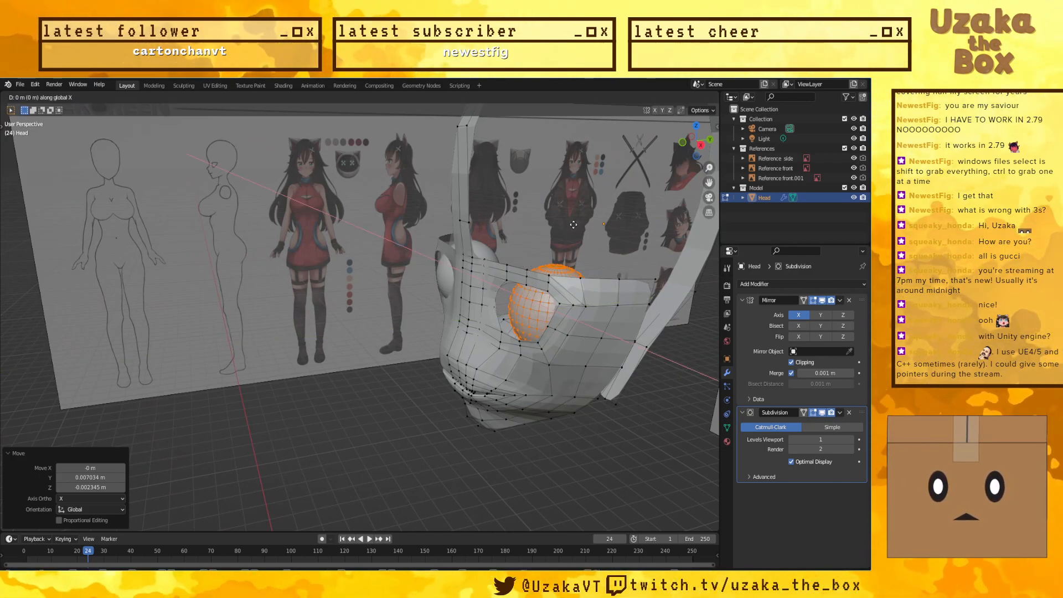
type("90.73")
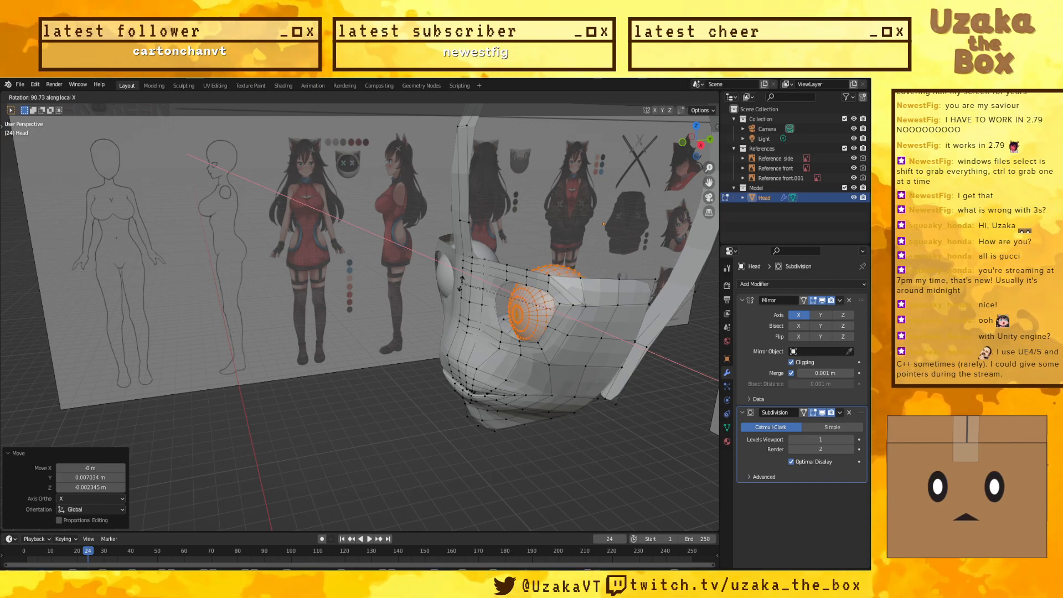
key("Return")
middle_click_drag(573, 225, 330, 286)
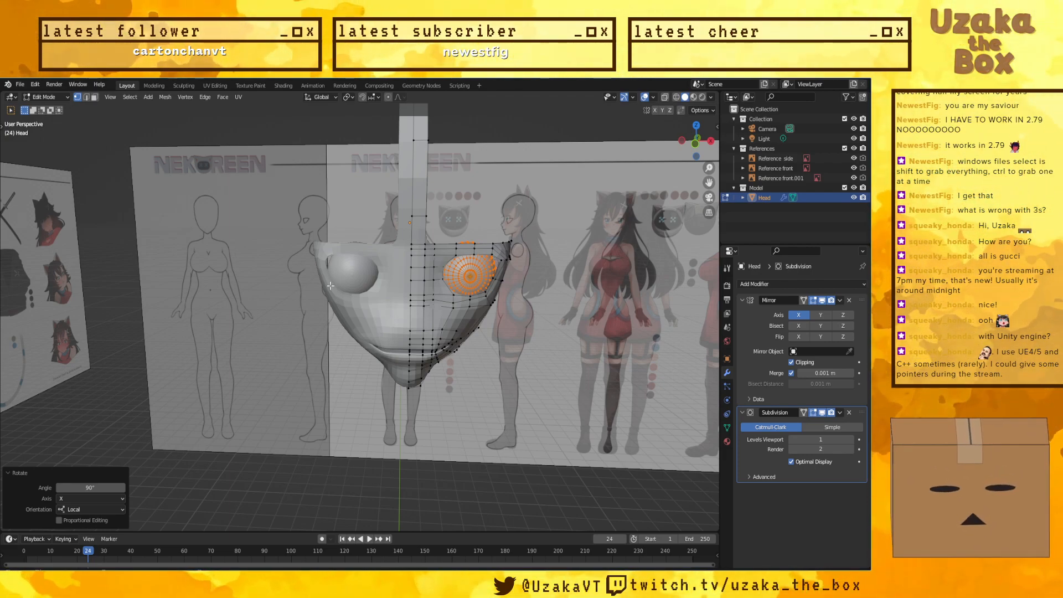
Step: Delete the eyeball sphere's vertices from the head mesh
right_click(331, 286)
key("Escape")
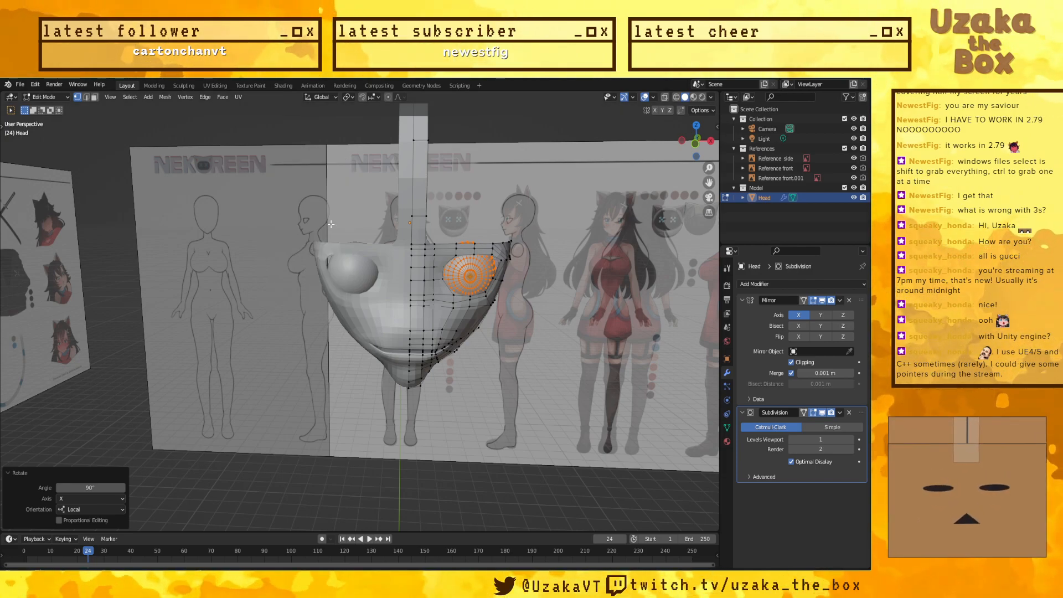
key("x")
left_click(307, 122)
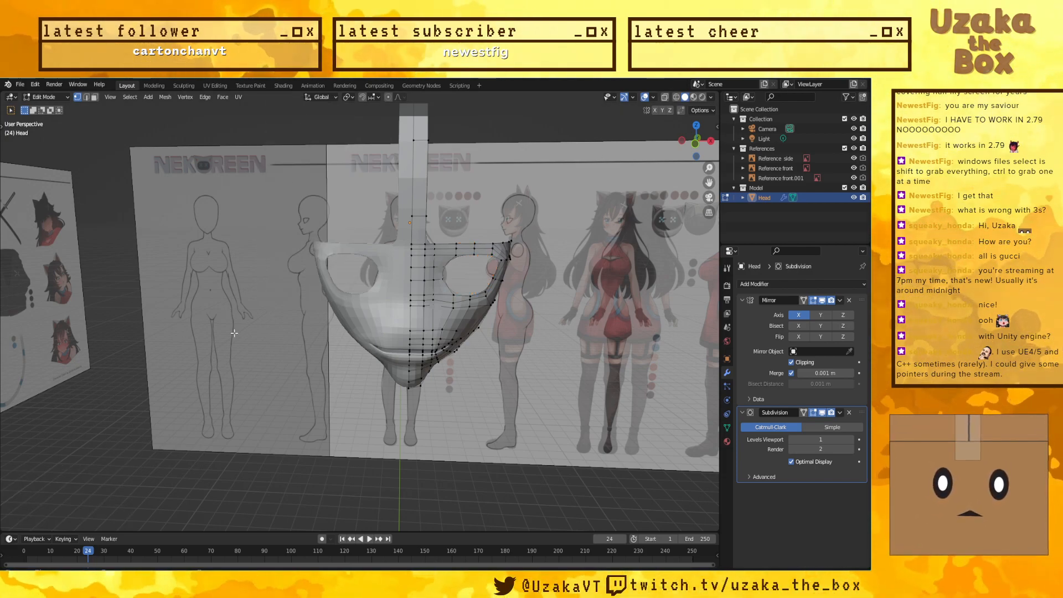
Step: Examine the empty eye openings and the edges at the outer eye corner against the front reference
middle_click_drag(233, 329, 279, 339)
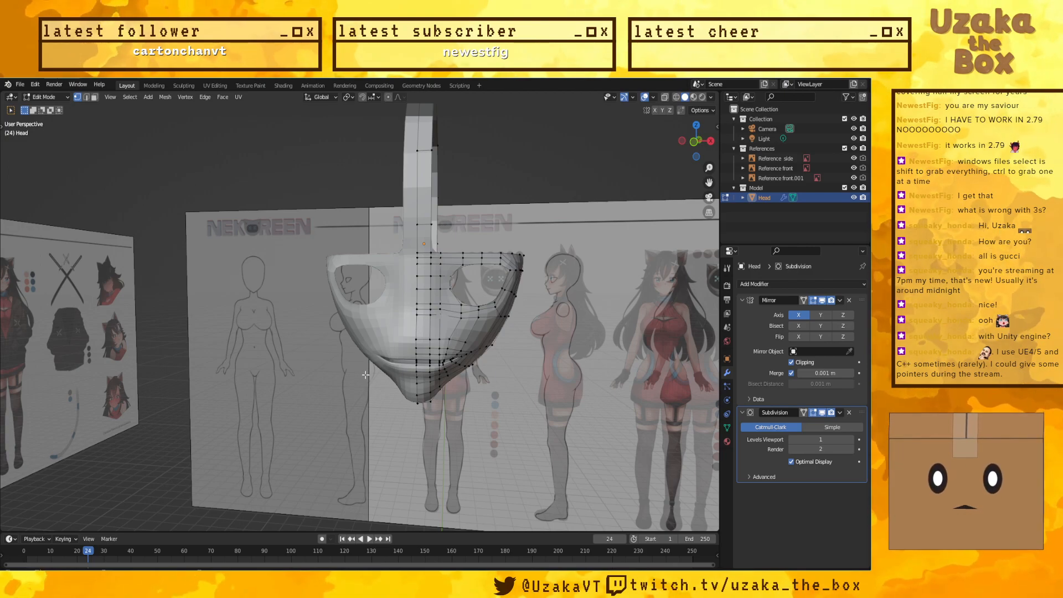
scroll(567, 316, "up", 5)
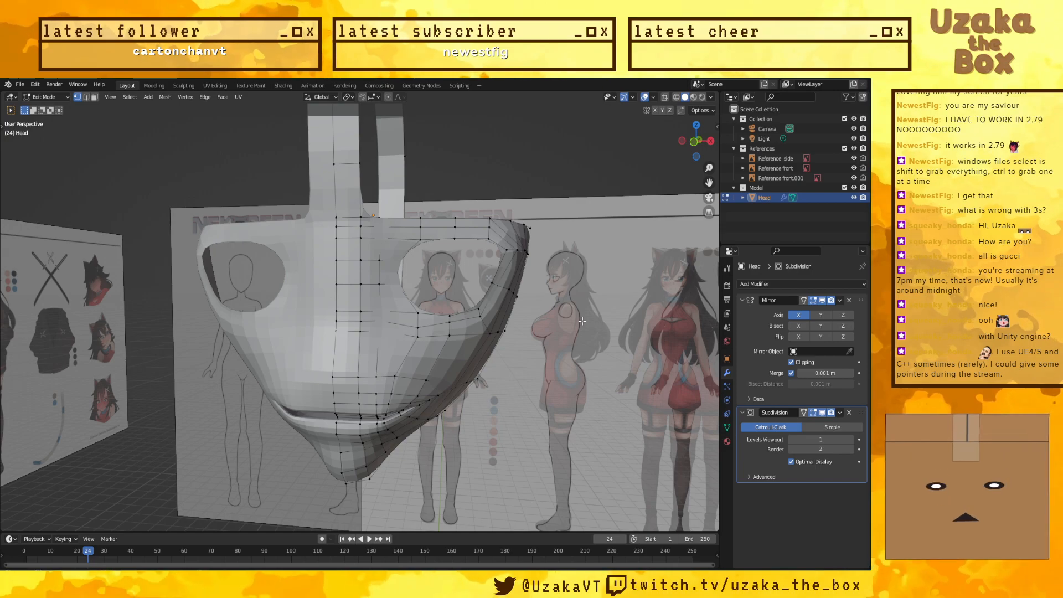
left_click(522, 252, "alt")
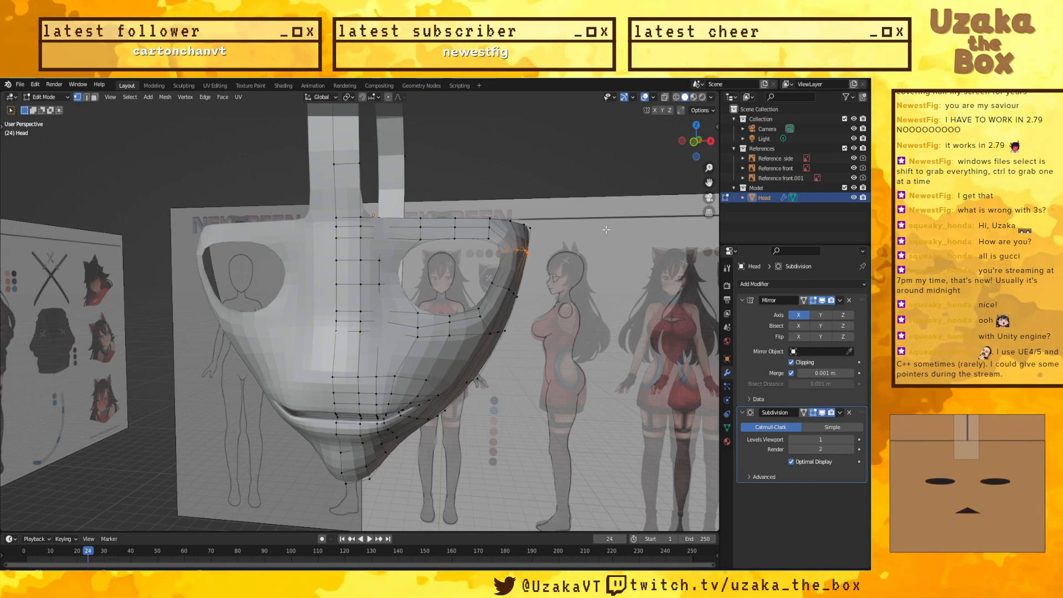
key("KP_1")
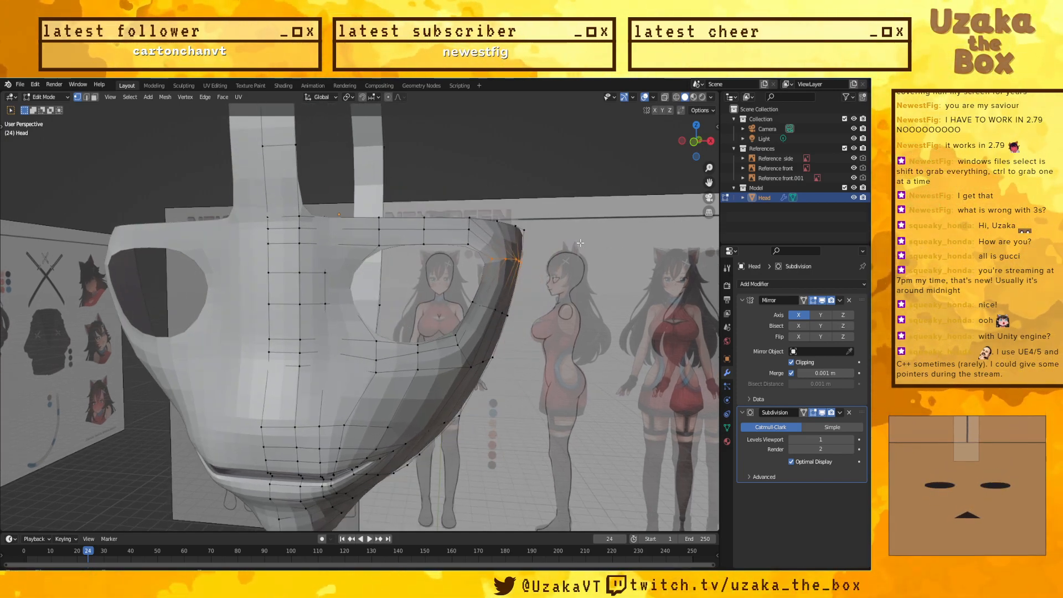
scroll(581, 242, "up", 5)
scroll(611, 229, "down", 3)
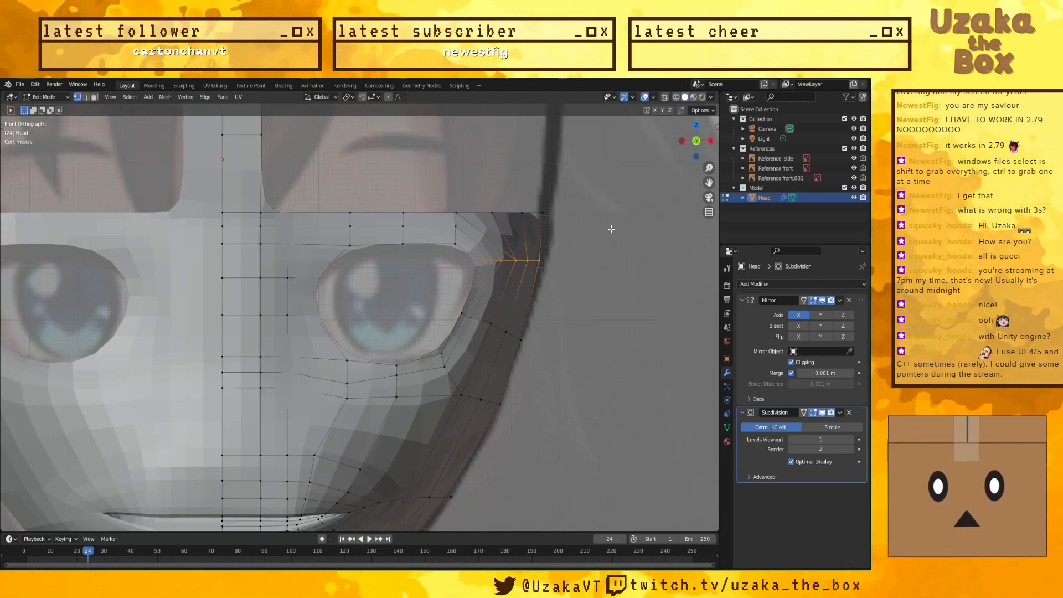
key("KP_3")
key("KP_1")
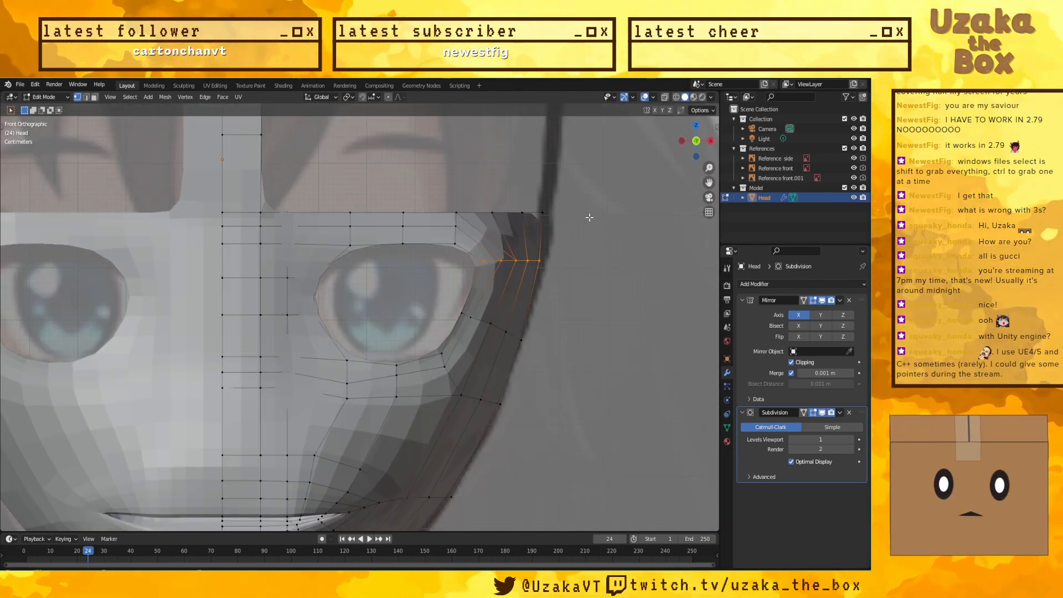
middle_click_drag(611, 229, 571, 245)
scroll(571, 244, "down", 4)
key("KP_5")
scroll(571, 244, "up", 2)
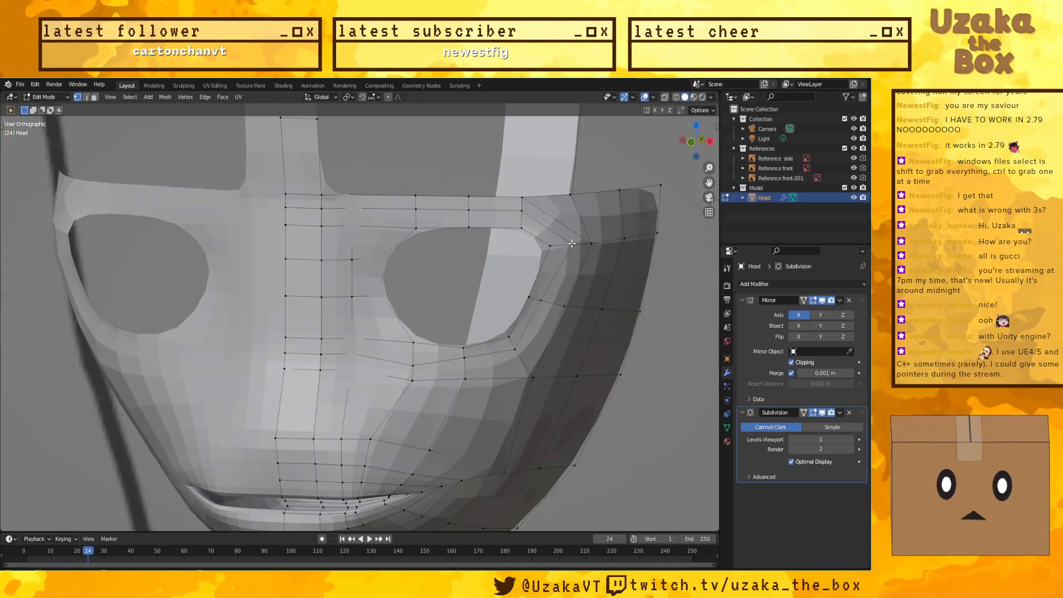
scroll(572, 243, "down", 8)
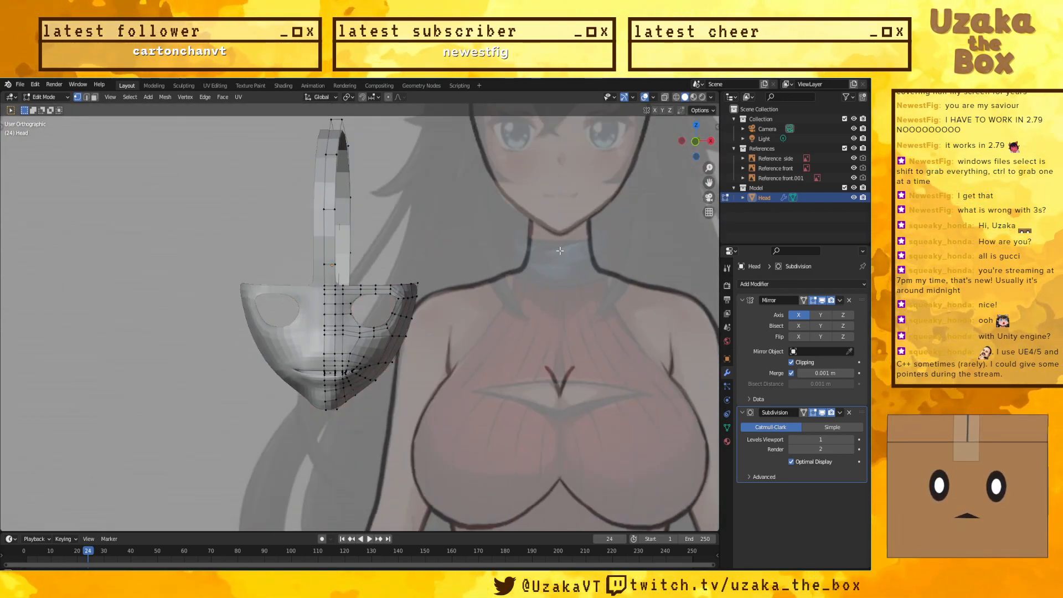
Step: Inspect the head's profile against the side reference and the face topology around the eye opening
middle_click_drag(560, 250, 240, 267)
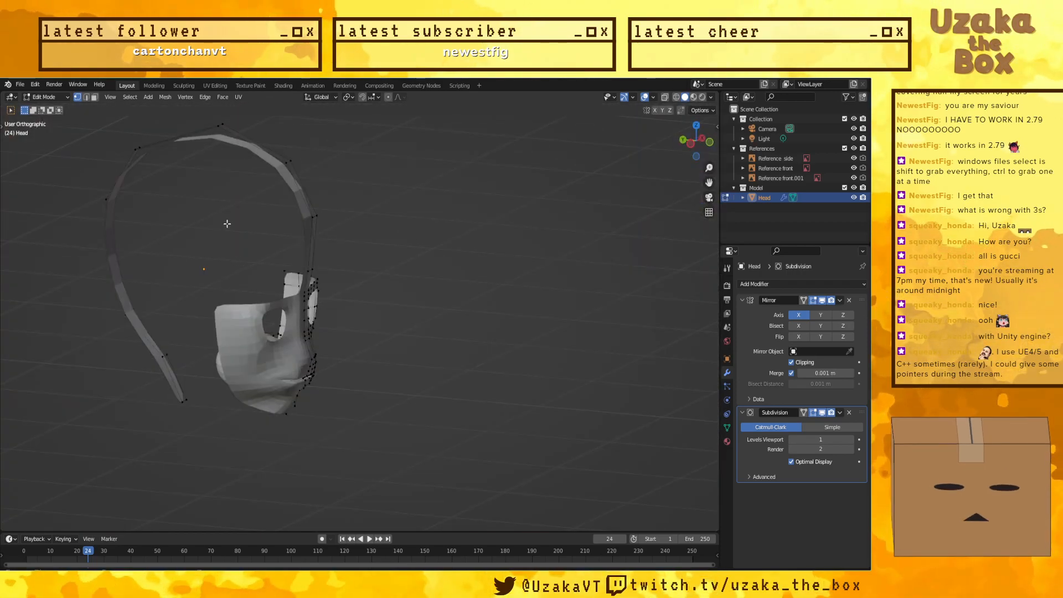
key("KP_1")
key("KP_3")
key("KP_1")
key("KP_3")
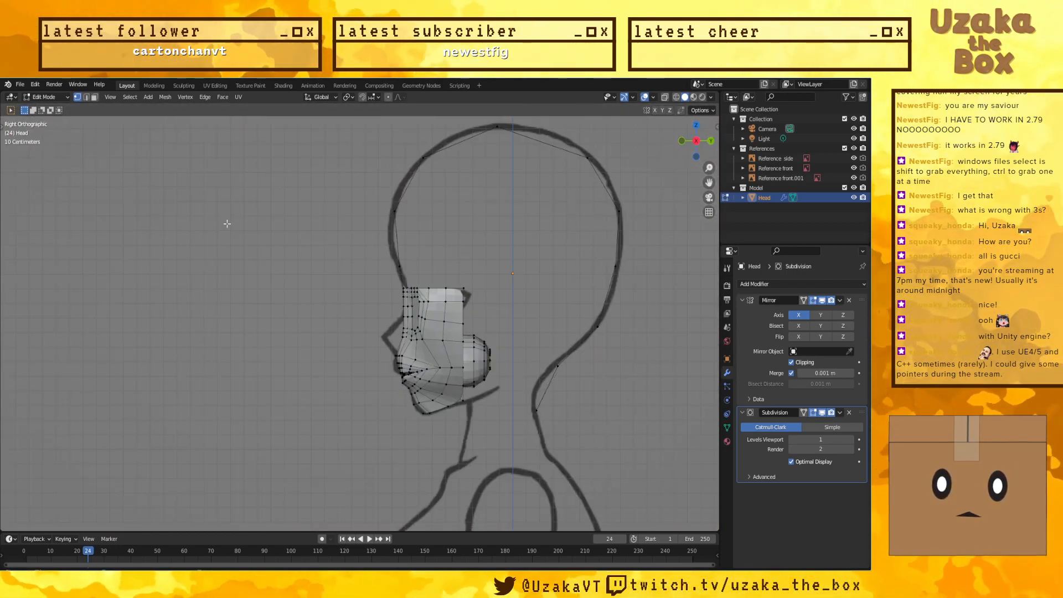
key("KP_1")
key("KP_5")
middle_click_drag(254, 208, 436, 246)
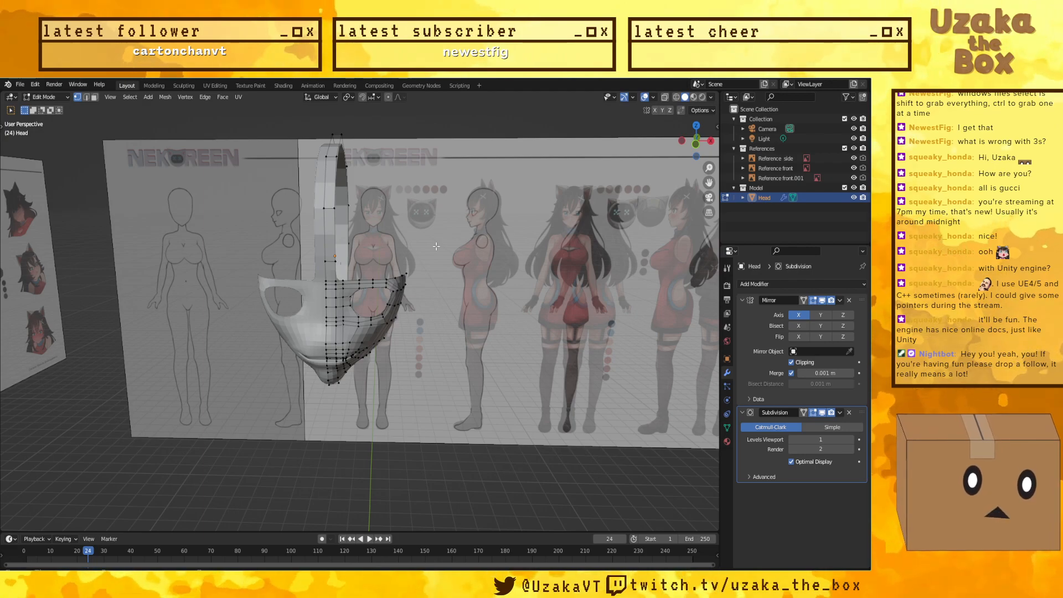
middle_click_drag(437, 246, 474, 291)
scroll(475, 294, "up", 3)
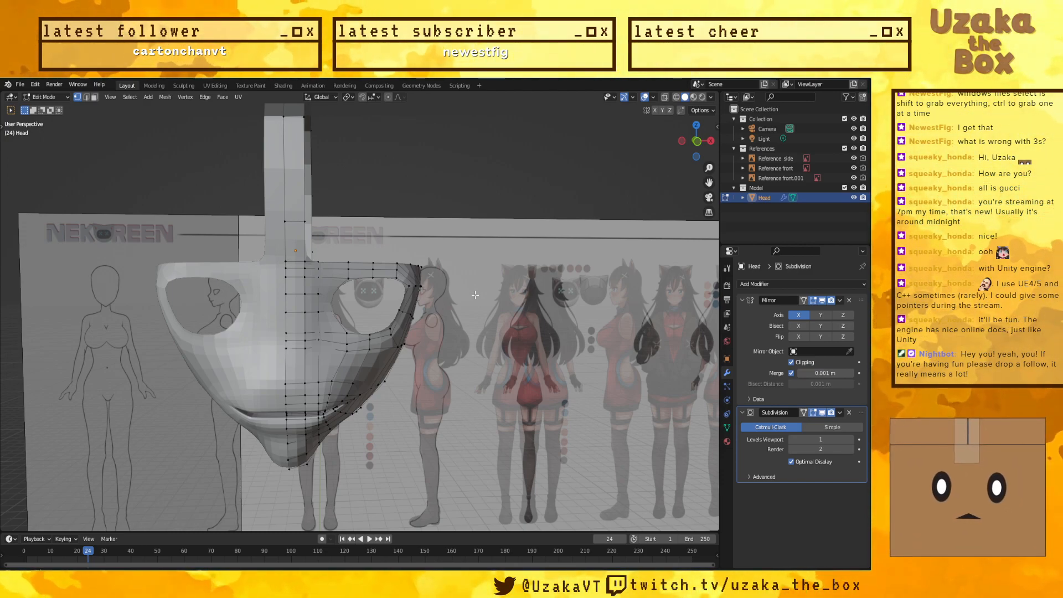
scroll(380, 281, "up", 6)
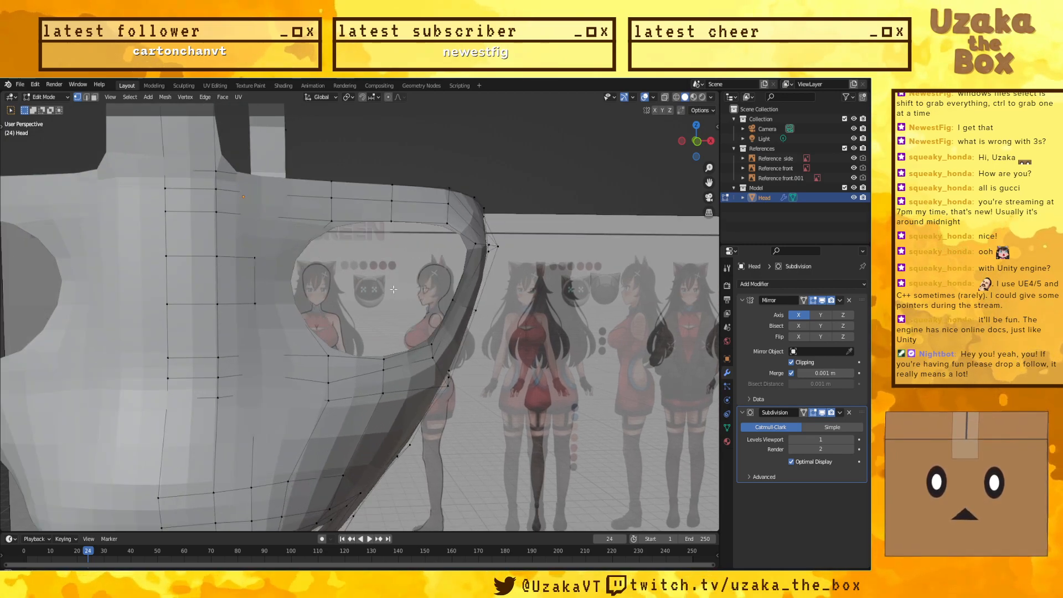
middle_click_drag(380, 281, 366, 295)
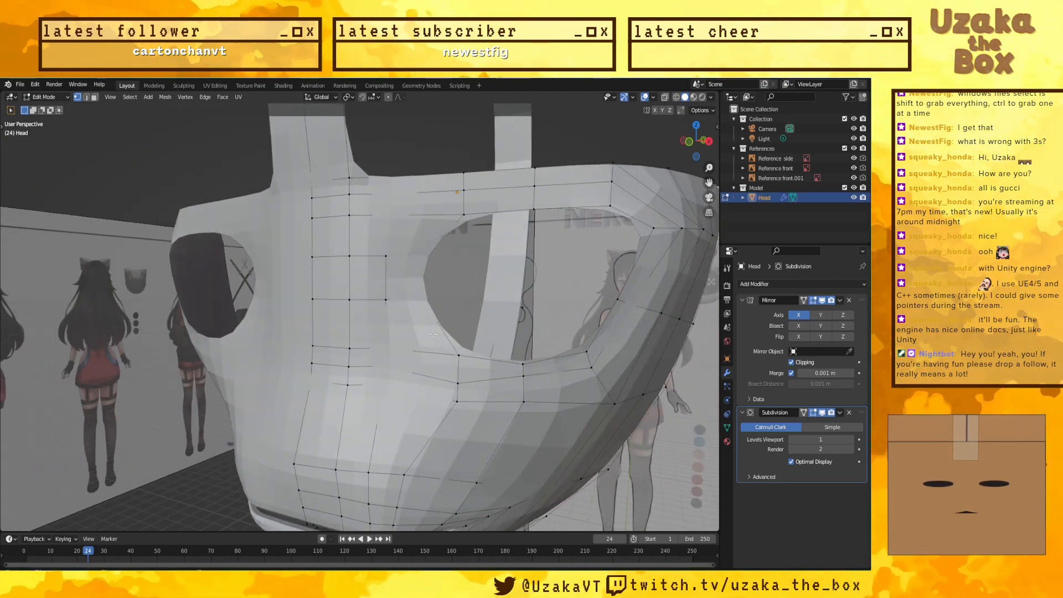
Step: Turn off the Subdivision modifier's display in Edit Mode so the face shows its unsmoothed base mesh
left_click(804, 413)
middle_click_drag(468, 300, 481, 267)
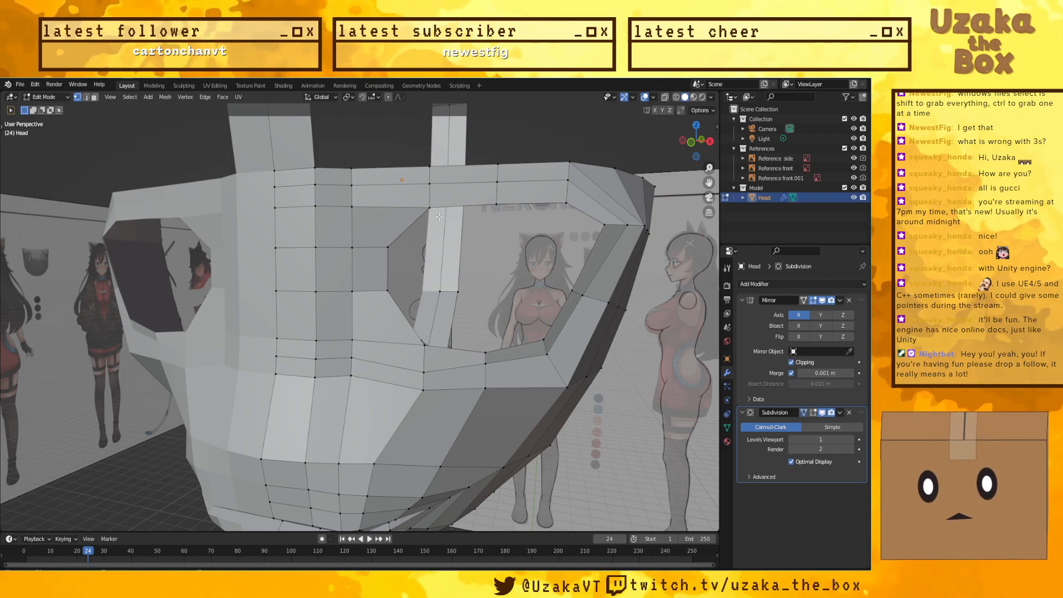
key("ctrl+r")
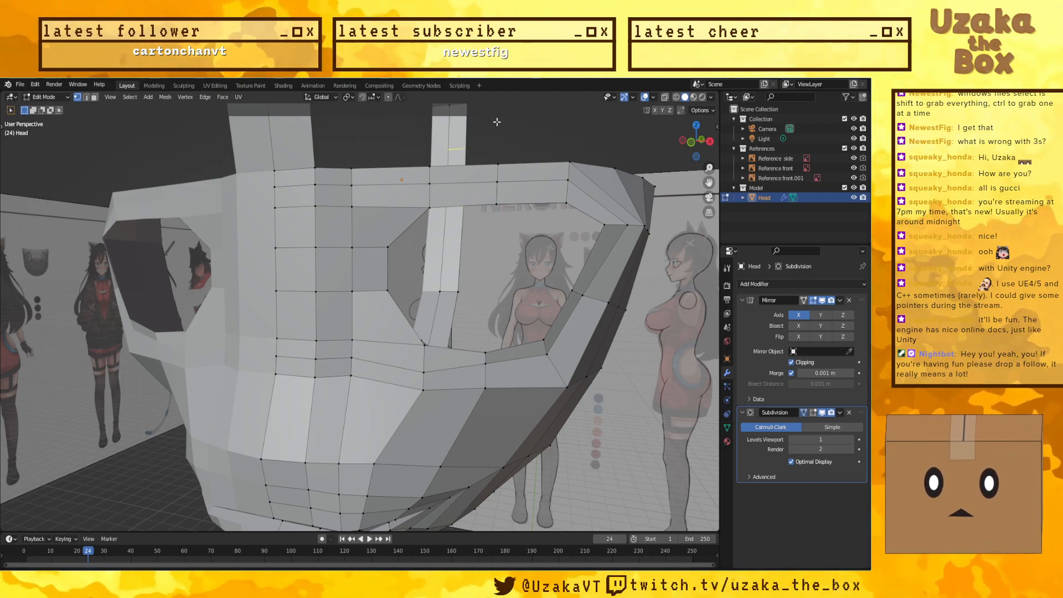
right_click(141, 146)
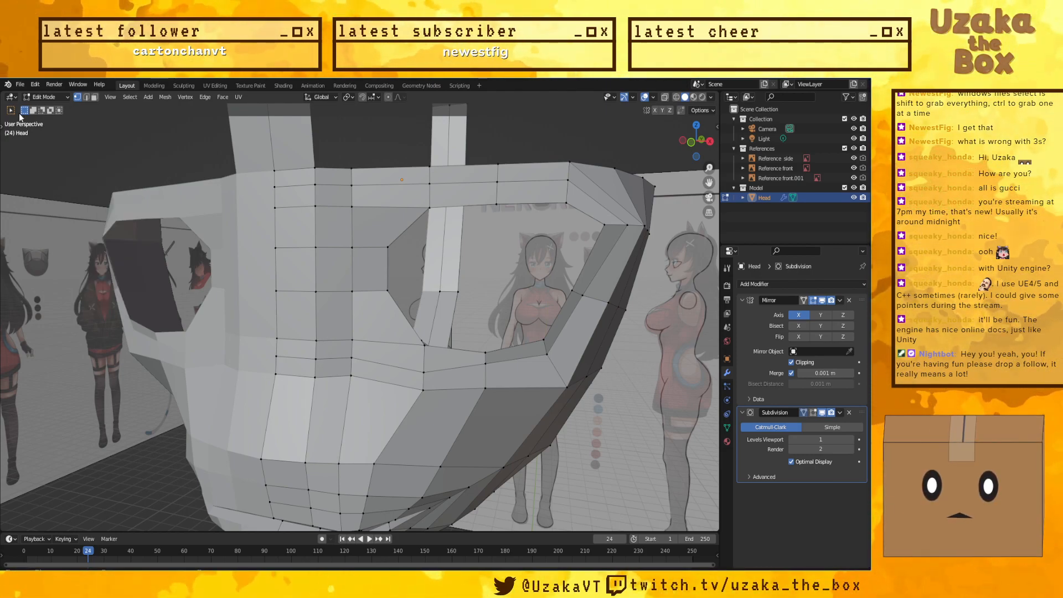
scroll(166, 194, "down", 3)
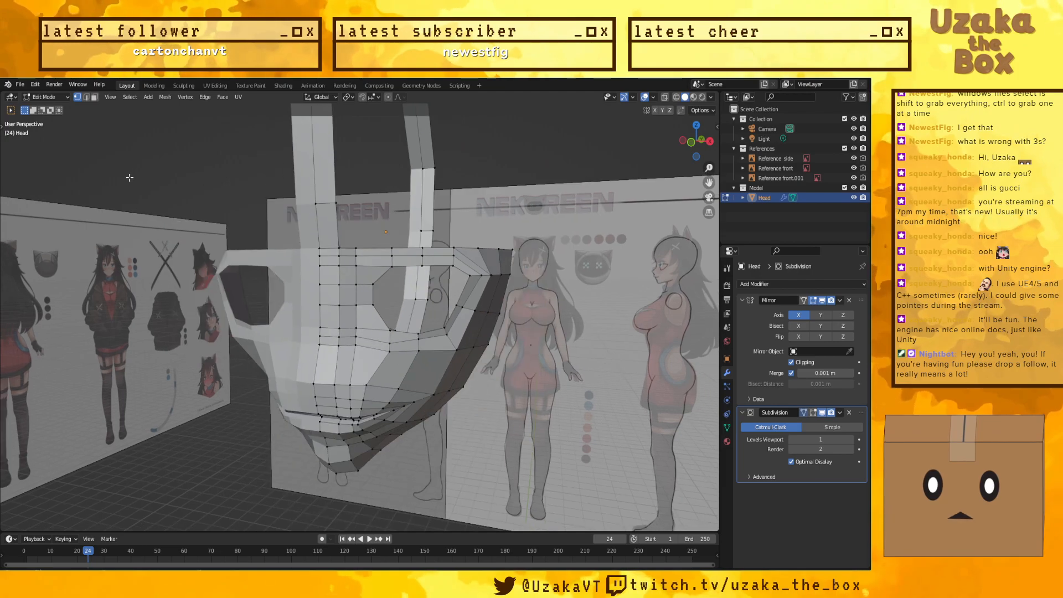
Step: Extrude the edge loop around the eye opening about 0.008 m back along Y
key("t")
middle_click_drag(145, 314, 401, 392)
middle_click_drag(541, 463, 442, 423)
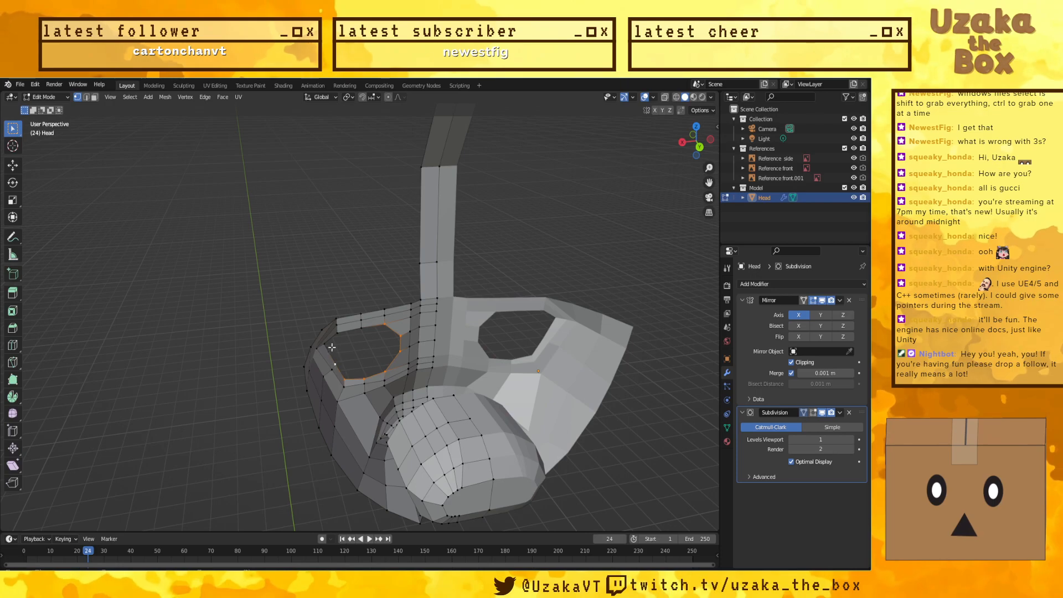
left_click(341, 333, "alt")
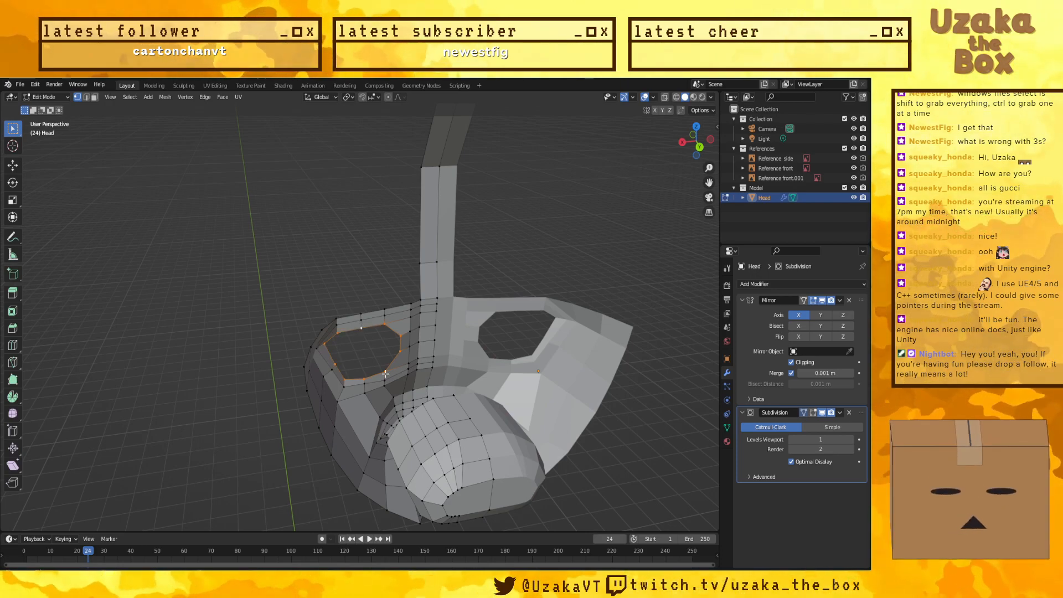
key("KP_3")
key("alt+z")
scroll(537, 342, "up", 3)
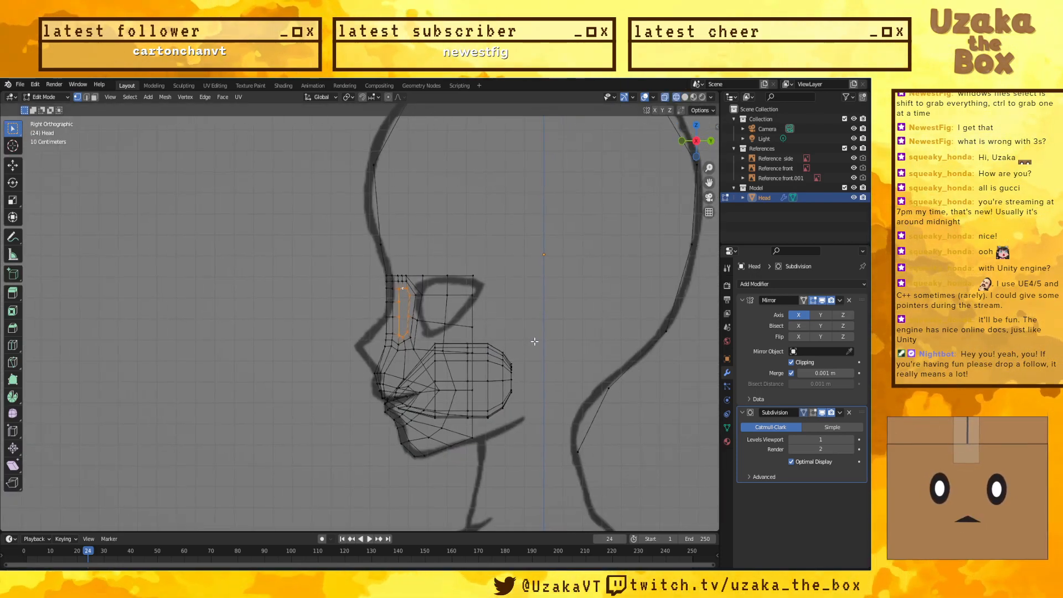
scroll(536, 342, "up", 2)
key("g")
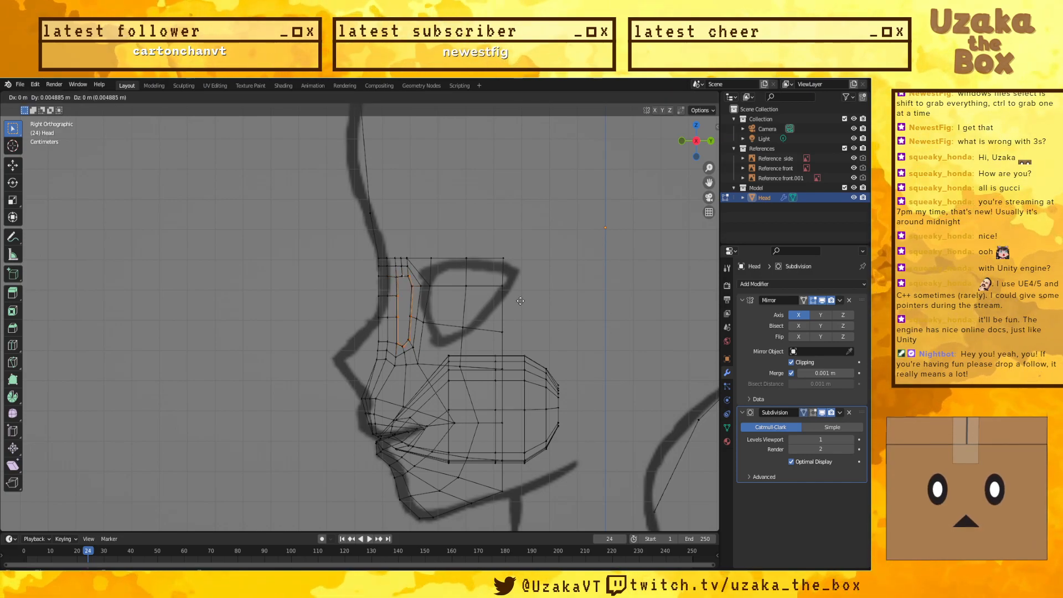
key("y")
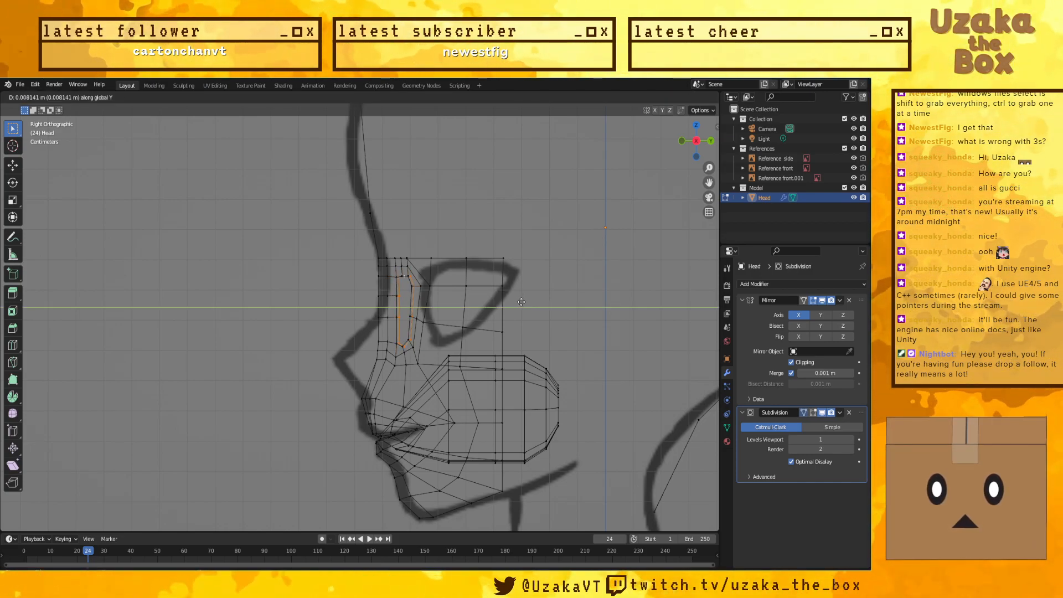
left_click(521, 302)
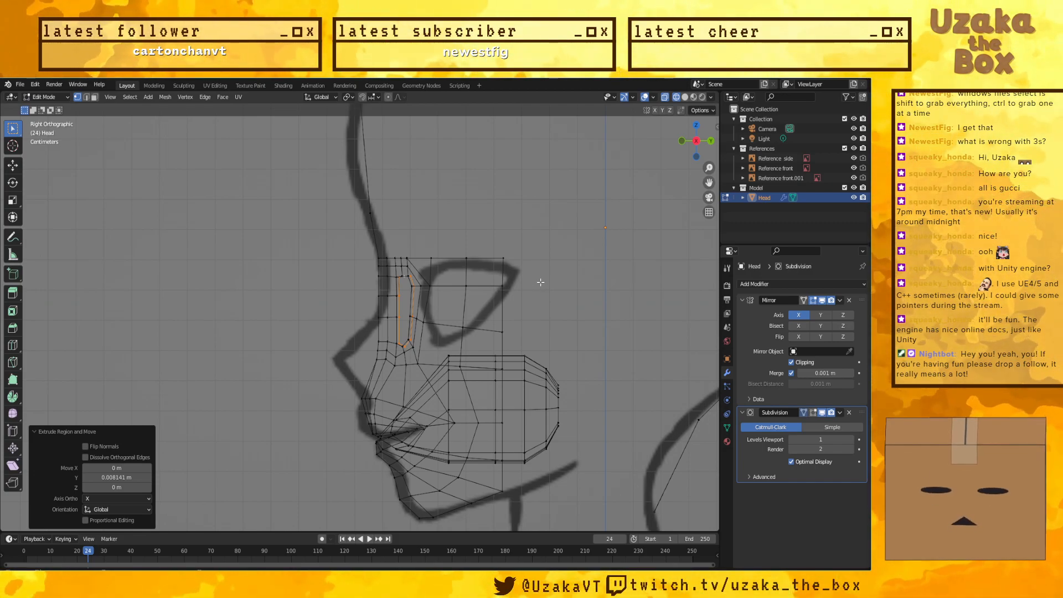
Step: Scale the extruded eye loop by 1.068 overall, then by 0.935 along X
key("s")
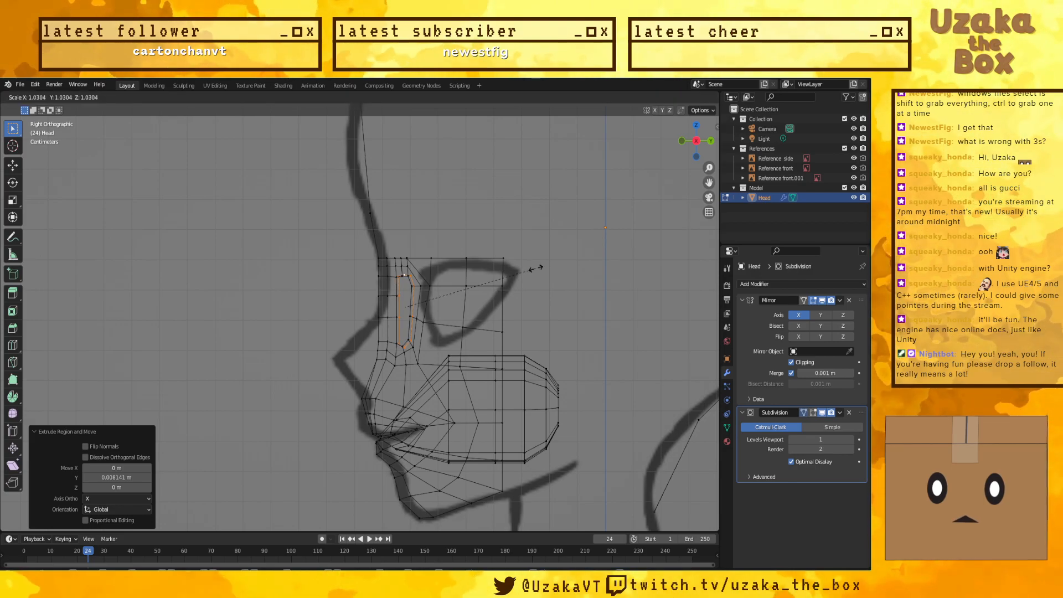
left_click(541, 268)
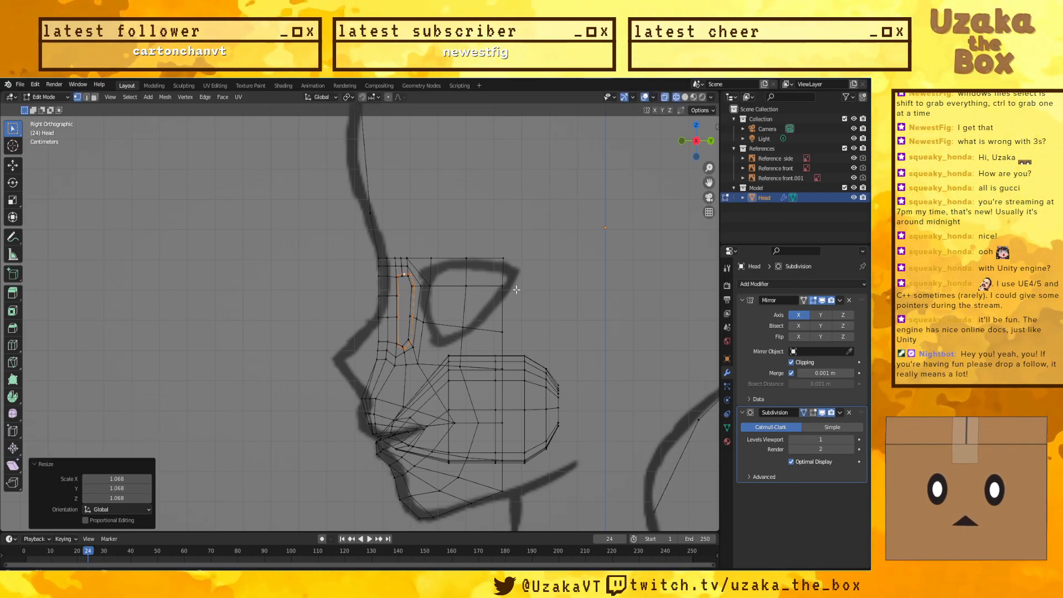
key("KP_1")
key("shift+z")
scroll(513, 281, "up", 3)
middle_click_drag(510, 280, 572, 325)
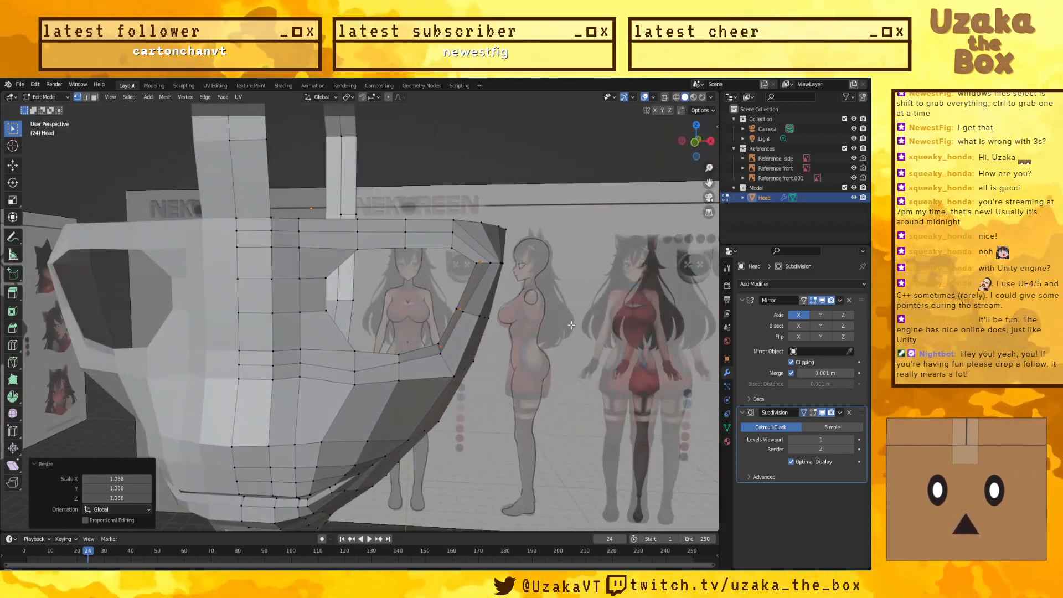
key("s")
key("x")
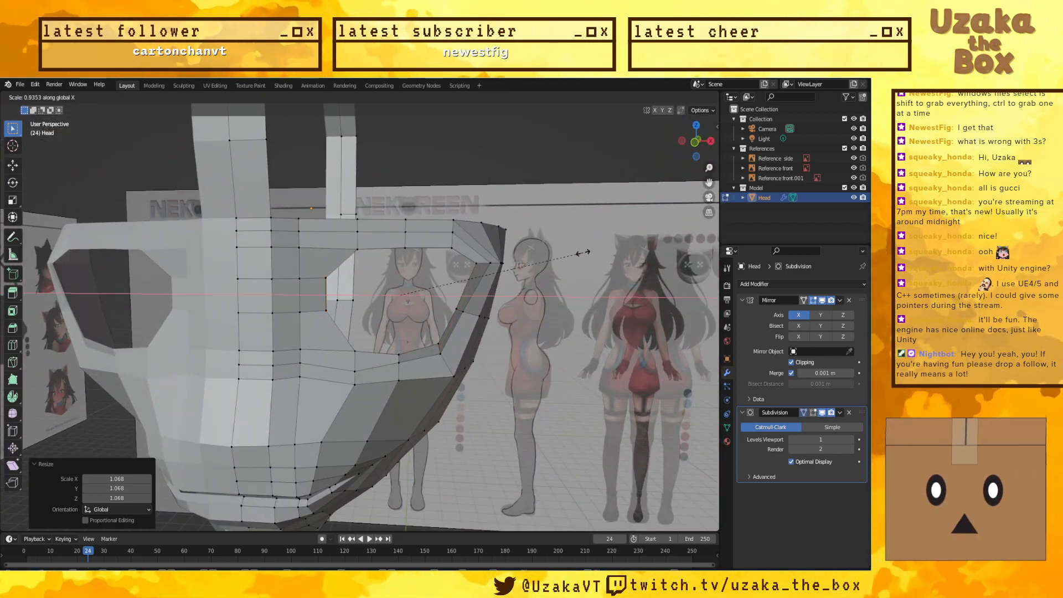
left_click(582, 253)
Step: Extrude the eye loop about 0.064 m back into the head along Y and scale the new ring by 1.108
key("KP_3")
key("KP_1")
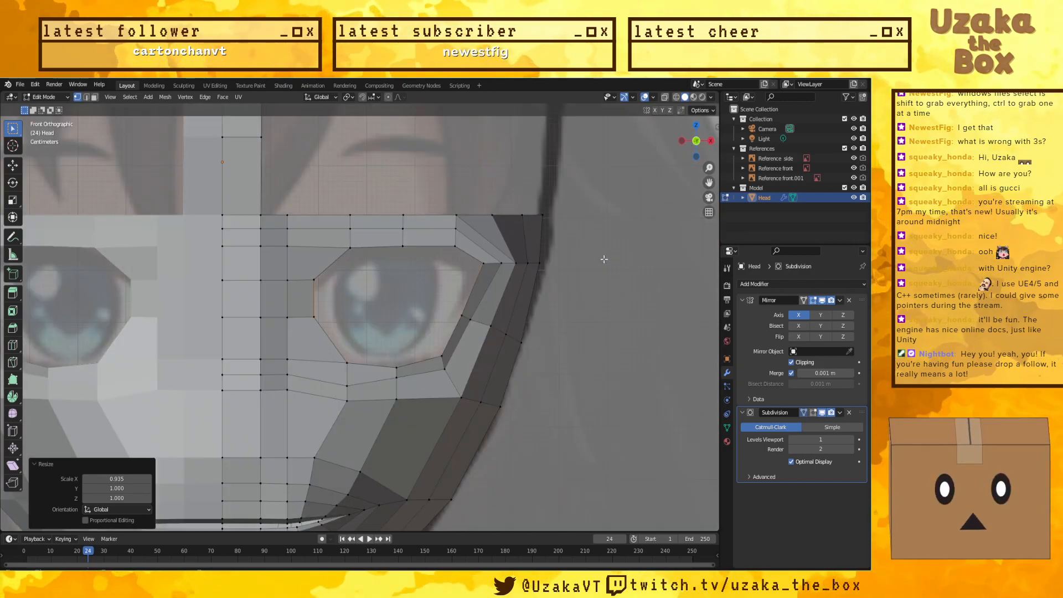
key("KP_3")
key("g")
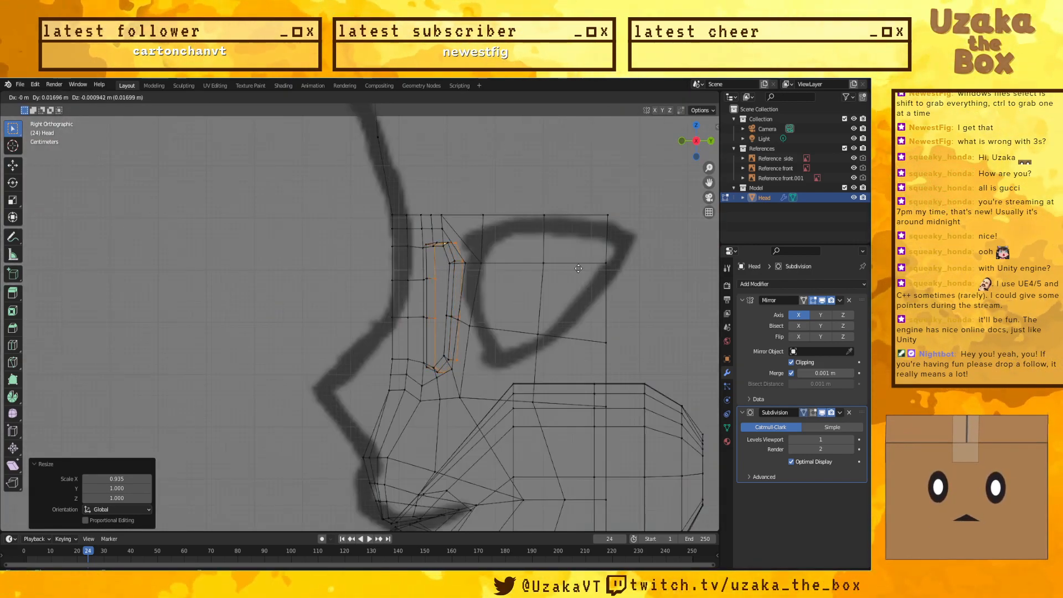
left_click(595, 269)
key("s")
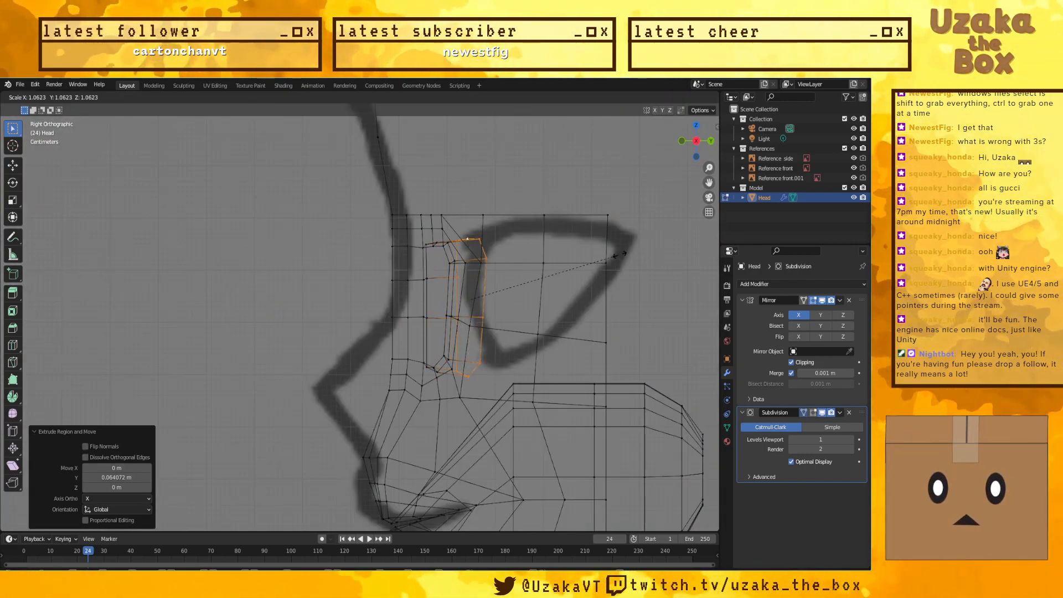
left_click(626, 251)
Step: Extrude a ring about 0.043 m farther back along Y, then extrude another ring and scale it by 0.847
key("g")
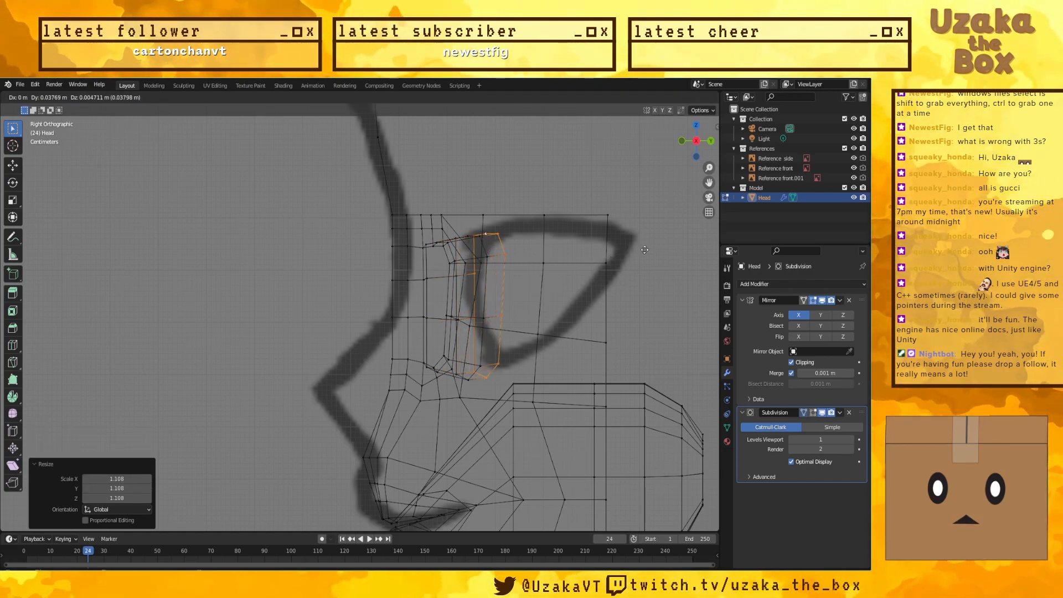
key("y")
left_click(646, 250)
key("e")
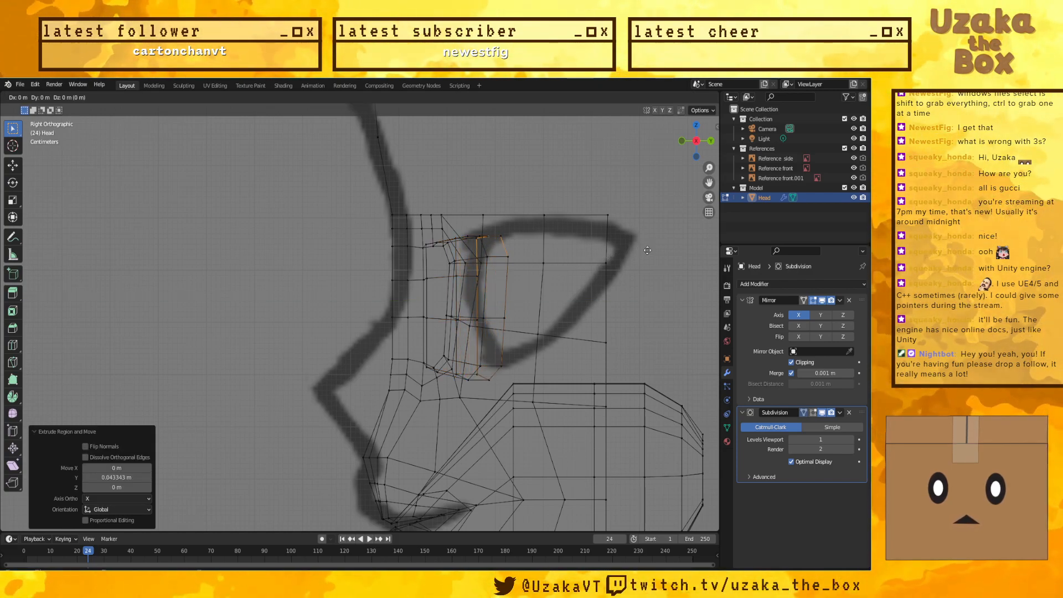
left_click(649, 251)
key("s")
left_click(634, 256)
Step: Extrude the last eye-socket ring about 0.039 m farther back and shrink it to about 0.69
key("g")
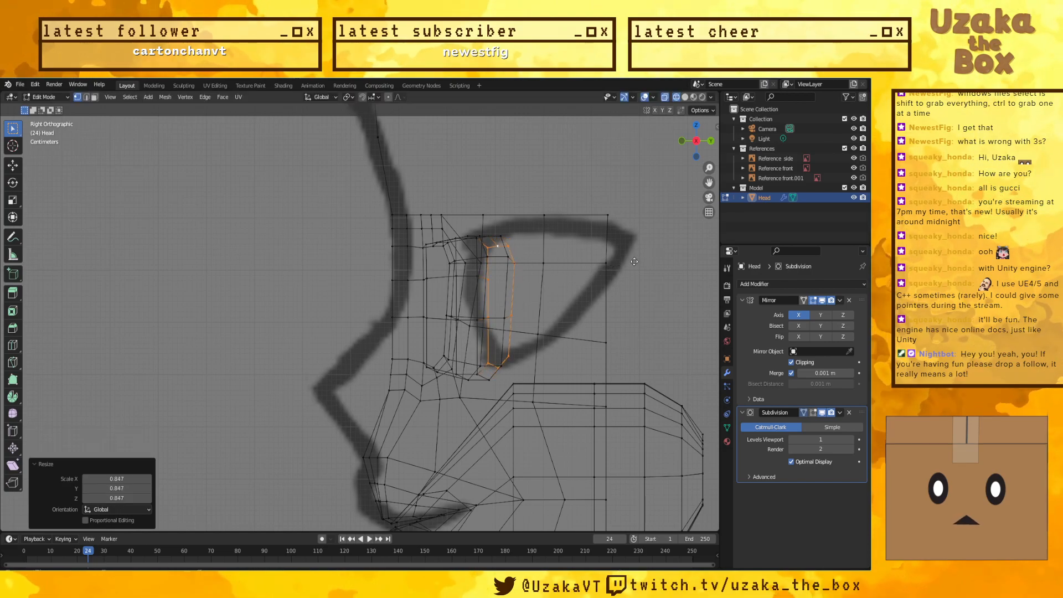
left_click(652, 260)
key("s")
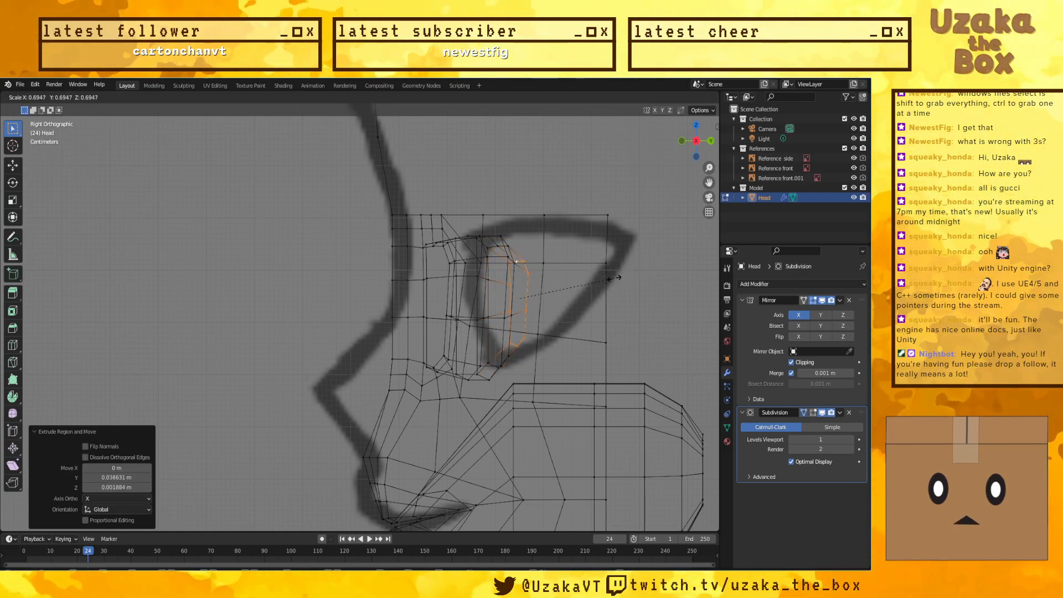
left_click(612, 279)
Step: Fill the innermost ring with a face to close the back of the eye socket
middle_click_drag(612, 279, 533, 289)
key("f")
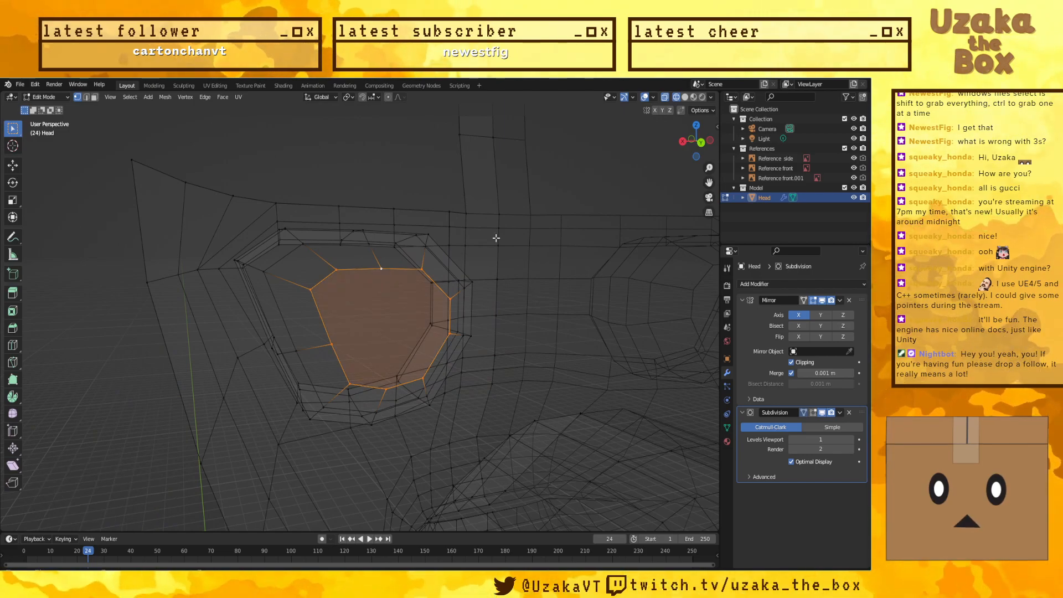
middle_click_drag(365, 155, 399, 203)
key("KP_3")
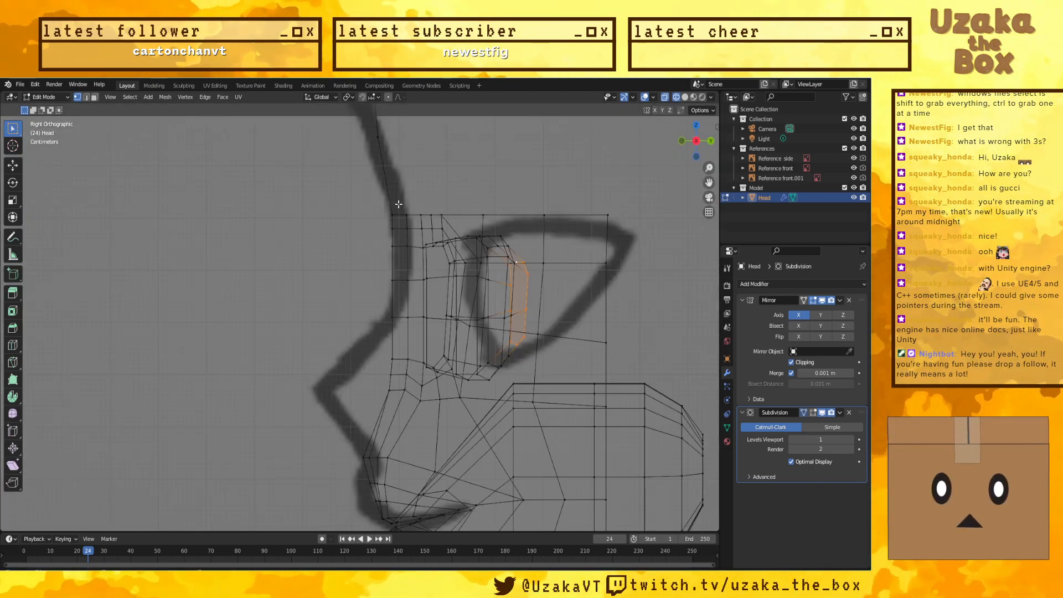
key("e")
key("y")
left_click(244, 247)
Step: Examine the recessed eye socket and the vertices along its inner upper edge from several angles
middle_click_drag(245, 247, 285, 270)
left_click(383, 273)
left_click(422, 272, "shift")
left_click(462, 262, "shift")
mouse_move(463, 270)
middle_mouse_down()
mouse_move(454, 296)
mouse_move(449, 276)
middle_mouse_up()
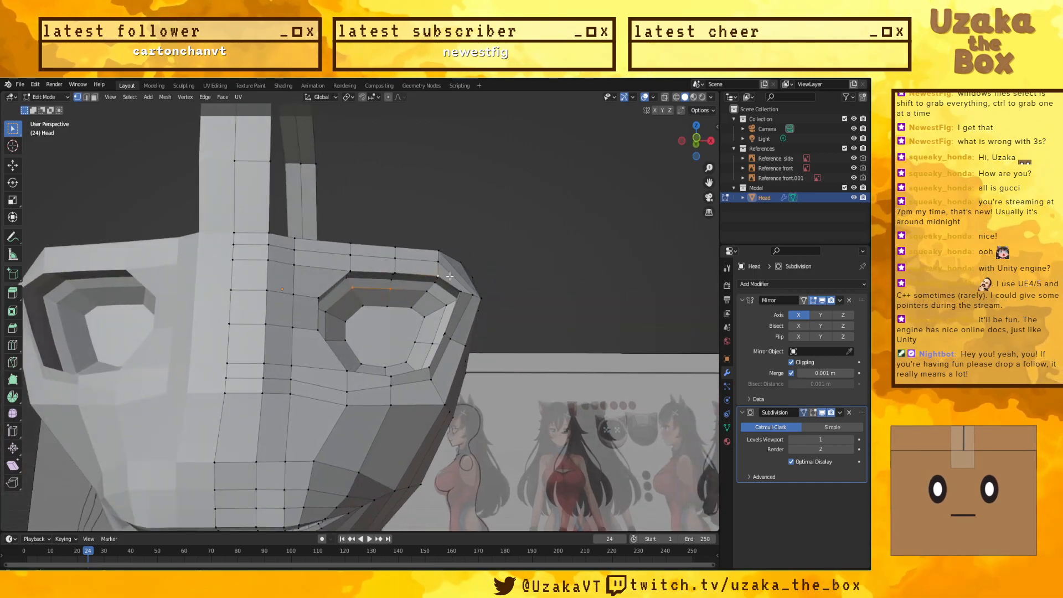
left_click(388, 287)
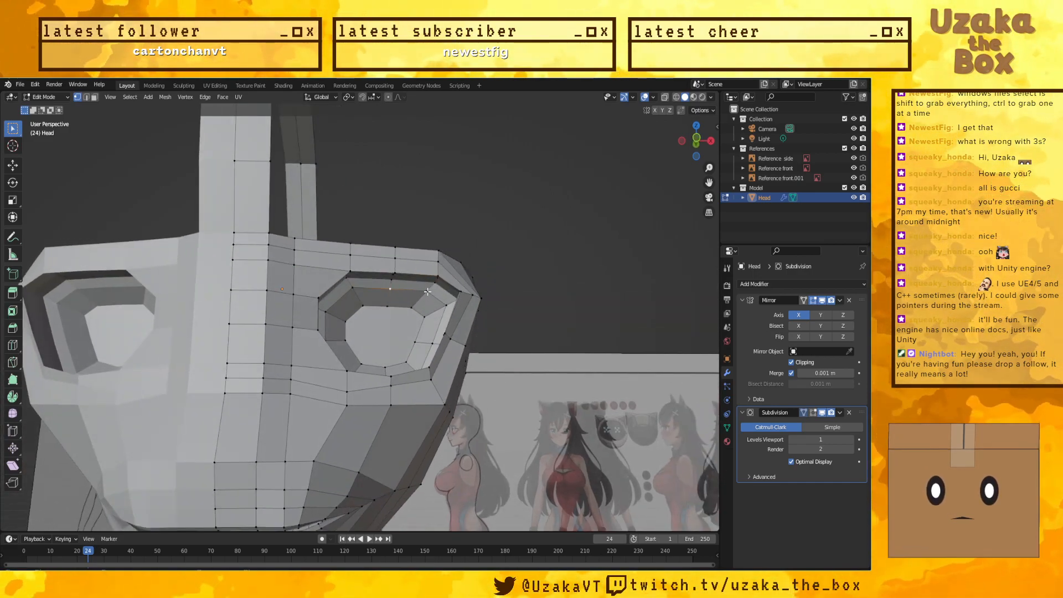
middle_click_drag(399, 290, 391, 289)
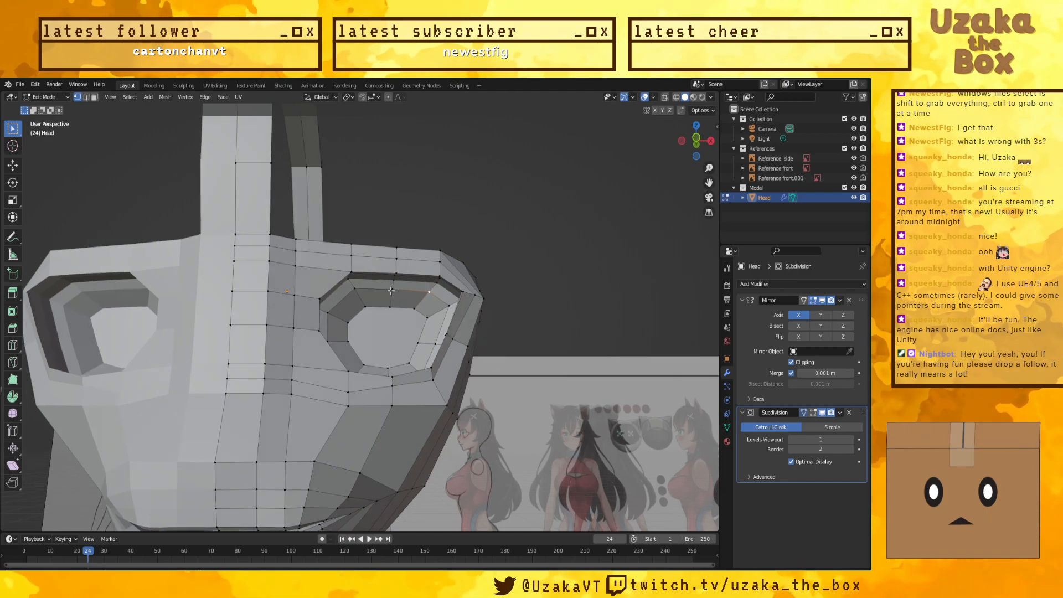
middle_click_drag(346, 320, 338, 350)
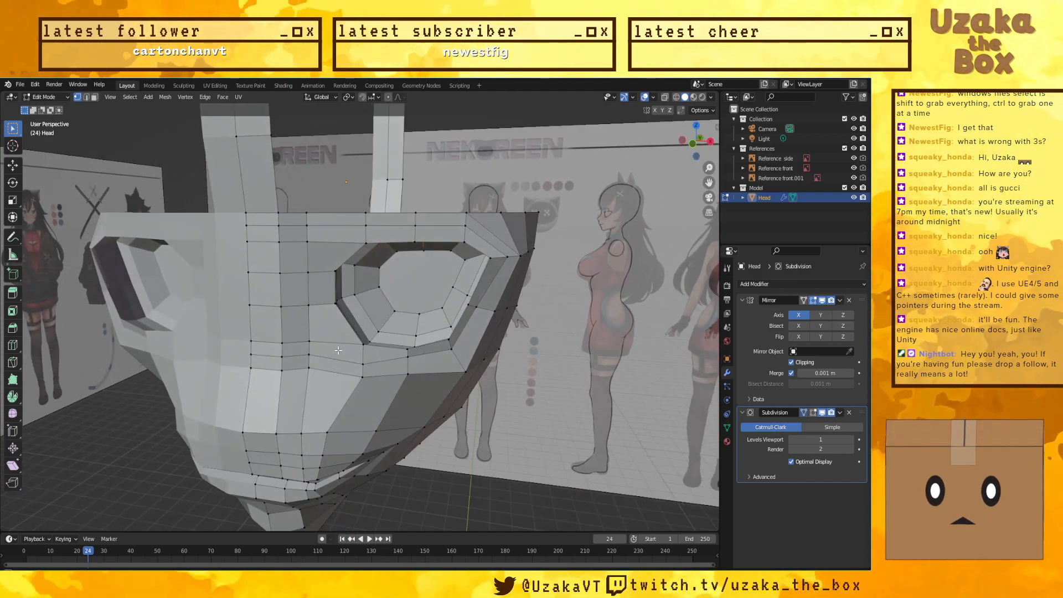
left_click(428, 332, "ctrl")
middle_click_drag(429, 332, 439, 313)
middle_click_drag(492, 283, 95, 120)
key("s")
left_click(546, 226)
Step: Add a 2 m plane to the head mesh and stand it upright with an X rotation of 90°
scroll(529, 265, "down", 5)
scroll(515, 249, "up", 3)
scroll(172, 284, "down", 3)
left_click(59, 100)
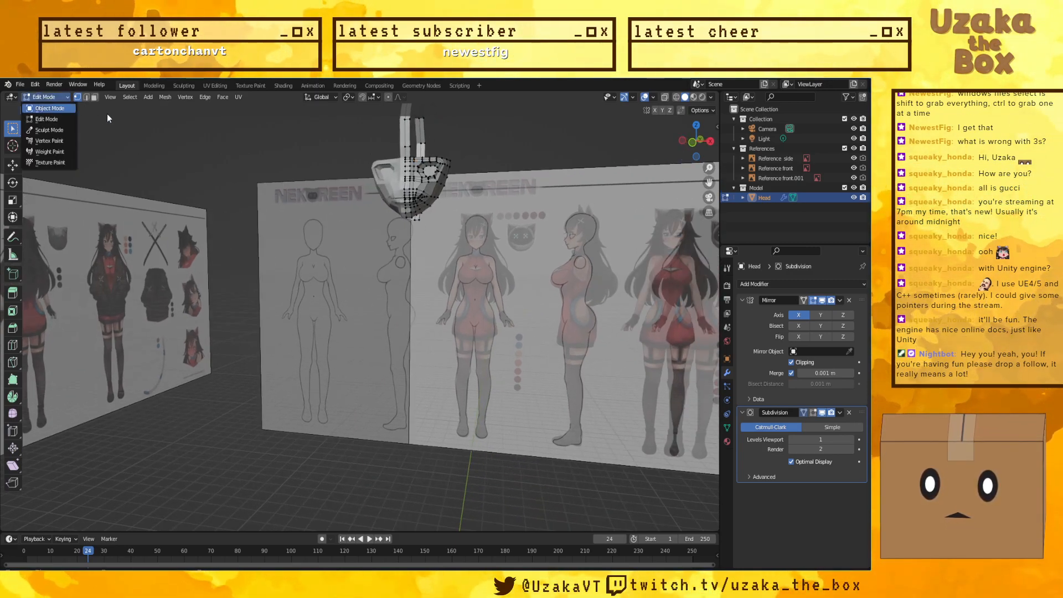
left_click(148, 97)
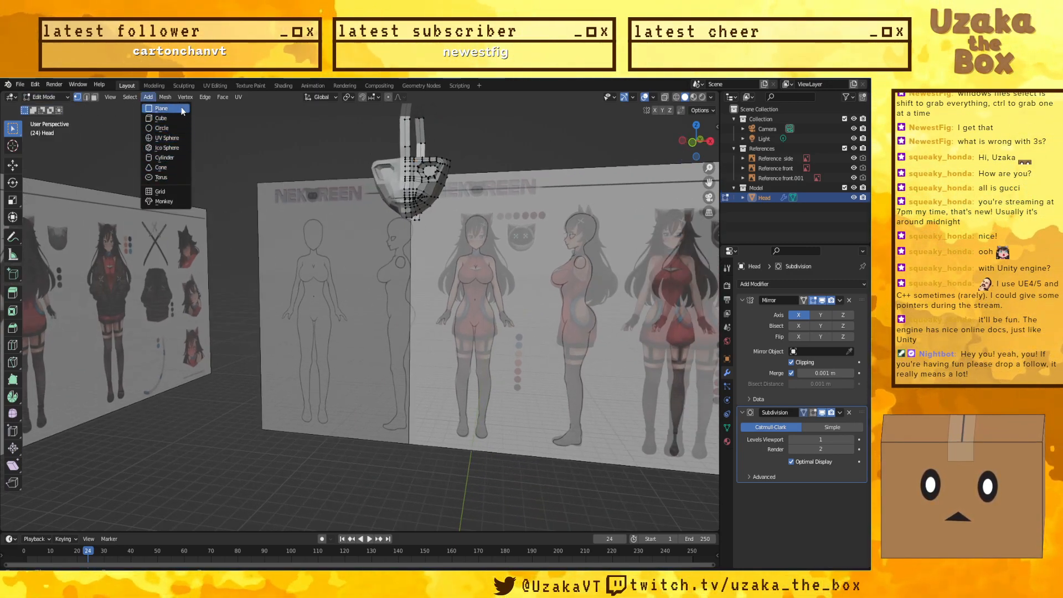
left_click(161, 109)
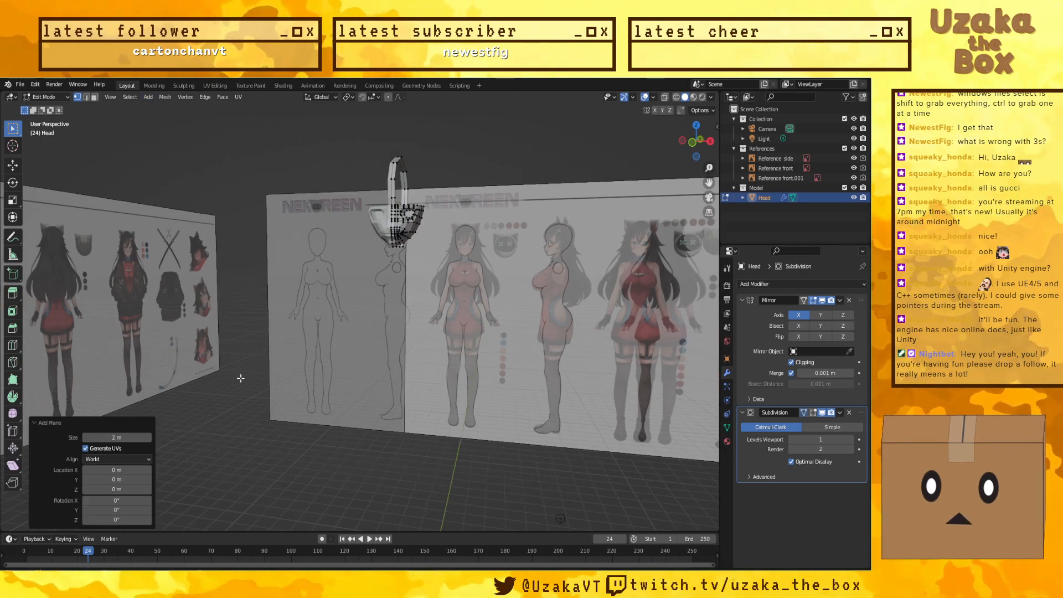
scroll(237, 439, "down", 5)
scroll(398, 422, "up", 1)
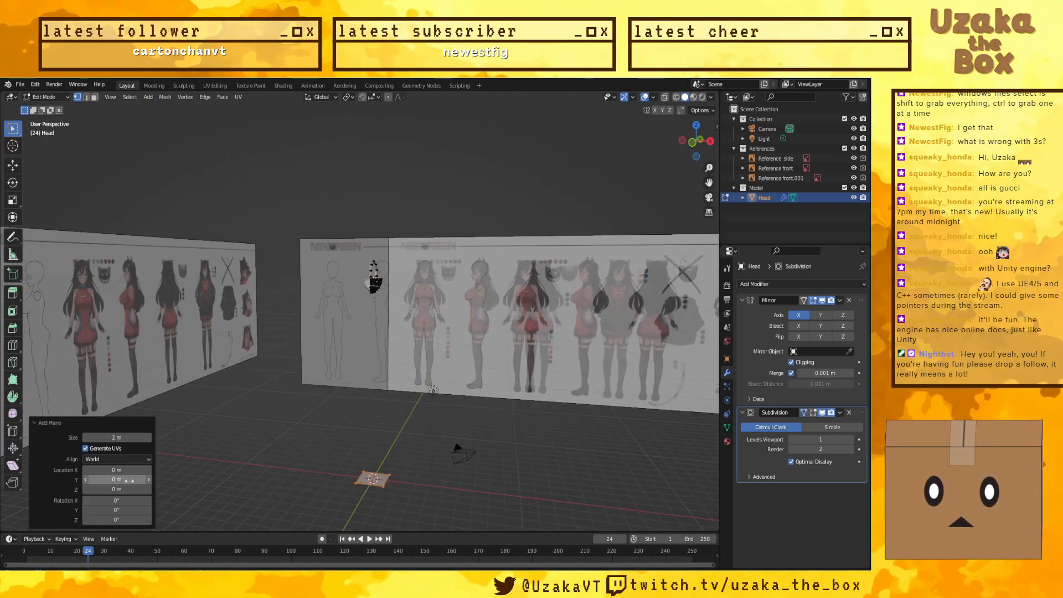
left_click(108, 500)
type("90")
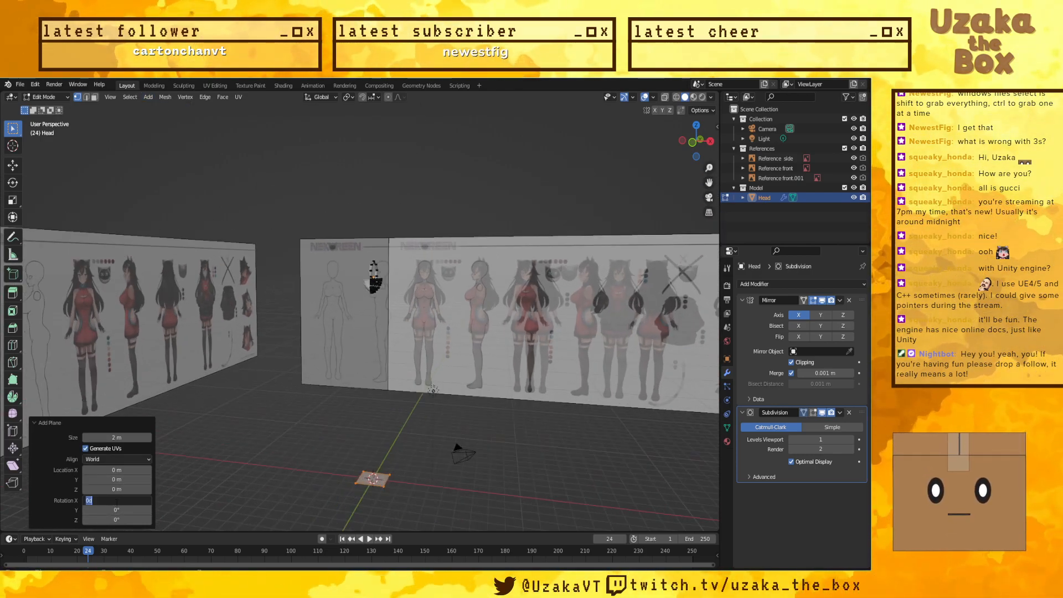
key("Return")
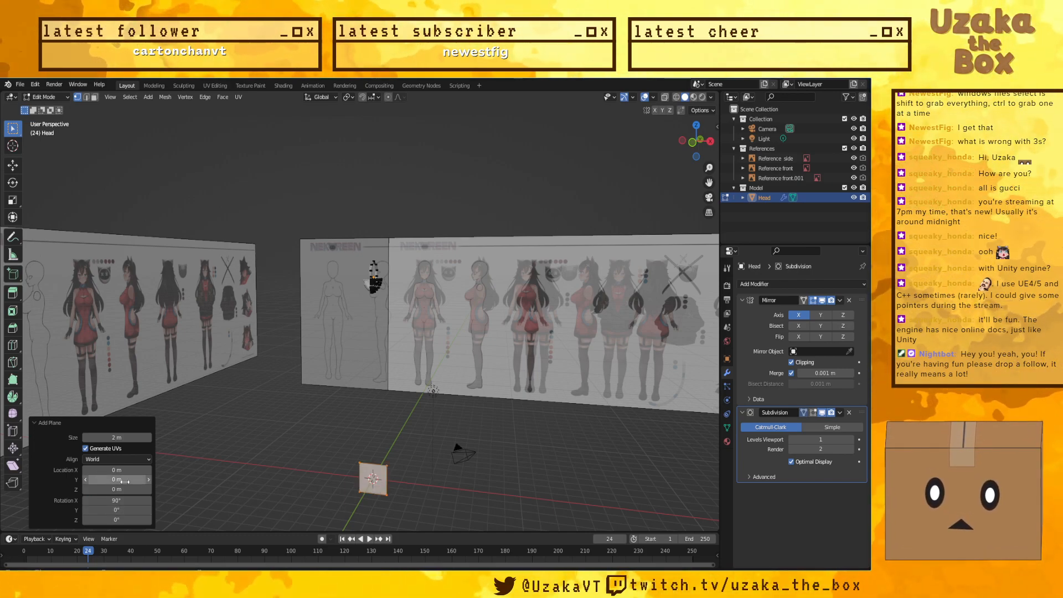
Step: With Mirror clipping temporarily off, move the plane about 2.34 m in X, 0.74 m in Y and 0.80 m in Z, and scale it by 0.496
left_click(791, 362)
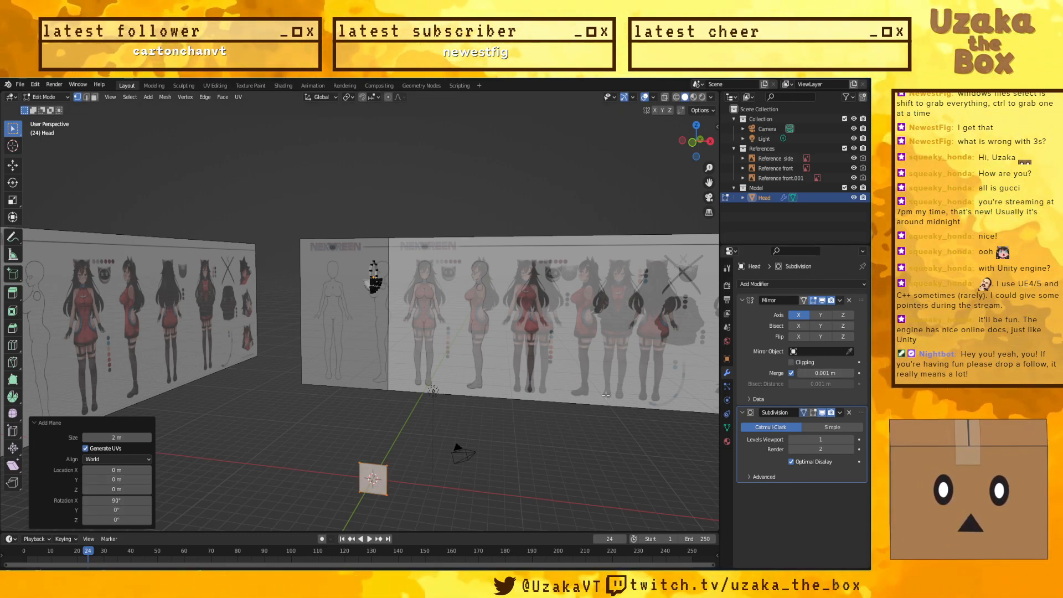
key("g")
left_click(526, 423)
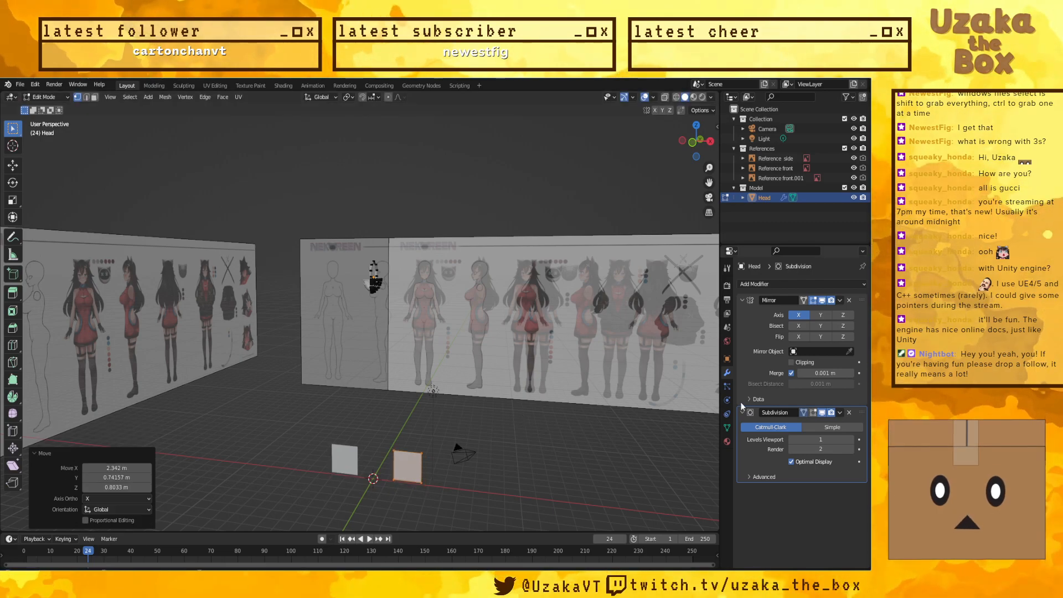
left_click(791, 362)
key("s")
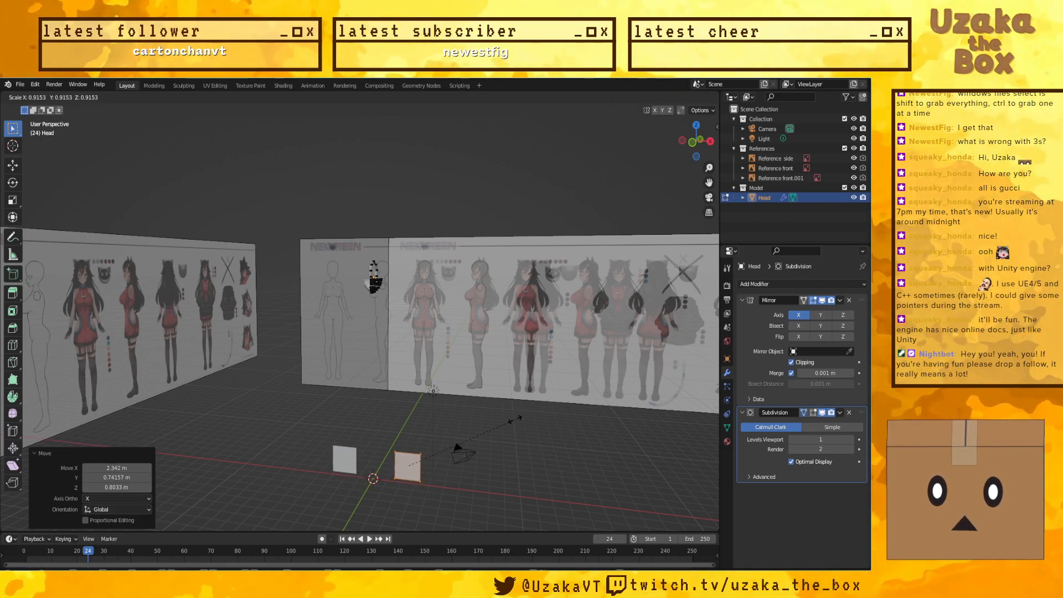
left_click(465, 435)
Step: Subdivide the plane with one cut and scale its four corner vertices inward by about 0.79 to form an octagon
middle_click_drag(441, 443, 501, 397, "shift")
right_click(501, 396)
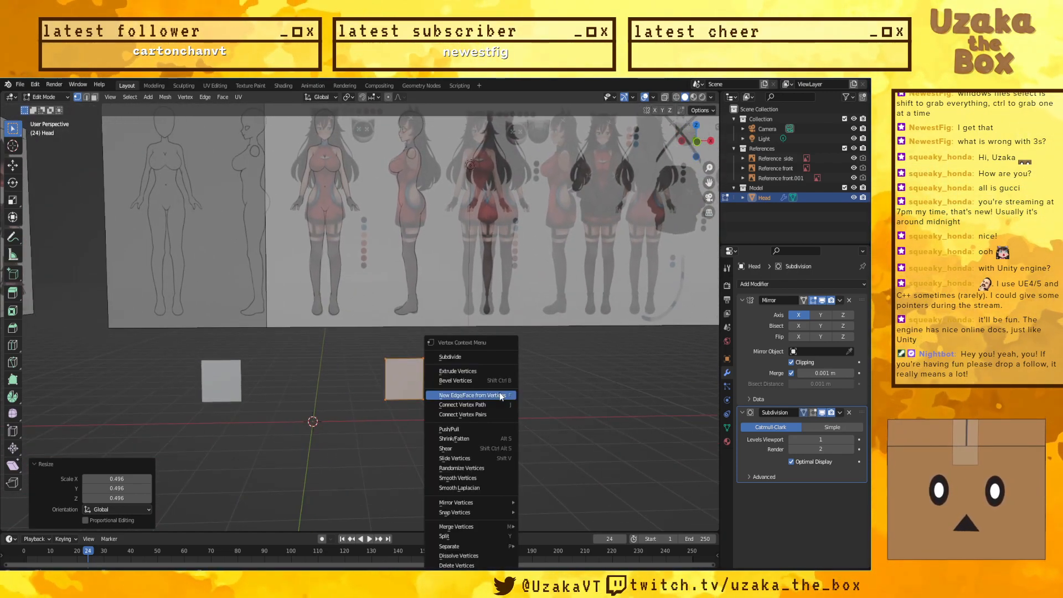
left_click(494, 356)
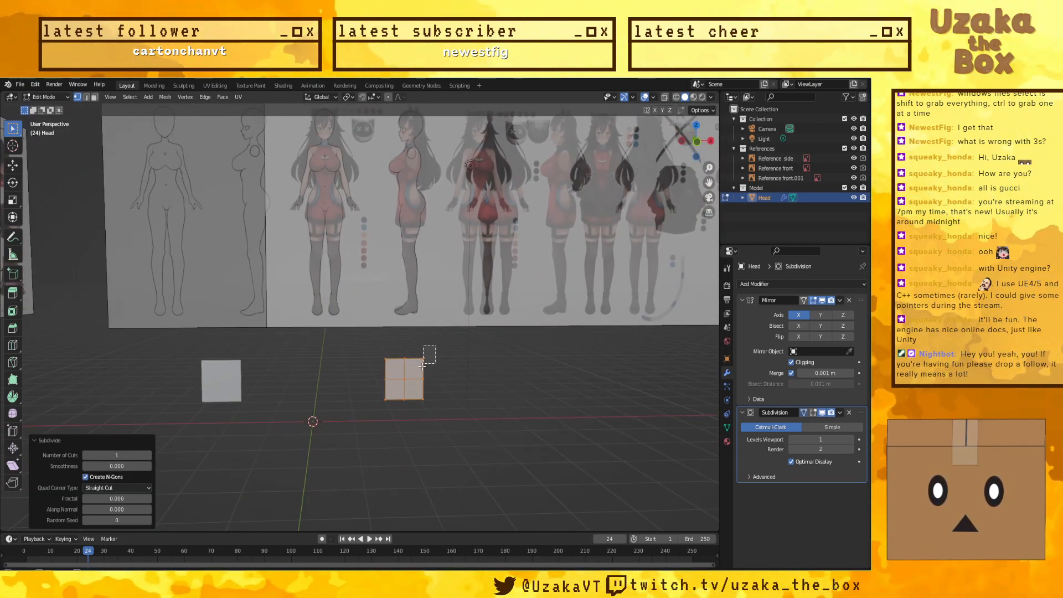
left_click(433, 401)
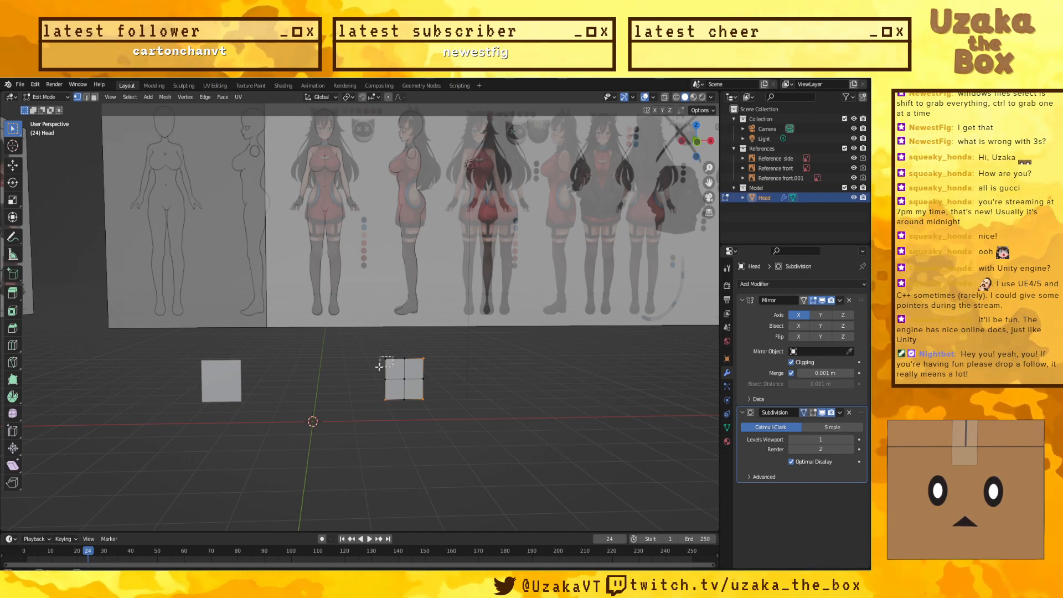
key("s")
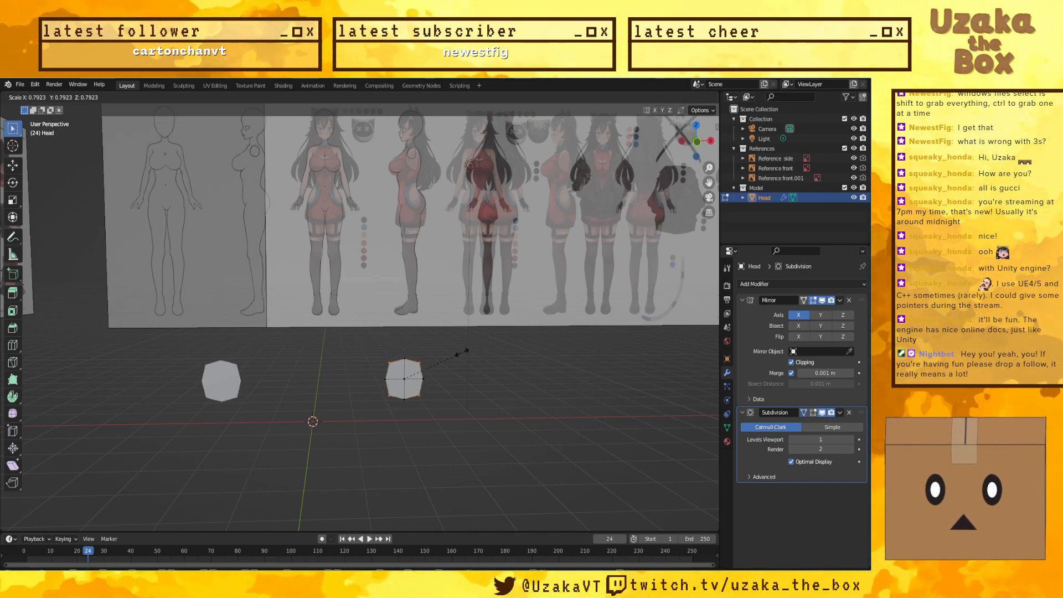
left_click(463, 352)
Step: Stretch the octagon vertically by moving its lower vertices down about 0.05 m and its upper vertices up about 0.11 m in Z
left_click(451, 384)
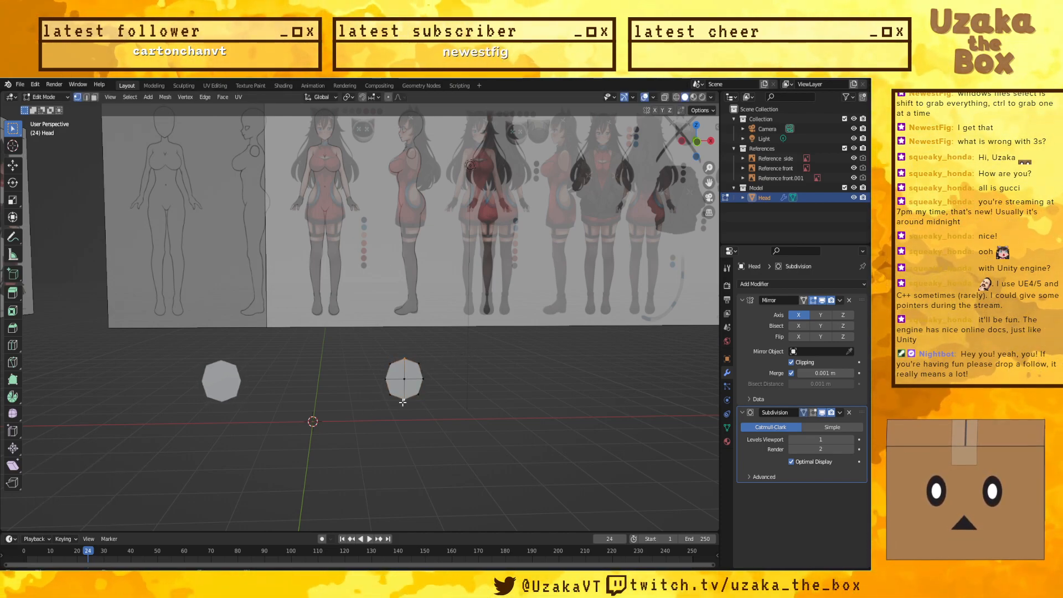
left_click(395, 395)
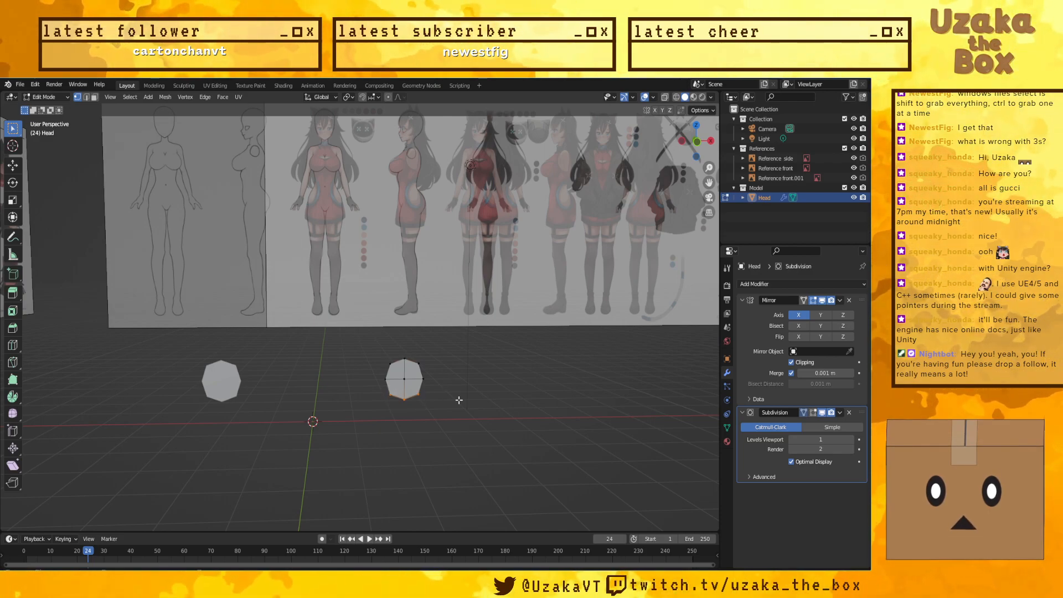
key("g")
key("z")
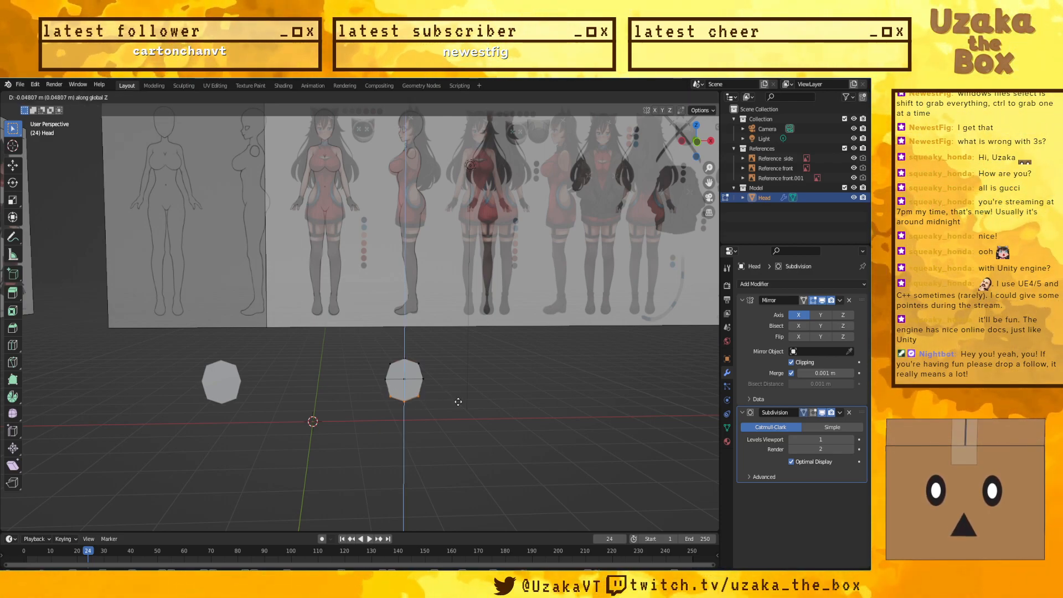
left_click(459, 402)
left_click(405, 360)
key("g")
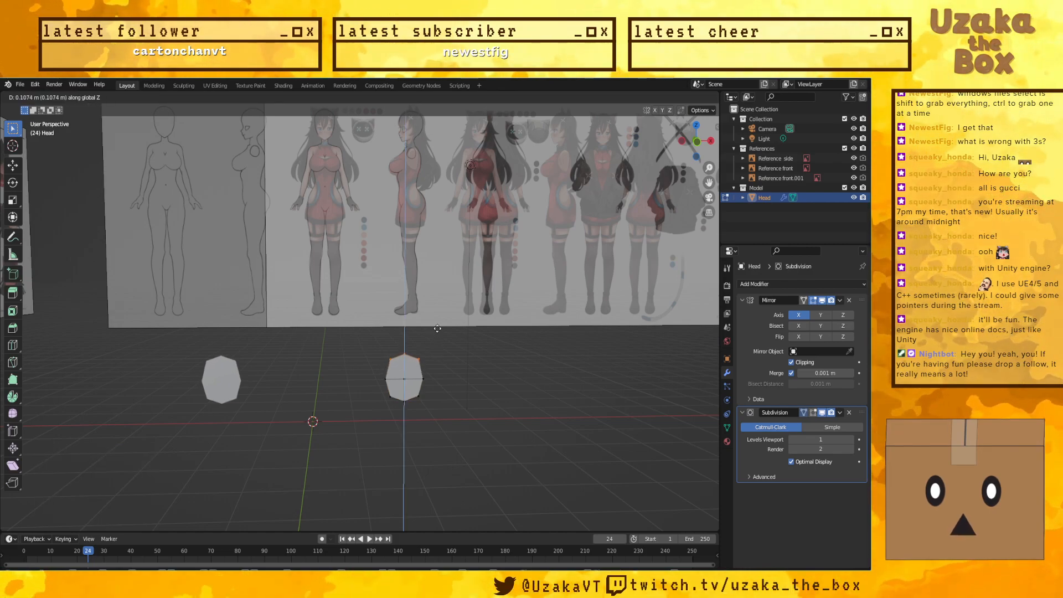
left_click(437, 328)
Step: Raise the whole octagon 12.23 m in Z to head height and scale it by 0.540
key("a")
scroll(440, 463, "down", 5)
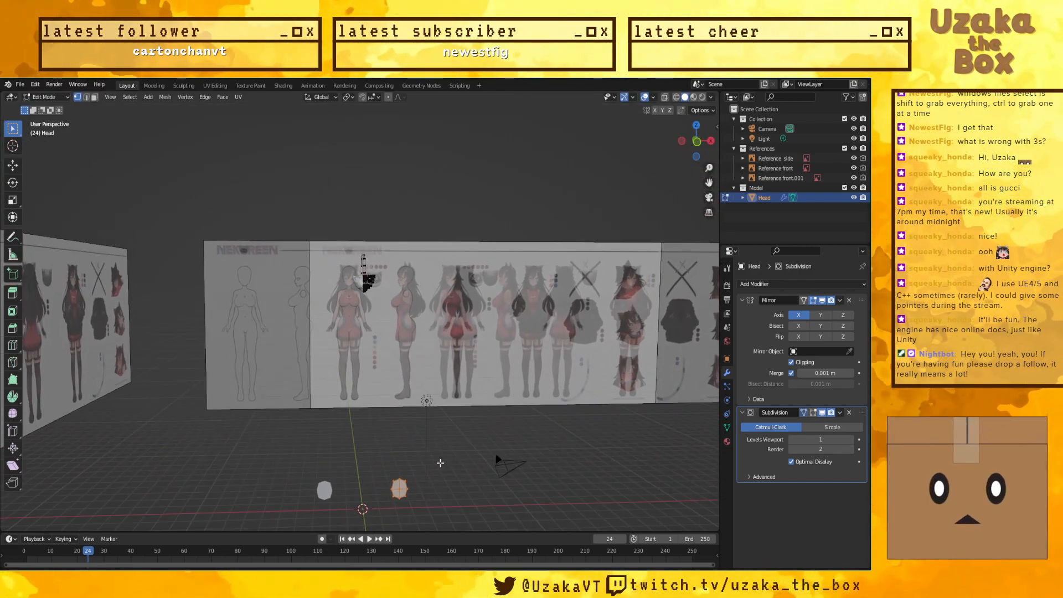
scroll(398, 319, "up", 2)
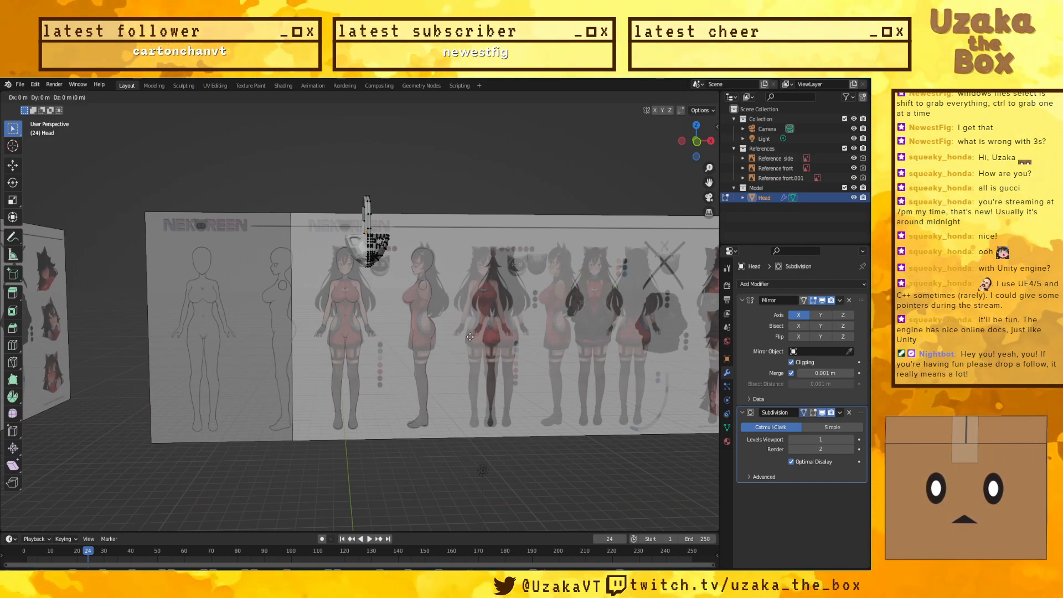
key("z")
left_click(561, 214)
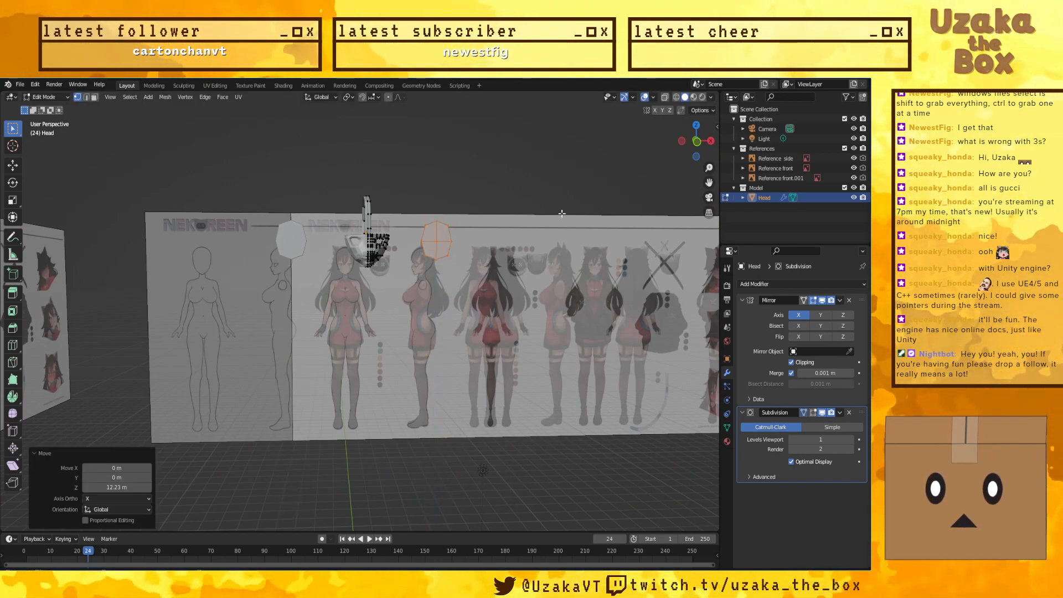
key("s")
left_click(464, 275)
scroll(465, 275, "up", 2)
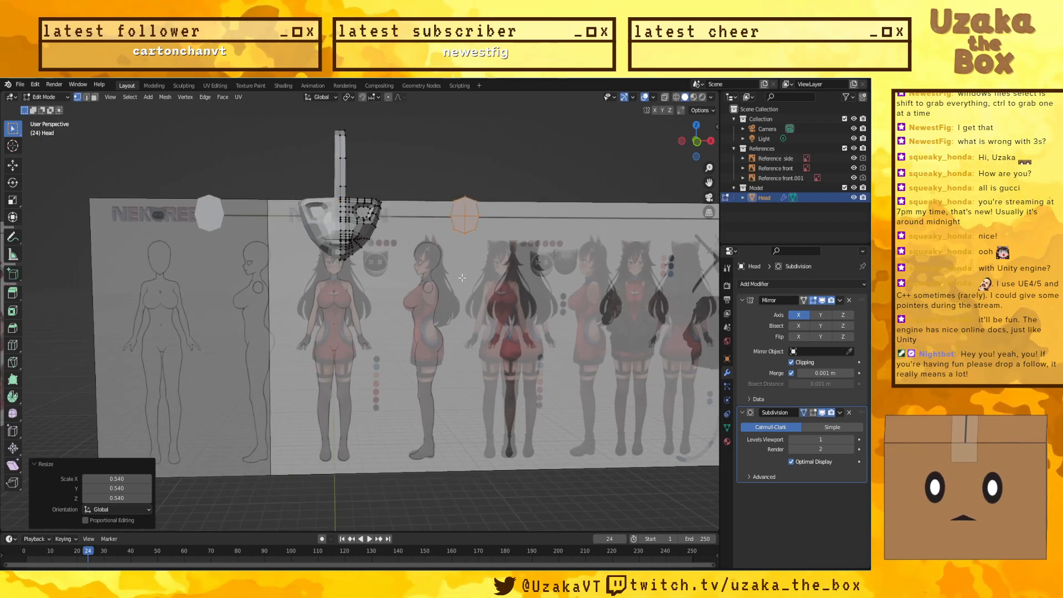
key("KP_1")
scroll(464, 275, "up", 5)
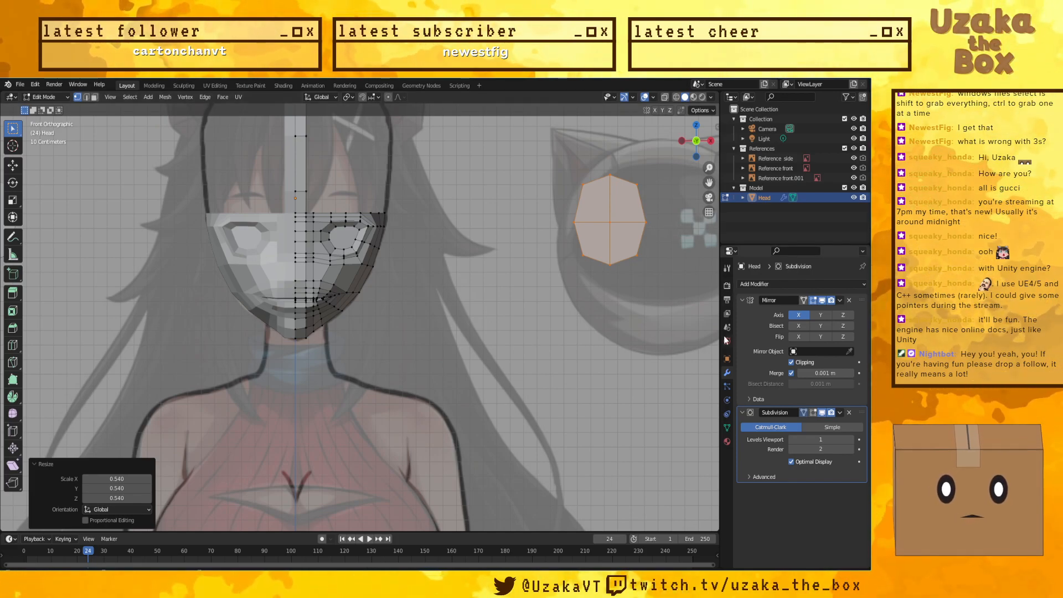
Step: Create a new material on the head mesh and set its base color to blue
left_click(727, 441)
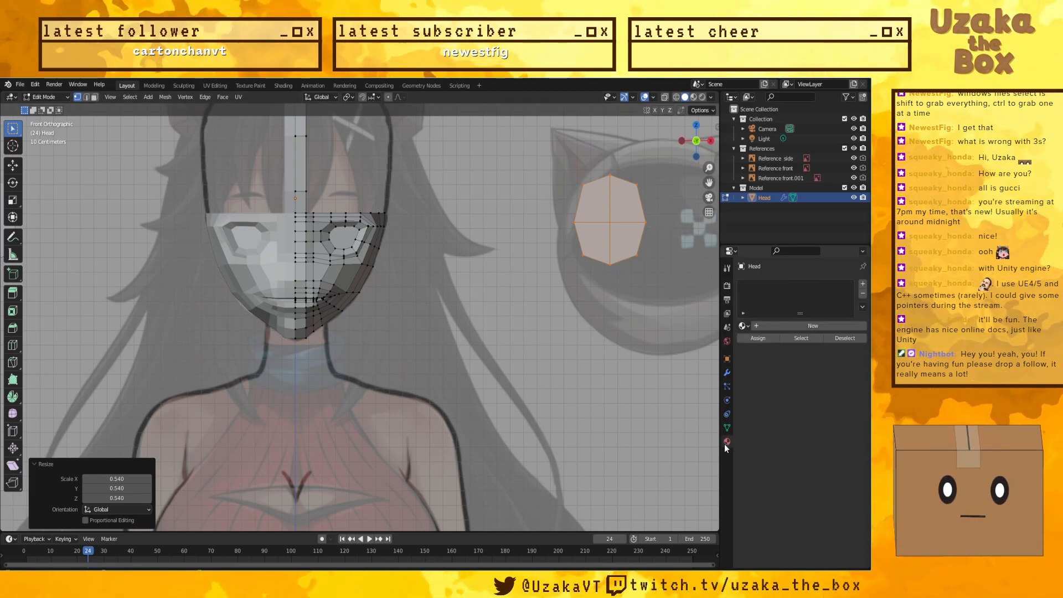
left_click(766, 327)
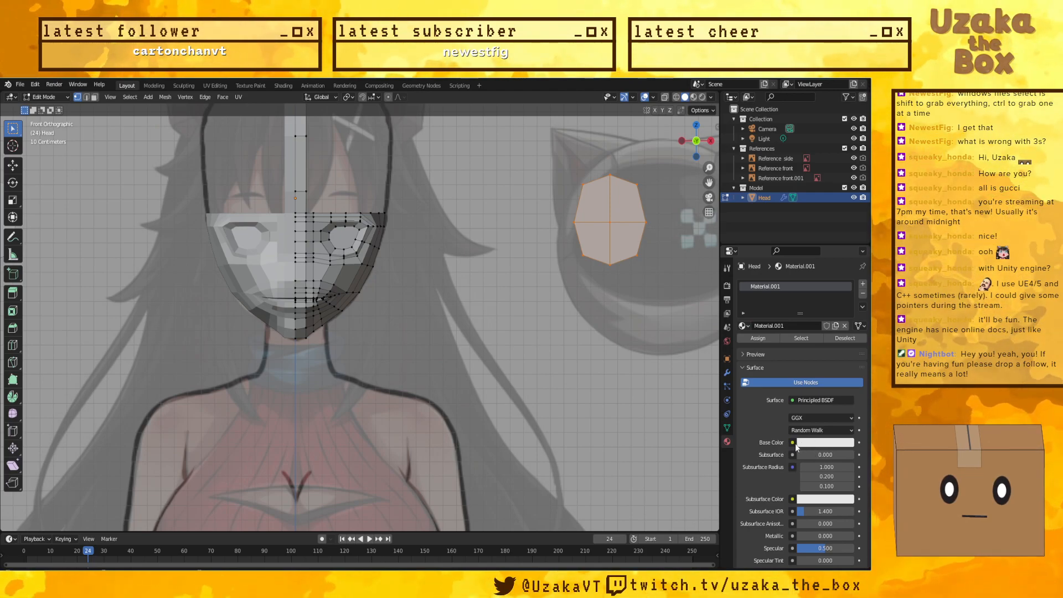
left_click(817, 443)
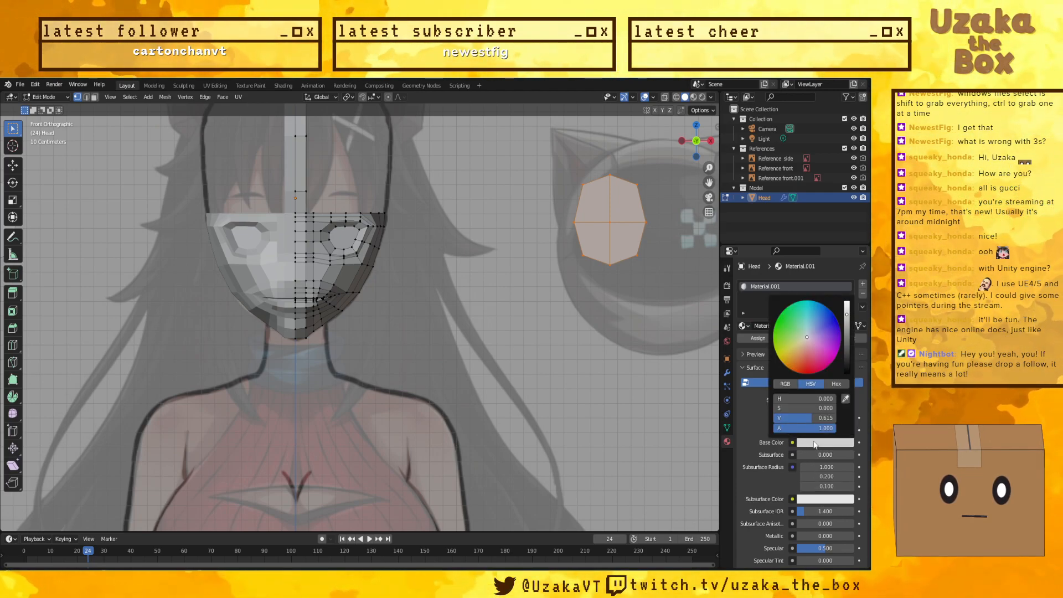
left_click_drag(827, 323, 818, 309)
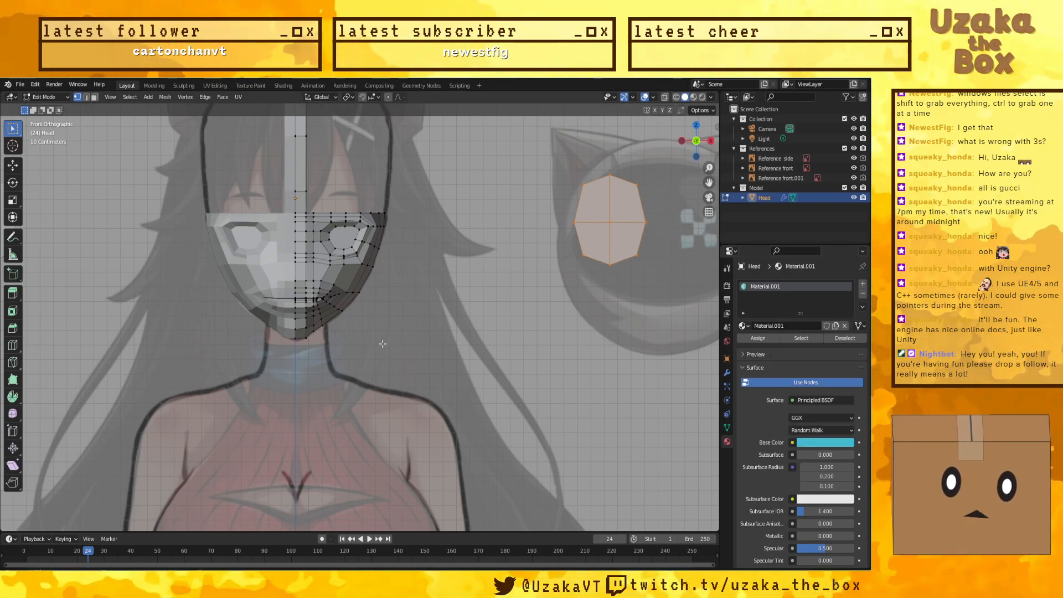
scroll(484, 308, "down", 4)
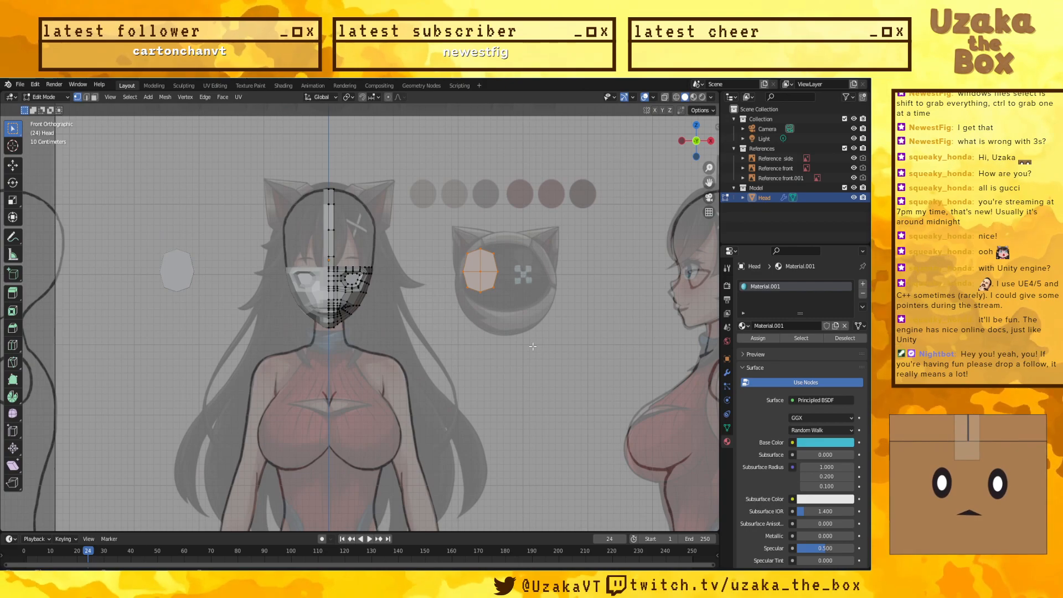
left_click(825, 442)
left_click(816, 310)
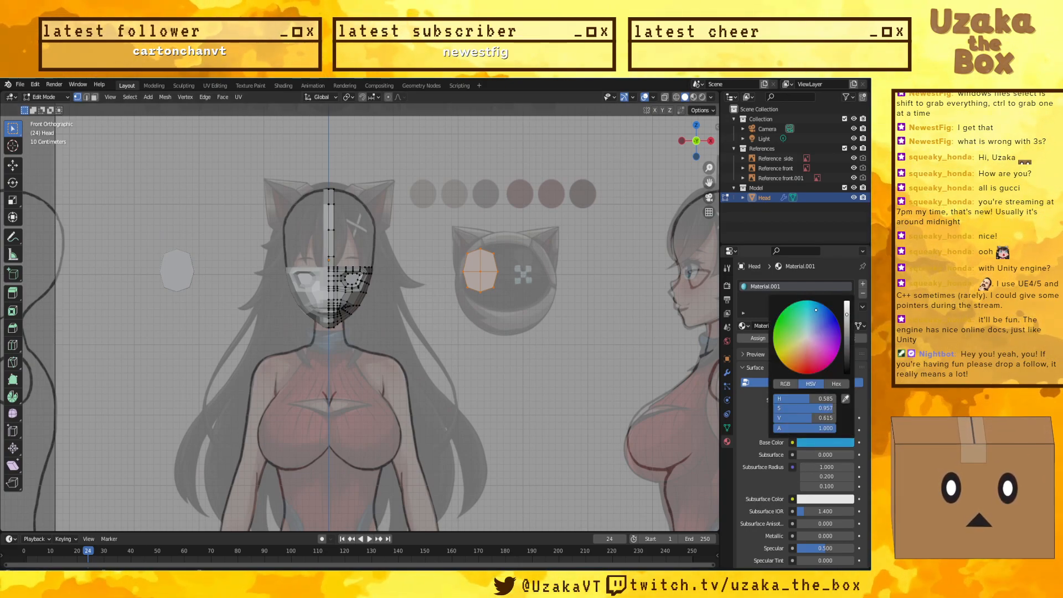
left_click_drag(816, 310, 822, 312)
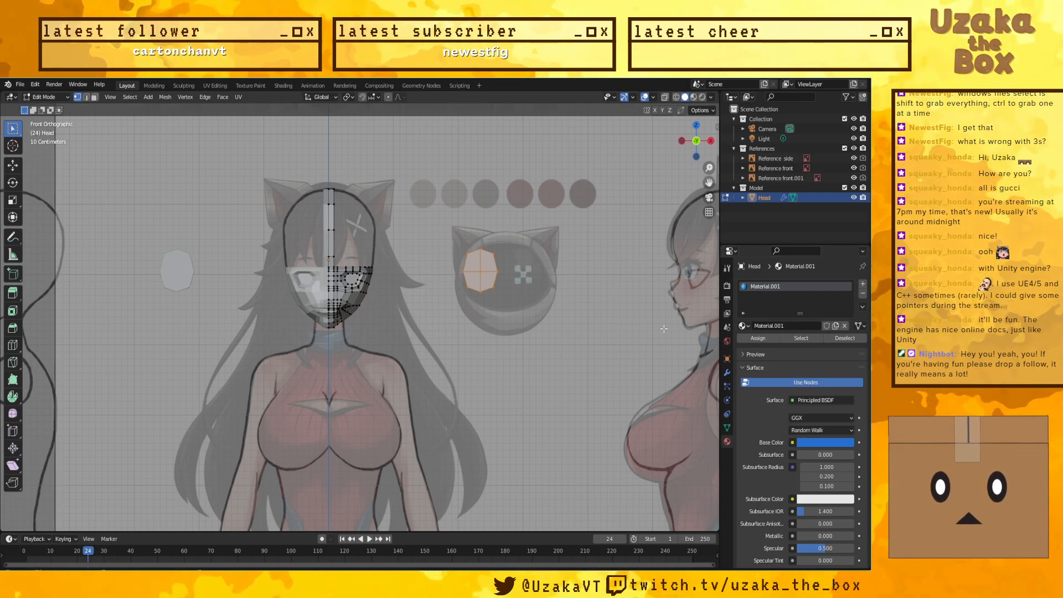
Step: Try assigning the blue material to the octagonal eye piece and selecting the faces that use it
left_click(763, 340)
left_click(530, 217)
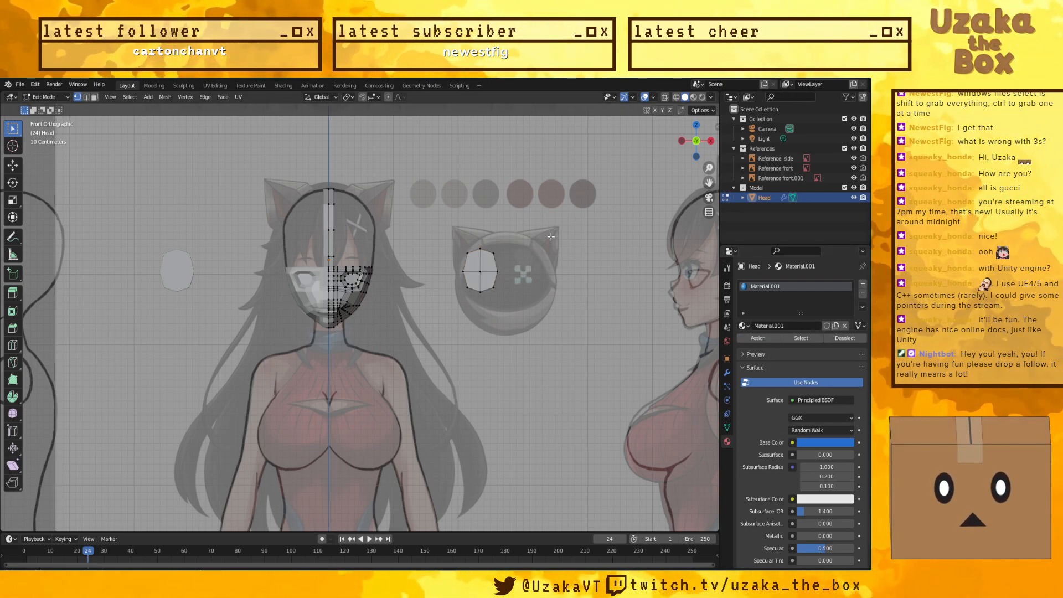
key("ctrl+z")
left_click(46, 97)
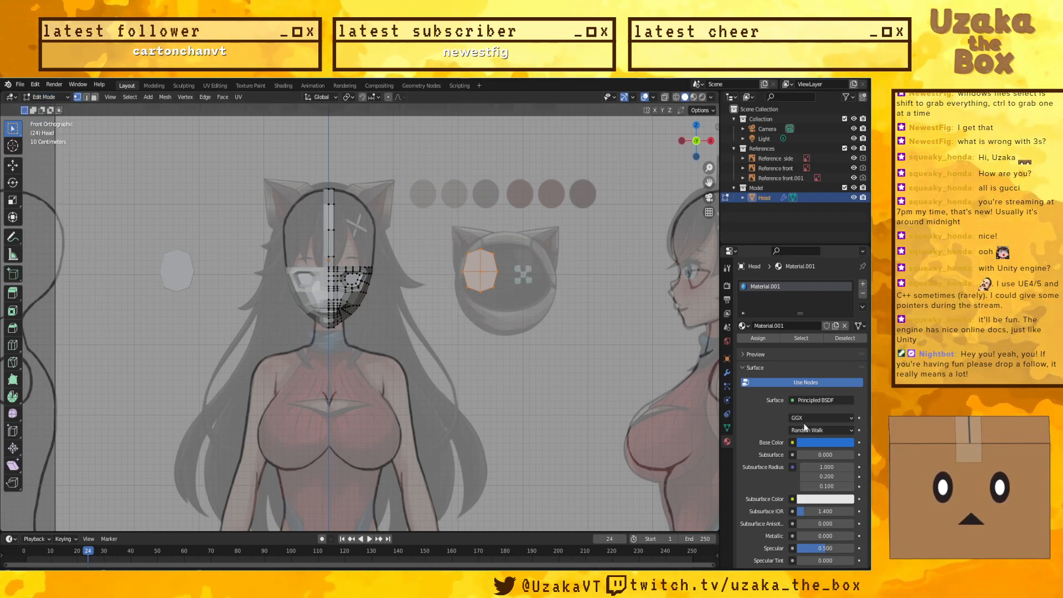
left_click(793, 338)
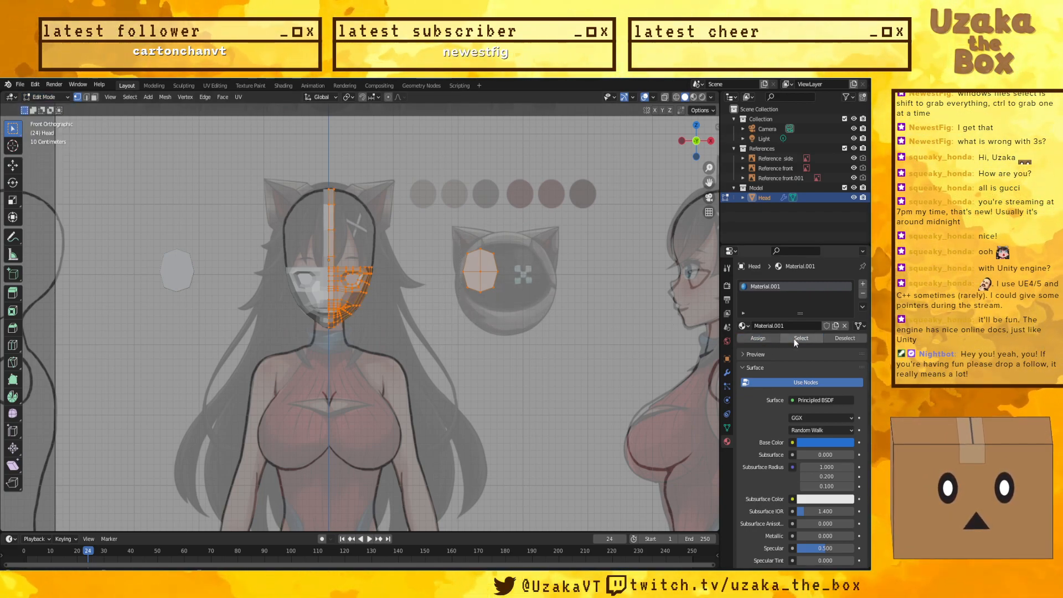
key("ctrl+z")
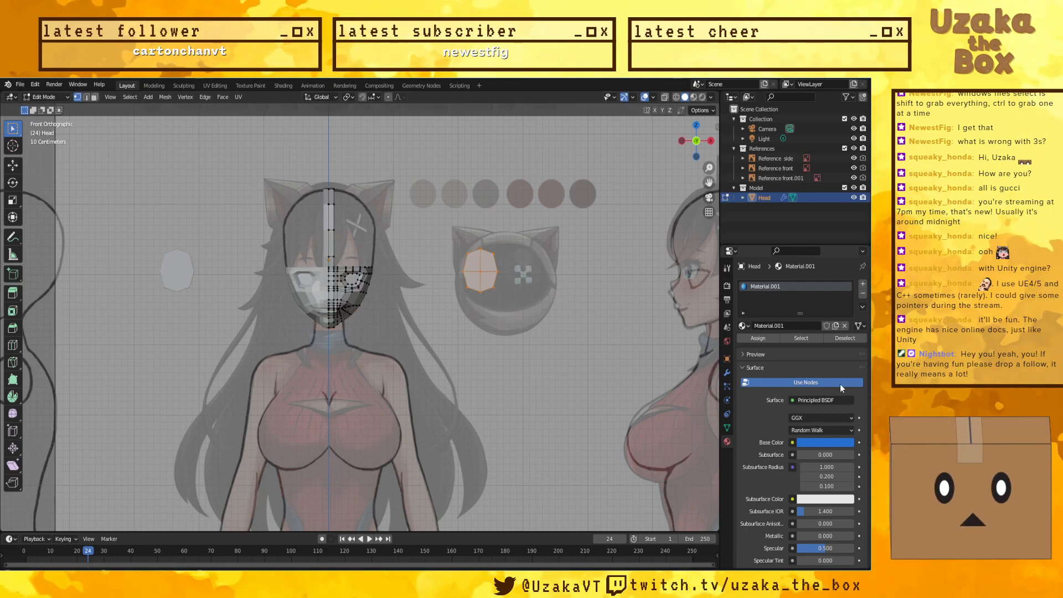
Step: Return to Object Mode and inspect the blue material on the head and eye piece with Material Preview shading
scroll(522, 253, "up", 2)
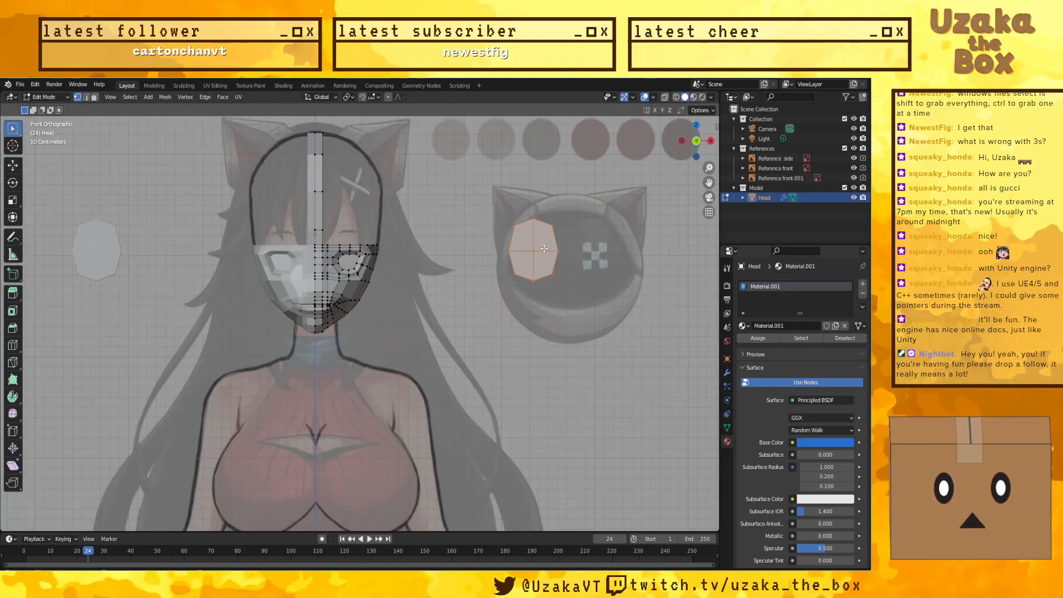
left_click(555, 224)
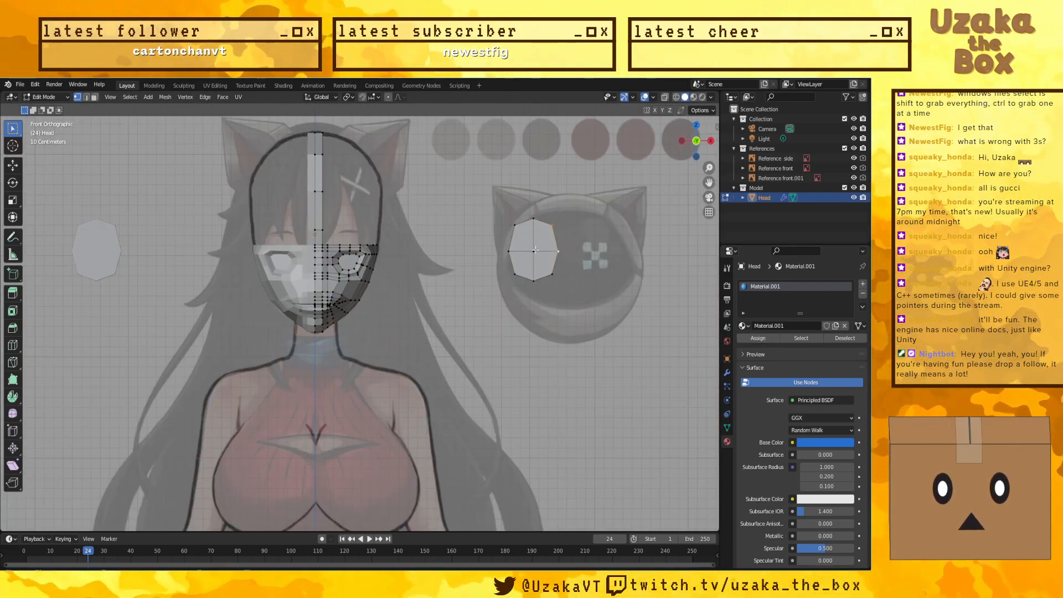
left_click(94, 97)
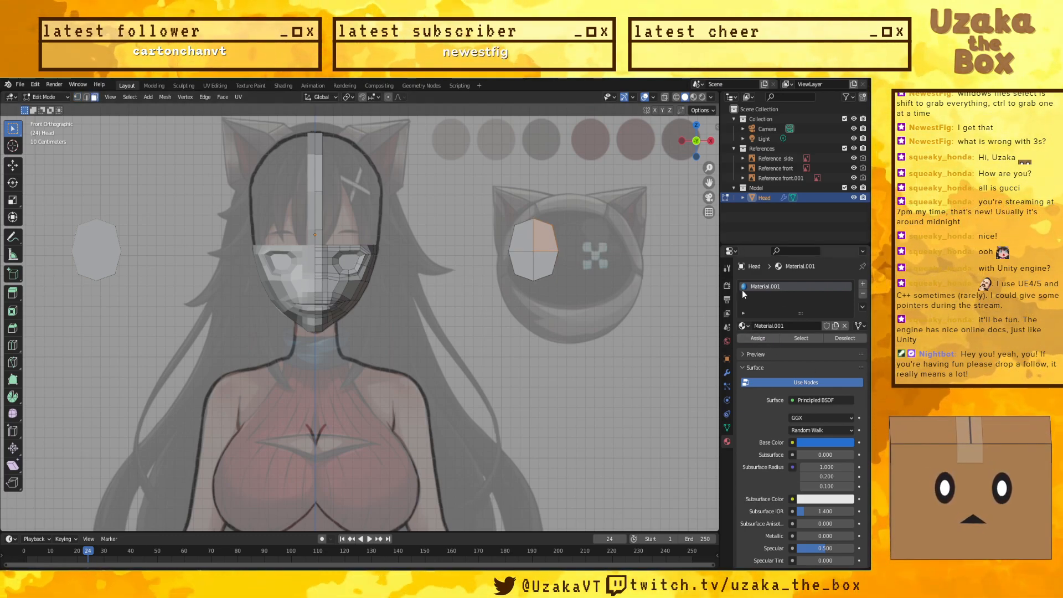
left_click(455, 216)
left_click(46, 98)
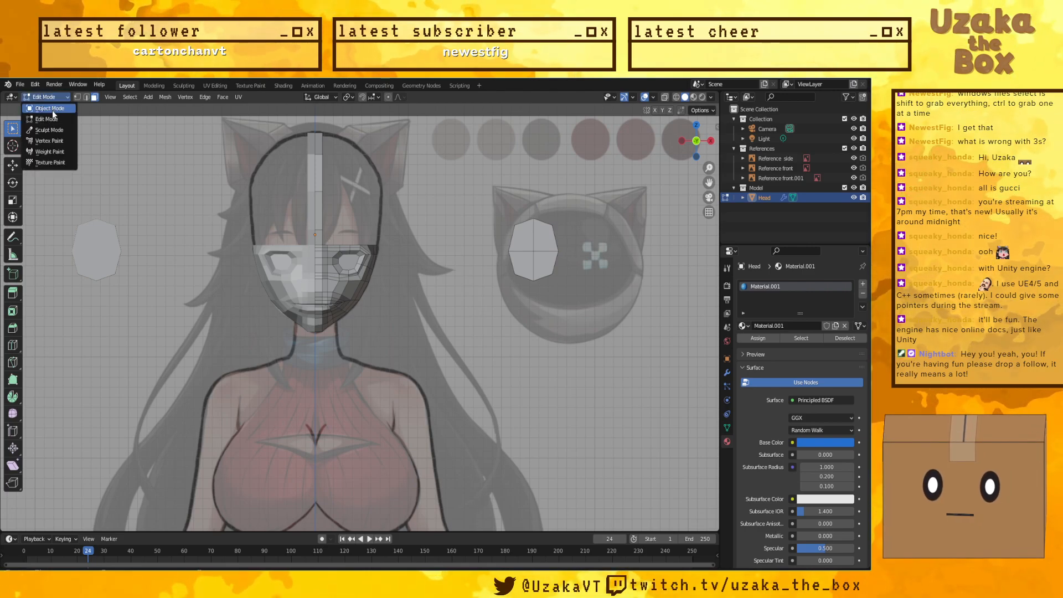
left_click(53, 110)
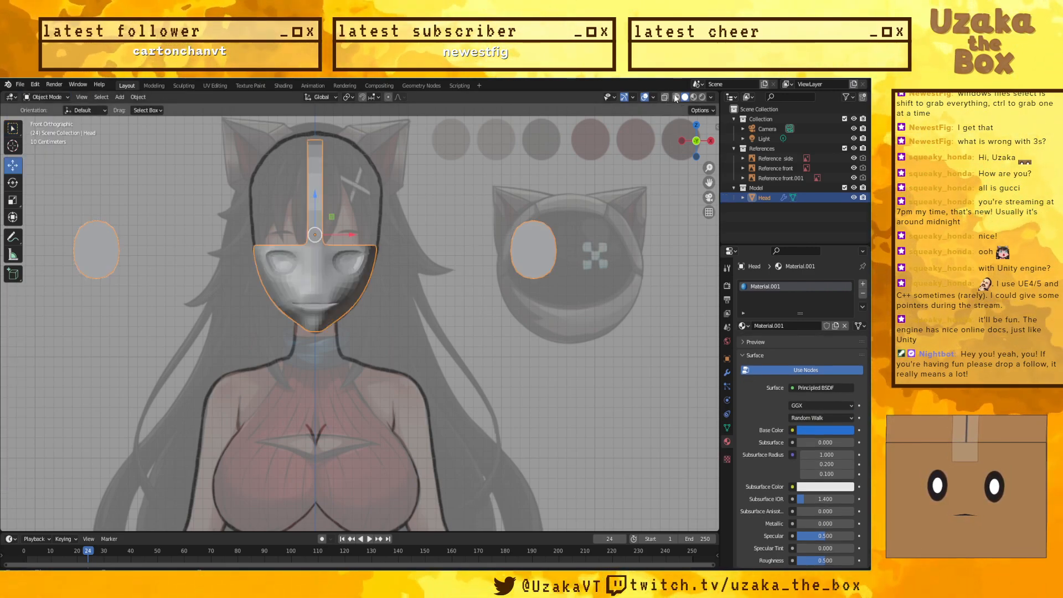
left_click(703, 97)
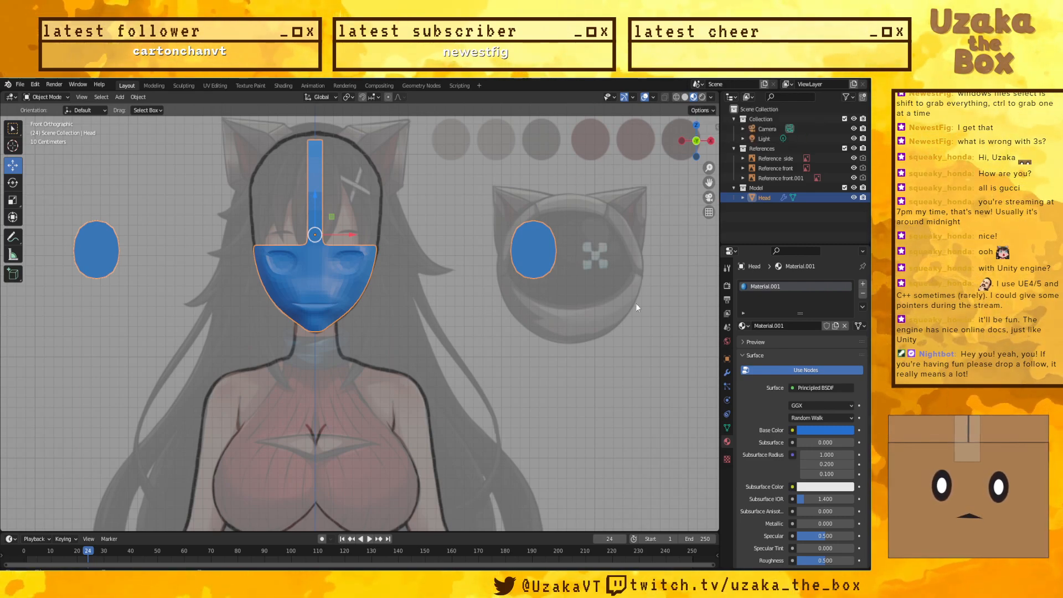
Step: Undo the material's color changes and its creation, returning to the eye piece selection in Edit Mode
key("ctrl+z")
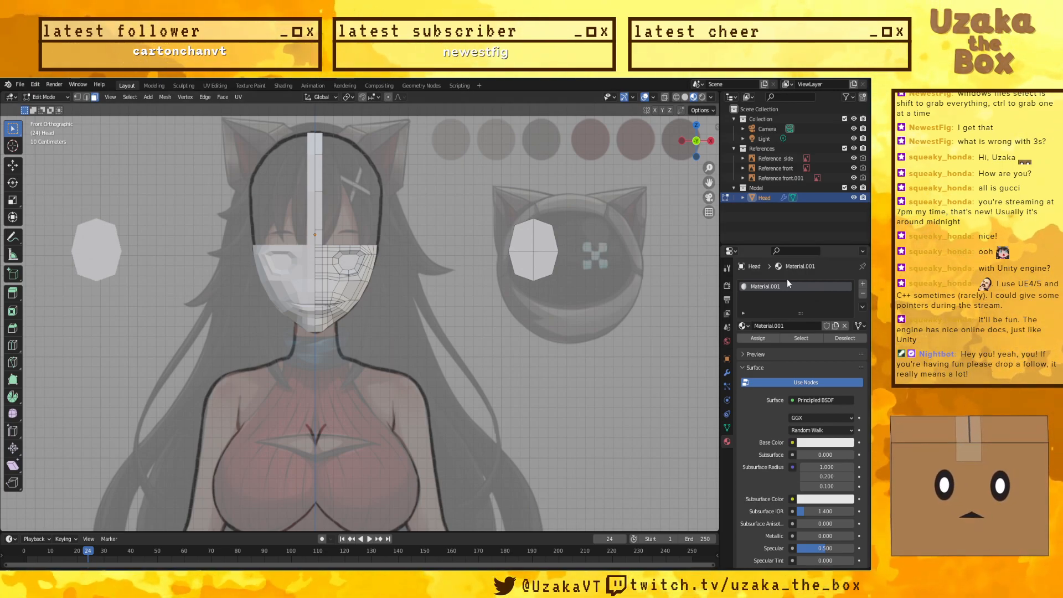
key("1")
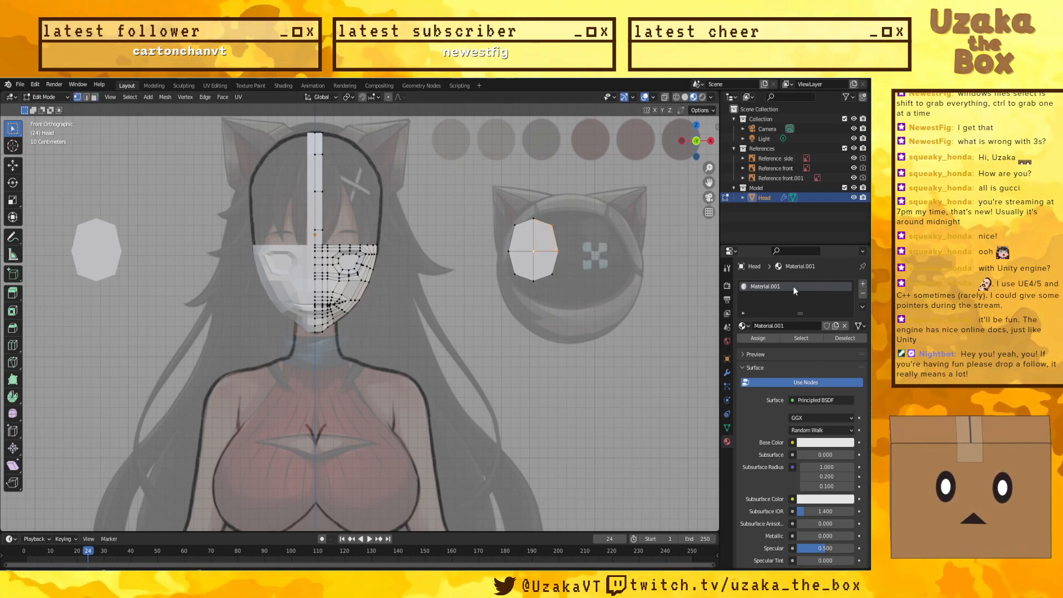
key("ctrl+z")
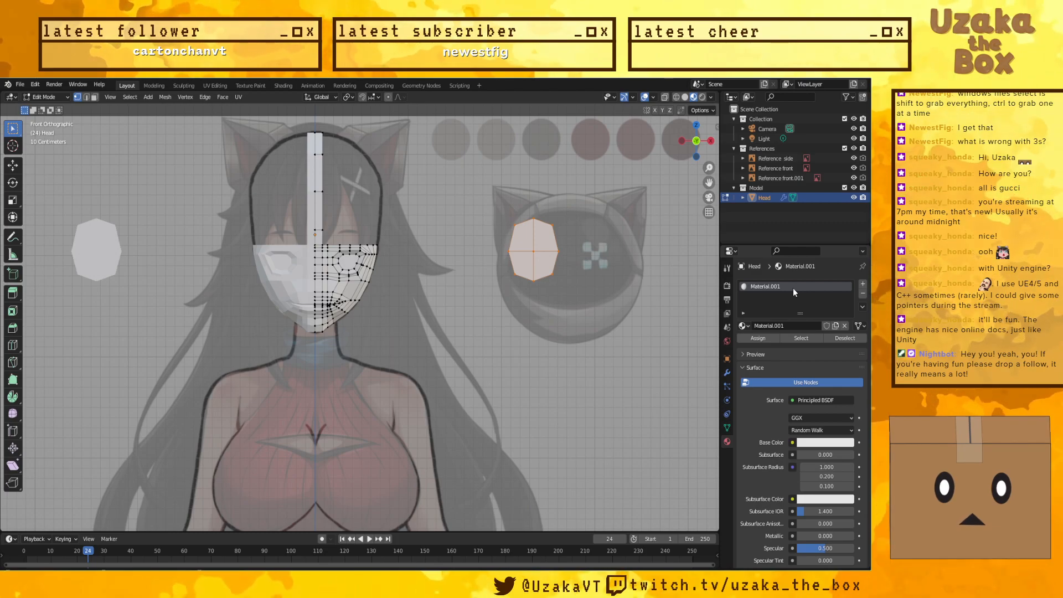
key("ctrl+z")
Step: Move the octagonal eye piece over the face's eye socket in front view, scaling it to about 0.65 and shifting it about -0.09 m along X
scroll(450, 295, "up", 4)
middle_click_drag(503, 241, 484, 289, "shift")
scroll(544, 269, "down", 4)
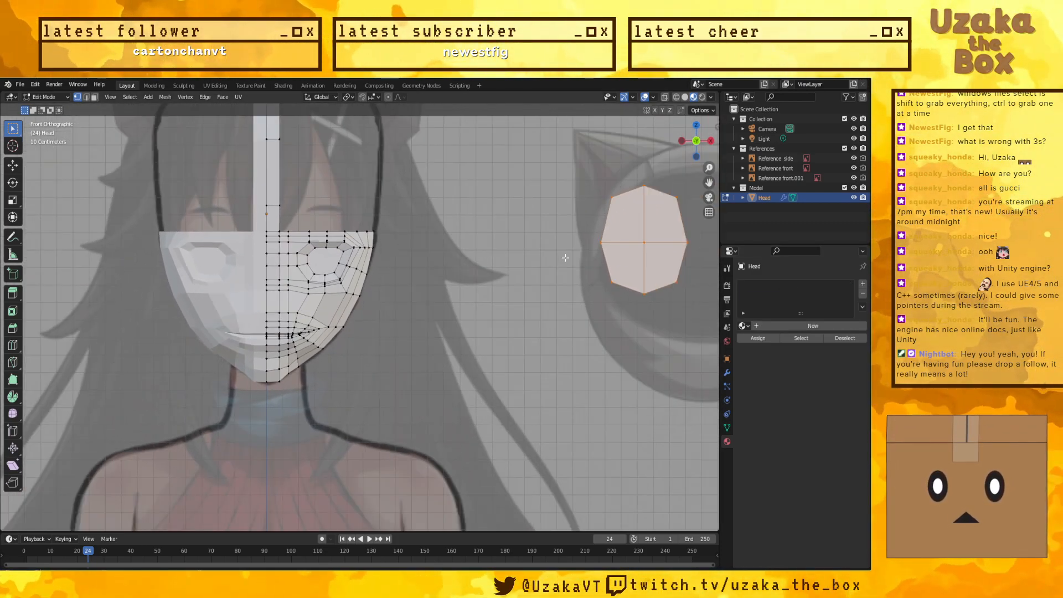
key("g")
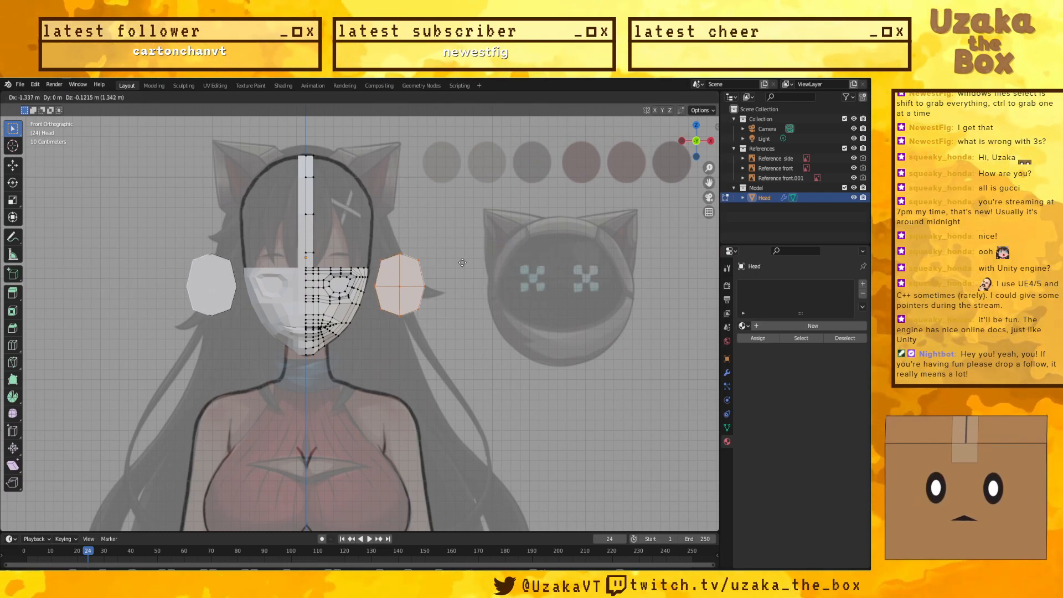
left_click(421, 261)
key("s")
left_click(433, 255)
key("g")
key("x")
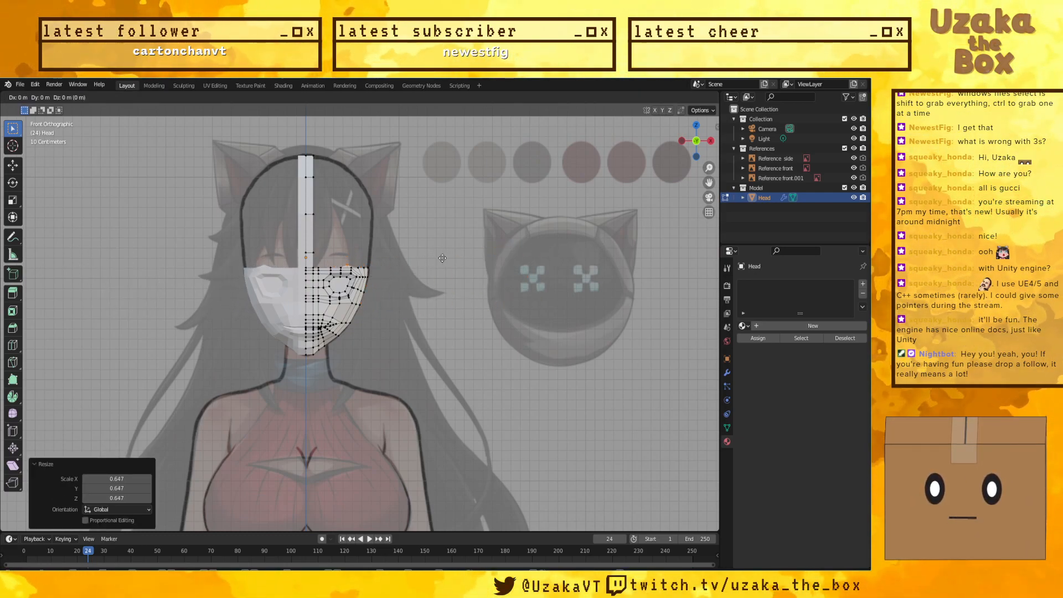
left_click(440, 258)
Step: Move the eye piece about -1.44 m along Y in side view to bring it forward to the face
key("KP_3")
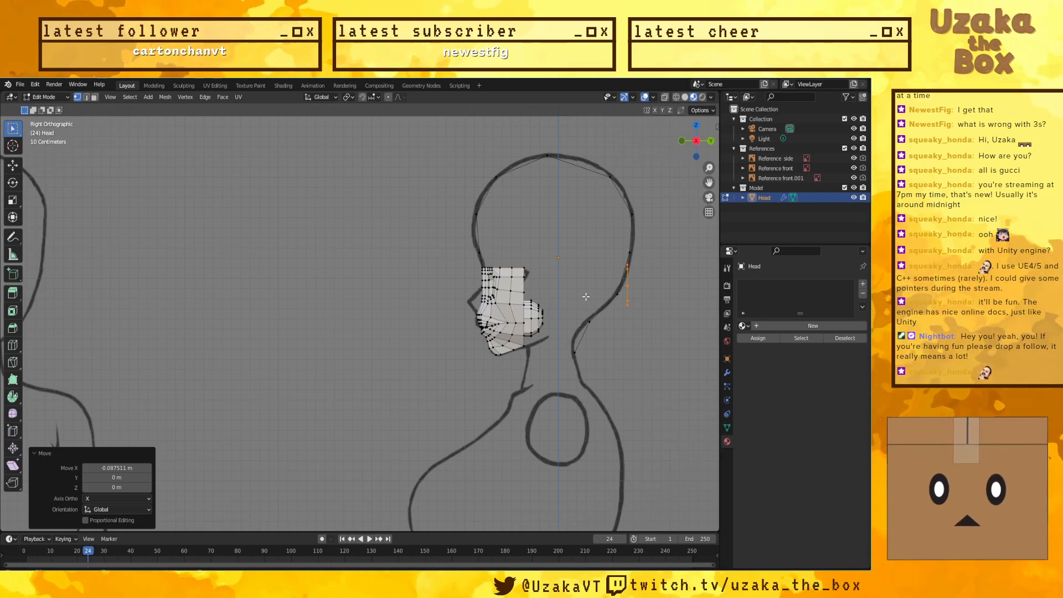
key("g")
key("y")
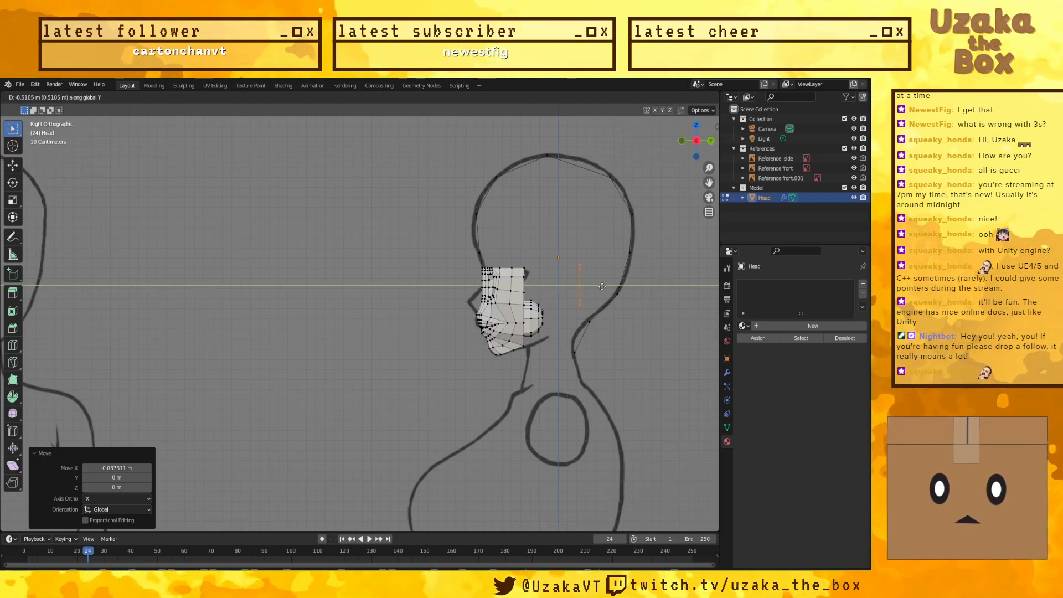
left_click(532, 286)
middle_click_drag(532, 286, 508, 275)
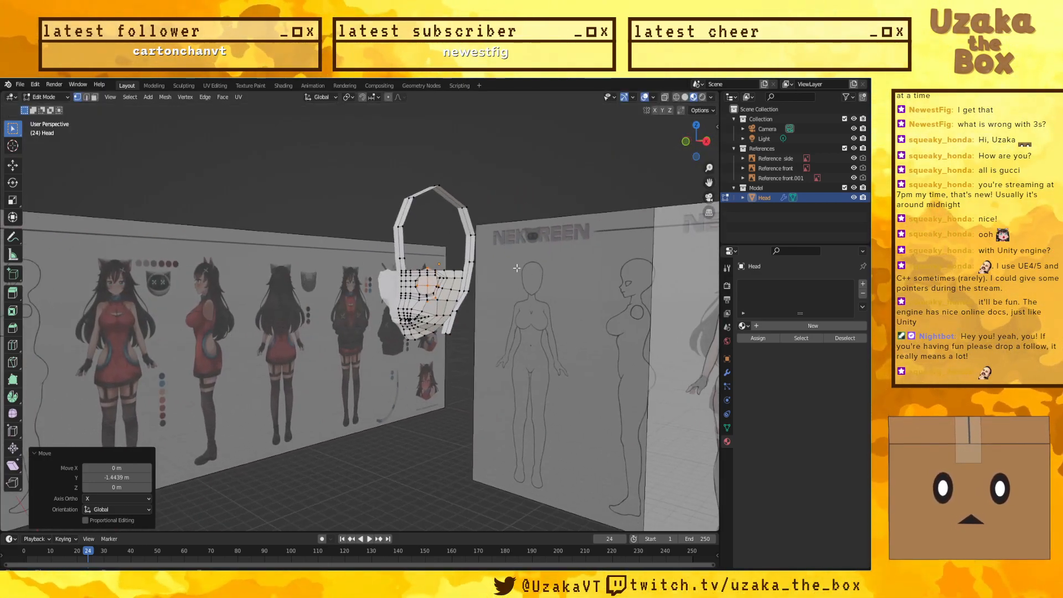
Step: Scale the eye piece to about 0.52 so it suits the eye socket, and set the viewport to Solid shading
key("s")
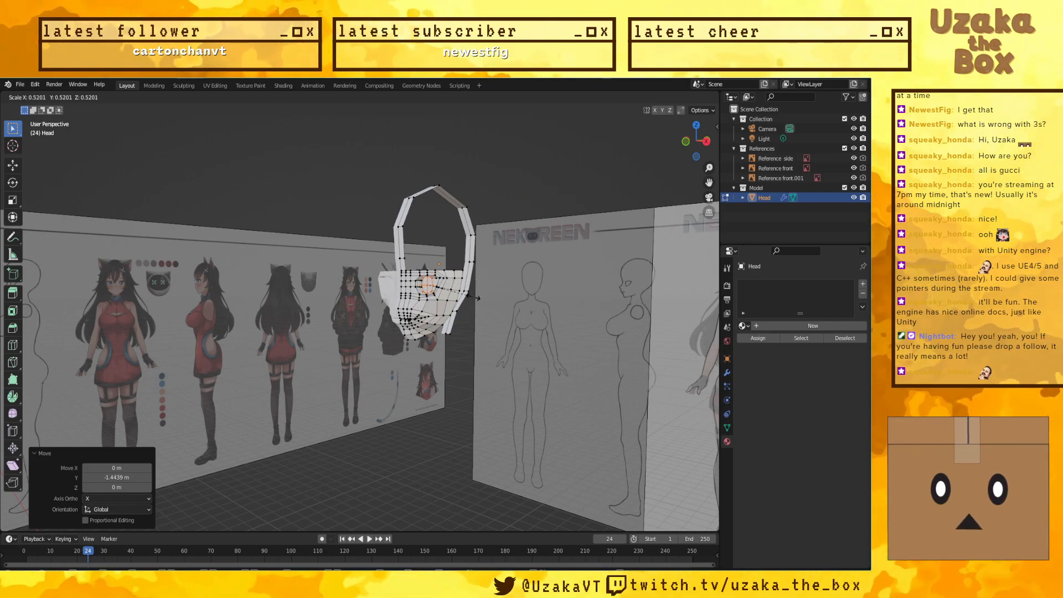
left_click(474, 298)
middle_click_drag(474, 298, 526, 291)
scroll(421, 166, "up", 3)
mouse_move(413, 149)
middle_mouse_down()
mouse_move(472, 162)
mouse_move(443, 150)
middle_mouse_up()
left_click(685, 98)
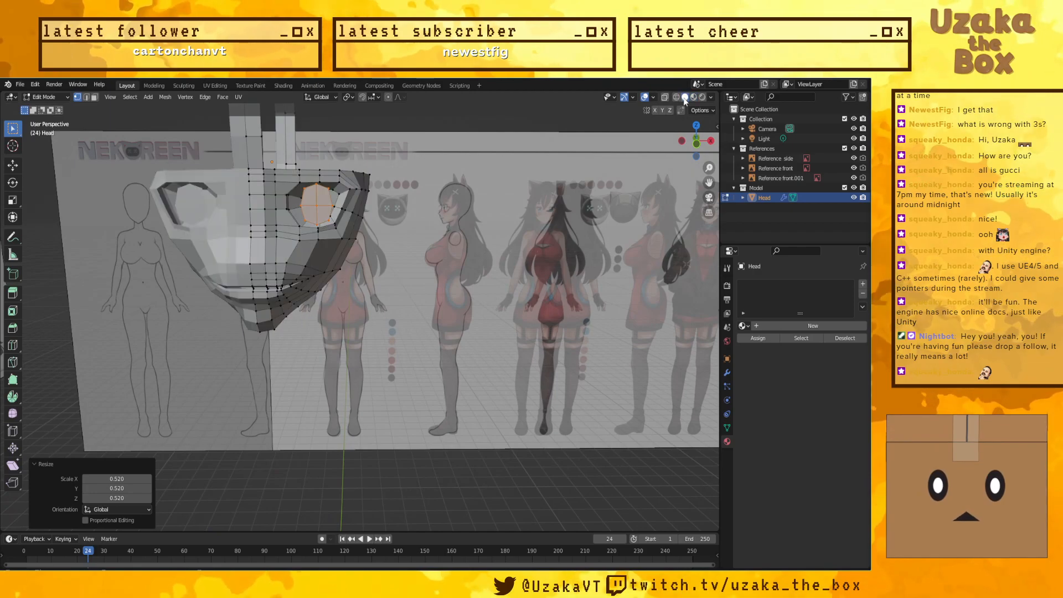
Step: Nudge the eye piece slightly to center it in the eye socket opening
middle_click_drag(406, 200, 428, 225)
scroll(435, 206, "up", 2)
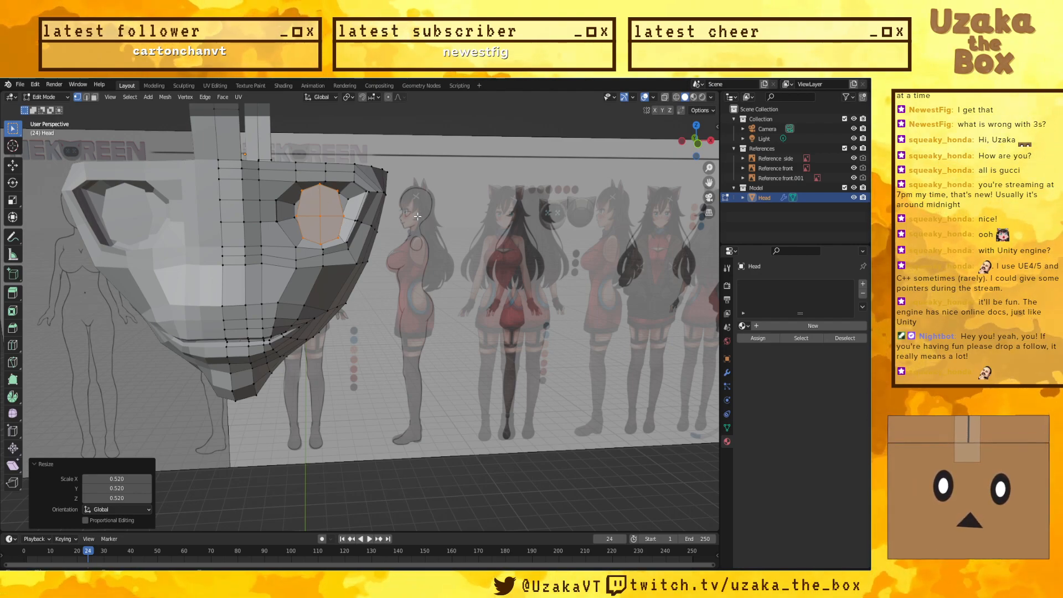
key("g")
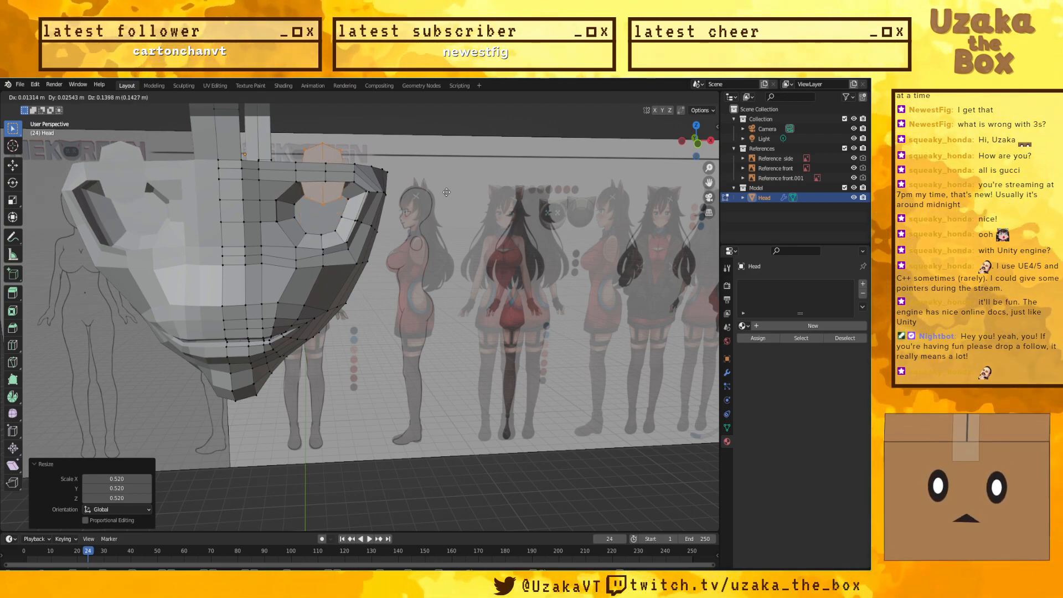
left_click(449, 238)
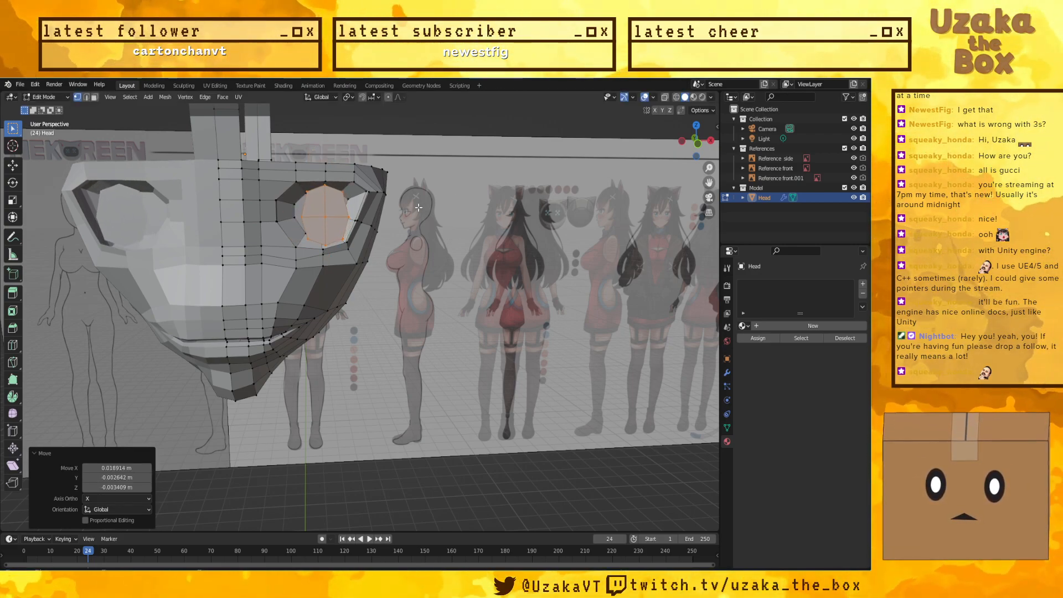
middle_click_drag(411, 208, 485, 262)
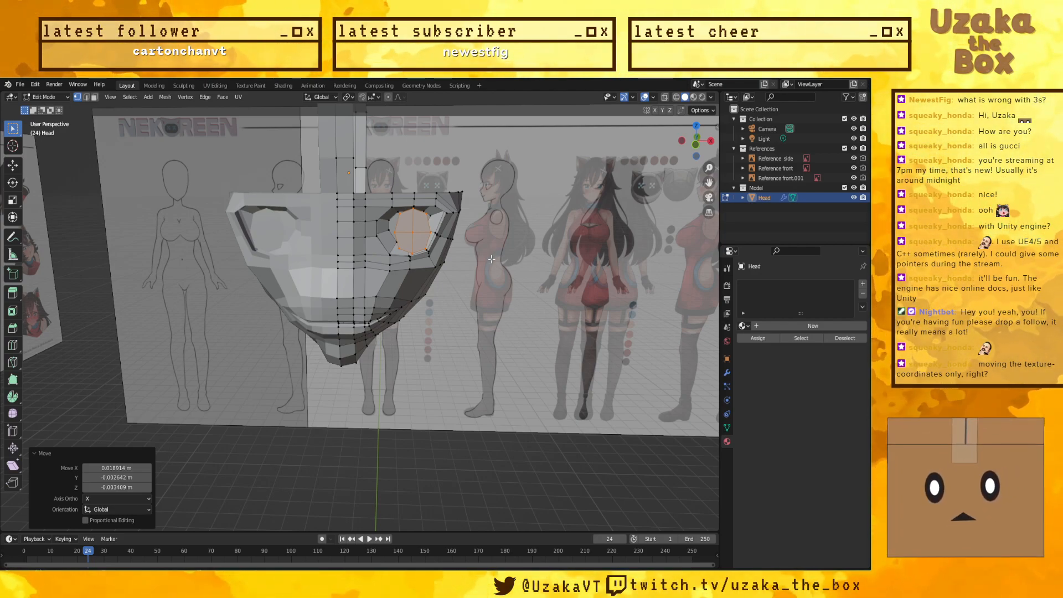
key("g")
left_click(482, 212)
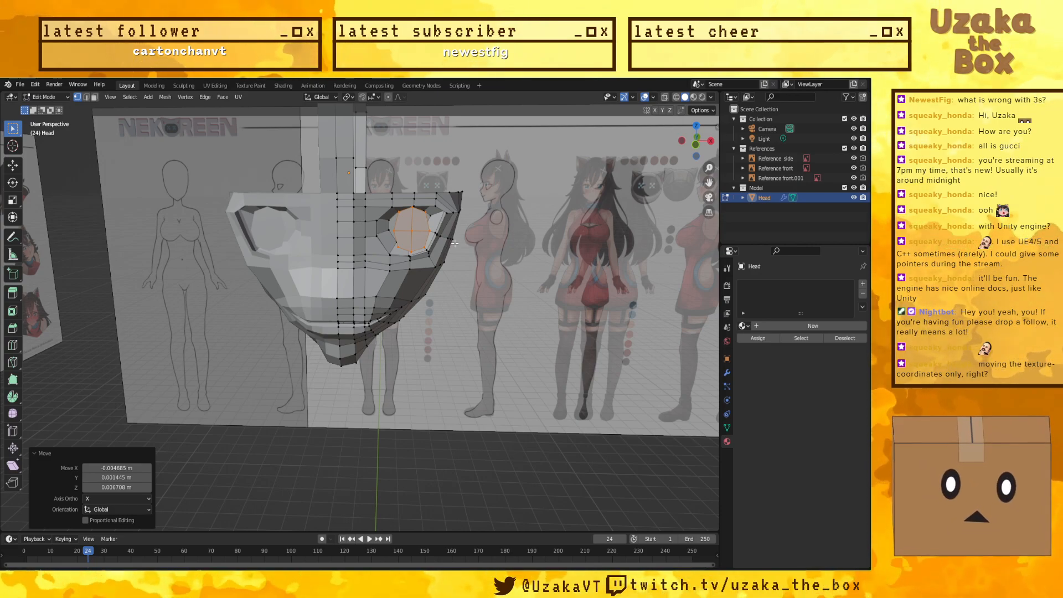
Step: Shrink the eye piece to about 0.87 and again to about 0.92, and adjust its position within the socket
key("s")
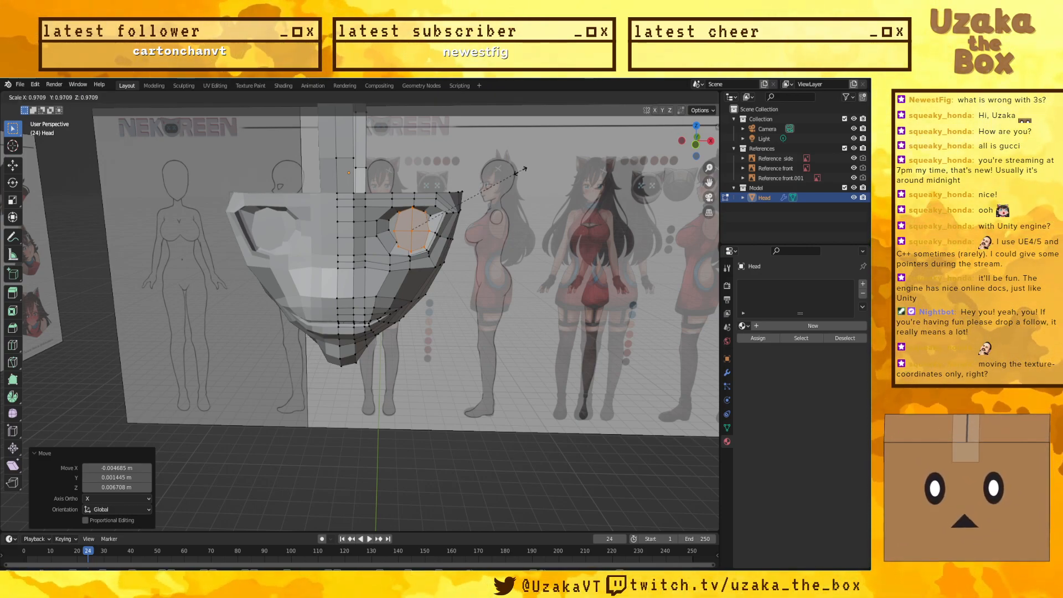
left_click(512, 182)
key("KP_1")
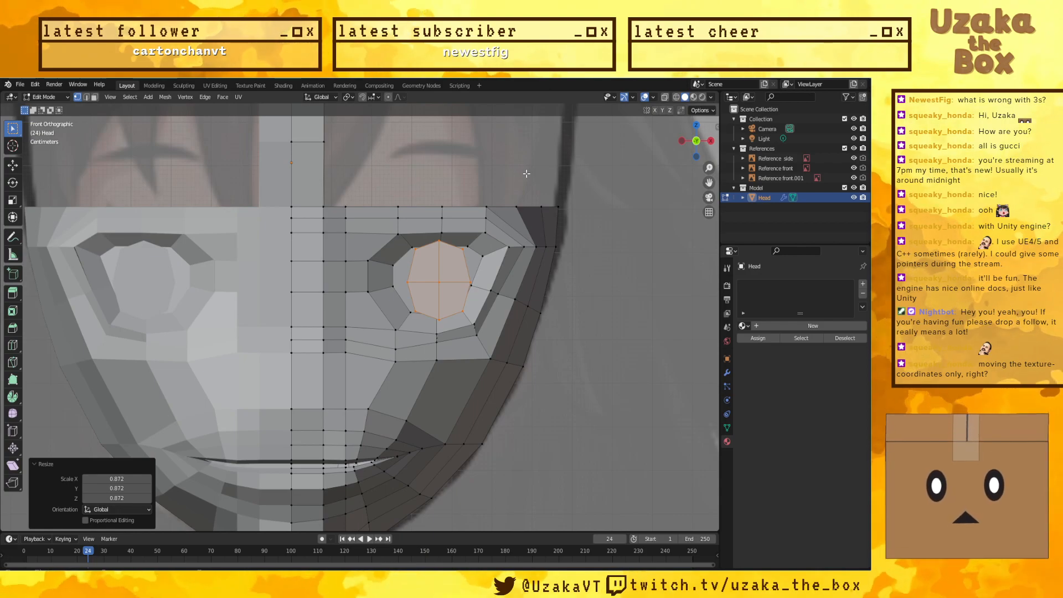
key("s")
left_click(528, 177)
middle_click_drag(529, 177, 447, 291)
middle_click_drag(431, 357, 393, 369)
key("g")
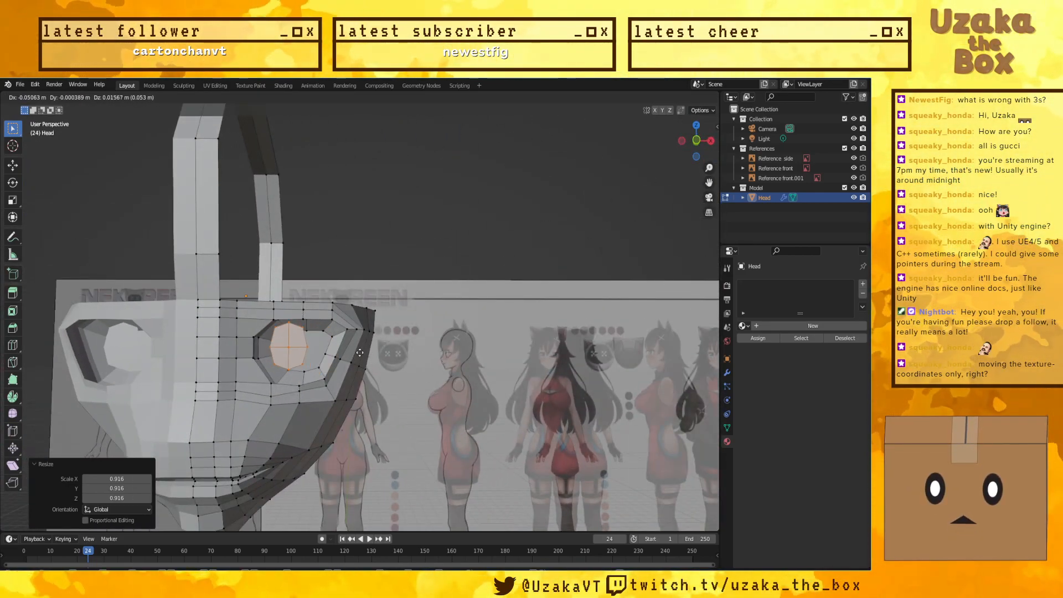
left_click(371, 355)
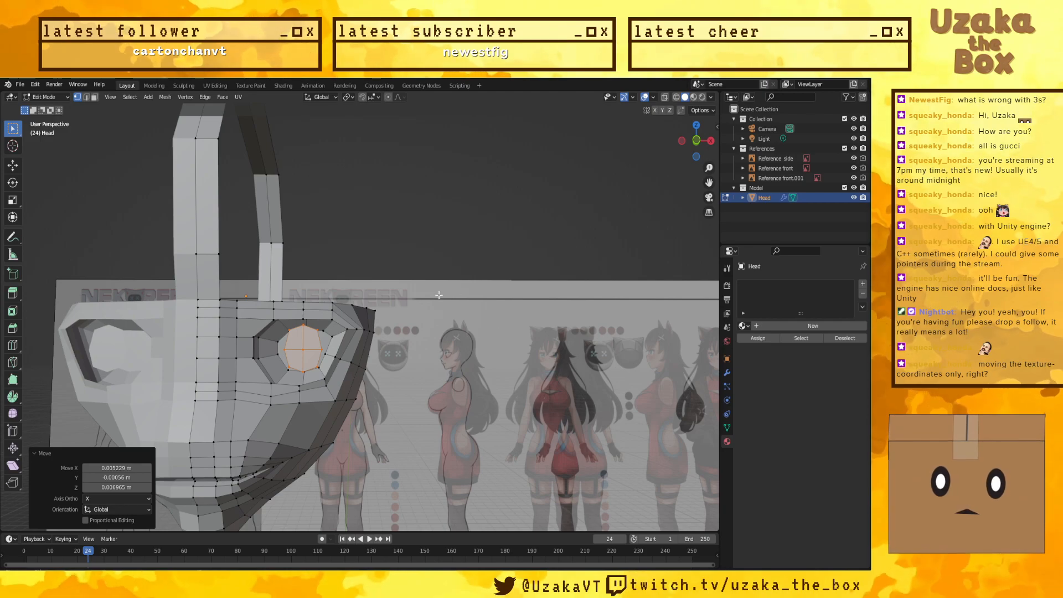
Step: Compare the eye piece with the socket in front view and delete its vertices
key("KP_1")
scroll(359, 282, "up", 3)
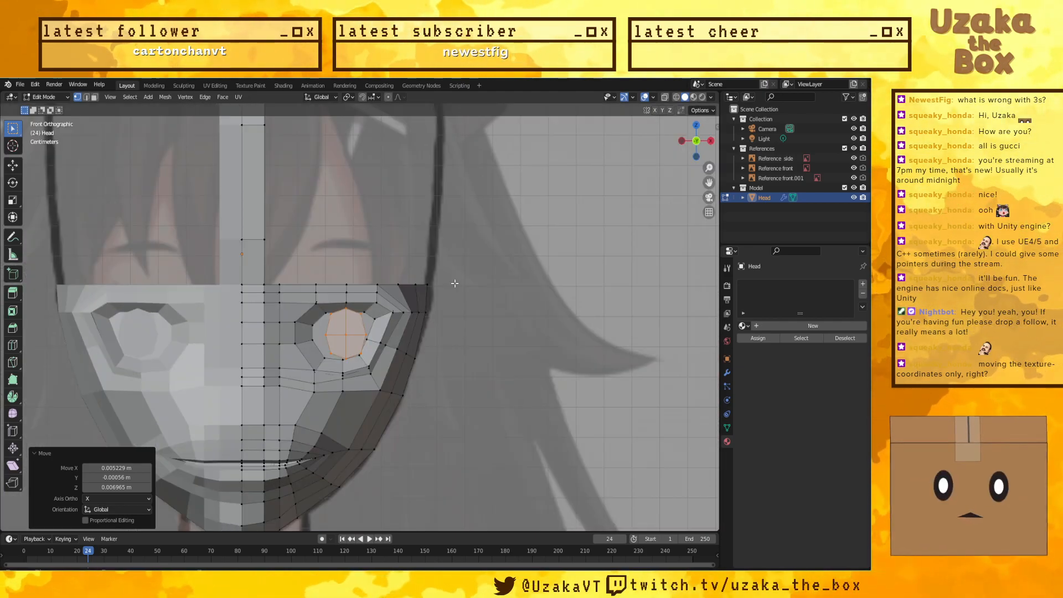
scroll(359, 283, "up", 5)
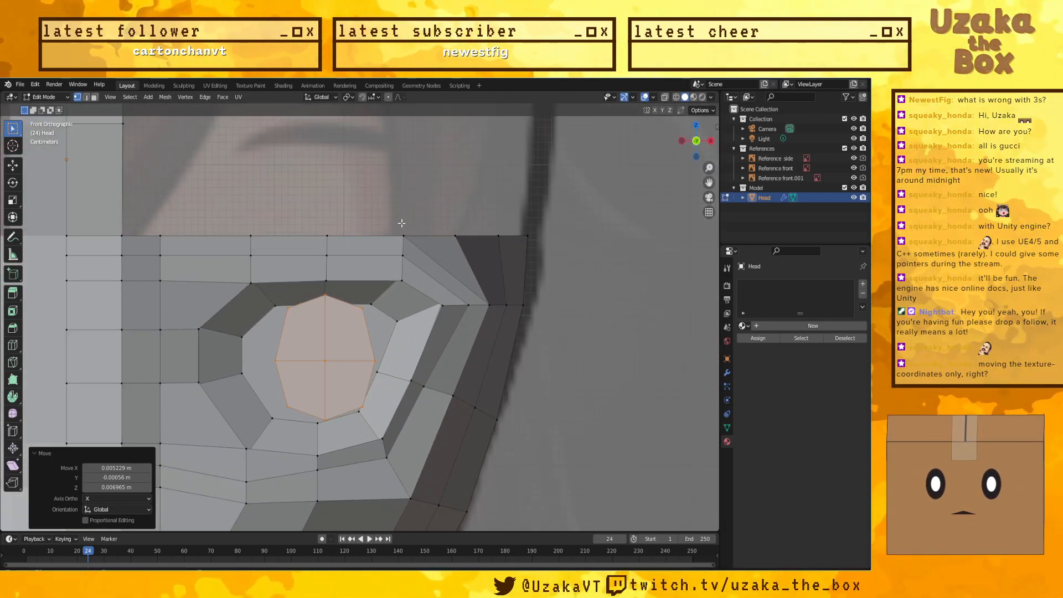
scroll(359, 310, "down", 2)
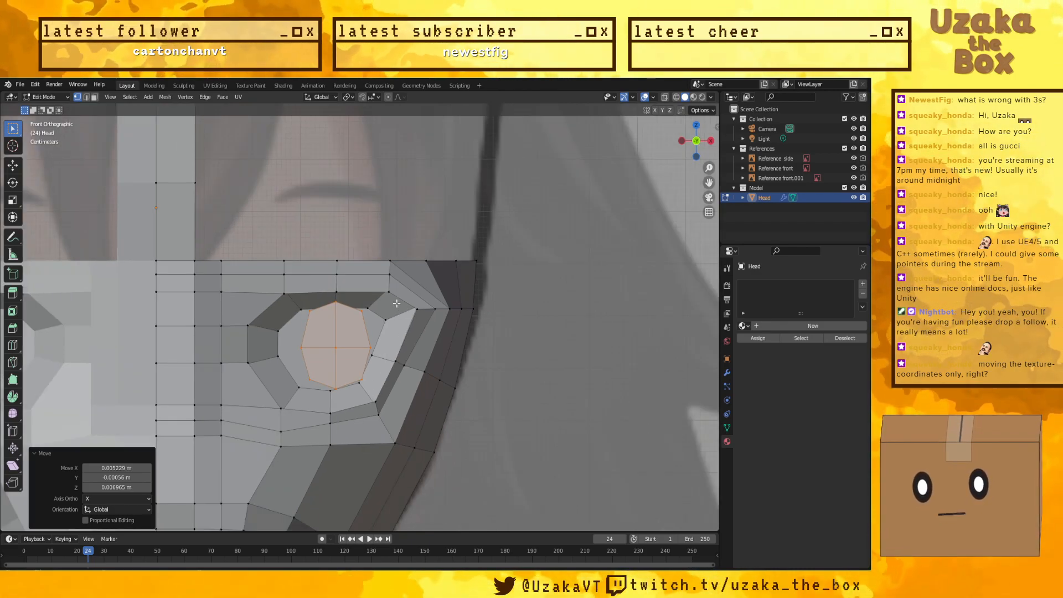
scroll(428, 230, "up", 5)
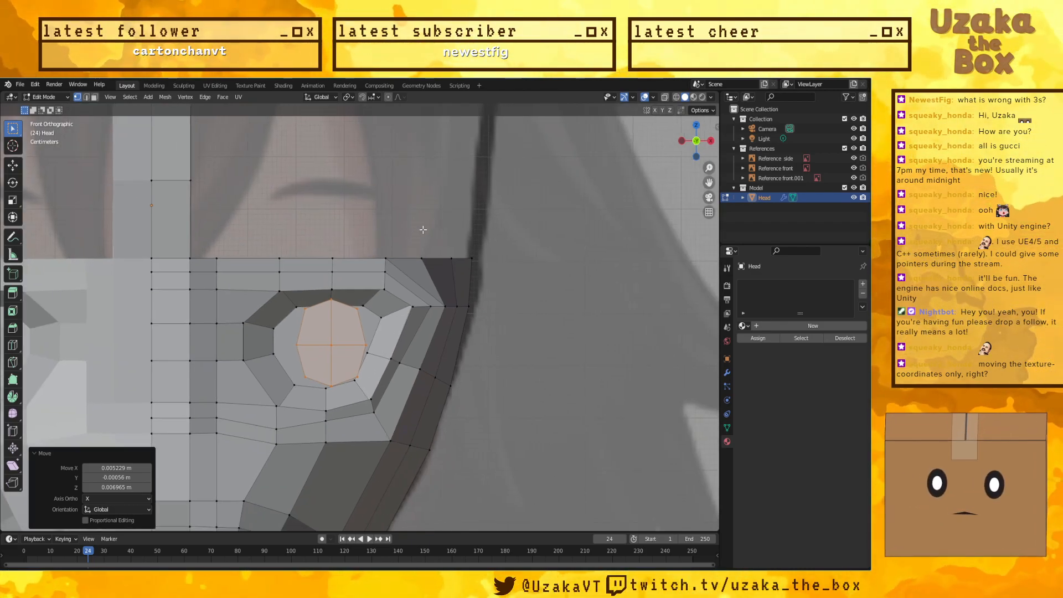
scroll(456, 221, "down", 5)
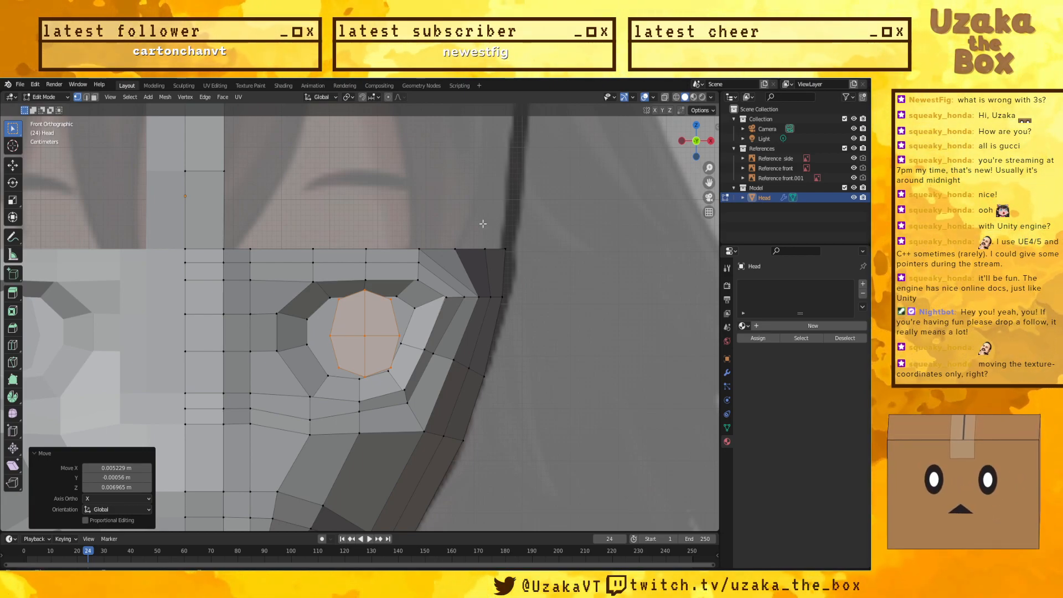
key("x")
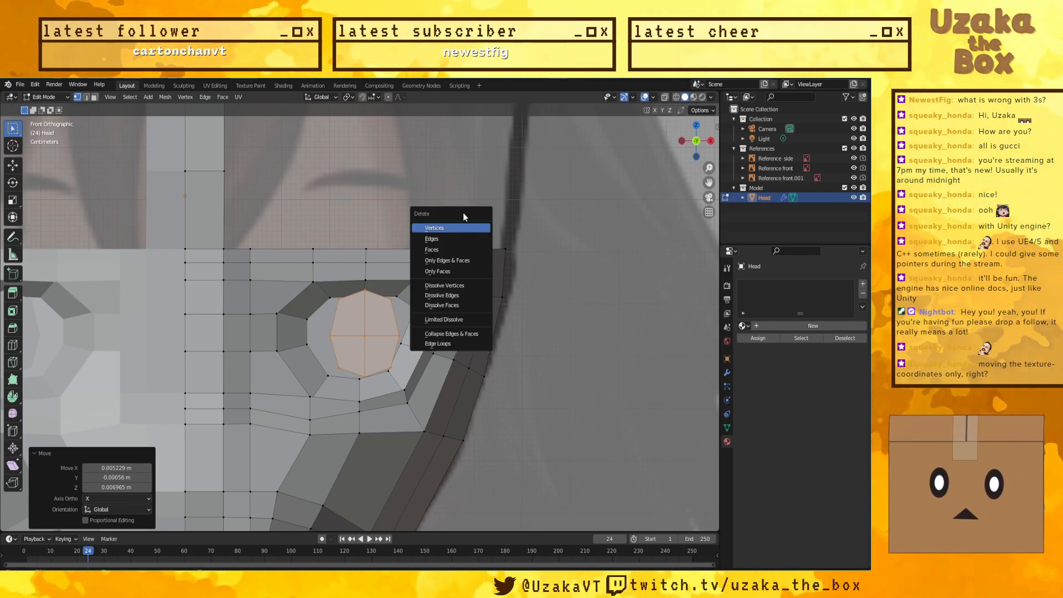
left_click(463, 217)
scroll(475, 283, "down", 2)
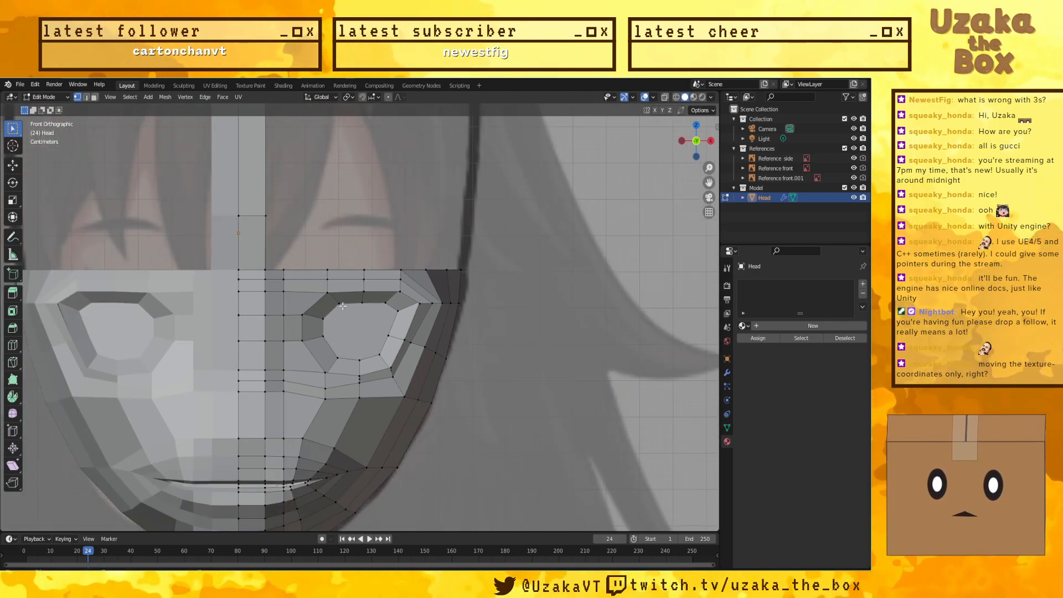
Step: Undo the eye piece deletion and the earlier eye socket recess edits, back to the open socket with its rim selected
middle_click_drag(326, 328, 325, 288)
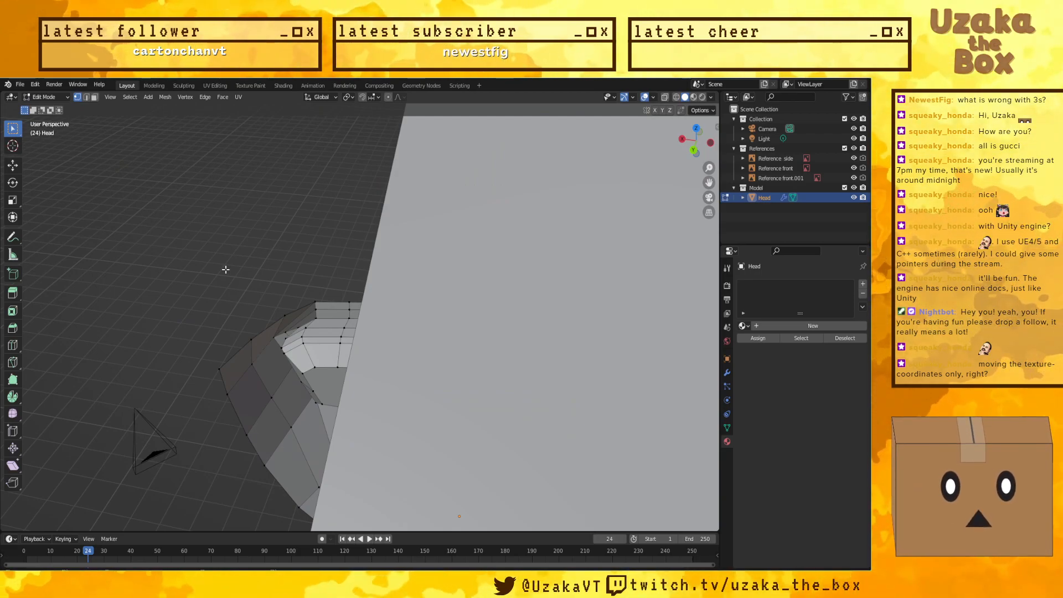
key("ctrl+z")
key("ctrl+z")
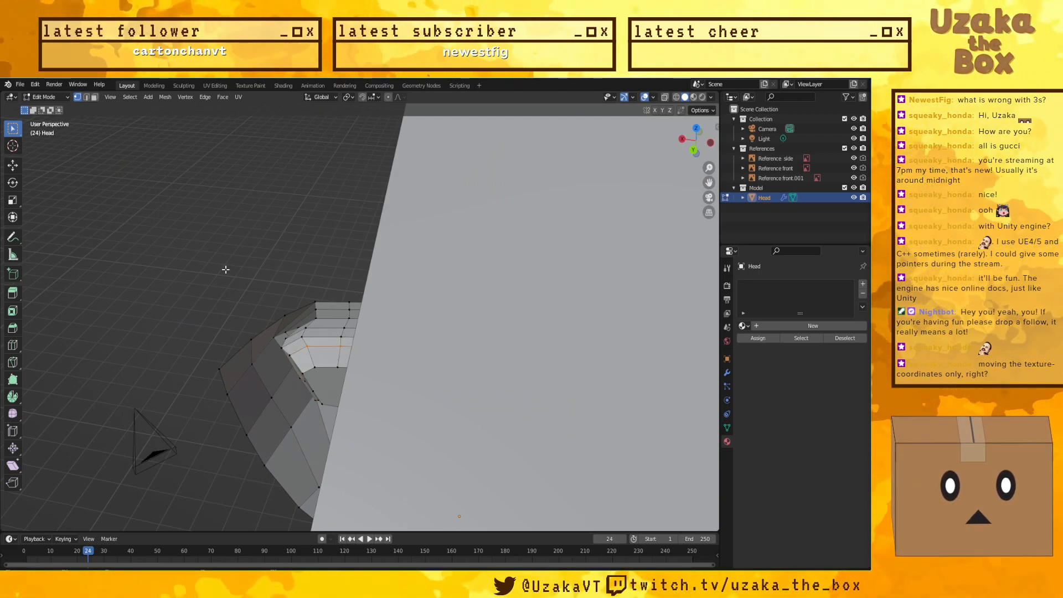
key("ctrl+z")
key("ctrl+z")
key("ctrl+z")
key("ctrl+z")
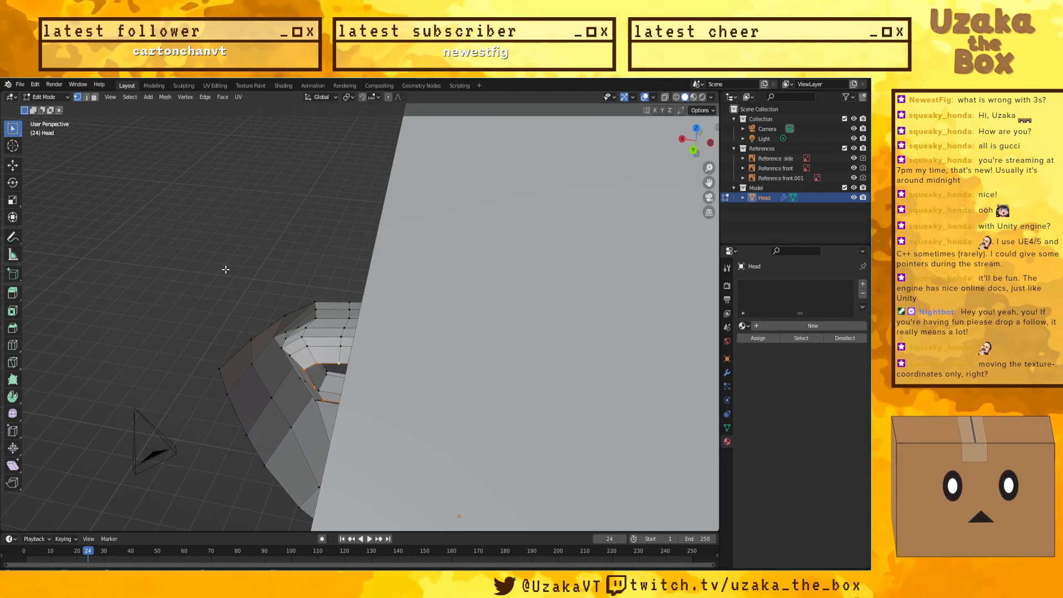
key("ctrl+z")
key("ctrl+z")
key("ctrl+z")
key("ctrl+z")
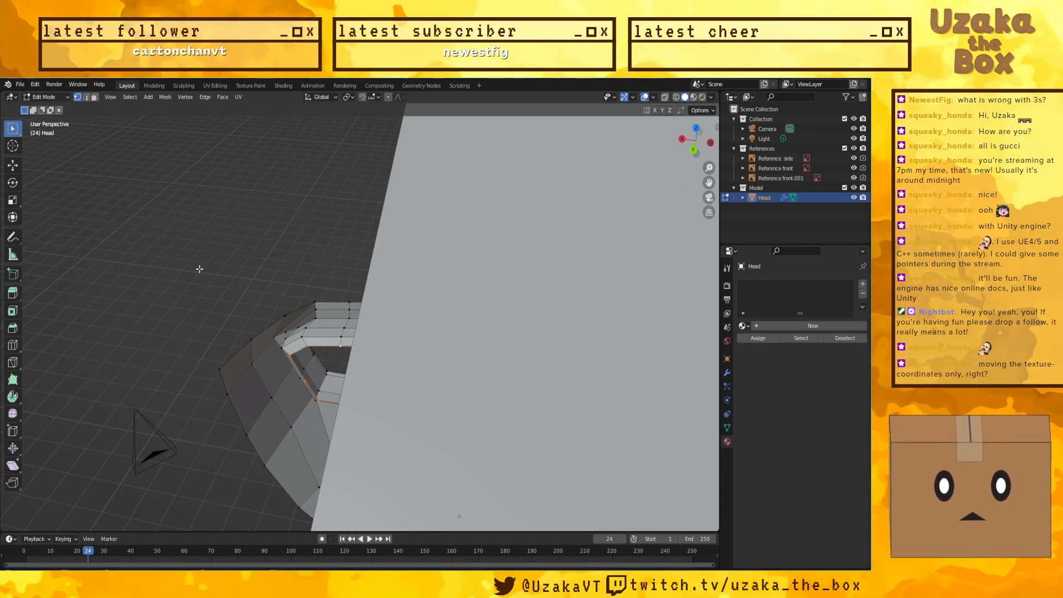
key("ctrl+z")
key("ctrl+z")
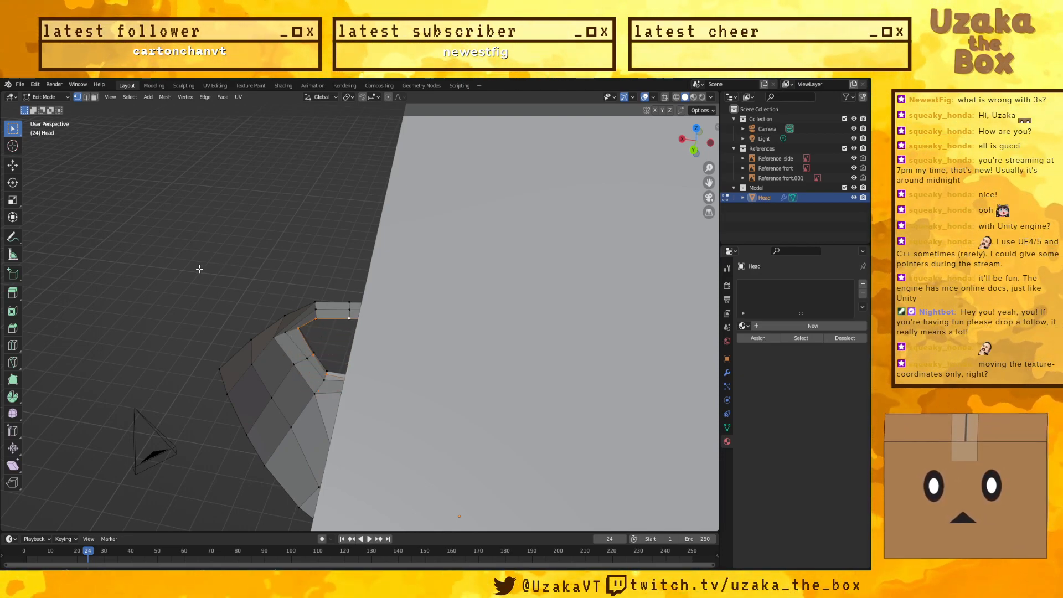
key("ctrl+z")
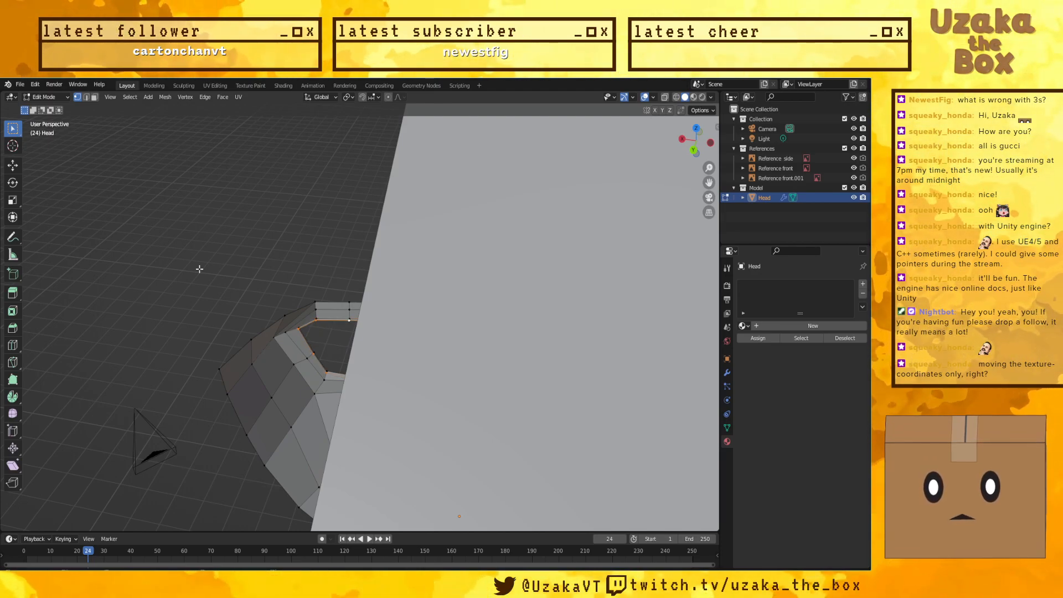
Step: Examine the face mesh around the open eye socket from the side
middle_click_drag(200, 269, 471, 271)
key("KP_1")
key("KP_3")
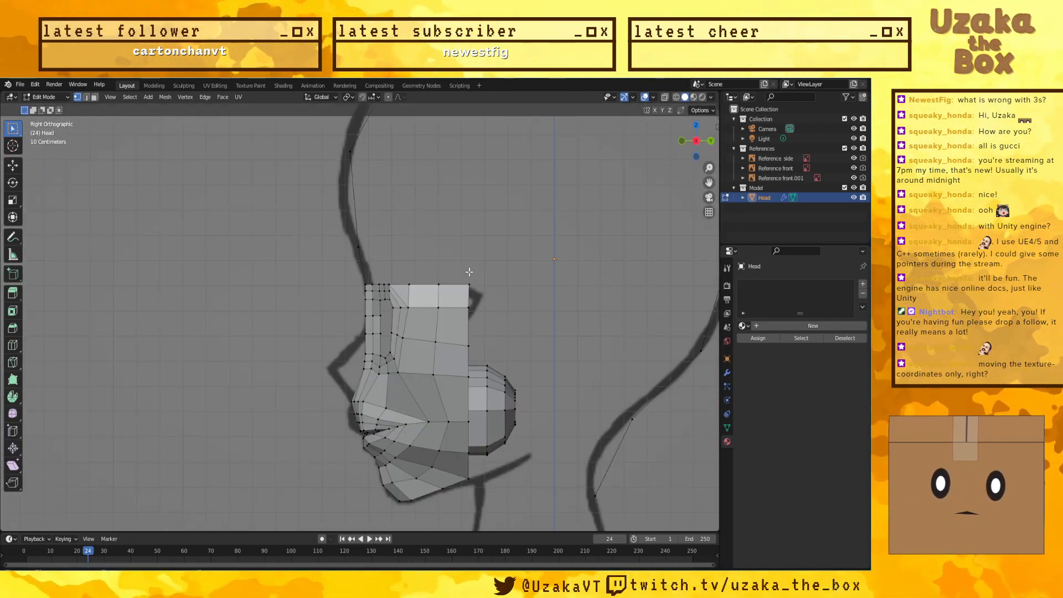
scroll(411, 284, "up", 5)
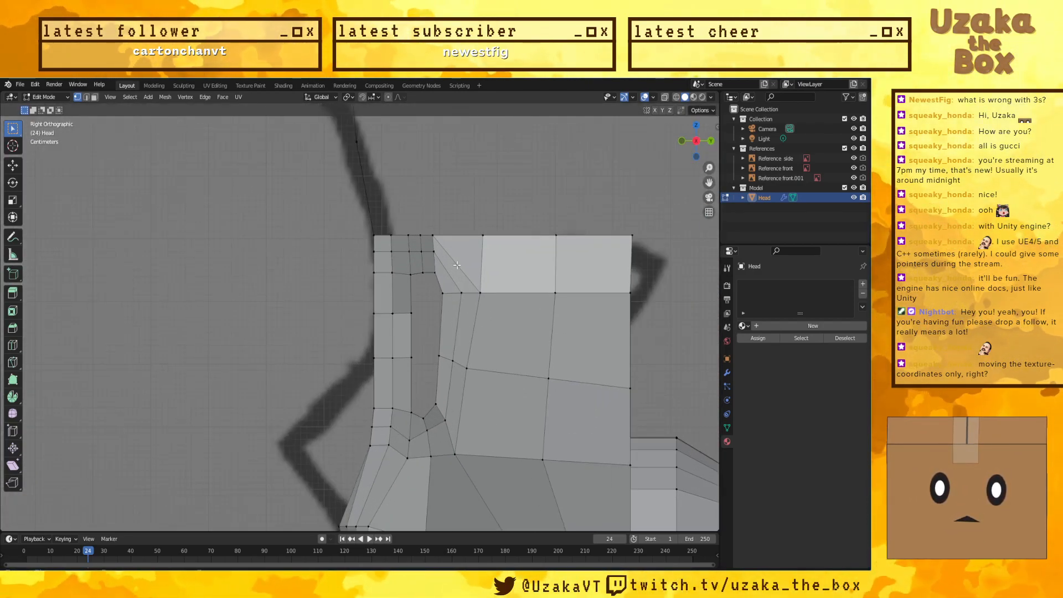
Step: Move two vertex columns above the eye socket backward along Y, the first by about 0.007 m, the outermost slightly less
middle_click_drag(424, 416, 463, 253)
key("KP_3")
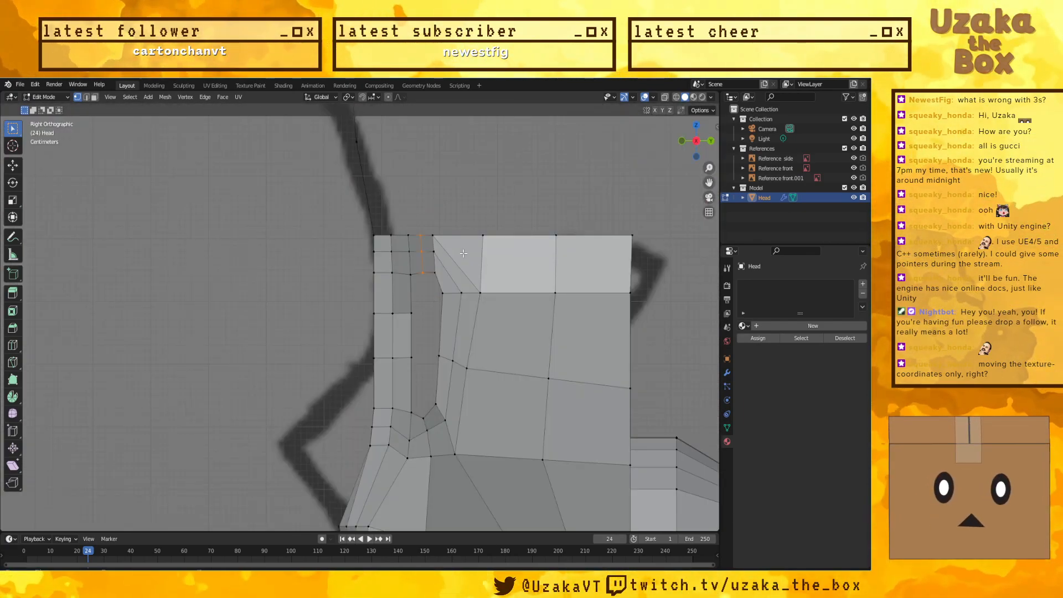
key("g")
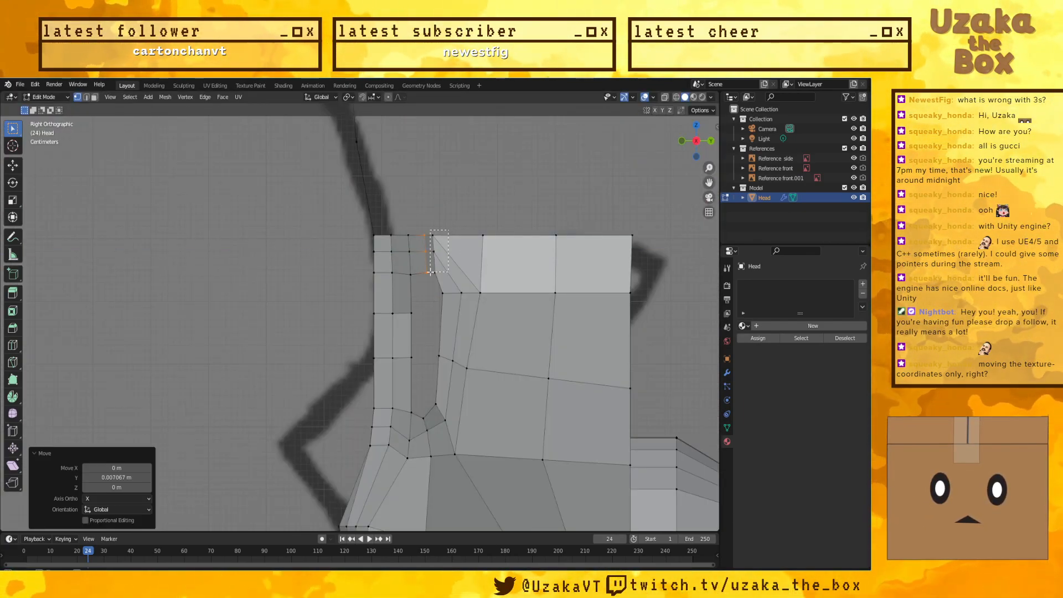
key("g")
key("y")
left_click_drag(432, 277, 438, 287)
left_click(464, 273)
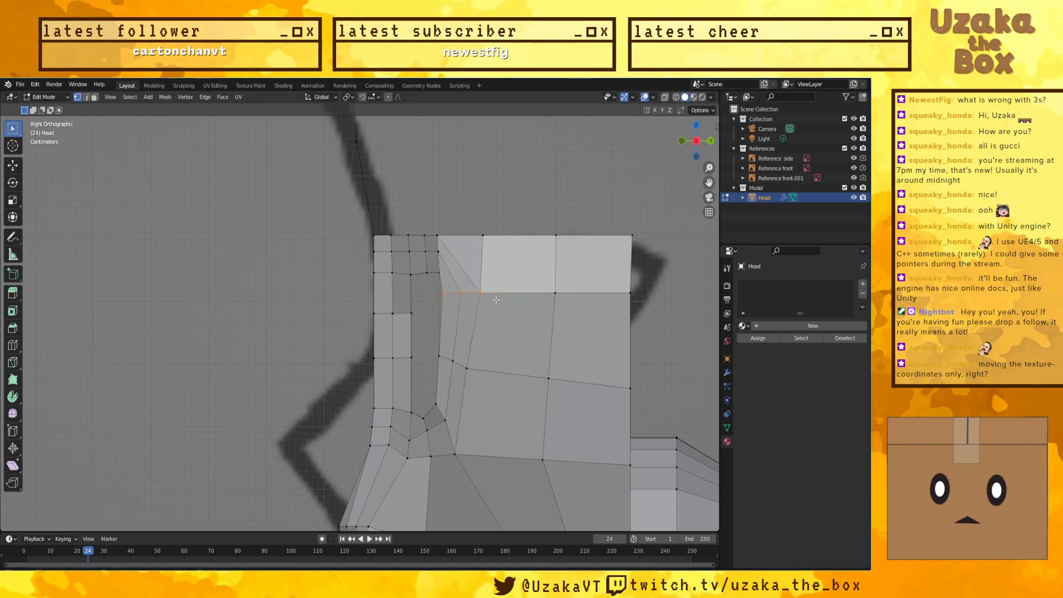
Step: Move the vertices at the eye socket's upper outer corner and its mid-height outer edge backward along Y, the latter by about 0.019 m
key("g")
key("y")
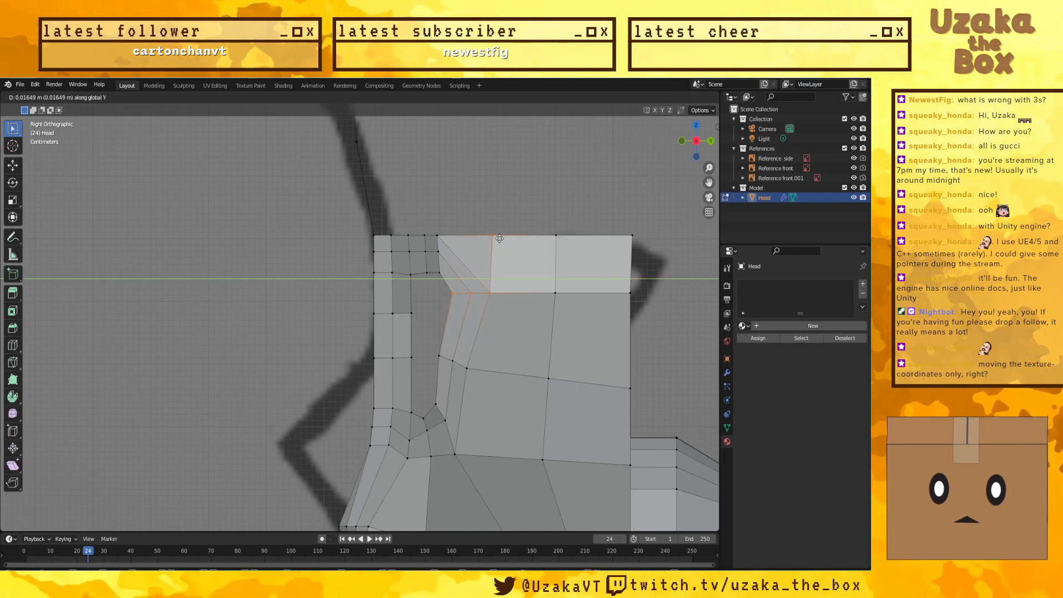
left_click(500, 239)
left_click_drag(485, 378, 437, 339)
key("g")
key("y")
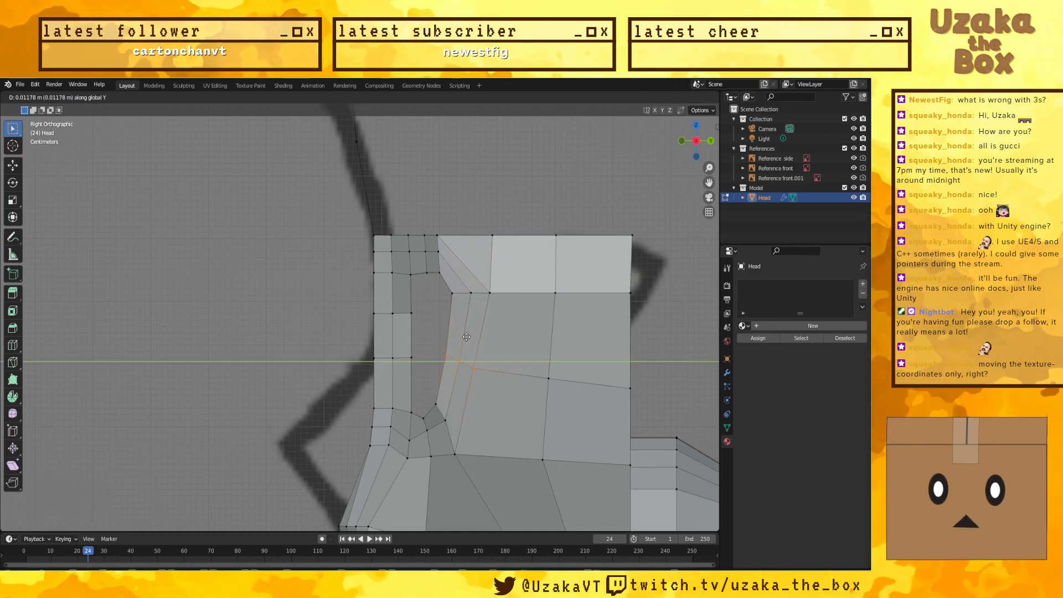
left_click(470, 337)
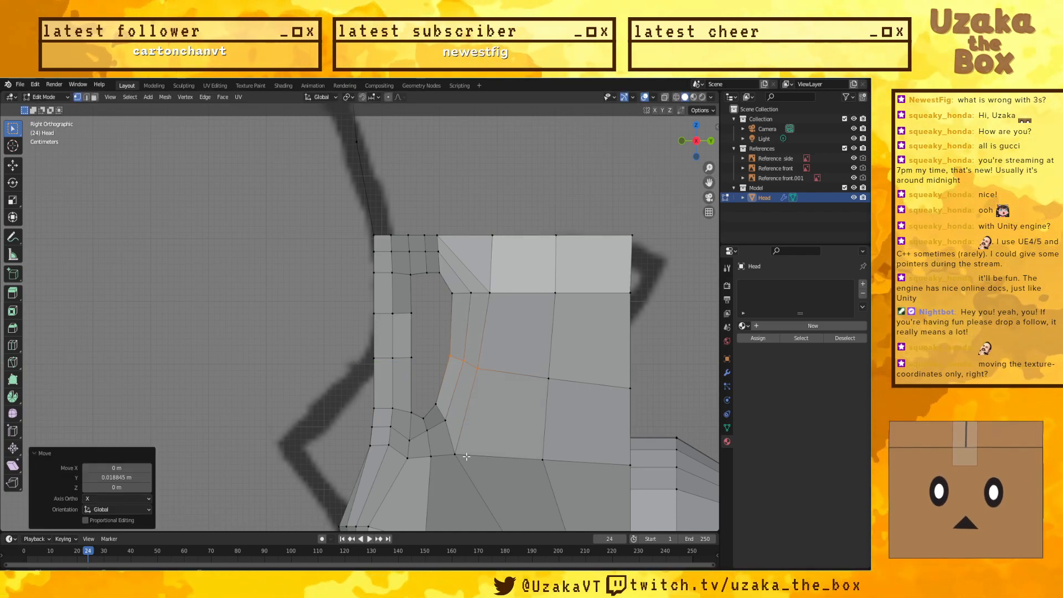
Step: Move the column of vertices along the eye socket's inner rim backward along Y by about 0.013 m
scroll(400, 389, "down", 3)
mouse_move(400, 389)
middle_mouse_down()
mouse_move(409, 387)
mouse_move(397, 386)
middle_mouse_up()
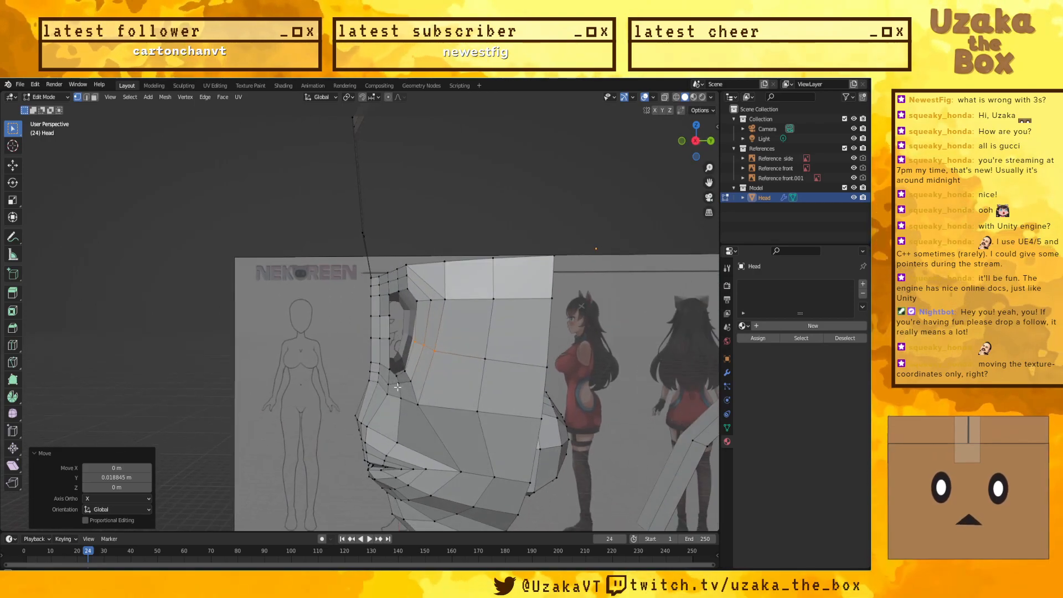
key("KP_5")
key("KP_3")
scroll(425, 314, "up", 3)
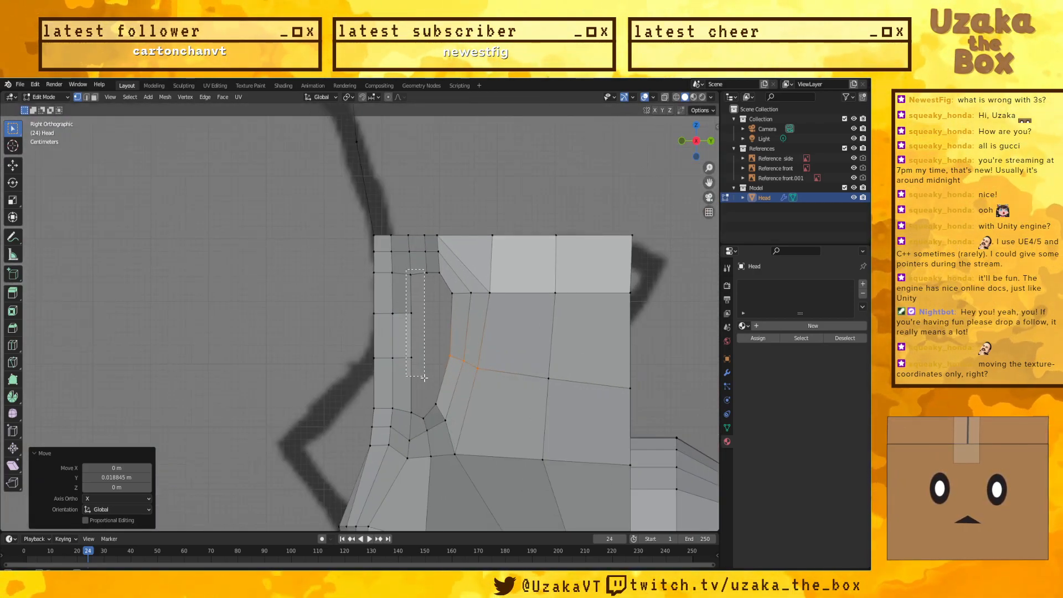
left_click_drag(419, 417, 420, 416)
key("g")
key("y")
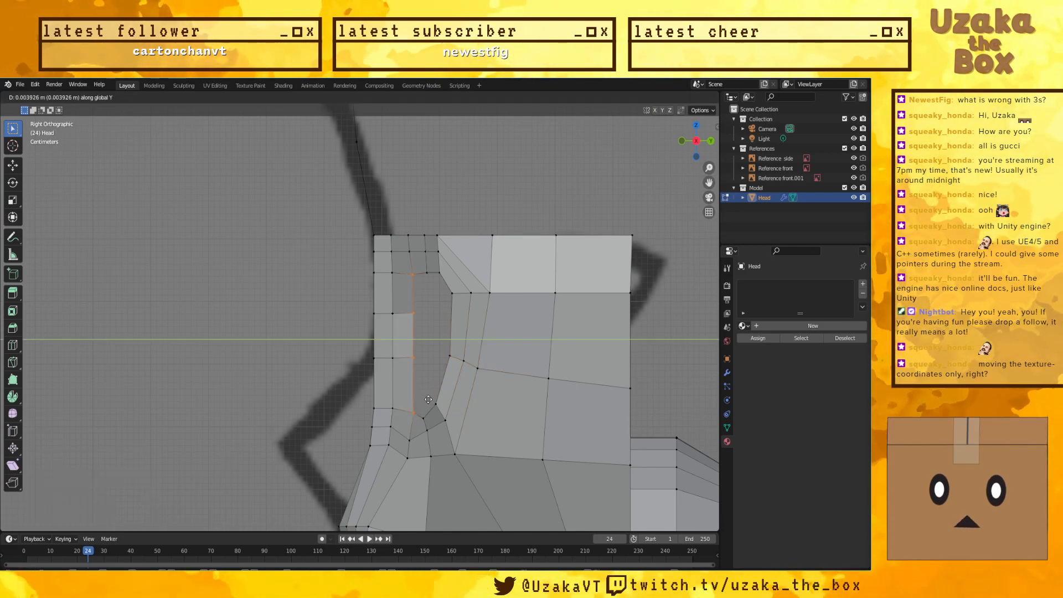
left_click(433, 401)
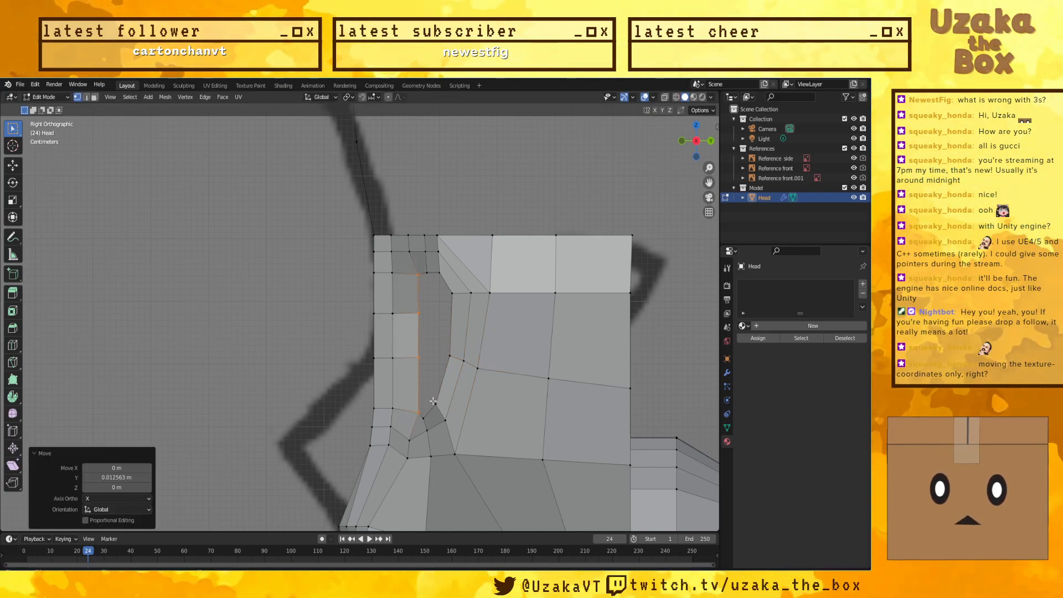
Step: Move the two vertices on the eye socket's lower outer rim backward along Y by about 0.005 m
left_click(422, 416)
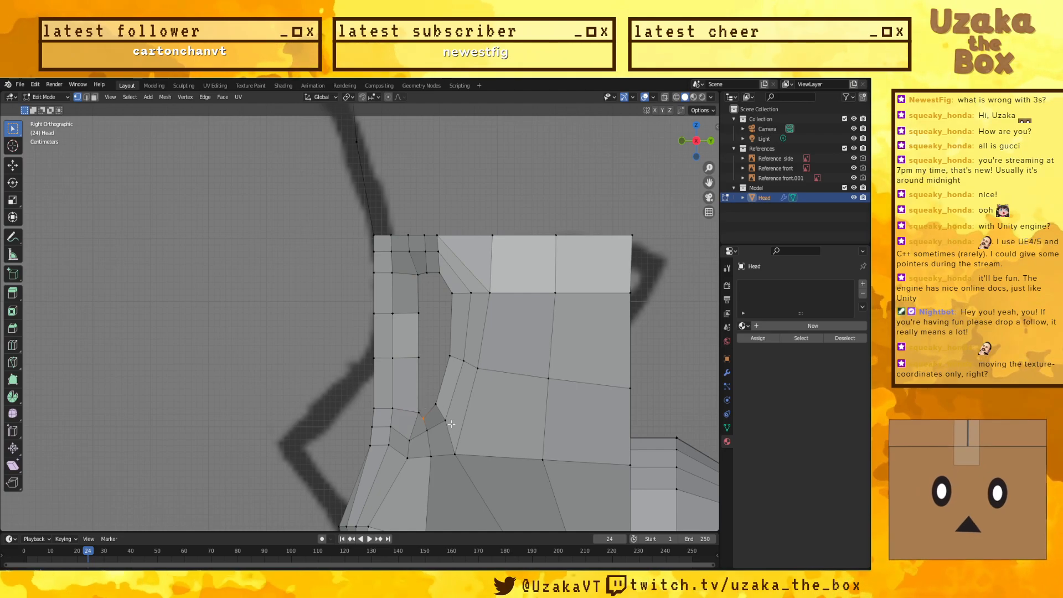
key("y")
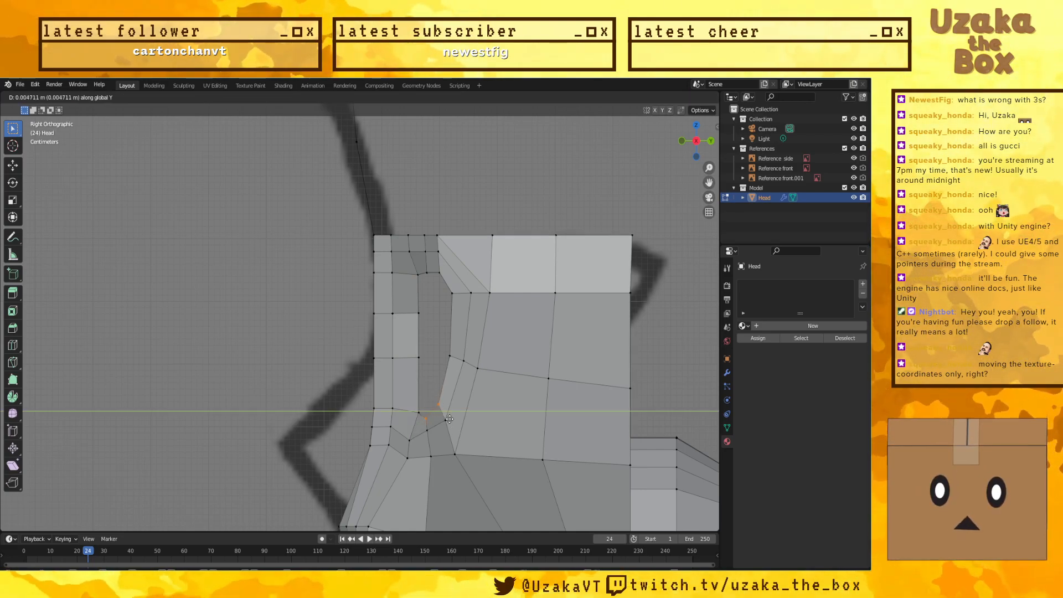
left_click(451, 418)
Step: Move the pair of vertices just below the eye socket's lower outer rim along Y by about -0.003 m
left_click(261, 366)
left_click(426, 430)
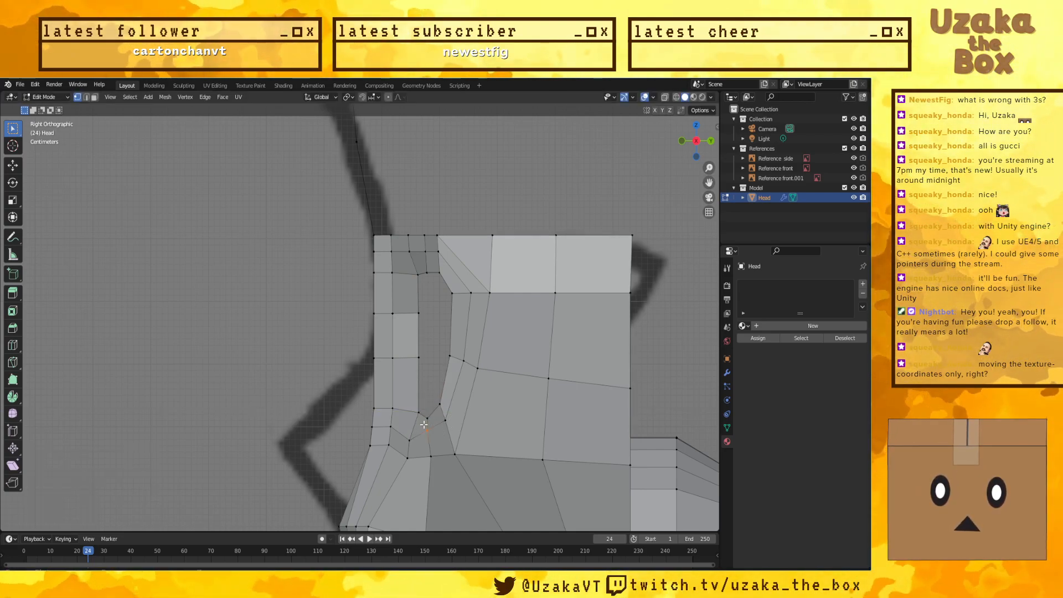
left_click(446, 422, "shift")
key("shift+g")
key("Escape")
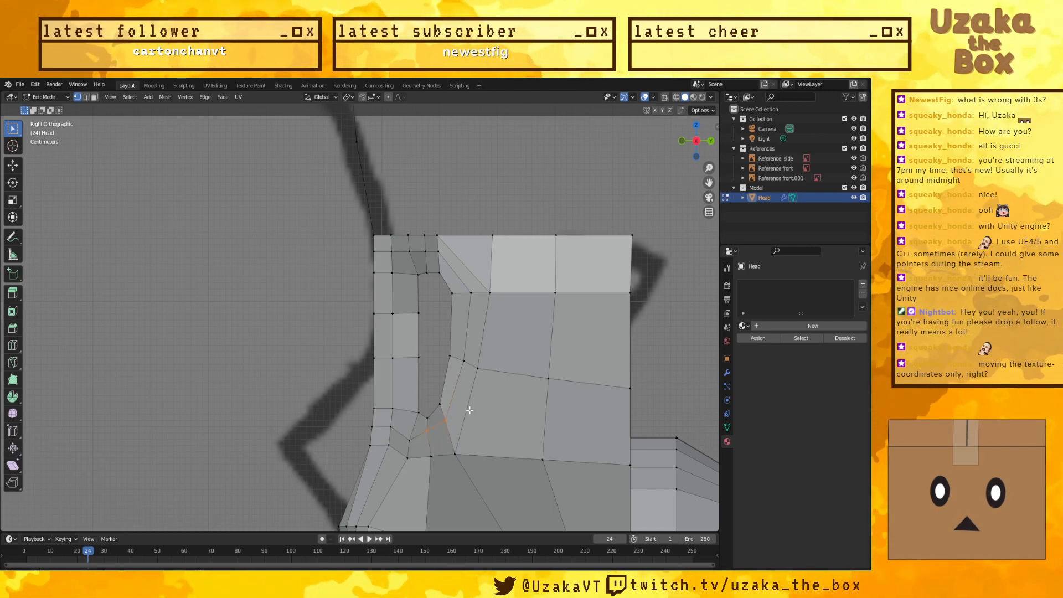
key("g")
key("y")
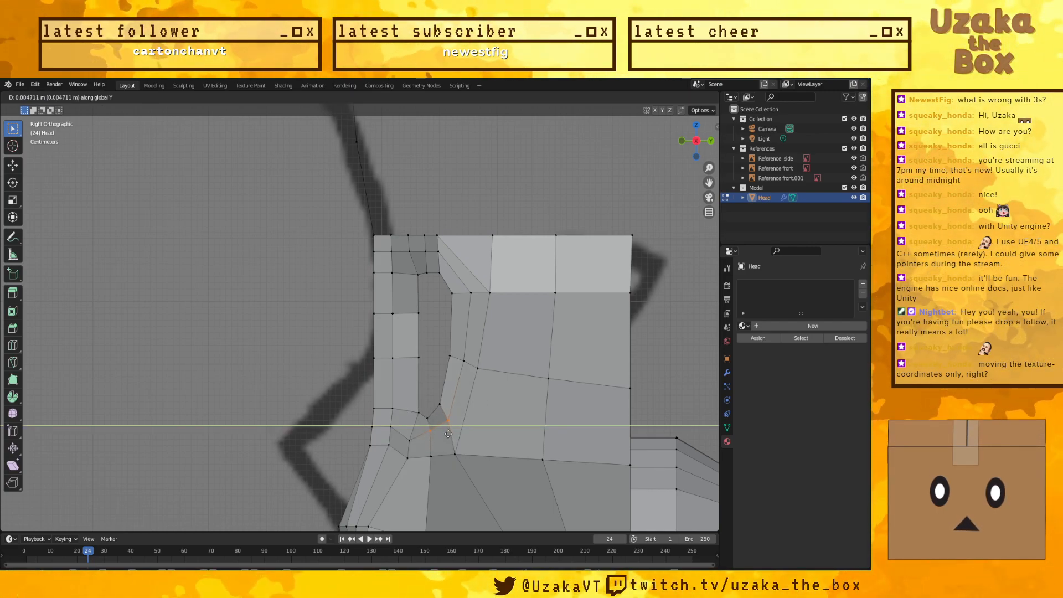
left_click(444, 434)
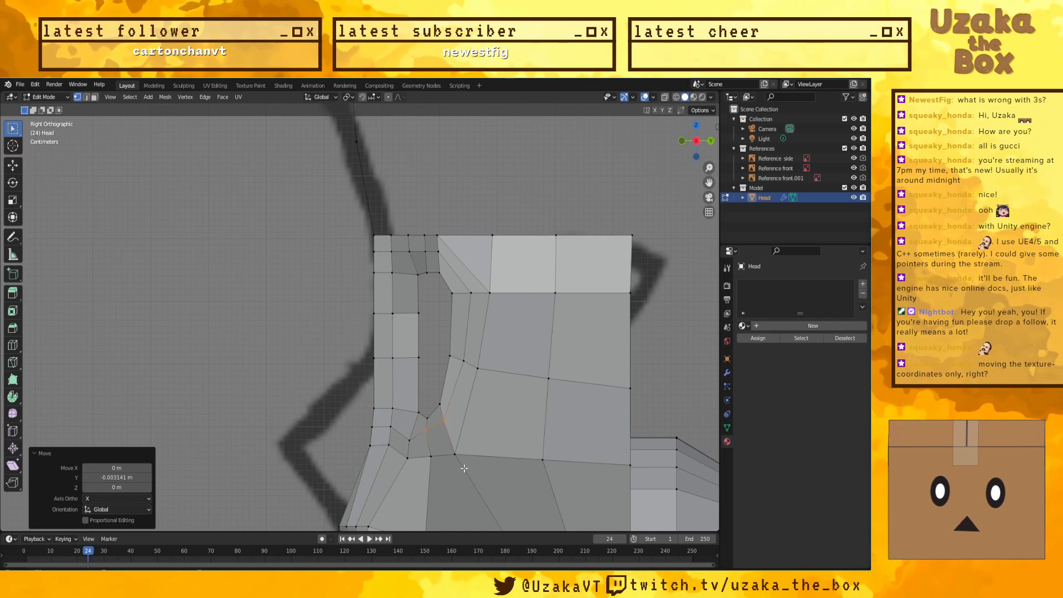
Step: Adjust the cheek vertices below the eye socket's outer corner along Y
left_click_drag(464, 469, 423, 445)
key("g")
key("y")
left_click(422, 445)
Step: Move individual vertices along the eye socket's outer edge and upper outer corner forward along Y, the corner one by about 0.006 m
middle_click_drag(252, 395, 490, 376)
key("g")
key("y")
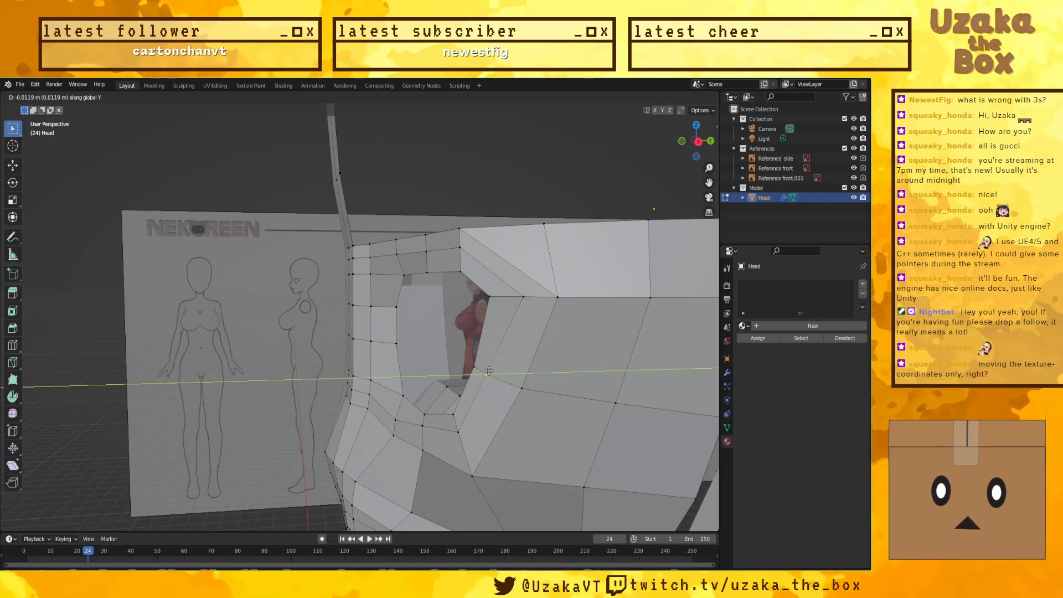
left_click(489, 372)
middle_click_drag(490, 361, 418, 253)
key("g")
key("y")
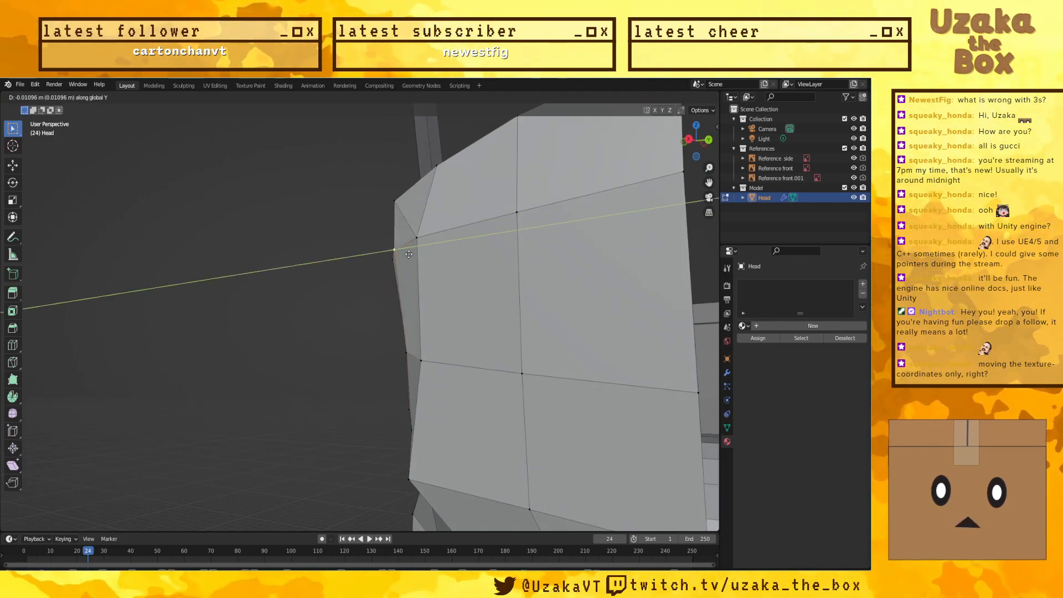
left_click(409, 256)
Step: Pull the vertices above the eye socket's upper outer corner forward along Y, the first by about 0.005 m
middle_click_drag(408, 255, 473, 268)
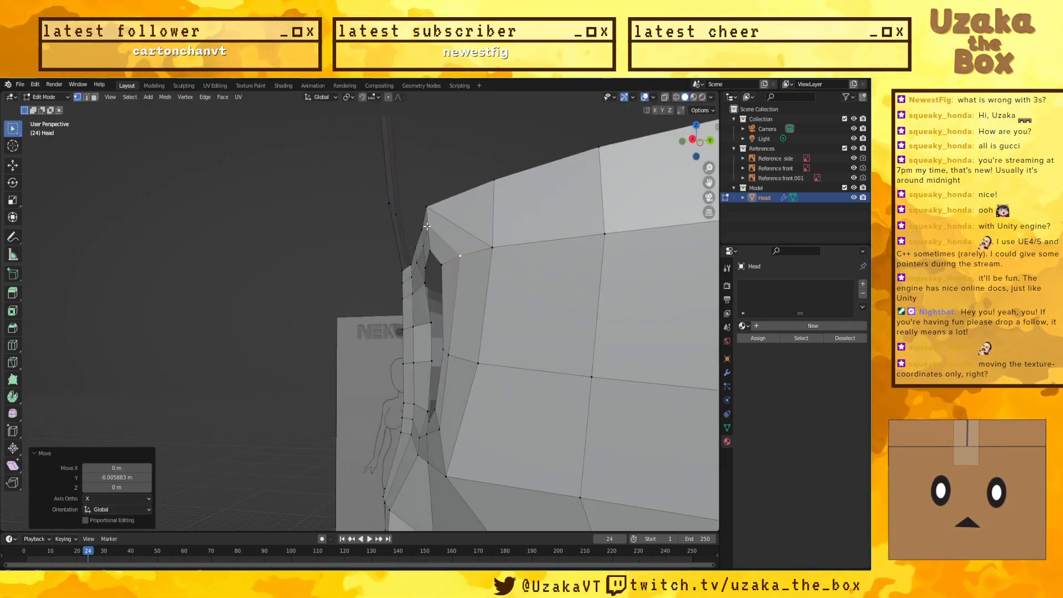
key("g")
key("y")
left_click(446, 271)
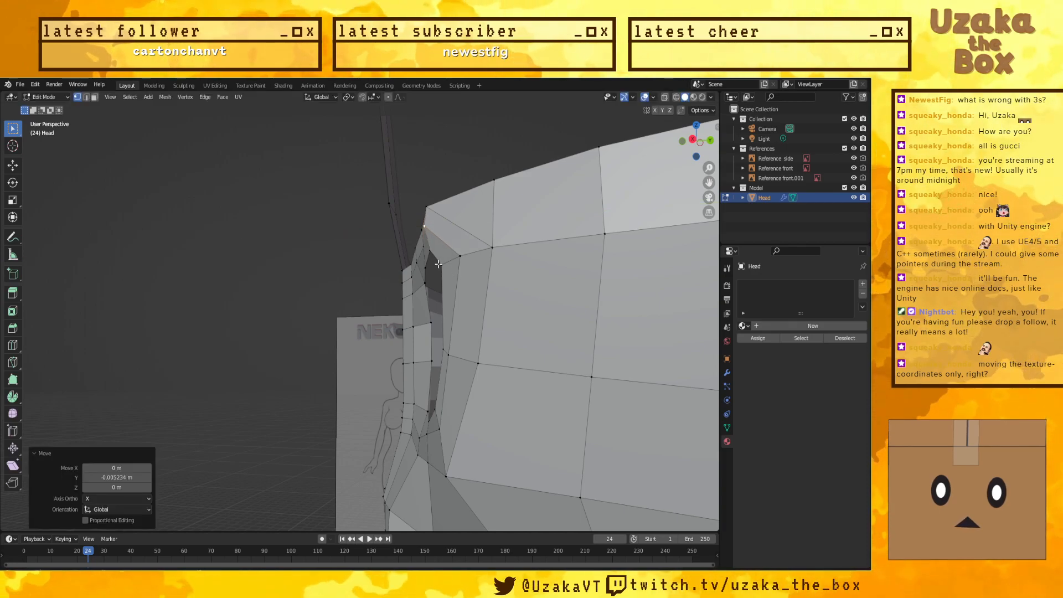
key("g")
key("y")
left_click(444, 270)
Step: Adjust the upper and mid-height vertices of the eye socket's outer rim along Y, the mid-height one by about 0.004 m
middle_click_drag(444, 271, 413, 267)
middle_click_drag(397, 215, 436, 249)
key("g")
key("y")
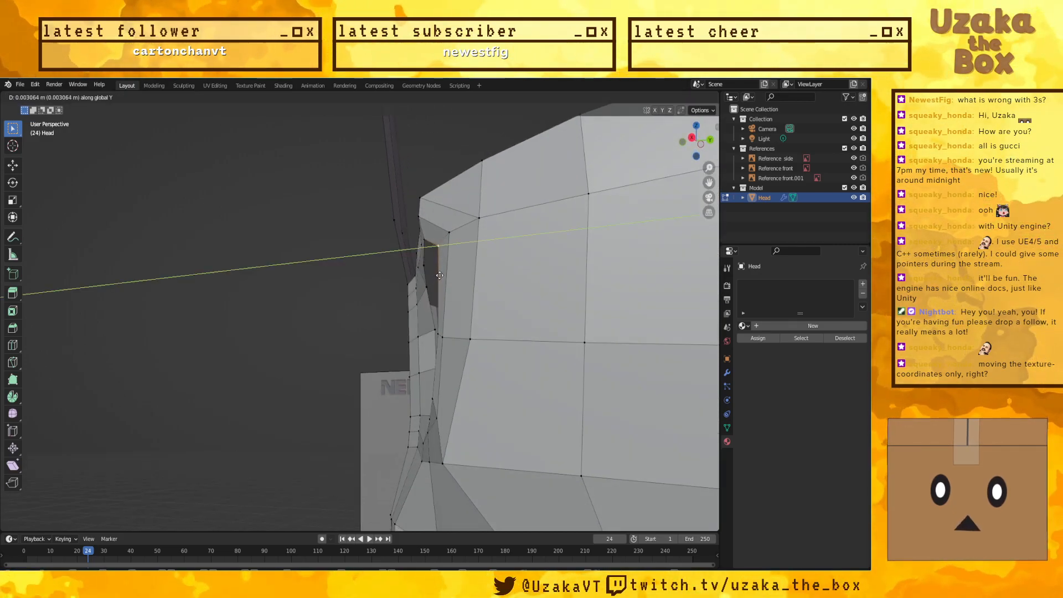
left_click(429, 284)
middle_click_drag(444, 343, 482, 397)
key("g")
key("y")
left_click(461, 363)
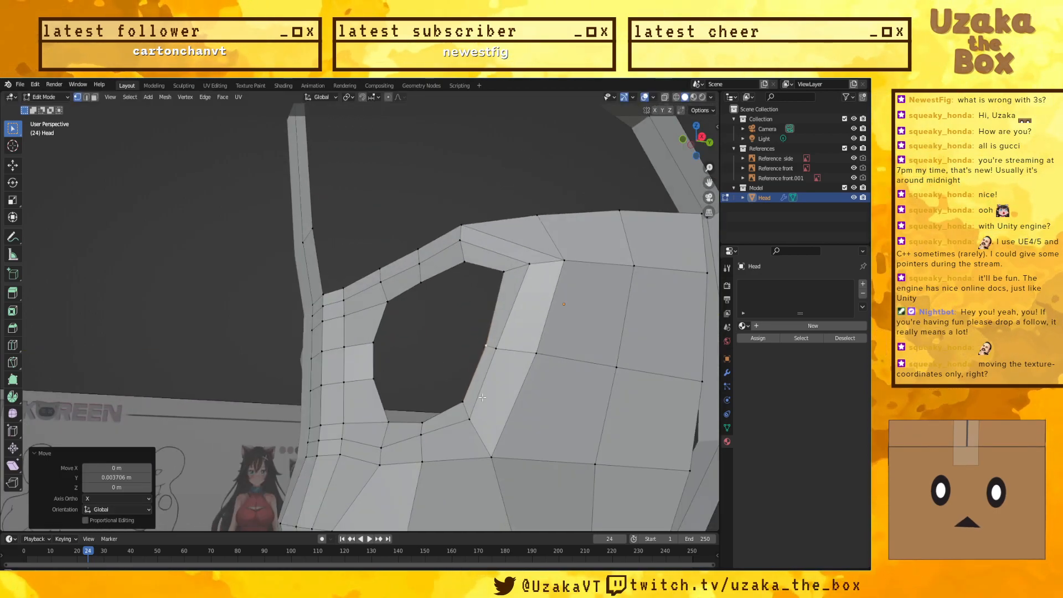
Step: Move the eye socket's lower outer rim vertex about 0.004 m and the bottom rim vertex about 0.001 m along Y
key("g")
key("y")
left_click(468, 403)
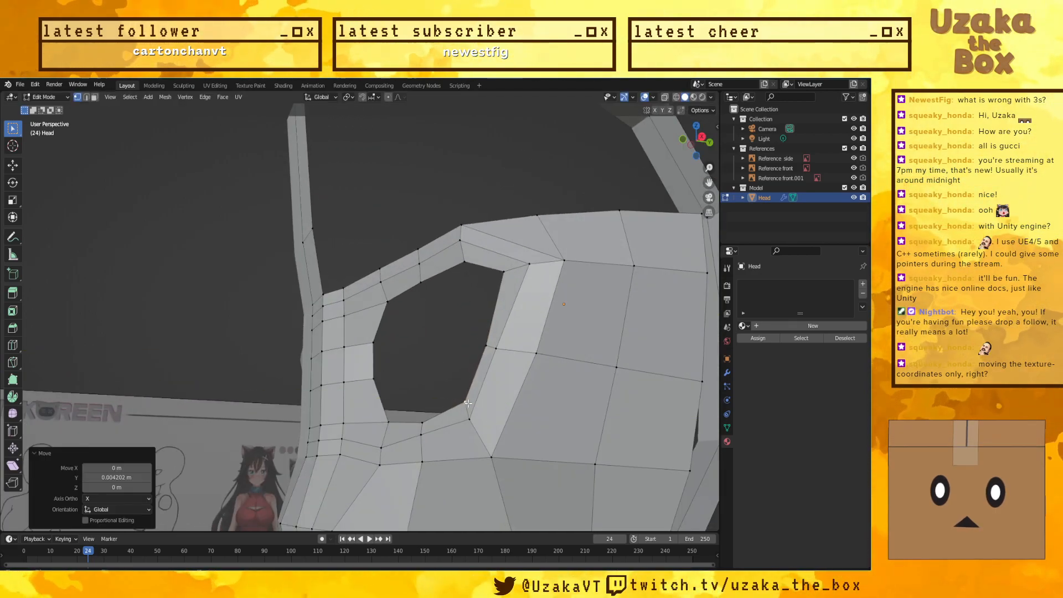
key("g")
key("y")
left_click(422, 422)
Step: Move the brow vertices above the eye socket along Y by about -0.006 m and shift its upper rim vertices backward along Y
middle_click_drag(422, 422, 442, 431)
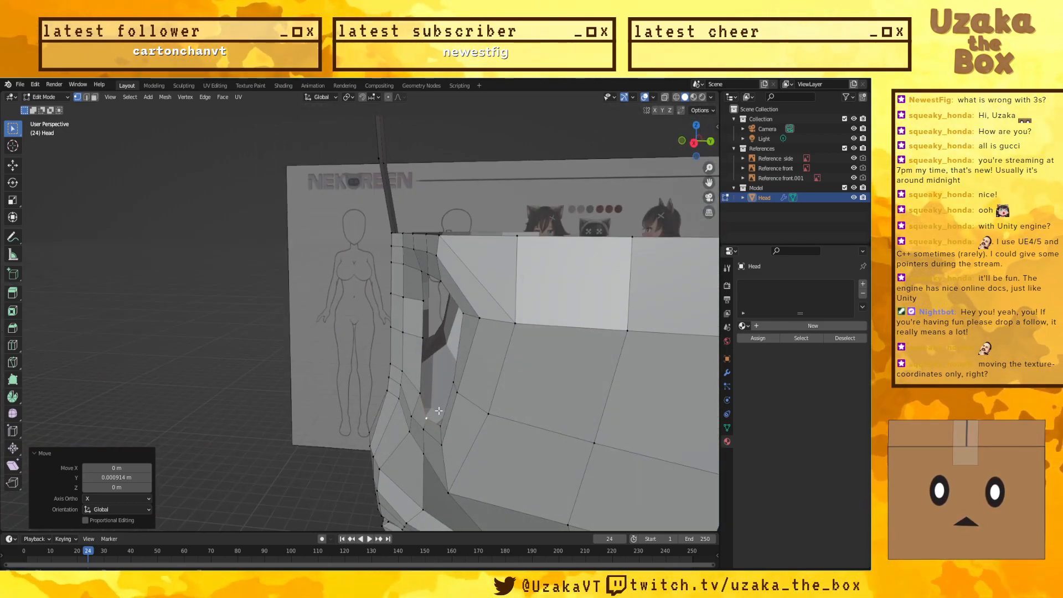
left_click(433, 254)
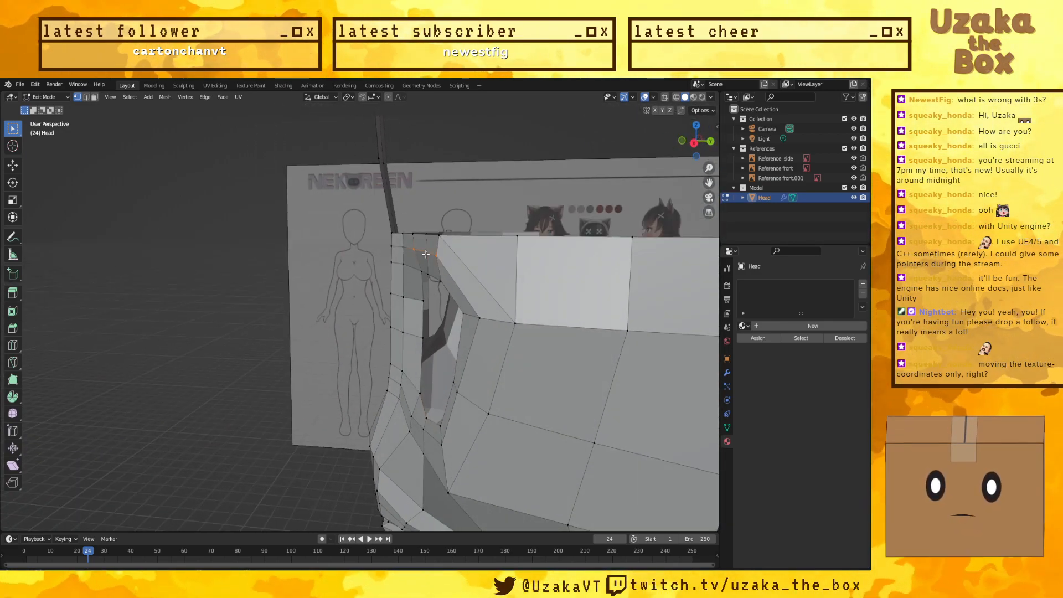
key("g")
key("y")
left_click(423, 272)
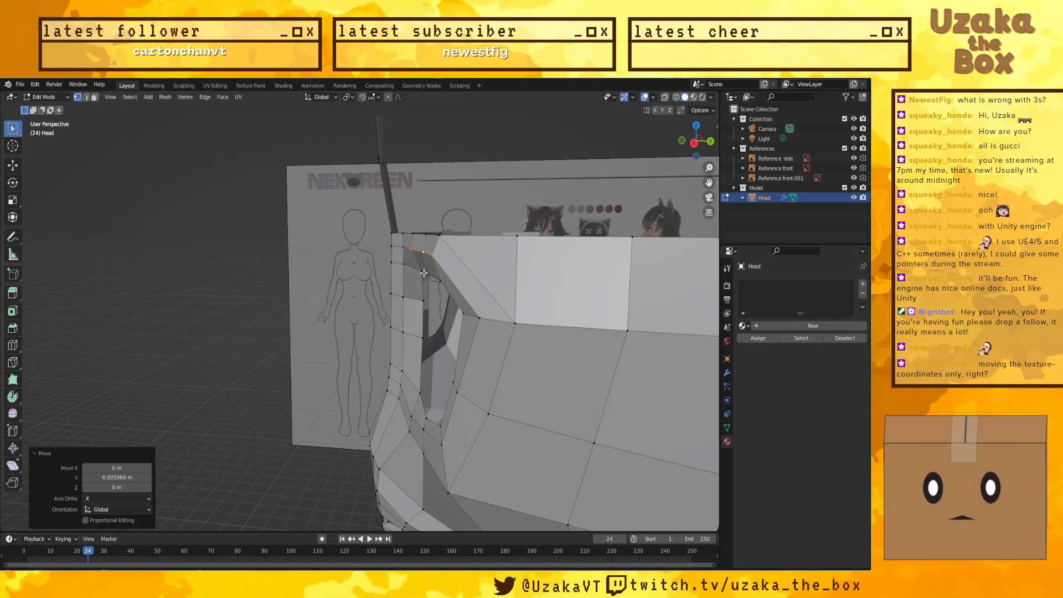
key("g")
key("y")
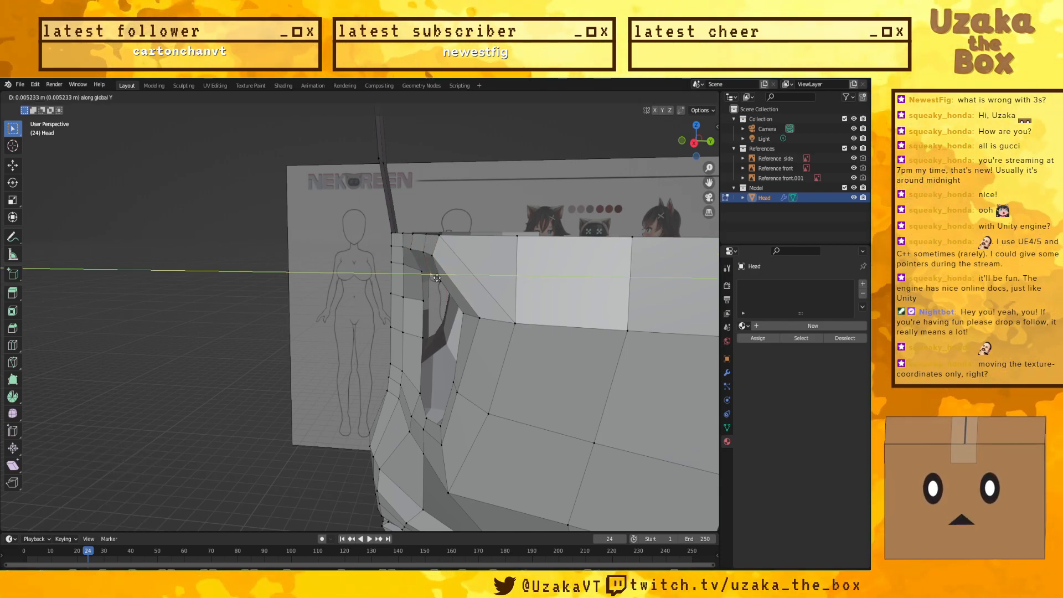
left_click(437, 278)
Step: Select the eye socket's inner rim vertices from the upper to the lower corner and move them about 0.01 m backward along Y
left_click(423, 337)
middle_click_drag(423, 338, 512, 320)
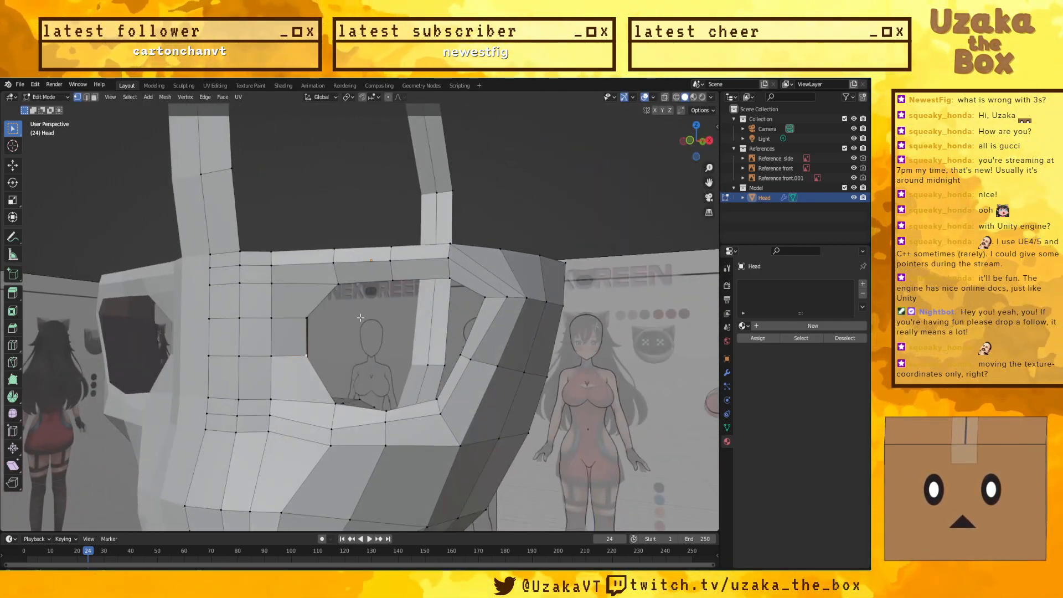
left_click(306, 354, "shift")
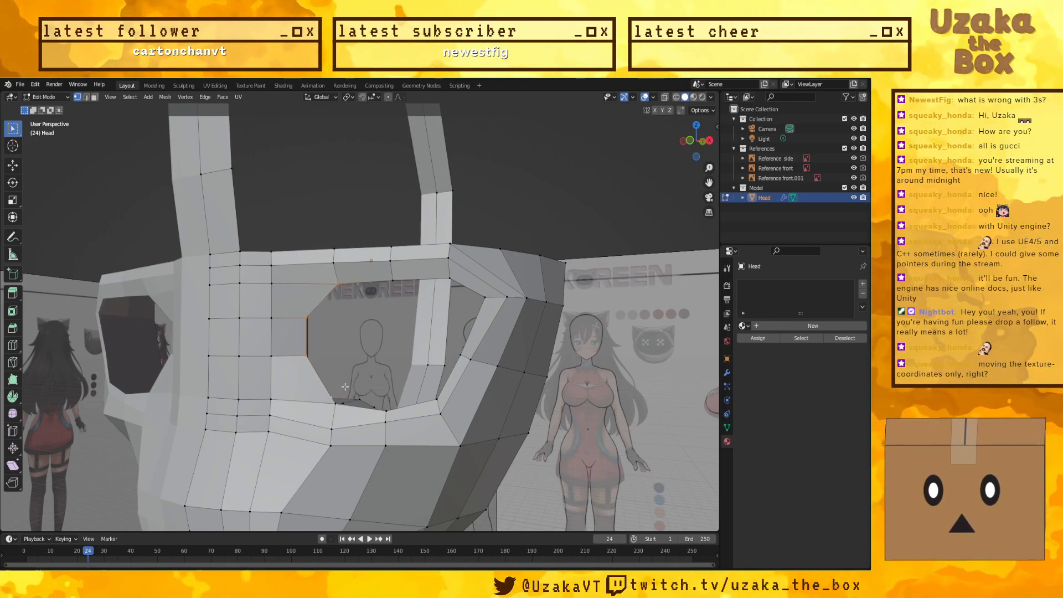
middle_click_drag(352, 372, 414, 336)
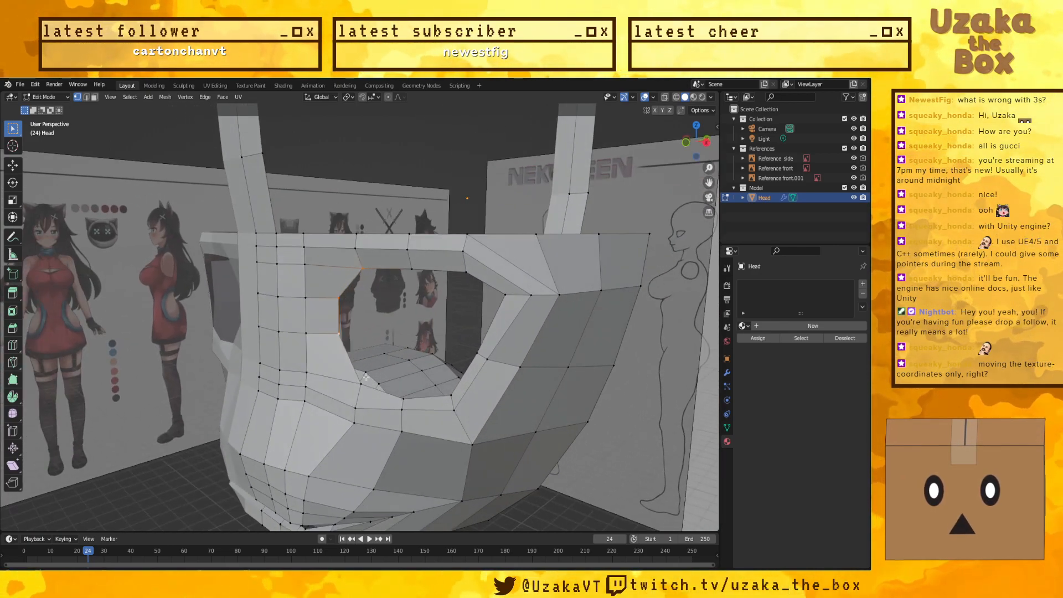
key("g")
key("y")
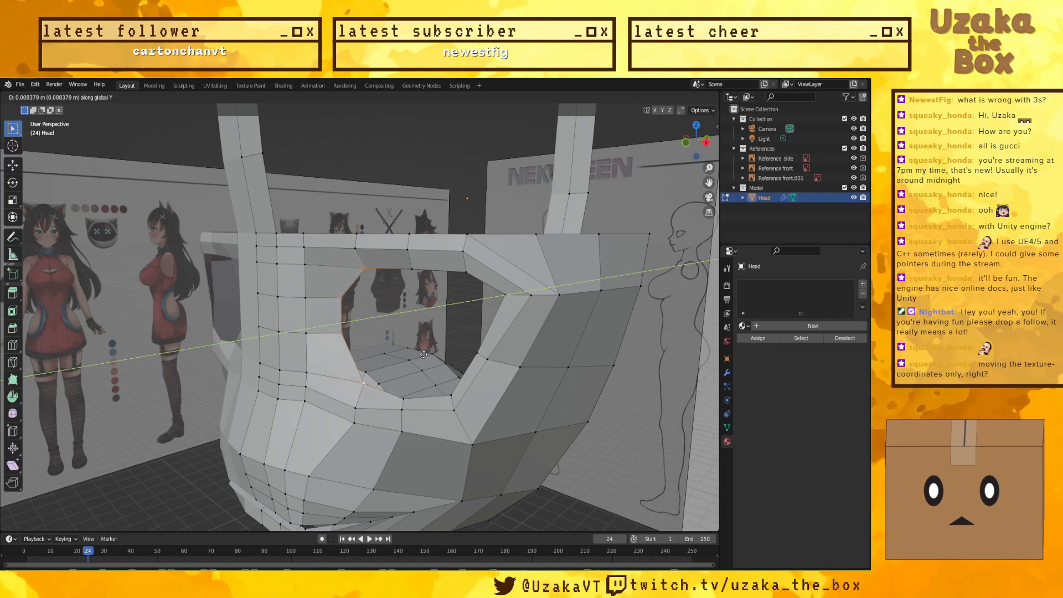
left_click(425, 332)
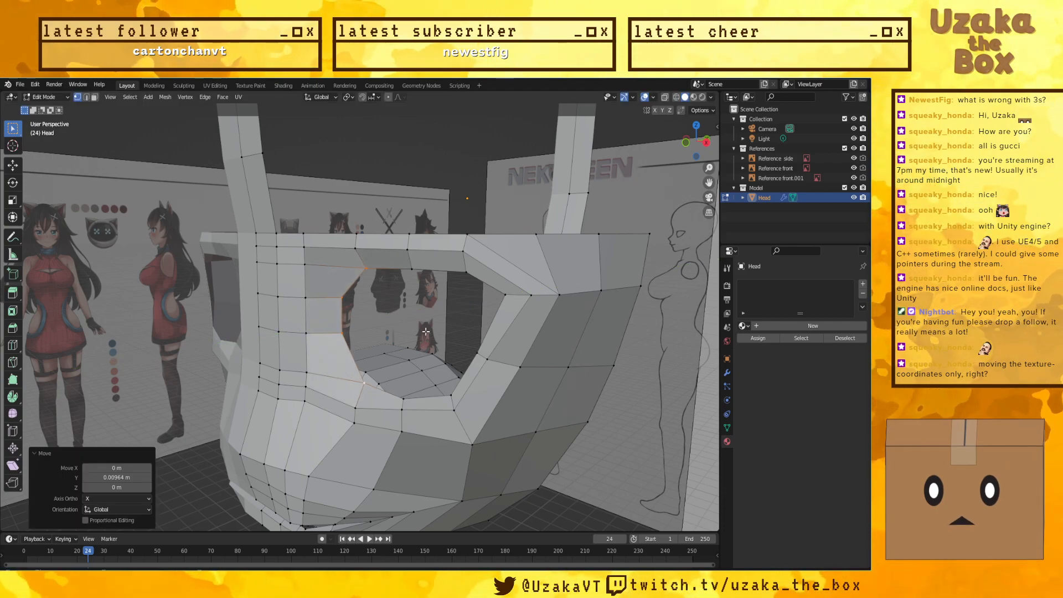
Step: Cut a new edge with the Knife along the eye socket's inner side, from the upper rim to the lower inner corner
left_click(399, 309)
middle_click_drag(399, 308, 421, 305)
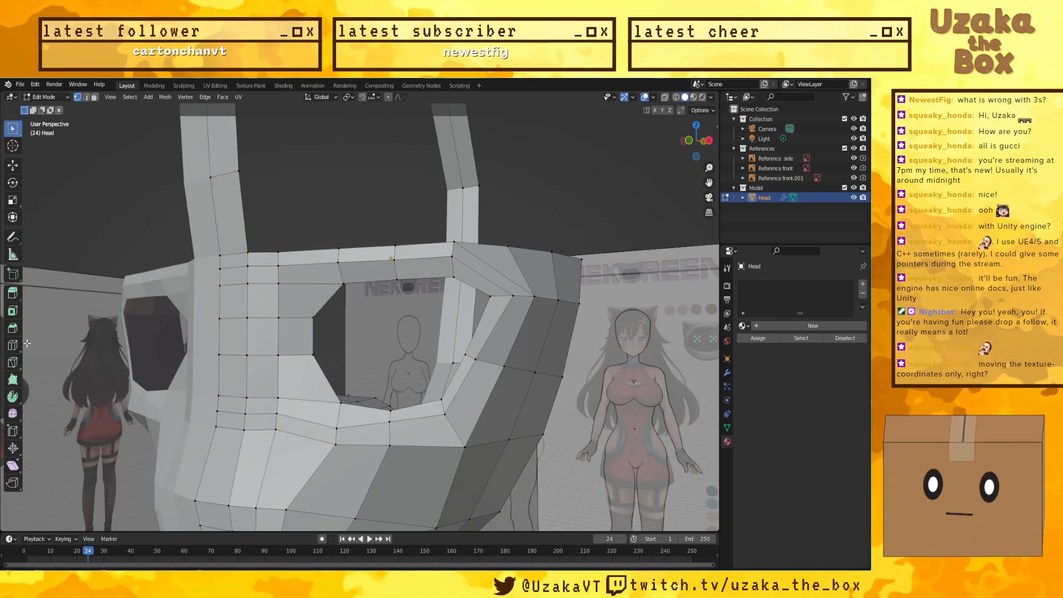
left_click(13, 362)
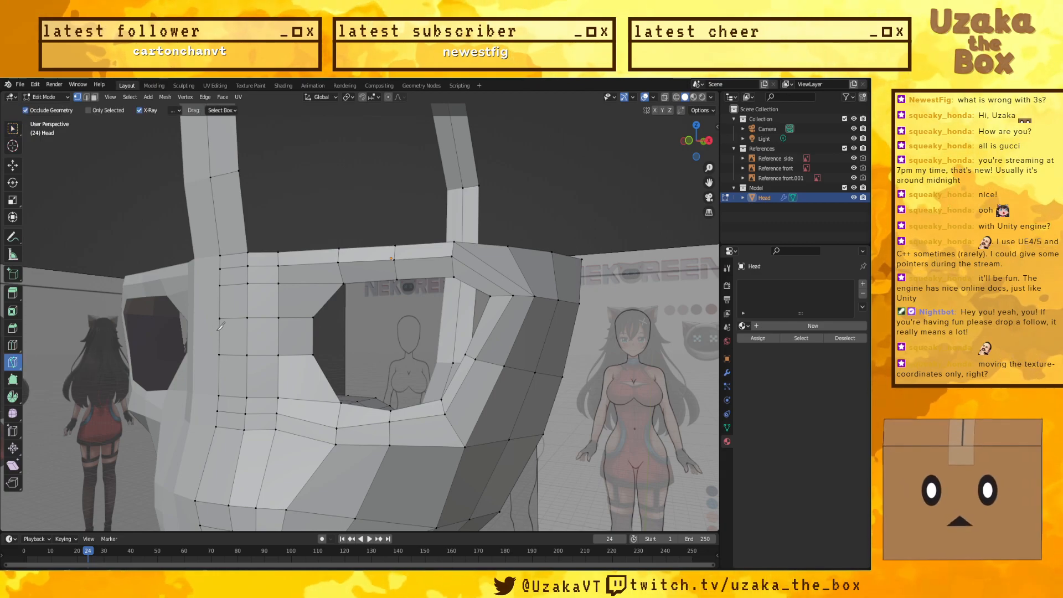
left_click(341, 277)
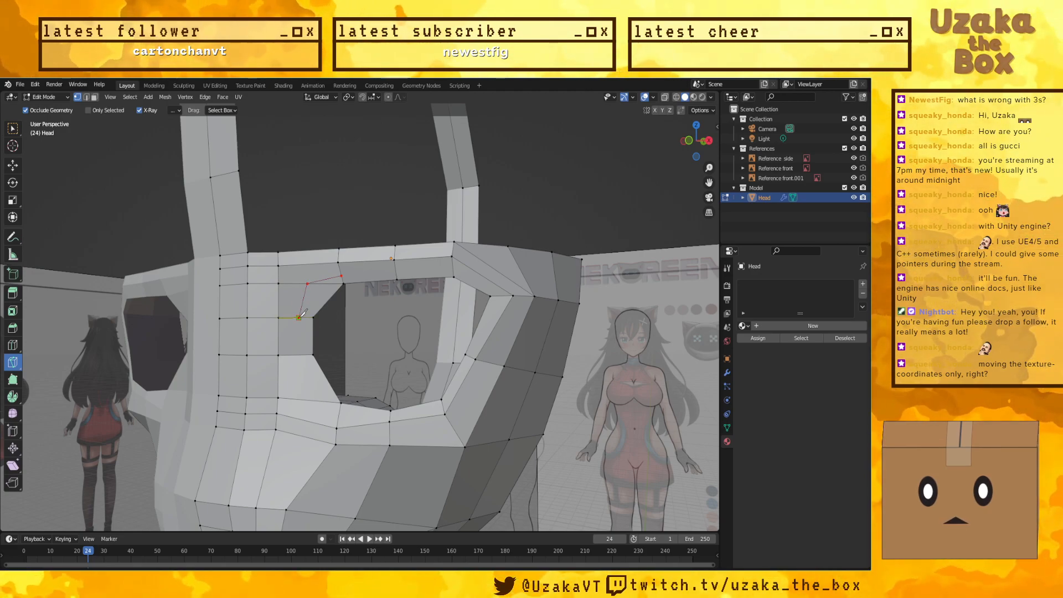
left_click(299, 354)
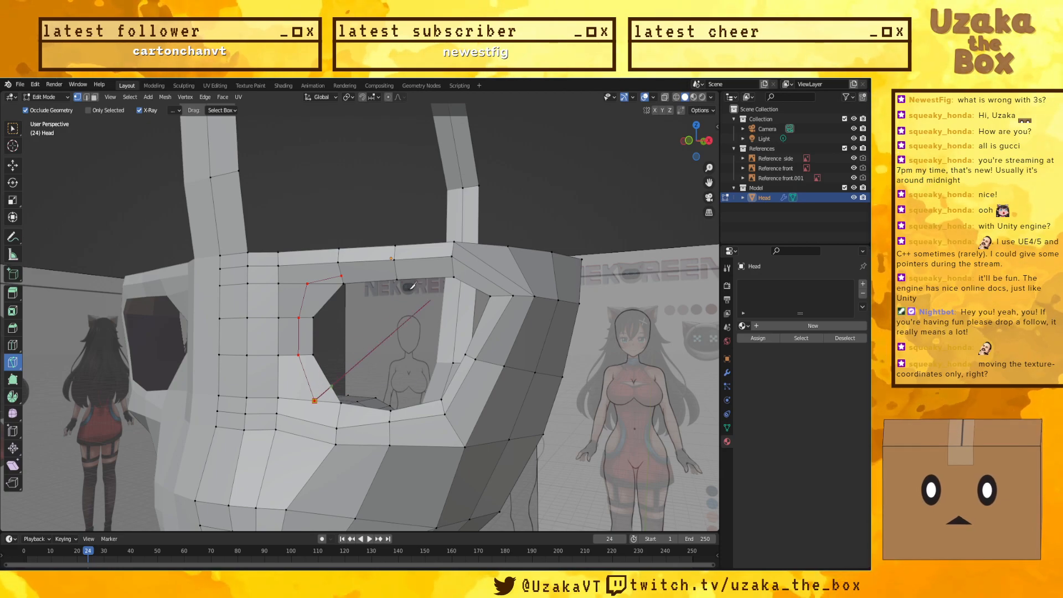
key("Return")
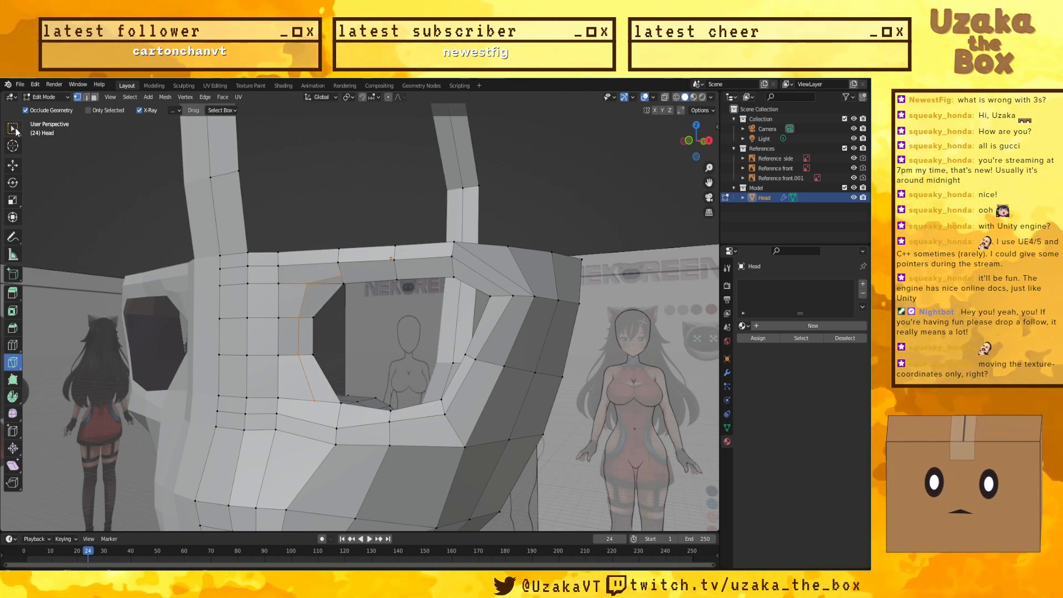
key("w")
Step: Continue the knife cut around the eye socket's upper, outer and lower rim, ending at the lower inner corner
middle_click_drag(348, 316, 359, 271)
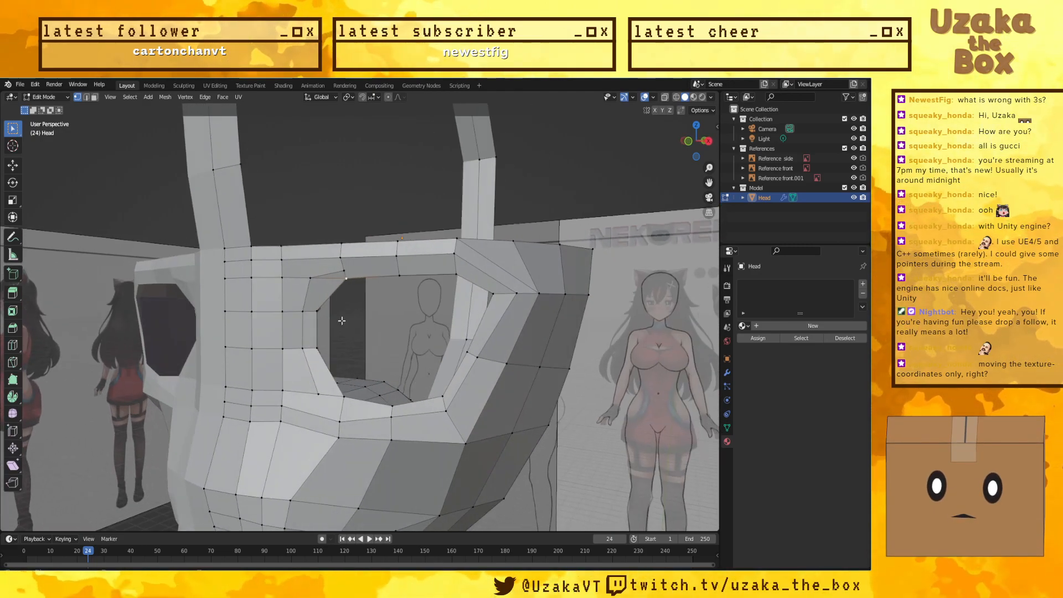
left_click(345, 271)
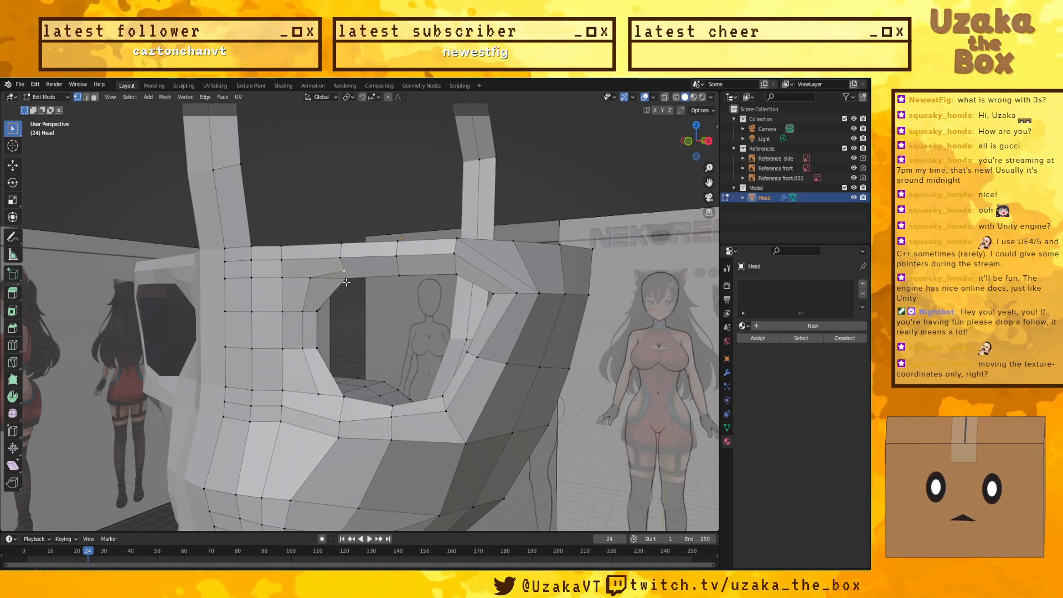
left_click(13, 362)
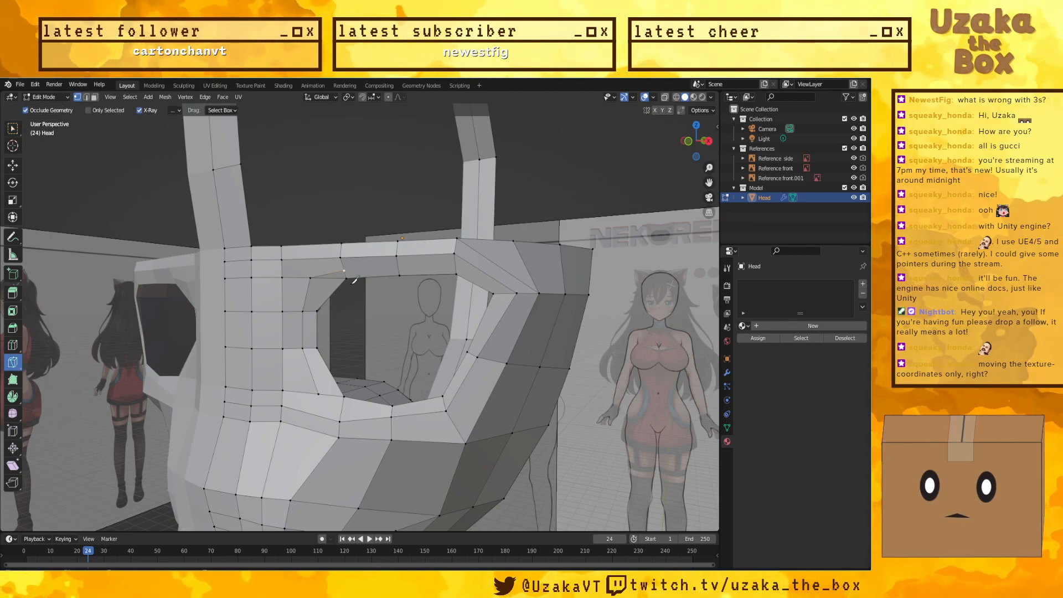
left_click(399, 267)
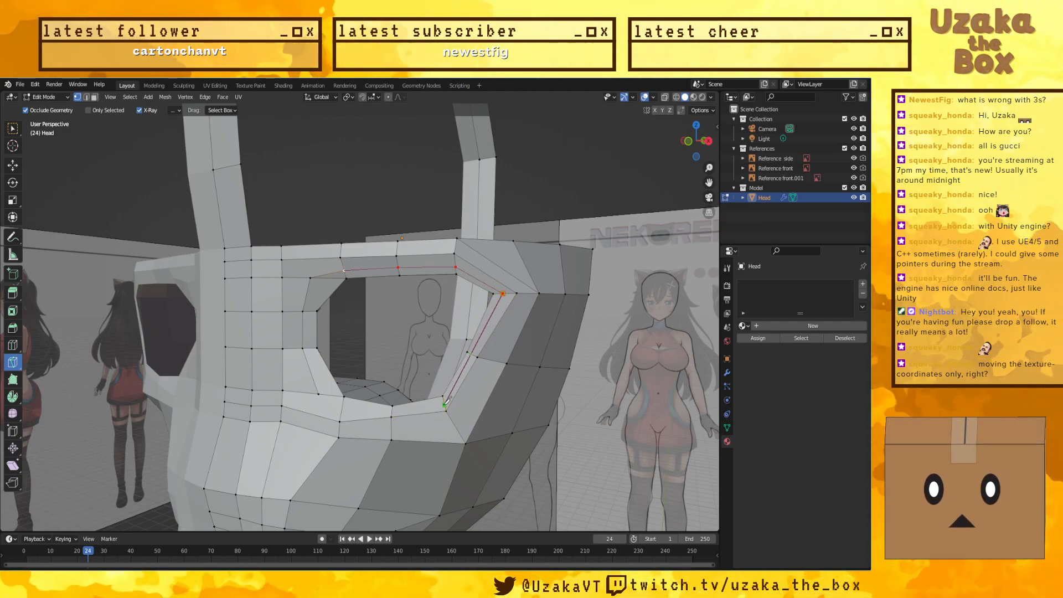
left_click(392, 409)
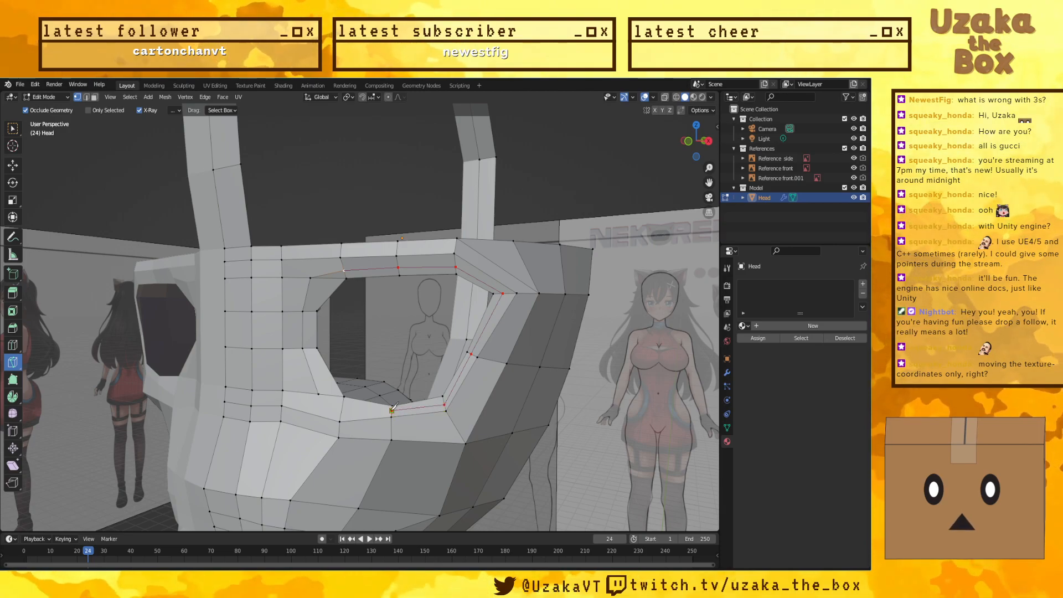
left_click(319, 394)
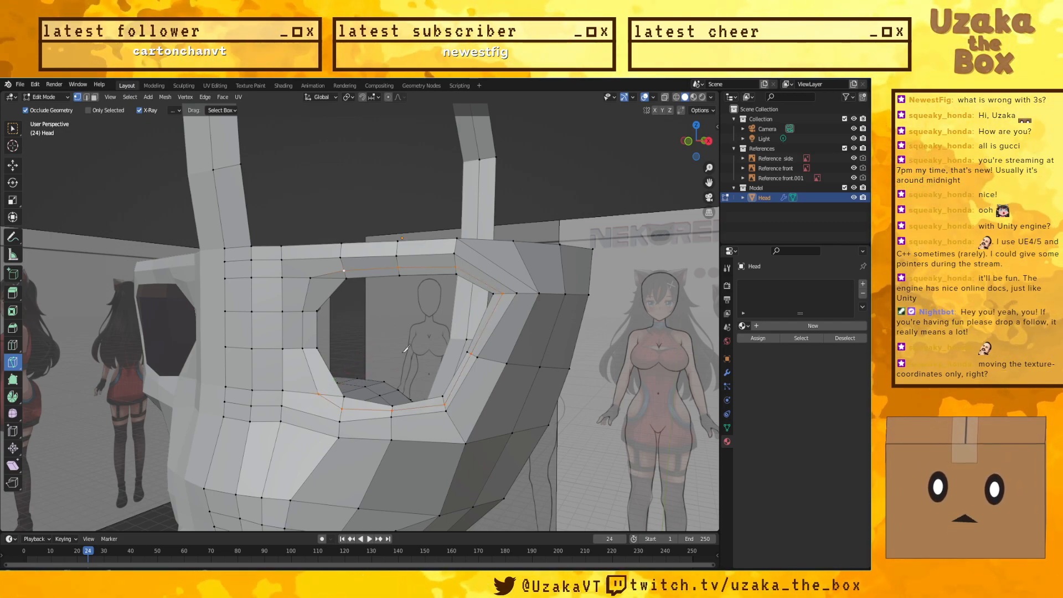
key("Return")
middle_click_drag(388, 333, 425, 333)
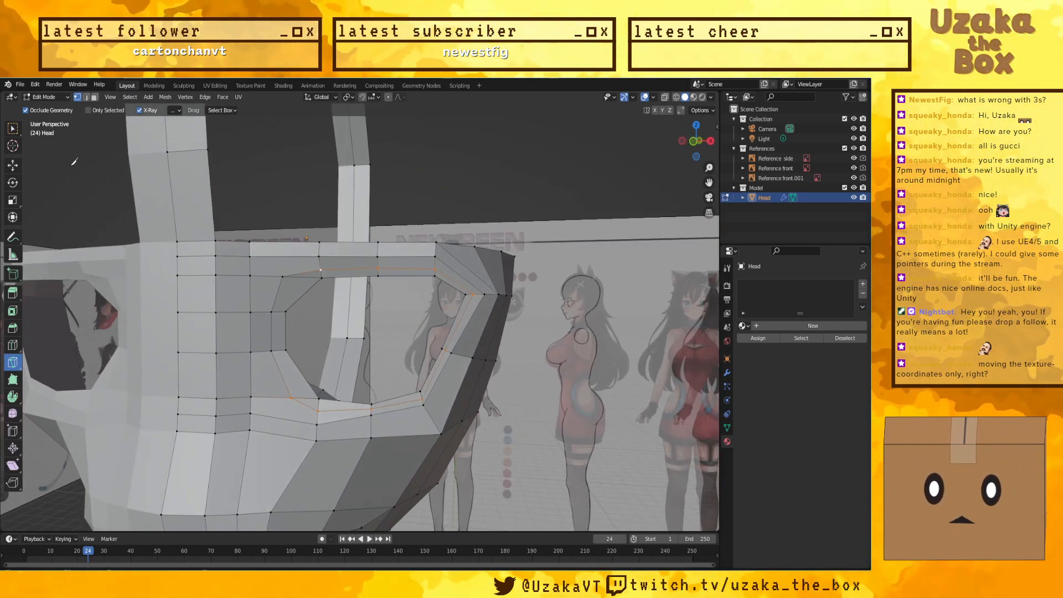
Step: Move the new vertex at the socket's upper inner corner about 0.03 m along X and adjust the neighbouring upper rim vertex along X
left_click(11, 130)
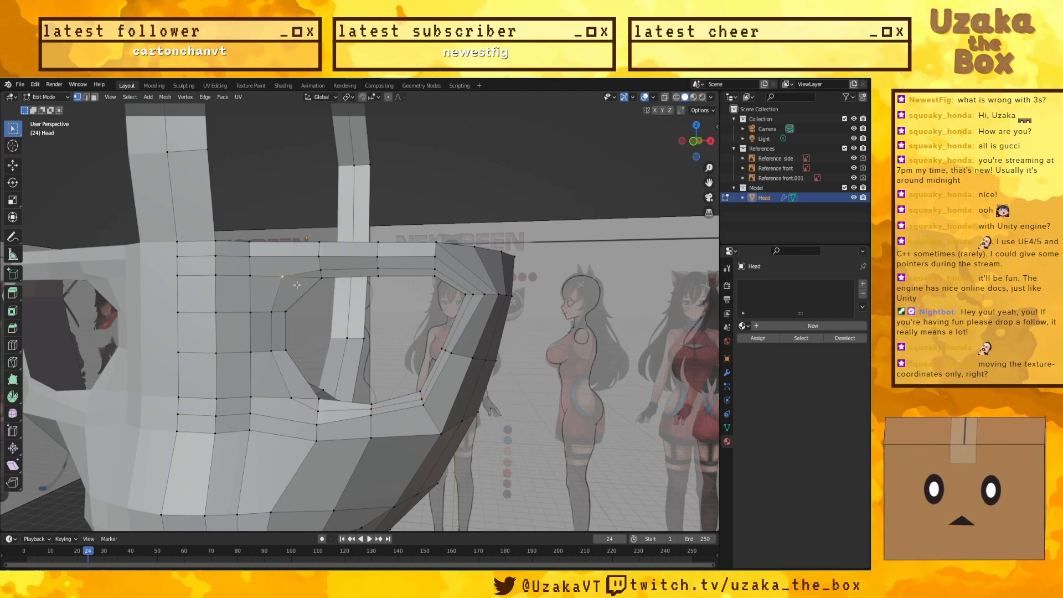
key("g")
left_click(310, 290)
middle_click_drag(310, 290, 299, 316)
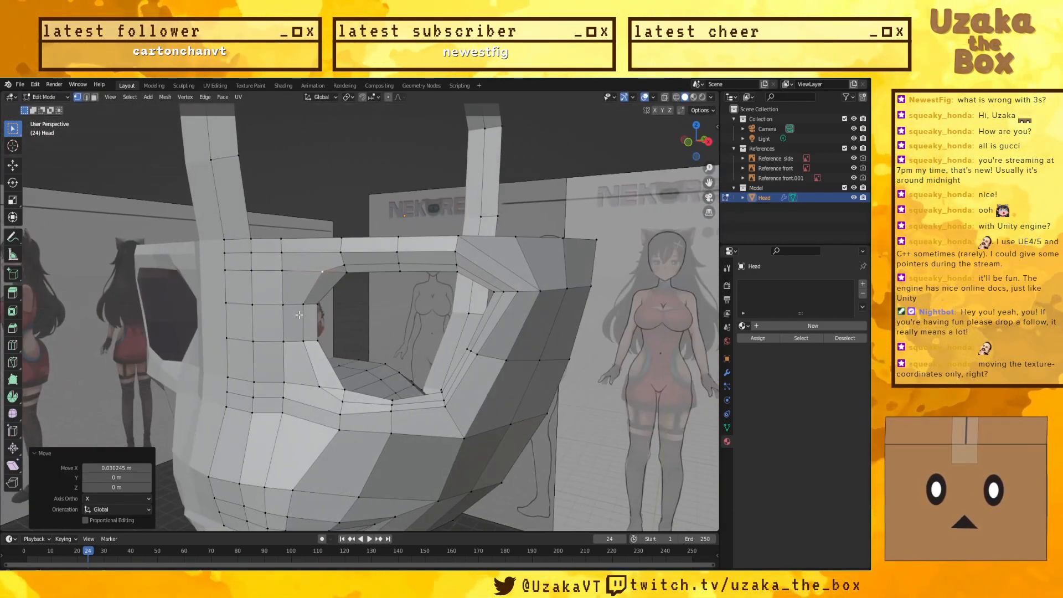
left_click(352, 276)
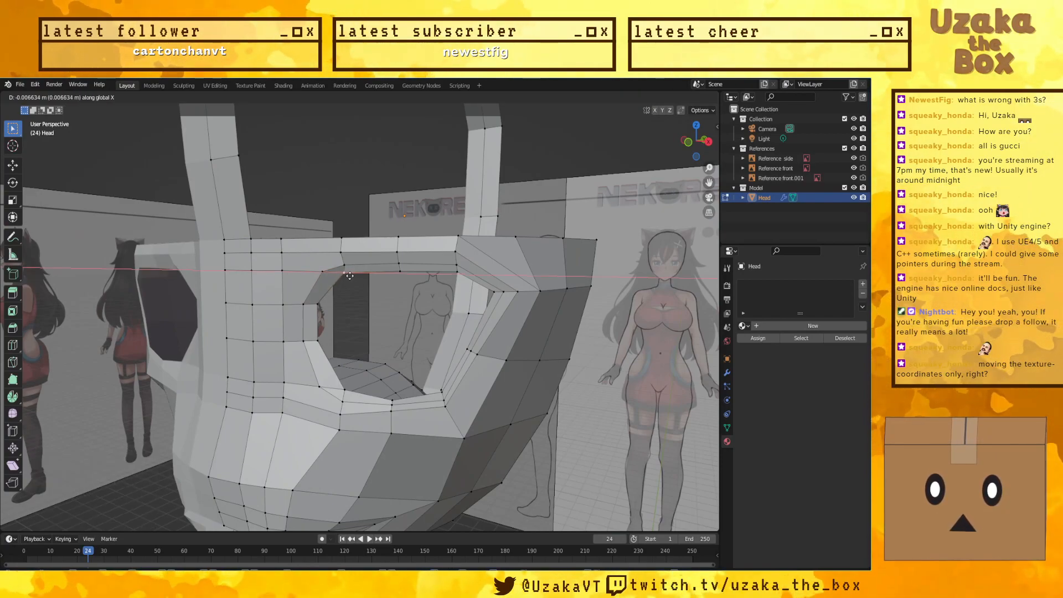
left_click(349, 275)
key("KP_1")
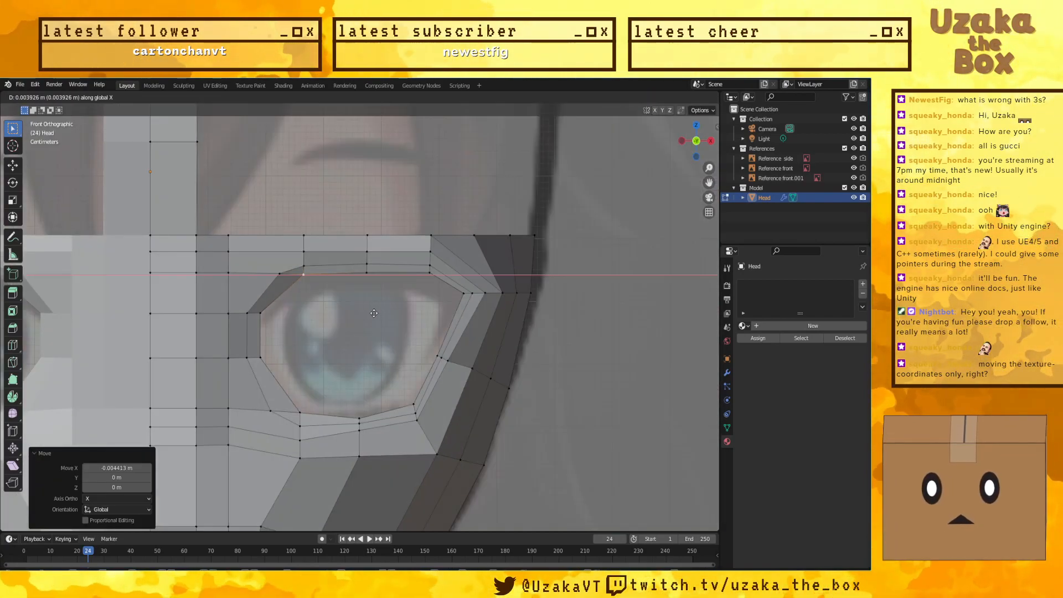
left_click(374, 313)
Step: Align the vertical edge line above the inner part of the eye socket by scaling it to 0 along X
left_click(322, 273, "alt")
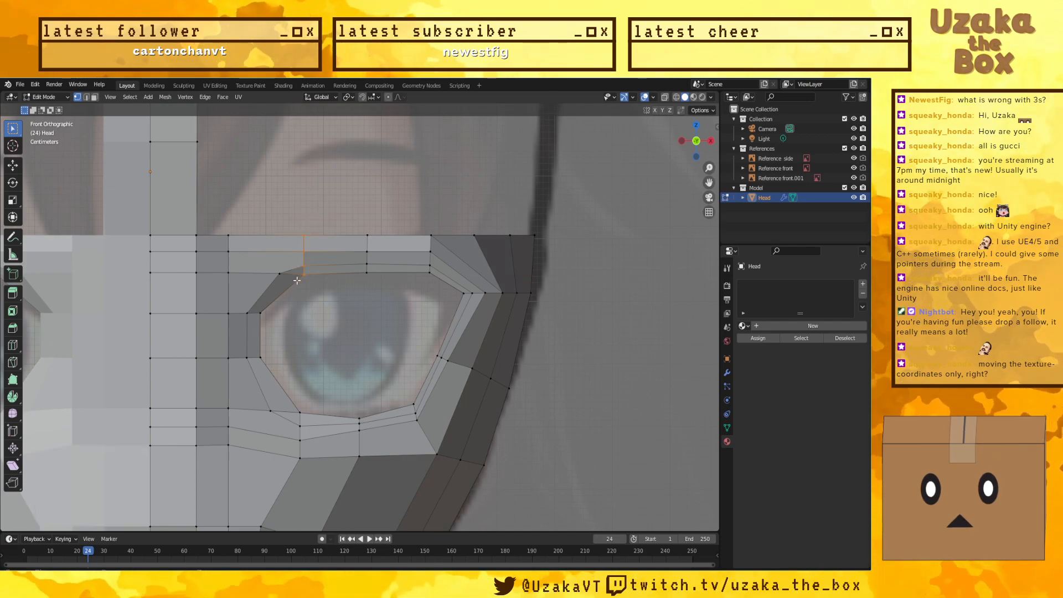
key("g")
key("x")
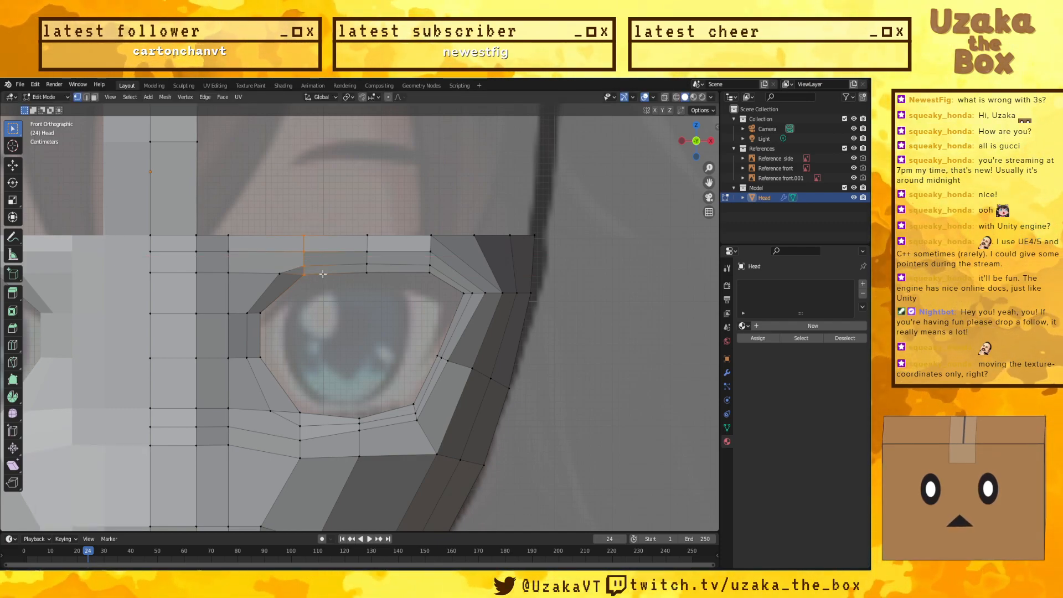
type("0")
key("Return")
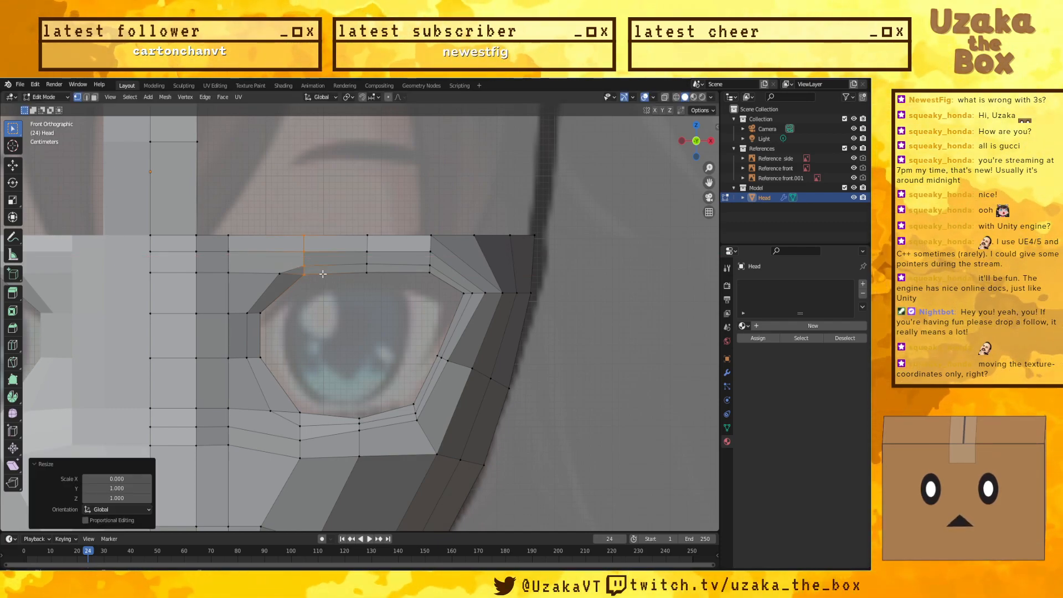
left_click(261, 314)
left_click(303, 414)
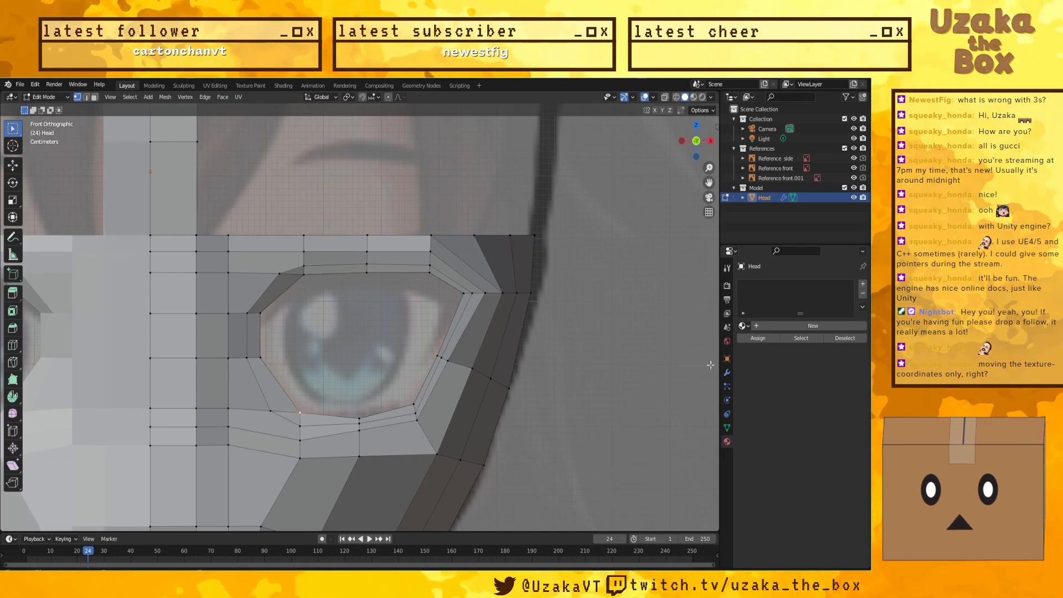
Step: Temporarily show the Subdivision modifier in edit mode and on the cage to examine the smoothed eye socket against the reference
left_click(728, 372)
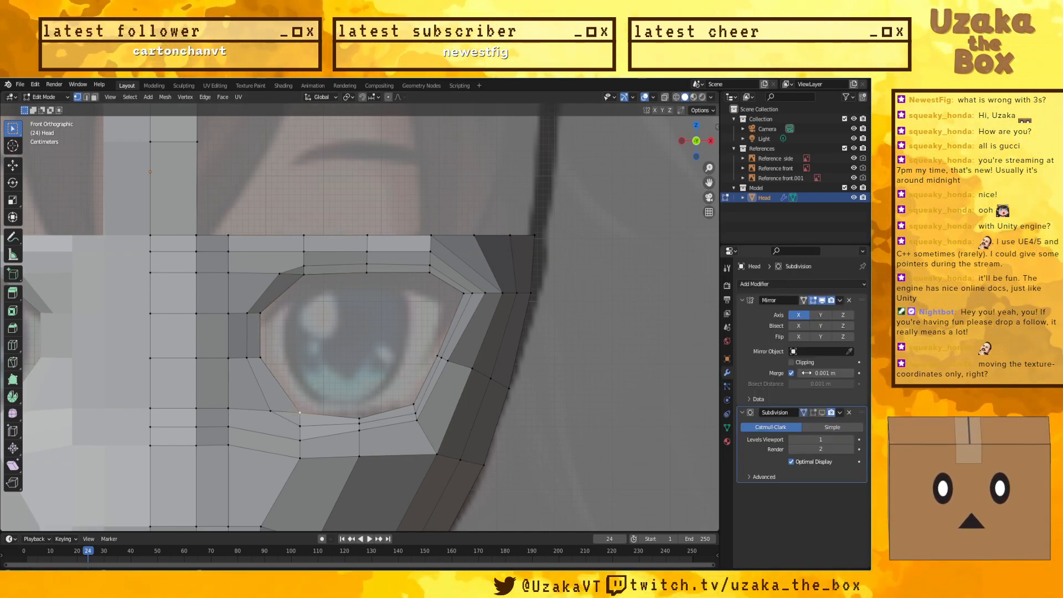
left_click(813, 413)
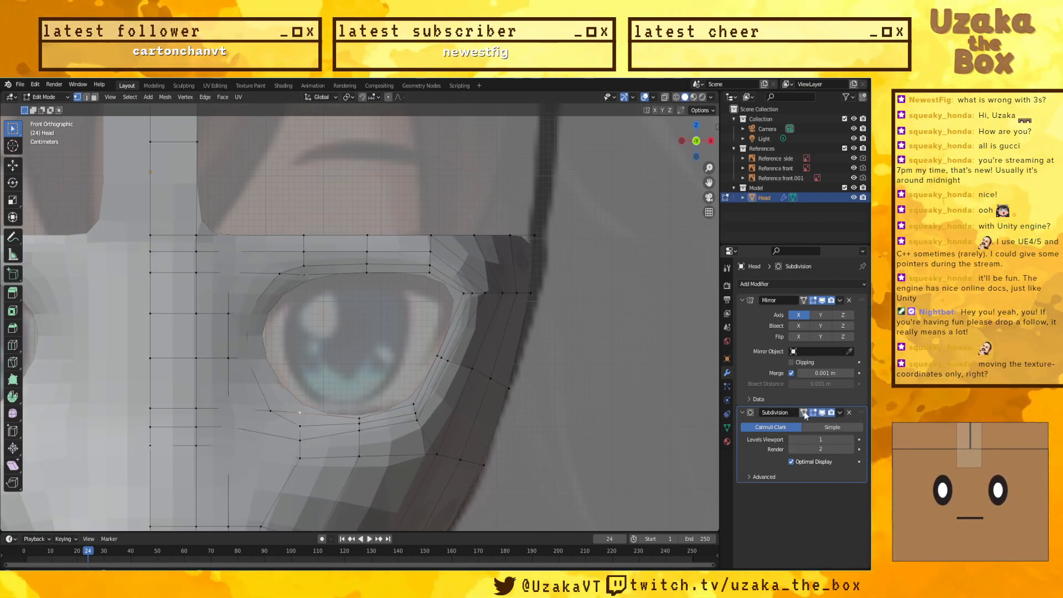
left_click(804, 413)
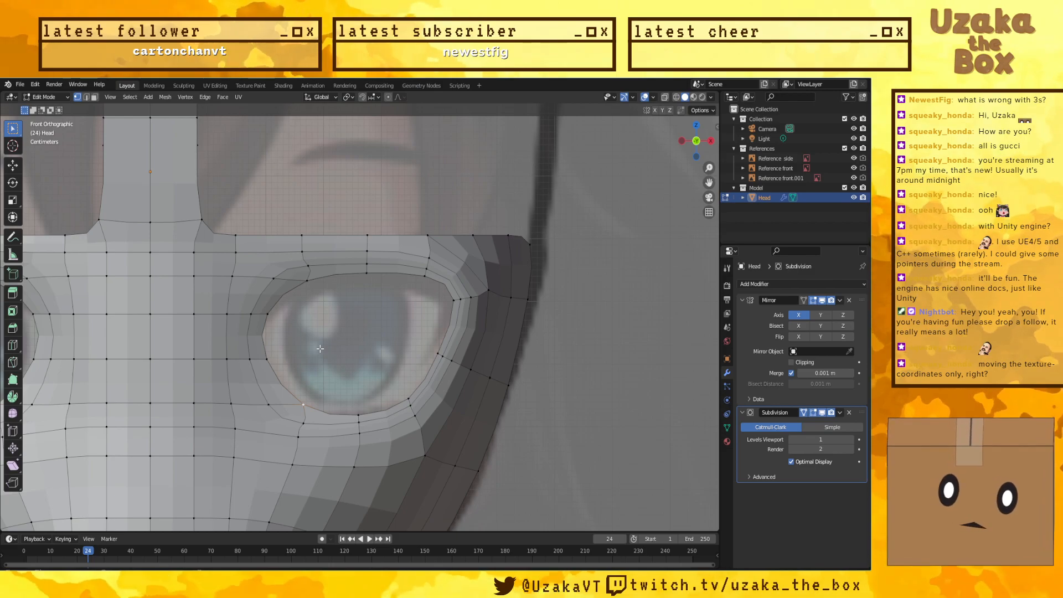
key("KP_5")
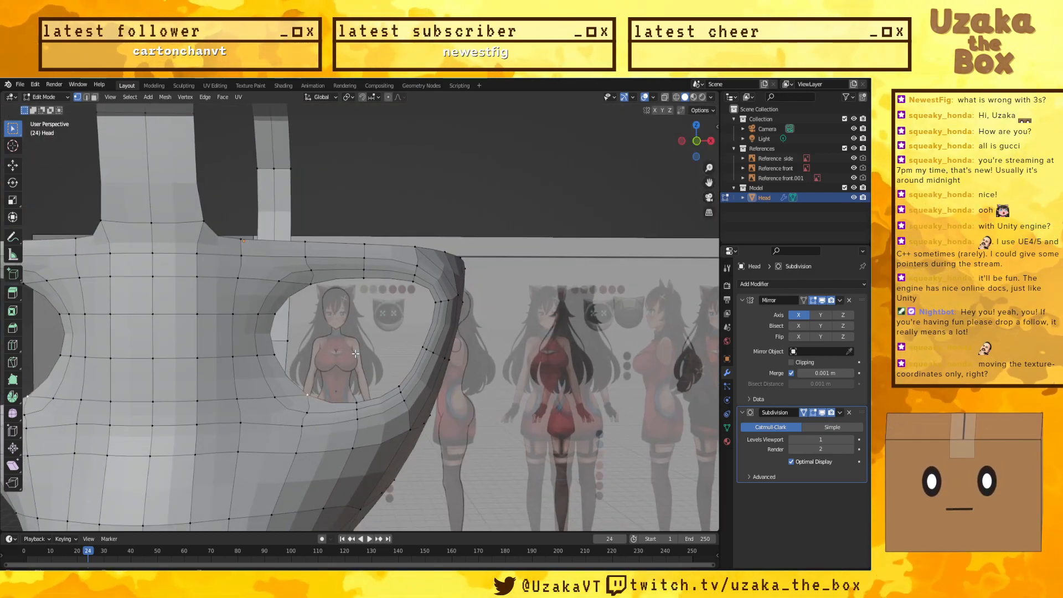
key("KP_5")
key("shift+z")
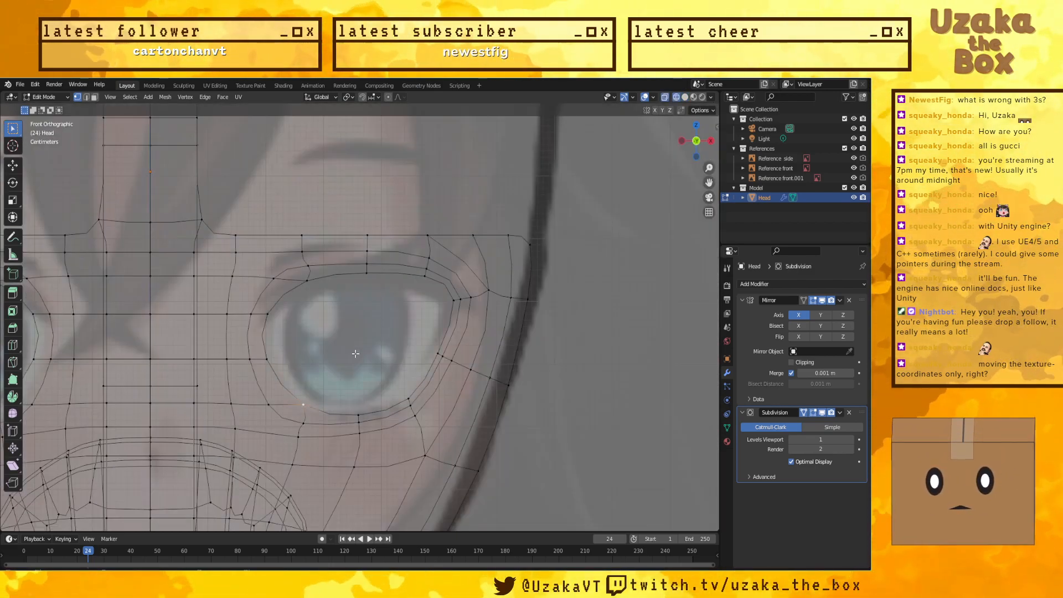
key("shift+z")
mouse_move(342, 349)
middle_mouse_down()
mouse_move(275, 358)
mouse_move(336, 379)
mouse_move(317, 351)
middle_mouse_up()
key("KP_3")
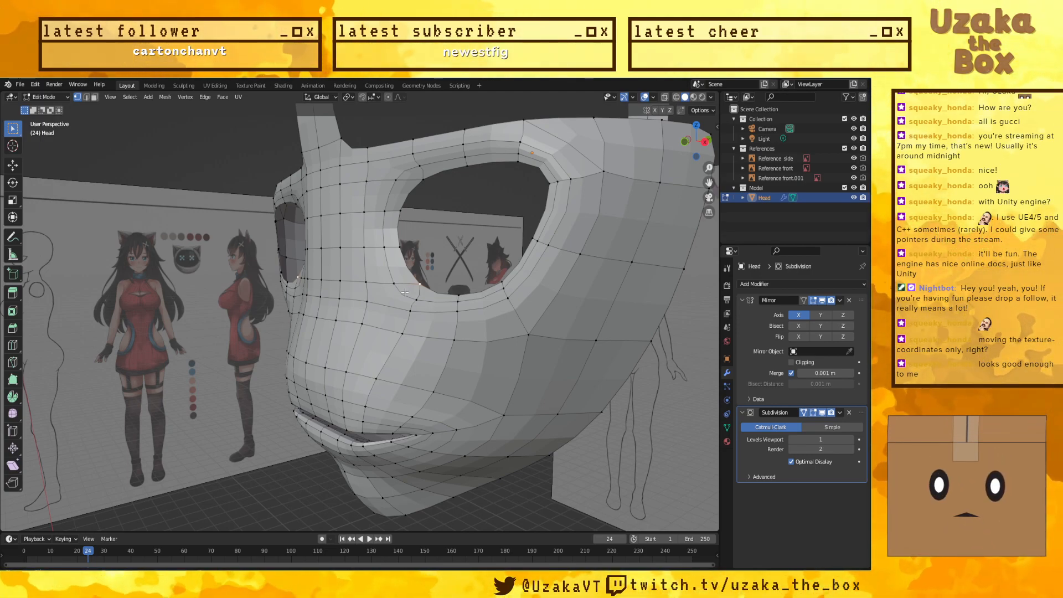
left_click(804, 414)
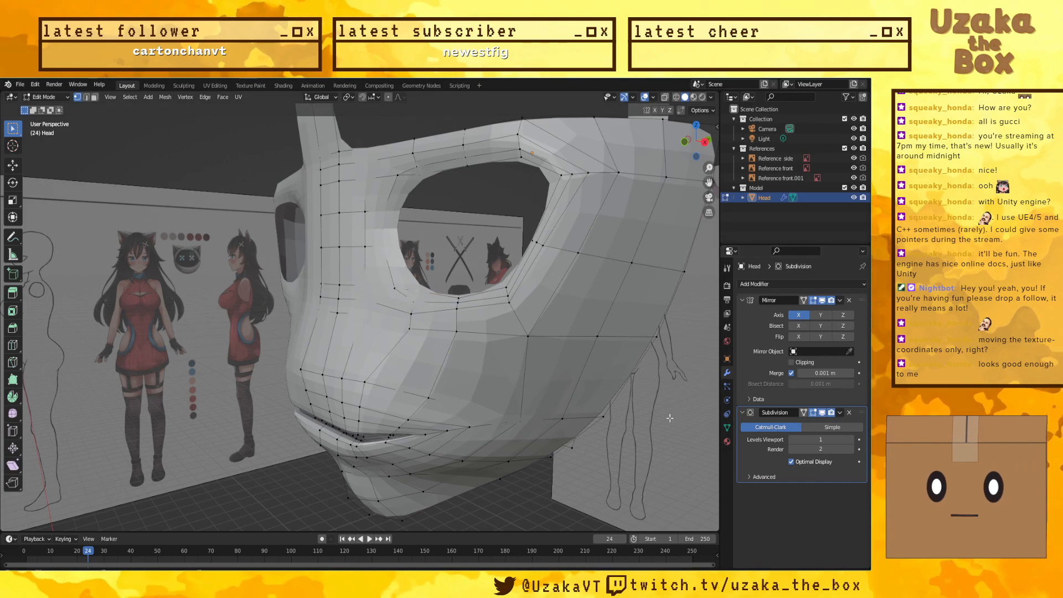
left_click(814, 413)
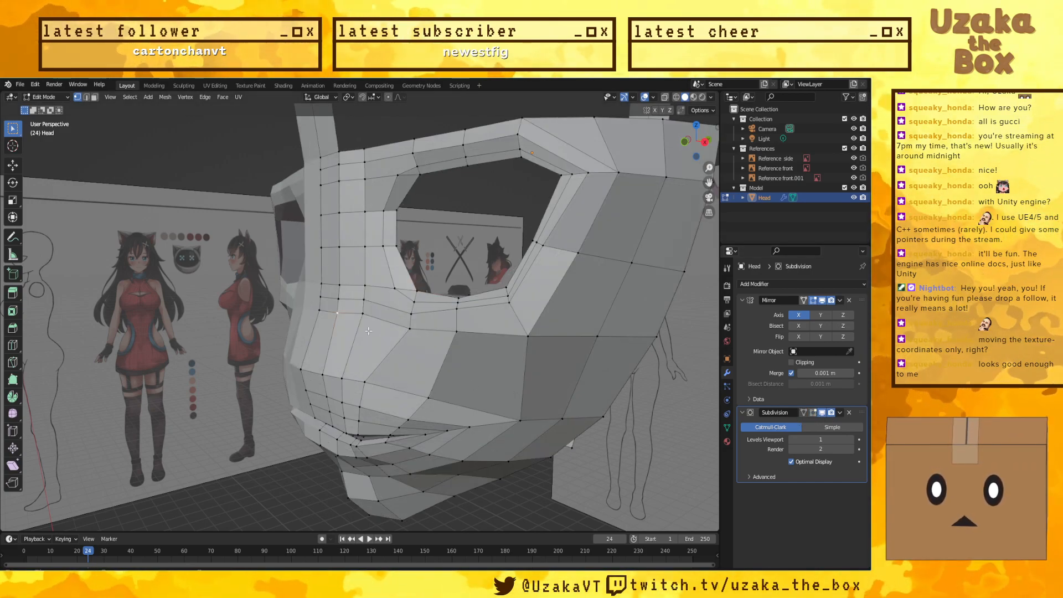
Step: In the right side view, move the two nose-side vertices just below the eye socket about 0.011 m and 0.012 m backward along Y
key("KP_3")
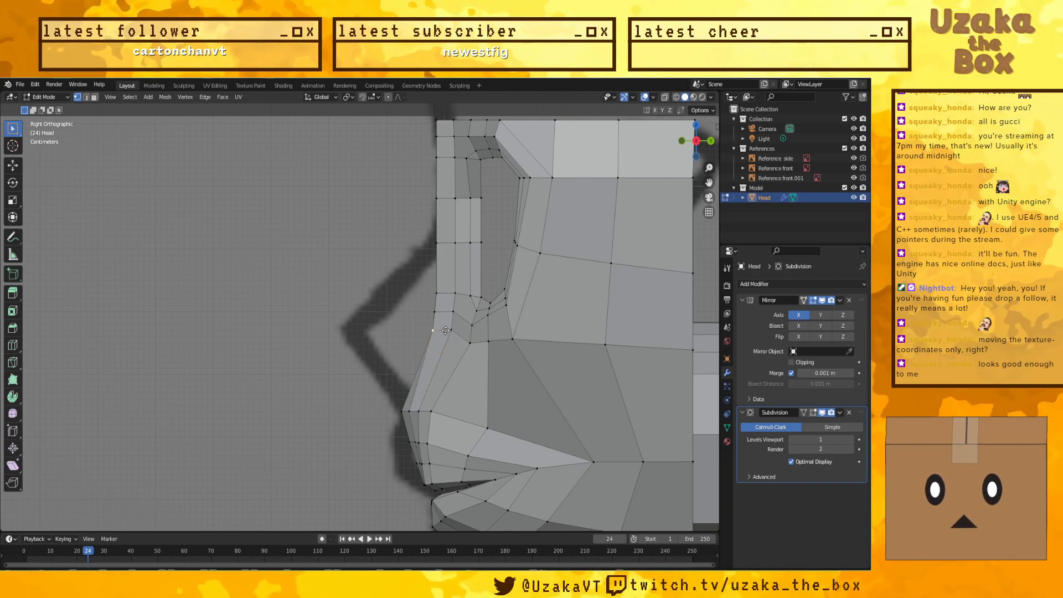
key("g")
key("y")
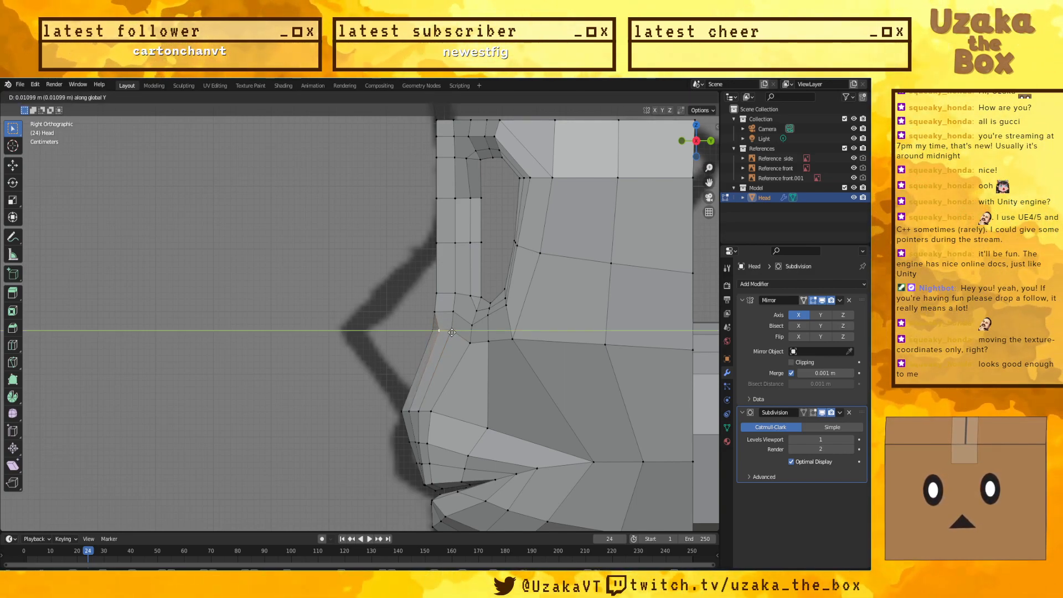
left_click(451, 333)
left_click(436, 312)
key("g")
key("y")
left_click(446, 311)
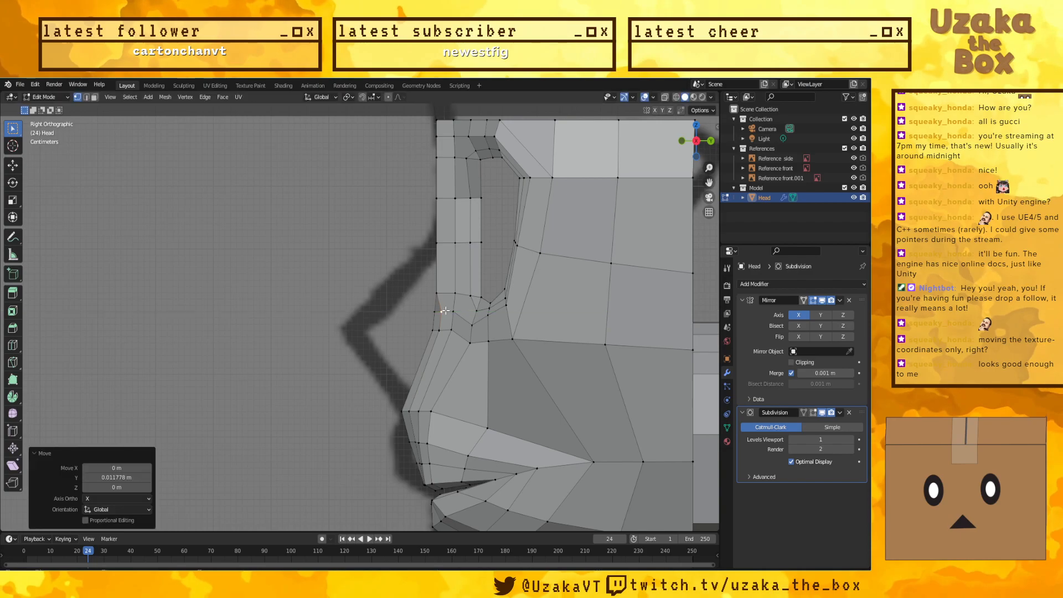
Step: Move the nose-bridge vertices at the eye socket's lower edge and mid-height backward along Y, by about 0.013 m and 0.009 m
left_click(439, 294)
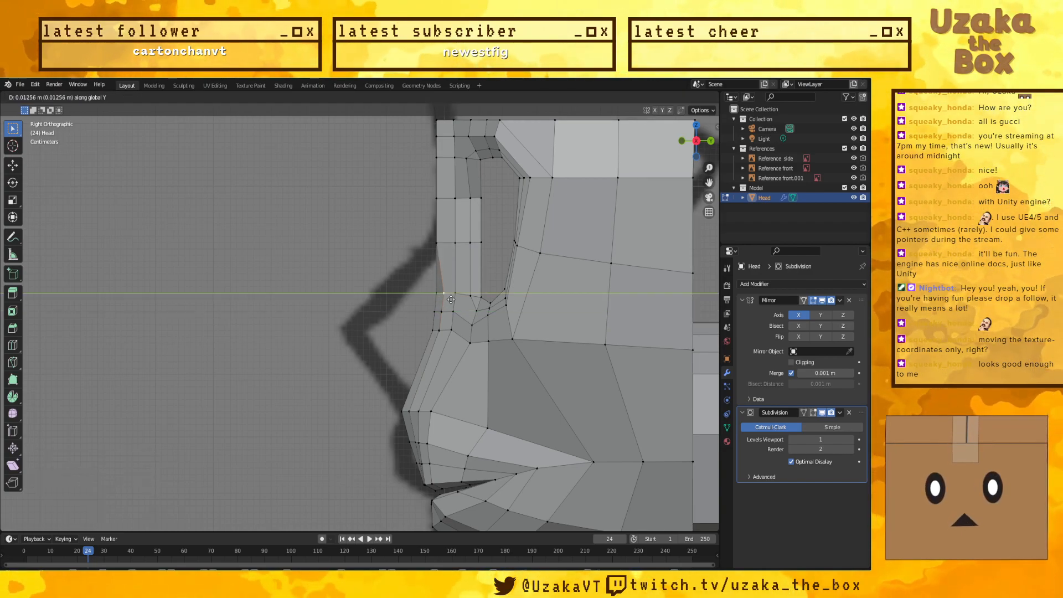
left_click(451, 300)
left_click(445, 239)
key("g")
key("y")
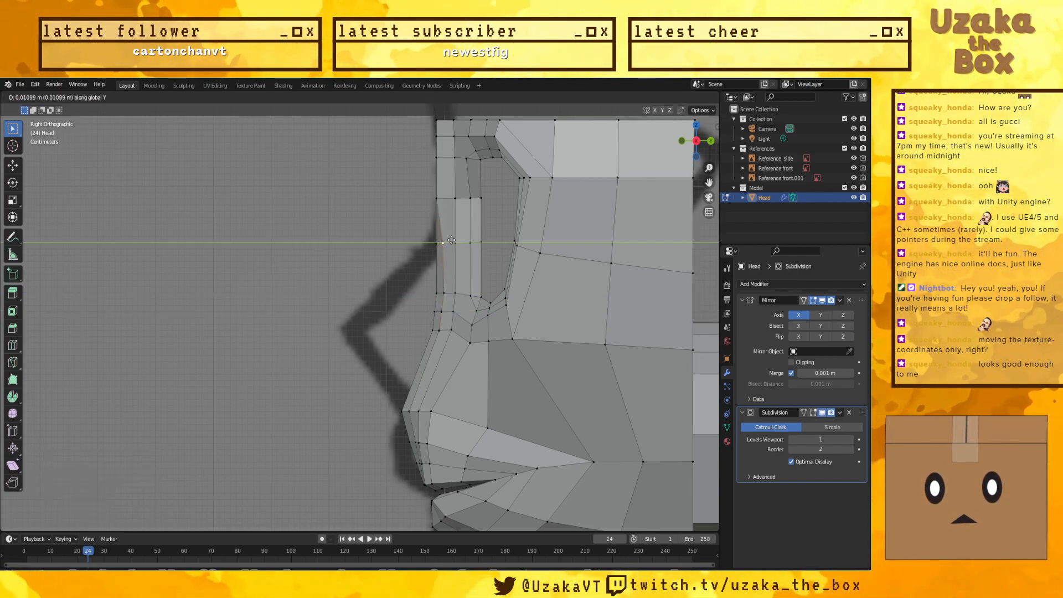
left_click(450, 236)
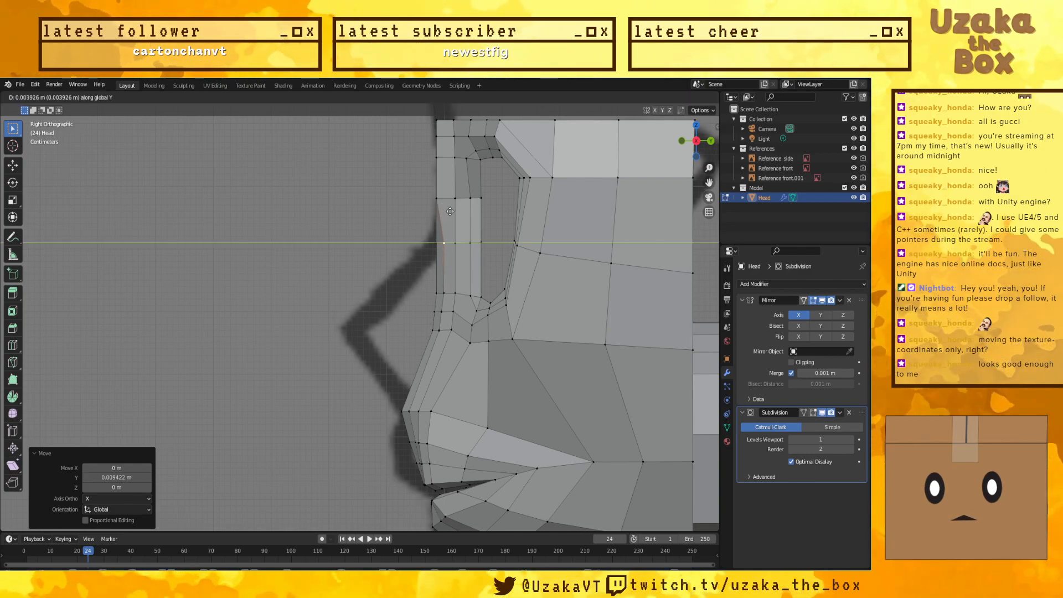
left_click(450, 210)
Step: Move the two nose-bridge vertices beside the upper half of the eye socket backward along Y, in line with those below
left_click(437, 198)
key("g")
key("y")
left_click(444, 191)
left_click(437, 157)
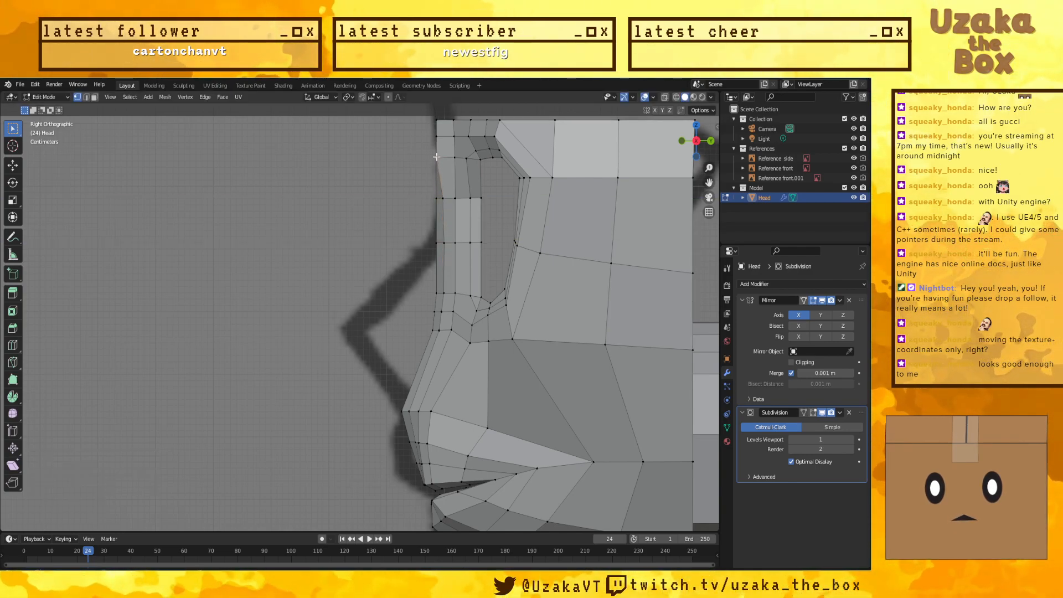
key("g")
key("y")
left_click(444, 157)
Step: Move the next nose-bridge vertex up about 0.013 m backward along Y, and align the brow-level vertex above it the same way
left_click(438, 136)
key("g")
key("y")
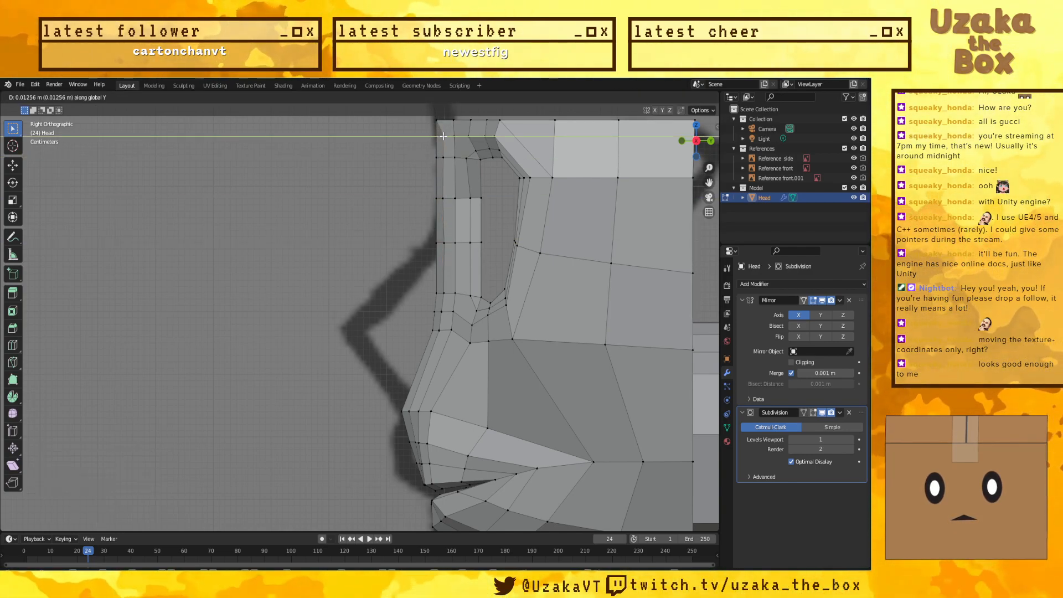
left_click(443, 136)
left_click(438, 120)
key("g")
key("y")
left_click(445, 123)
Step: In the right side view, move the lowest vertex of the forehead strip above the brow backward along Y
middle_click_drag(493, 186, 528, 227)
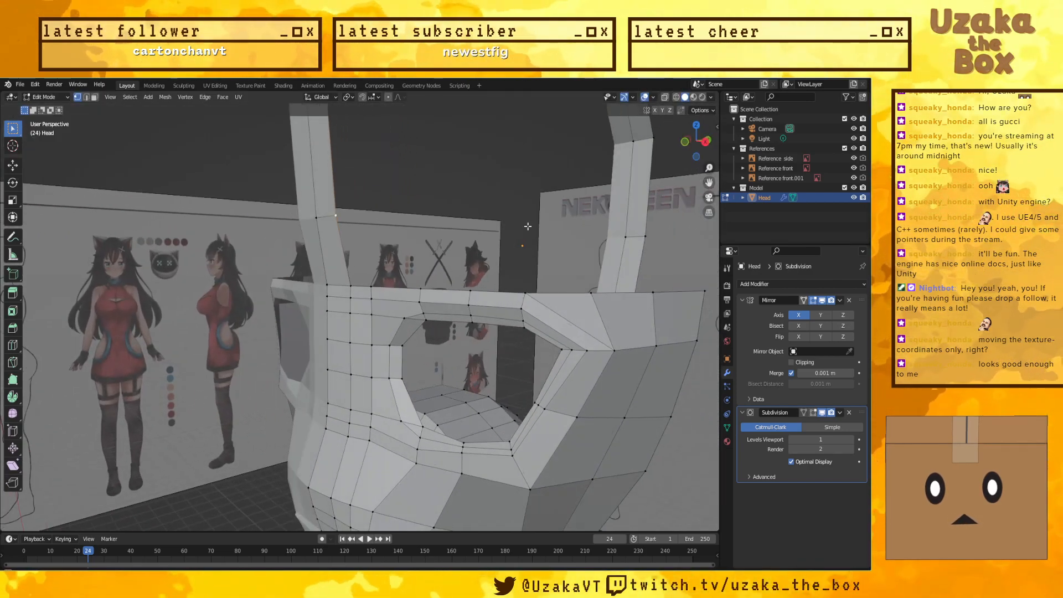
key("KP_1")
key("KP_3")
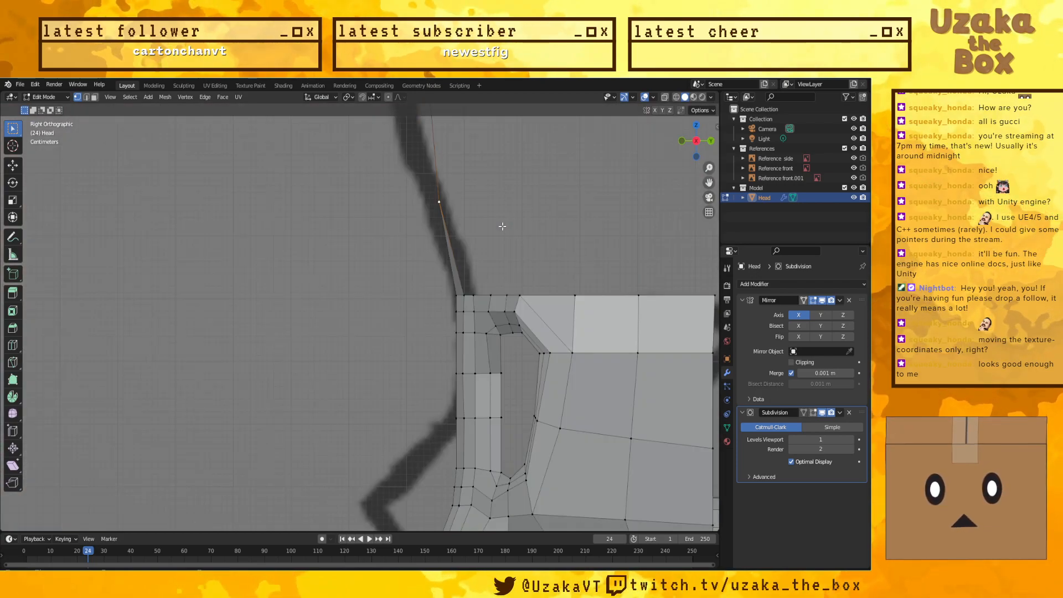
key("g")
key("y")
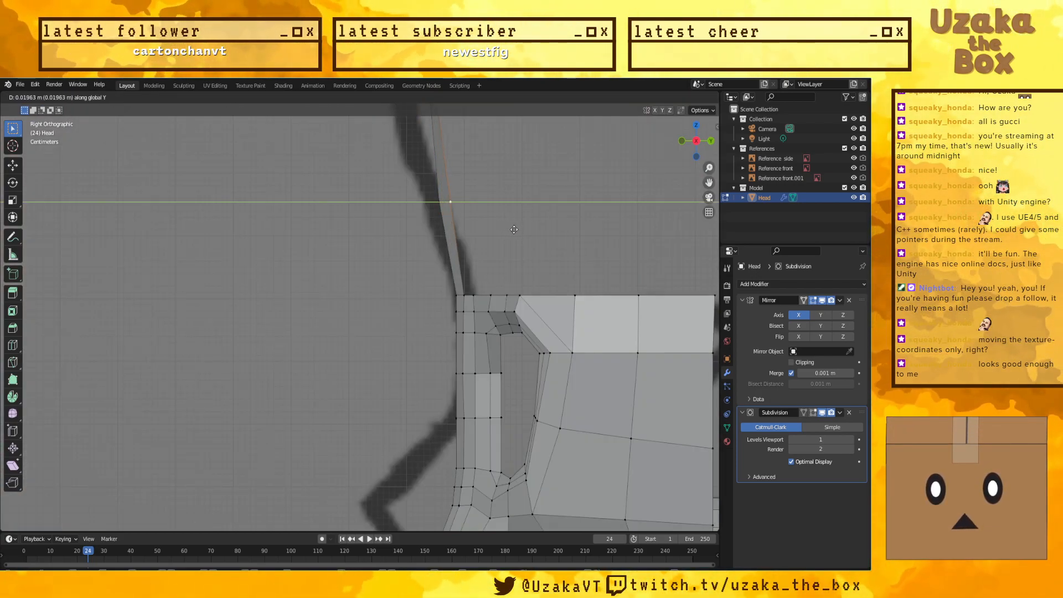
left_click(521, 230)
Step: Inset the face beside the centre line between the eye socket and the mouth by about 0.017 m for the nose
middle_click_drag(356, 392, 348, 357, "shift")
left_click(248, 322)
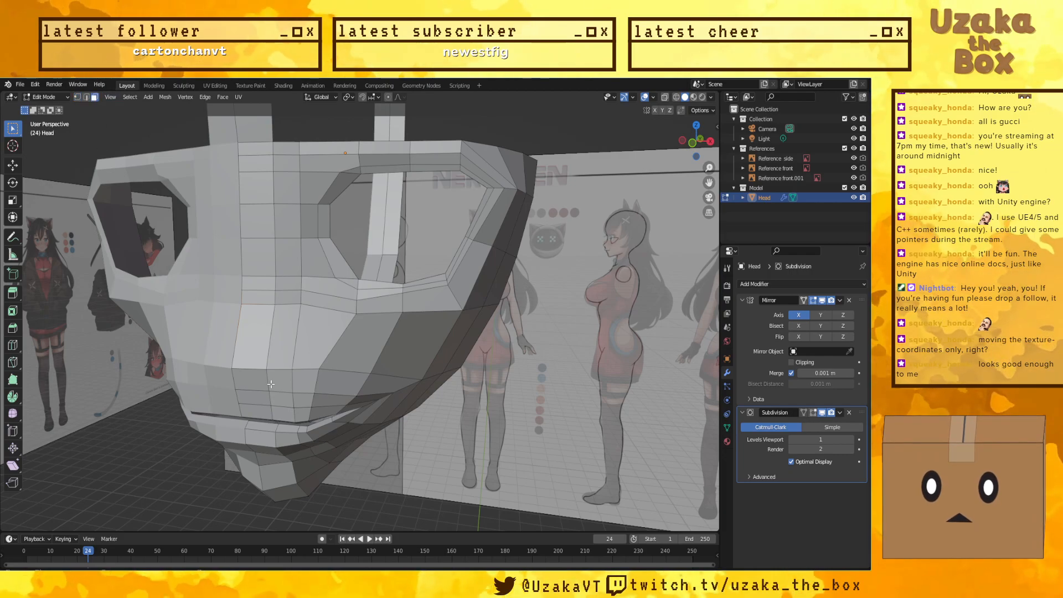
left_click(258, 344)
key("i")
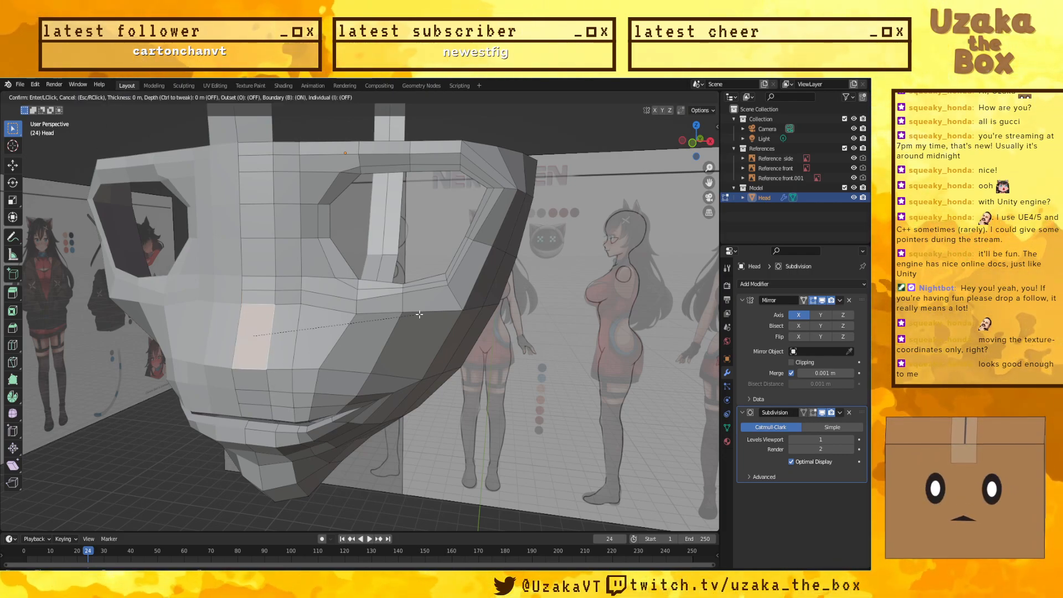
left_click(413, 315)
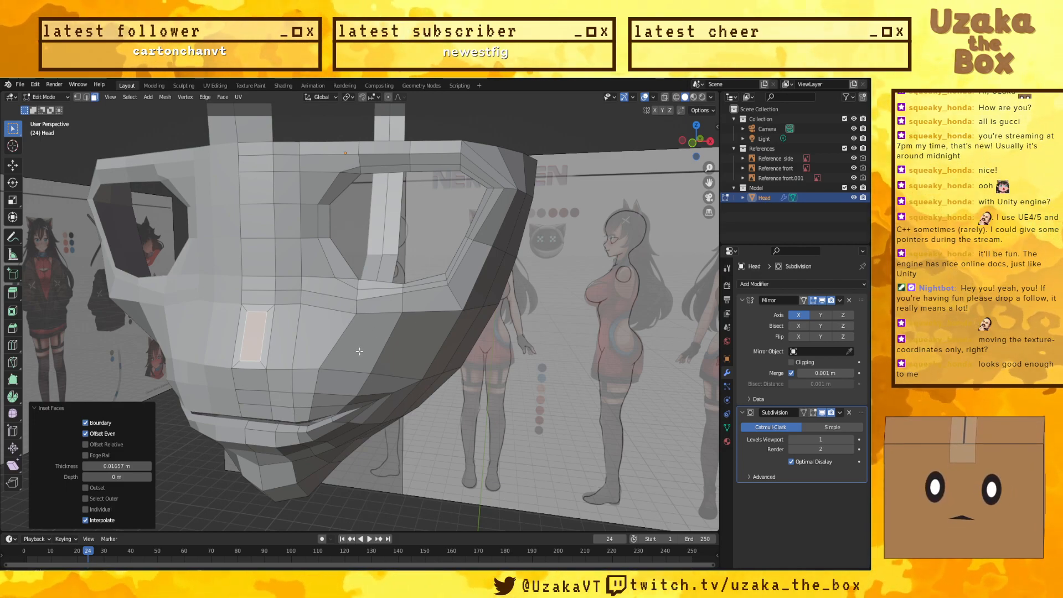
Step: Enable Clipping on the Mirror modifier and move the inset nose face about 0.023 m along X to the centre line
key("g")
key("x")
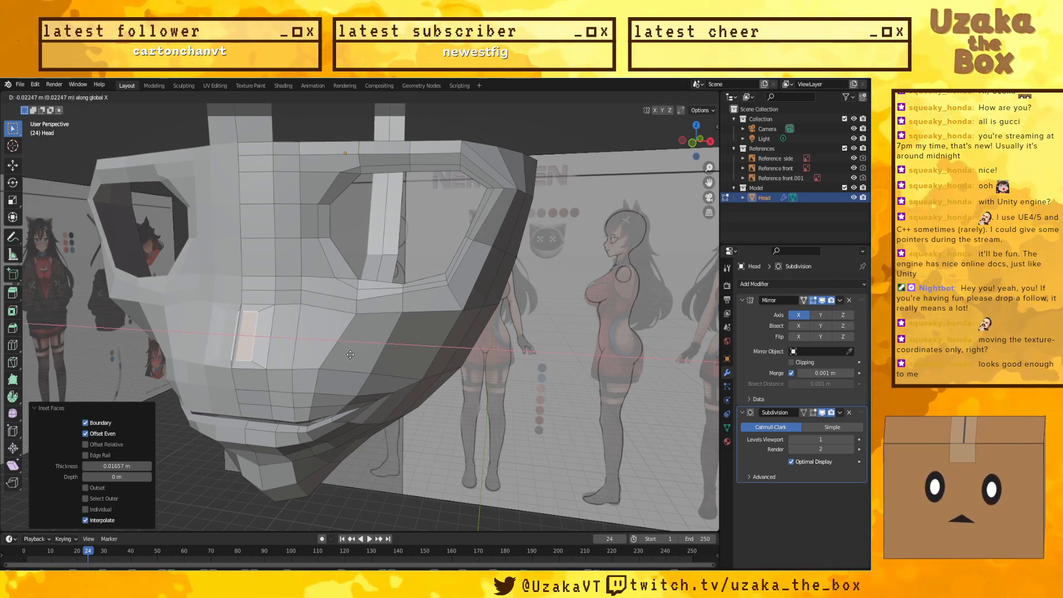
left_click(381, 365)
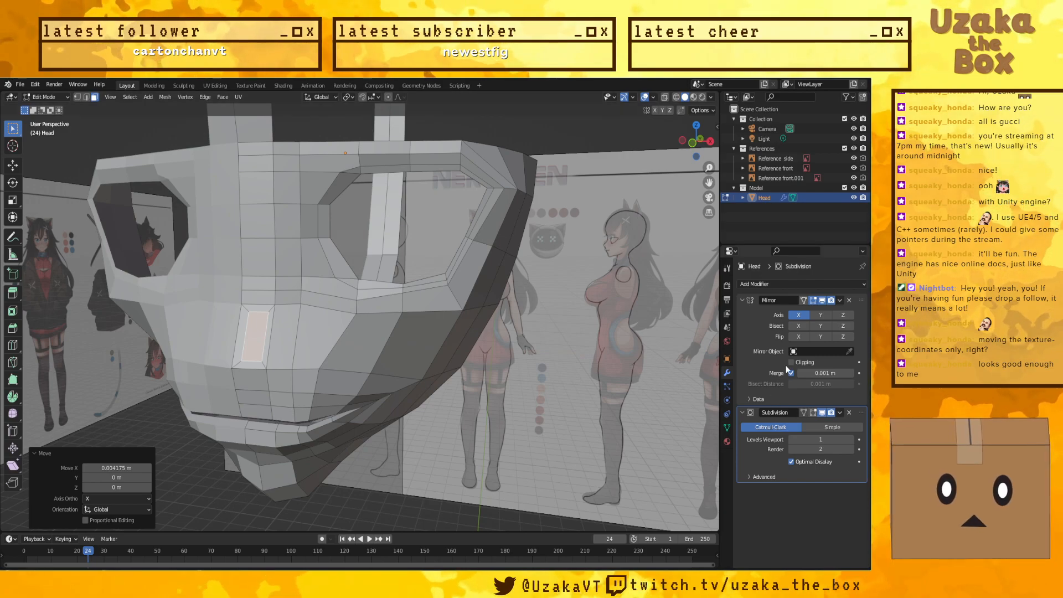
key("g")
key("x")
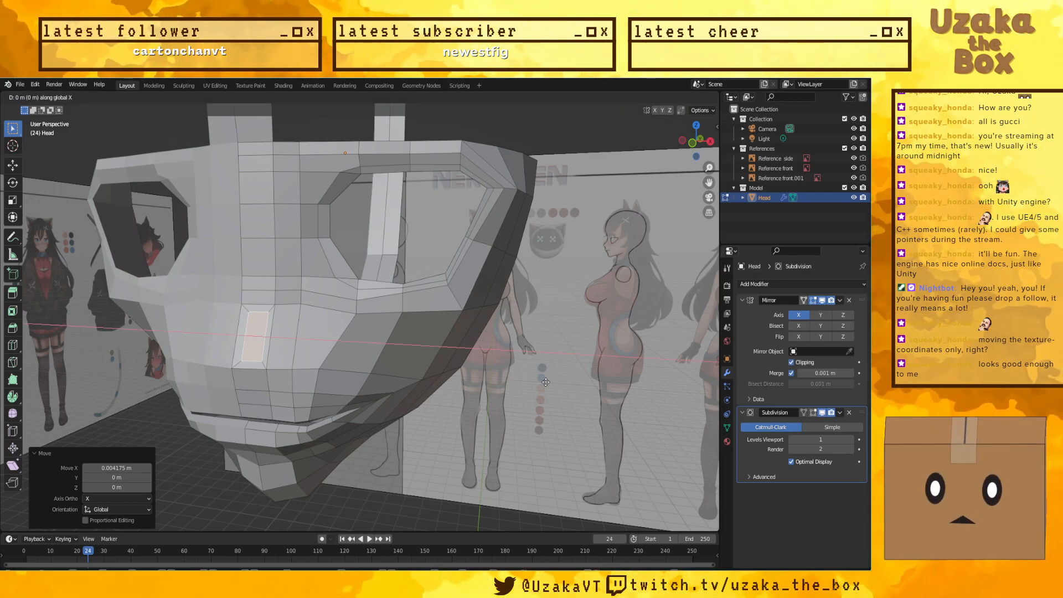
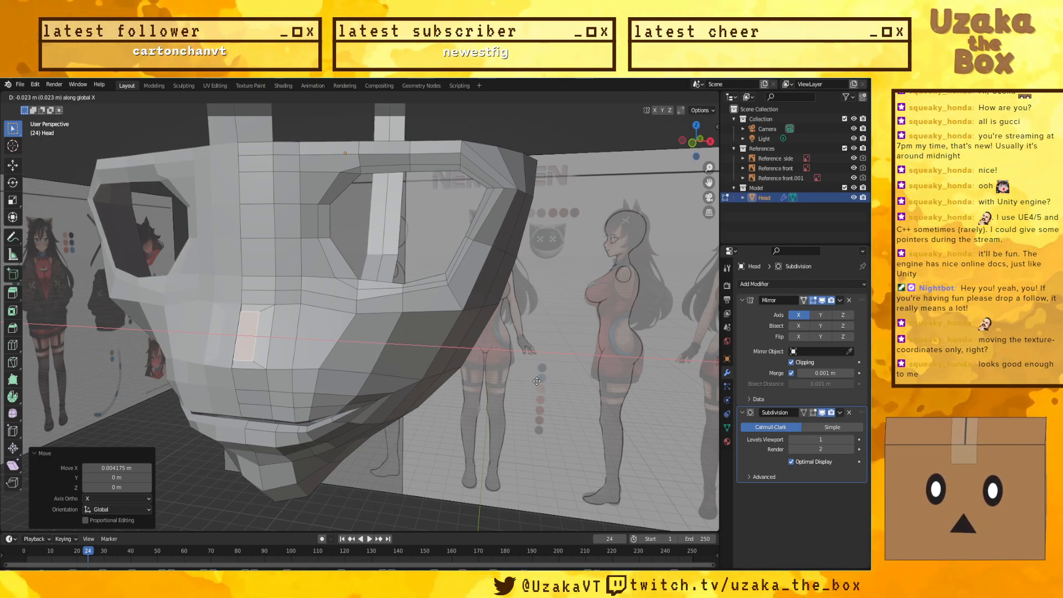
left_click(537, 381)
Step: Move the inset nose face about 0.020 m forward along Y and compare it with the side reference
middle_click_drag(537, 381, 462, 385)
key("g")
key("y")
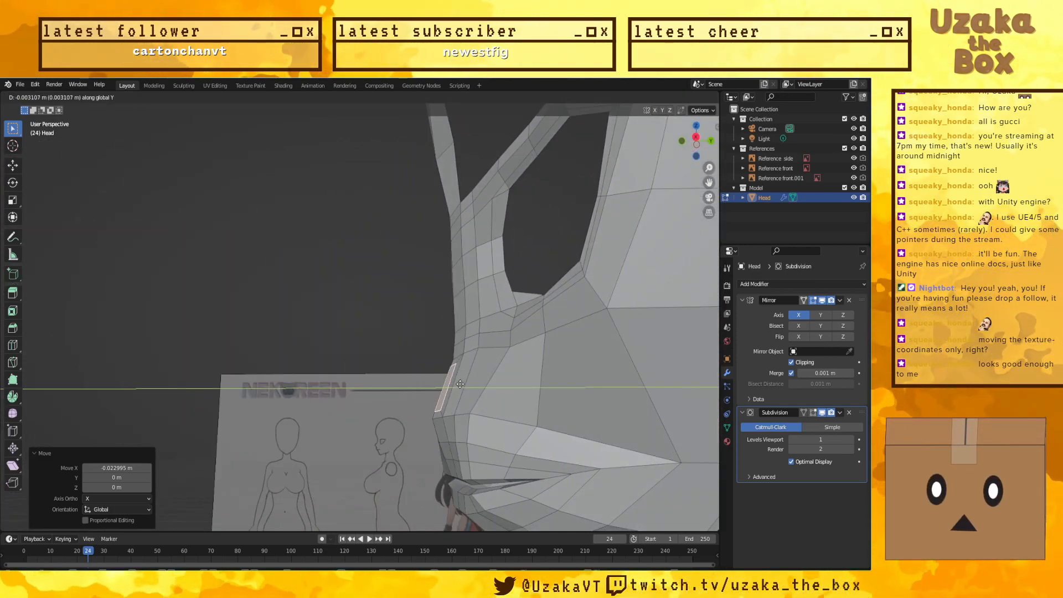
left_click(454, 382)
key("KP_3")
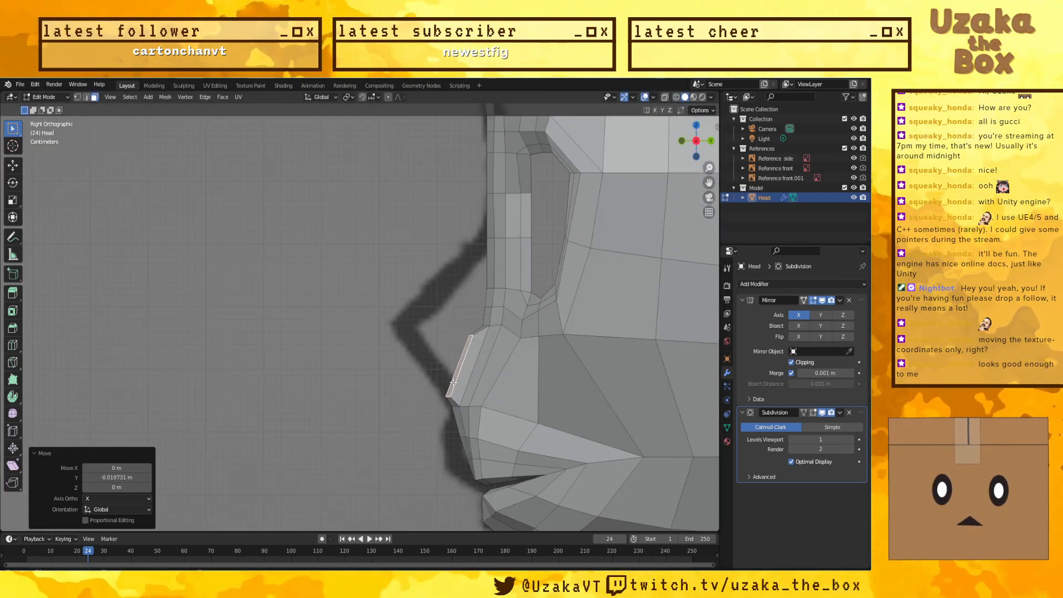
Step: Subdivide the inset nose face with one cut
middle_click_drag(310, 361, 381, 369)
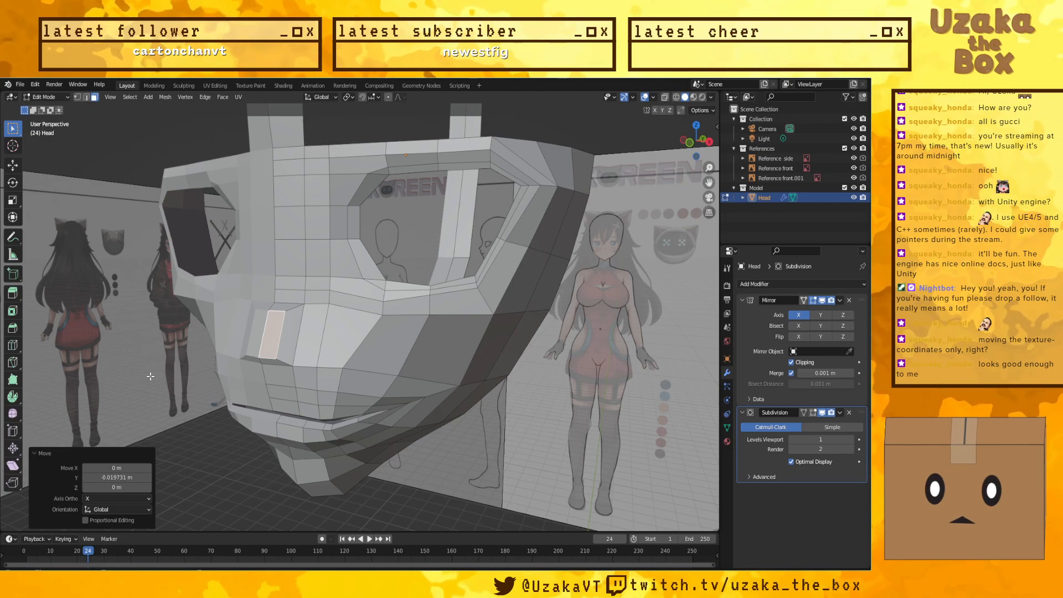
left_click(218, 414)
middle_click_drag(219, 414, 174, 341)
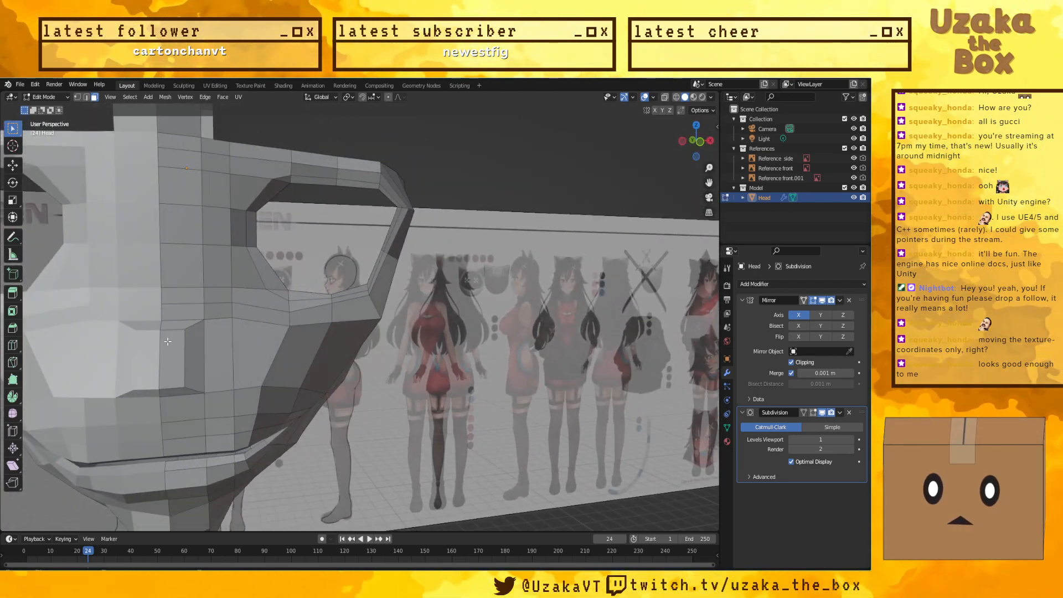
left_click(176, 361)
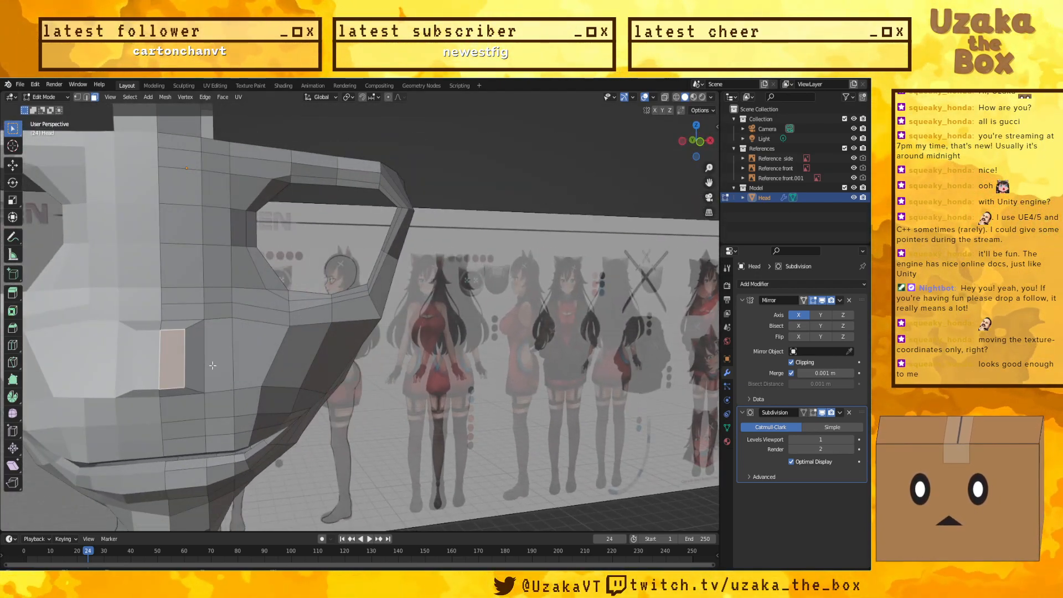
left_click(78, 97)
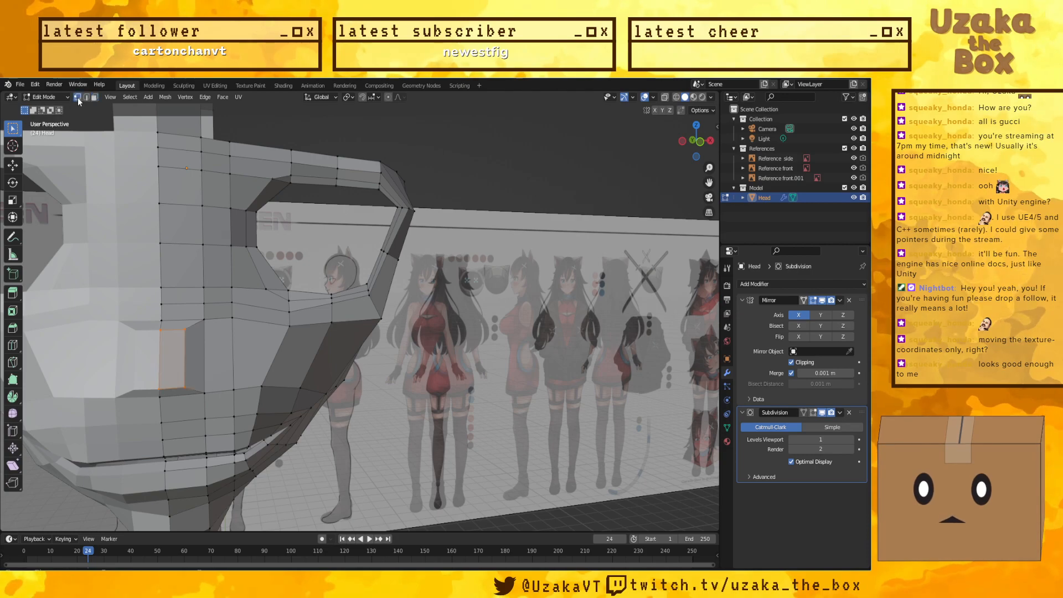
right_click(390, 347)
left_click(420, 351)
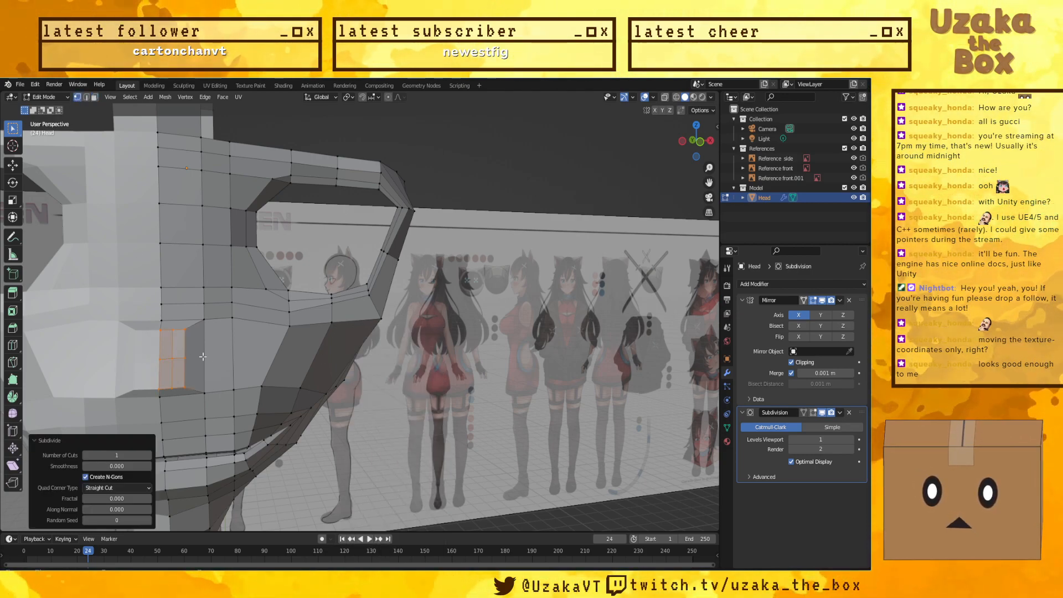
left_click(162, 358)
key("KP_3")
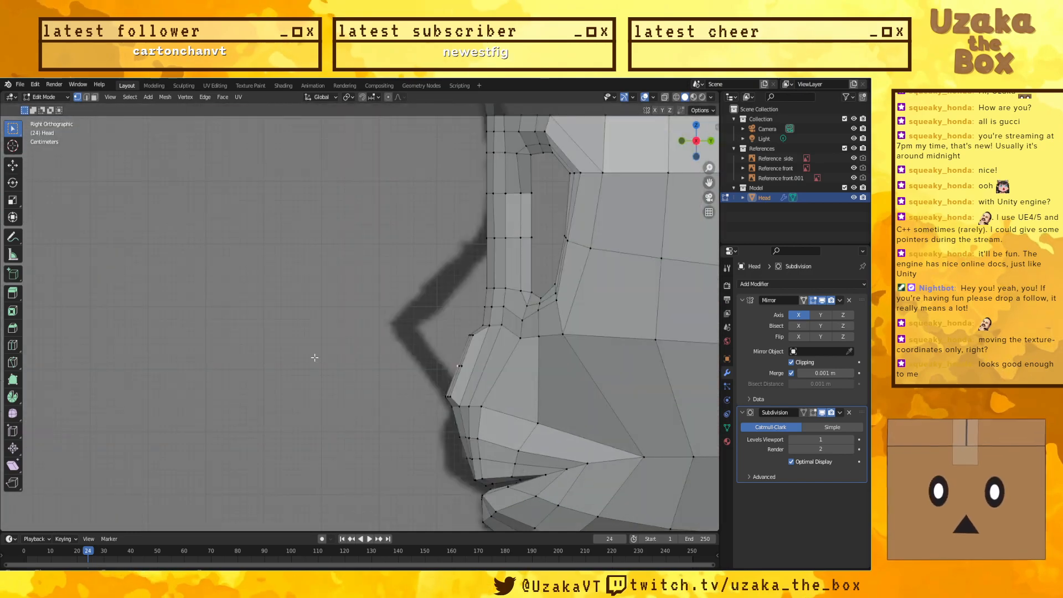
key("g")
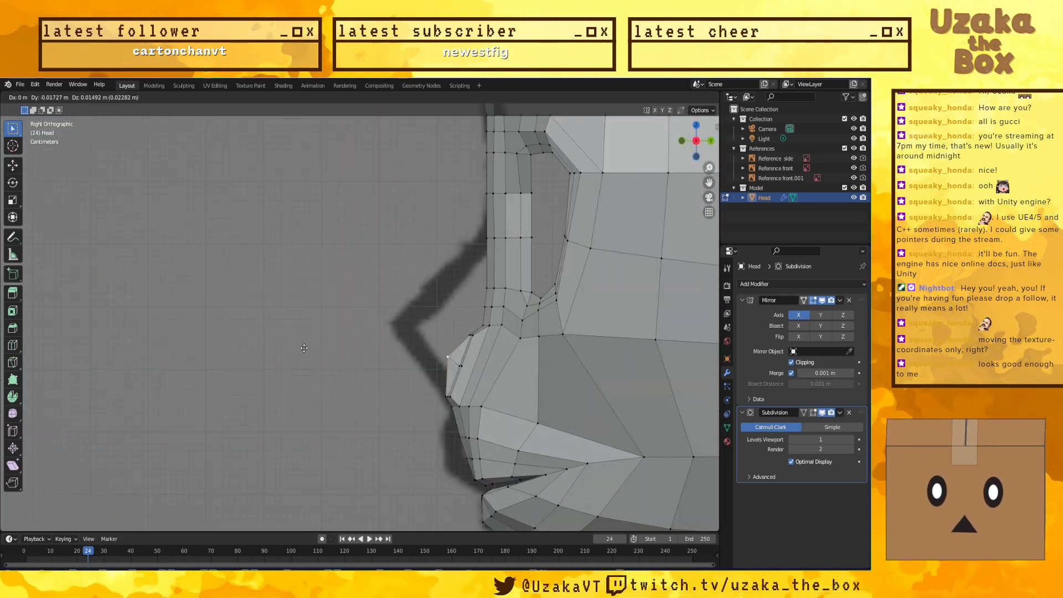
left_click(339, 361)
middle_click_drag(340, 361, 419, 397)
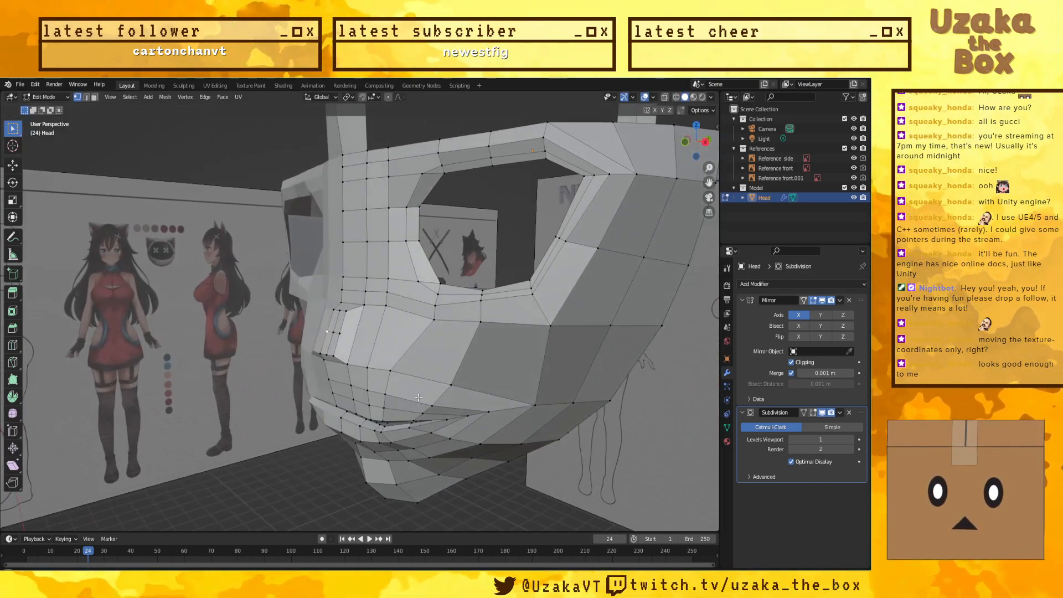
Step: Move the nose-tip vertex about 0.042 m forward and 0.020 m up, and extend the tip another 0.016 m forward and 0.007 m up
key("KP_3")
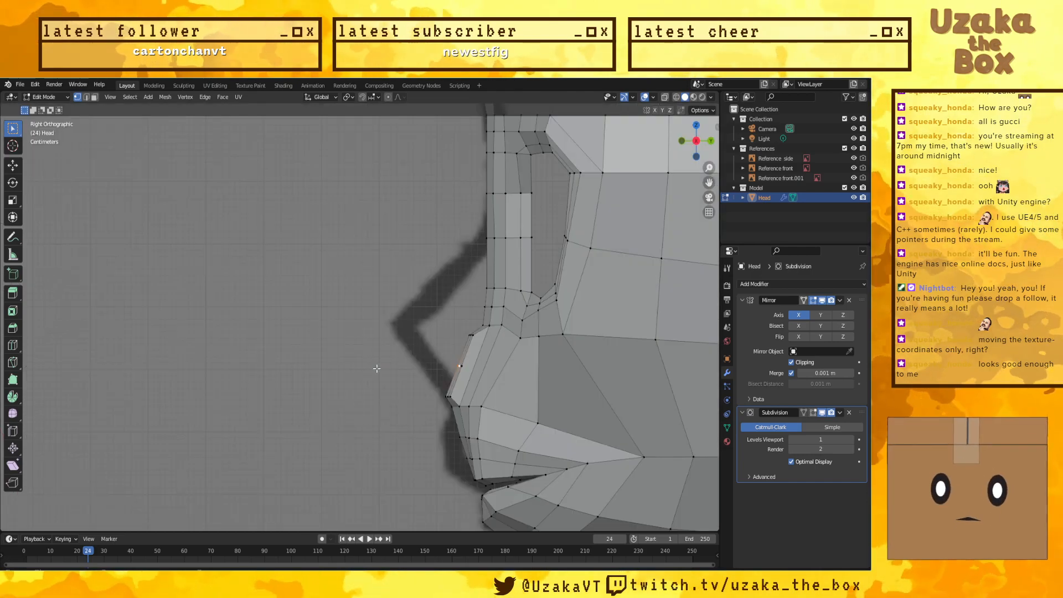
key("g")
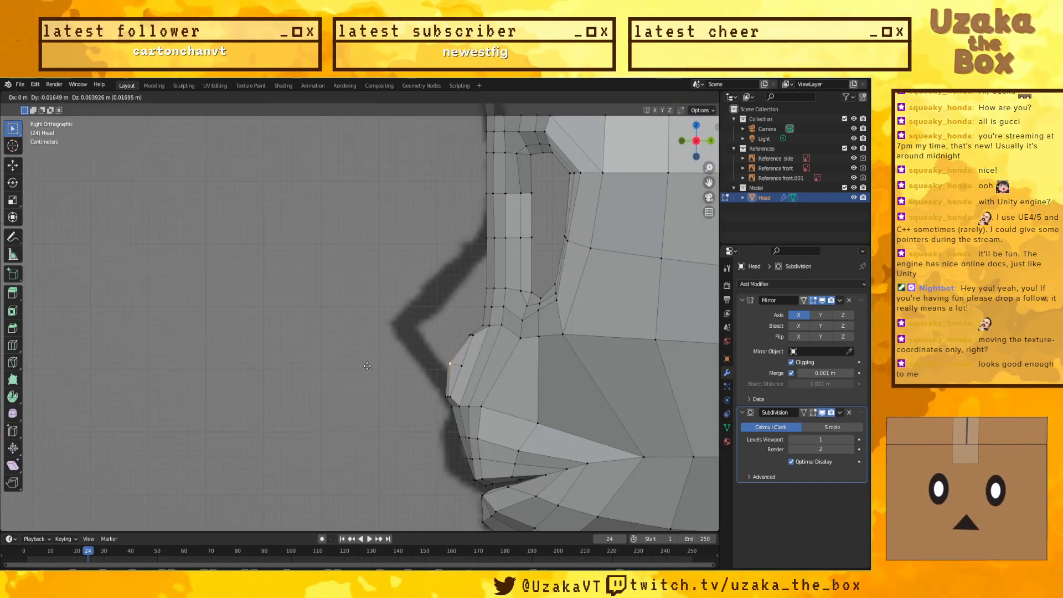
left_click(356, 356)
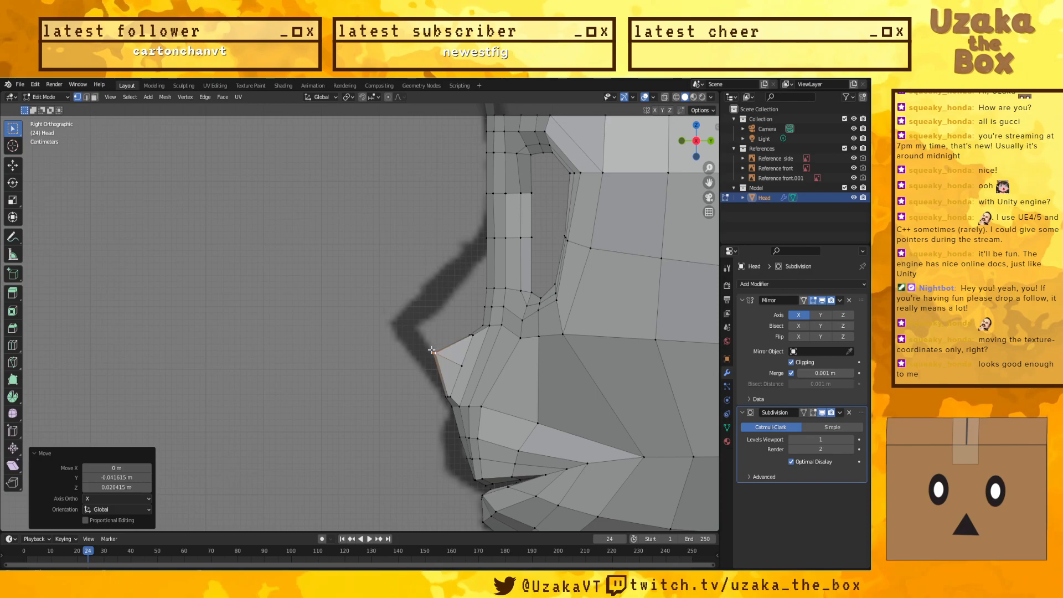
key("g")
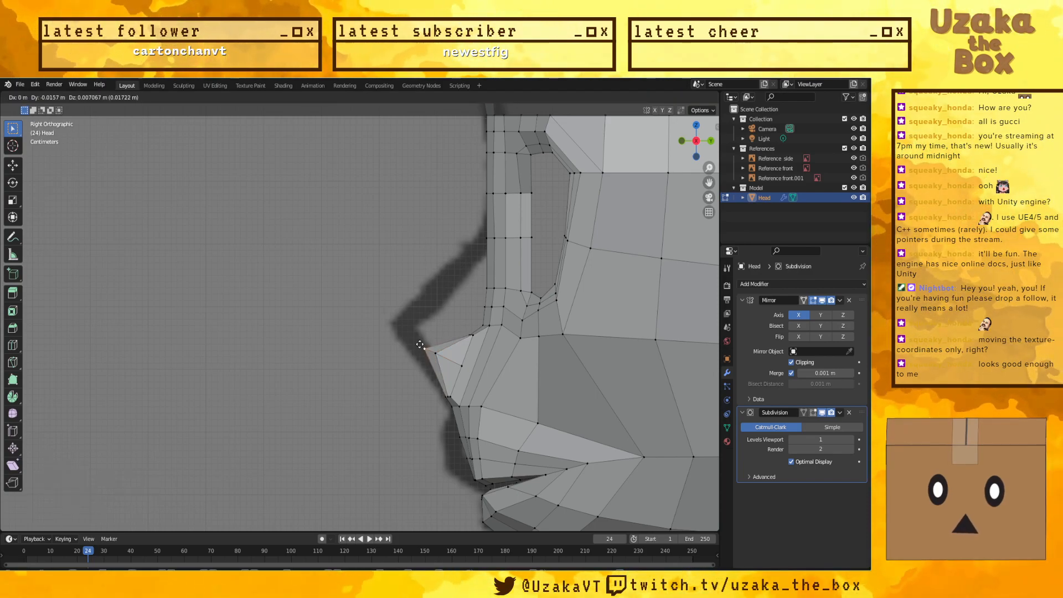
left_click(420, 344)
middle_click_drag(360, 366, 427, 428)
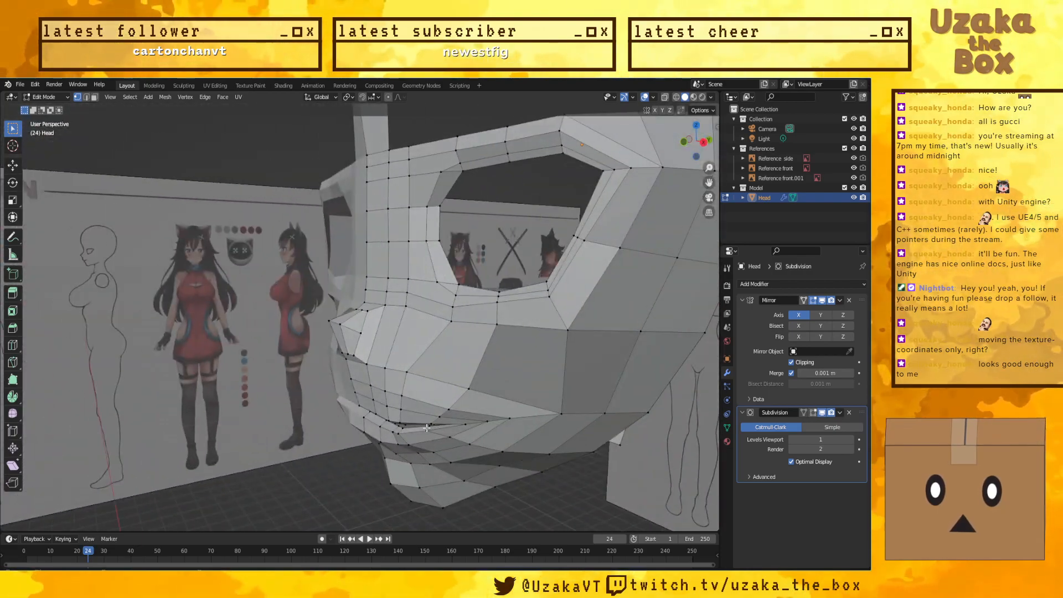
Step: Show the Subdivision modifier on the editing cage and move the nose tip farther forward and up toward the side reference
left_click(804, 413)
middle_click_drag(343, 333, 277, 325)
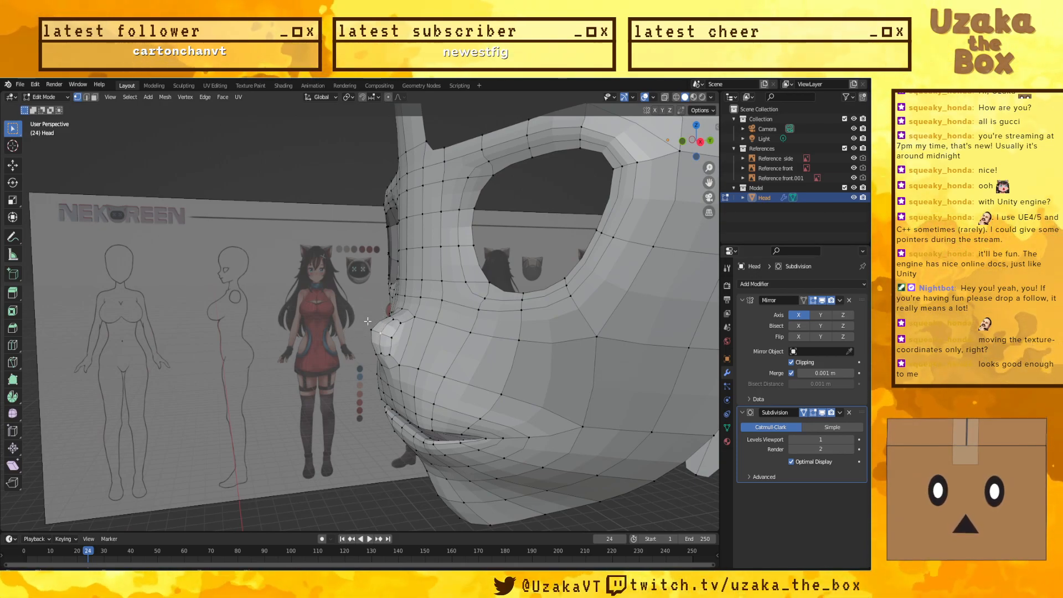
key("KP_3")
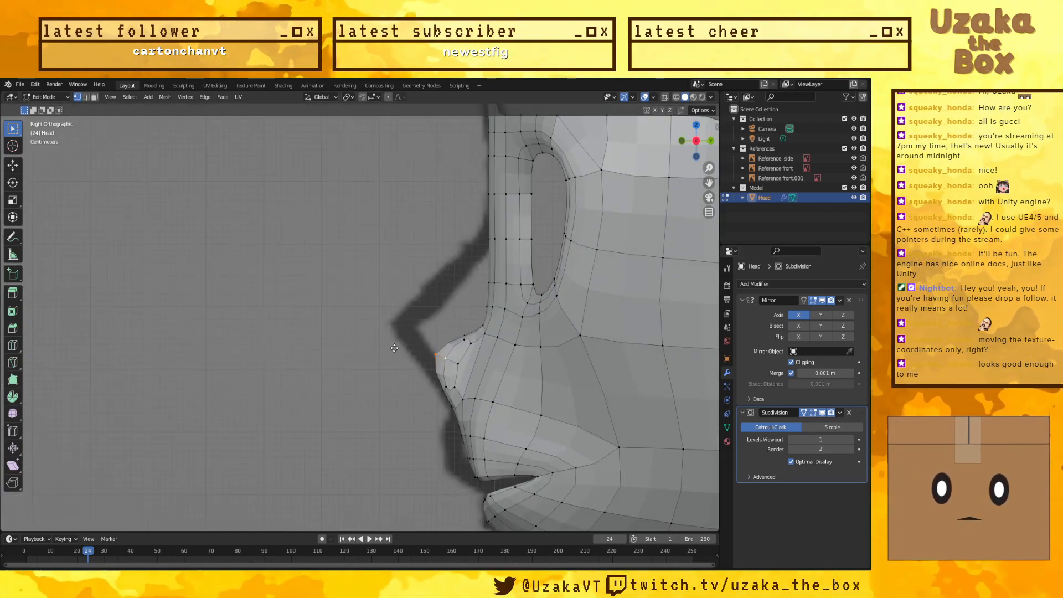
key("g")
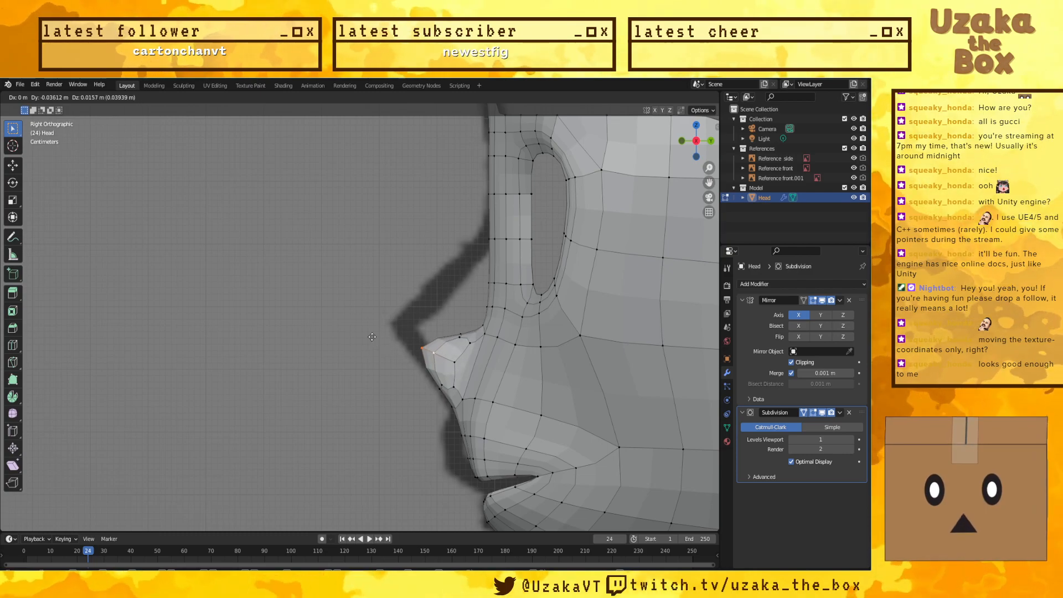
left_click(361, 332)
middle_click_drag(361, 332, 481, 334)
left_click(397, 290)
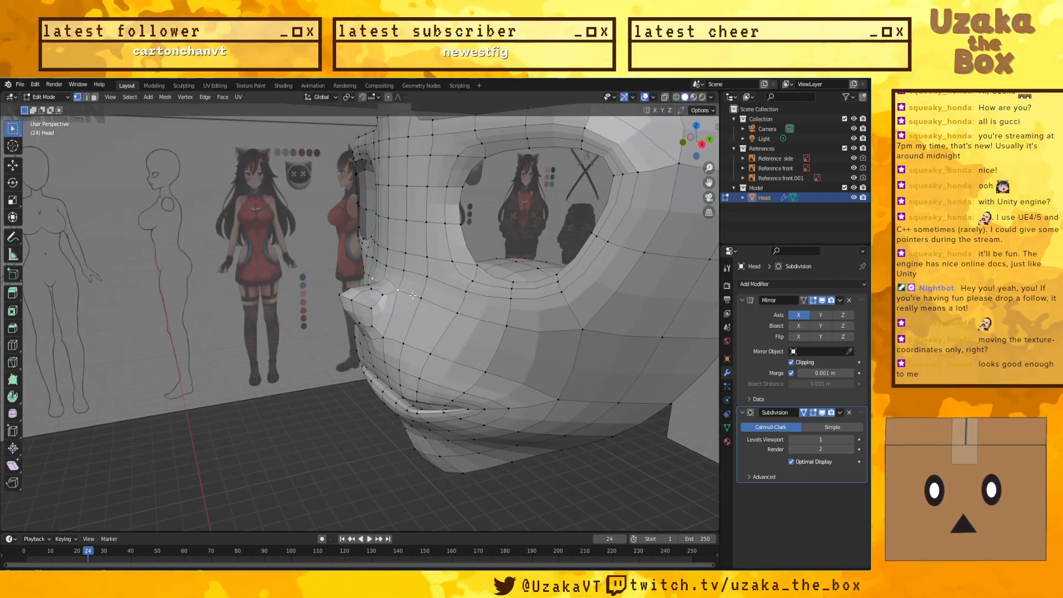
key("KP_3")
key("g")
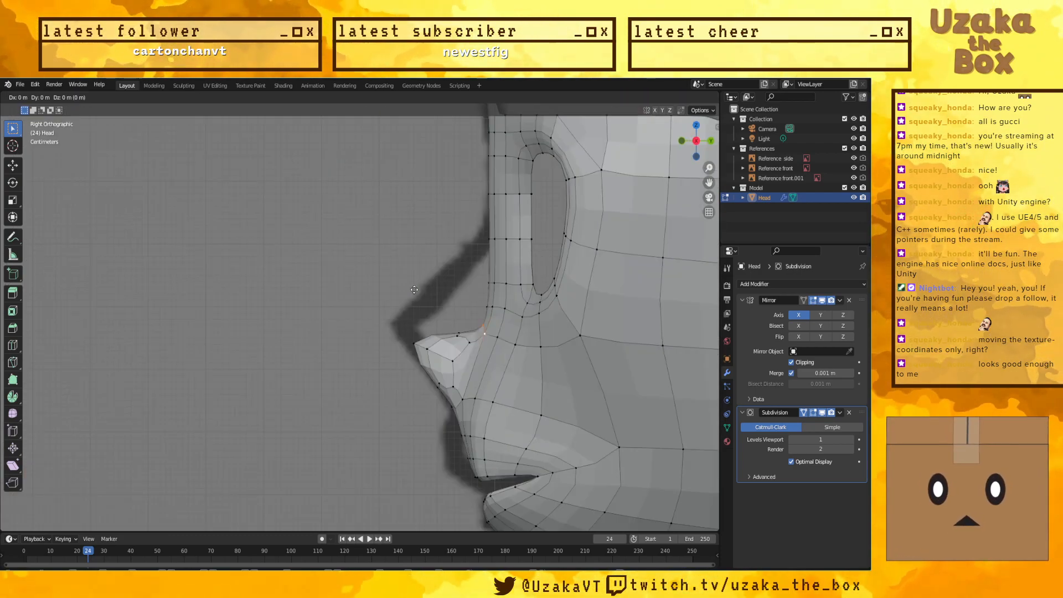
key("z")
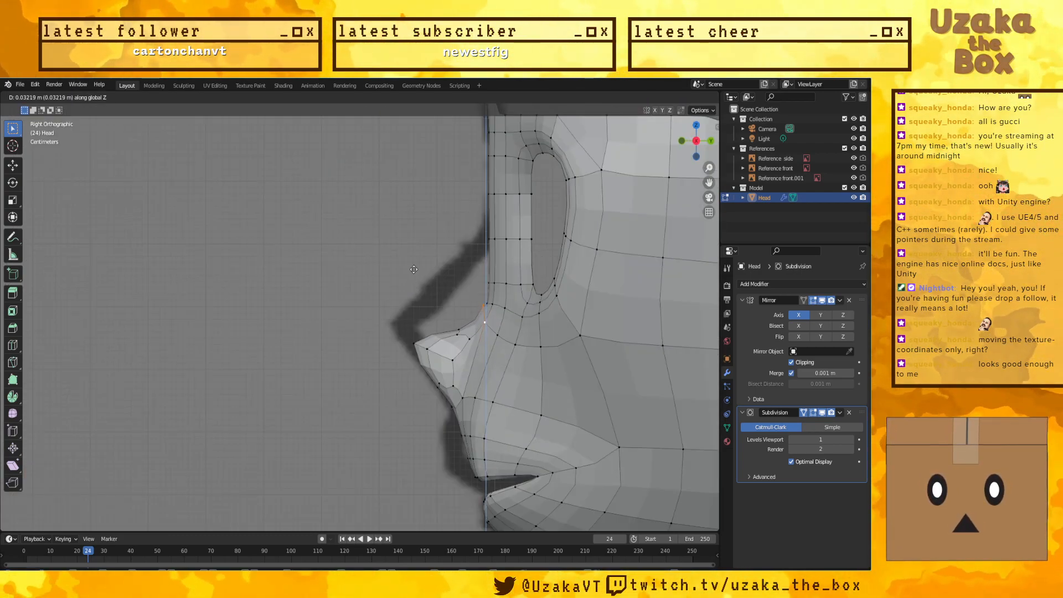
left_click(364, 297)
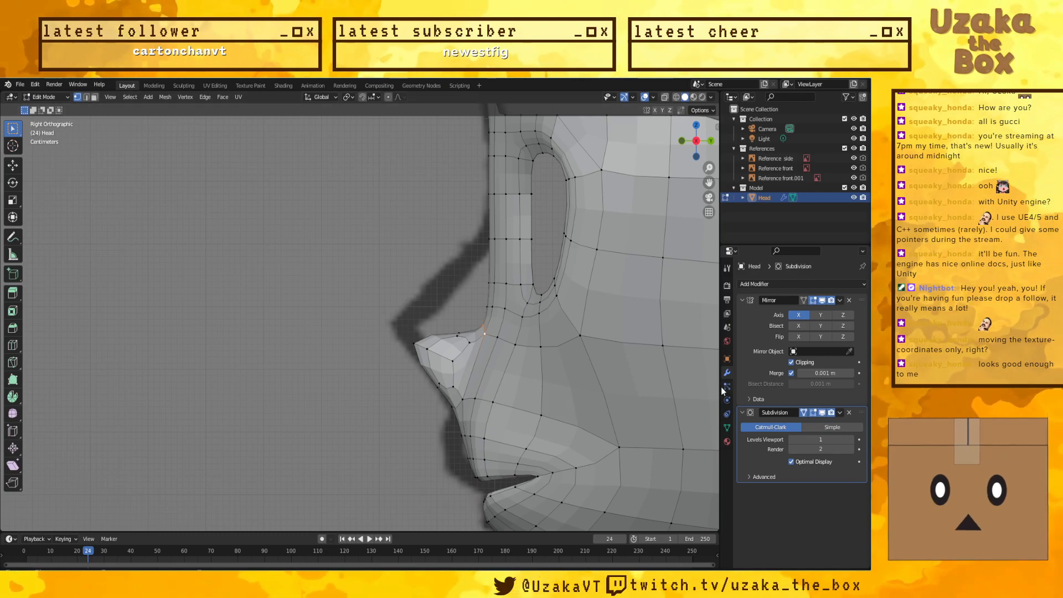
Step: Reposition the vertex on the nose's upper ridge to follow the profile in the side reference
key("g")
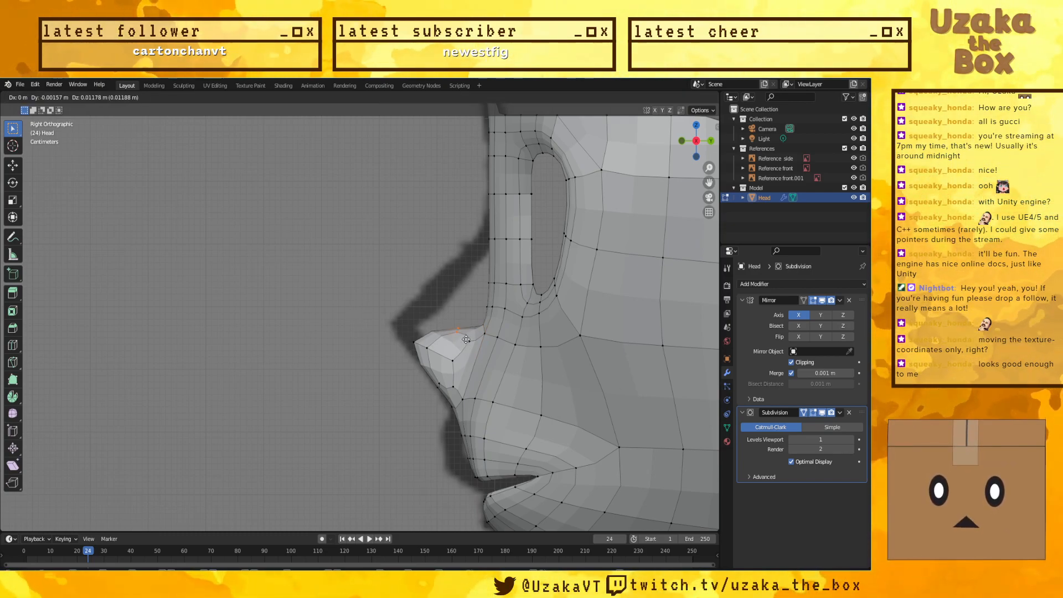
left_click(467, 359)
middle_click_drag(460, 322, 428, 251)
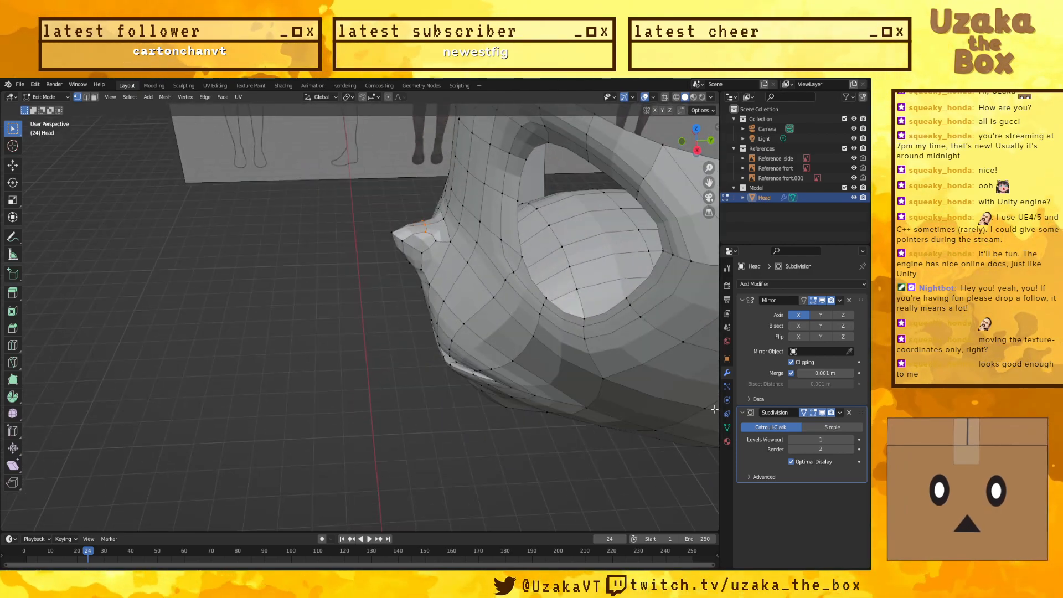
Step: Turn off the Subdivision modifier's edit-mode display and adjust the height of the upper nose vertex along Z
left_click(814, 413)
middle_click_drag(420, 298, 183, 289)
left_click(161, 301)
key("g")
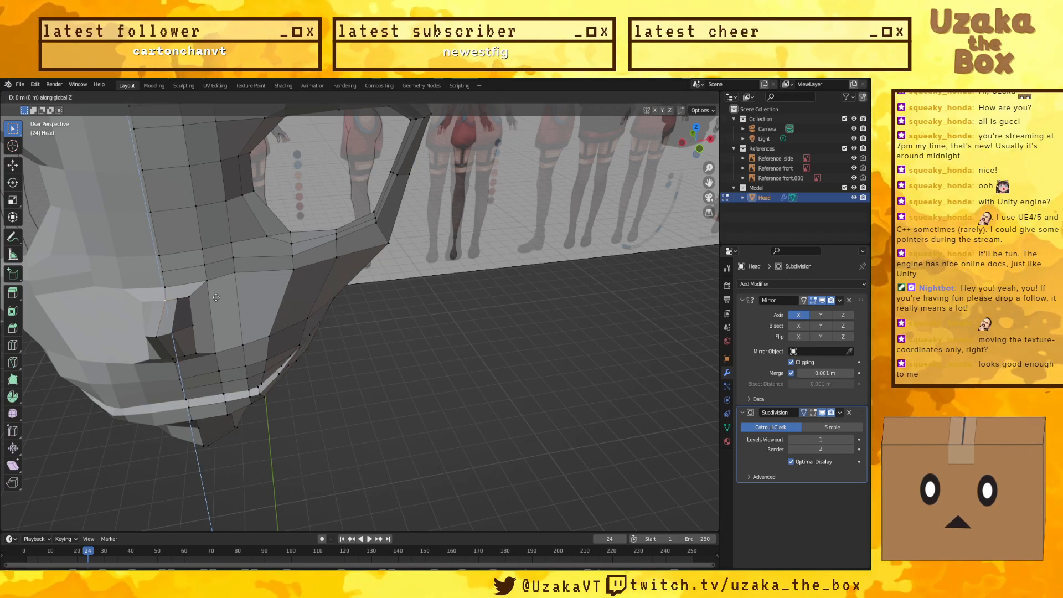
left_click(207, 319)
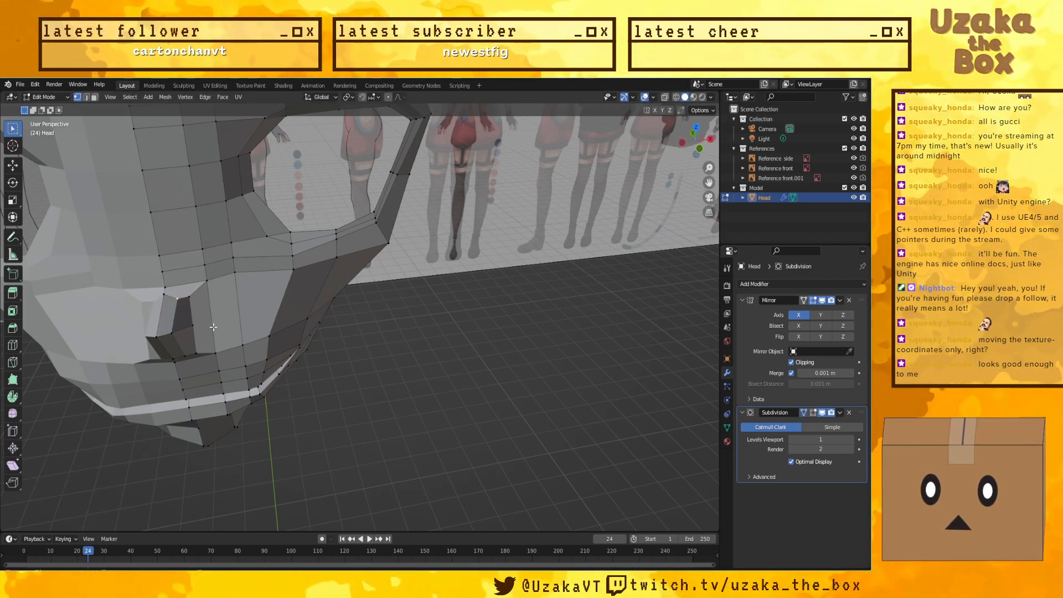
Step: Raise the upper nose vertex on the centre line about 0.003 m and lower its outer neighbour about 0.0066 m along Z
middle_click_drag(207, 319, 174, 311)
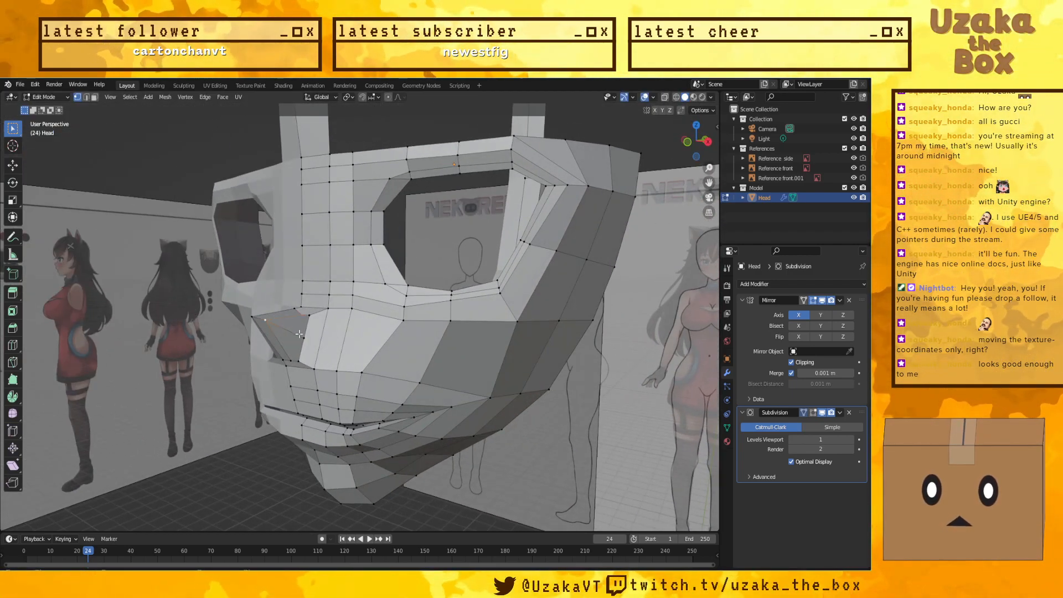
right_click(313, 313)
left_click(310, 365)
middle_click_drag(309, 364, 287, 277)
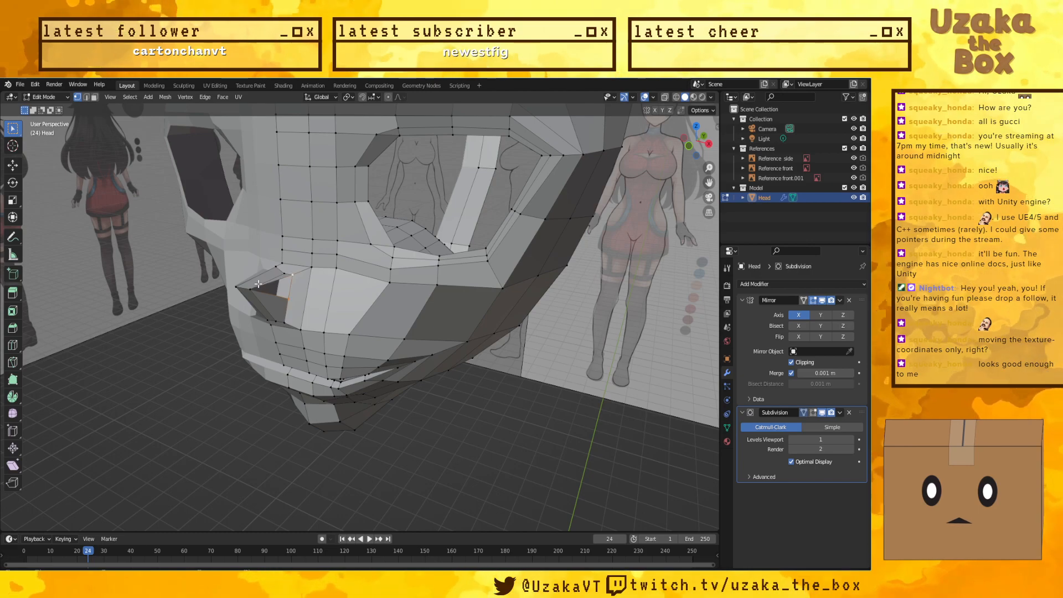
middle_click_drag(289, 304, 181, 315)
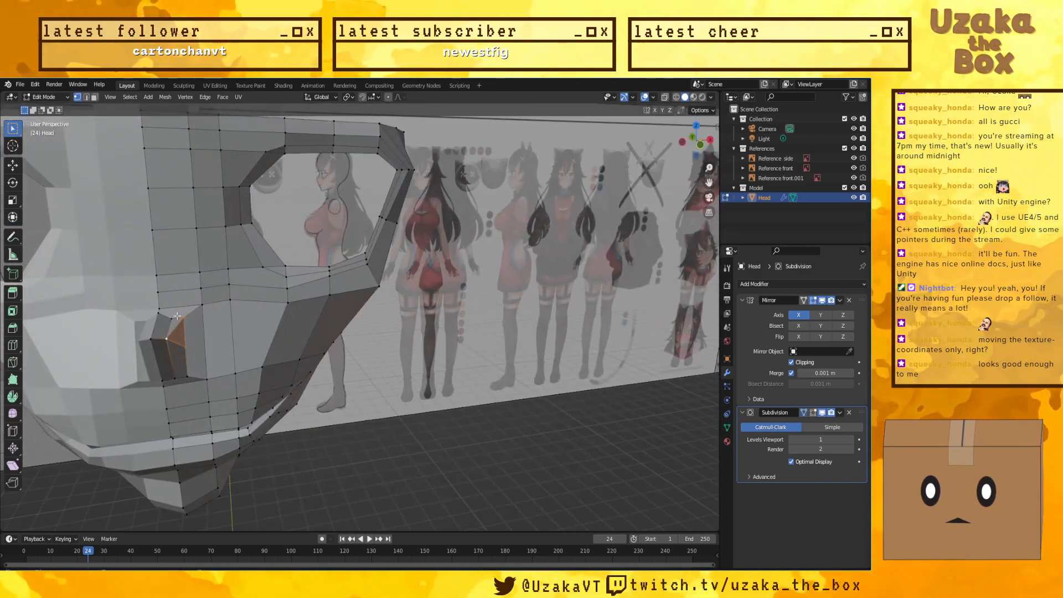
key("g")
key("z")
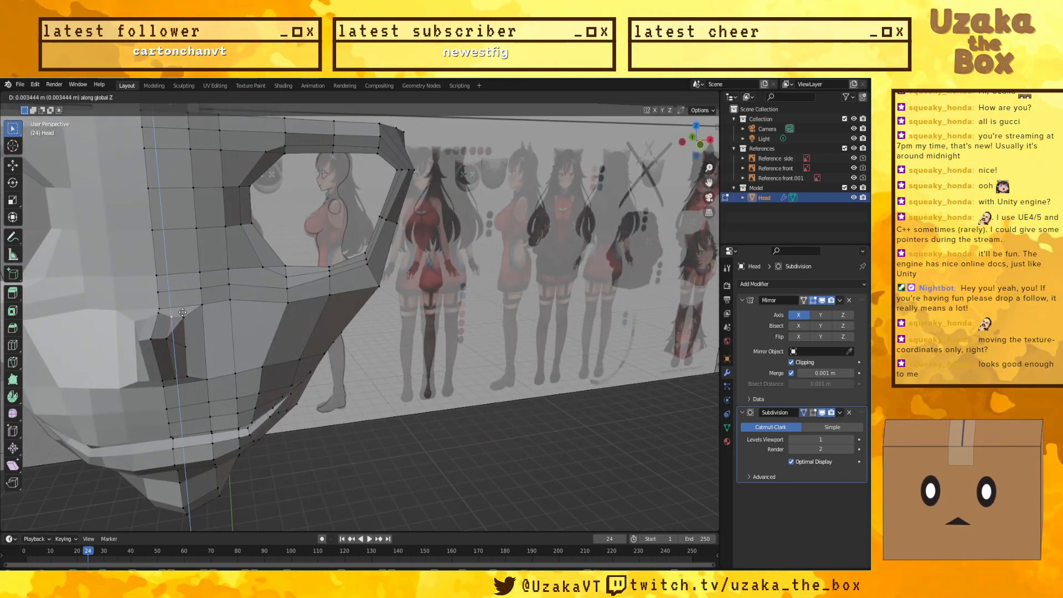
left_click(183, 311)
key("g")
key("z")
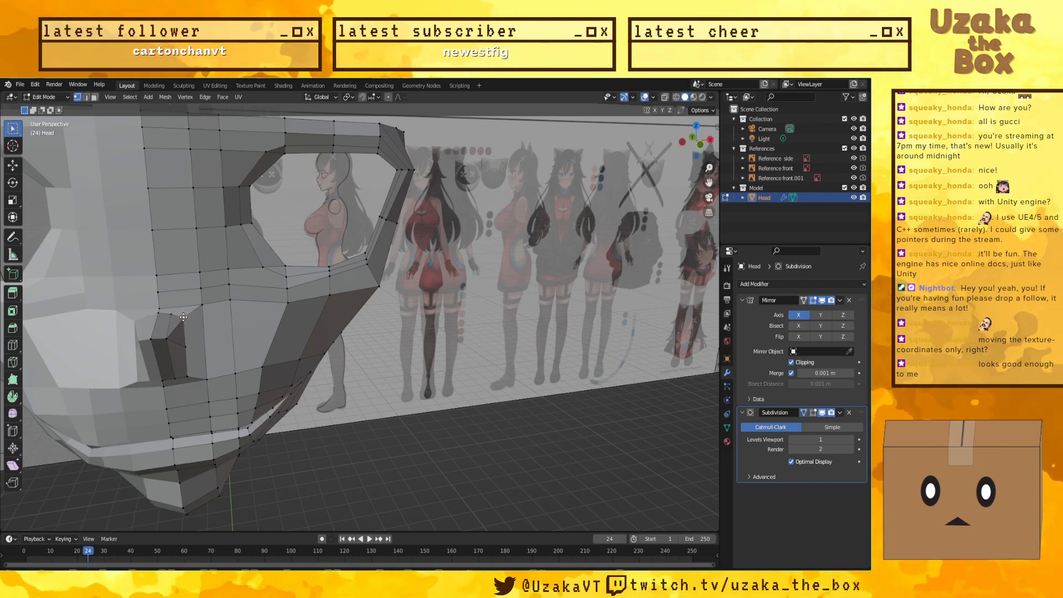
left_click(185, 320)
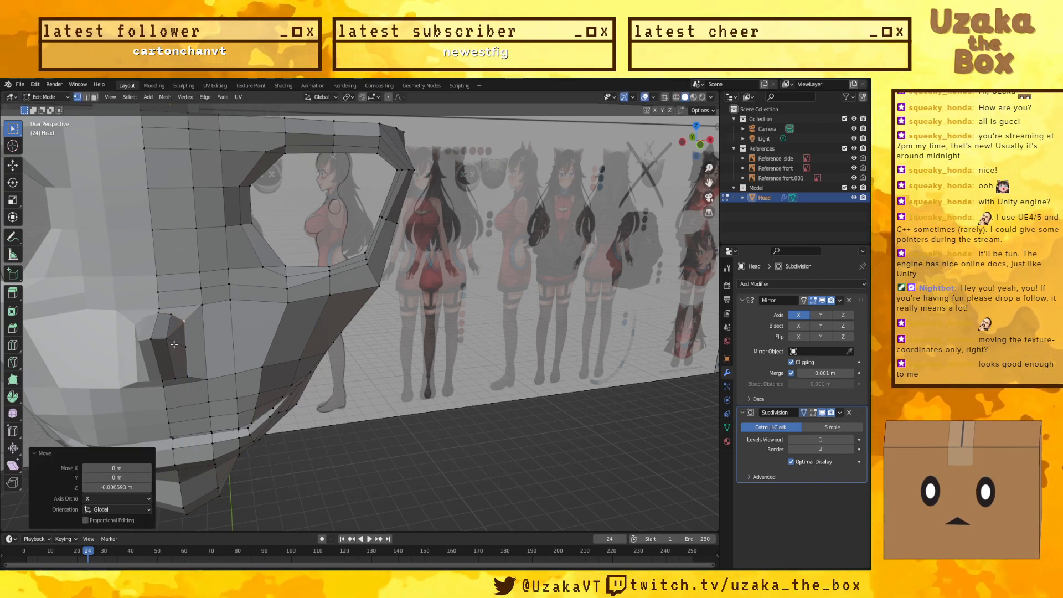
Step: Delete only the selected face on the nose's side and rebuild a face between the nose tip and the lower rim
left_click(175, 347)
key("x")
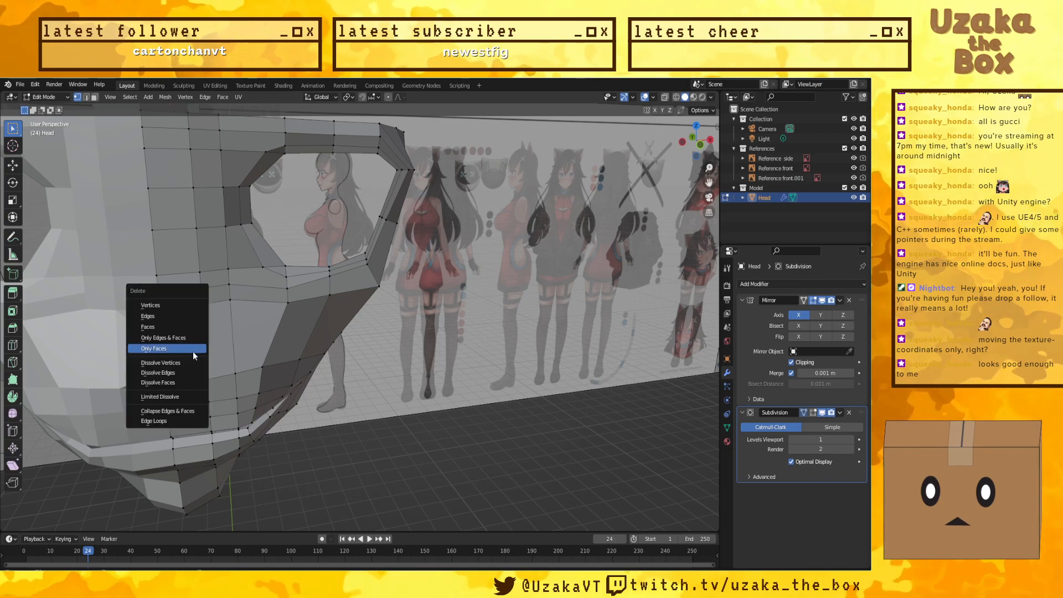
left_click(170, 349)
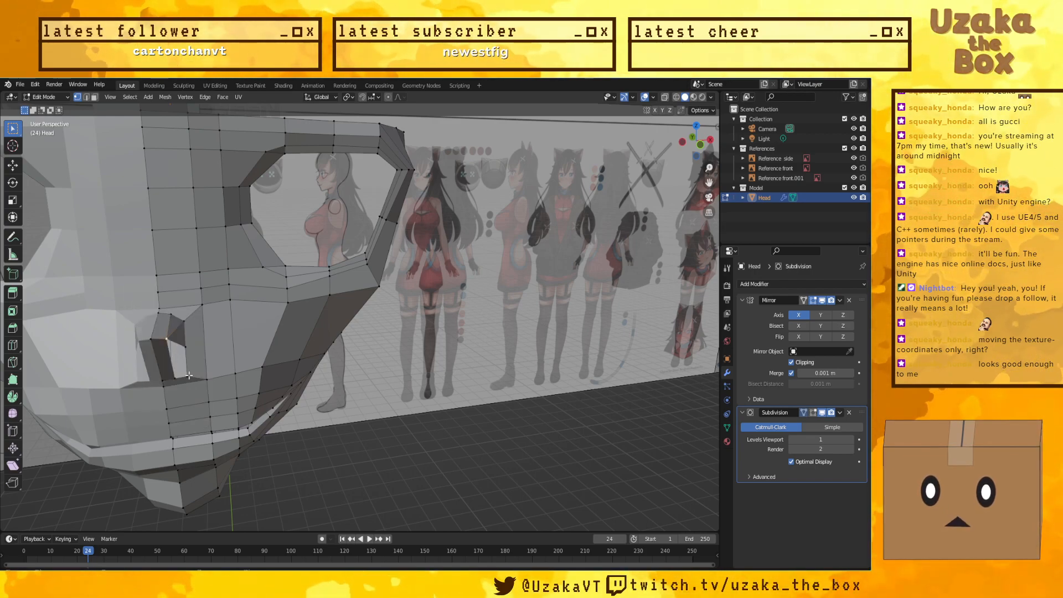
left_click(188, 376, "shift")
left_click(188, 376)
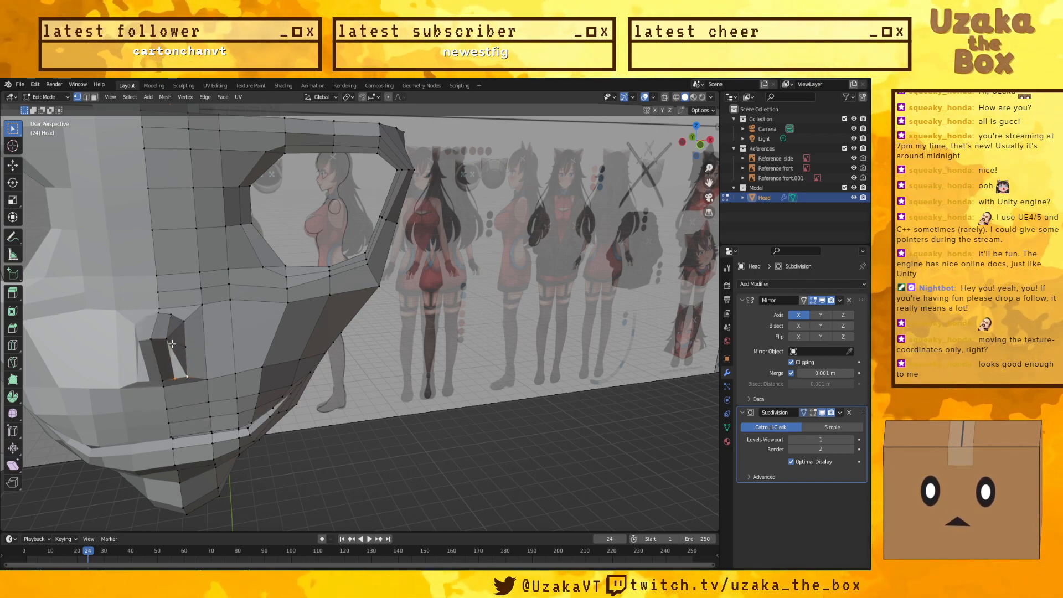
middle_click_drag(172, 344, 142, 344)
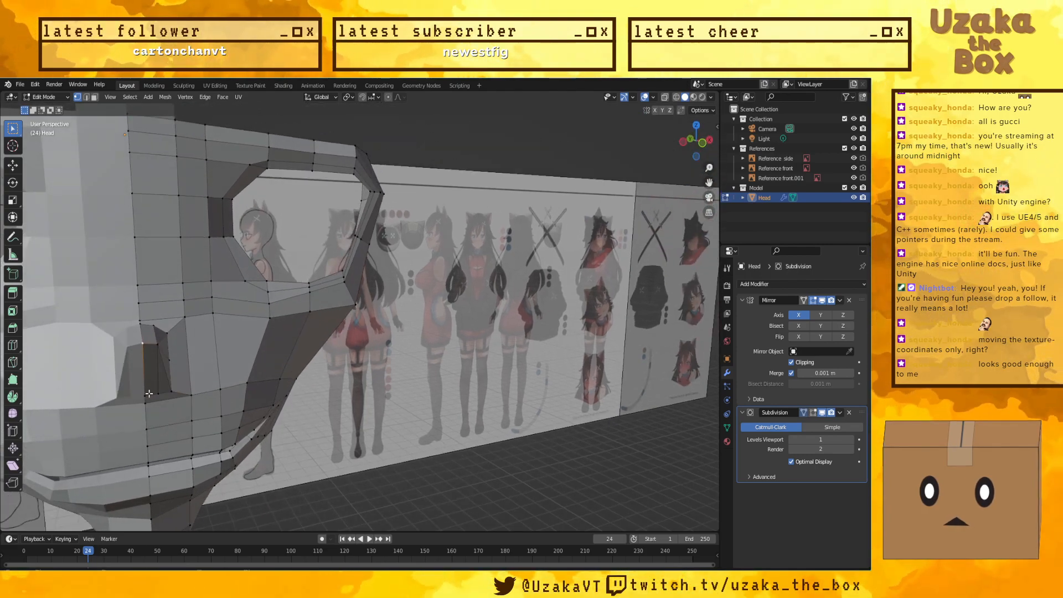
Step: Delete the nose's remaining side geometry to leave the nose opening's rim free
middle_click_drag(204, 371, 184, 390)
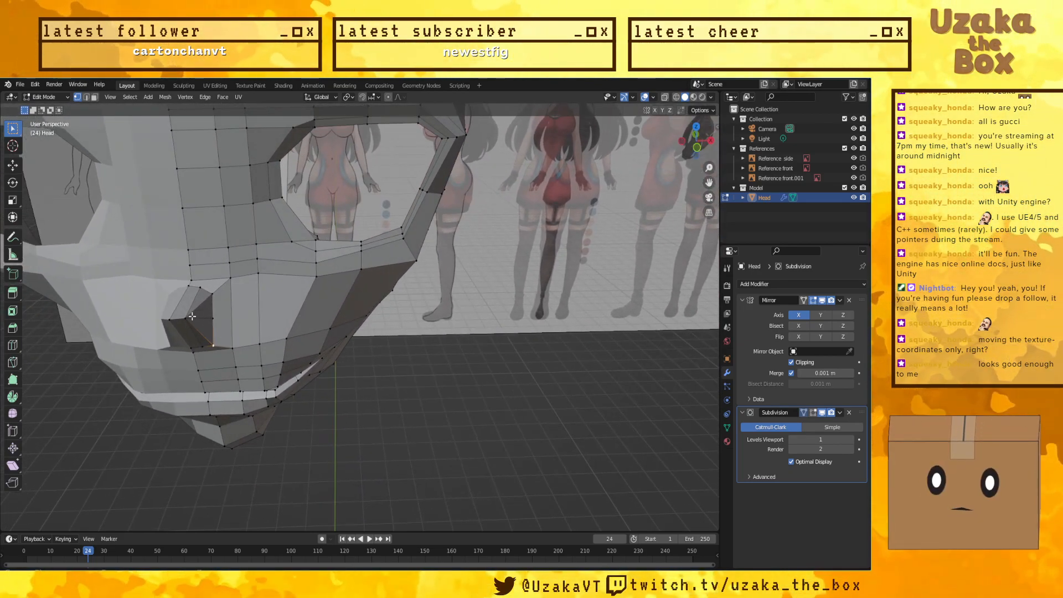
key("x")
left_click(183, 283)
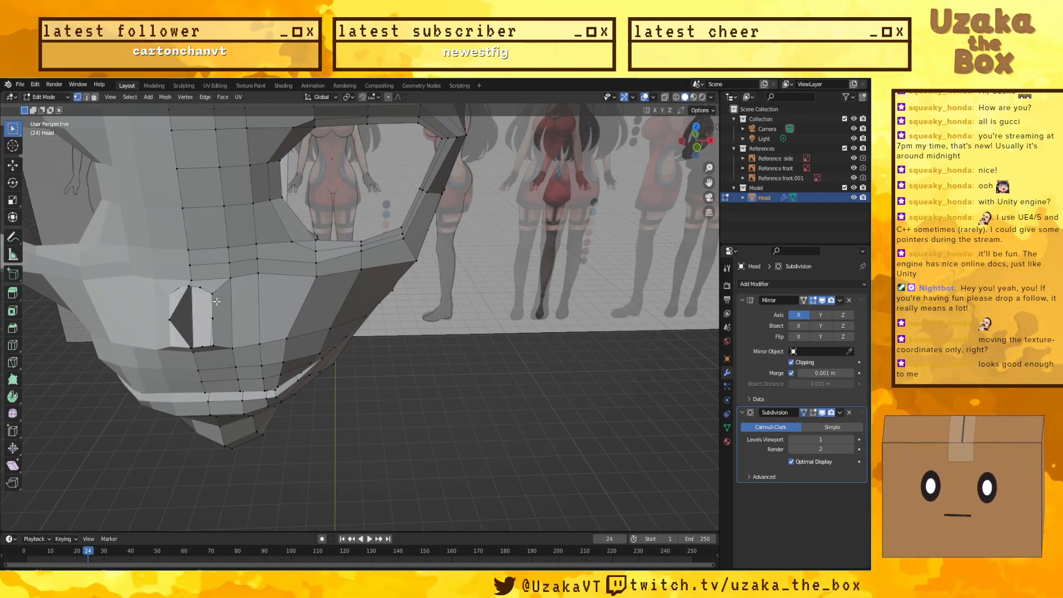
Step: Extend the vertices around the nose opening to a shared point, forming a fan at the nose tip
middle_click_drag(183, 283, 143, 355)
key("e")
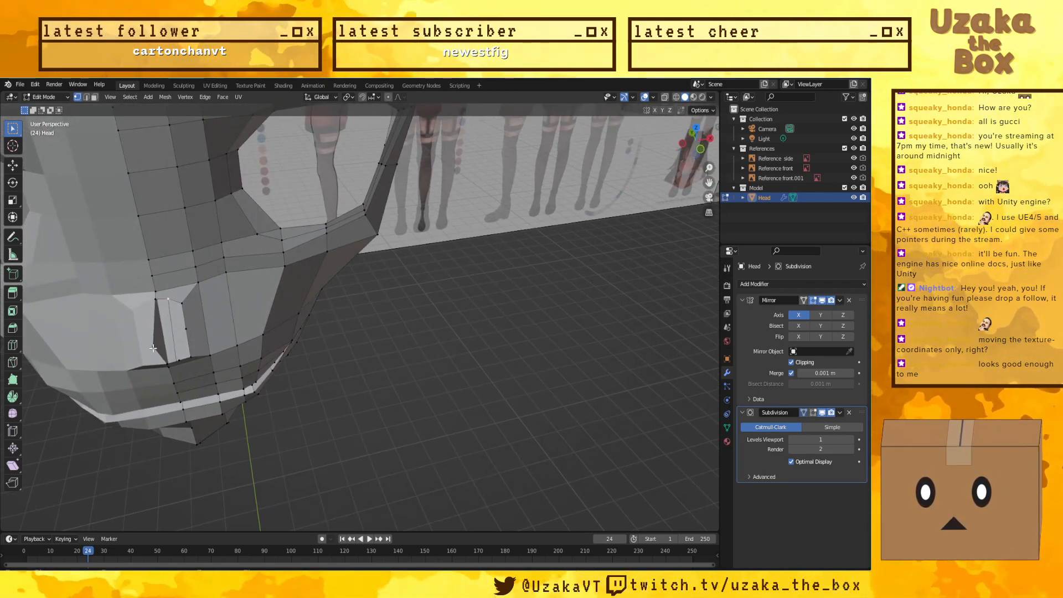
left_click(153, 346)
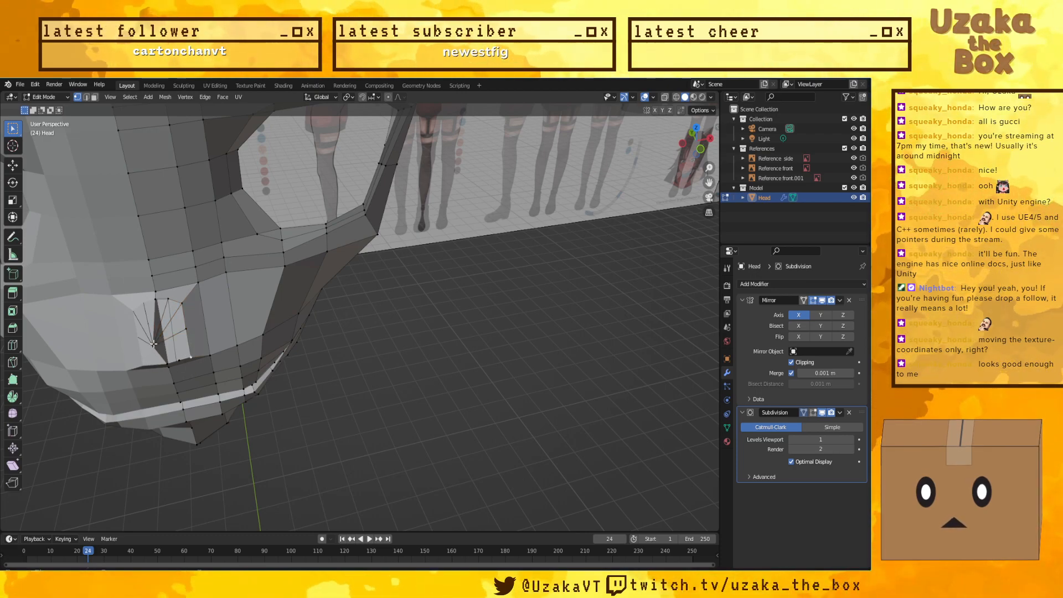
left_click(176, 362)
middle_click_drag(177, 362, 170, 299)
middle_click_drag(159, 413, 188, 426)
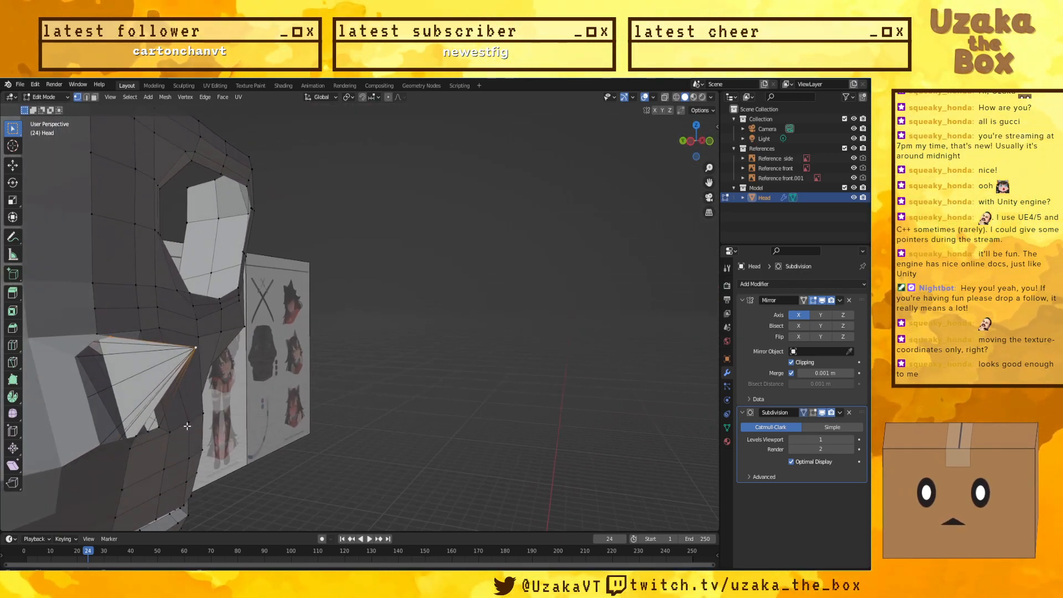
right_click(134, 391)
left_click(168, 436)
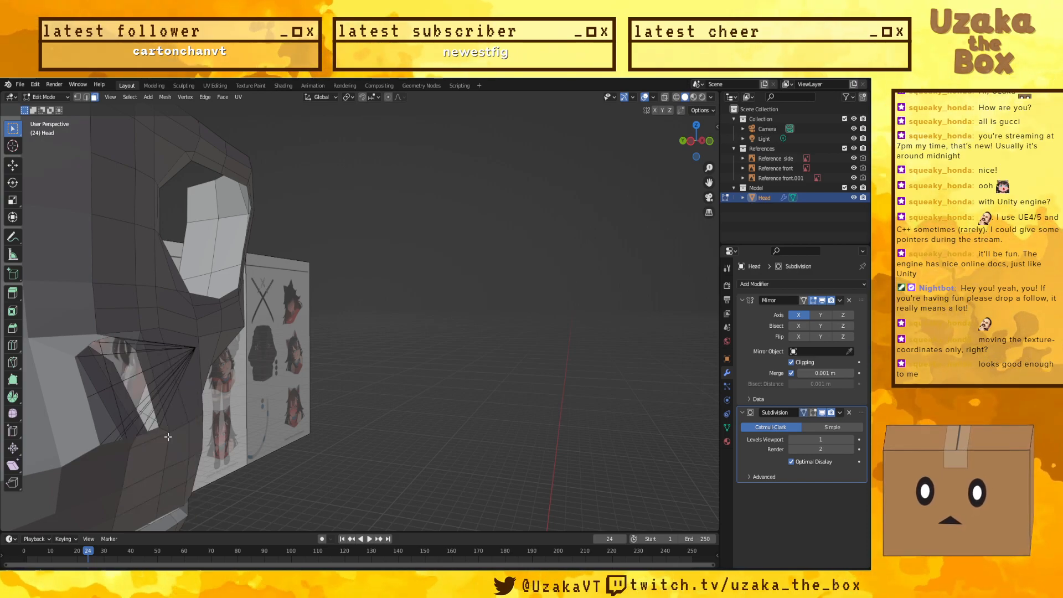
key("ctrl+z")
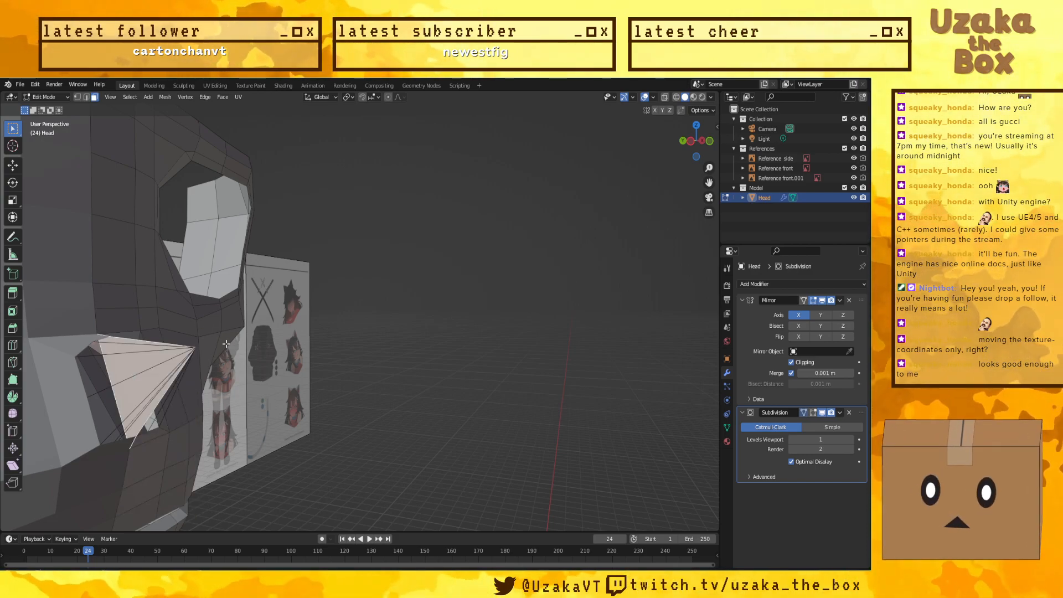
Step: Delete only the faces of the nose-tip fan, keeping its edges
key("x")
left_click(144, 378)
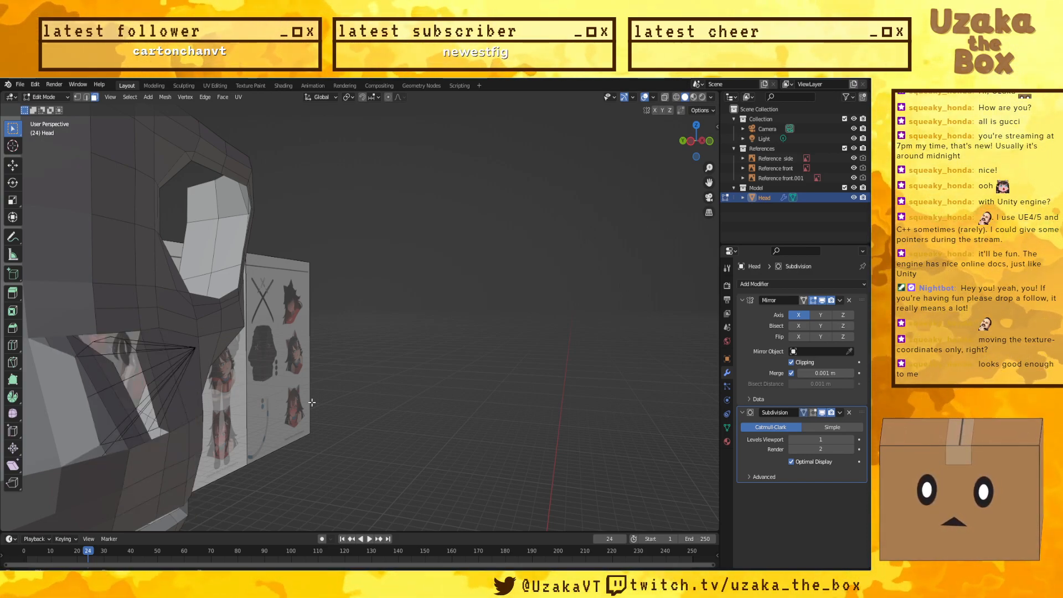
middle_click_drag(145, 382, 257, 427)
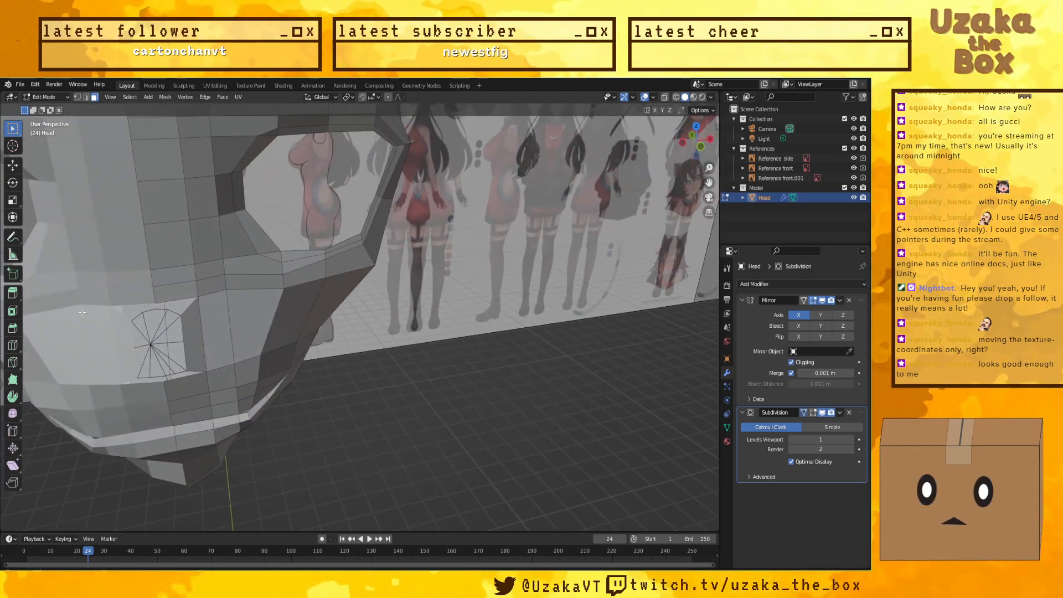
Step: Switch to vertex selection and delete the surplus edges between the nose tip and the opening's lower rim
left_click(77, 97)
middle_click_drag(183, 299, 246, 312, "shift")
scroll(238, 293, "up", 3)
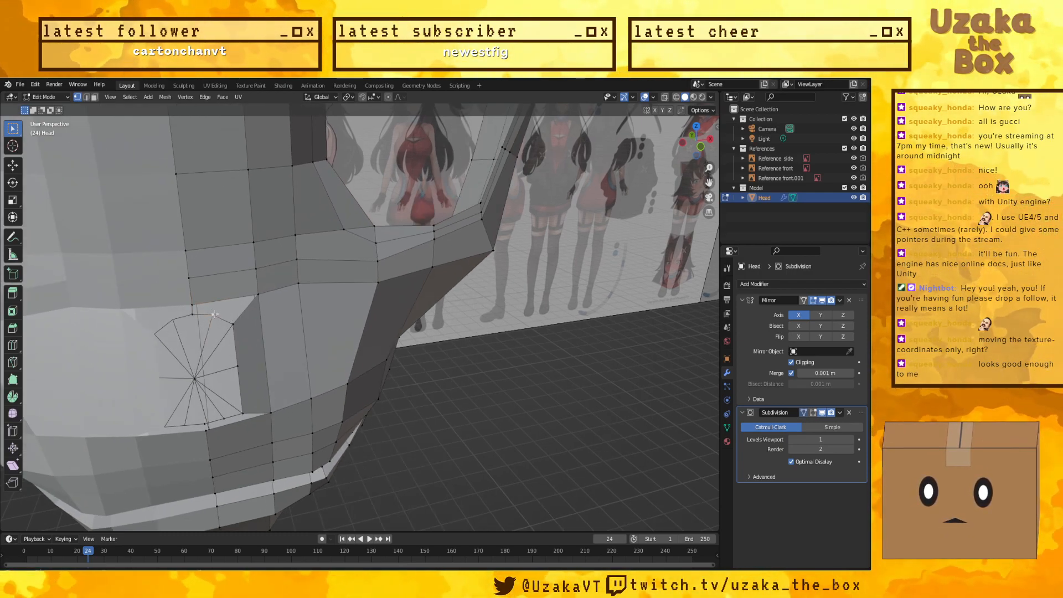
left_click(194, 309, "shift")
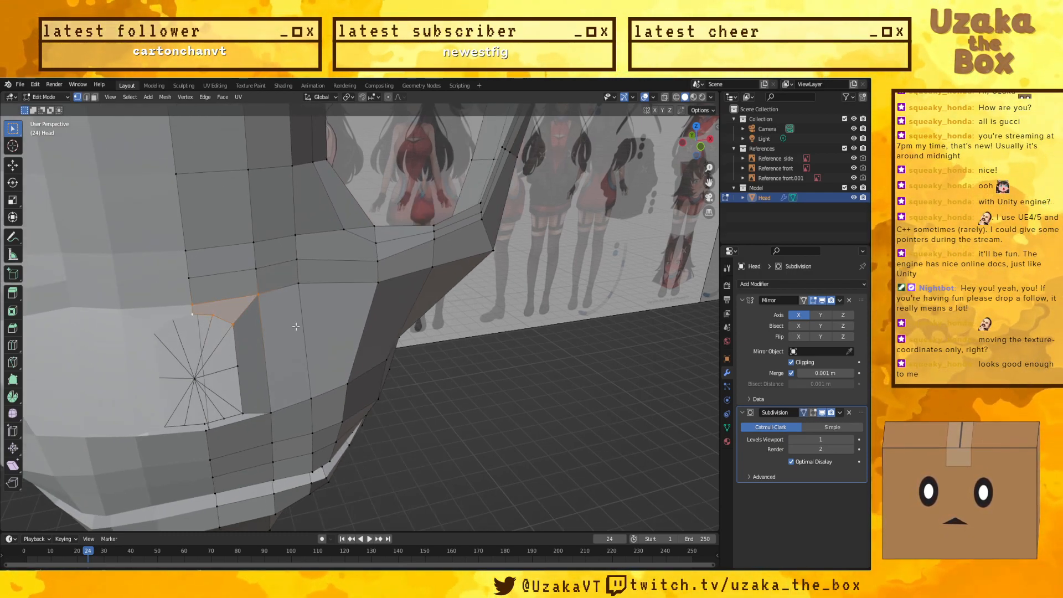
middle_click_drag(441, 343, 158, 527)
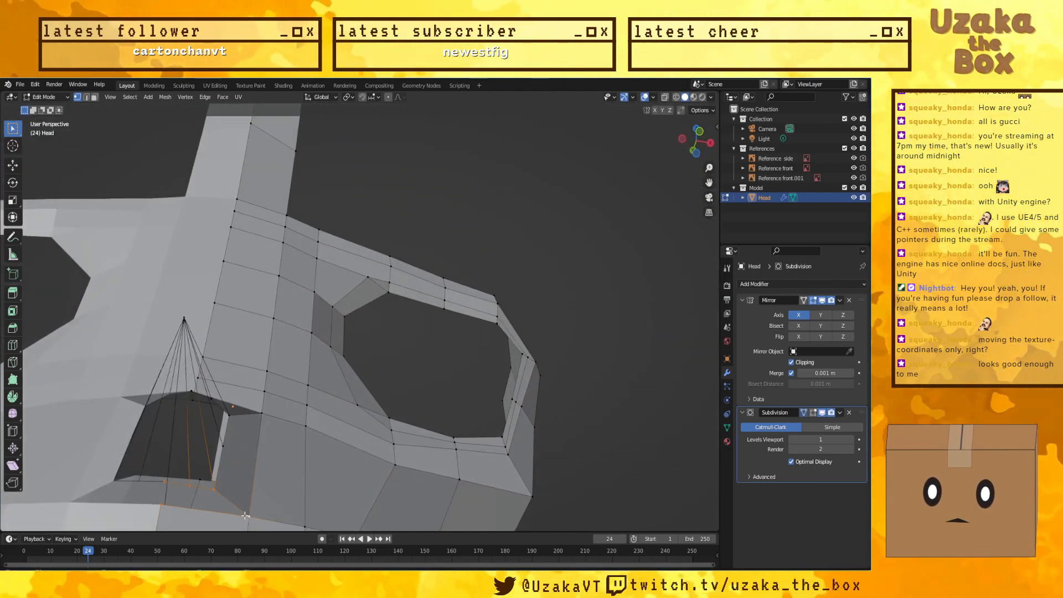
middle_click_drag(444, 380, 298, 425)
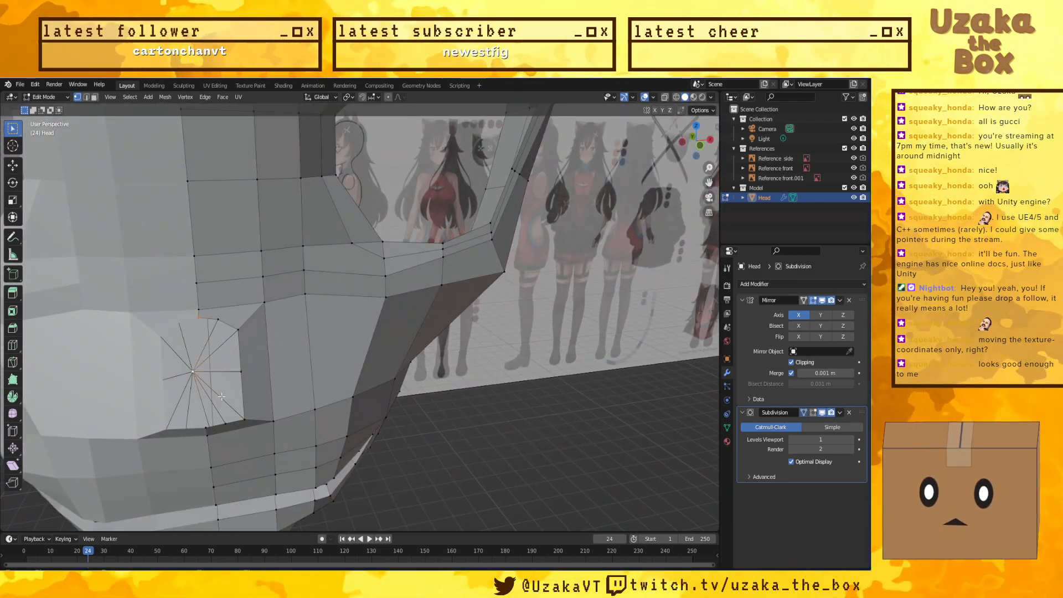
middle_click_drag(214, 397, 228, 510)
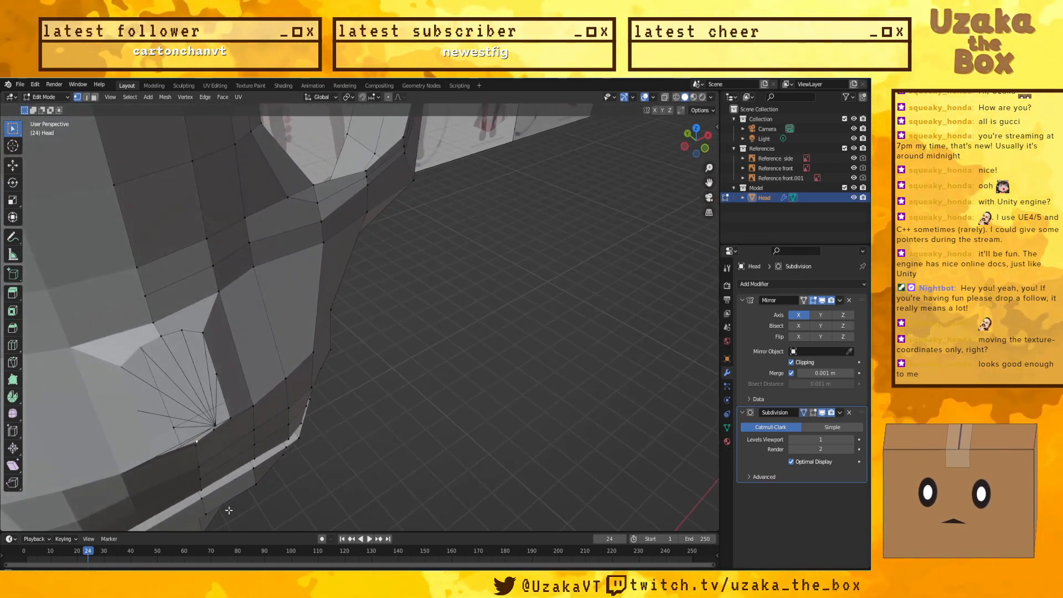
middle_click_drag(183, 452, 218, 454)
key("x")
left_click(199, 449)
key("x")
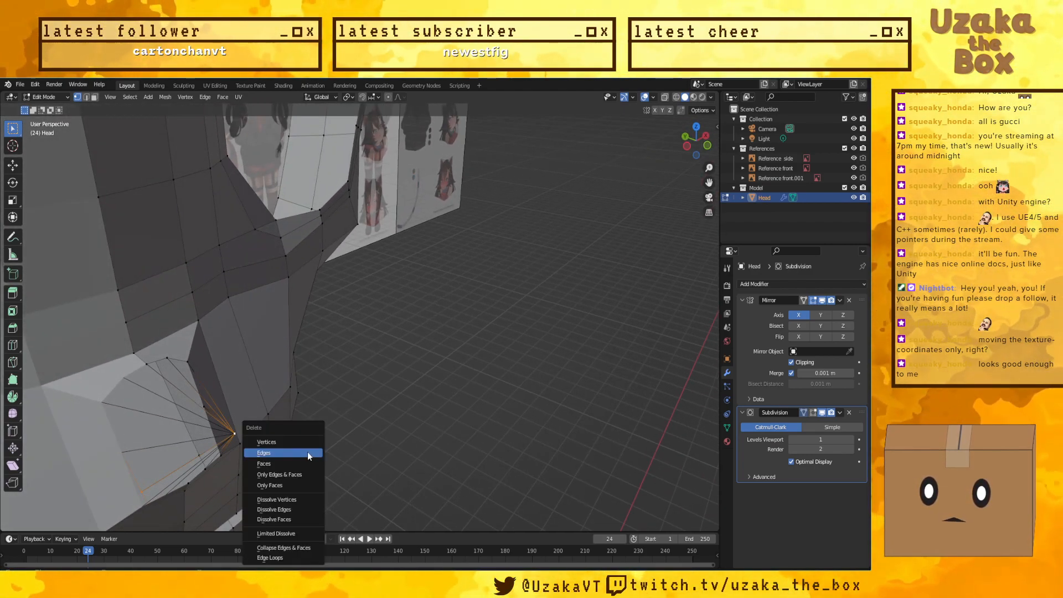
left_click(287, 453)
Step: Fill the triangular faces on the underside between the nose tip and the opening's lower rim vertices
middle_click_drag(292, 517, 156, 472)
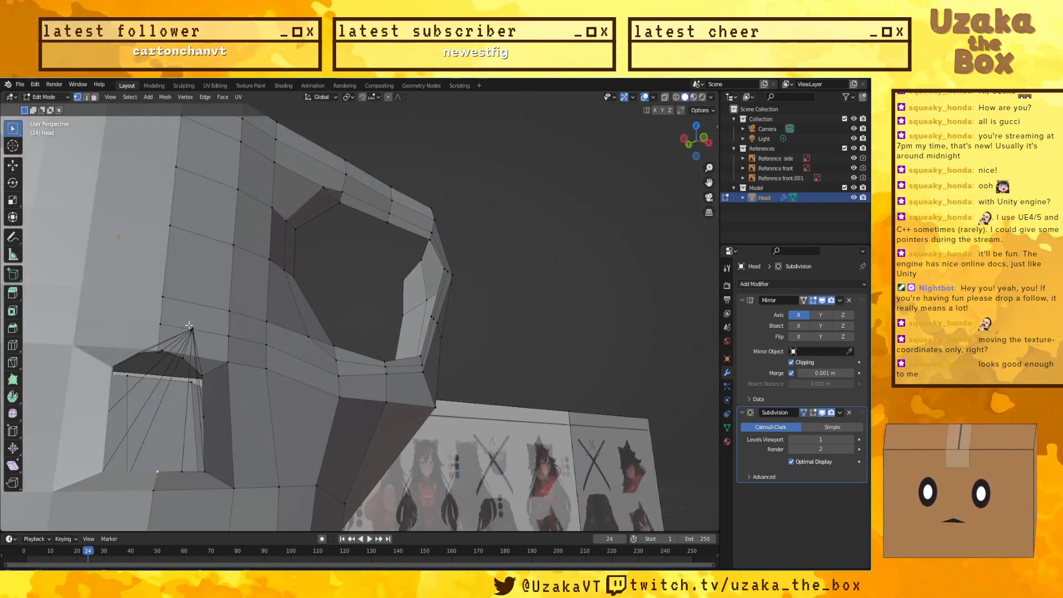
middle_click_drag(191, 370, 187, 422)
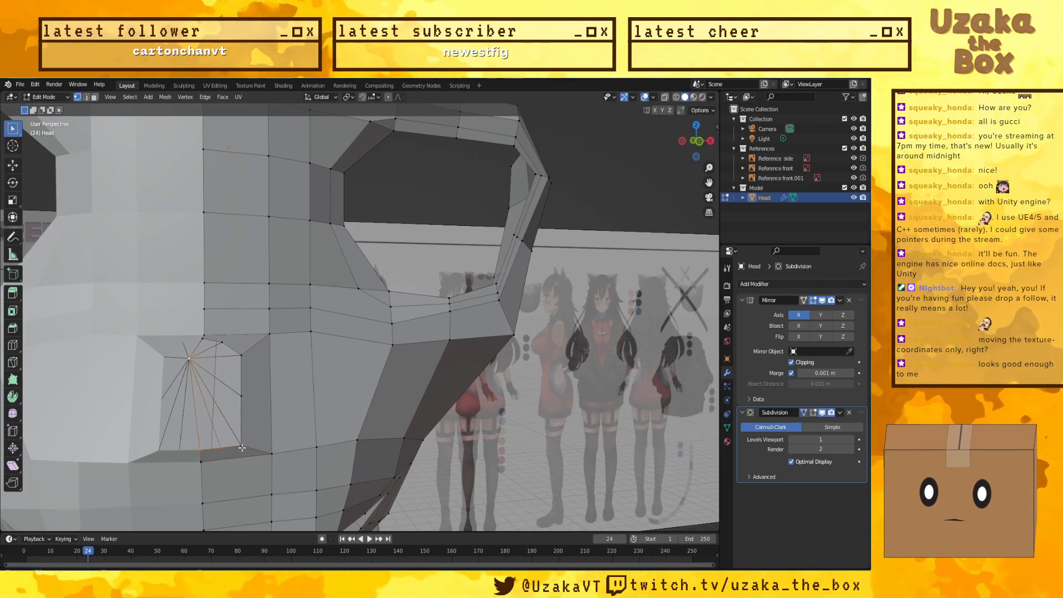
key("f")
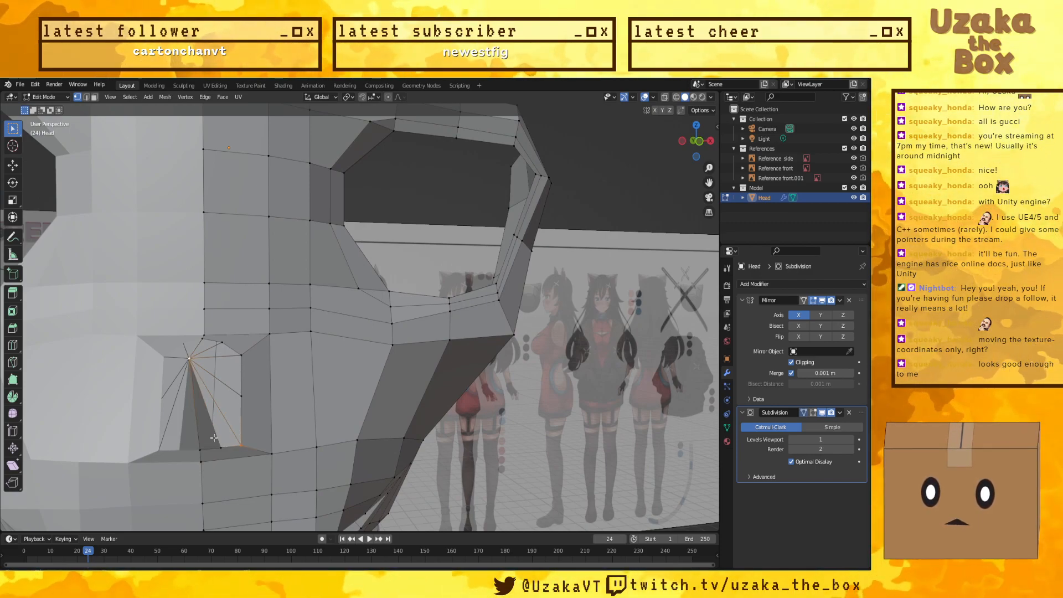
key("f")
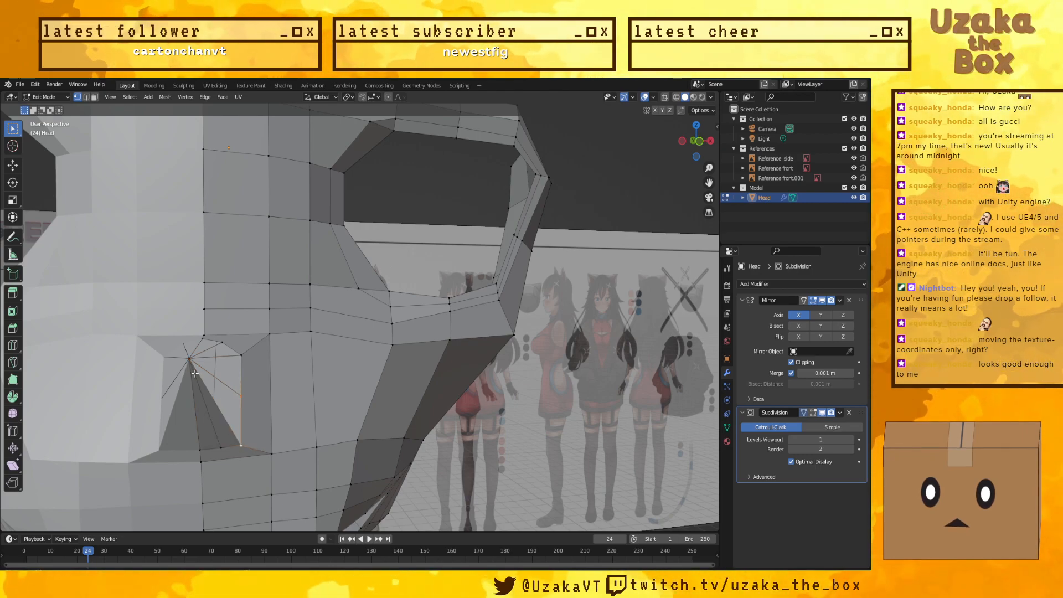
key("f")
Step: Fill the triangular face between the nose tip and the two upper vertices on the opening's outer rim
middle_click_drag(195, 373, 254, 319)
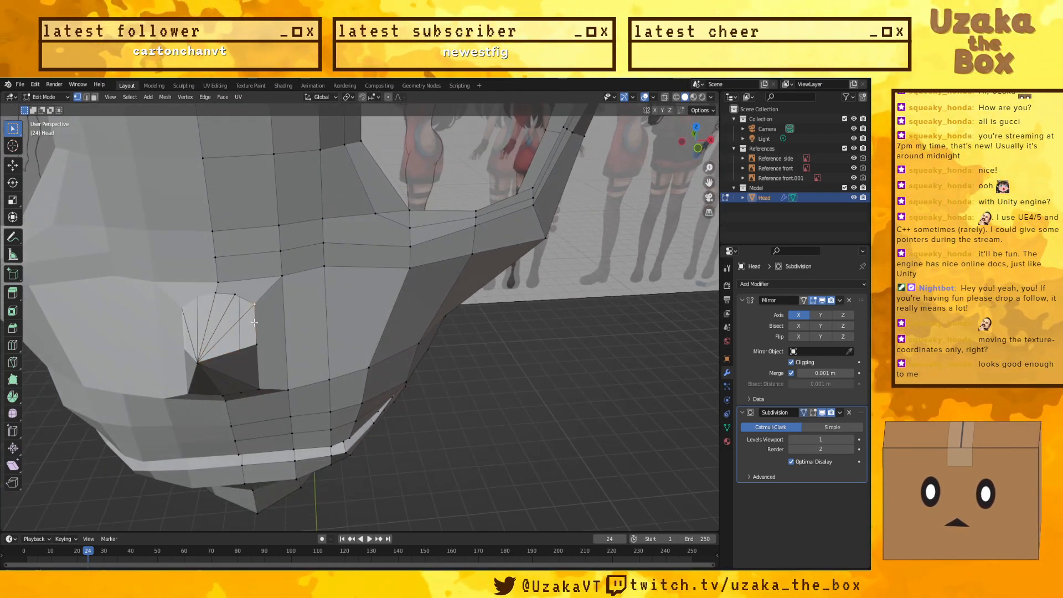
left_click(256, 344, "shift")
key("f")
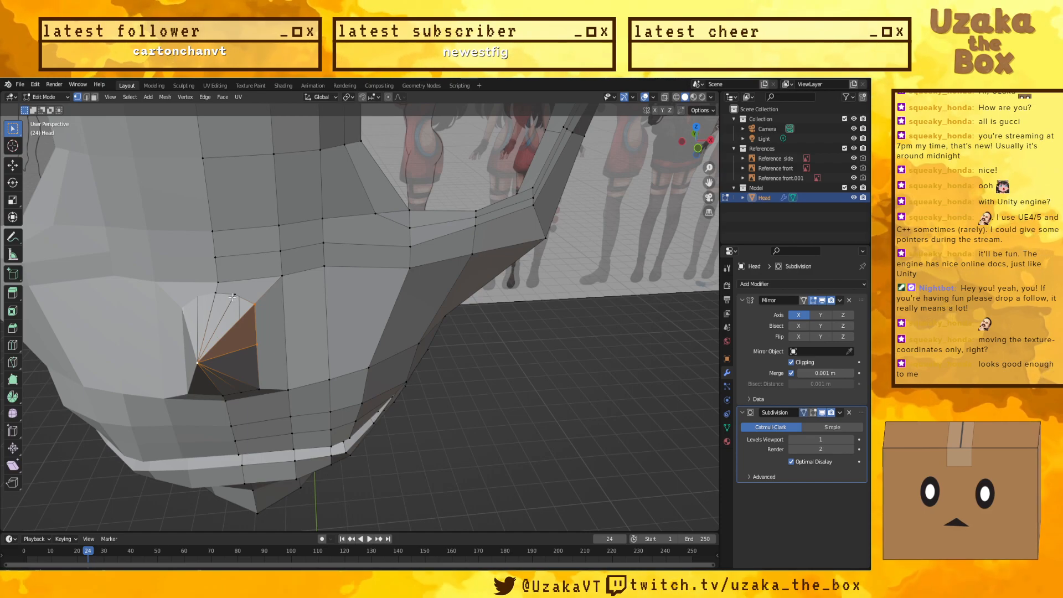
Step: Fill the remaining triangular faces between the nose tip and the upper rim vertices of the nose opening
key("f")
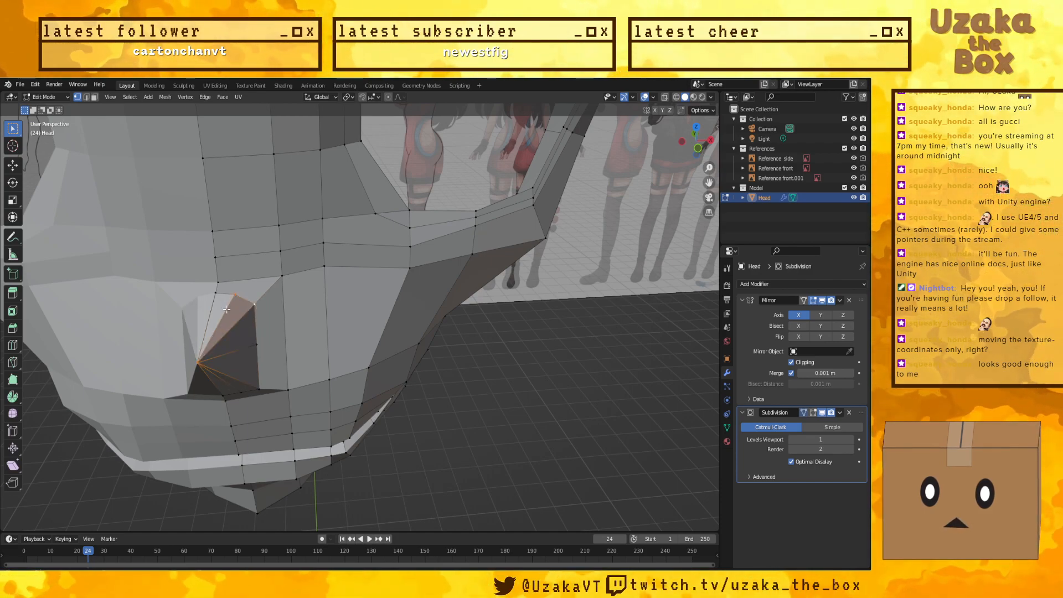
left_click(217, 291)
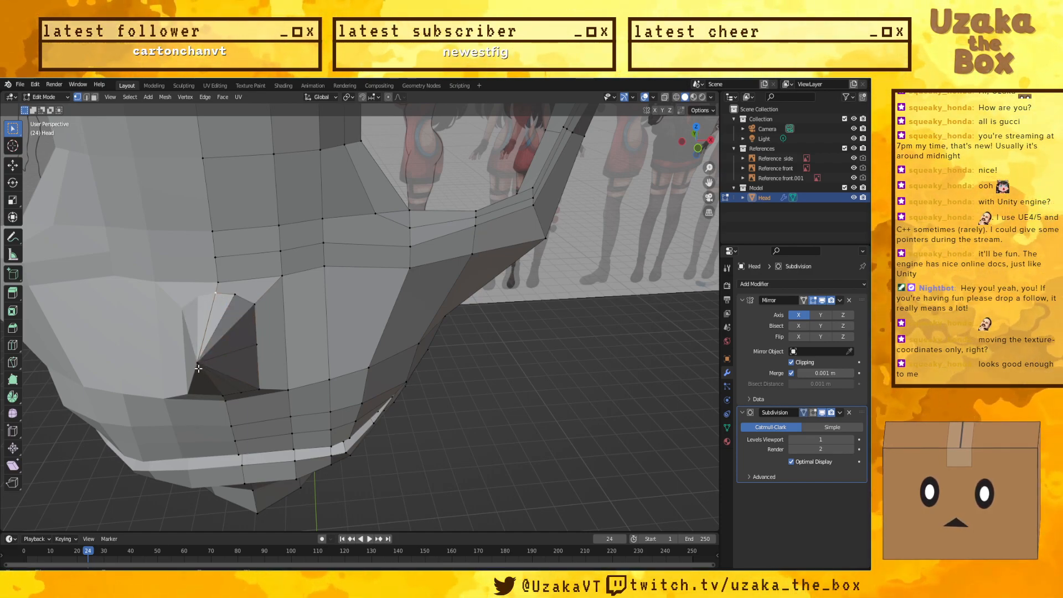
middle_click_drag(260, 322, 115, 321)
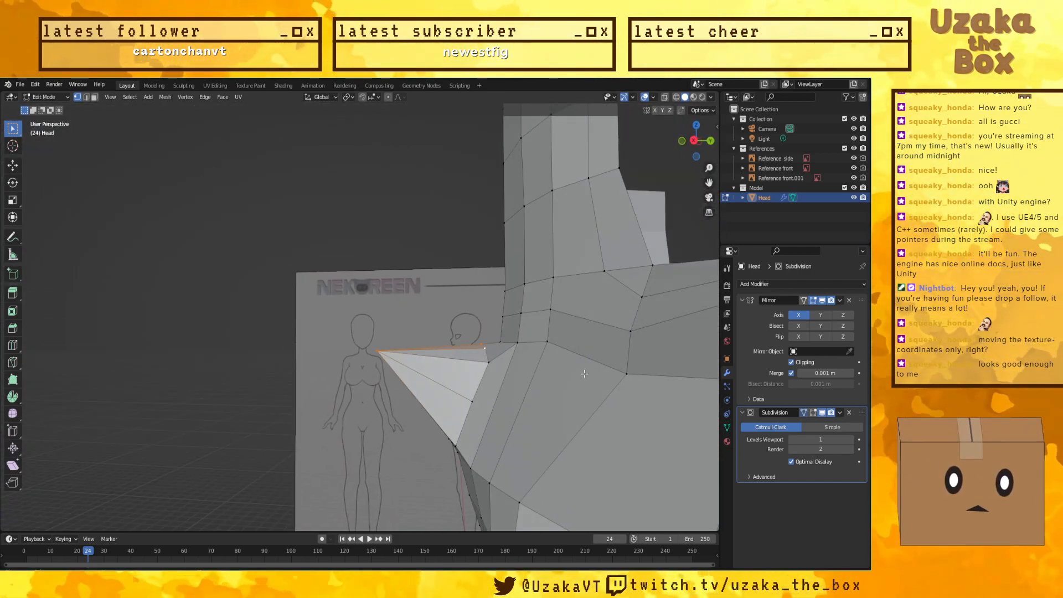
Step: Preview the nose with the Subdivision modifier shown in Edit Mode, and switch the preview off again
left_click(813, 413)
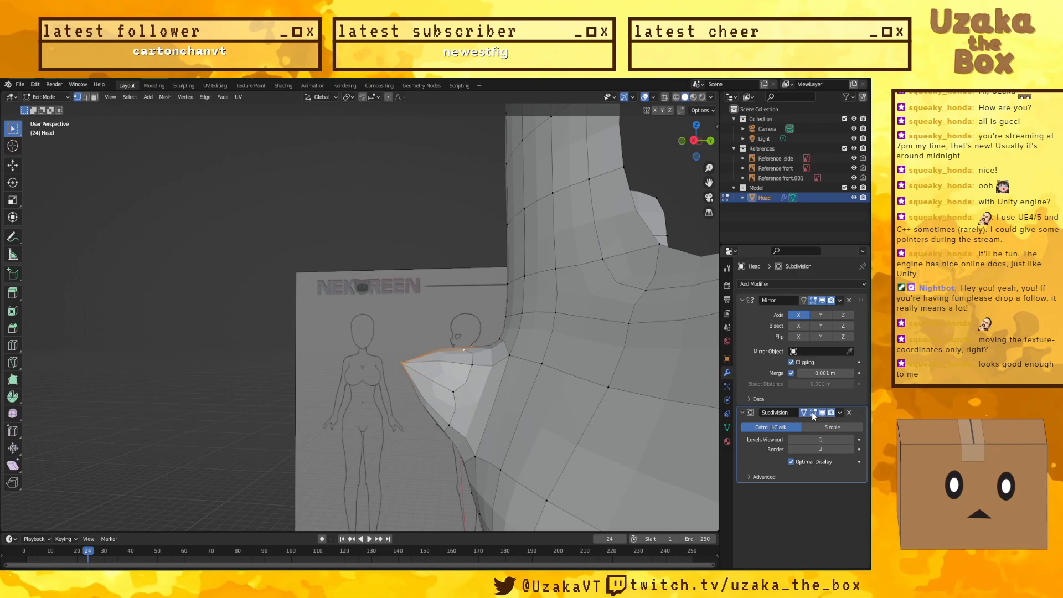
left_click(804, 413)
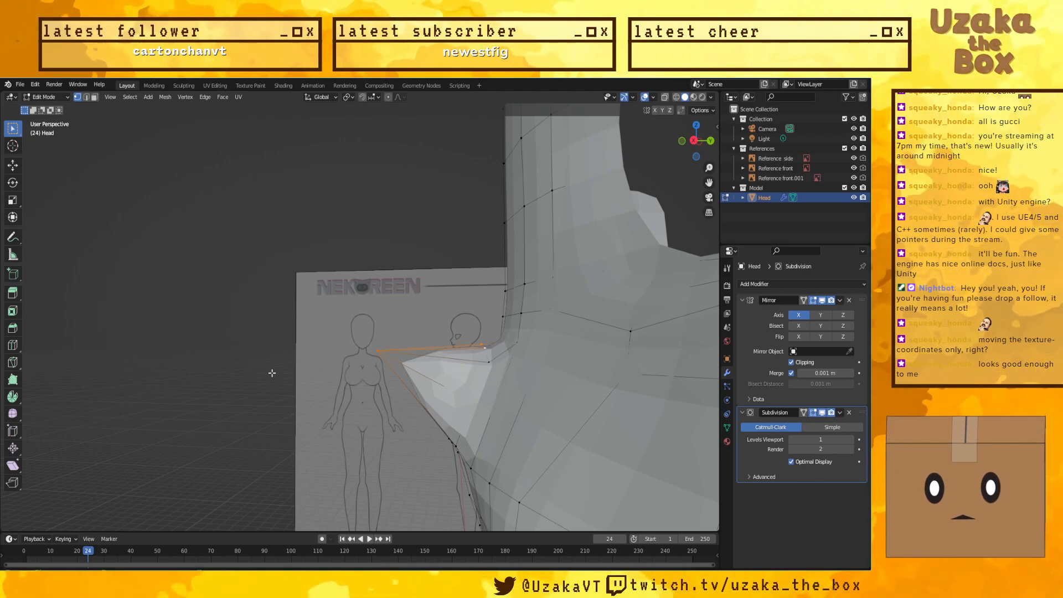
left_click(813, 412)
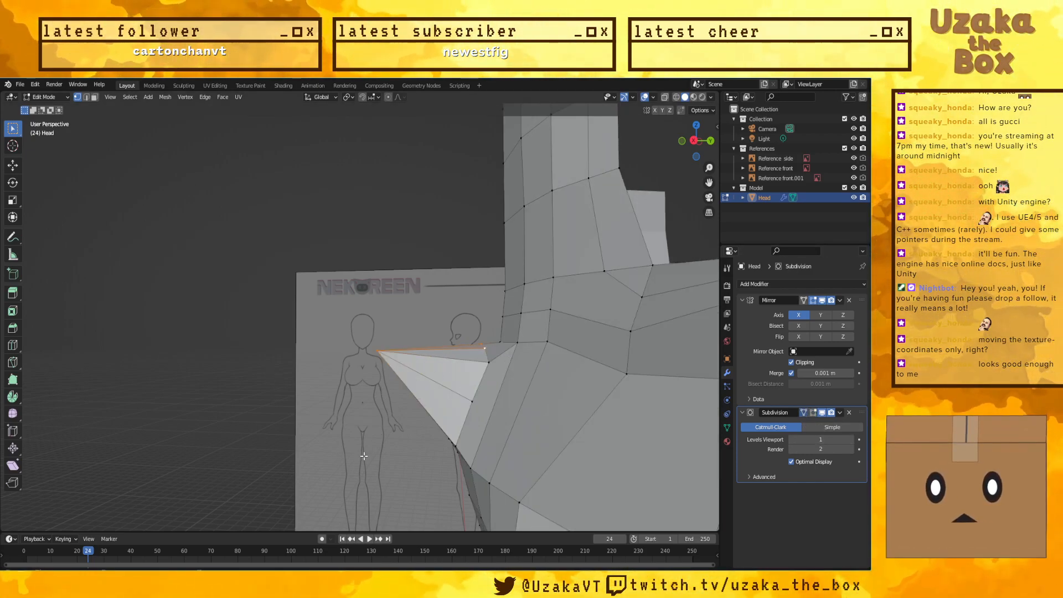
Step: Knife-cut a new line of edges across the nose's triangular faces, partway between the tip and the surrounding rim
left_click(247, 408)
middle_click_drag(247, 408, 1, 358)
left_click(13, 346)
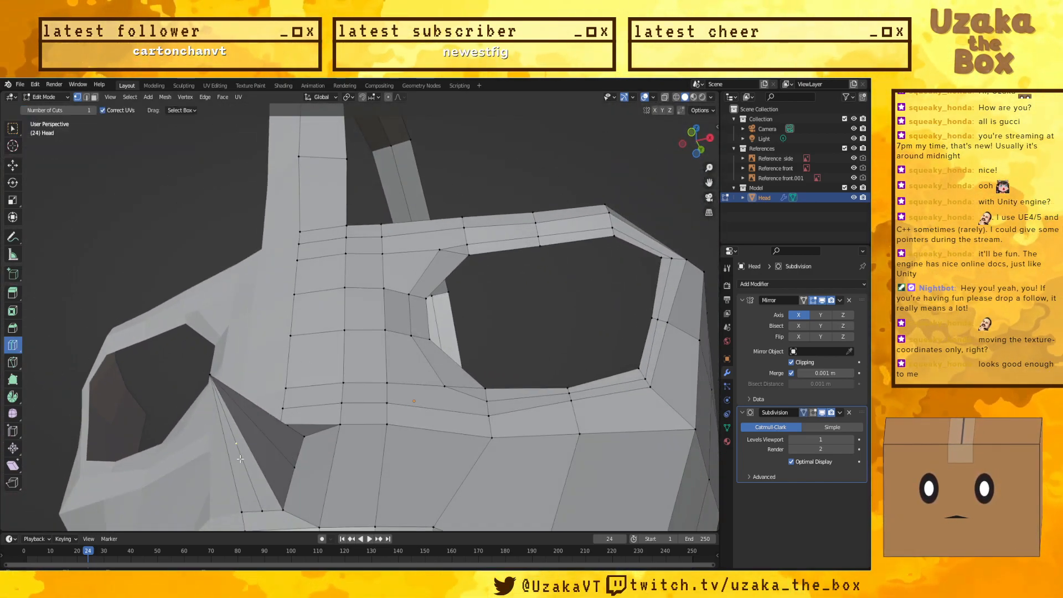
left_click(13, 363)
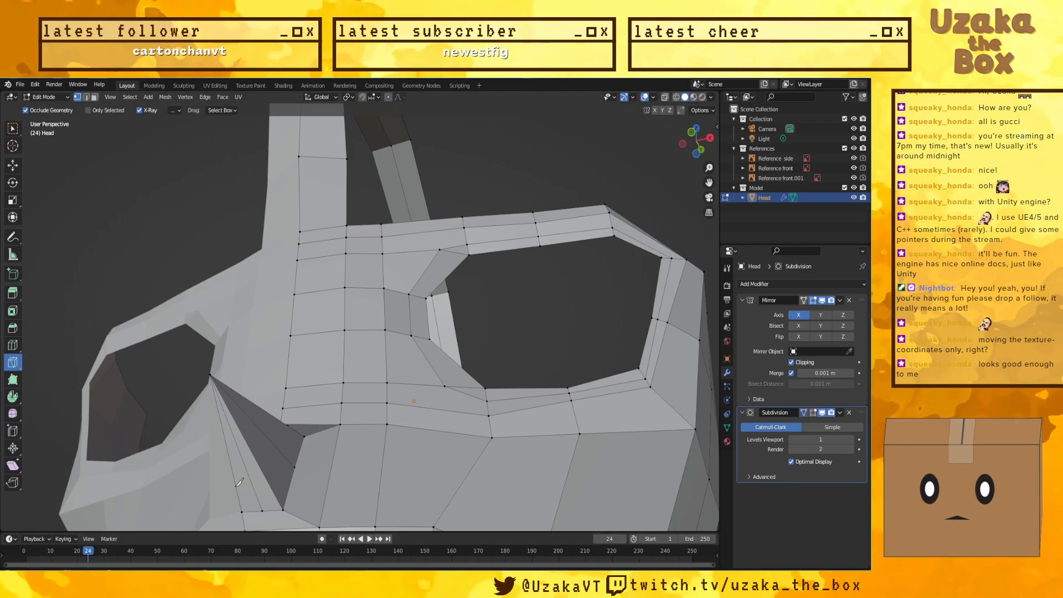
middle_click_drag(284, 424, 266, 278)
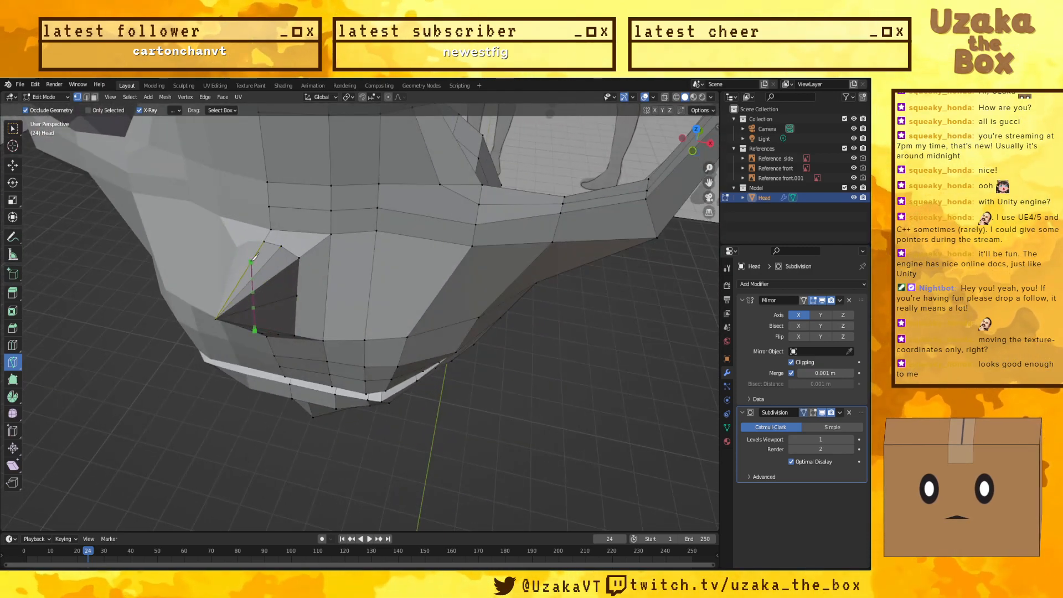
middle_click_drag(209, 392, 609, 446)
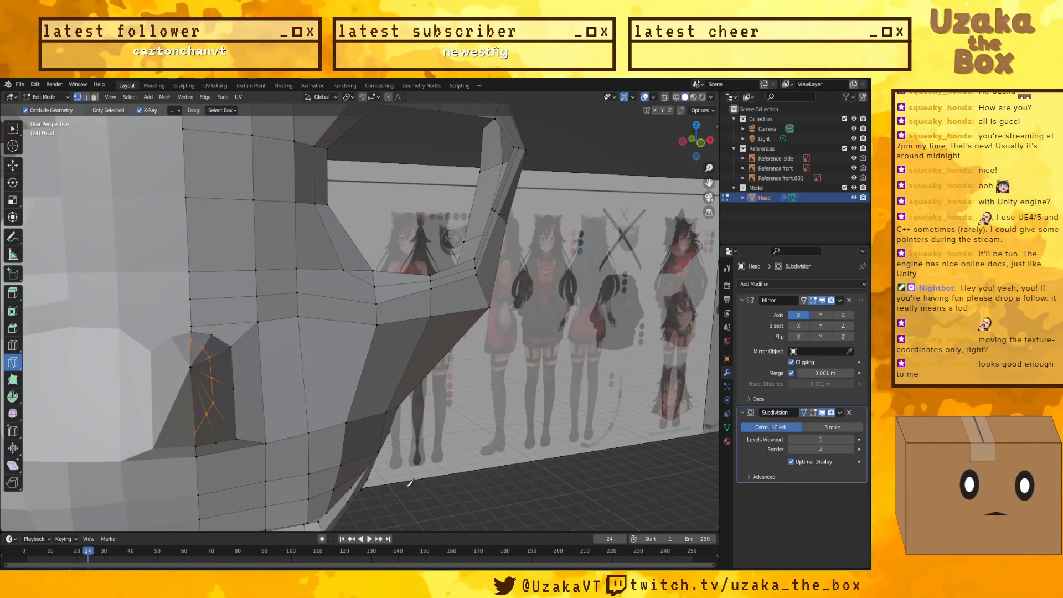
middle_click_drag(416, 475, 299, 474)
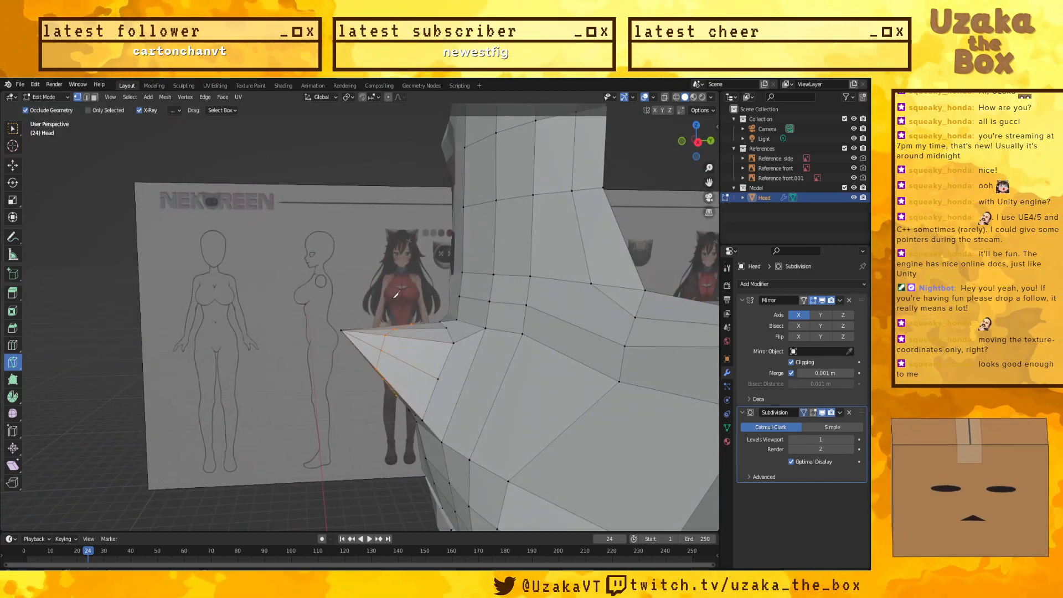
Step: Try flattening the nose cut in right view by scaling it to 0 along Y and rotating it 26.2°, and undo both changes
key("KP_3")
key("s")
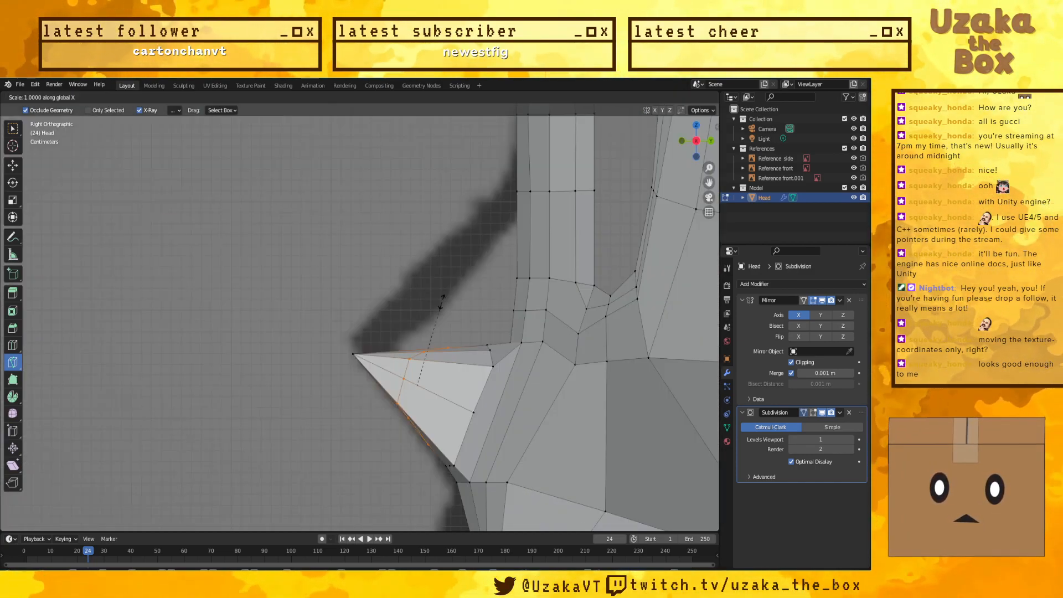
key("y")
key("0")
key("Return")
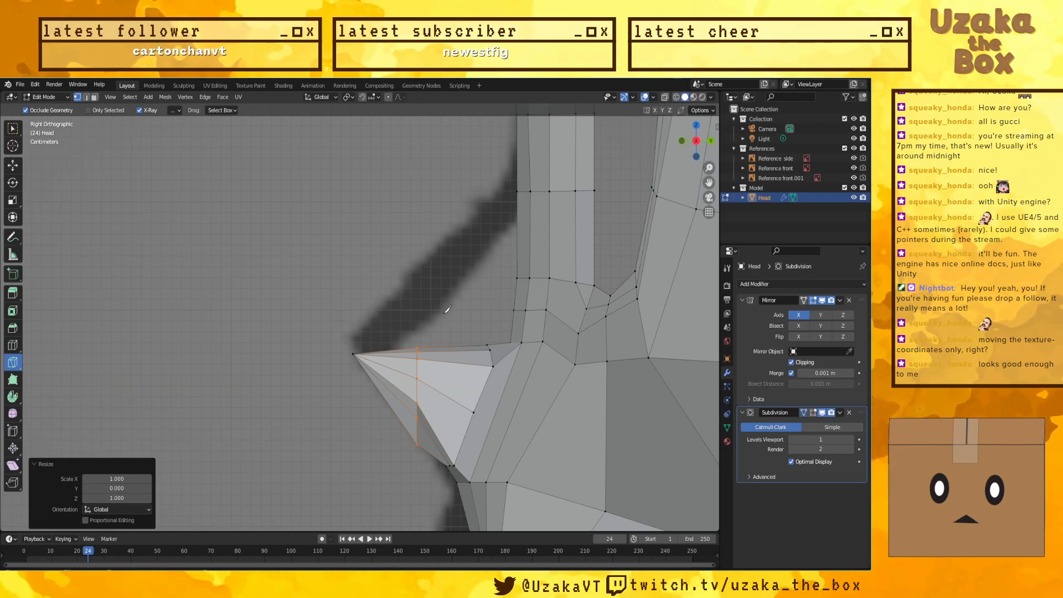
key("r")
left_click(469, 320)
key("s")
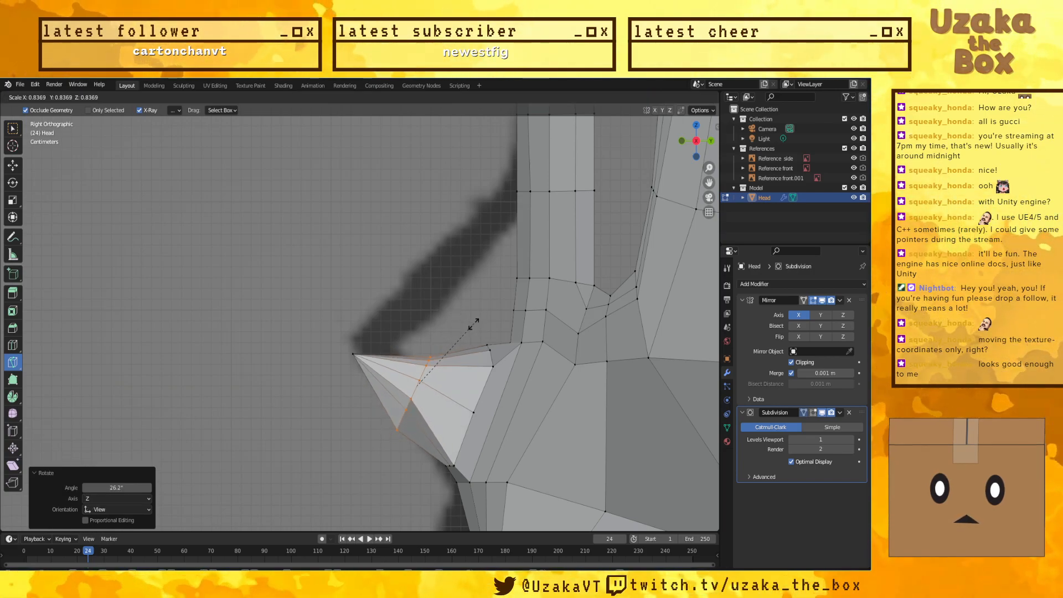
right_click(472, 331)
key("ctrl+z")
key("ctrl+z")
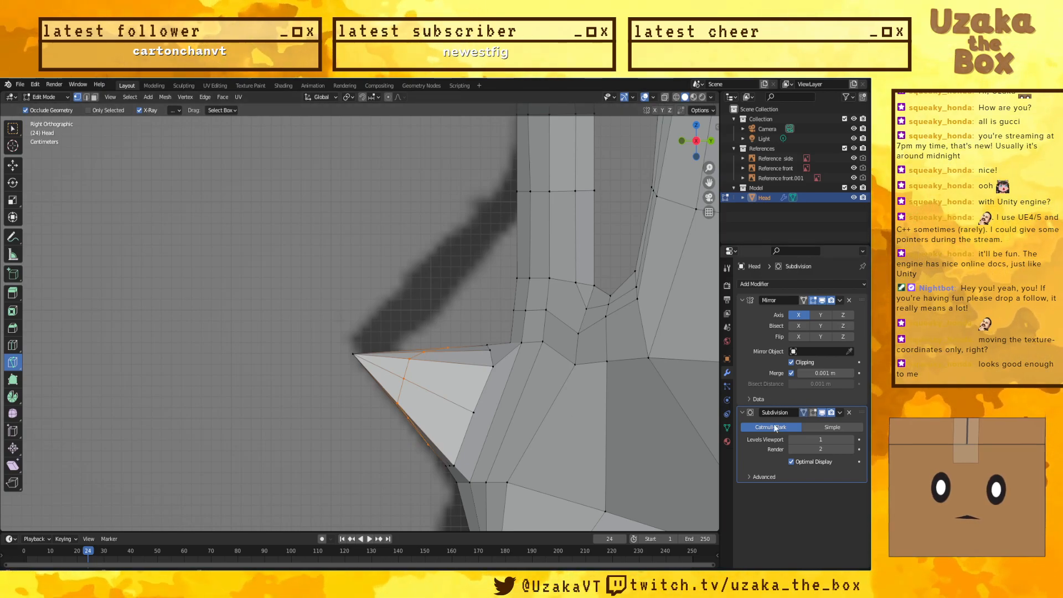
Step: Show the Subdivision modifier in Edit Mode, return to the selection tool and compare the nose profile with the side reference
left_click(813, 413)
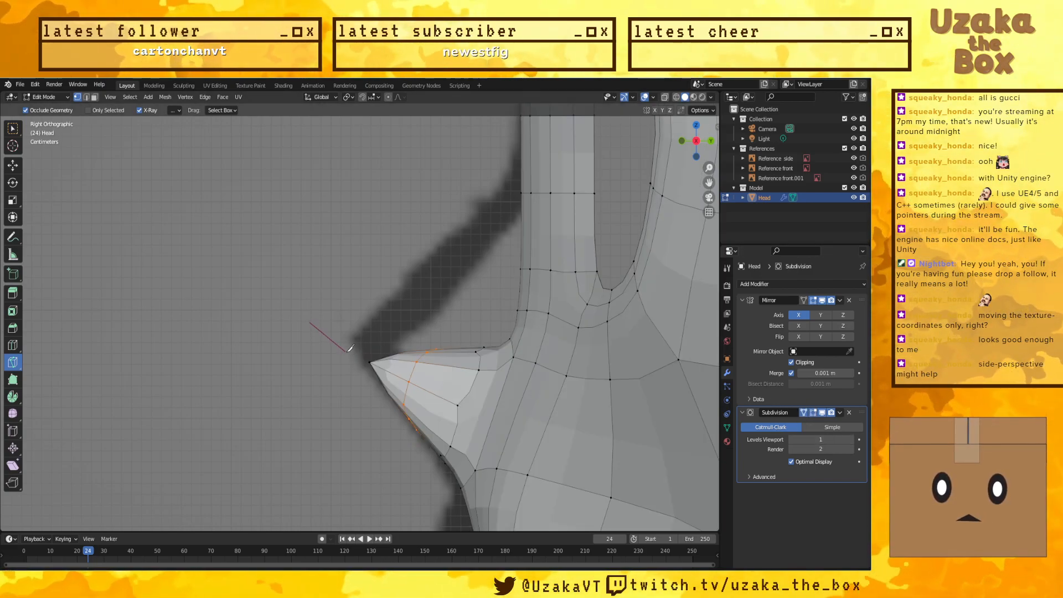
key("Escape")
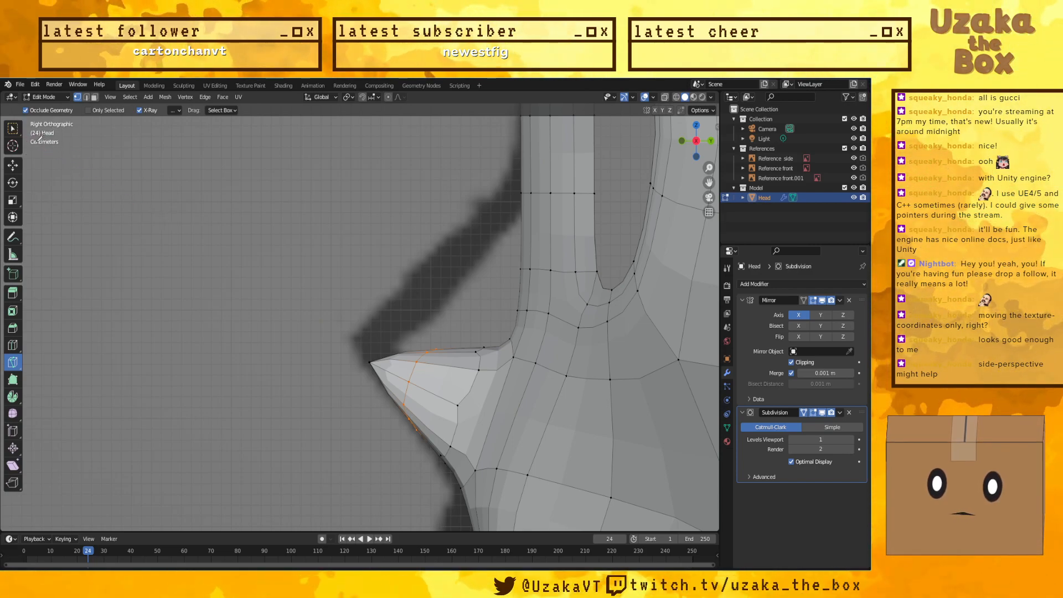
left_click(12, 126)
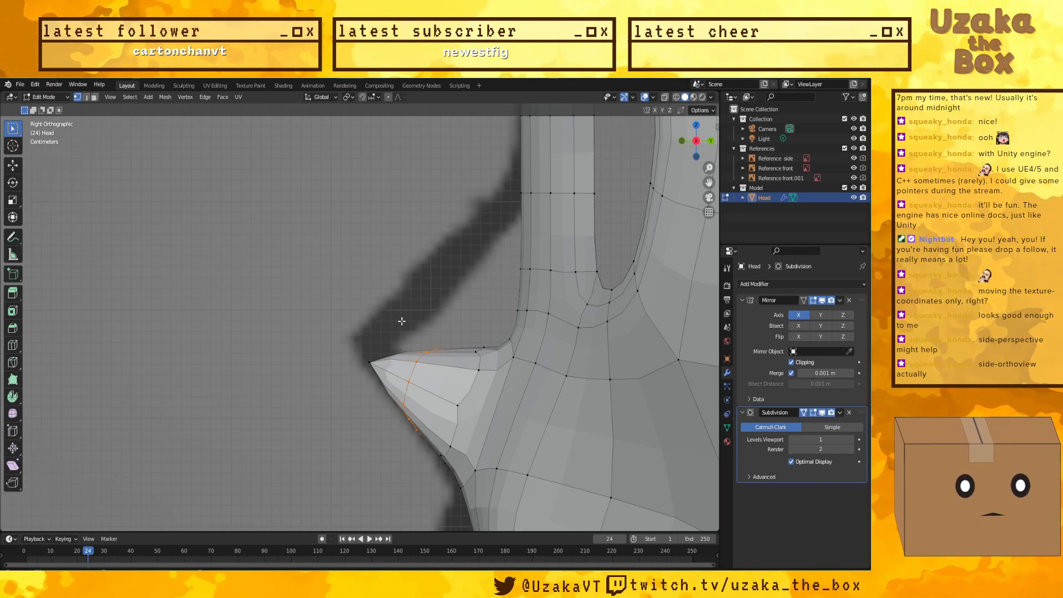
scroll(343, 328, "down", 2)
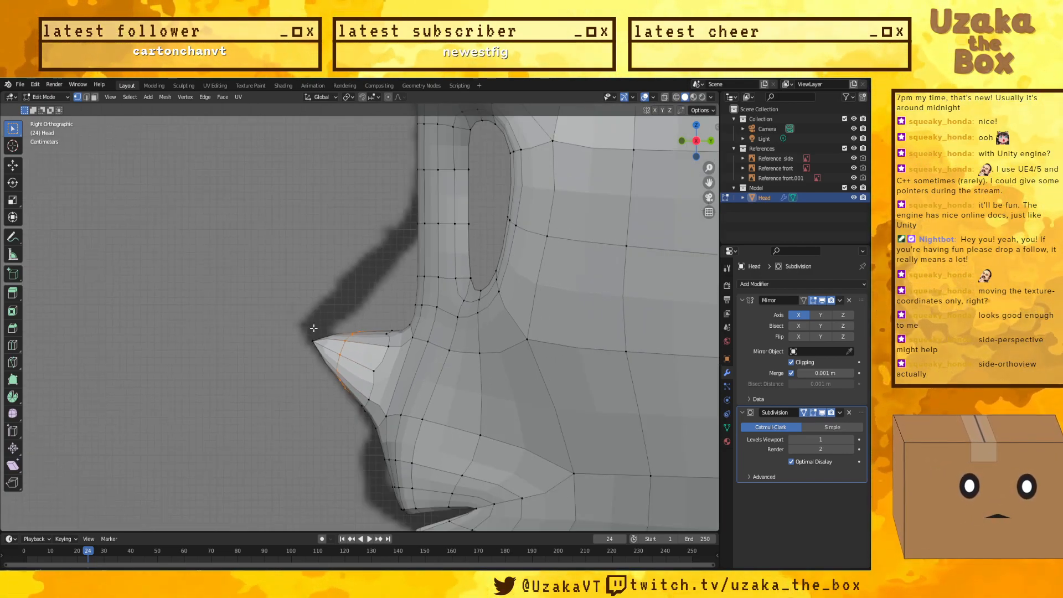
middle_click_drag(334, 340, 301, 298, "shift")
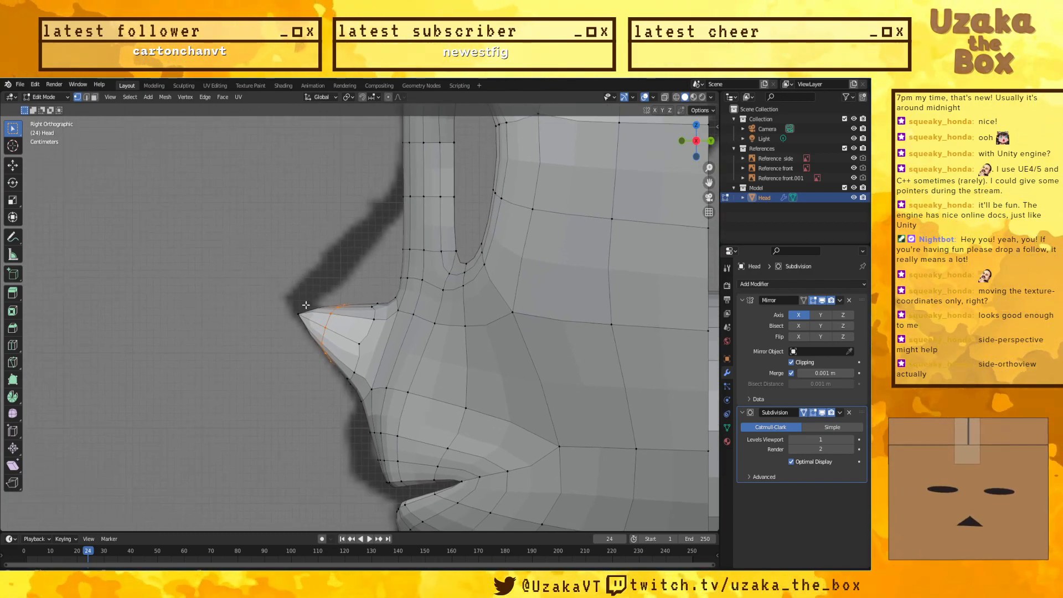
key("KP_5")
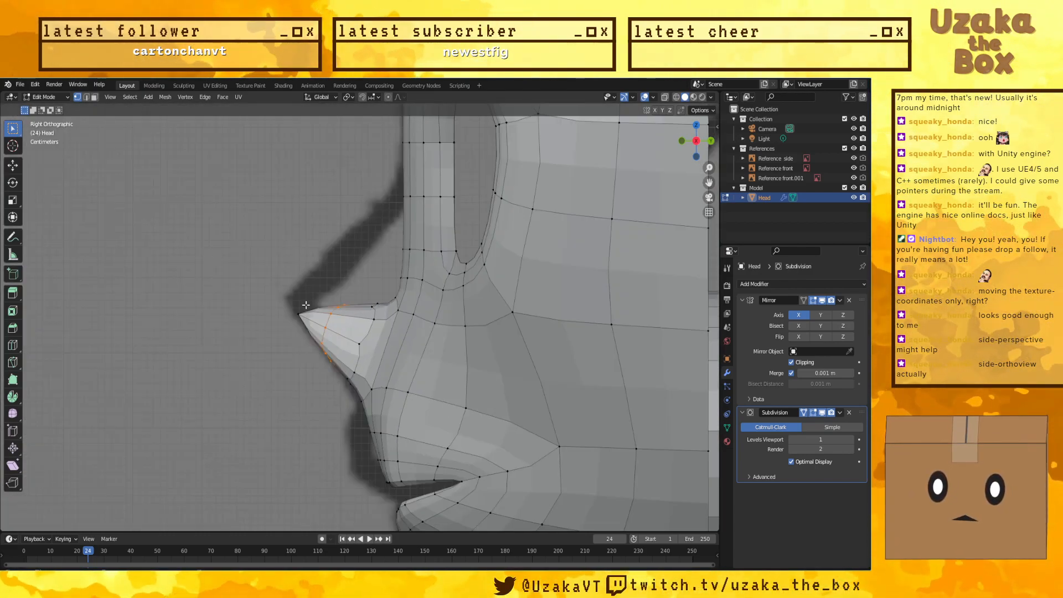
key("KP_5")
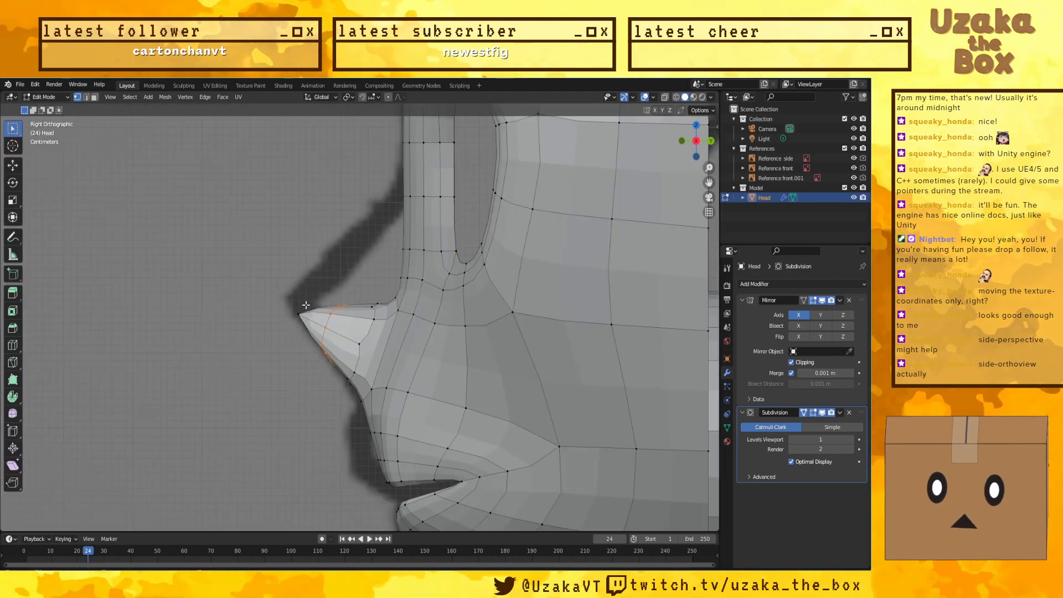
Step: Undo the triangular nose-tip rebuild step by step, back to the earlier rounded nose with its faces closed
middle_click_drag(305, 305, 499, 381)
key("ctrl+z")
key("ctrl+z")
key("ctrl+z")
key("ctrl+z")
key("ctrl+z")
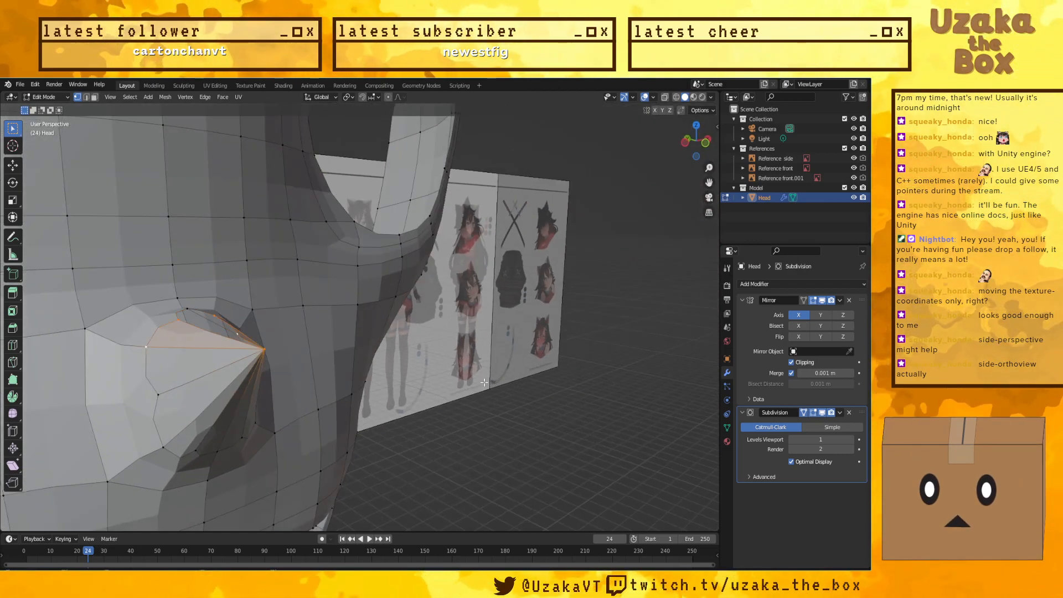
key("ctrl+z")
key("ctrl+z")
key("ctrl+z")
key("ctrl+z")
key("ctrl+z")
key("ctrl+z")
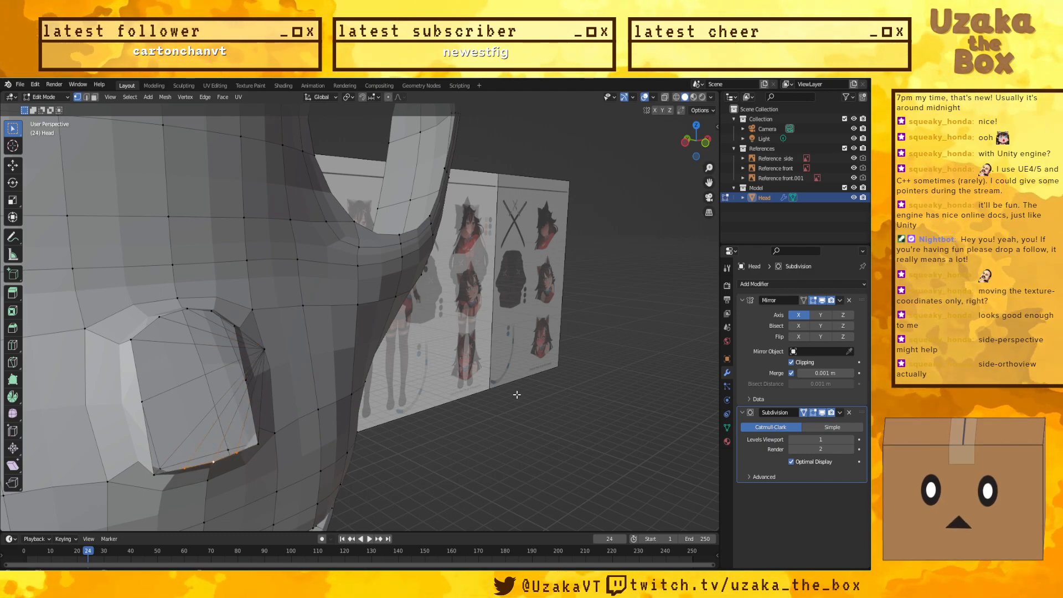
middle_click_drag(517, 394, 481, 405)
key("ctrl+z")
key("ctrl+z")
key("ctrl+z")
key("ctrl+z")
key("ctrl+z")
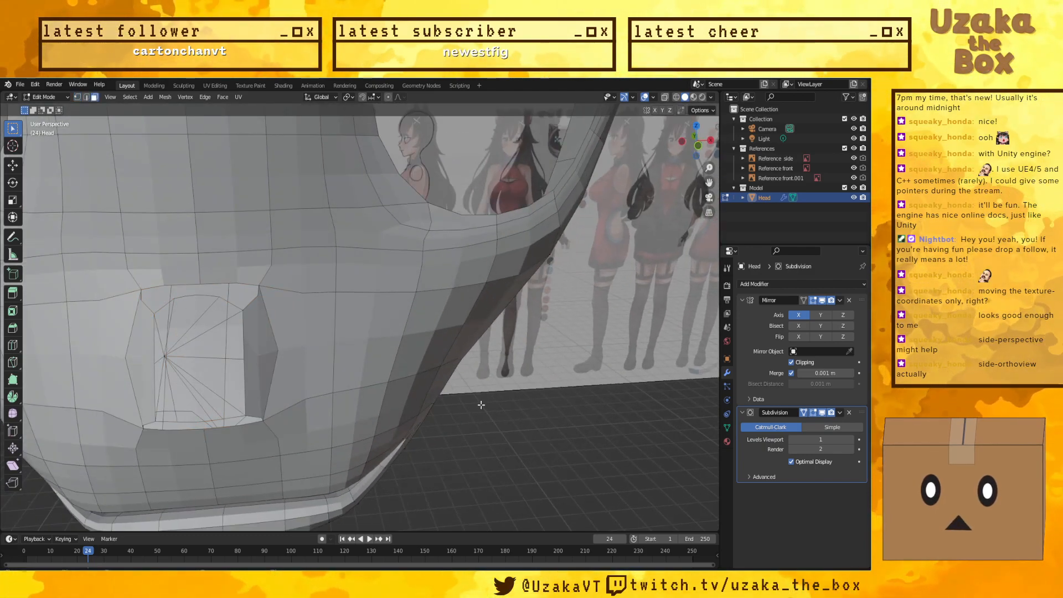
key("ctrl+z")
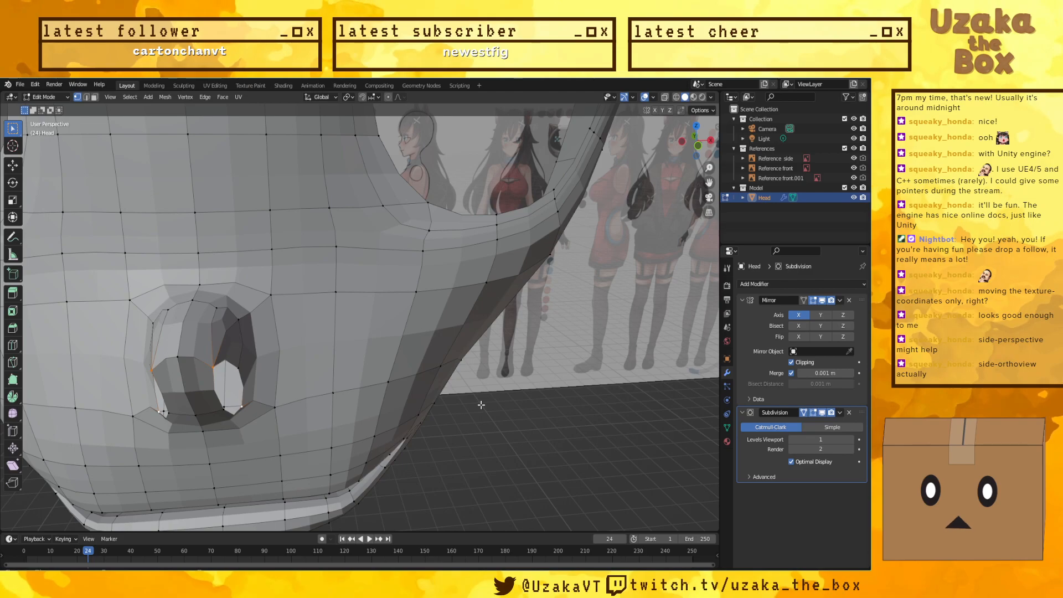
key("ctrl+z")
key("ctrl+z")
key("ctrl+z")
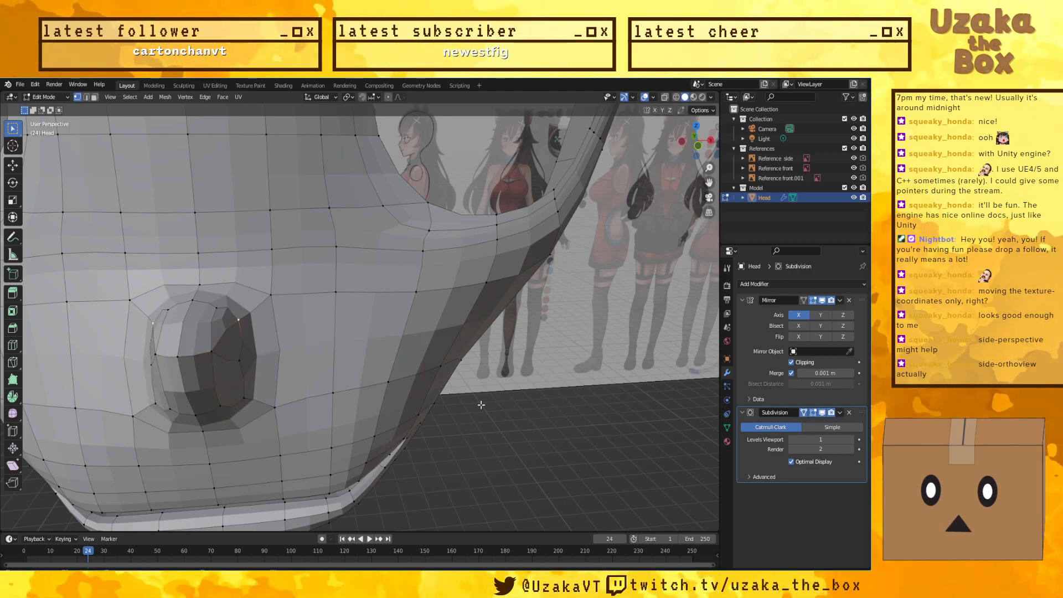
key("ctrl+z")
key("ctrl+z")
key("ctrl+z")
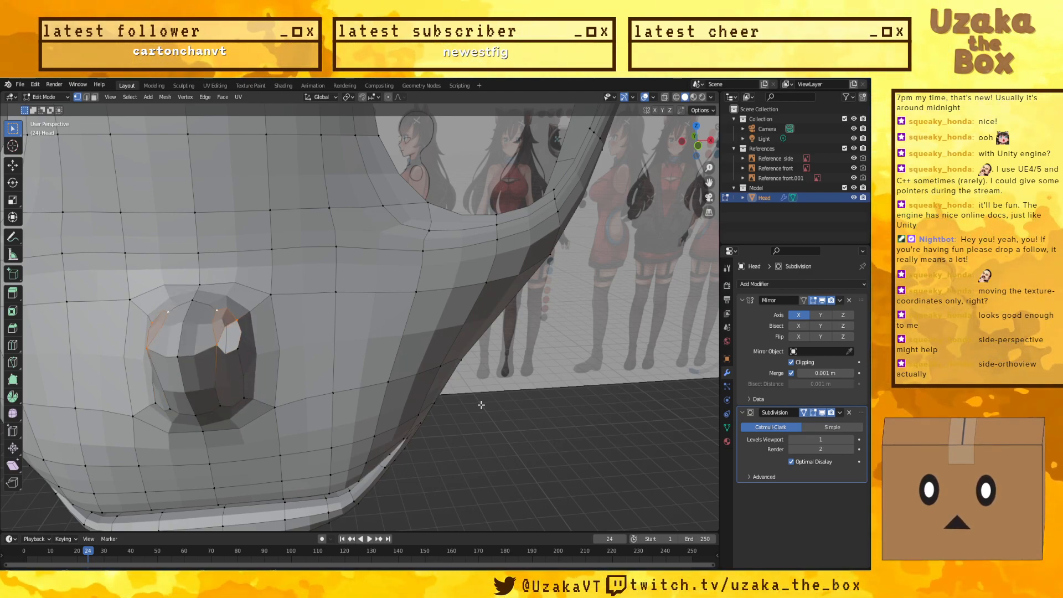
key("ctrl+z")
key("ctrl+z")
key("ctrl+z")
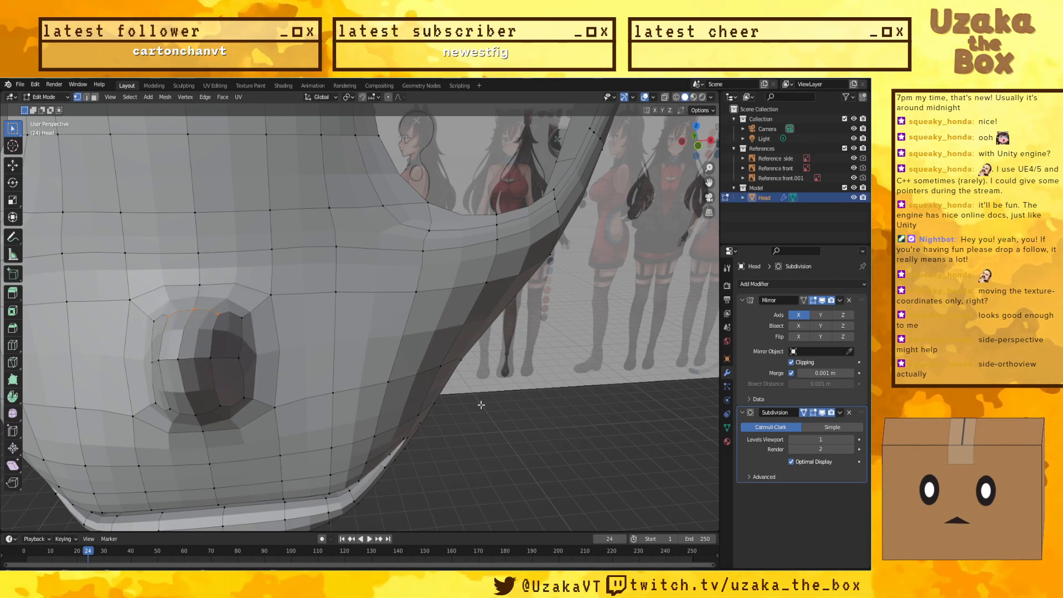
Step: Save the scene as a new incremented version named Nekoreenattempt3_2.blend
left_click(20, 85)
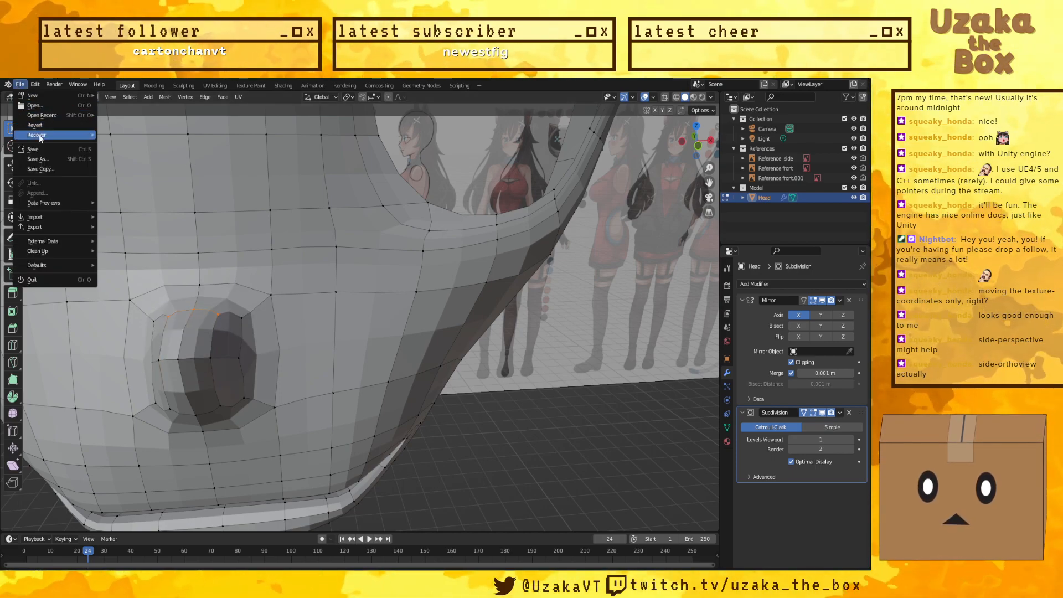
left_click(51, 159)
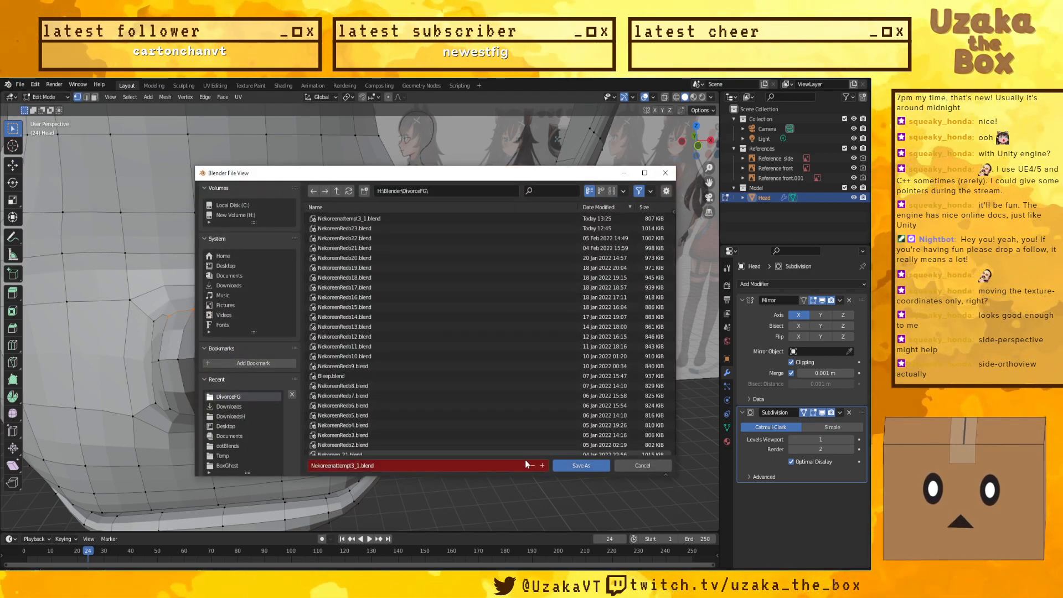
left_click(579, 468)
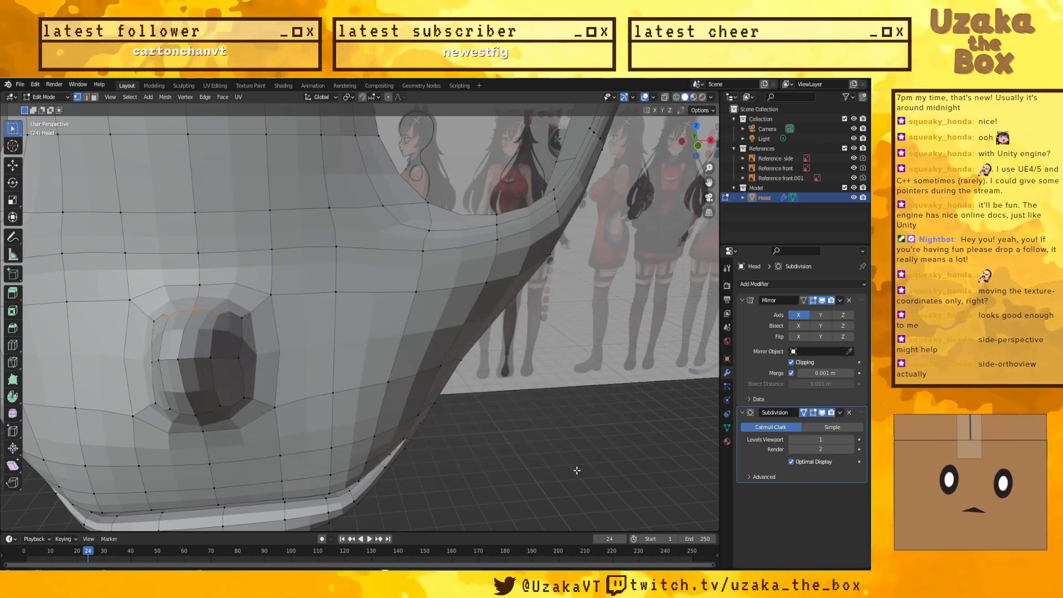
Step: Open the recent file NekoreenRedo23.blend
left_click(19, 84)
mouse_move(65, 114)
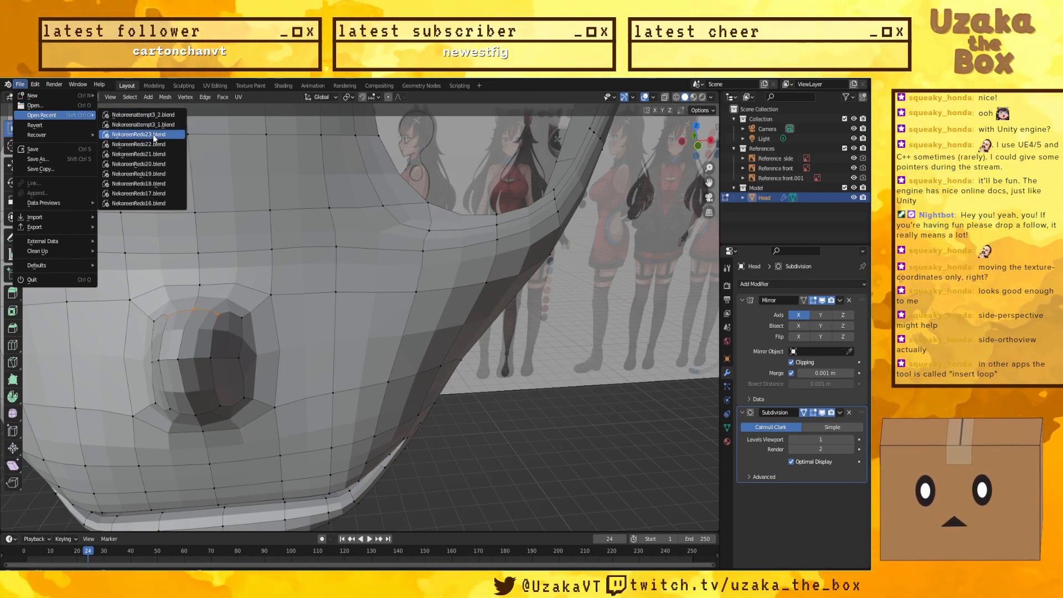
left_click(138, 134)
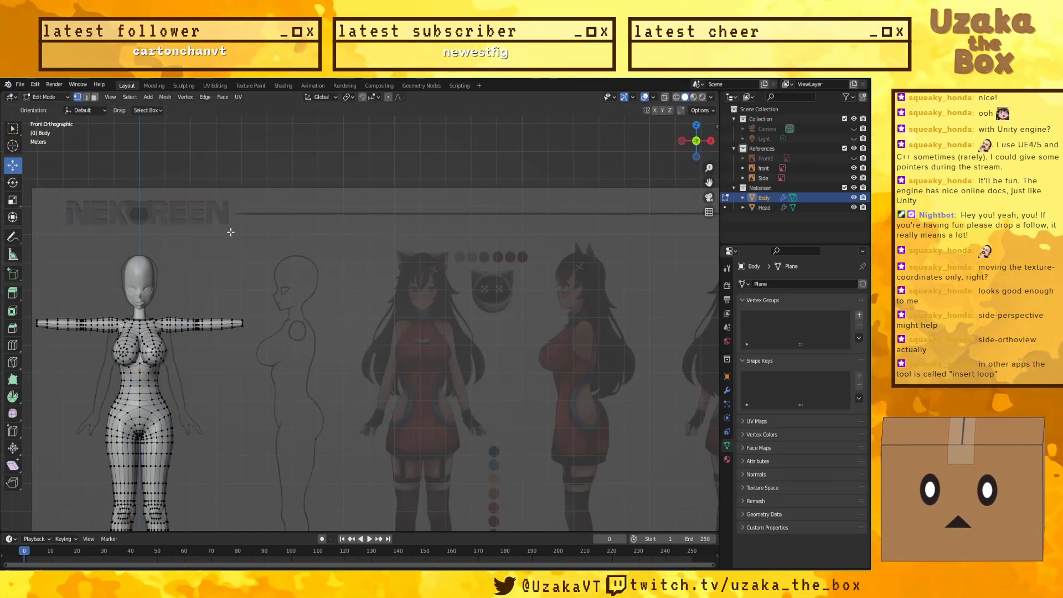
Step: View the opened character model at an angle from the side and select its Head object
scroll(216, 309, "up", 3)
scroll(396, 306, "up", 2)
middle_click_drag(396, 307, 554, 238)
left_click(764, 207)
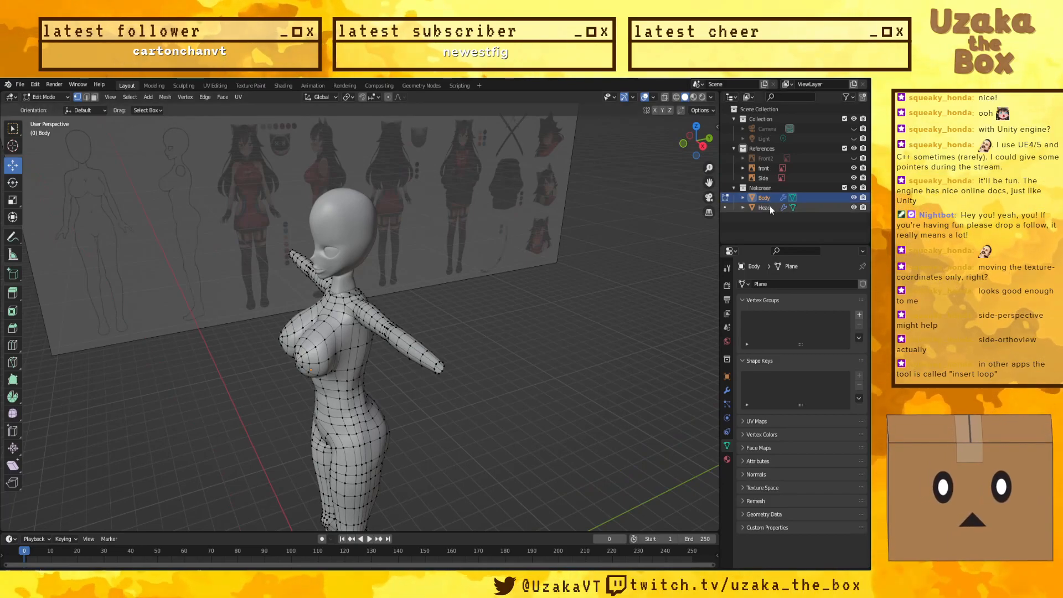
Step: Make the older model's Head object editable and examine the nose topology up close from the side and front
left_click(46, 98)
left_click(44, 112)
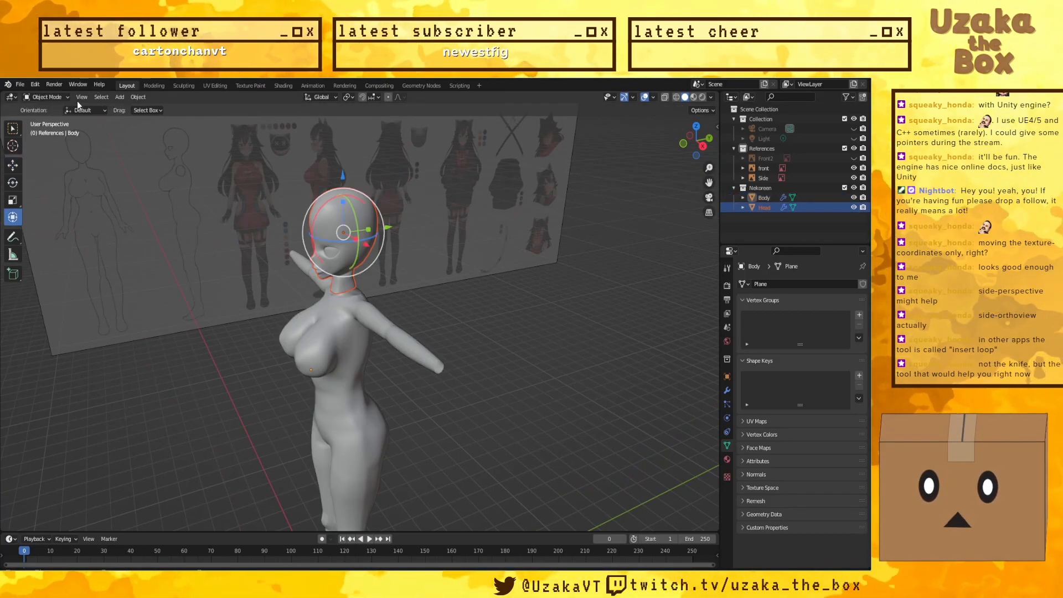
left_click(807, 208)
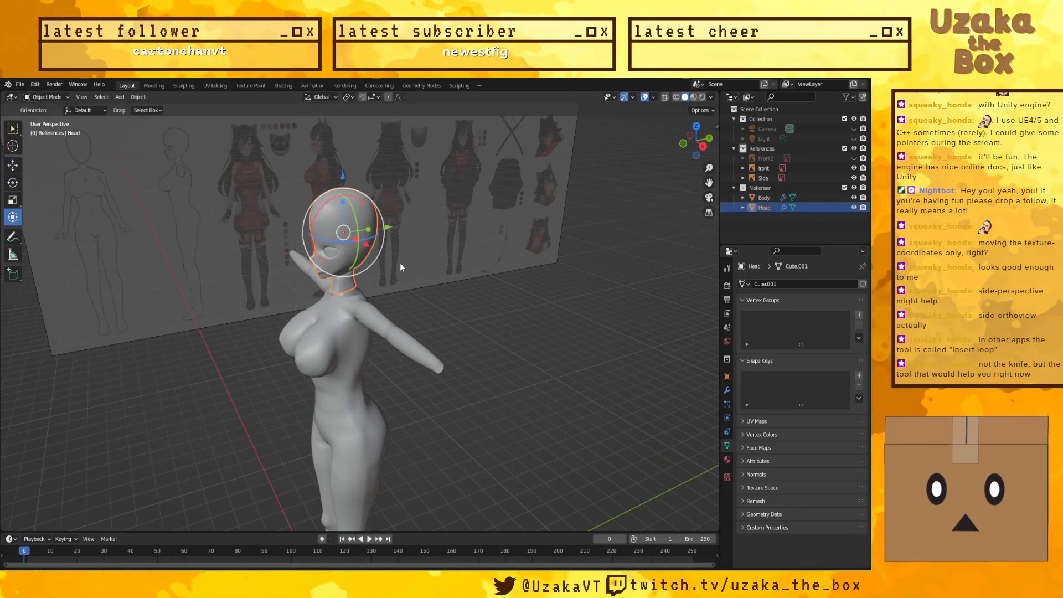
left_click(47, 98)
left_click(47, 119)
scroll(374, 199, "up", 8)
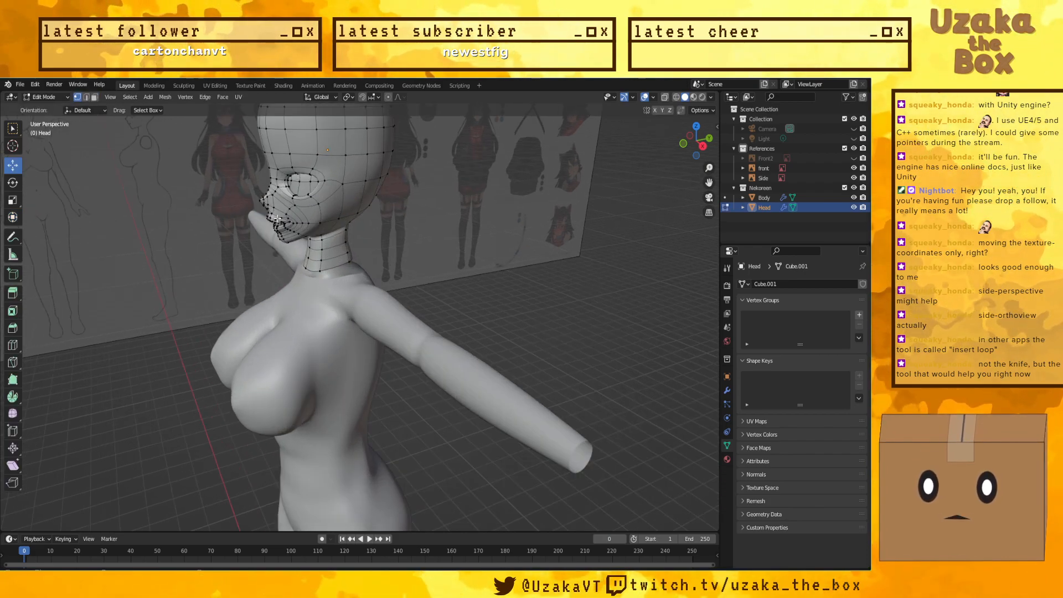
middle_click_drag(374, 199, 353, 259)
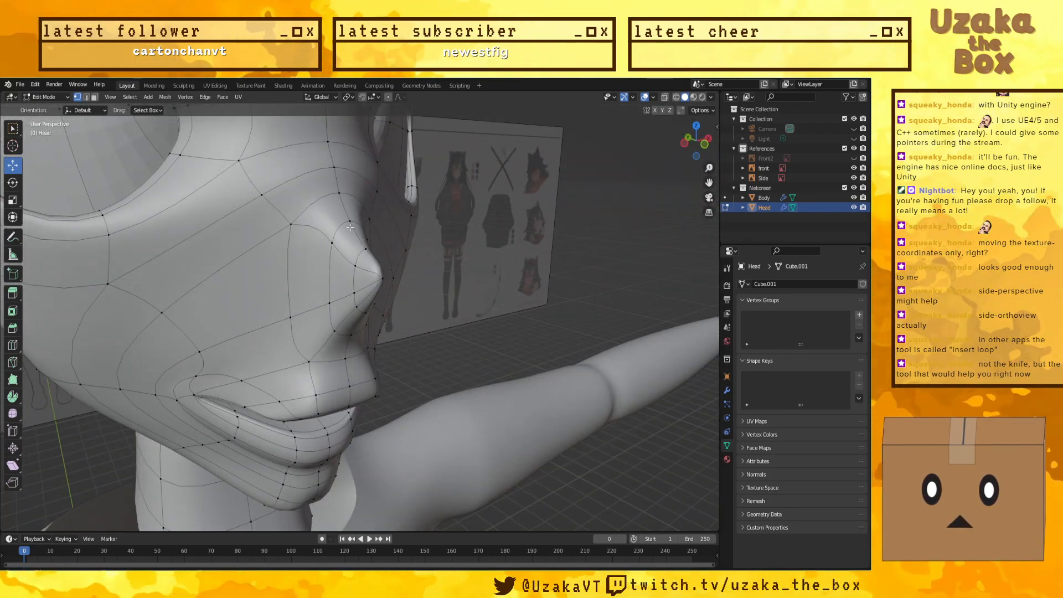
middle_click_drag(370, 294, 254, 228)
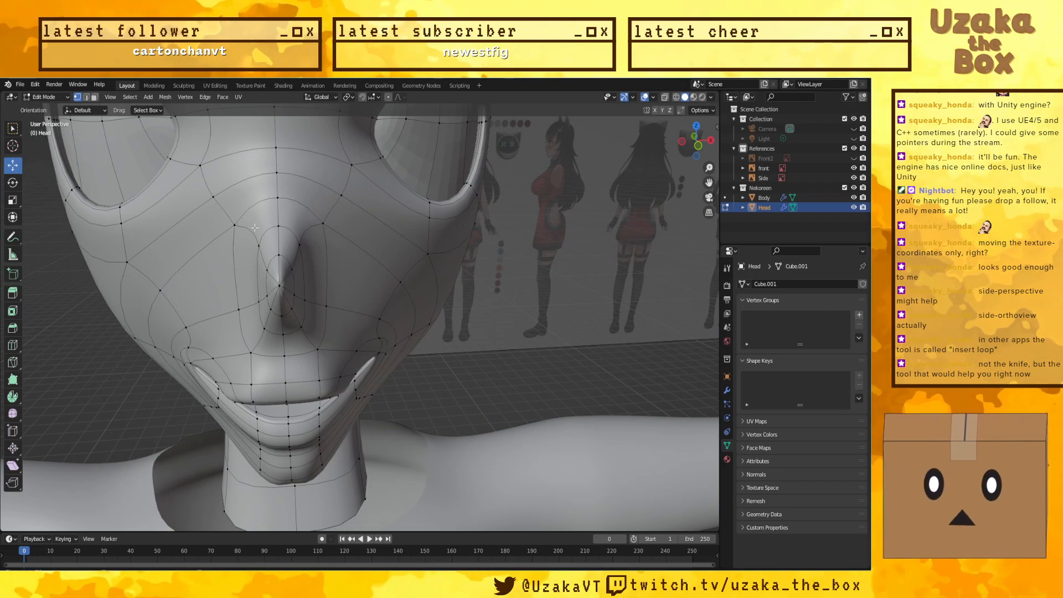
Step: Return to the low-poly head scene by reopening its recently saved file
left_click(20, 85)
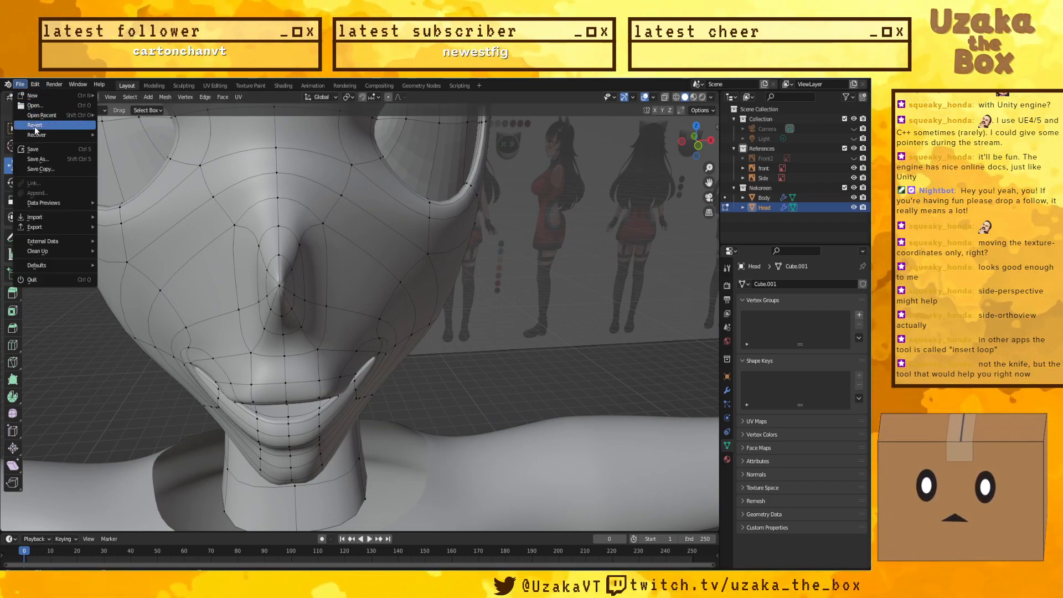
mouse_move(53, 115)
left_click(130, 117)
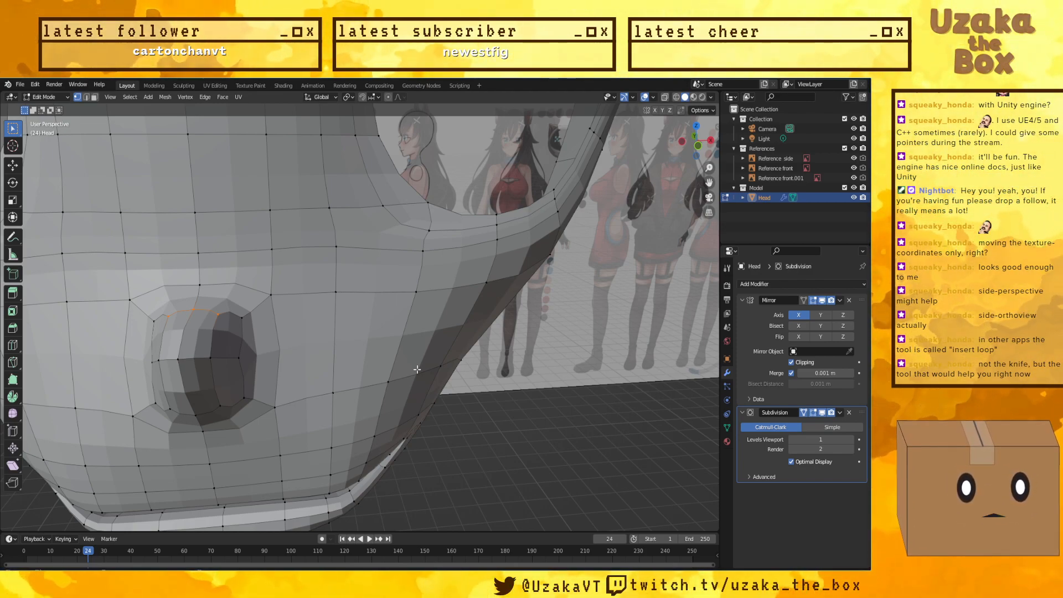
Step: Select the protruding nose-tip vertices of the Head mesh in see-through wireframe and delete them
middle_click_drag(417, 369, 246, 297)
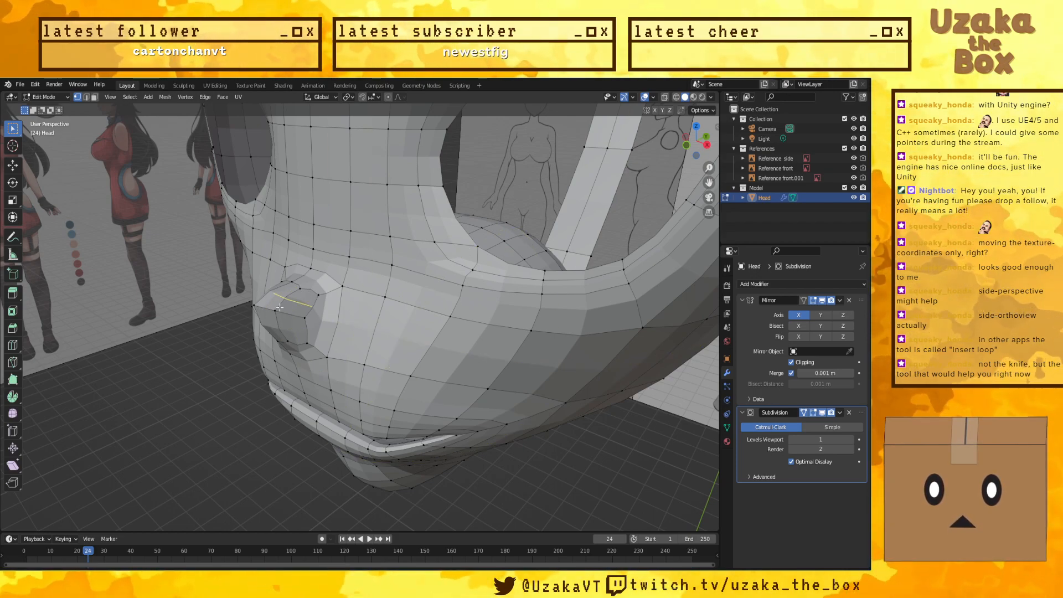
key("Tab")
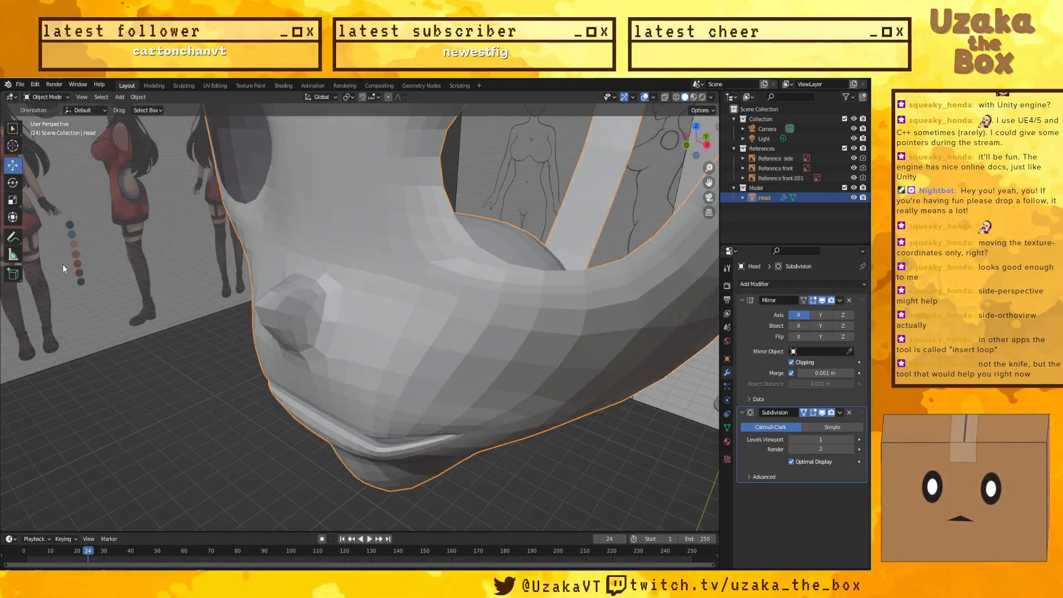
left_click(38, 98)
left_click(46, 118)
middle_click_drag(150, 339, 298, 334)
left_click_drag(487, 321, 360, 392)
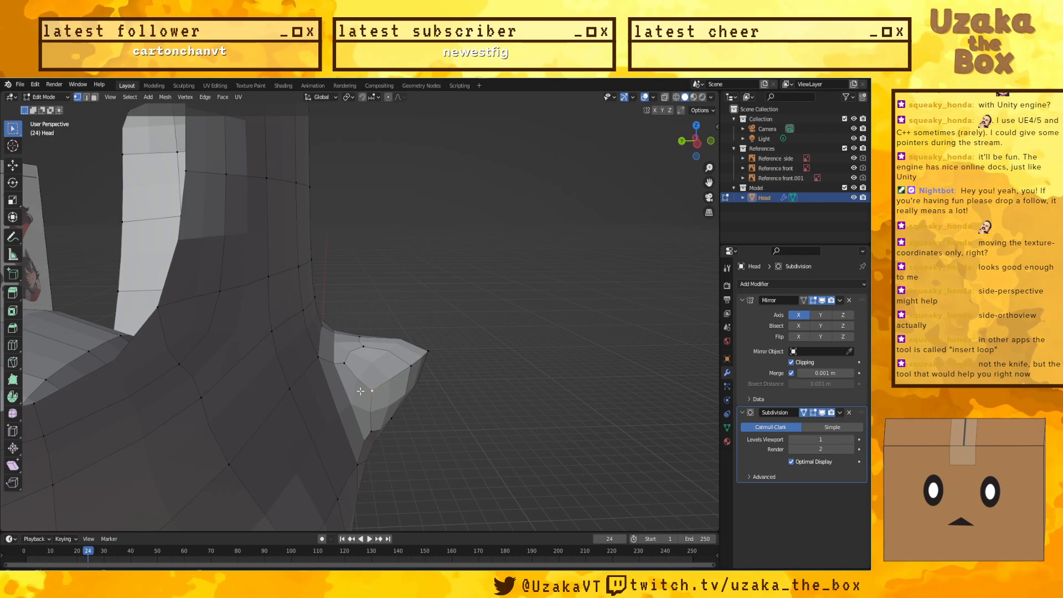
left_click_drag(415, 373, 417, 379)
left_click_drag(443, 390, 383, 324)
key("shift+z")
middle_click_drag(456, 334, 422, 357)
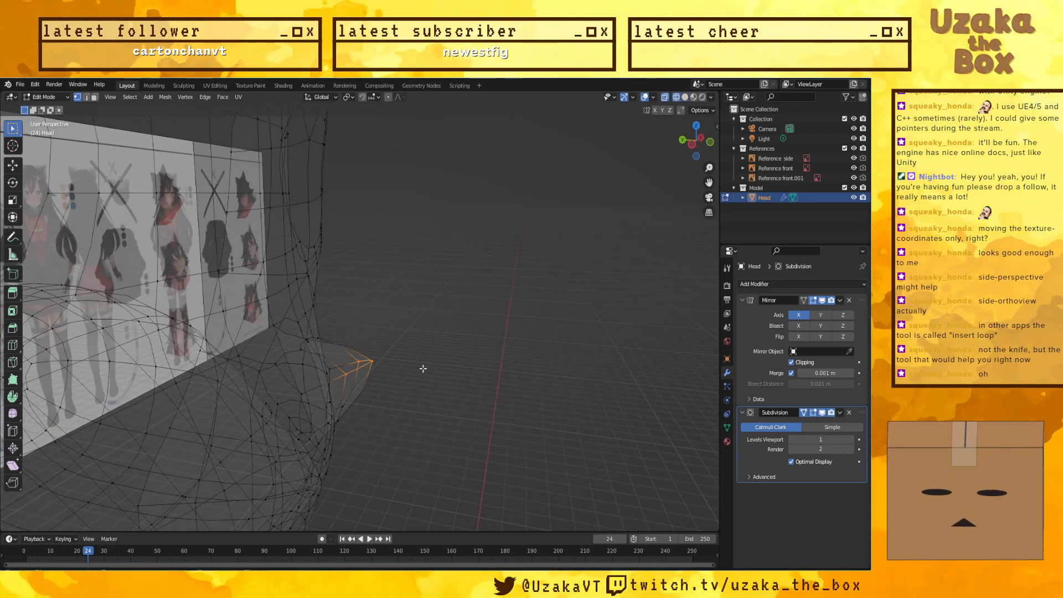
key("shift+z")
key("x")
left_click(417, 360)
middle_click_drag(387, 363, 299, 367)
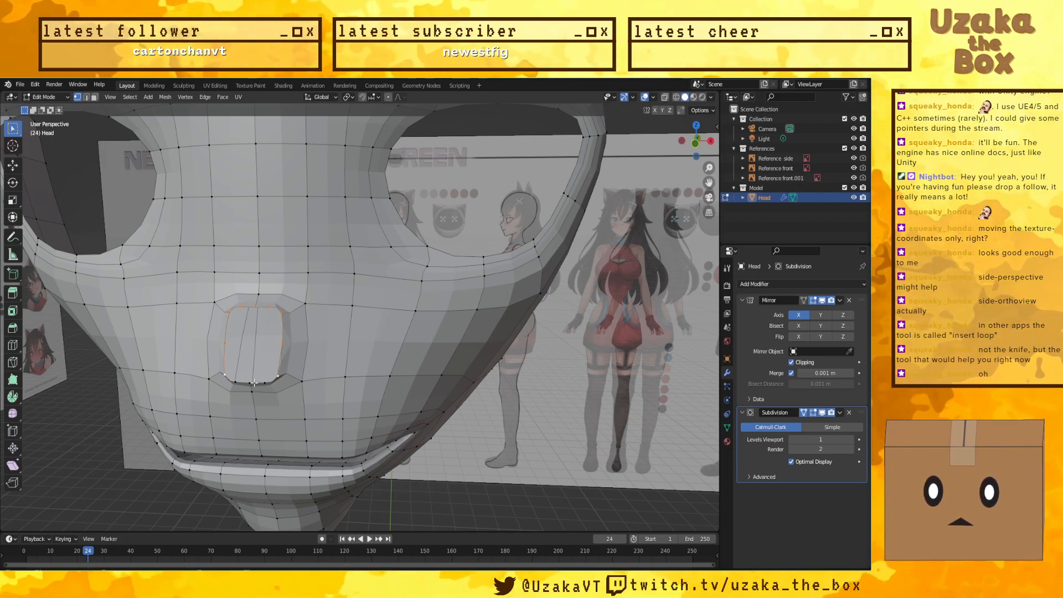
Step: Remove the remaining ring at the base of the nose, restoring a plain grid on the front of the face
key("x")
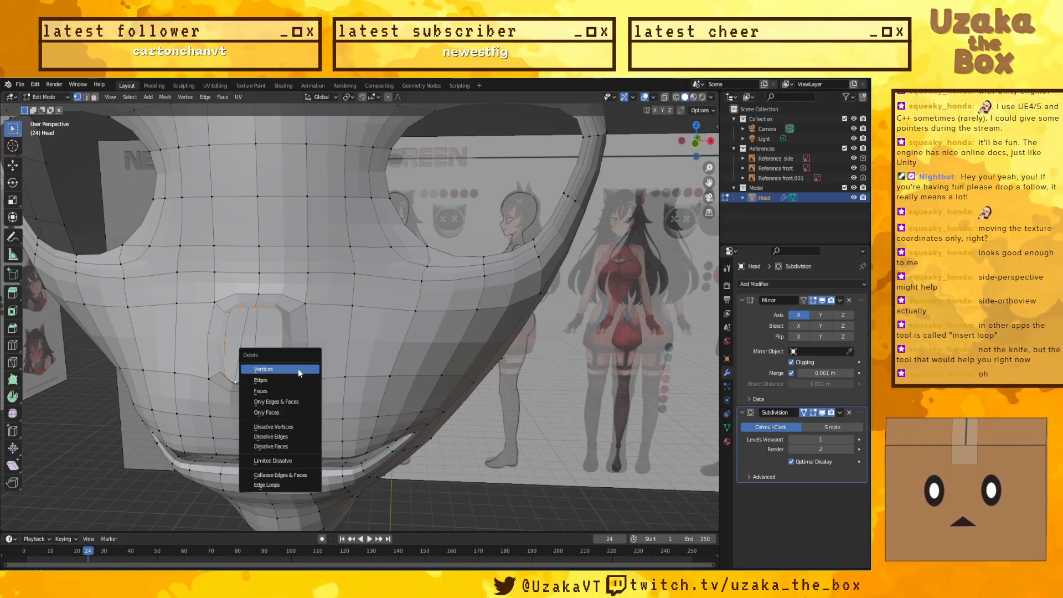
left_click(298, 369)
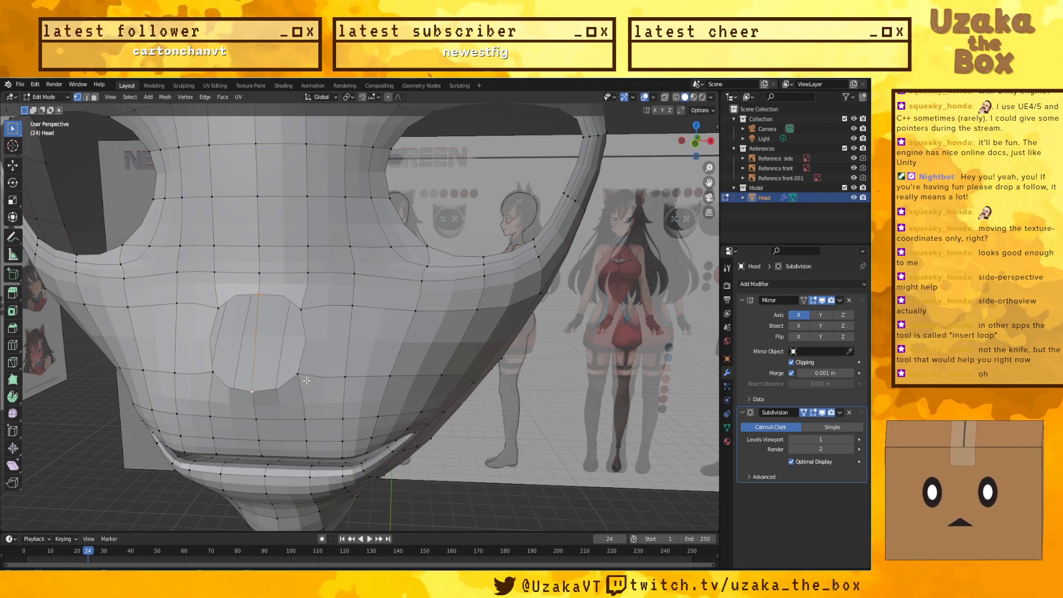
key("ctrl+z")
middle_click_drag(556, 399, 352, 394)
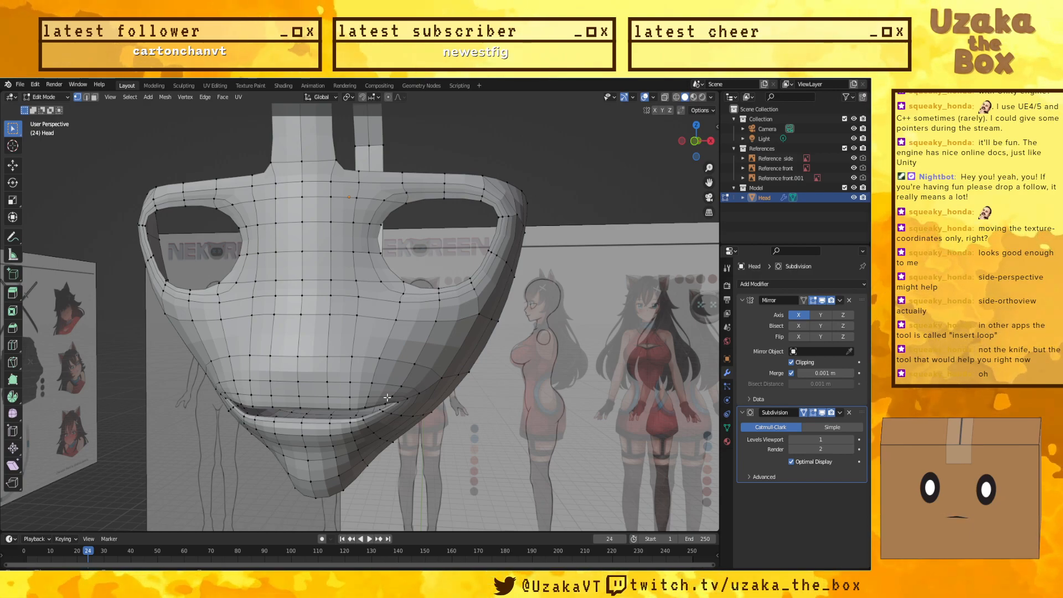
Step: In the right orthographic view, move the centre nose vertex about 0.26 m forward and 0.11 m up to the reference nose tip
double_click(324, 343)
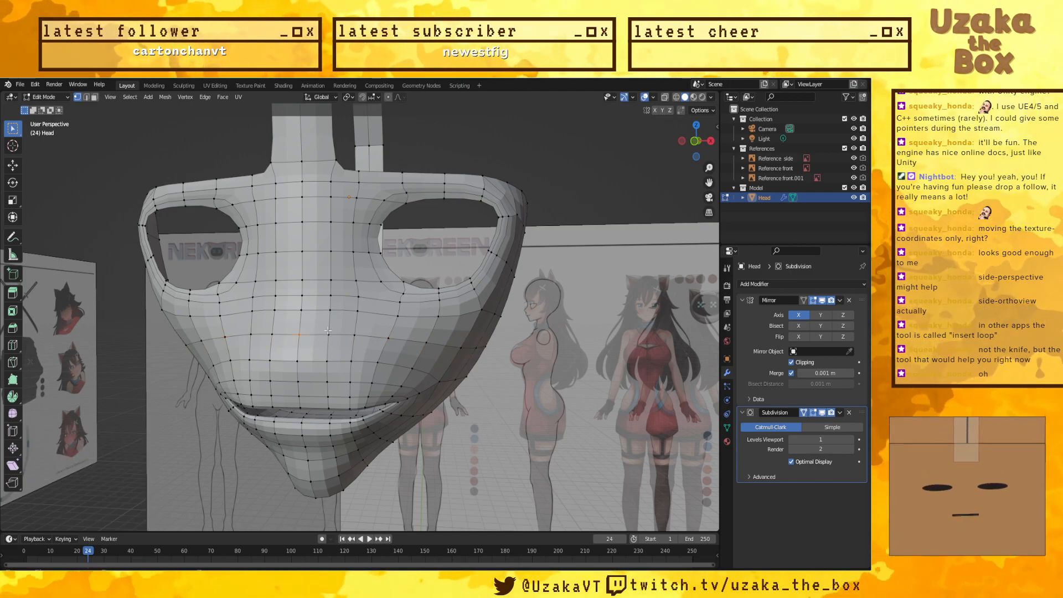
key("KP_3")
key("g")
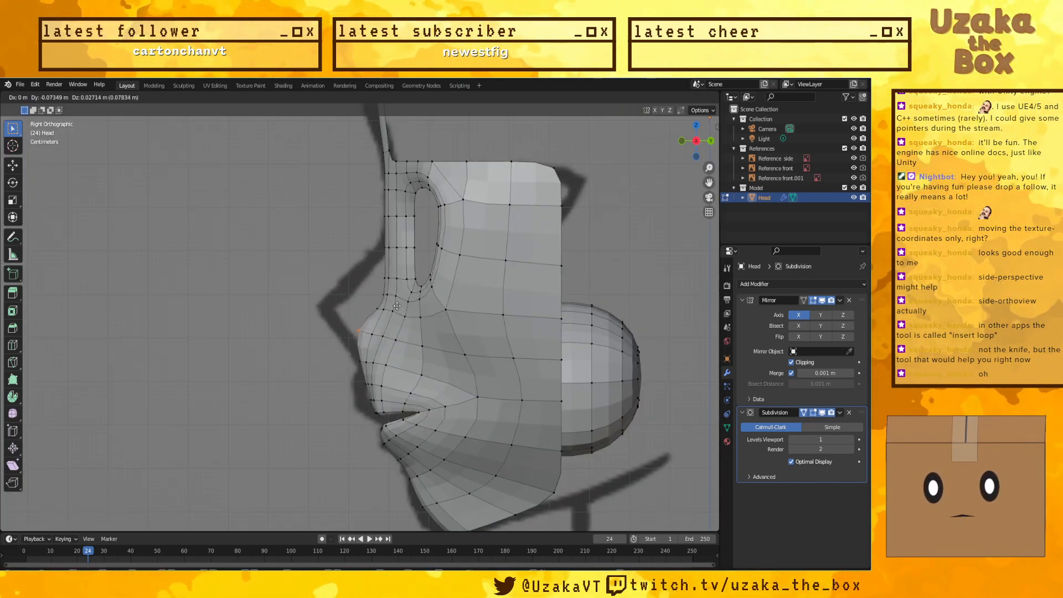
left_click(326, 269)
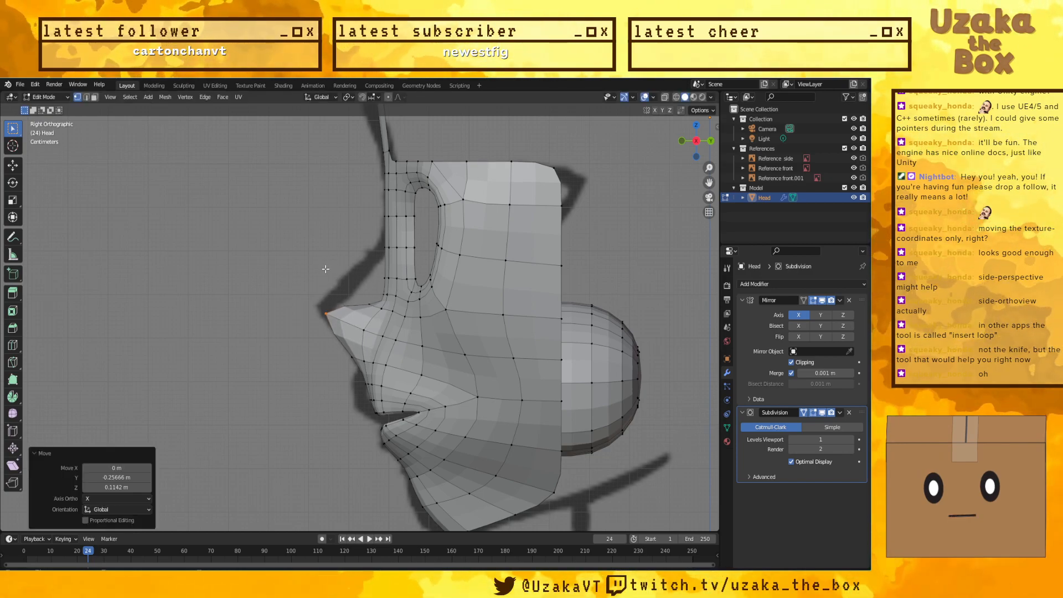
Step: Turn off the Subdivision modifier's display in Edit Mode and try a loop cut on the pointed nose
left_click(813, 413)
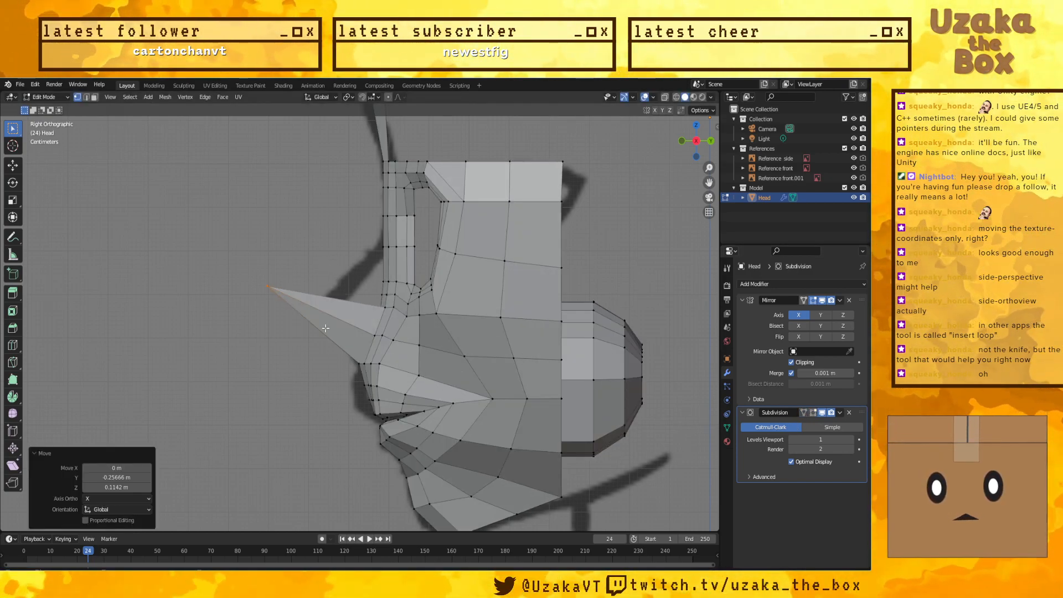
key("ctrl+r")
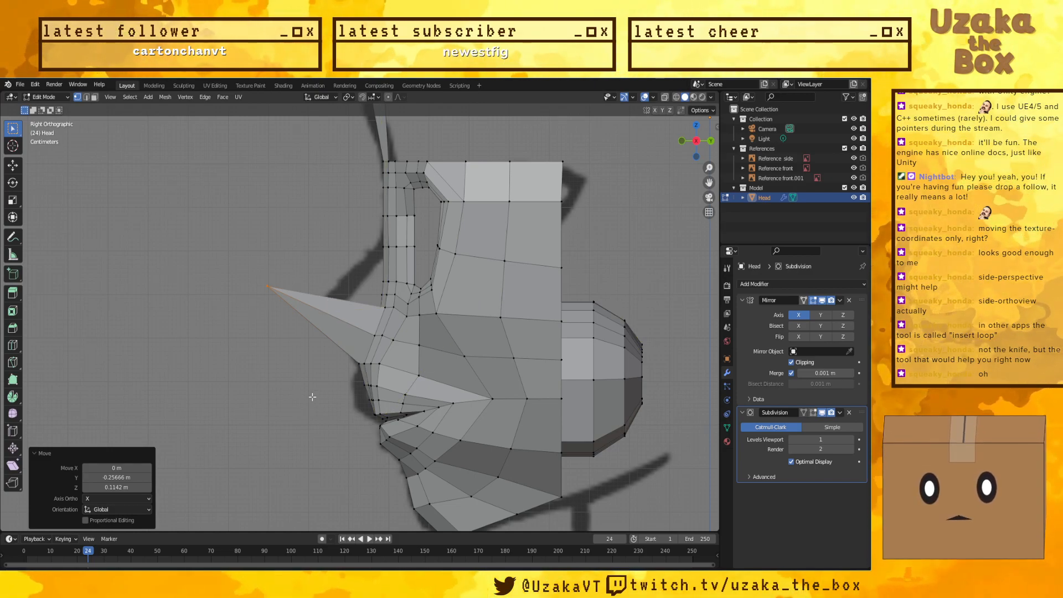
middle_click_drag(232, 438, 306, 312)
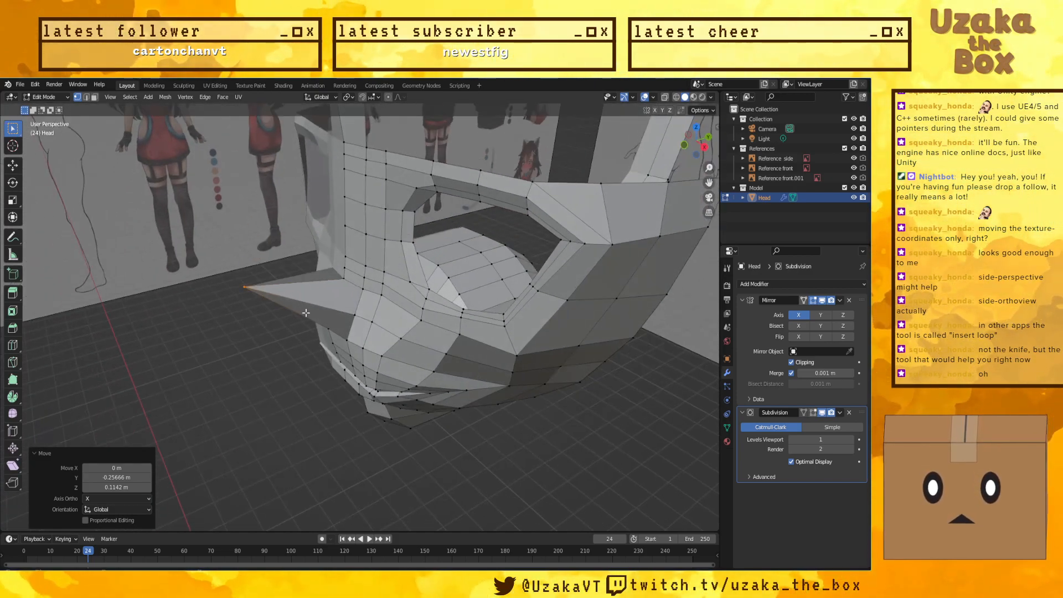
middle_click_drag(242, 368, 45, 327)
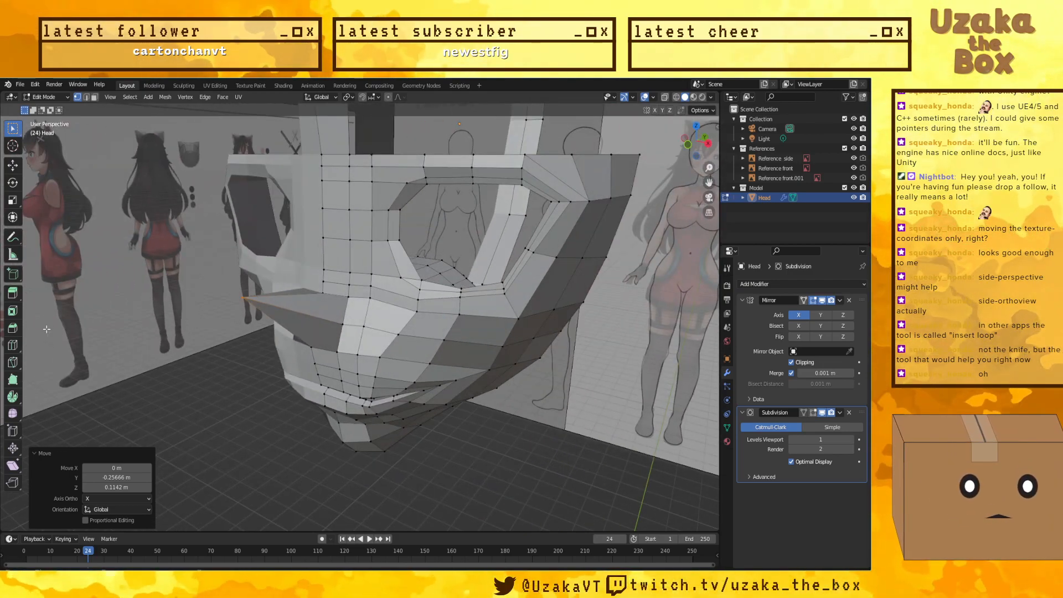
middle_click_drag(109, 347, 39, 346)
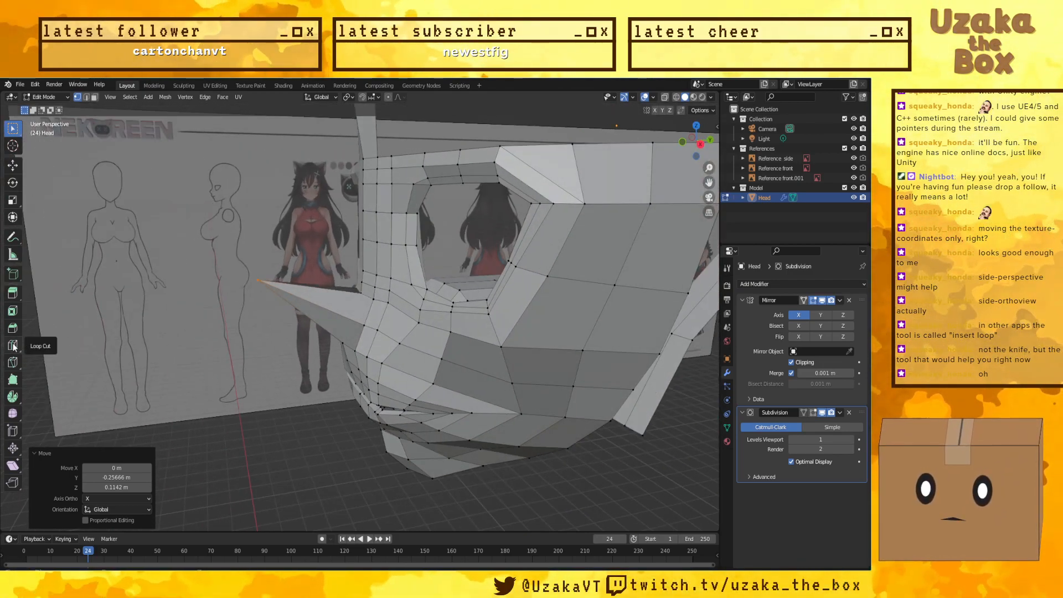
left_click(14, 347)
middle_click_drag(355, 382, 300, 333)
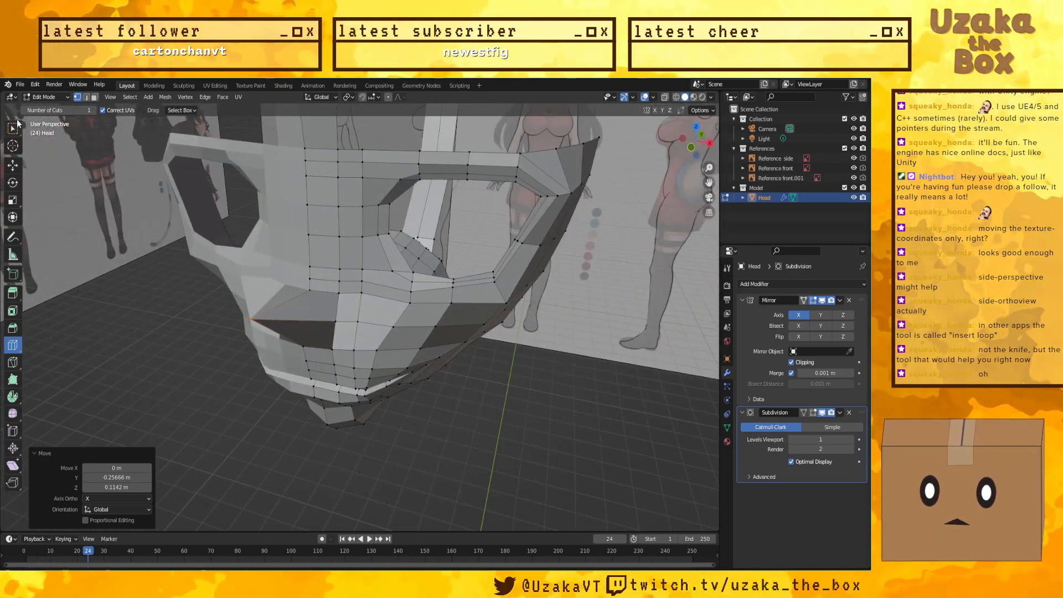
Step: Delete the upper side face between the nose bridge and the nose tip
left_click(13, 128)
middle_click_drag(160, 296, 157, 289)
left_click(310, 291, "shift")
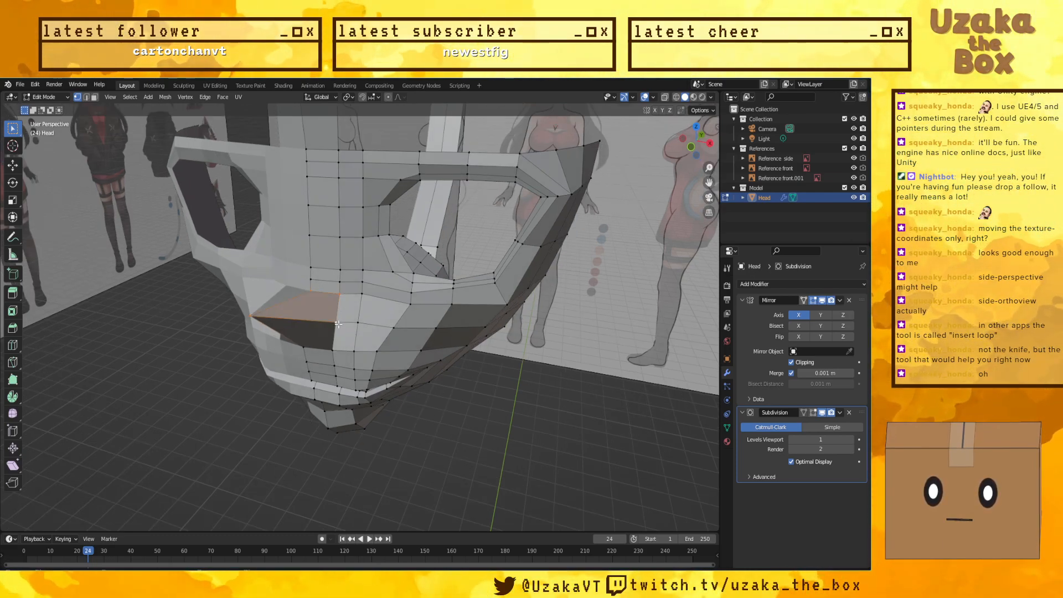
key("x")
left_click(328, 356)
Step: Fill the upper nose opening with triangular faces joining the bridge and side vertices to the nose tip
middle_click_drag(320, 337, 279, 313)
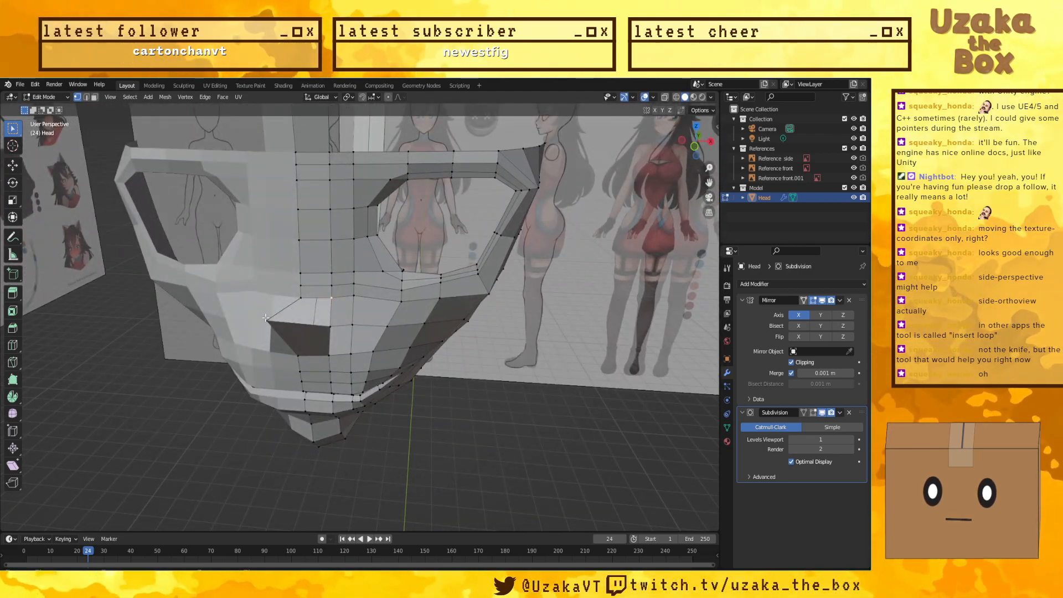
left_click(266, 320, "shift")
key("f")
left_click(301, 299)
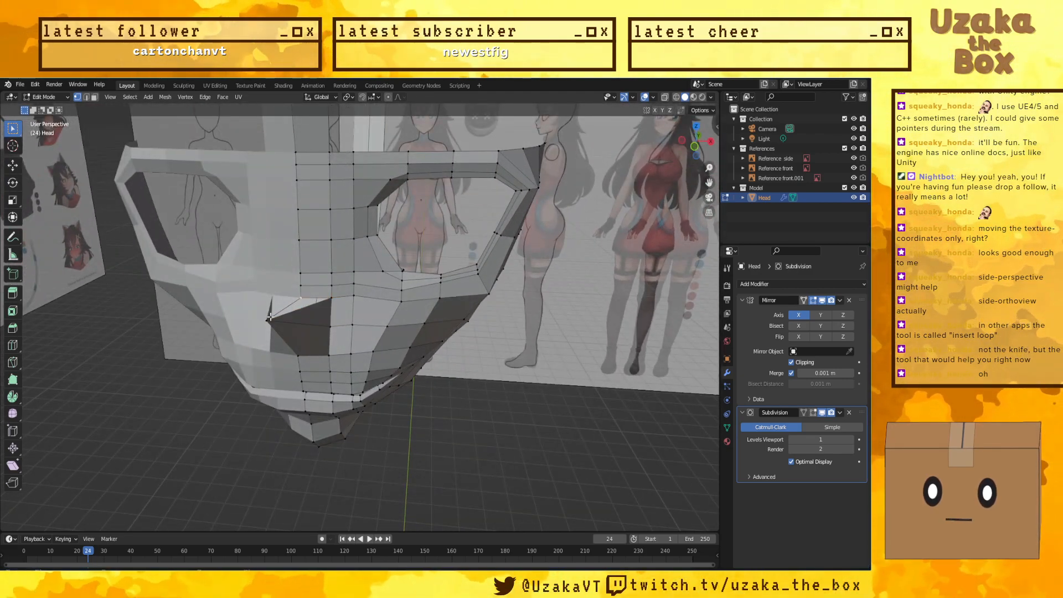
left_click(268, 320, "shift")
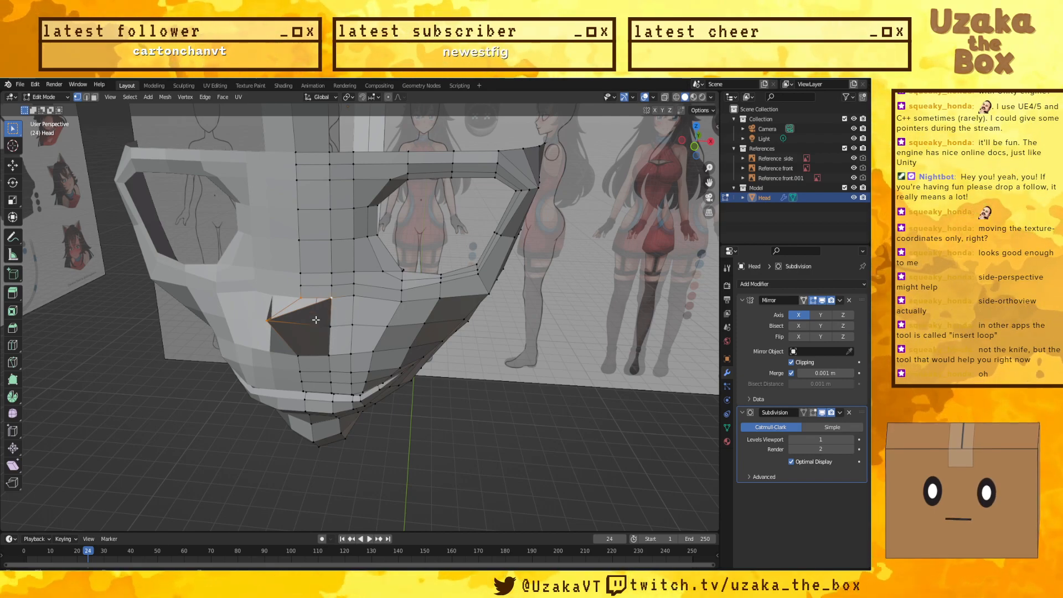
key("f")
Step: Replace the lower side face of the nose with triangular faces that converge on the nose tip
middle_click_drag(314, 322, 280, 305)
left_click(328, 358, "shift")
left_click(330, 331, "shift")
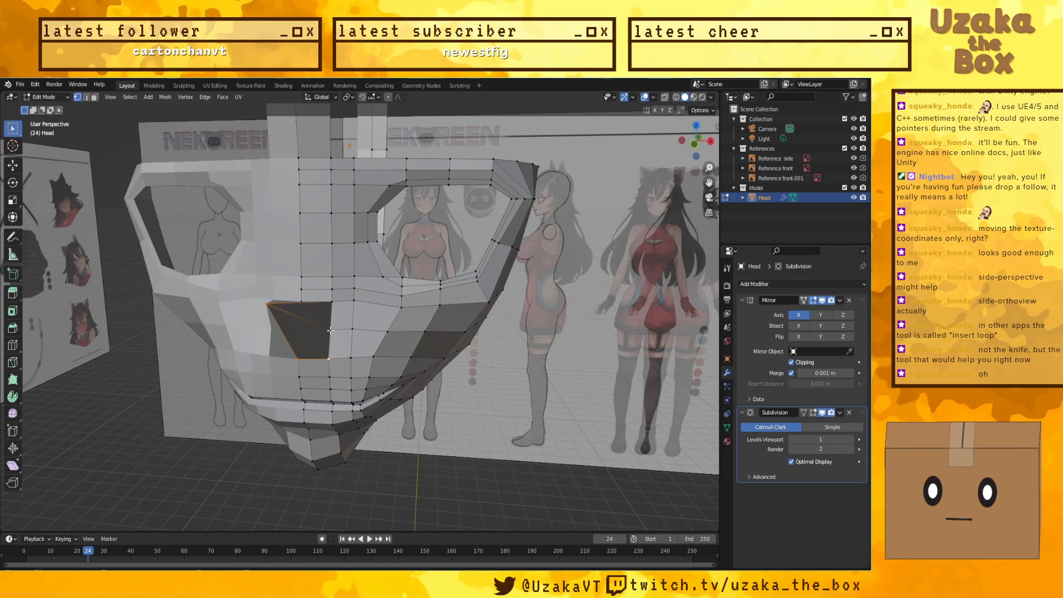
key("f")
middle_click_drag(289, 351, 324, 361)
key("x")
left_click(301, 353)
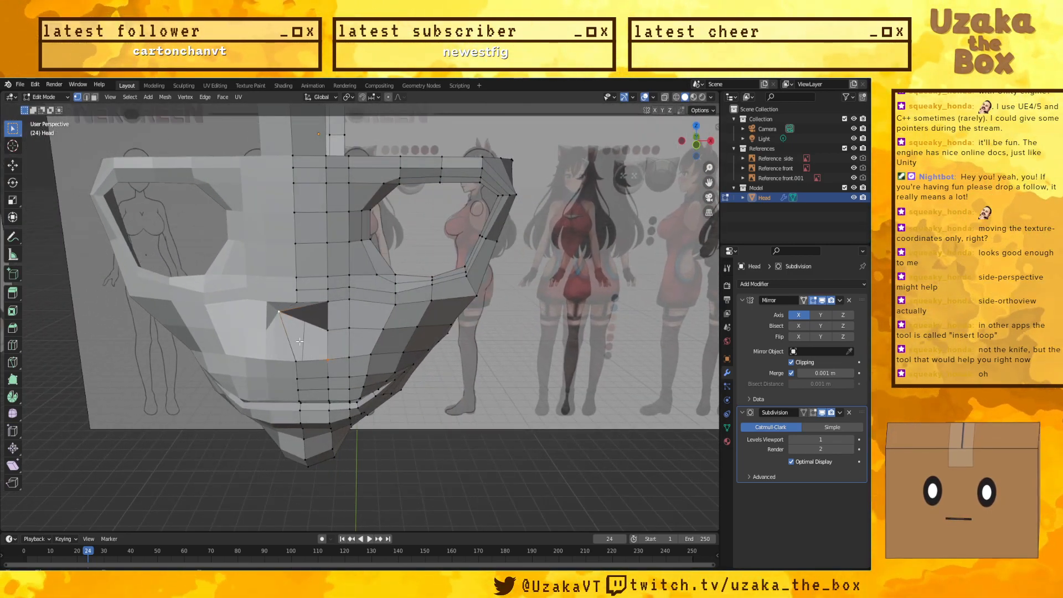
left_click(281, 308, "shift")
key("f")
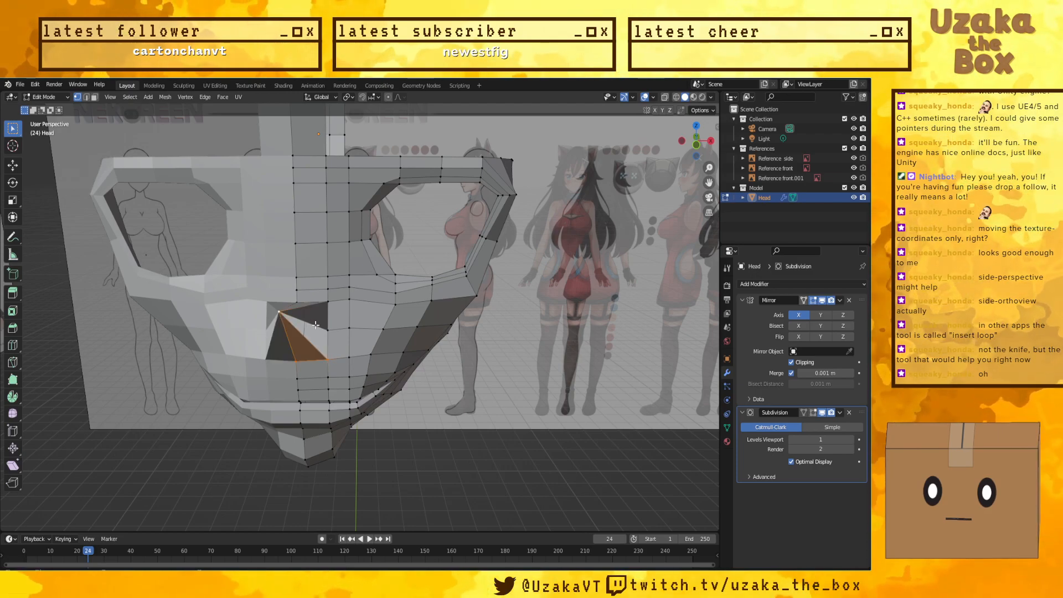
left_click(328, 331)
left_click(285, 313, "shift")
Step: Cut a new ring of edges around the middle of the pointed nose with the Knife tool
middle_click_drag(228, 358, 224, 321)
left_click(13, 345)
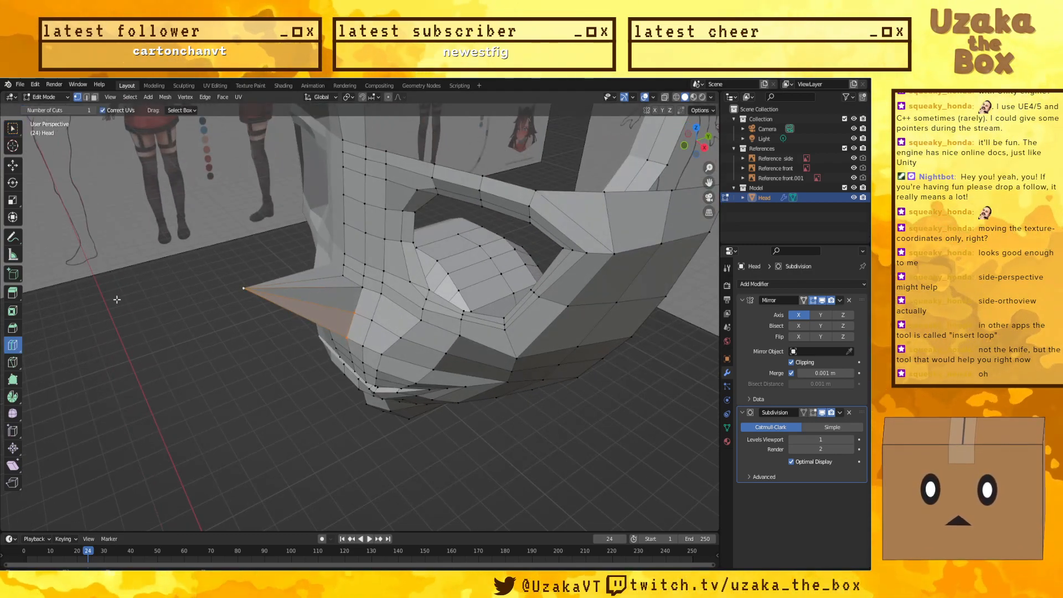
left_click(12, 363)
middle_click_drag(262, 353, 329, 263)
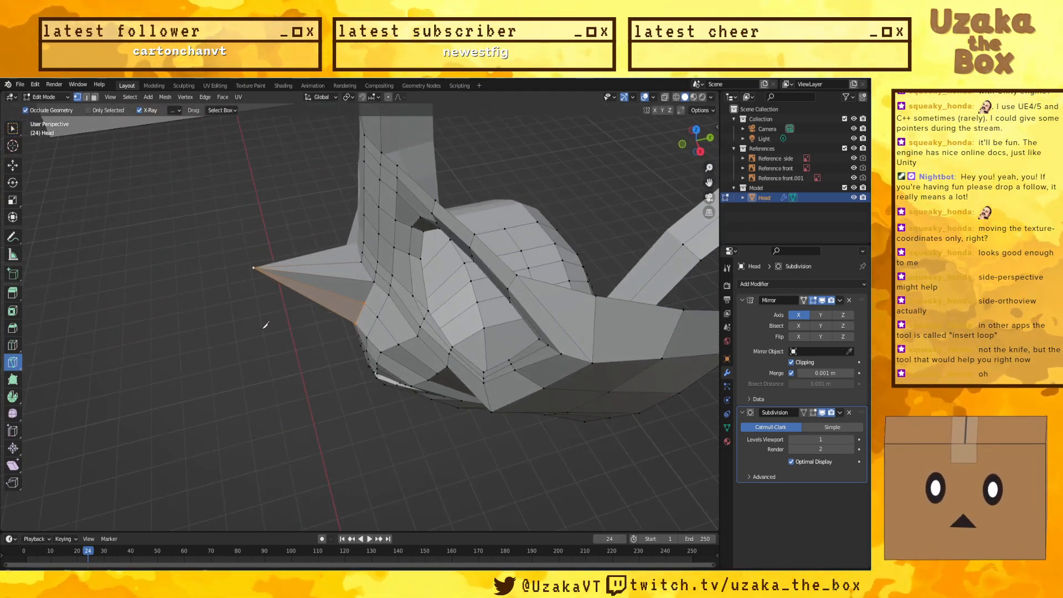
left_click(325, 264)
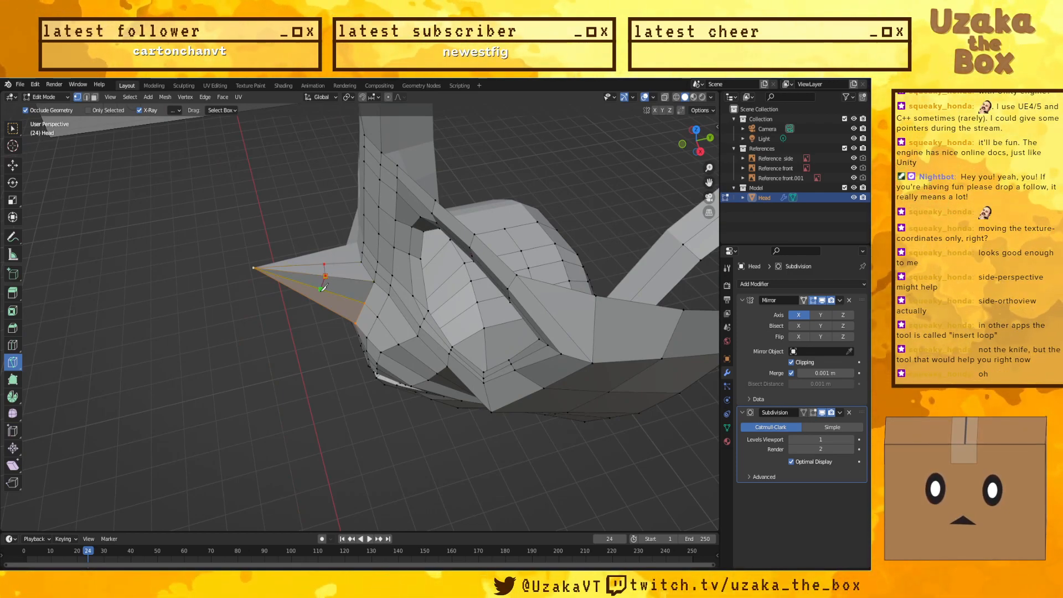
middle_click_drag(271, 350, 288, 312)
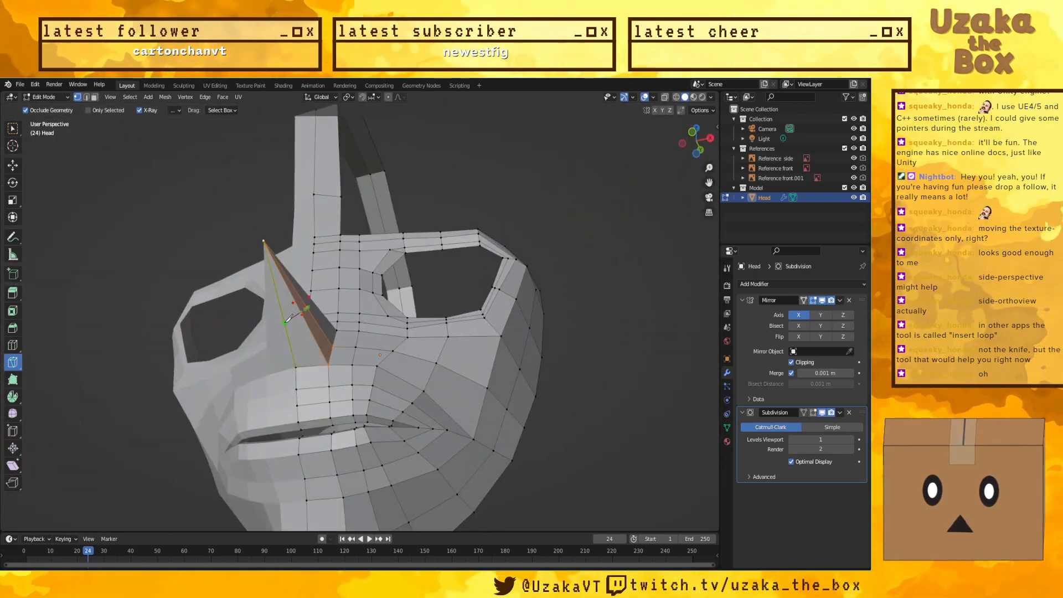
left_click(285, 322)
middle_click_drag(96, 310, 293, 299)
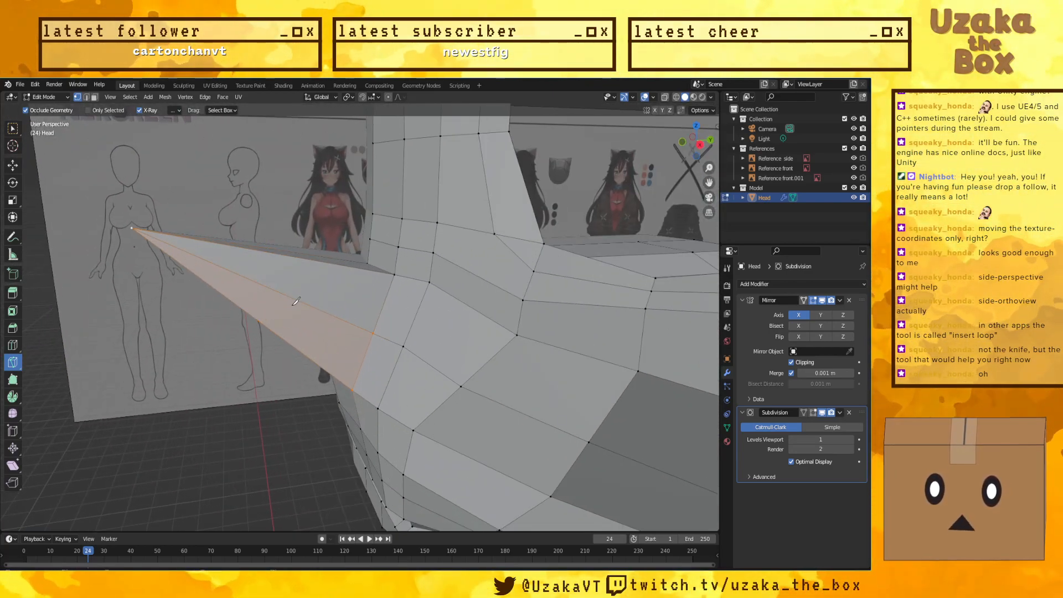
middle_click_drag(192, 347, 248, 234)
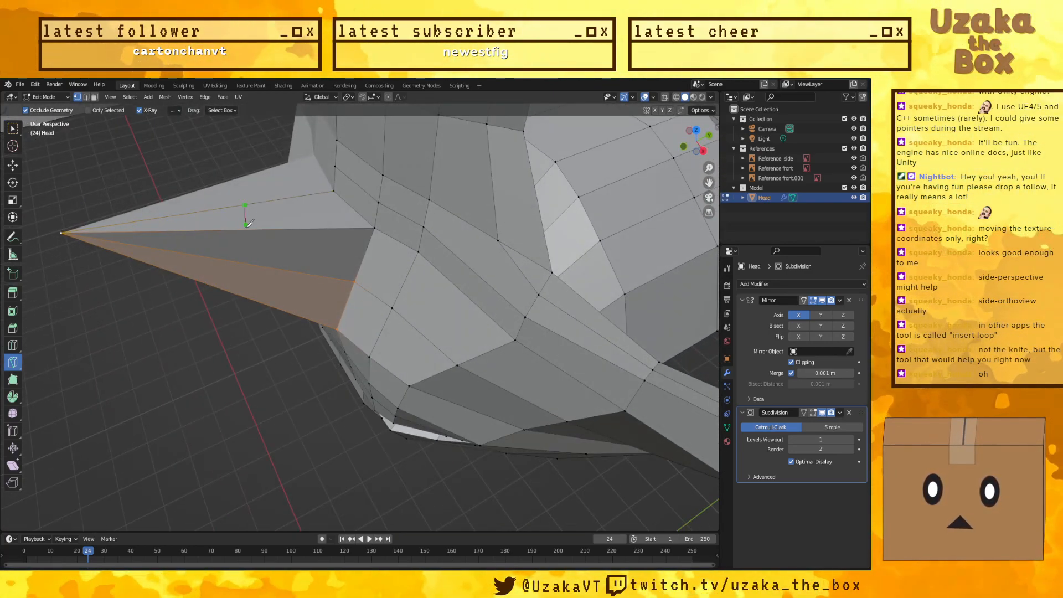
middle_click_drag(216, 361, 210, 280)
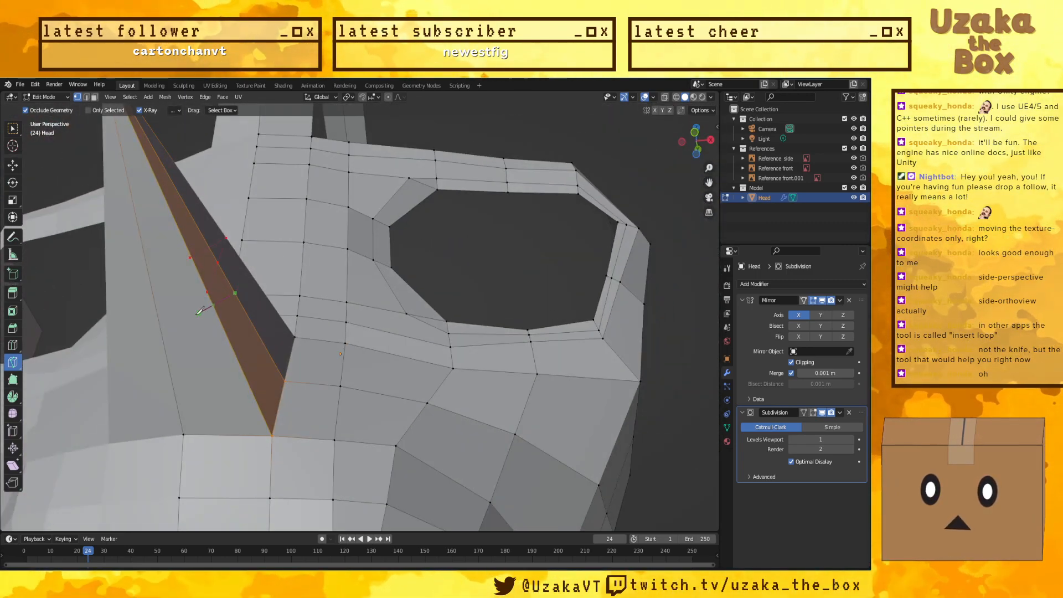
left_click(191, 296)
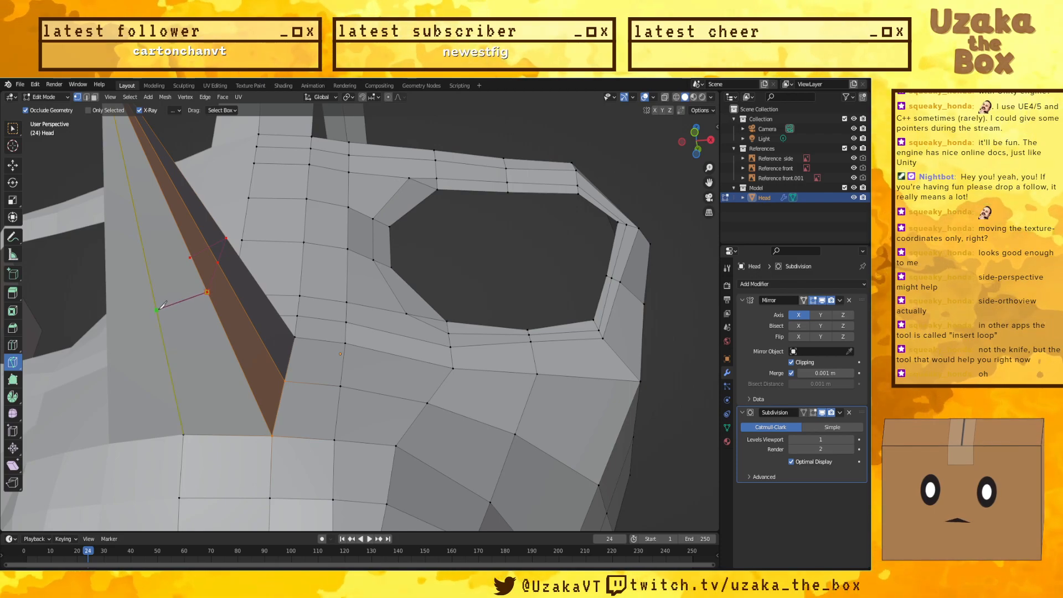
middle_click_drag(176, 346, 75, 248)
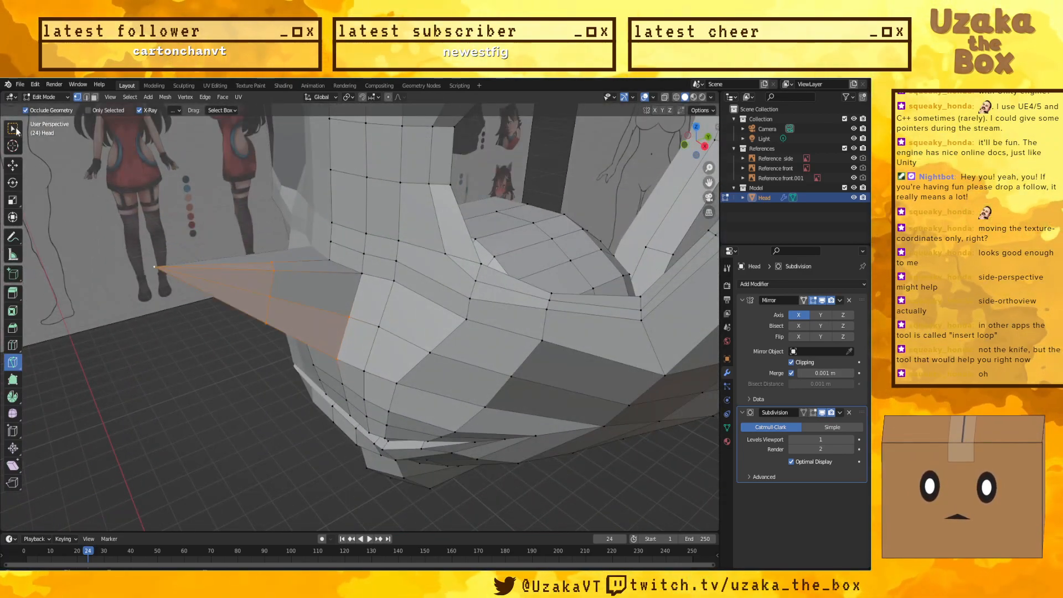
key("w")
Step: Turn the Subdivision modifier's display in Edit Mode back on and deselect the nose faces
left_click(811, 413)
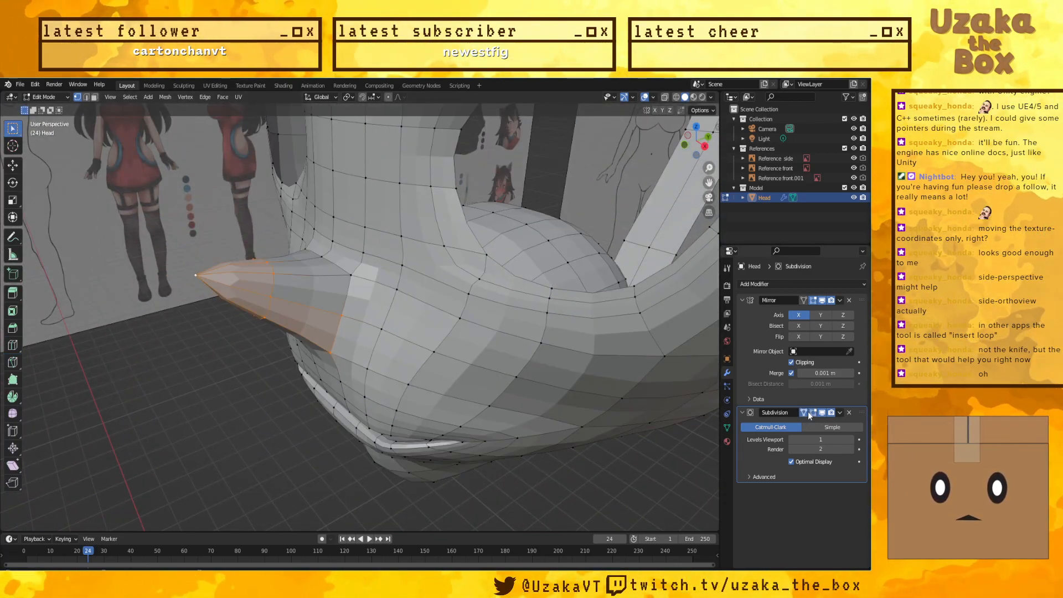
left_click(238, 446)
middle_click_drag(238, 446, 213, 310)
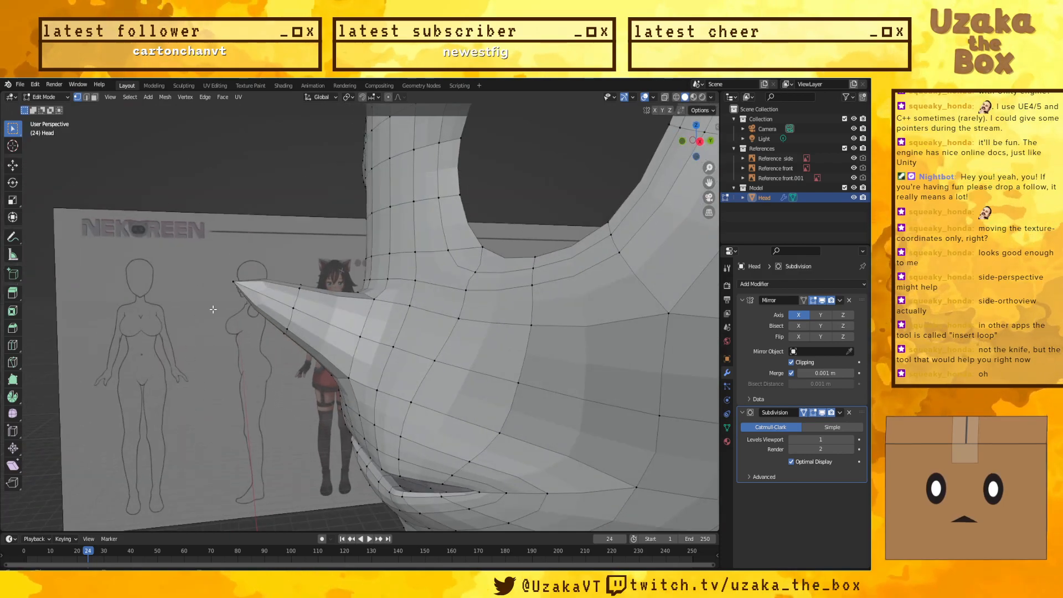
Step: Move the front part of the nose back about 0.044 m along Y and down about 0.016 m in the side view
key("KP_3")
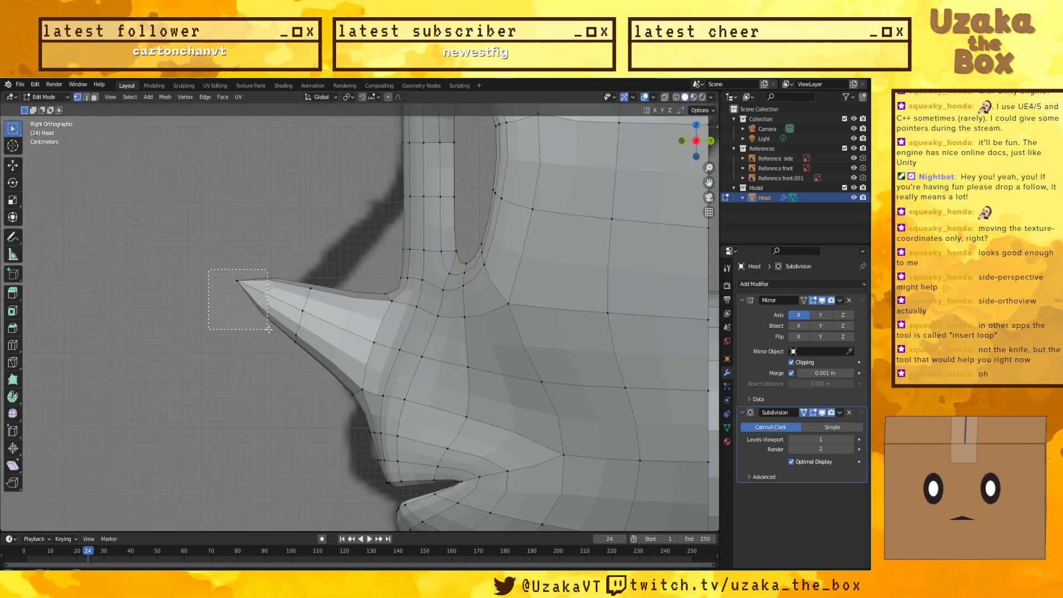
key("shift+z")
key("g")
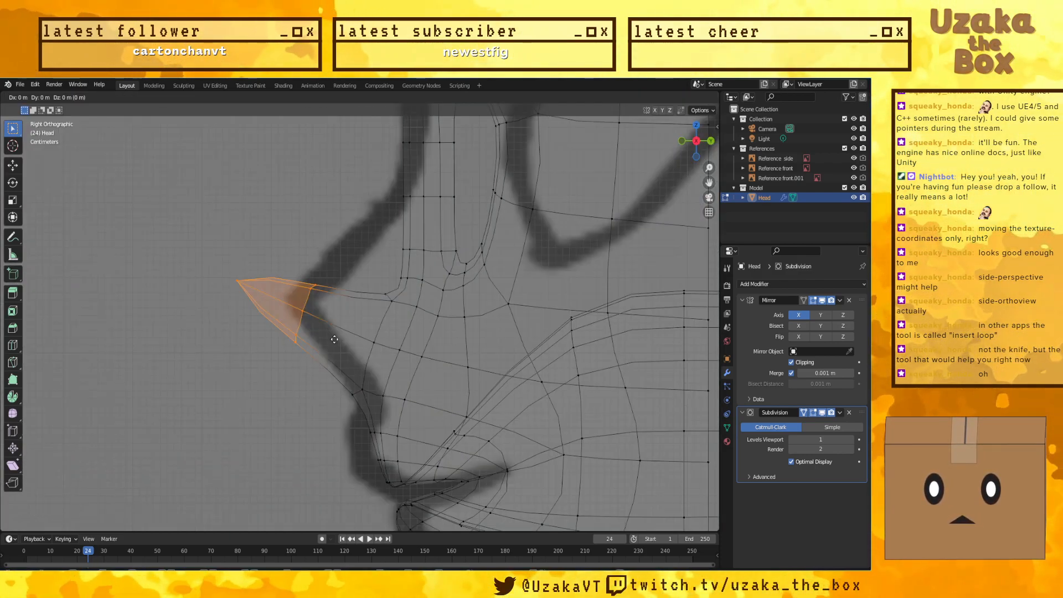
key("y")
left_click(365, 352)
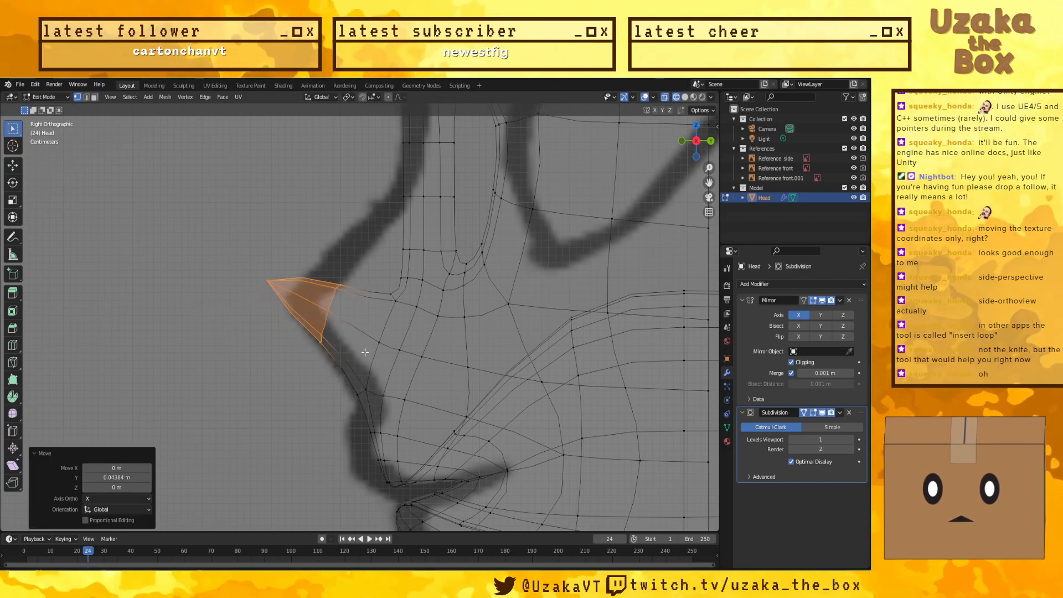
key("g")
key("z")
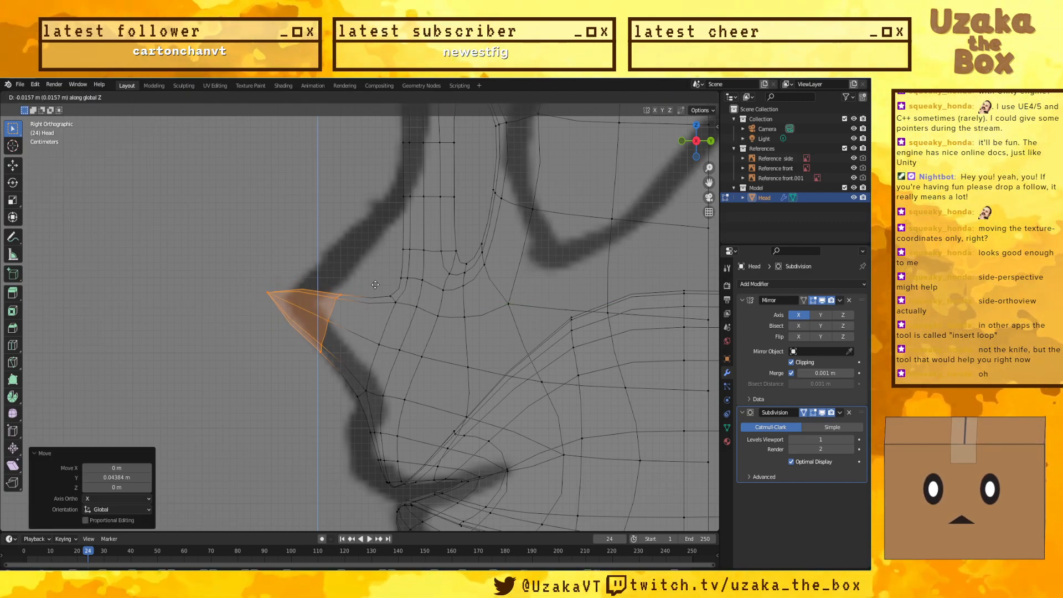
left_click(319, 267)
Step: Fit the nose tip to the side reference by moving it back about 0.084 m, down about 0.046 m, and back another 0.059 m
key("g")
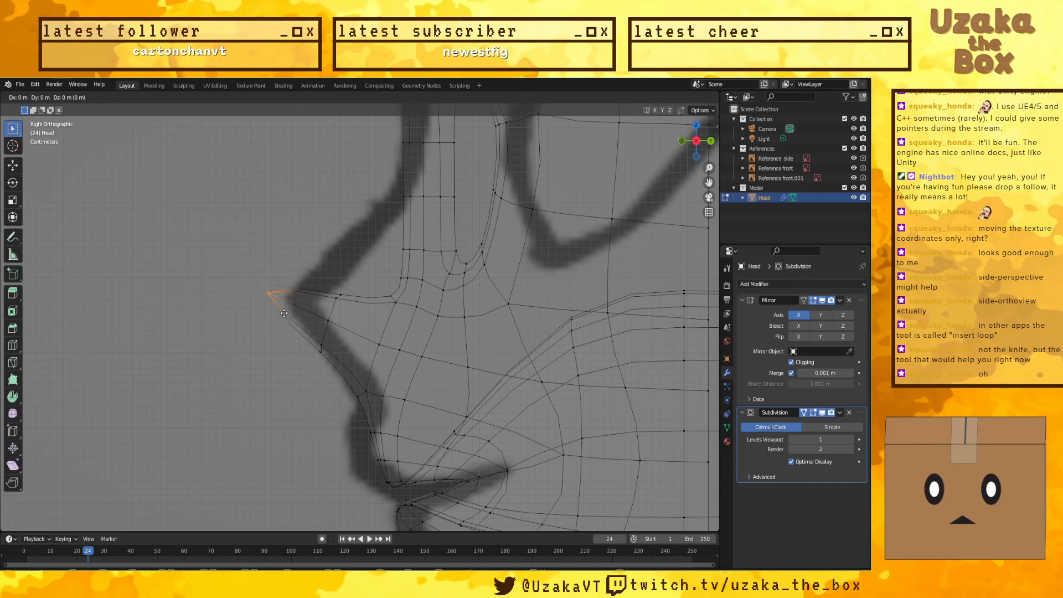
key("y")
left_click(332, 313)
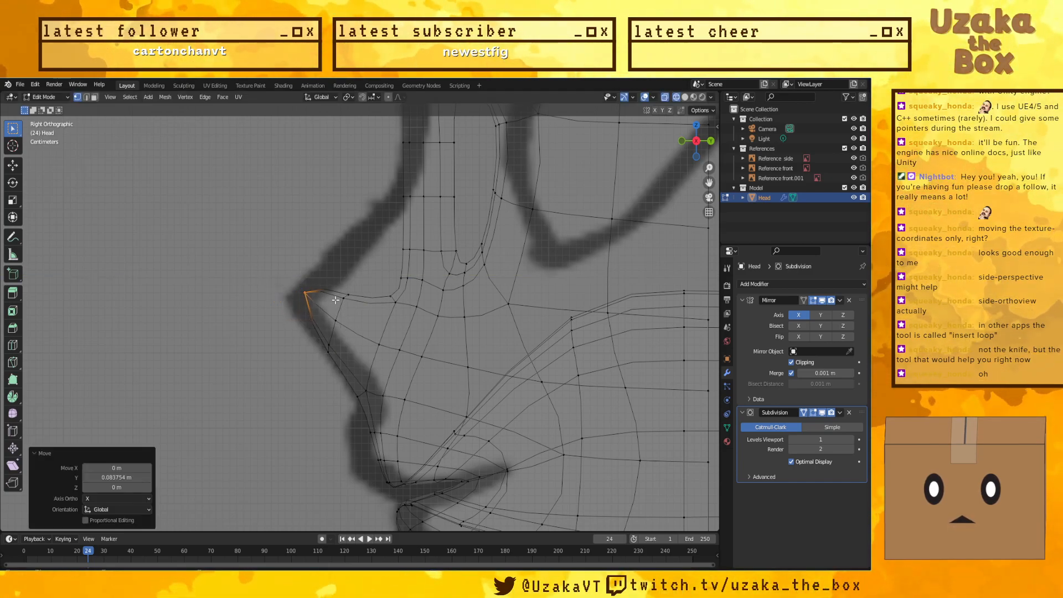
key("g")
key("z")
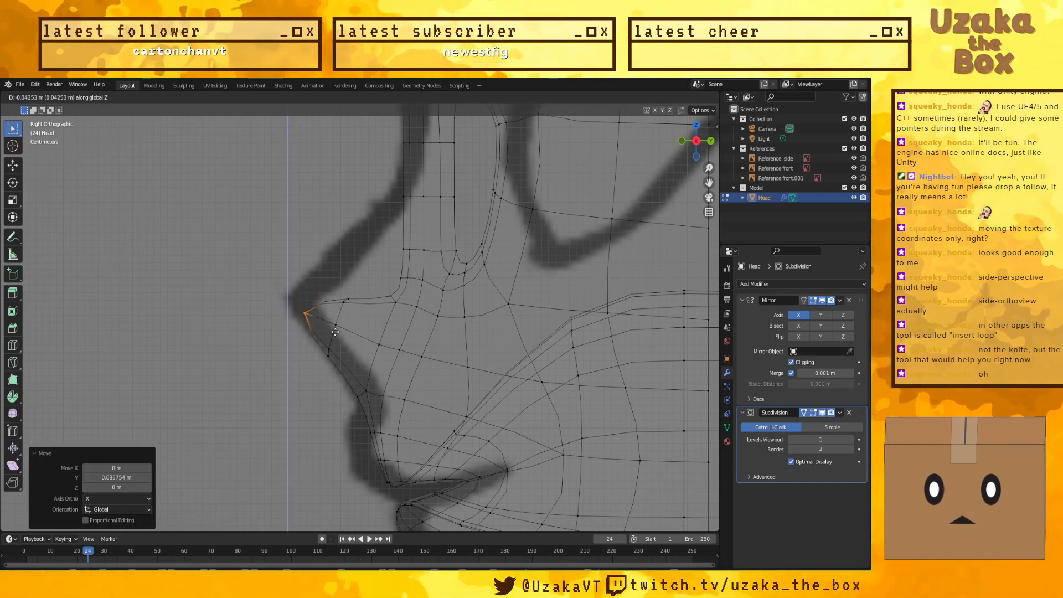
left_click(335, 332)
key("g")
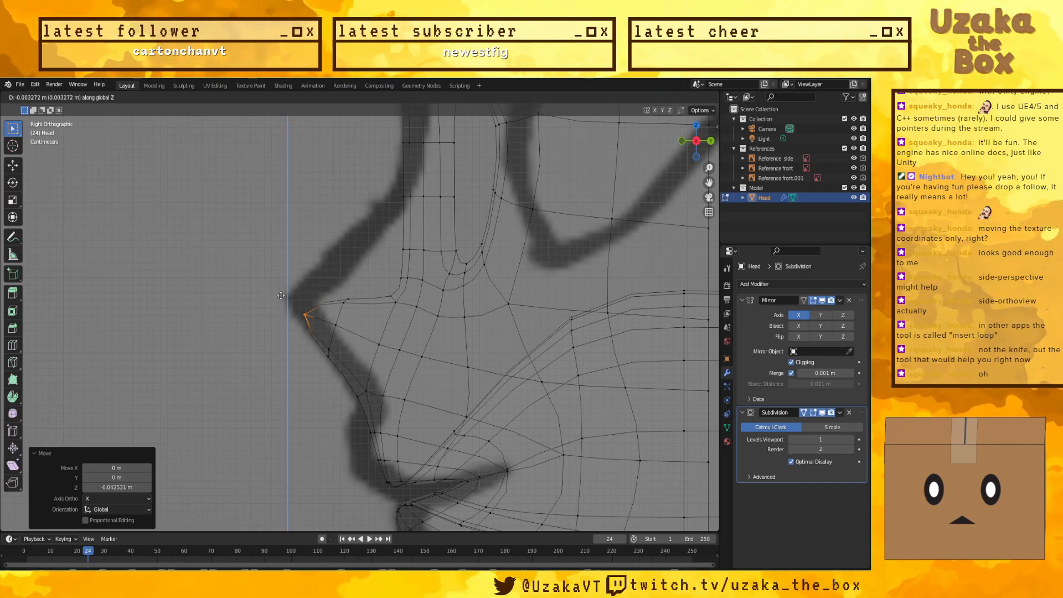
key("y")
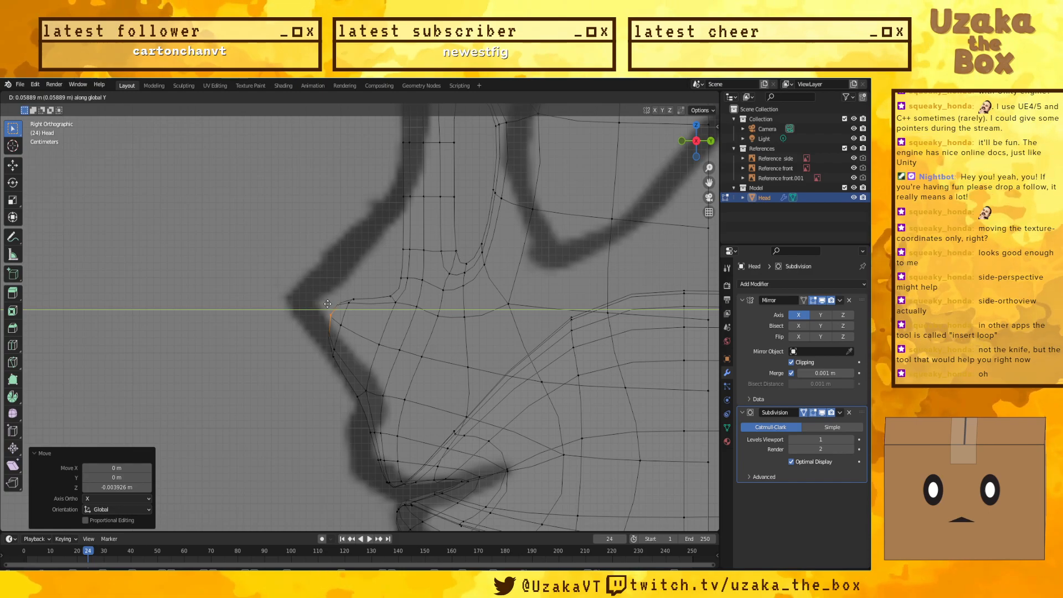
left_click(331, 306)
Step: Lower the vertex at the front of the nose about 0.013 m along Z
middle_click_drag(256, 408, 297, 307)
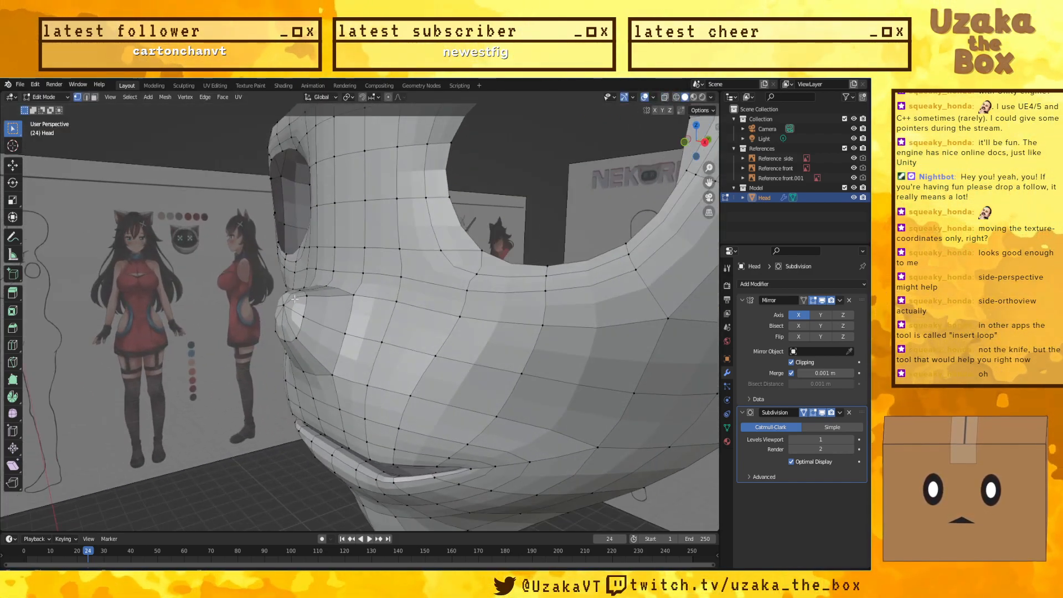
key("g")
key("z")
left_click(299, 315)
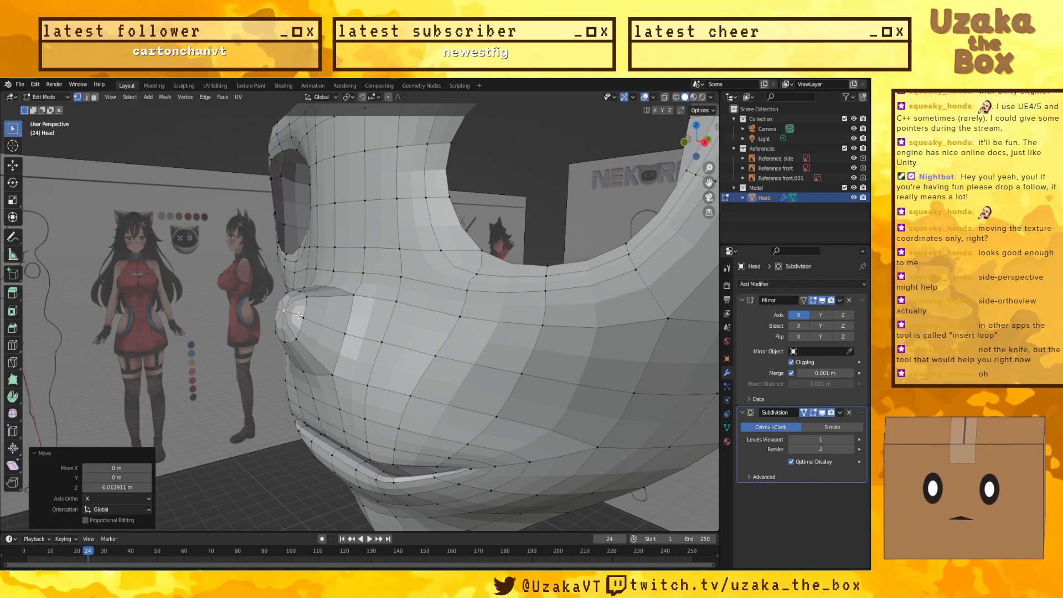
Step: Examine the reshaped nose from the front, the side and in perspective against the reference images
left_click(289, 314)
mouse_move(288, 315)
middle_mouse_down()
mouse_move(349, 303)
mouse_move(258, 313)
mouse_move(318, 324)
mouse_move(306, 326)
middle_mouse_up()
scroll(310, 310, "up", 3)
scroll(333, 304, "down", 5)
key("KP_1")
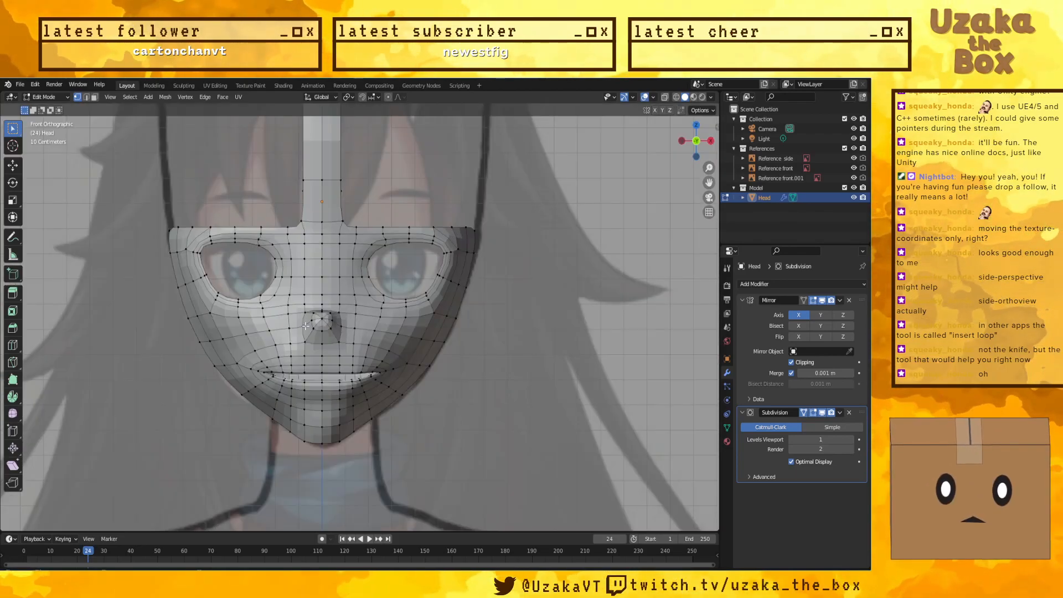
key("KP_3")
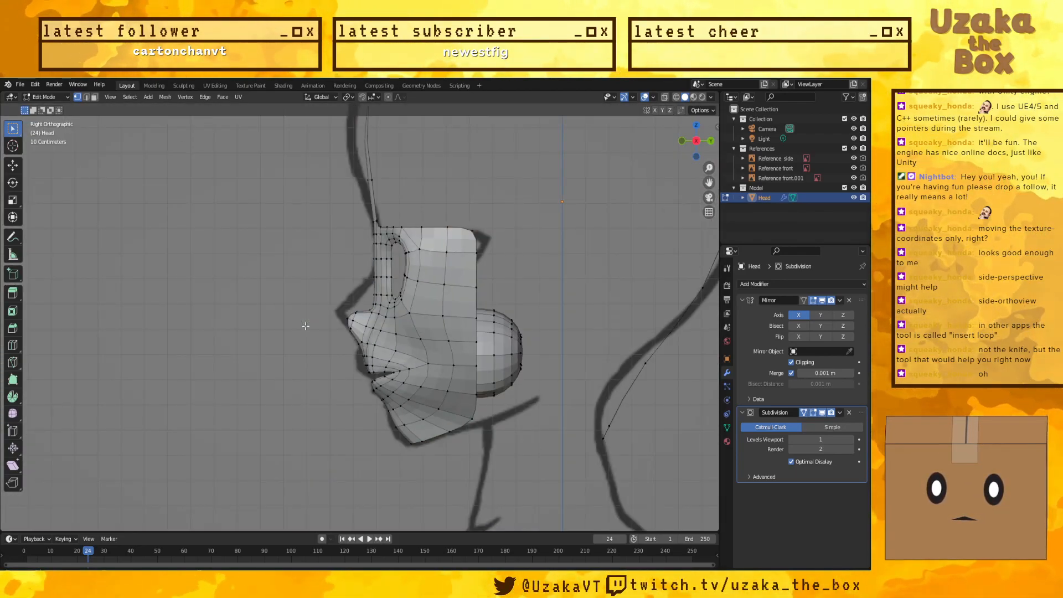
middle_click_drag(380, 318, 397, 260)
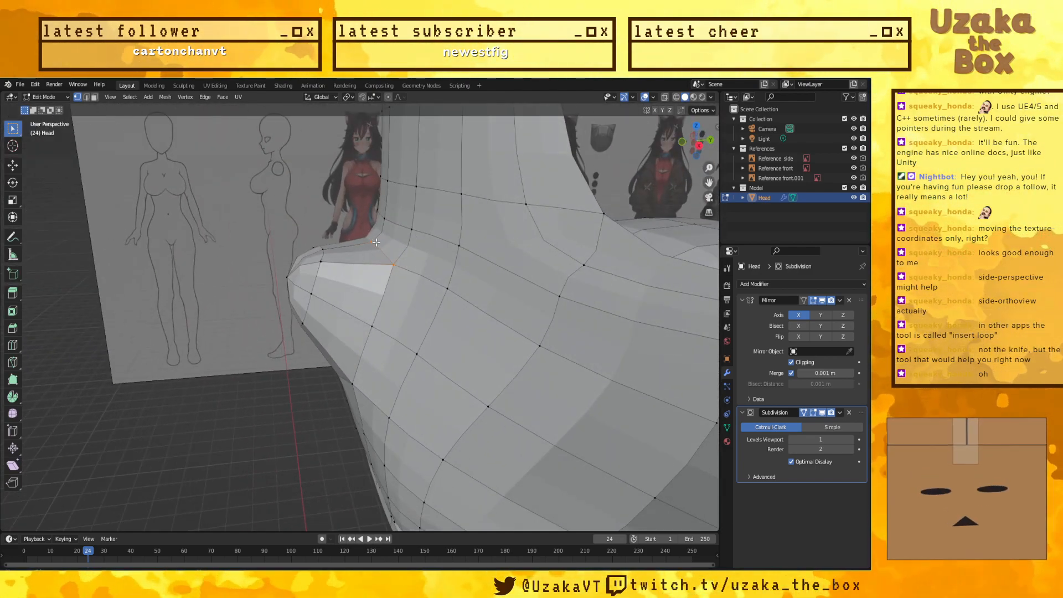
key("KP_3")
scroll(376, 242, "down", 3)
middle_click_drag(244, 261, 288, 312)
scroll(266, 277, "up", 5)
scroll(289, 293, "down", 1)
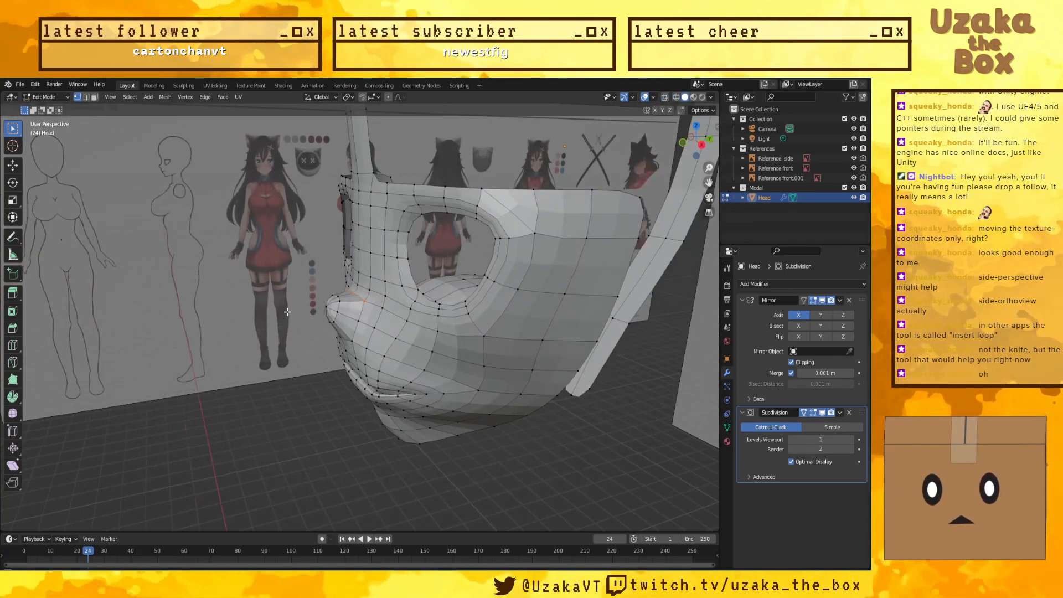
Step: Move the vertex at the base of the nose bridge forward about 0.030 m along Y
mouse_move(373, 296)
middle_mouse_down()
mouse_move(387, 299)
mouse_move(355, 302)
middle_mouse_up()
key("g")
left_click(345, 300)
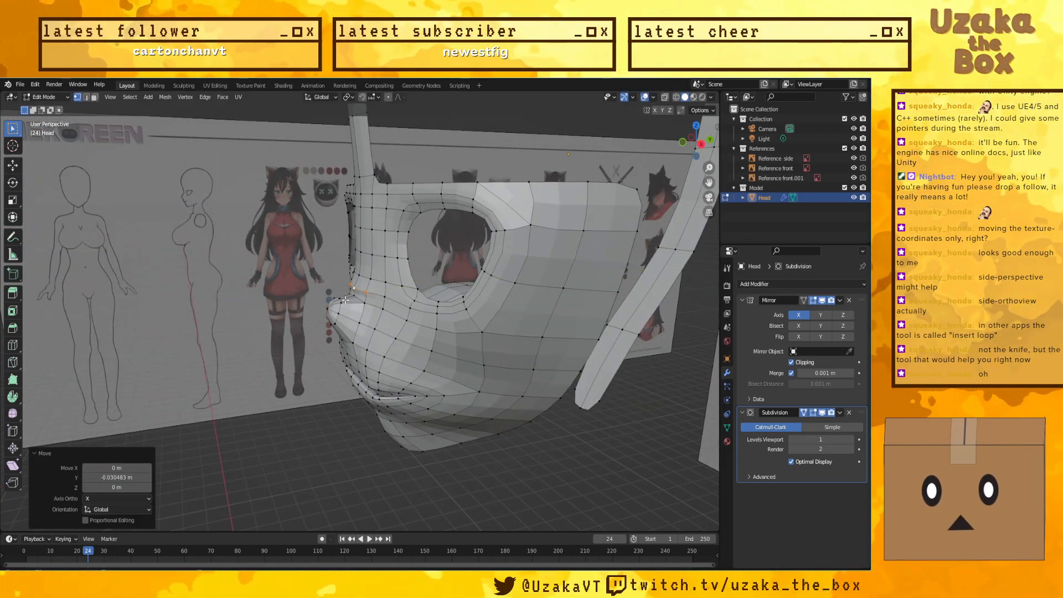
Step: Raise the neighbouring vertex on the upper side of the nose about 0.019 m and move it forward about 0.037 m along Y
left_click(354, 297)
key("g")
key("z")
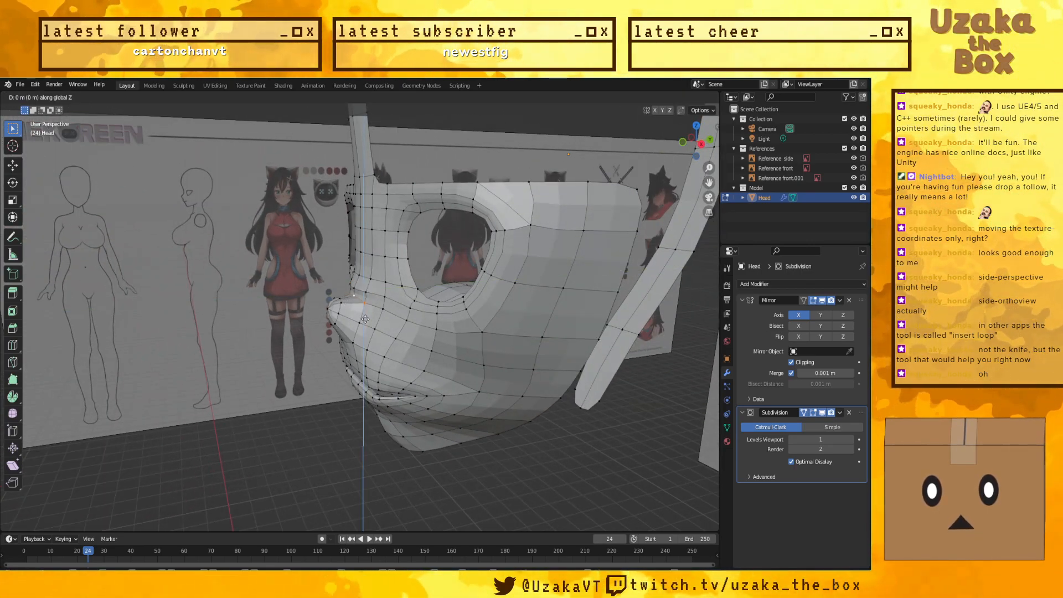
left_click(363, 316)
key("g")
key("y")
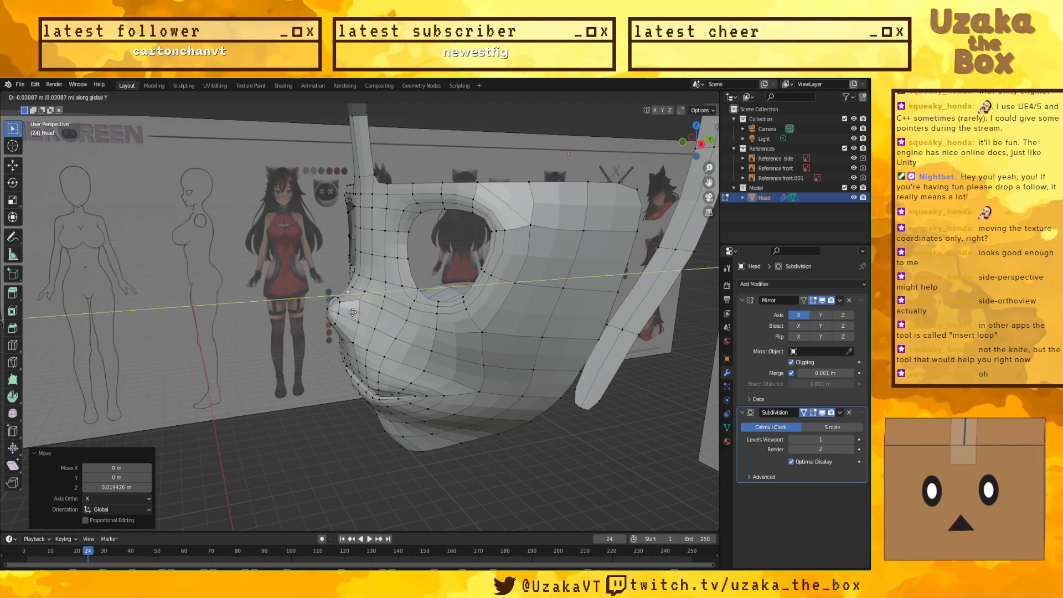
left_click(352, 313)
Step: In the right side view, move the vertices along the top of the nose about 0.007 m forward and 0.014 m up
key("KP_3")
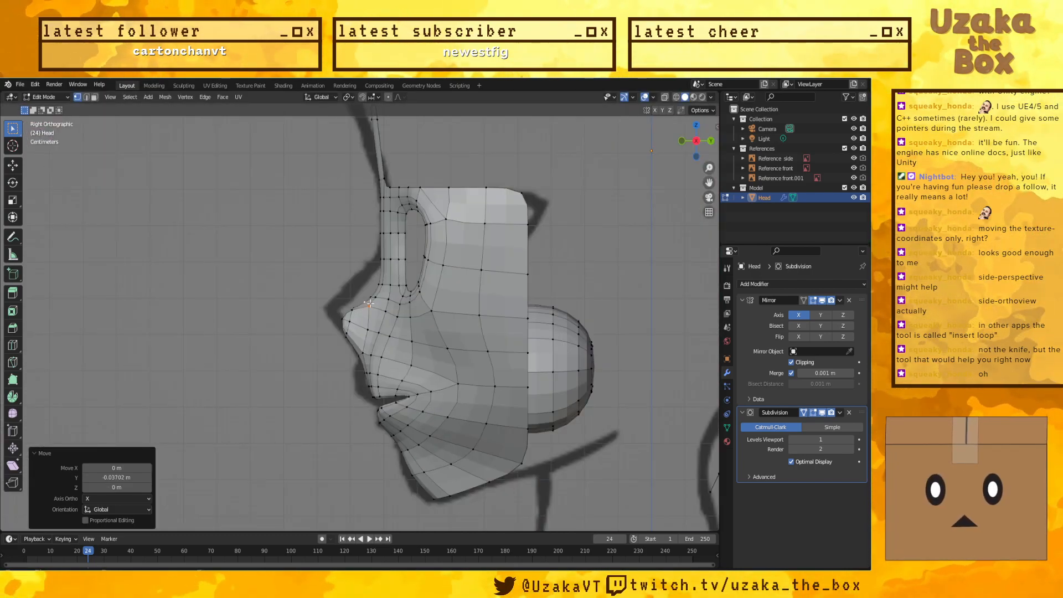
scroll(363, 307, "up", 3)
key("g")
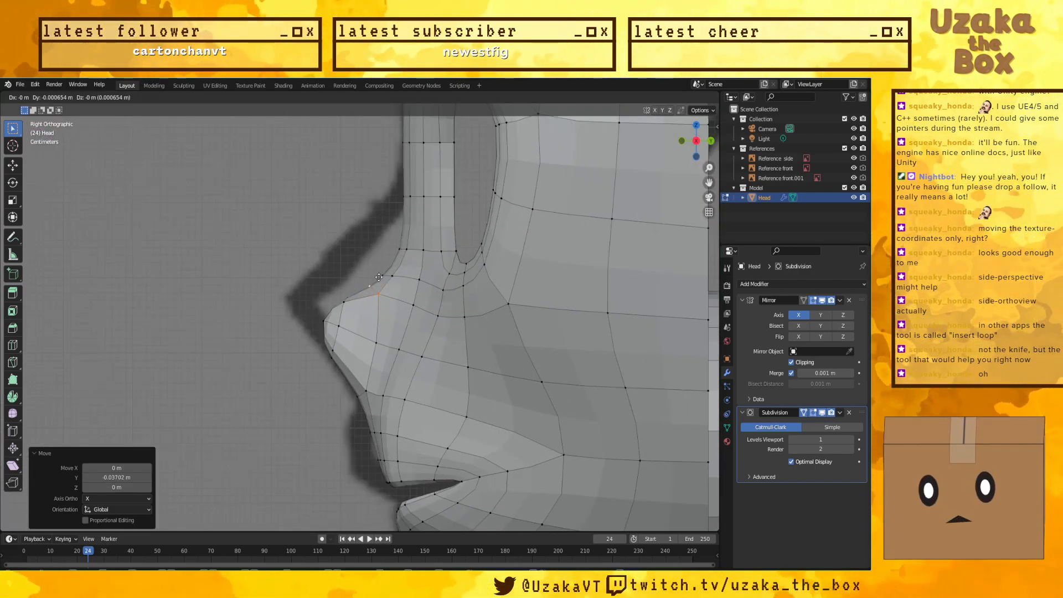
key("Escape")
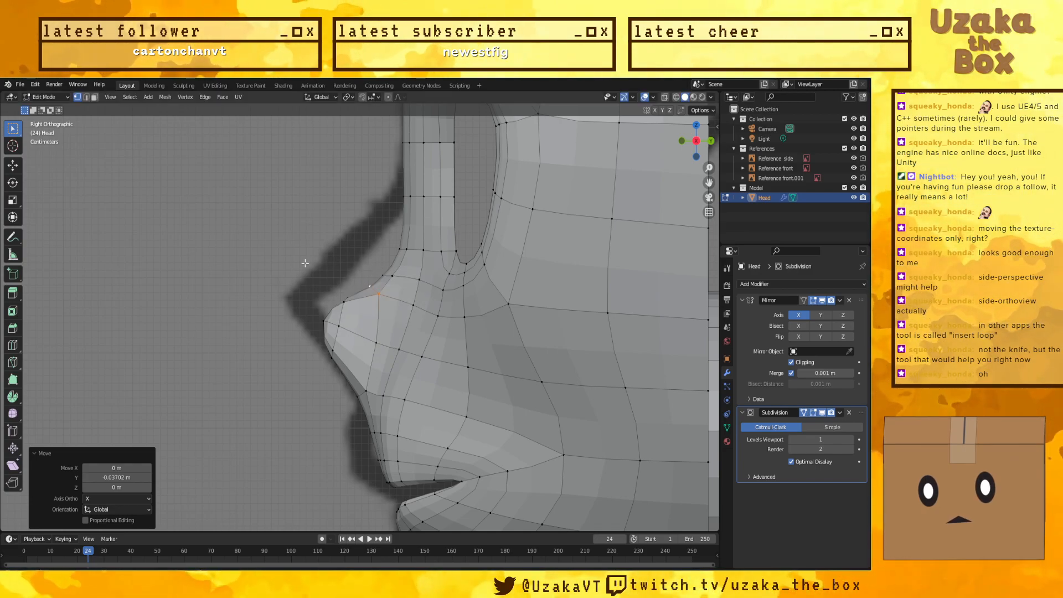
key("shift+z")
left_click(413, 304)
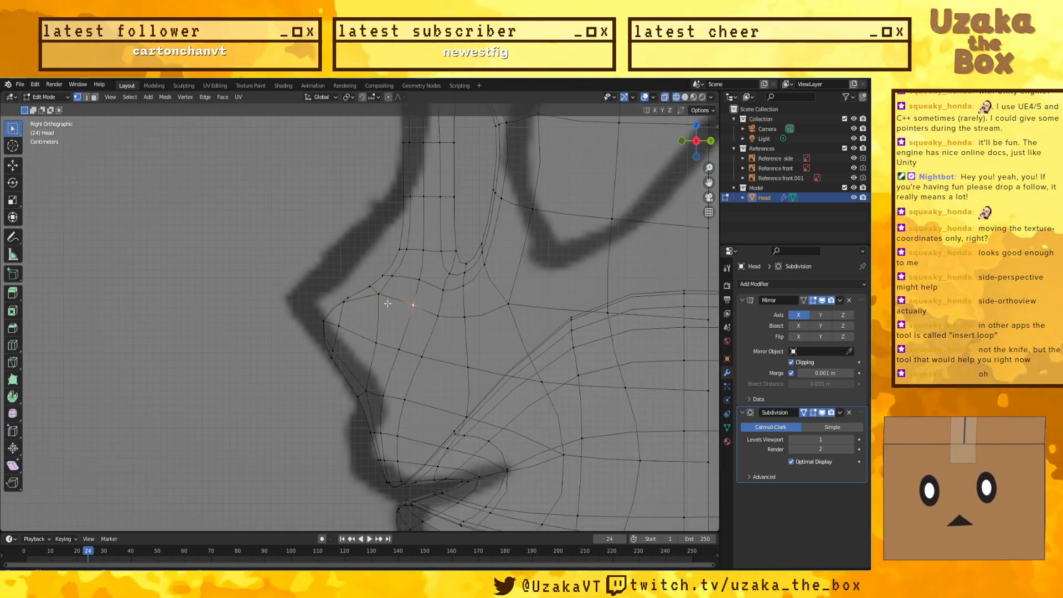
left_click_drag(404, 265, 353, 310)
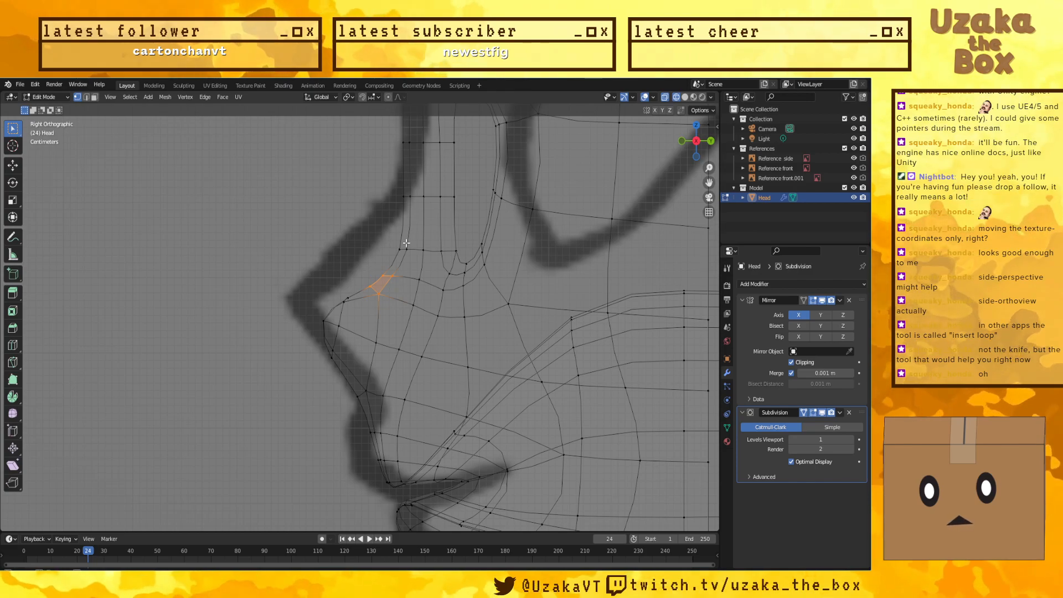
left_click_drag(391, 279, 397, 283)
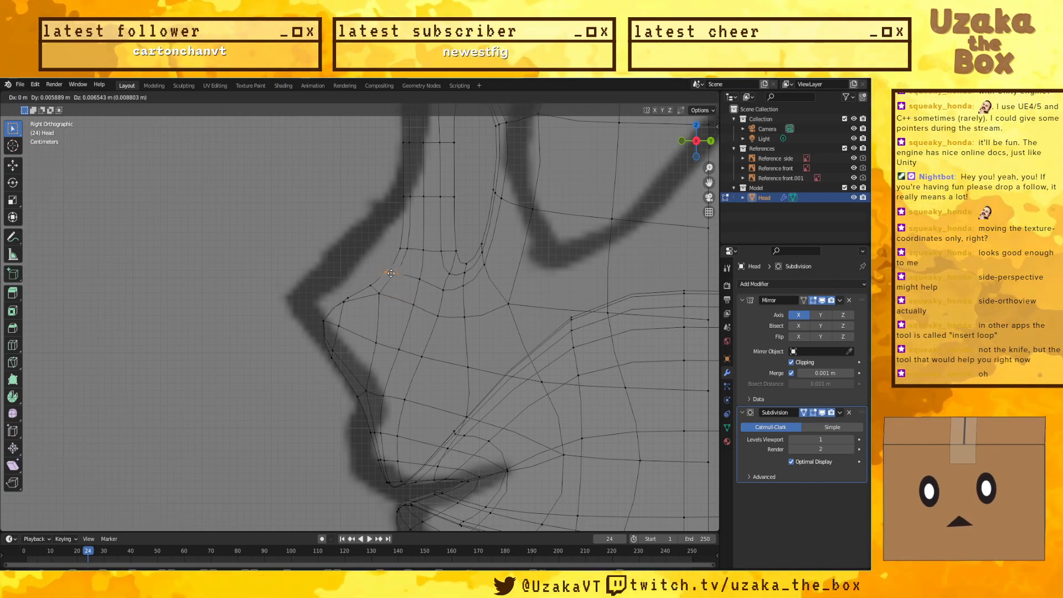
left_click_drag(397, 268, 360, 303)
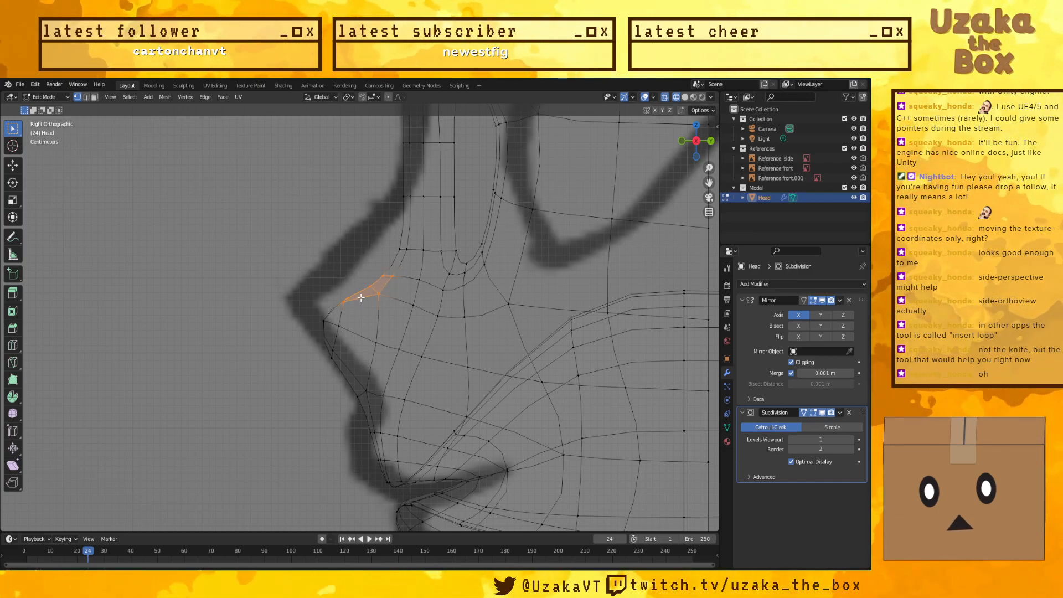
key("g")
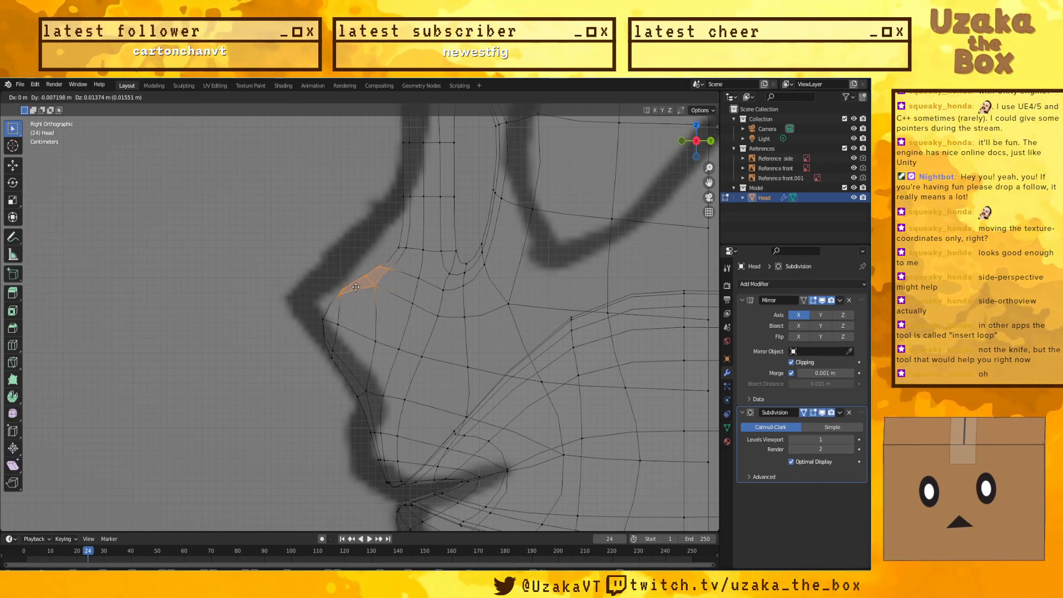
left_click(357, 288)
Step: Move the centre-line vertex at the base of the nose bridge about 0.04 m forward and 0.03 m up
left_click(239, 261)
middle_click_drag(239, 261, 367, 321)
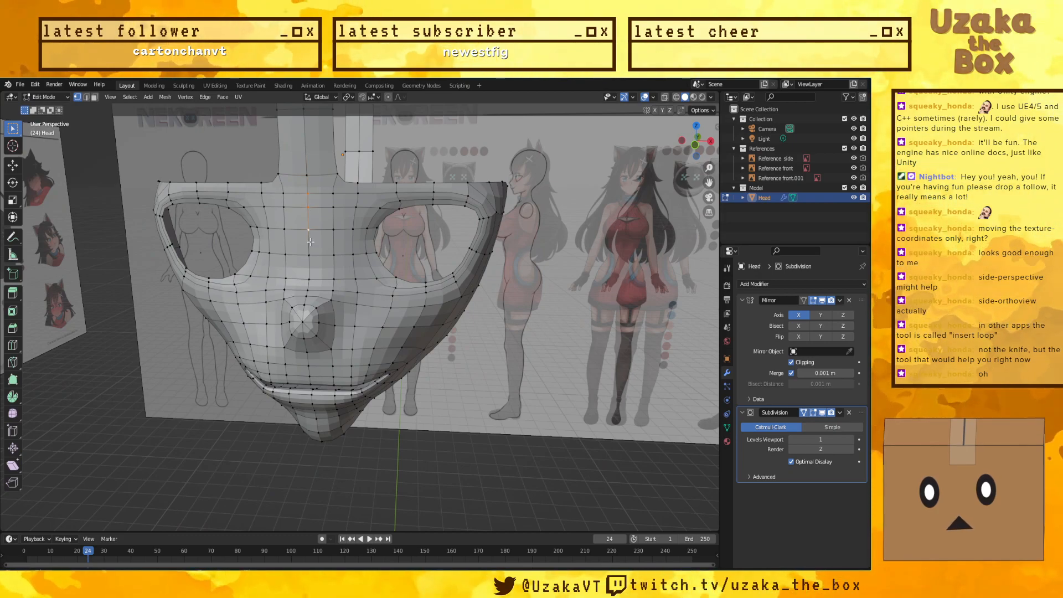
left_click(307, 287)
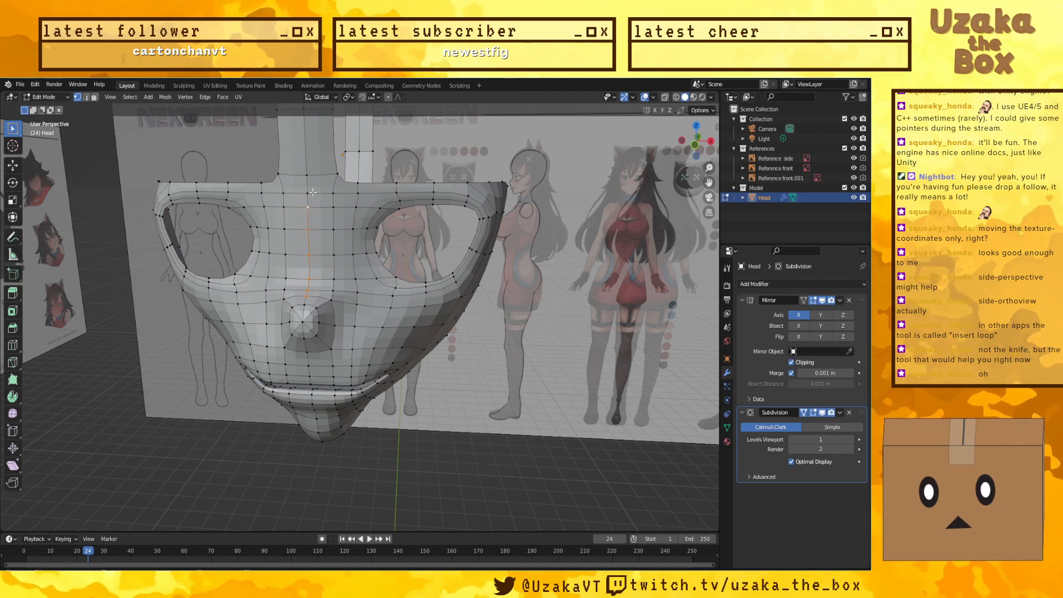
key("KP_3")
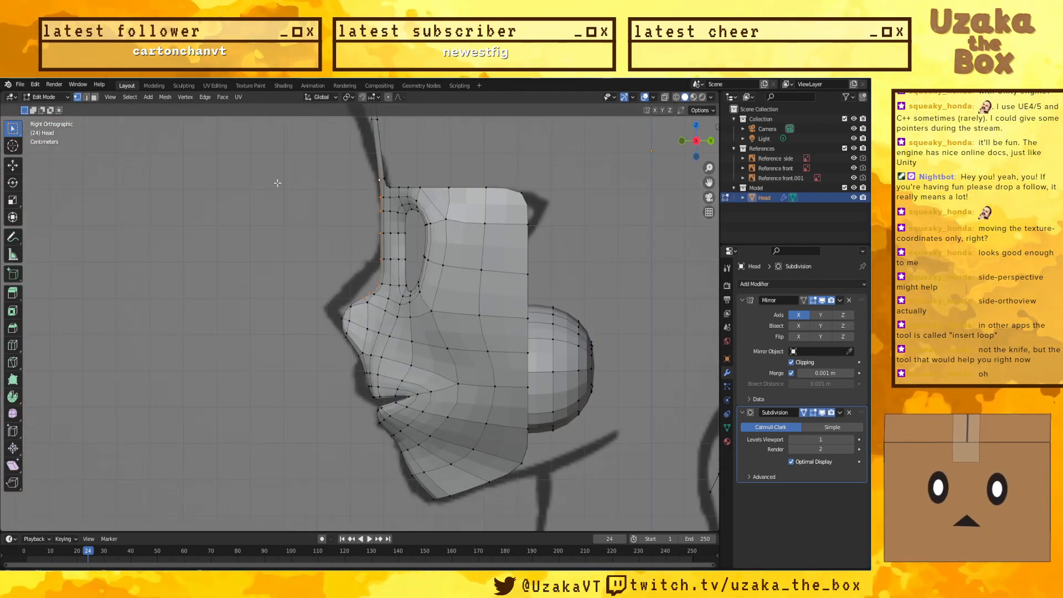
scroll(386, 241, "up", 2)
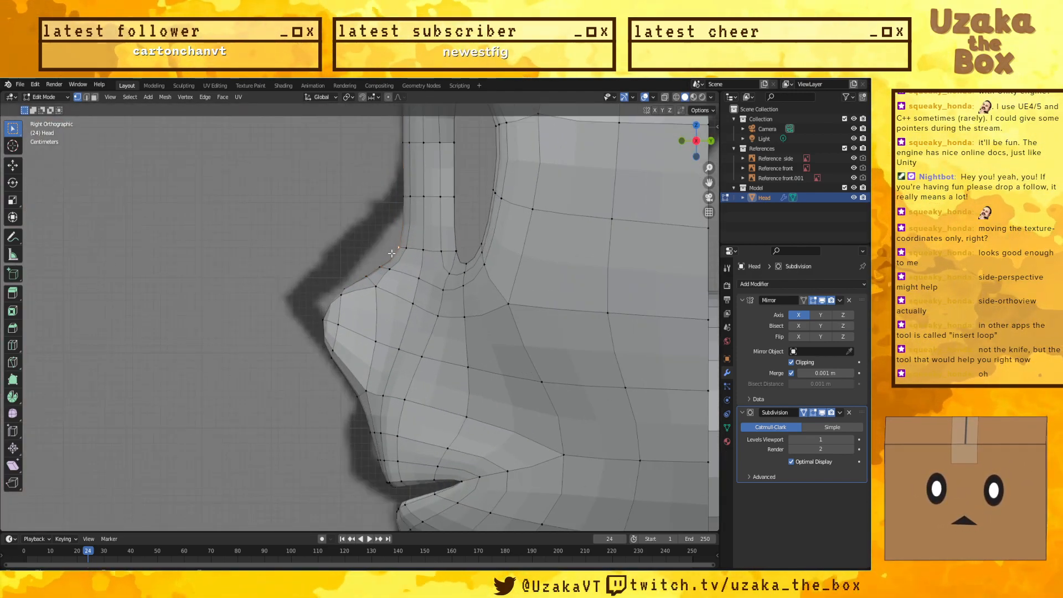
key("g")
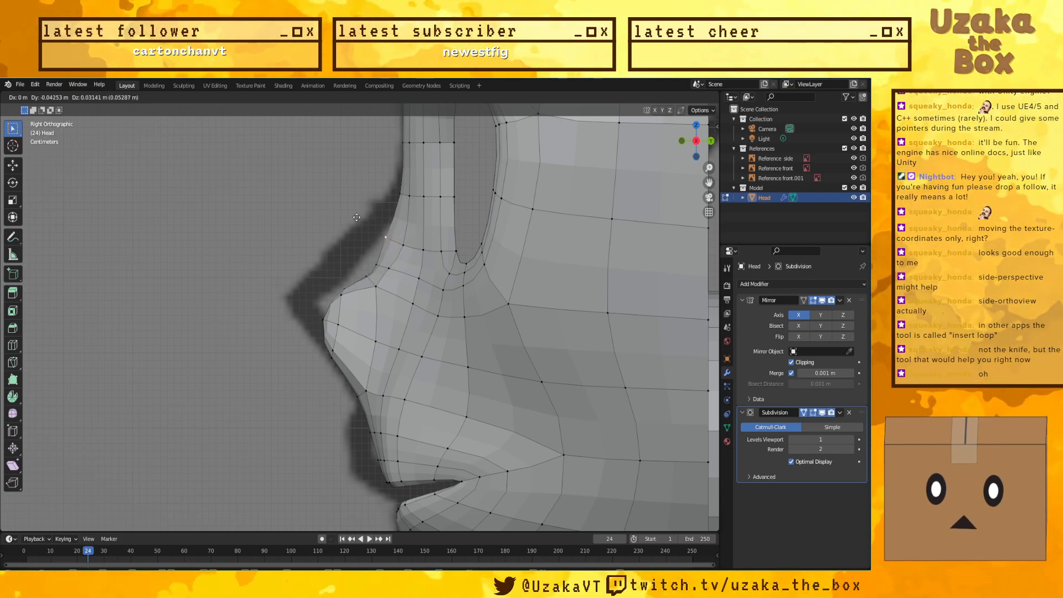
left_click(357, 220)
Step: Move the next three centre-line vertices down the nose bridge about 0.027, 0.033 and 0.024 m forward and slightly up towards the side reference outline
key("g")
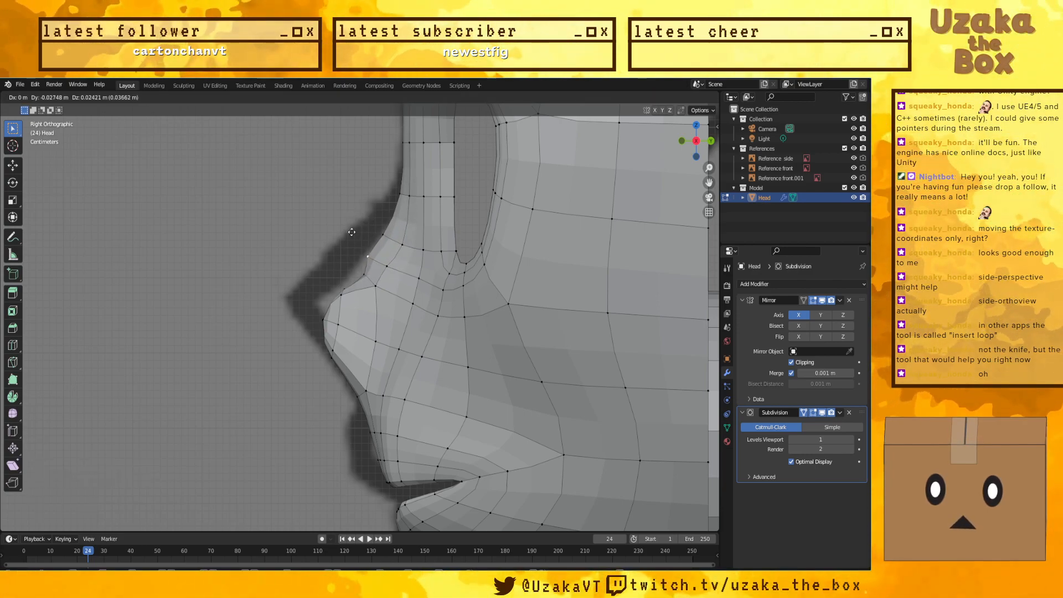
left_click(352, 232)
key("g")
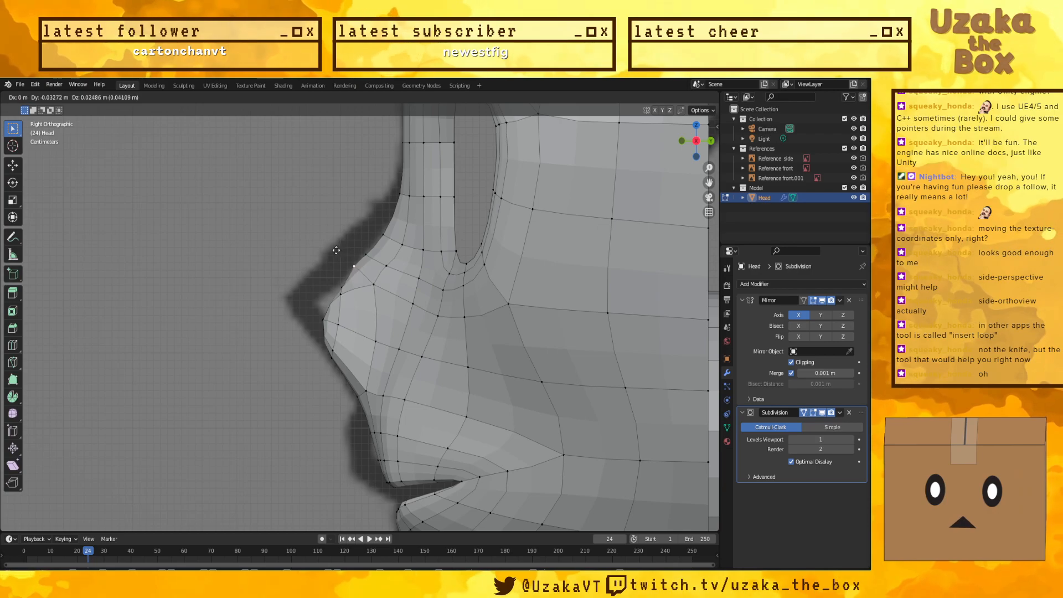
left_click(335, 277)
key("g")
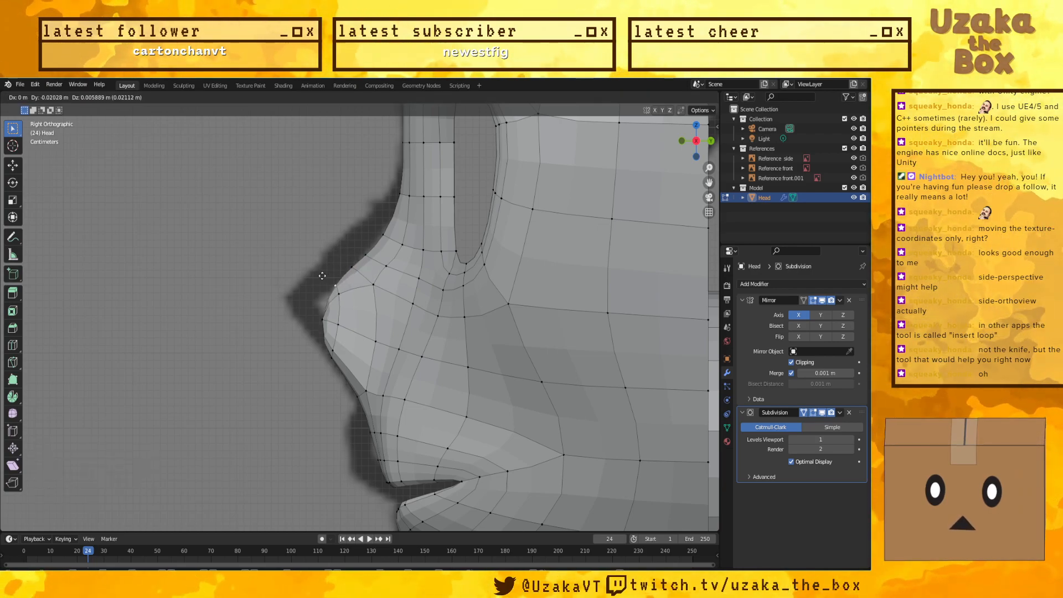
left_click(321, 275)
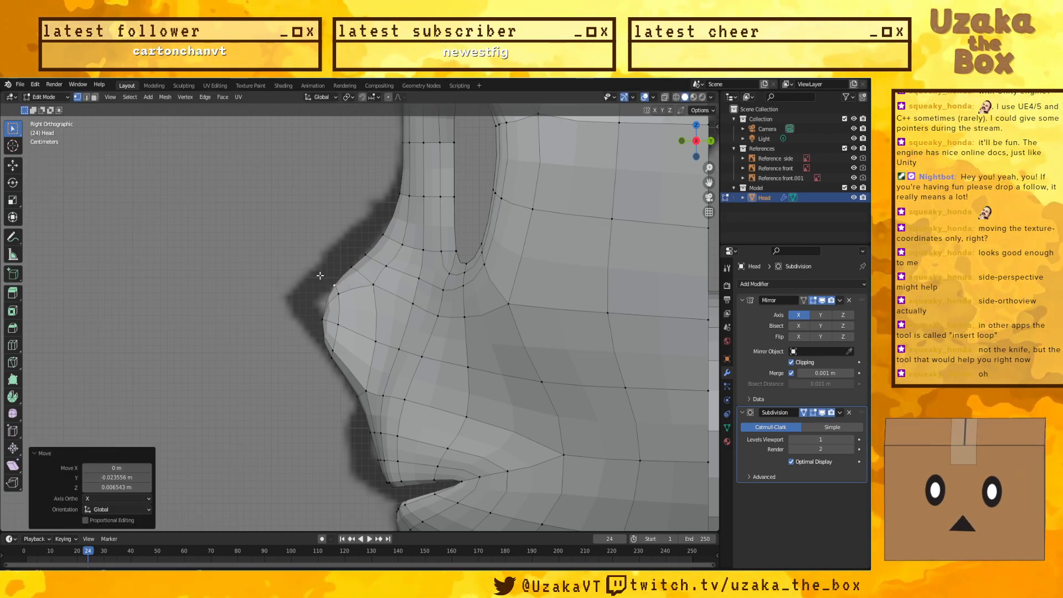
Step: Move the nose tip vertex about 0.029 m forward and 0.018 m up, and compare the profile with the side reference
left_click(297, 306)
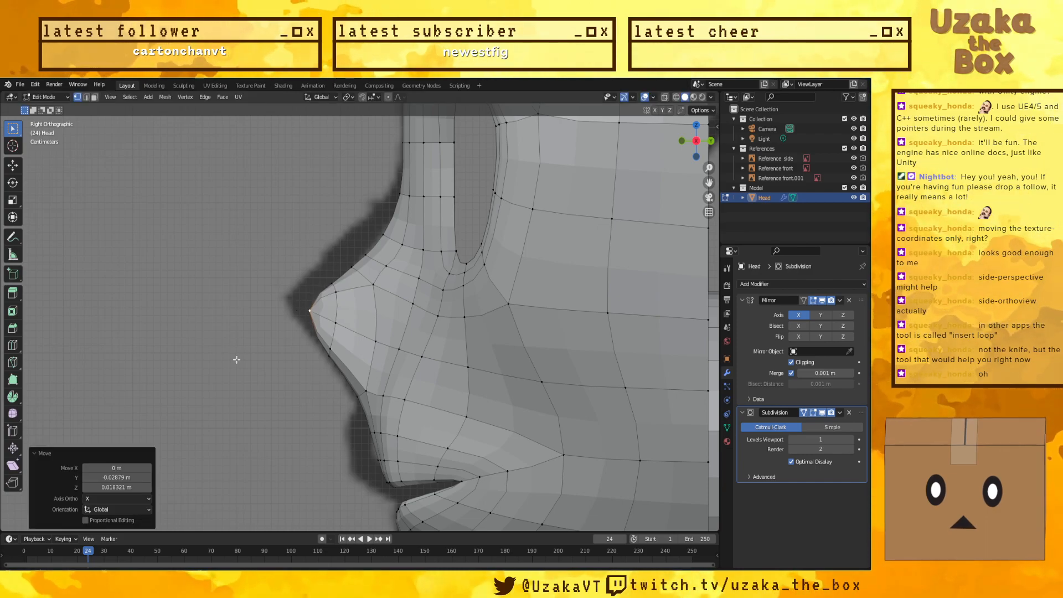
left_click(218, 360)
scroll(211, 360, "down", 3)
key("alt+z")
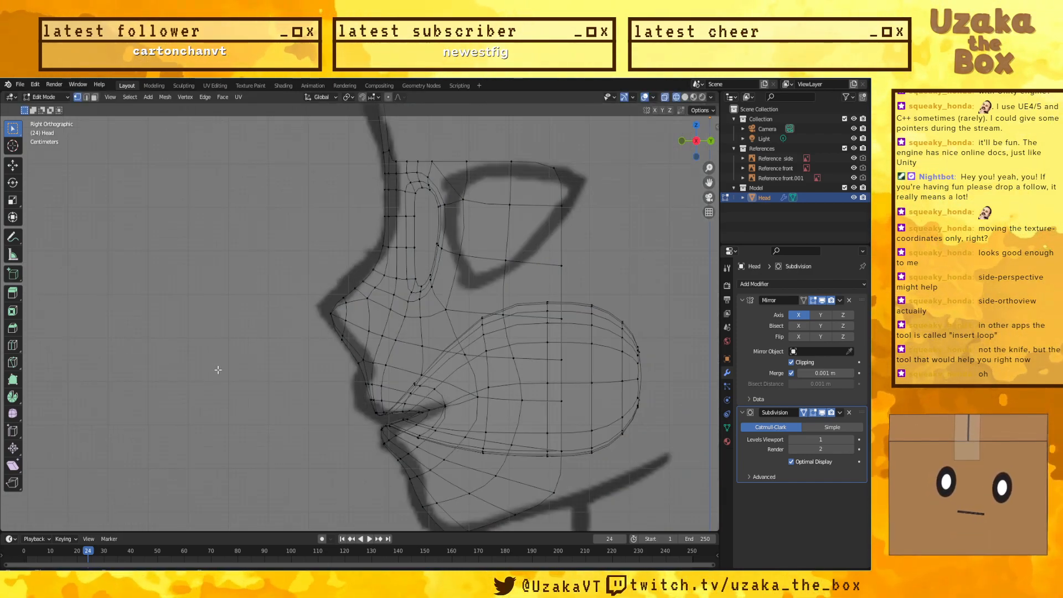
key("alt+z")
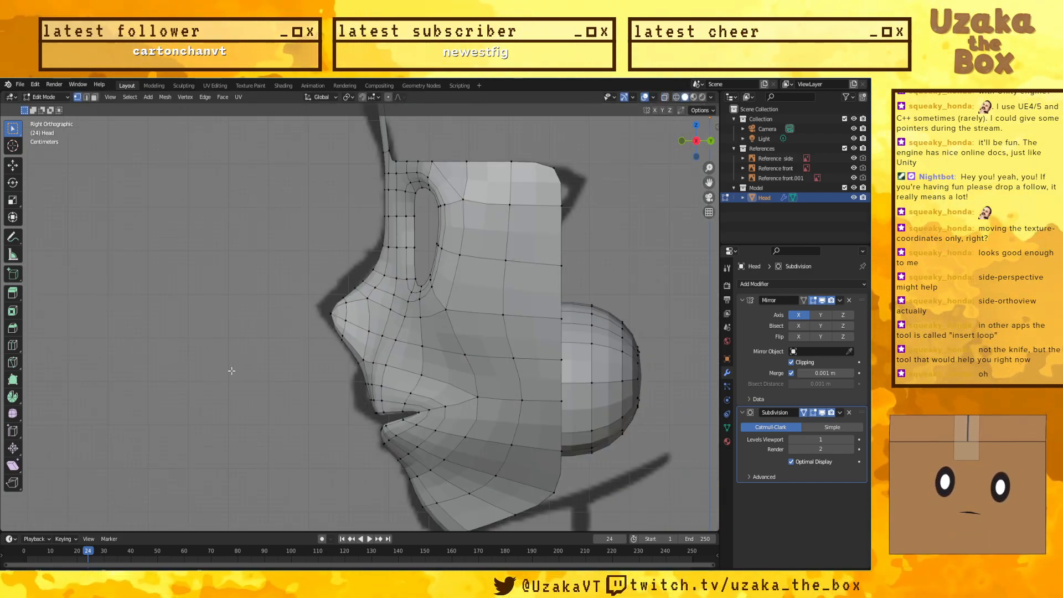
Step: Adjust the profile vertices under the nose tip, shifting the lower one about 0.010 m back and 0.015 m up
key("g")
left_click(353, 346)
left_click(361, 359)
key("g")
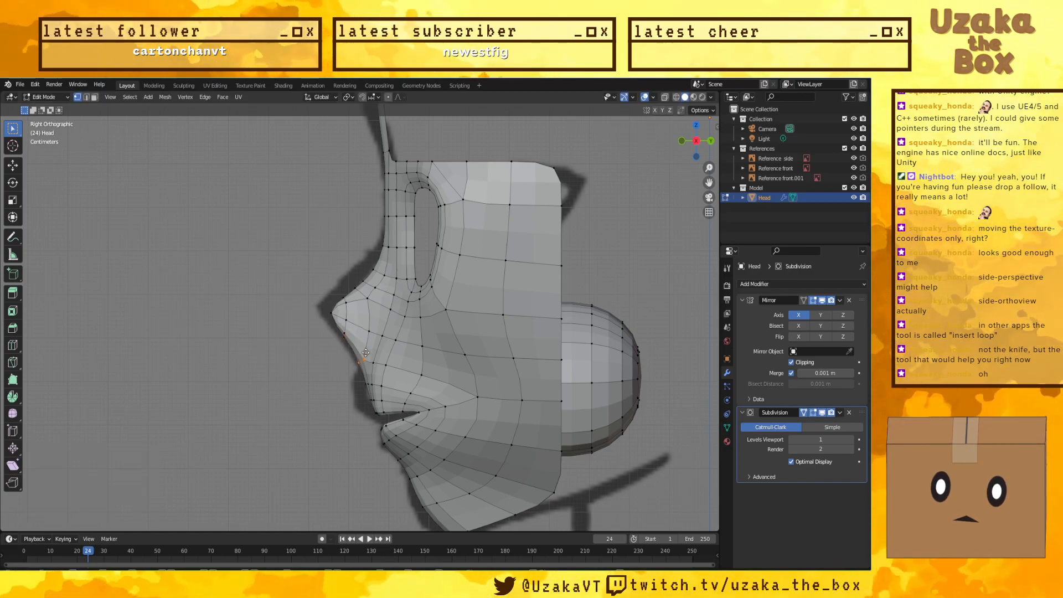
left_click(370, 346)
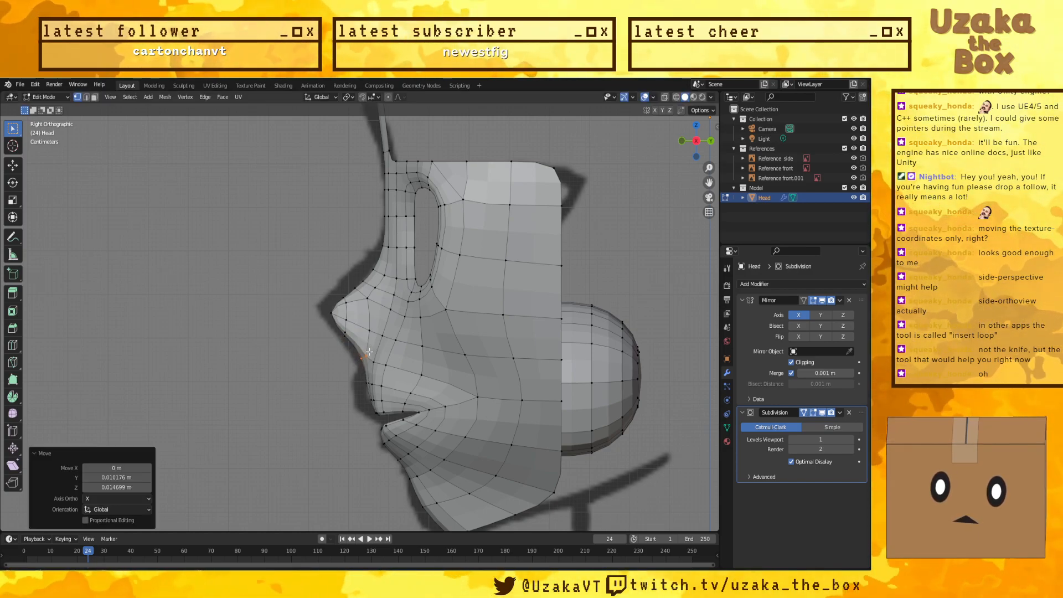
Step: Move the two rows of vertices above the upper lip forward along Y, about 0.029 m and 0.028 m
left_click(370, 382)
key("alt+z")
key("g")
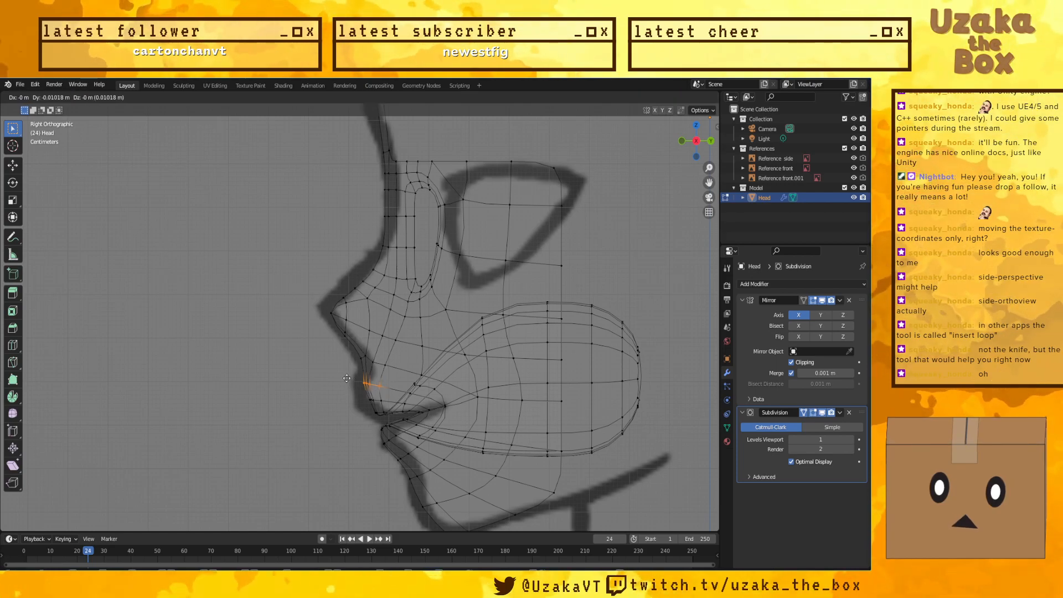
left_click(343, 379)
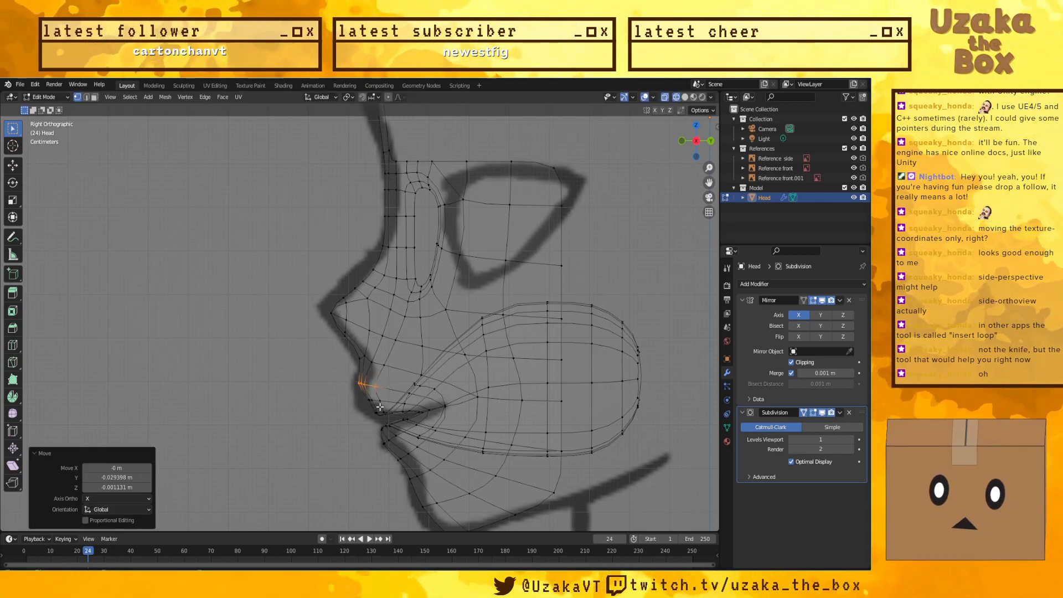
left_click(372, 403)
key("g")
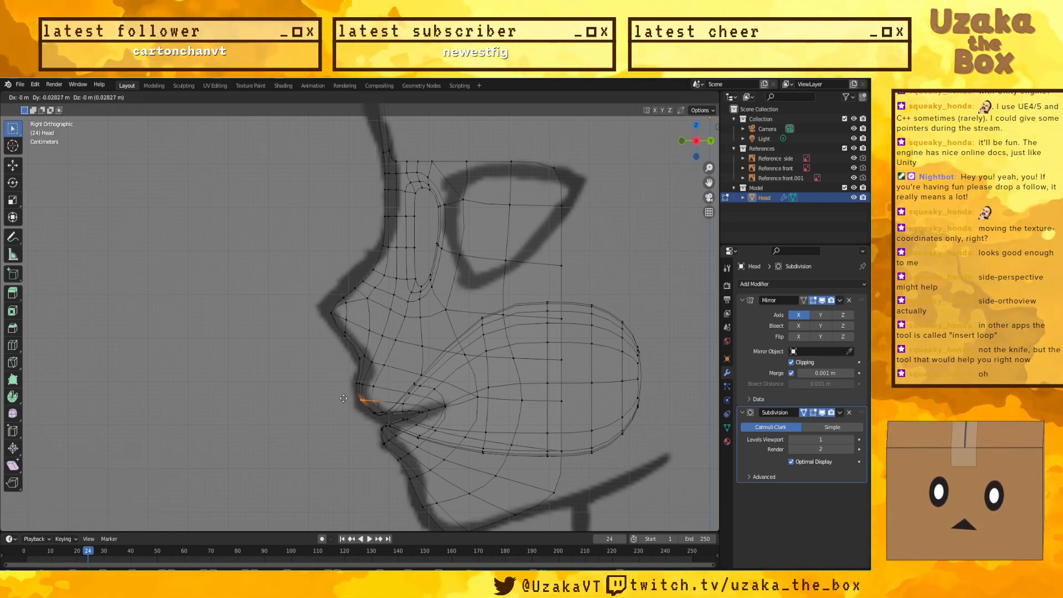
left_click(343, 398)
Step: Move the front vertices of the upper lip's lower edge about 0.014 m forward and 0.005 m down
left_click(366, 412)
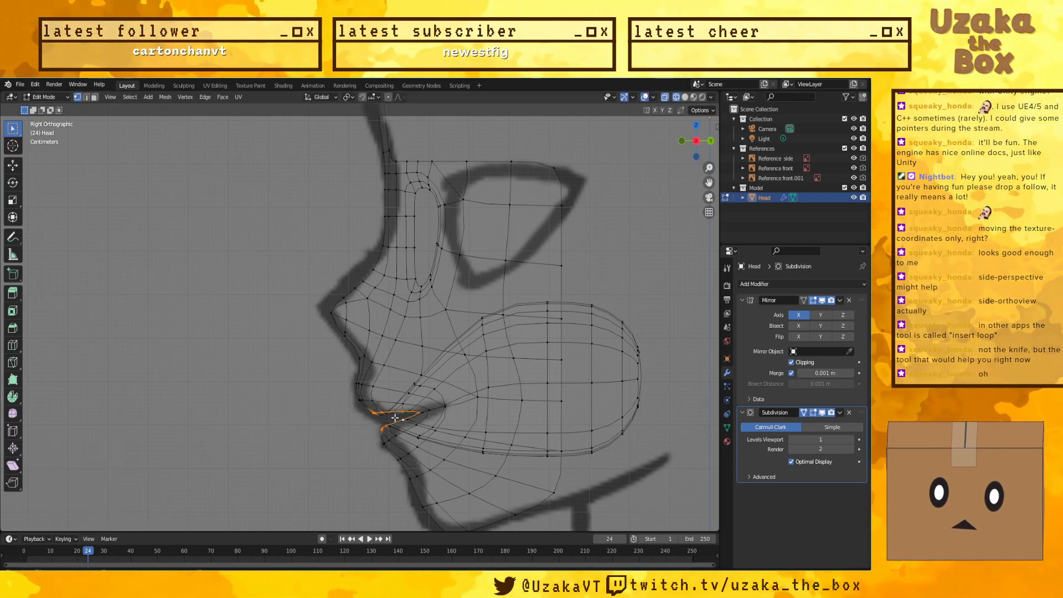
scroll(351, 419, "up", 4)
left_click_drag(231, 340, 310, 364)
key("g")
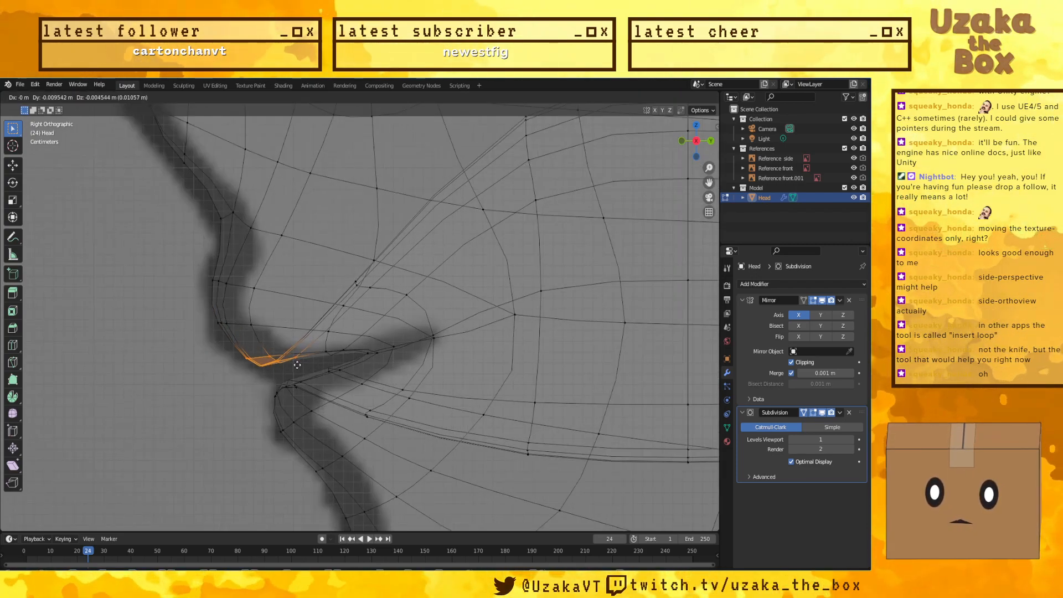
left_click(254, 367)
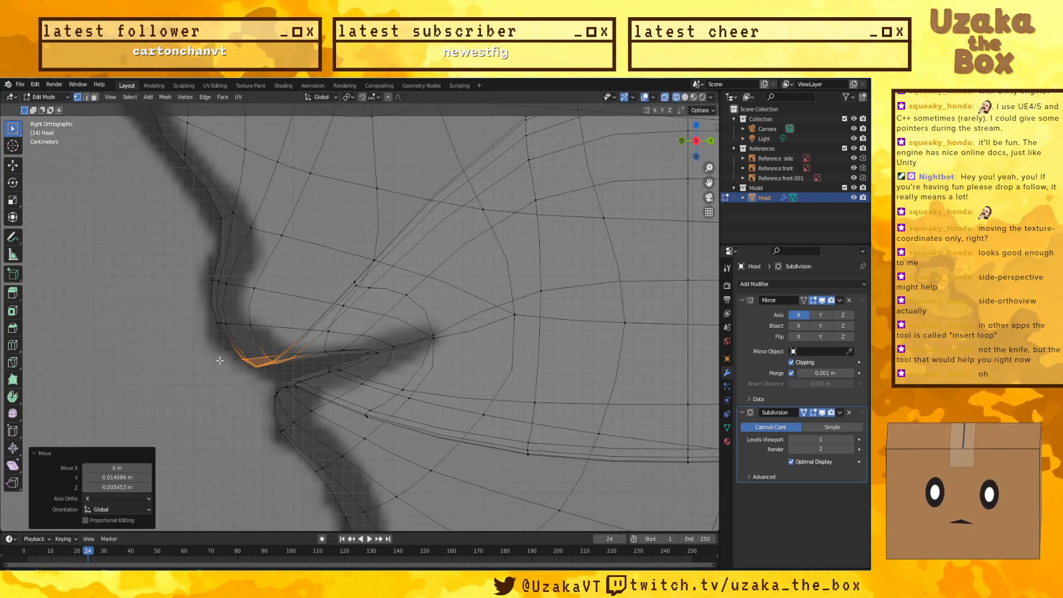
Step: Move the vertices under the nose about 0.011 m back and 0.006 m up, and the neighbouring one about 0.012 m back and 0.019 m up
left_click_drag(205, 211, 233, 206)
key("g")
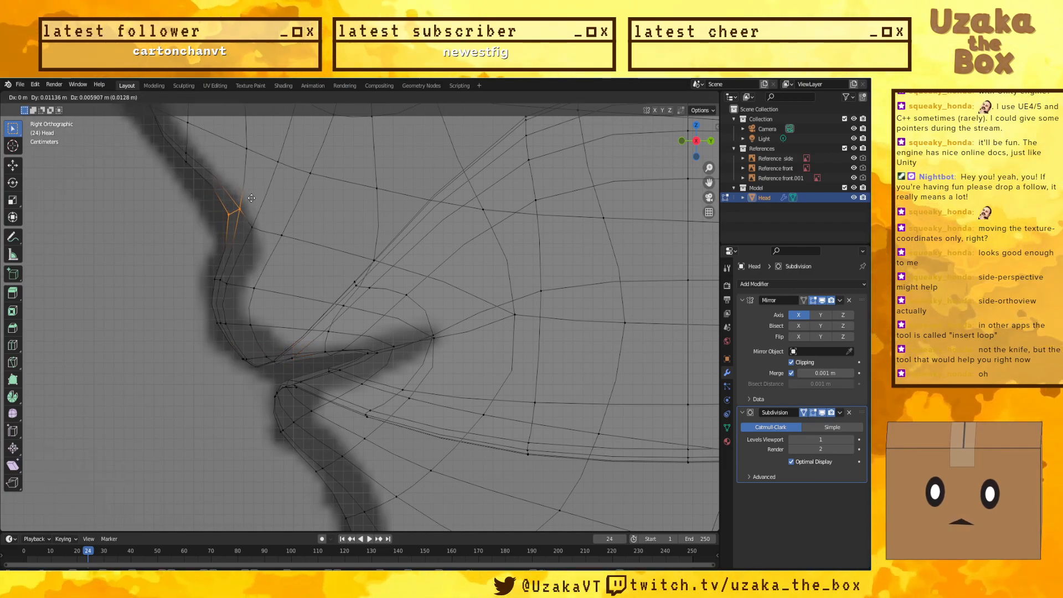
left_click(247, 199)
left_click_drag(240, 243, 263, 213)
key("g")
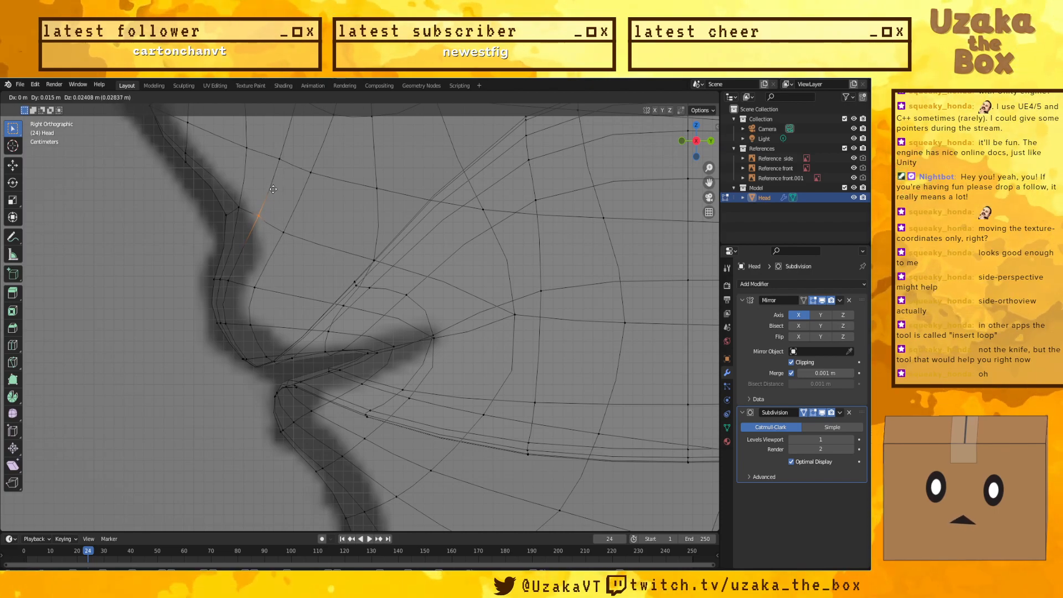
left_click(271, 193)
Step: Turn off the Subdivision modifier's Edit Mode display to show the head's unsubdivided cage around the nose
middle_click_drag(124, 335, 356, 366)
middle_click_drag(693, 382, 440, 396)
left_click(812, 412)
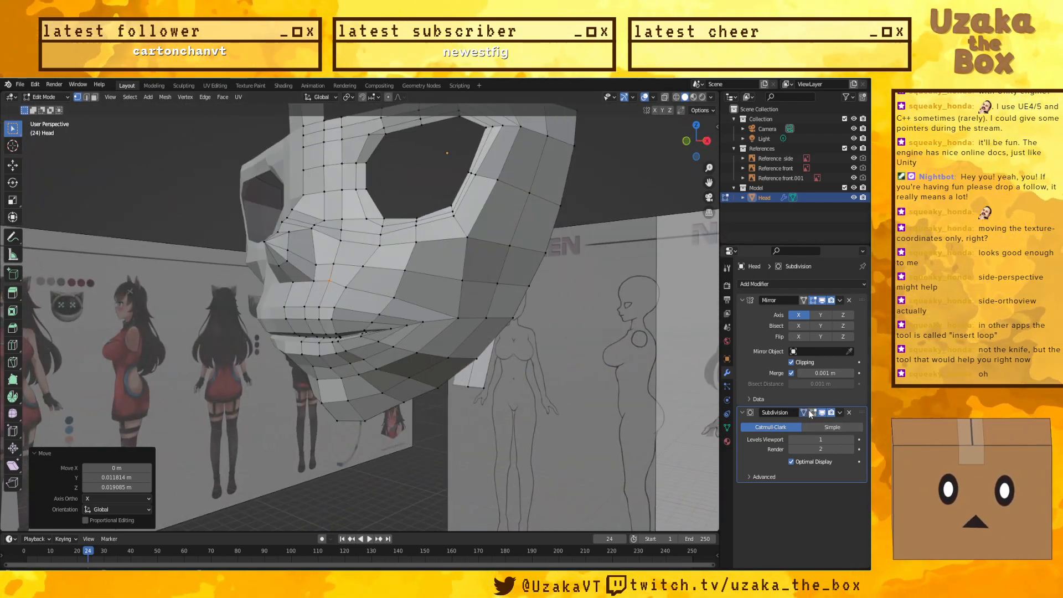
middle_click_drag(310, 327, 277, 350)
scroll(314, 217, "up", 3)
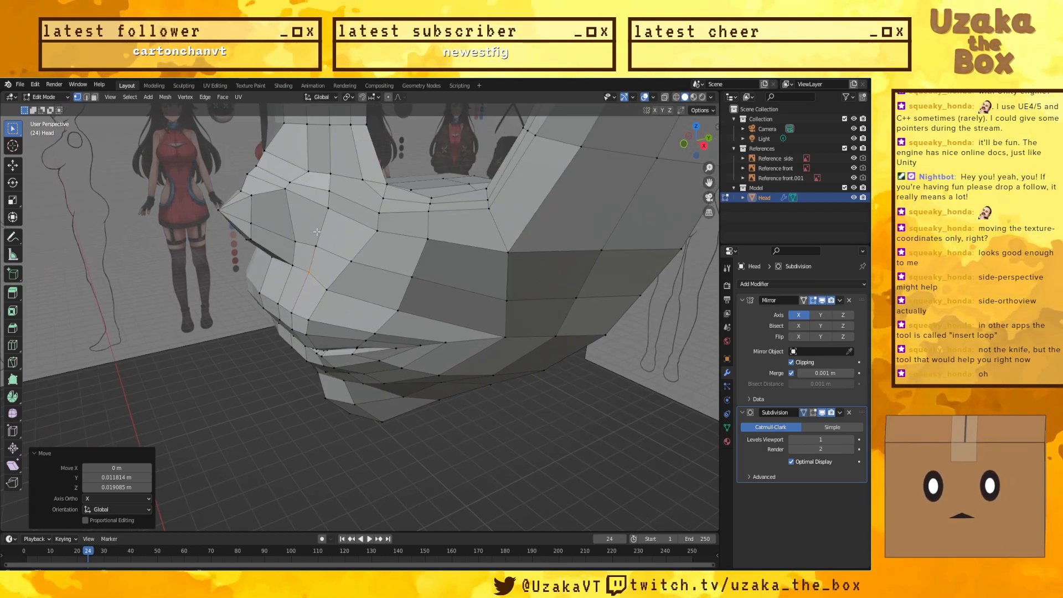
Step: Rotate the selected vertices at the upper side of the nose by about 29.4° in the current view
middle_click_drag(313, 217, 397, 260)
key("t")
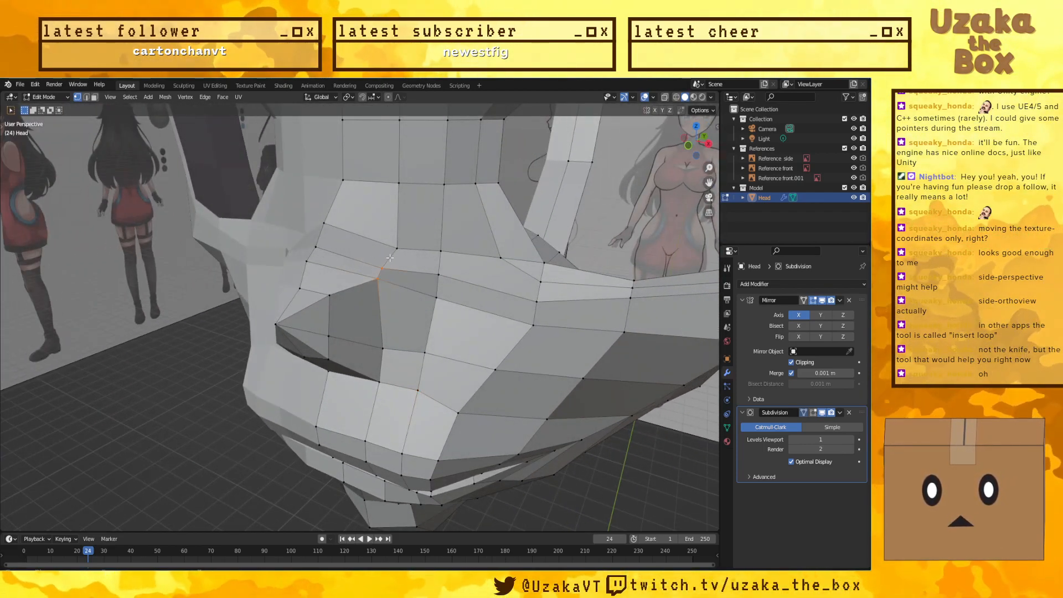
key("g")
key("g")
right_click(391, 259)
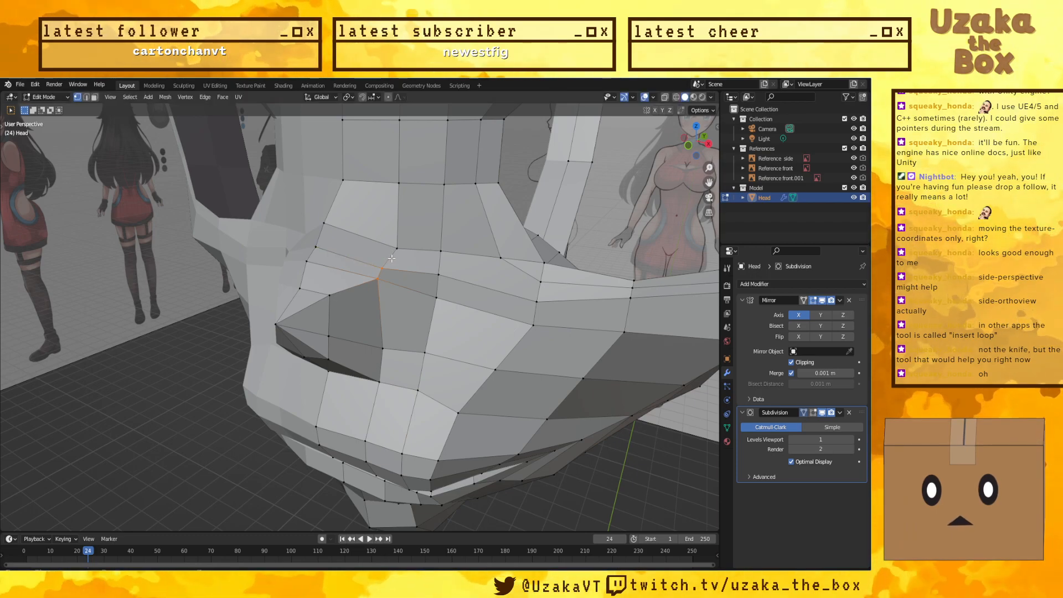
key("t")
key("r")
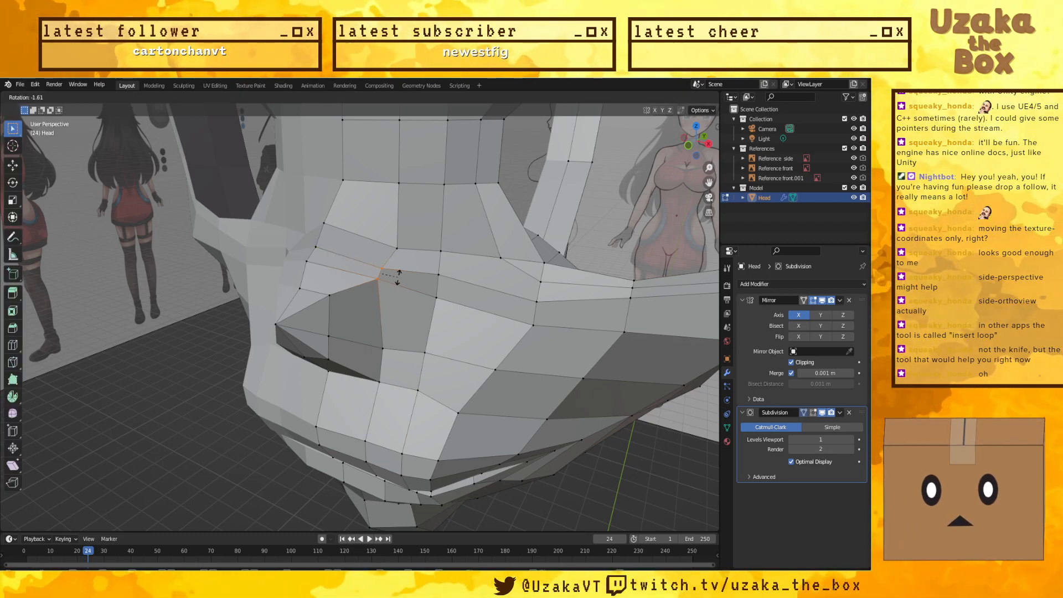
left_click(387, 284)
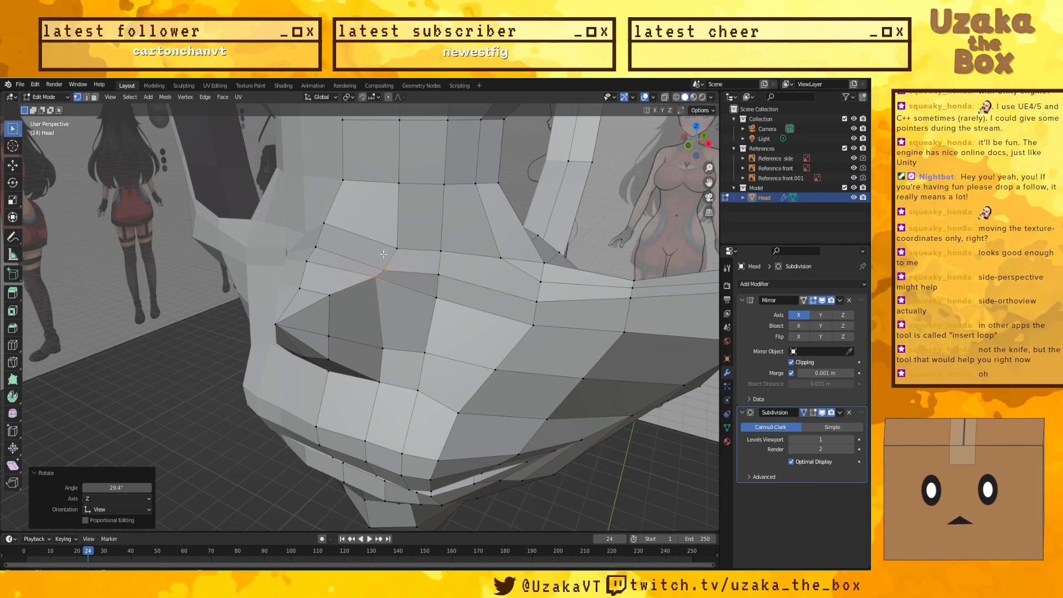
Step: Shift the selected upper nose-side vertices about 0.004 m toward the centre and 0.002 m up, and rotate them in the front view
key("g")
left_click(396, 262)
middle_click_drag(396, 262, 308, 281)
key("KP_1")
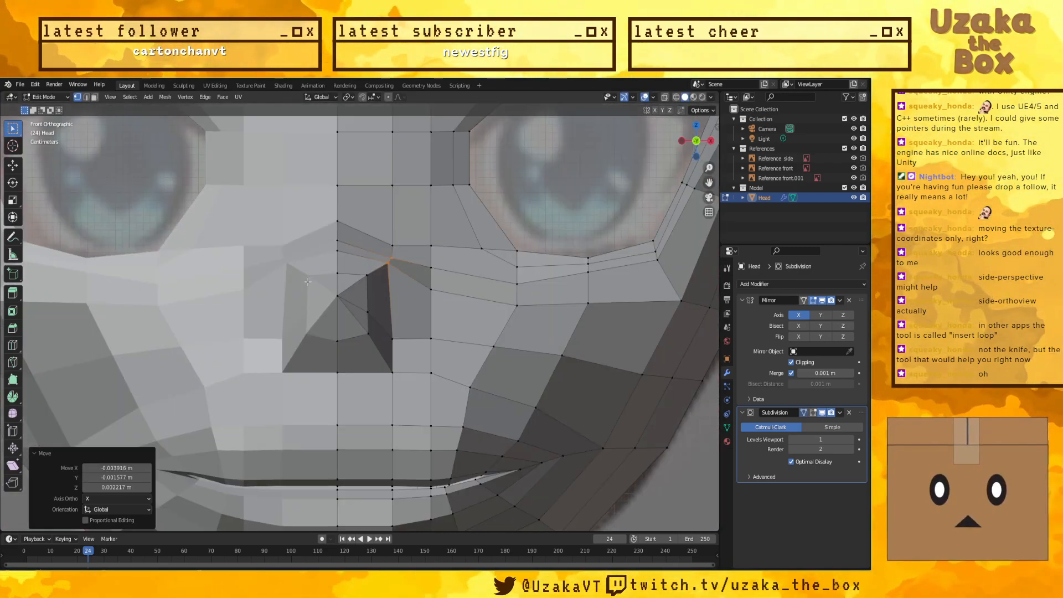
key("r")
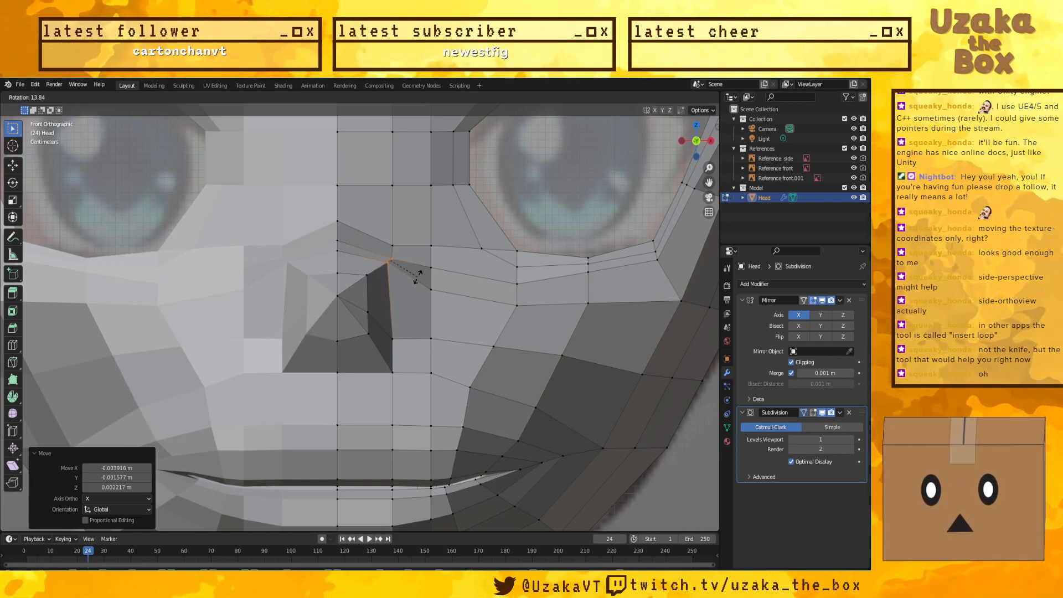
left_click(420, 280)
Step: Move the centre-line vertex above the nose tip about 0.006 m along Z and turn on the Subdivision modifier's Edit Mode display
left_click(340, 251)
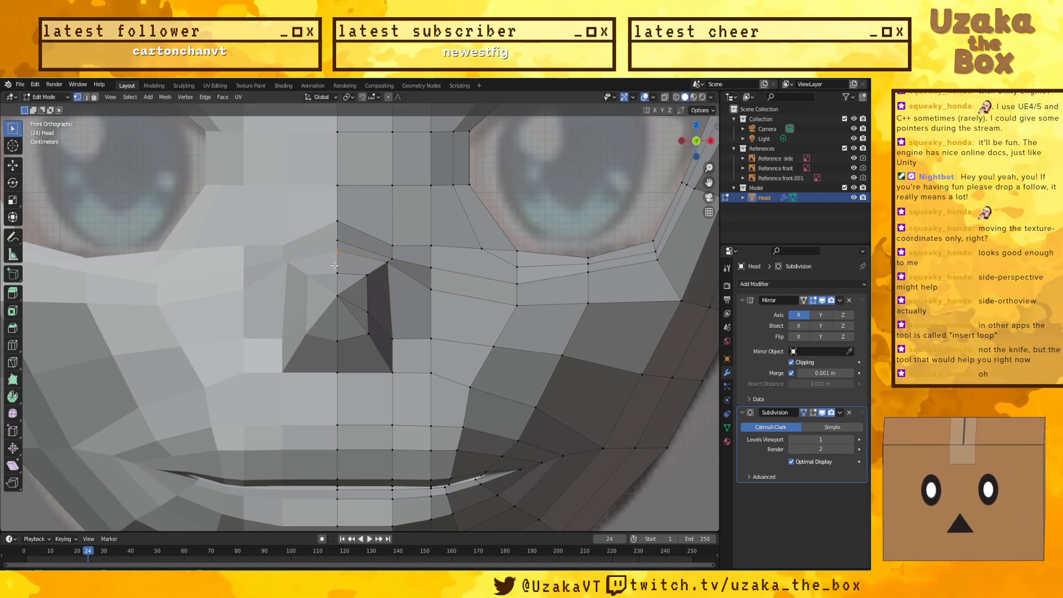
key("g")
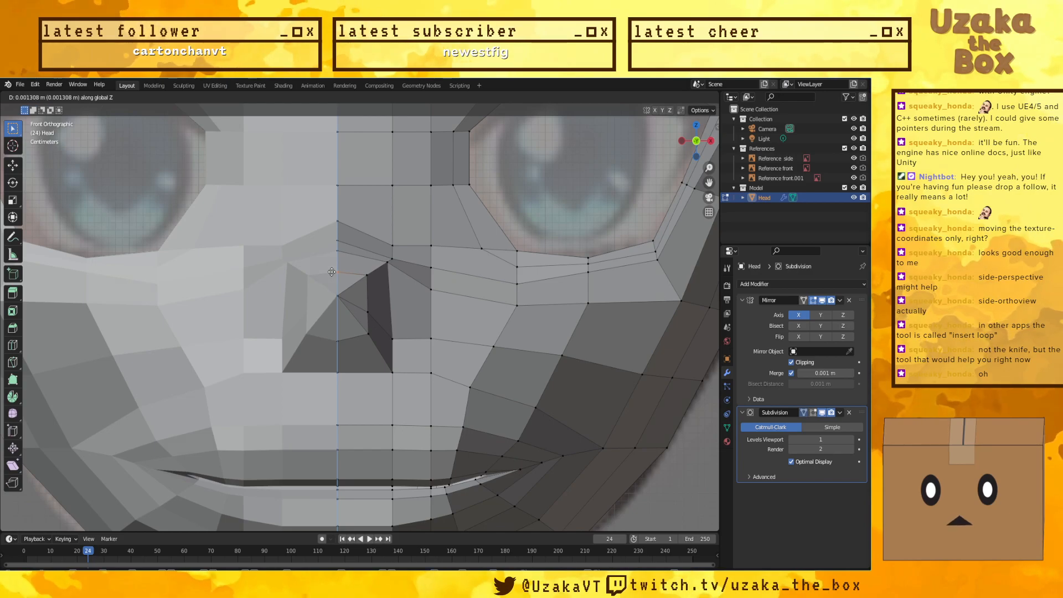
left_click(333, 270)
left_click(804, 413)
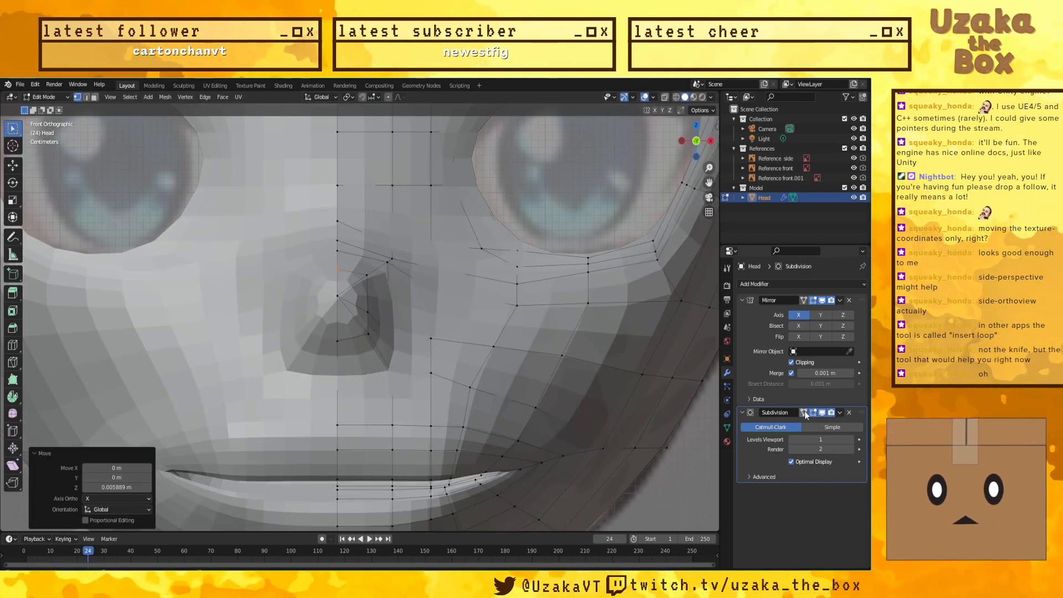
Step: Move the vertex at the outer side of the nose wing about 0.023 m forward along Y, using wireframe shading
mouse_move(299, 332)
middle_mouse_down()
mouse_move(364, 317)
mouse_move(322, 298)
mouse_move(368, 294)
mouse_move(351, 284)
mouse_move(325, 292)
mouse_move(345, 357)
middle_mouse_up()
key("shift+z")
key("g")
key("y")
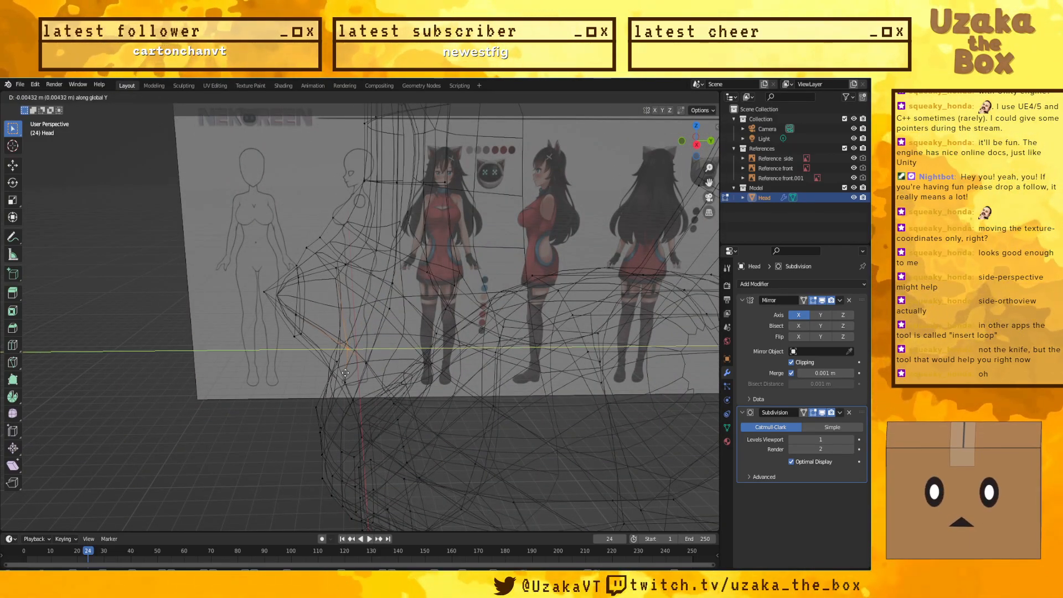
left_click(332, 371)
middle_click_drag(333, 371, 281, 383)
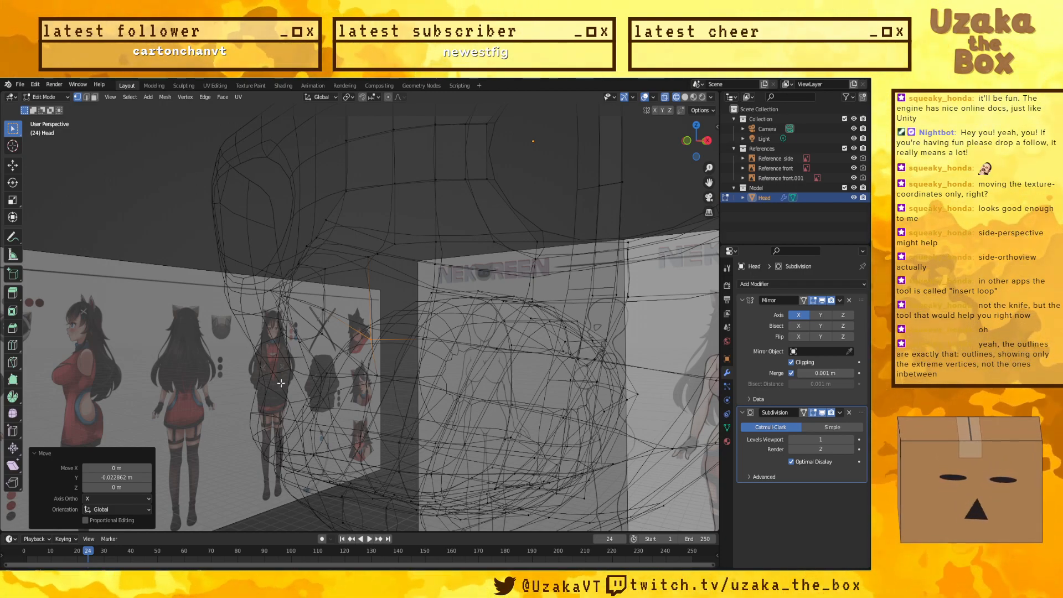
mouse_move(281, 384)
middle_mouse_down()
mouse_move(350, 376)
mouse_move(378, 330)
middle_mouse_up()
key("shift+z")
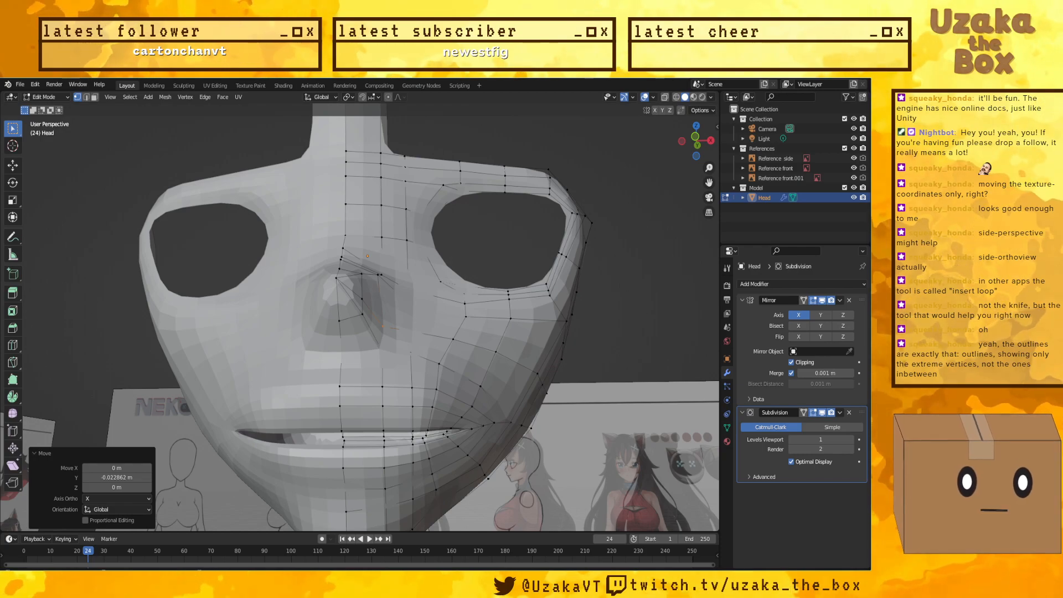
mouse_move(377, 329)
middle_mouse_down()
mouse_move(307, 355)
mouse_move(472, 408)
mouse_move(413, 353)
mouse_move(441, 336)
middle_mouse_up()
key("shift+z")
key("shift+z")
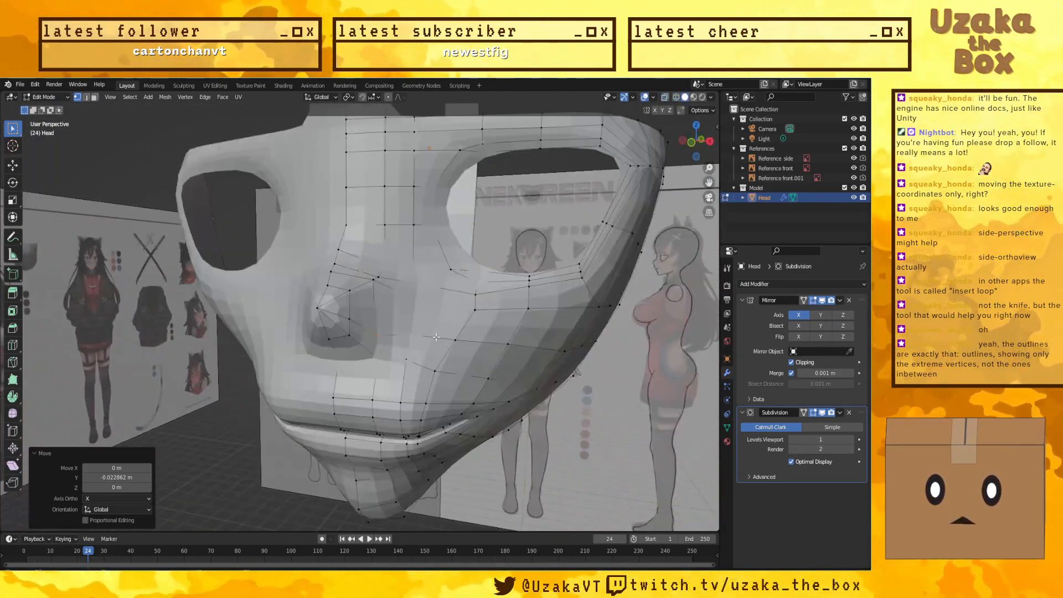
Step: Turn off the Subdivision modifier's Edit Mode display and lower the vertex at the upper side of the nose slightly along Z
left_click(805, 413)
left_click(813, 413)
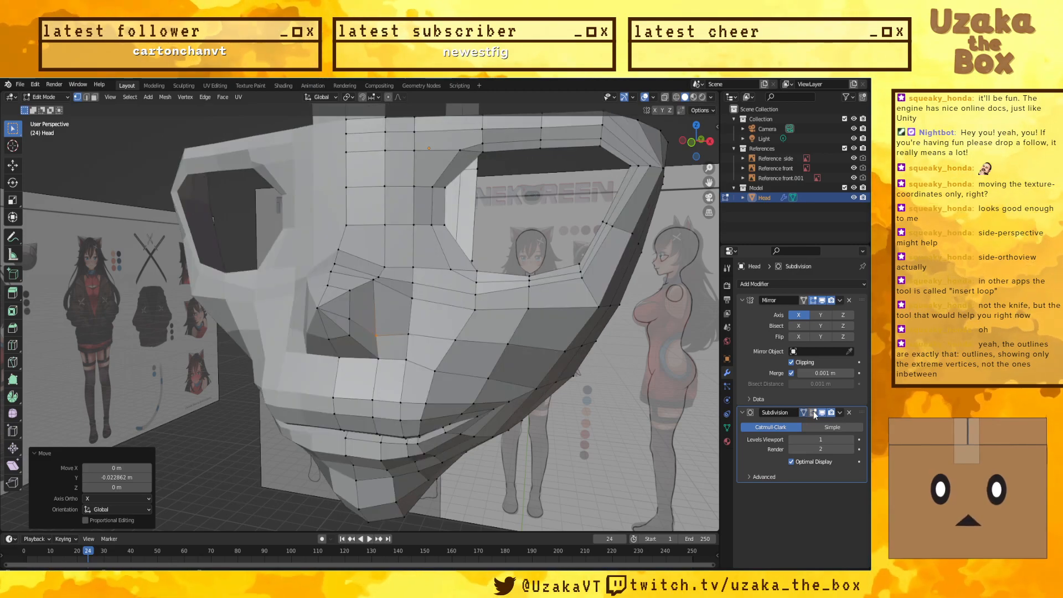
key("g")
key("z")
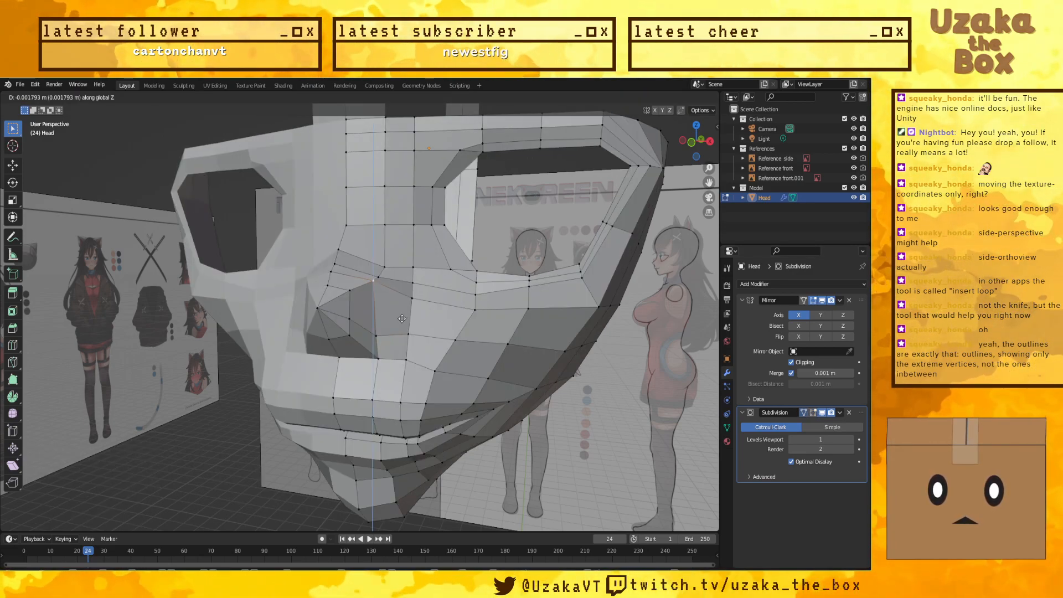
left_click(402, 322)
Step: Raise the vertex above the nose tip about 0.010 m along Z and turn the Subdivision modifier's Edit Mode display back on
key("KP_1")
middle_click_drag(403, 321, 336, 304)
key("g")
key("z")
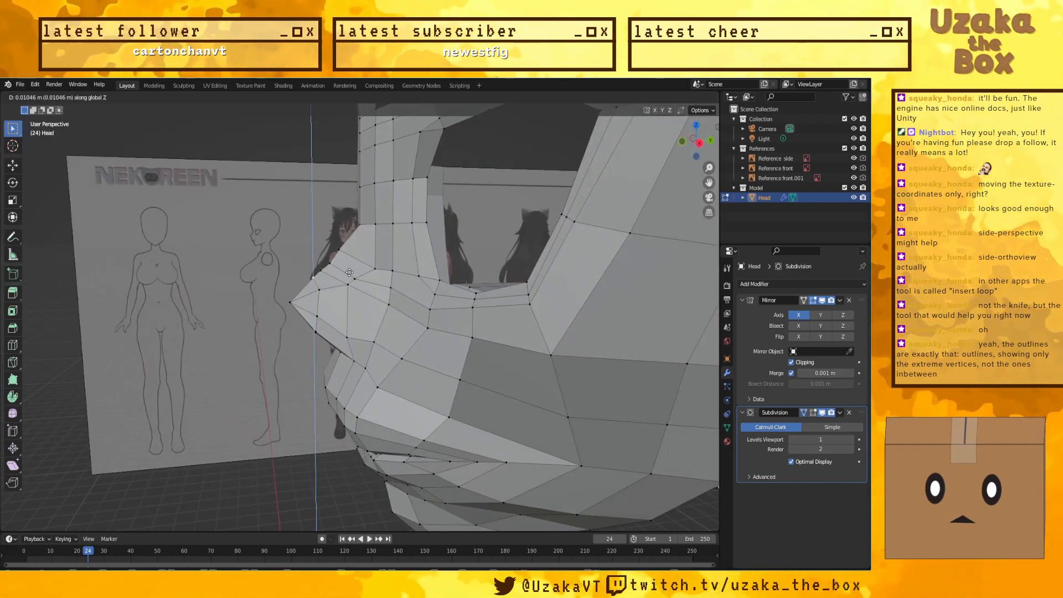
left_click(350, 273)
left_click(812, 413)
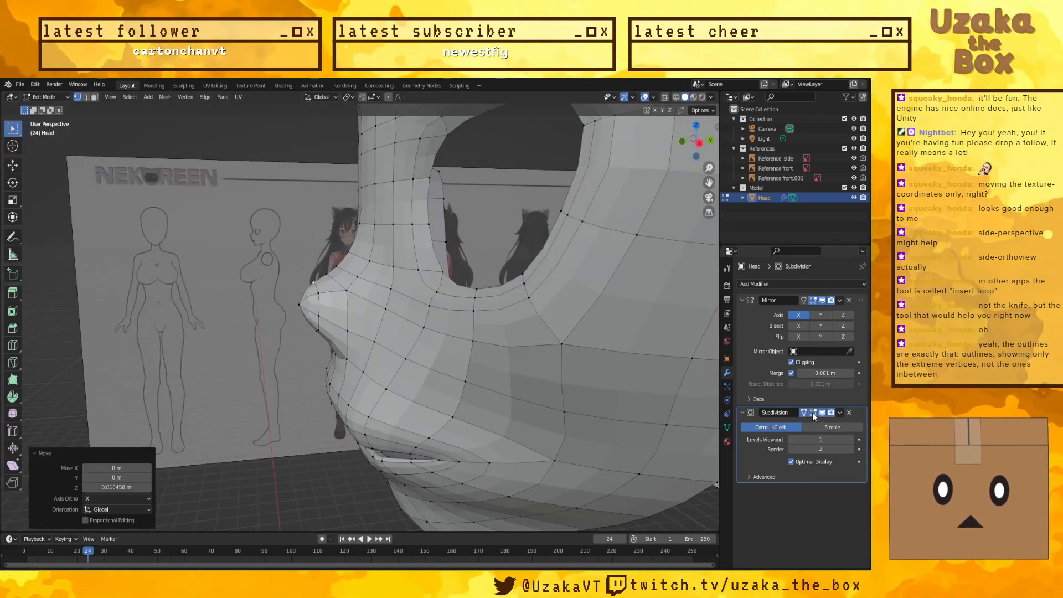
Step: Lower the vertex beneath the nose tip along Z and compare the face with the front reference in wireframe
middle_click_drag(273, 394, 353, 320)
key("g")
key("z")
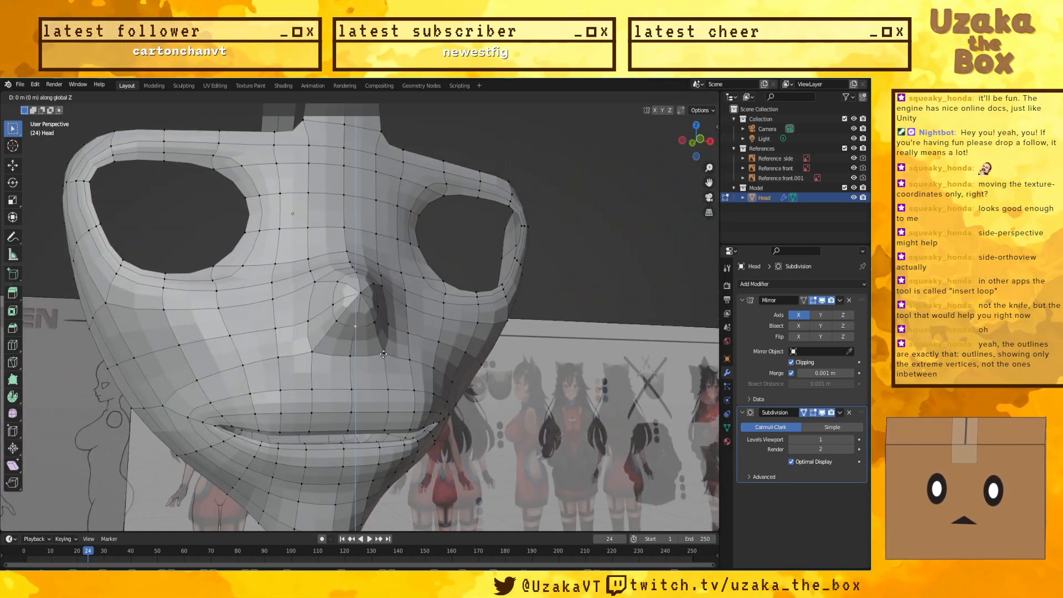
left_click(386, 362)
mouse_move(386, 362)
middle_mouse_down()
mouse_move(480, 297)
mouse_move(648, 221)
mouse_move(461, 329)
mouse_move(498, 326)
mouse_move(443, 332)
mouse_move(541, 331)
mouse_move(421, 332)
mouse_move(541, 332)
middle_mouse_up()
key("KP_1")
key("KP_1")
key("shift+z")
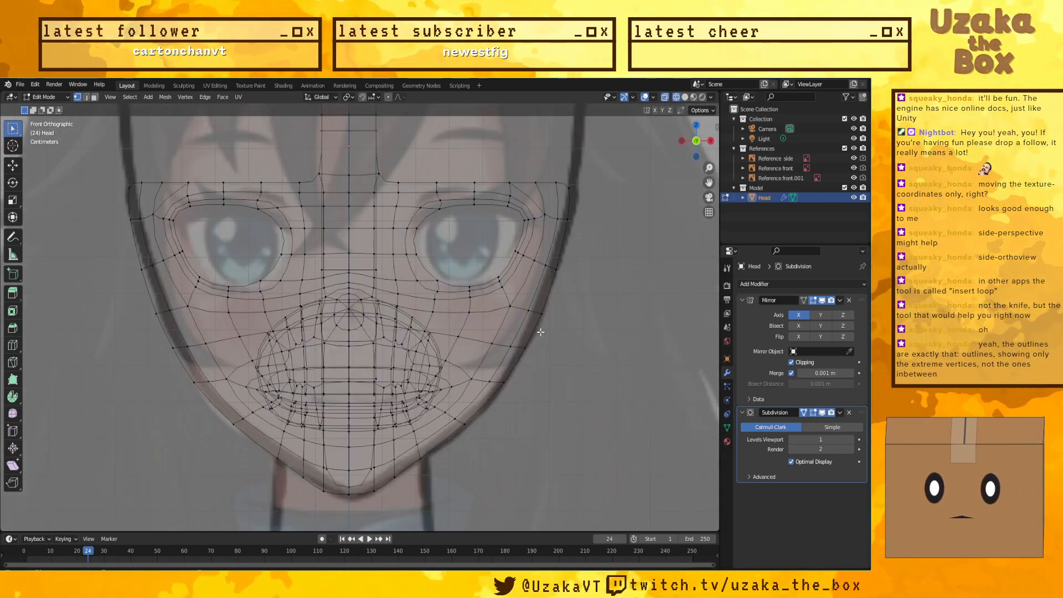
key("shift+z")
scroll(259, 394, "up", 4)
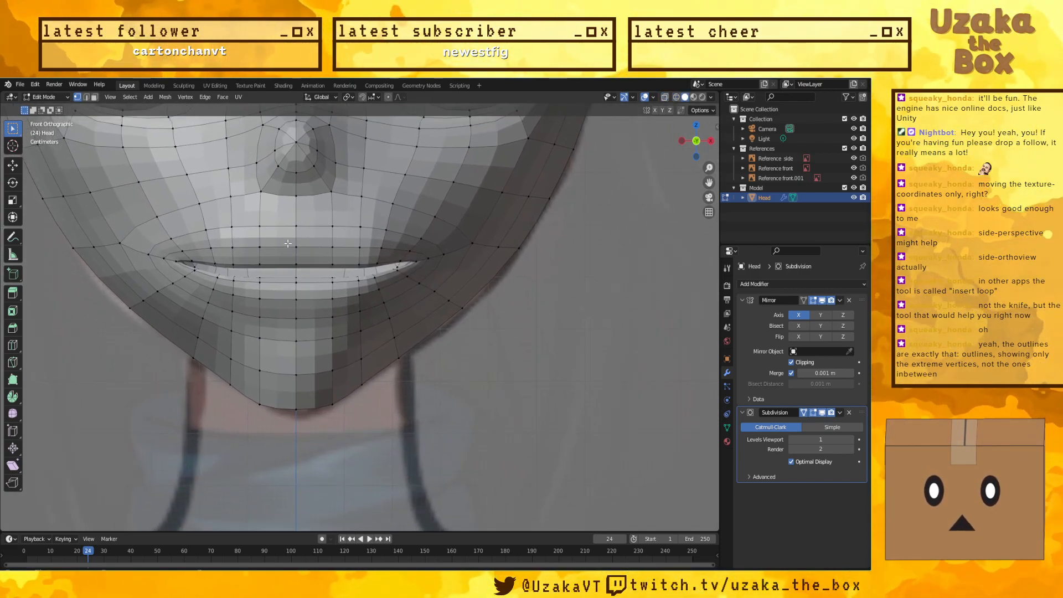
left_click_drag(284, 236, 435, 282)
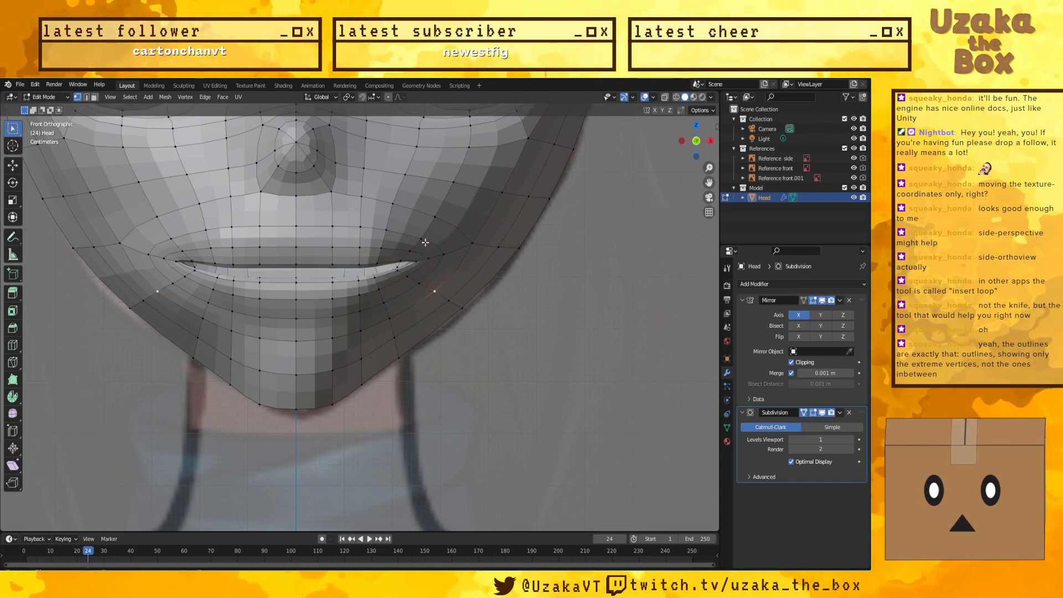
left_click(333, 226, "ctrl")
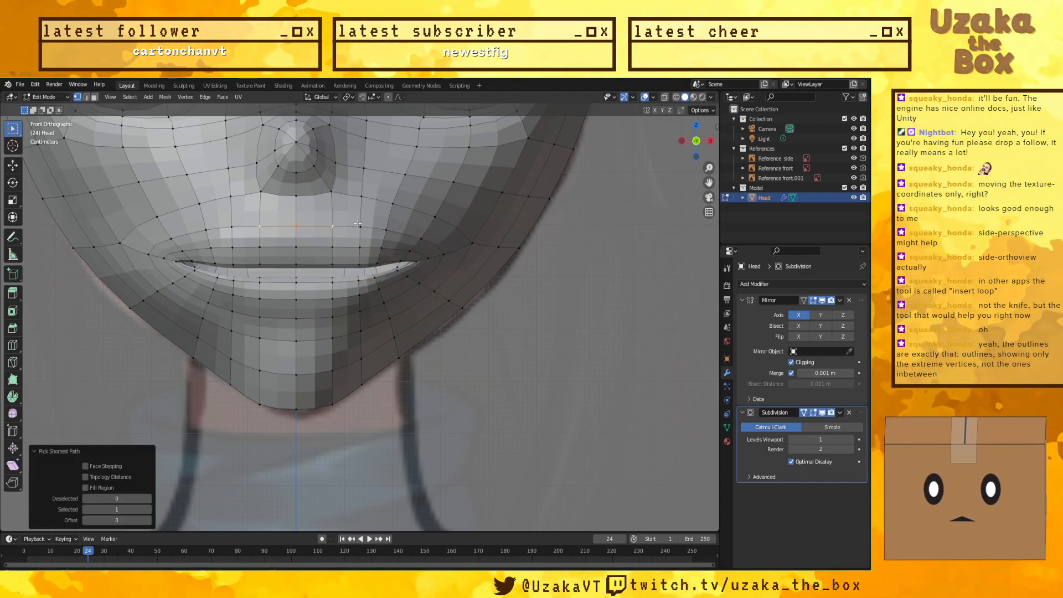
key("ctrl+KP_Add")
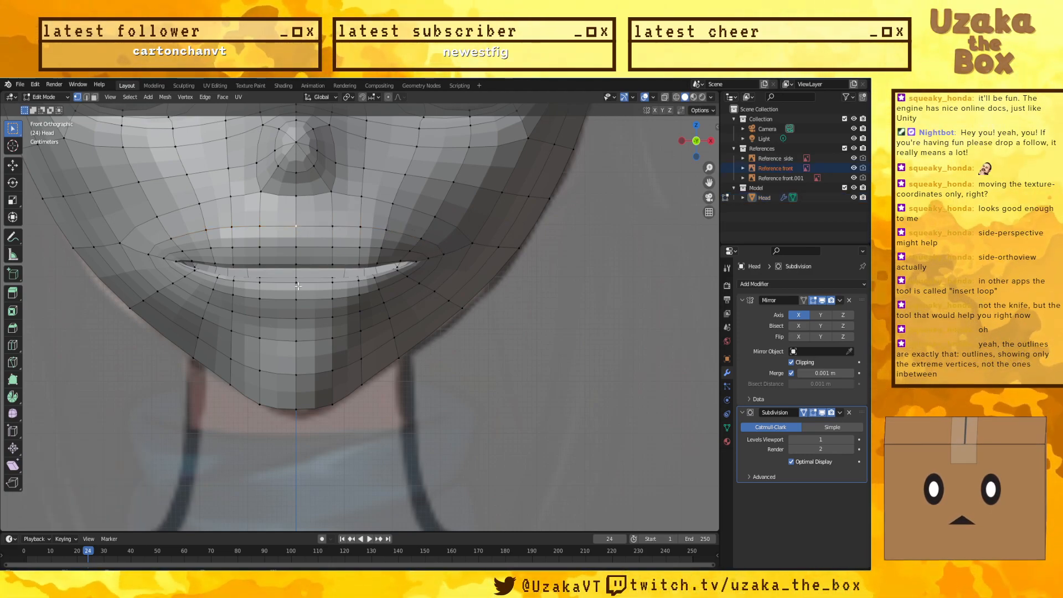
key("ctrl+KP_Add")
Step: Select the vertex path running above the upper lip, around the mouth corner and down to the side of the lower lip
left_click(298, 227)
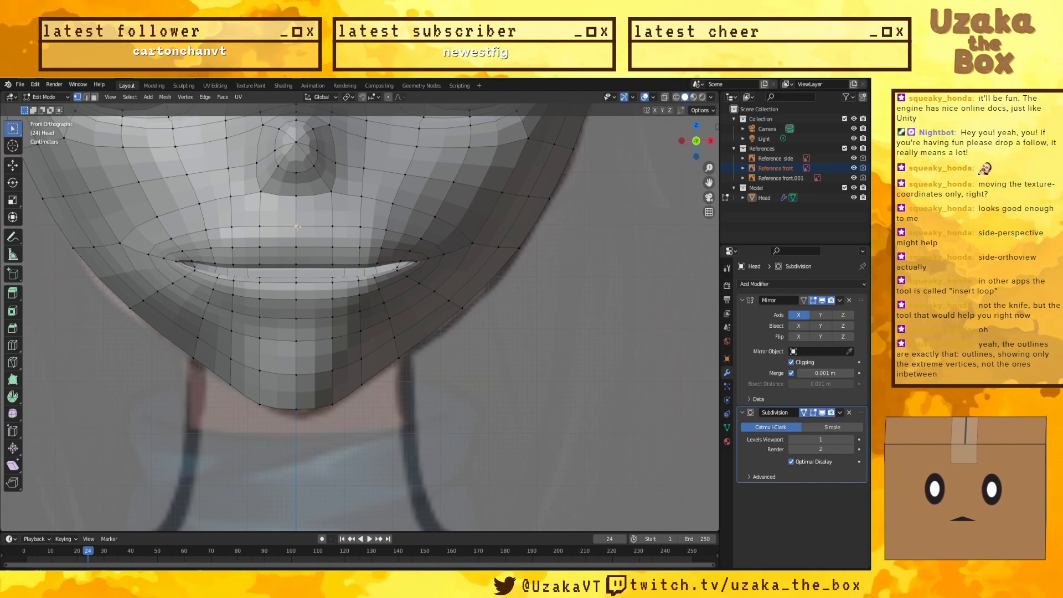
left_click(422, 238, "ctrl")
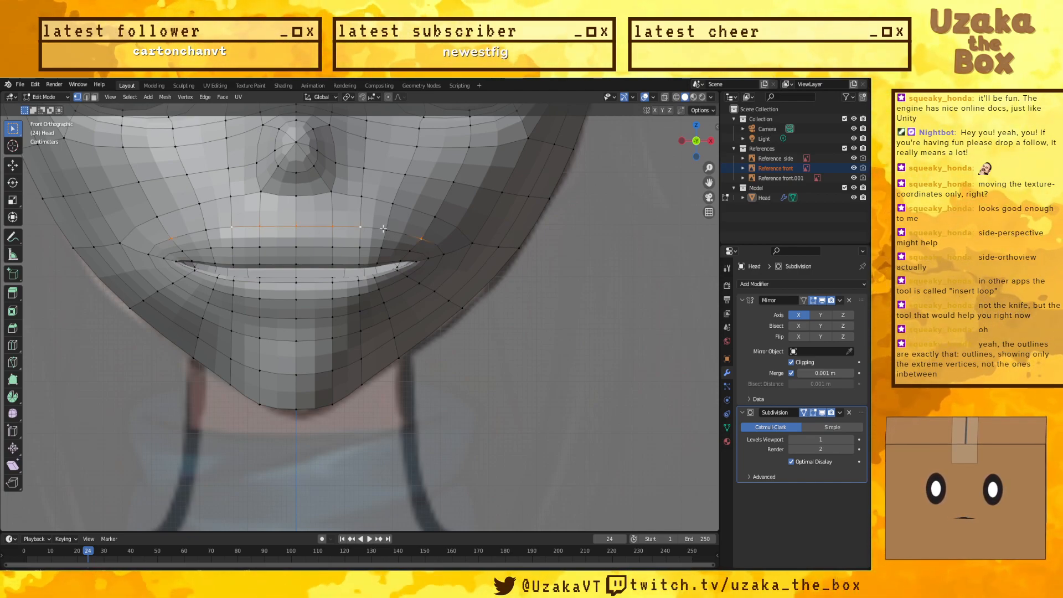
left_click(443, 254, "ctrl")
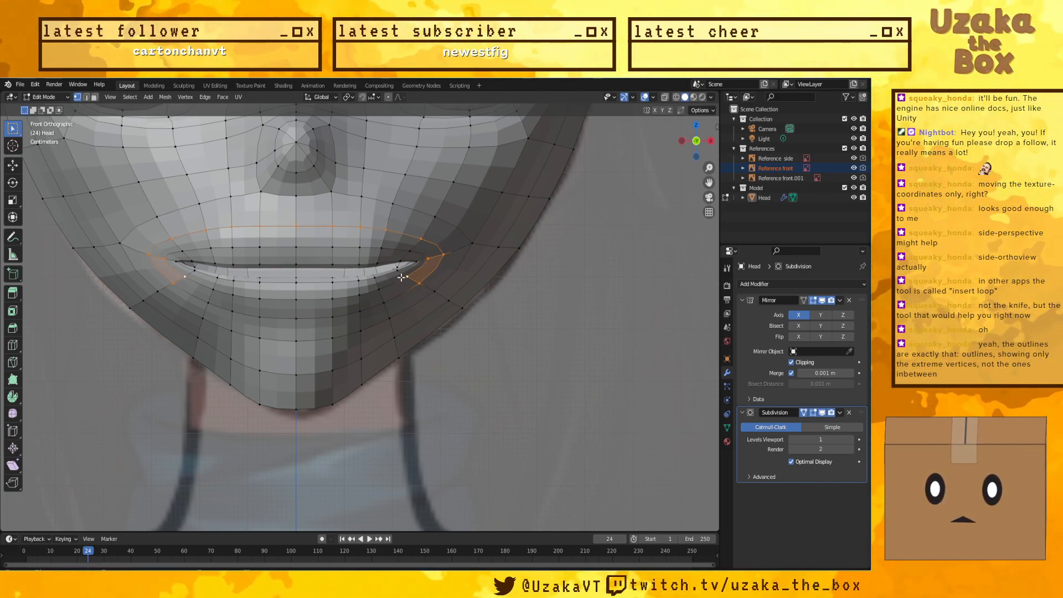
left_click(384, 303, "ctrl")
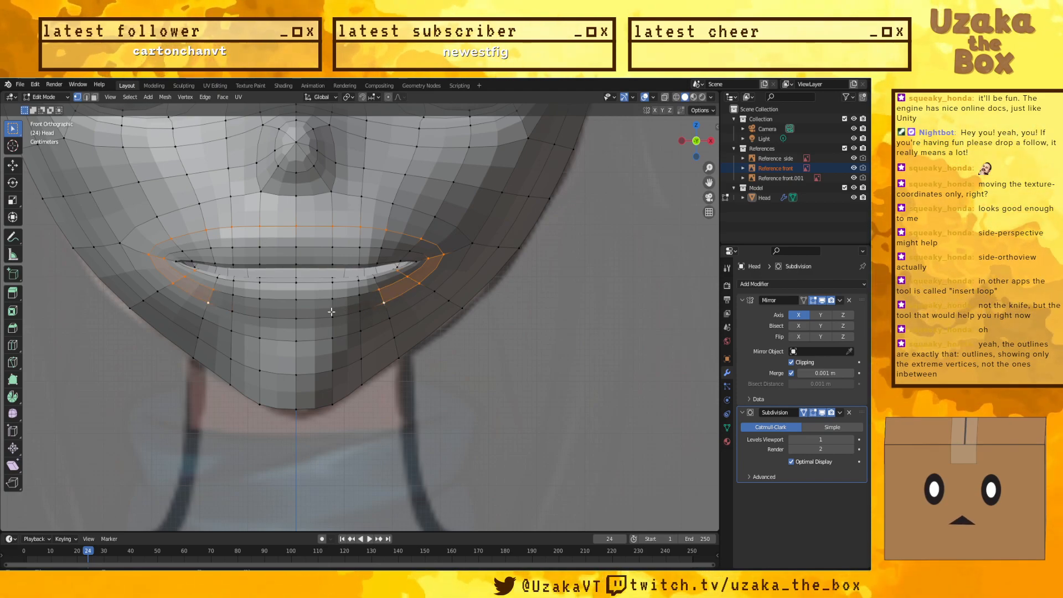
Step: Add the front vertices of the lower lip and its lower edge to the selection
left_click(297, 318, "shift")
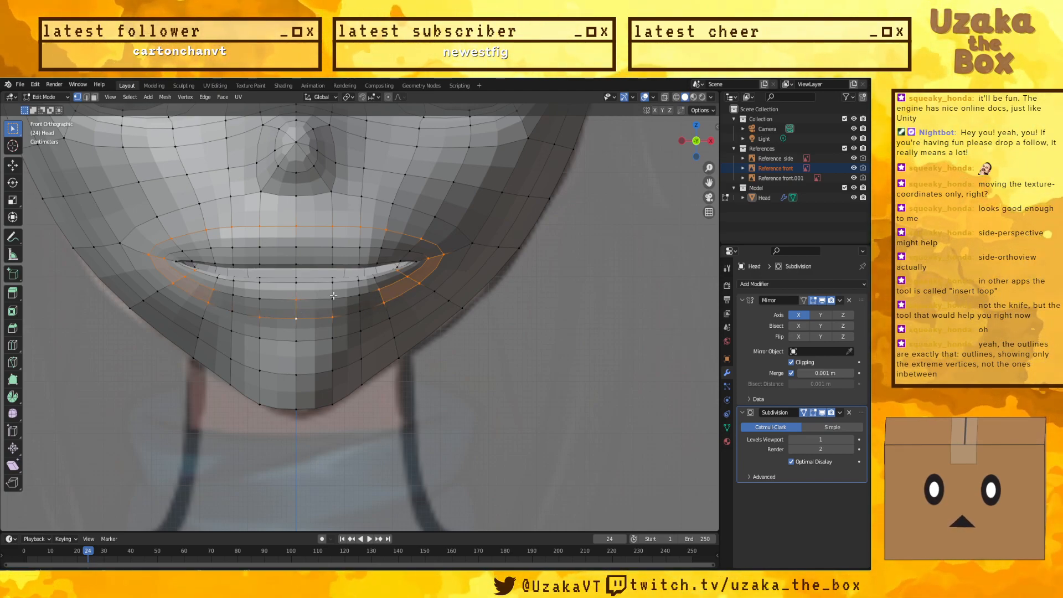
left_click(333, 301, "shift")
left_click(336, 284, "shift")
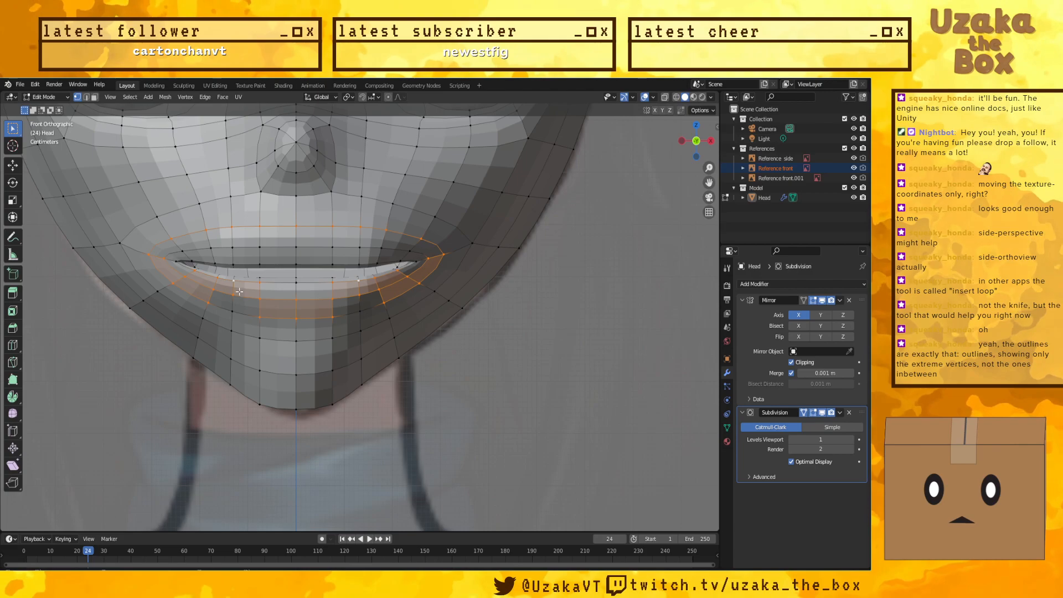
left_click(234, 312, "shift")
Step: Extend the selection with the inner mouth-corner vertices and the side and inner-edge vertices of the upper lip
middle_click_drag(337, 294, 363, 275)
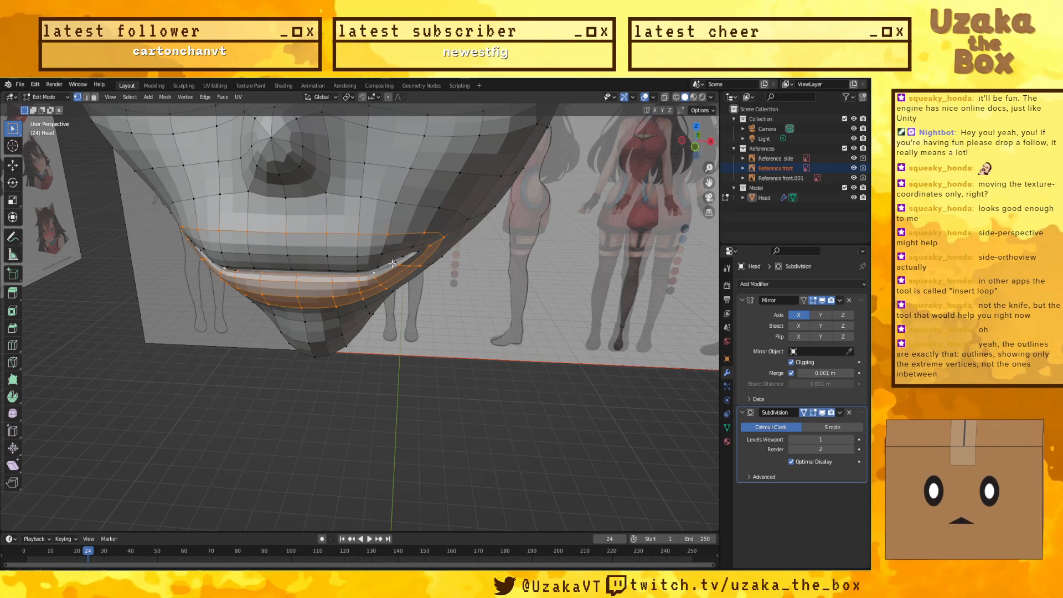
middle_click_drag(409, 255, 424, 229)
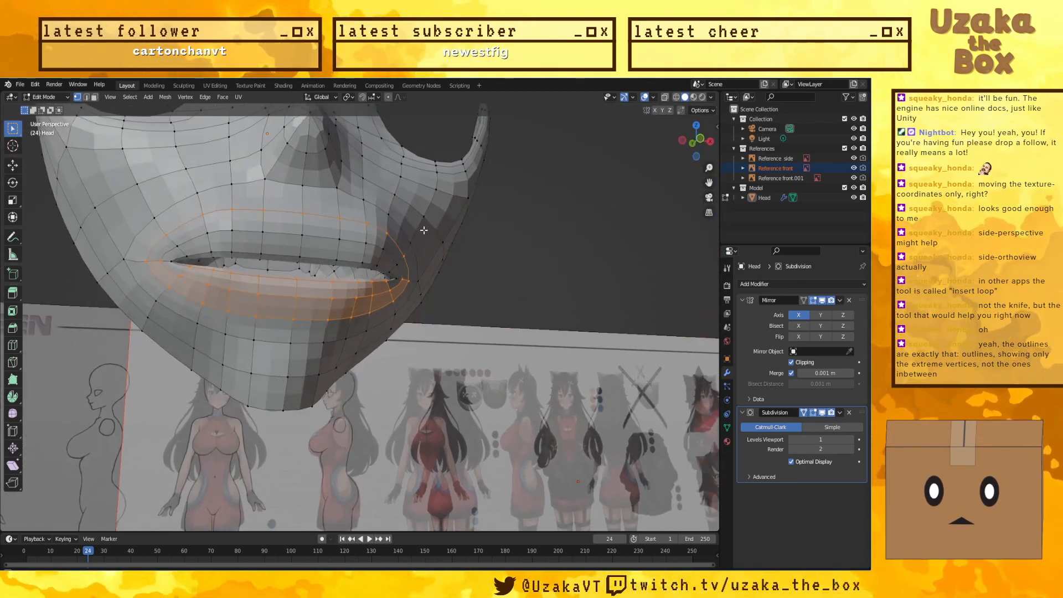
left_click(396, 278, "shift")
left_click(390, 273, "shift")
left_click(397, 264, "shift")
left_click(383, 250, "shift")
left_click(377, 266, "shift")
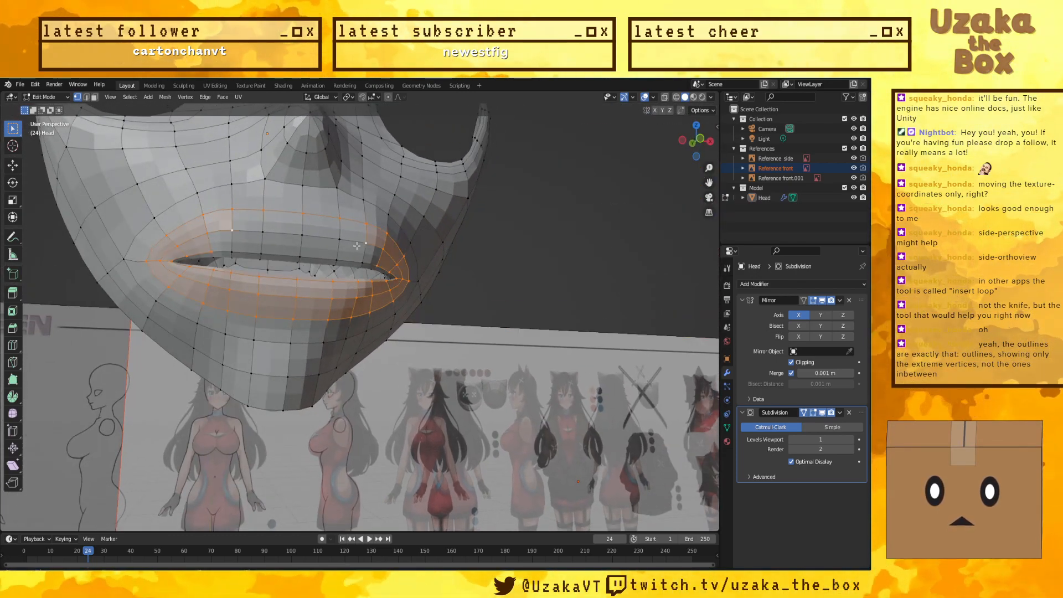
left_click(366, 243, "shift")
left_click(363, 262, "shift")
left_click(337, 259, "shift")
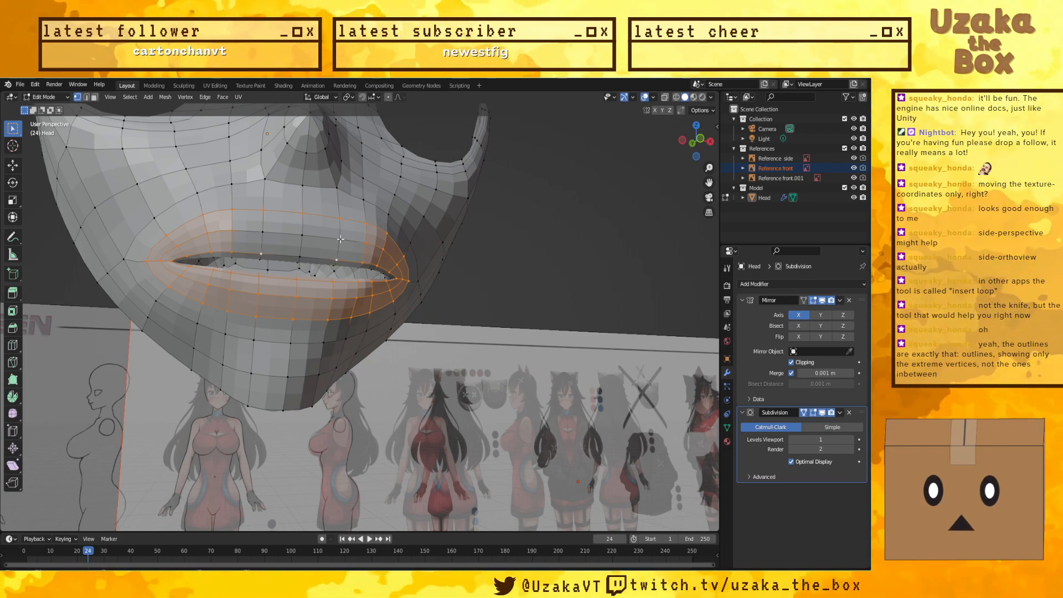
middle_click_drag(341, 239, 236, 236)
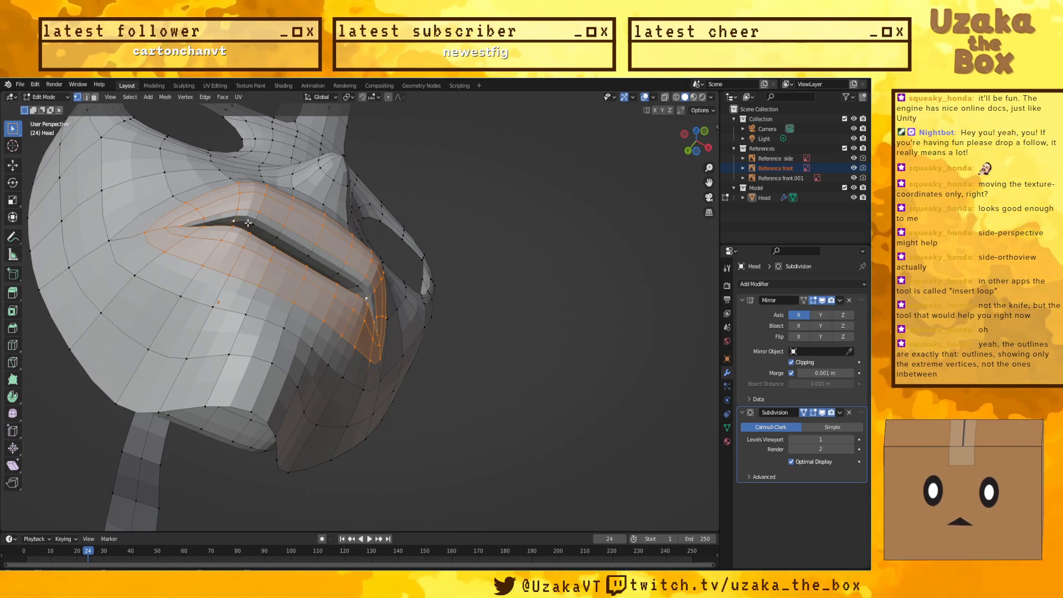
middle_click_drag(274, 265, 215, 288)
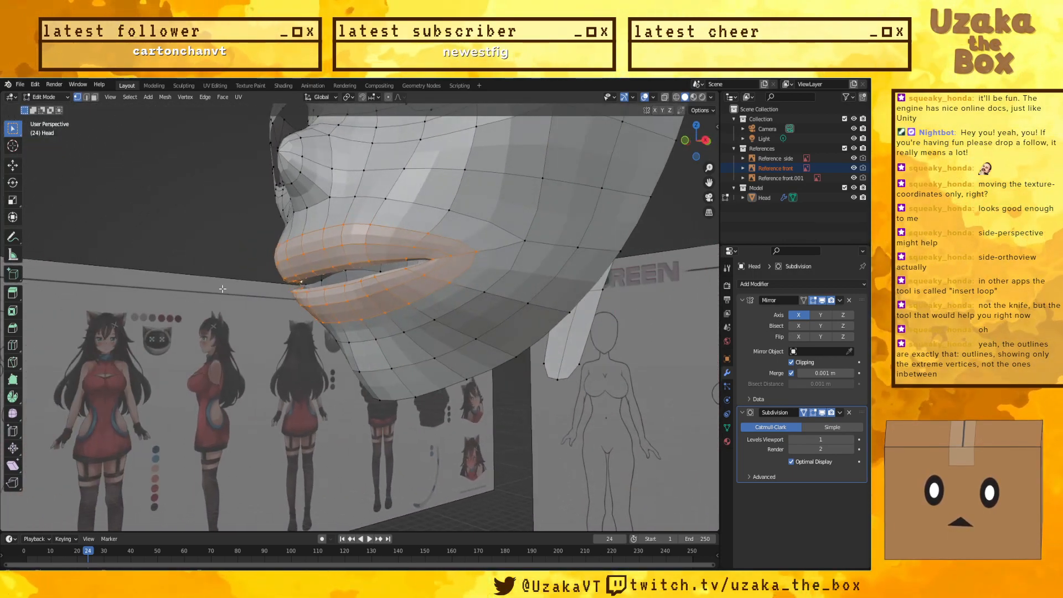
middle_click_drag(309, 290, 489, 331)
scroll(405, 328, "up", 3)
scroll(434, 323, "up", 5)
scroll(462, 284, "down", 3)
middle_click_drag(461, 284, 342, 267)
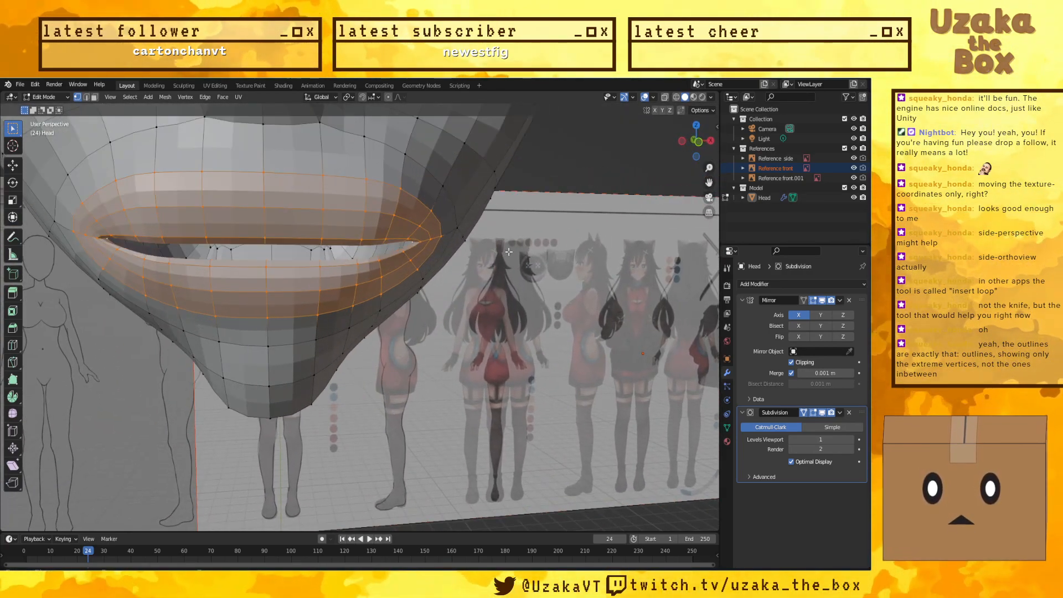
key("x")
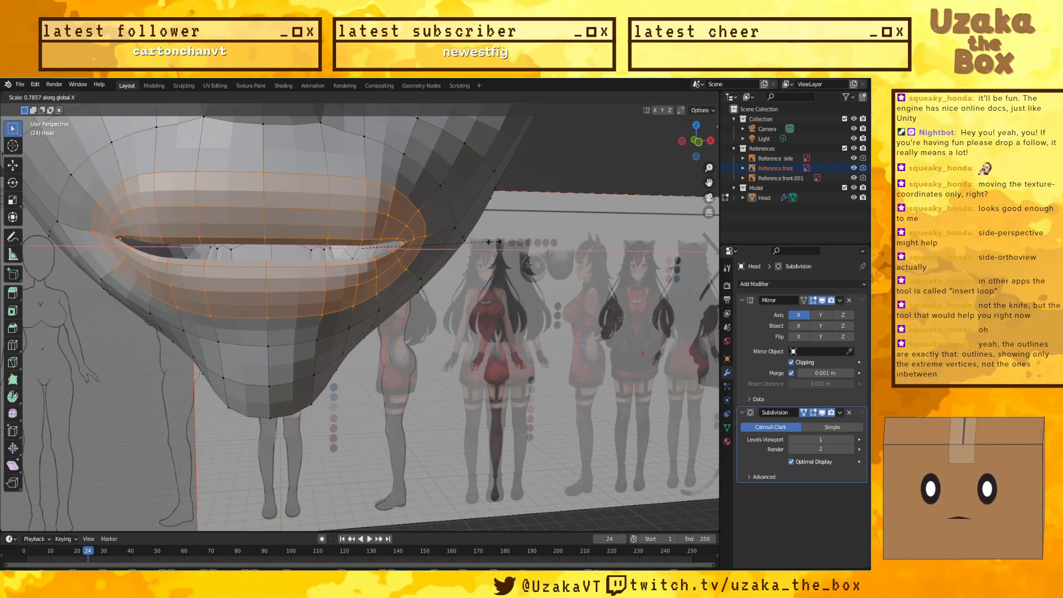
left_click(530, 211)
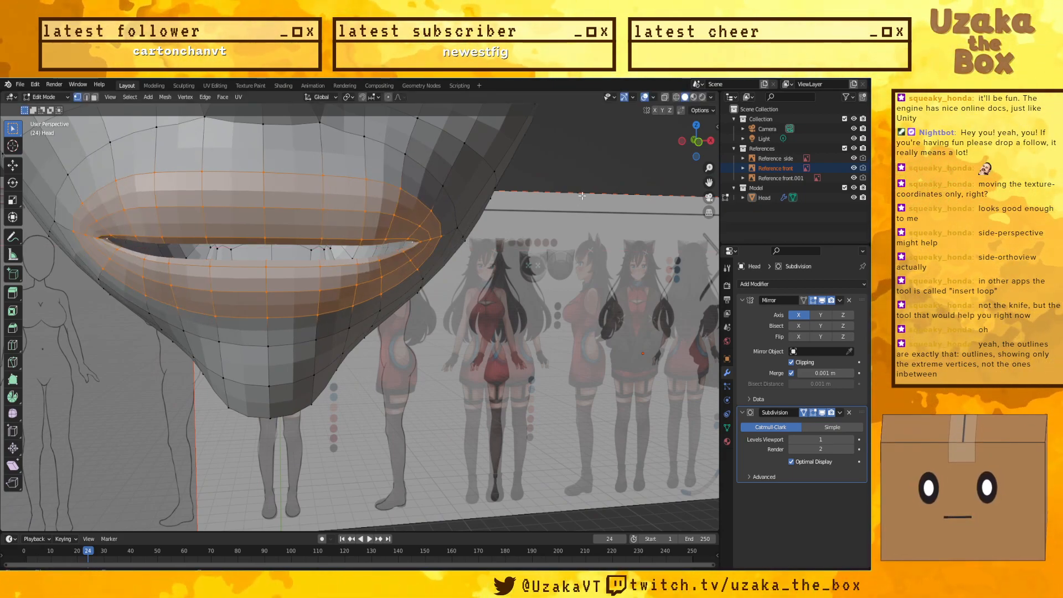
Step: Move the selected lip geometry inward along X by about 0.02 m and a further 0.016 m, then clear the selection
key("KP_1")
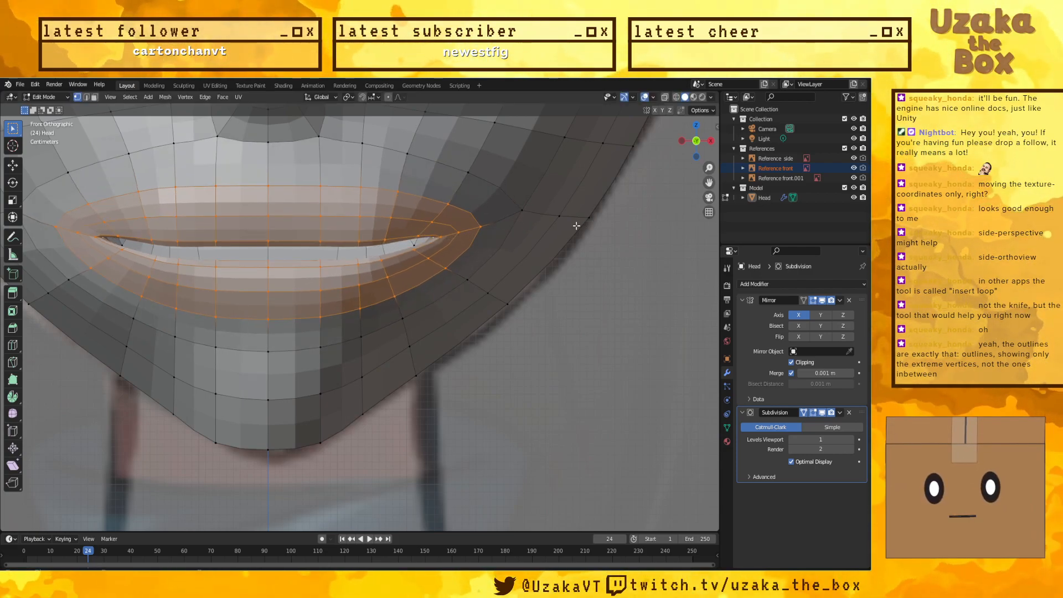
key("g")
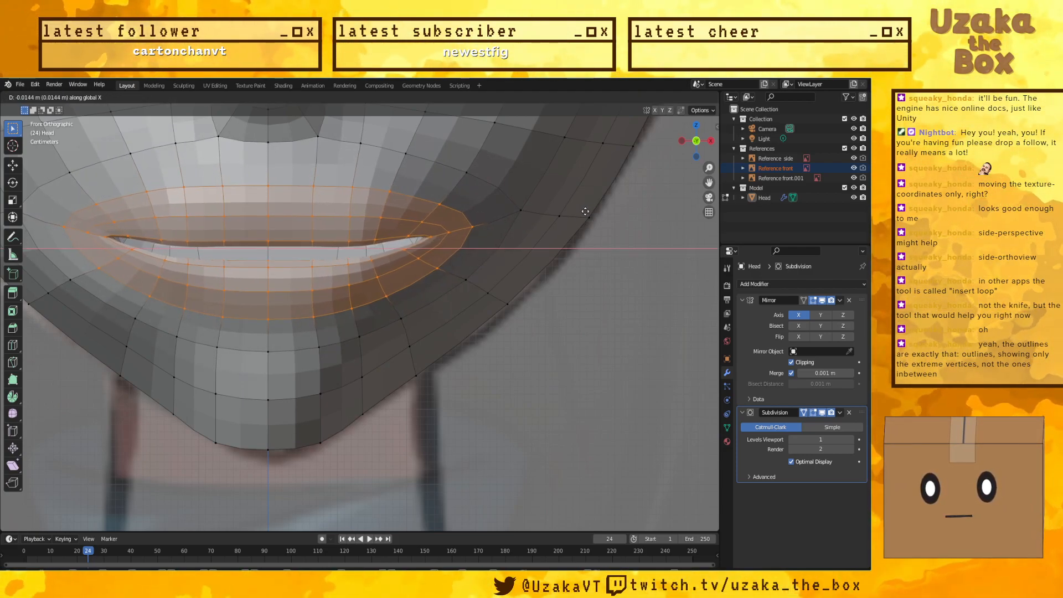
left_click(582, 212)
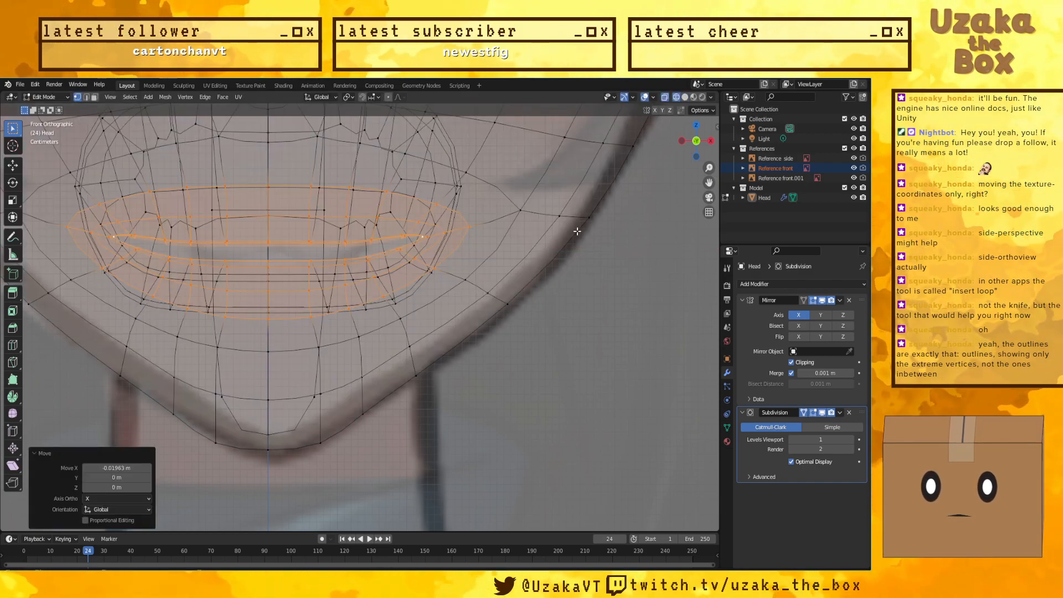
key("g")
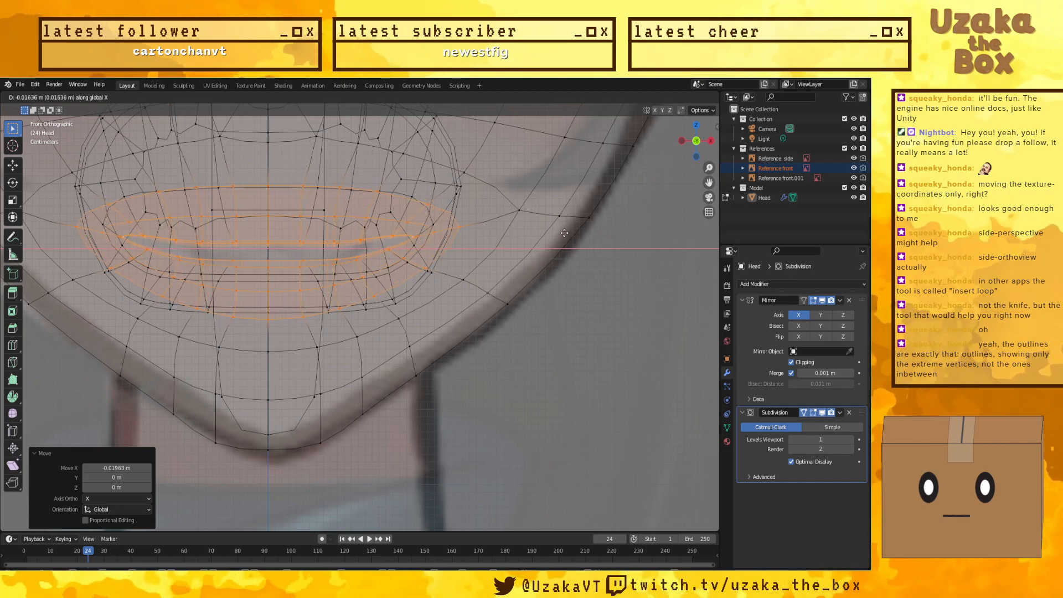
left_click(565, 233)
left_click(626, 289)
Step: Examine the shaded lips, mouth corners and chin from the front, at an angle and from the side
key("alt+z")
scroll(613, 328, "down", 4)
middle_click_drag(613, 328, 542, 330)
scroll(541, 330, "down", 3)
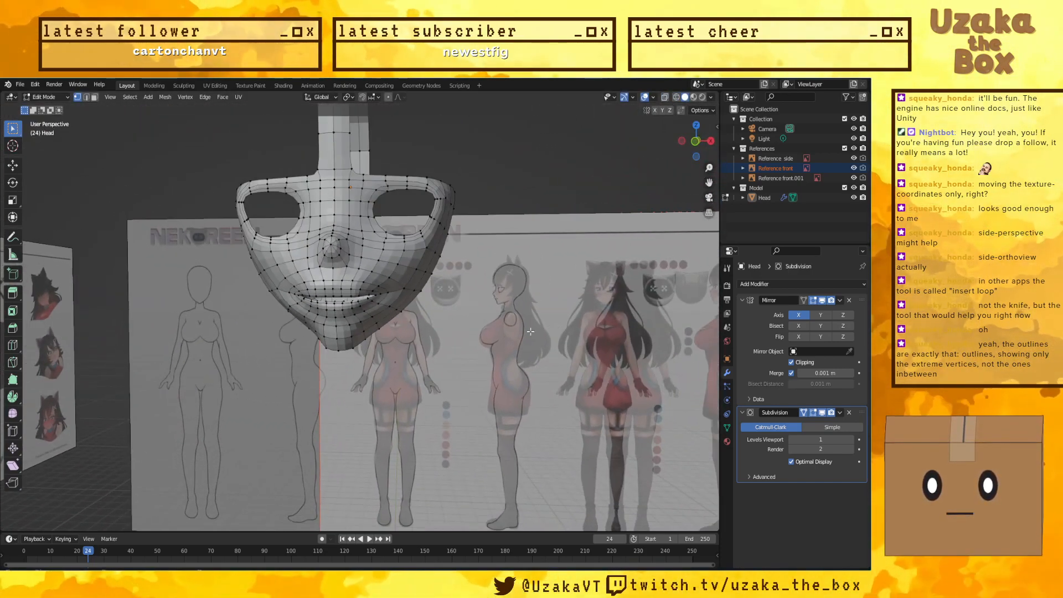
scroll(387, 335, "up", 6)
mouse_move(373, 337)
middle_mouse_down()
mouse_move(394, 320)
mouse_move(365, 328)
mouse_move(389, 316)
mouse_move(463, 323)
mouse_move(385, 330)
middle_mouse_up()
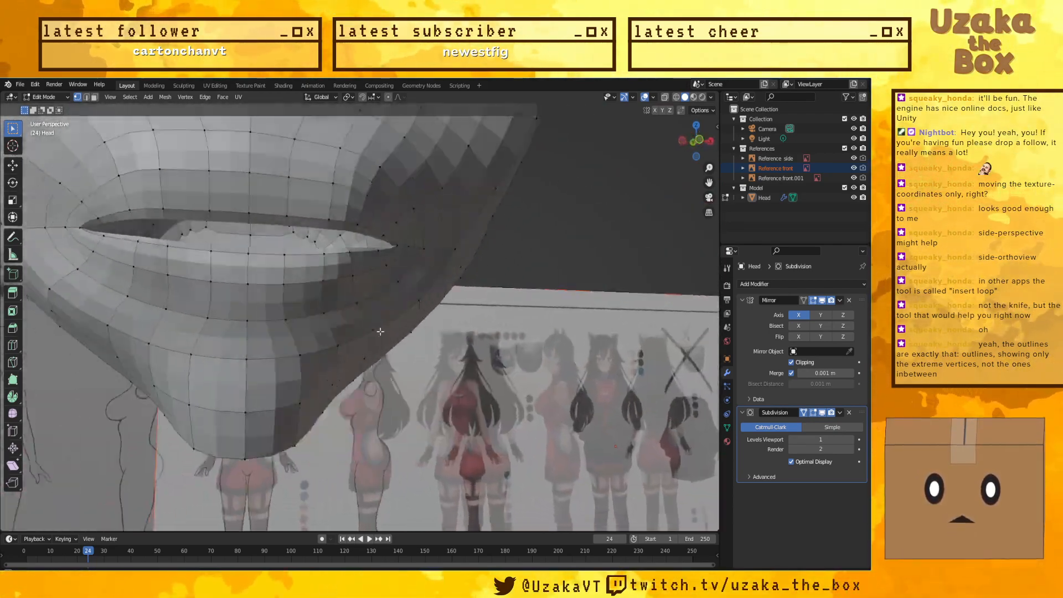
key("KP_1")
scroll(388, 338, "up", 3)
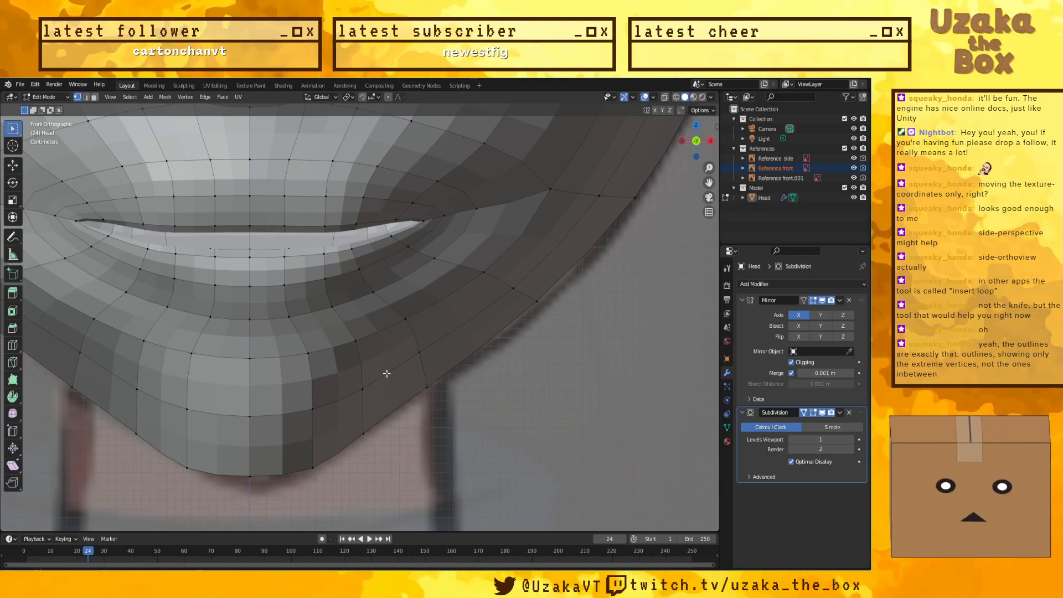
scroll(387, 365, "down", 5)
middle_click_drag(424, 333, 185, 316)
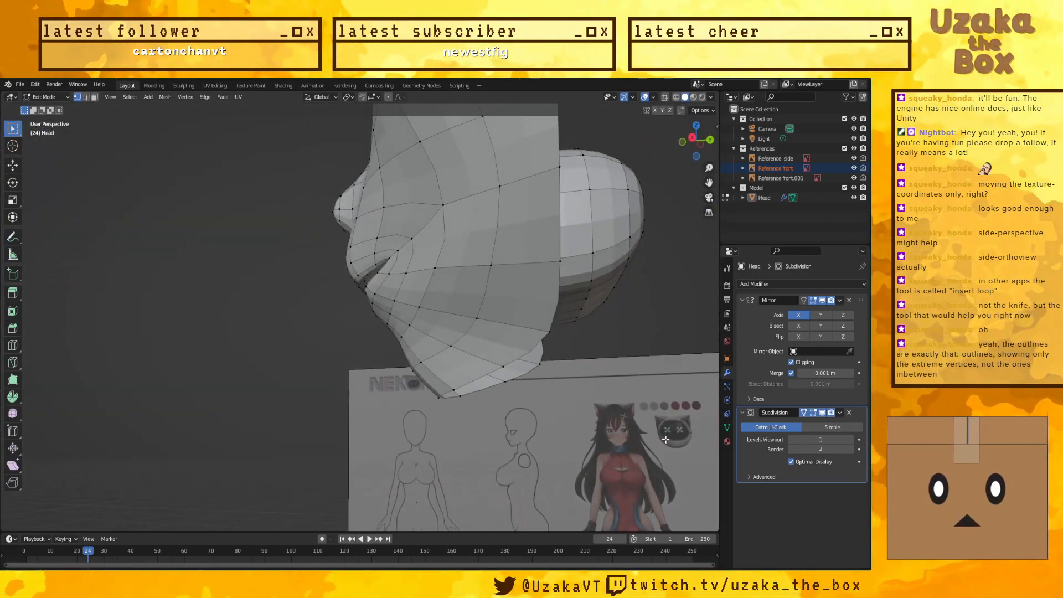
Step: Turn off the Subdivision modifier's on-cage and edit-mode display to expose the base mesh of the lower face
left_click(803, 412)
middle_click_drag(432, 426, 585, 433)
left_click(814, 414)
middle_click_drag(316, 381, 311, 346)
Step: Select the edge row running below the lower lip toward the jaw and move it inward along X by about 0.035 m
left_click(311, 346)
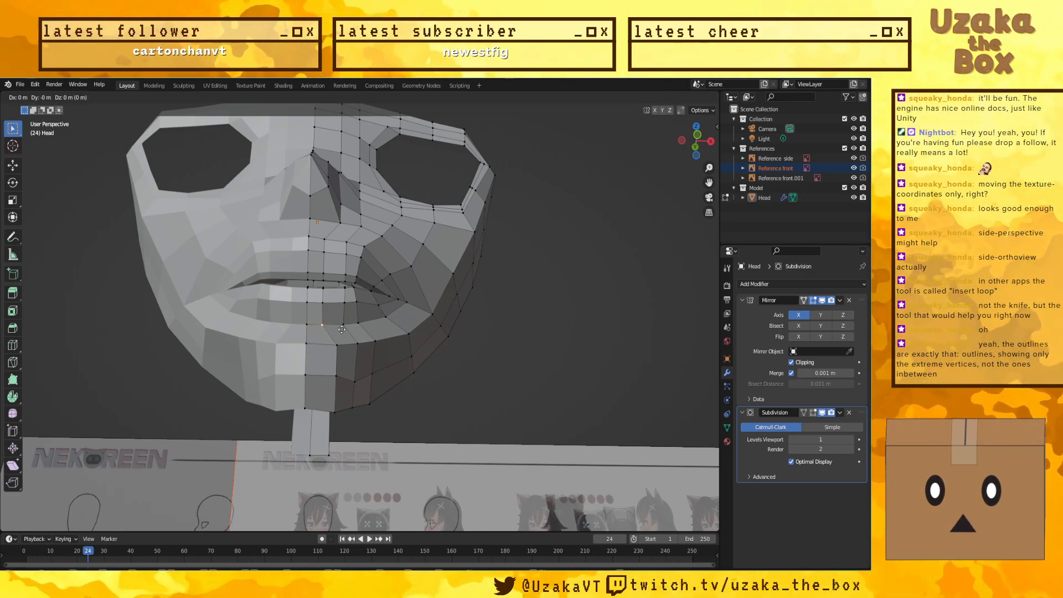
left_click_drag(292, 355, 415, 330)
middle_click_drag(414, 332, 409, 359)
key("g")
key("x")
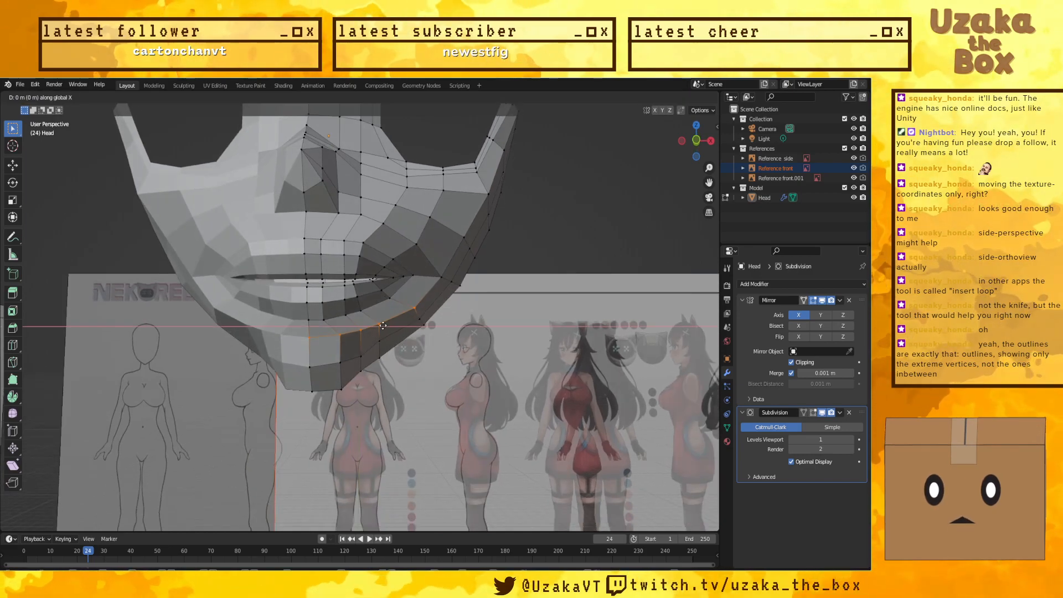
left_click(370, 331)
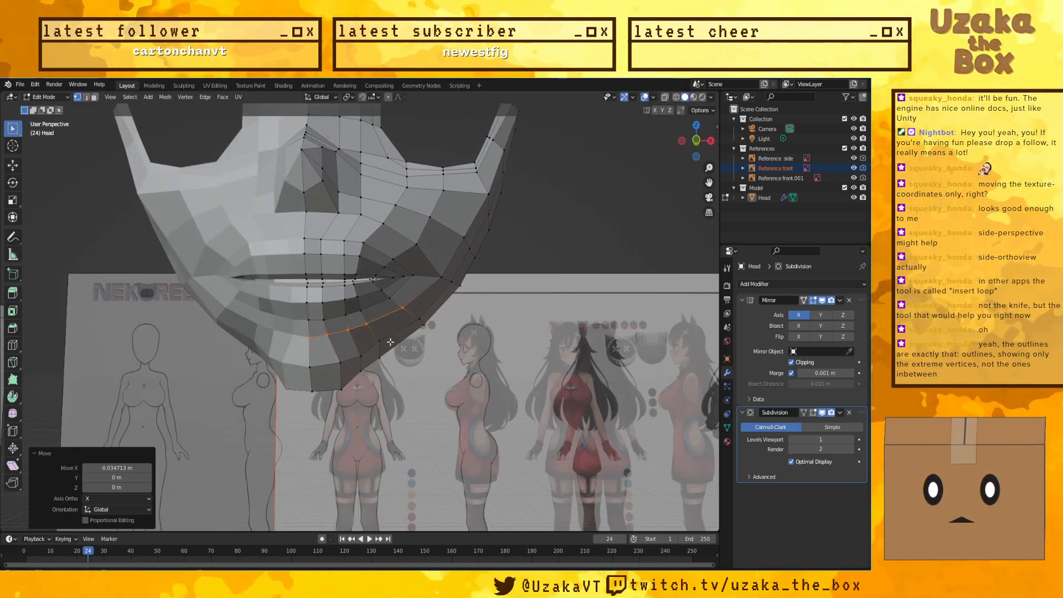
Step: Move the next edge row down the chin inward along X, and the chin's bottom edge by about 0.036 m
left_click(417, 325, "alt")
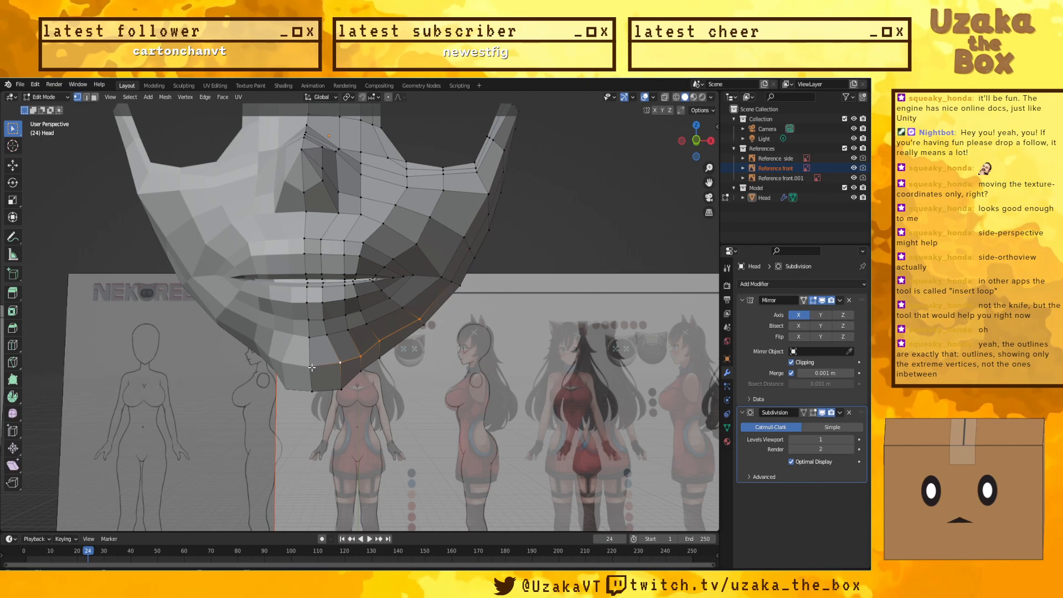
key("g")
key("x")
left_click(397, 345)
left_click_drag(358, 407, 309, 387)
key("g")
key("x")
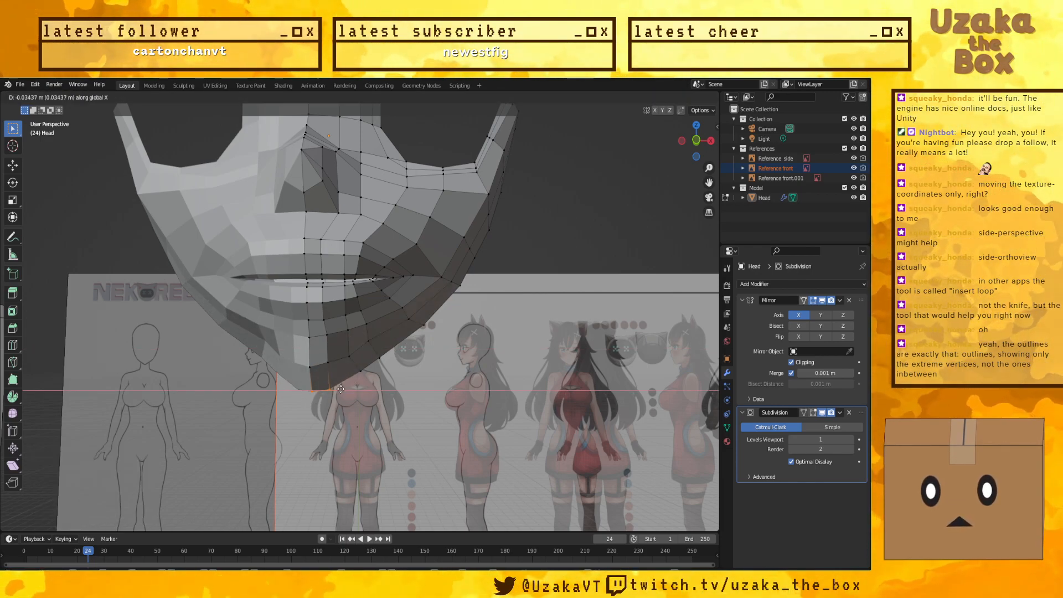
left_click(341, 390)
Step: Align the jaw-edge vertex beside the chin tip with the front reference, moving it about 0.034 m inward along X and 0.027 m down along Z
key("KP_1")
scroll(381, 408, "up", 2)
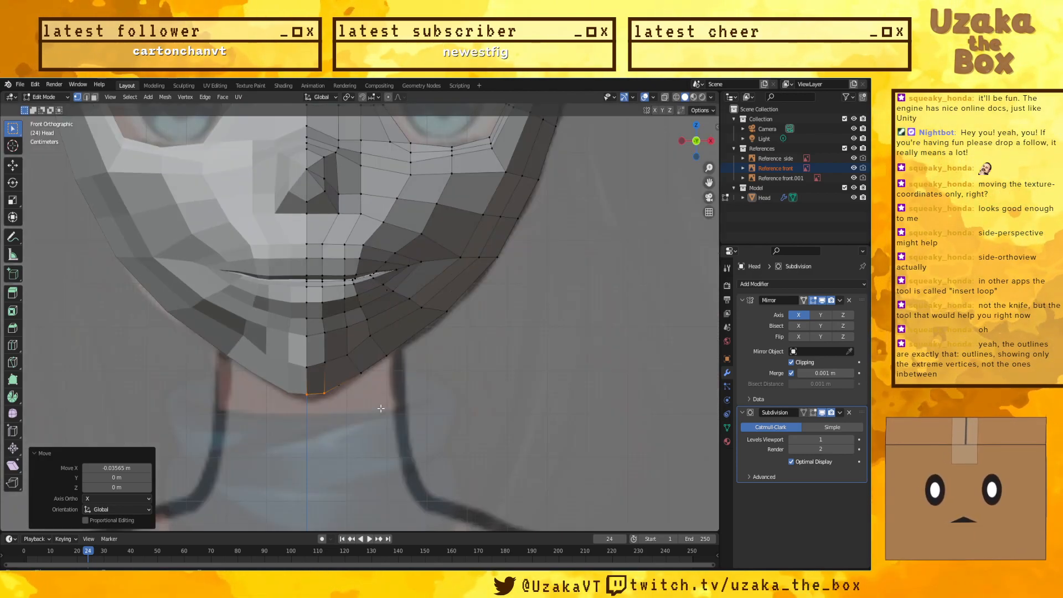
left_click(349, 358)
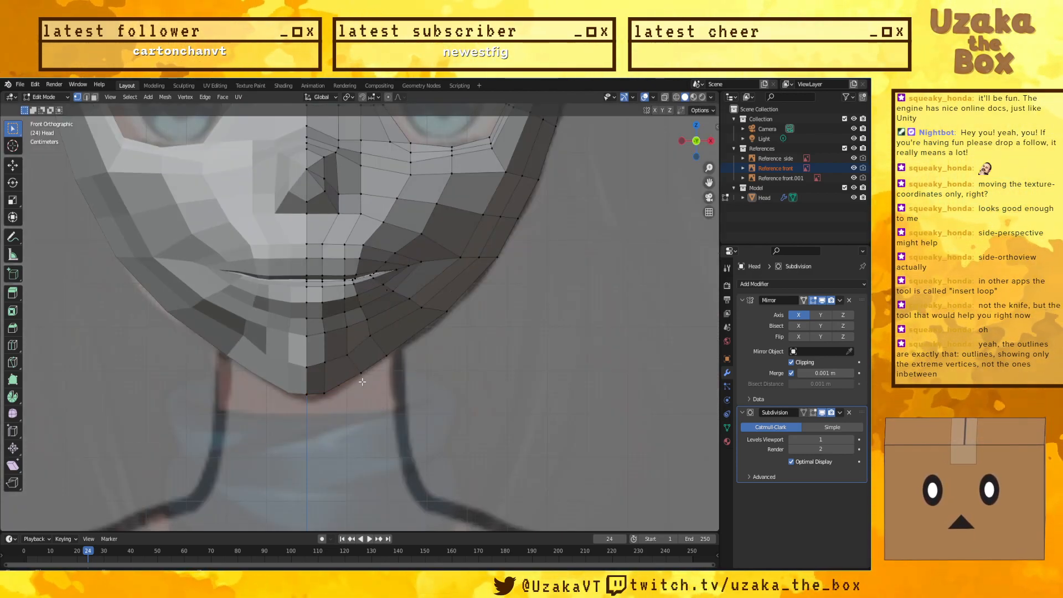
middle_click_drag(355, 385, 406, 390)
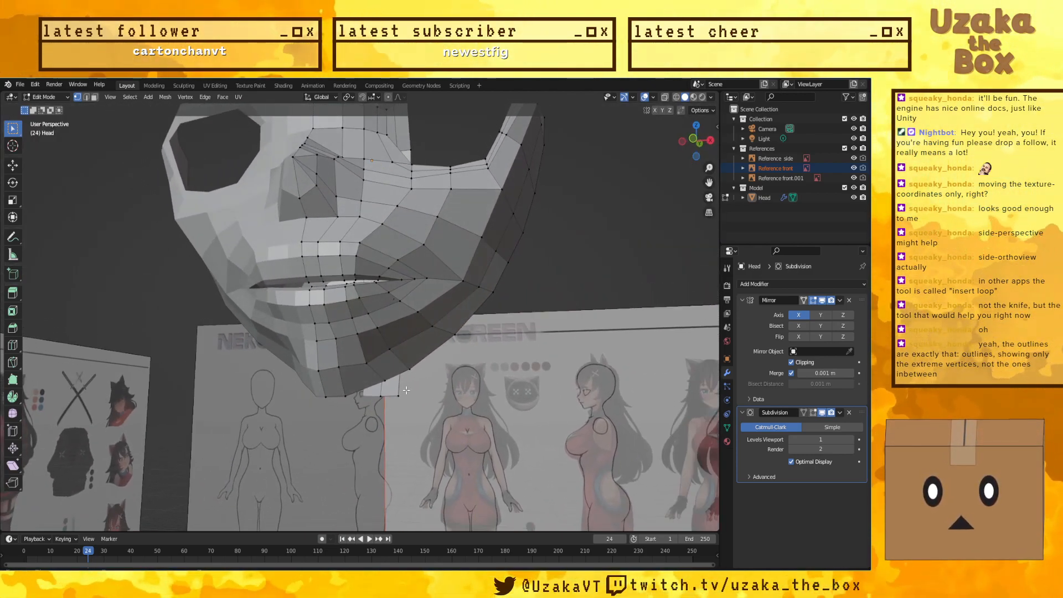
key("KP_1")
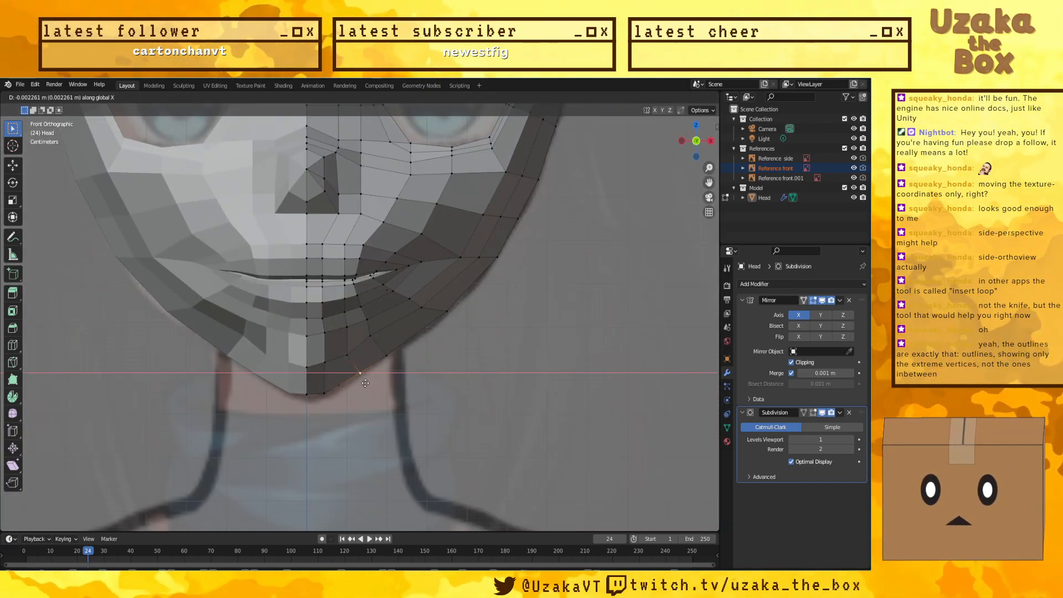
left_click(353, 385)
key("g")
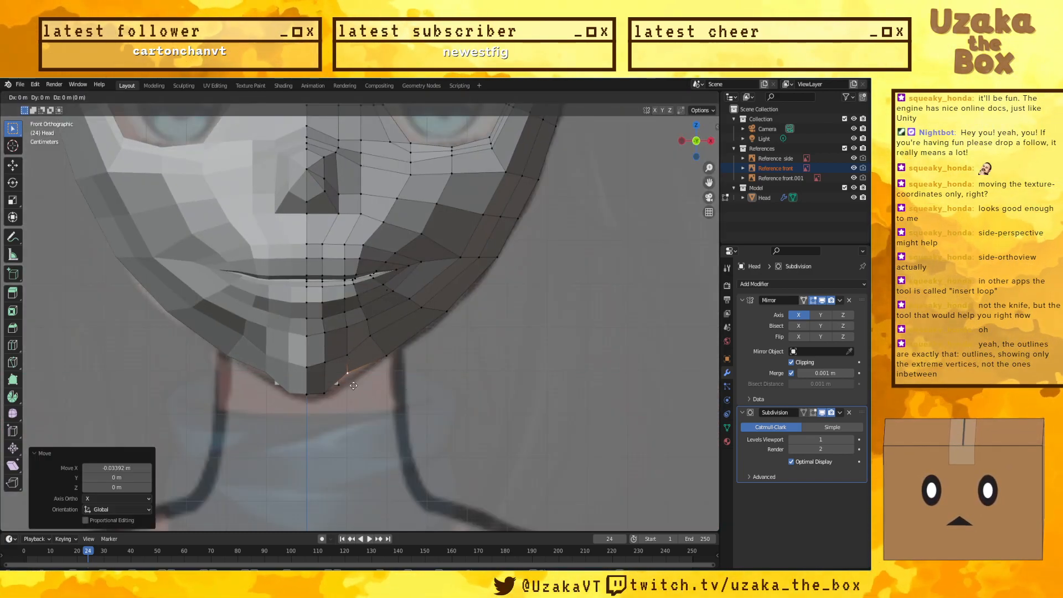
key("z")
left_click(368, 367)
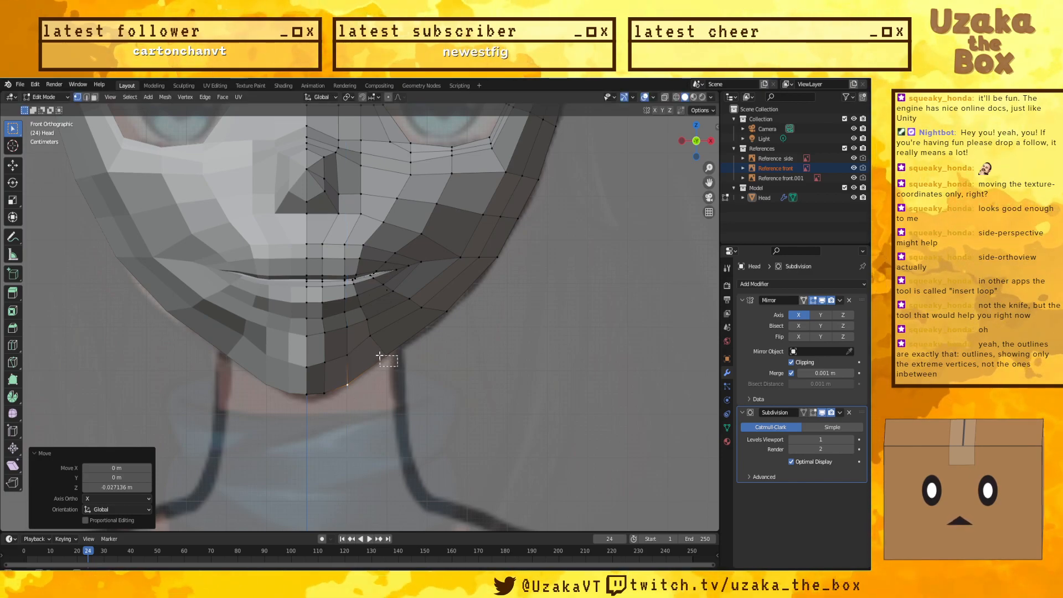
Step: Move the next vertex up the jaw outline about 0.033 m inward along X and fit it to the reference with small Z and X adjustments
left_click(383, 358)
key("g")
key("x")
left_click(368, 365)
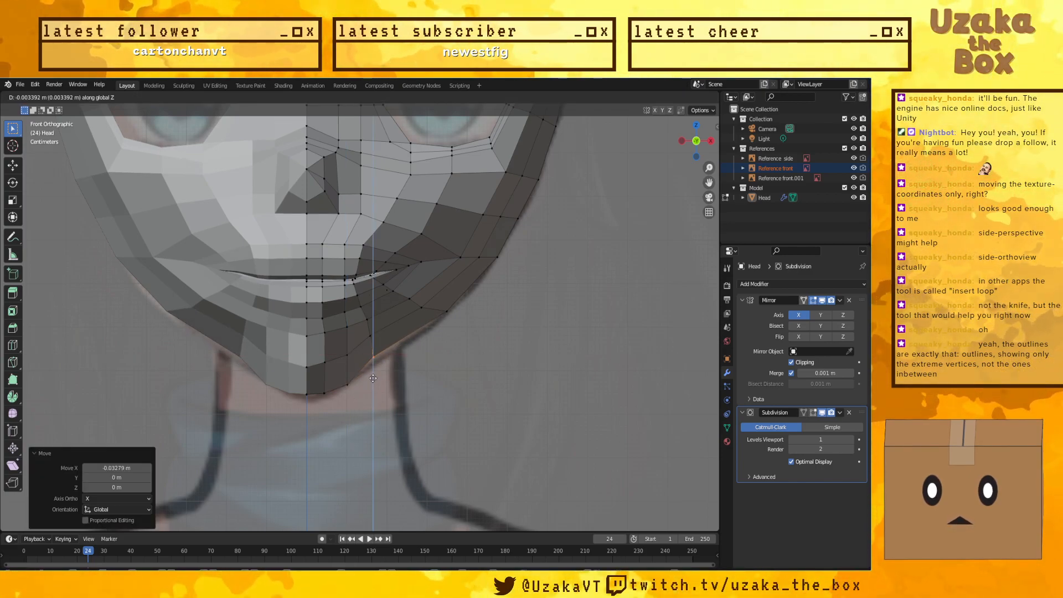
left_click(372, 385)
key("g")
key("z")
left_click(368, 385)
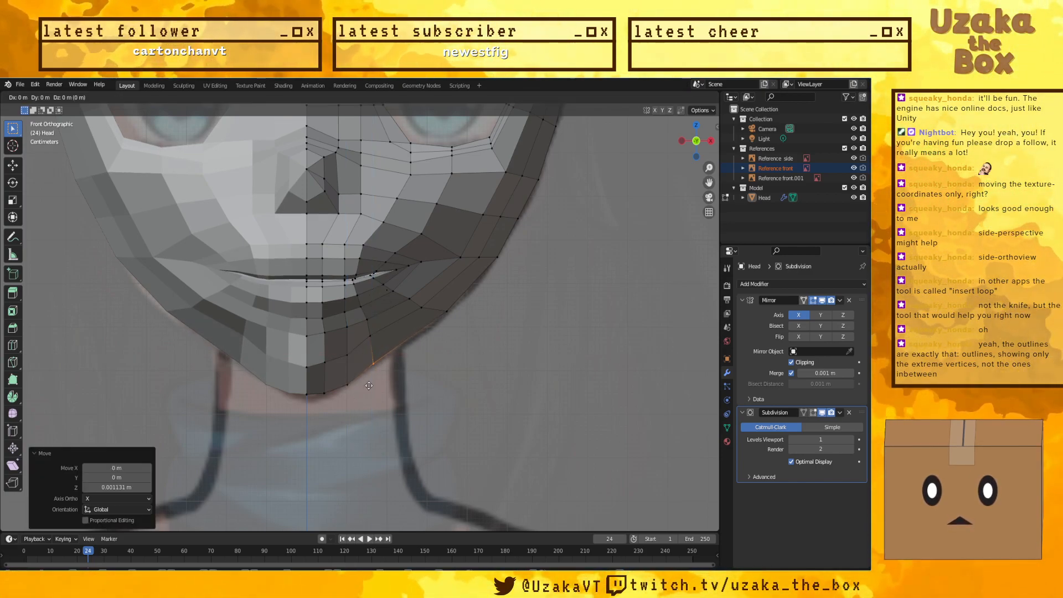
key("g")
key("x")
left_click(366, 385)
Step: Move the outer jaw vertex below the cheek about 0.015 m inward along X and 0.017 m down along Z
left_click(446, 311)
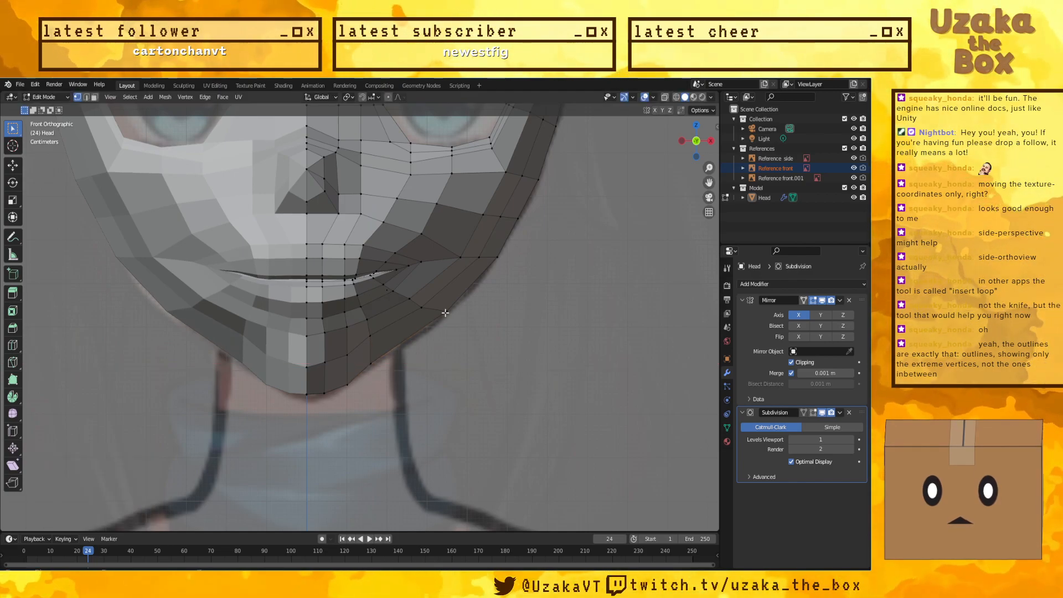
key("g")
key("x")
left_click(435, 330)
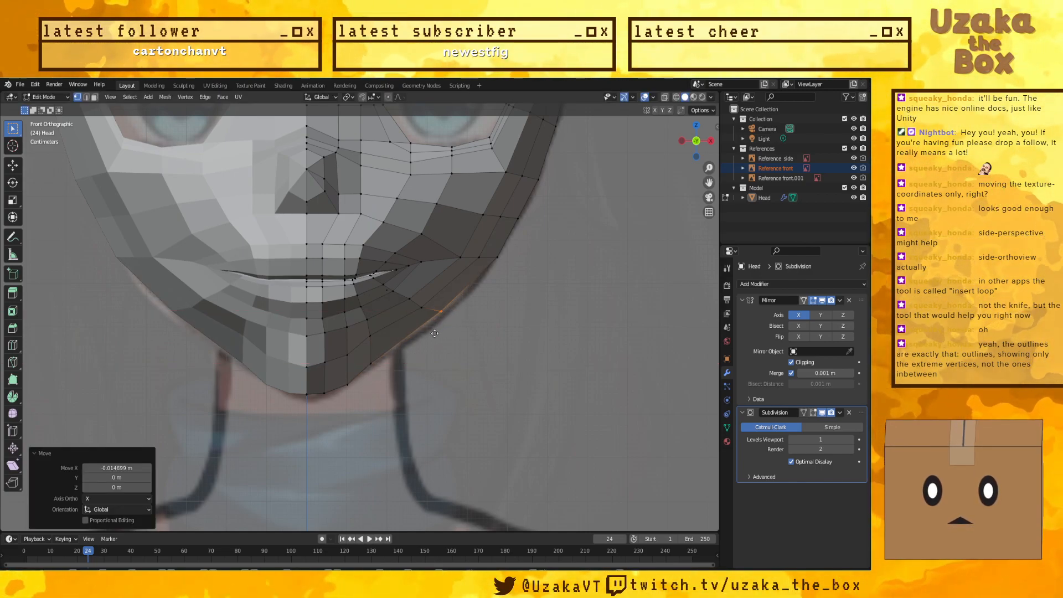
key("g")
key("z")
left_click(434, 341)
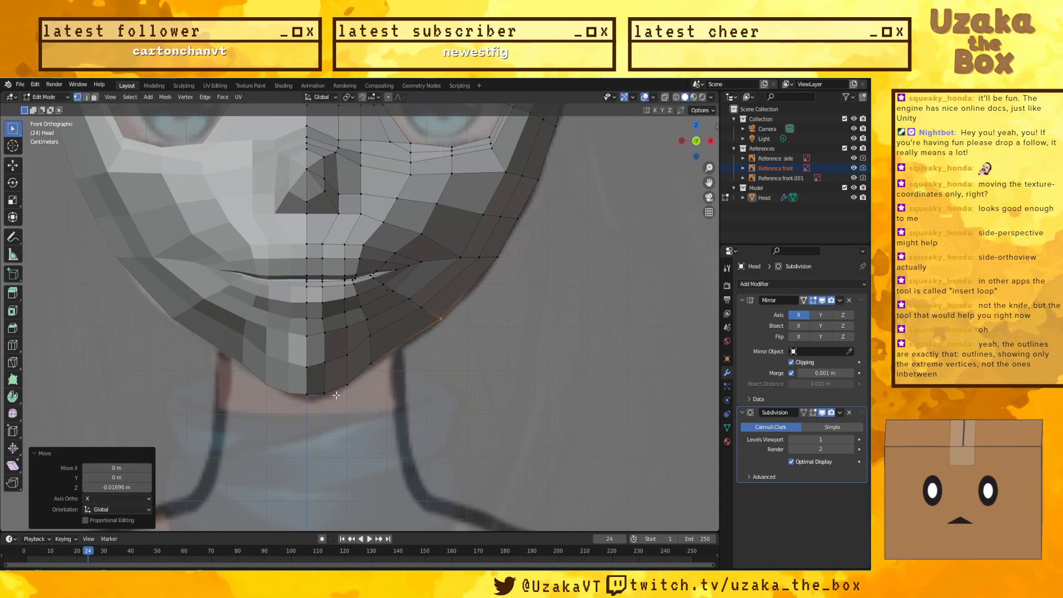
Step: Lower the vertex just above the jaw edge by about 0.025 m along Z and shift the jaw-edge vertex beneath it outward along X by about 0.011 m
left_click(368, 341)
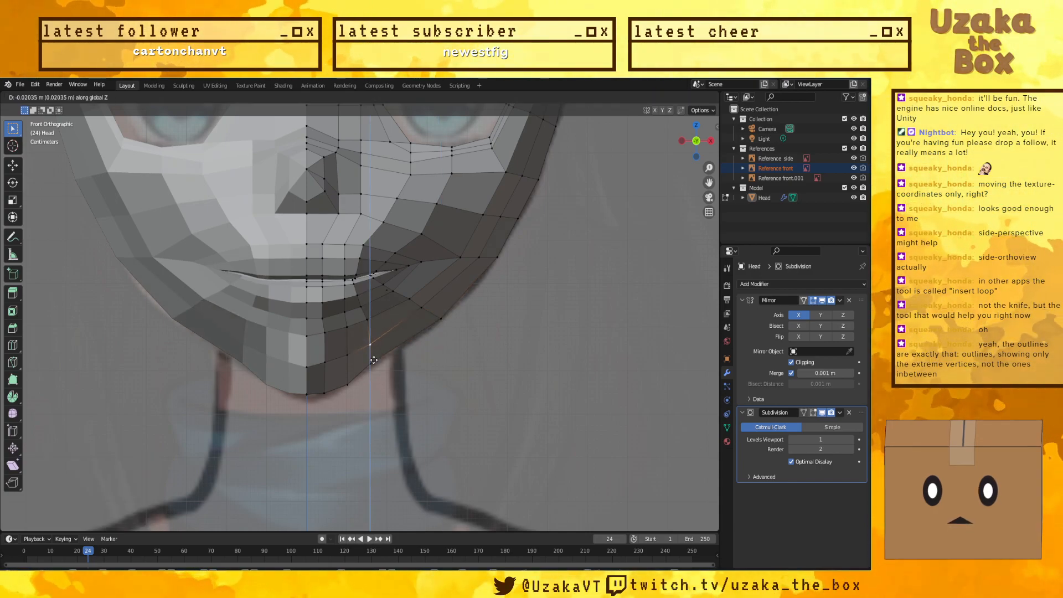
left_click(374, 362)
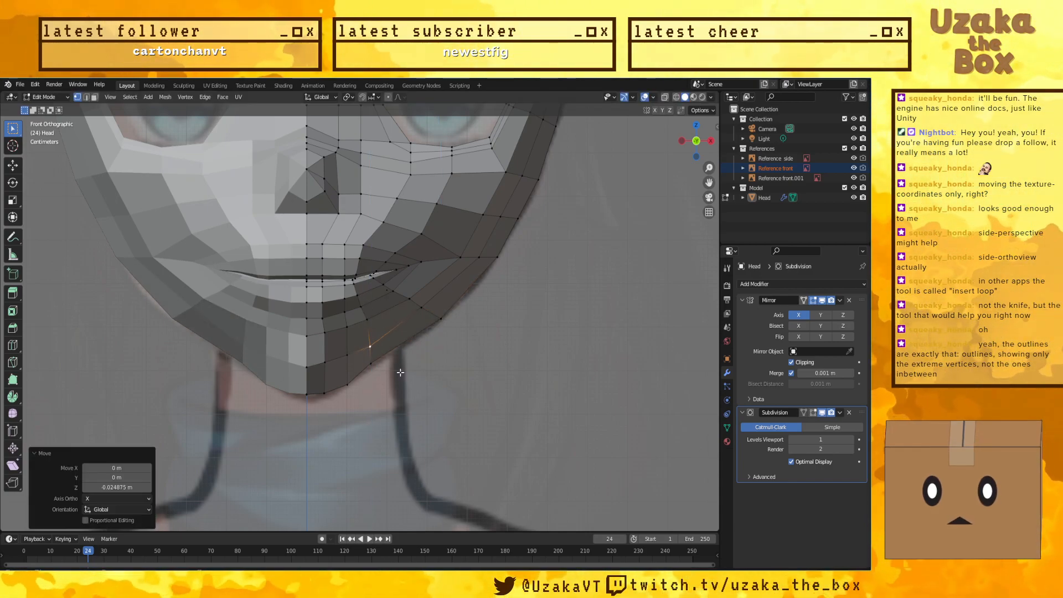
key("g")
key("x")
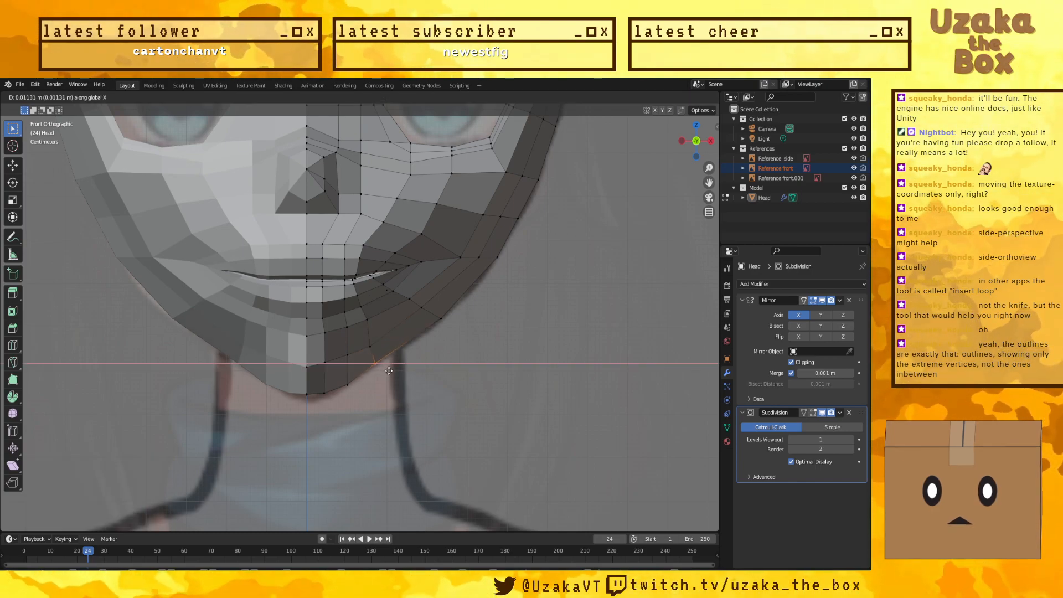
left_click(390, 371)
Step: Nudge the outer jaw vertex slightly inward and down onto the front reference's face outline
left_click(441, 320)
key("g")
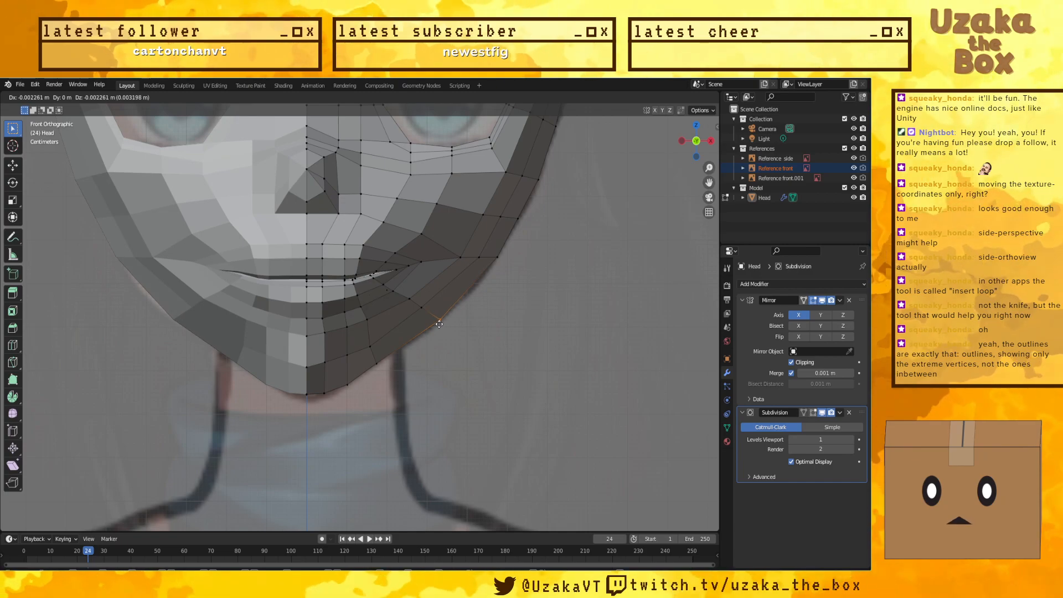
left_click(439, 323)
Step: Lower the centreline vertex at the base of the nose along Z by about 0.01 m
scroll(440, 396, "down", 2)
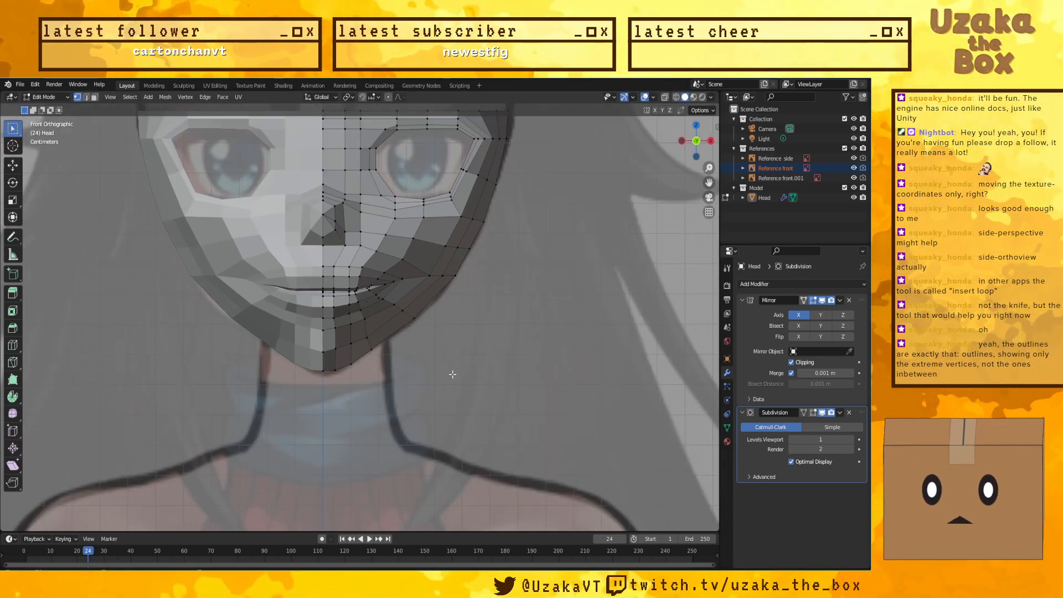
middle_click_drag(487, 361, 458, 382, "shift")
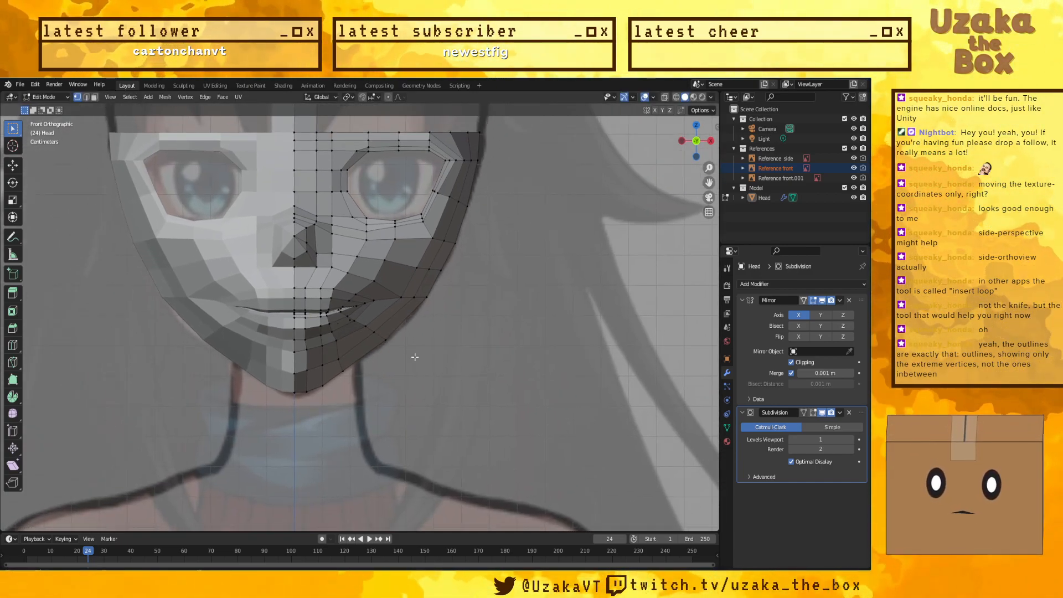
key("g")
key("z")
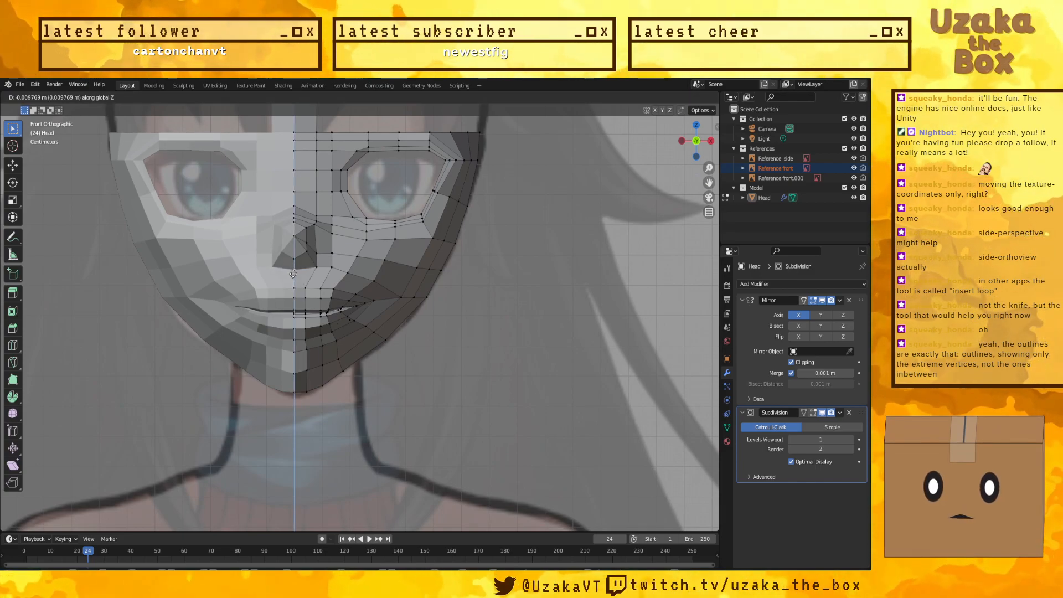
left_click(293, 273)
middle_click_drag(293, 273, 340, 302)
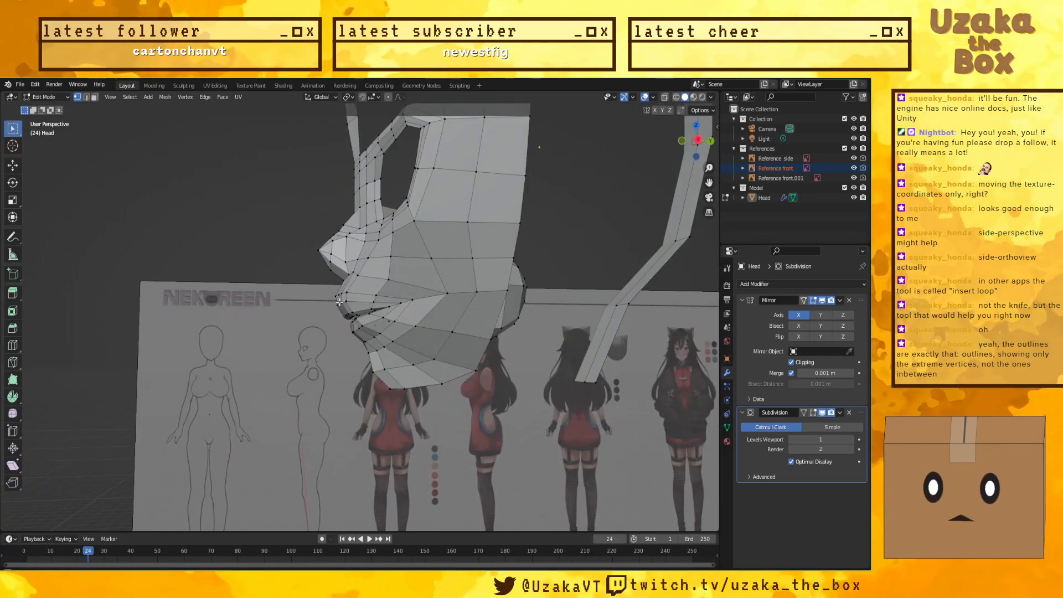
Step: Move the vertex below the mouth, between the lower lip and chin, about 0.03 m backward along Y in the side view
scroll(339, 302, "up", 5)
middle_click_drag(393, 364, 317, 356)
middle_click_drag(398, 309, 519, 357)
key("KP_3")
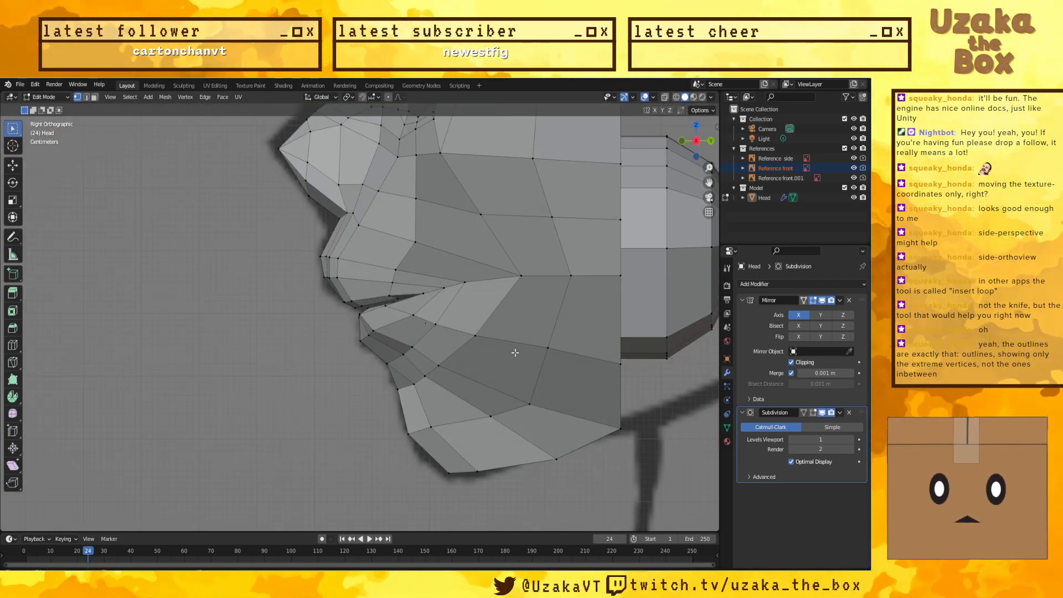
key("shift+z")
left_click(404, 333)
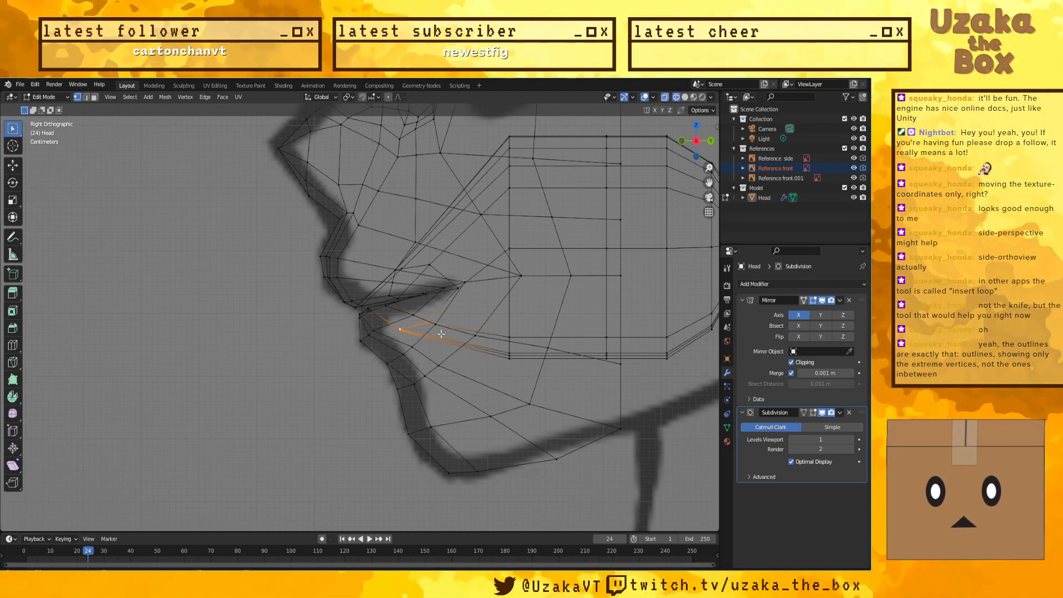
key("shift+z")
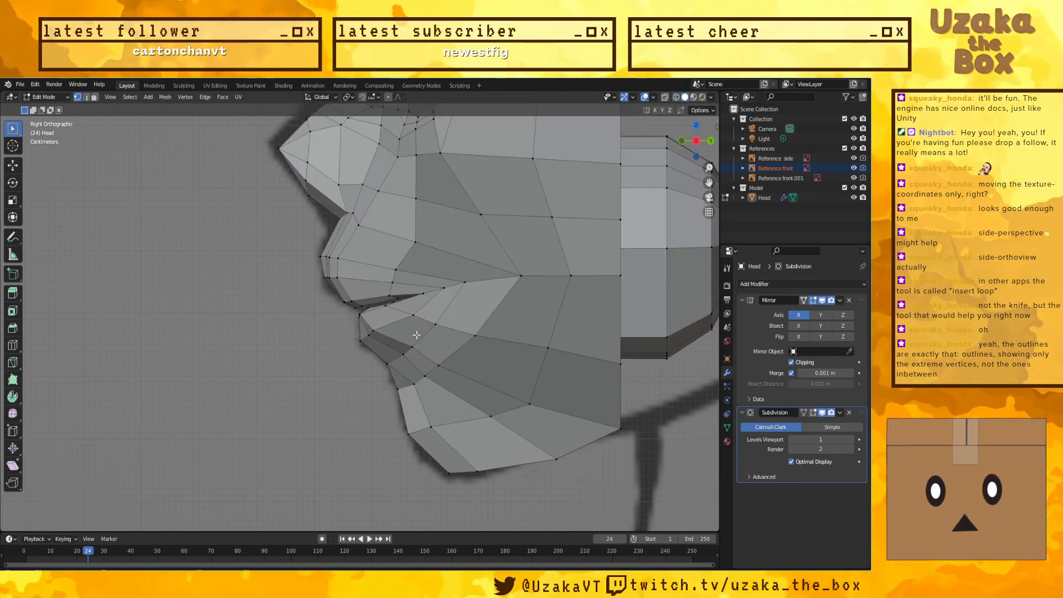
key("shift+z")
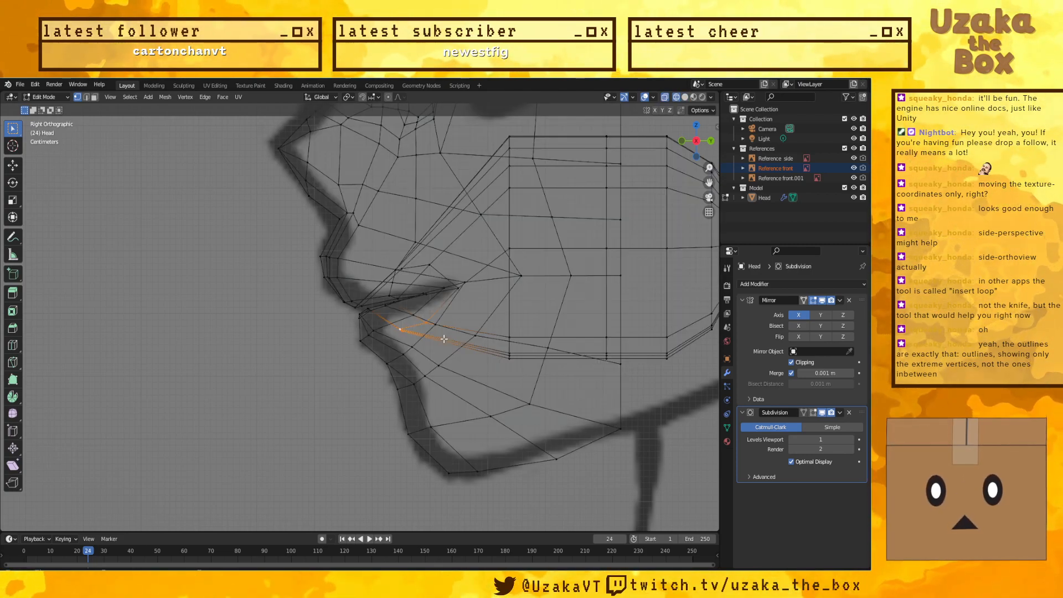
key("g")
key("y")
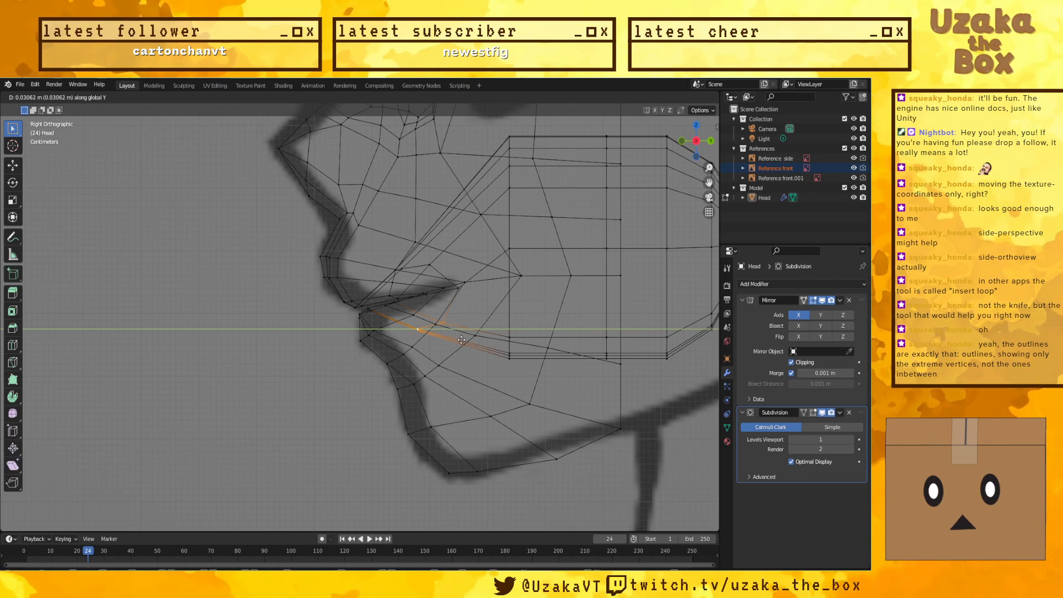
left_click(466, 341)
left_click(311, 443)
key("shift+z")
Step: Examine the head mesh from several angles and compare its profile with the side reference
mouse_move(311, 444)
middle_mouse_down()
mouse_move(273, 463)
mouse_move(345, 397)
mouse_move(299, 369)
mouse_move(261, 371)
mouse_move(371, 356)
mouse_move(407, 309)
middle_mouse_up()
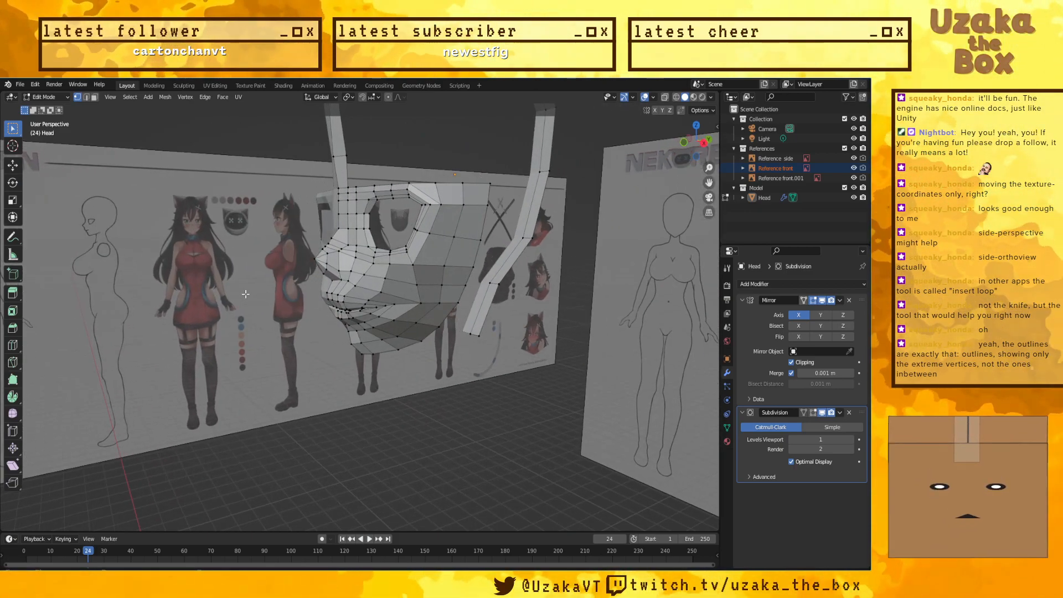
middle_click_drag(233, 308, 334, 323)
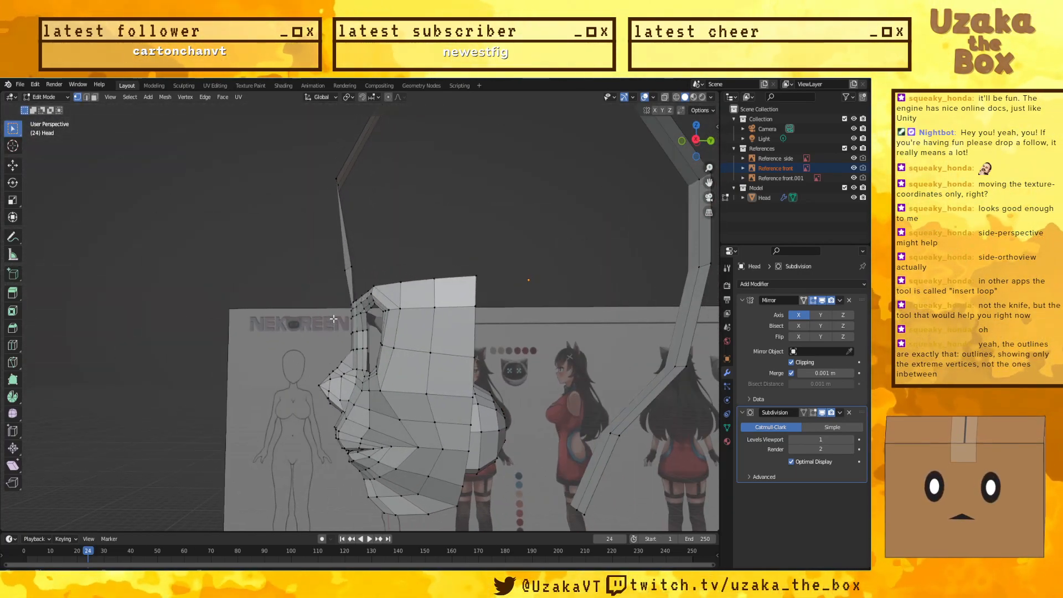
key("KP_1")
key("KP_3")
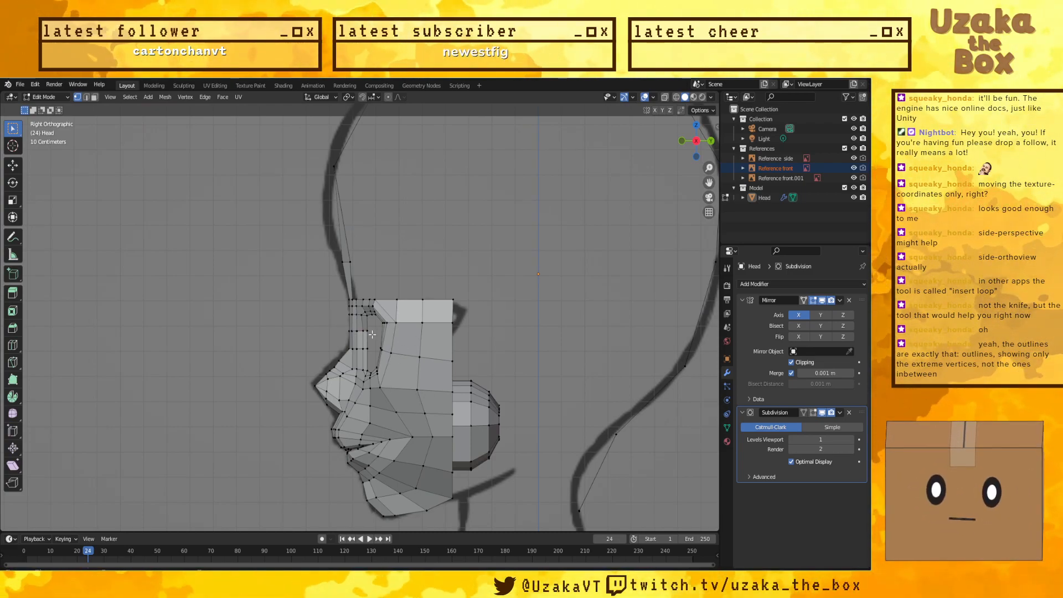
key("shift+z")
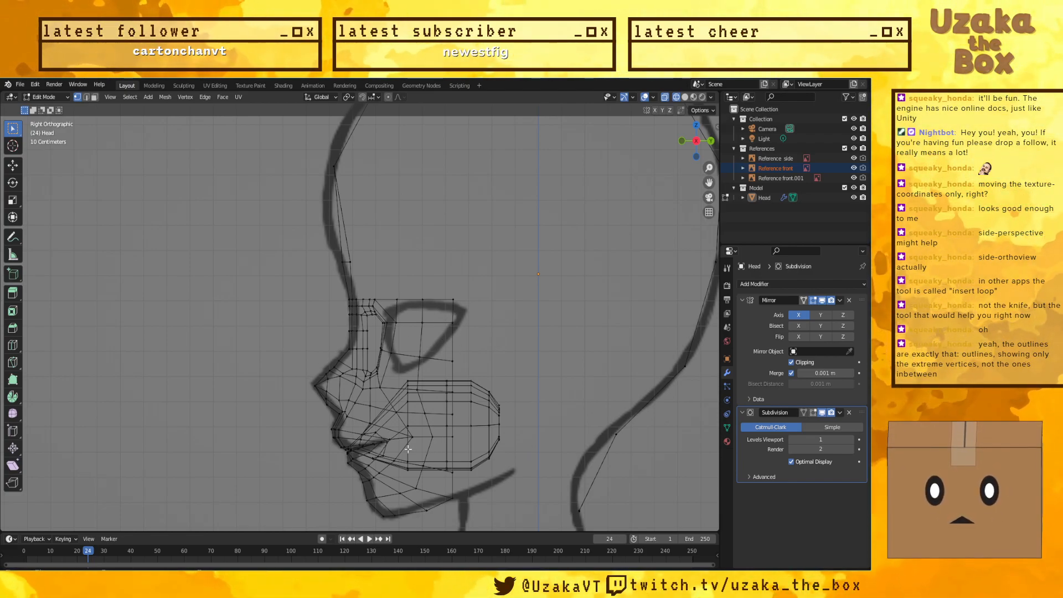
key("shift+z")
scroll(408, 449, "down", 3)
mouse_move(408, 449)
middle_mouse_down()
mouse_move(382, 416)
mouse_move(338, 415)
middle_mouse_up()
scroll(349, 415, "up", 2)
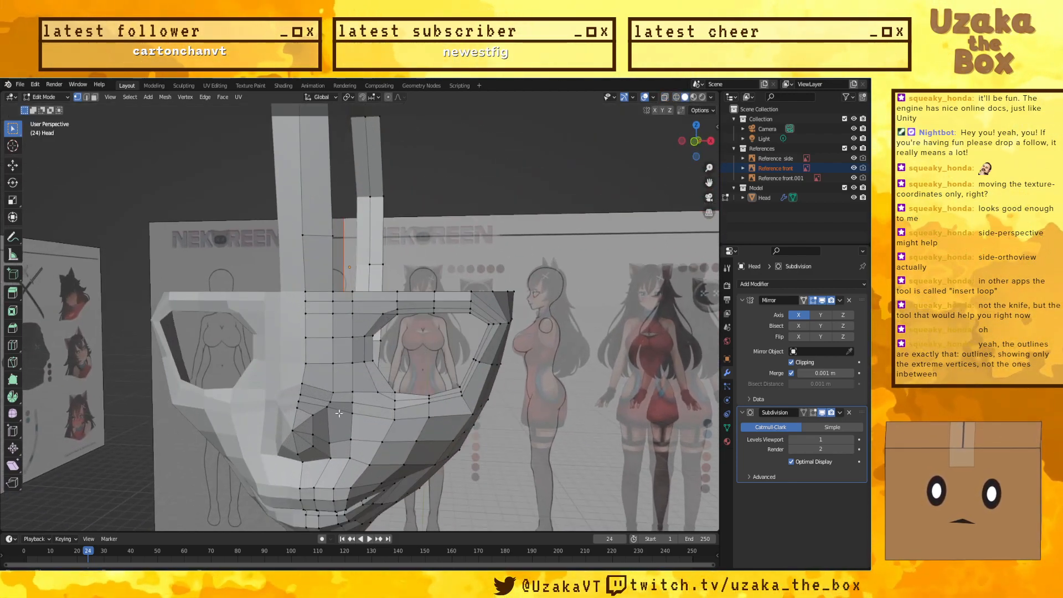
scroll(340, 412, "up", 5)
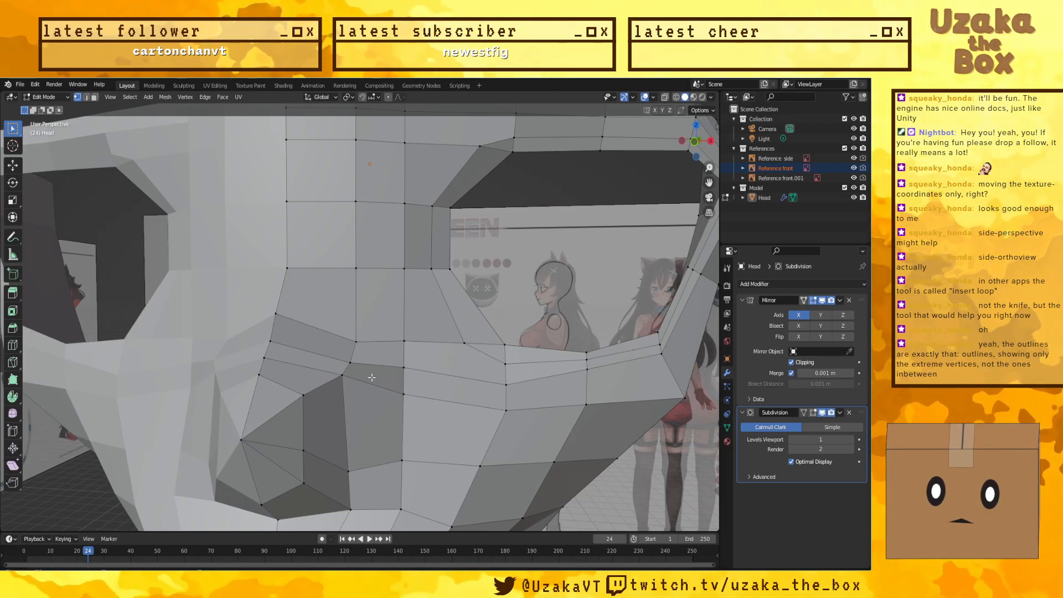
Step: Show the Subdivision modifier's smoothed result while editing the head mesh
left_click(811, 413)
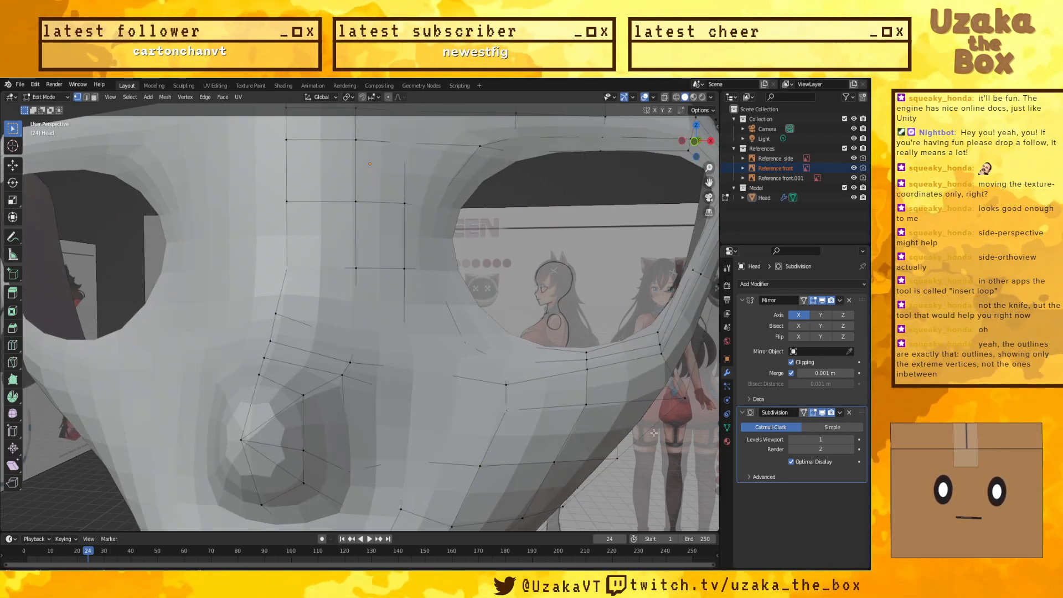
key("shift+z")
middle_click_drag(384, 445, 357, 469)
key("alt+z")
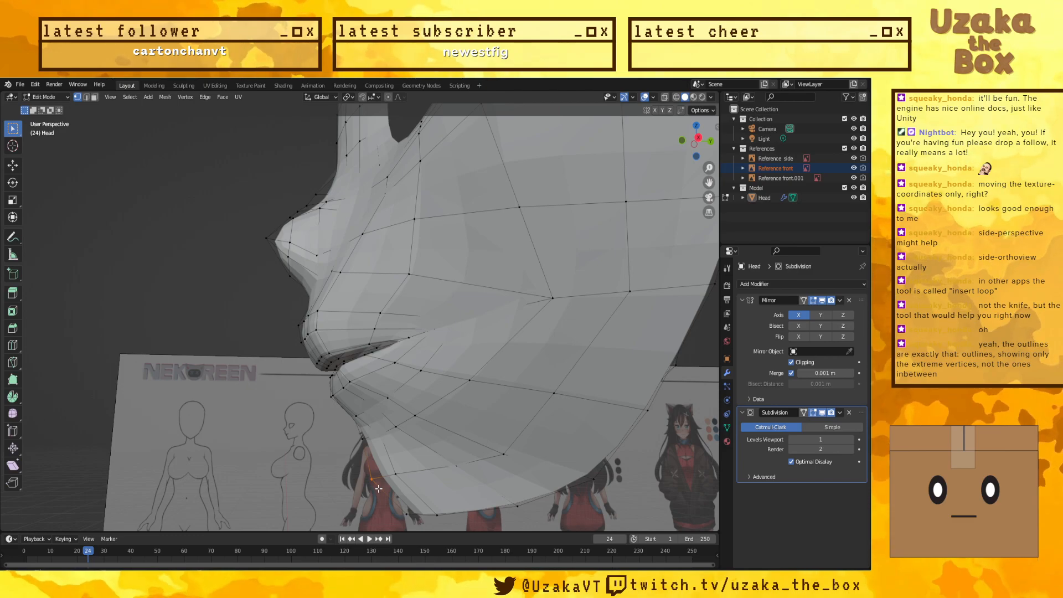
Step: Move the chin's front vertex about 0.042 m forward and 0.007 m down, and the chin's bottom vertex about 0.032 m forward and 0.01 m down
key("KP_3")
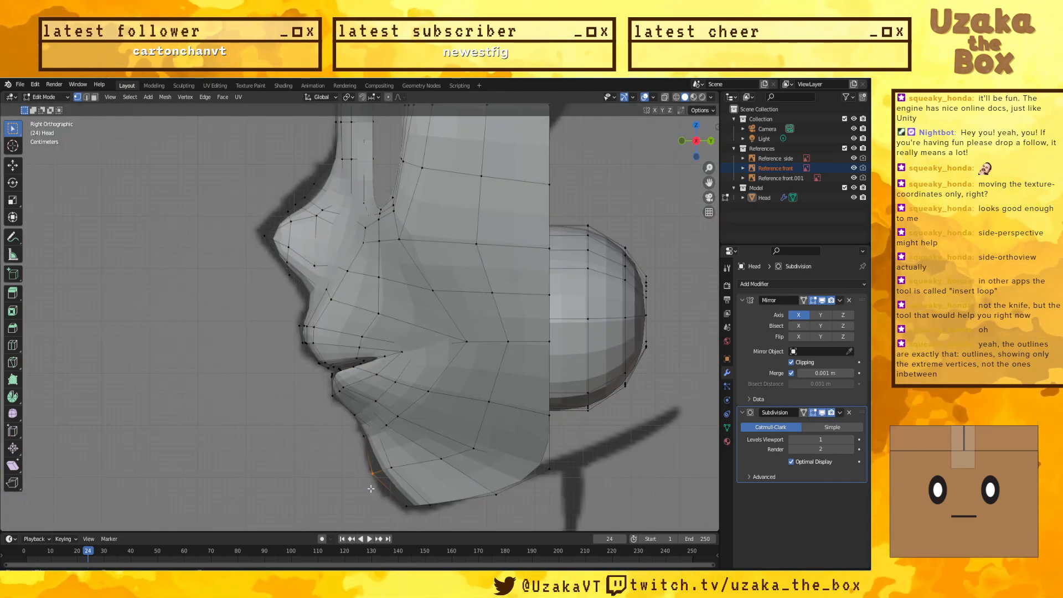
key("g")
left_click(351, 491)
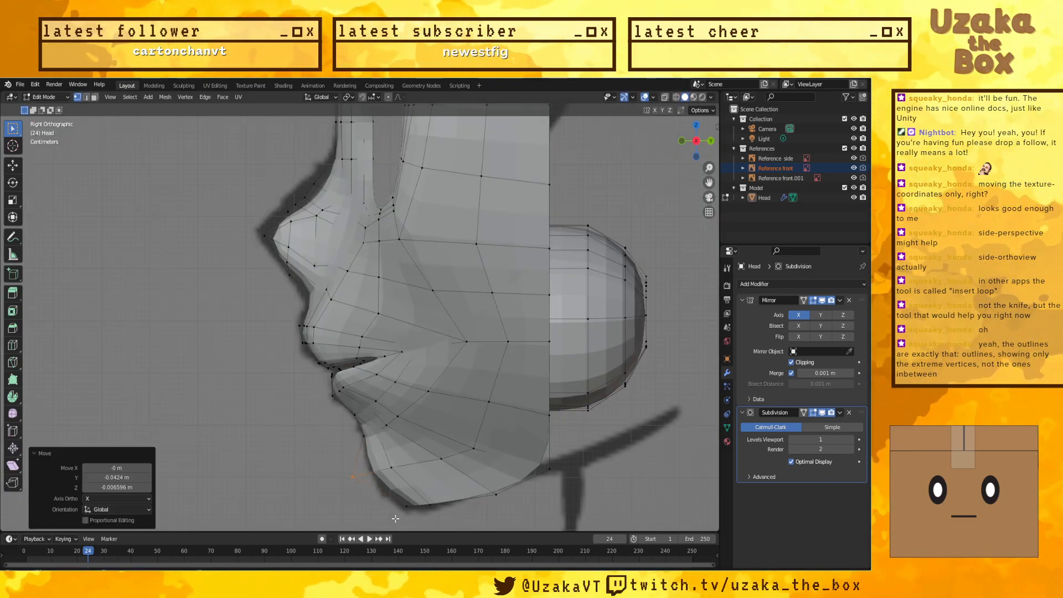
key("g")
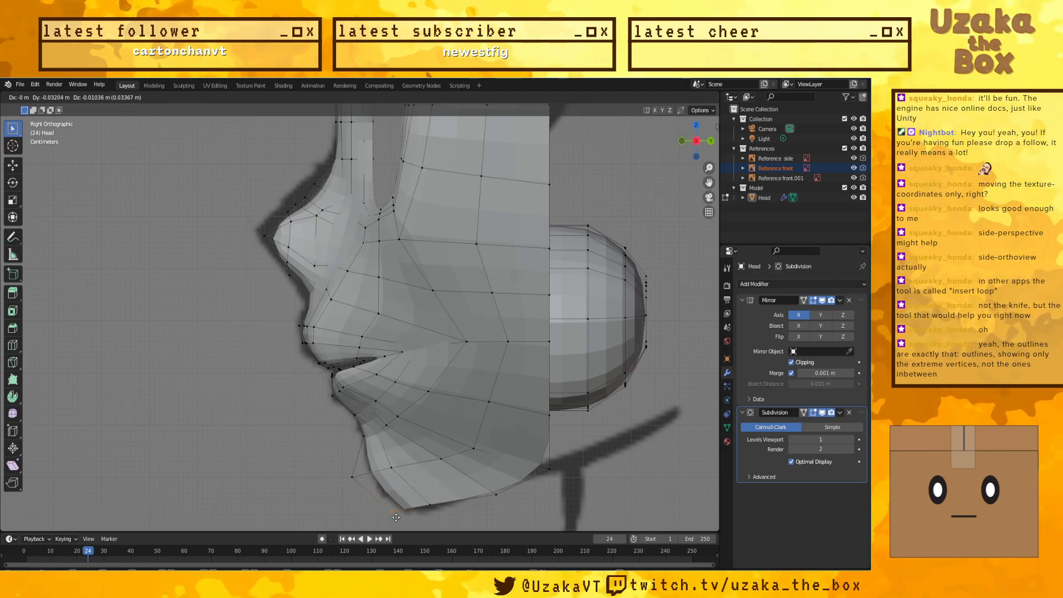
left_click(394, 514)
Step: Shift the underside vertex beside the chin backward, and move it about 0.039 m inward along X
middle_click_drag(395, 514, 439, 428)
left_click(452, 377)
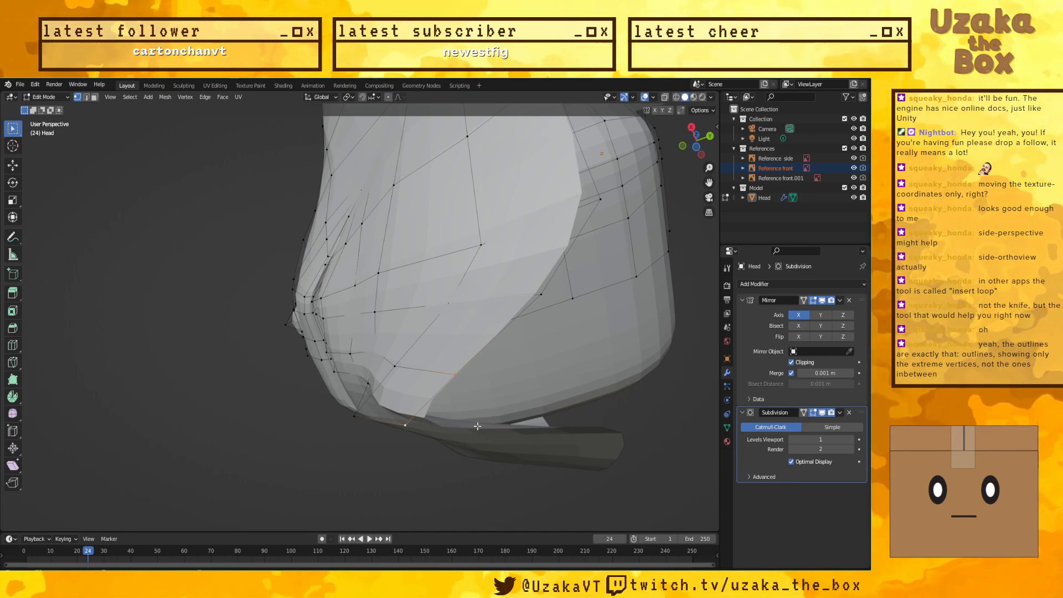
key("g")
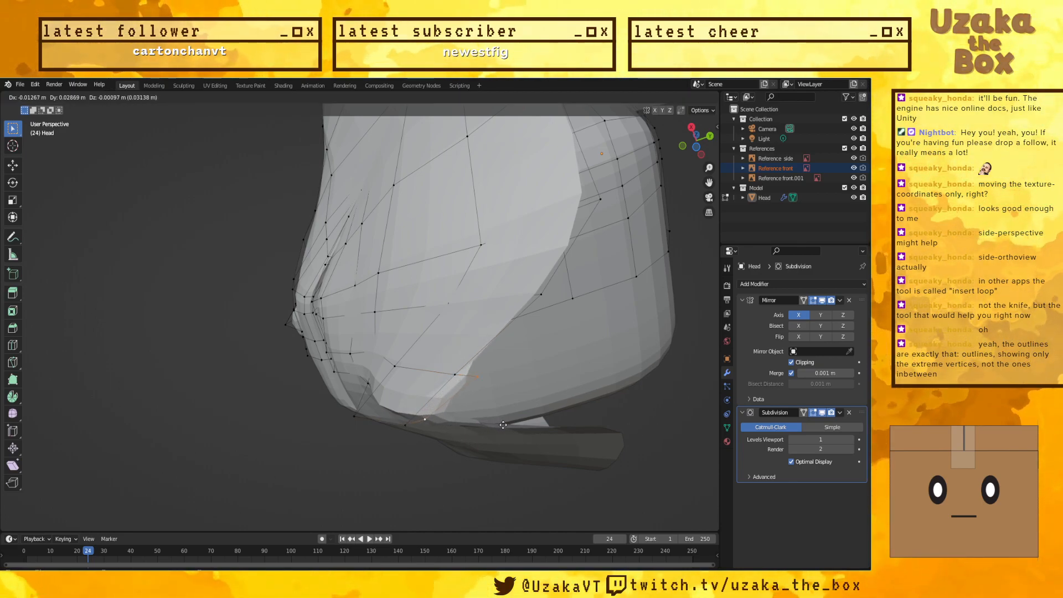
left_click(523, 424)
middle_click_drag(523, 424, 554, 474)
key("g")
key("x")
left_click(466, 407)
key("KP_1")
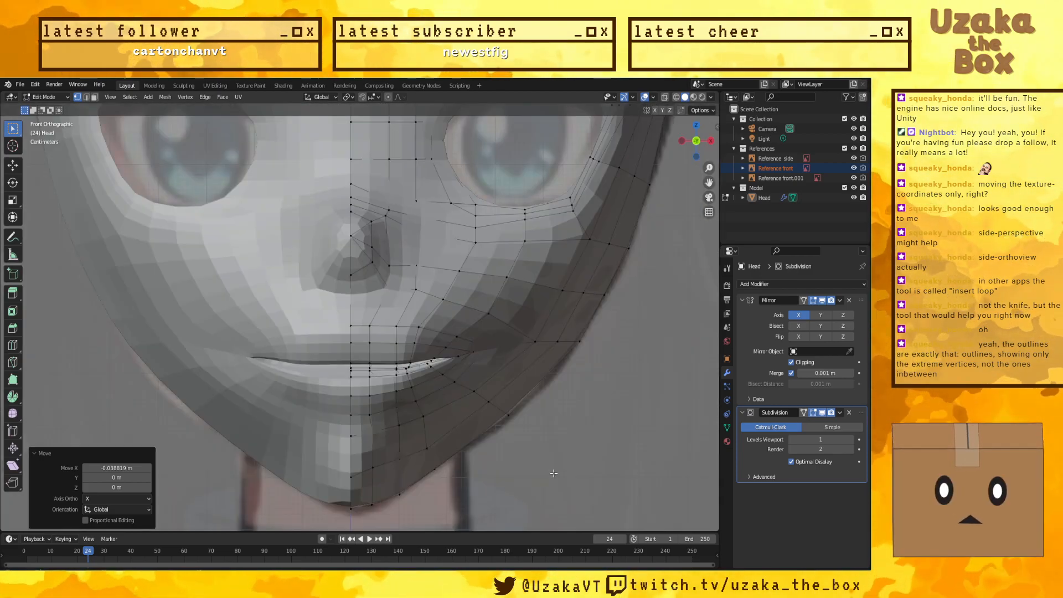
Step: Pull two vertices at the chin forward along Y, the first by about 0.037 m
key("KP_3")
middle_click_drag(554, 473, 412, 460)
key("g")
key("y")
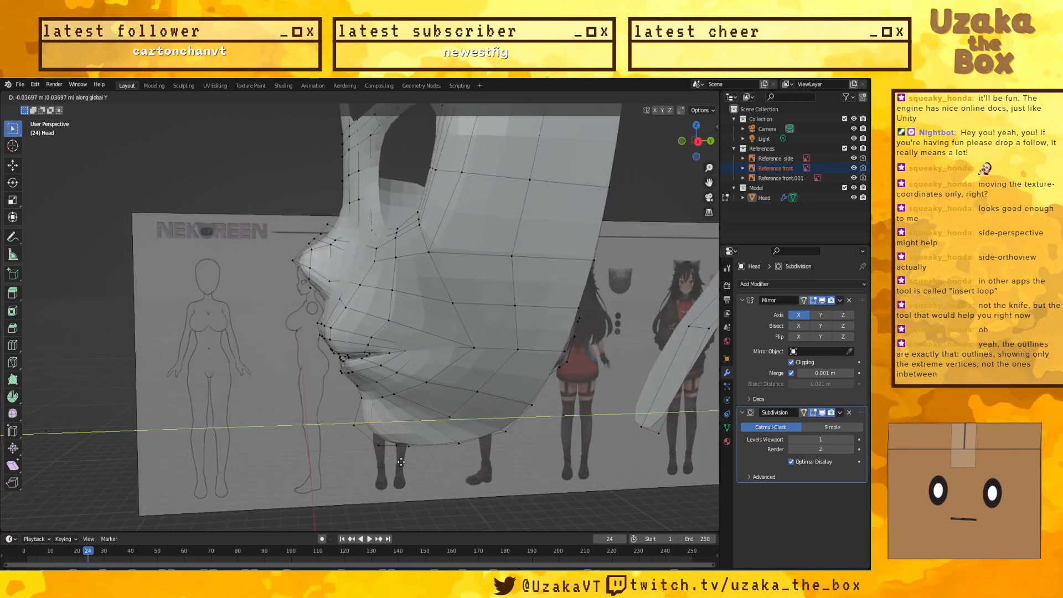
left_click(398, 462)
key("g")
key("y")
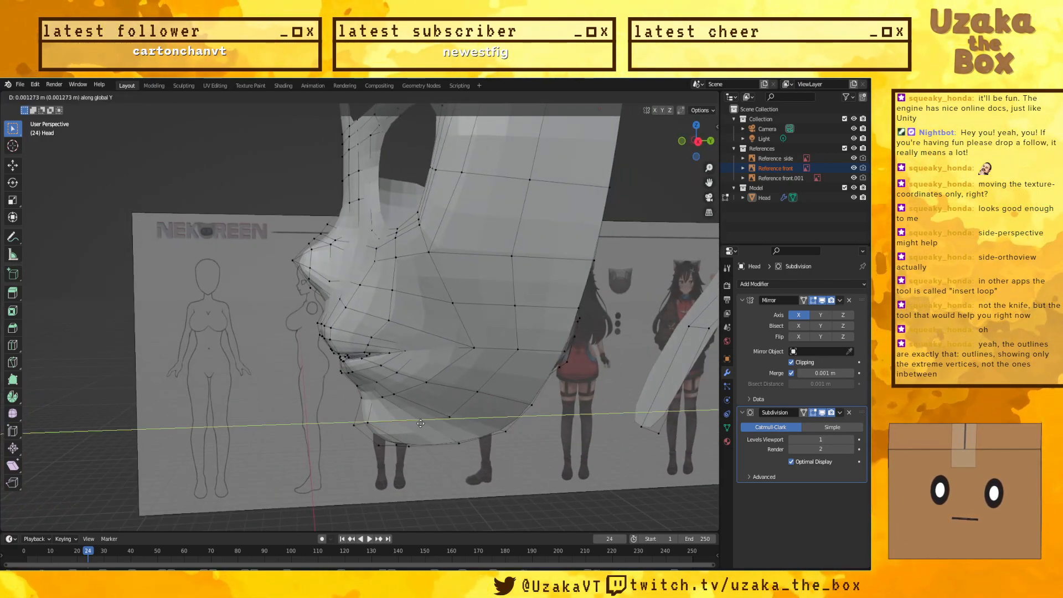
left_click(393, 429)
middle_click_drag(393, 429, 381, 457)
key("KP_1")
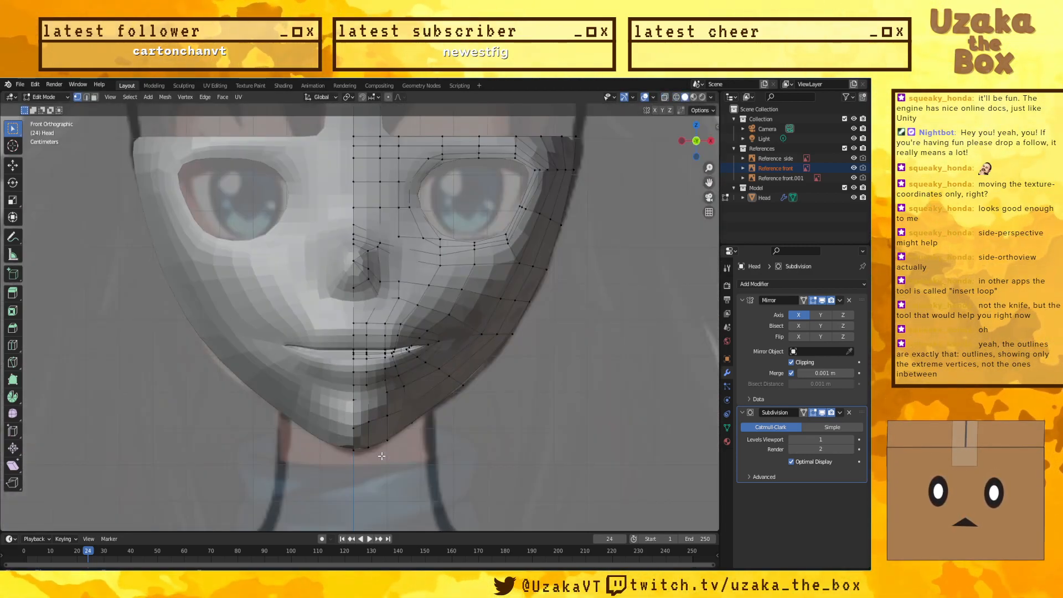
Step: Lower the vertex beside the chin's centreline slightly along Z in the front view
key("g")
key("y")
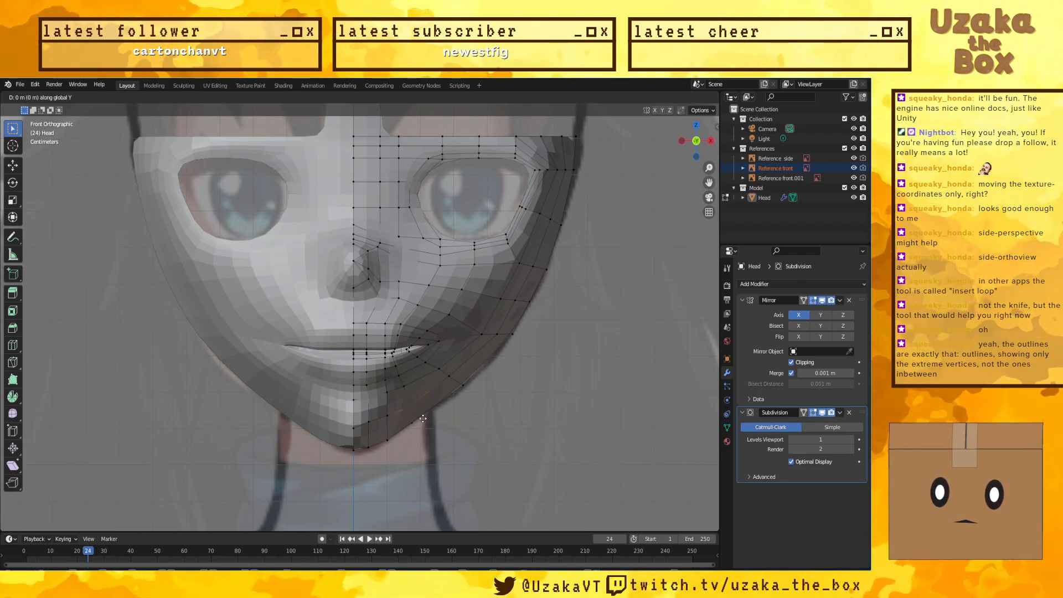
left_click(414, 423)
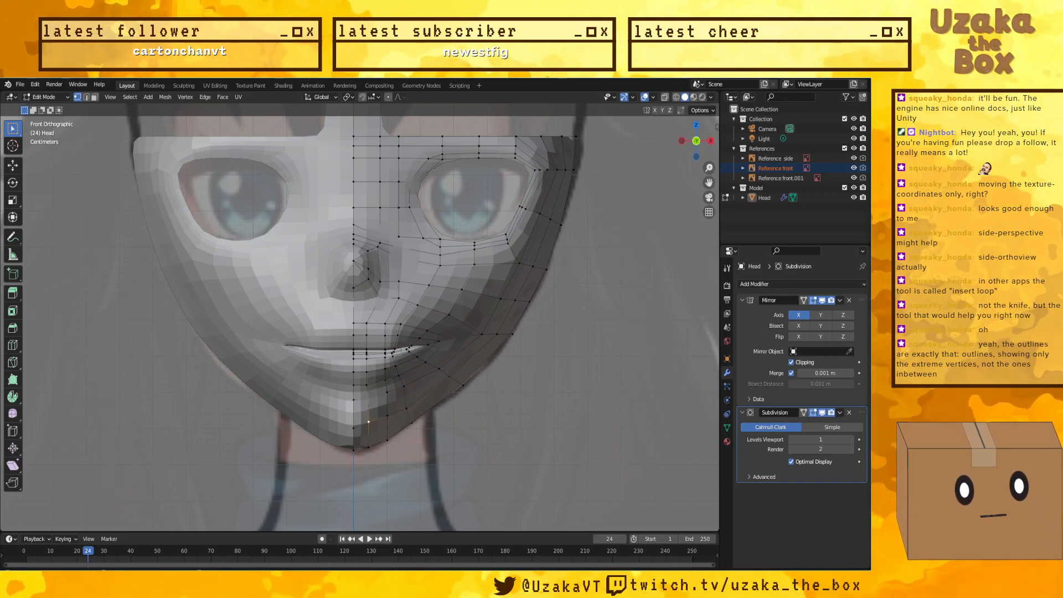
key("g")
key("z")
key("Return")
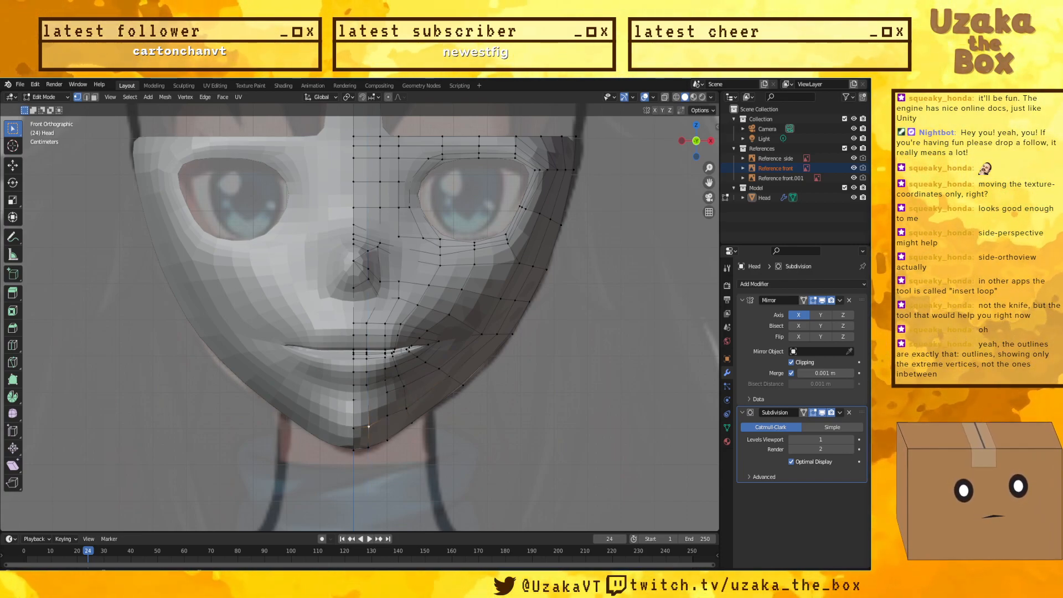
Step: Raise the lower-jaw vertex between the chin and the mouth corner slightly along Z
left_click(406, 408)
key("g")
key("z")
key("Return")
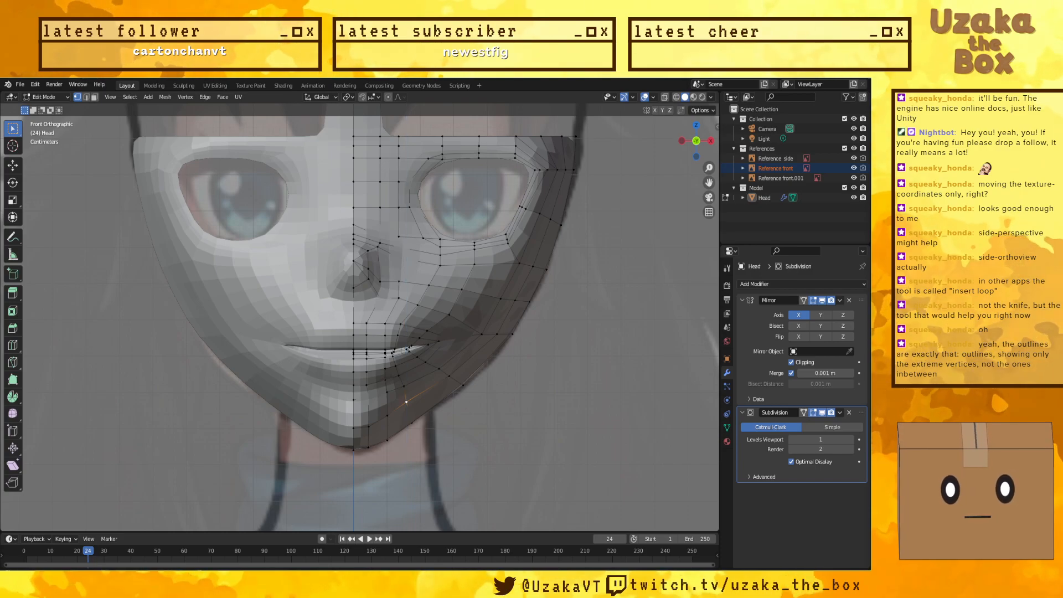
left_click(412, 423)
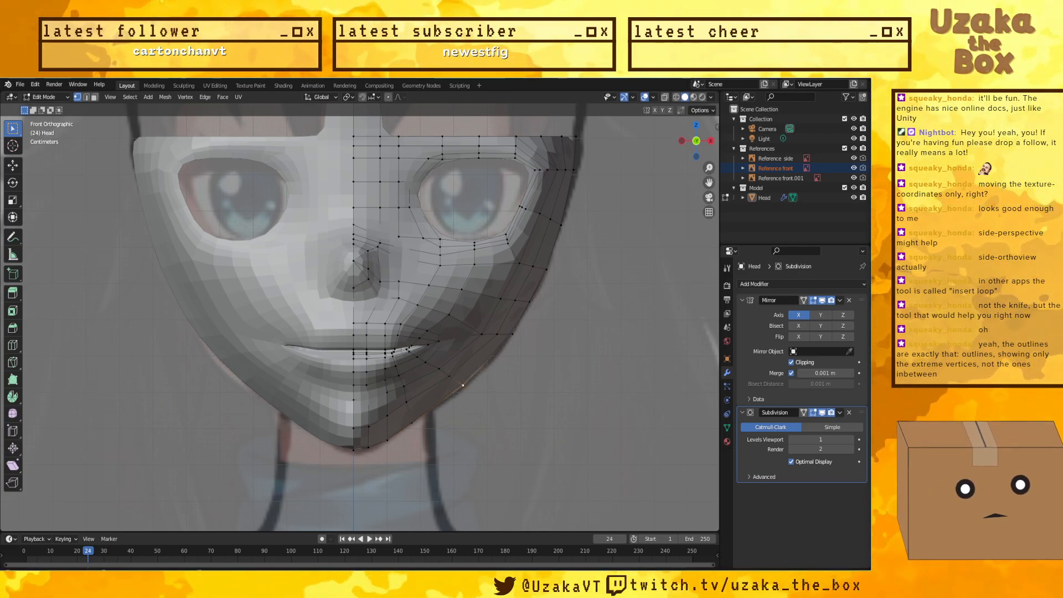
left_click(464, 387)
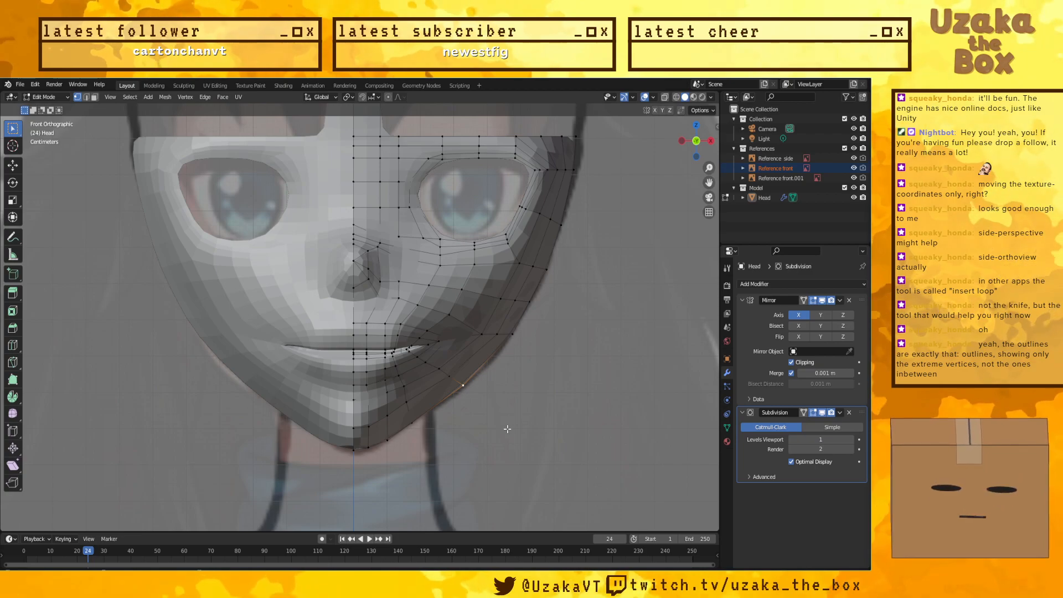
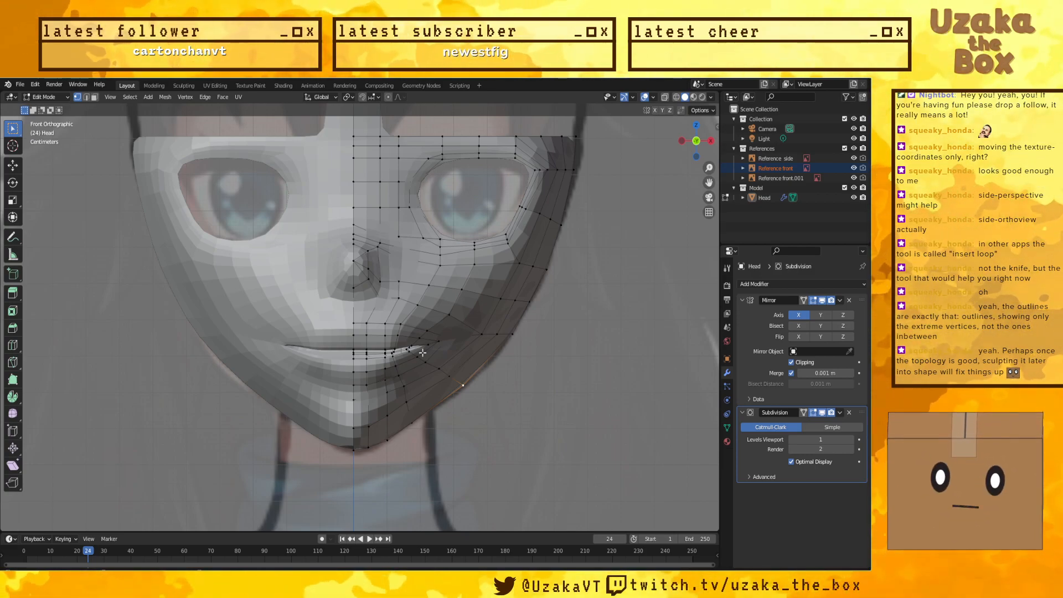
Step: Pull two neighbouring vertices between the chin and lower lip forward along Y, by about 0.041 m and 0.021 m
middle_click_drag(402, 352, 371, 413)
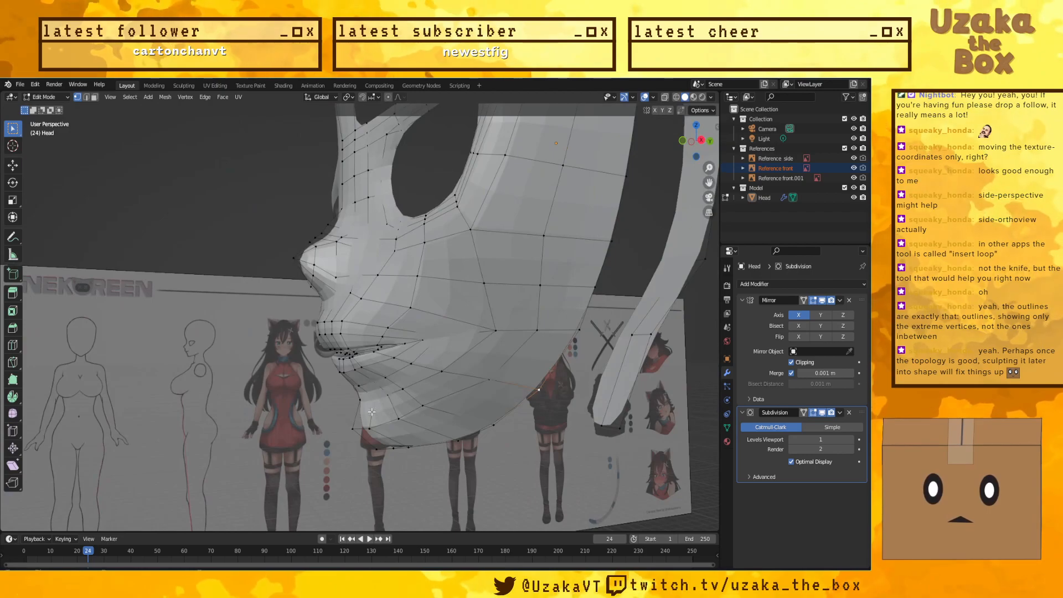
key("g")
key("y")
left_click(436, 398)
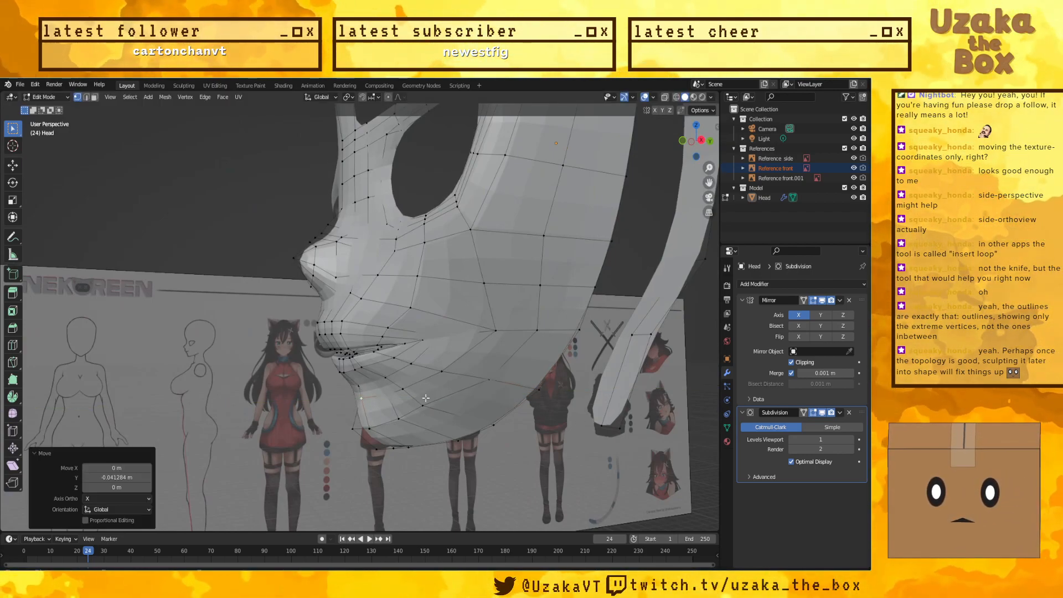
key("g")
key("y")
left_click(381, 396)
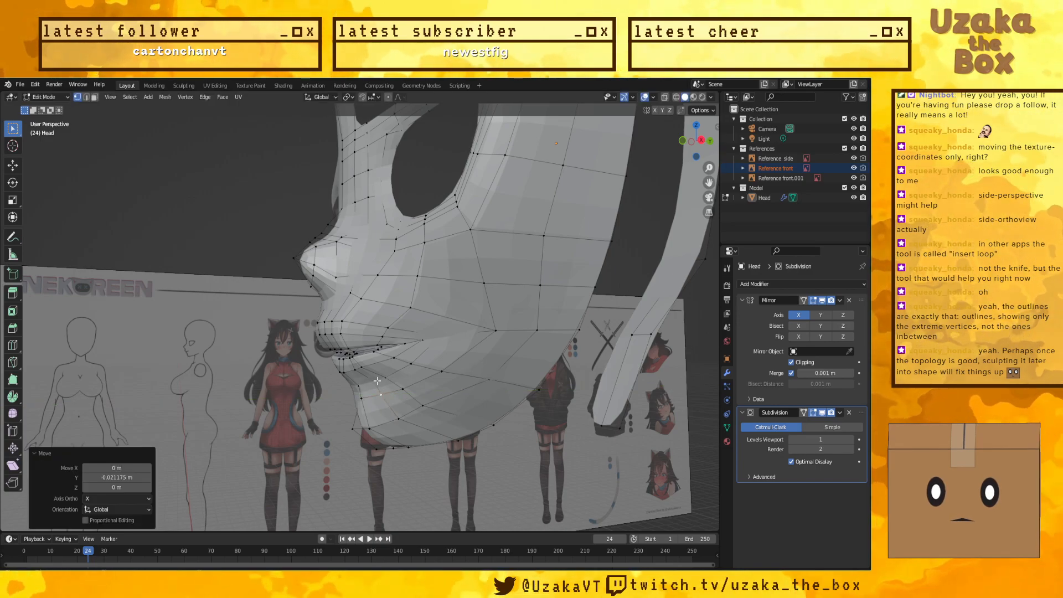
Step: Pull two vertices in the row just below the lower lip forward along Y, by about 0.029 m and 0.024 m
key("g")
key("y")
left_click(366, 383)
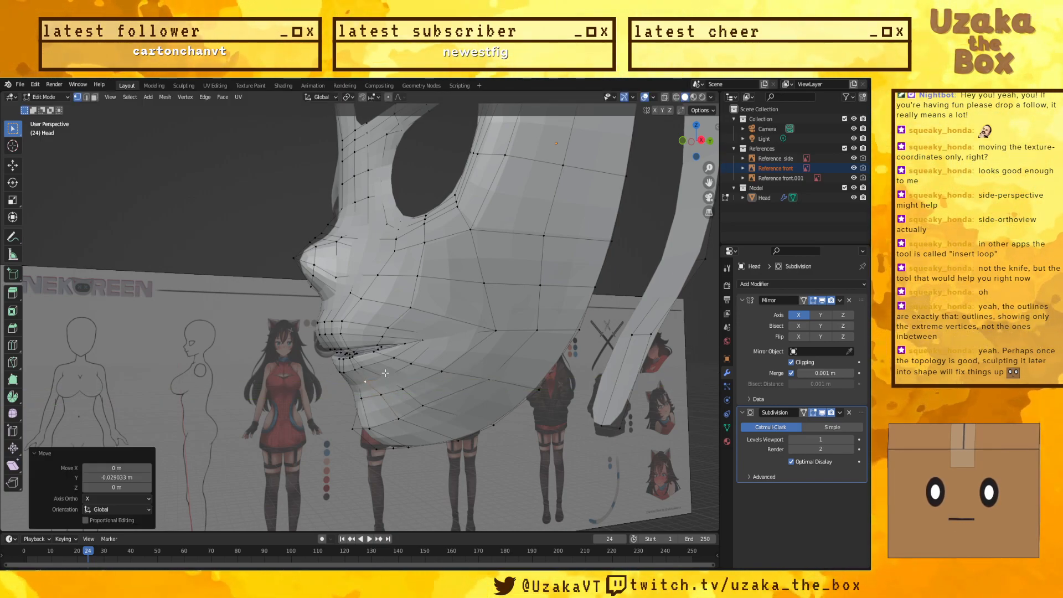
left_click(389, 375)
key("g")
key("y")
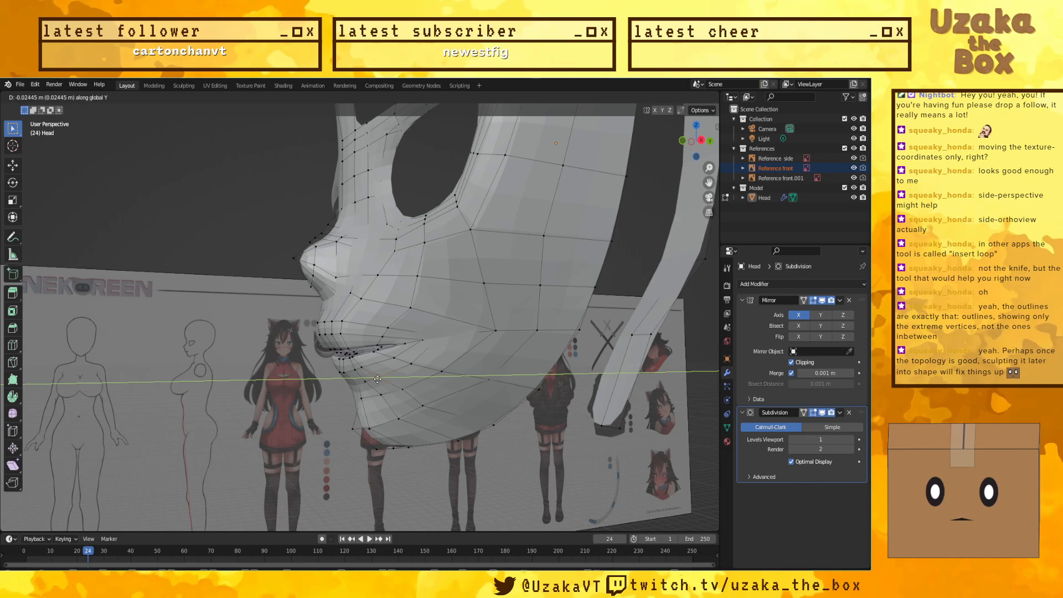
left_click(376, 380)
Step: Pull the vertex near the centreline between the chin and lower lip forward along Y by about 0.011 m
left_click(369, 391)
key("g")
key("y")
left_click(363, 393)
Step: Try to raise the selected vertex below the lower lip about 0.008 m along Z, and undo the move
middle_click_drag(363, 393, 447, 387)
key("g")
key("z")
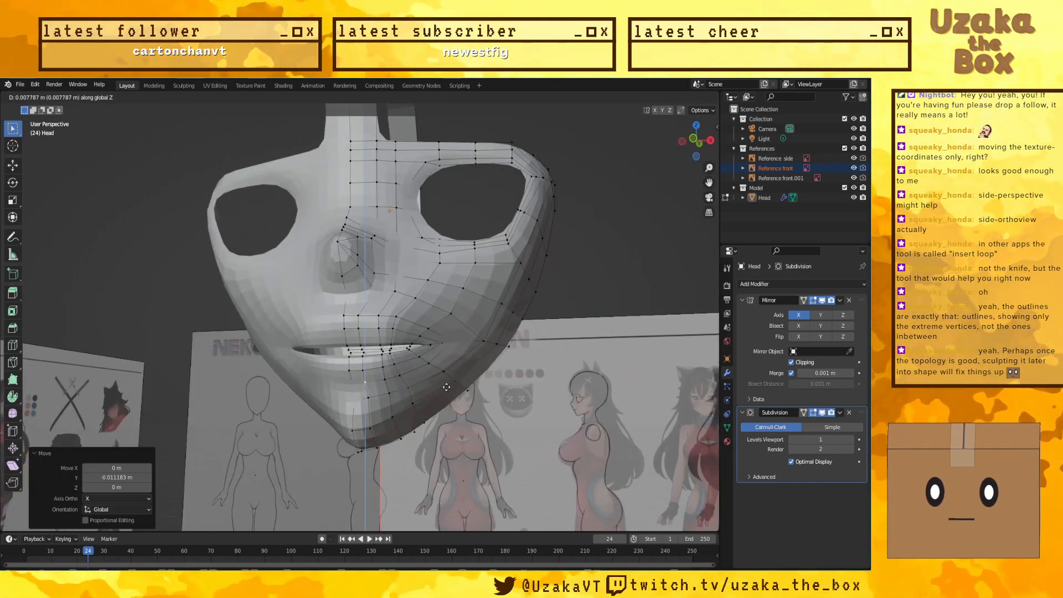
left_click(447, 387)
key("g")
key("y")
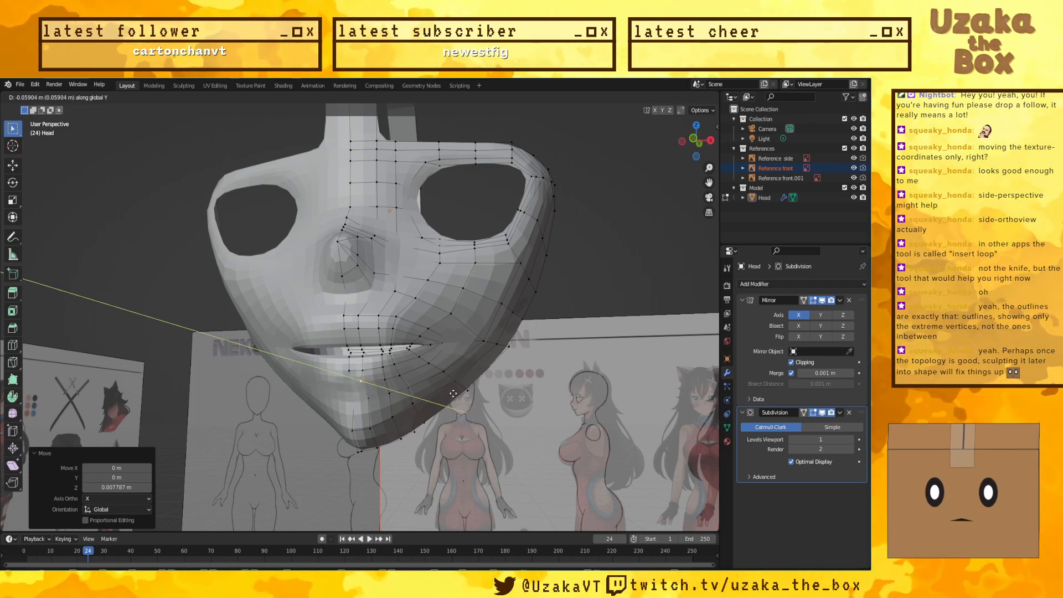
right_click(453, 393)
key("ctrl+z")
Step: Pull the selected vertex below the lower lip forward along Y by about 0.006 m
key("g")
key("y")
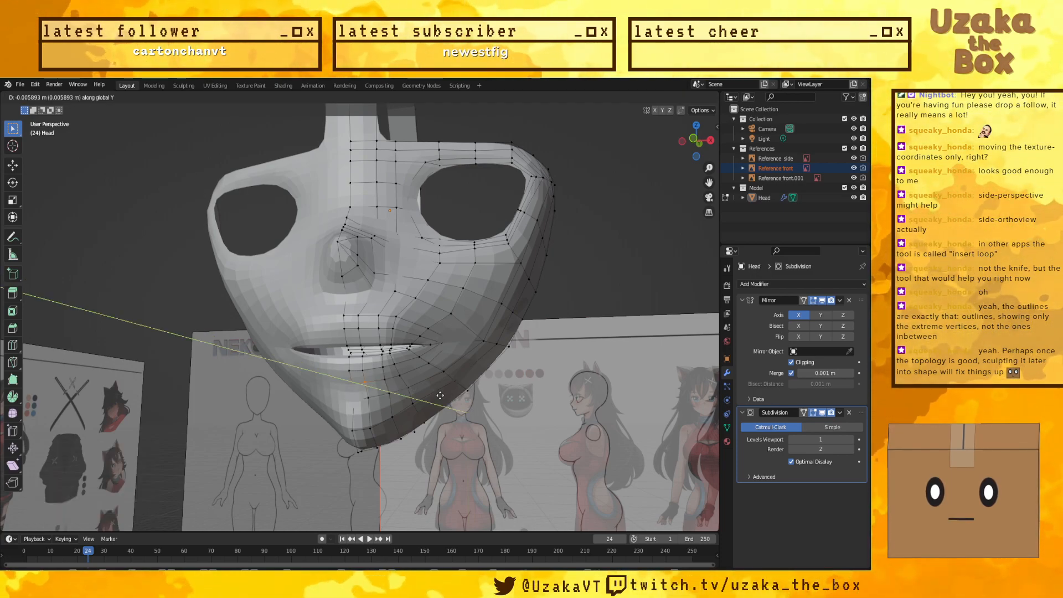
left_click(436, 396)
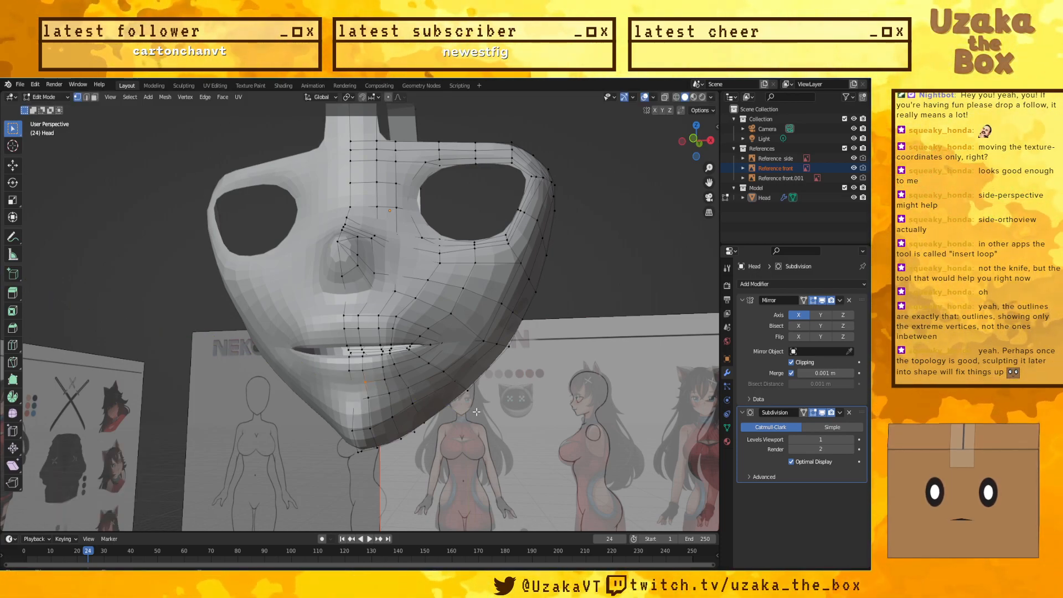
Step: Compare the profile with the reference in a wireframe side view and push the selected vertex back about 0.004 m along Y
middle_click_drag(436, 396, 394, 407)
key("KP_3")
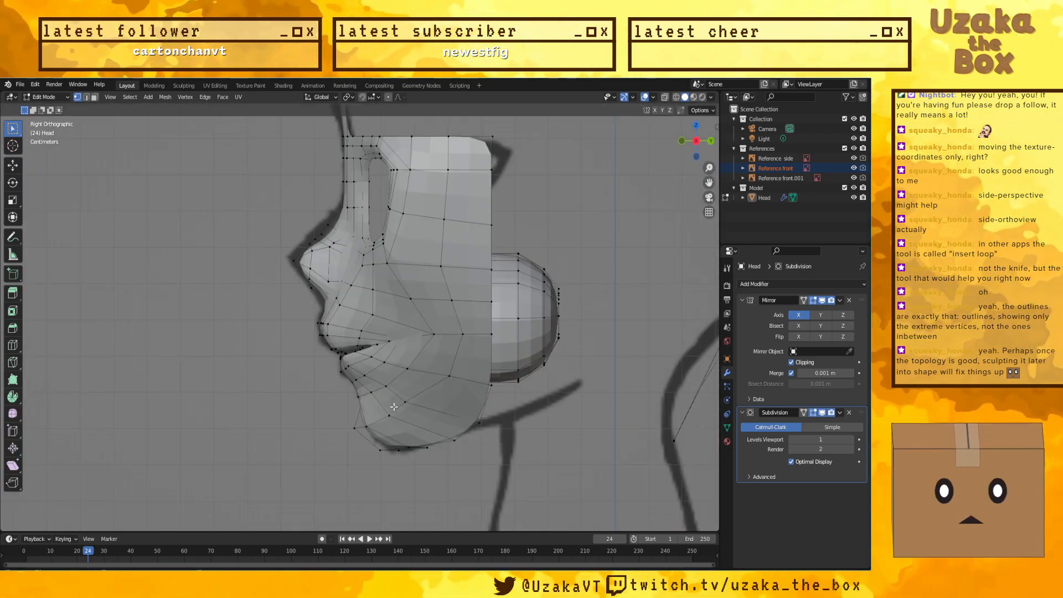
key("shift+z")
key("g")
key("y")
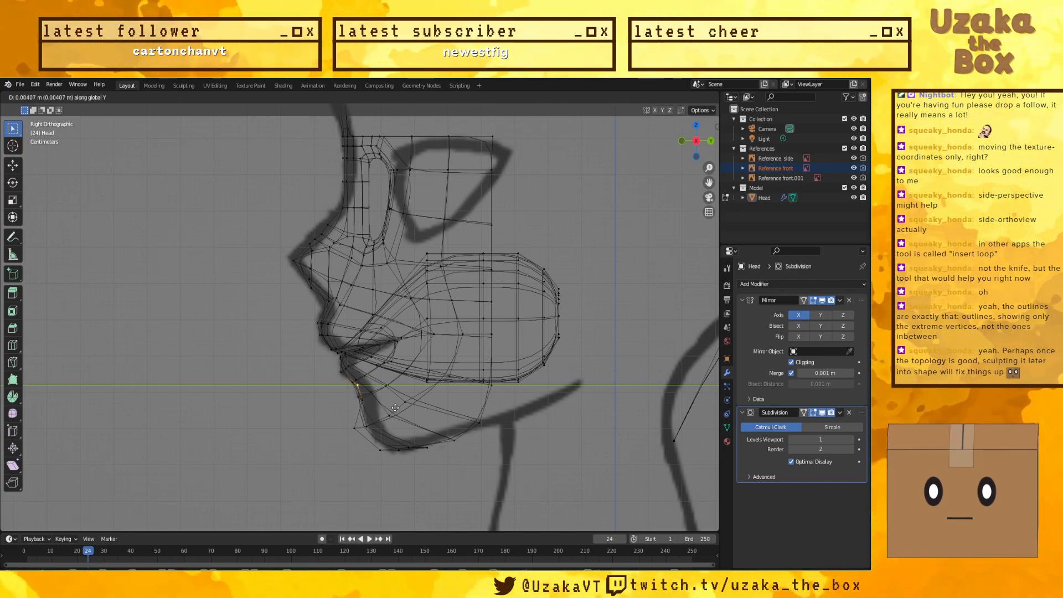
left_click(393, 408)
Step: Hide the subdivision in Edit Mode and pull two vertices just above the chin forward along Y, by about 0.022 m and 0.028 m
left_click(355, 427)
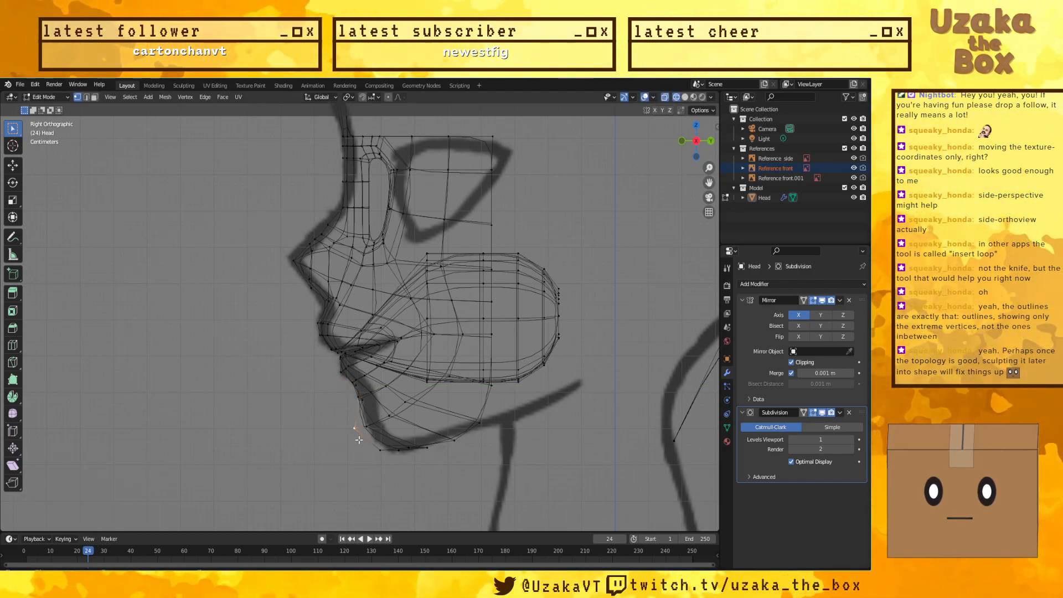
left_click(804, 412)
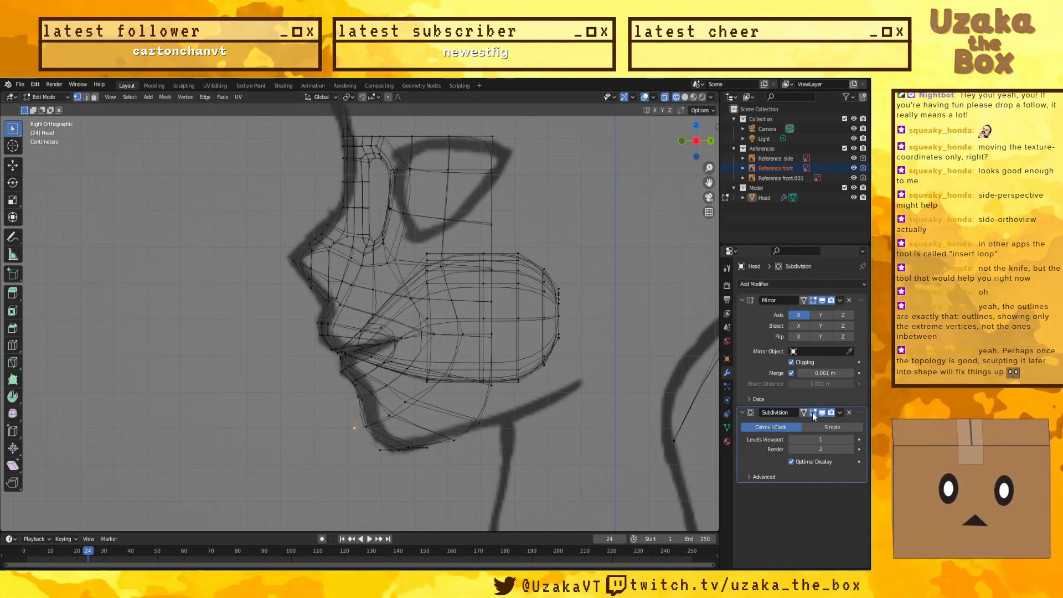
key("shift+z")
middle_click_drag(496, 456, 337, 405)
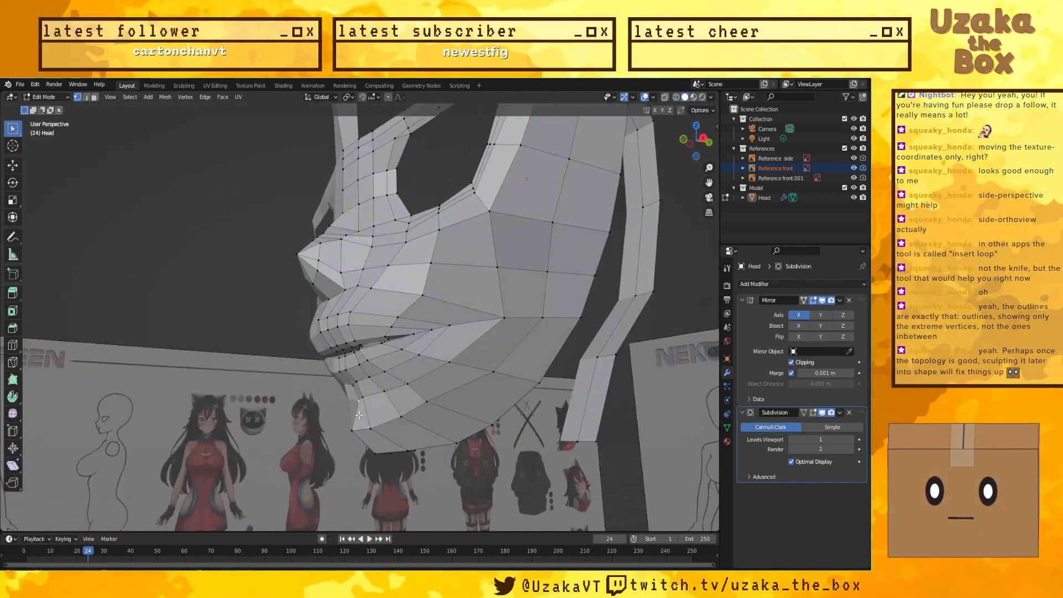
key("g")
key("y")
left_click(352, 416)
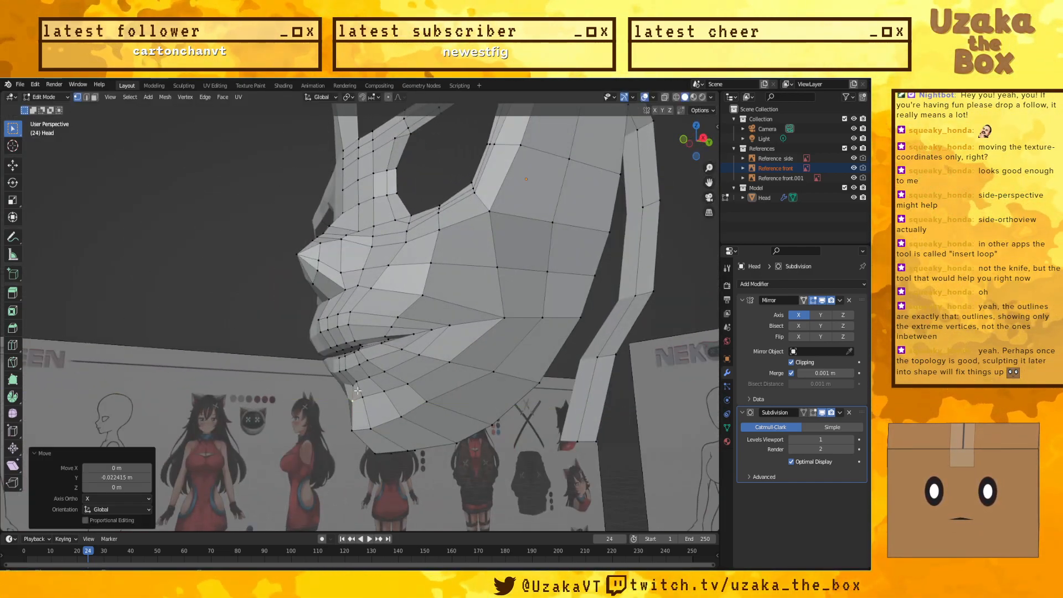
key("g")
key("y")
left_click(344, 392)
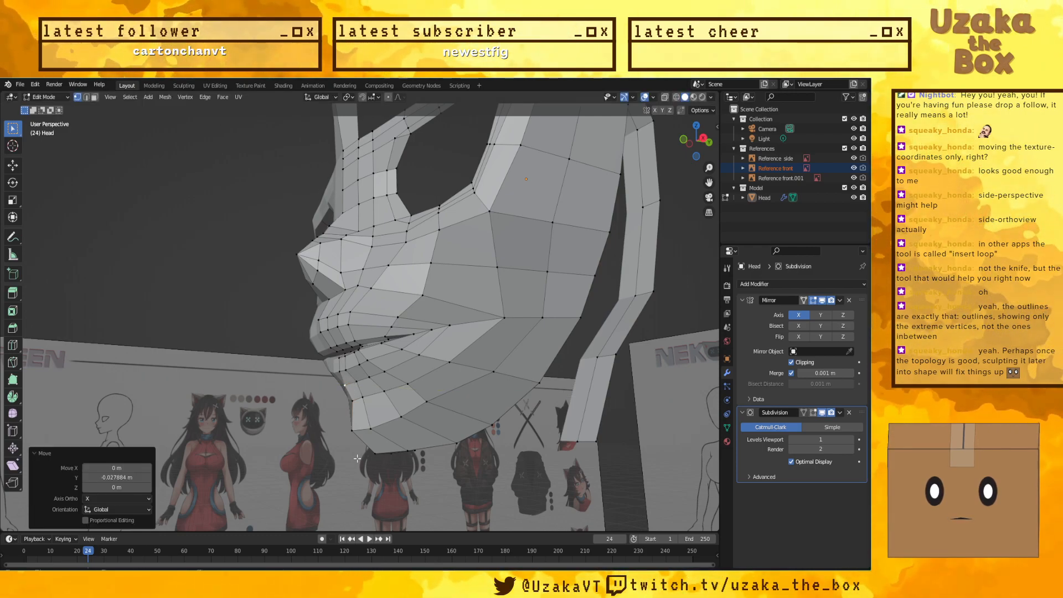
Step: Show the subdivision on the editing cage and, in the side view, push the chin's front vertex back about 0.014 m along Y
key("KP_1")
middle_click_drag(443, 464, 351, 456)
key("KP_3")
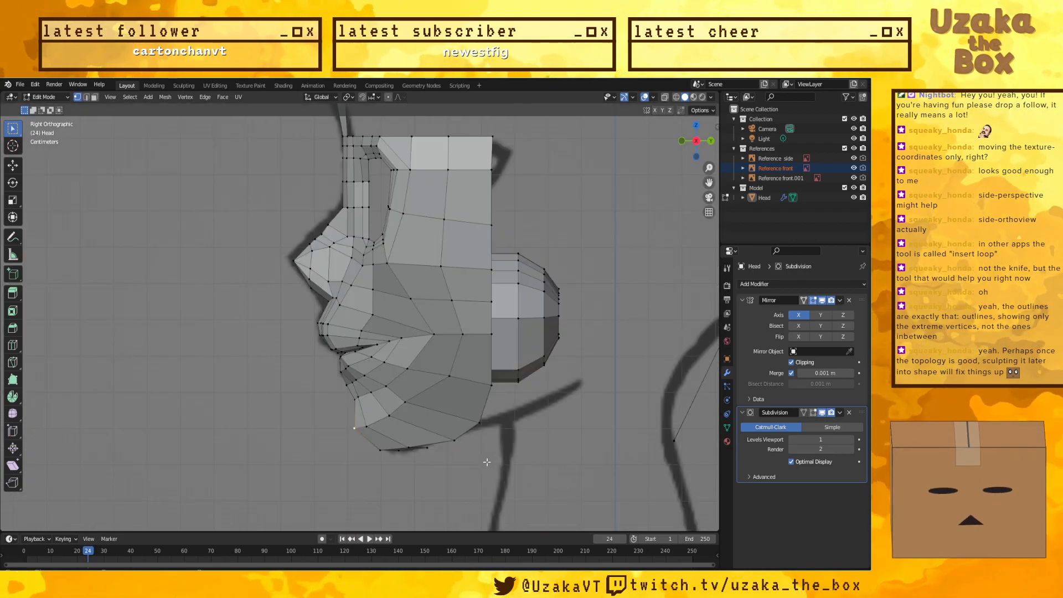
left_click(804, 413)
key("g")
key("y")
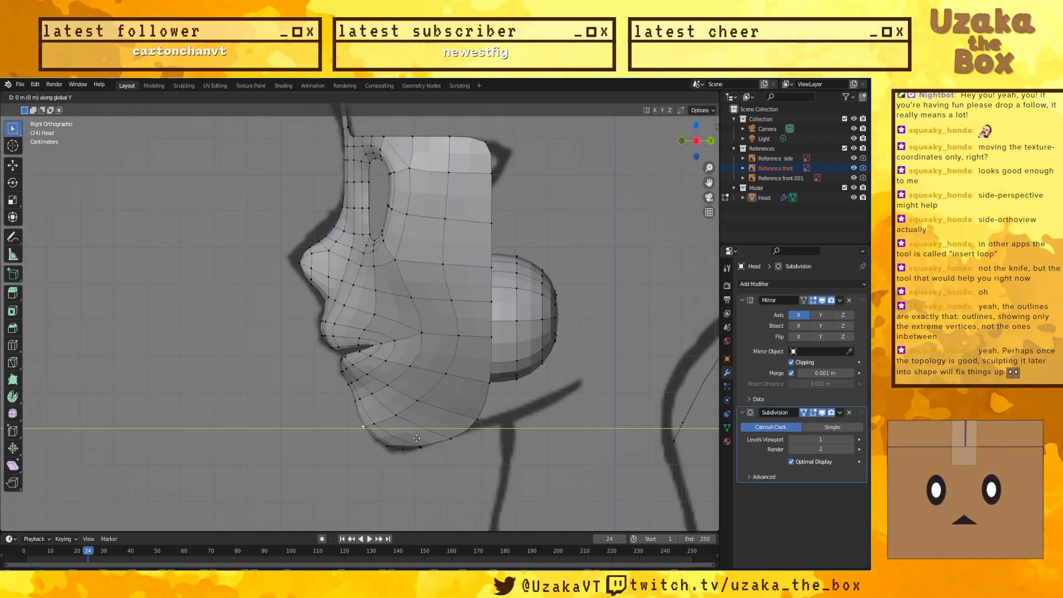
left_click(371, 405)
Step: In wireframe, push the vertices just above the chin slightly back along Y to follow the side reference outline
key("shift+z")
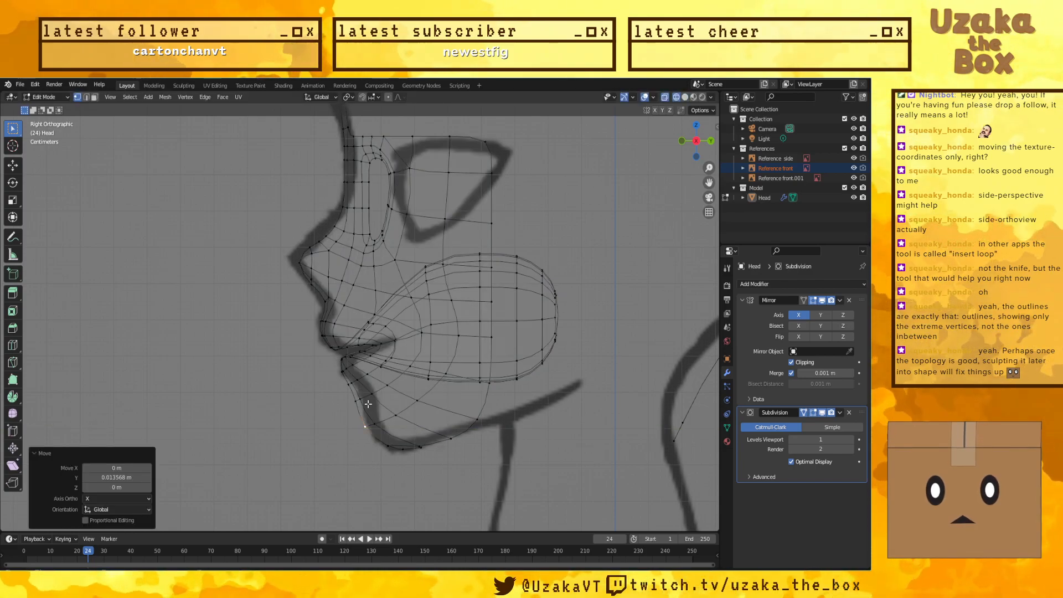
left_click(357, 400)
key("y")
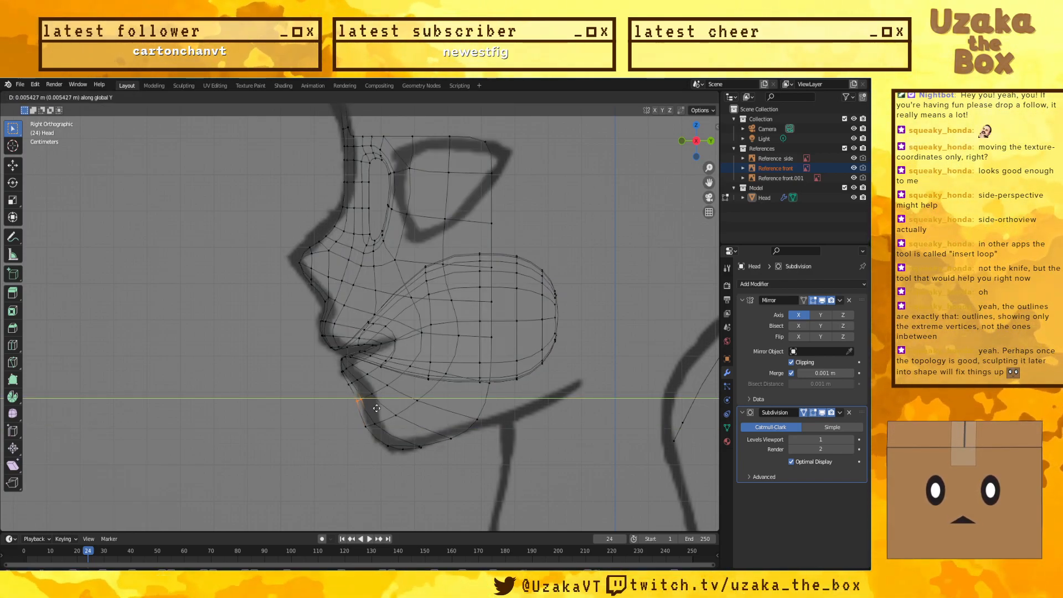
left_click(382, 407)
Step: Push the vertices in the hollow below the lower lip slightly back along Y to the reference profile, and restore solid shading
left_click_drag(347, 387, 359, 378)
key("g")
key("y")
left_click(360, 388)
key("y")
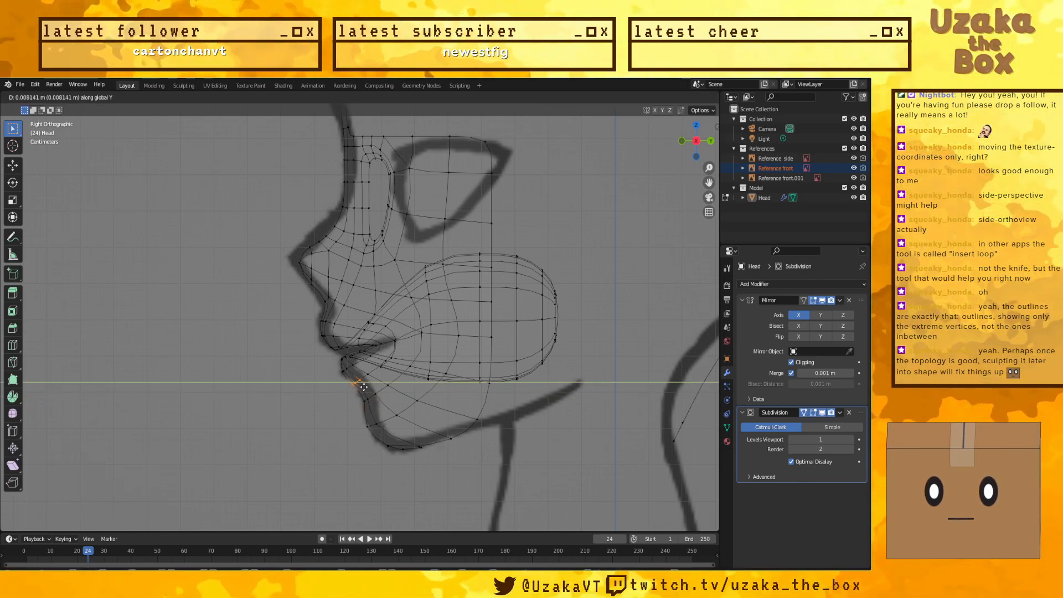
left_click(361, 388)
left_click(292, 459)
key("shift+z")
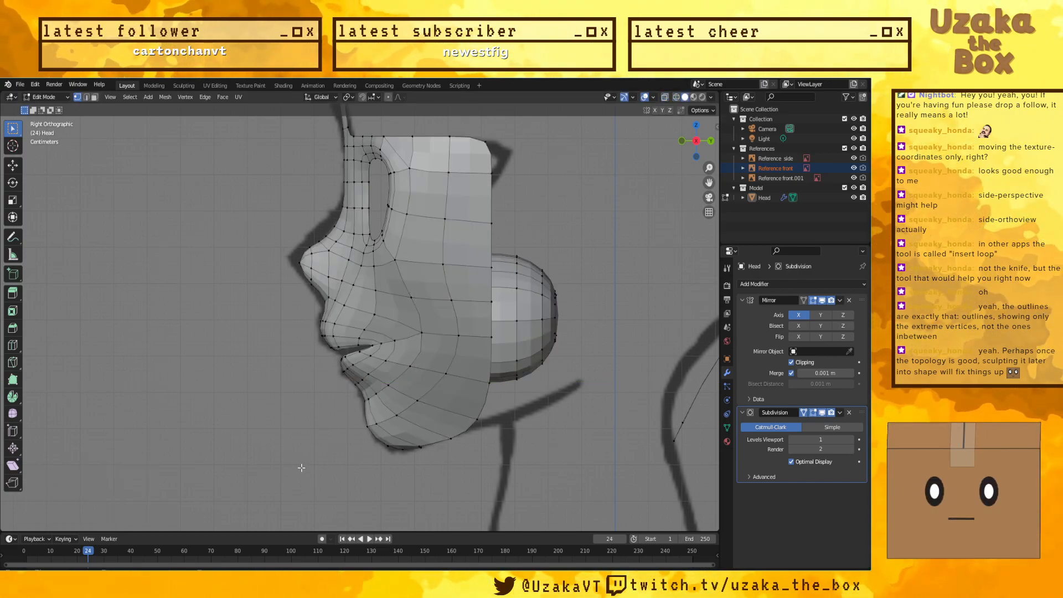
Step: Examine the head's overall shape against the reference drawings from the front, the sides and other angles
middle_click_drag(298, 469, 333, 453)
middle_click_drag(386, 323, 324, 425)
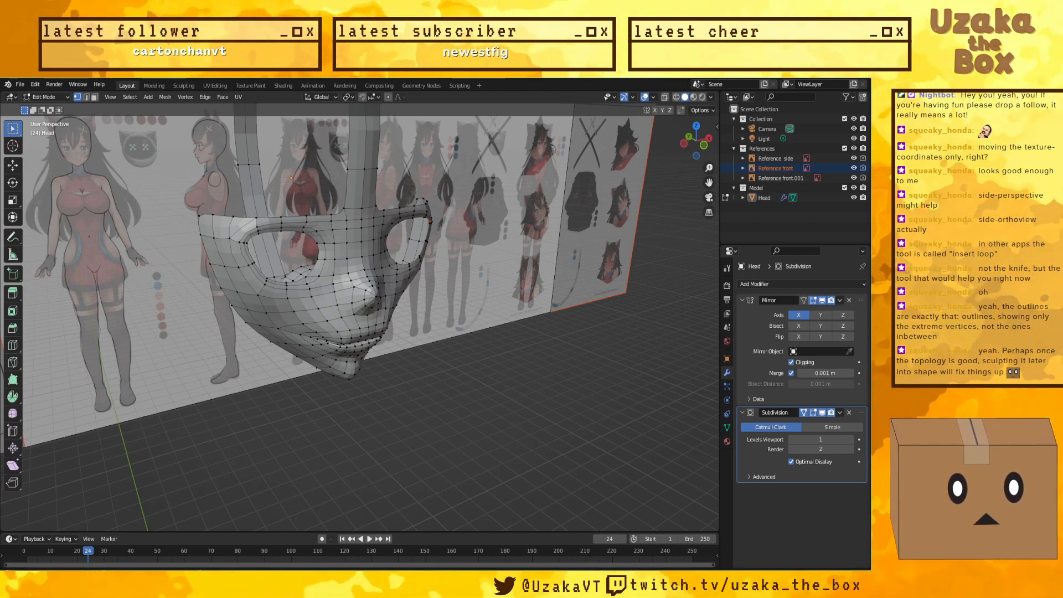
middle_click_drag(577, 392, 314, 379)
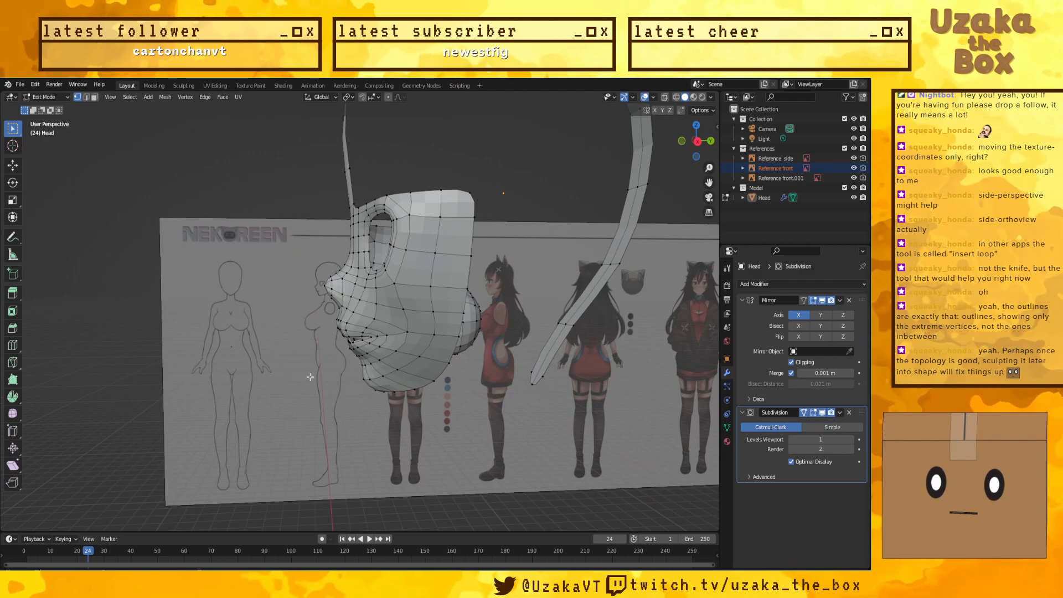
middle_click_drag(413, 200, 478, 184)
middle_click_drag(399, 188, 530, 194)
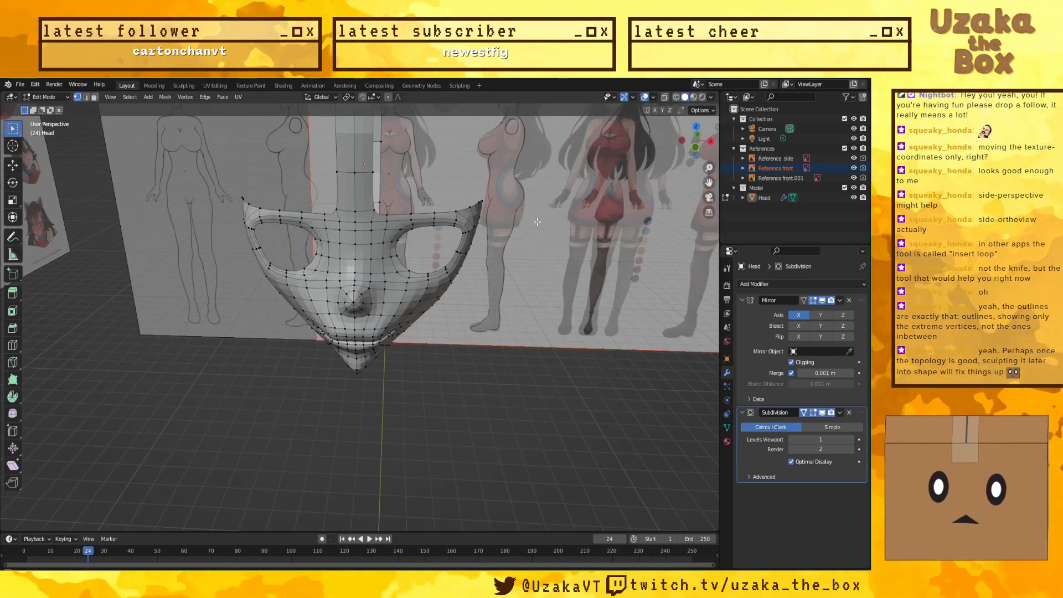
middle_click_drag(541, 214, 351, 207)
middle_click_drag(101, 157, 473, 188)
scroll(451, 208, "down", 5)
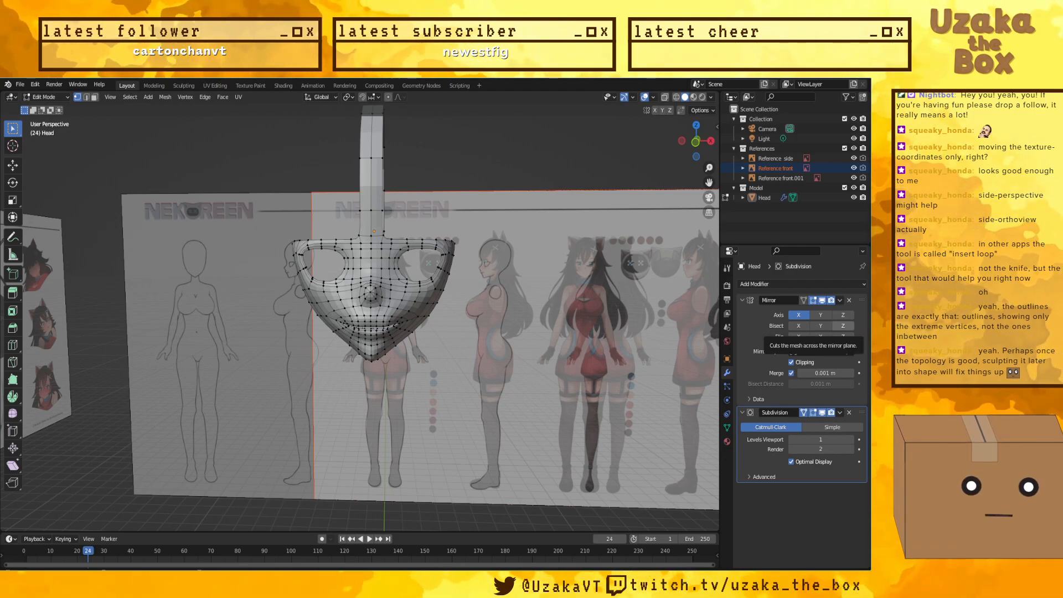
Step: Save the project as a new incremented version named Nekoreenattempt3_3.blend in the DivorceFG folder
left_click(20, 84)
left_click(20, 84)
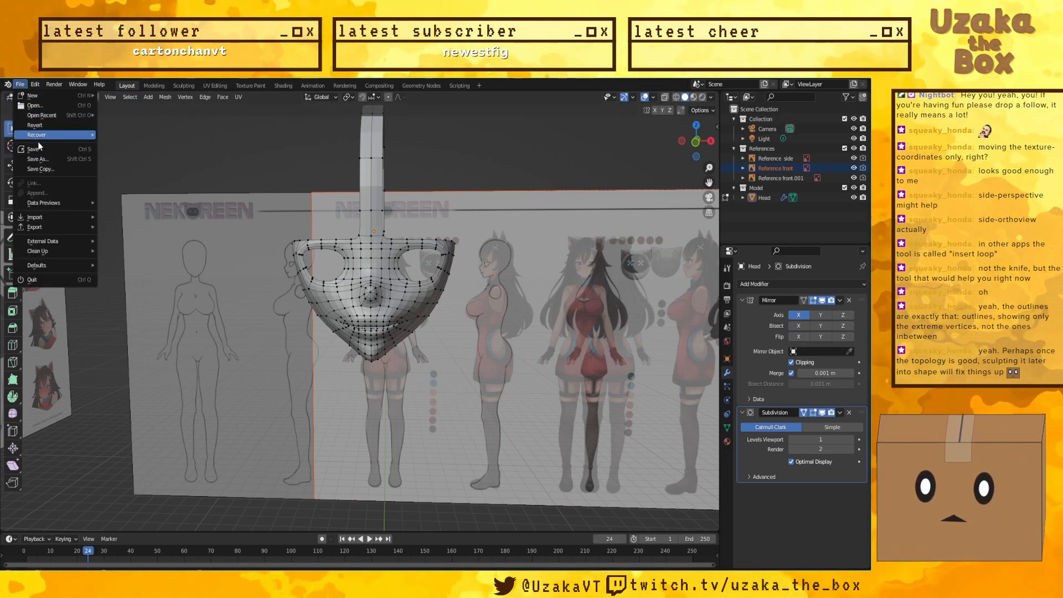
left_click(45, 160)
left_click(547, 465)
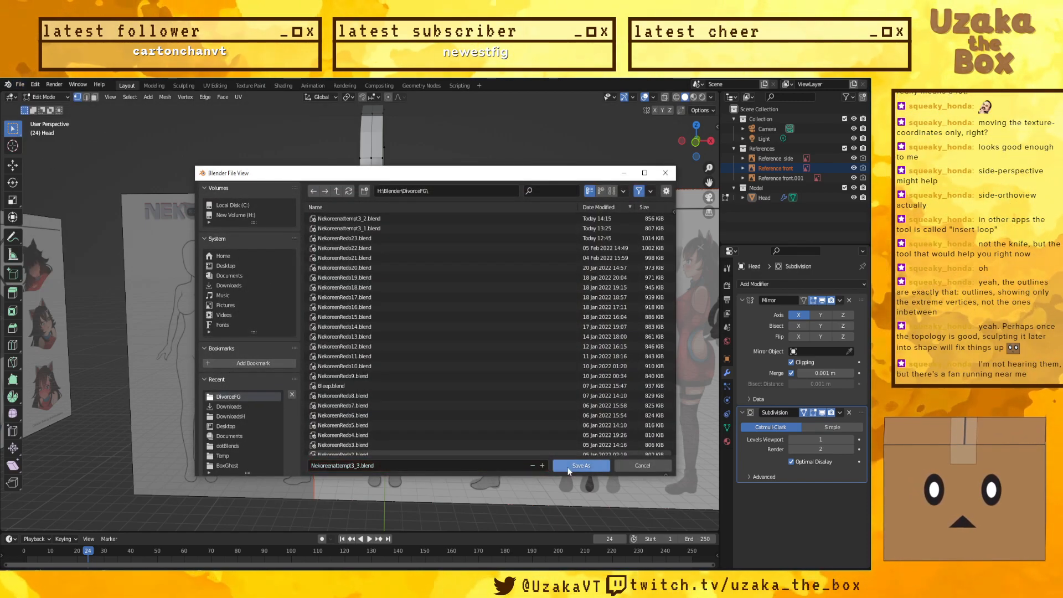
left_click(581, 466)
mouse_move(421, 237)
middle_mouse_down()
mouse_move(456, 236)
mouse_move(429, 244)
middle_mouse_up()
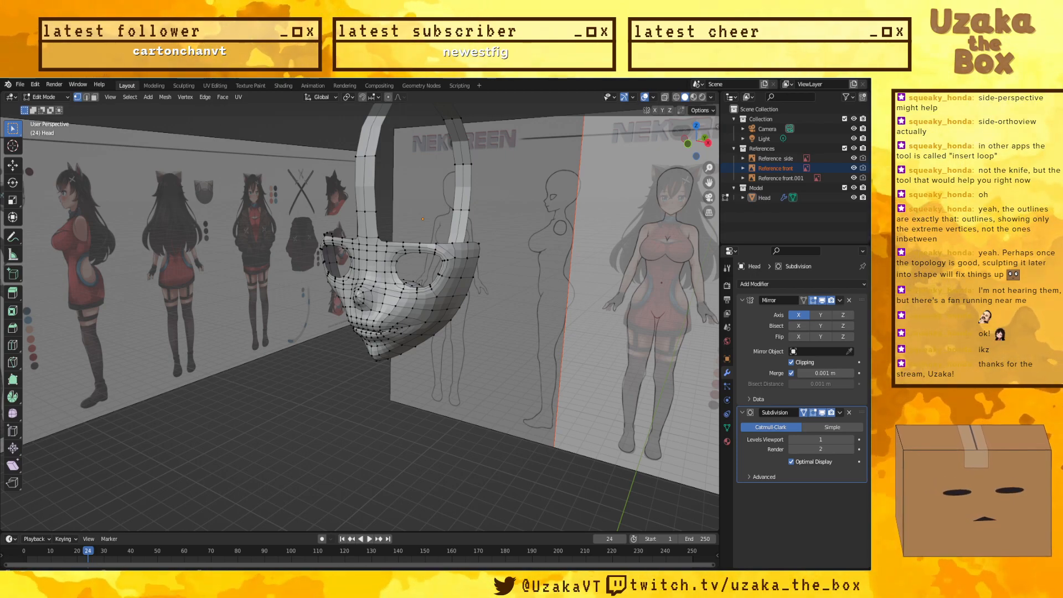
key("super+d")
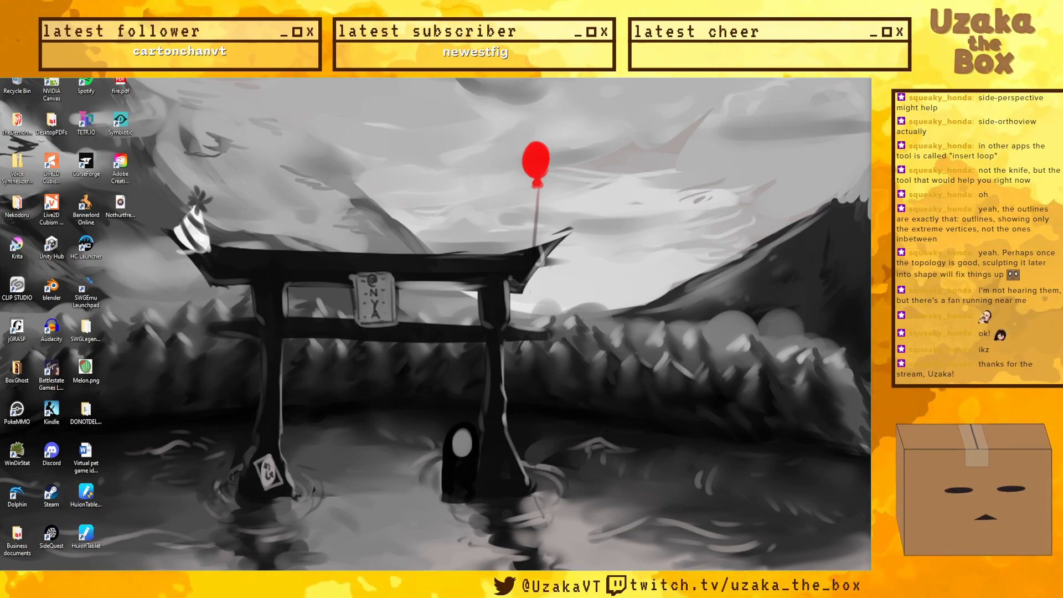
key("super+d")
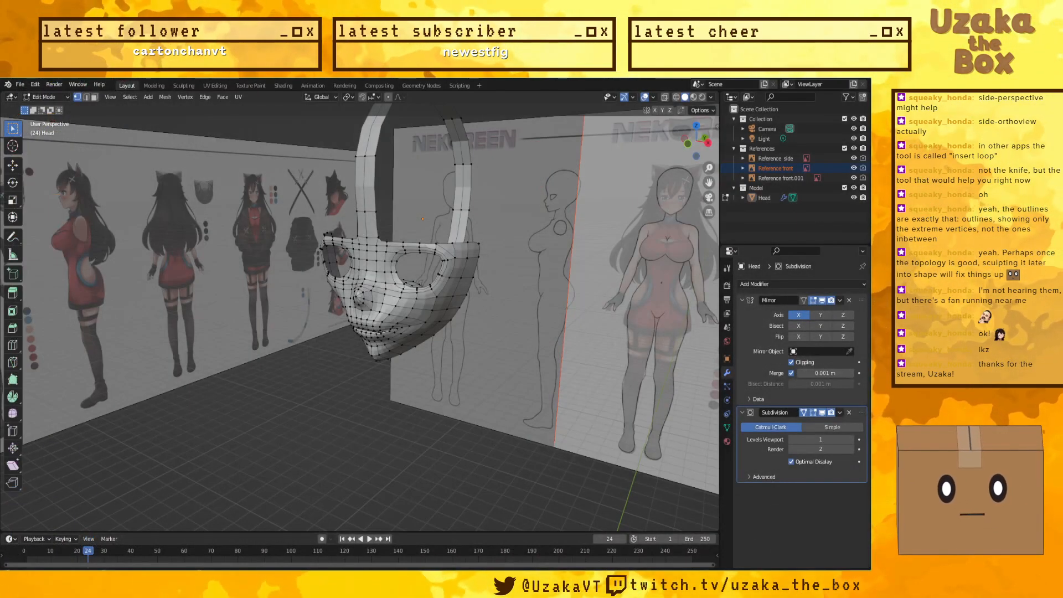
key("super+d")
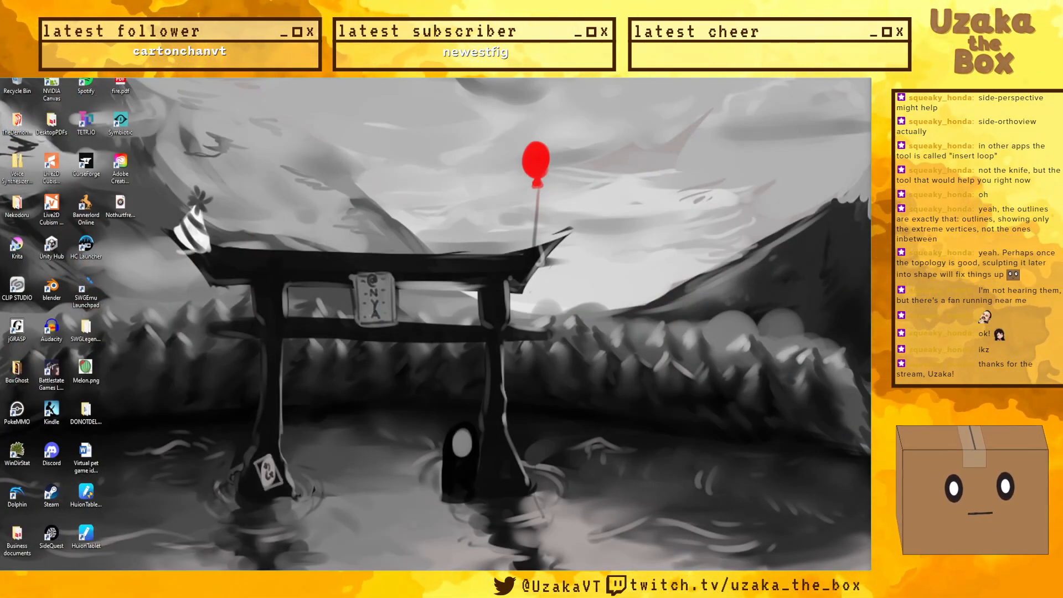
key("super+d")
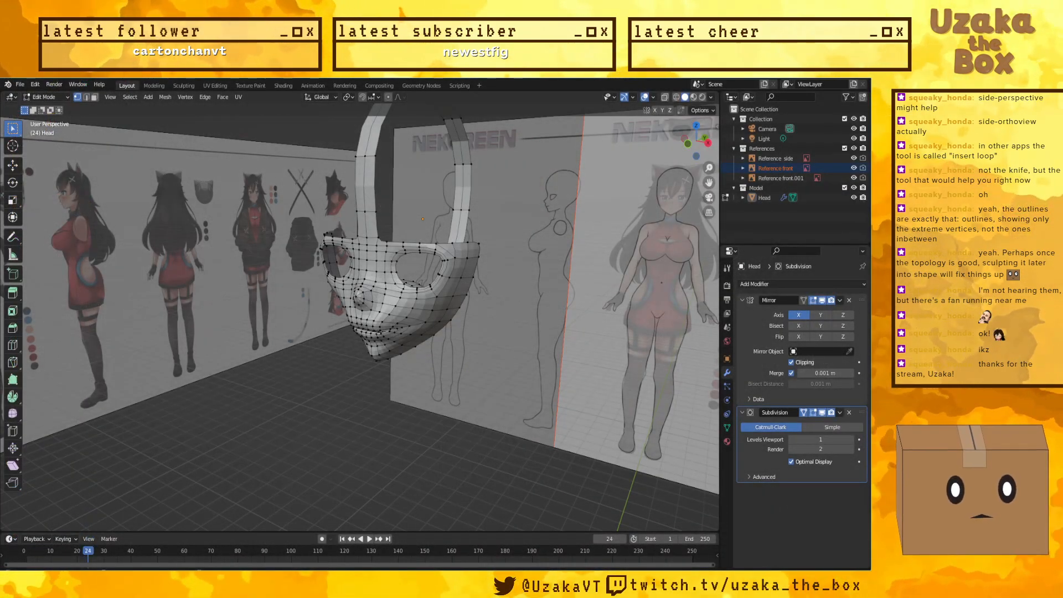